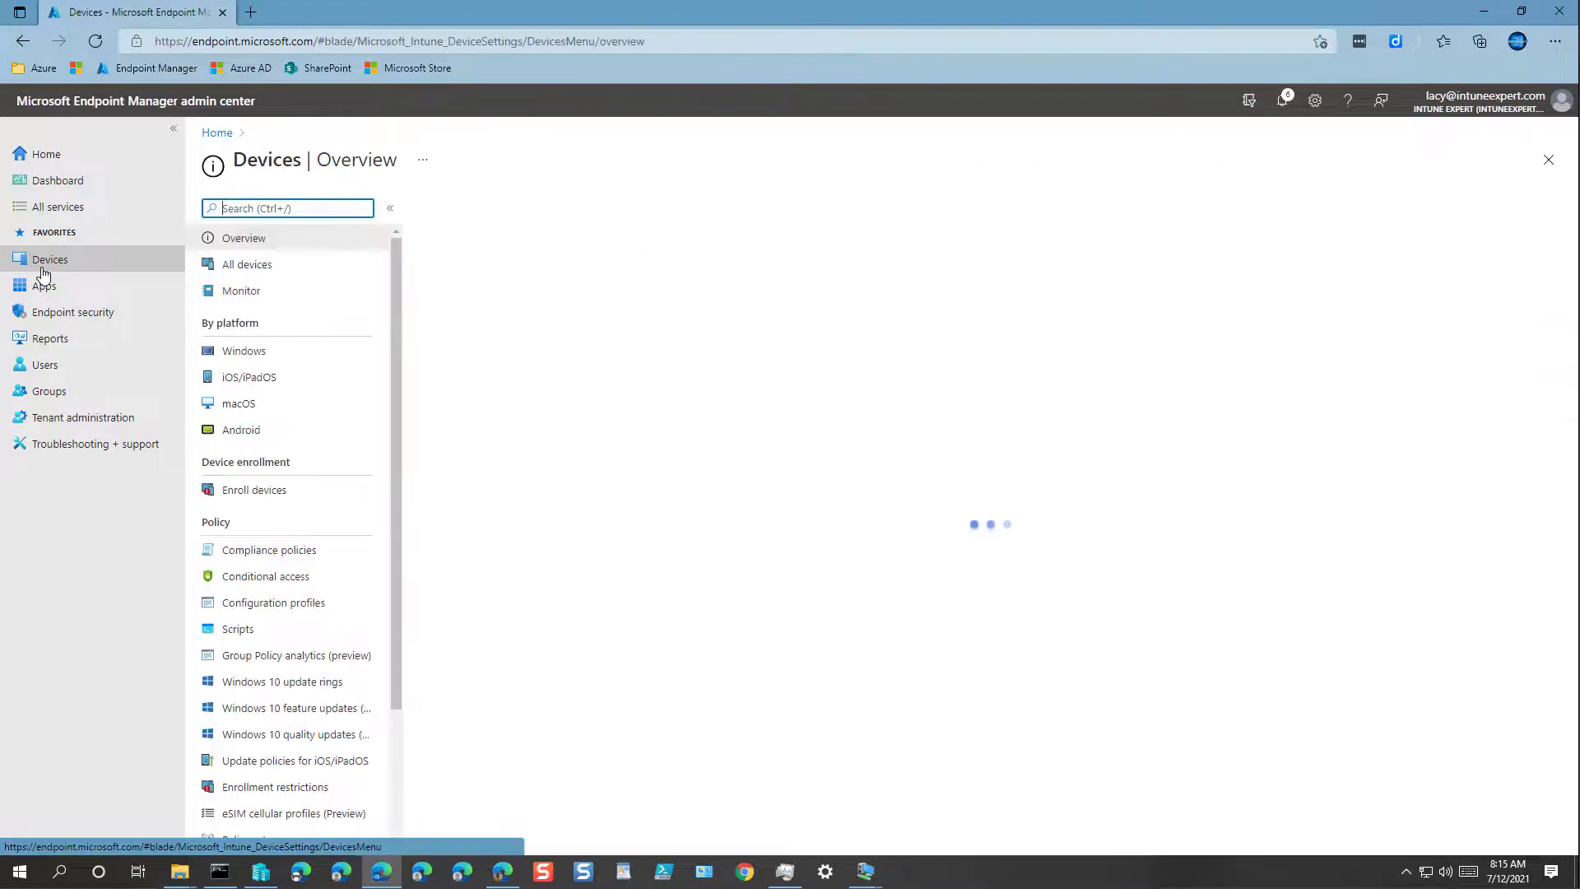
Go to Windows configuration profiles and start a new profile.
click(264, 354)
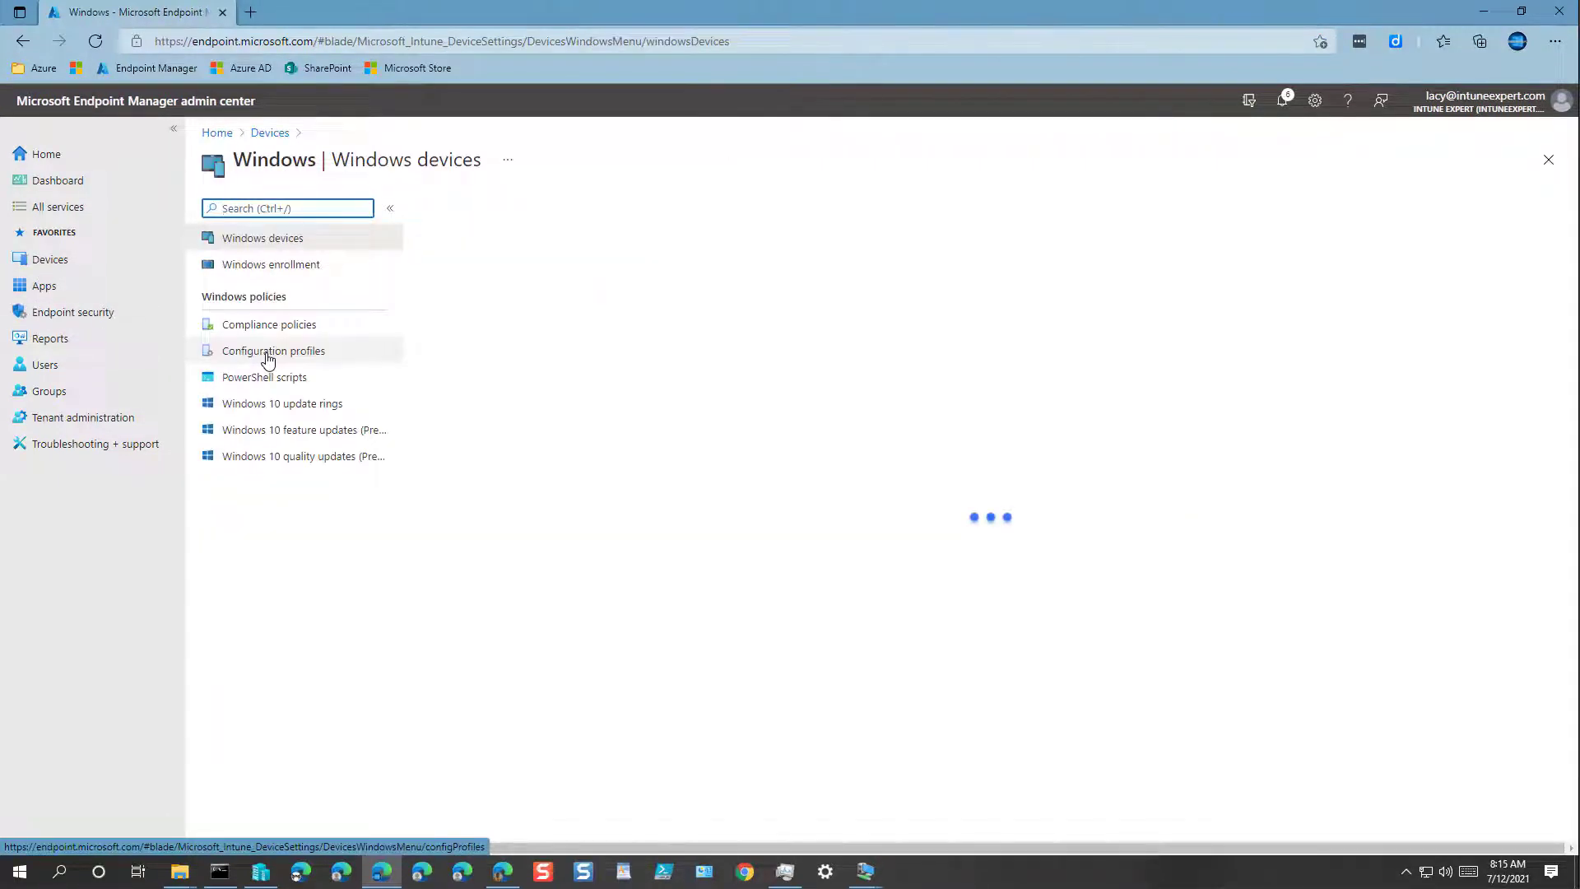
click(279, 359)
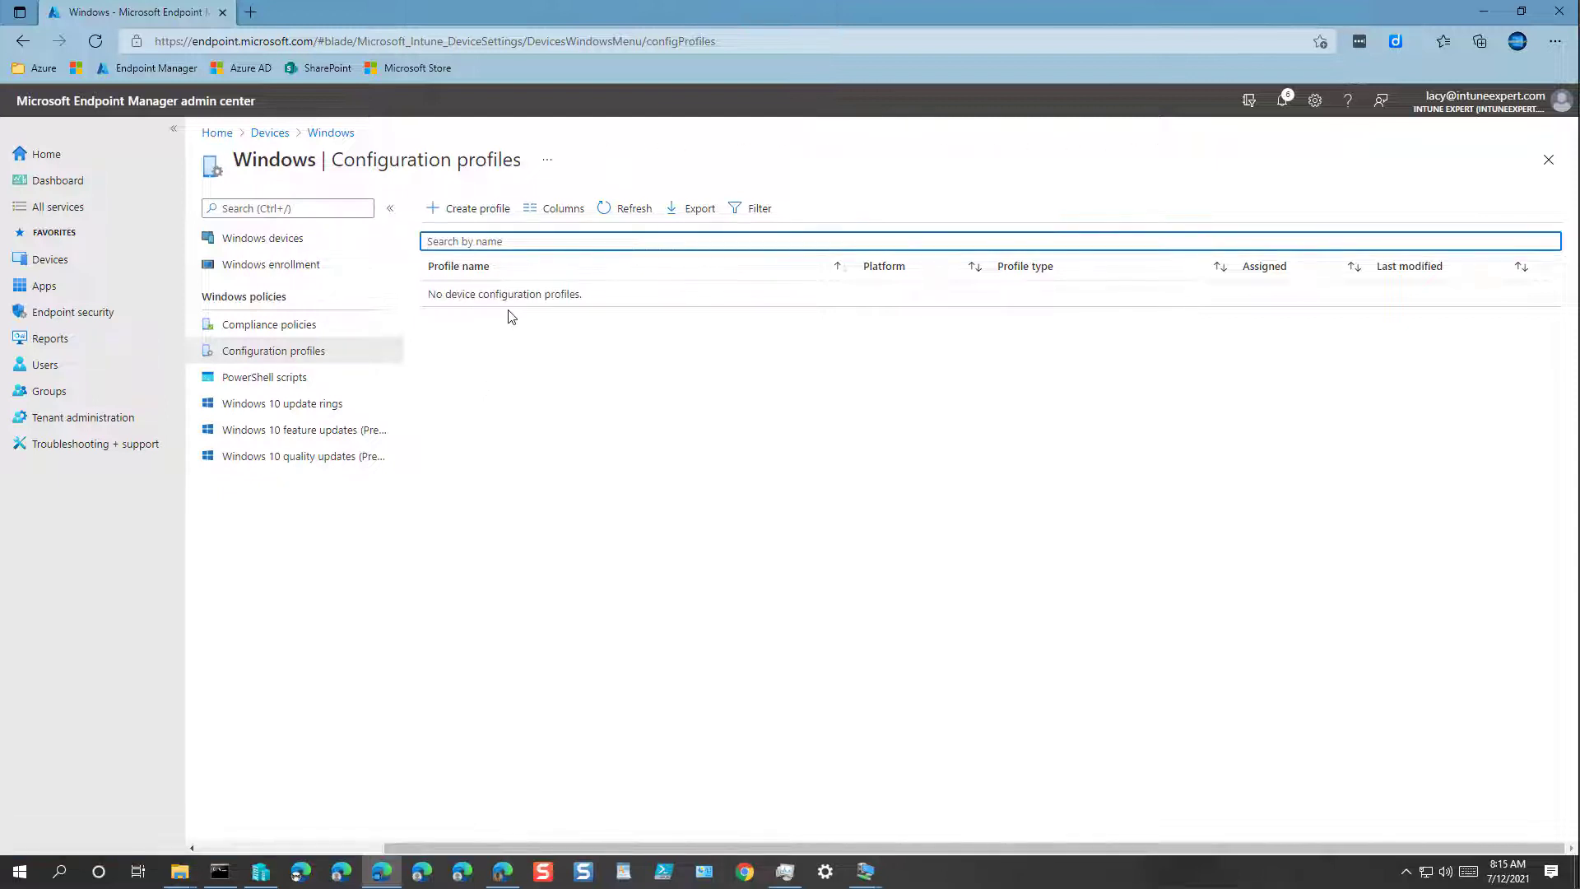
click(500, 211)
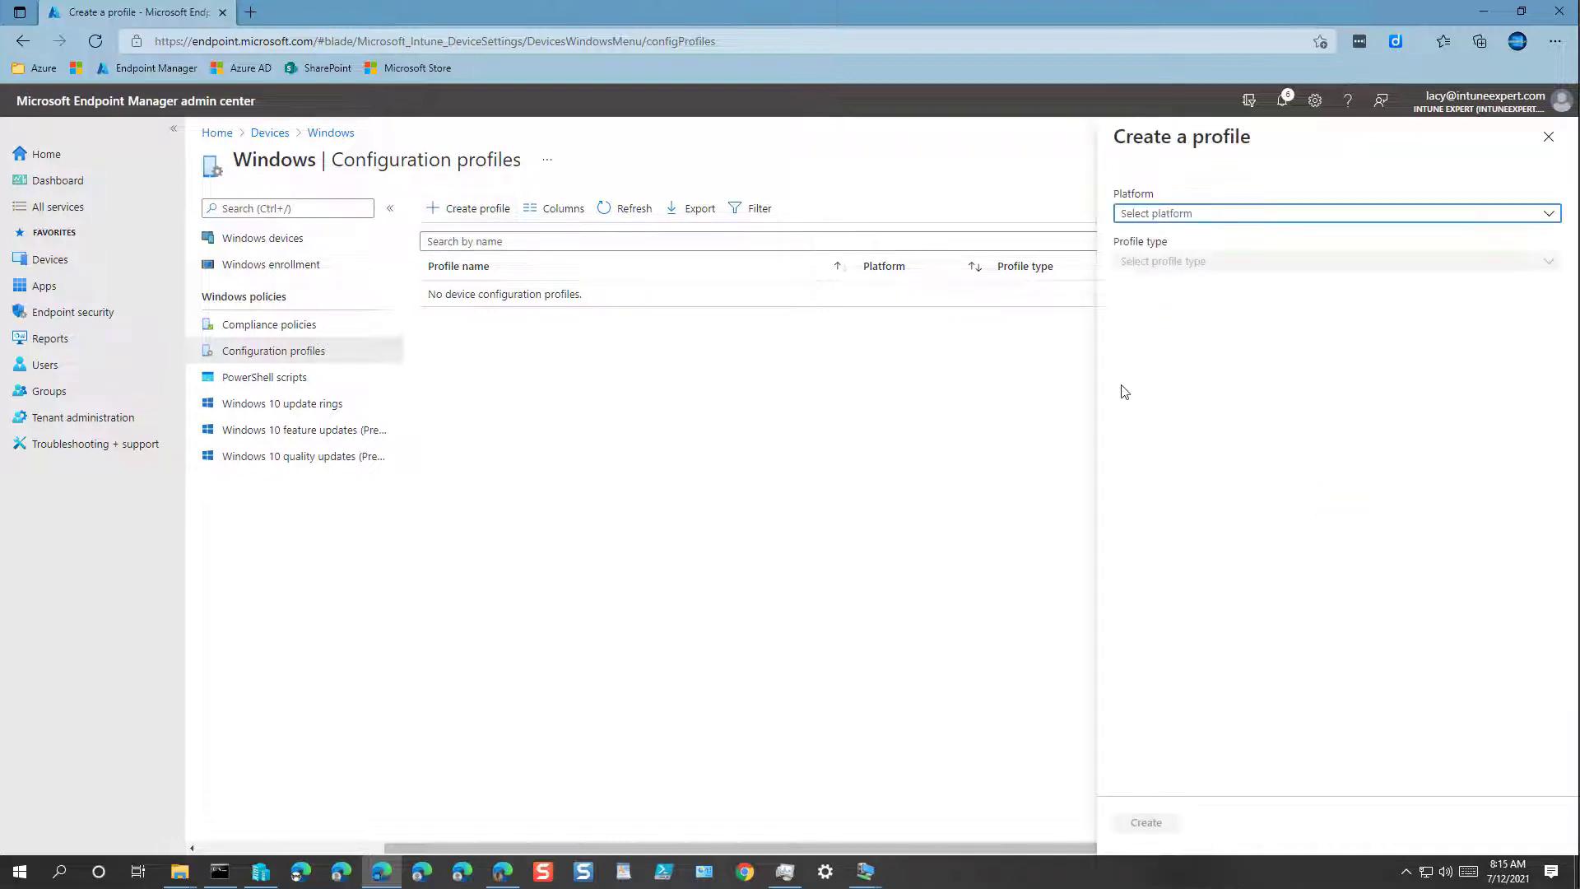
Choose Windows 10 and later, Templates, and the Delivery Optimization template, then create it.
click(1170, 215)
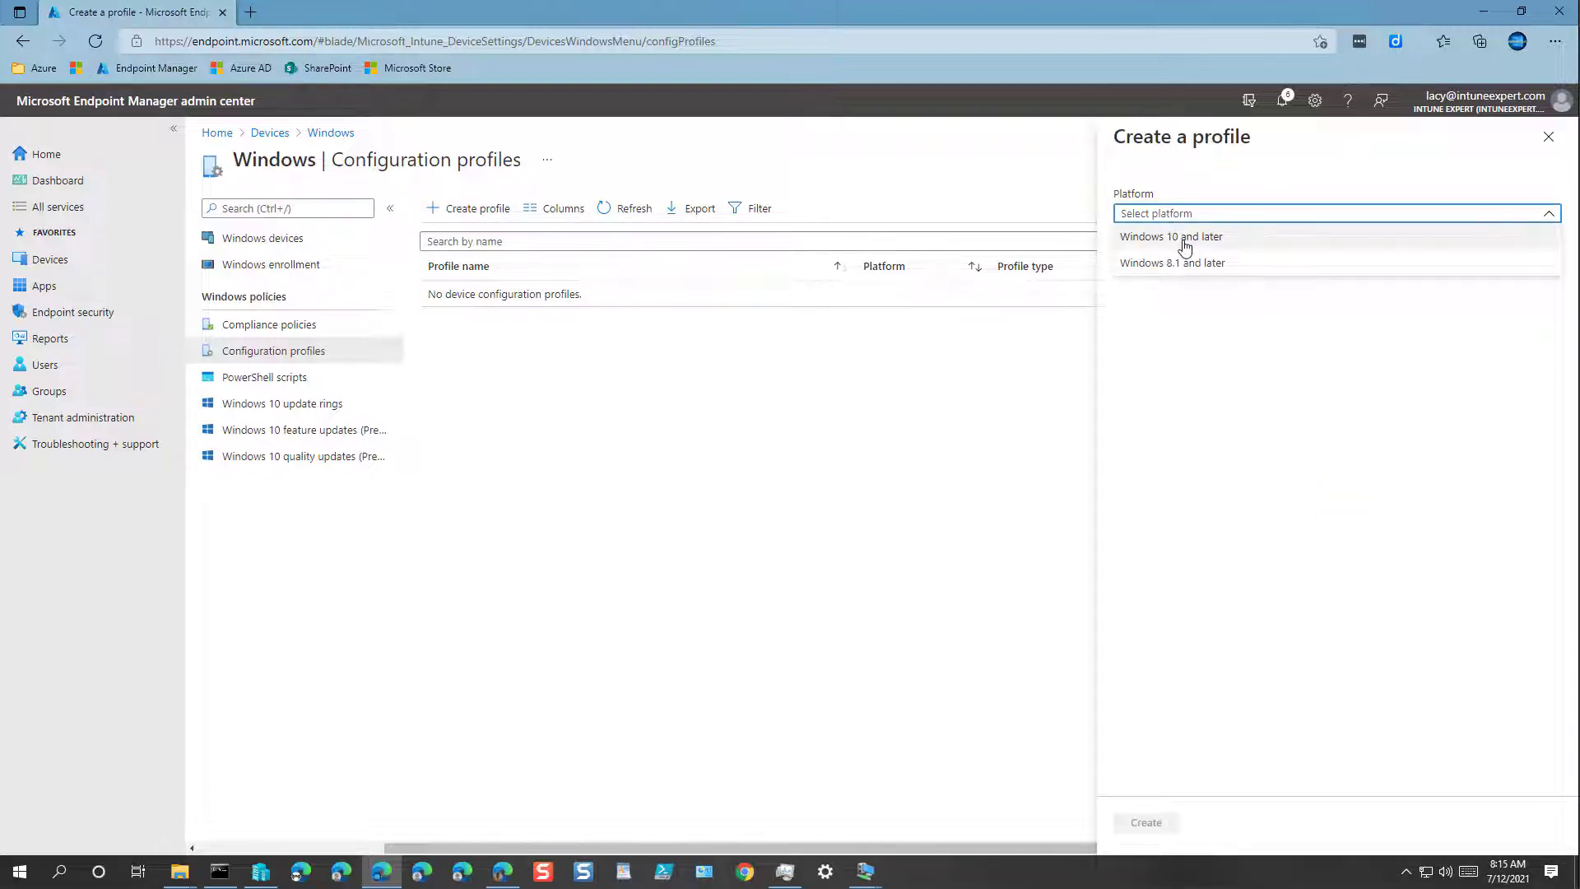
click(1184, 241)
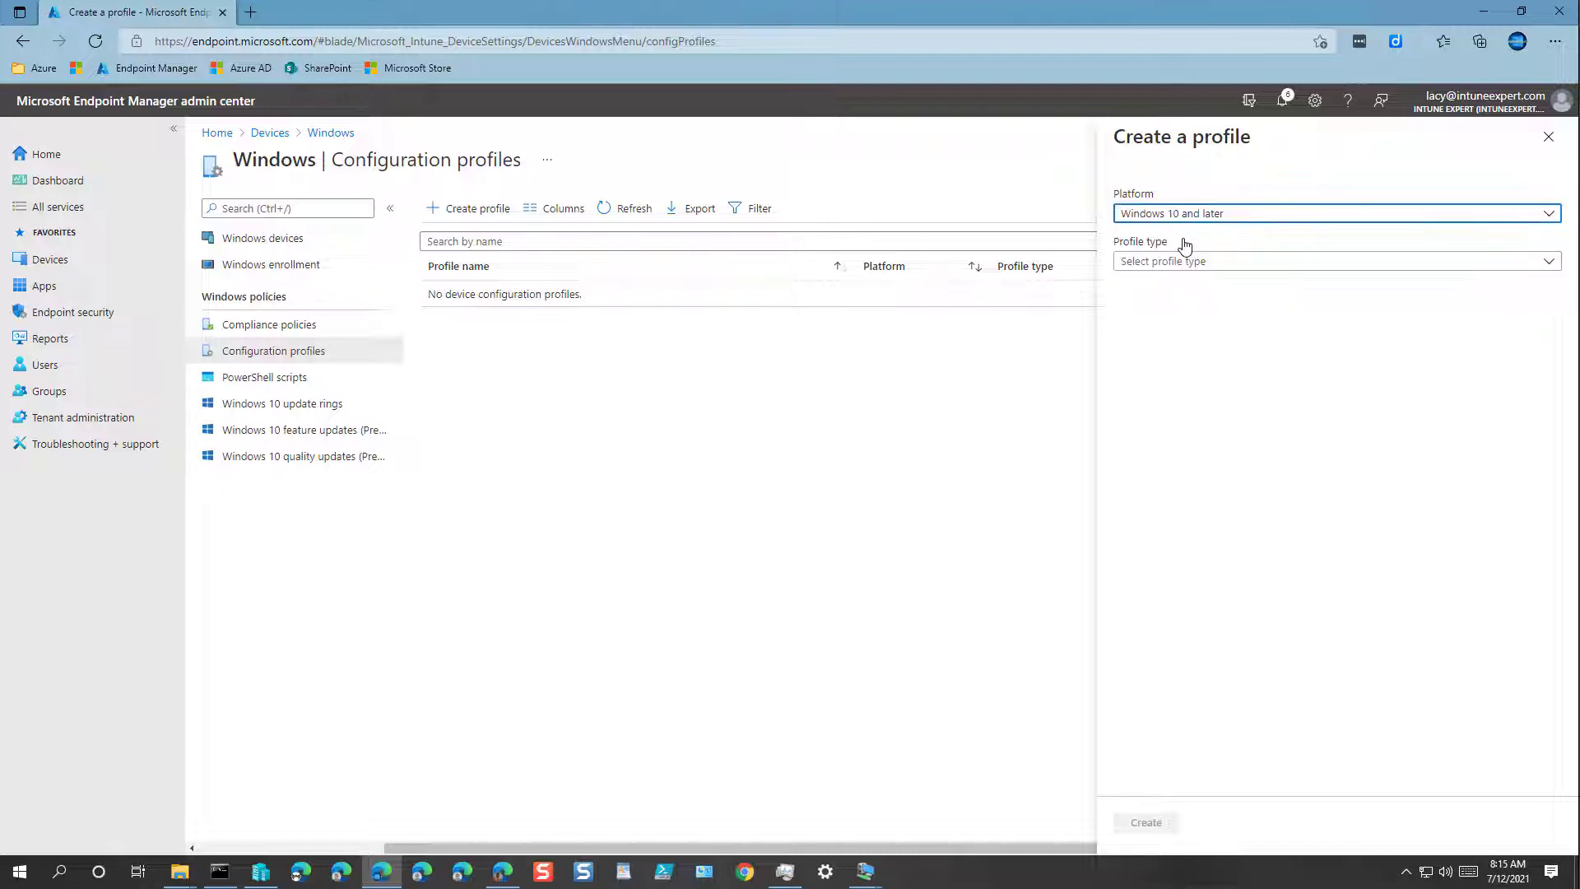
click(1189, 262)
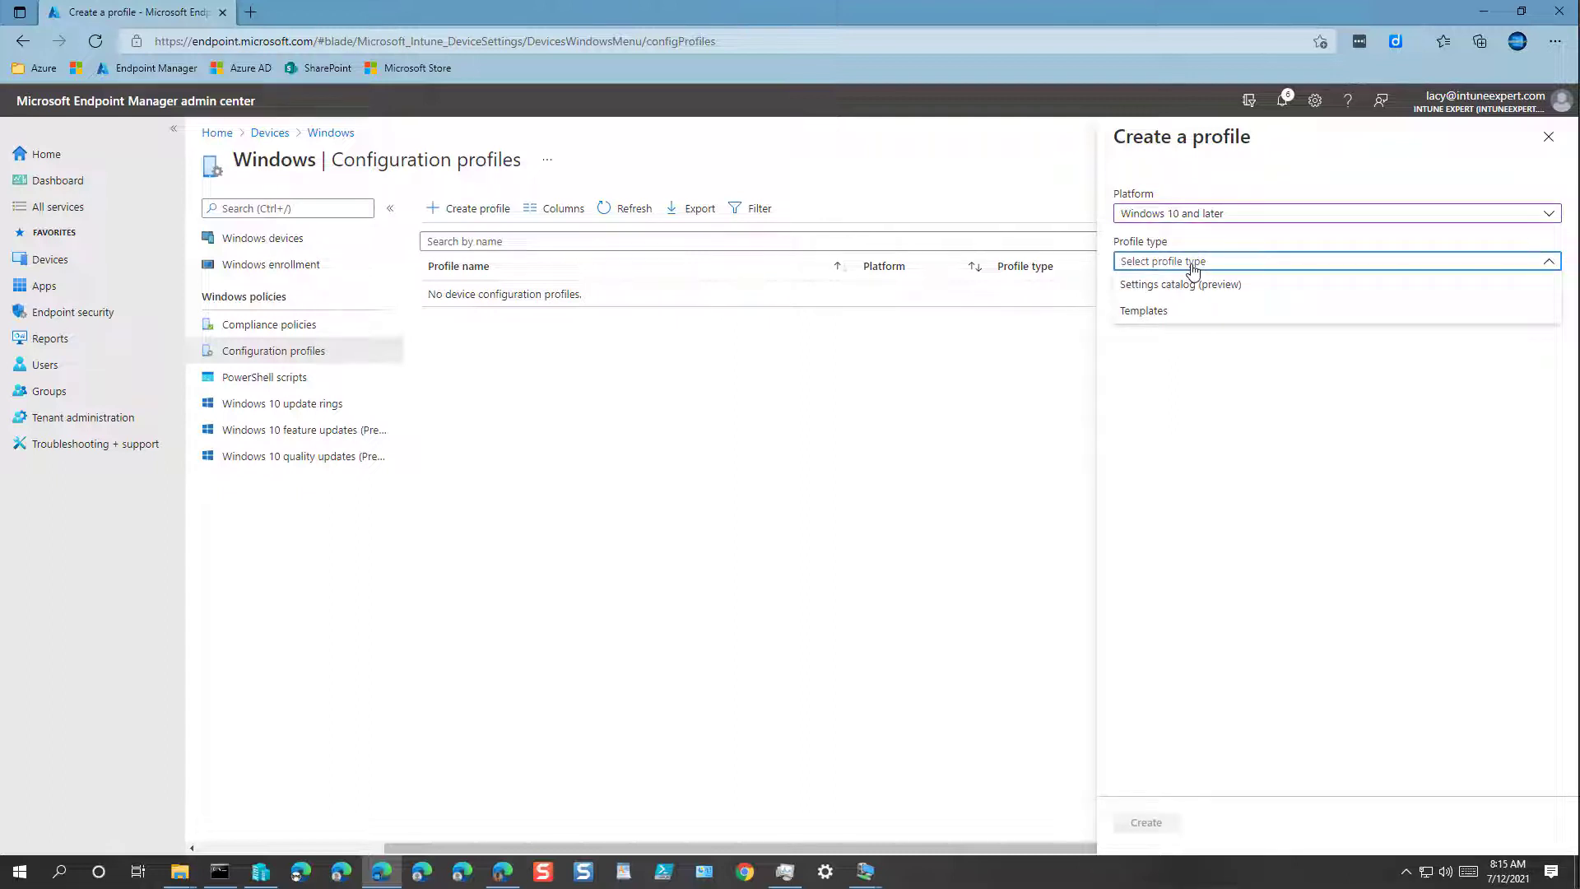
click(1160, 314)
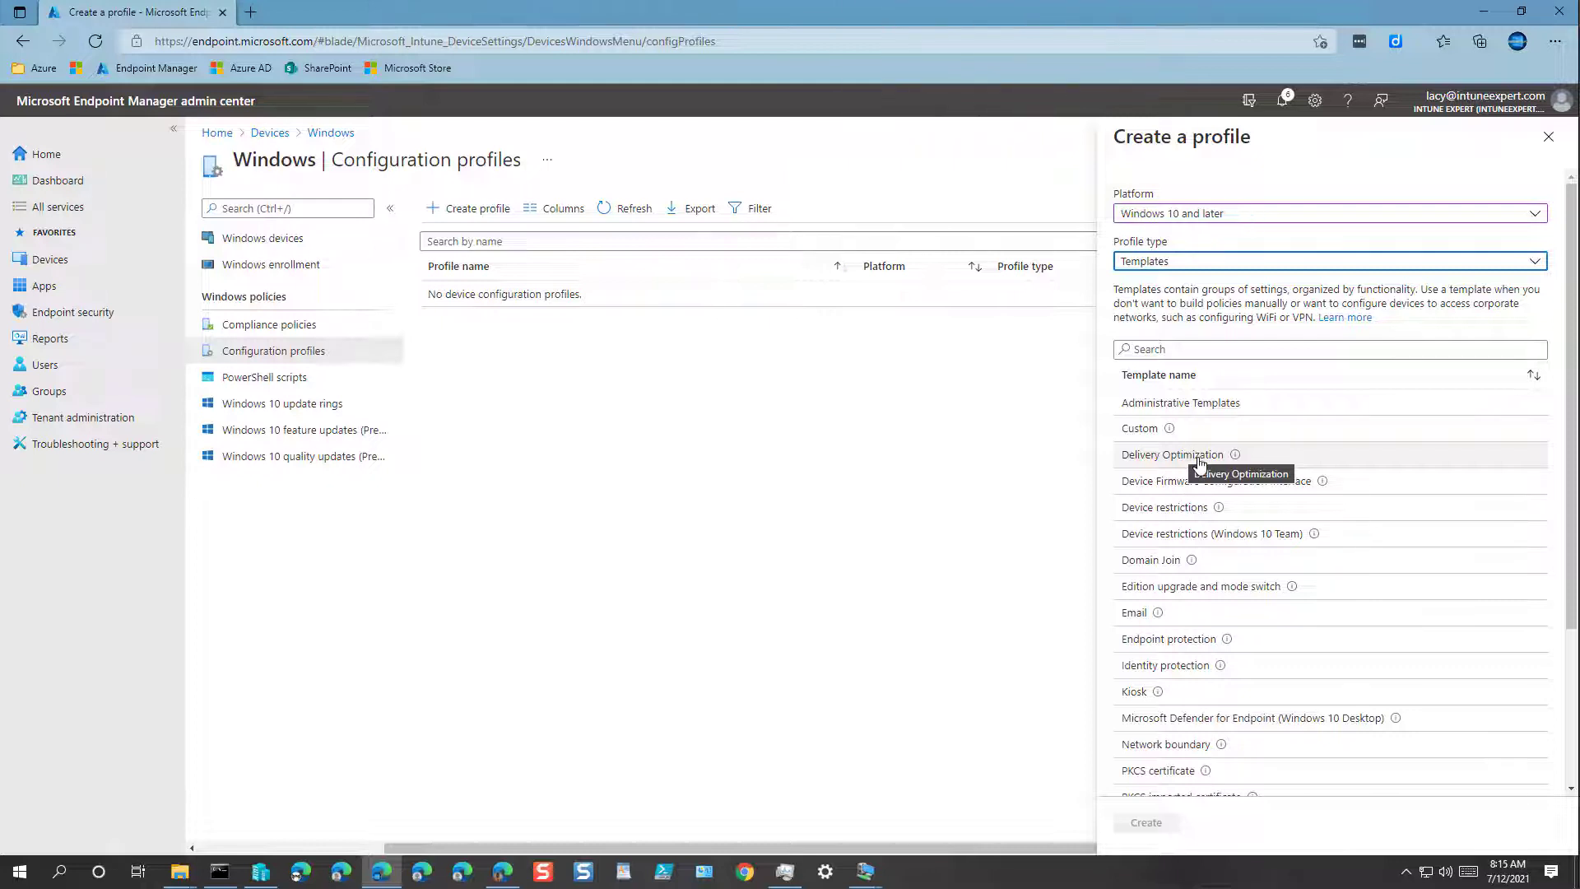
click(1202, 463)
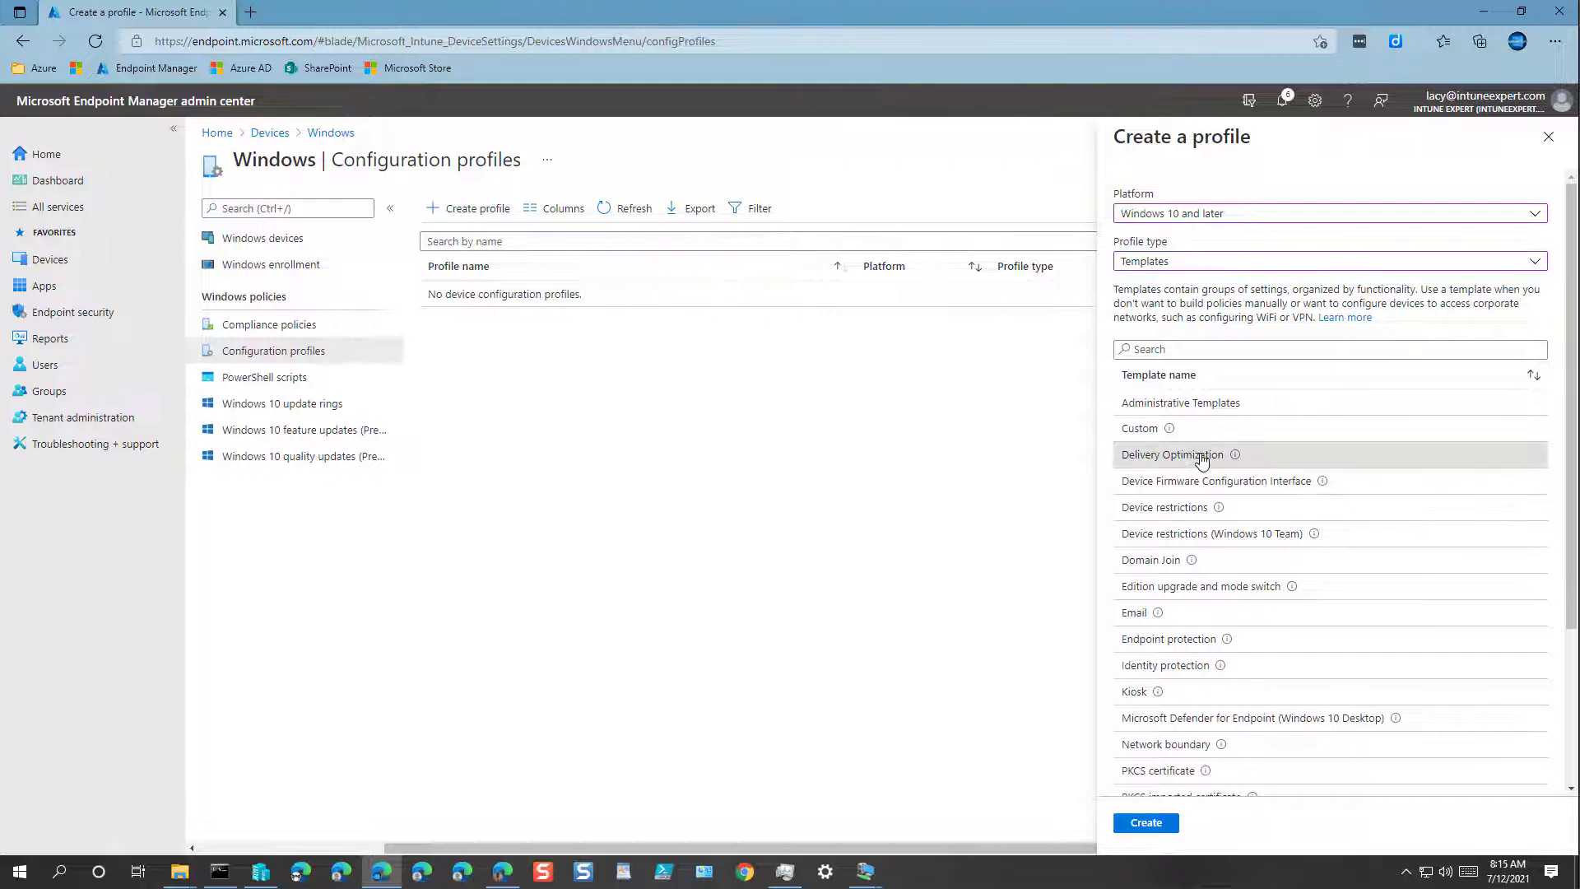
click(1146, 823)
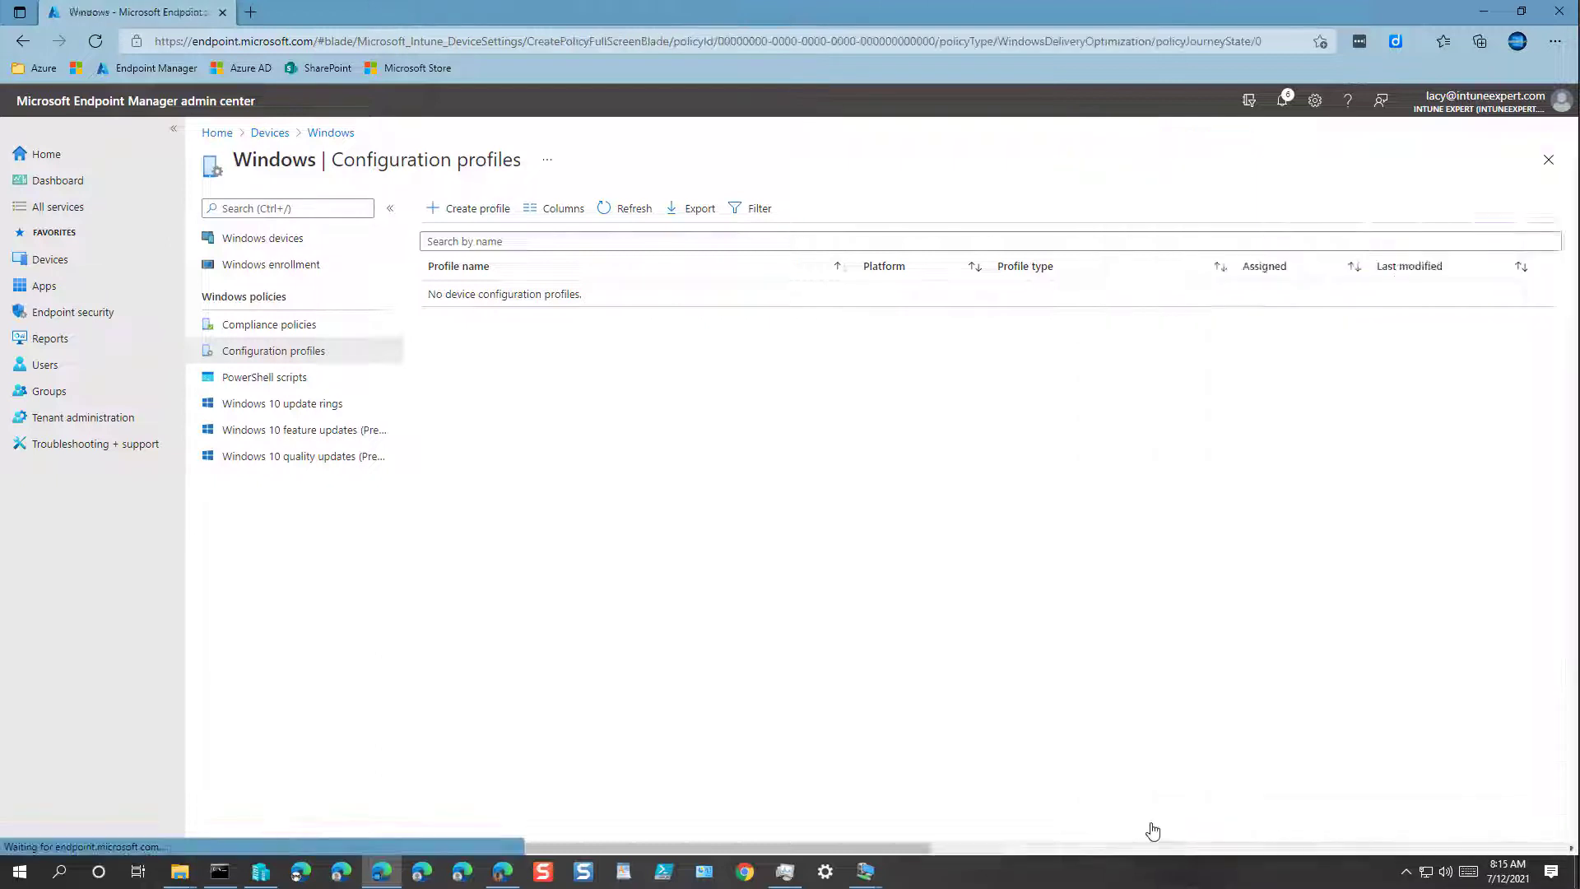
Enter the profile name 'Windows 10 Device Delivery Optimization settings', correcting the typo.
click(448, 258)
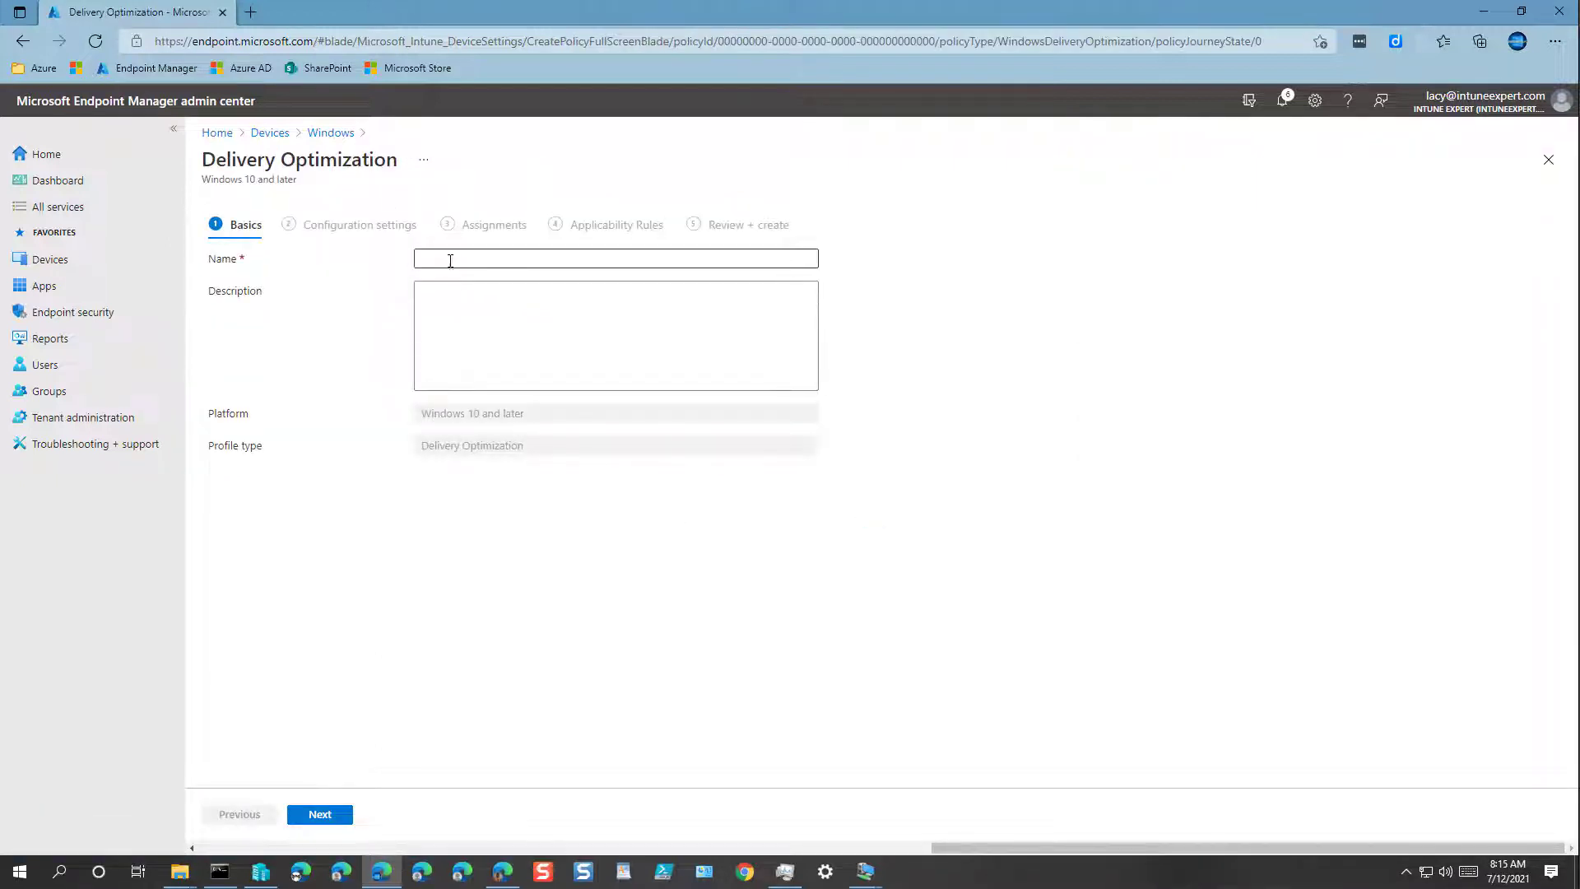
click(993, 324)
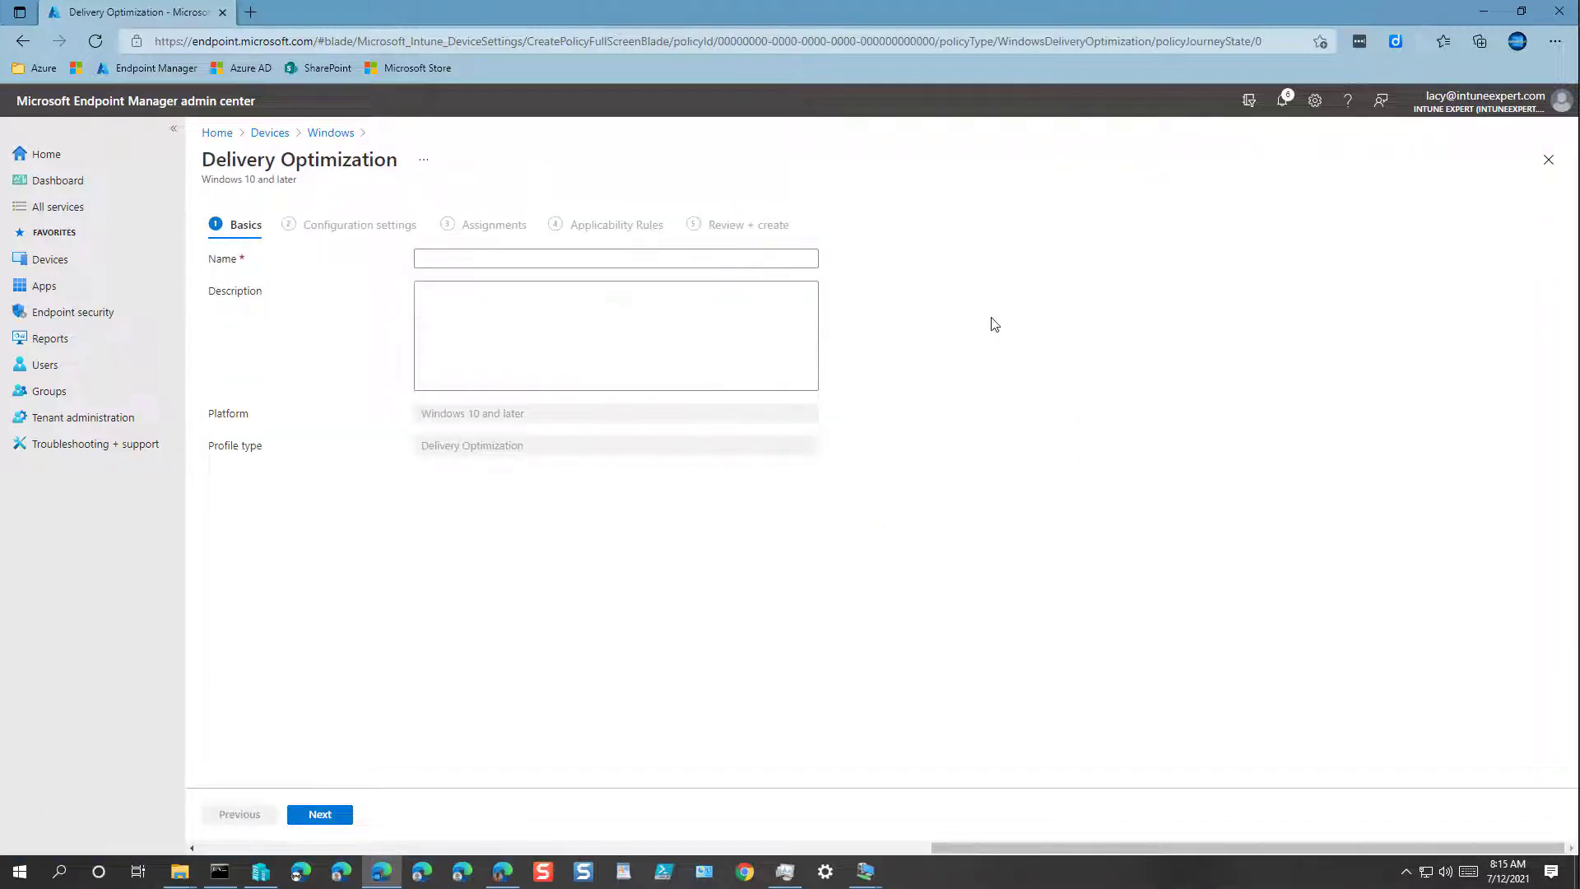
click(790, 258)
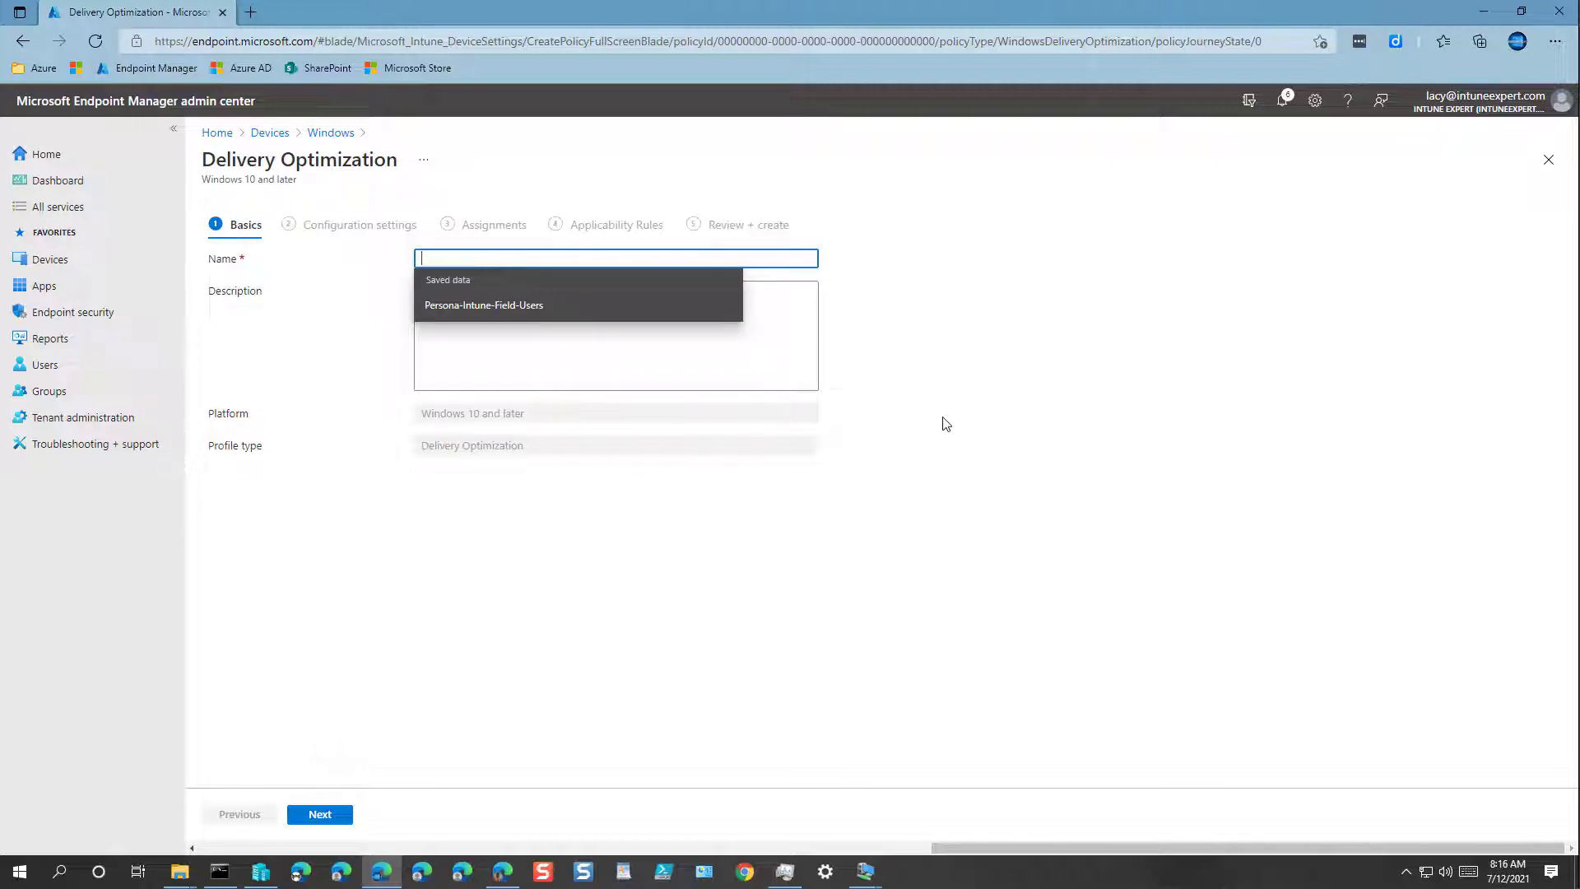
text(Windows )
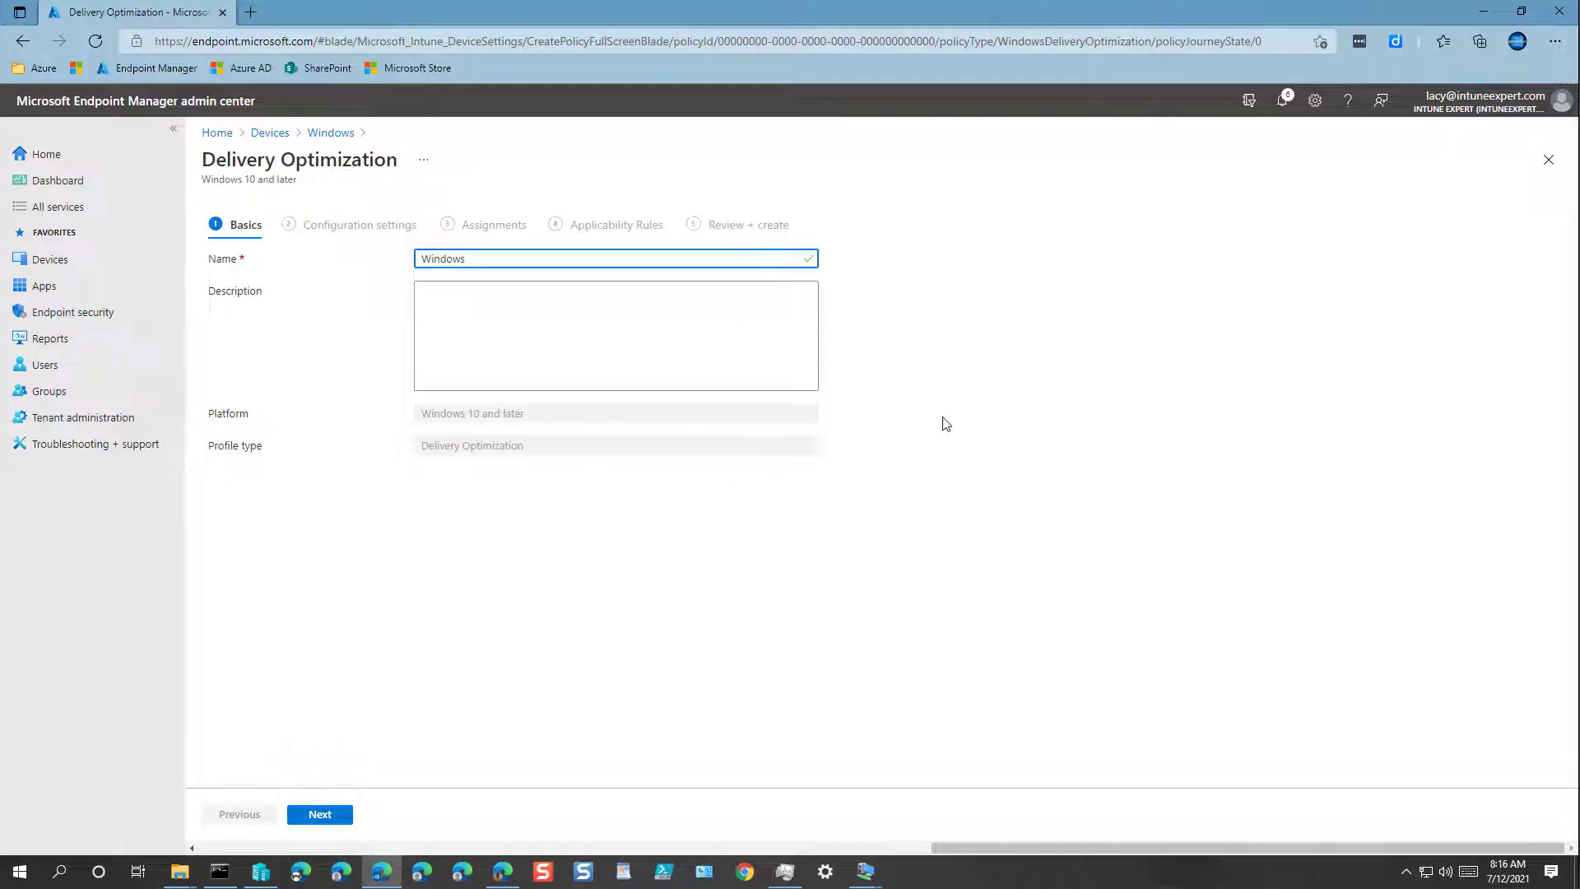
text(10)
text( Device D)
text(elivery )
text(Optim)
text(a)
text(zati)
key(BackSpace)
key(BackSpace)
key(BackSpace)
key(BackSpace)
text(a)
key(BackSpace)
text(ization settings)
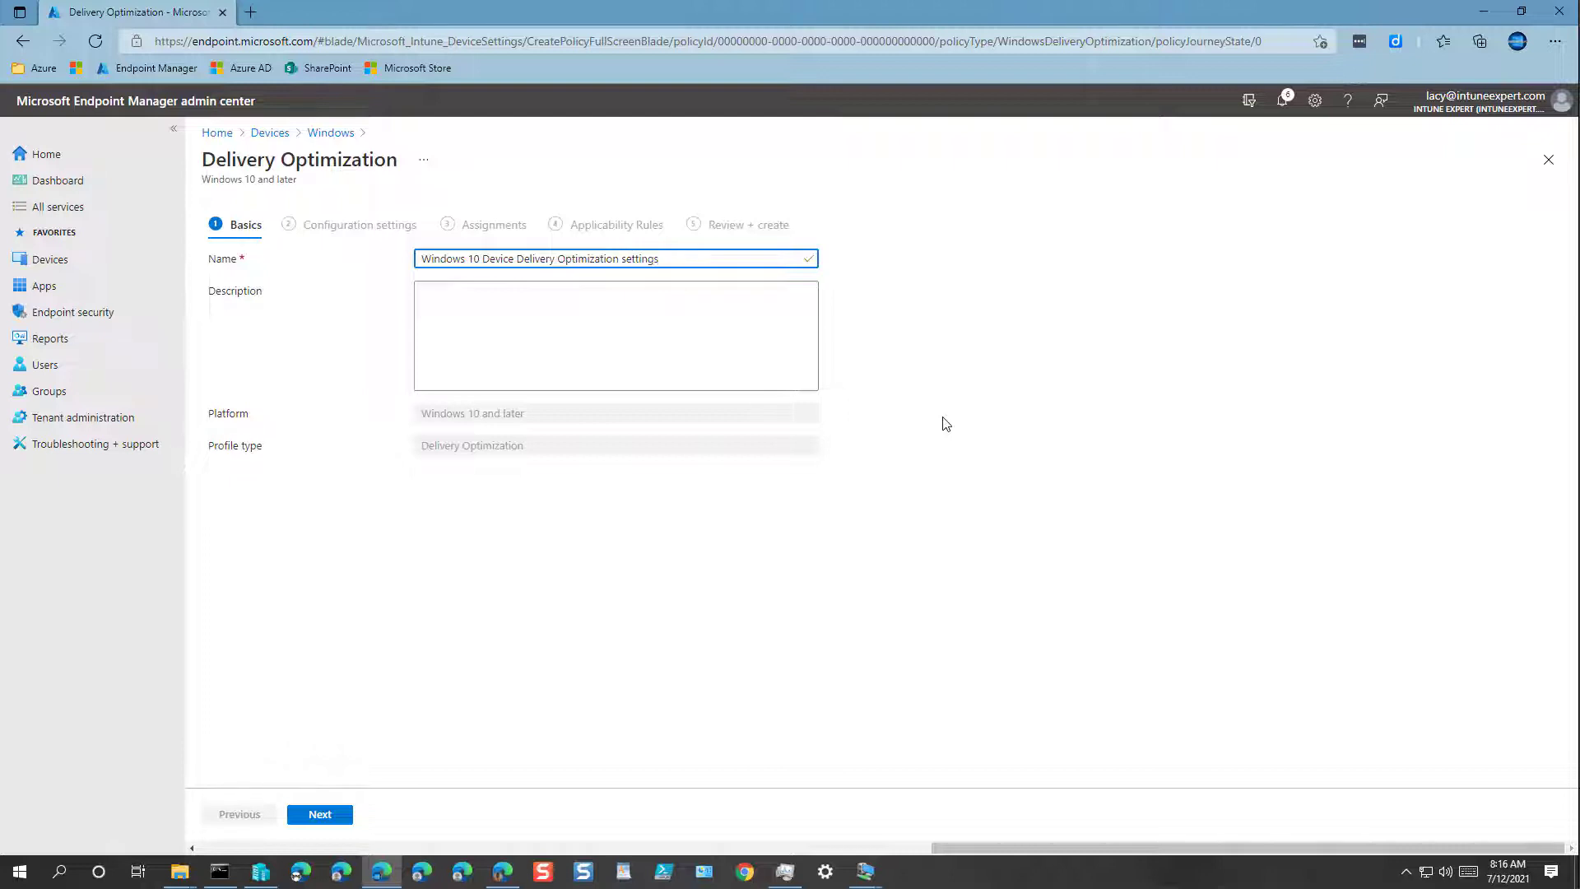
Copy the name into Description, drop 'settings' from the name, and continue.
key(ctrl+a)
key(ctrl+c)
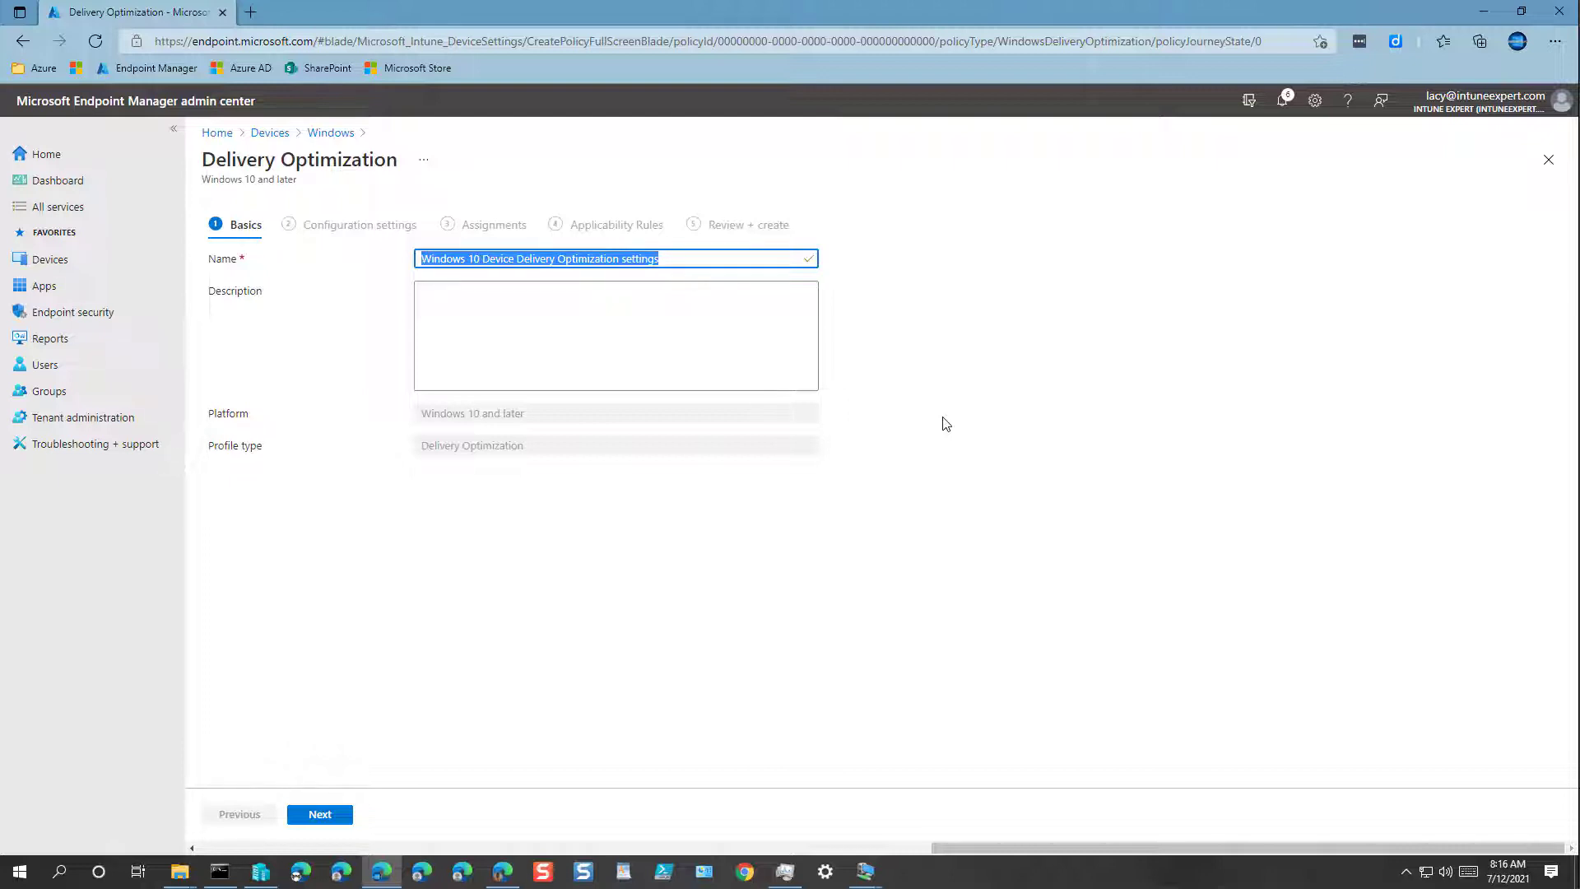
click(699, 319)
key(ctrl+v)
click(704, 258)
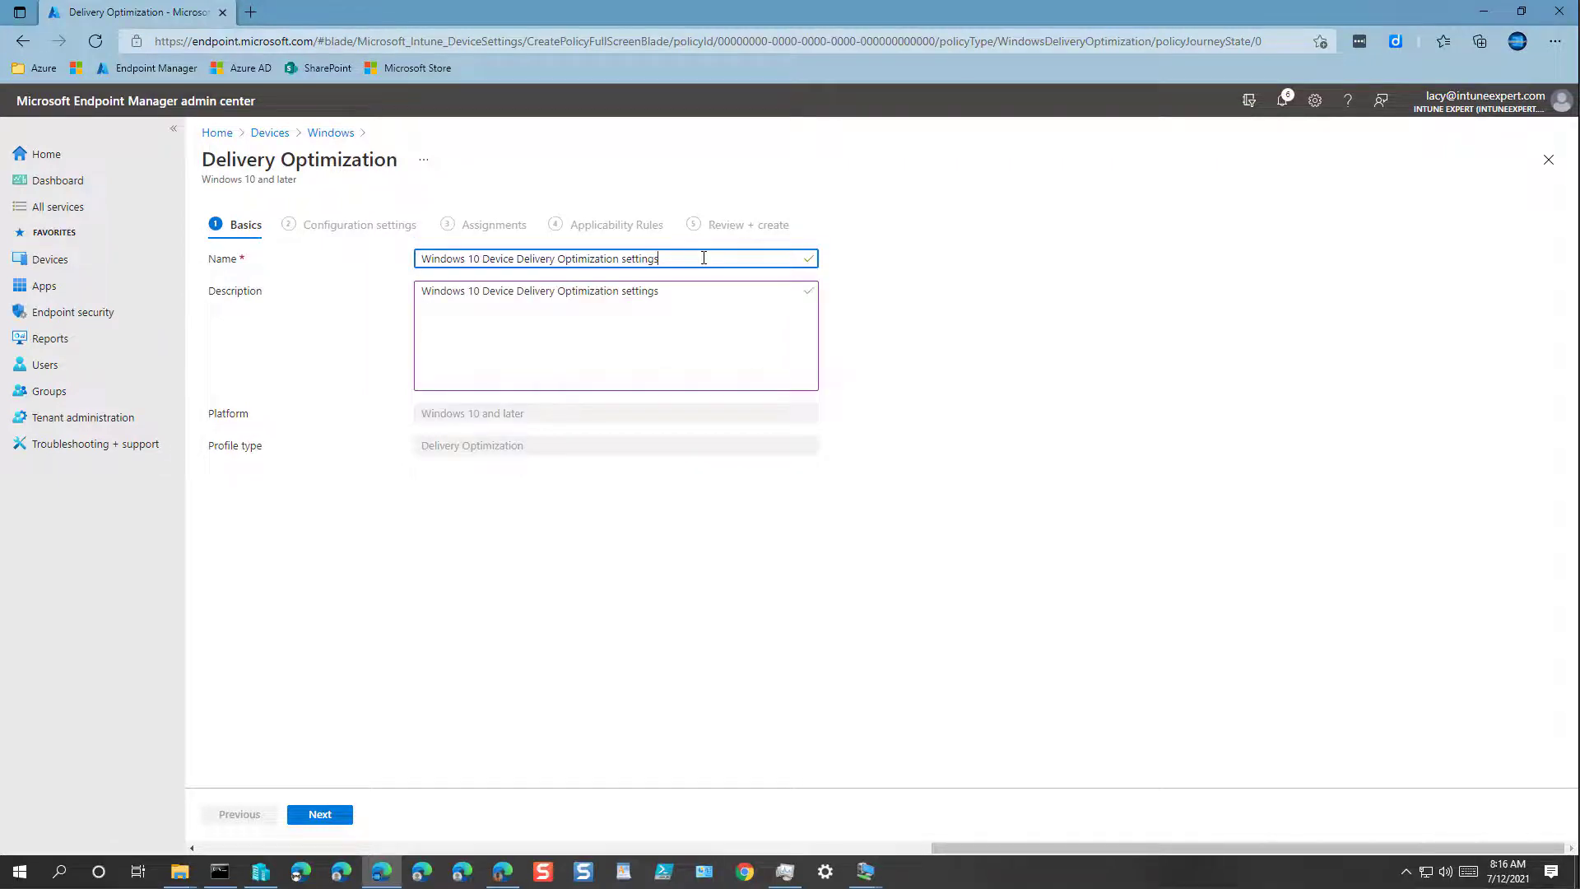
key(BackSpace)
key(BackSpace)
key(BackSpace)
key(BackSpace)
key(BackSpace)
key(BackSpace)
key(BackSpace)
key(BackSpace)
click(853, 360)
click(570, 318)
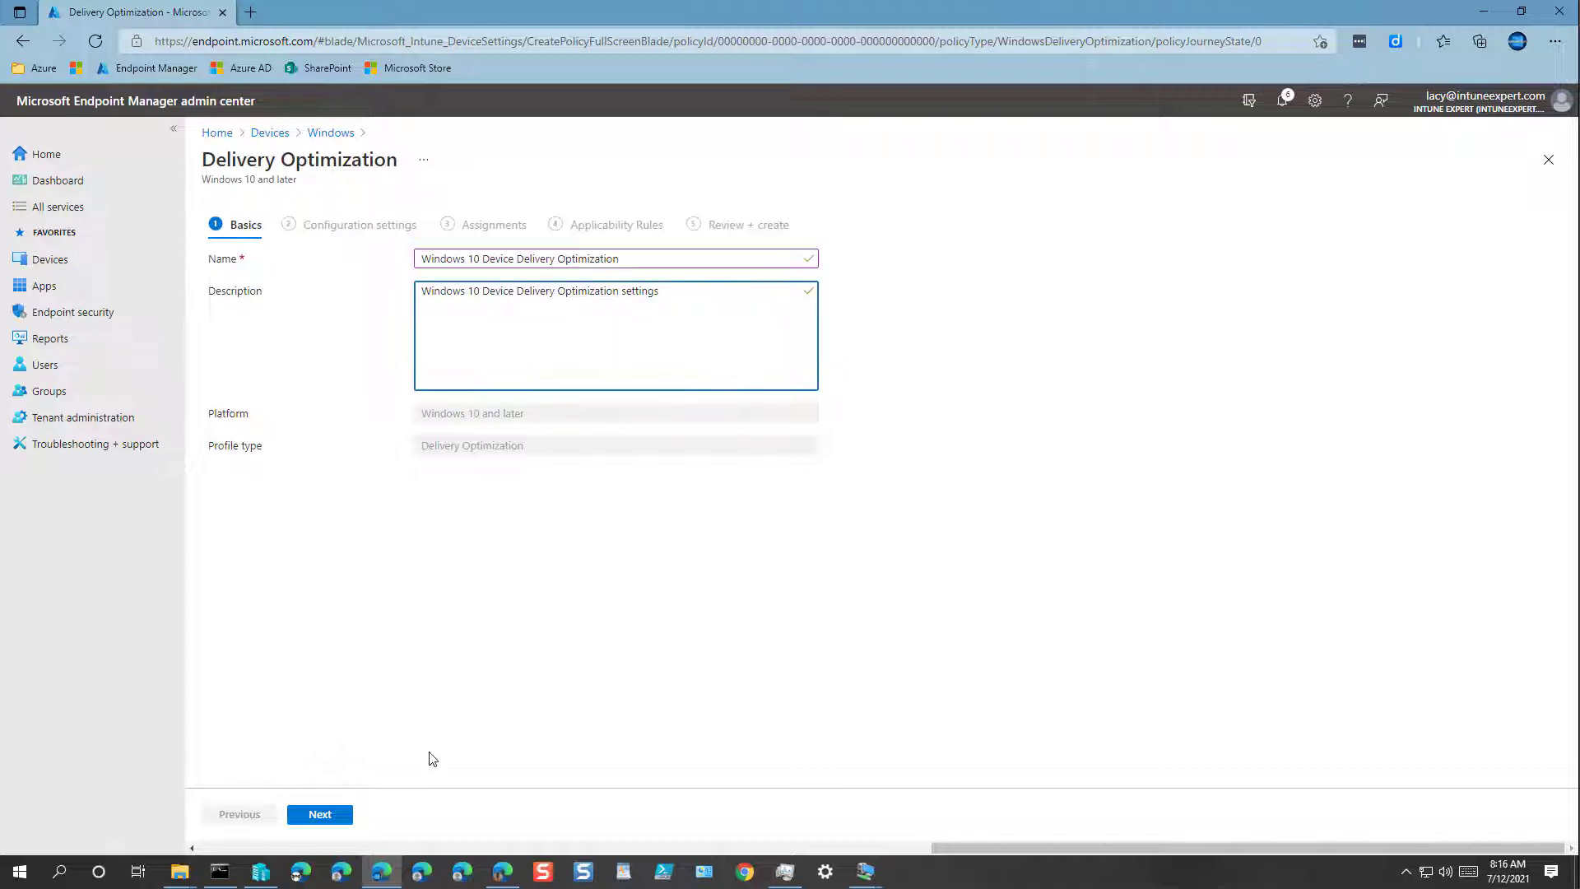
click(392, 805)
click(320, 815)
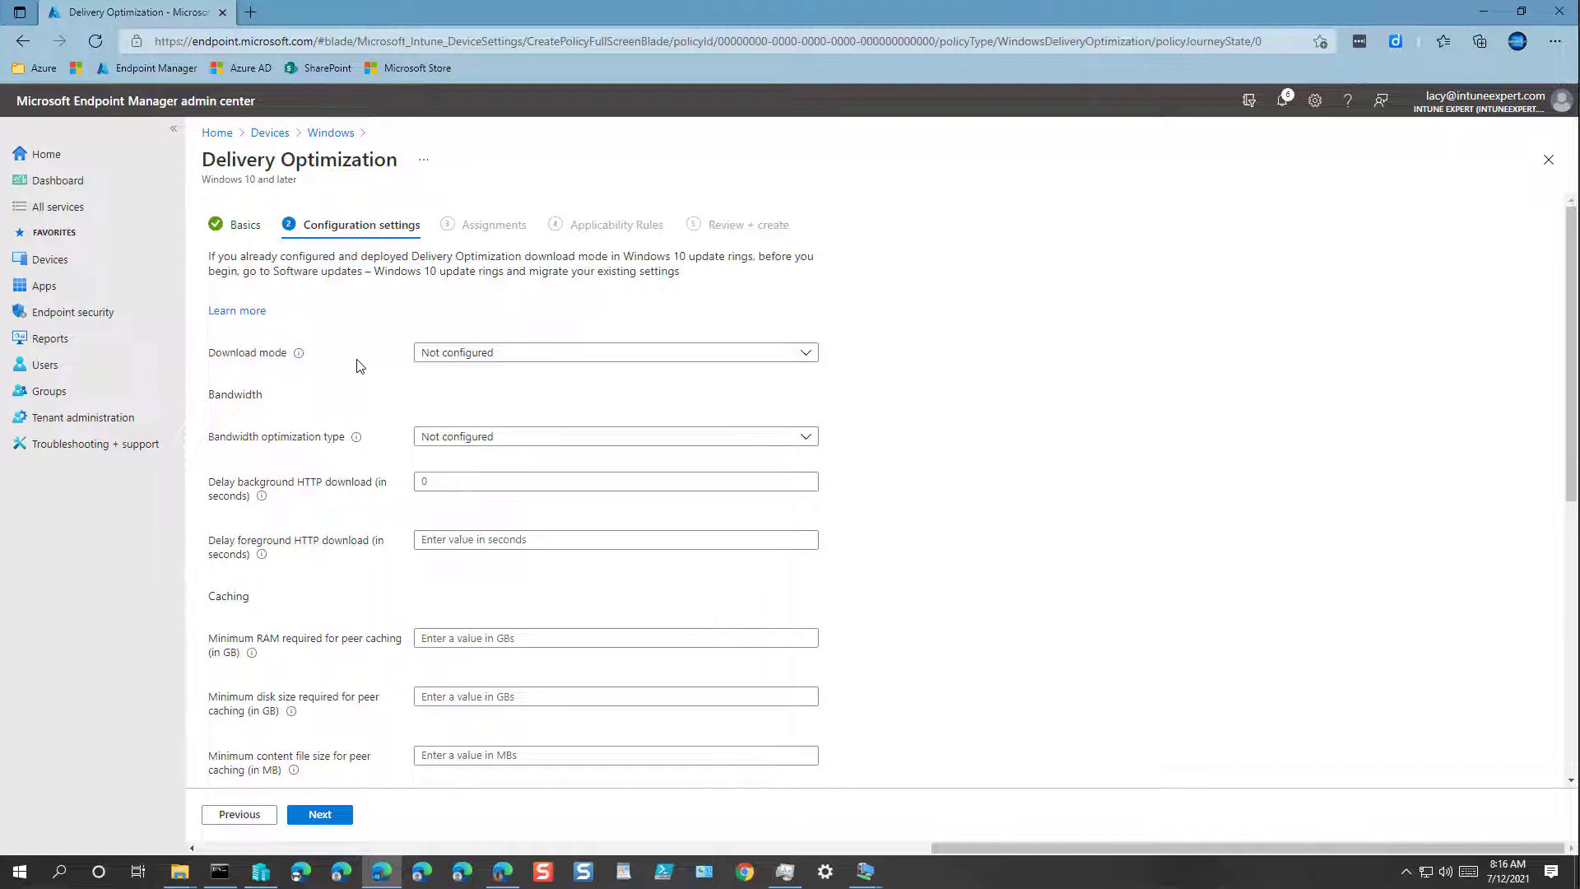
Choose Download mode 'HTTP blended with peering behind same NAT (1)' and Restrict Peer Selection 'Subnet mask'.
click(437, 359)
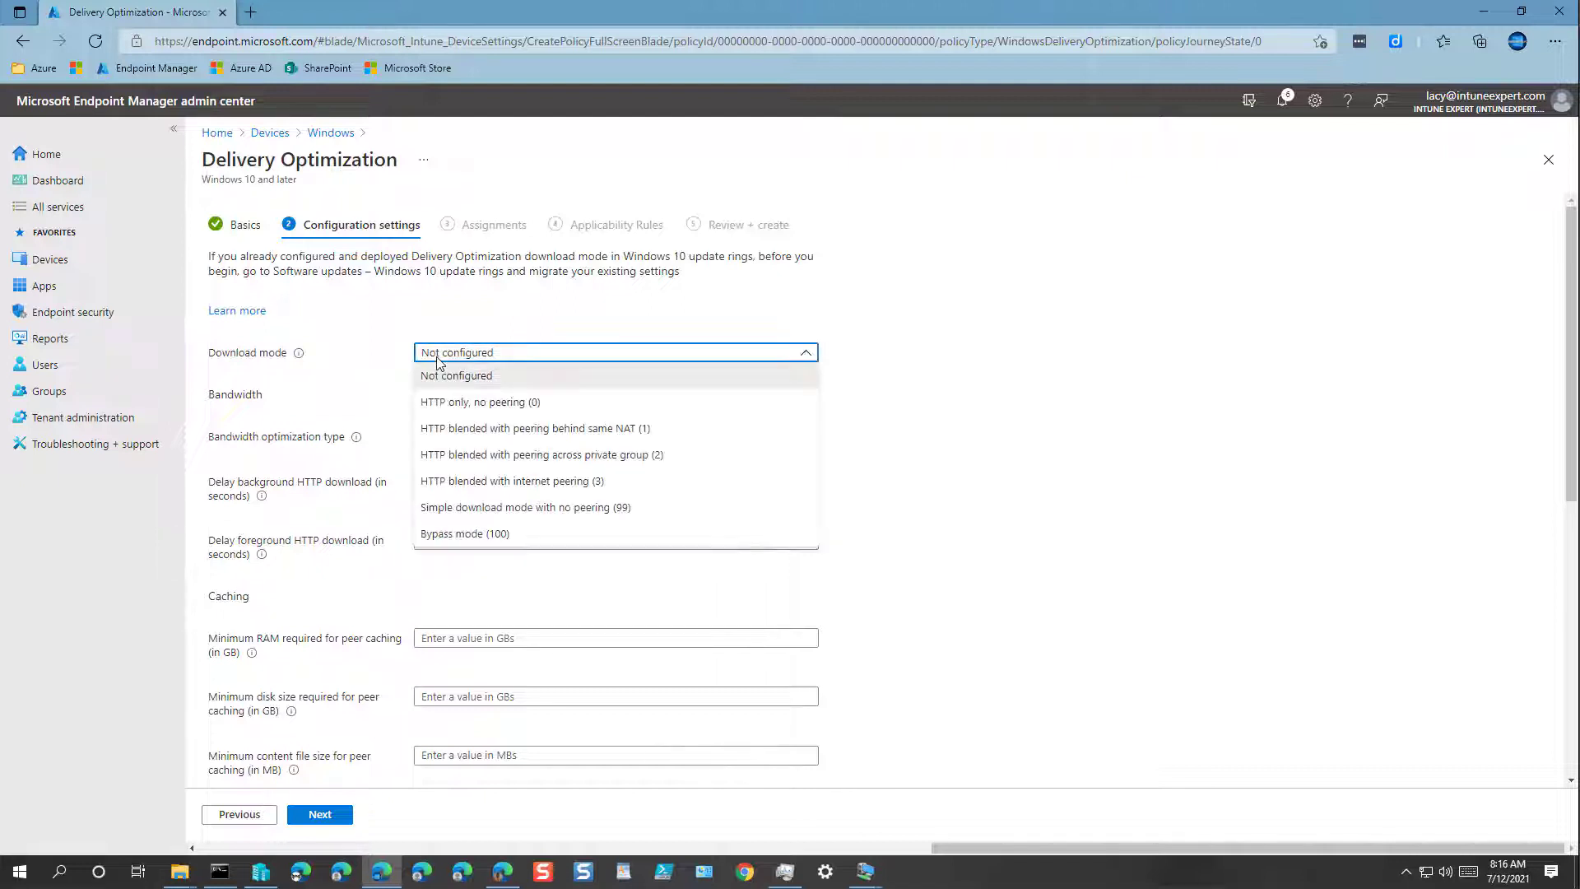
click(528, 429)
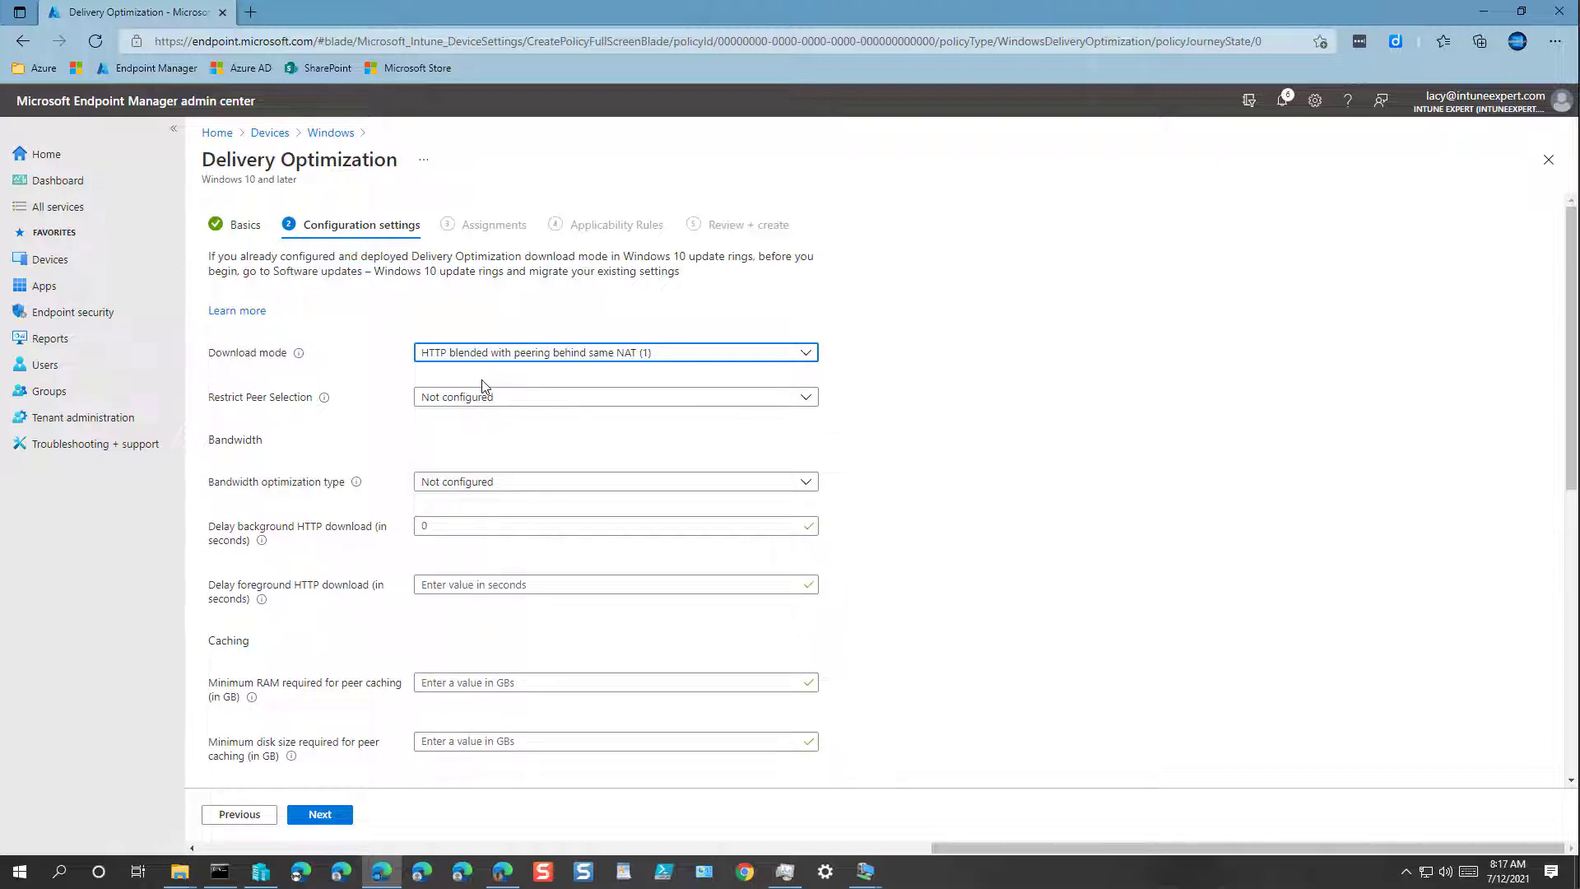
click(498, 356)
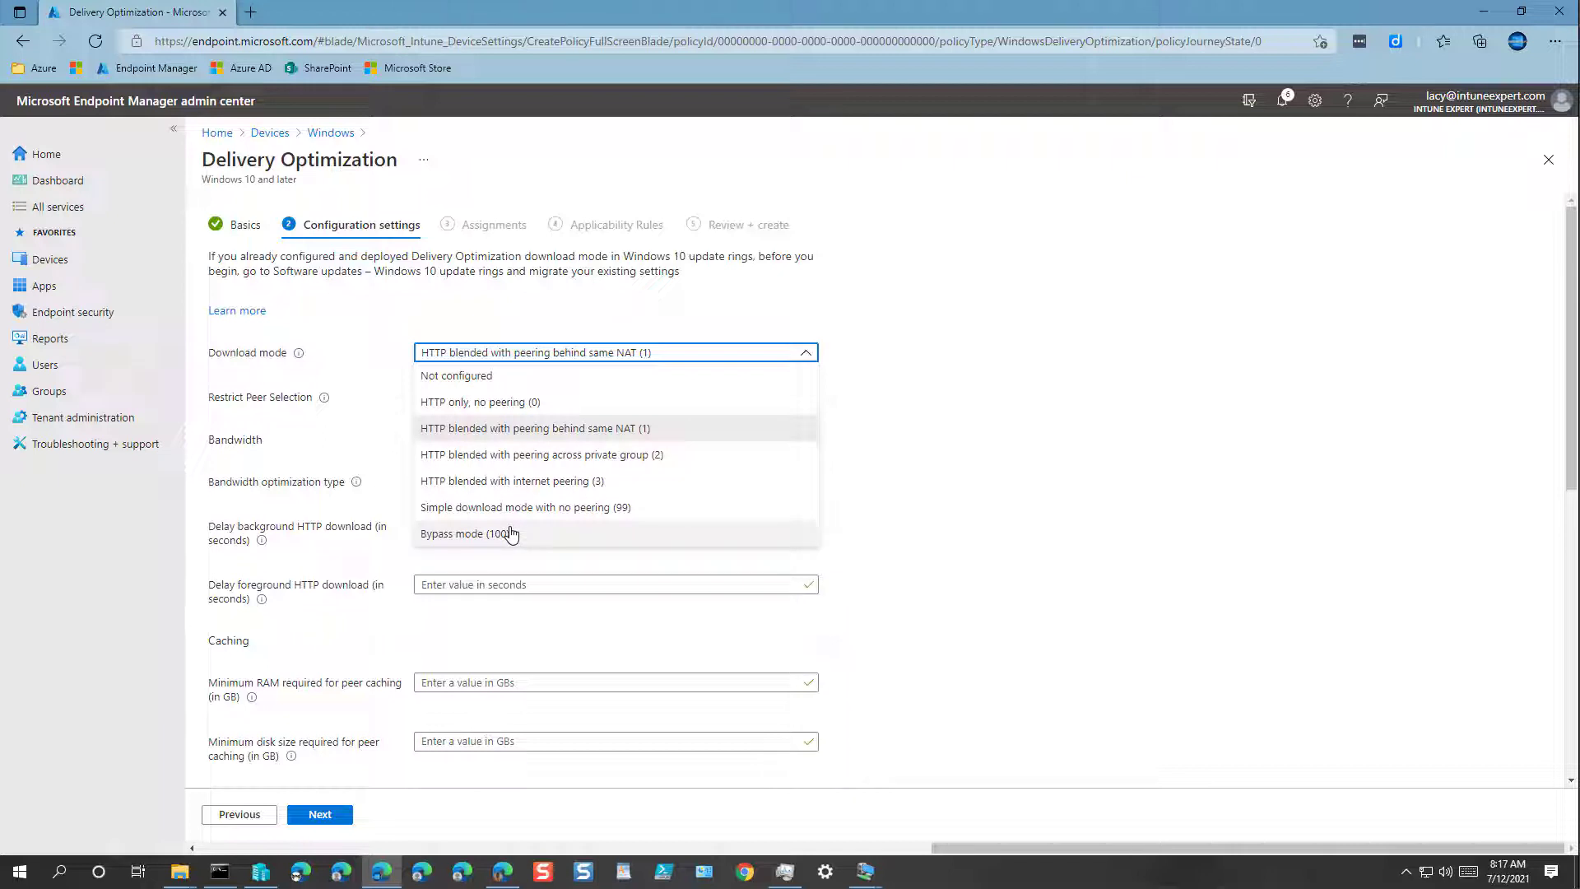
click(593, 432)
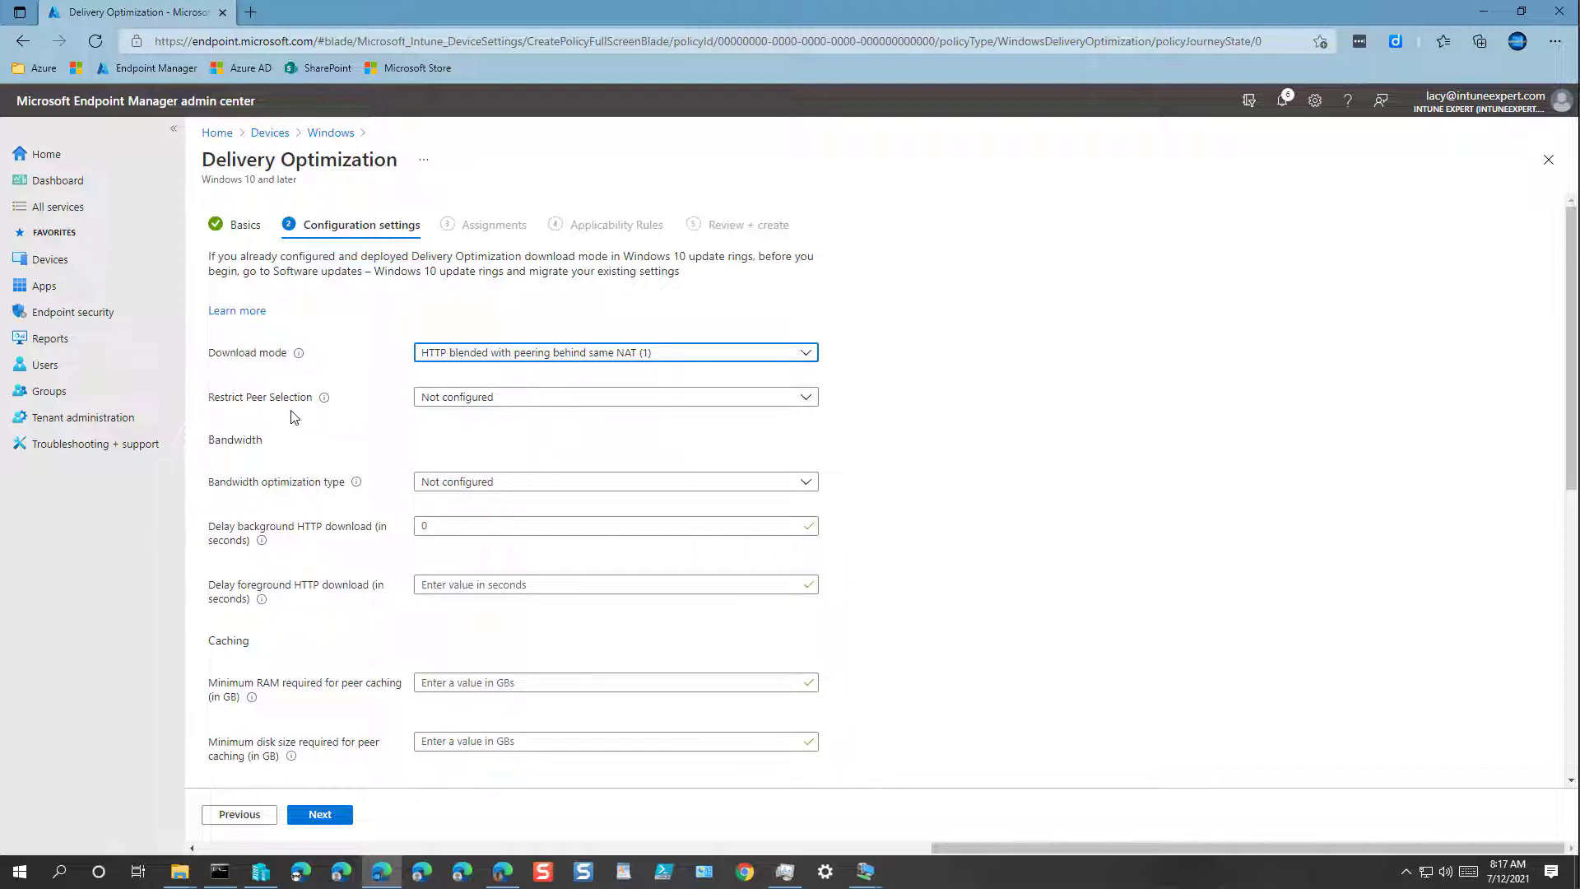
click(467, 400)
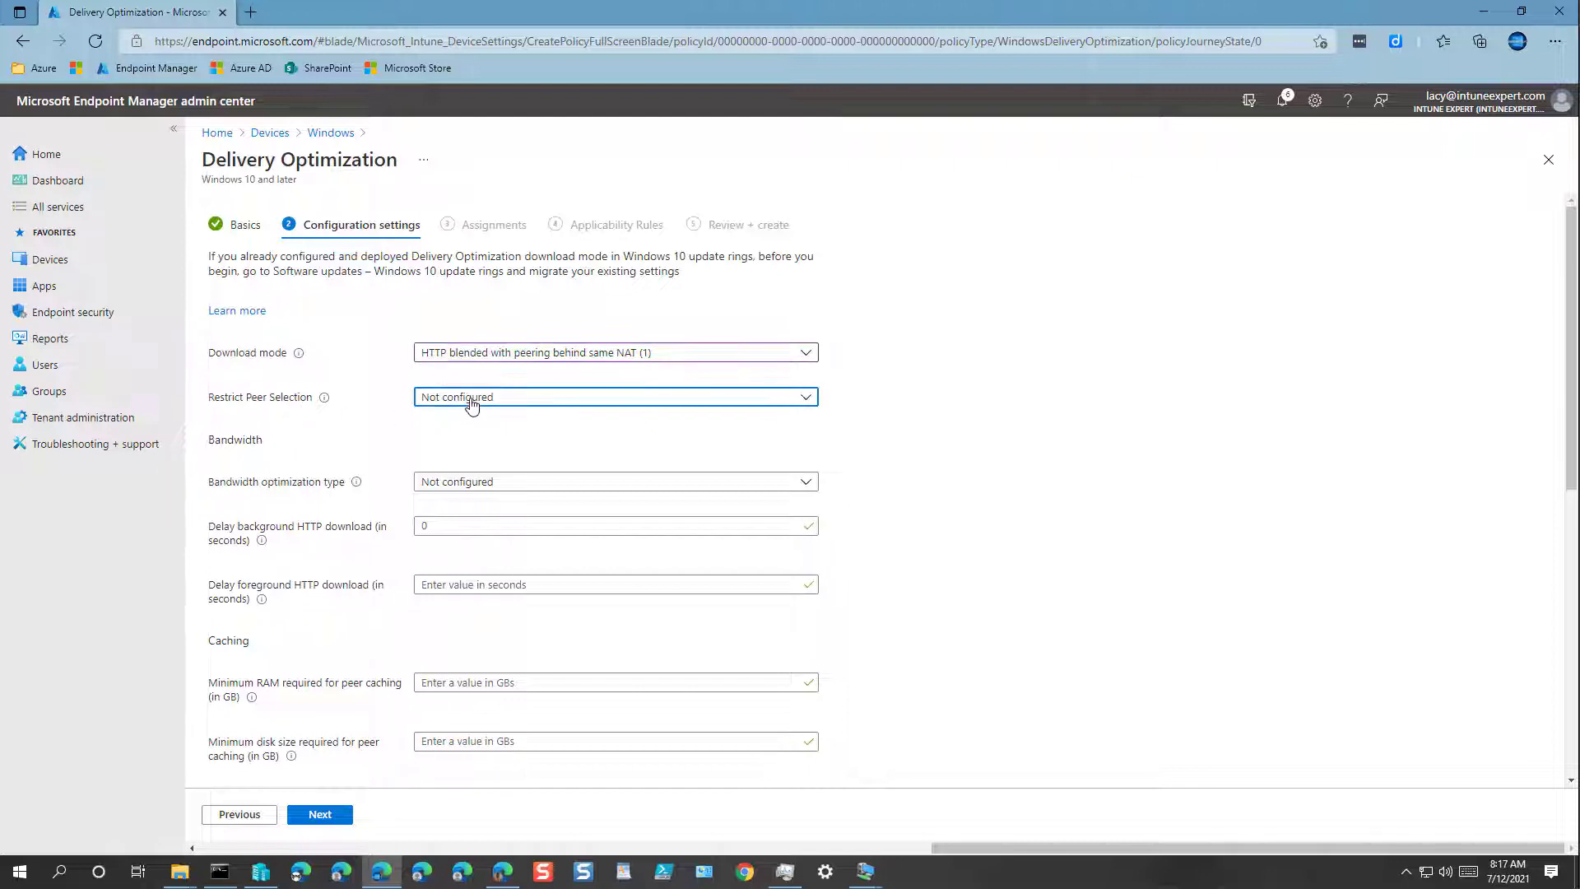
click(455, 449)
Limit bandwidth by Percentage: 70% maximum foreground and 25% maximum background.
click(458, 484)
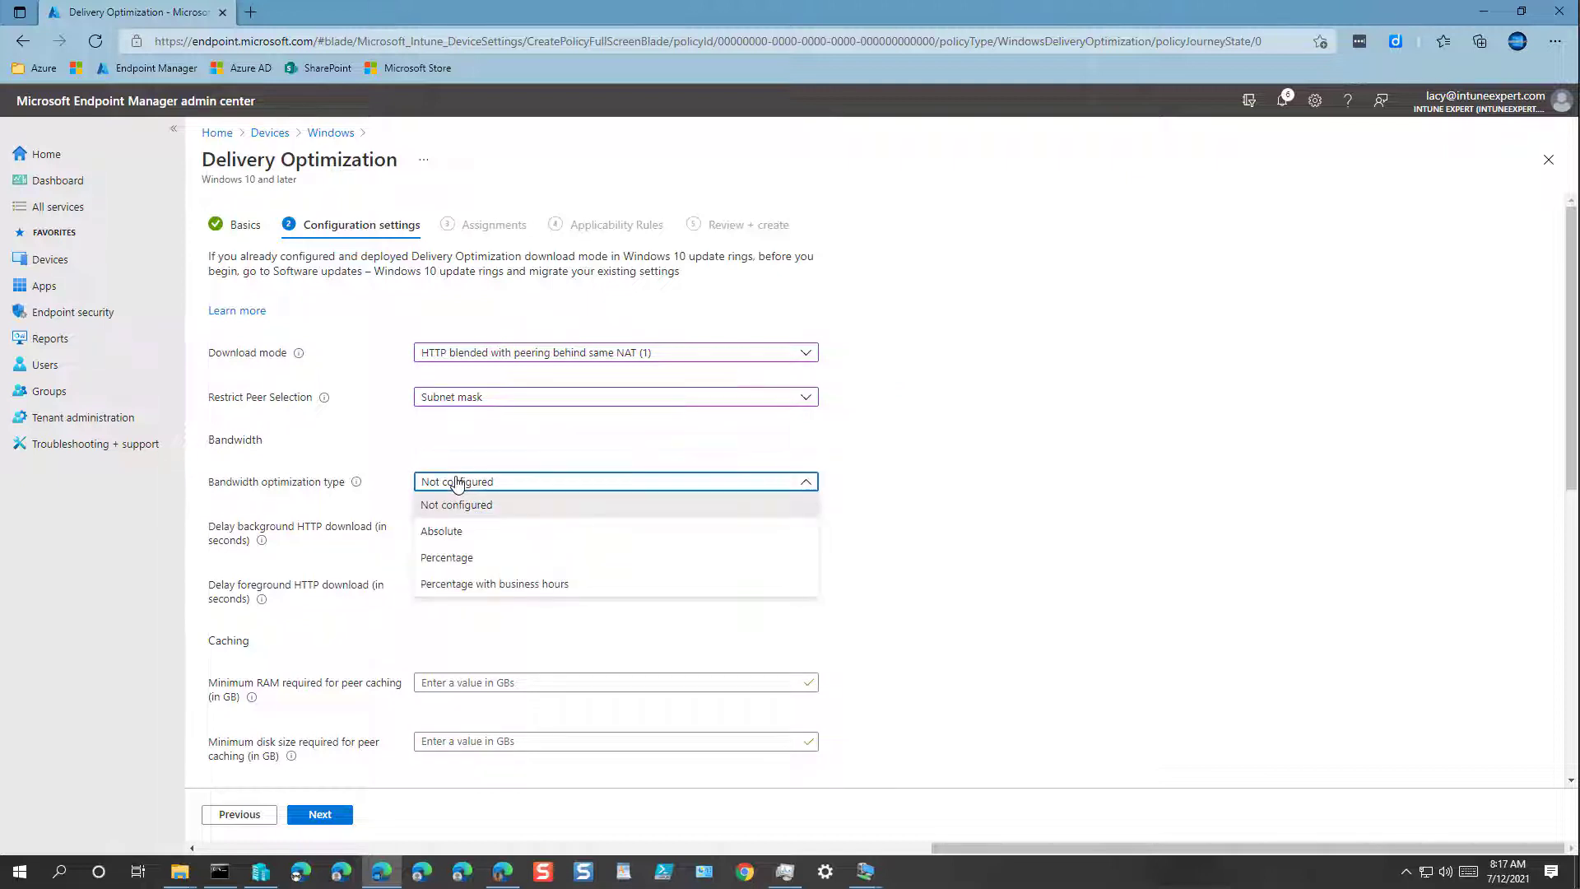
click(458, 557)
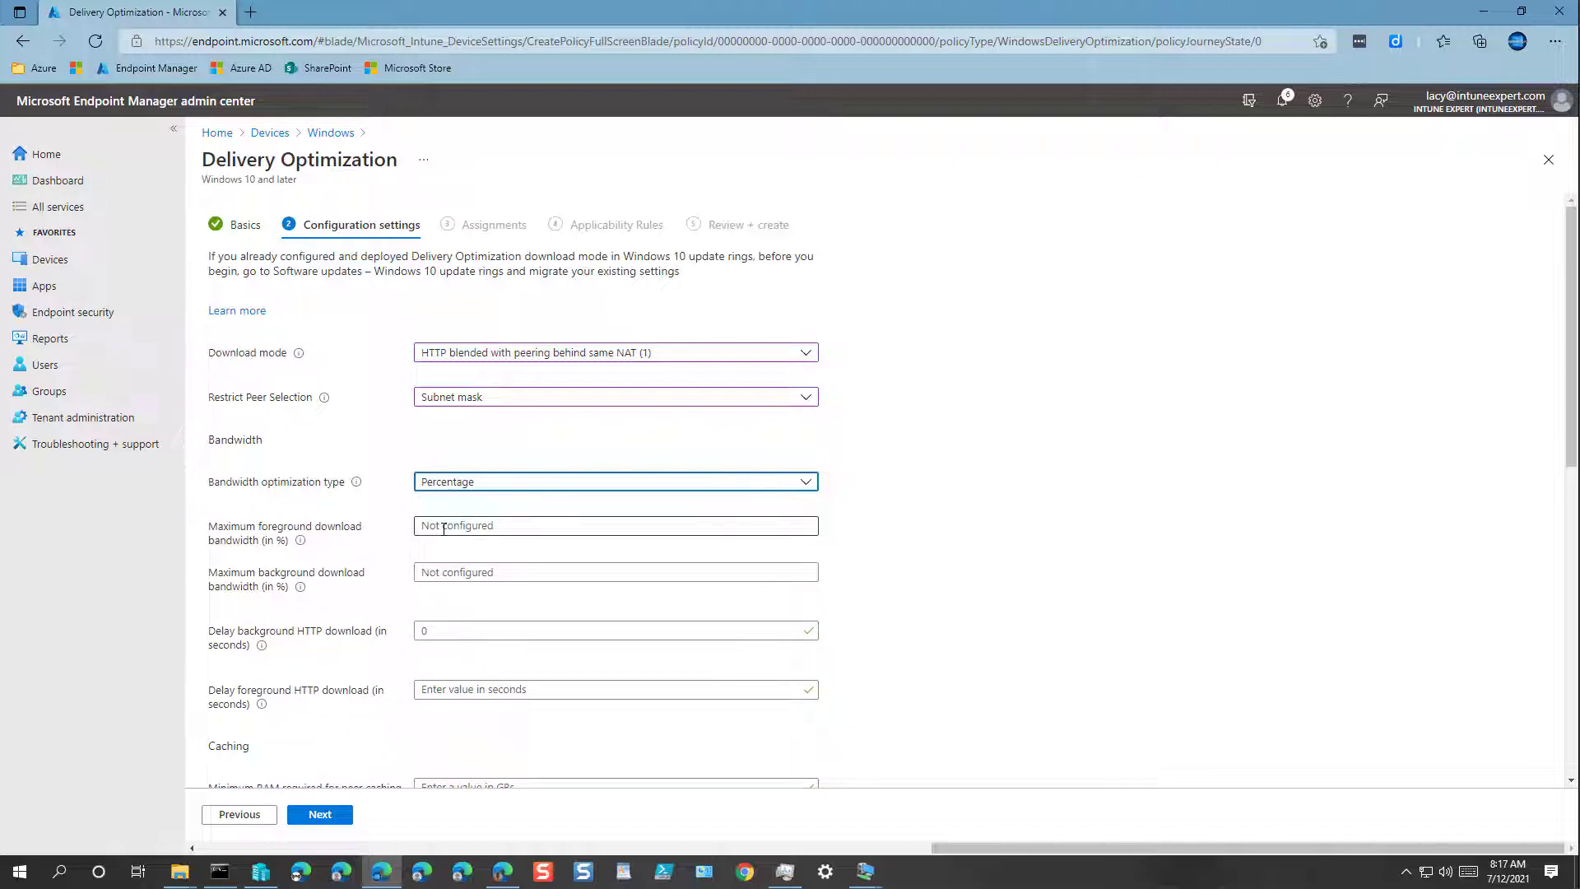
click(444, 528)
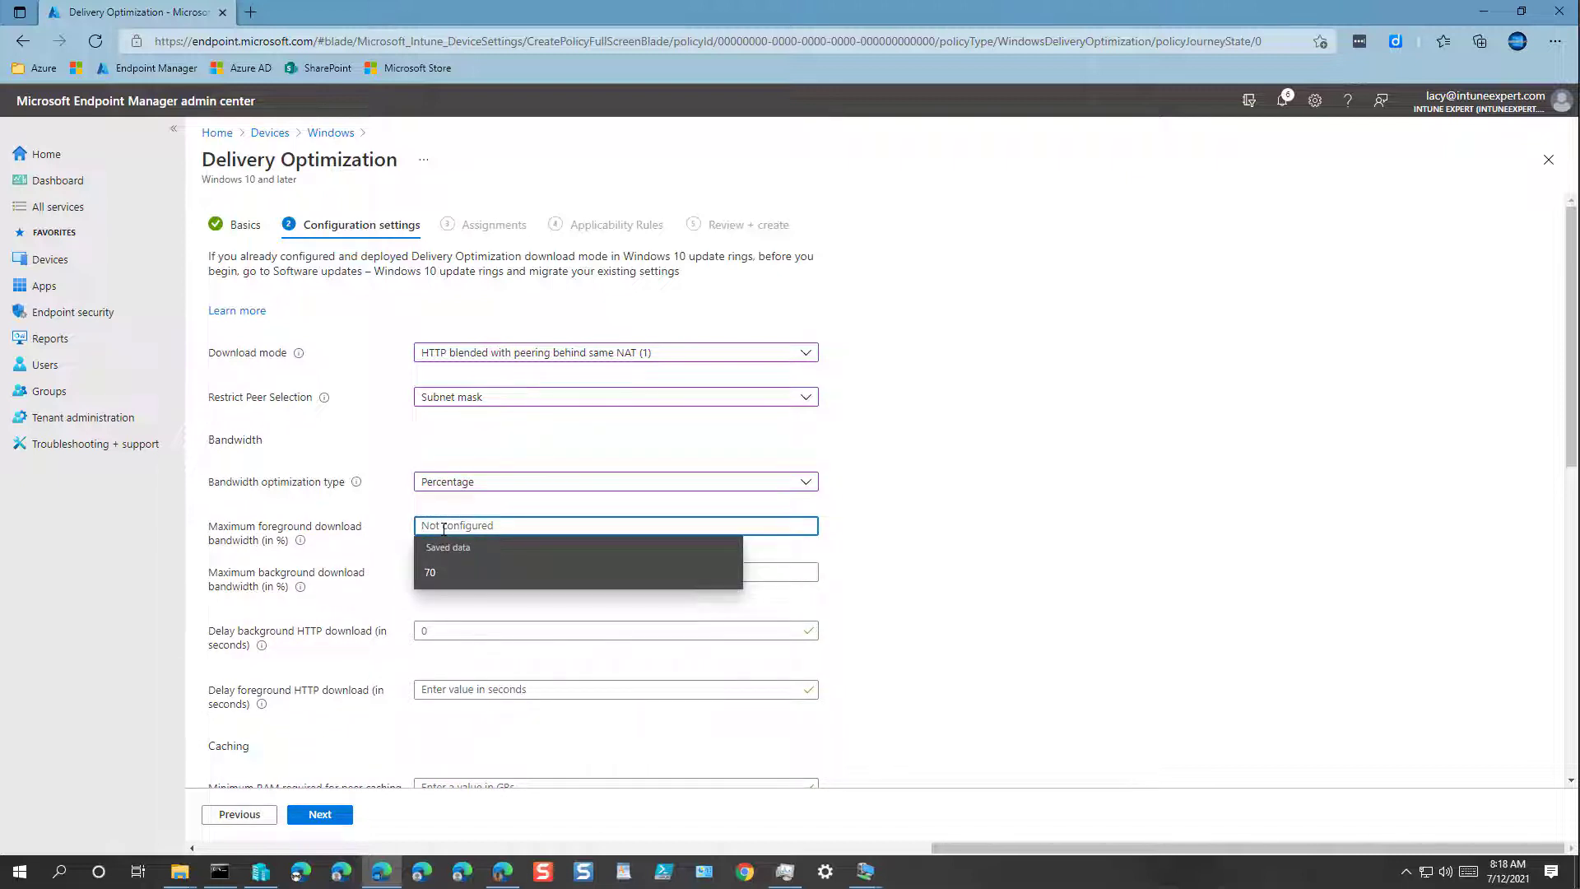
text(70)
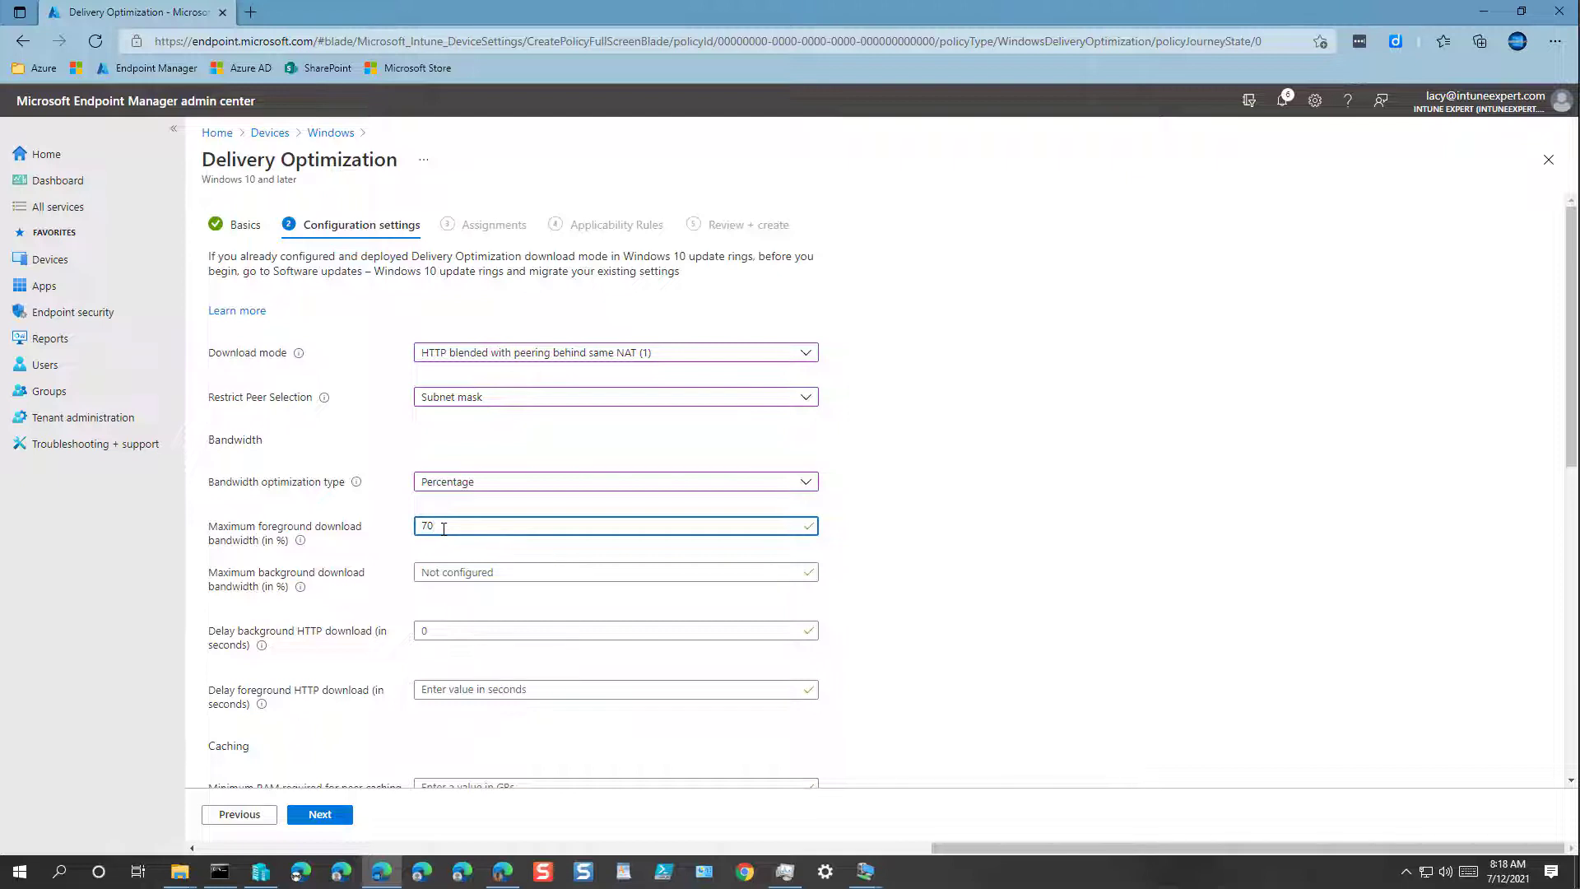
key(Tab)
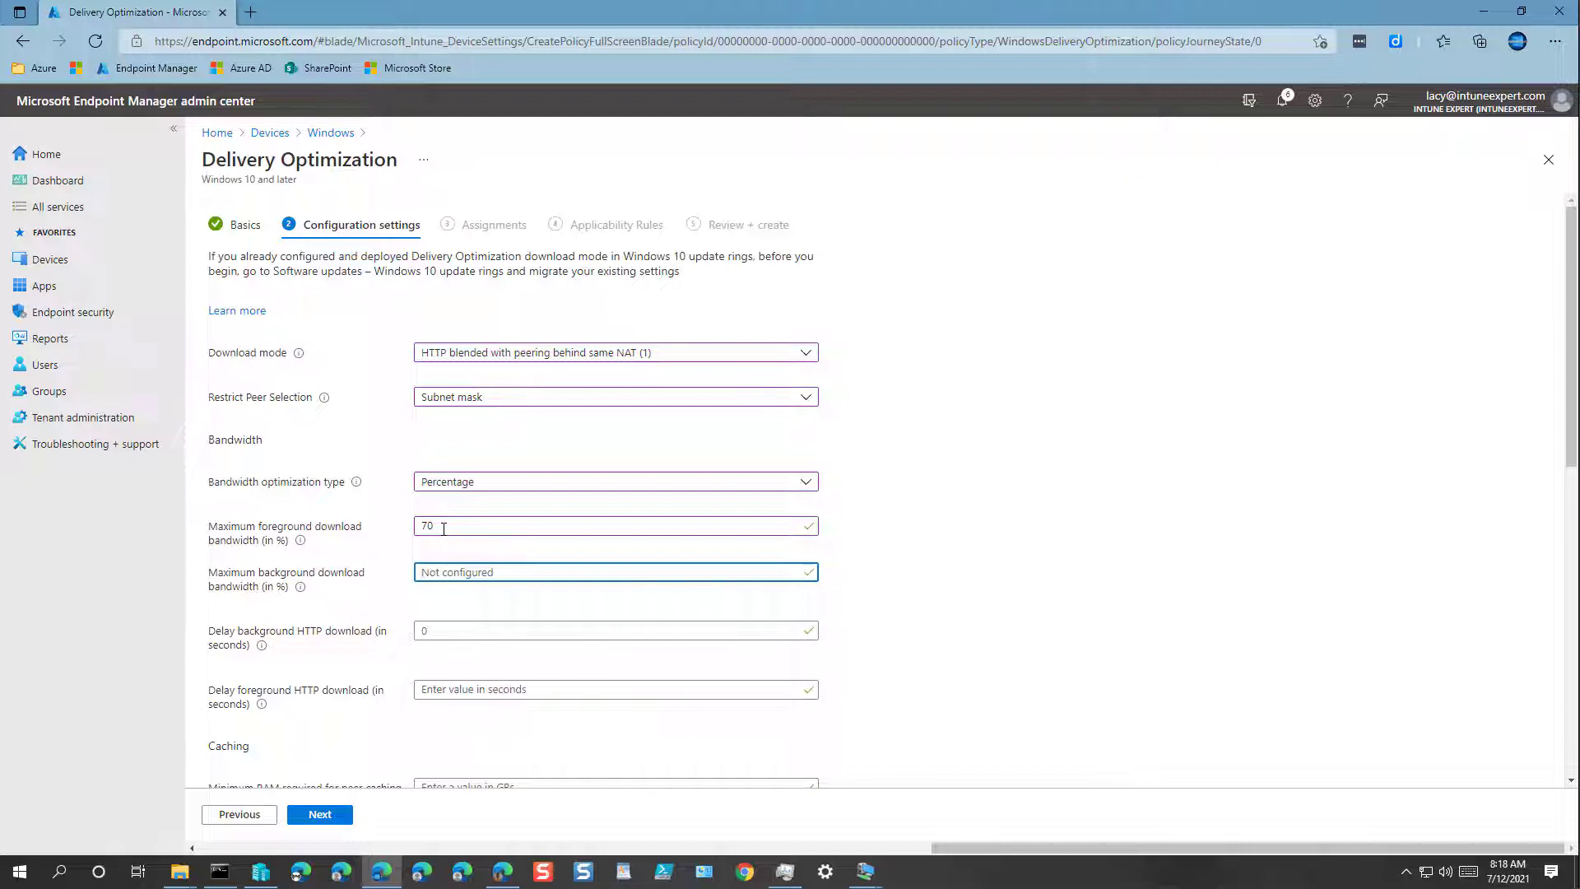
text(25)
Set both background and foreground HTTP download delays to 60 seconds.
key(Tab)
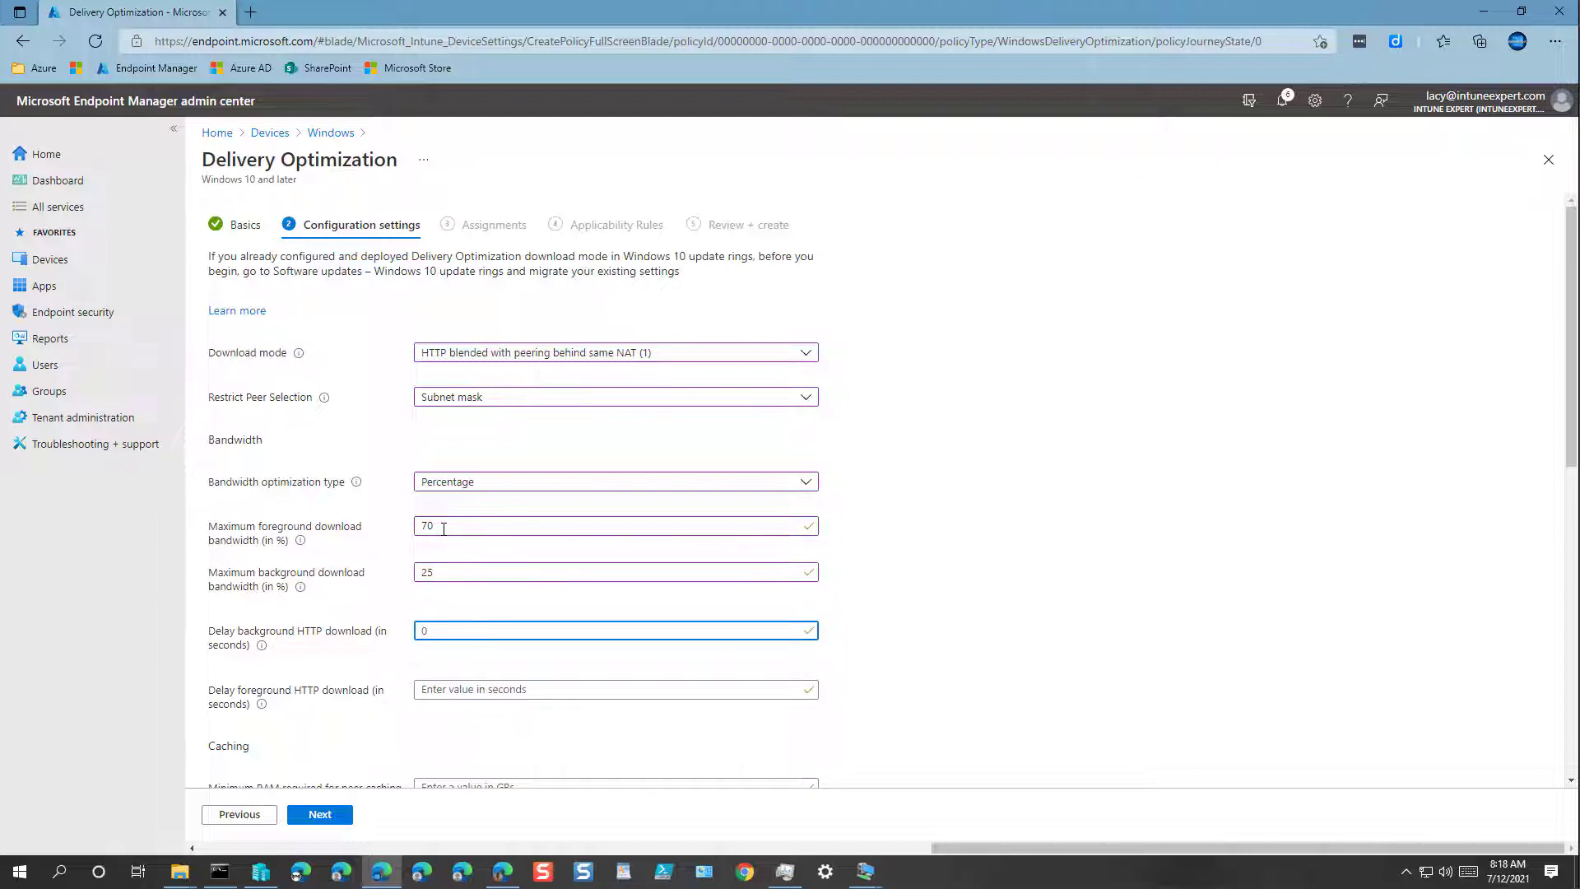
text(6)
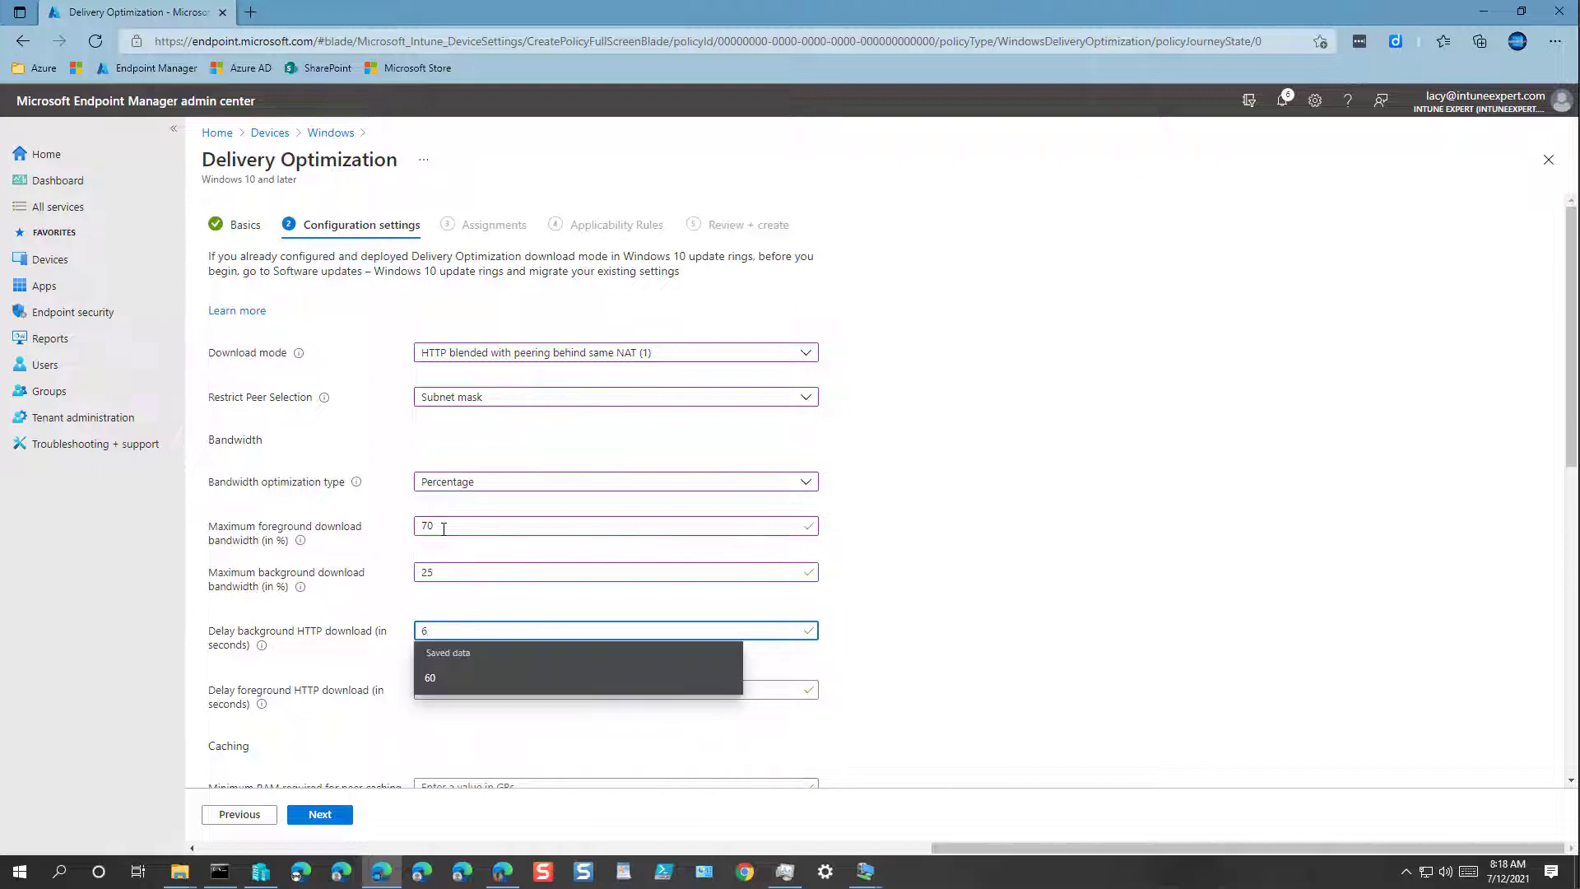
text(0)
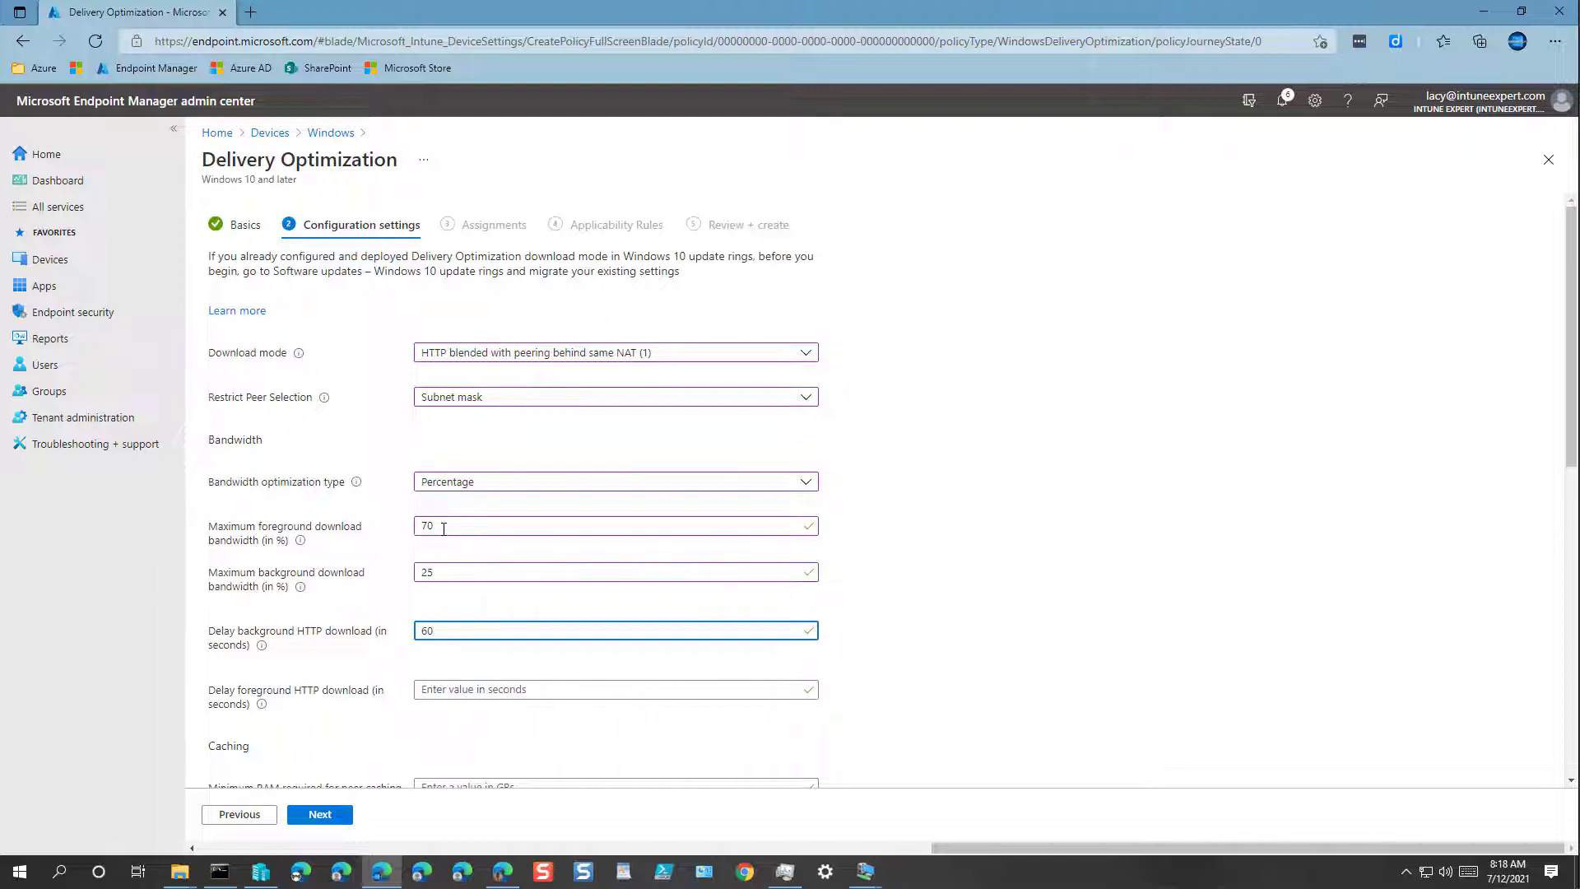
key(Tab)
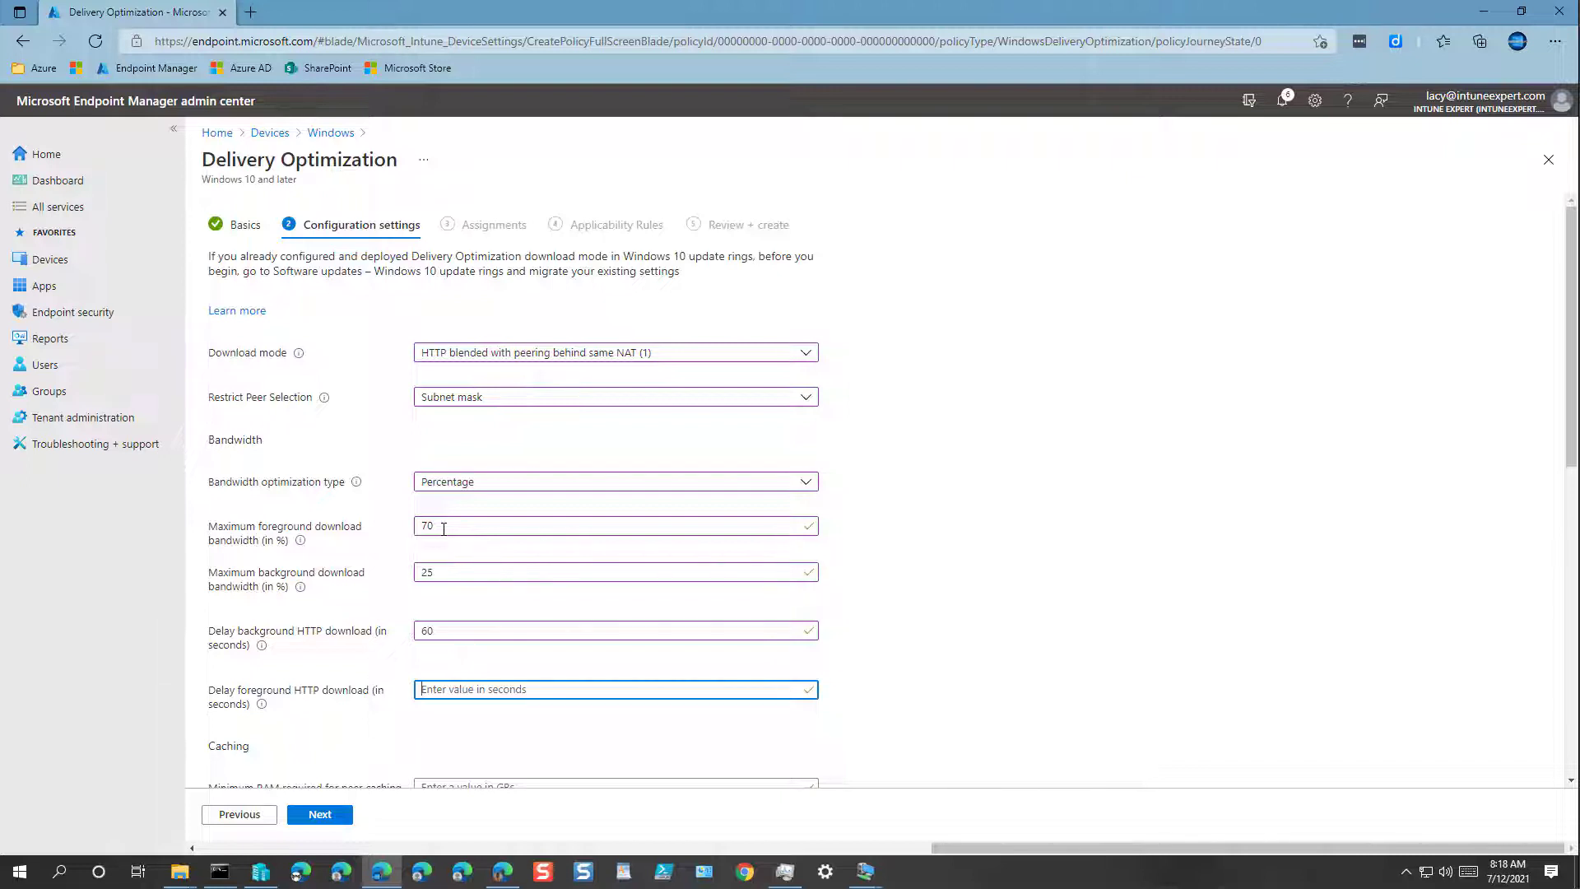
text(60)
Set the minimum RAM for peer caching to 4 GB.
click(934, 652)
scroll(935, 656, down, 2)
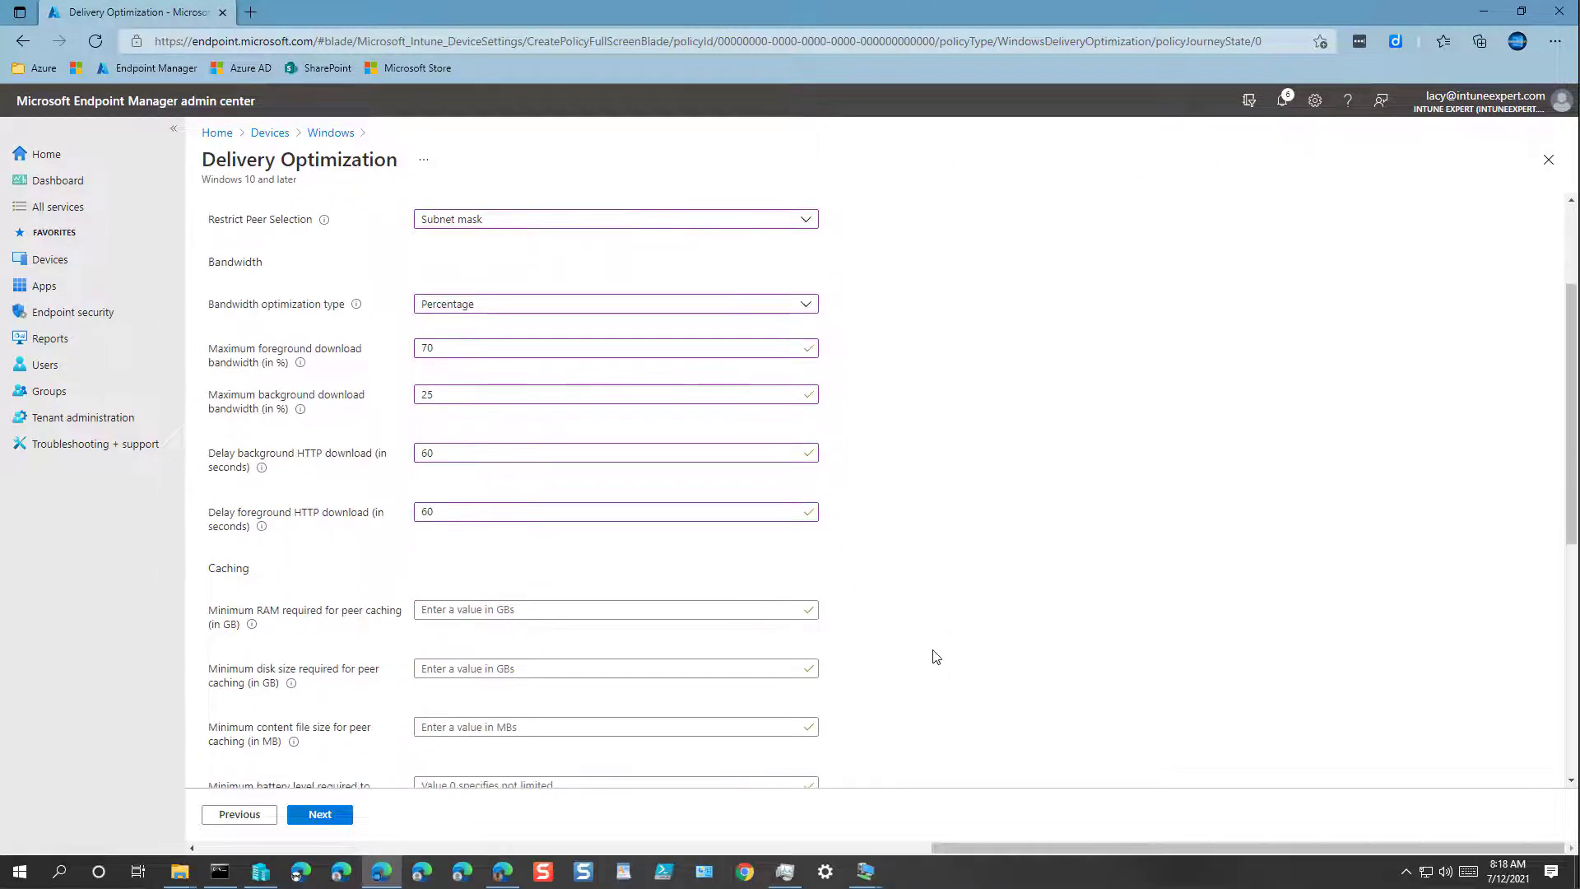
scroll(935, 655, down, 1)
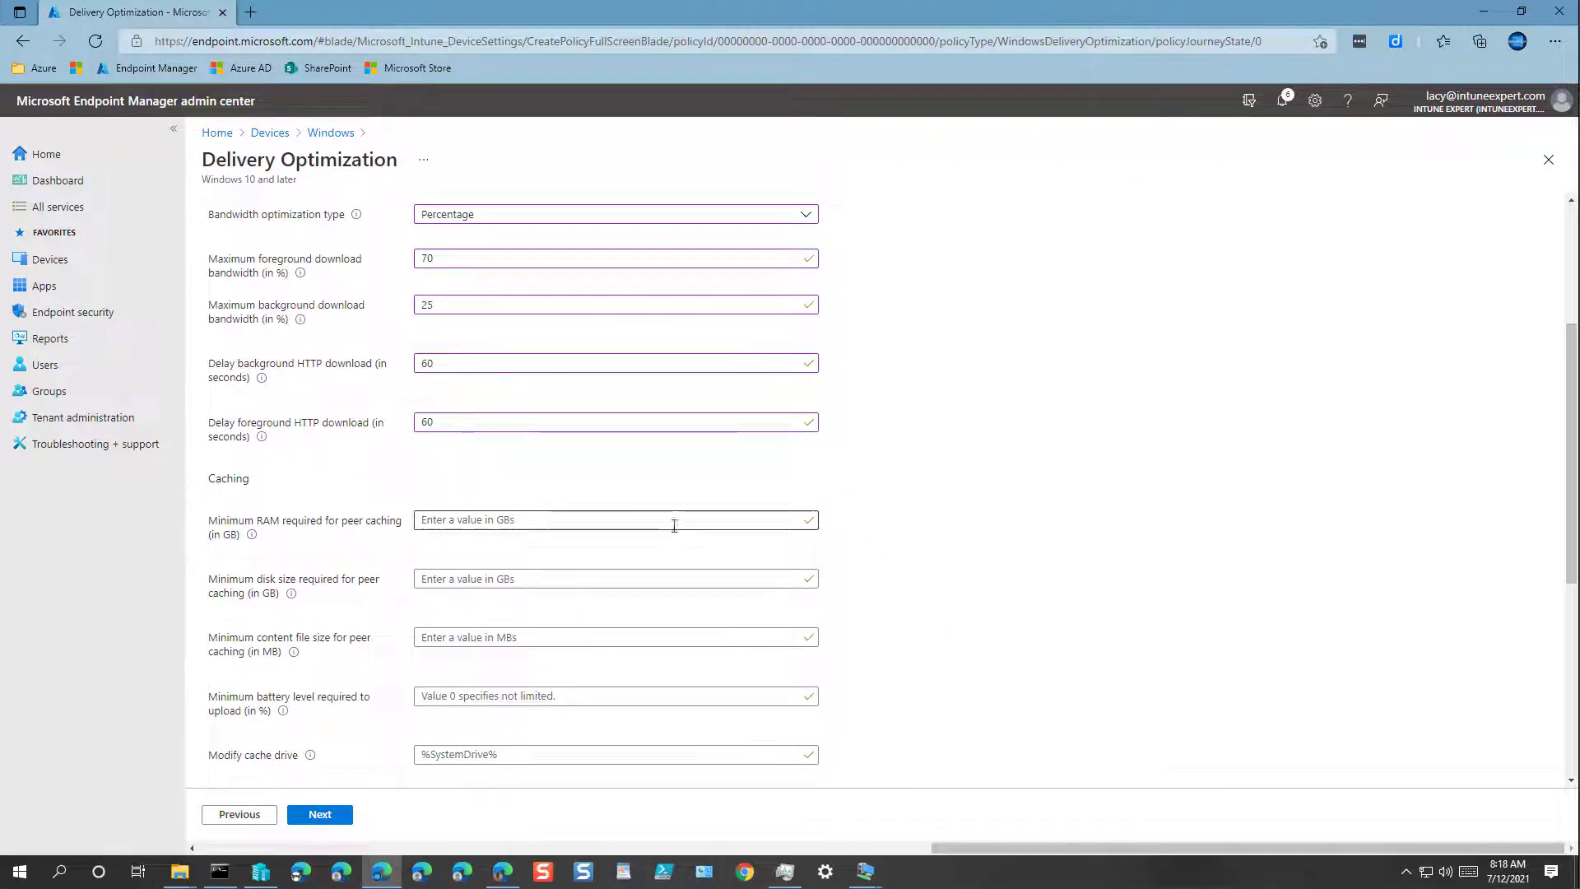
click(524, 520)
text(4)
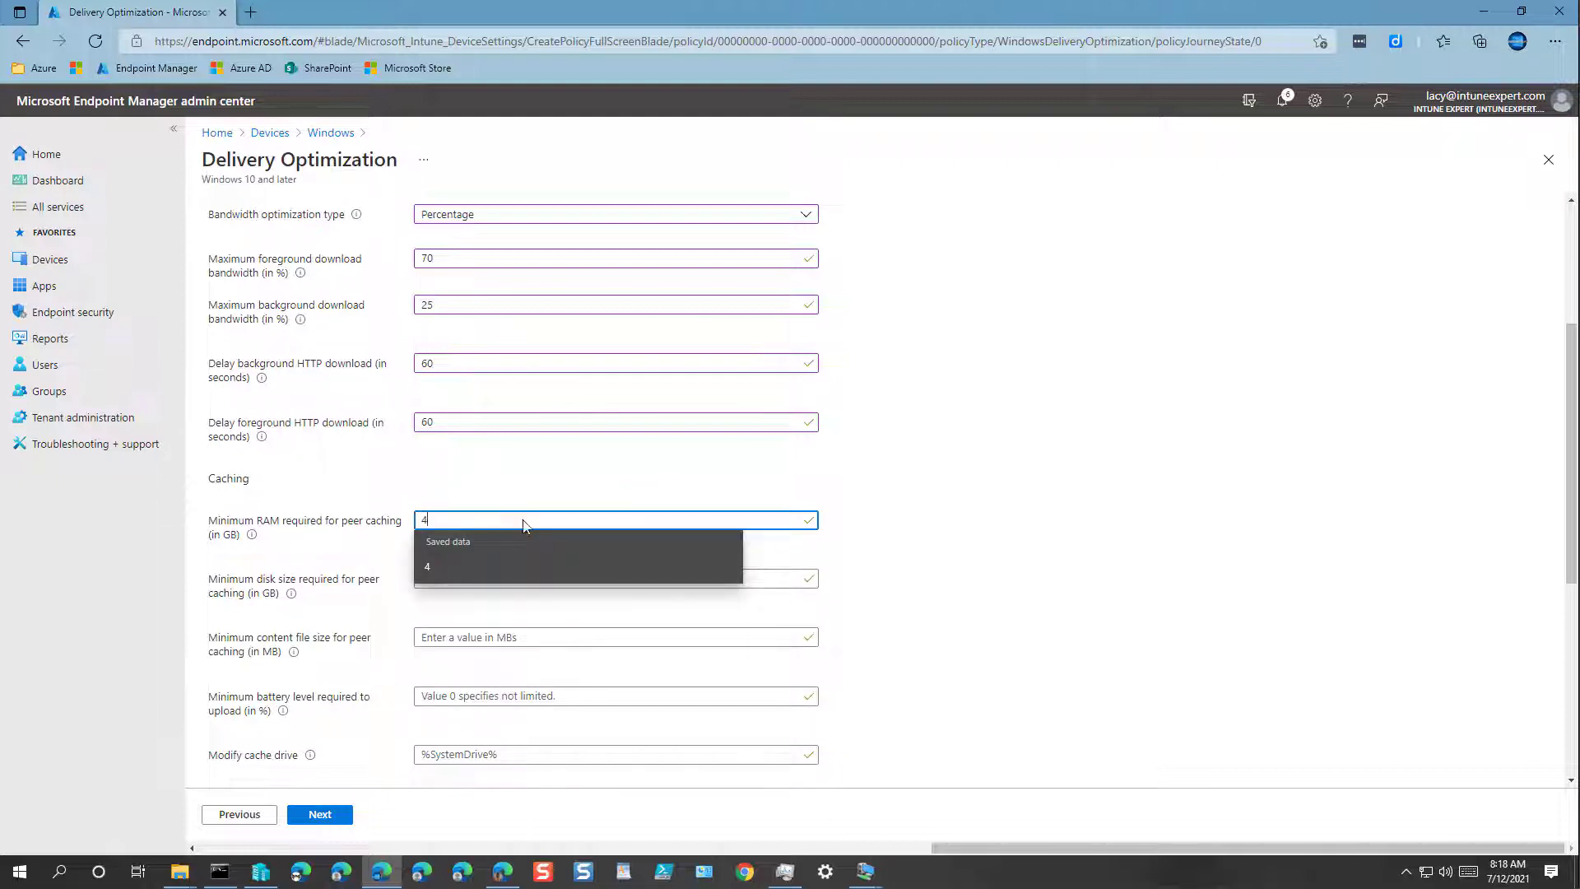
click(962, 529)
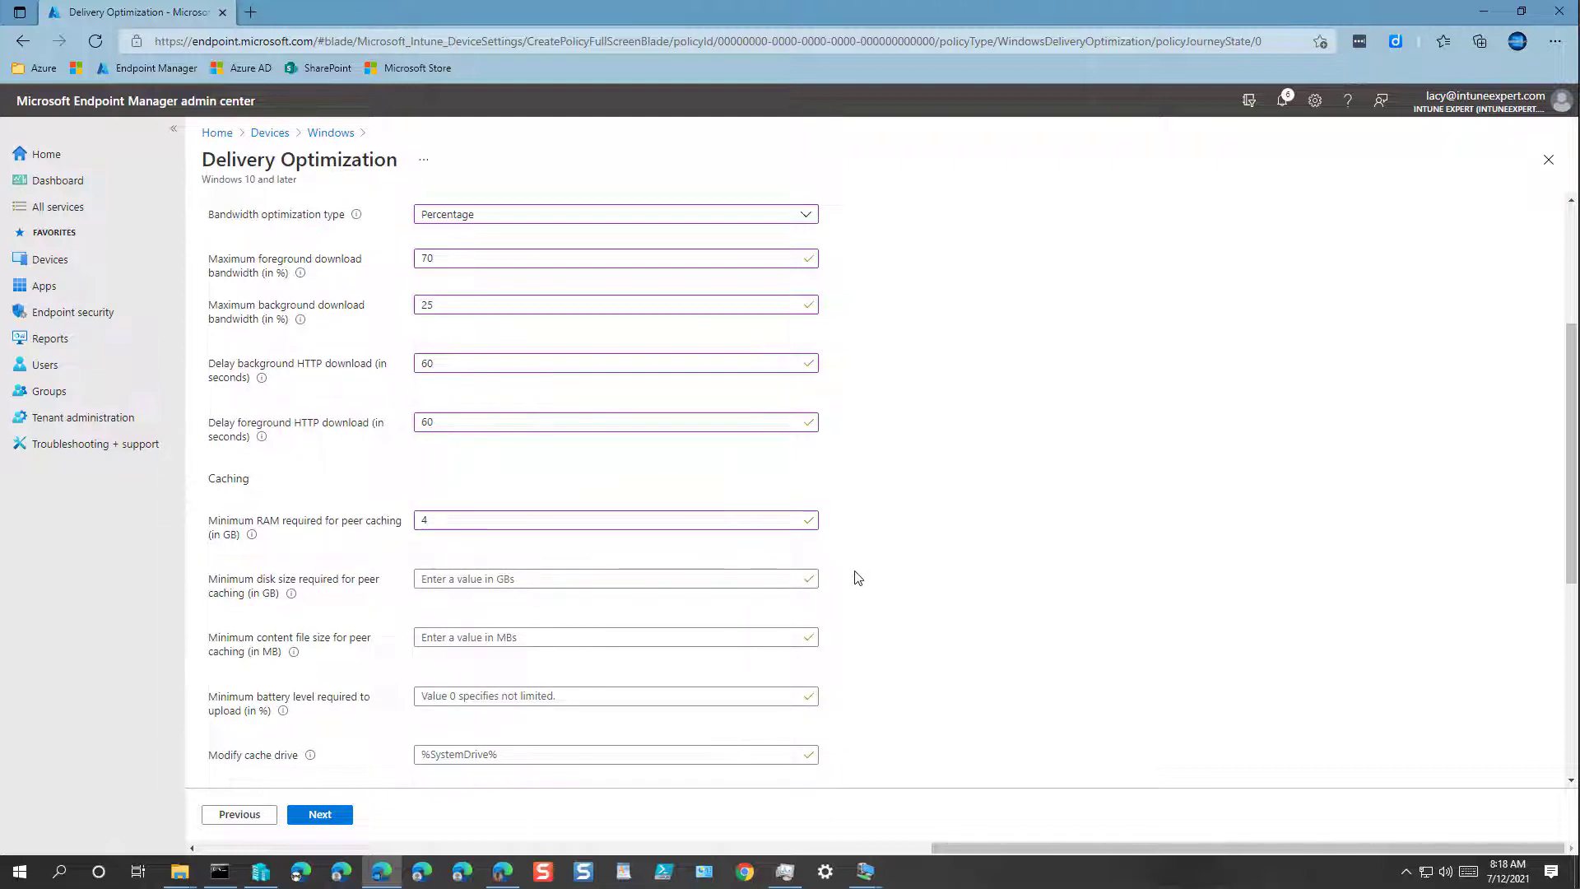
Set minimum disk size 32, minimum content file size 10, and minimum battery level 40%.
scroll(901, 556, up, 3)
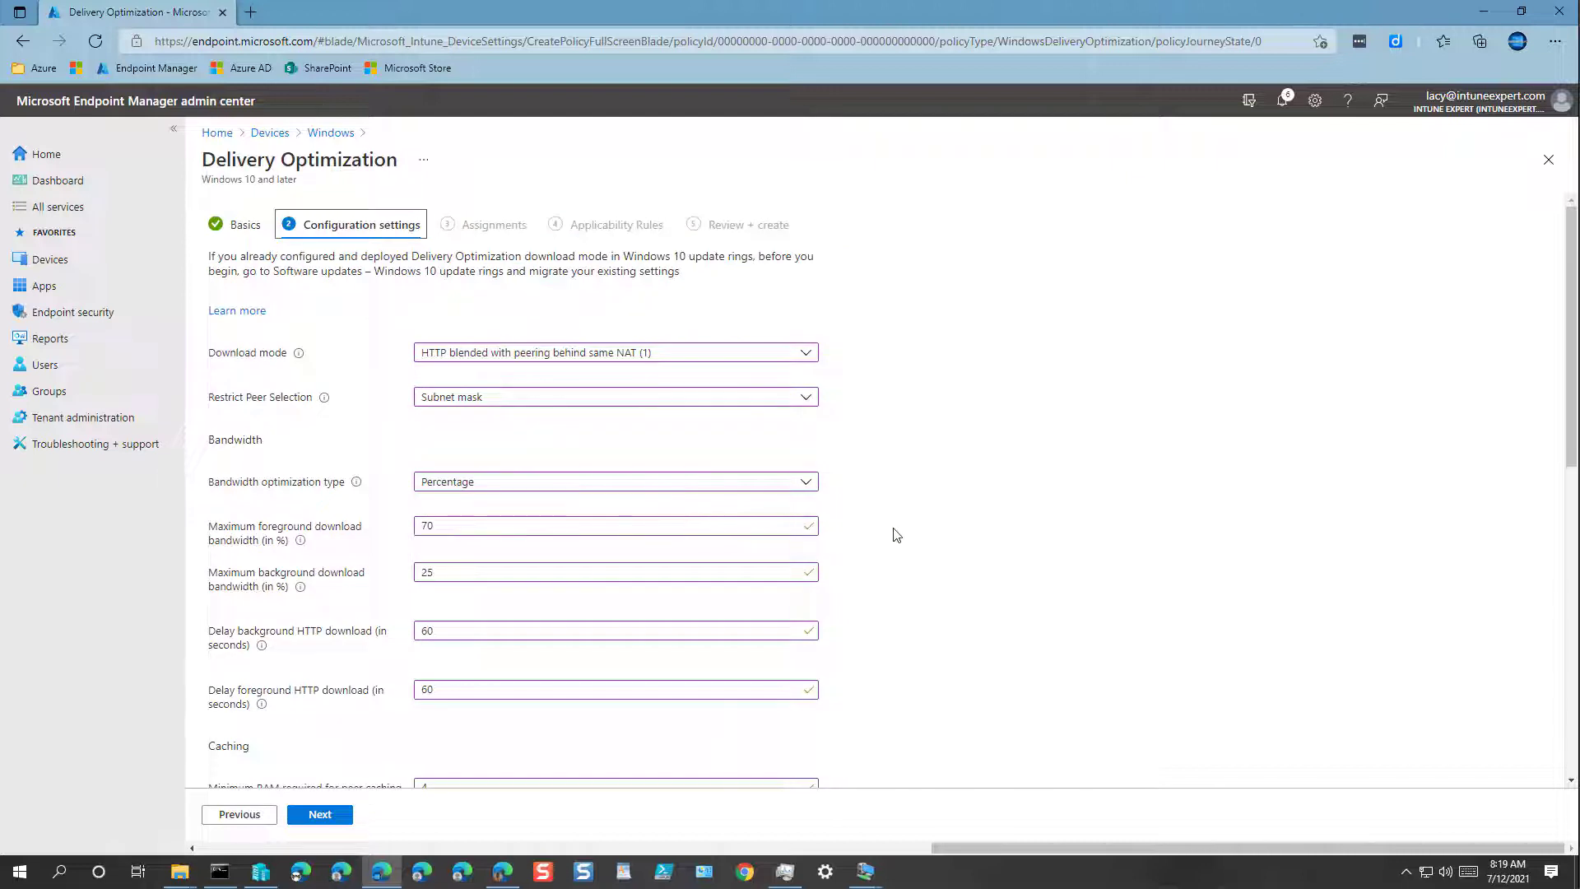
key(Tab)
key(Tab)
key(Tab)
key(Tab)
key(Tab)
key(Tab)
key(Tab)
key(Tab)
key(Tab)
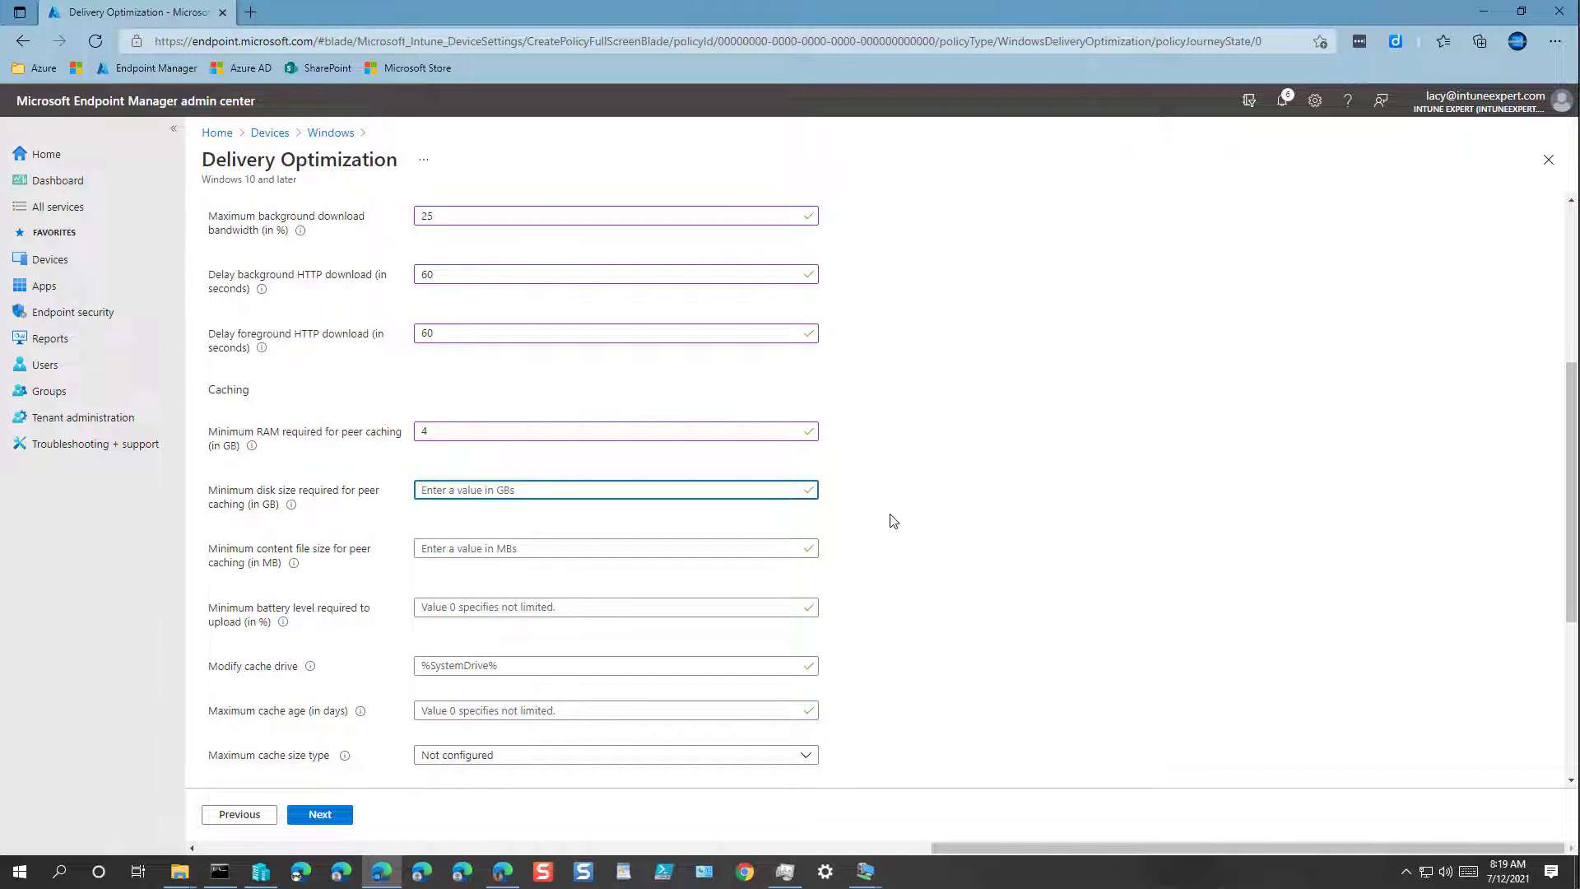
text(32)
key(Tab)
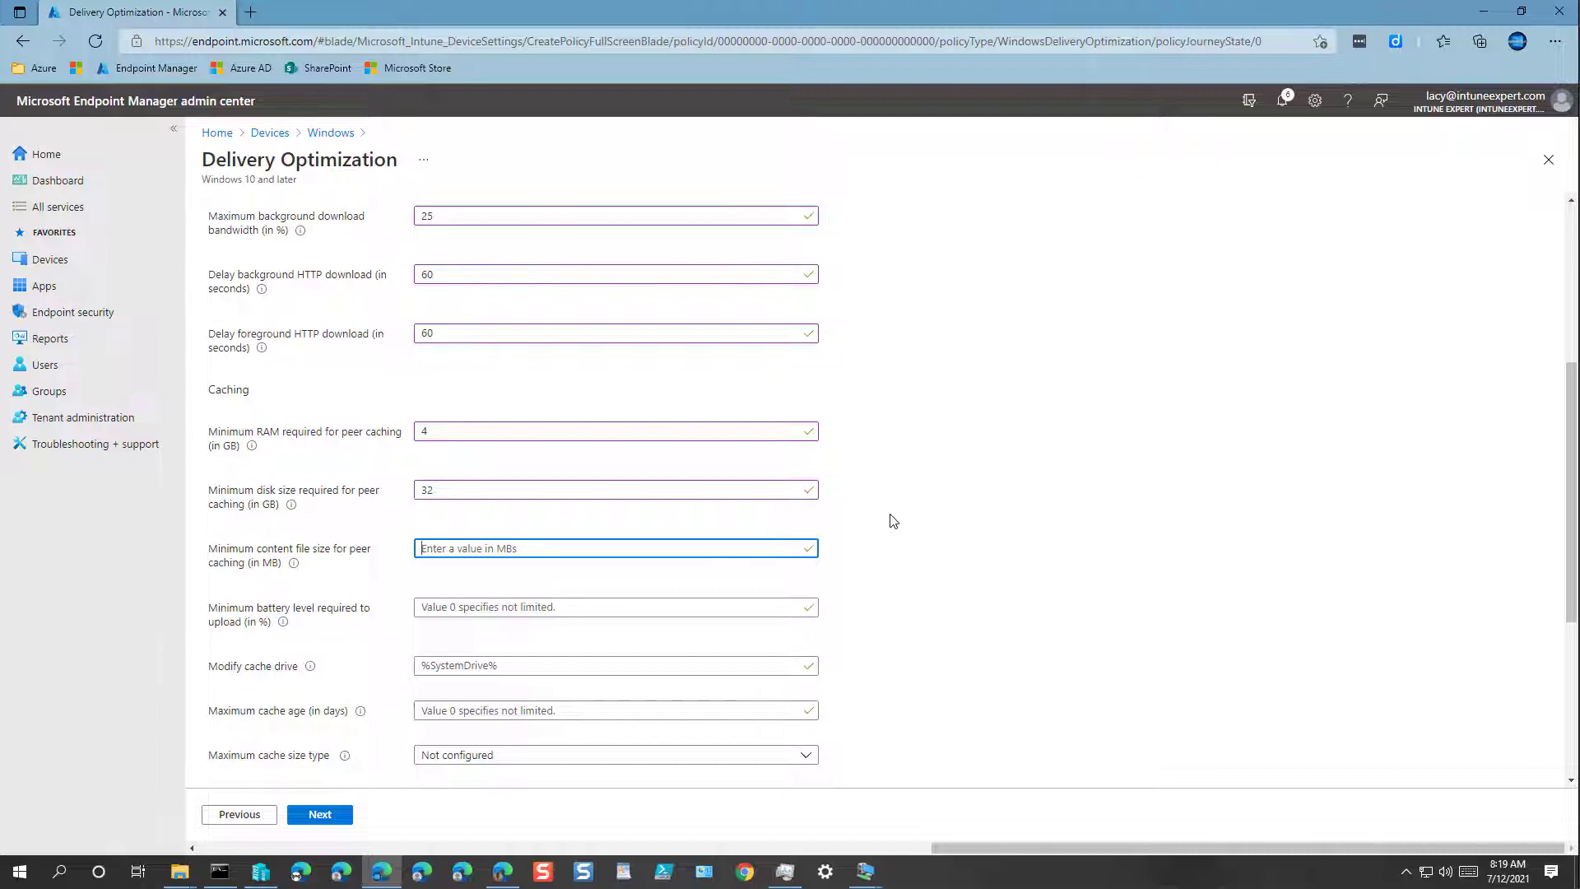
text(10)
key(Tab)
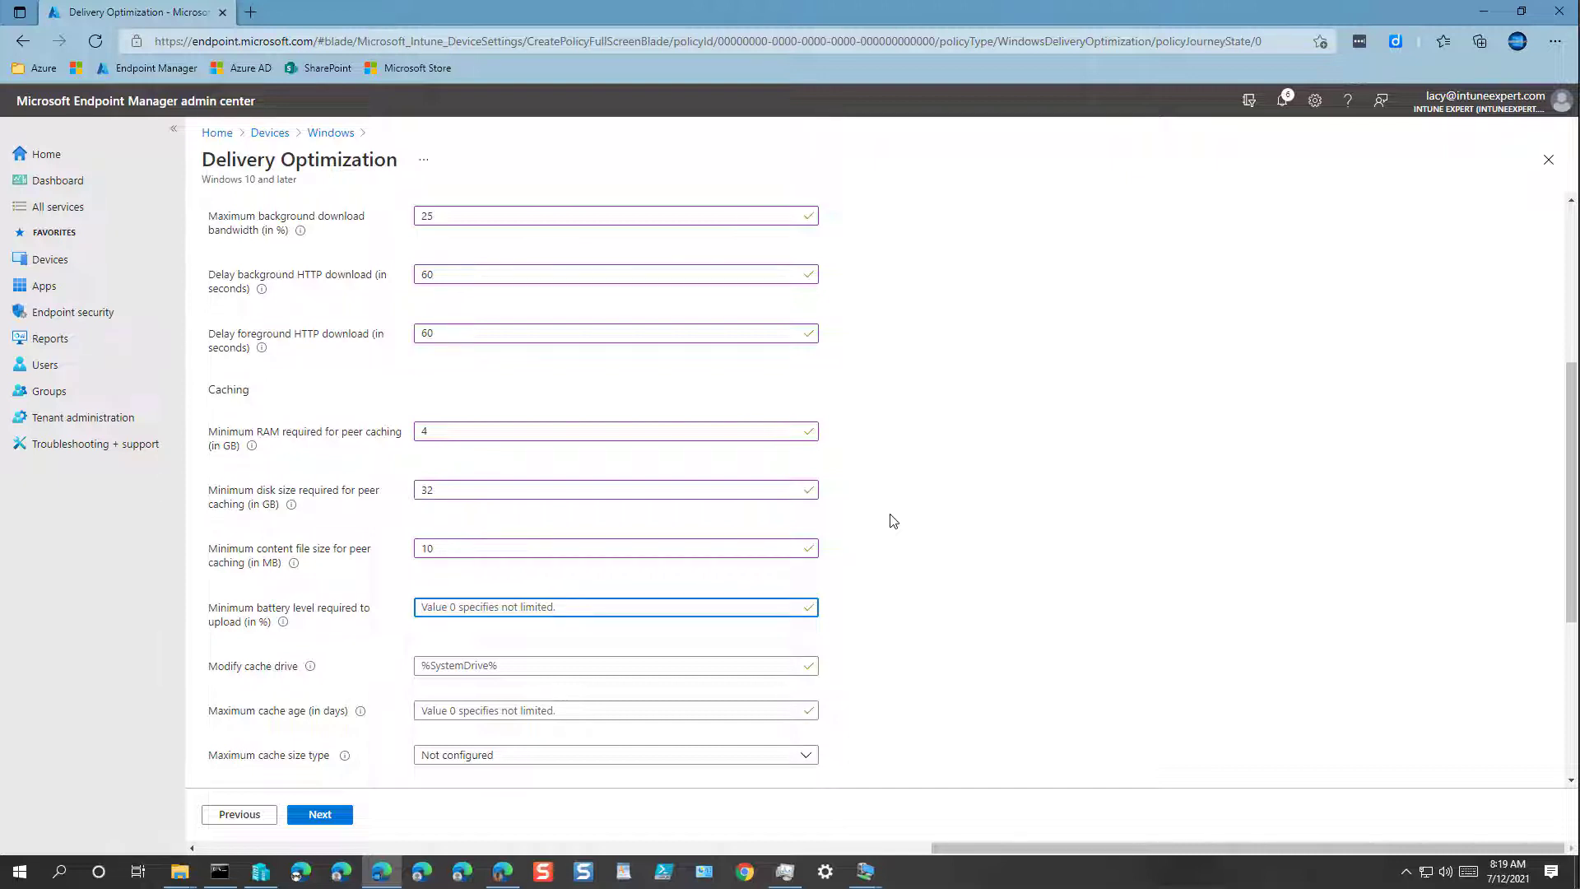
text(40)
Set maximum cache age to 7 days and the maximum cache size type to Absolute.
key(Tab)
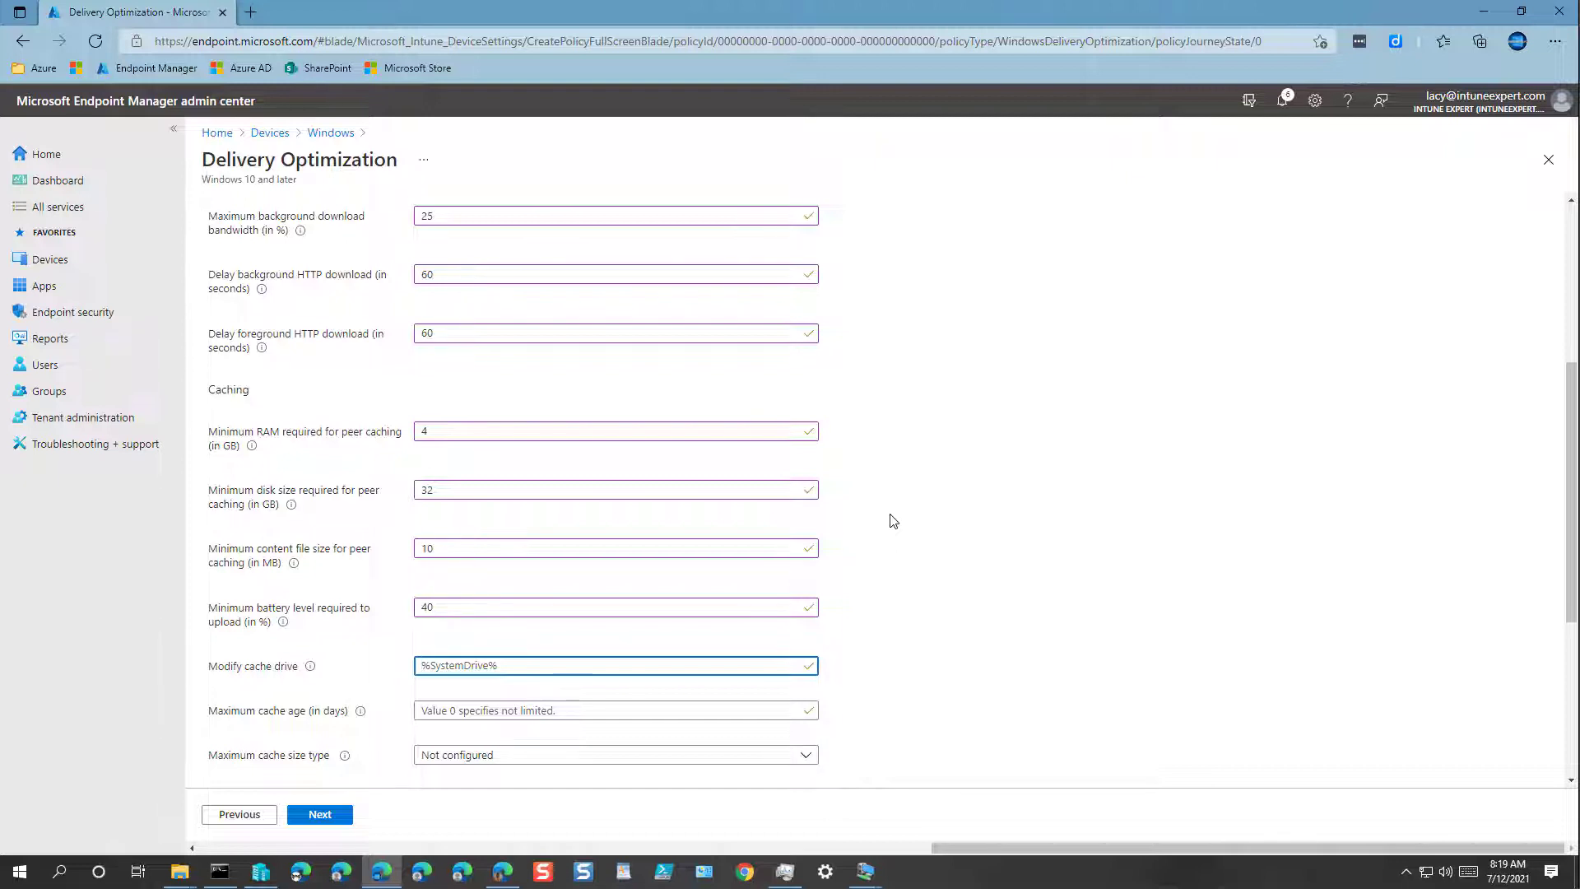
key(Tab)
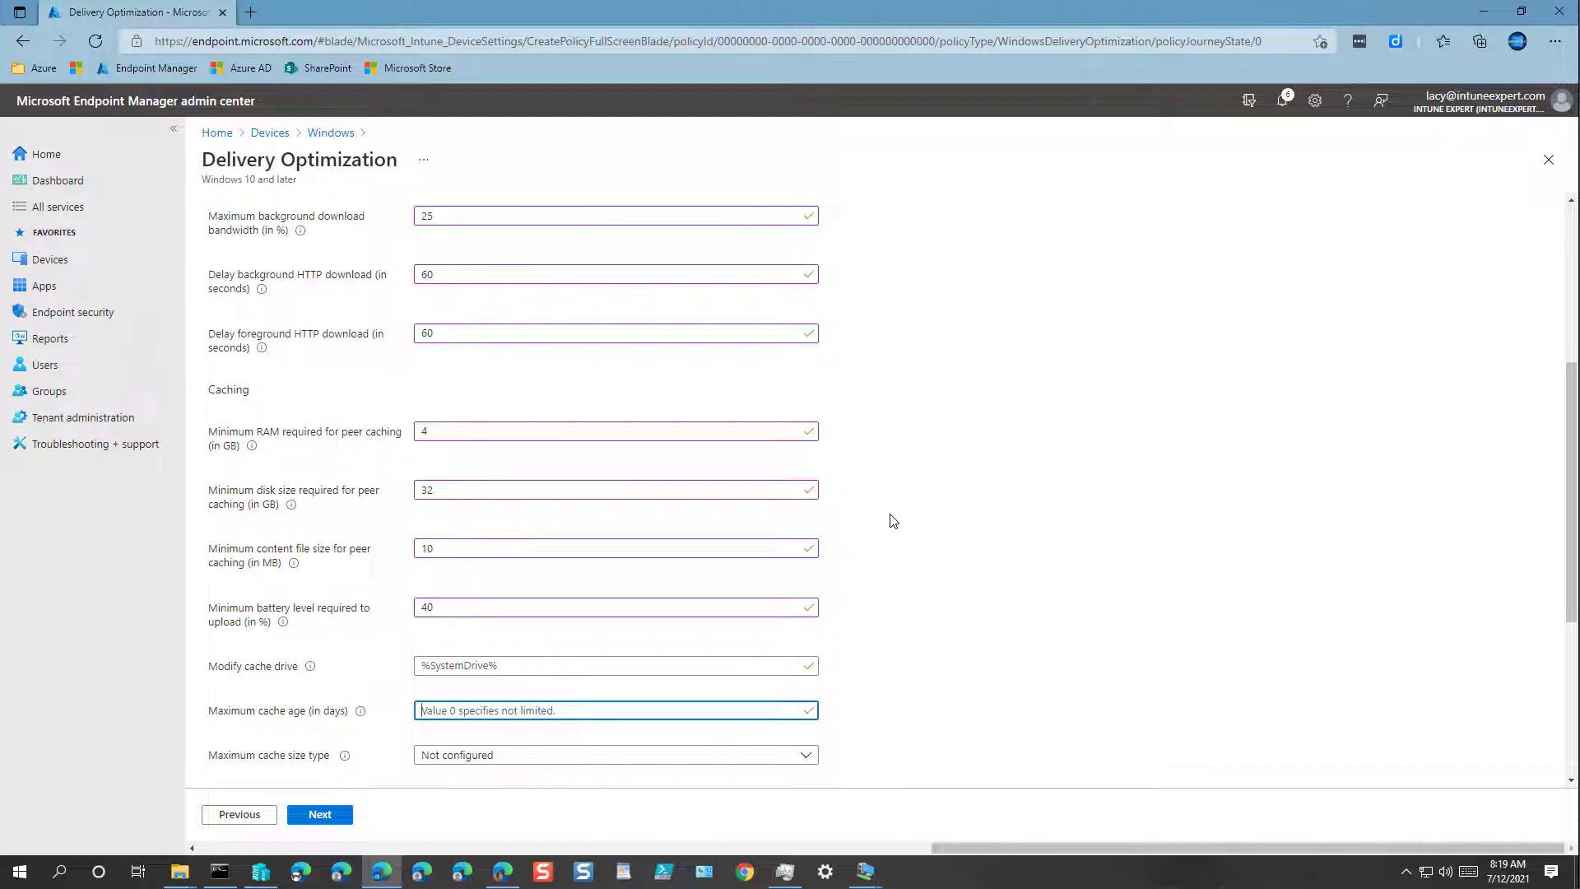
text(7)
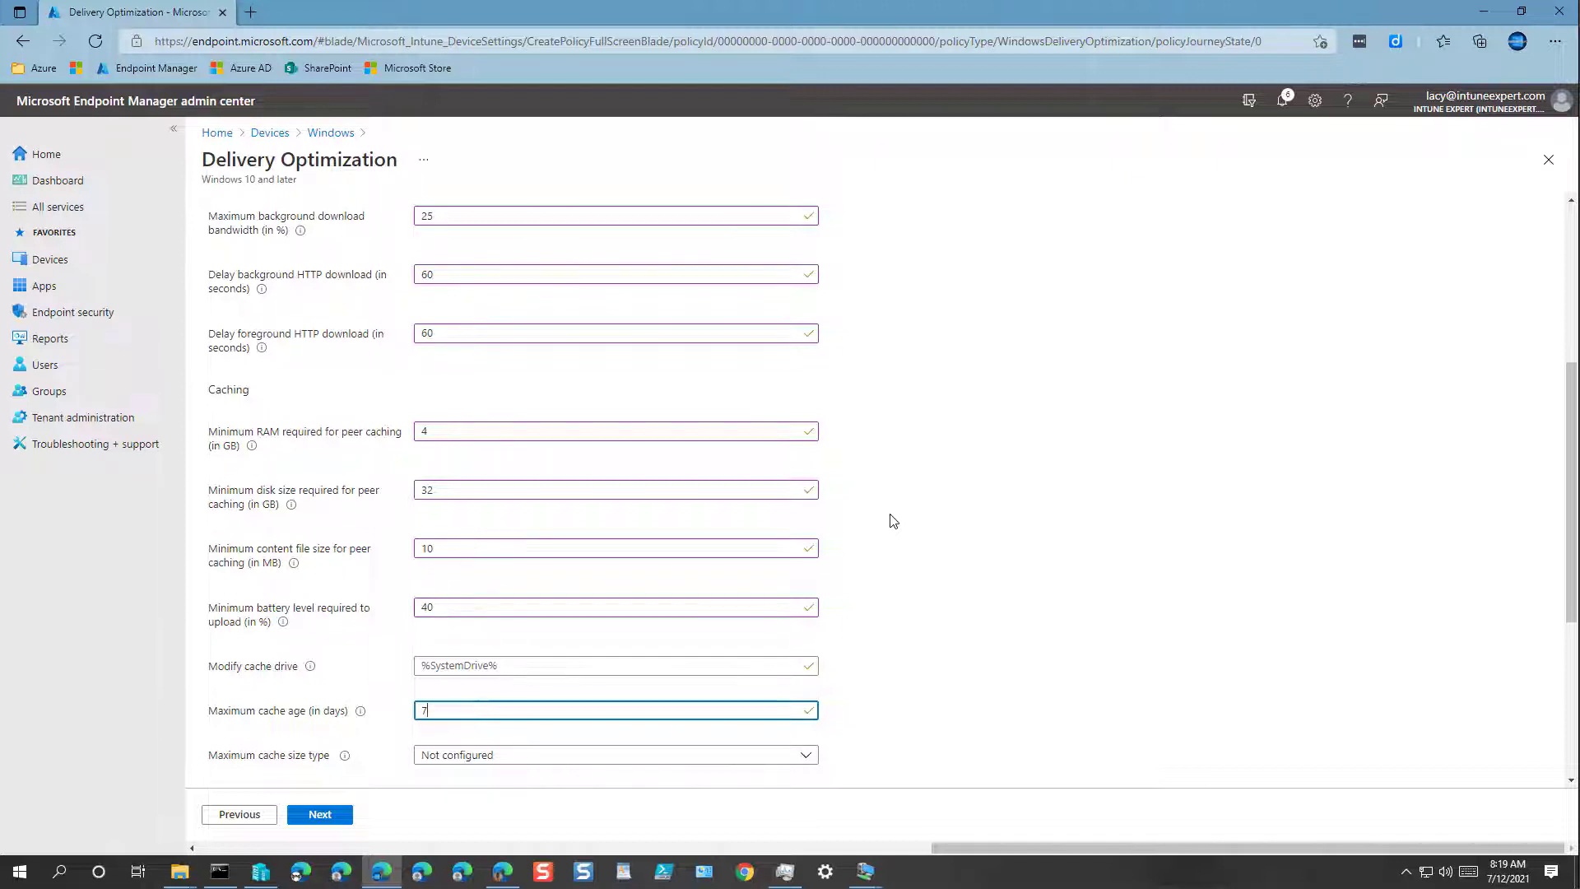
key(Tab)
key(Return)
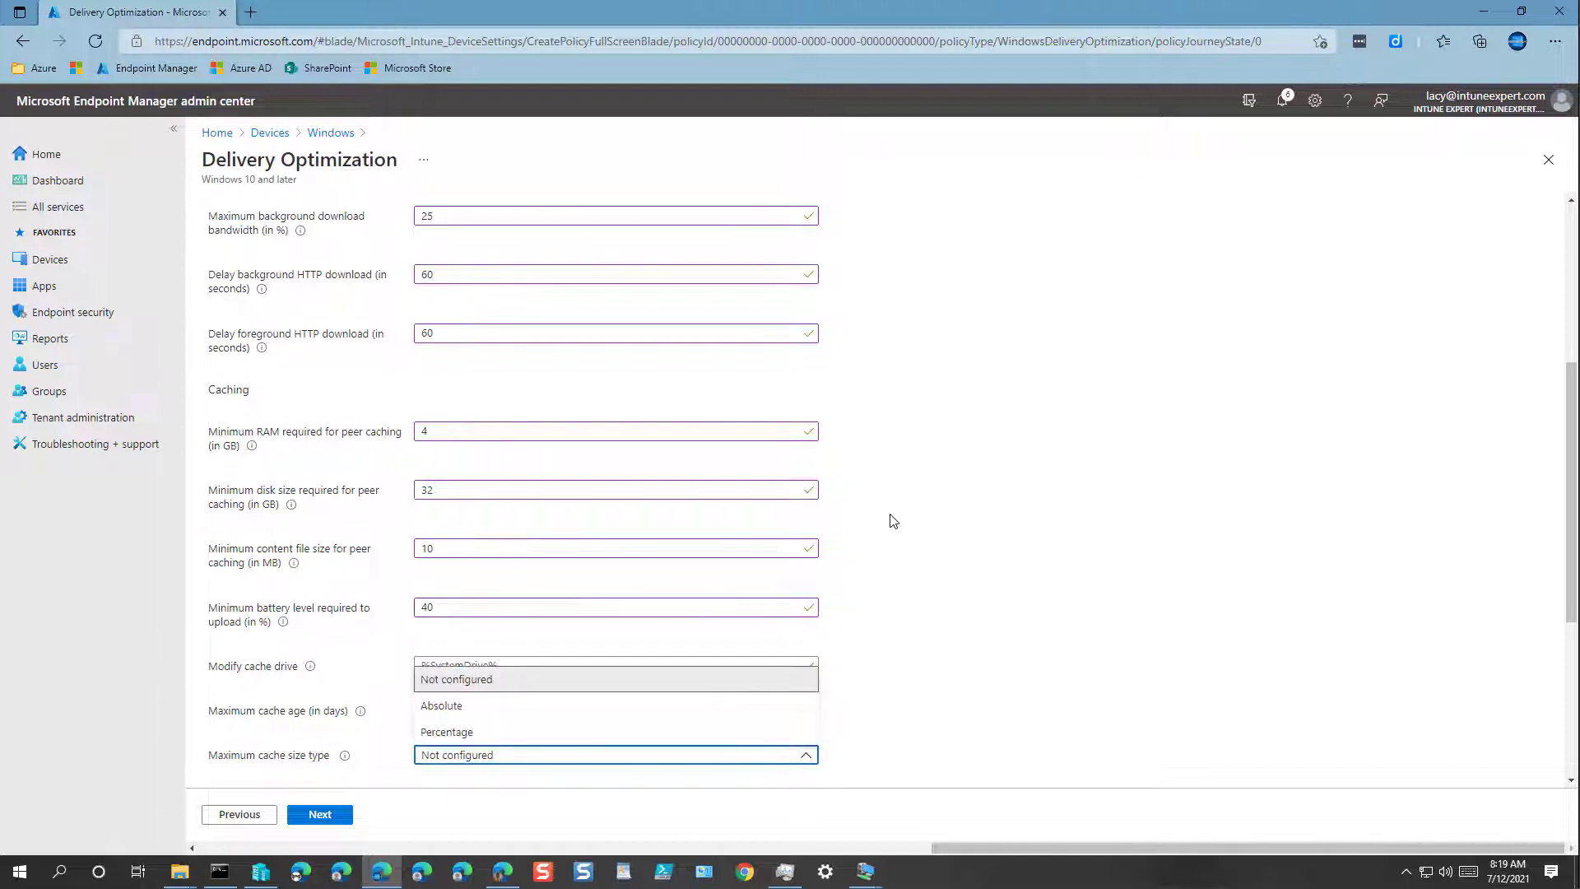
key(Down)
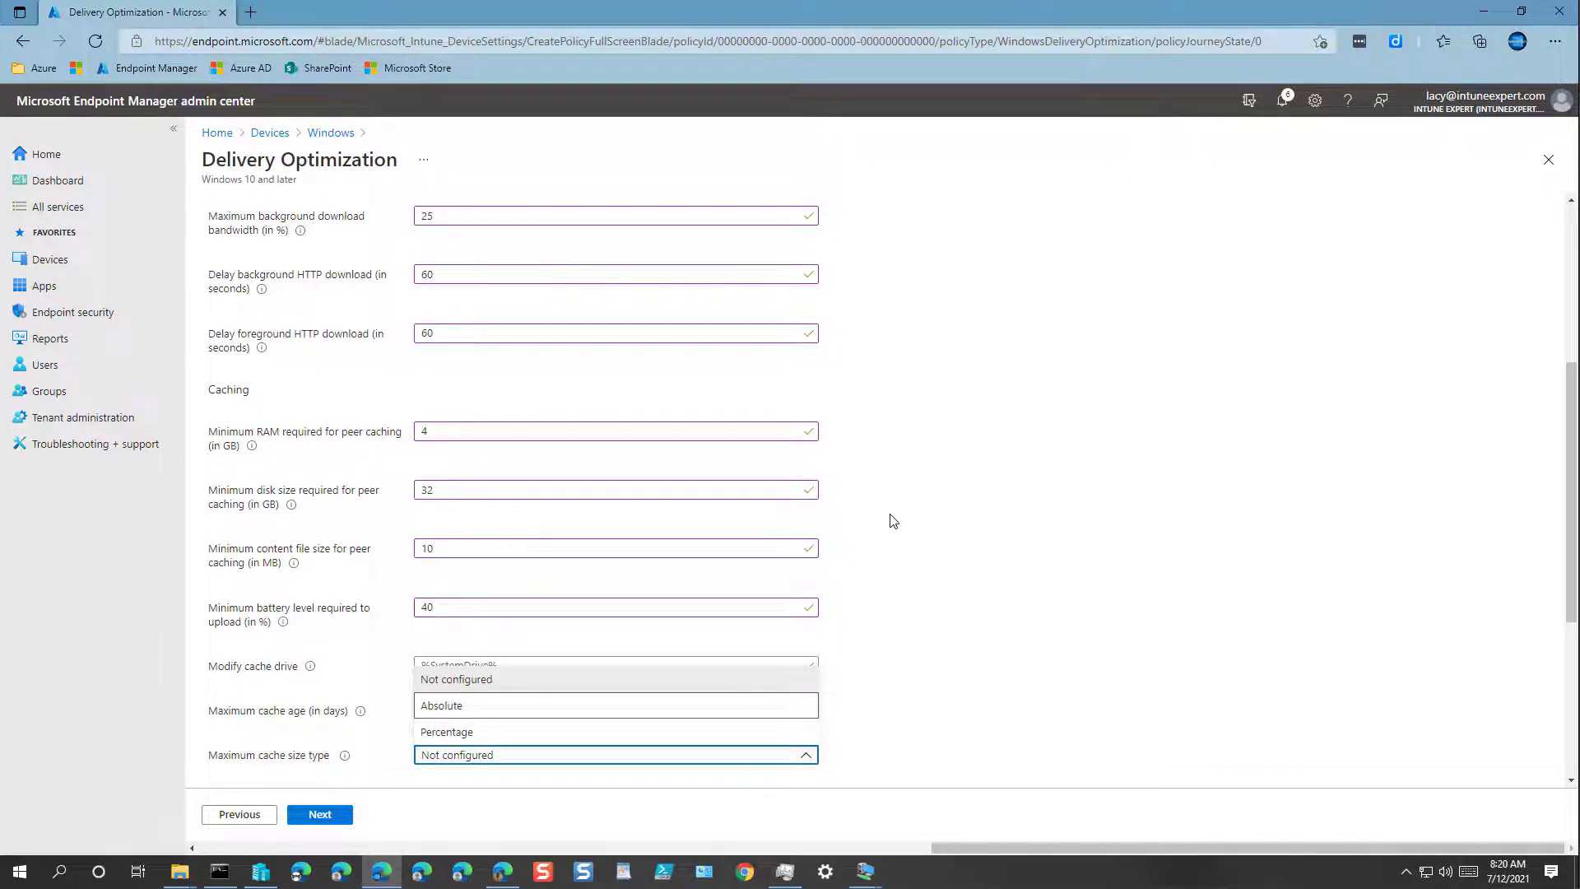
key(Return)
Set the absolute maximum cache size to 10 GB and enable VPN peer caching.
scroll(967, 605, down, 1)
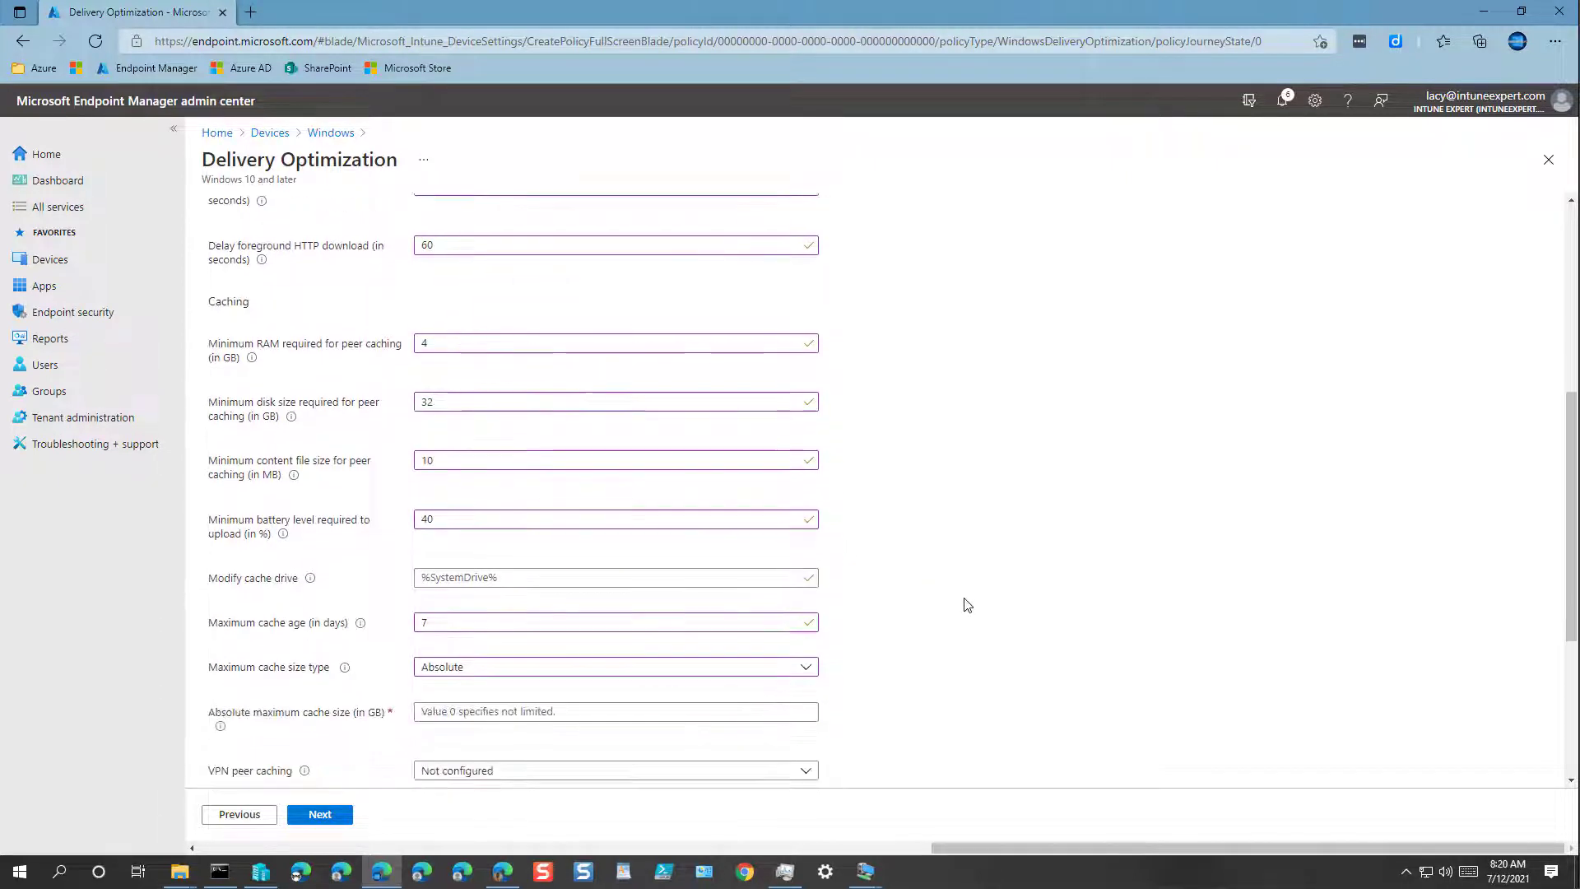
scroll(968, 604, down, 3)
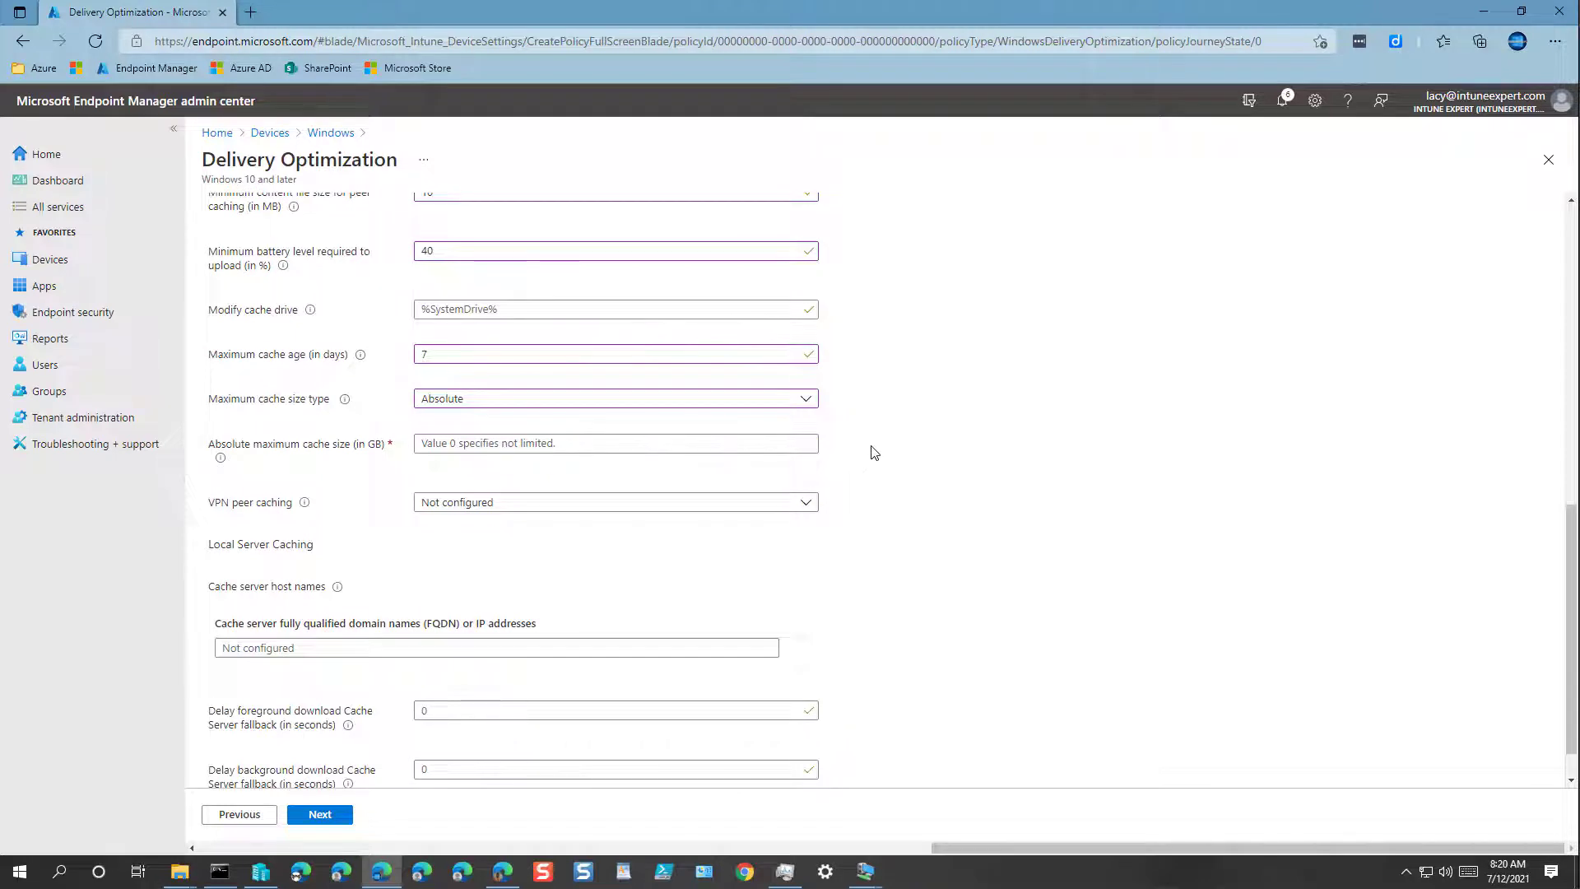
click(457, 443)
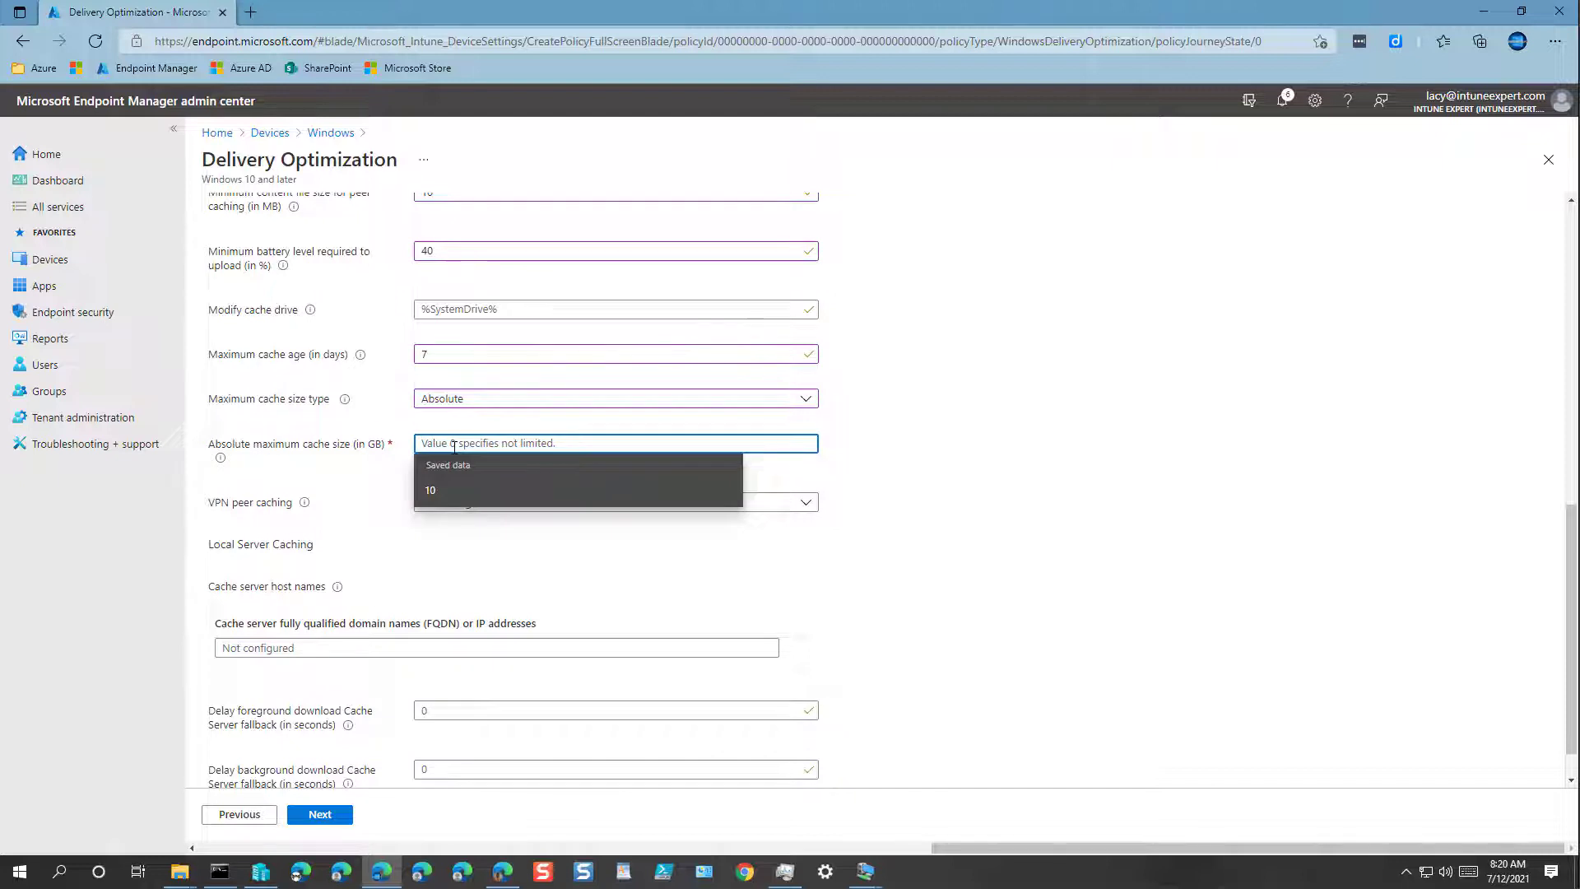
text(10)
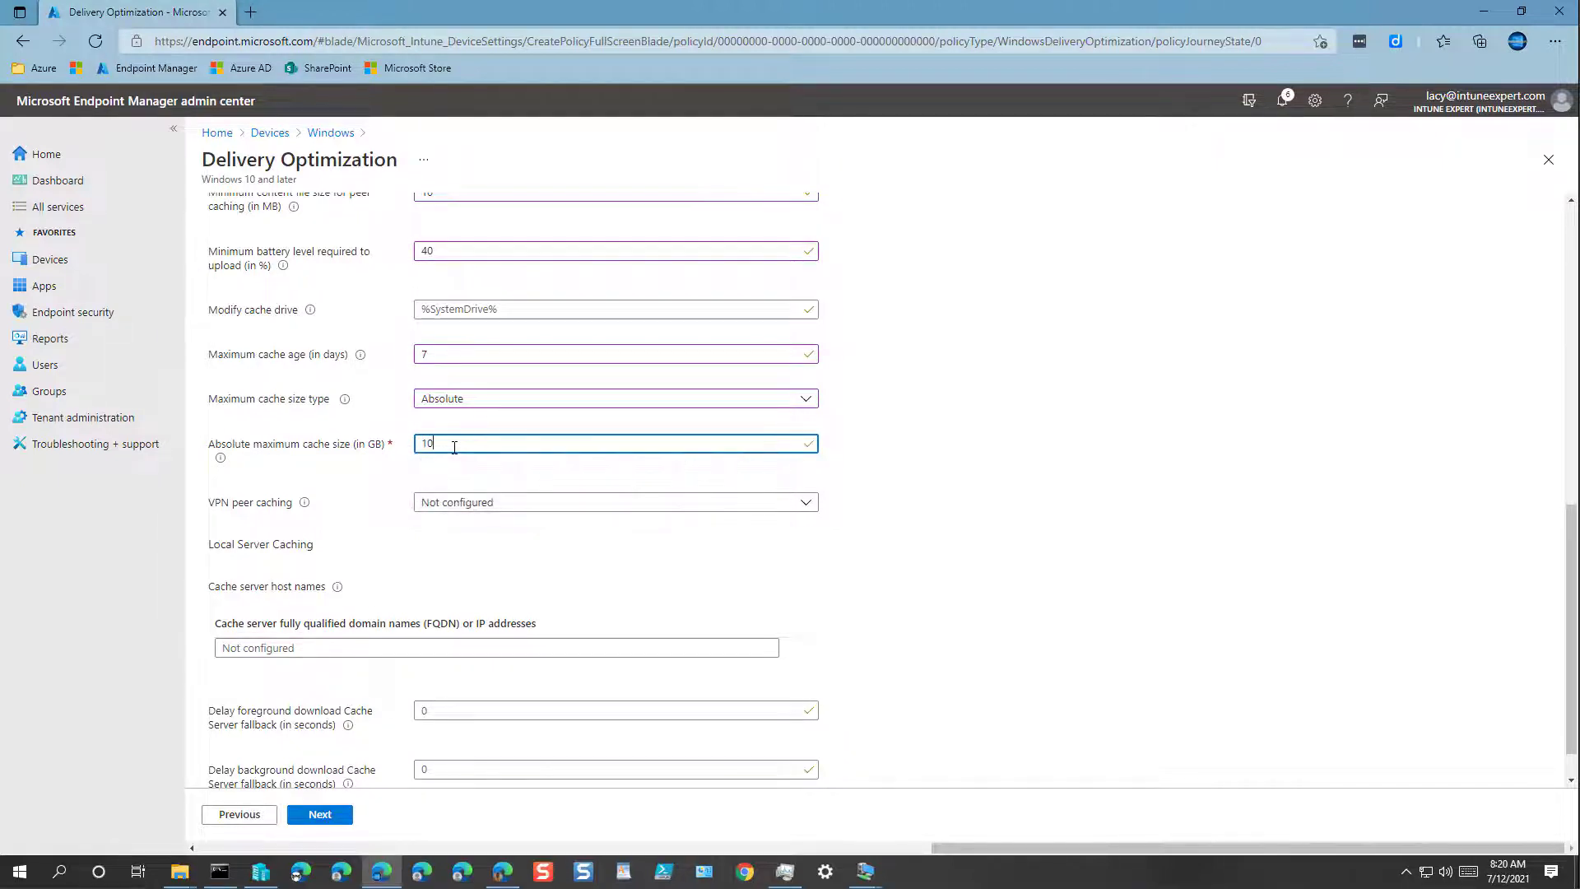
click(498, 475)
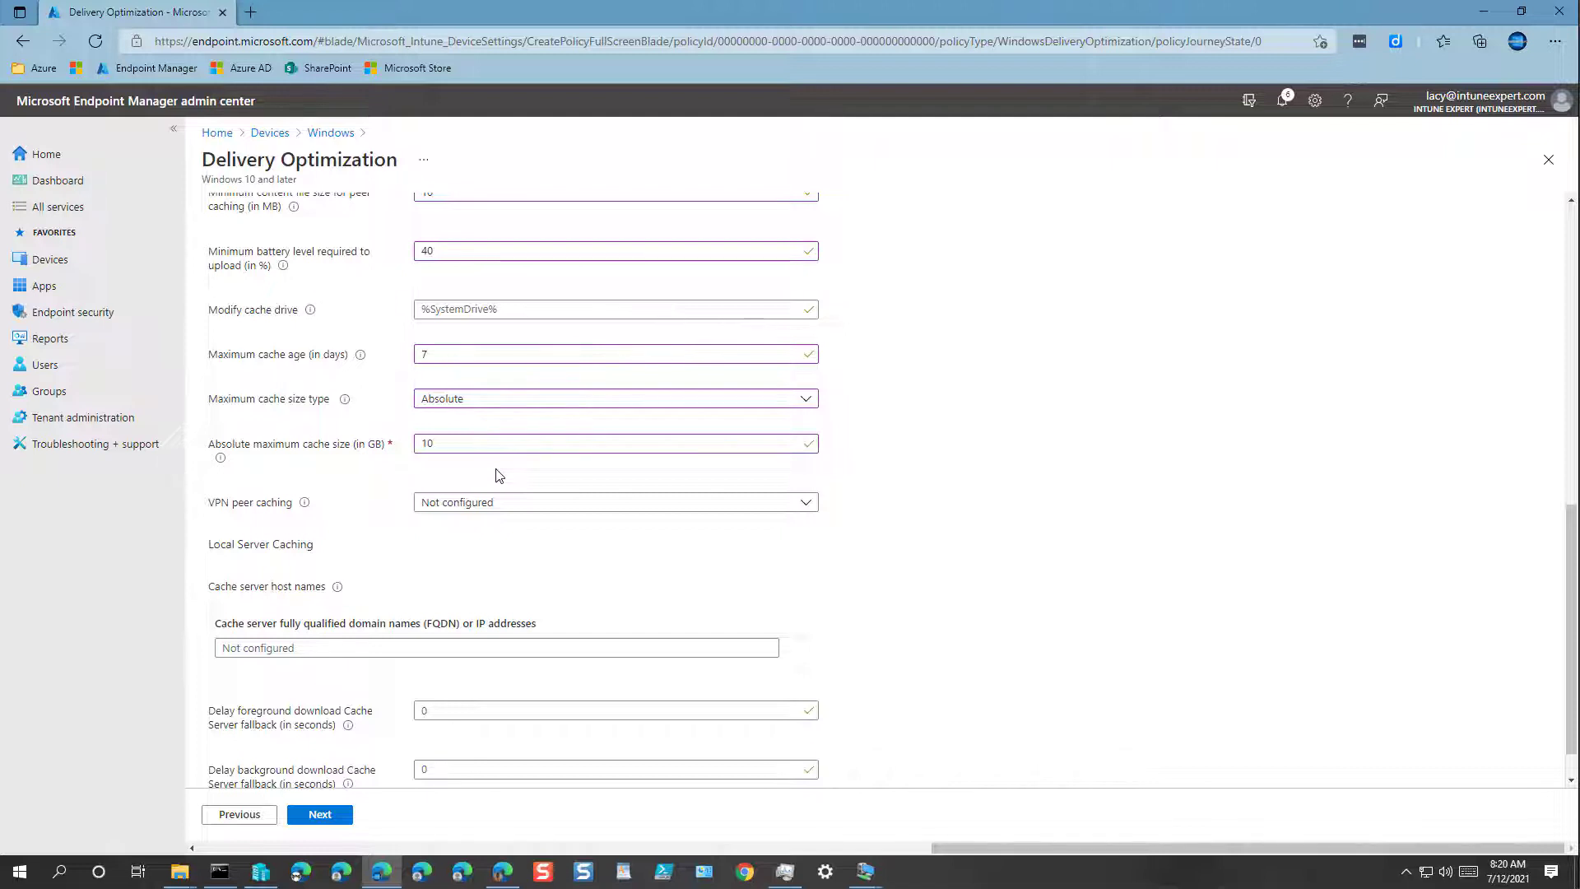
click(459, 508)
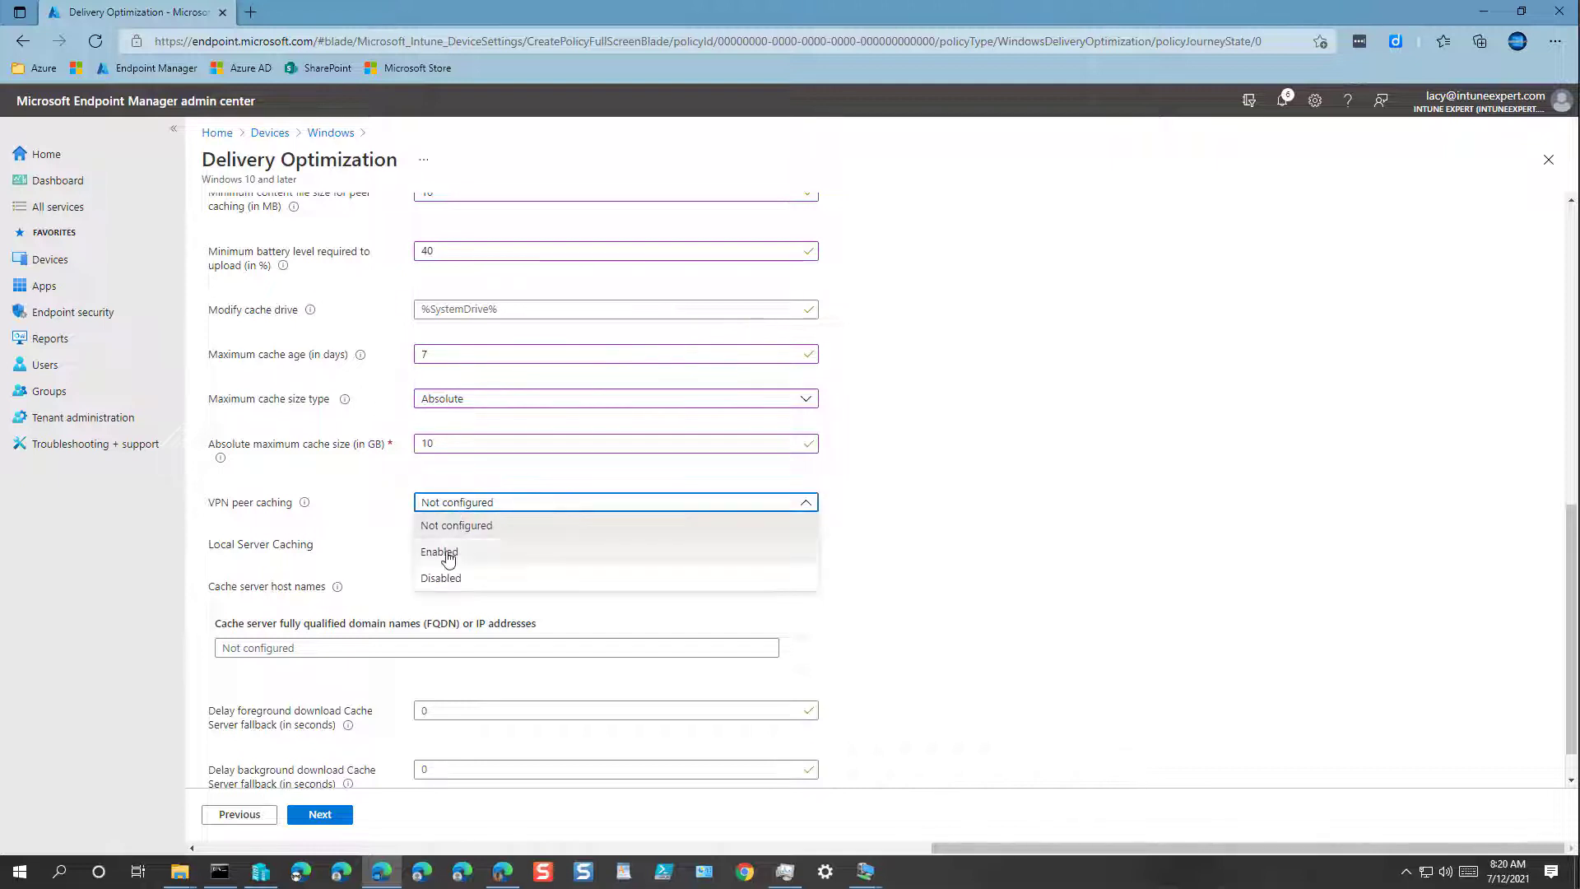
click(447, 550)
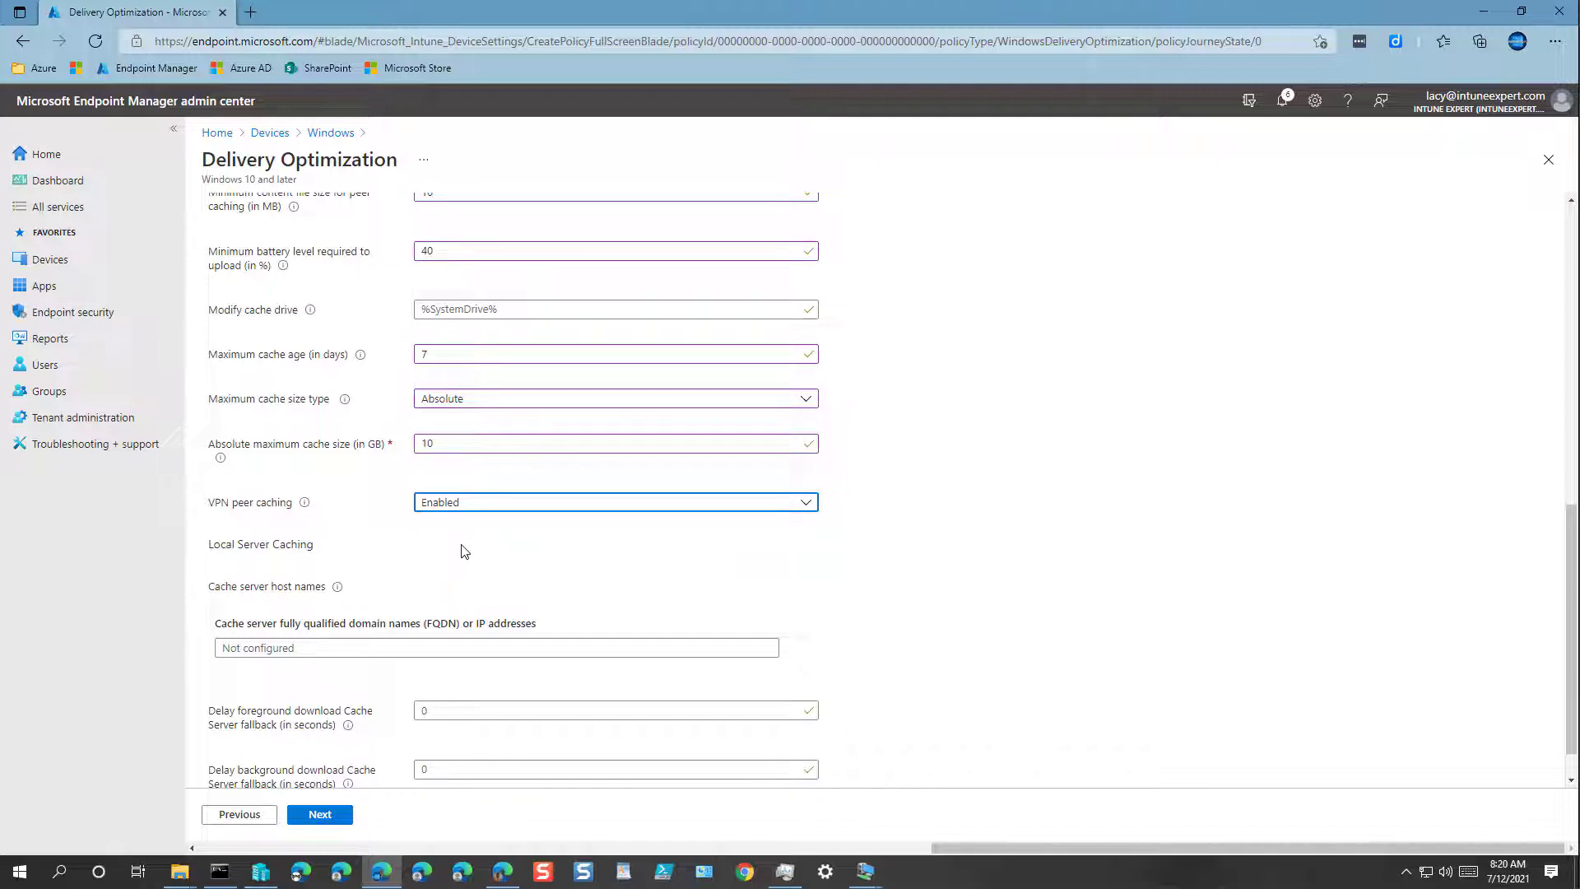
click(465, 550)
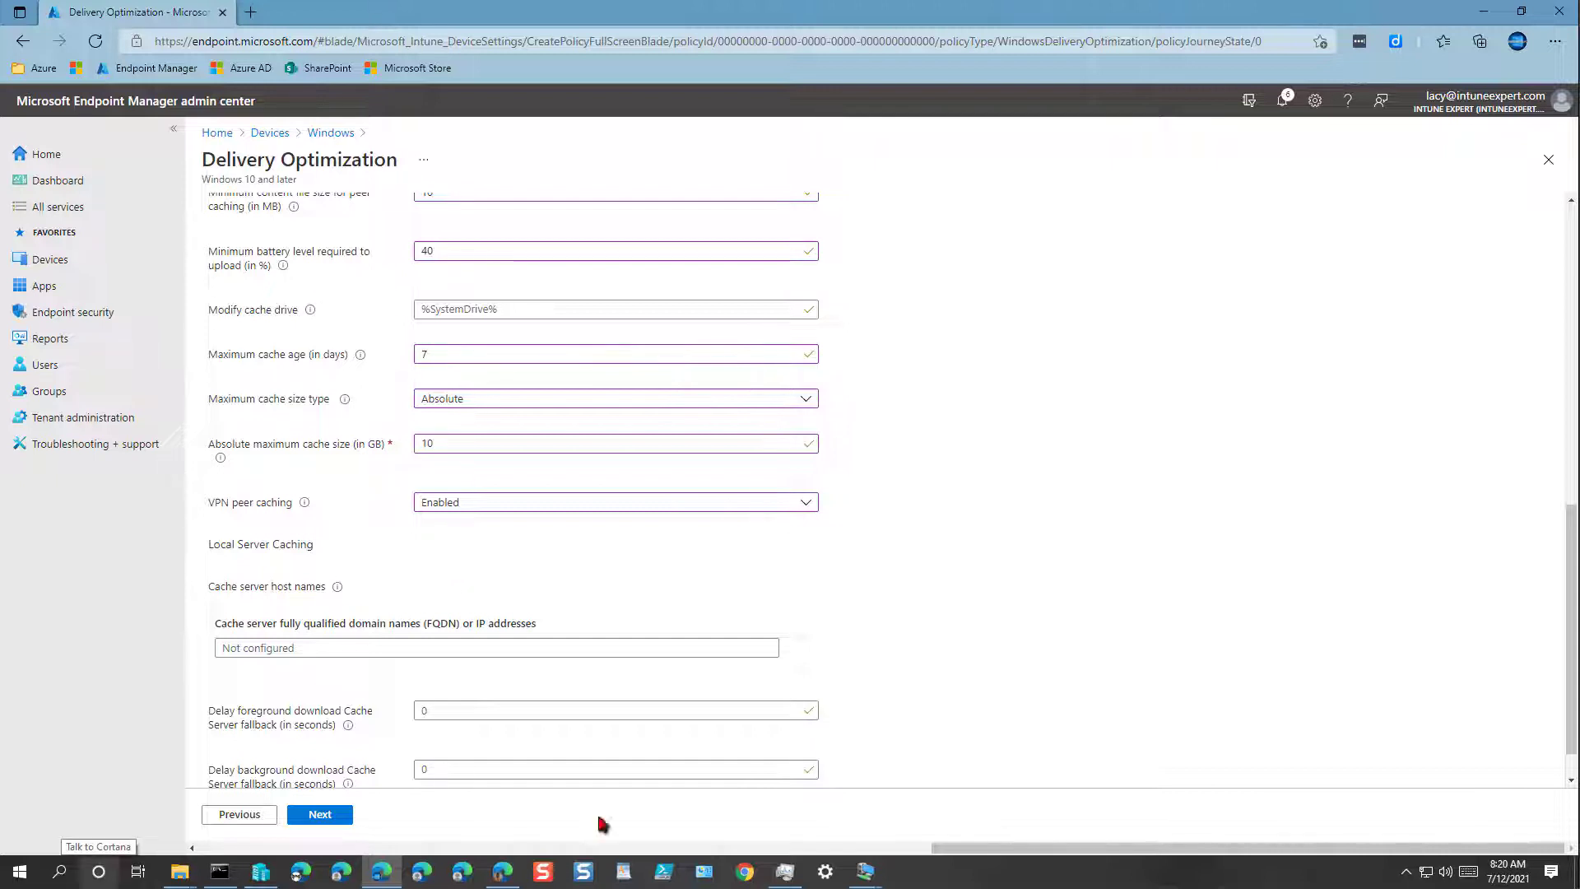
scroll(905, 638, down, 1)
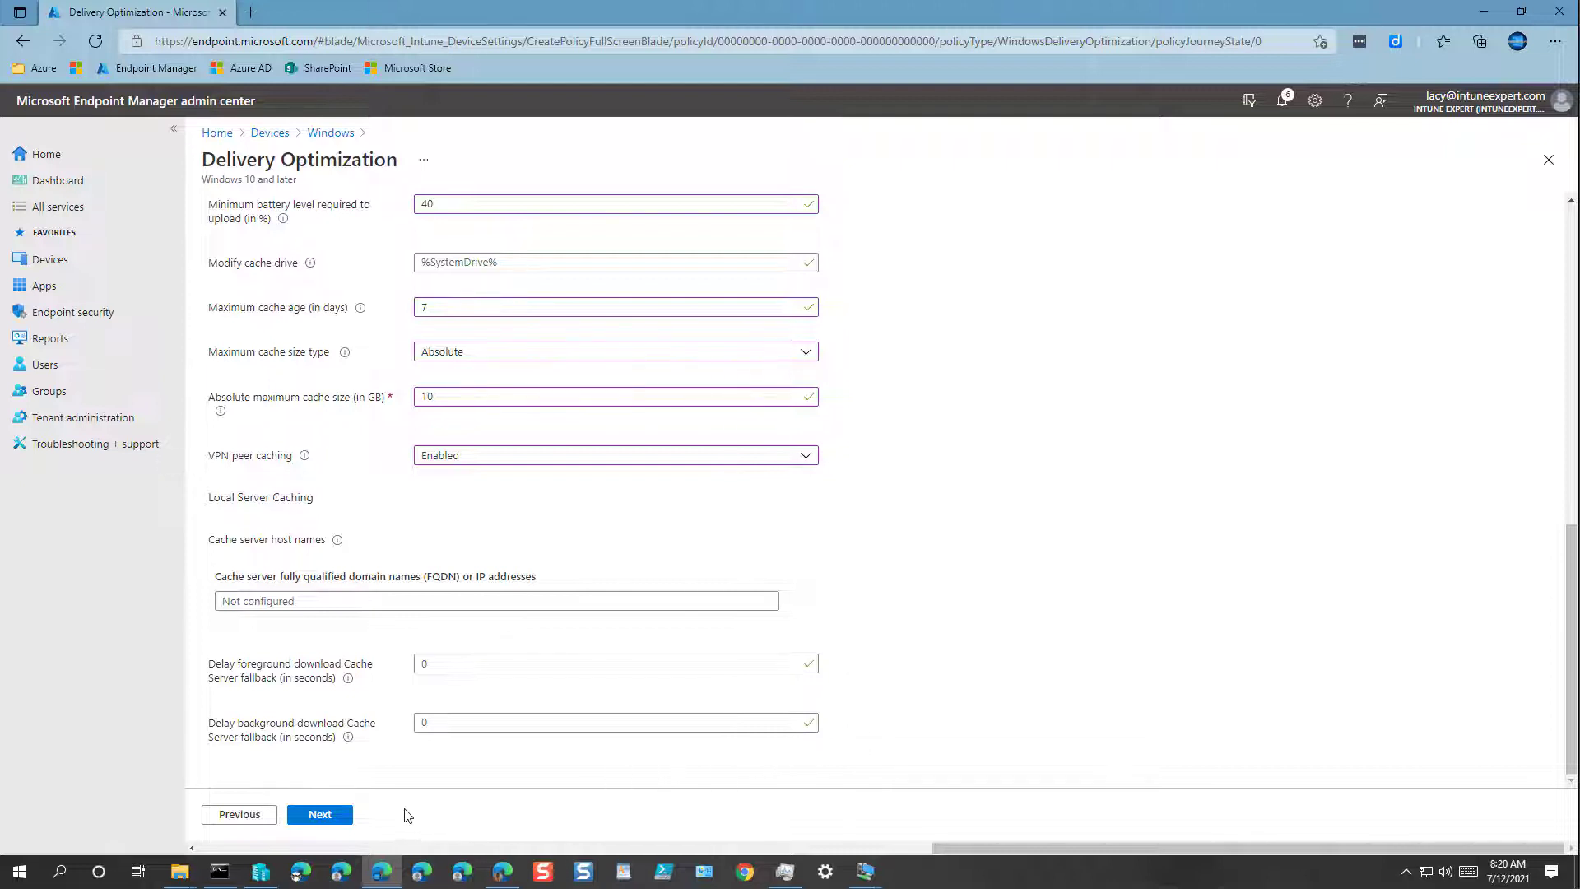
Search 'in' and include INT-DevicesWindows-Corporate and INT-DevicesWindows-Personal, then proceed to Applicability Rules.
click(339, 821)
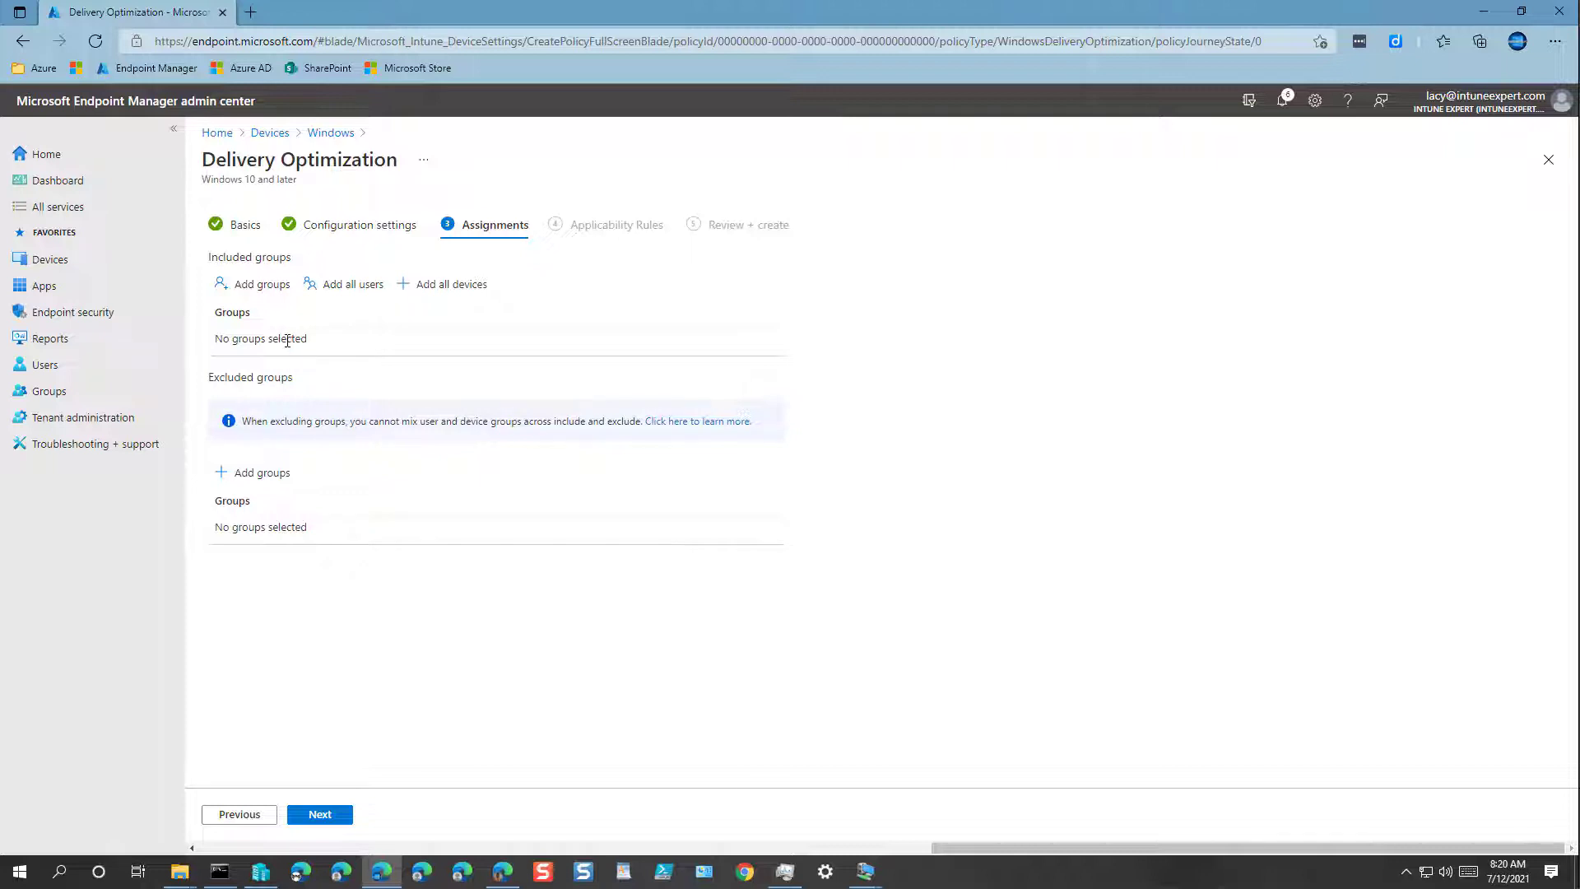
click(269, 287)
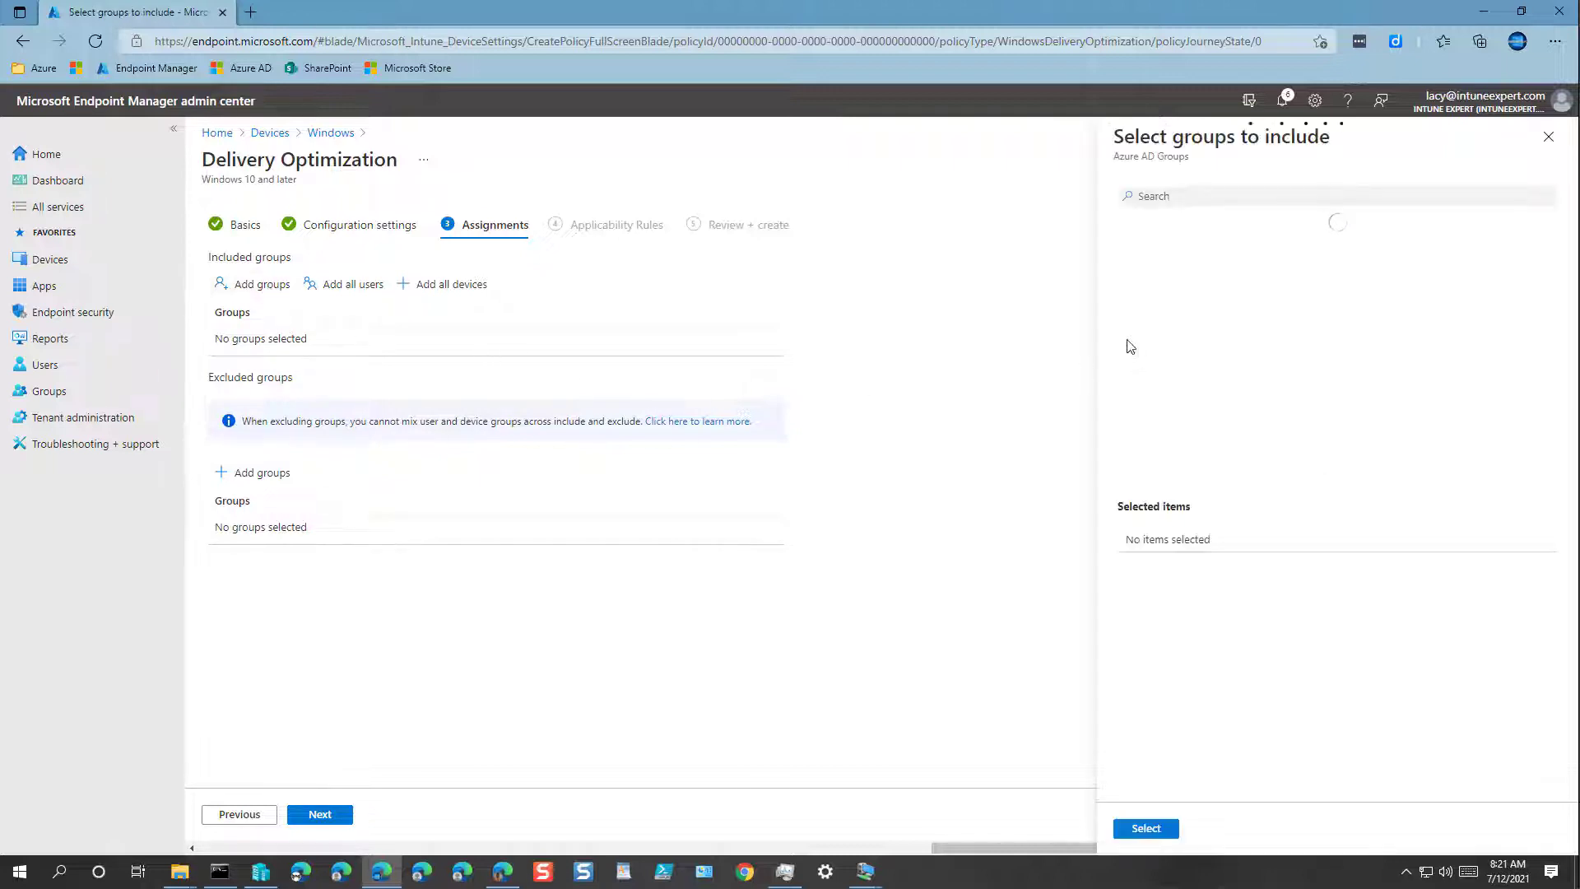
click(1191, 198)
text(int)
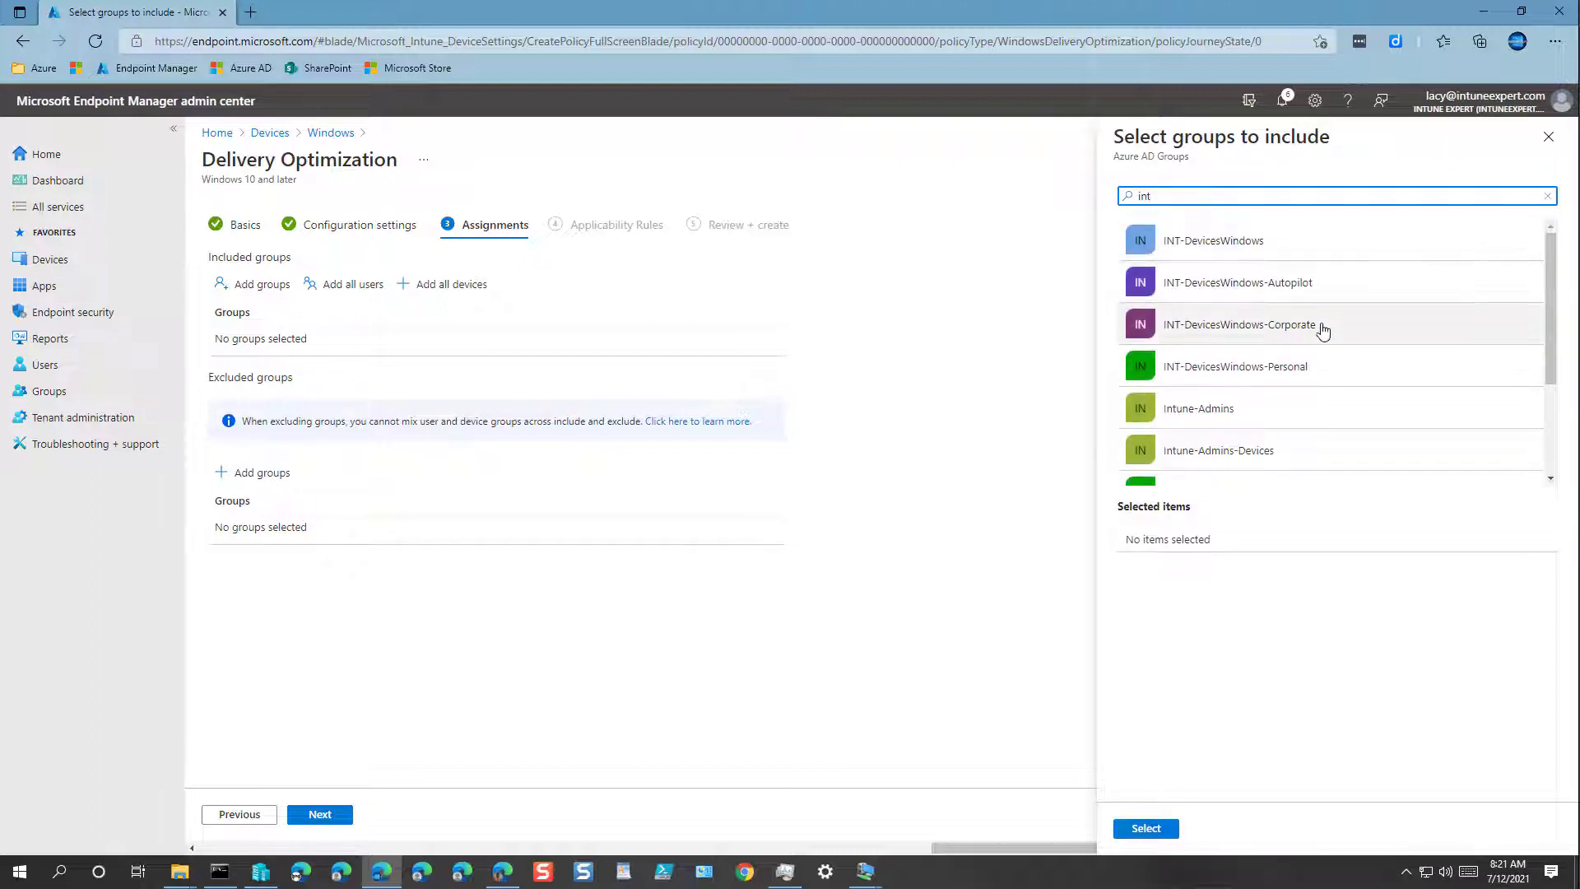
click(1323, 330)
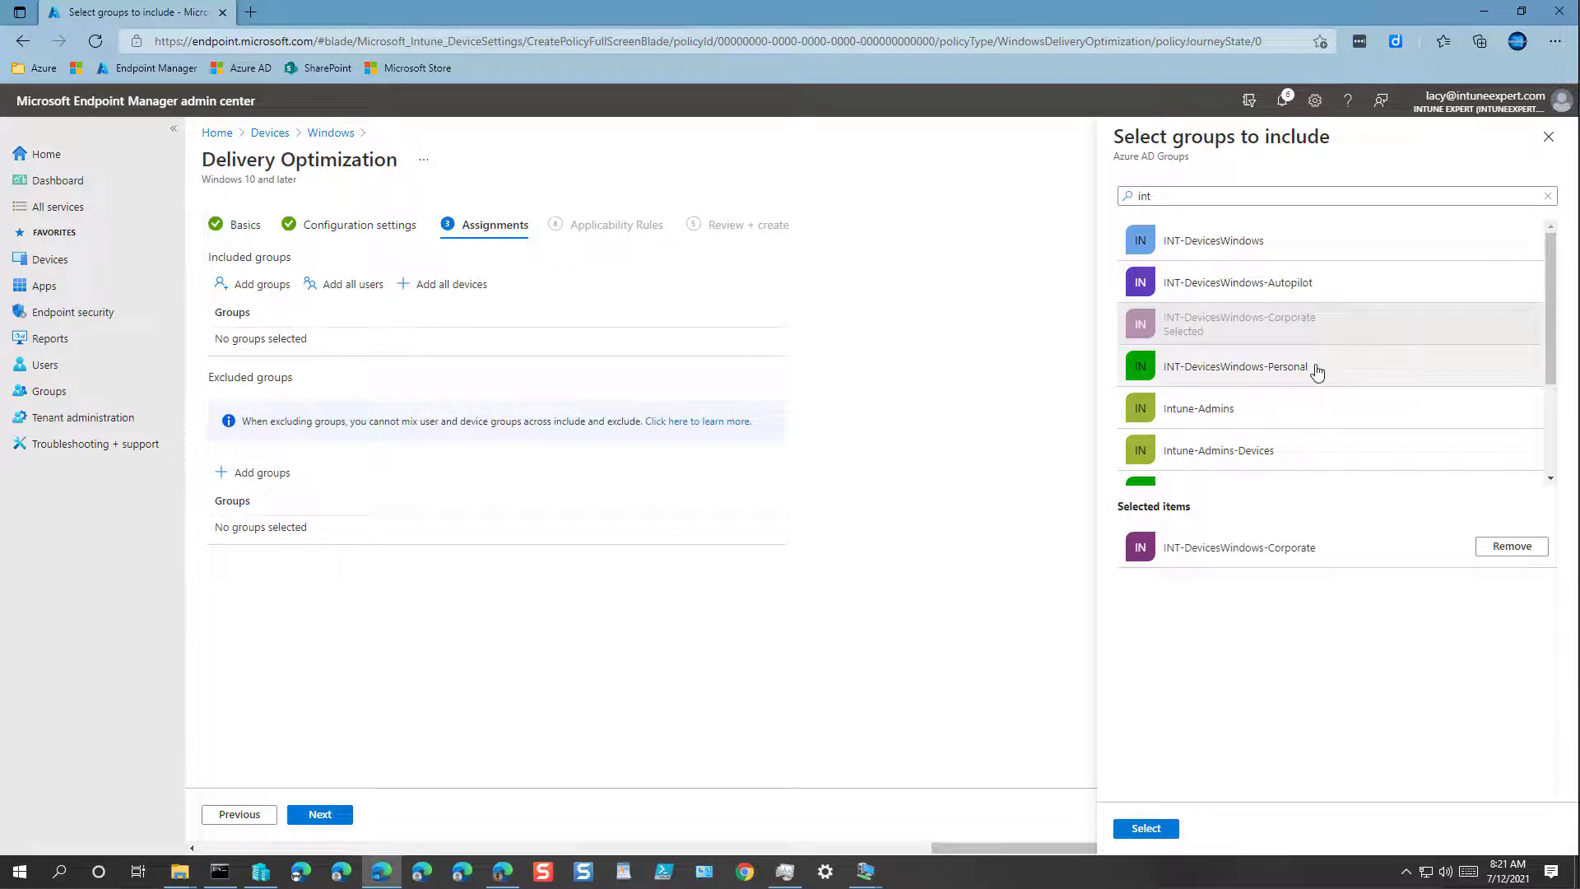
click(1334, 370)
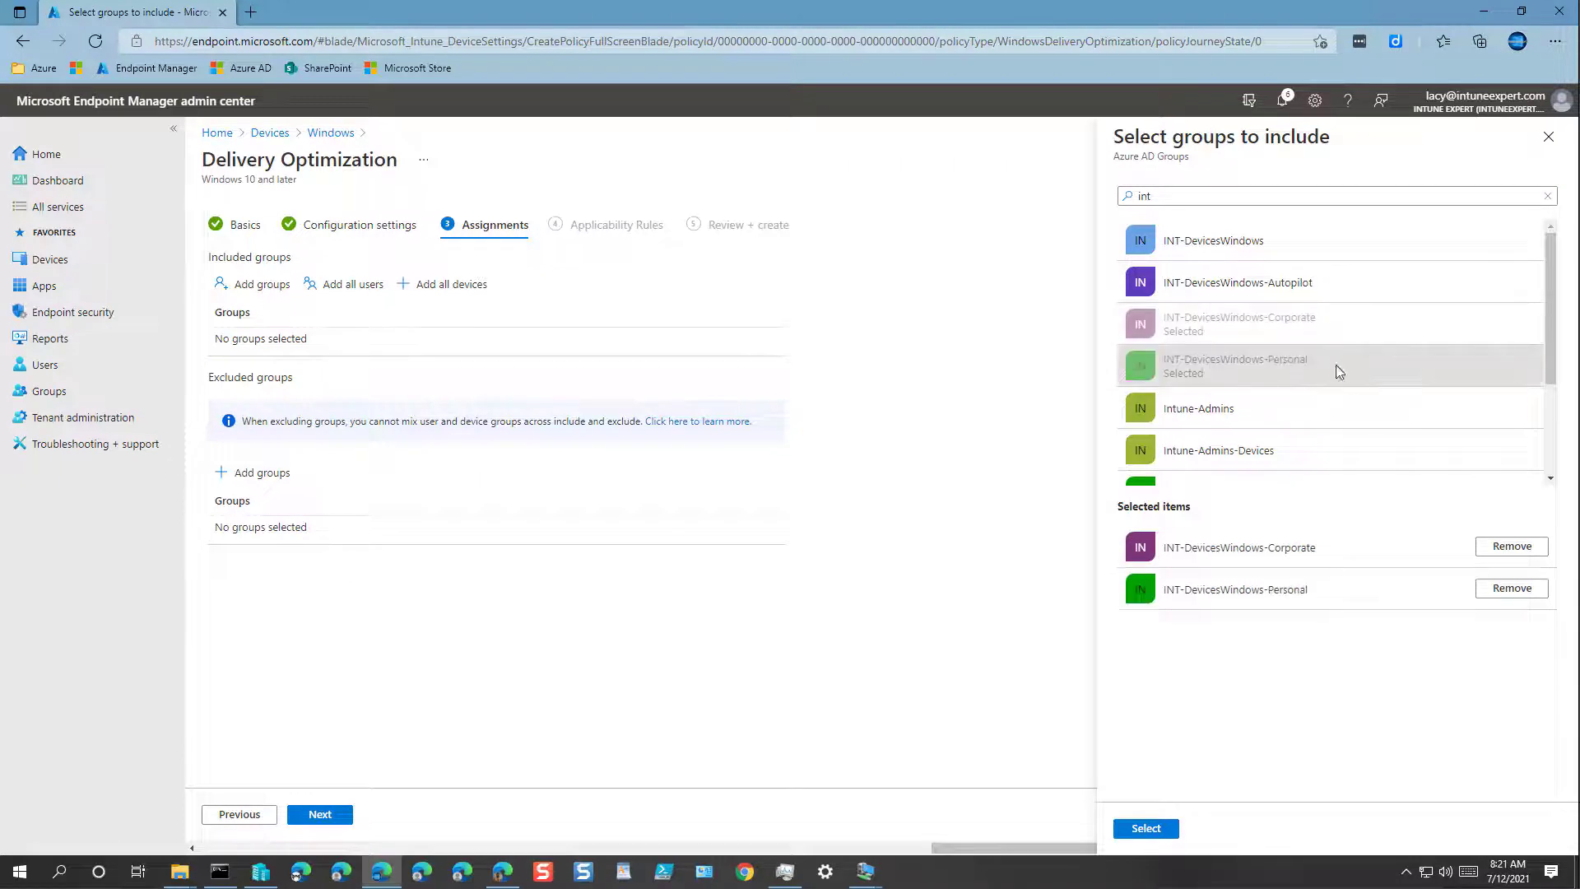
click(1146, 829)
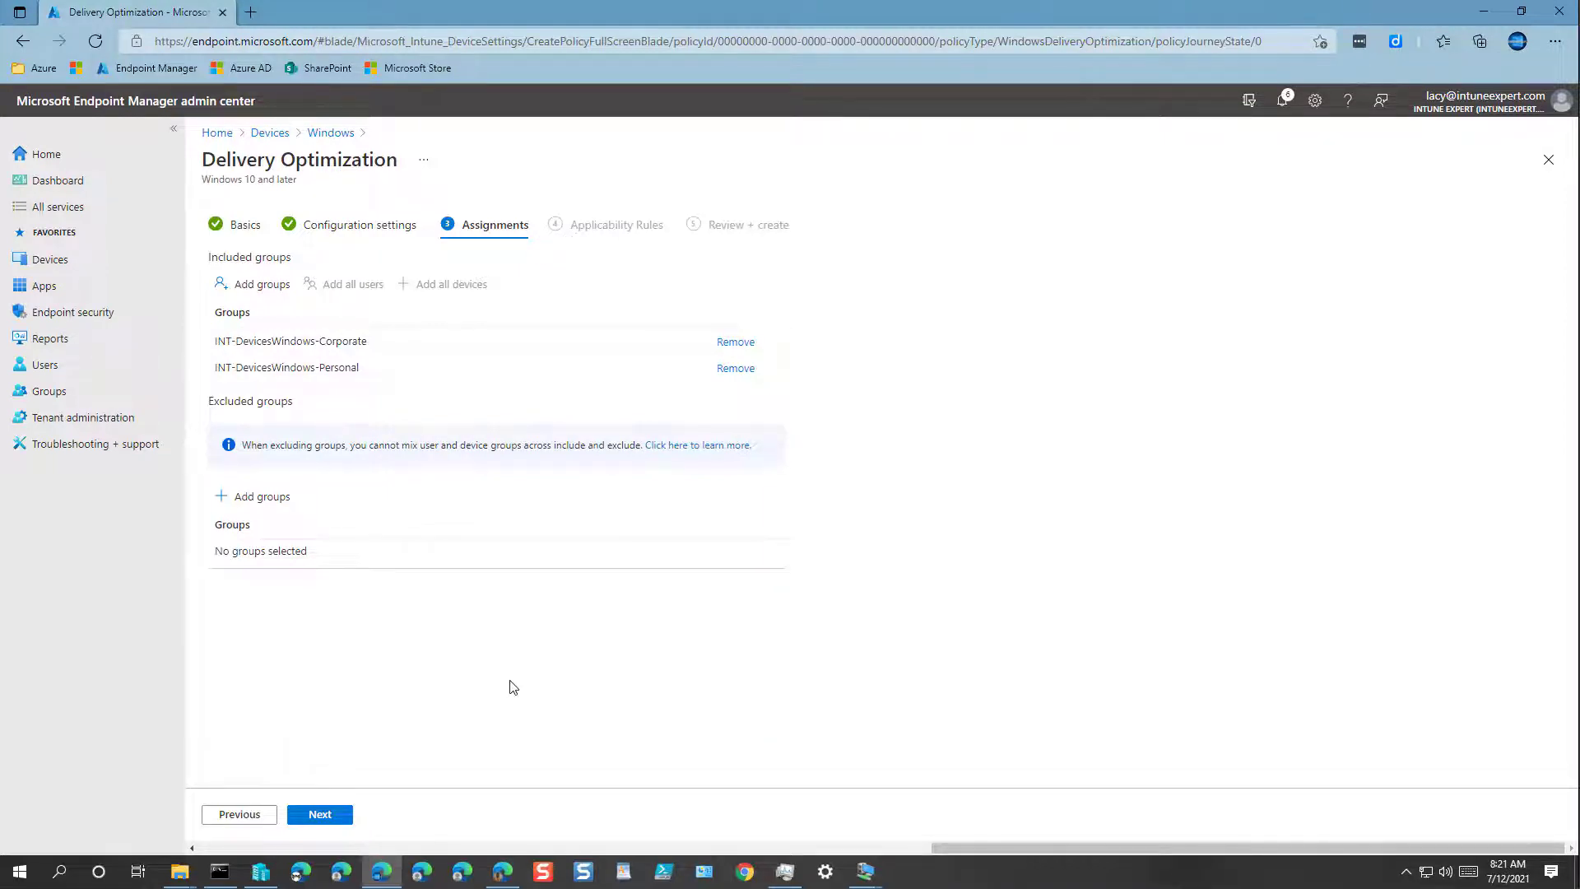
click(327, 822)
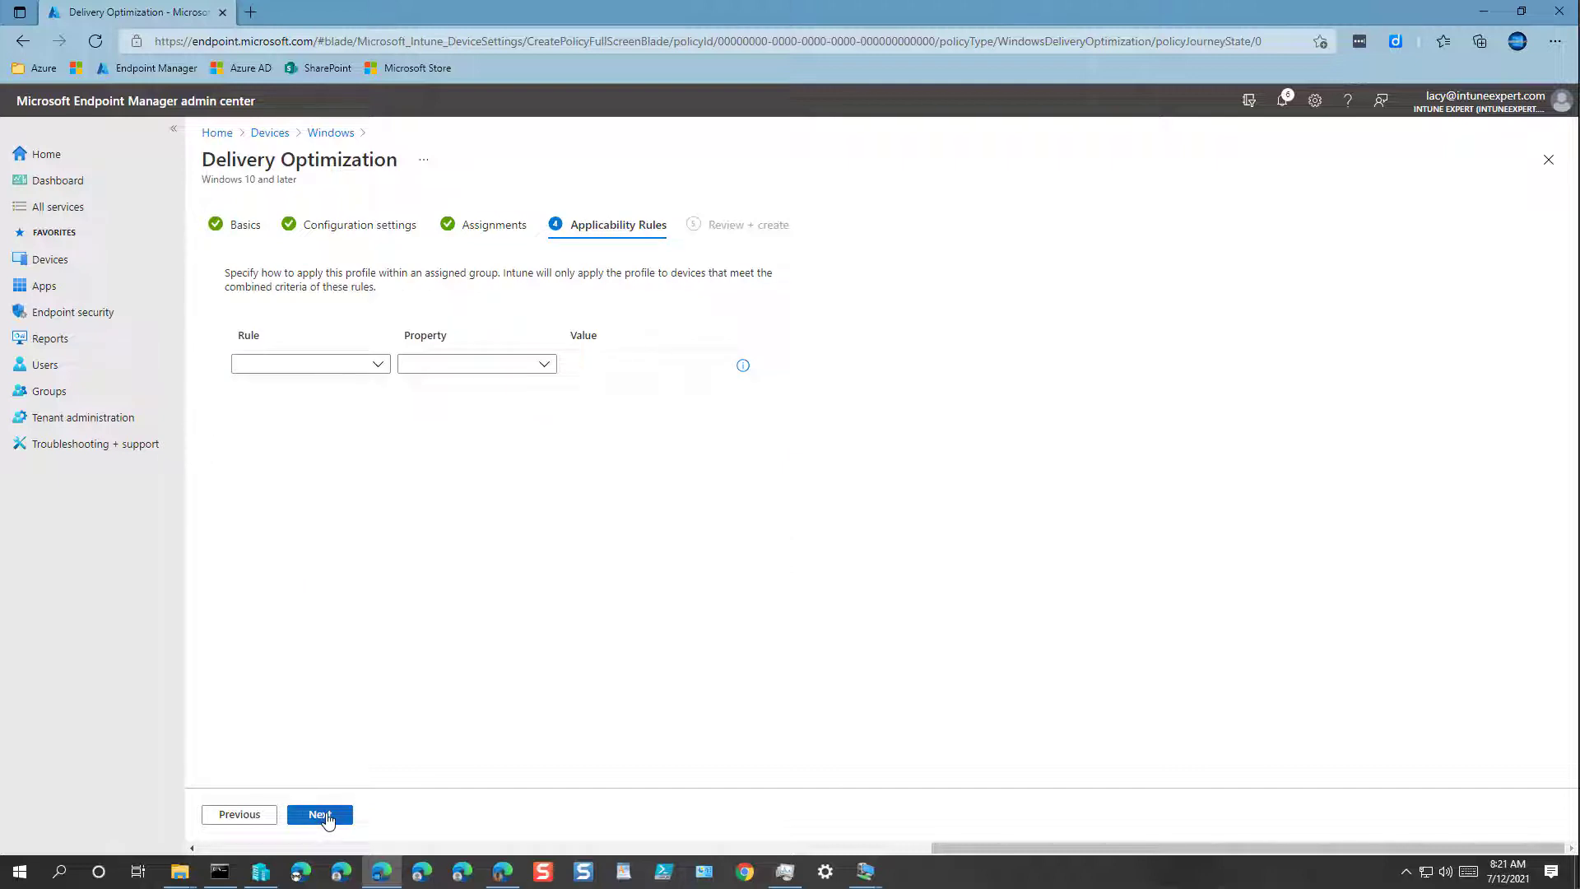
Skip applicability rules and create the profile from Review + create.
click(327, 819)
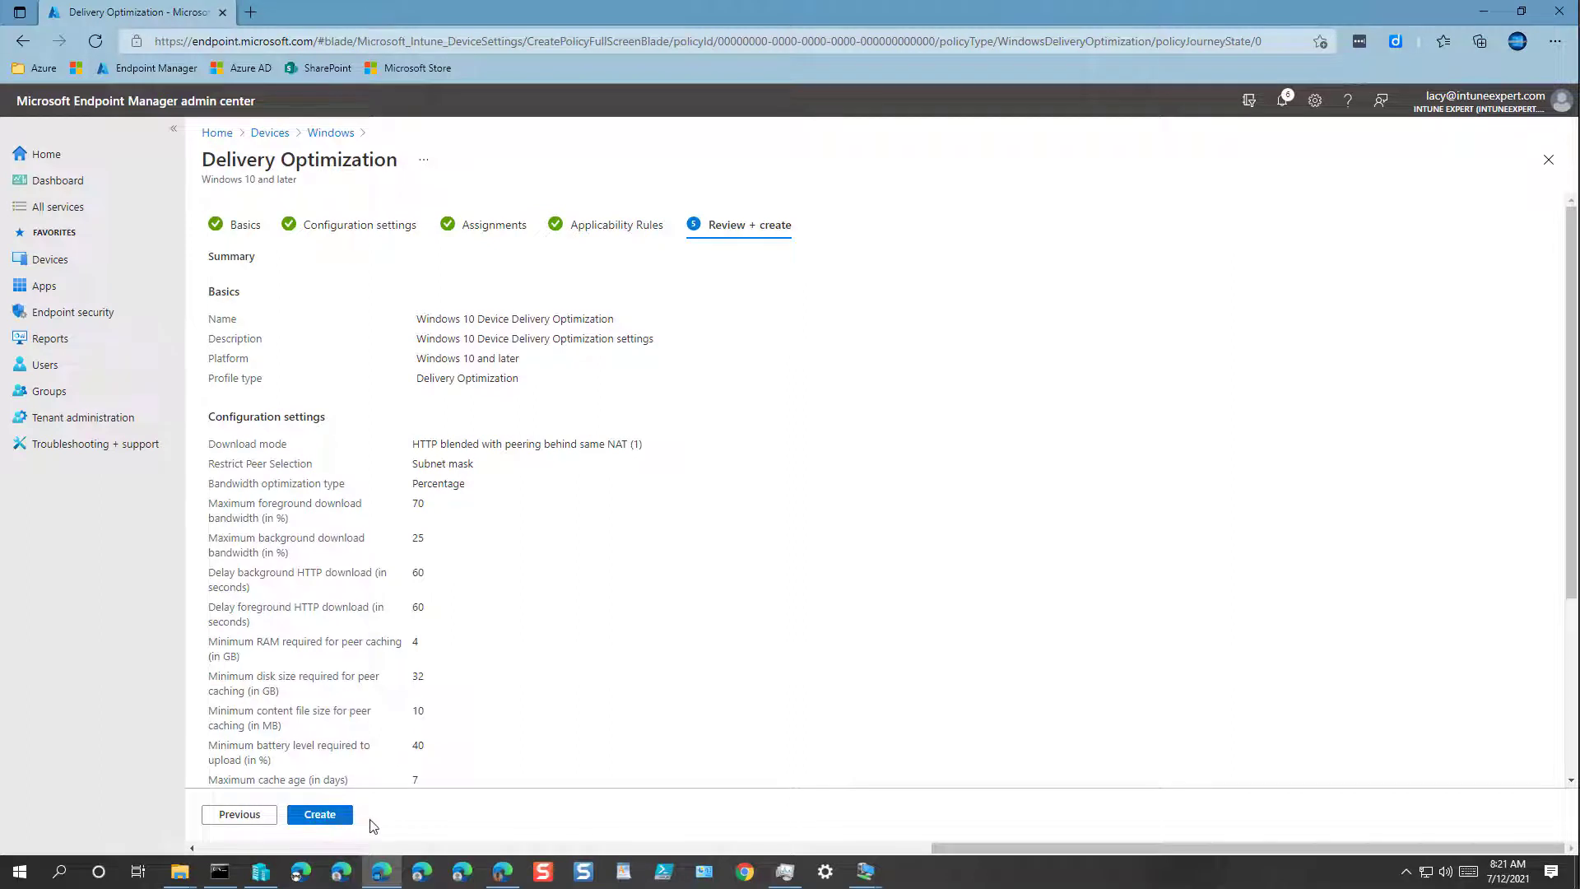
click(333, 817)
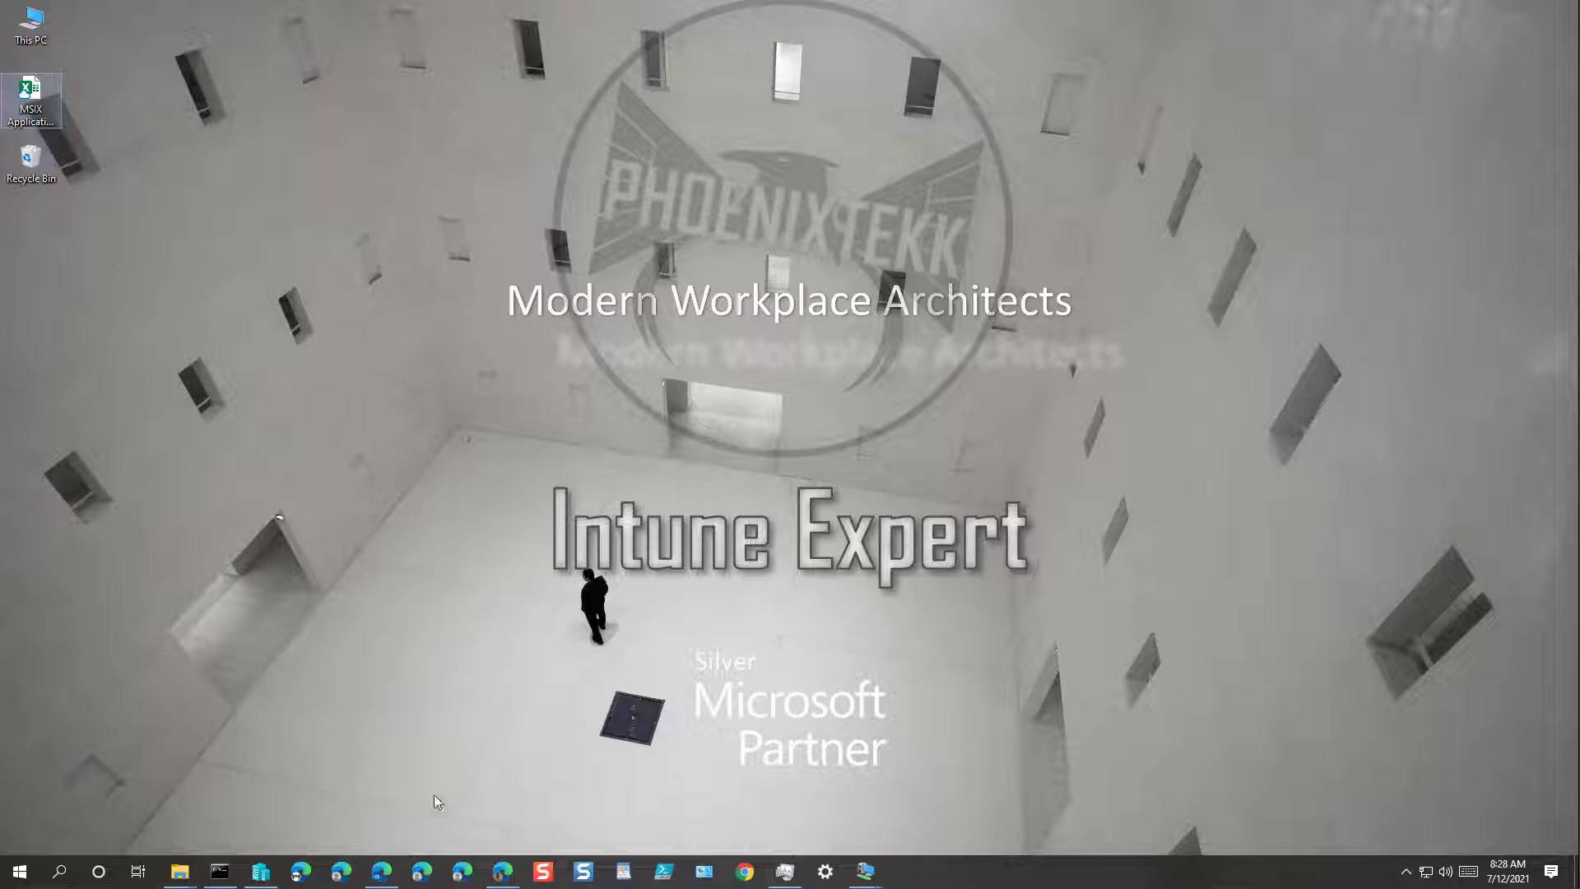
Return to Endpoint Manager, go to Windows configuration profiles, and start a new profile.
click(383, 874)
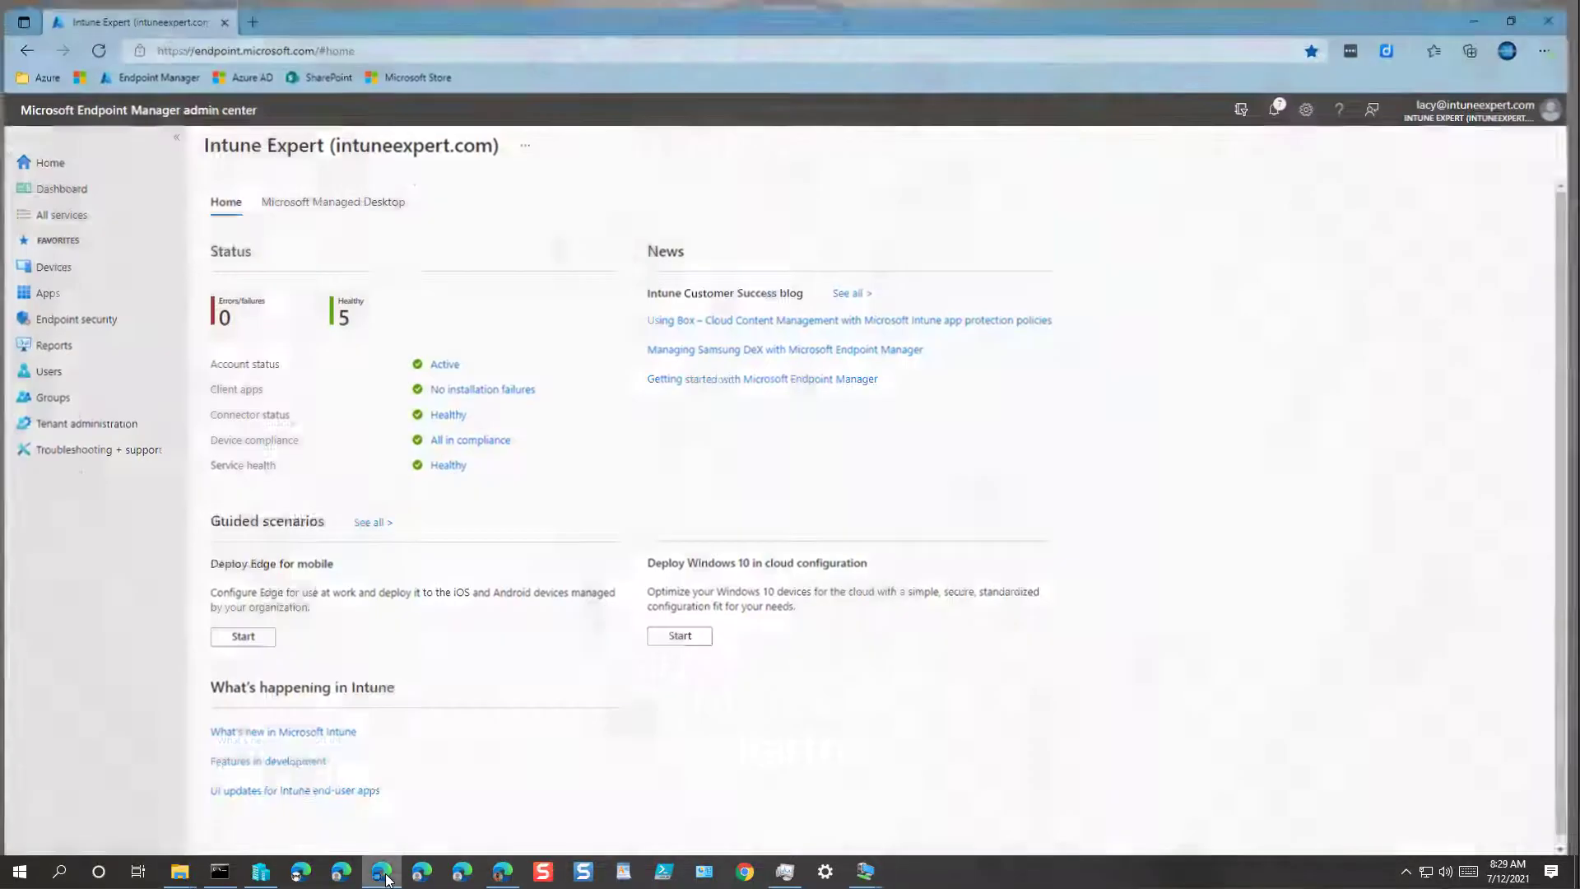
click(59, 268)
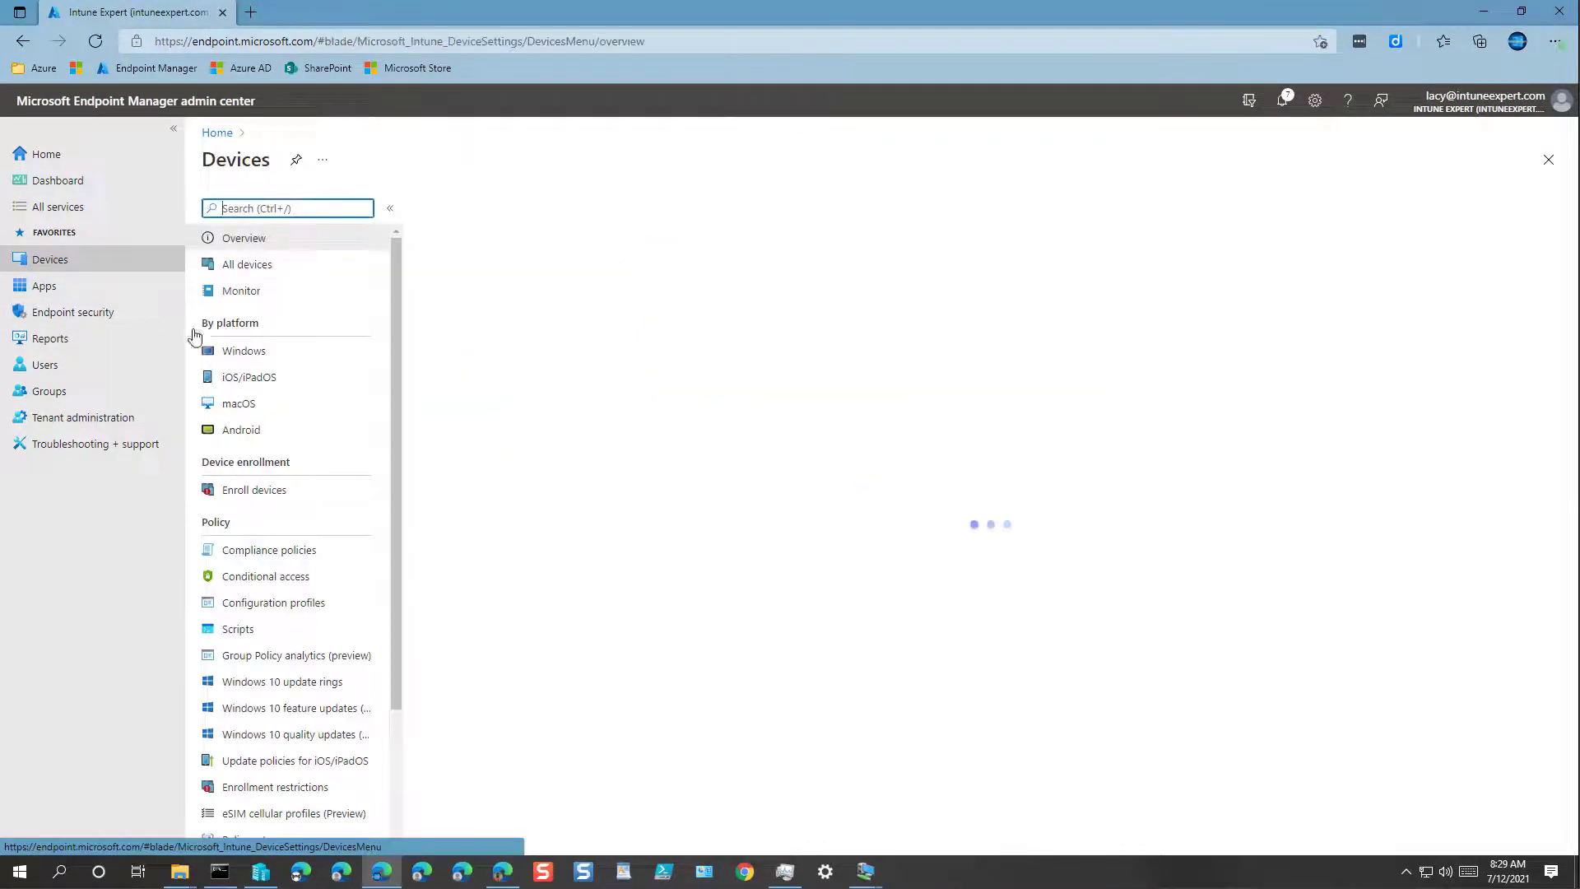
click(248, 360)
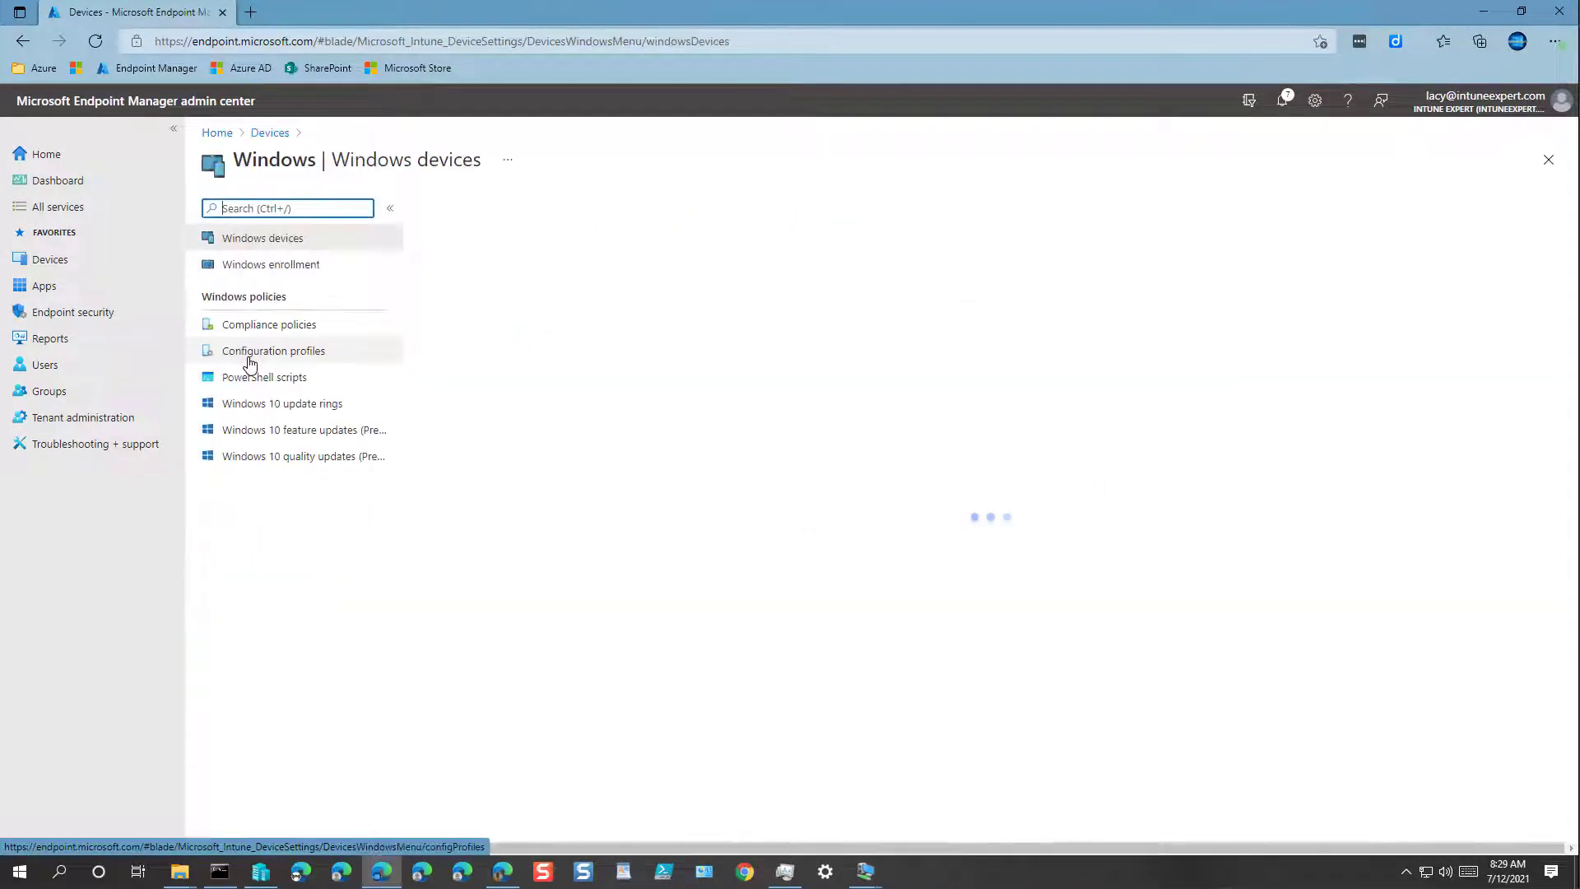
click(321, 360)
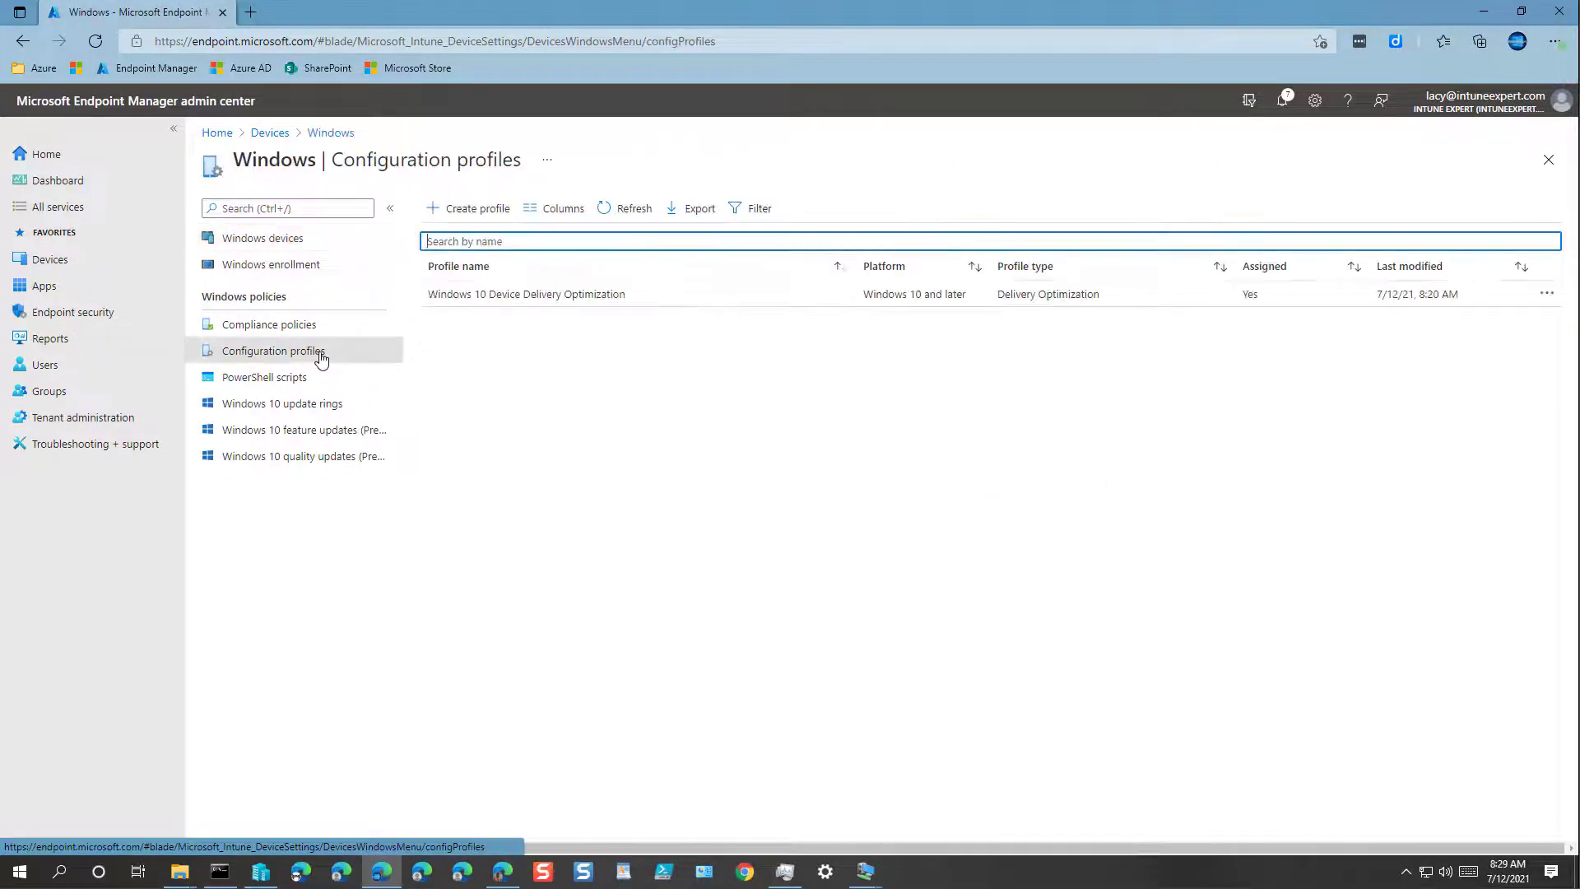
click(501, 212)
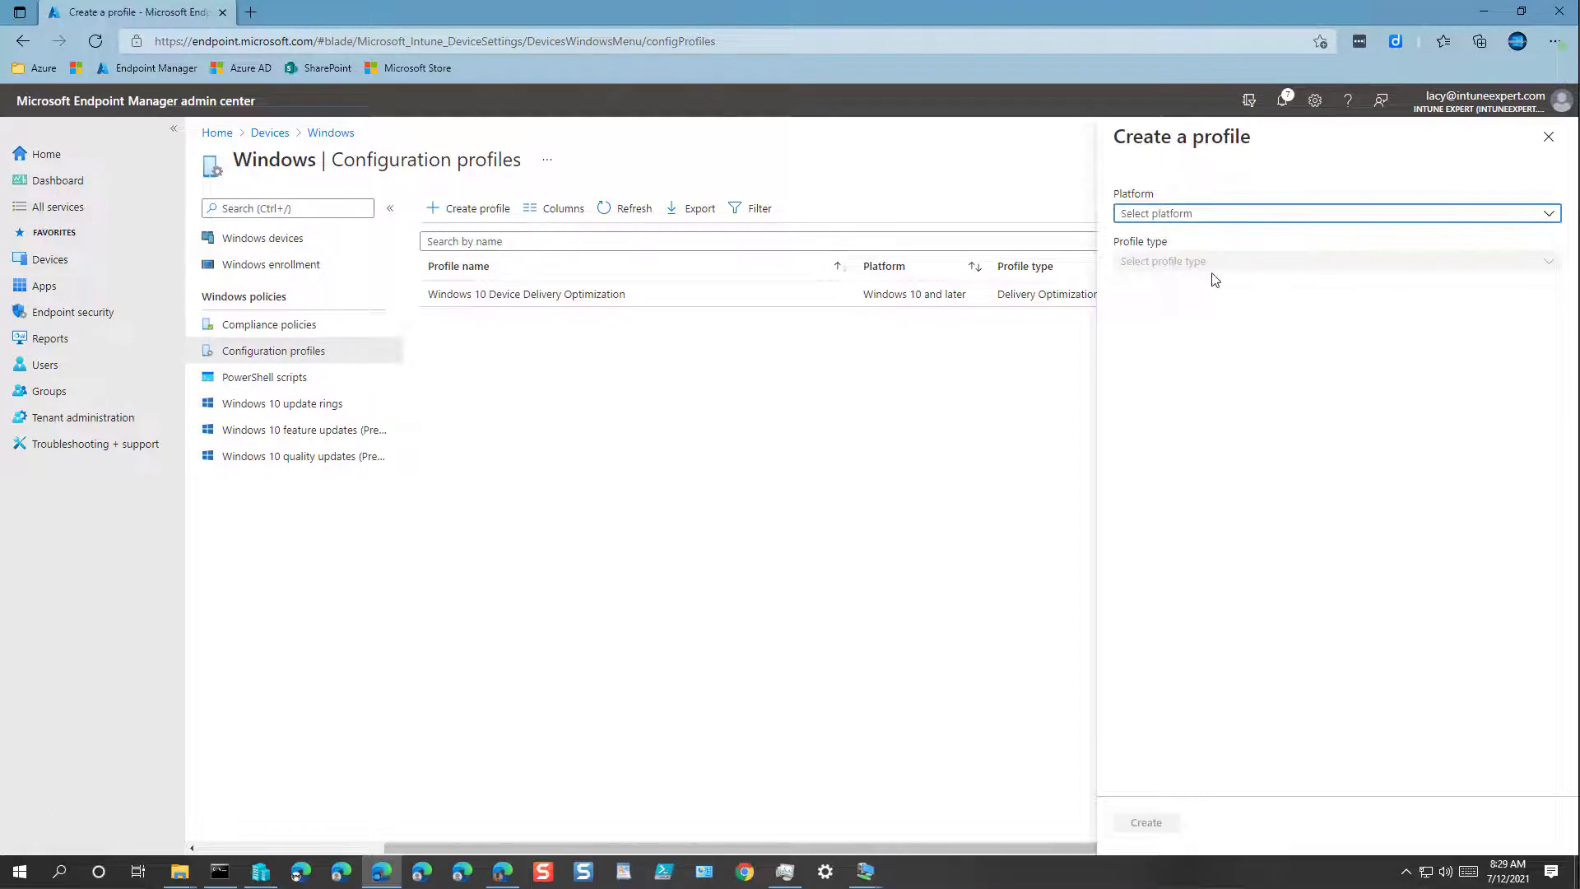
Choose Windows 10 and later with the Settings catalog (preview) type and create it.
click(1200, 217)
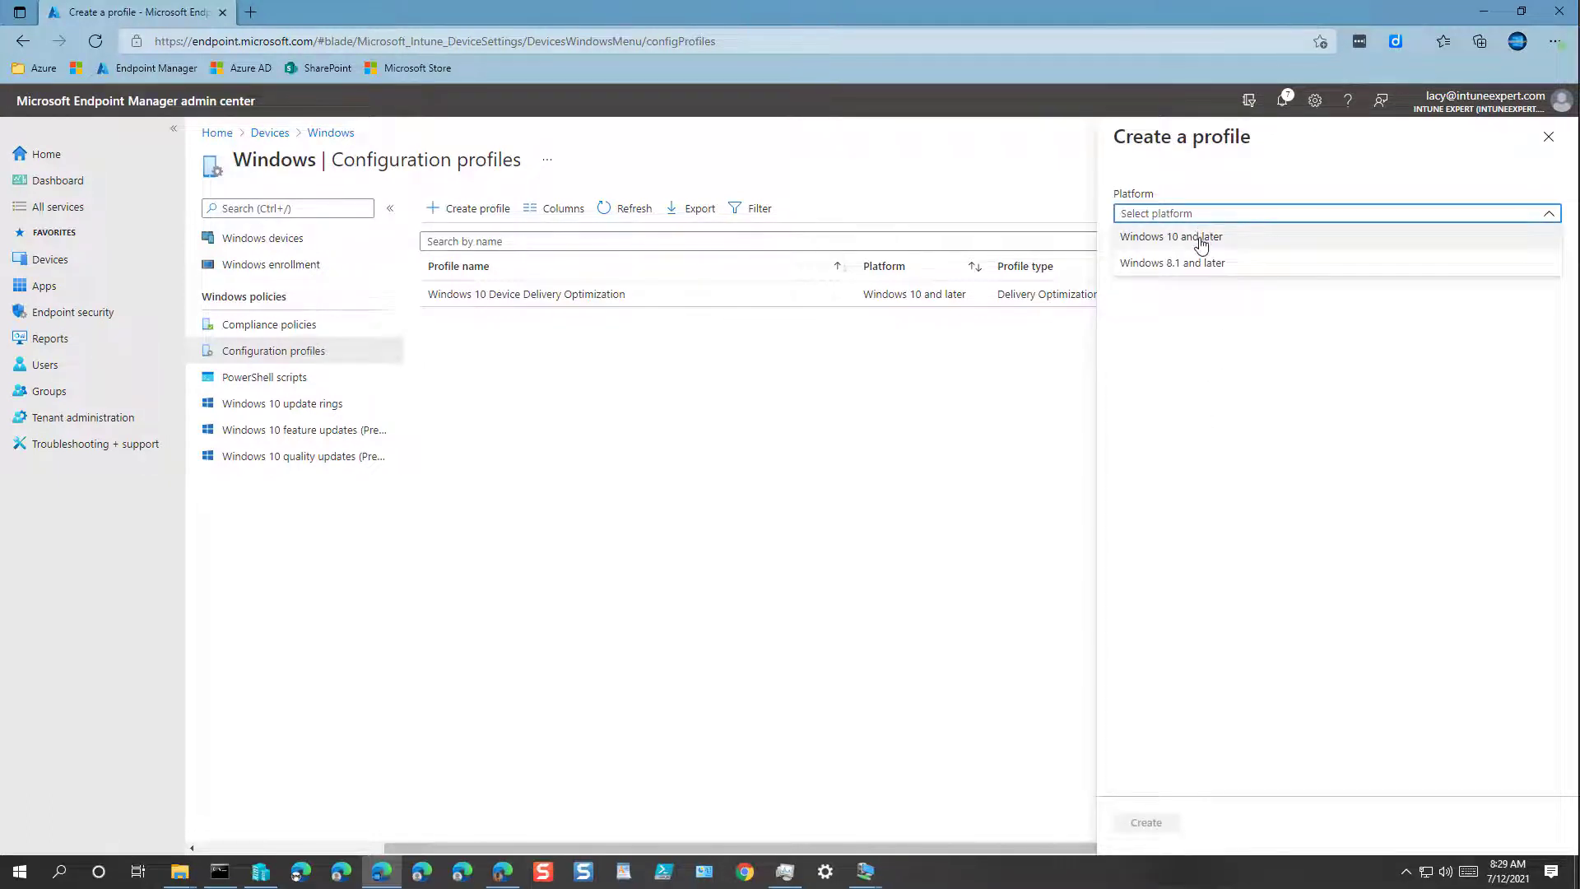
click(1200, 241)
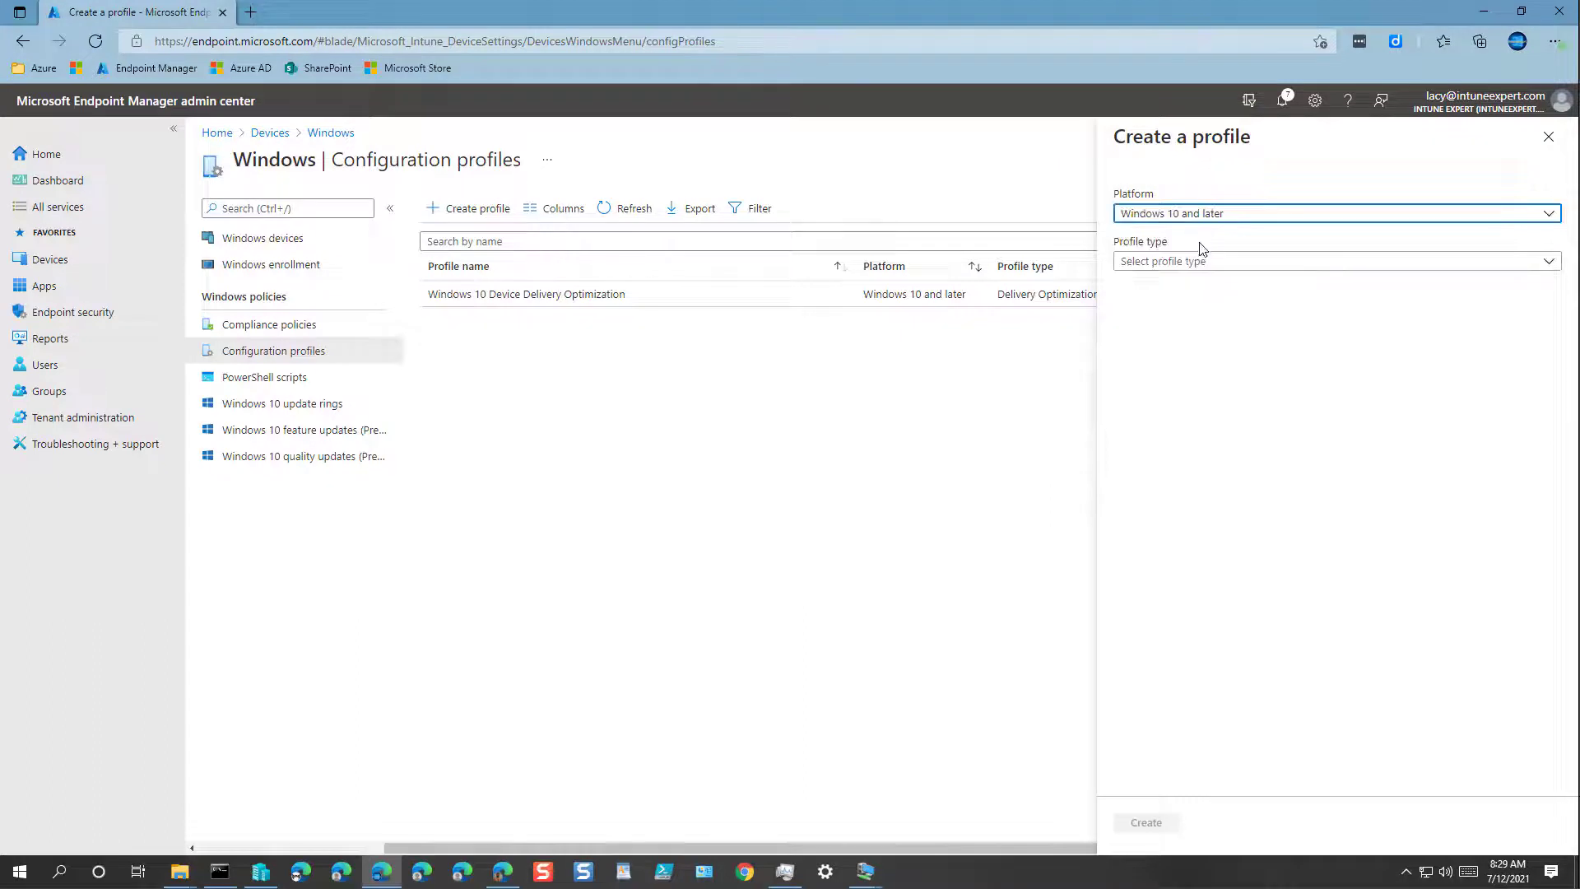
click(1203, 263)
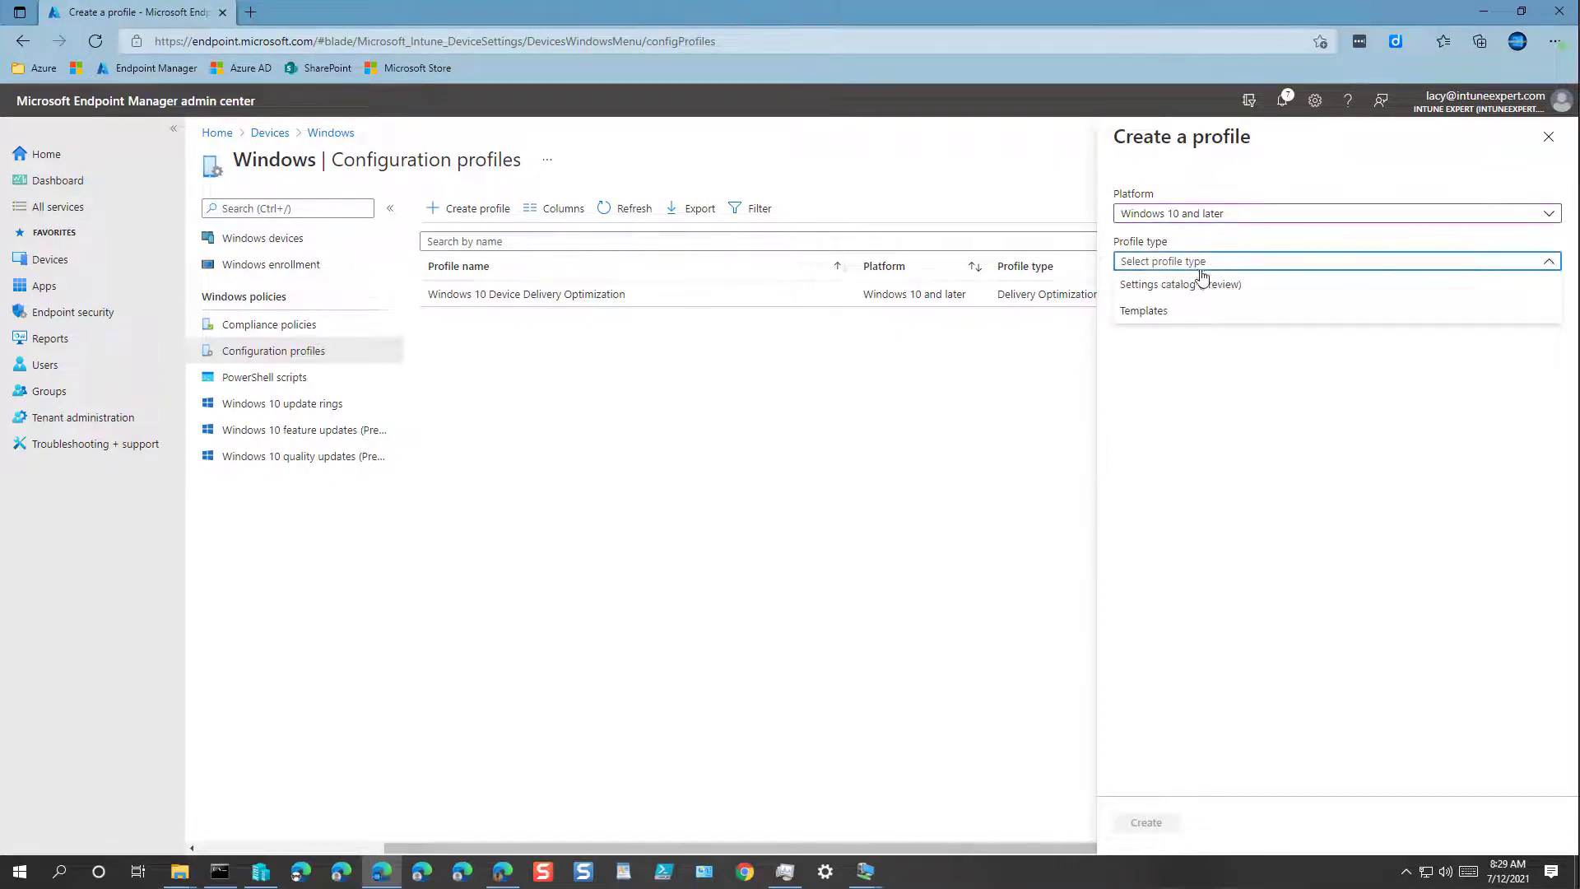
click(1159, 290)
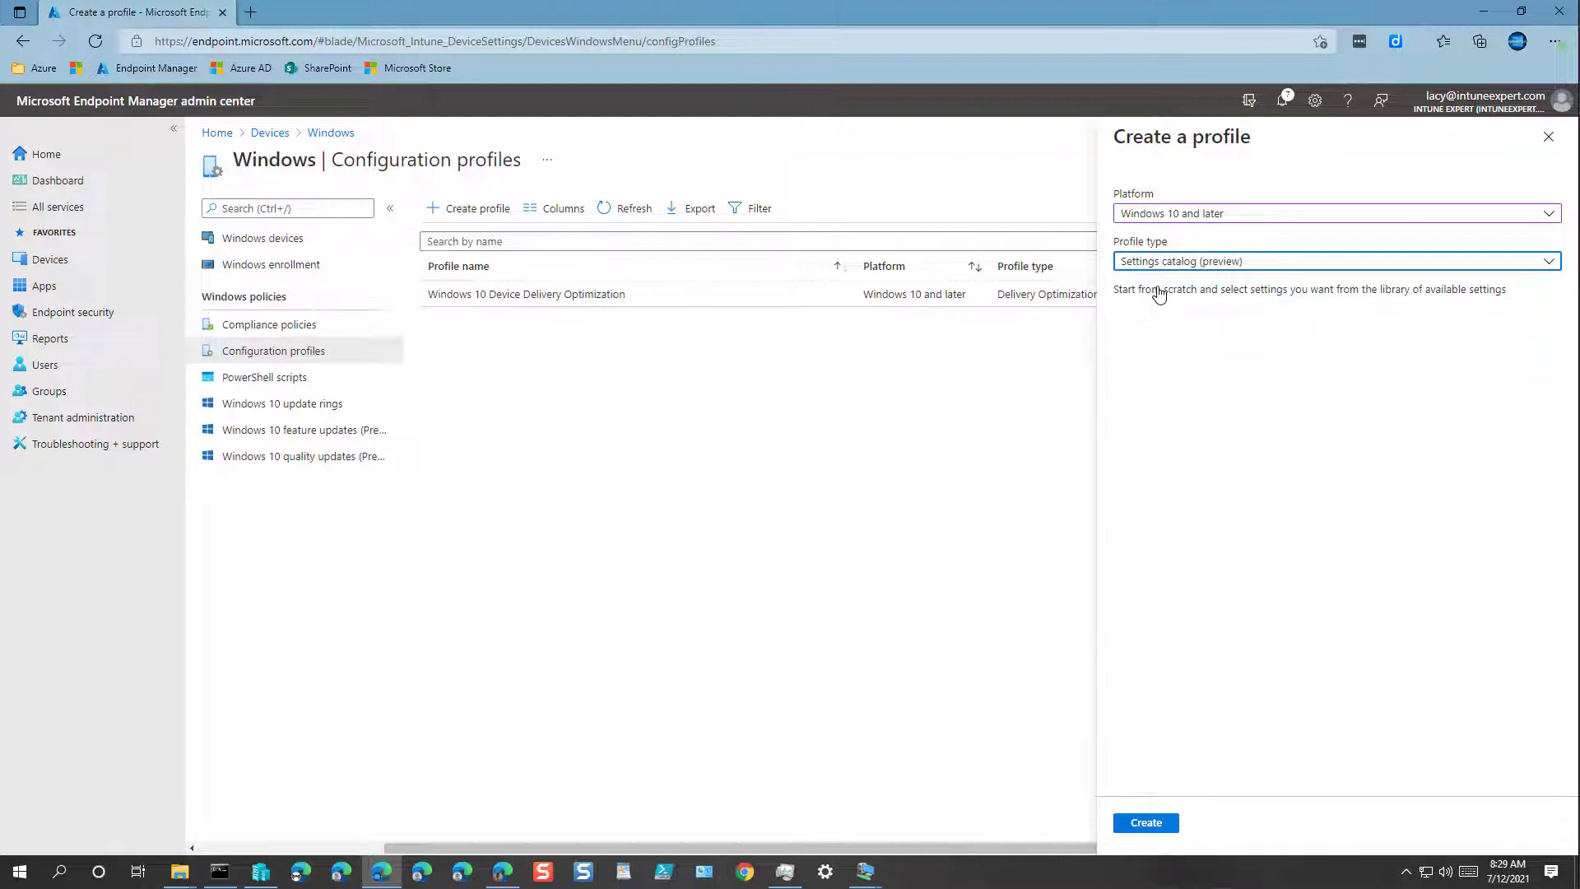
click(1145, 823)
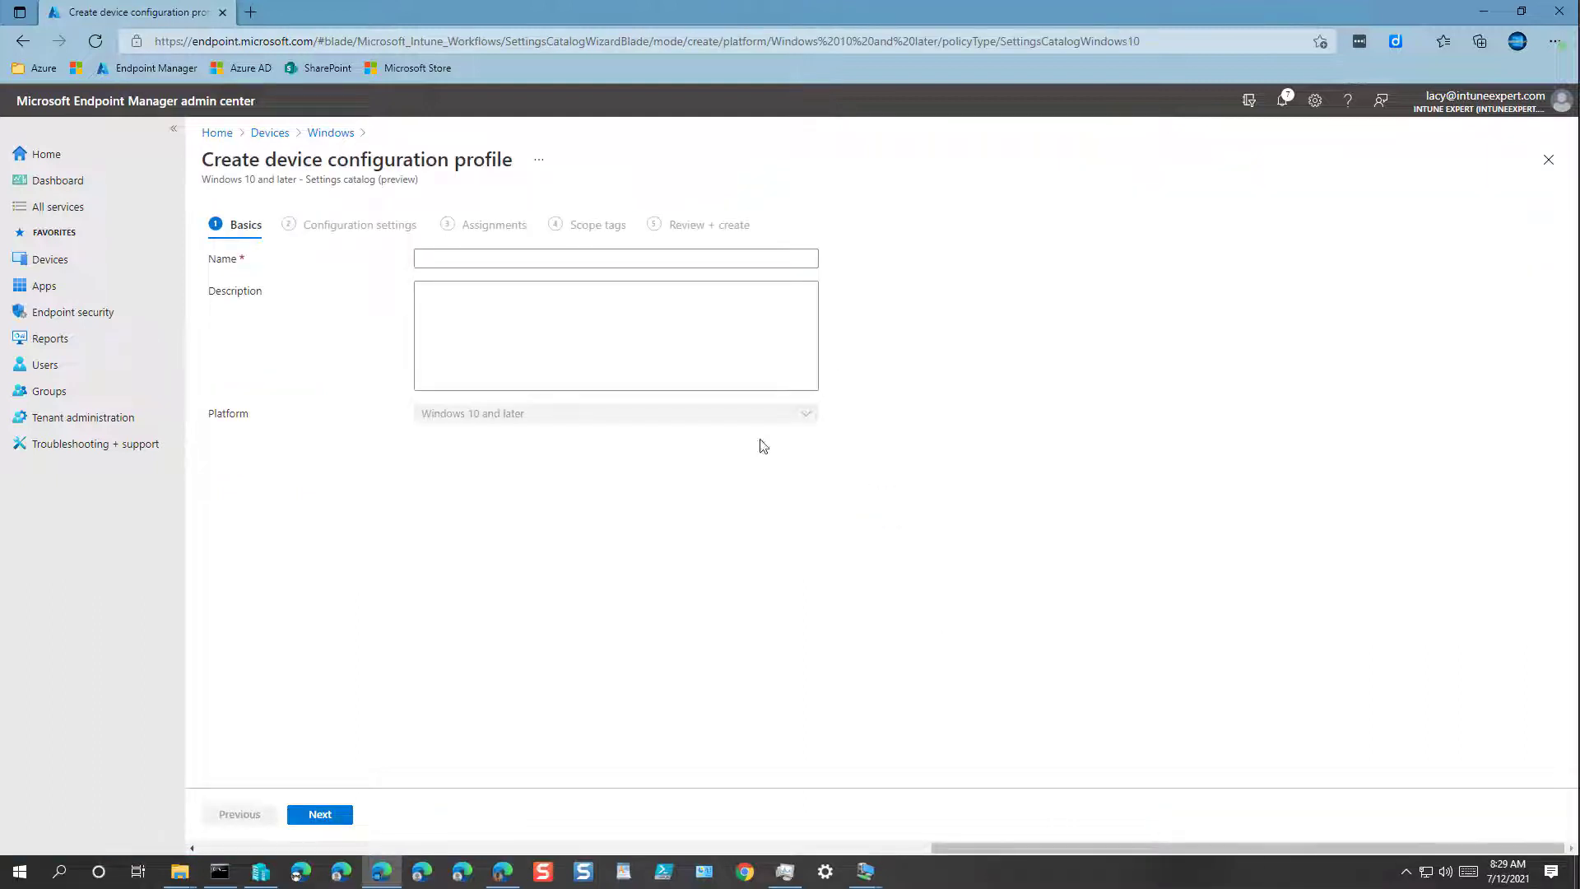
Name the profile 'Windows 10 Hello Device Settings' and paste that name into Description.
click(494, 260)
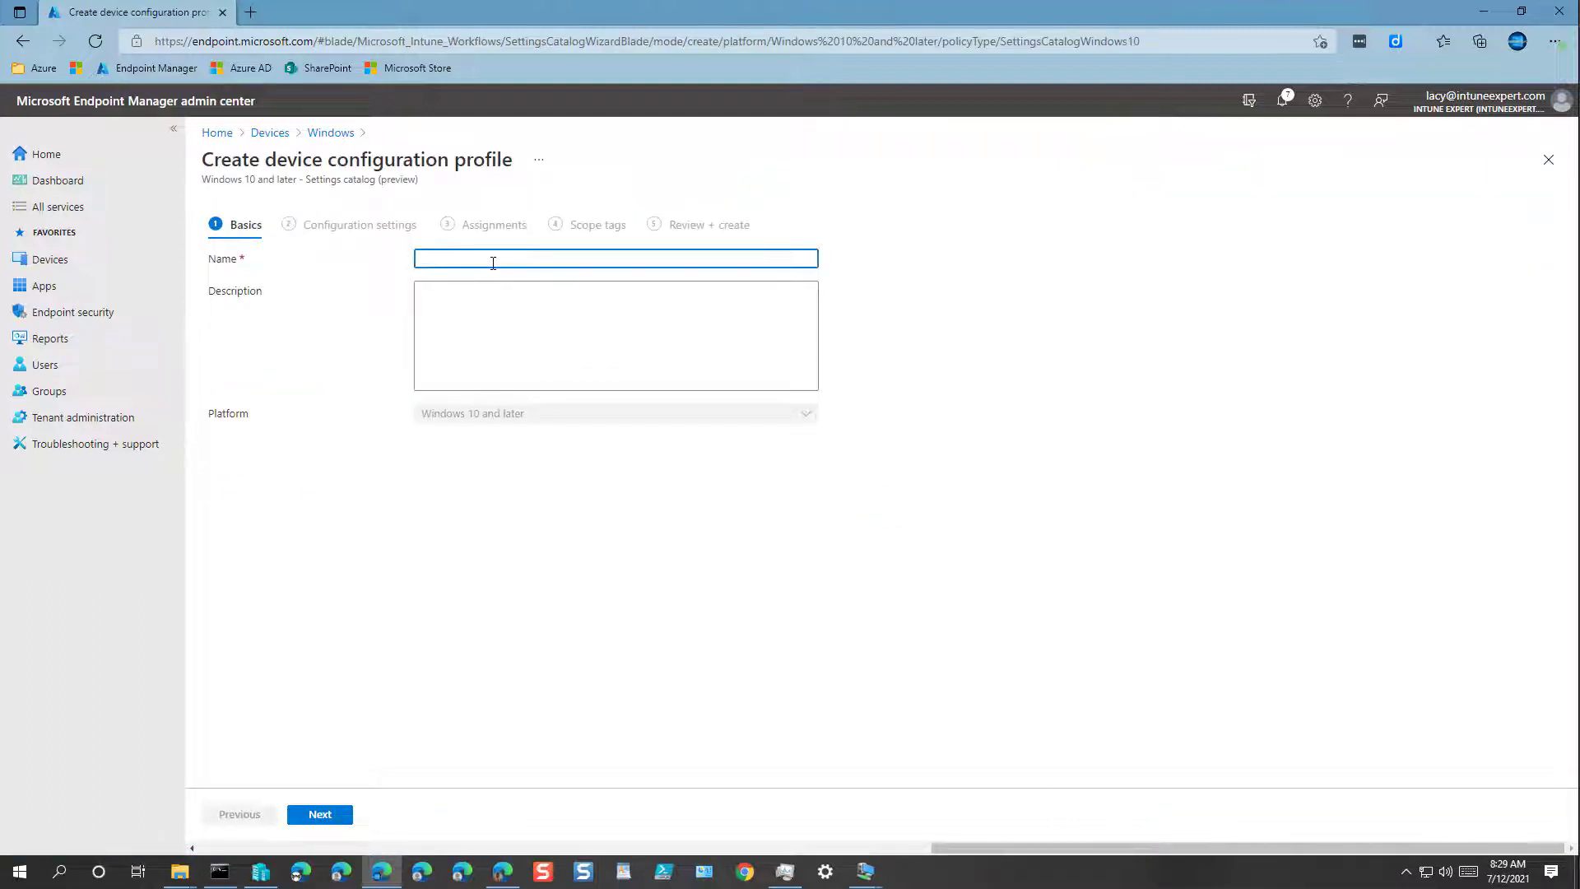
text(Windows 10)
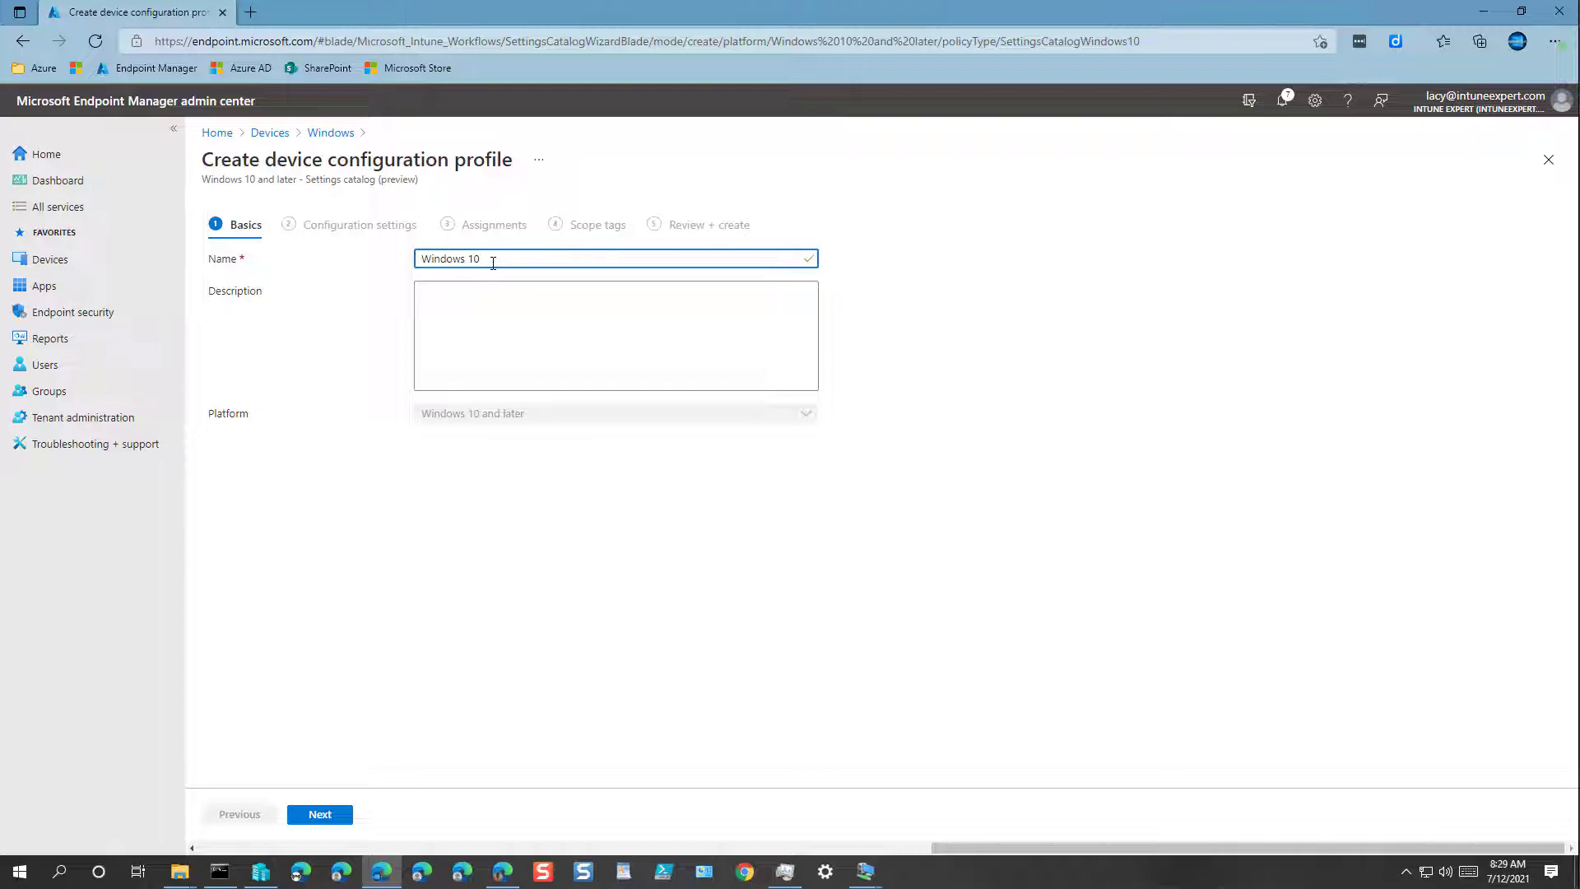
text( Dele)
key(BackSpace)
text(Hello Device Settings)
key(ctrl+a)
key(ctrl+c)
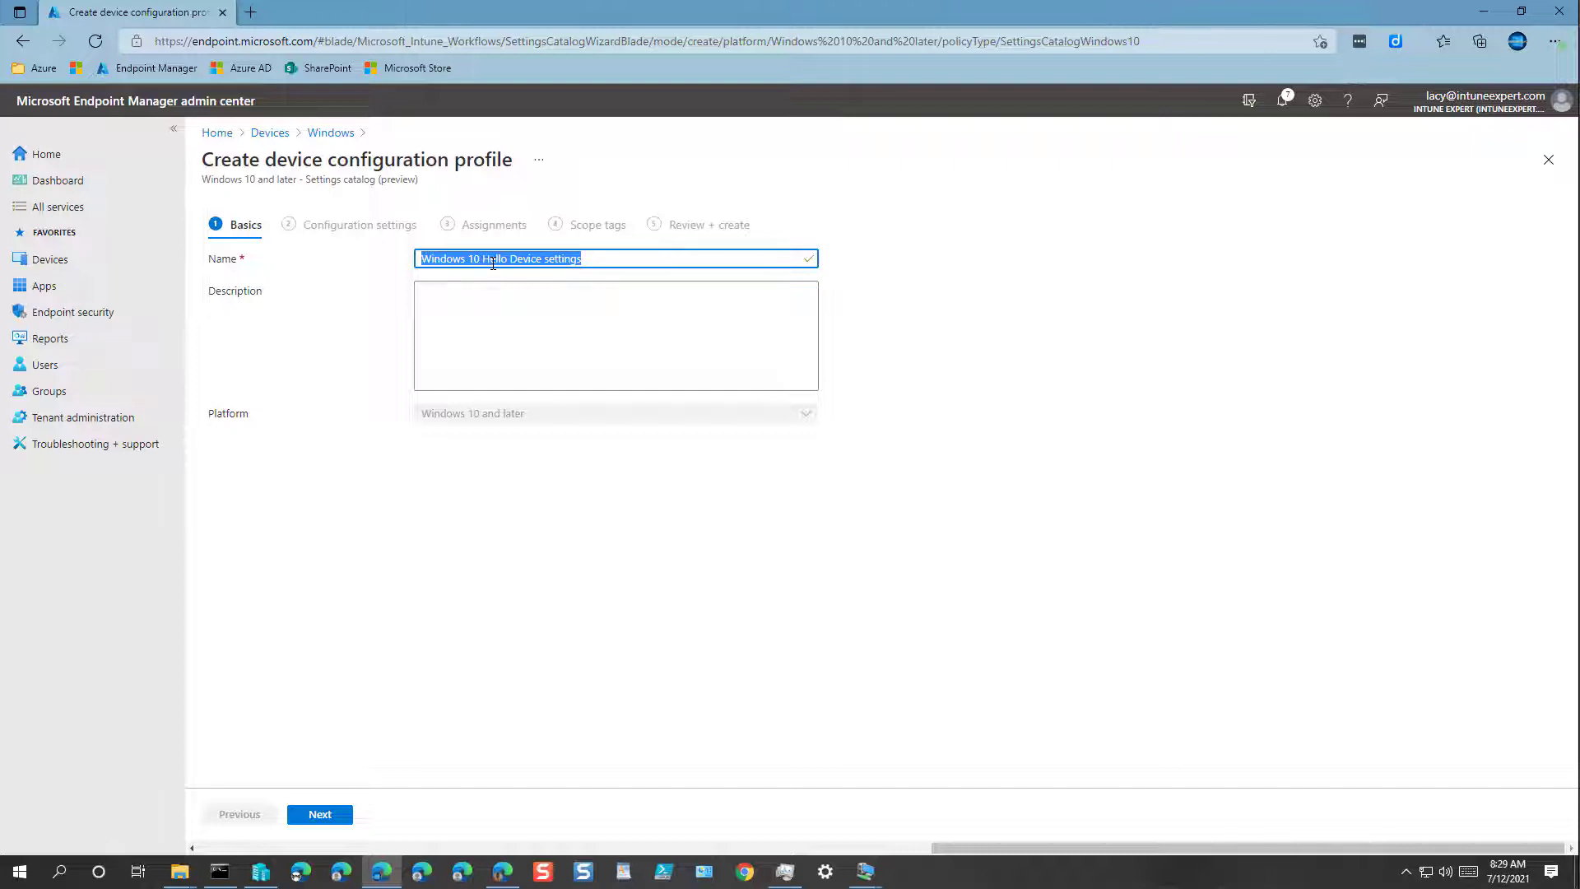
key(Tab)
key(ctrl+v)
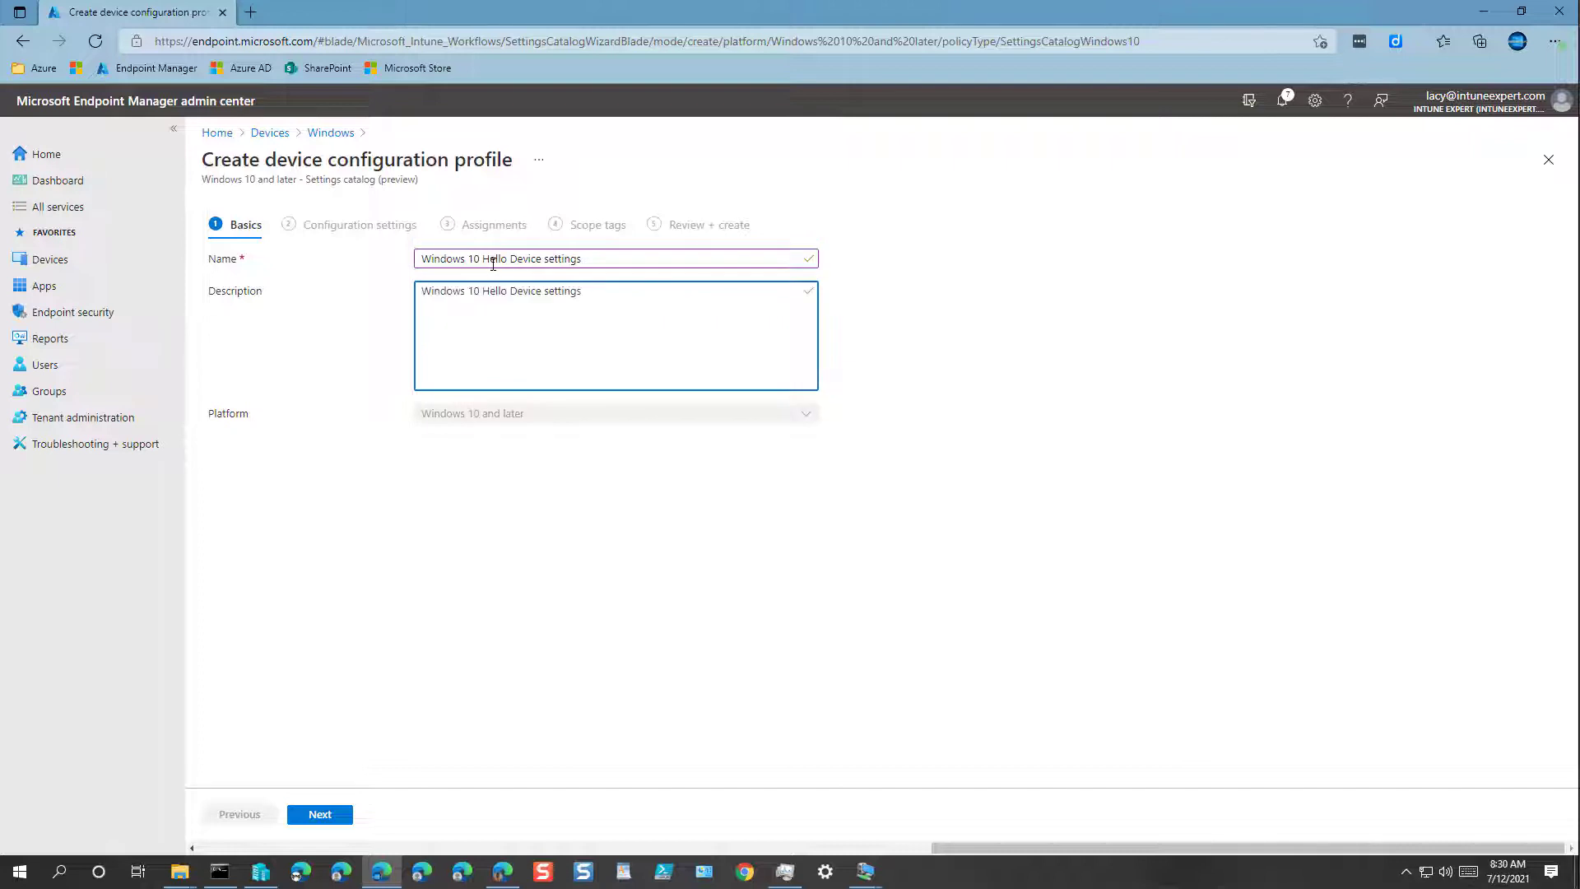
Trim the name to 'Windows 10 Hello' and continue to Configuration settings.
double_click(571, 260)
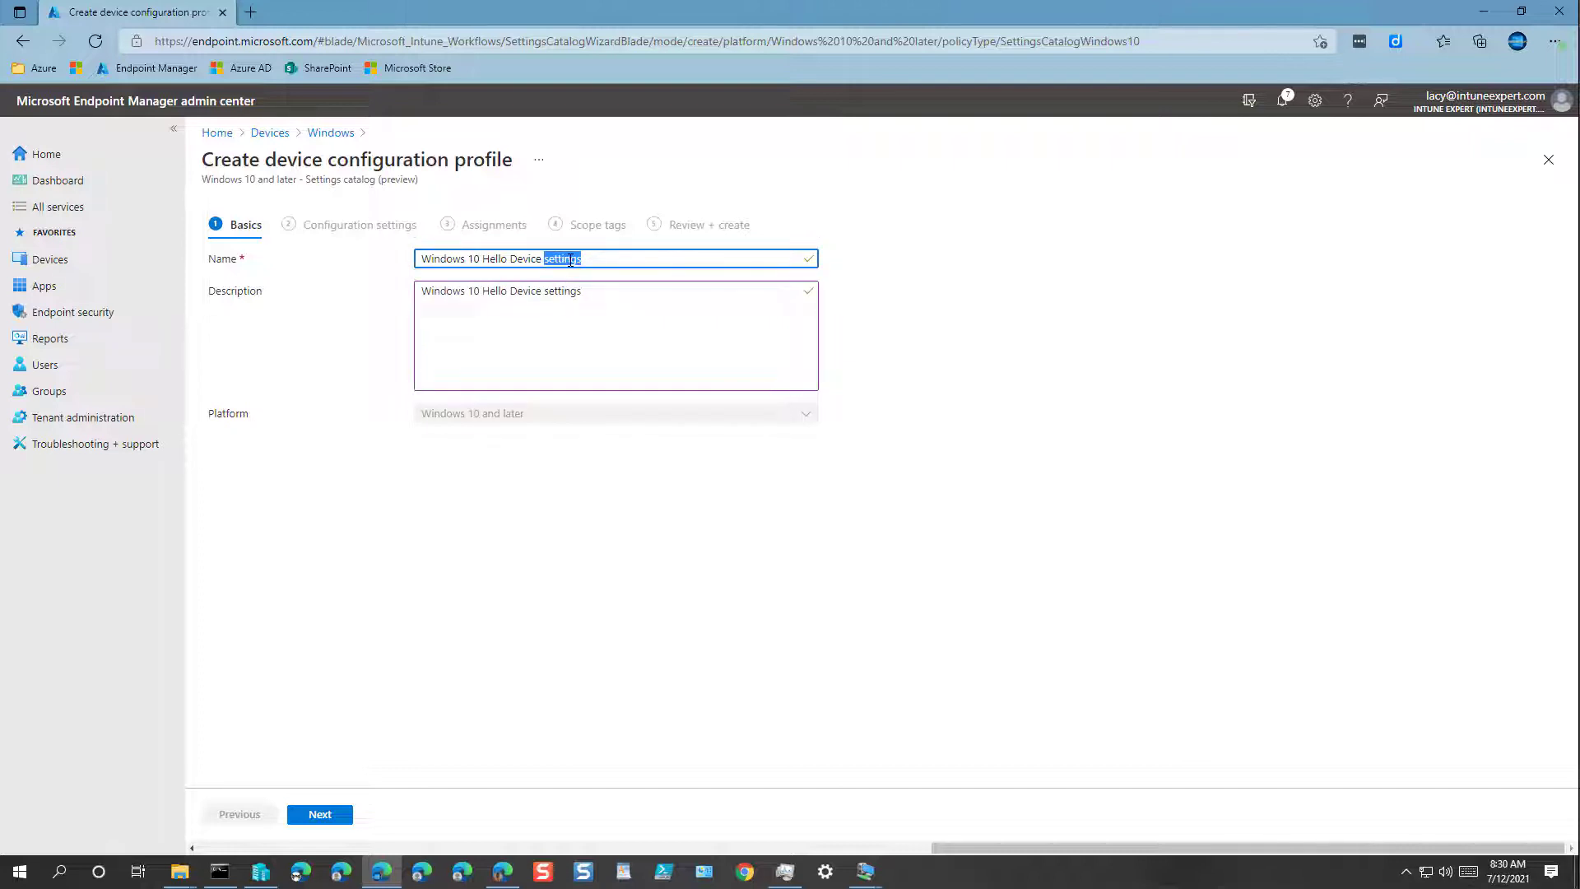
key(ctrl+shift+Left)
key(BackSpace)
key(ctrl+shift+Right)
key(BackSpace)
click(611, 506)
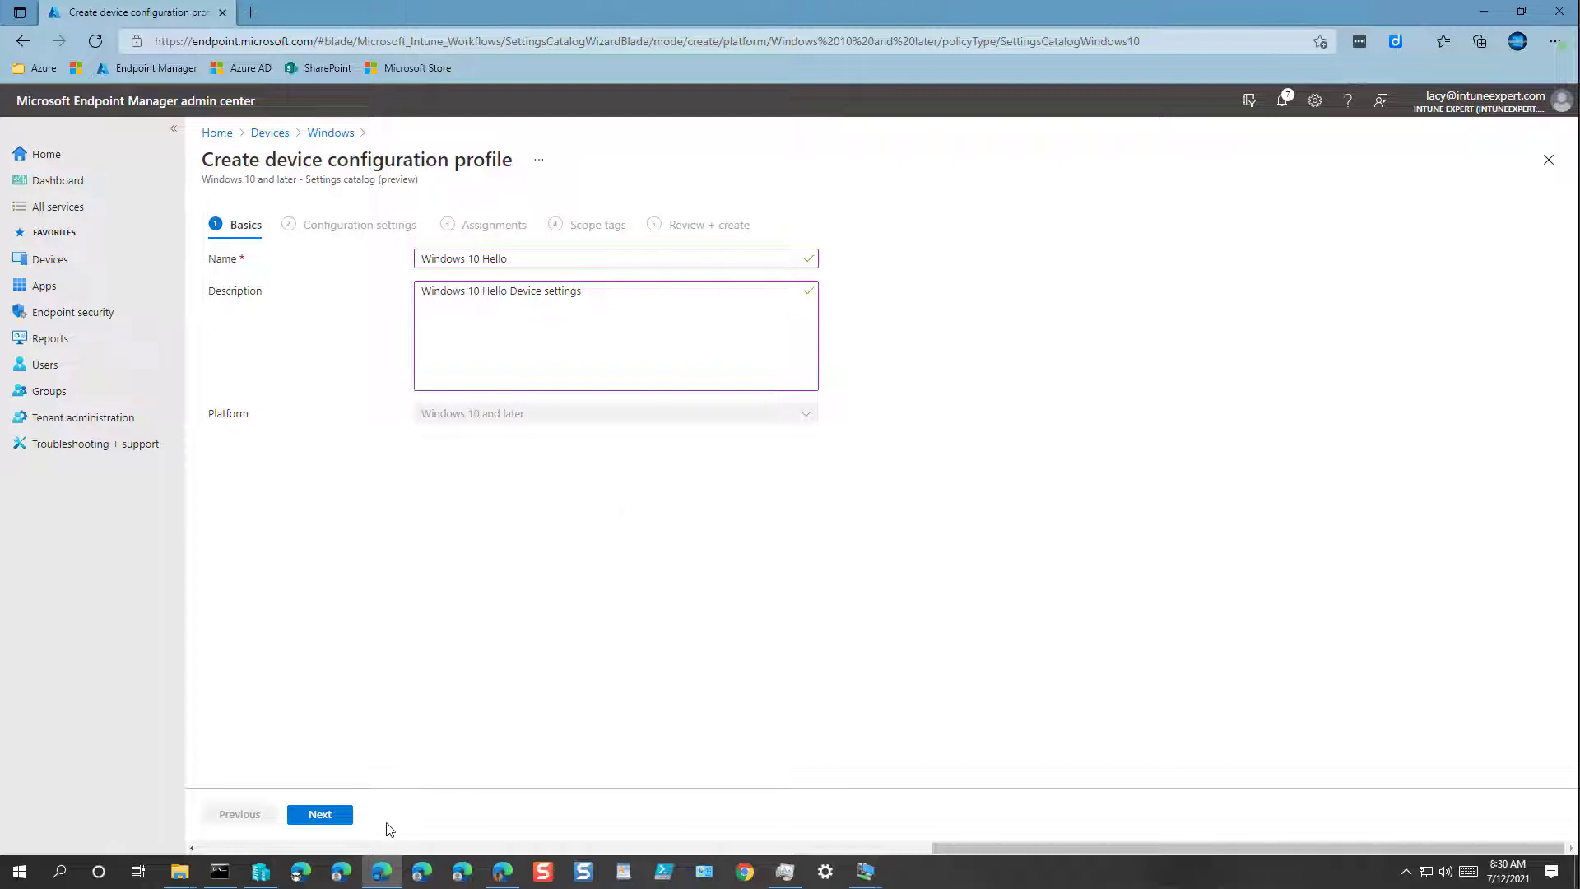
click(339, 815)
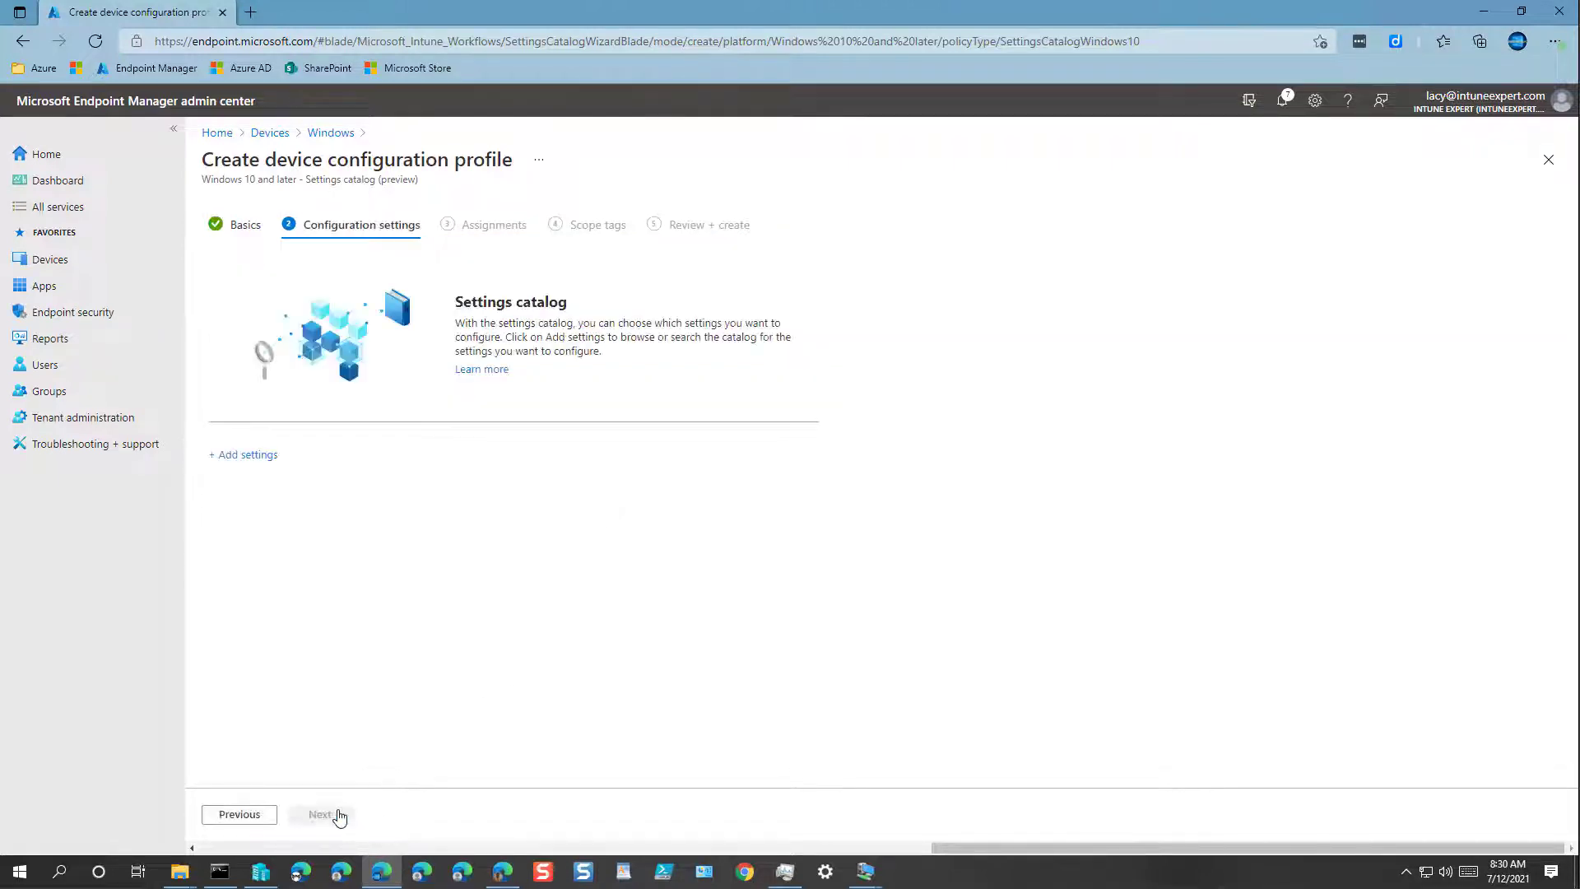
Search the settings catalog for 'Windows hello' and open the Windows Hello For Business category.
click(254, 457)
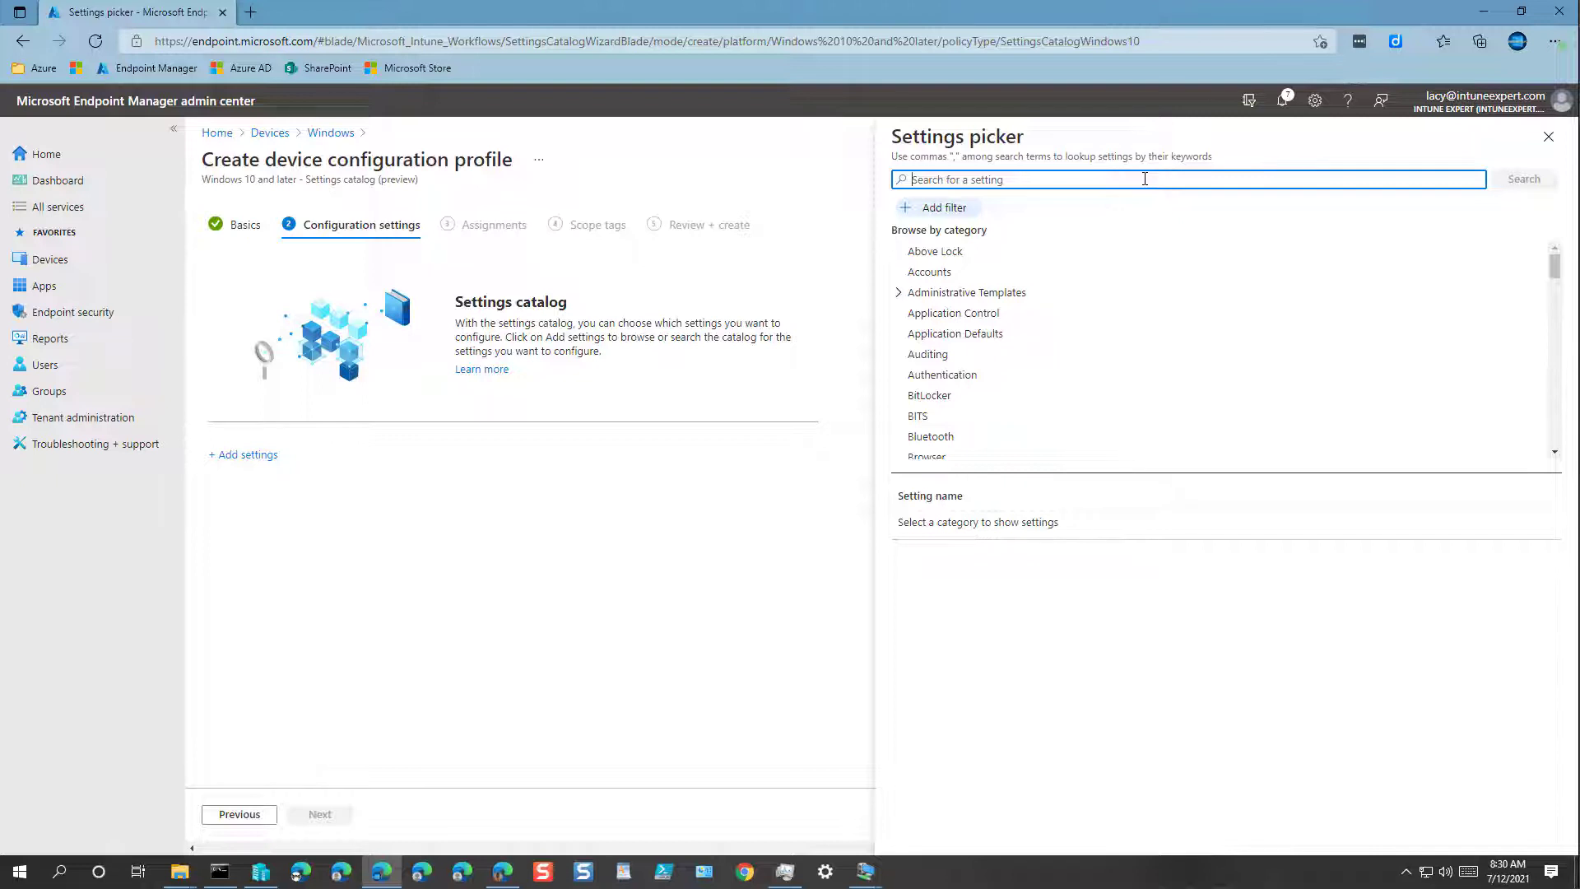
text(Windows)
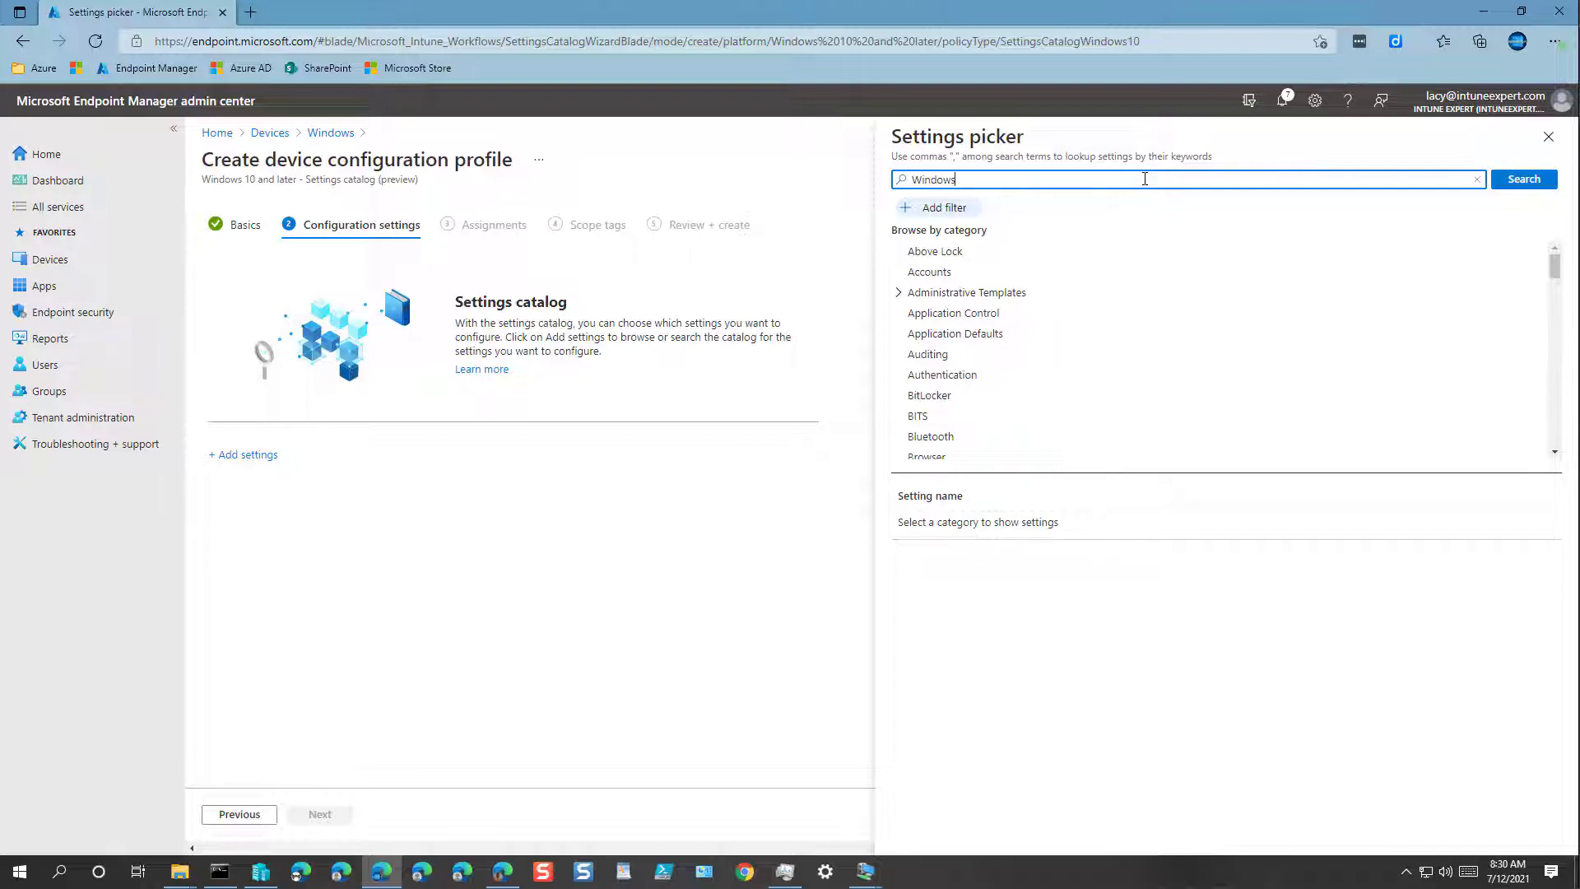
text( hello)
key(Return)
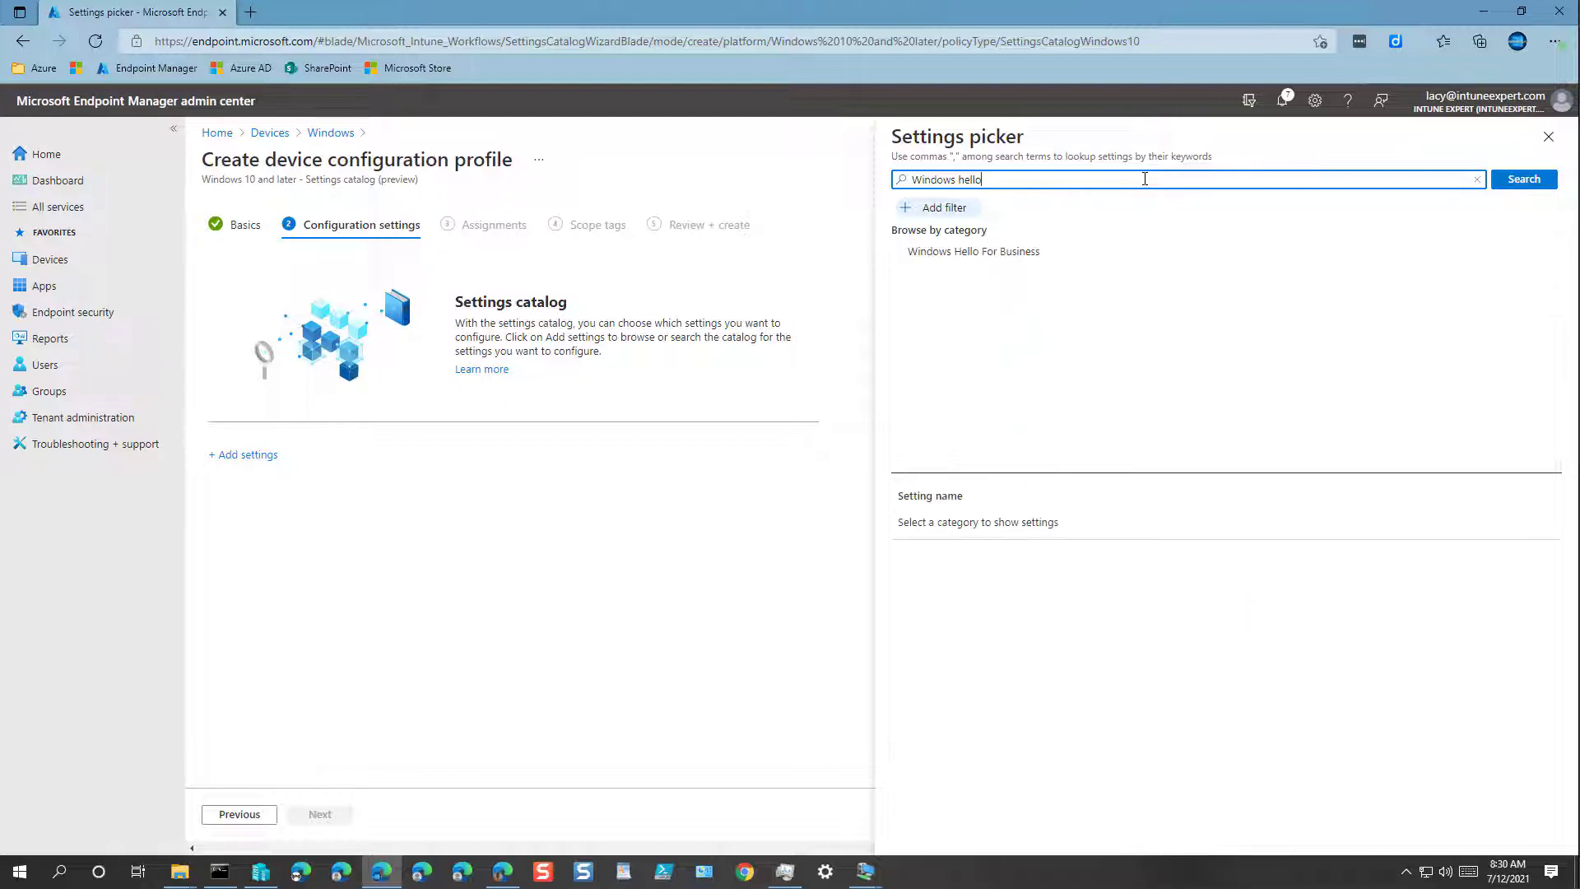
click(970, 257)
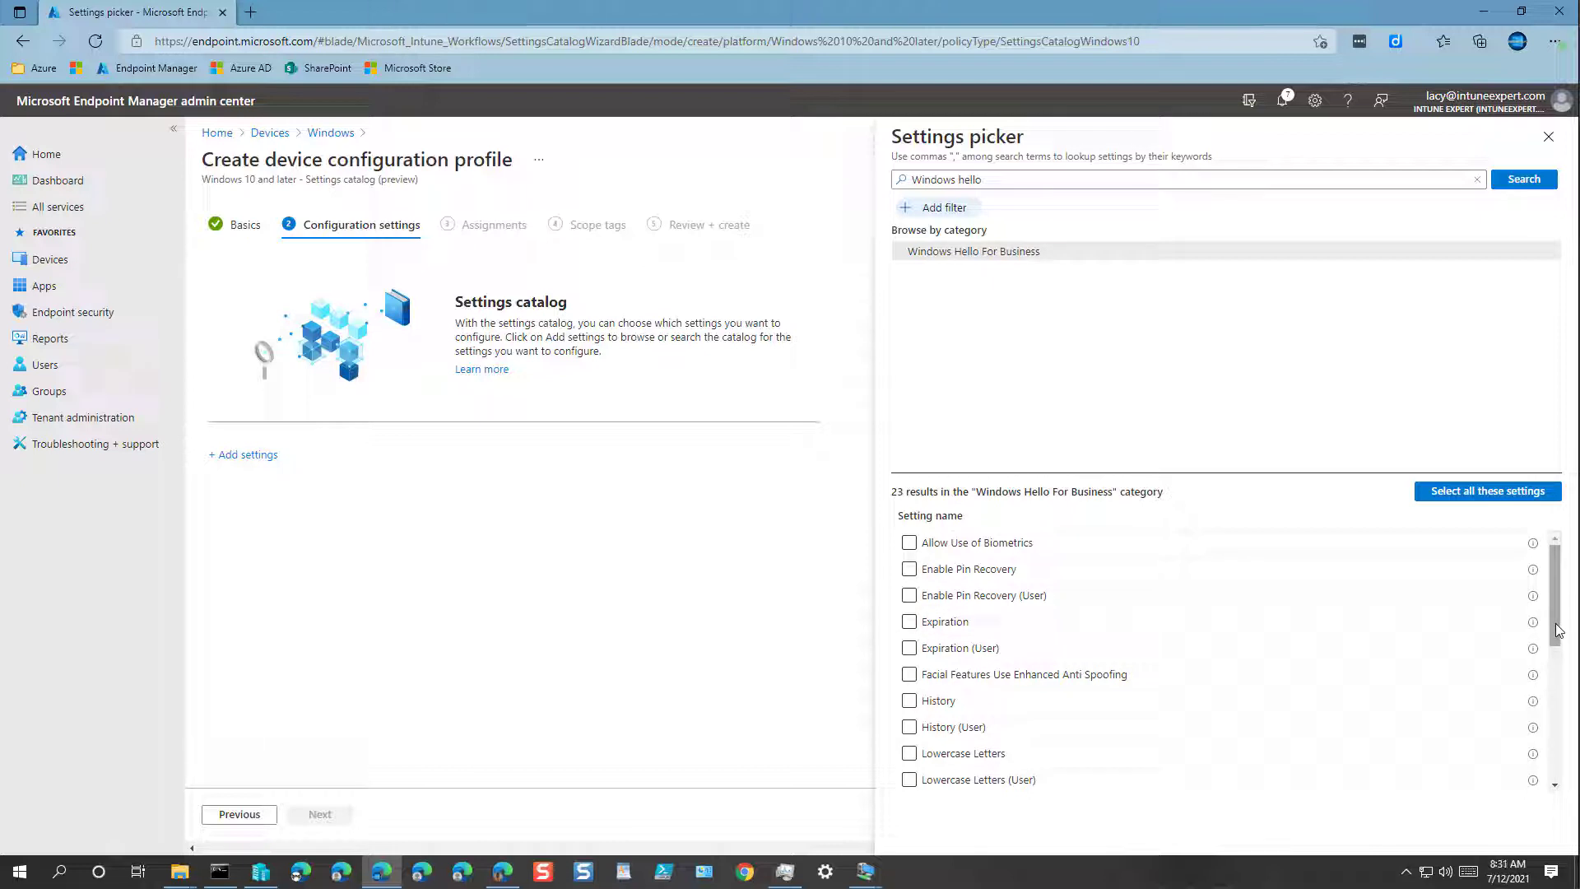
Add Allow Use of Biometrics, Enhanced Anti Spoofing, Enable Pin Recovery, and Maximum/Minimum PIN Length.
drag(1555, 642, 1538, 613)
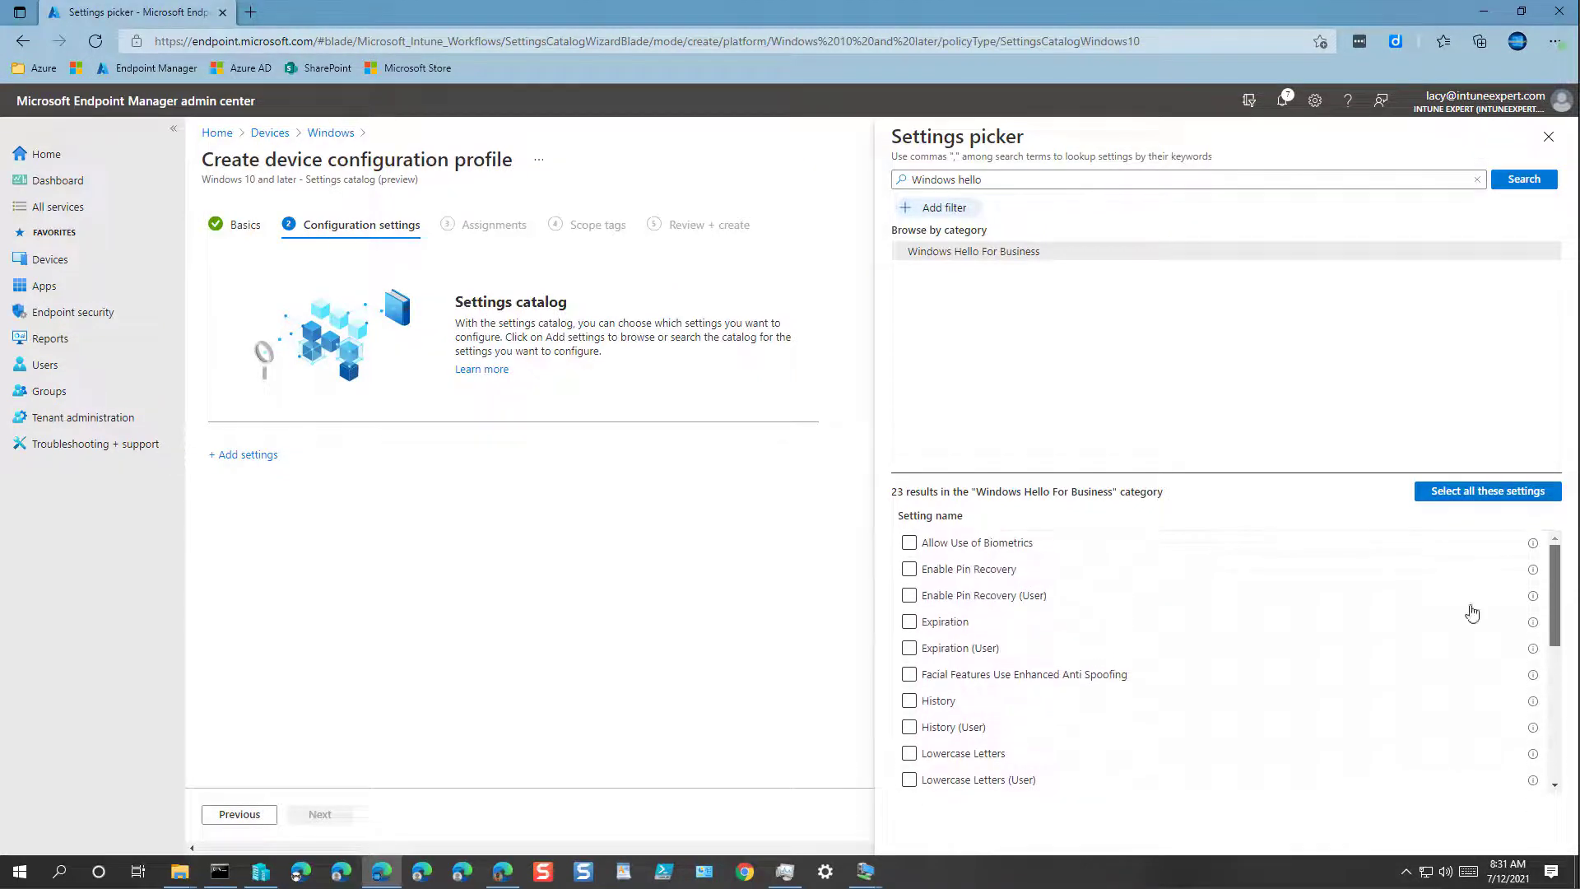
click(909, 542)
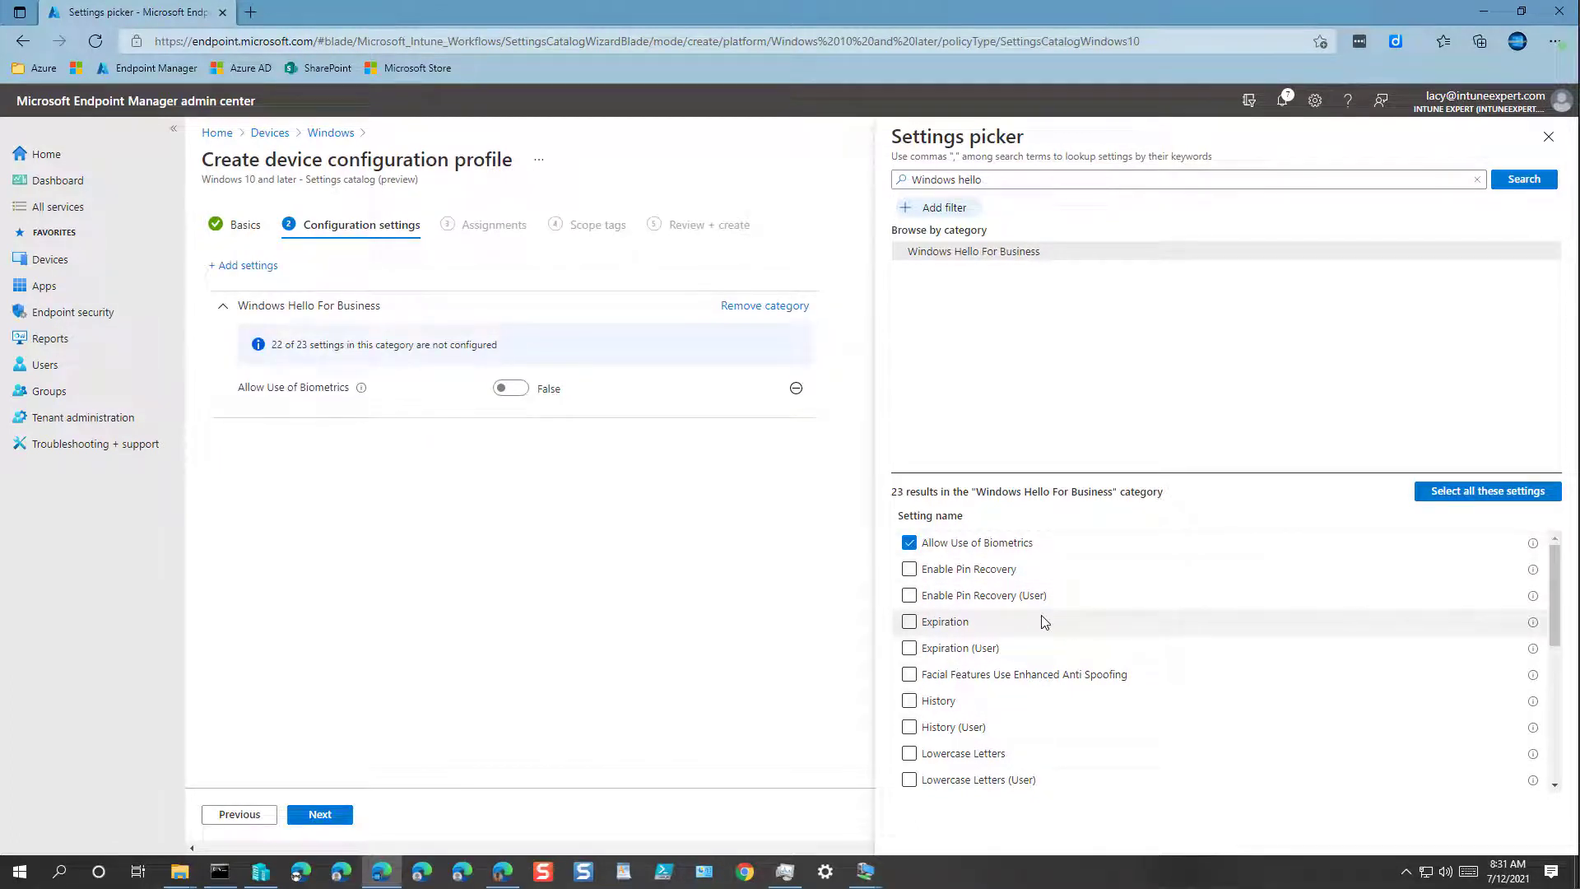
click(909, 675)
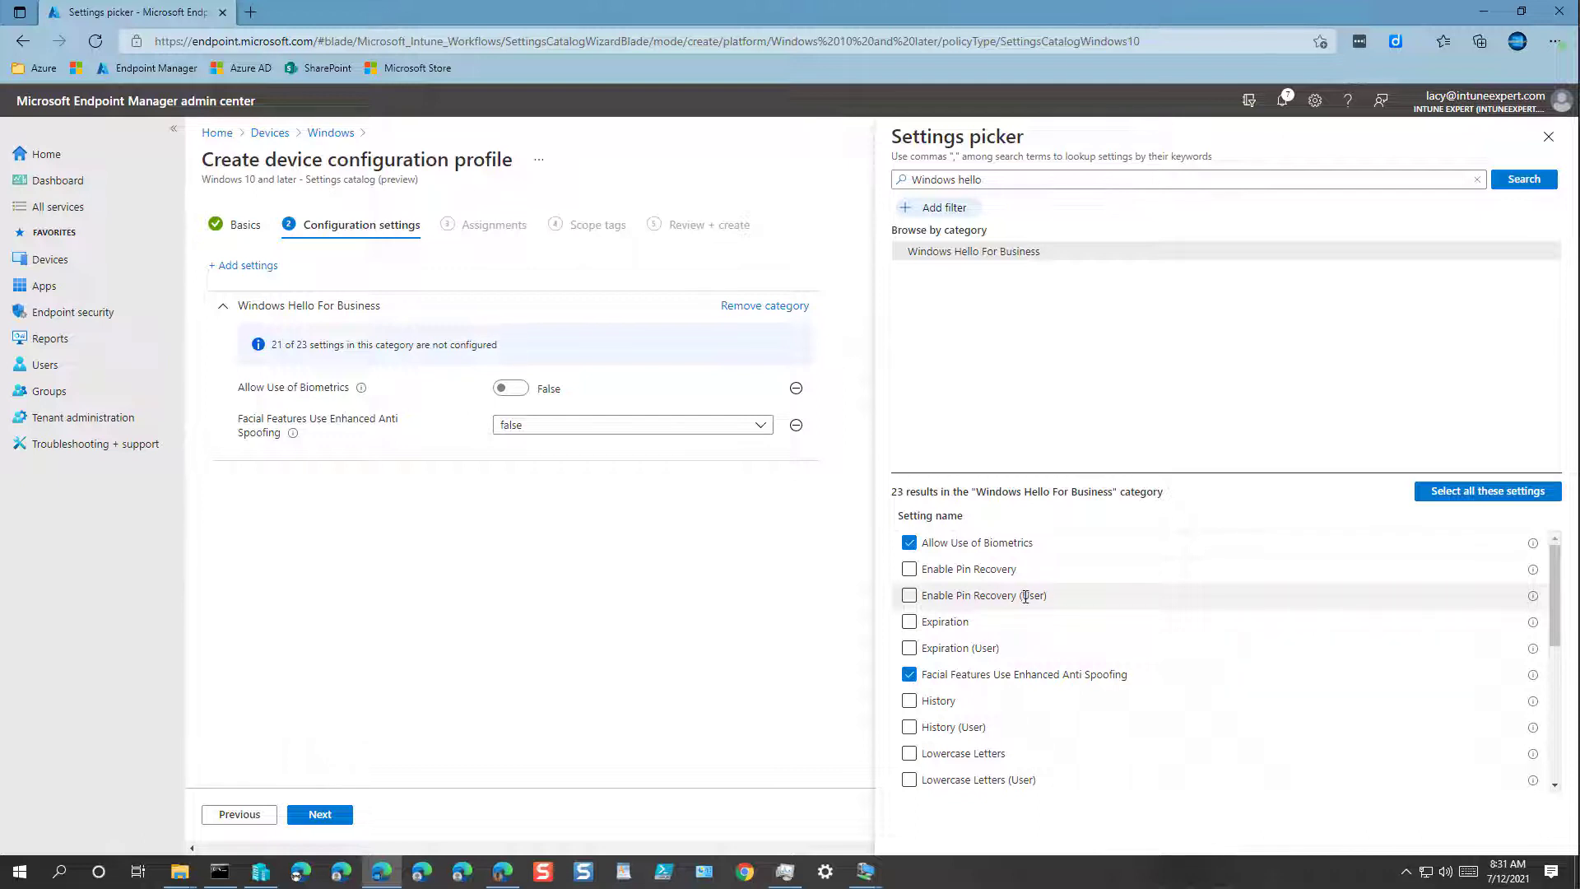
click(909, 570)
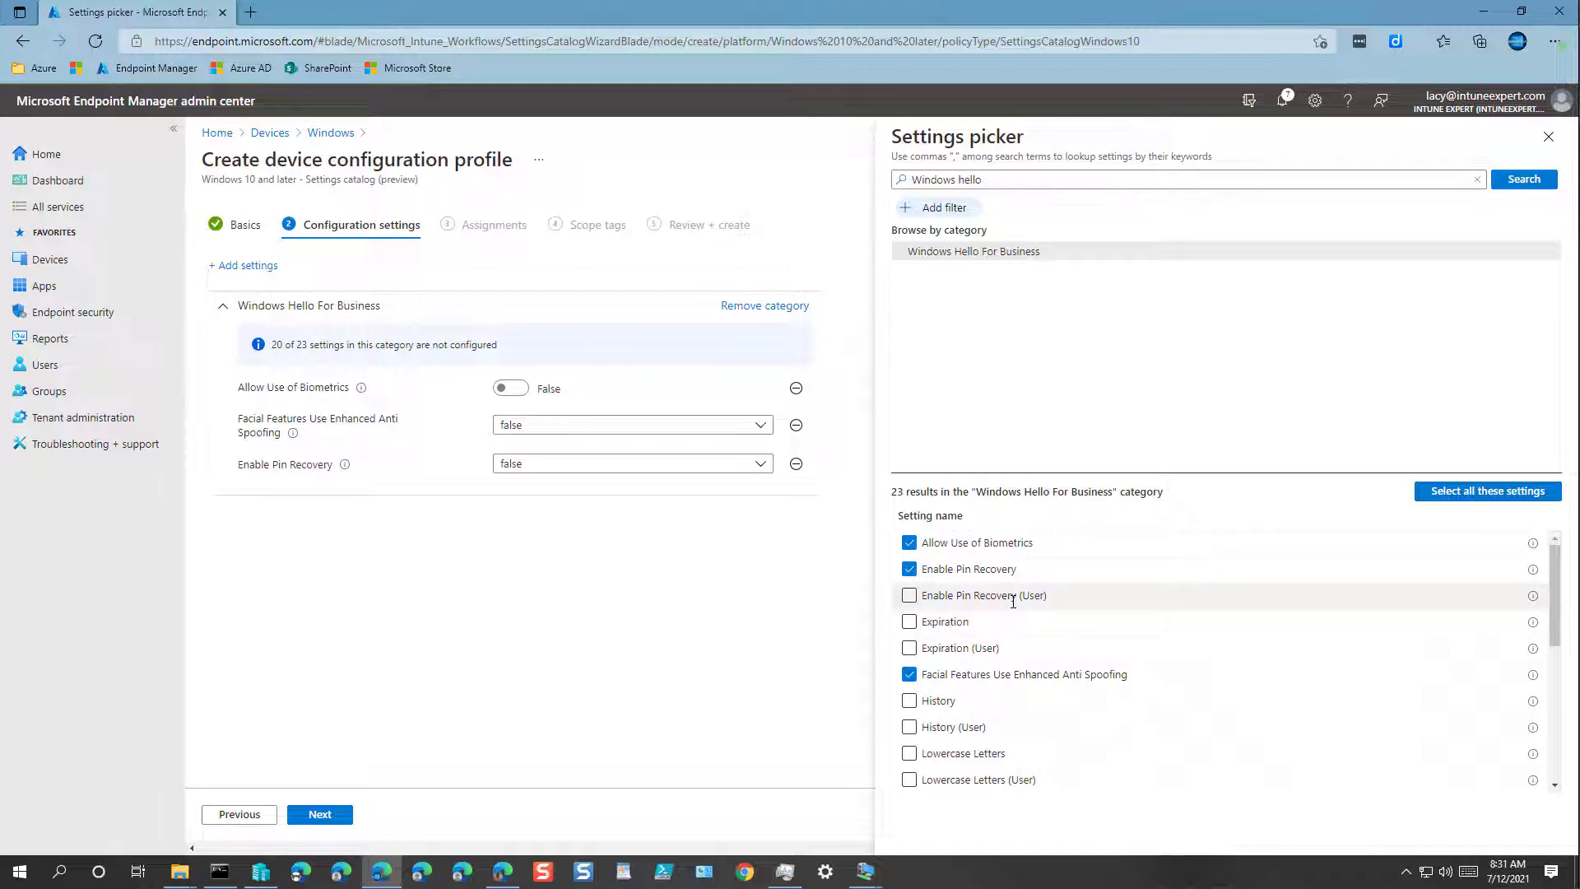
scroll(1012, 635, down, 1)
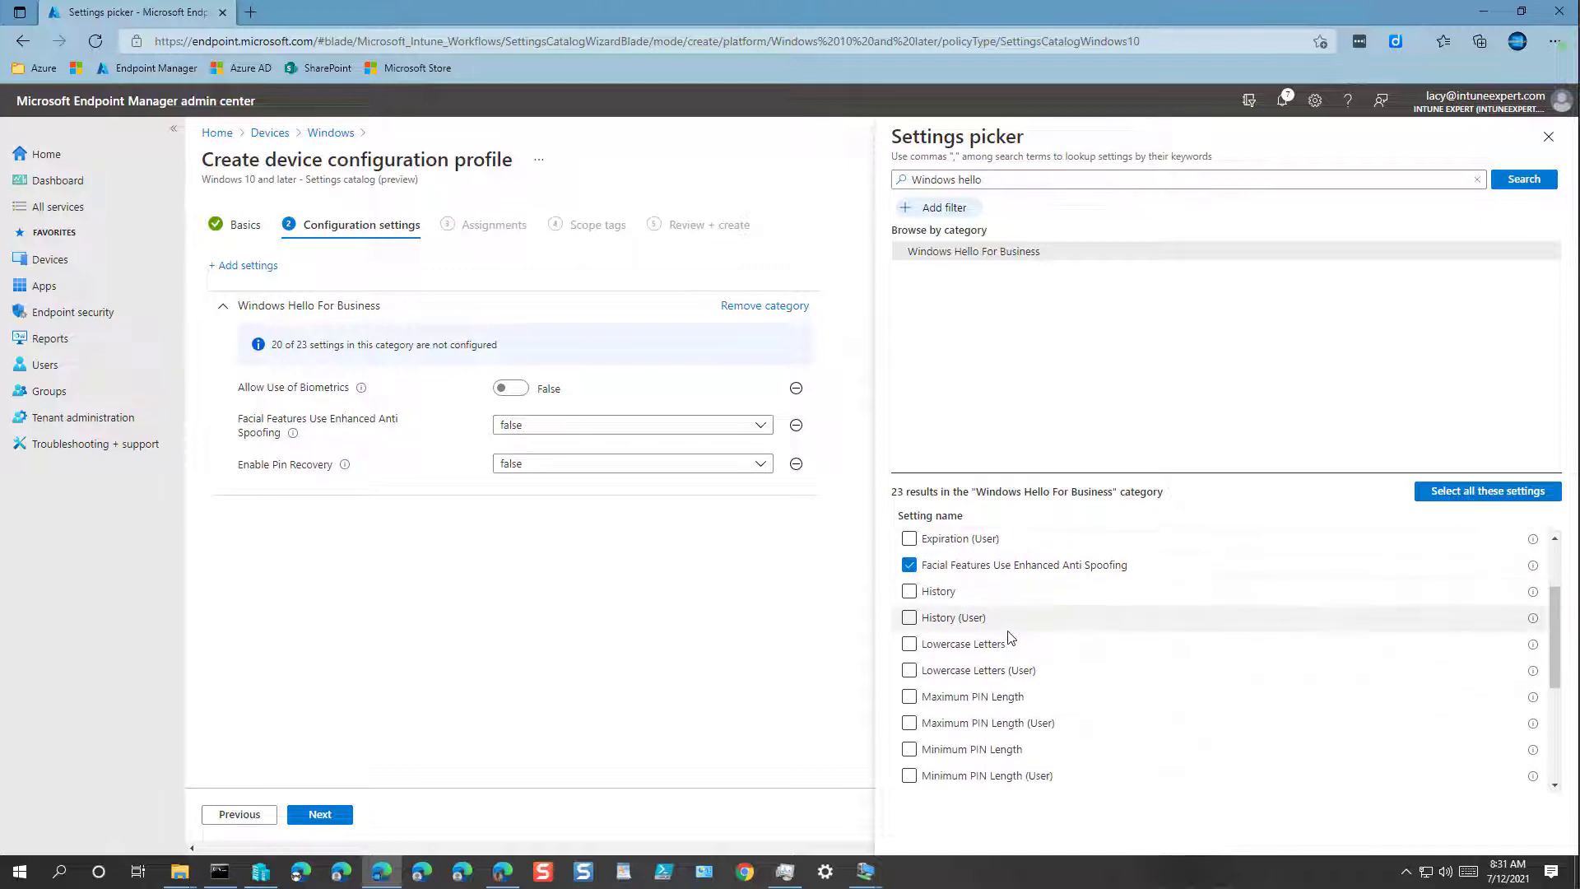
scroll(1010, 637, down, 1)
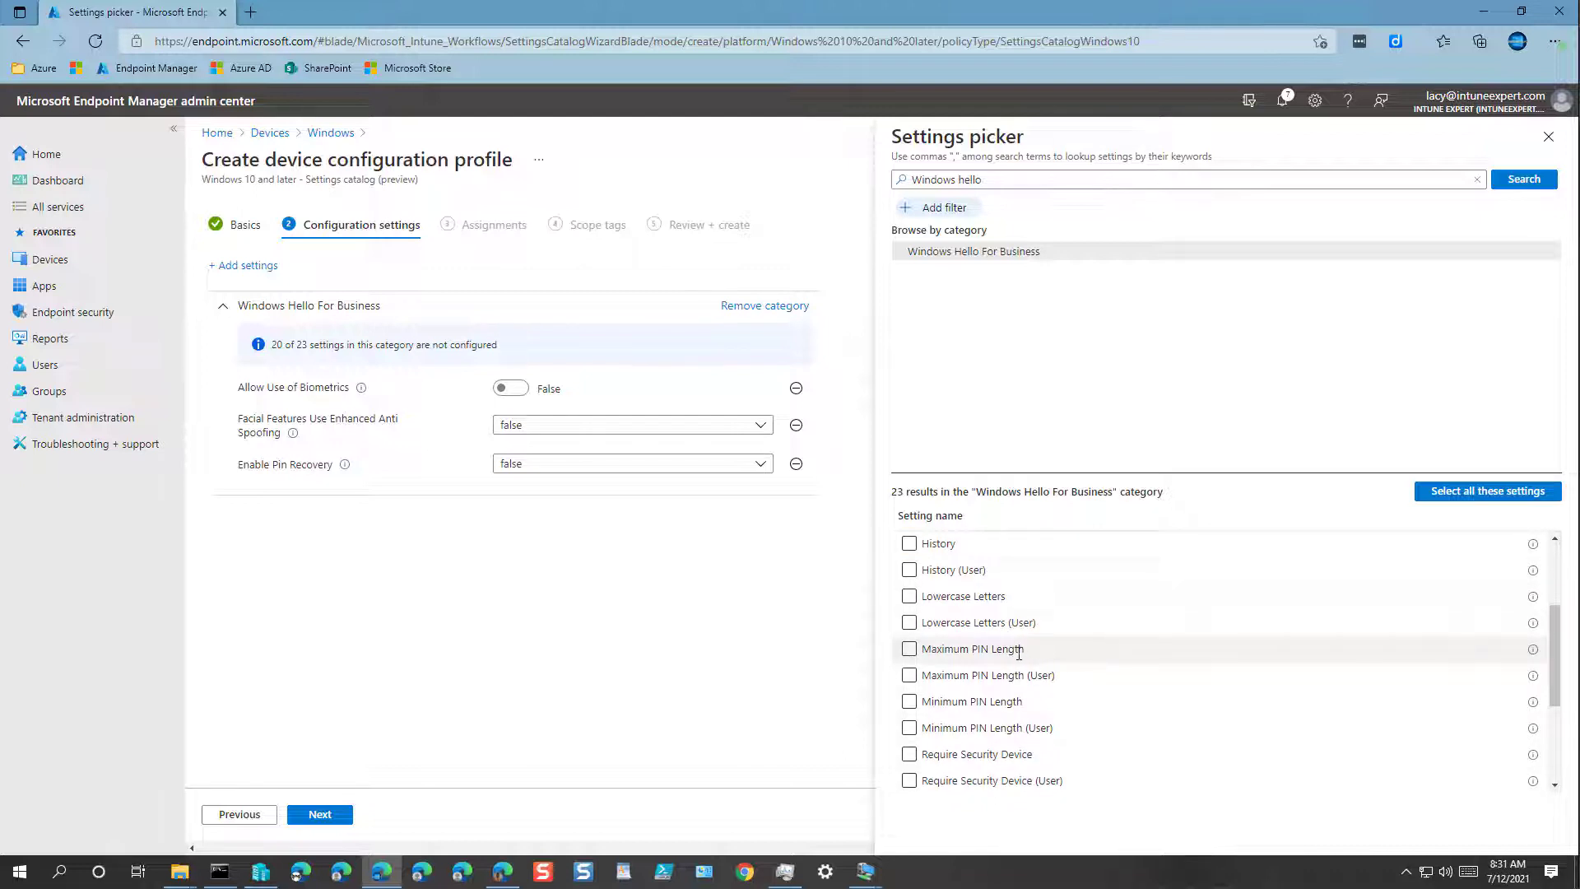
click(910, 649)
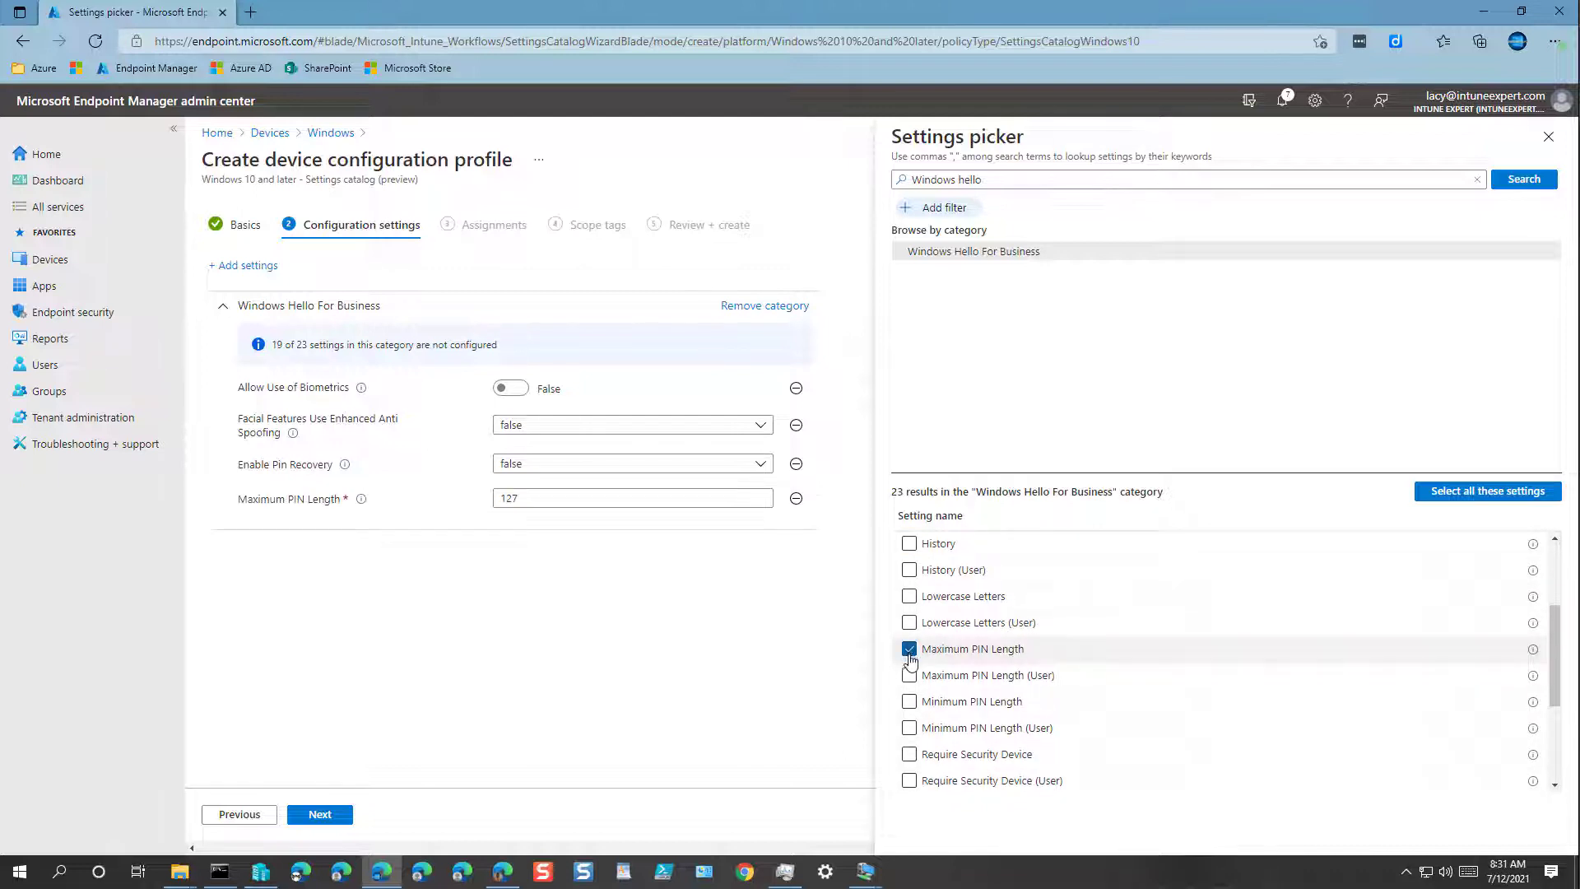
click(909, 702)
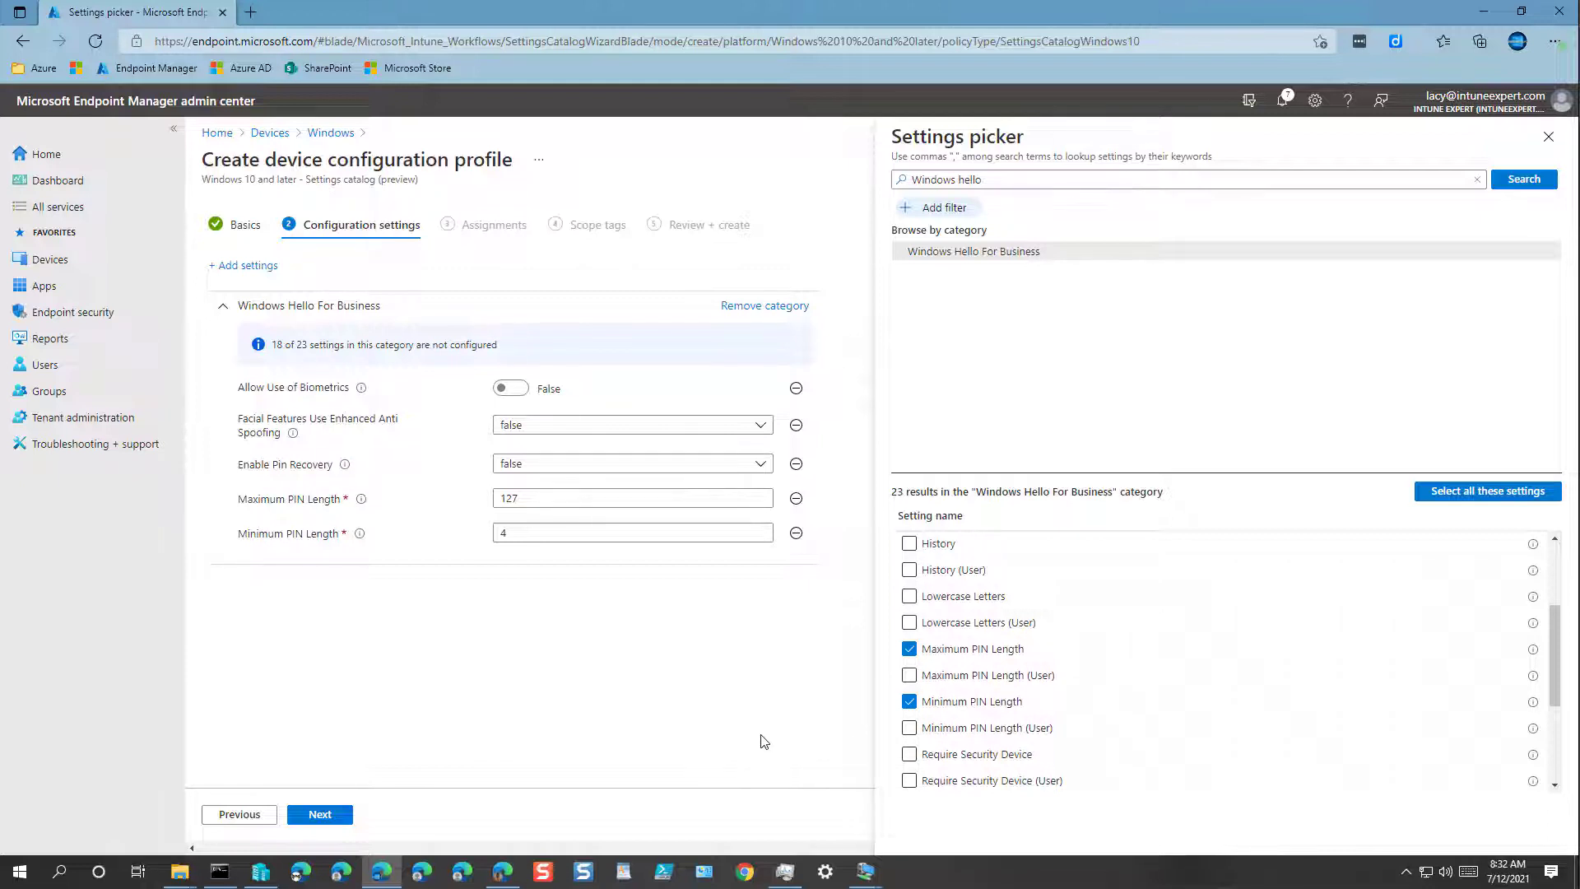
scroll(1000, 689, up, 3)
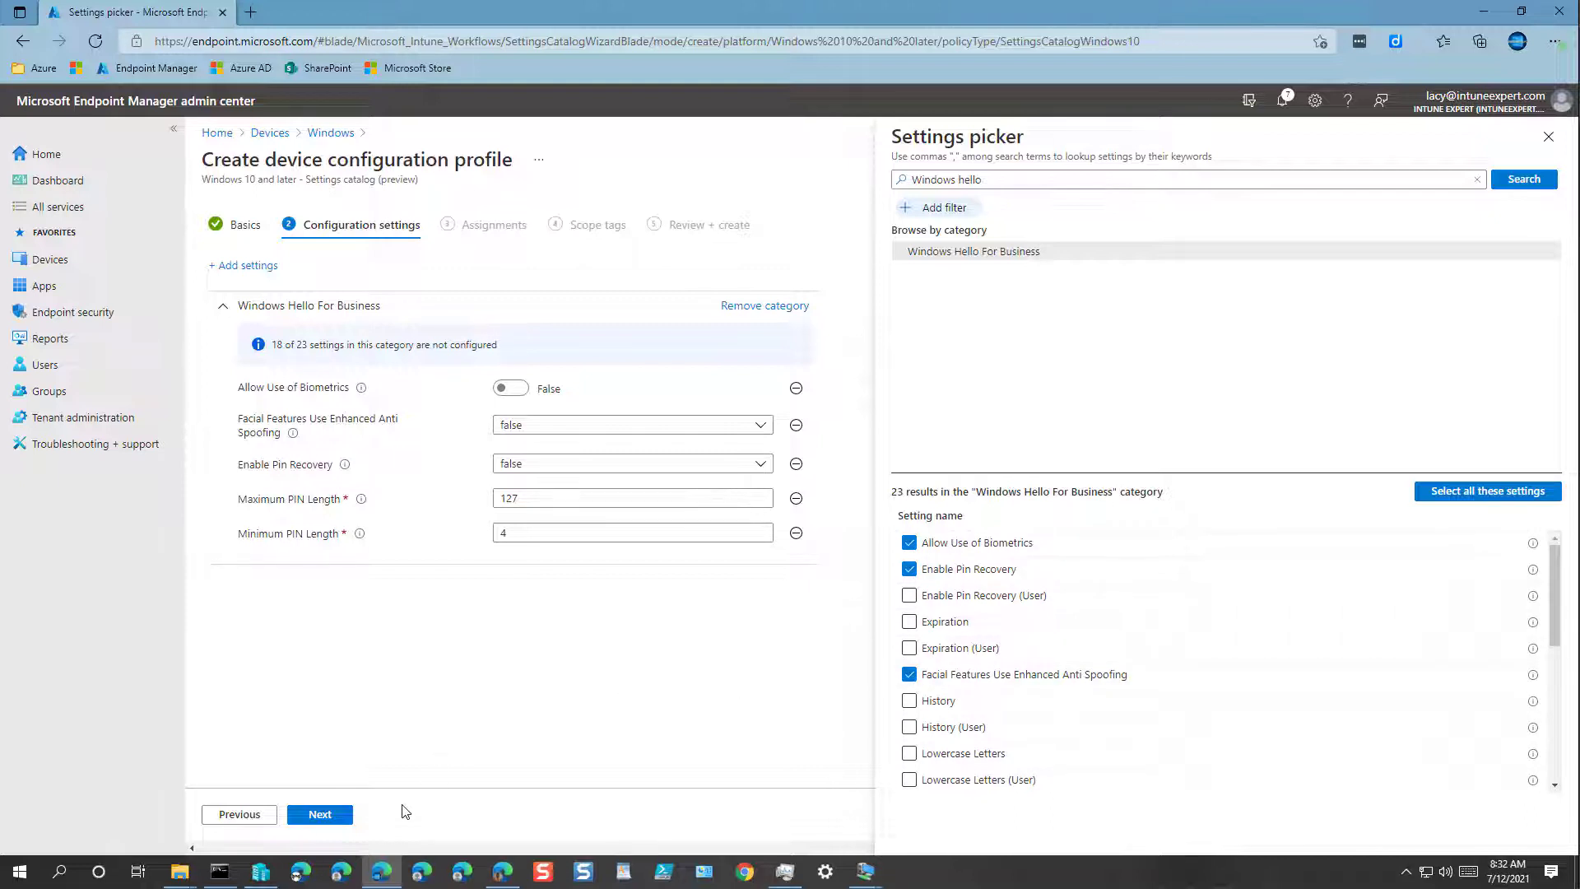
Assign the profile to the INT-DevicesWindows-Corporate group.
click(319, 814)
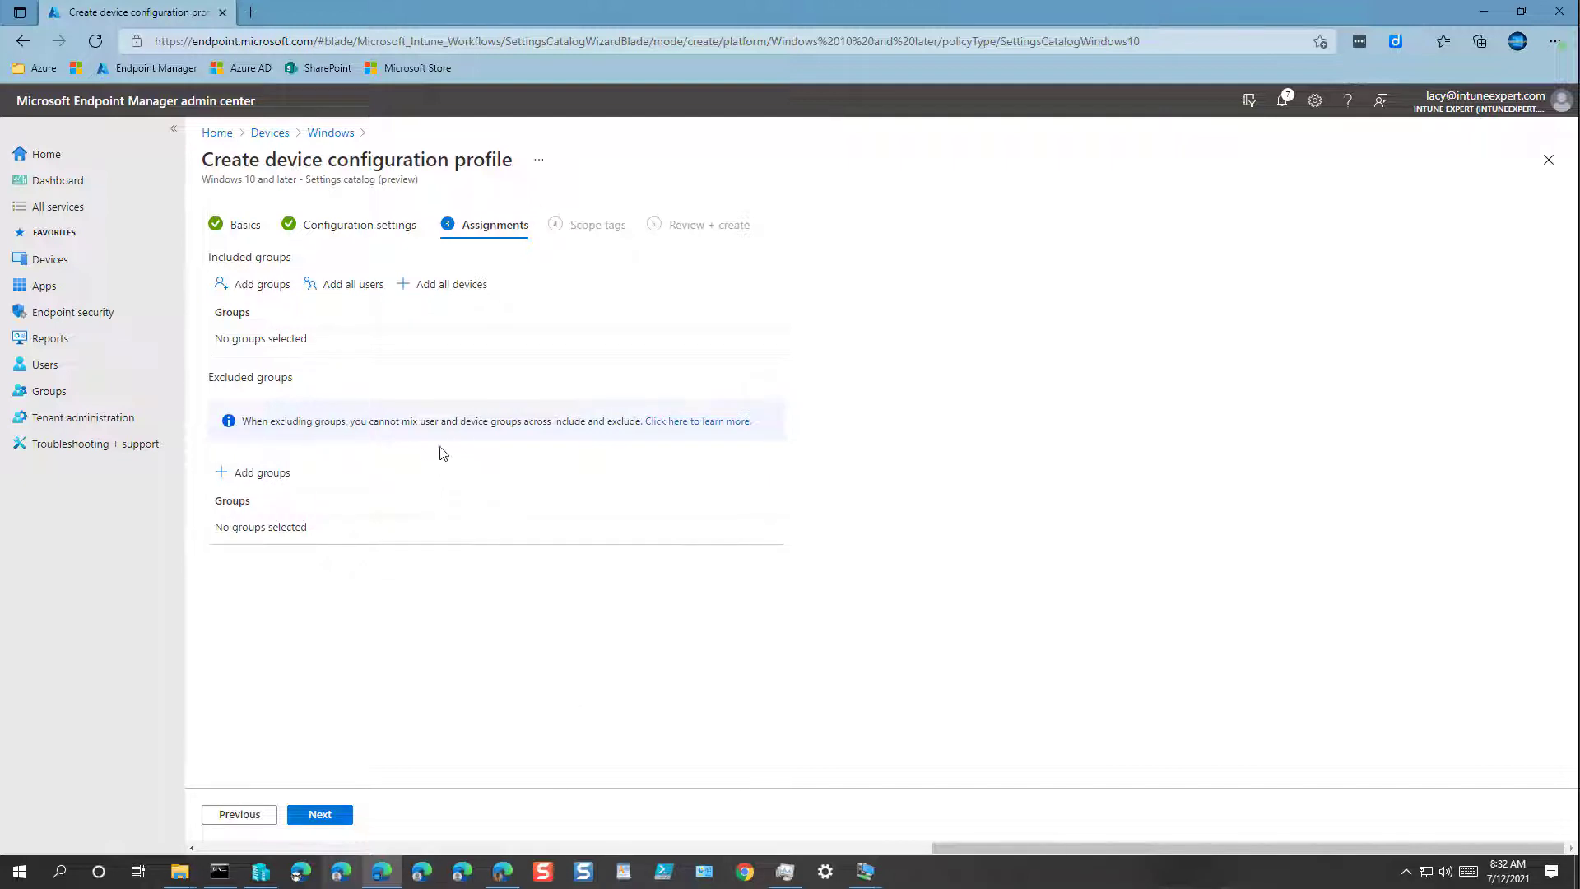
click(265, 285)
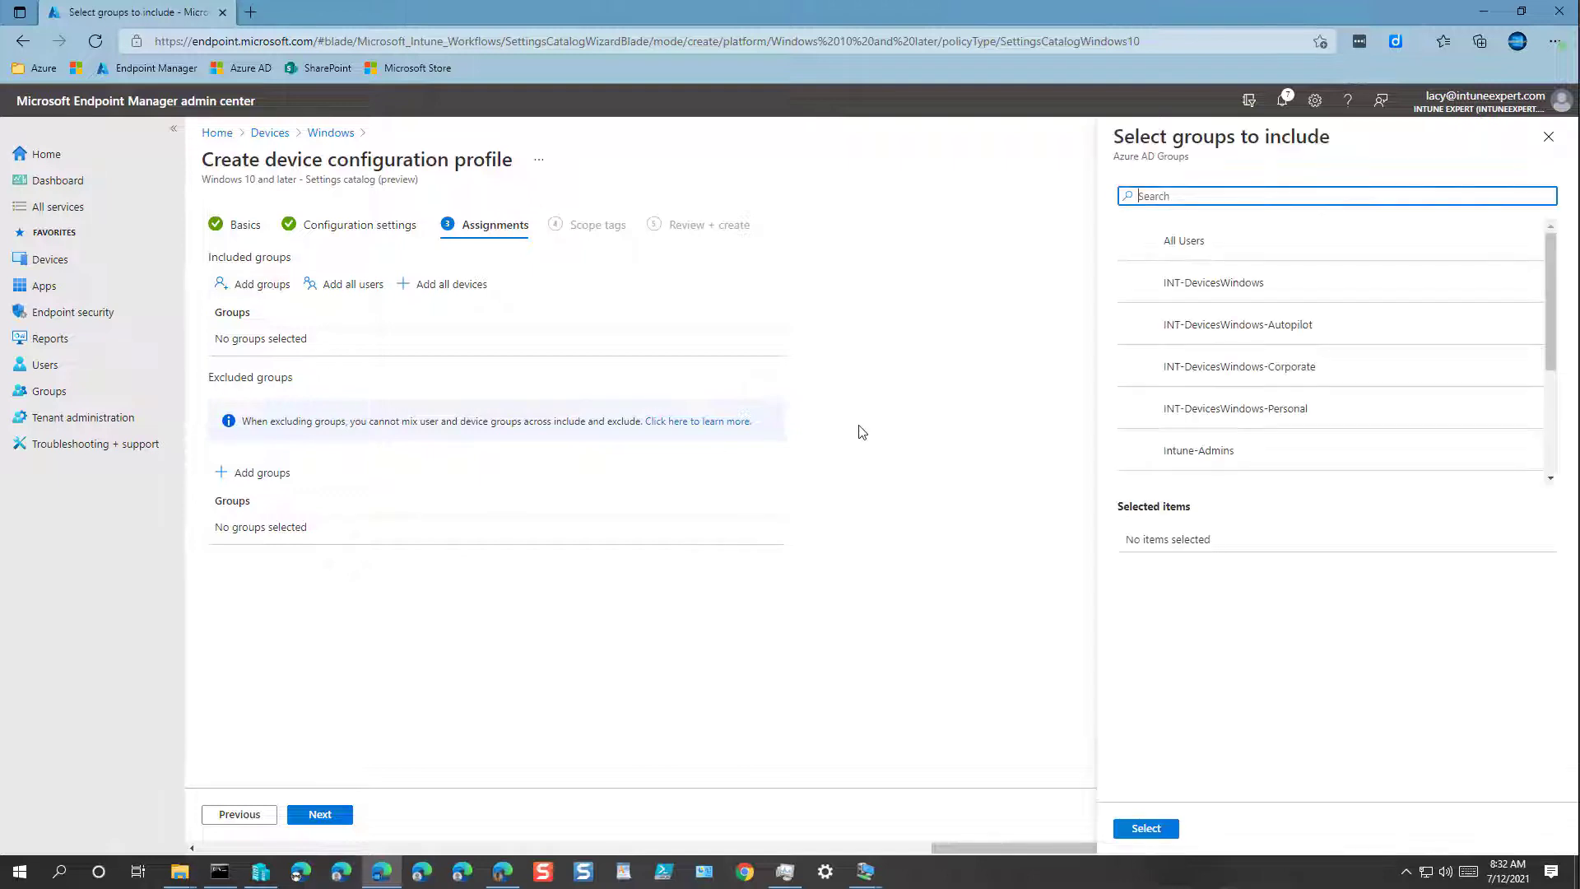
click(1275, 372)
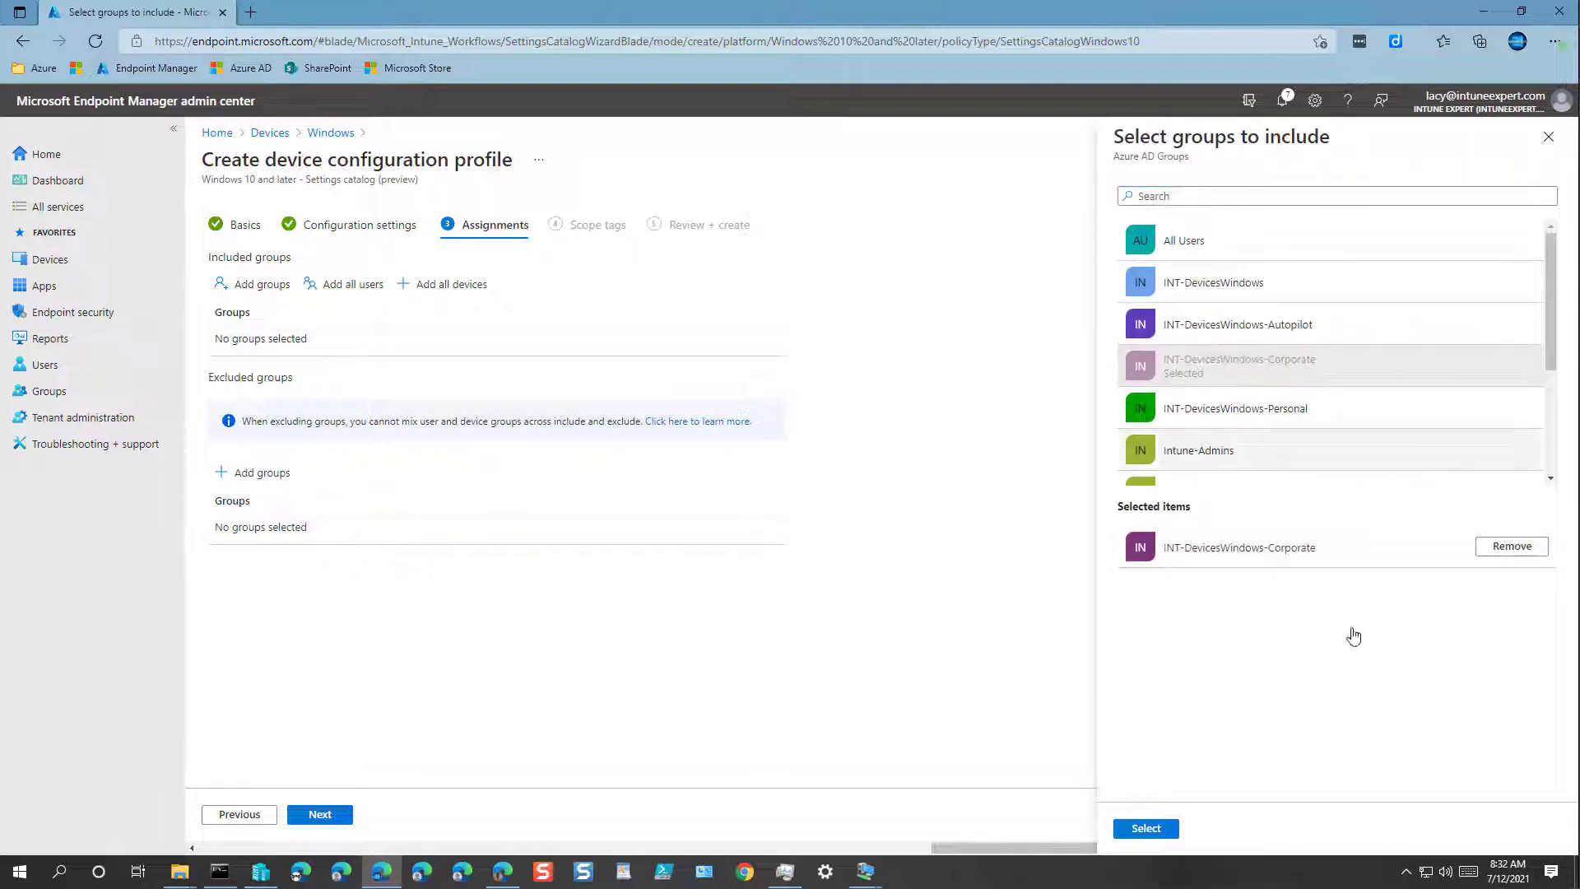
click(1148, 830)
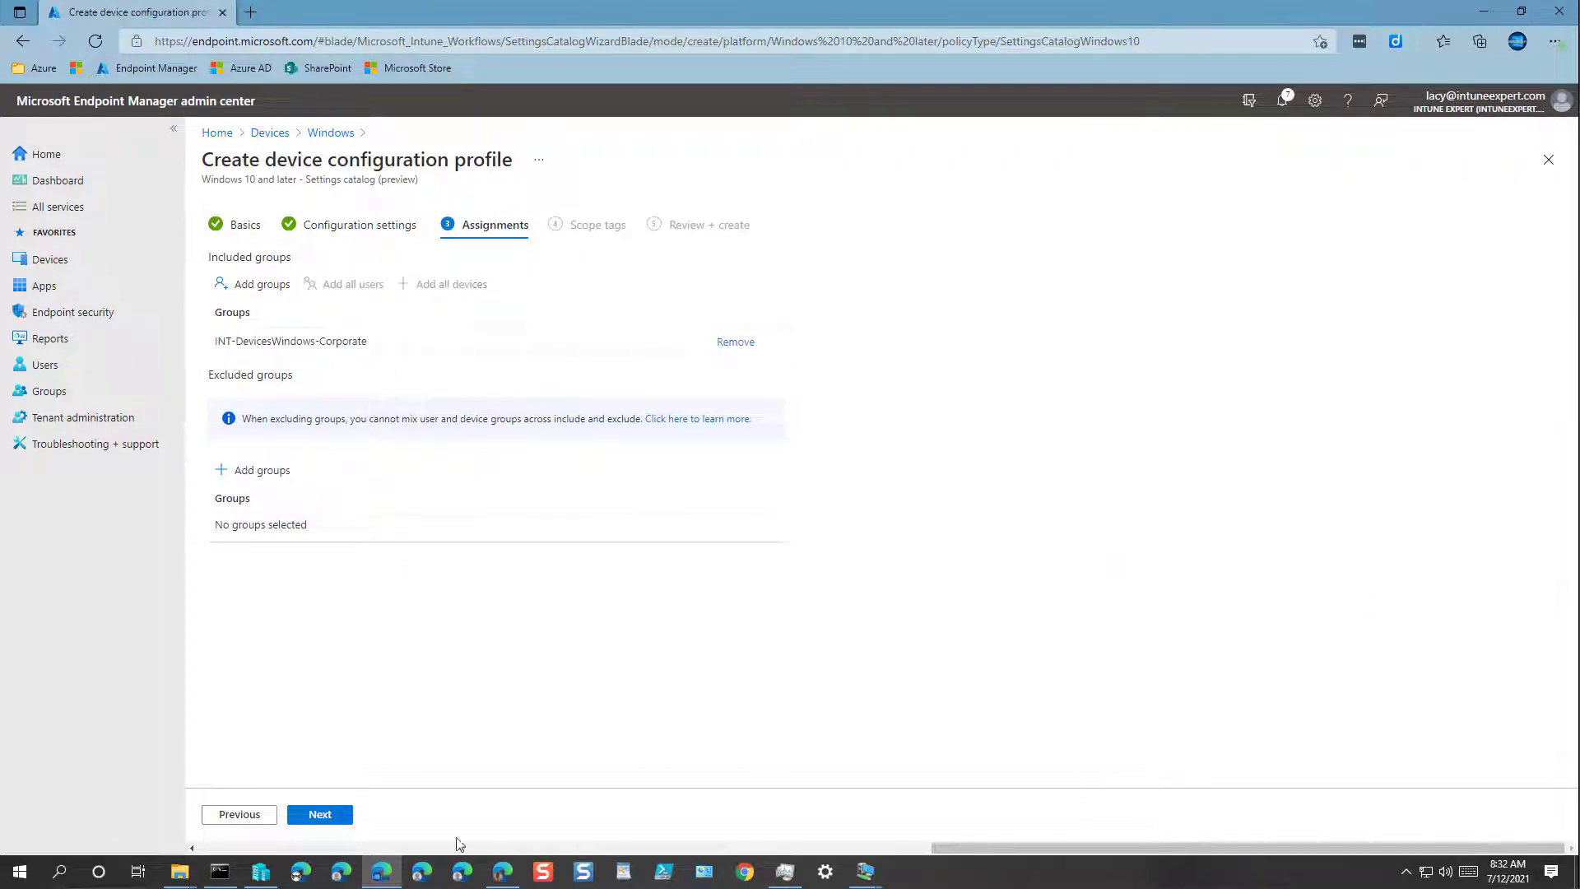
Apply the Default scope tag and proceed to the Review + create summary.
click(320, 816)
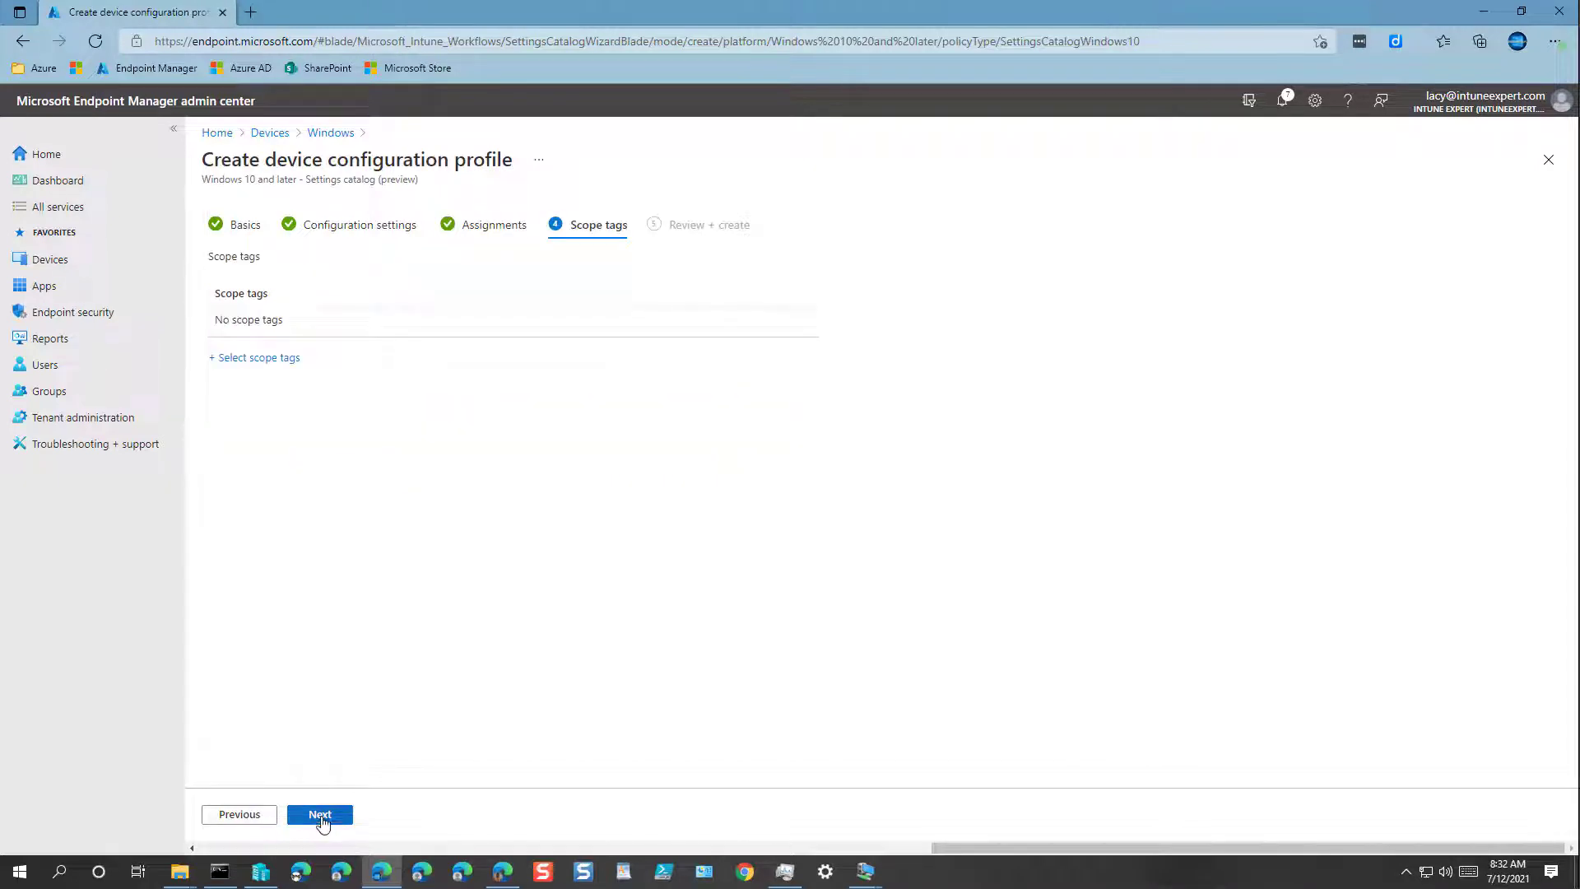
click(262, 357)
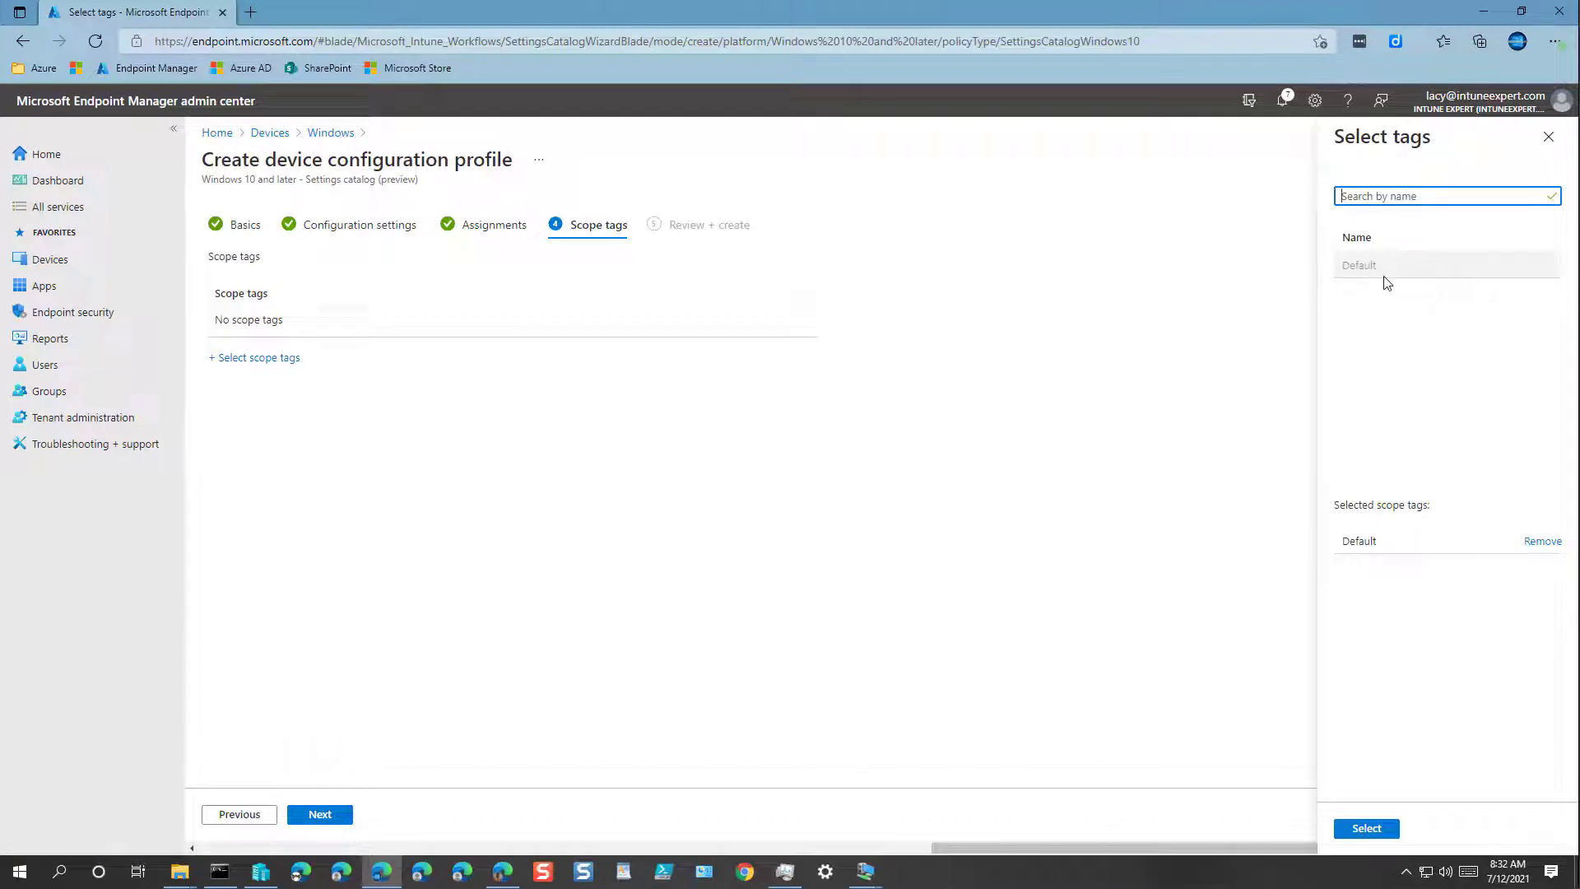
click(1374, 267)
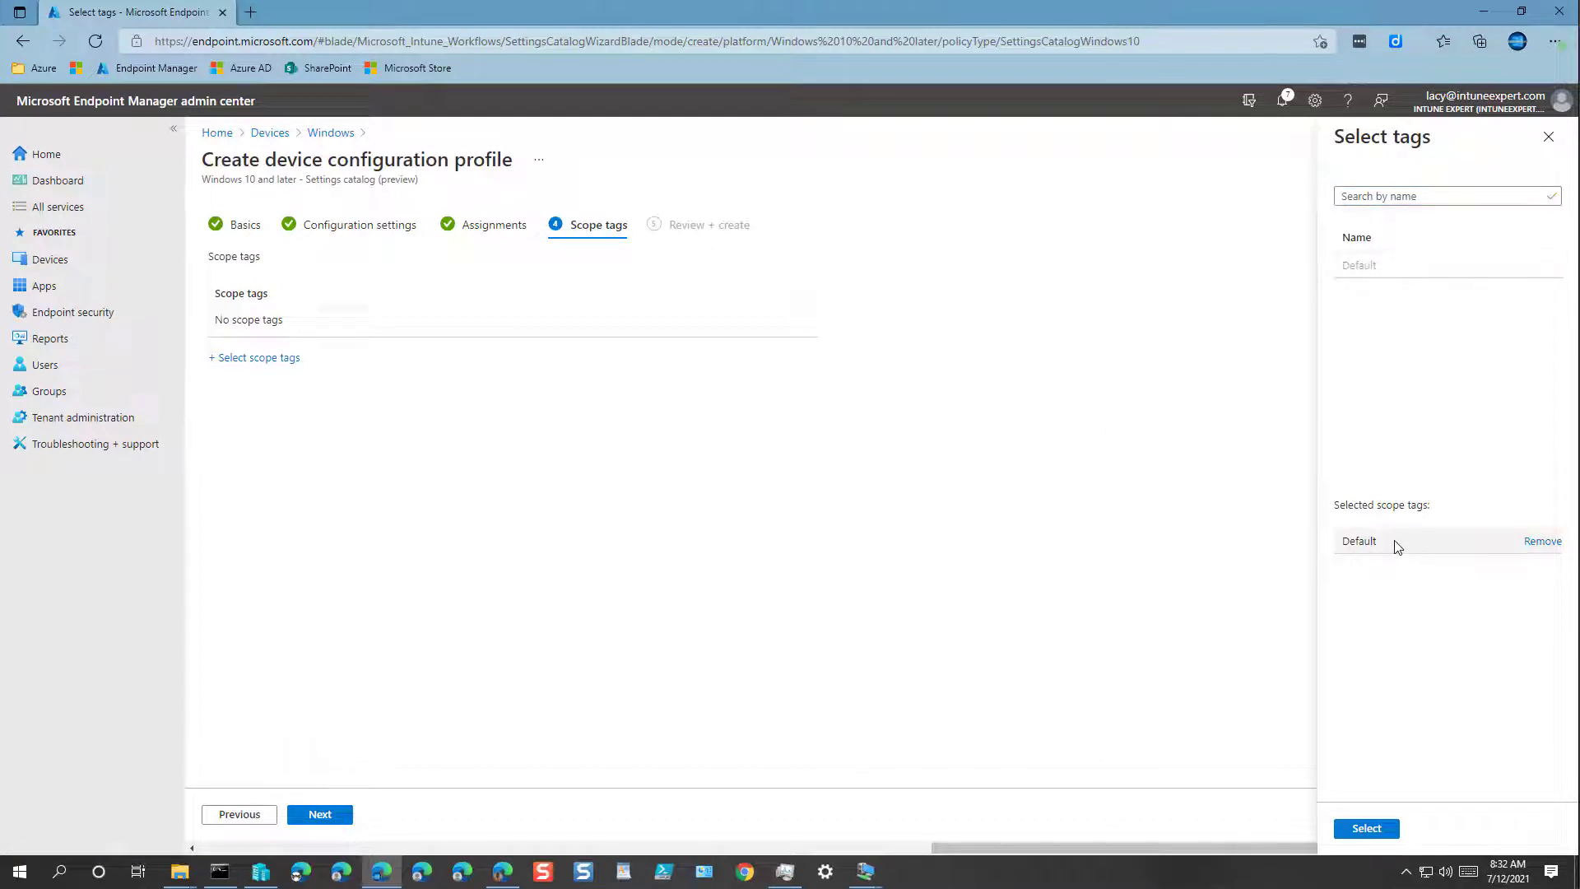
click(1368, 828)
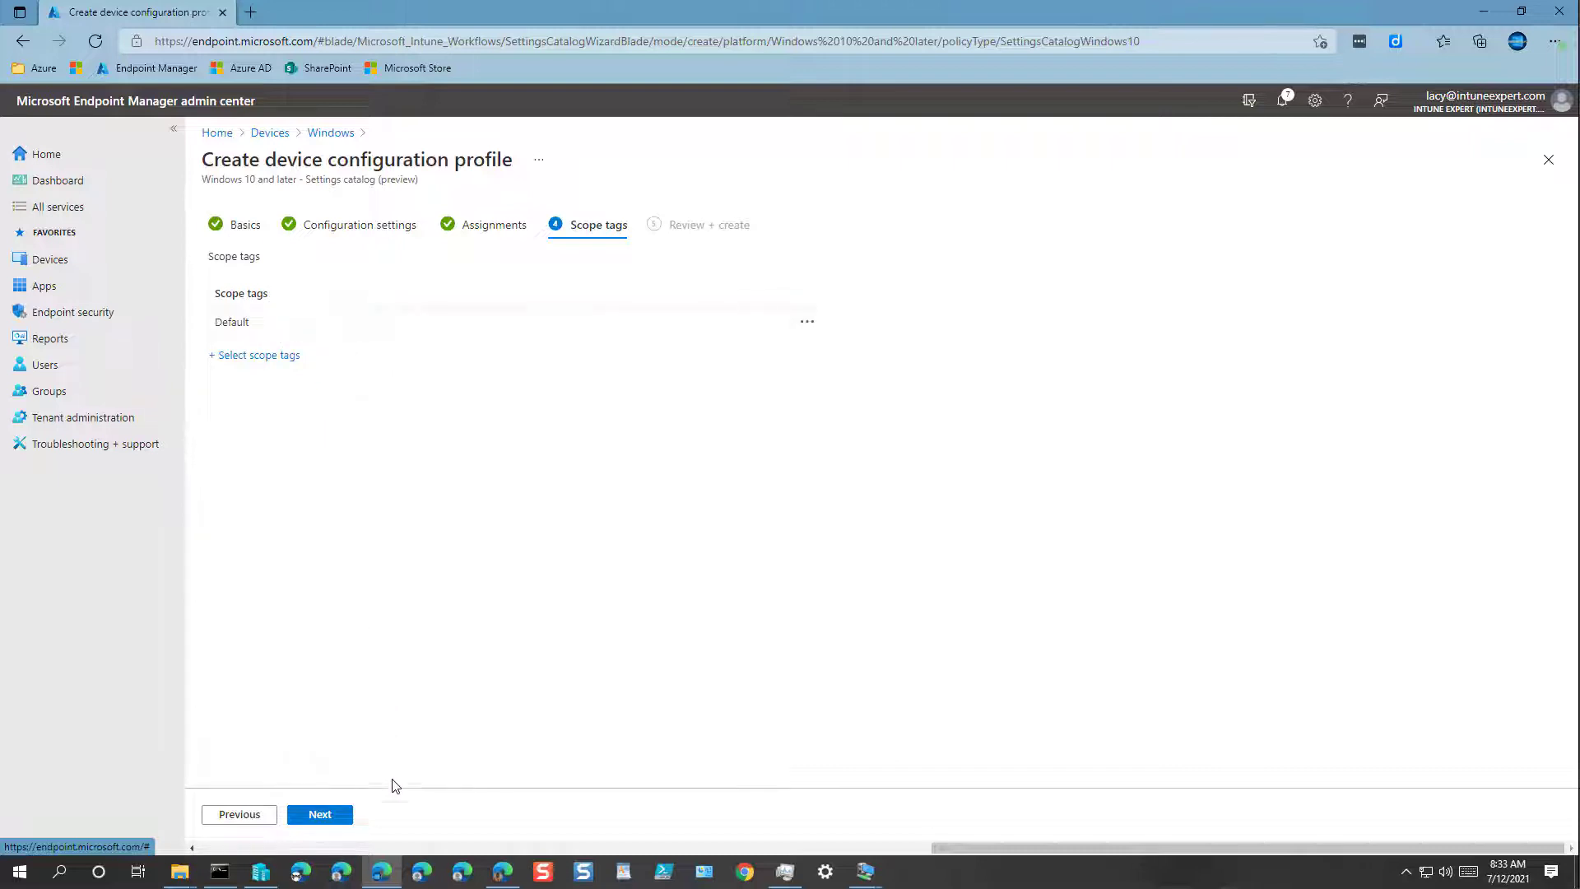
click(322, 816)
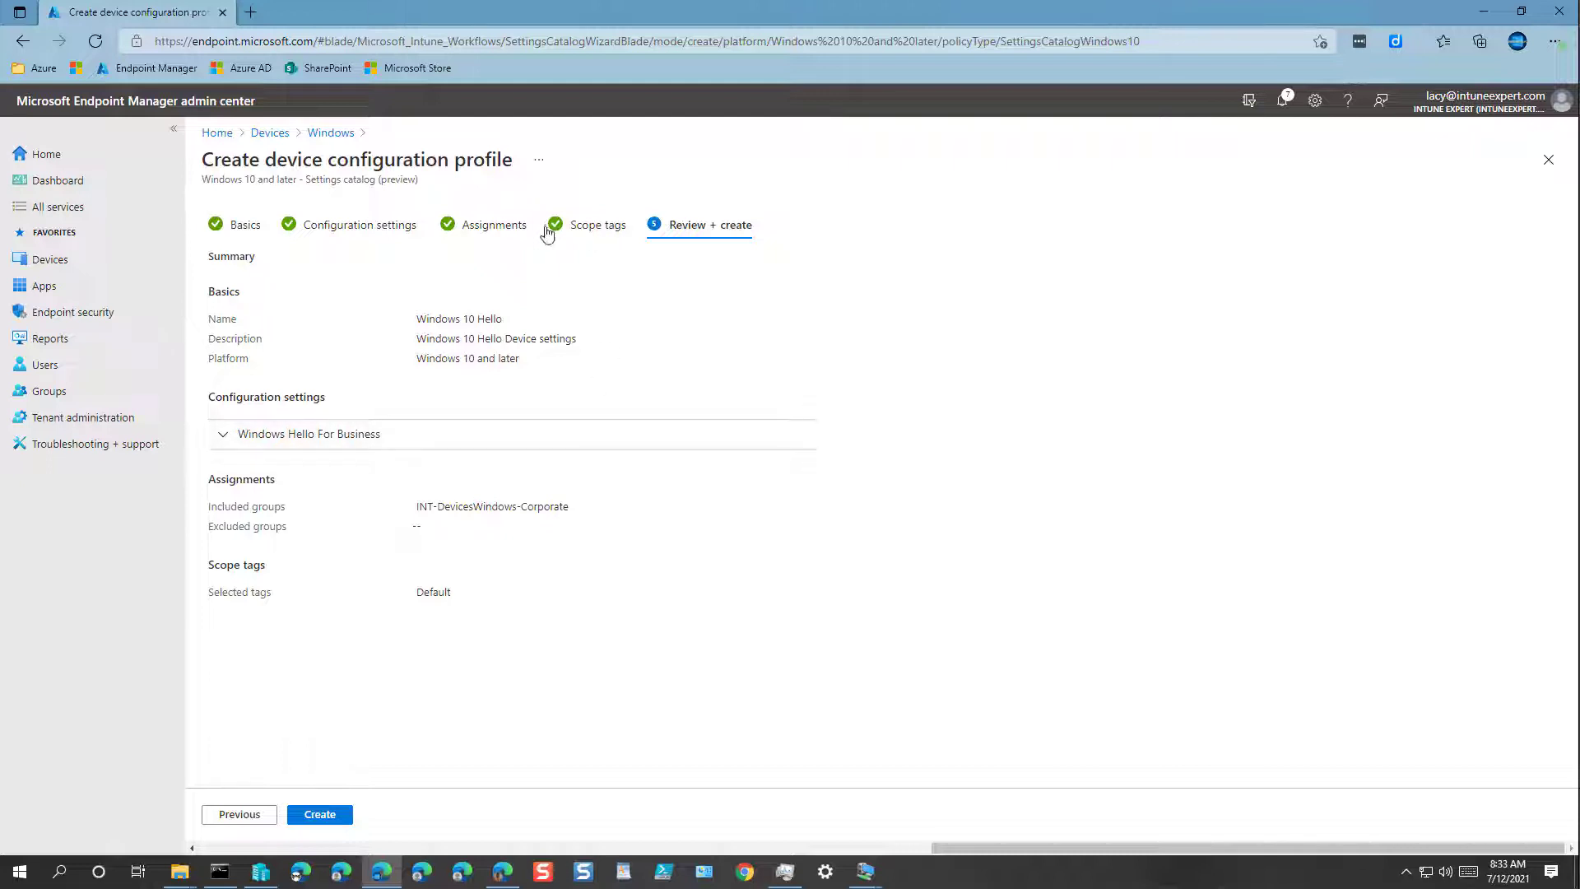
Return to Configuration settings and open the Settings picker to add more settings.
click(400, 228)
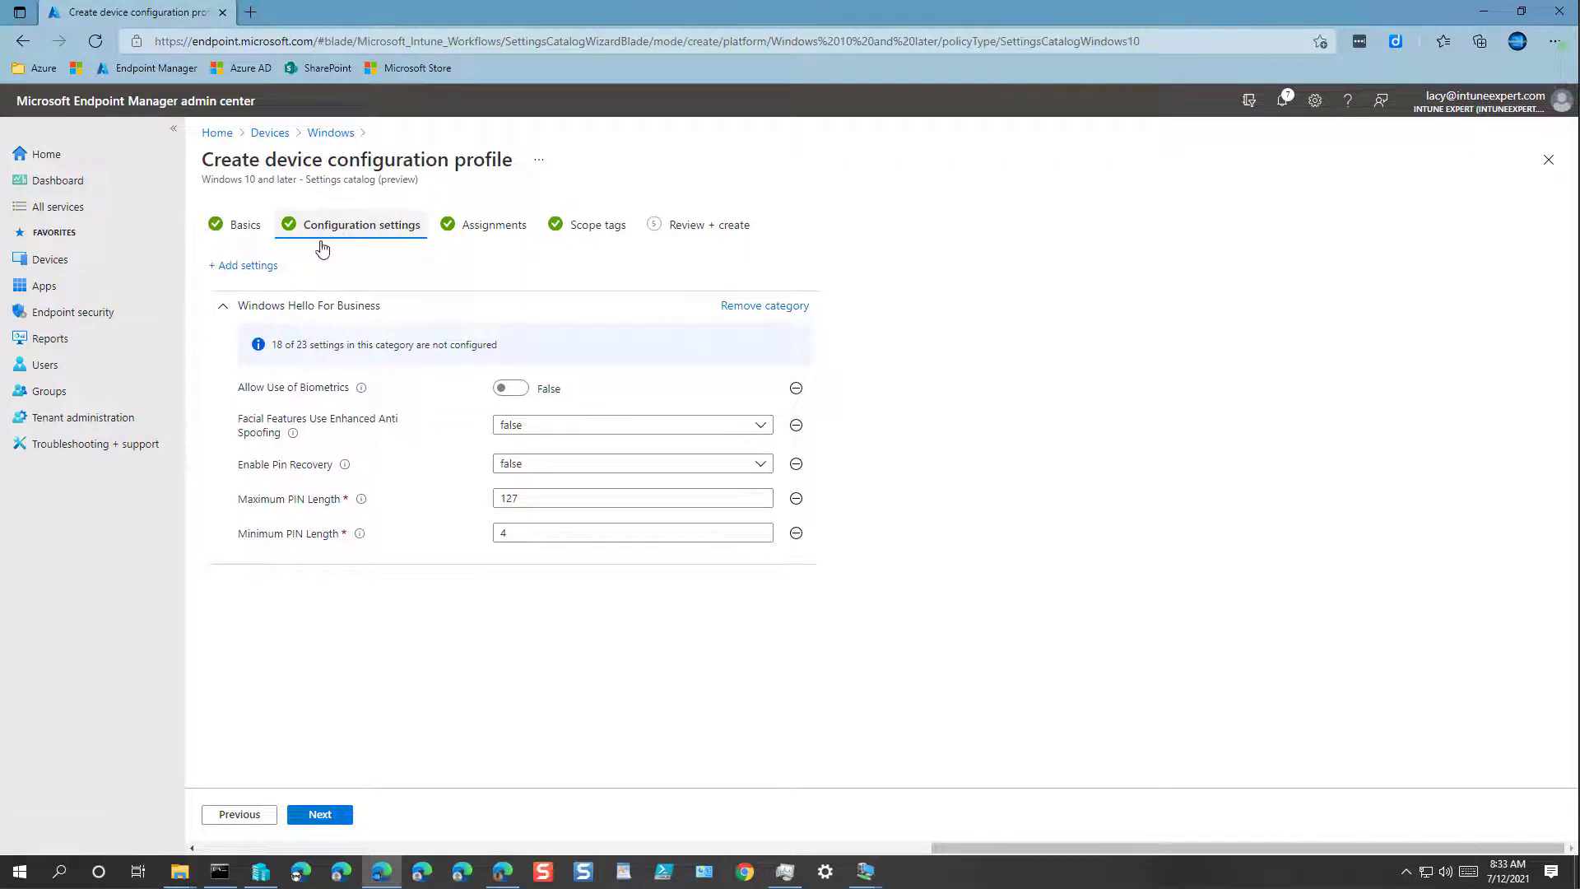
click(258, 269)
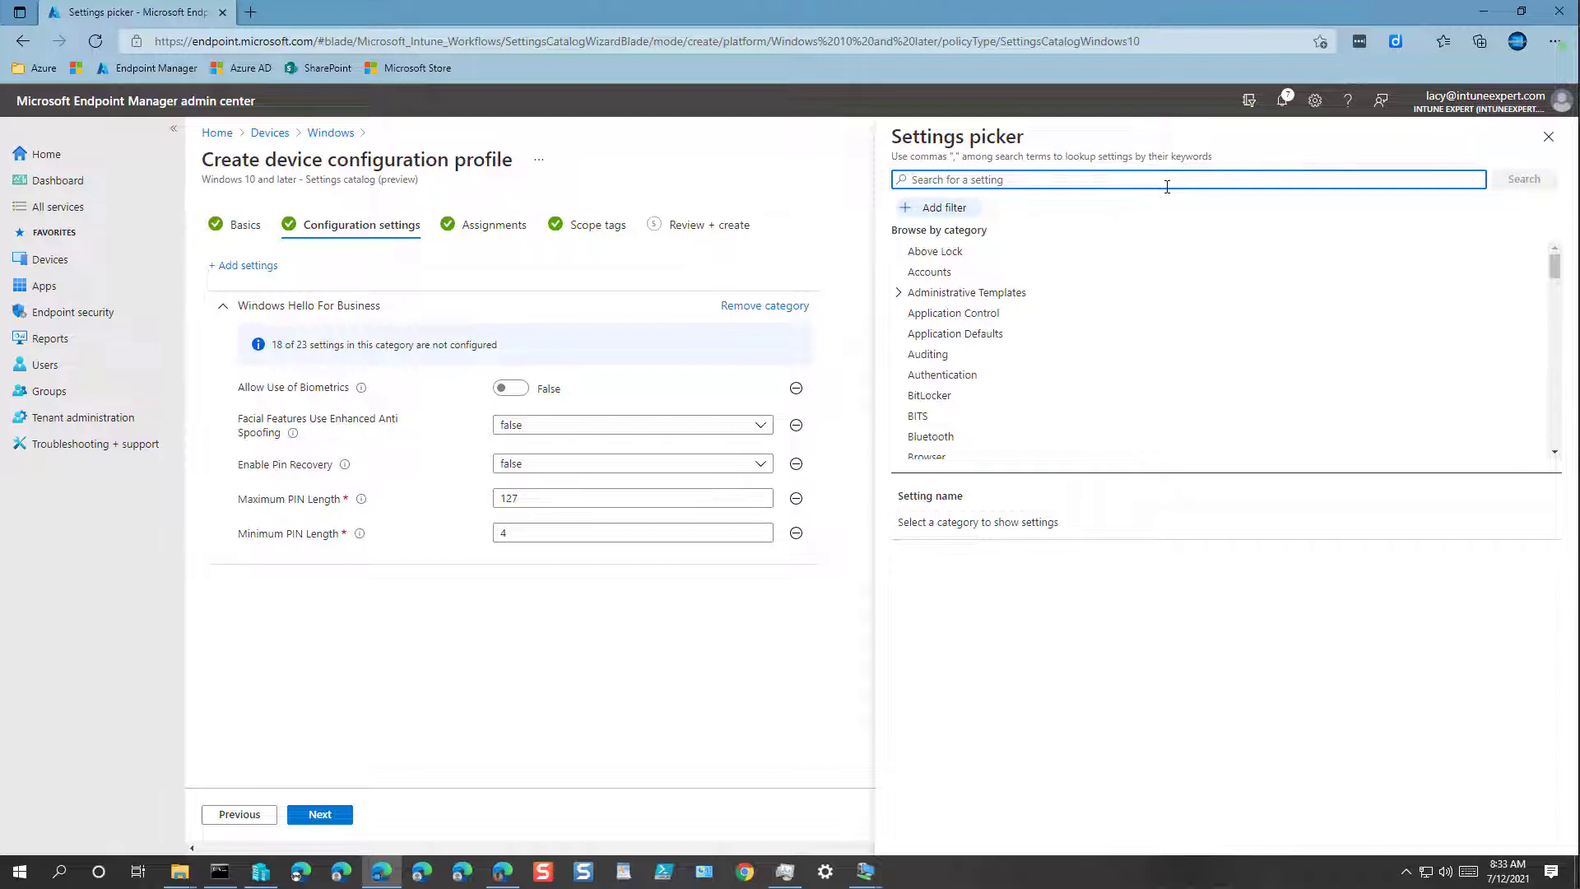
Search the settings catalog for 'Turn on con', correcting the misspelled search text.
text(Tun)
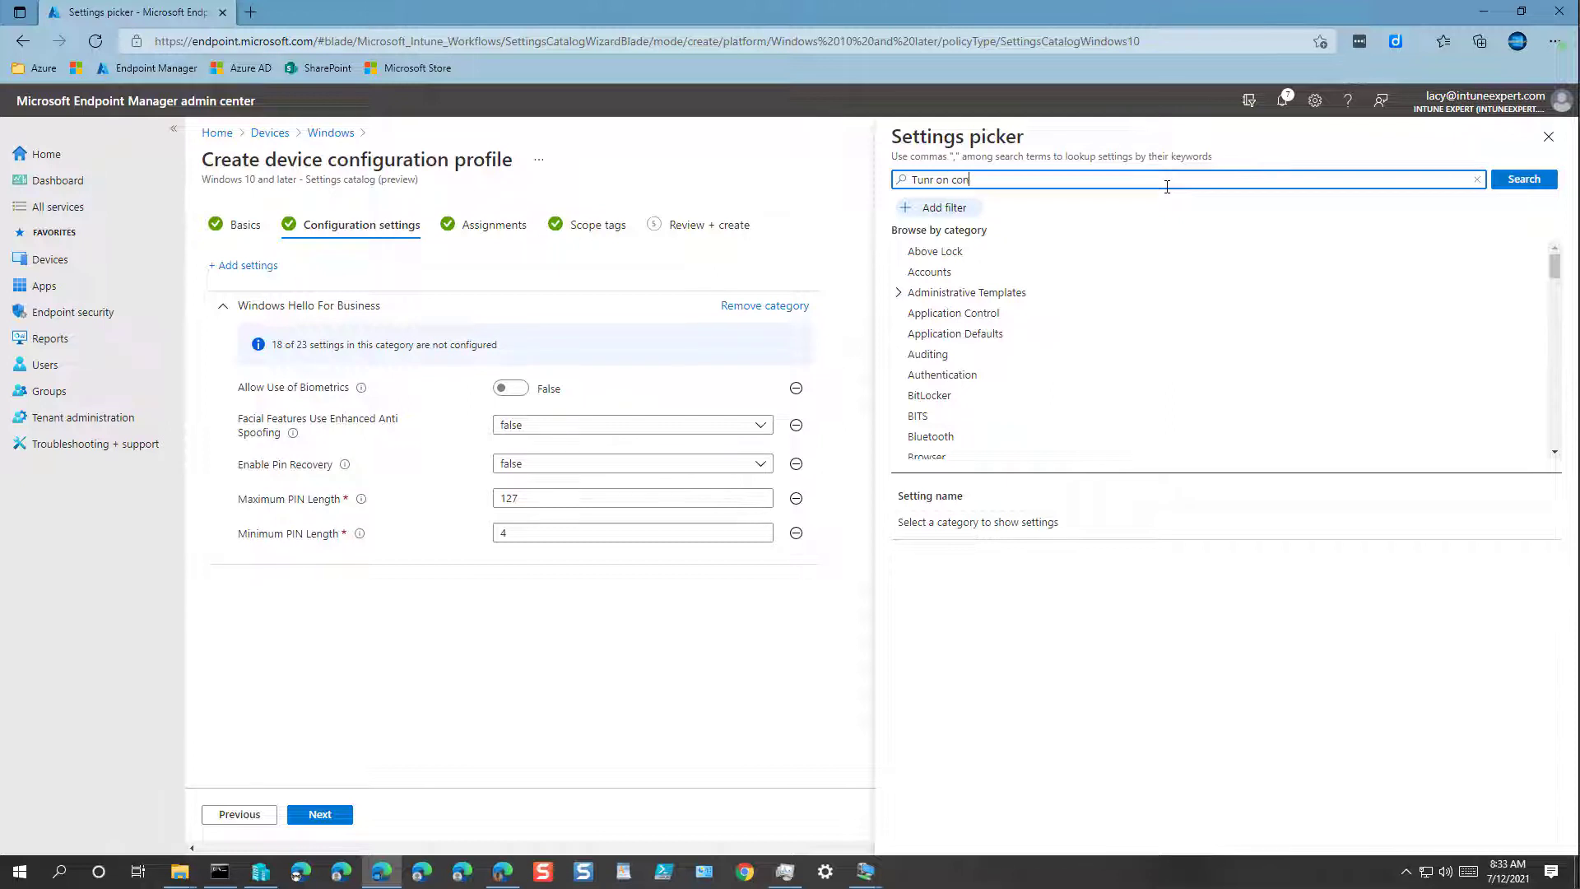
text(r on con)
key(Return)
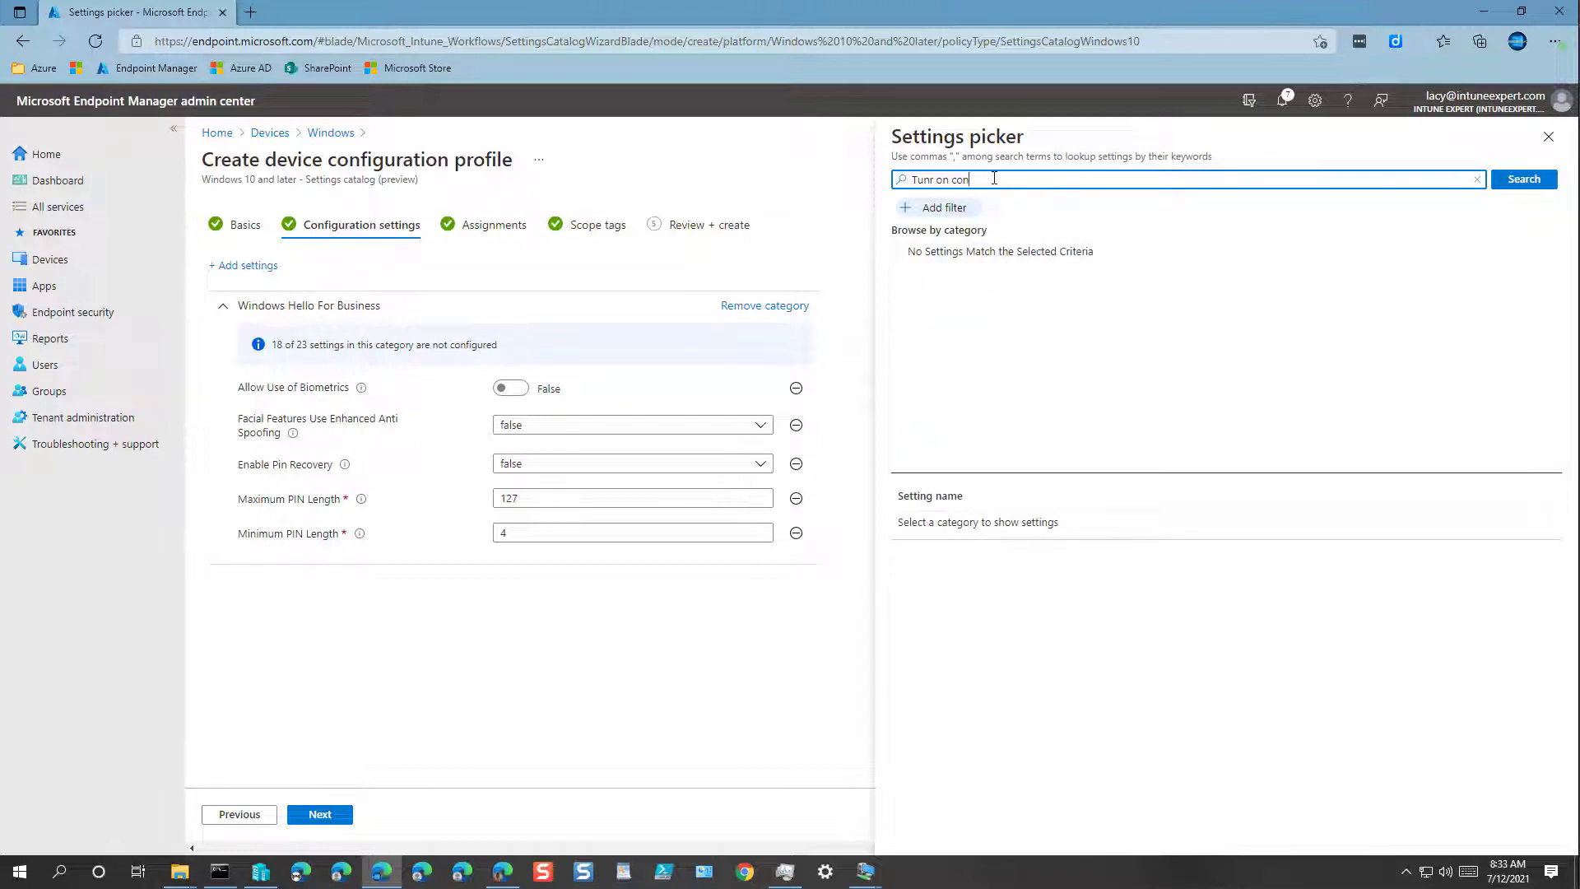
drag(1005, 178, 952, 198)
key(Home)
text(r)
key(Delete)
click(1523, 178)
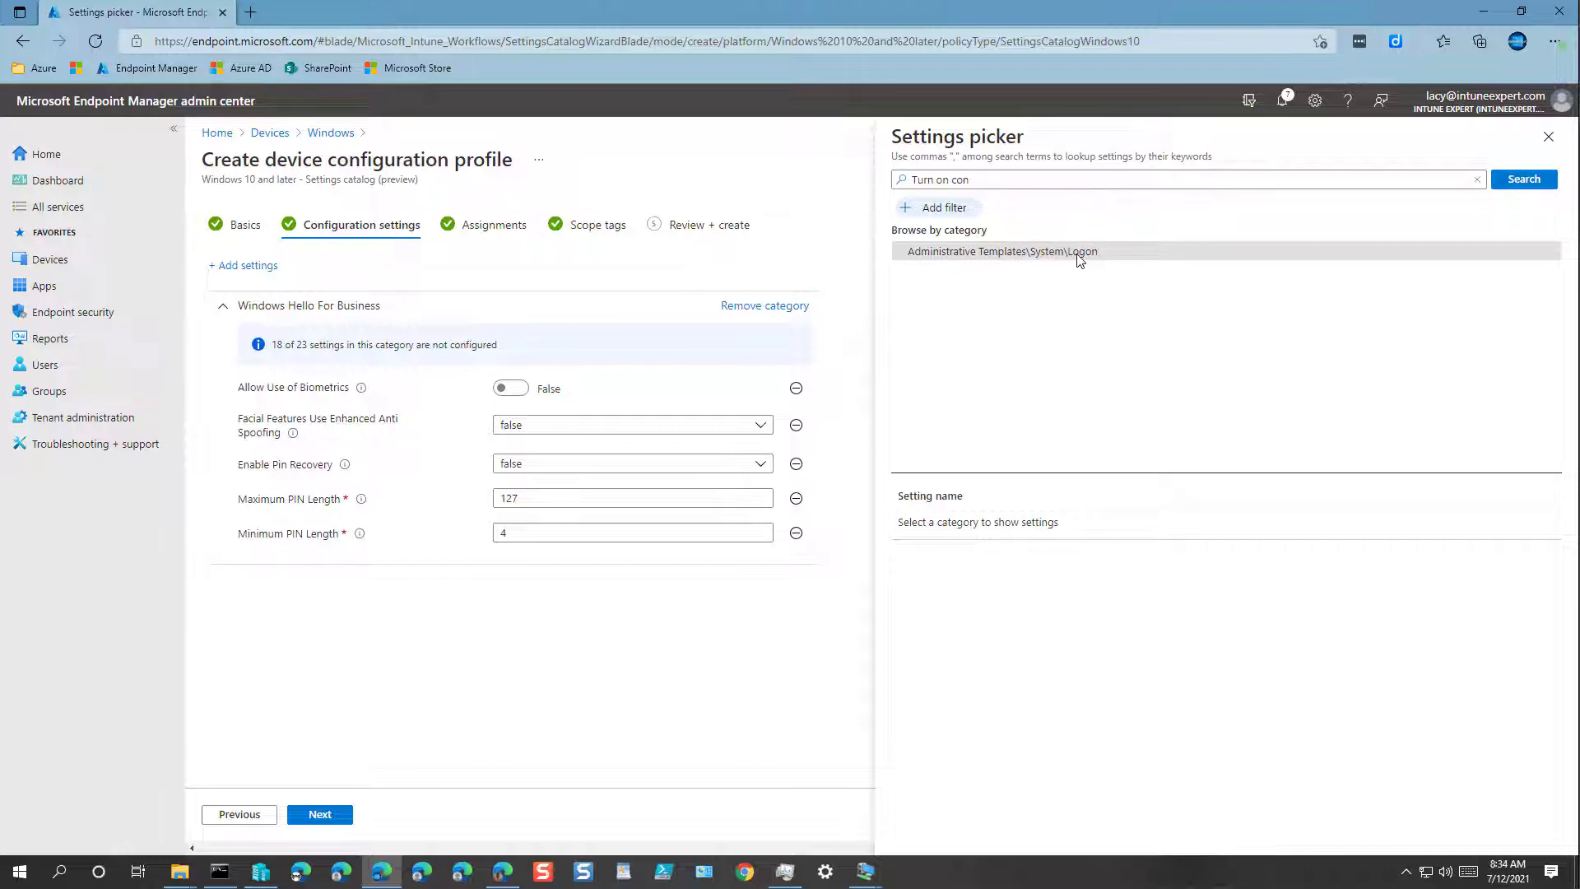
Add Turn on convenience PIN sign-in from Administrative Templates\System\Logon to the profile.
click(1050, 255)
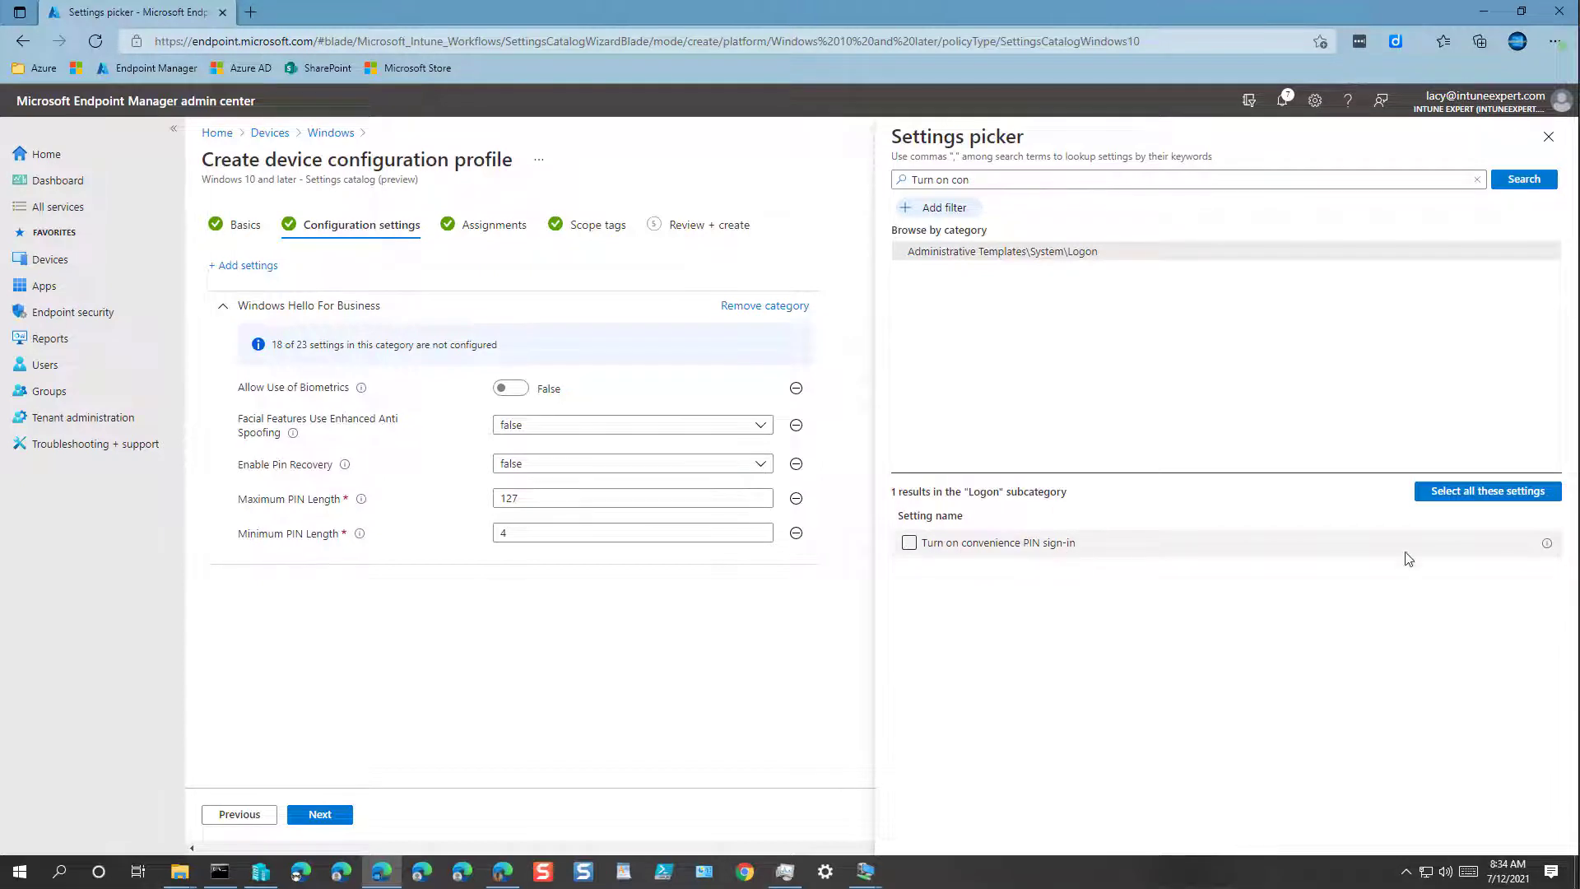
mouse_move(1547, 546)
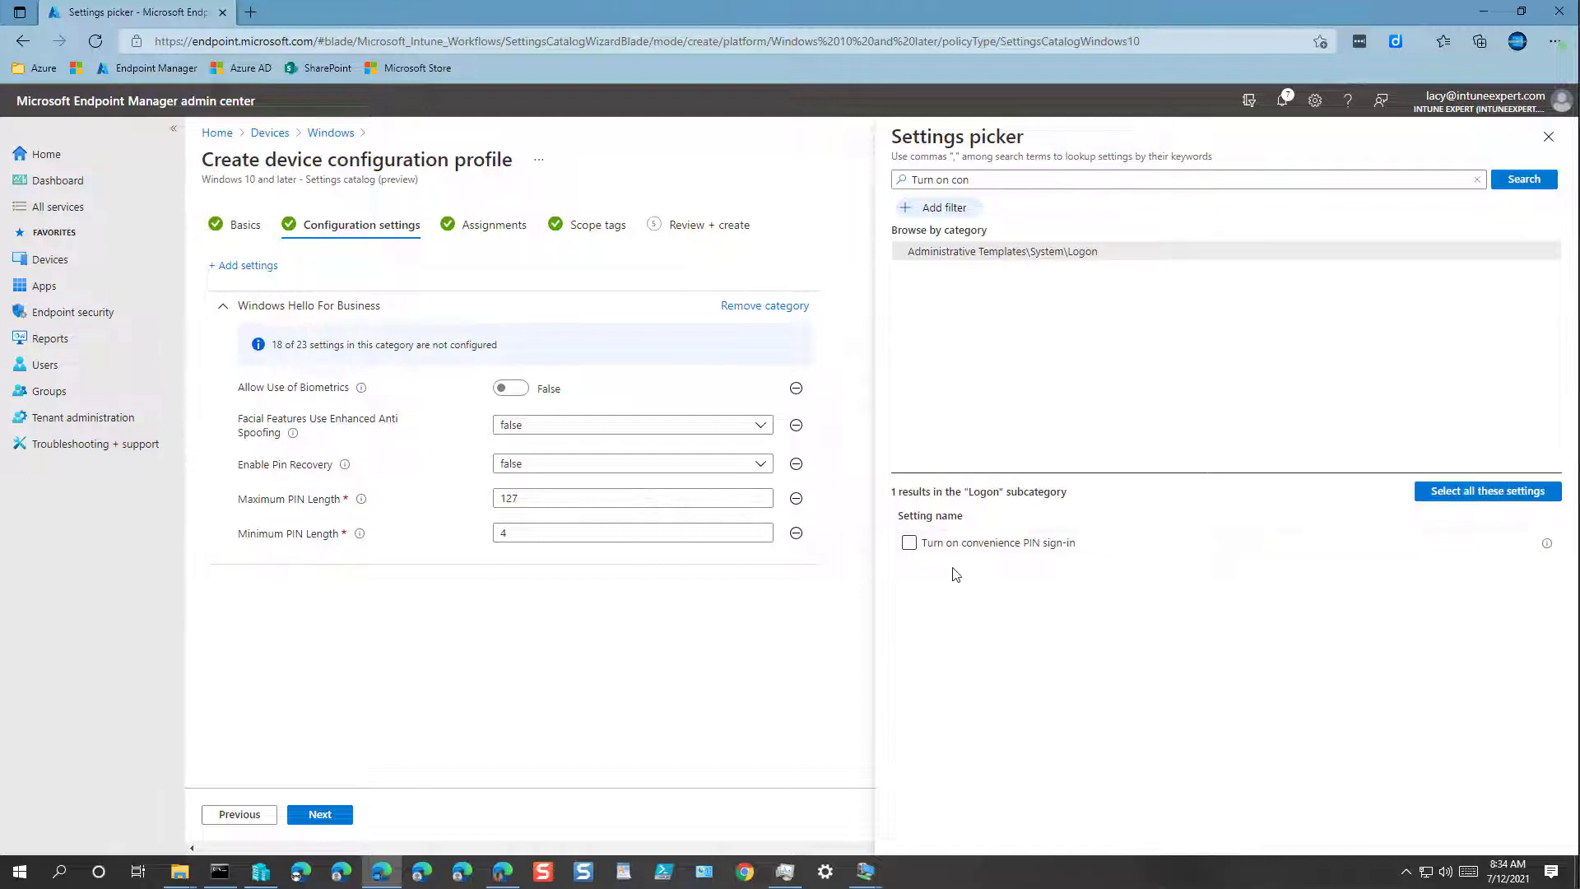
click(909, 544)
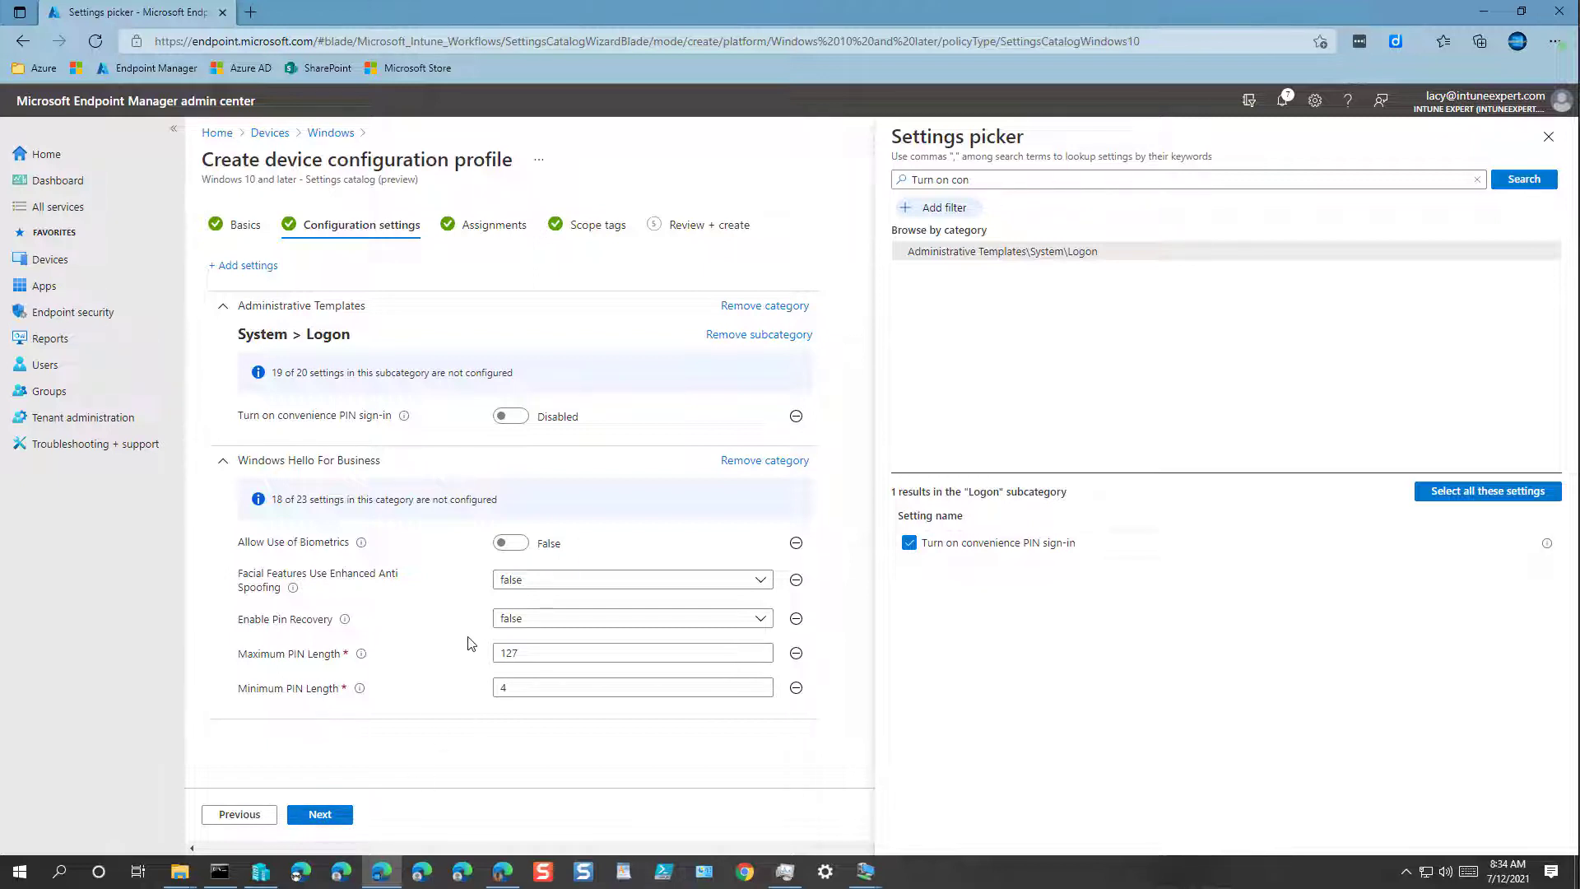
Enable convenience PIN sign-in and biometrics, and set enhanced anti-spoofing and PIN recovery to true.
click(518, 416)
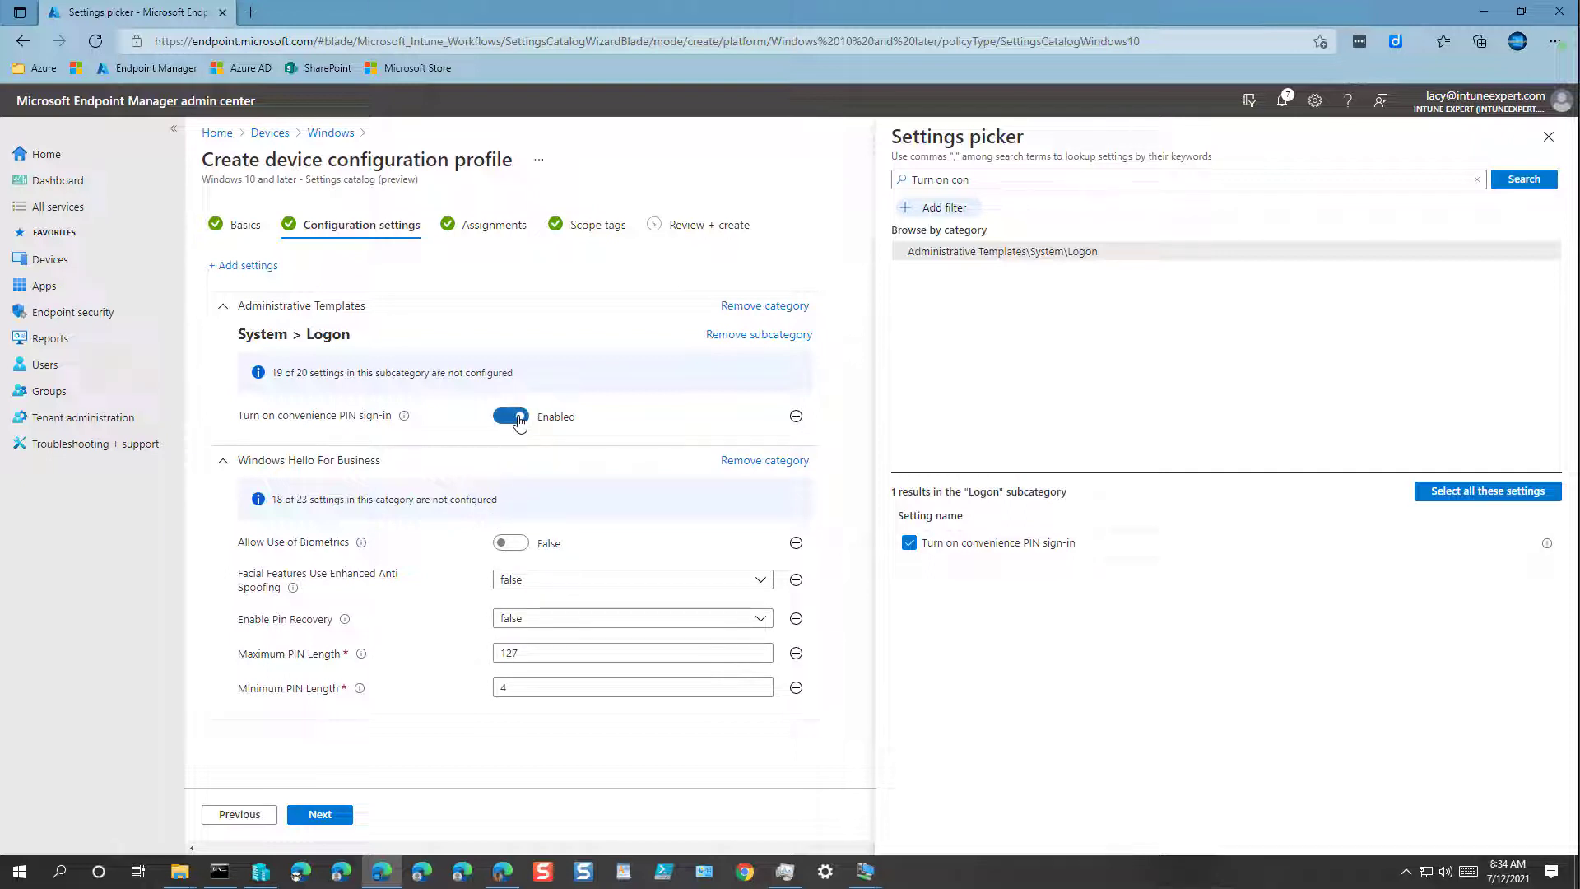
click(513, 549)
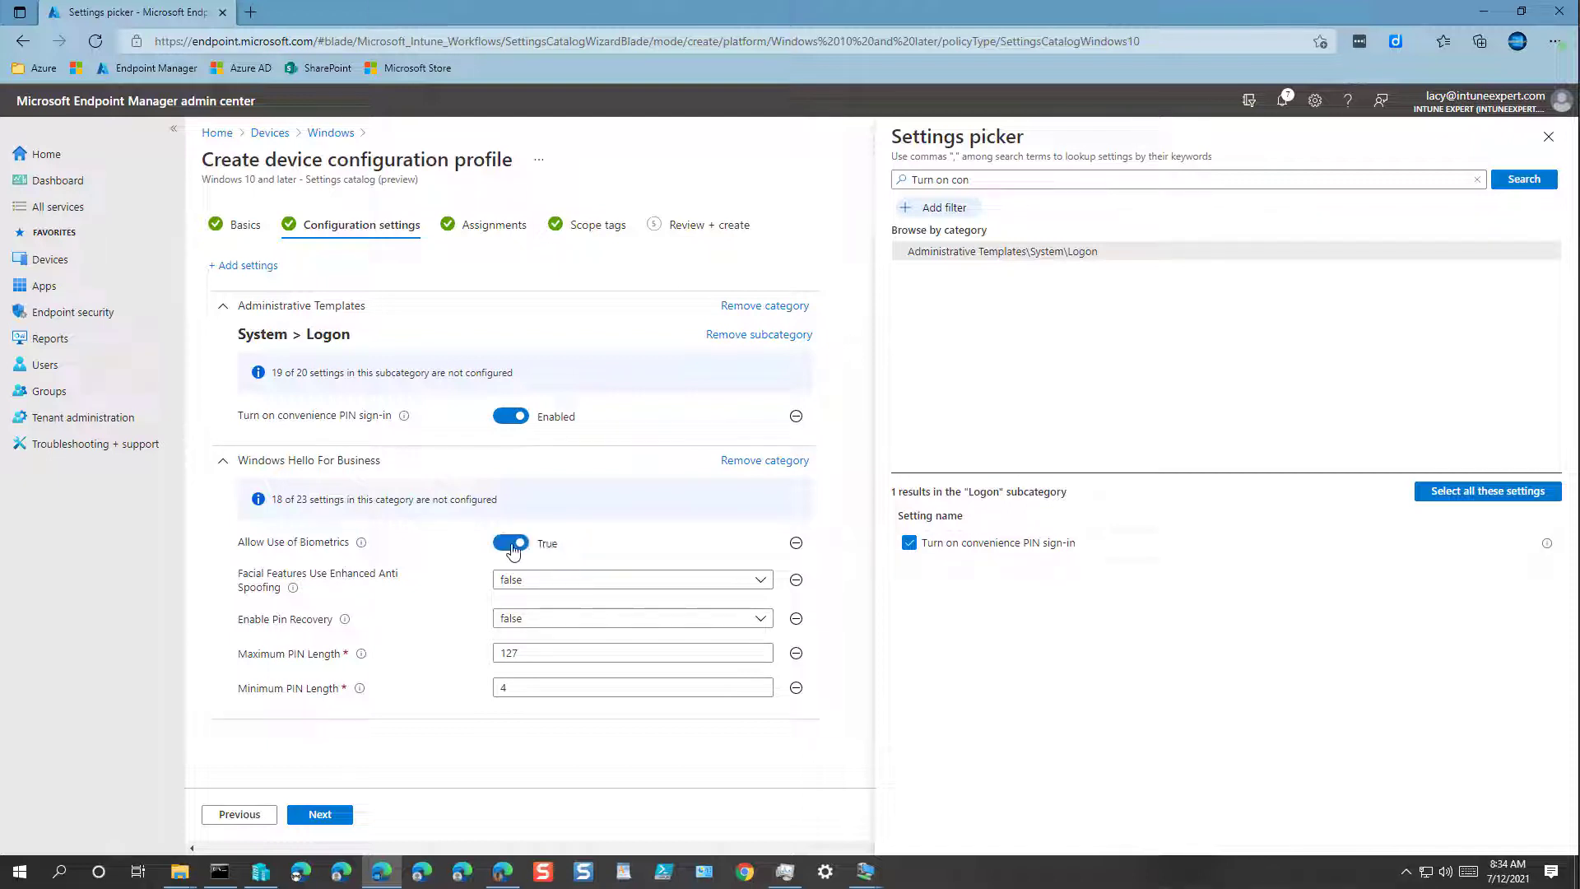
click(526, 585)
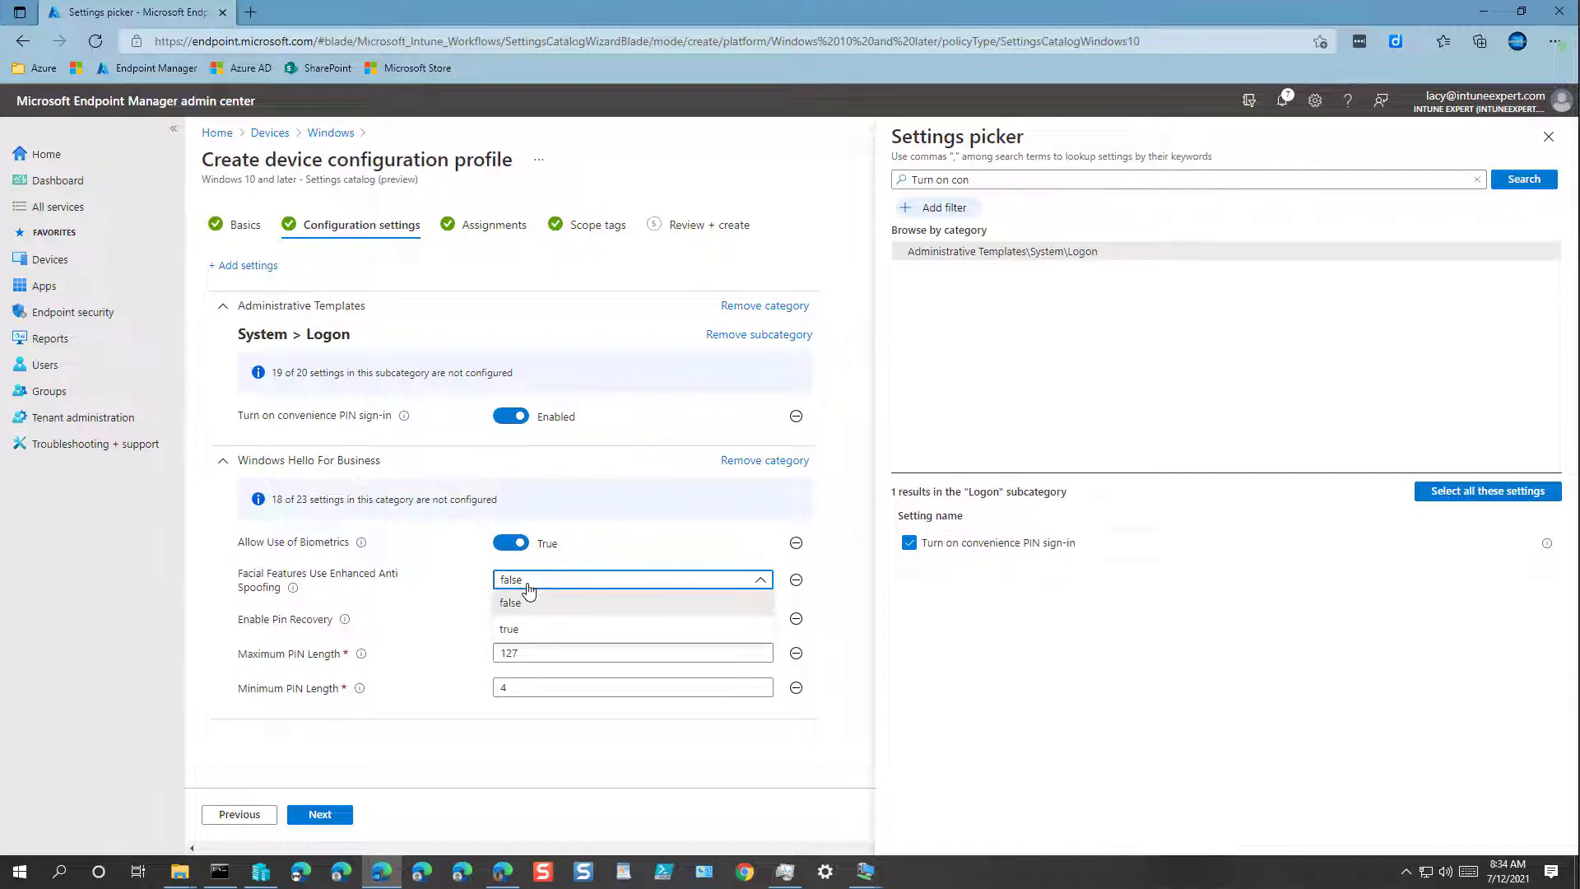
click(512, 631)
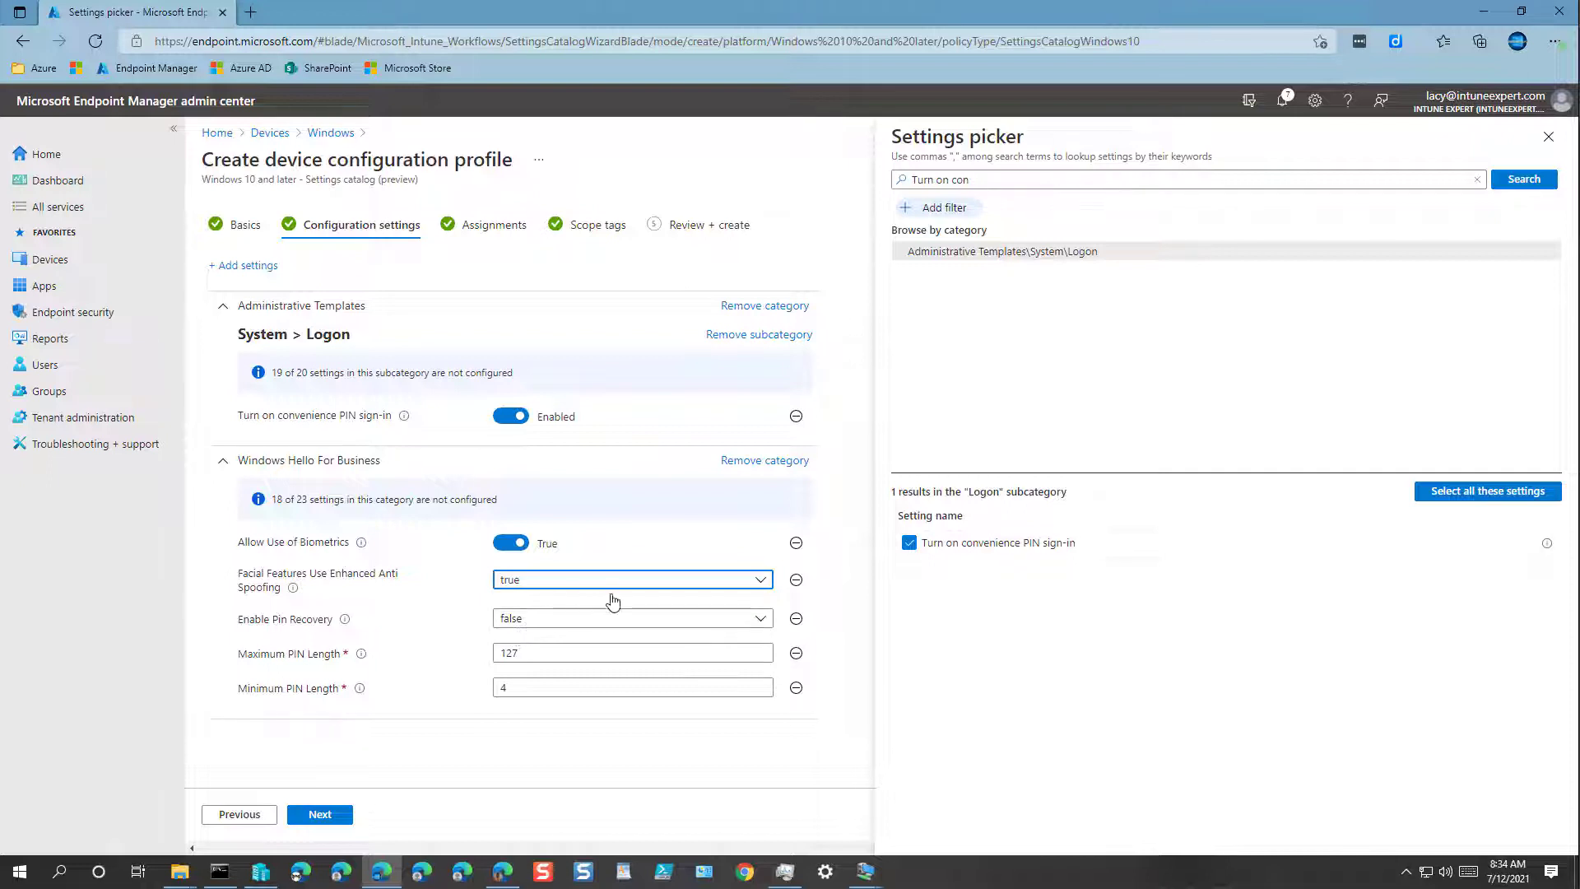
click(526, 625)
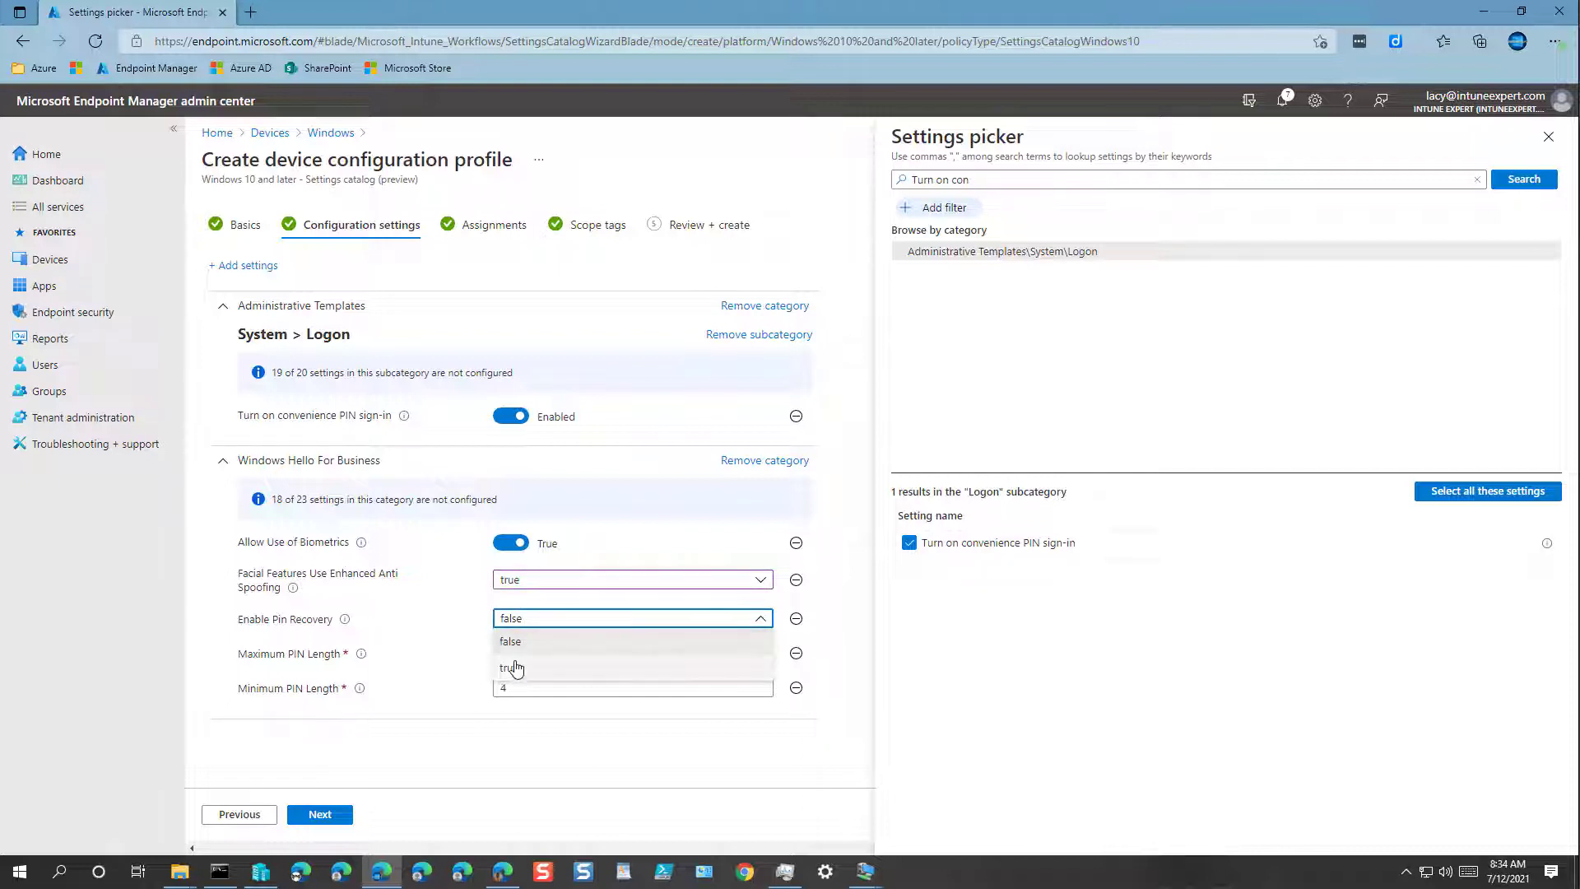
click(514, 668)
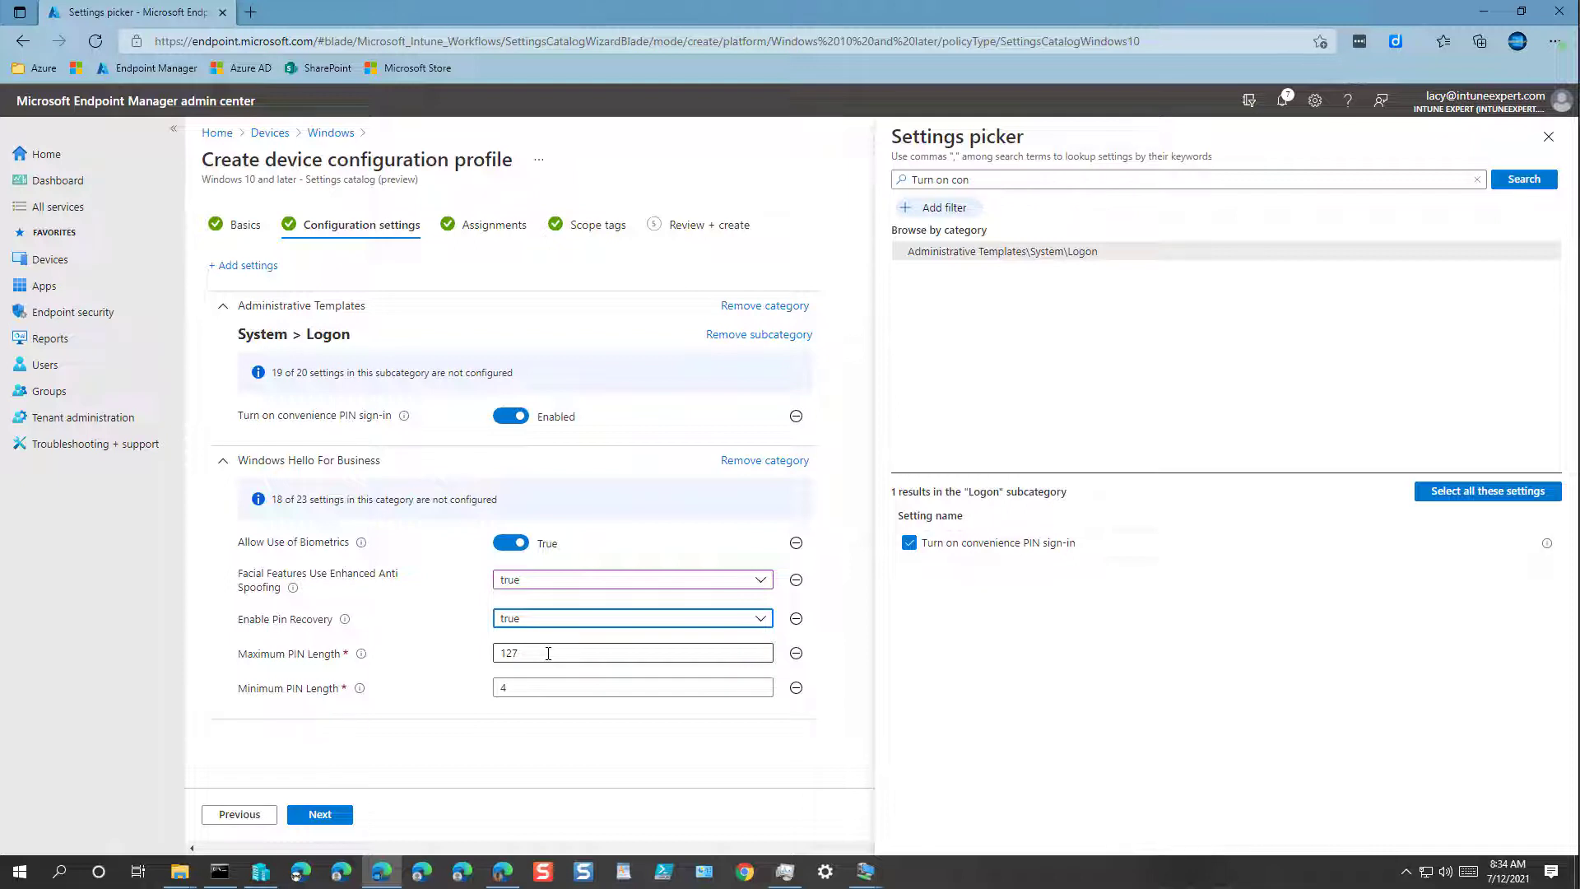
Set Maximum PIN Length to 8 and continue to Assignments.
double_click(548, 653)
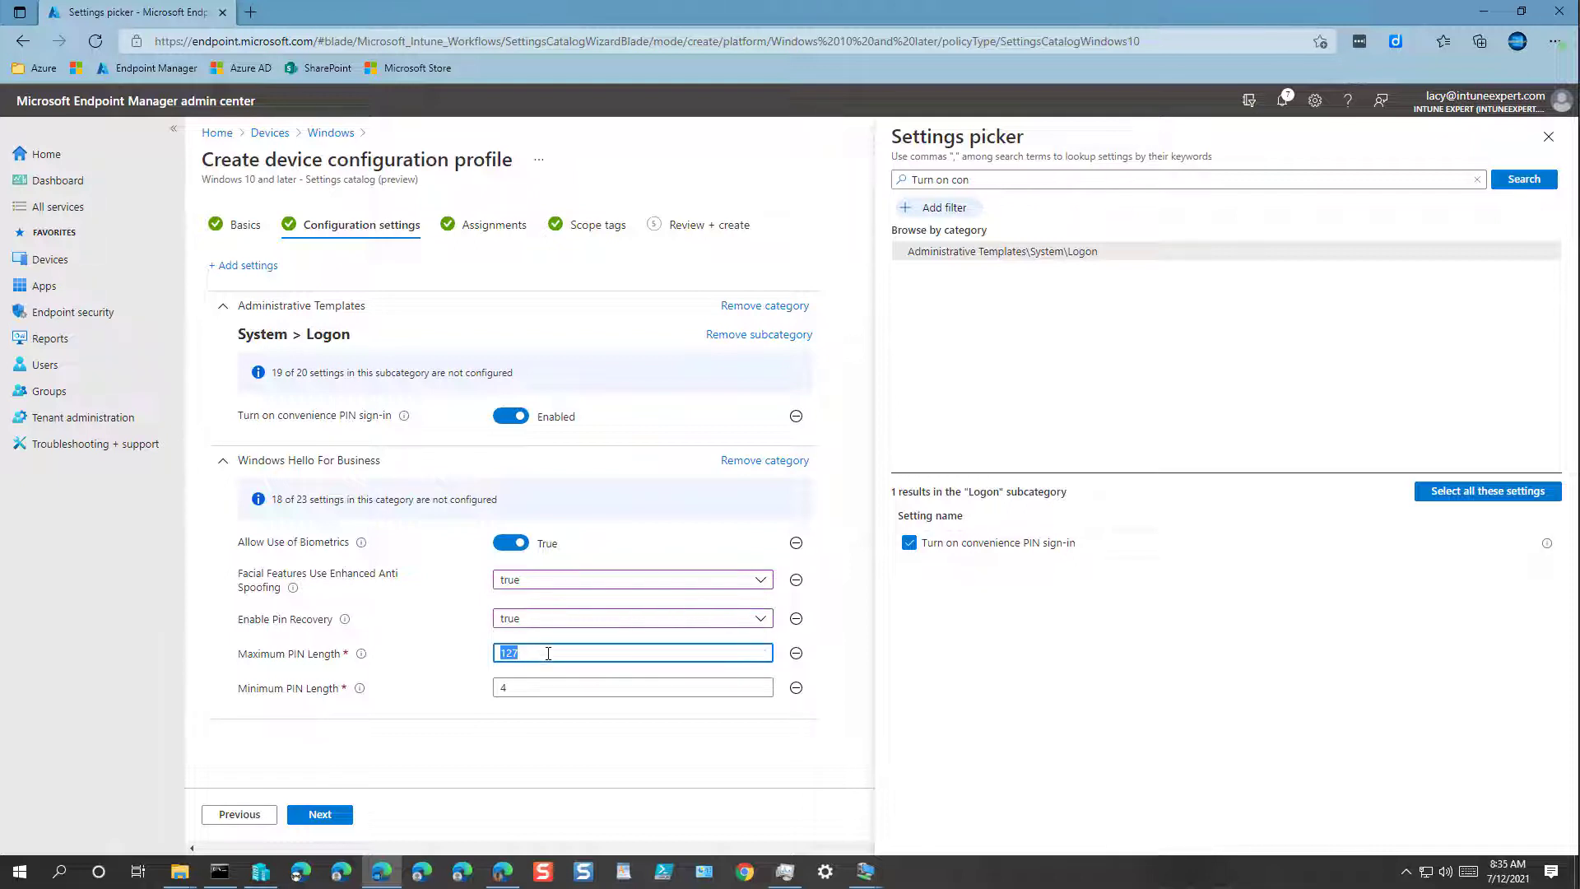
text(16)
double_click(503, 653)
text(8)
click(533, 684)
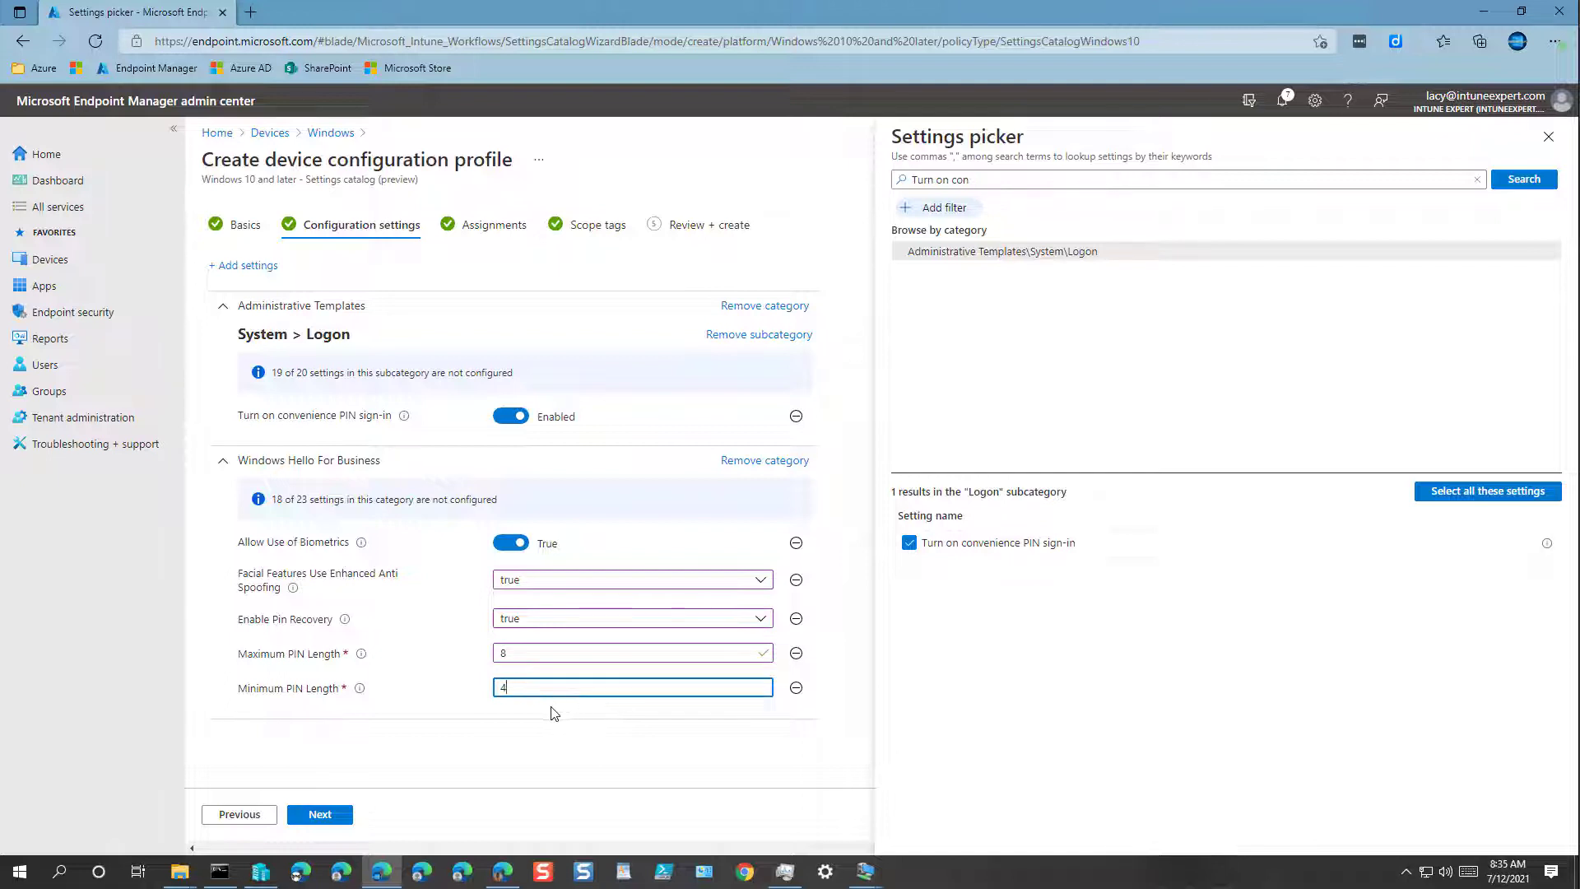
click(321, 814)
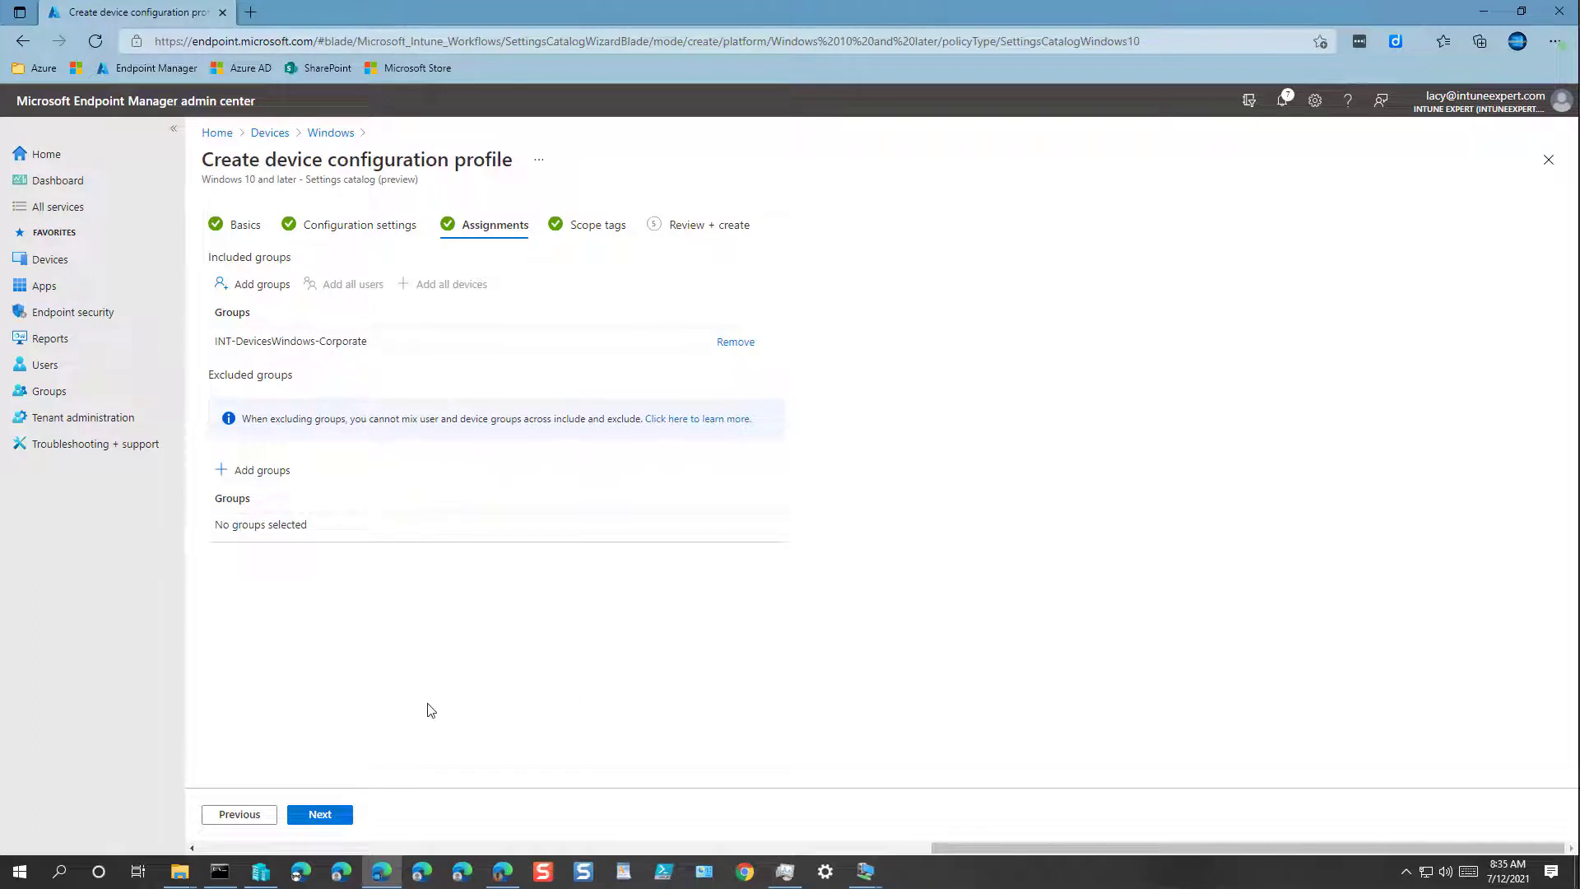
Advance to Review + create and expand the Windows Hello for Business and Administrative Templates settings.
click(323, 816)
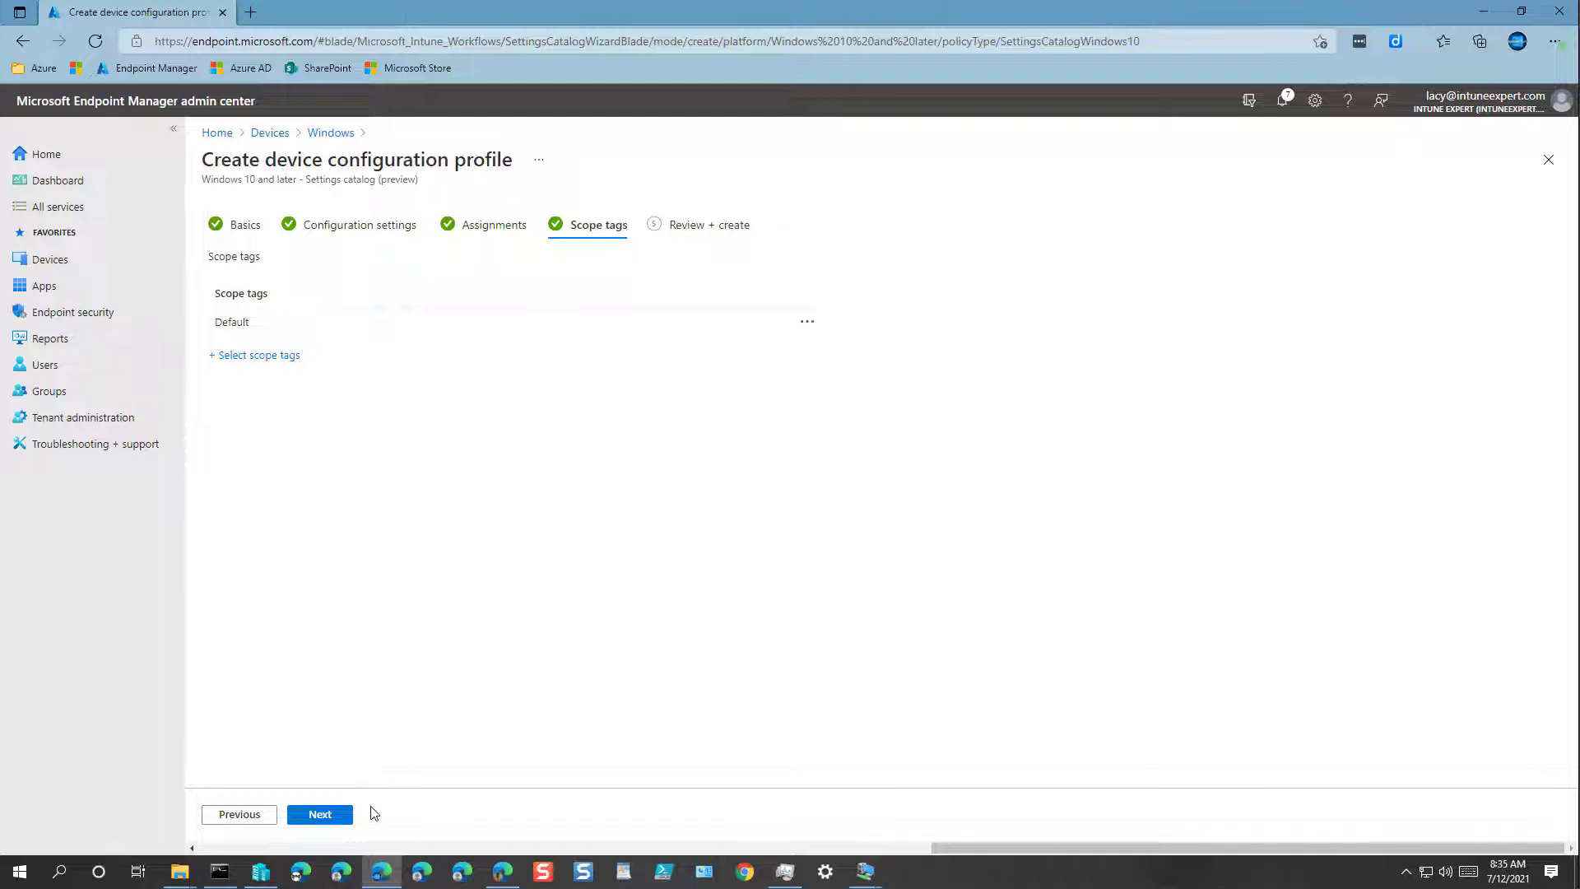
click(322, 815)
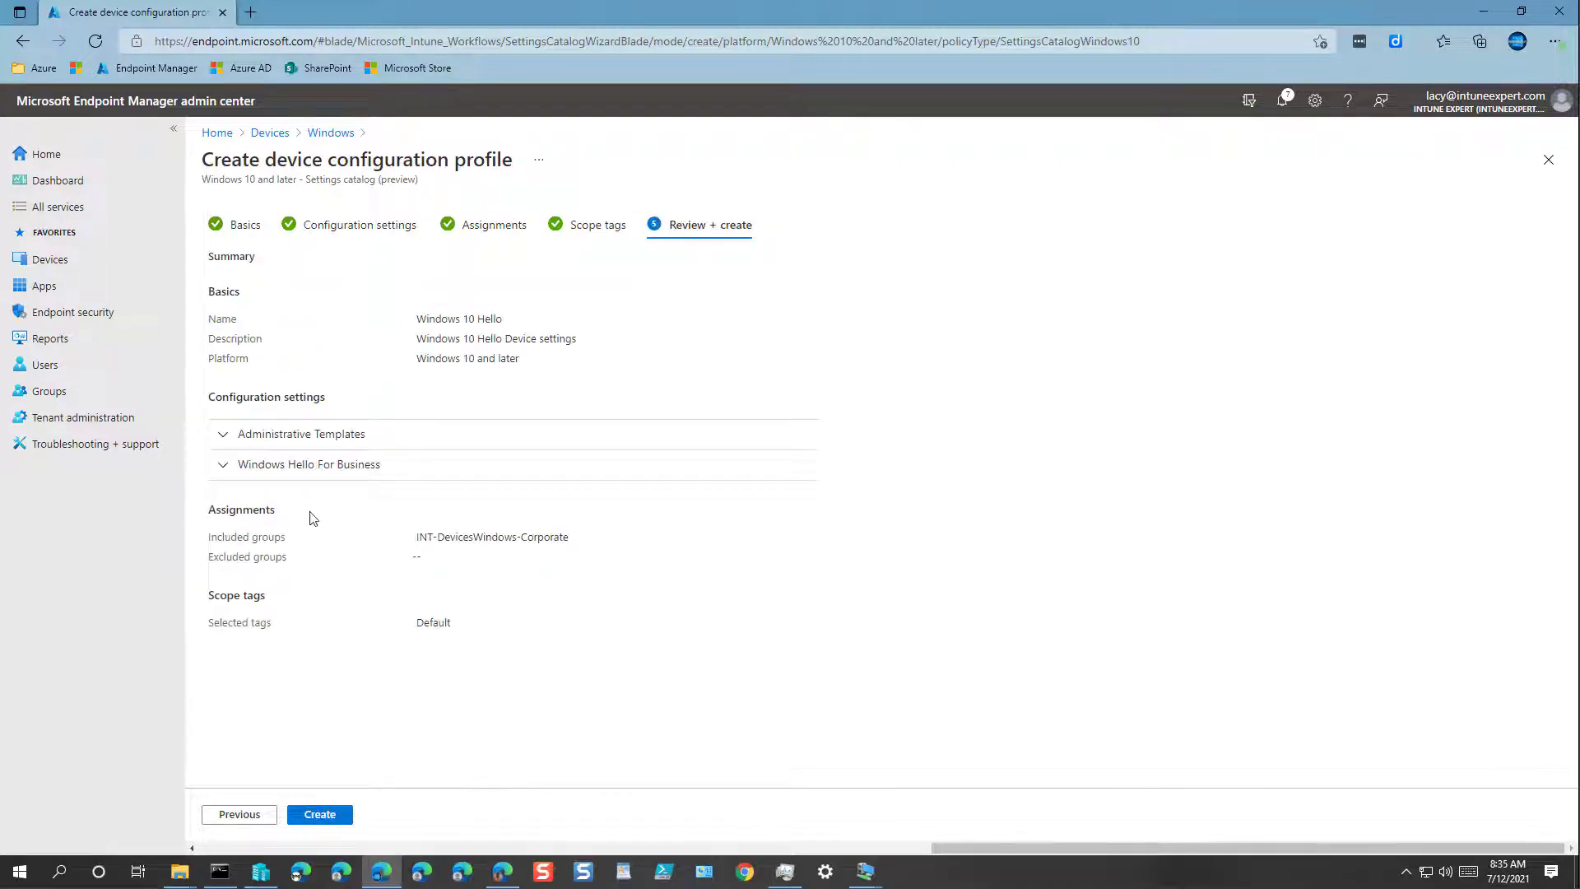
click(223, 464)
click(223, 436)
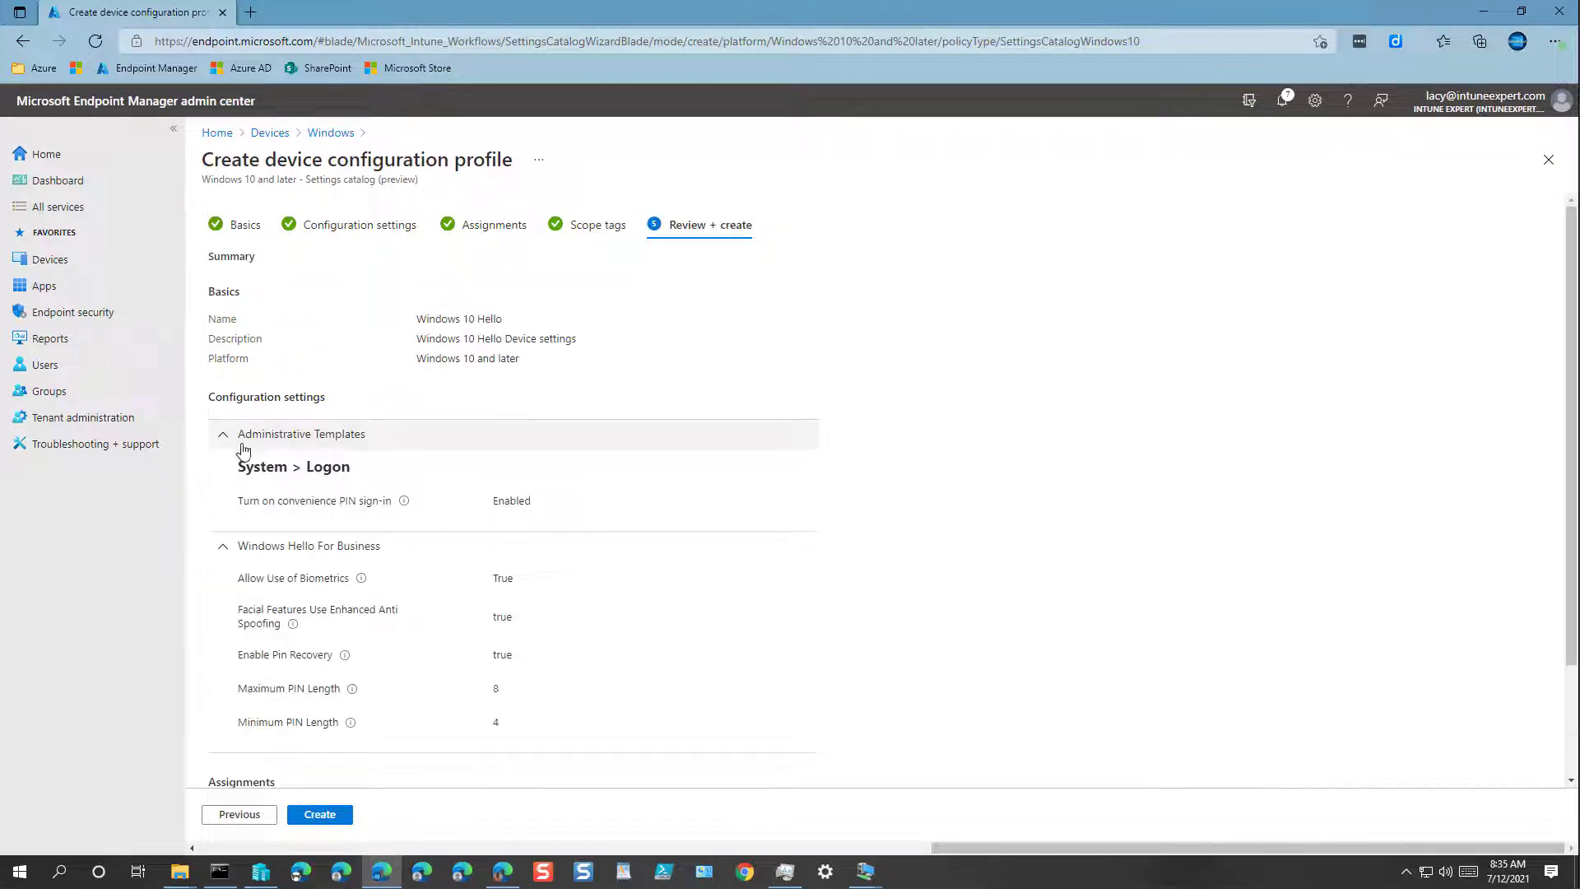
scroll(411, 502, down, 2)
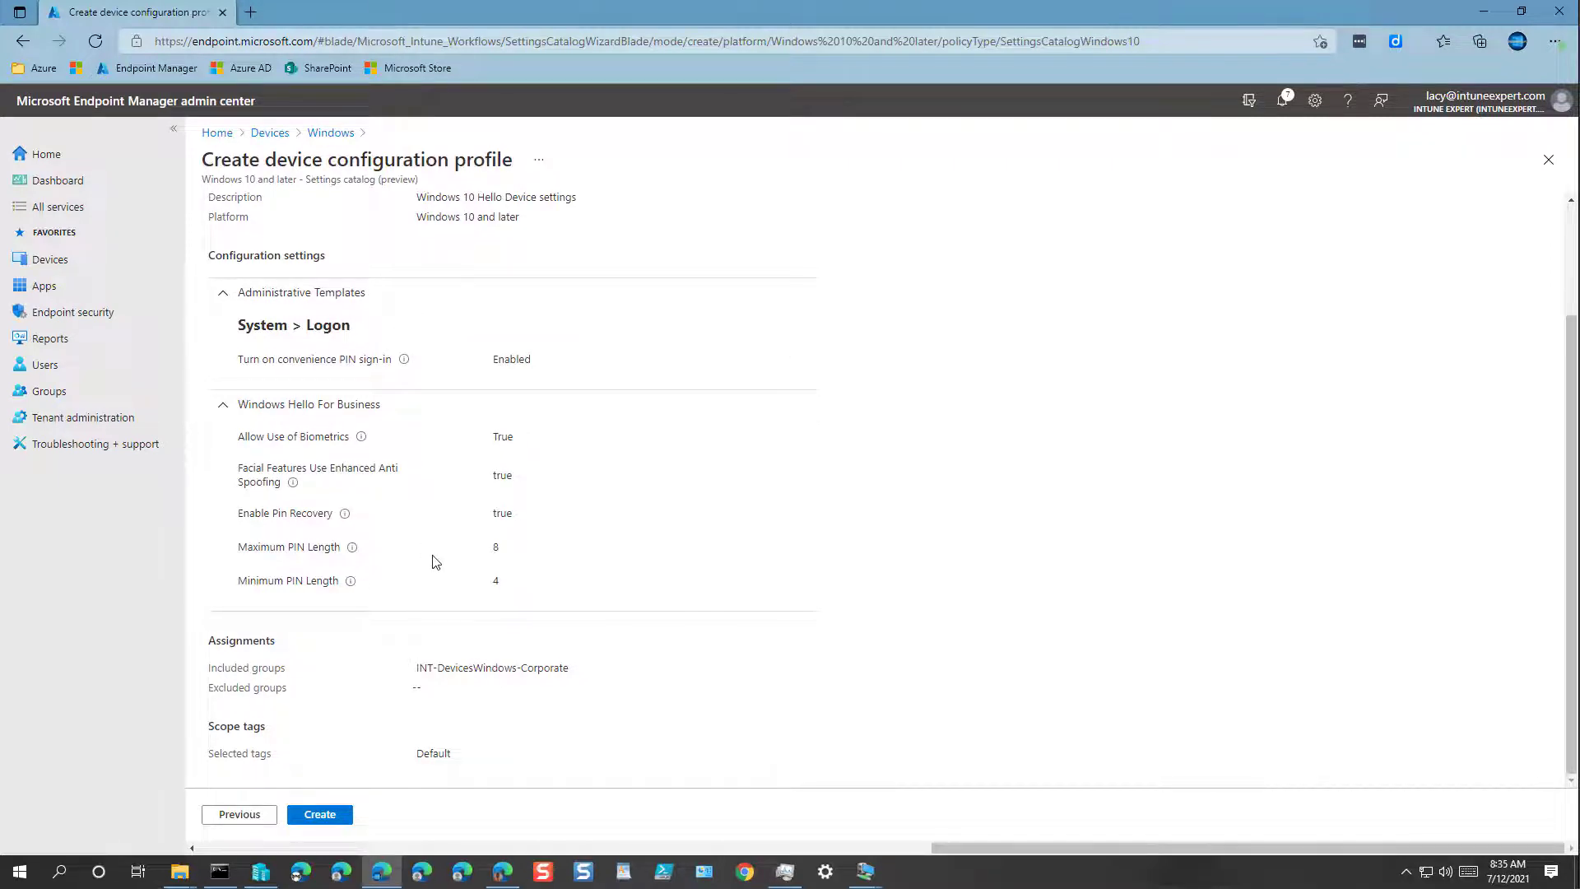
scroll(436, 562, up, 2)
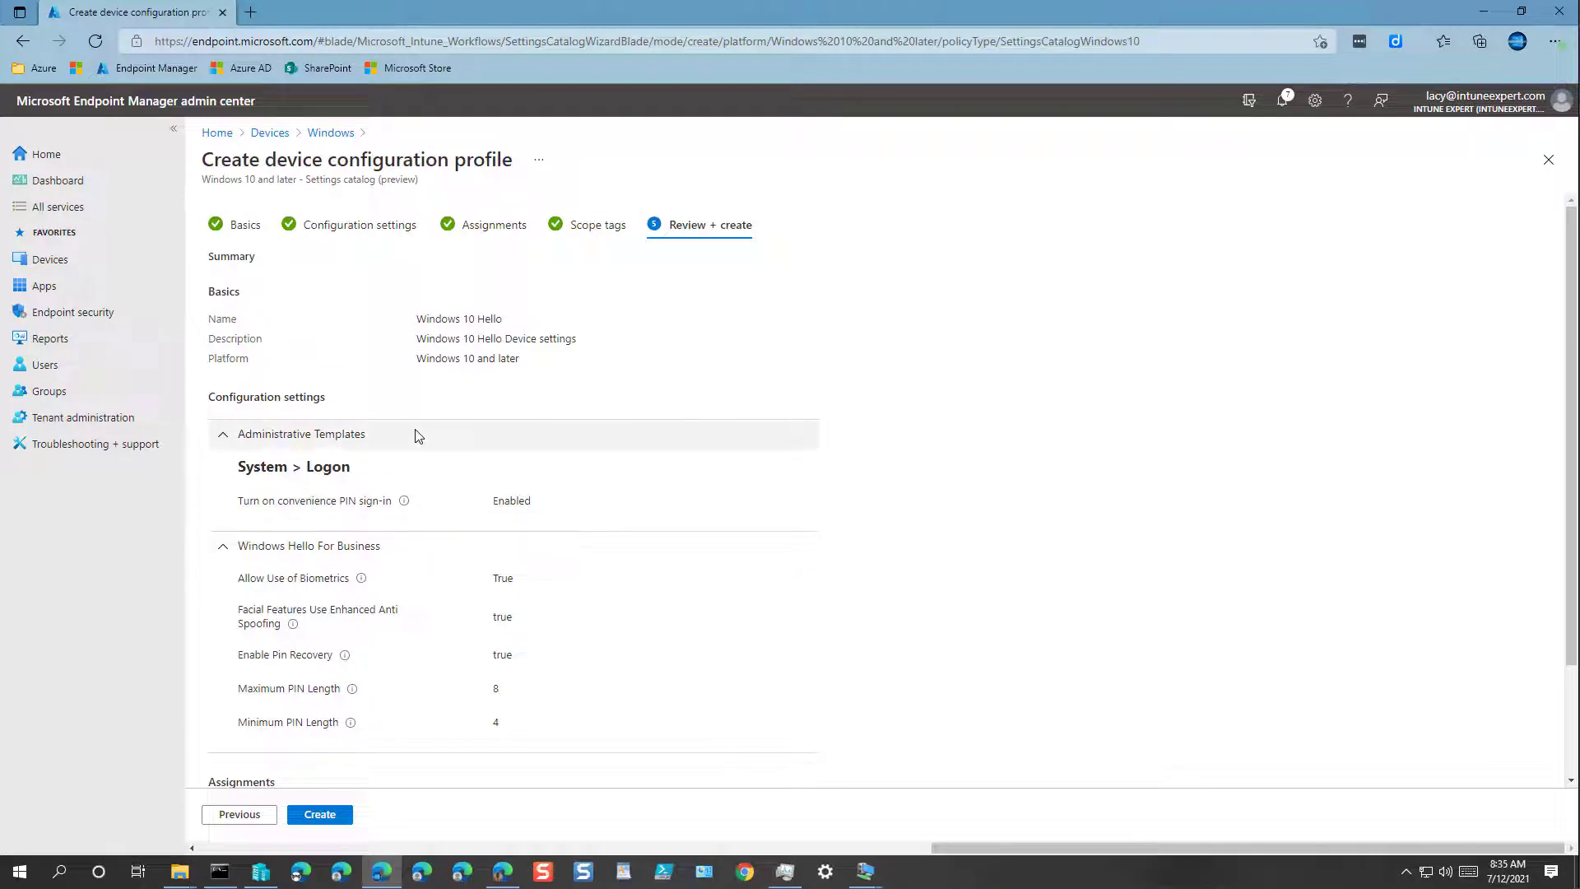
Recheck the configuration settings, then create the Windows 10 Hello profile.
click(350, 234)
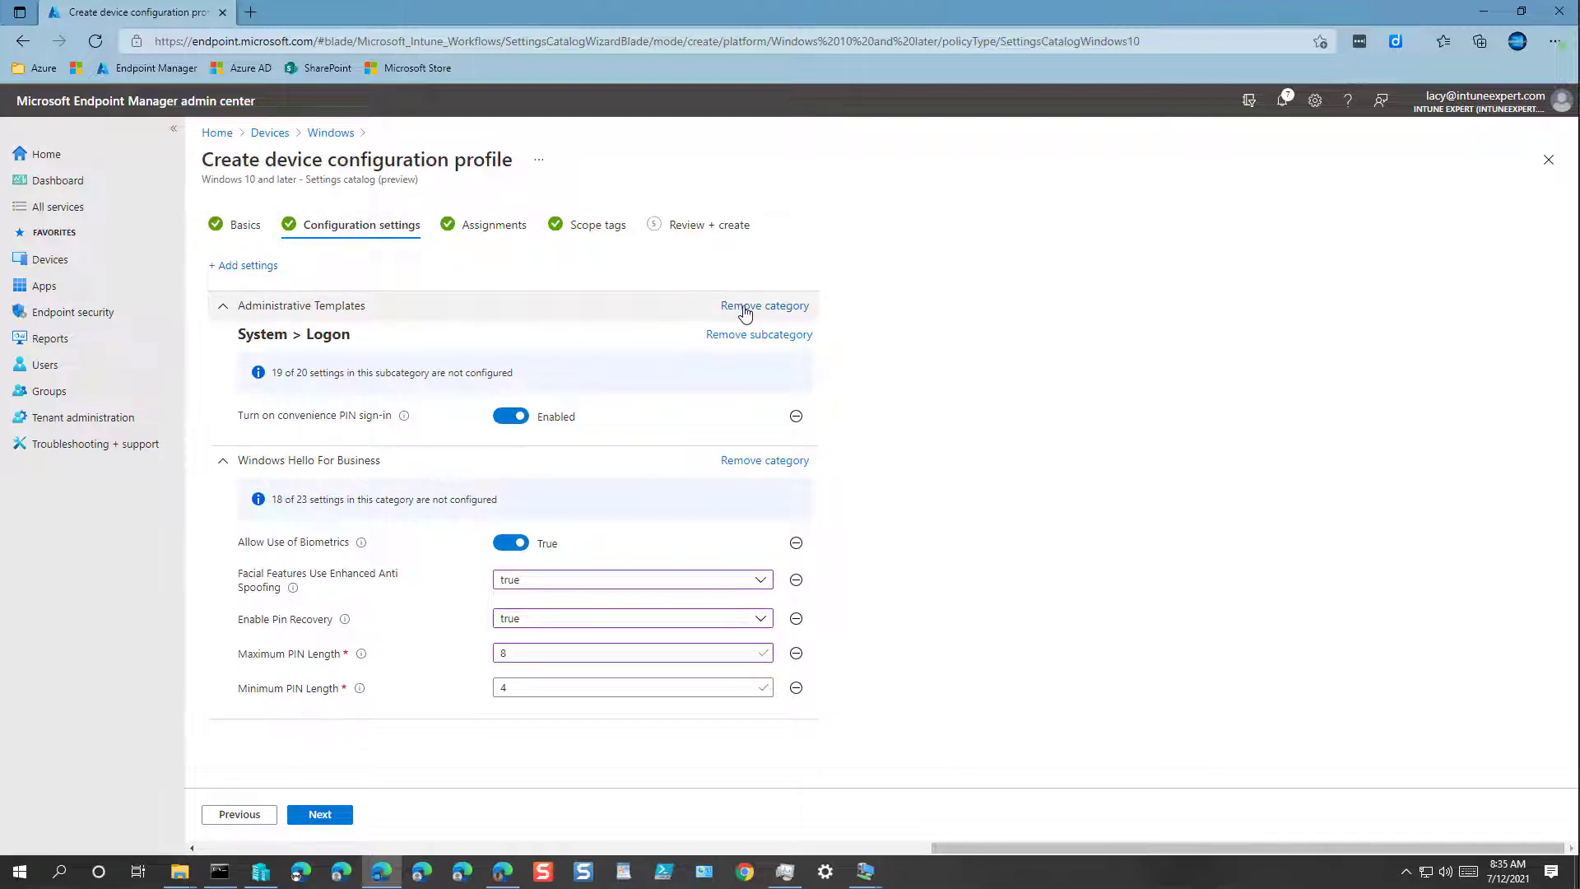
click(697, 224)
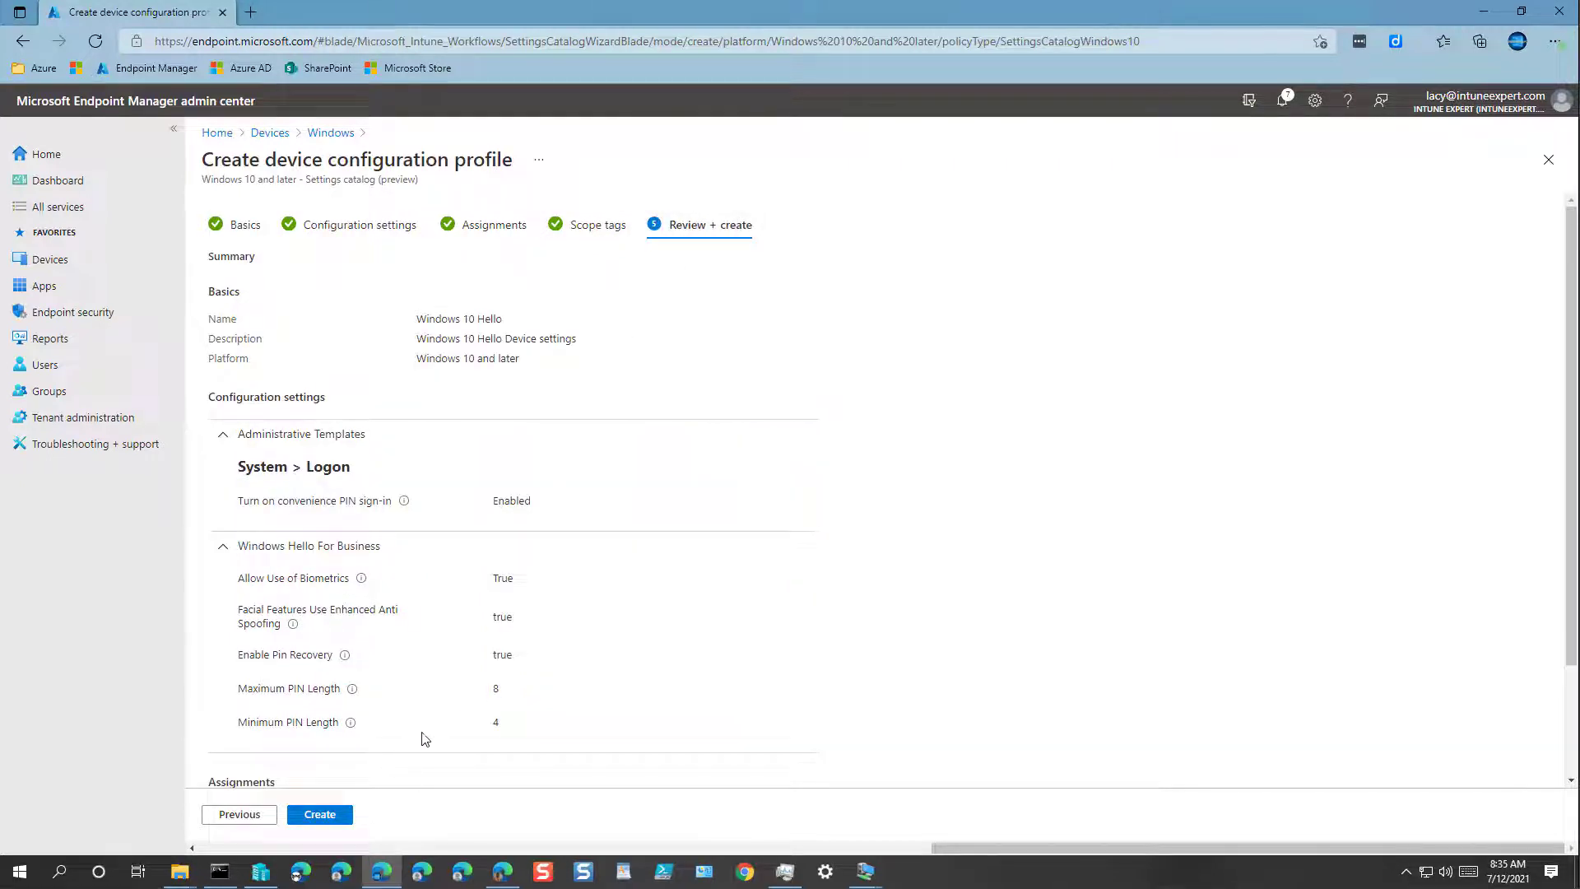
scroll(421, 741, down, 2)
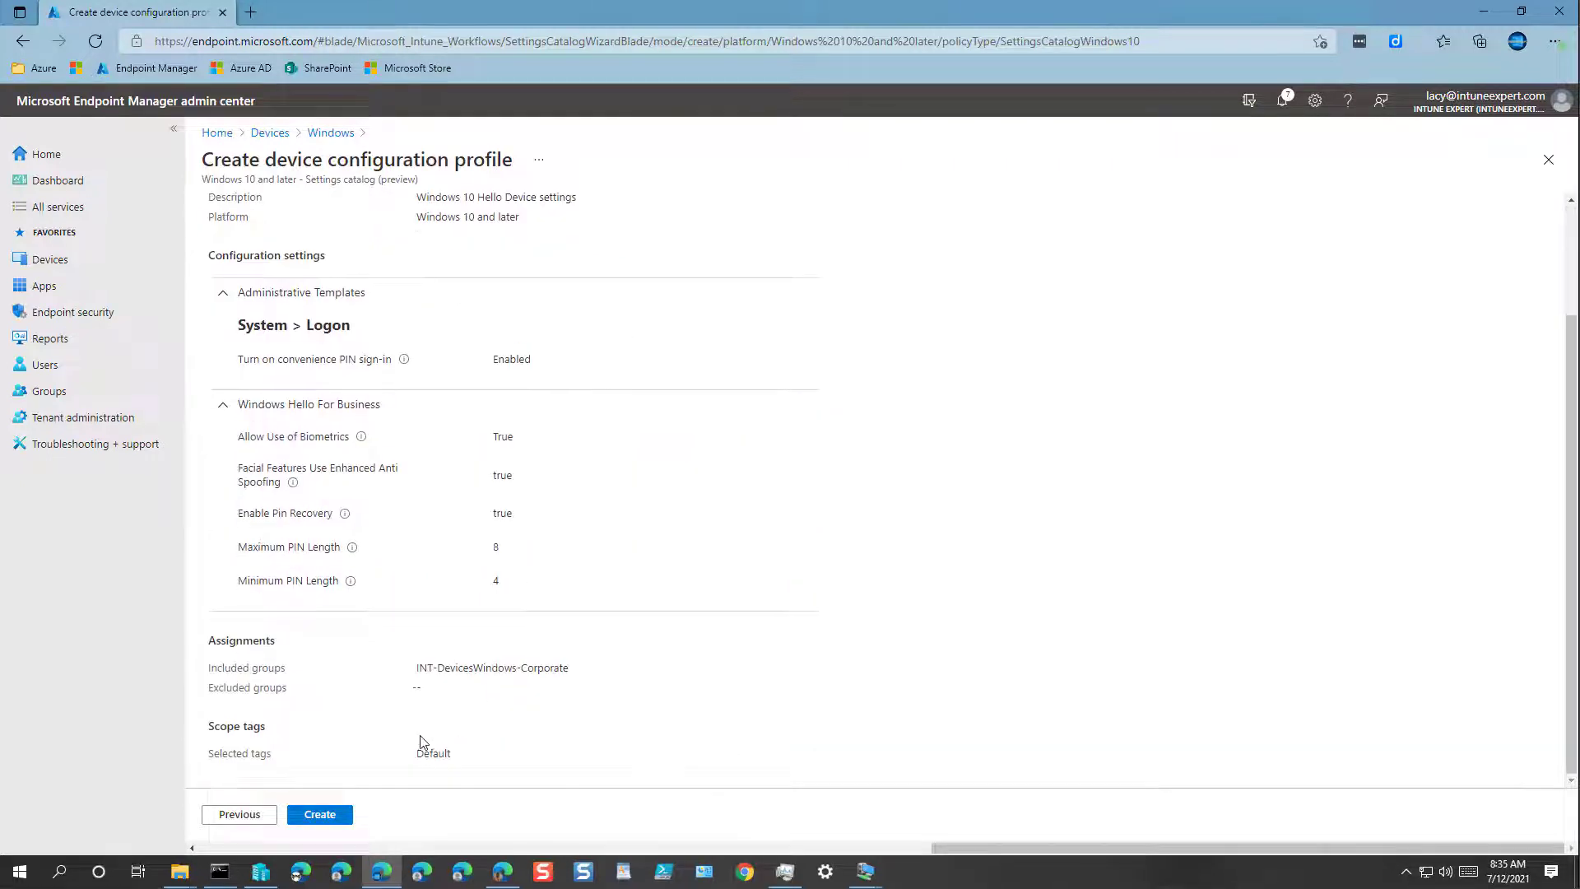
click(320, 814)
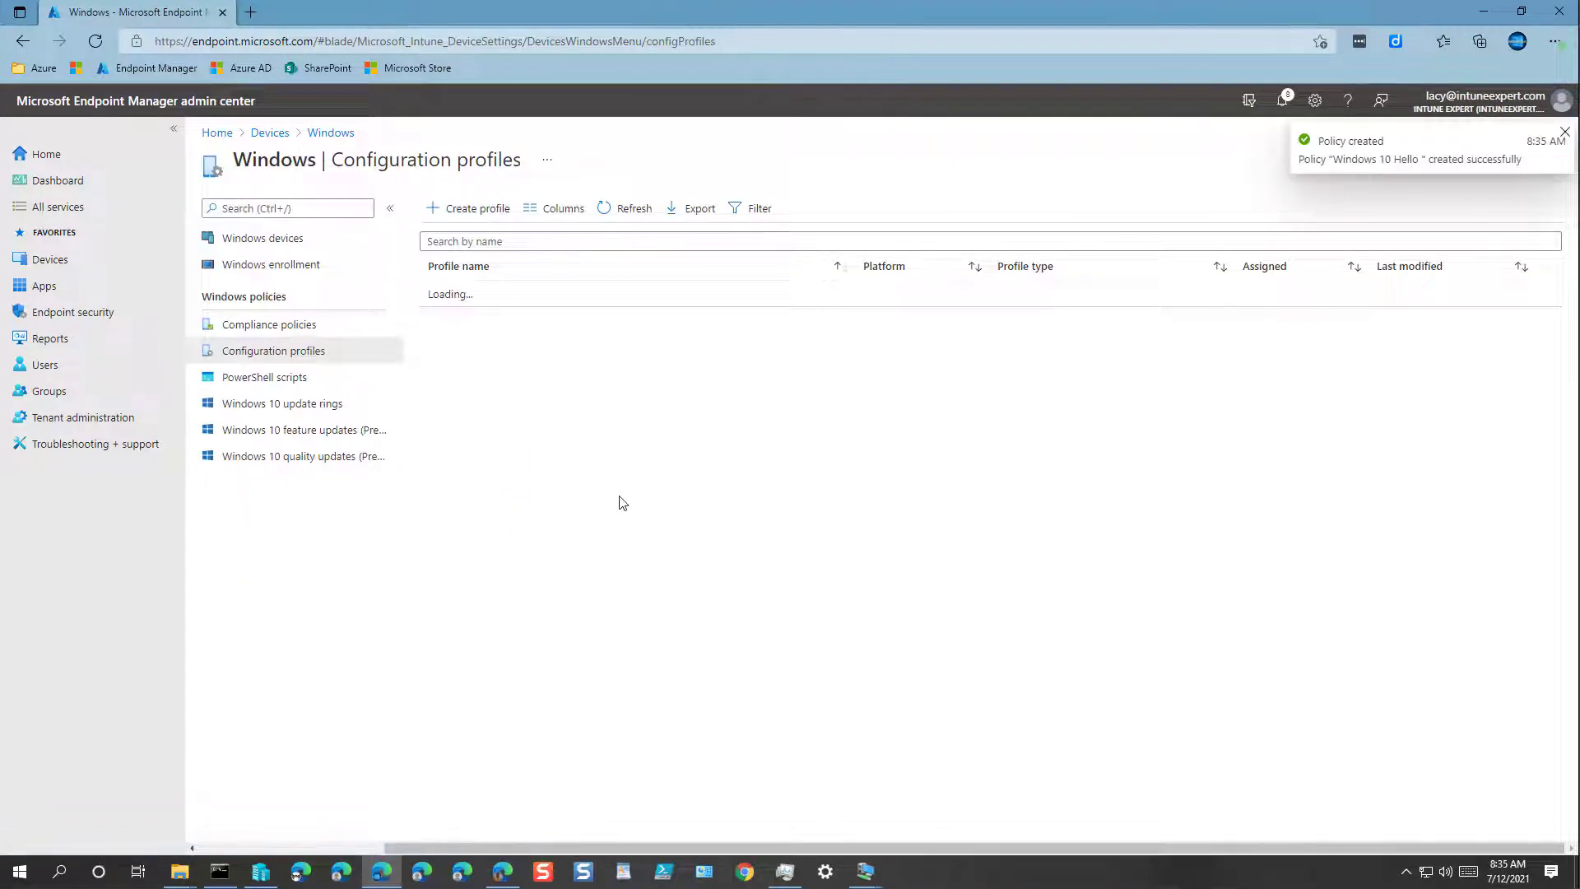
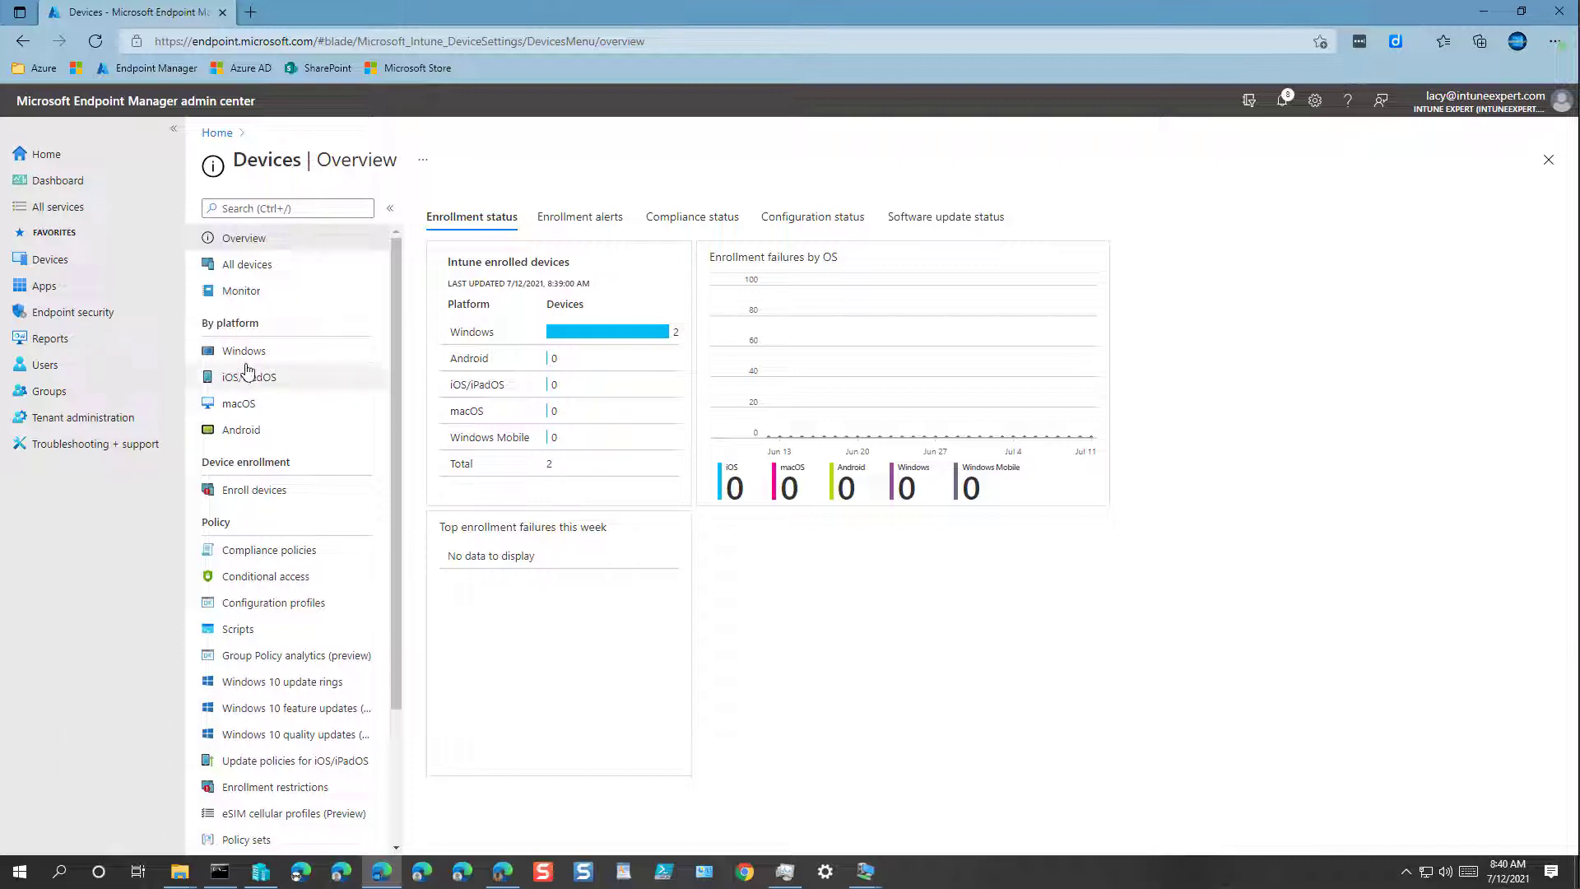
Open the configuration profiles list for Windows devices.
click(257, 354)
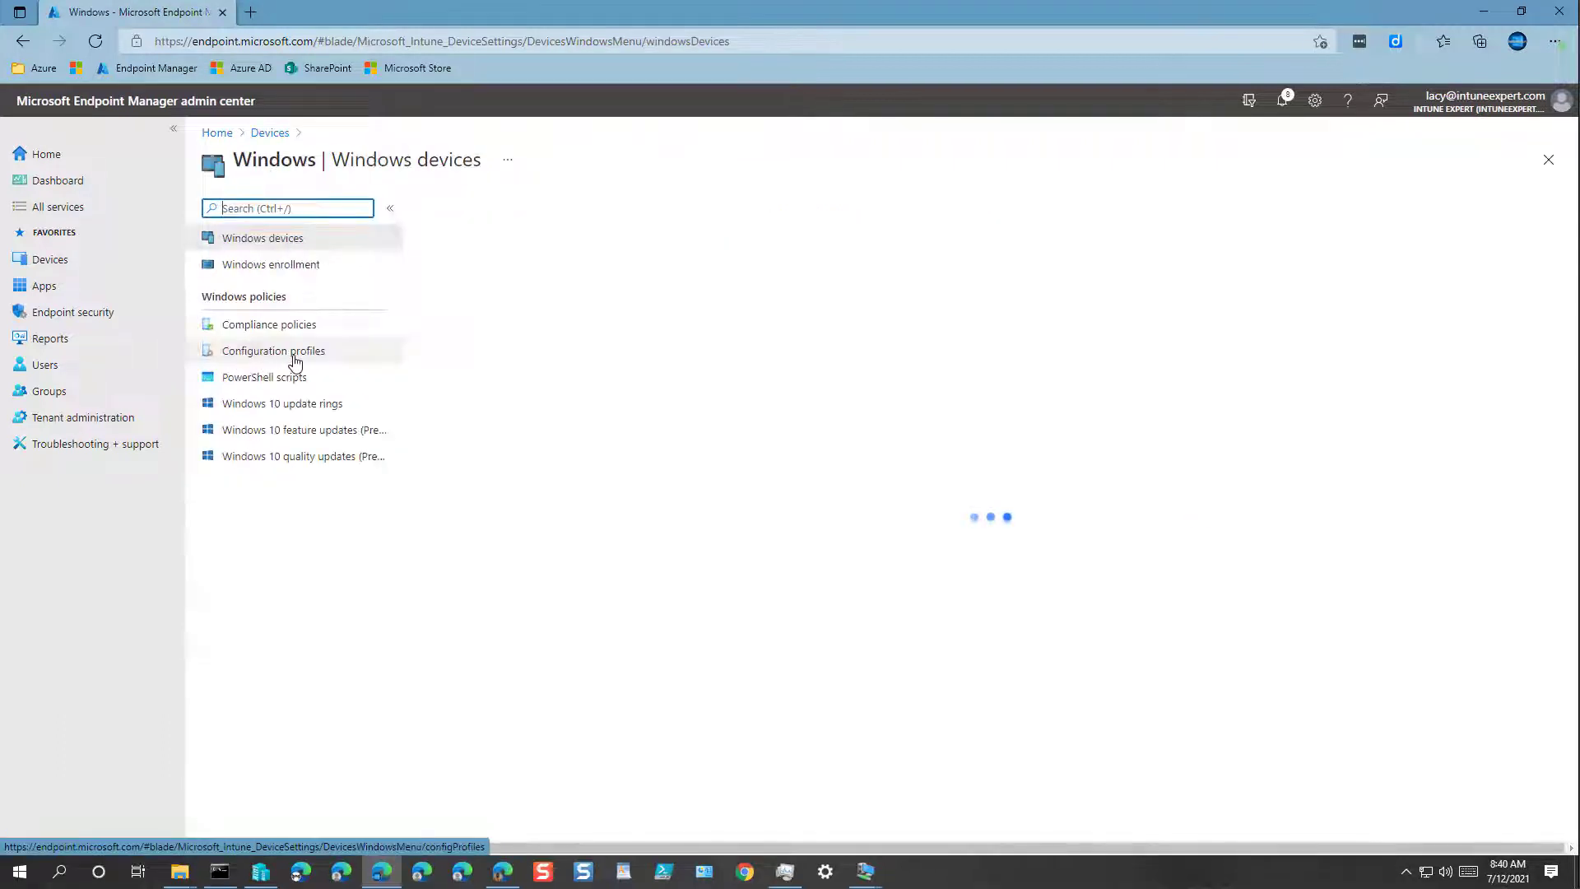
click(296, 360)
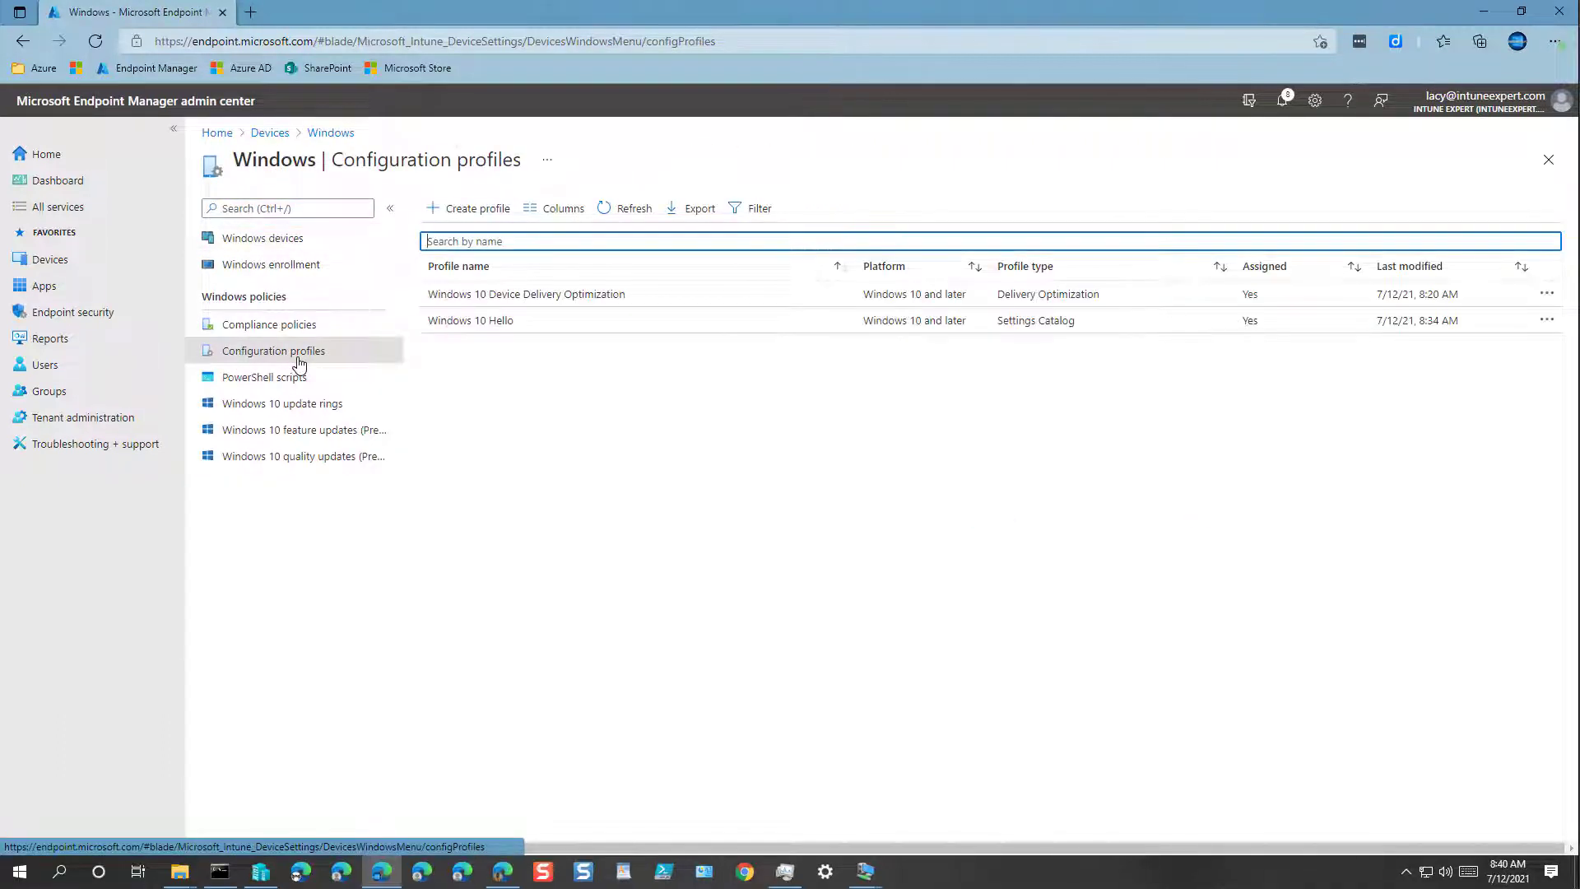
Create a Windows 10 and later profile from the Custom template.
click(495, 218)
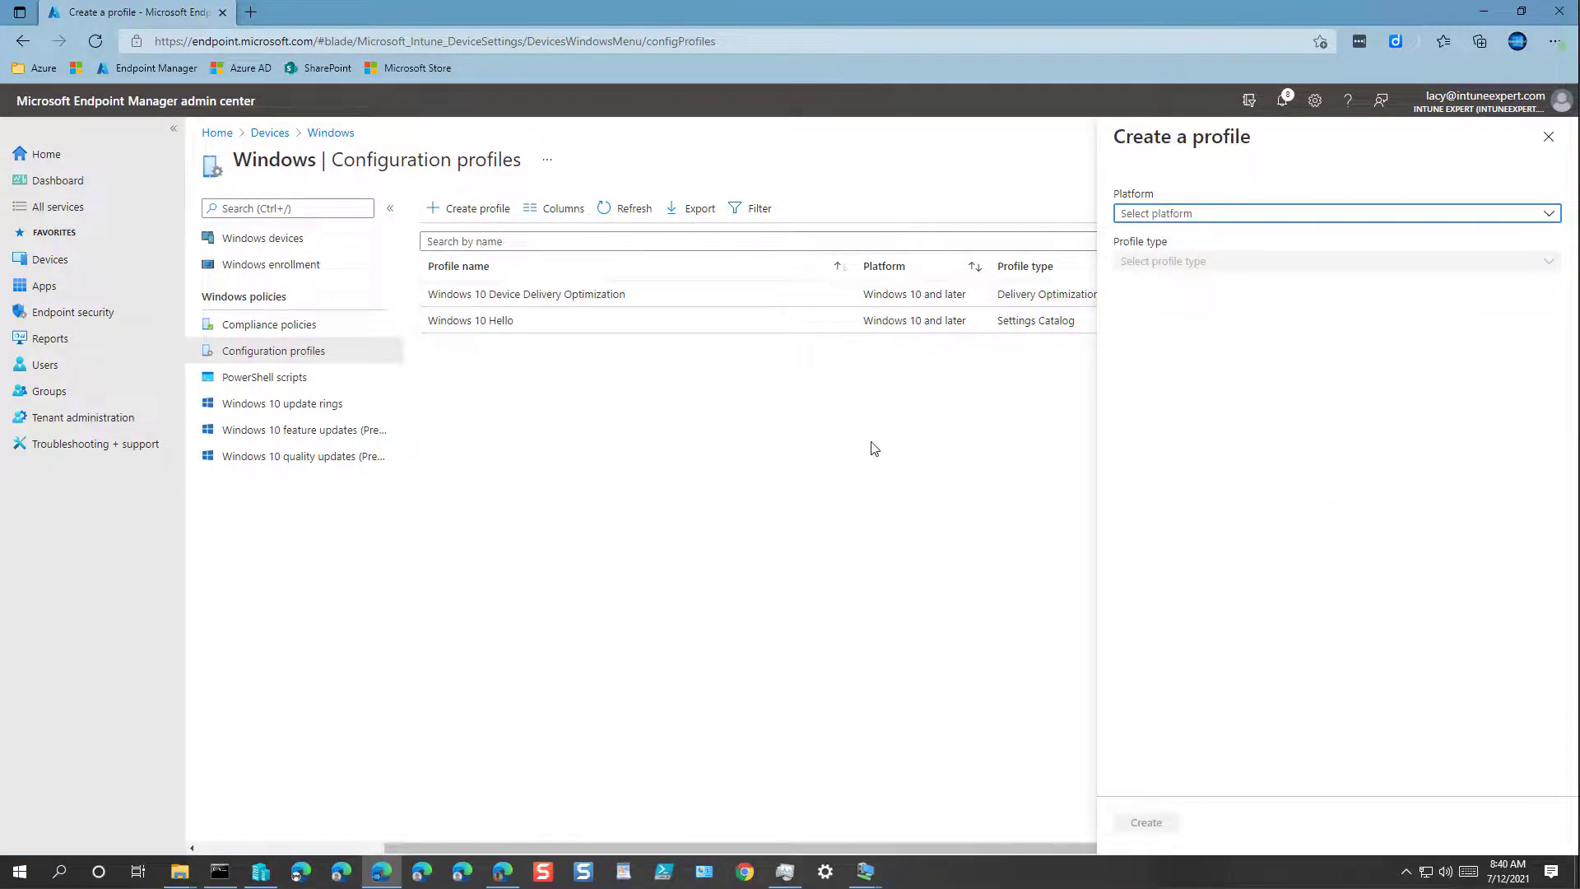
click(1178, 218)
click(1185, 238)
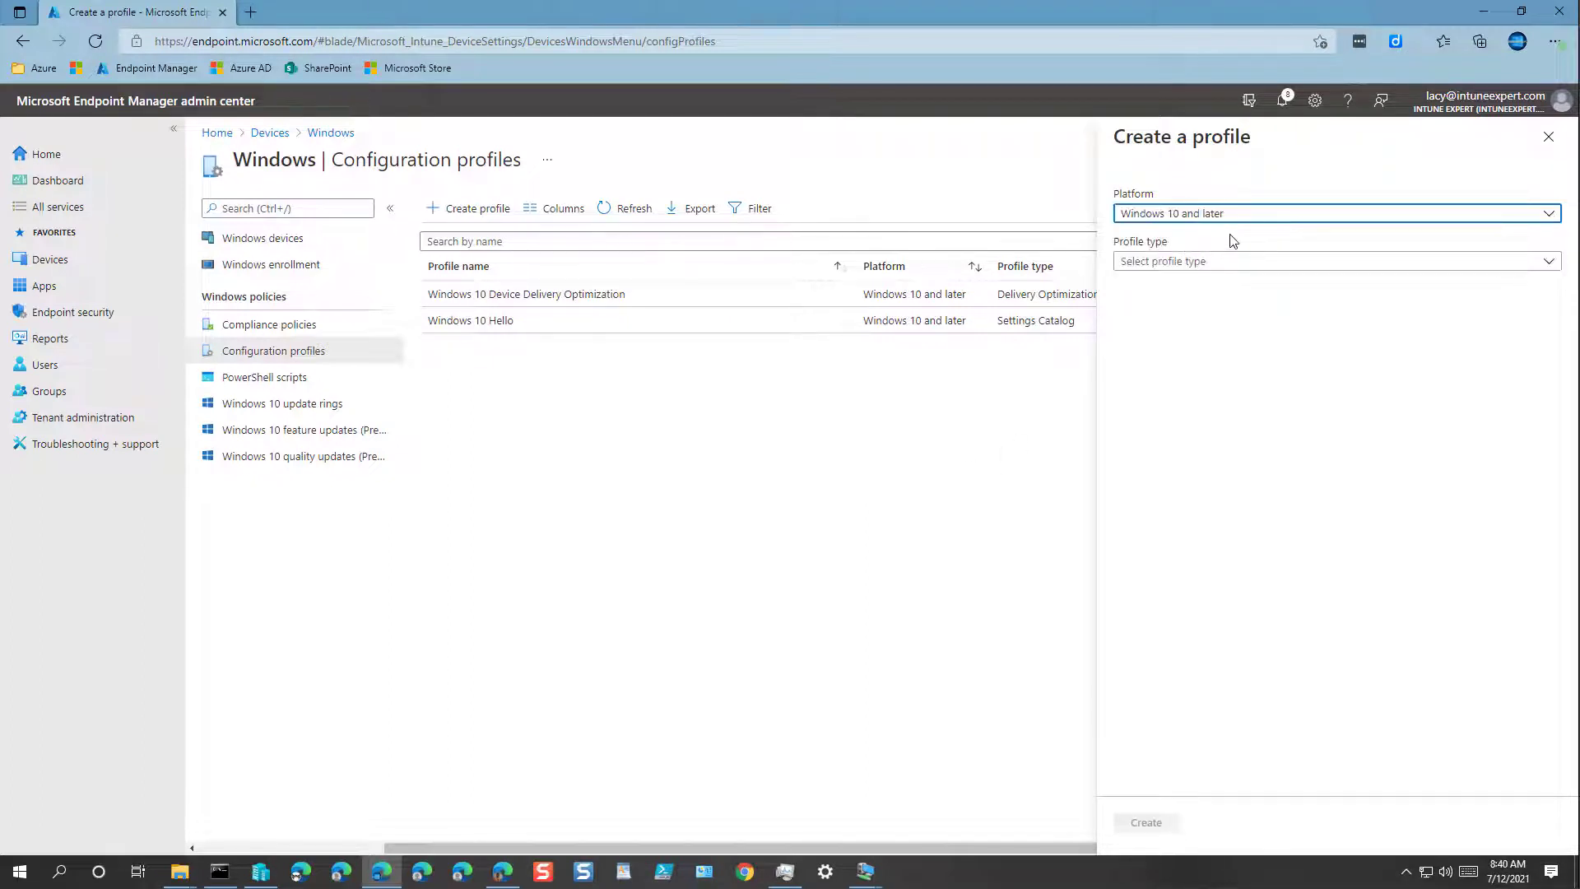
click(1182, 261)
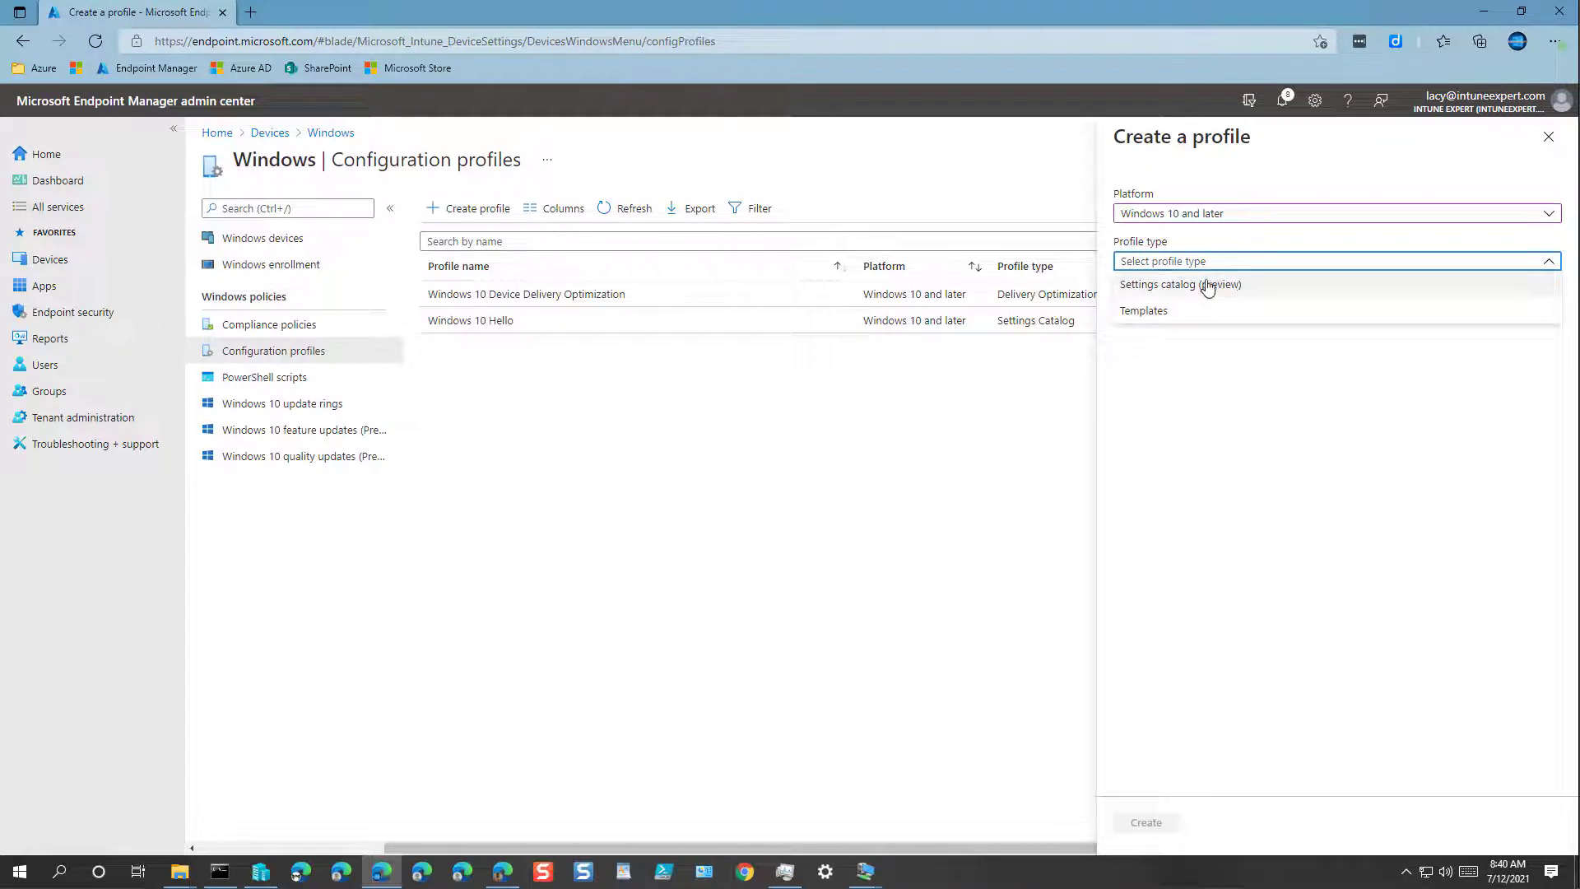
click(1159, 319)
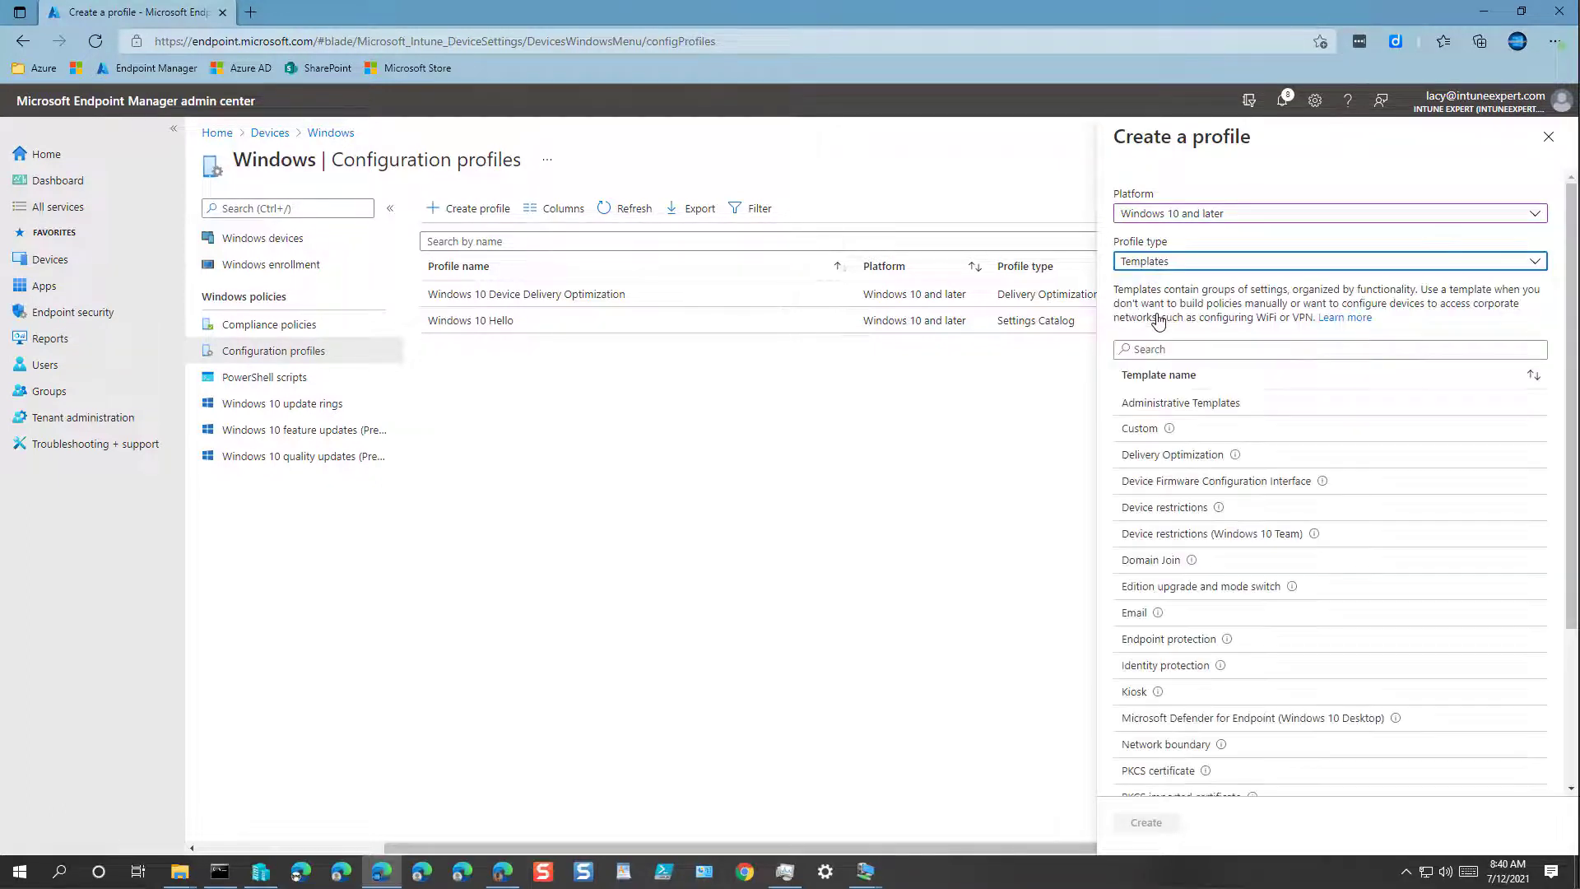
click(1148, 429)
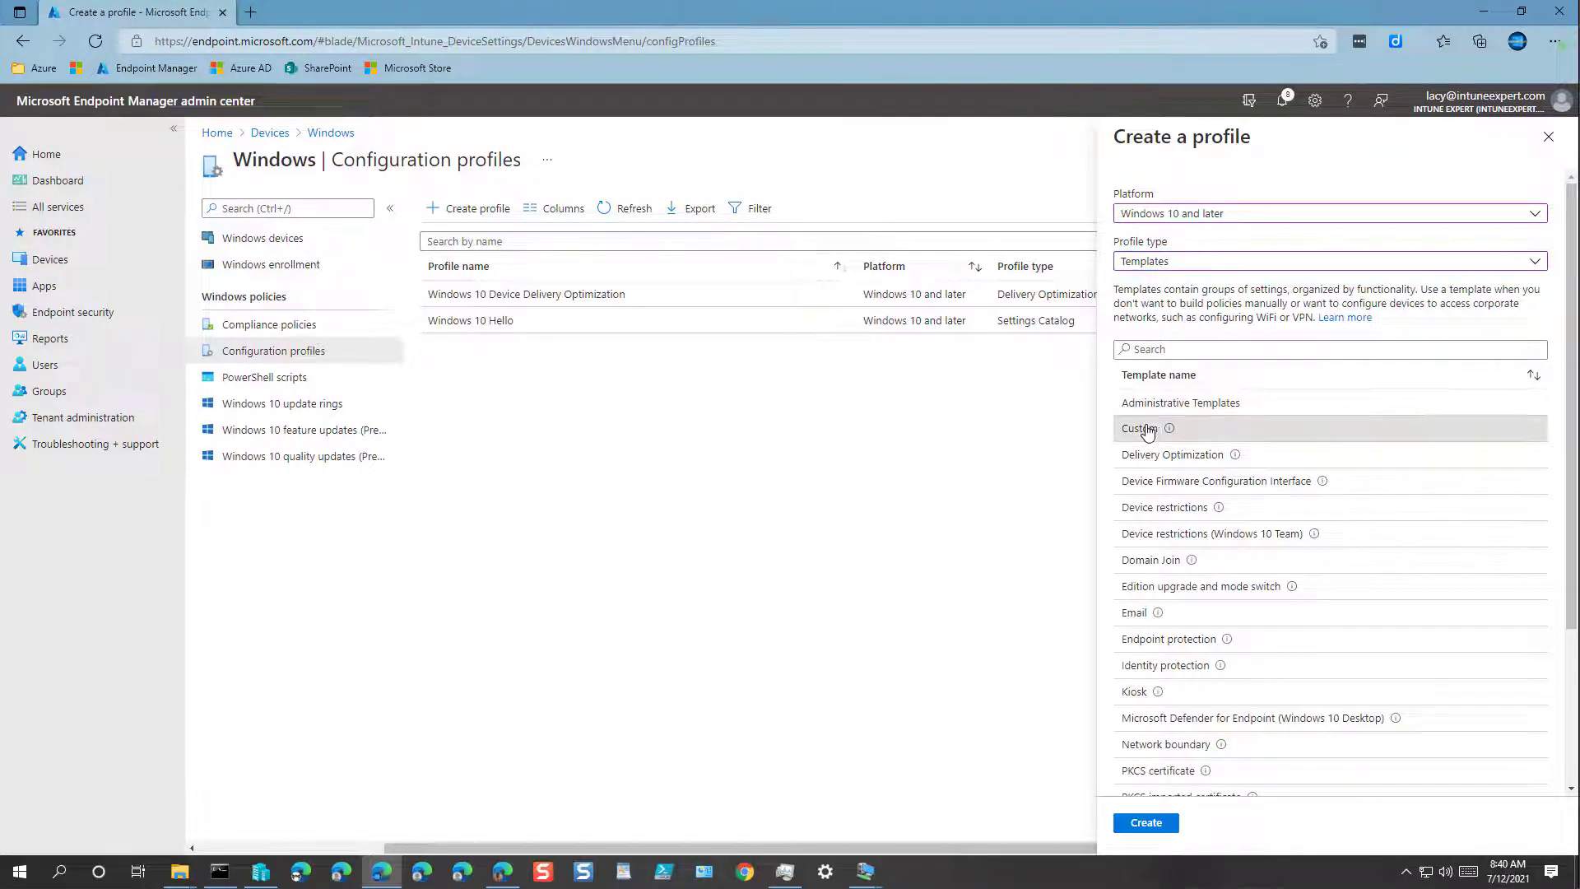
click(1168, 832)
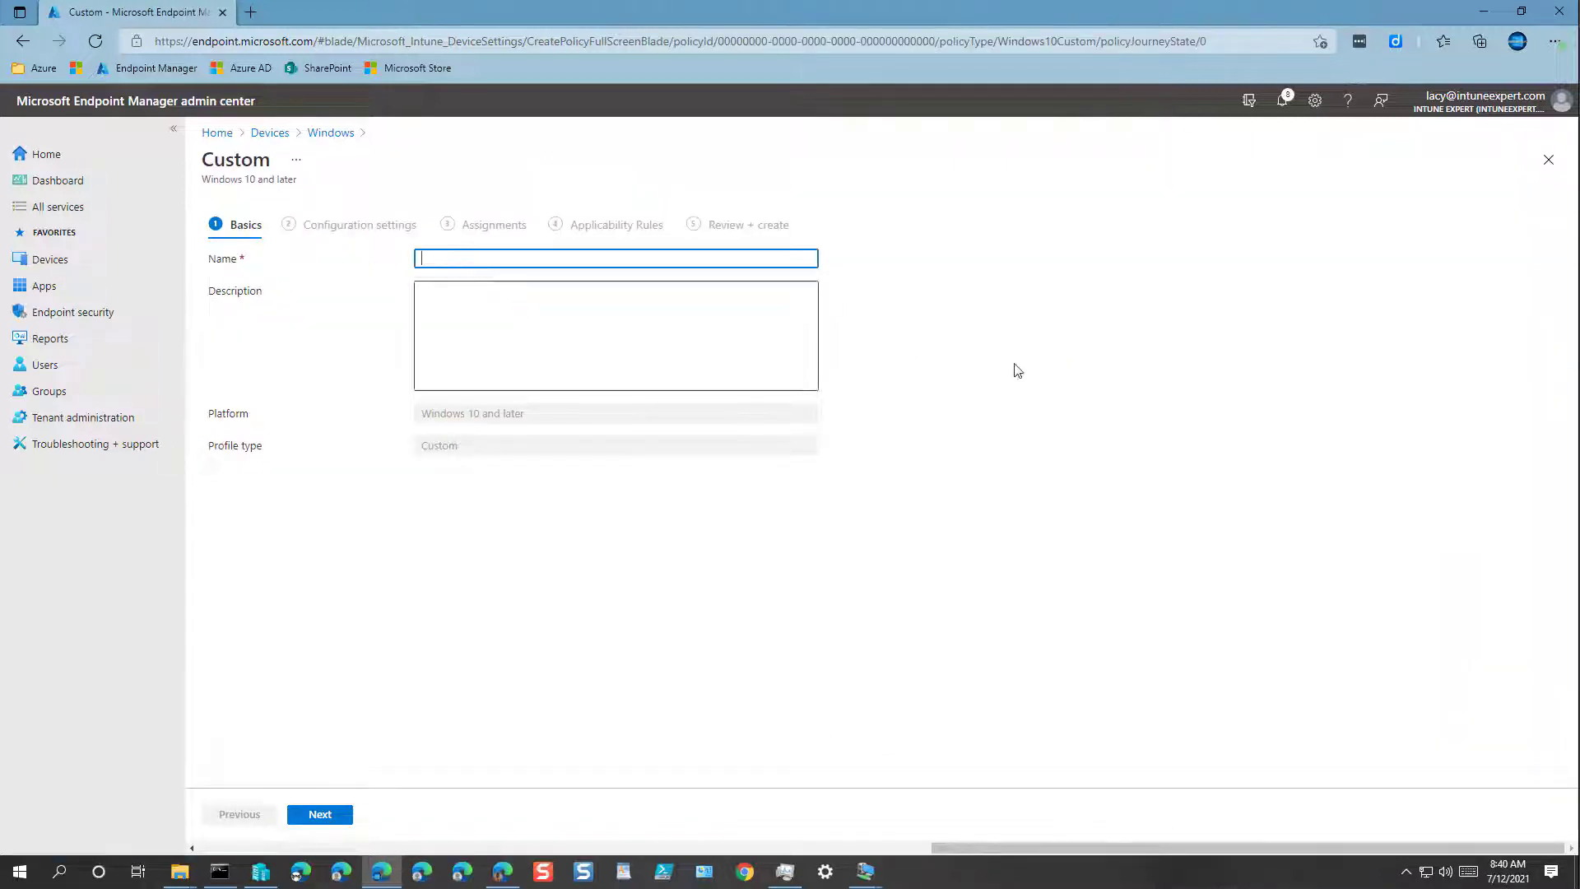
Name the profile 'Windows 10 Hide Insider Program', describe it as the name plus 'settings', and continue.
text(Windows )
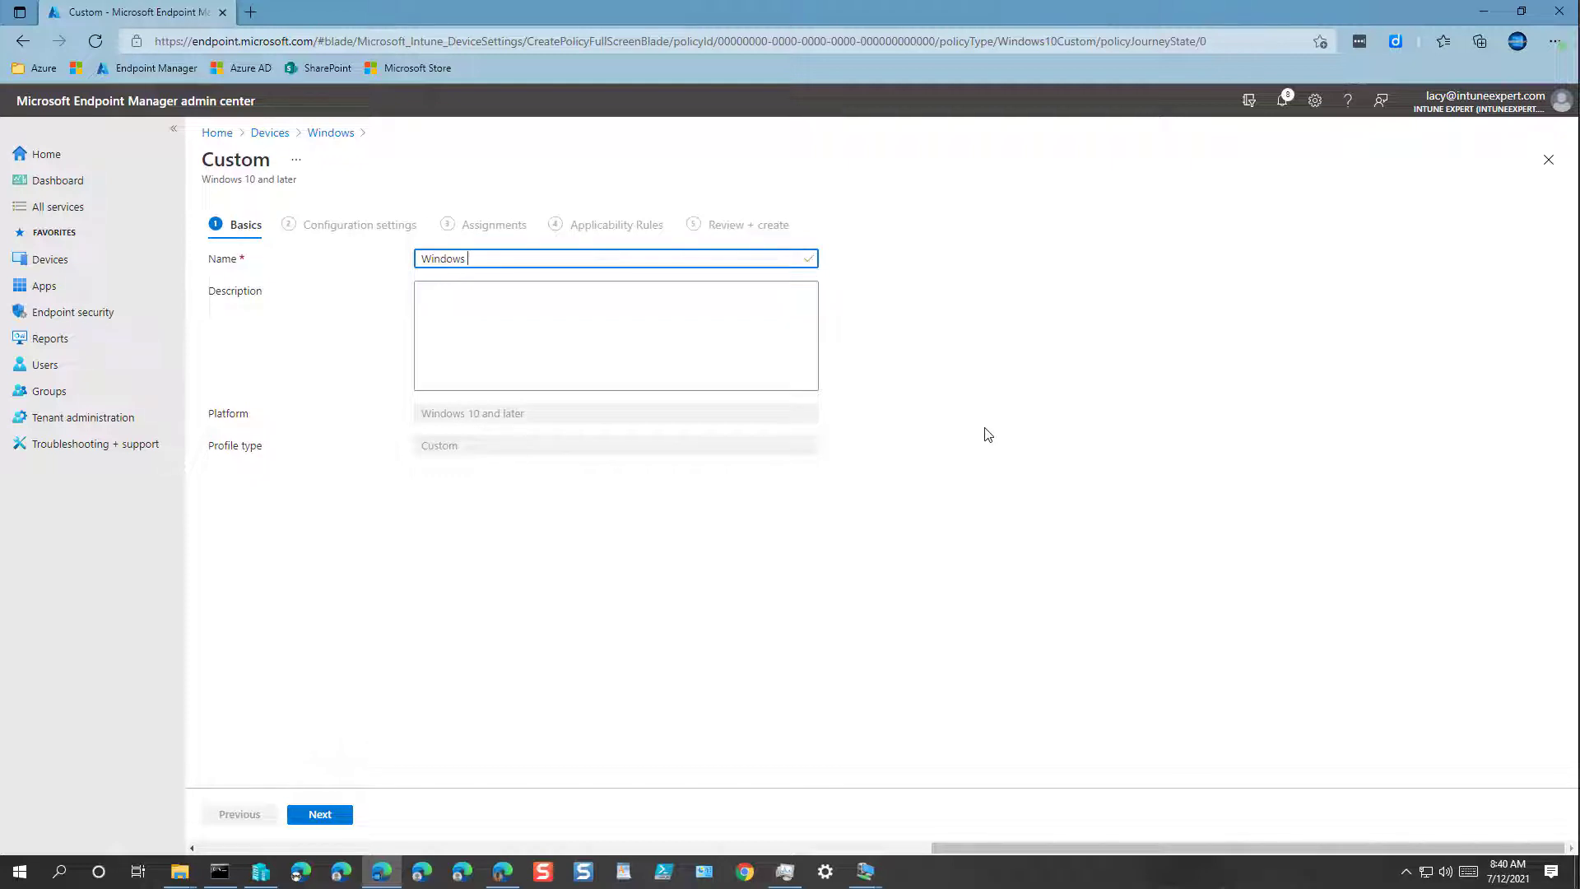
text(10 Hide Insider Program)
key(ctrl+a)
key(ctrl+c)
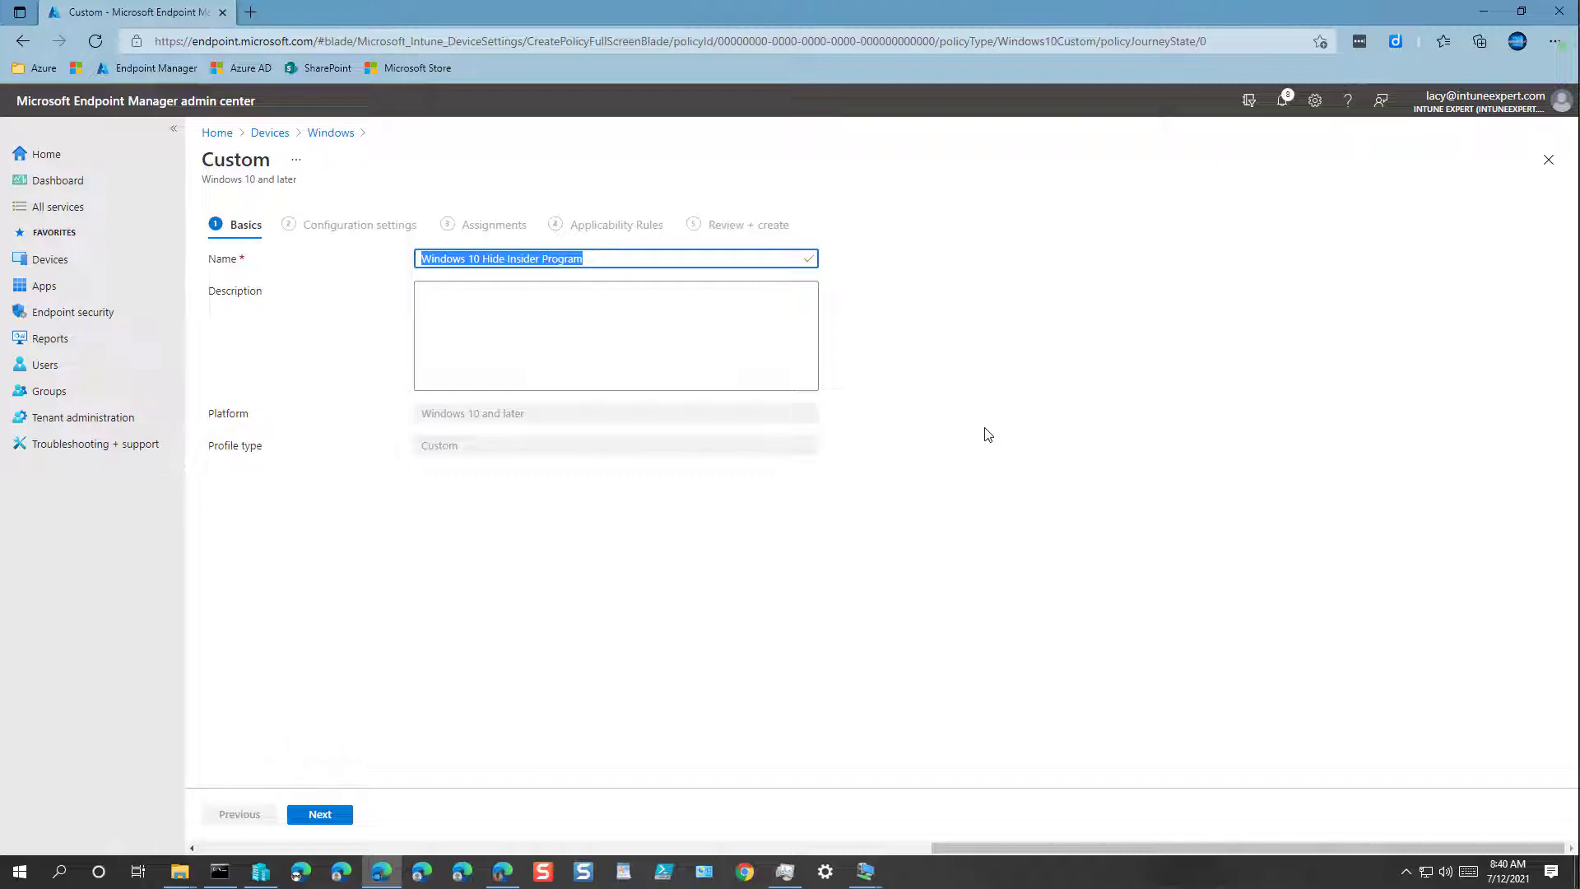
click(684, 325)
key(ctrl+v)
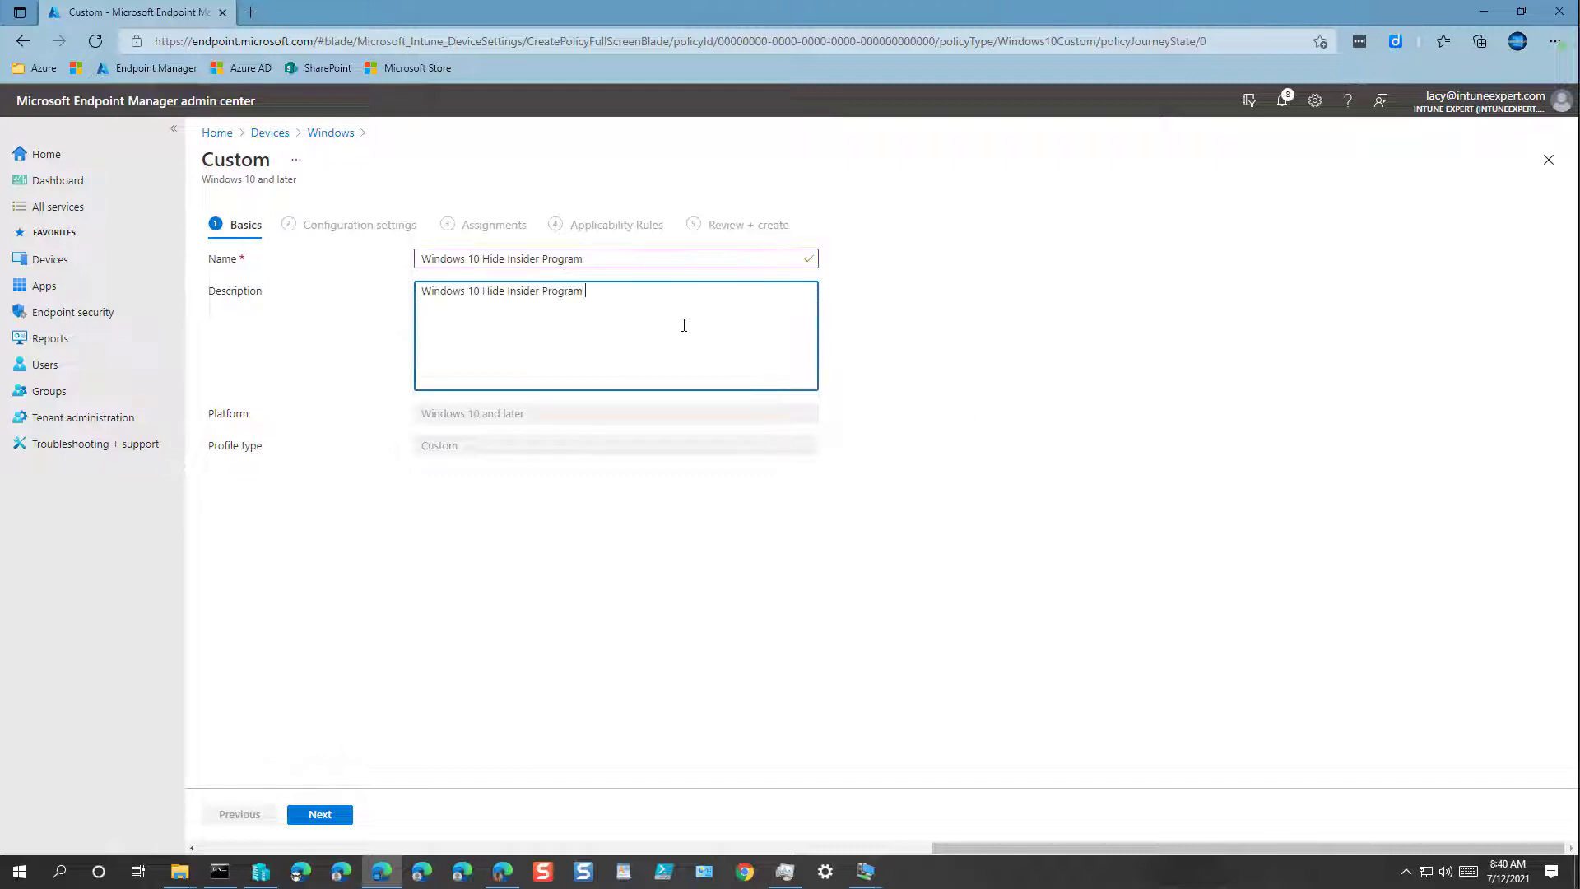
text(settings)
click(662, 631)
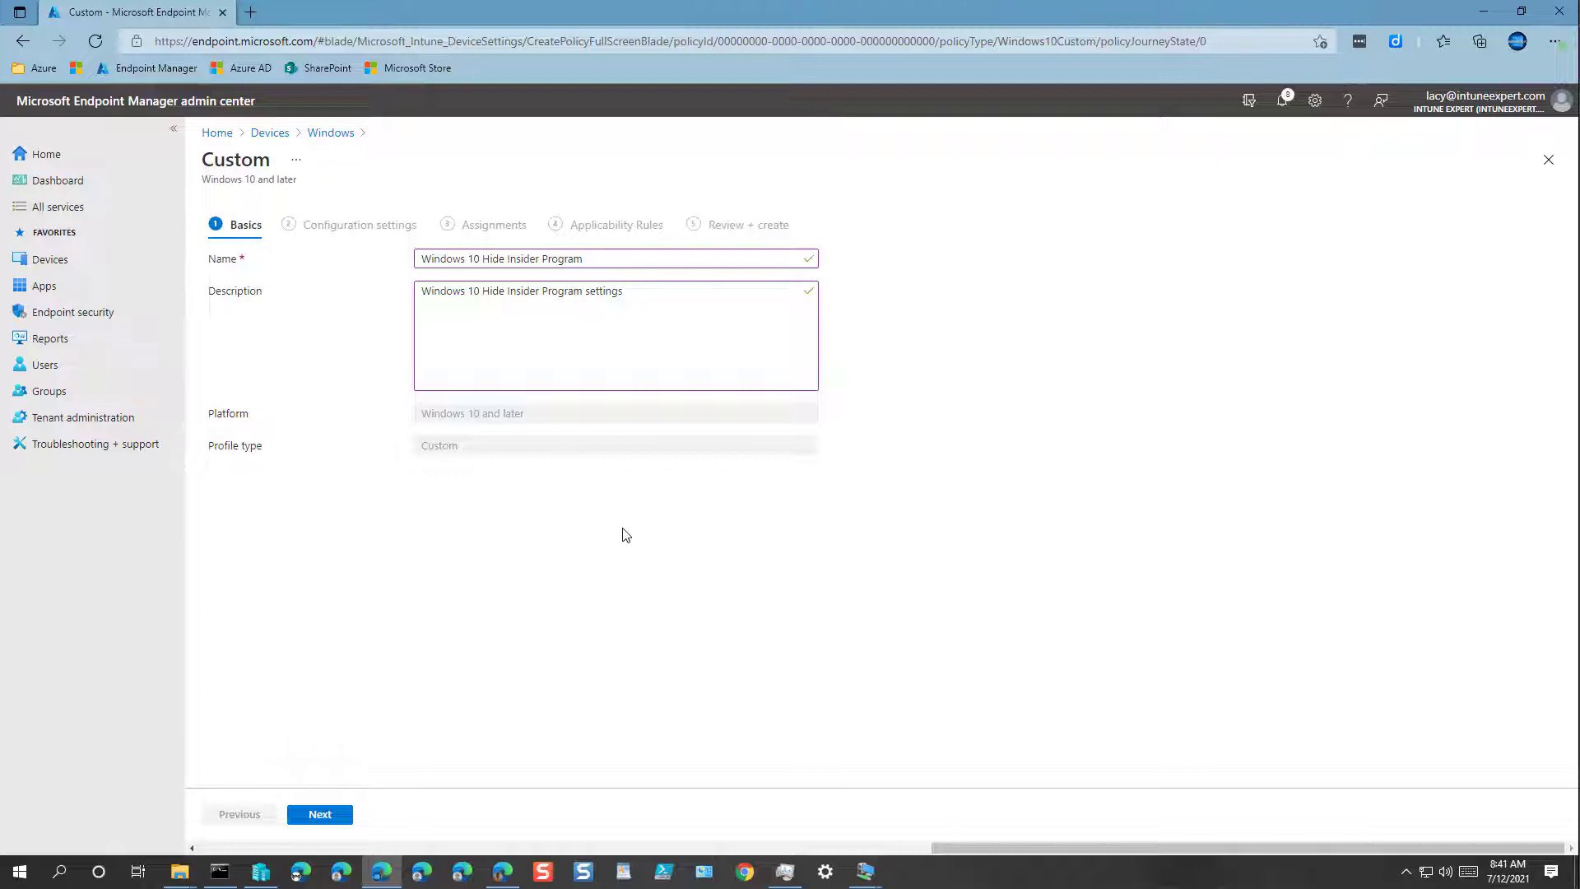
click(347, 820)
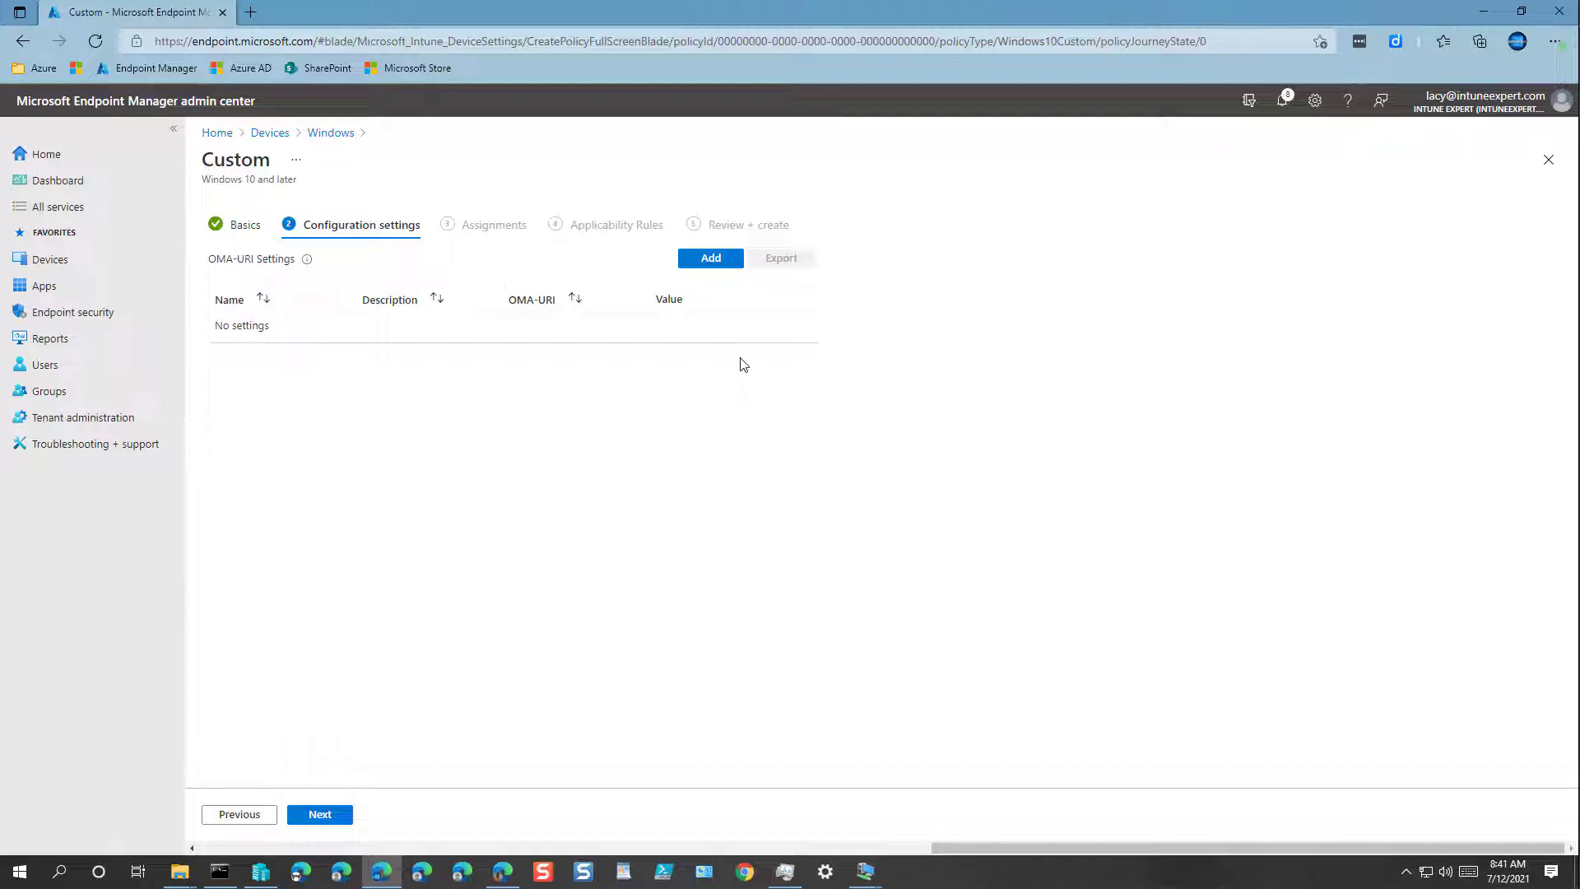
Add an OMA-URI row named SettingsPageVisibility, described 'Hide Inside Program', with the PageVisibilityList path.
click(722, 264)
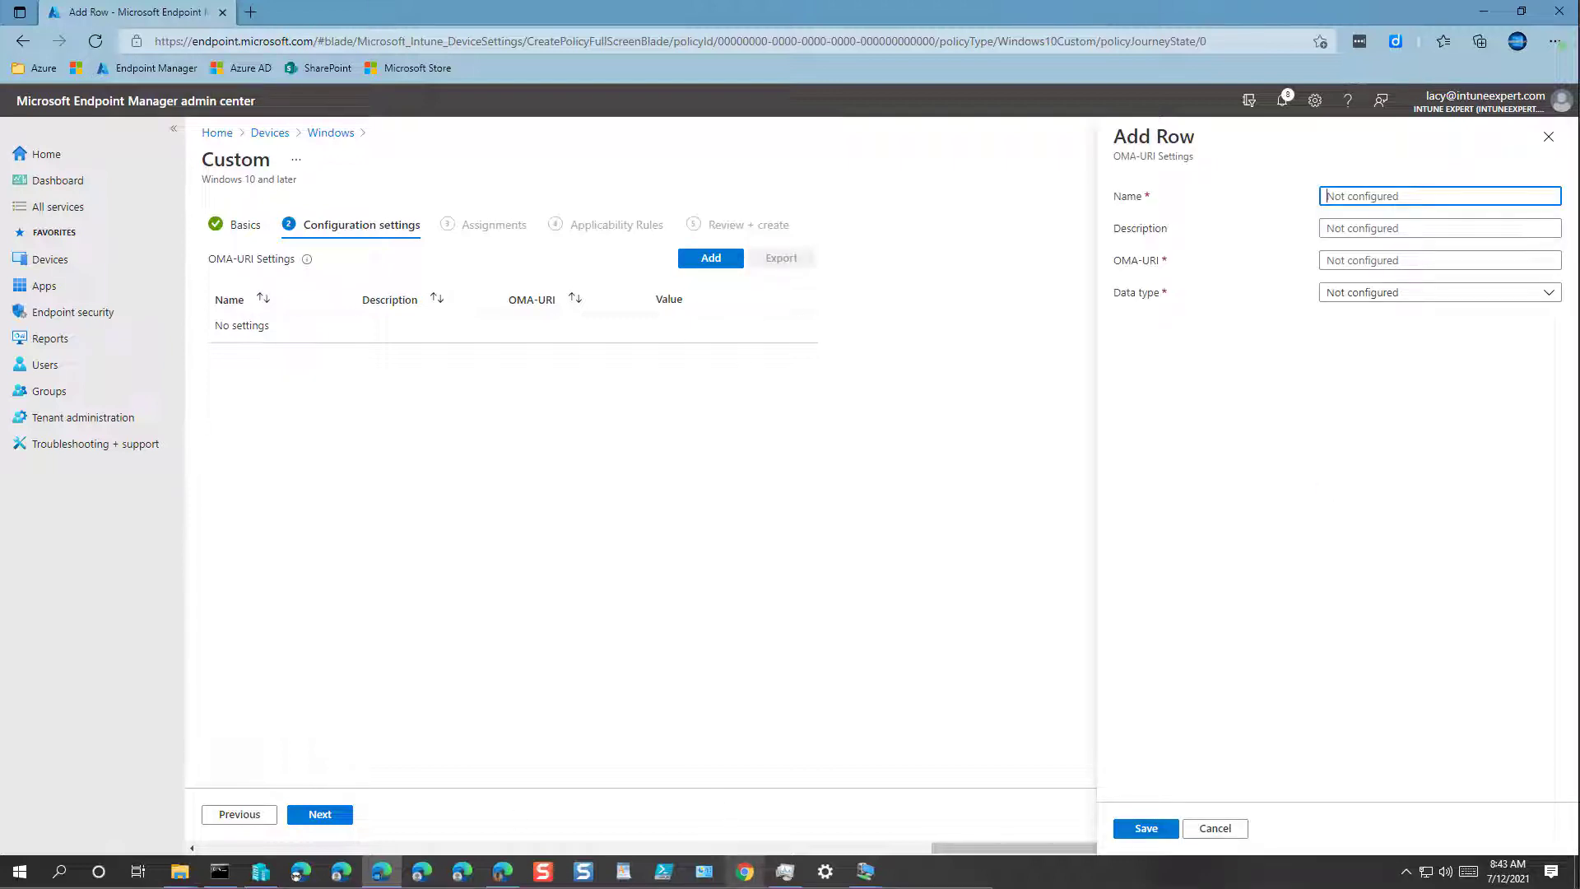
click(656, 432)
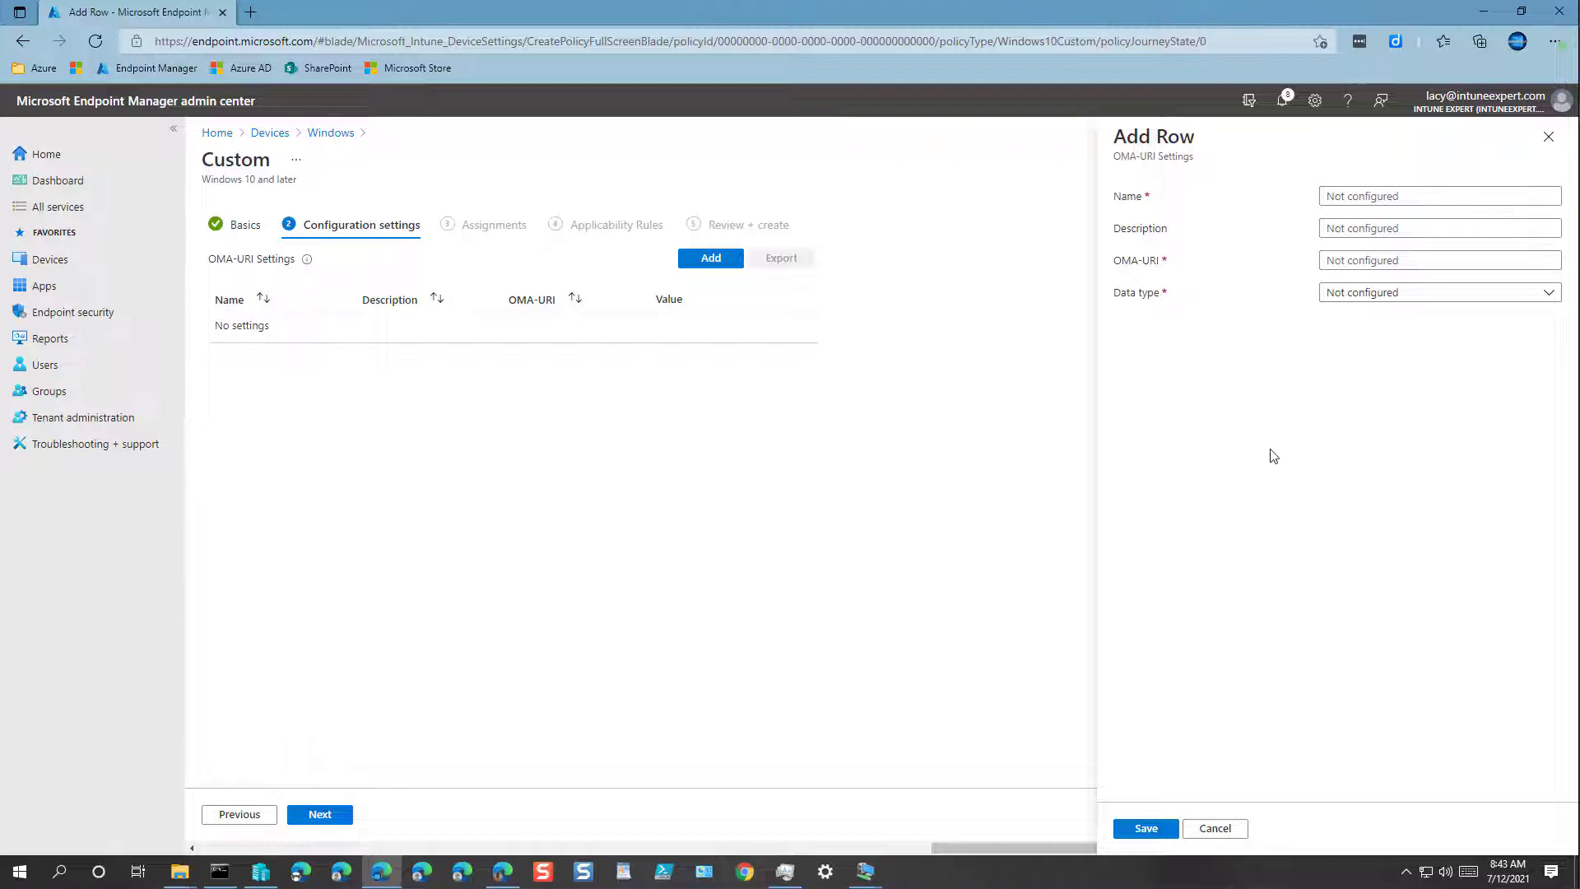
click(1354, 201)
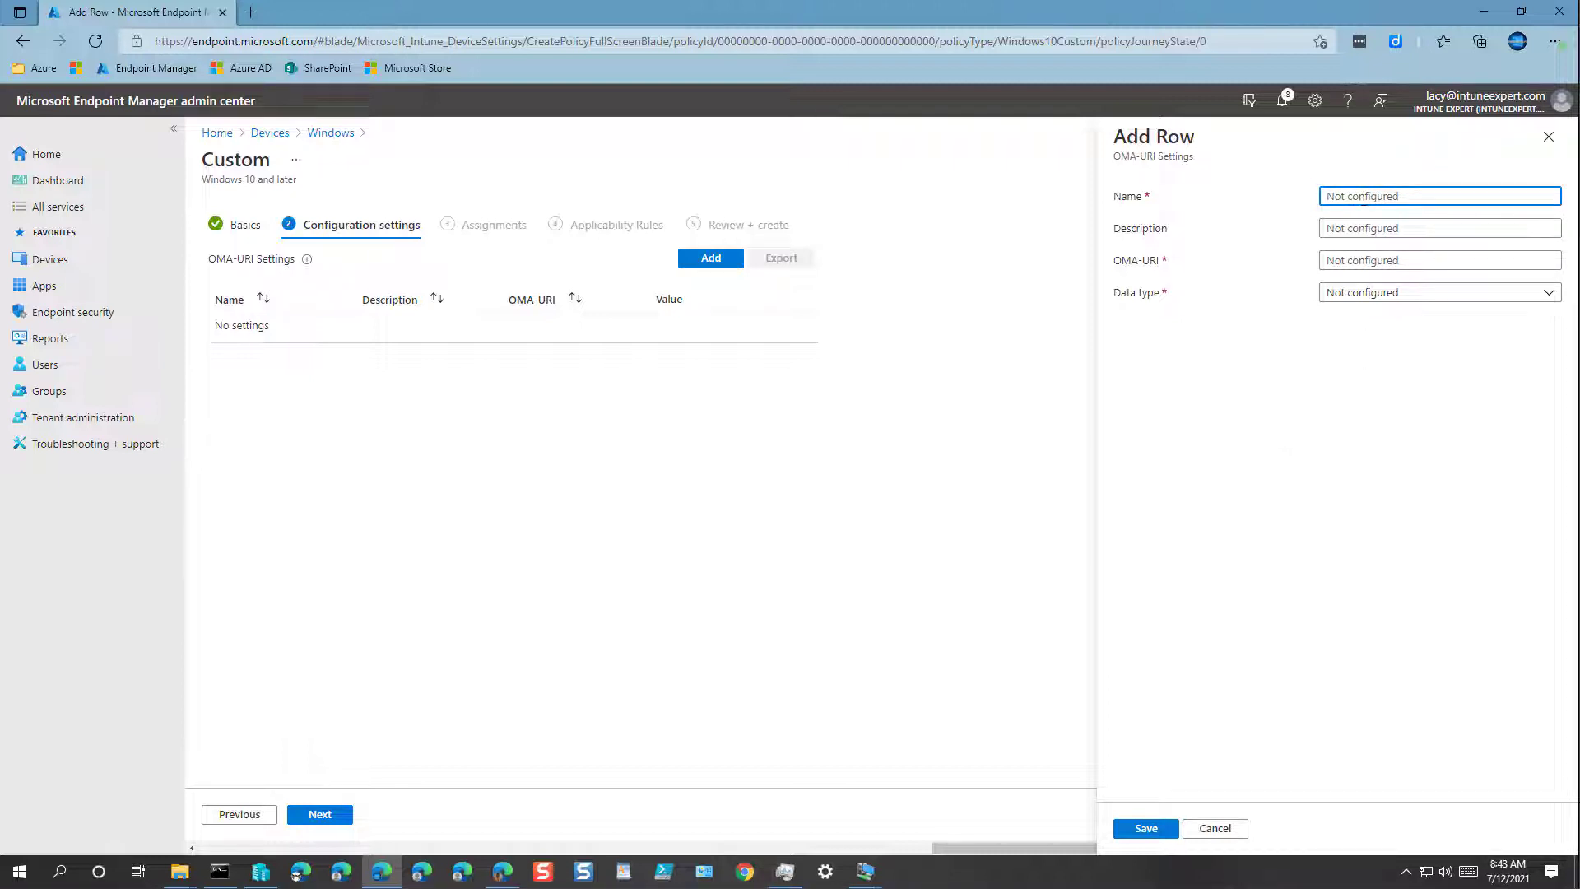
text(SettingsPageVisibility)
key(Tab)
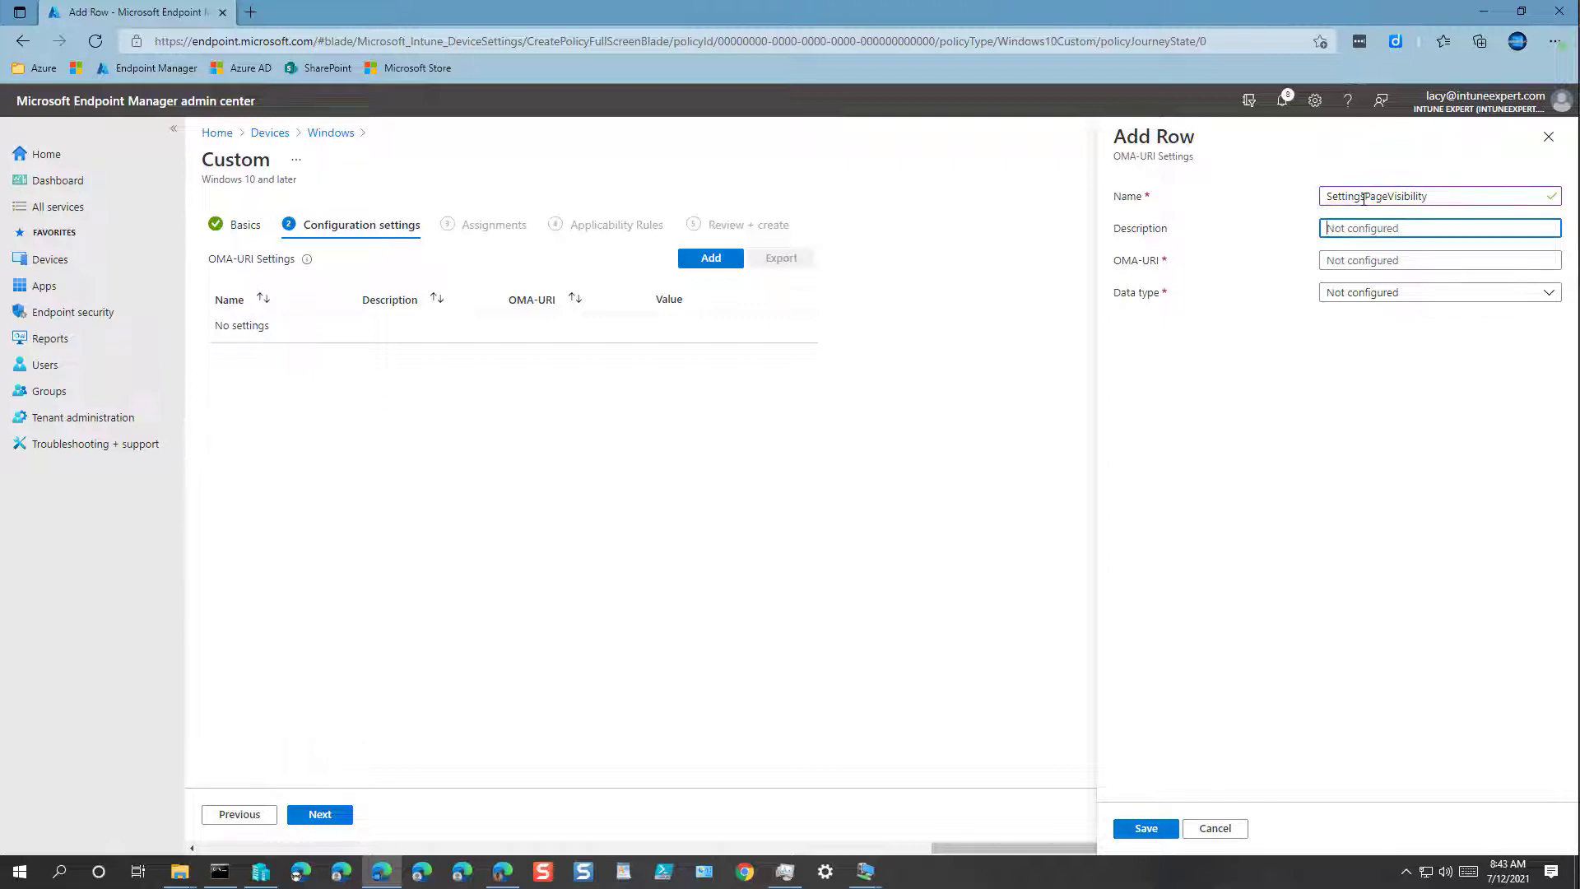
text(Hide Inside Program)
click(1390, 262)
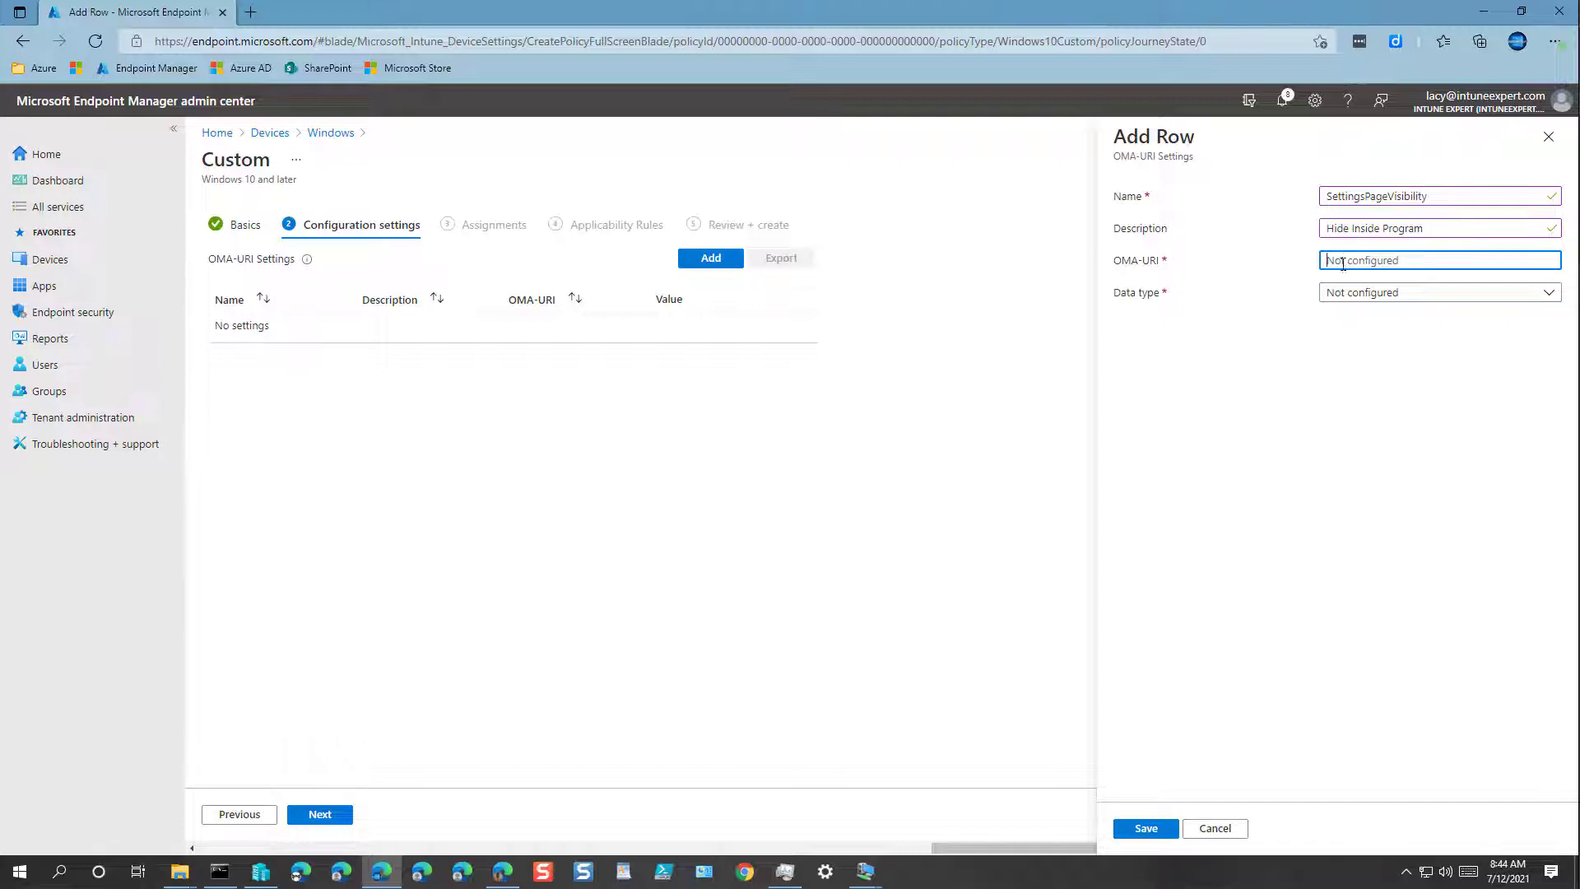
text(./Vendor/MSFT/Policy/Config/Settings/PageVisibilityList)
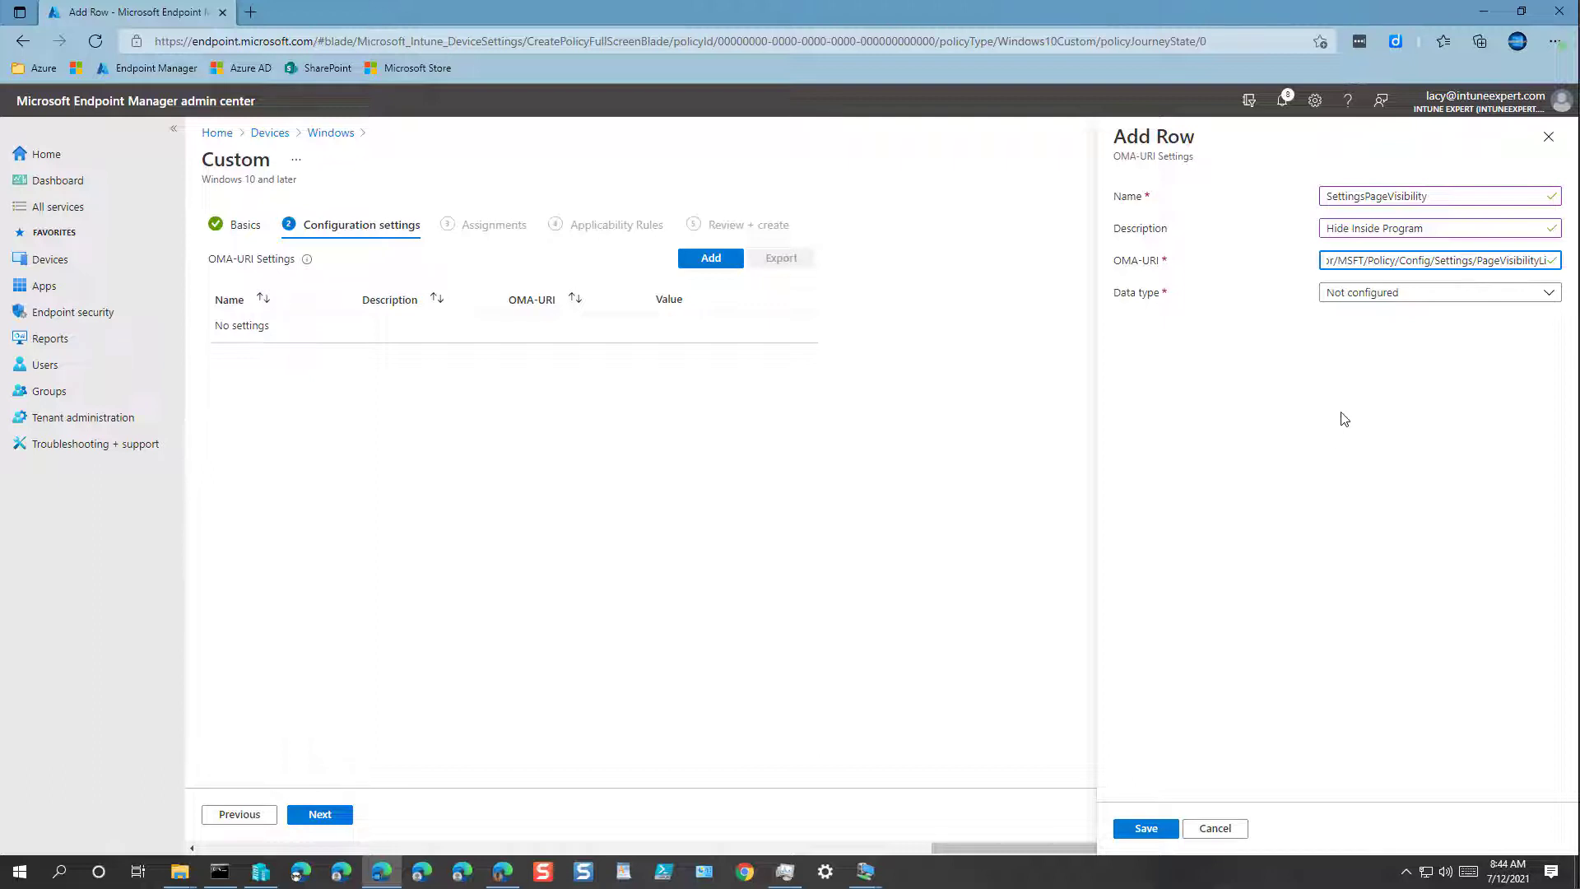
Set the row's data type to String with value hide:windowsinsider and save it.
click(1346, 294)
click(1342, 343)
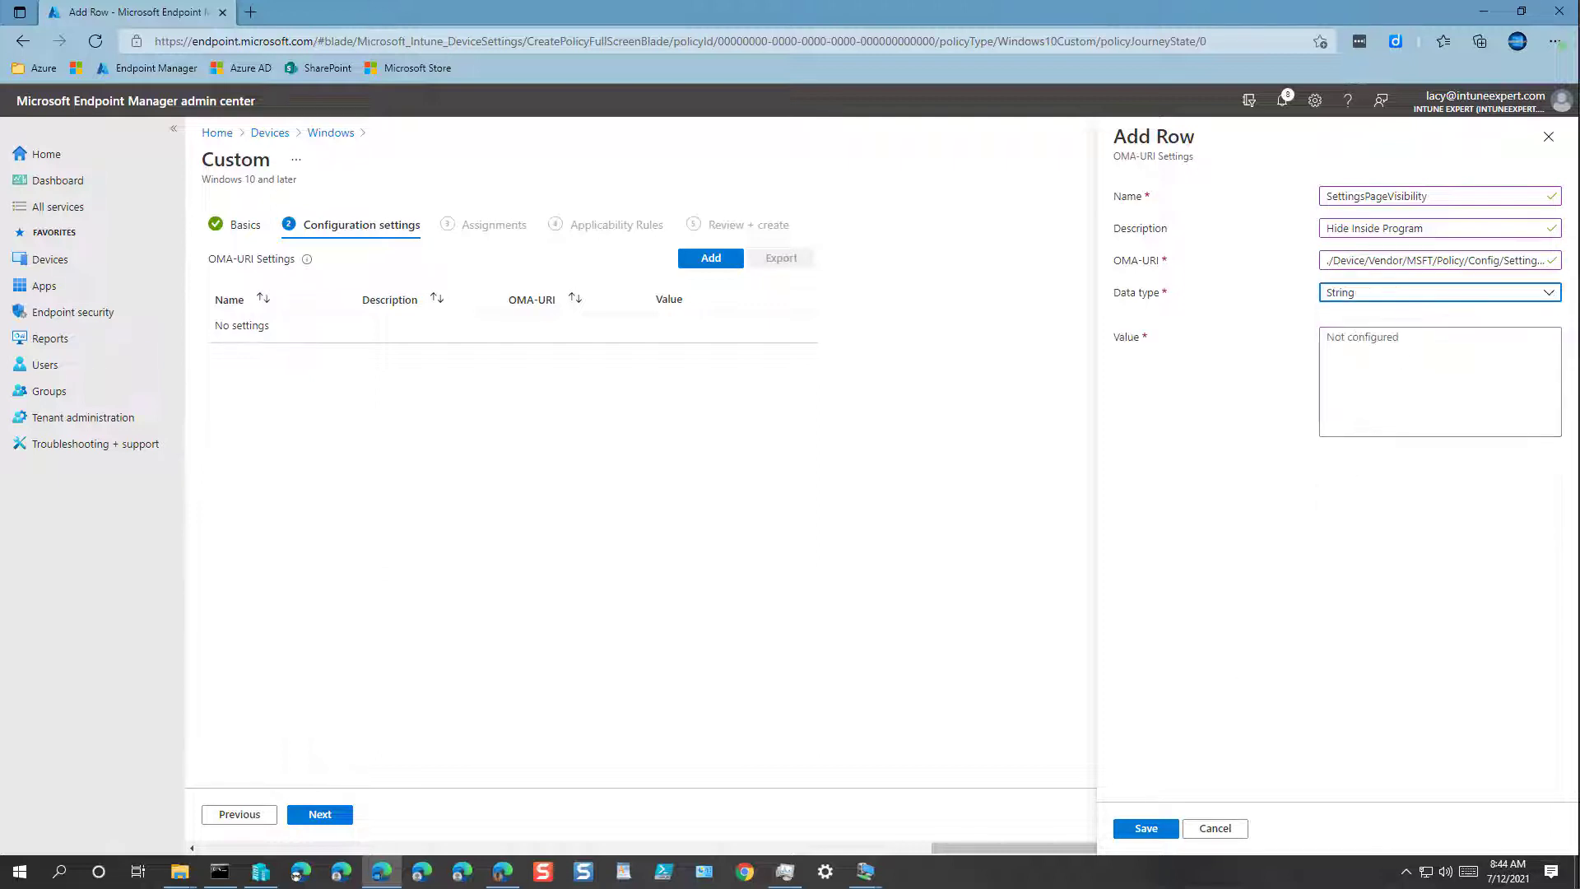
click(1439, 363)
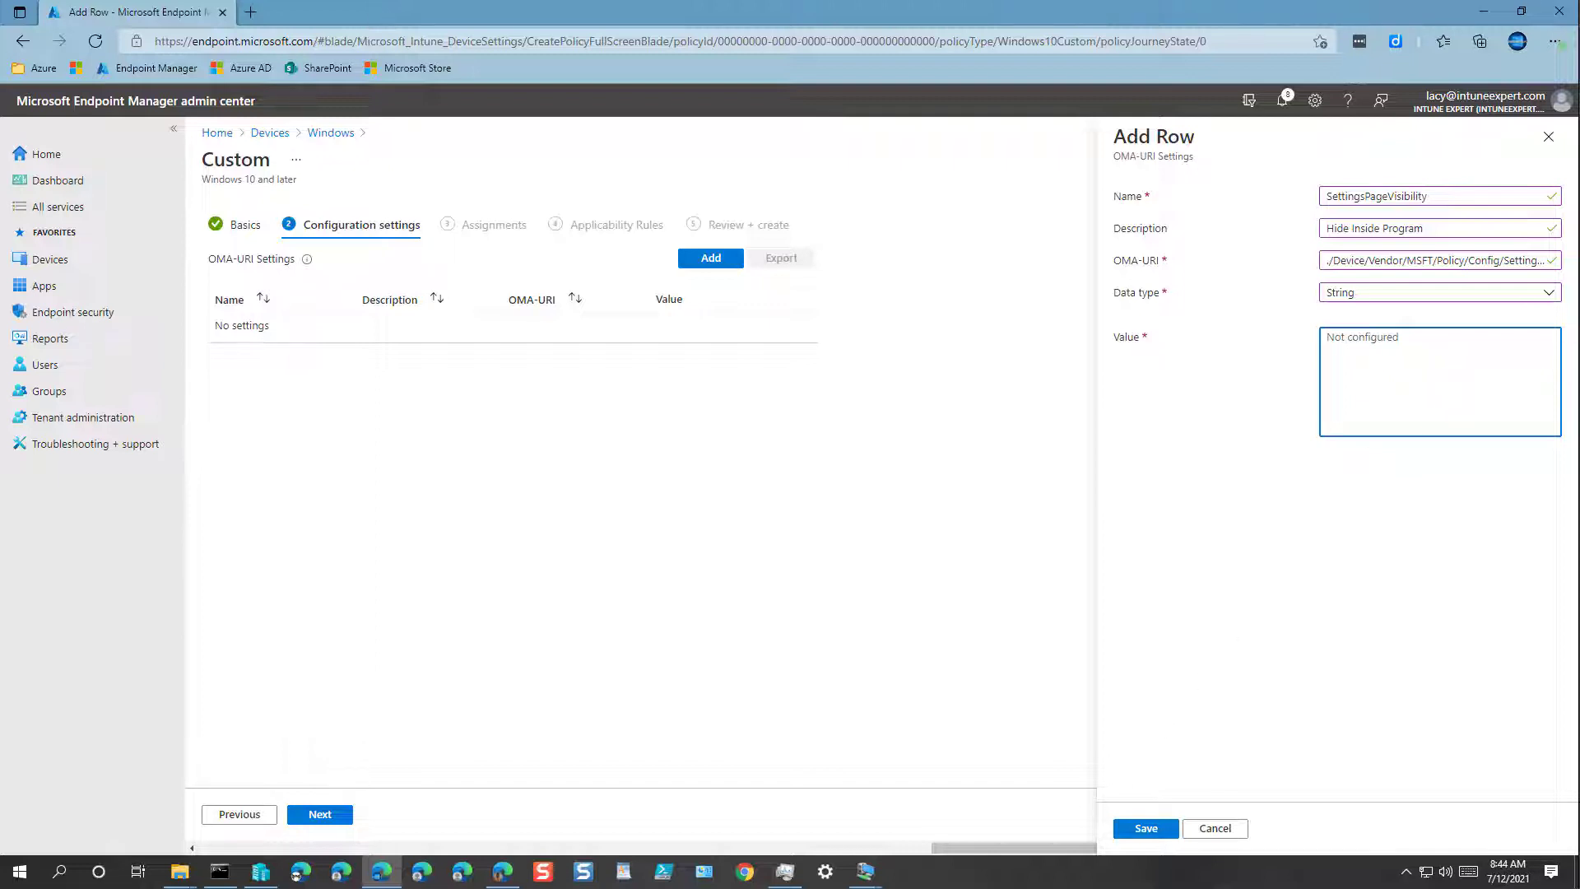
text(hide:)
text(windowsinsider)
click(1387, 497)
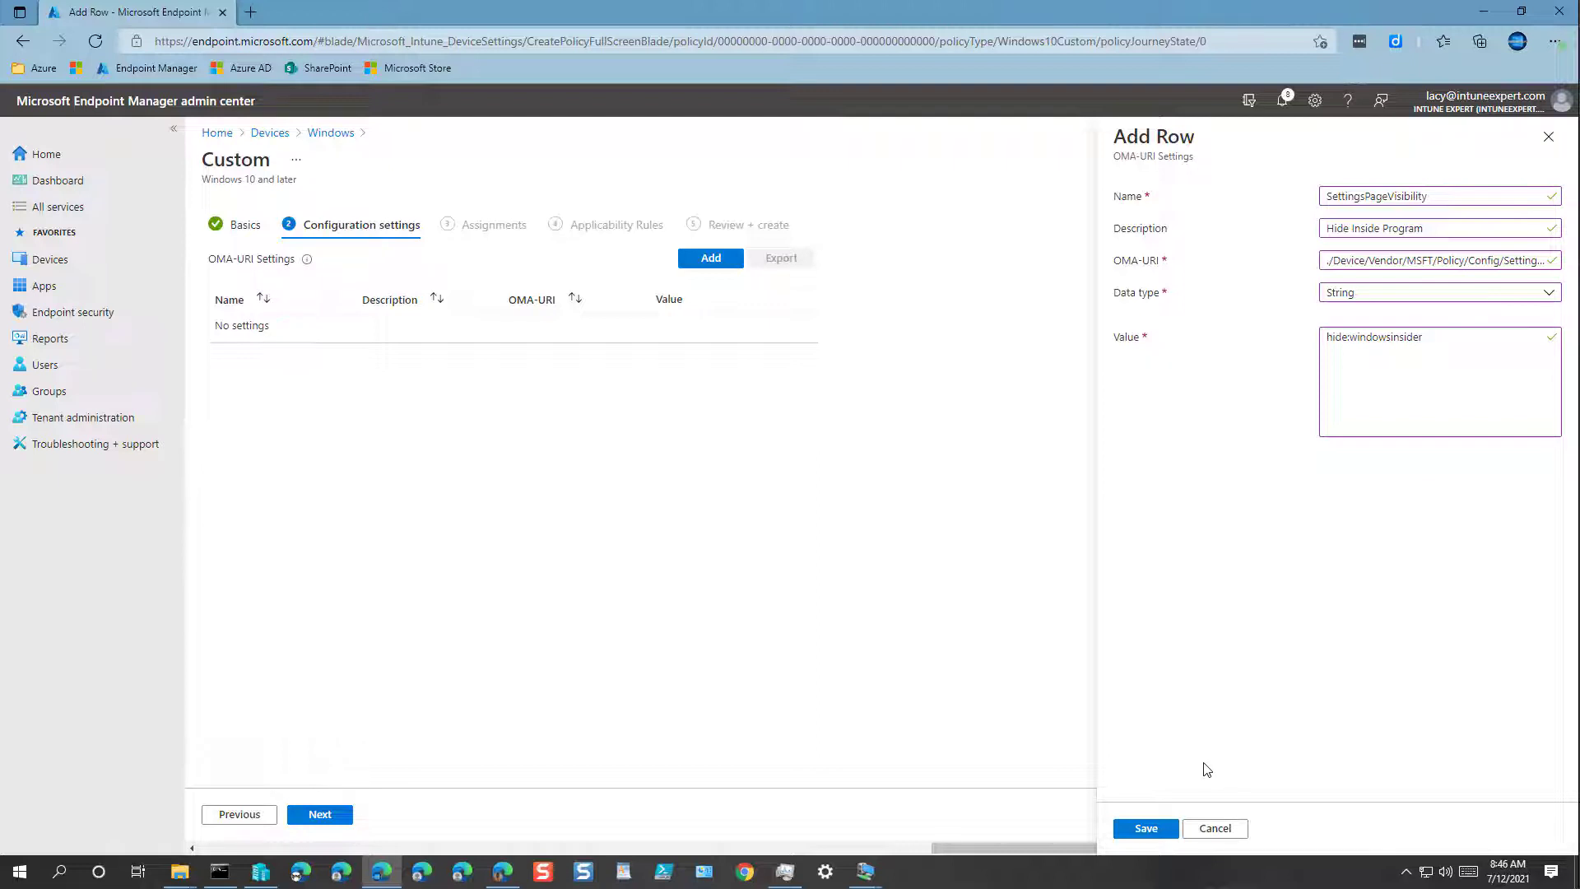
click(1146, 828)
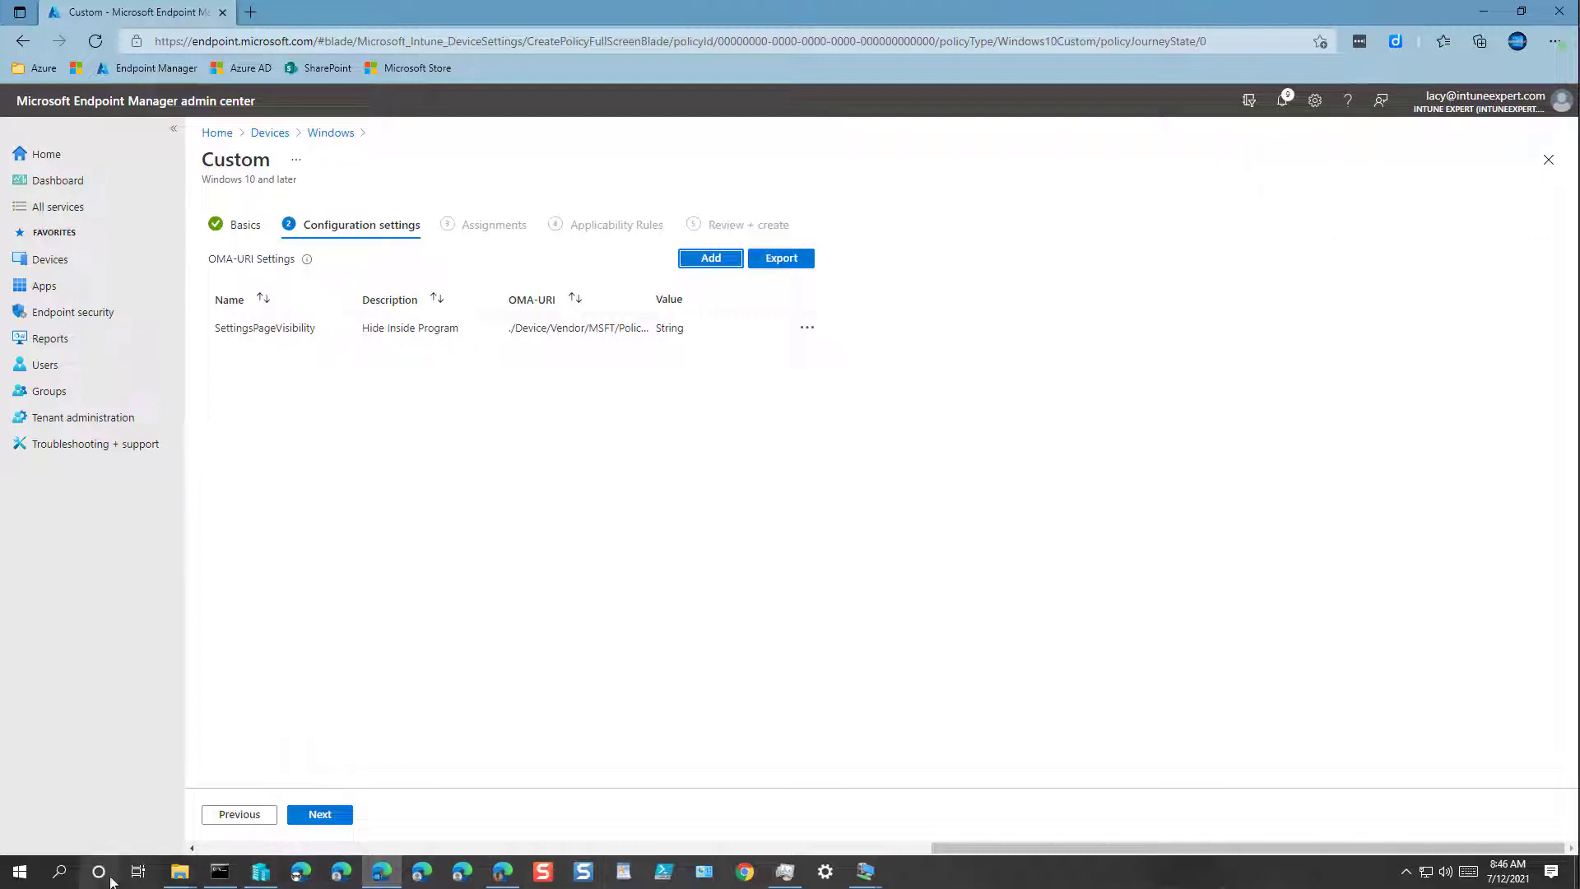
Paste the PageVisibilityList OMA-URI path into Notepad and select 'Device' in it.
click(60, 872)
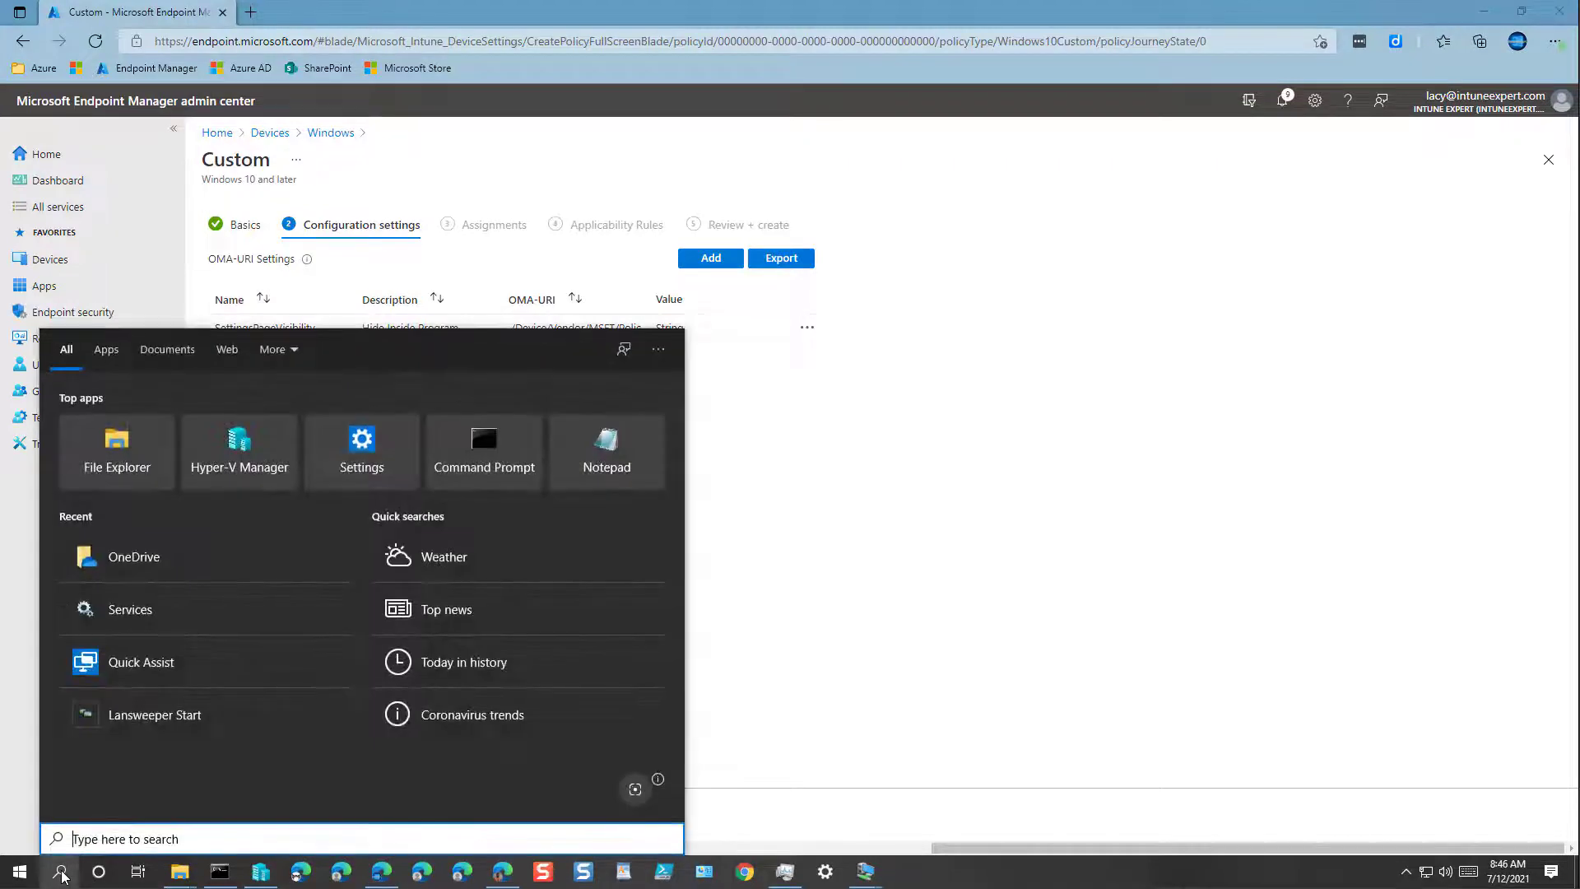
text(notepad)
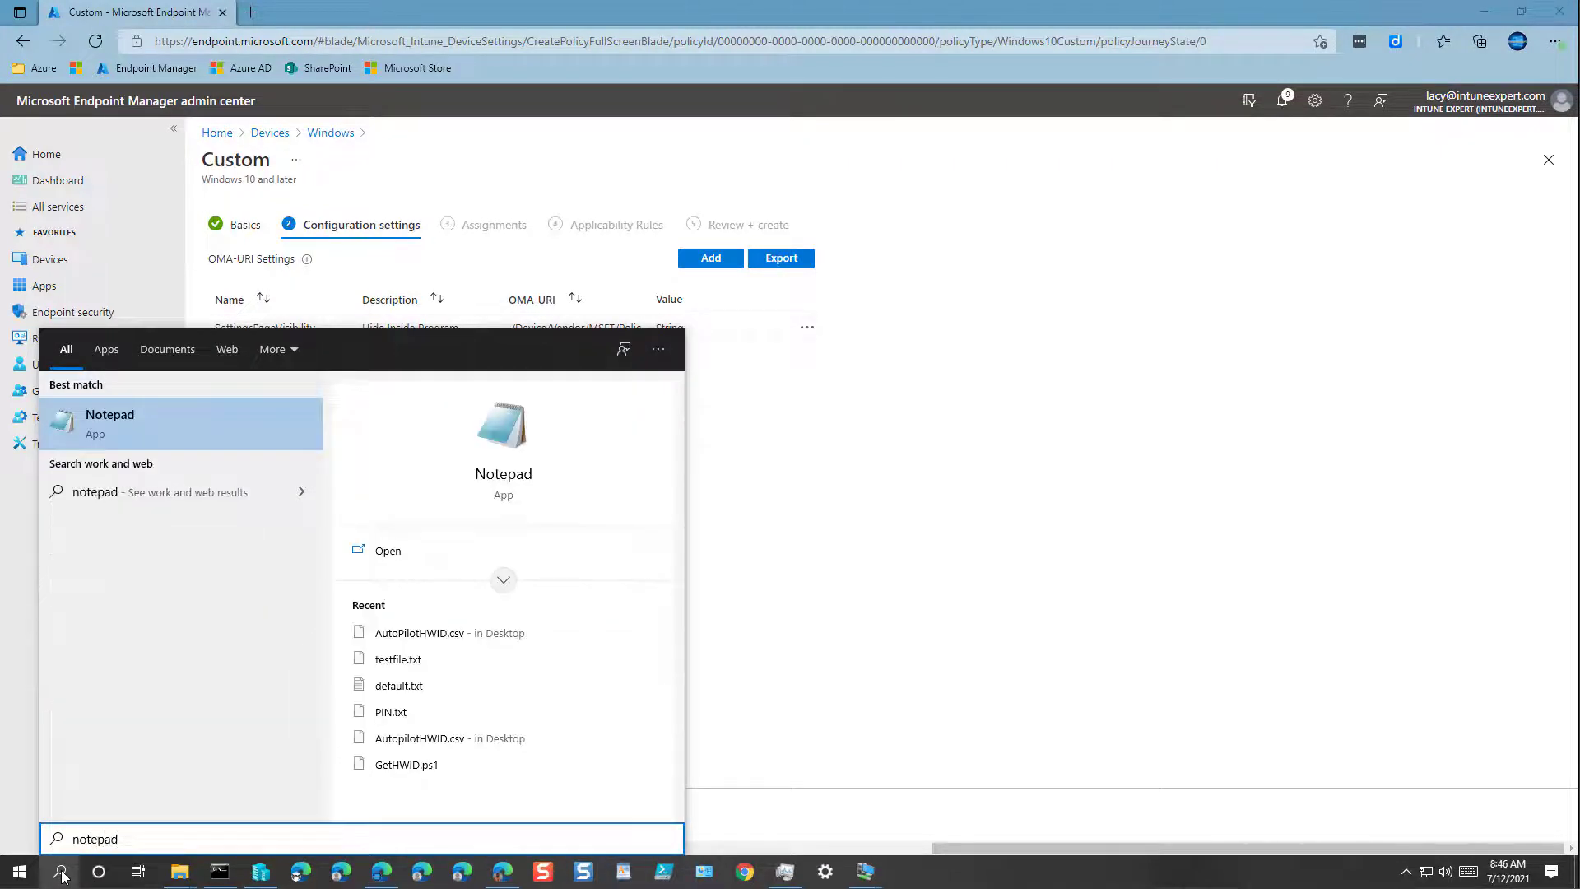
key(Return)
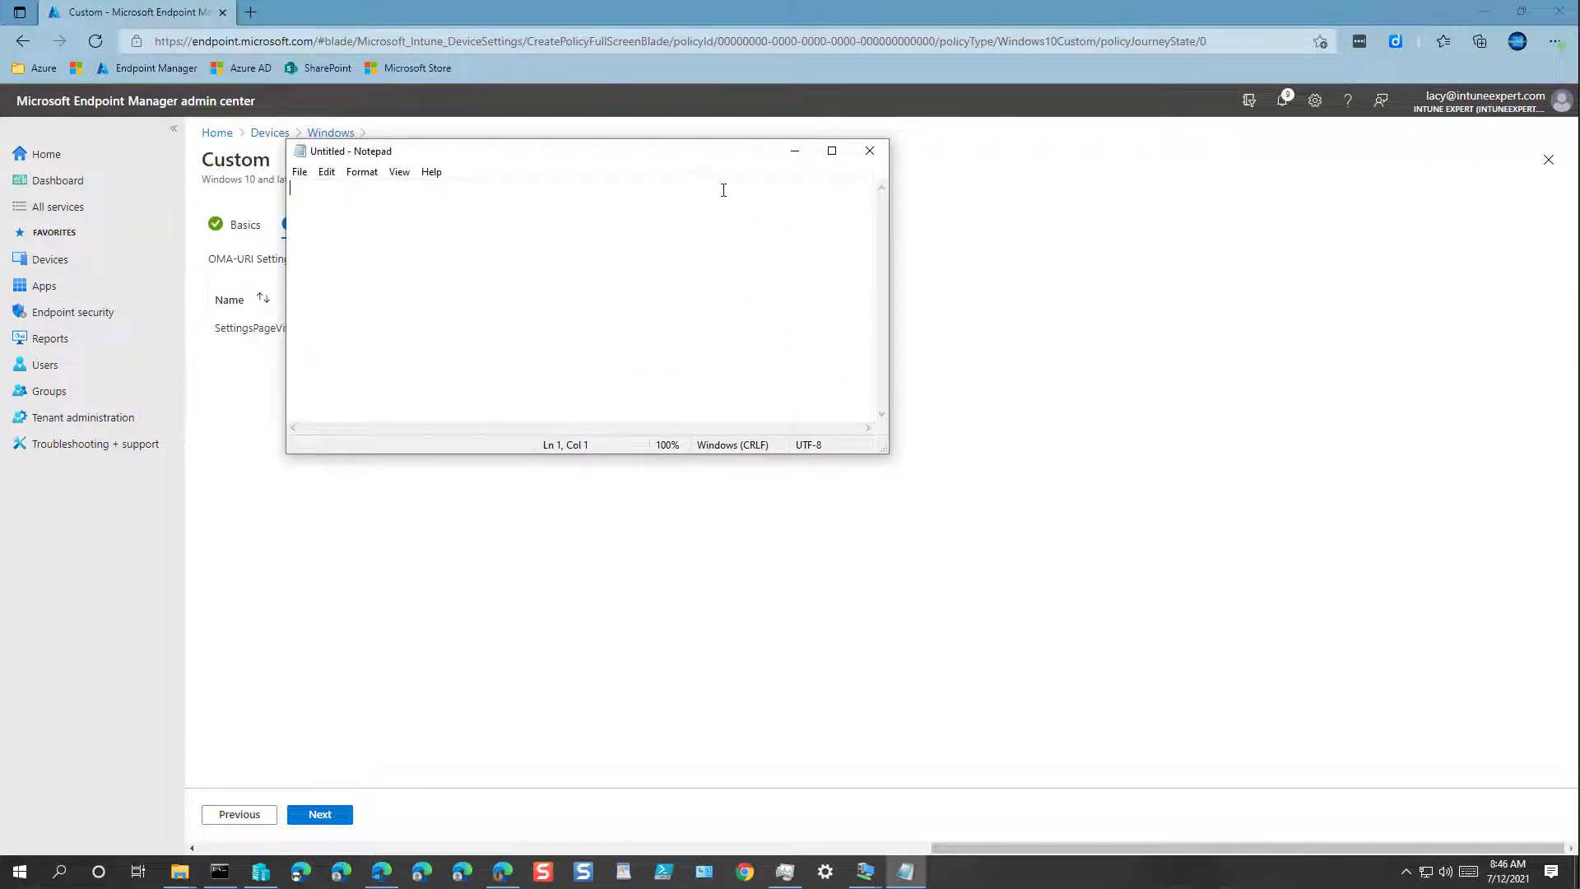
drag(693, 152, 830, 367)
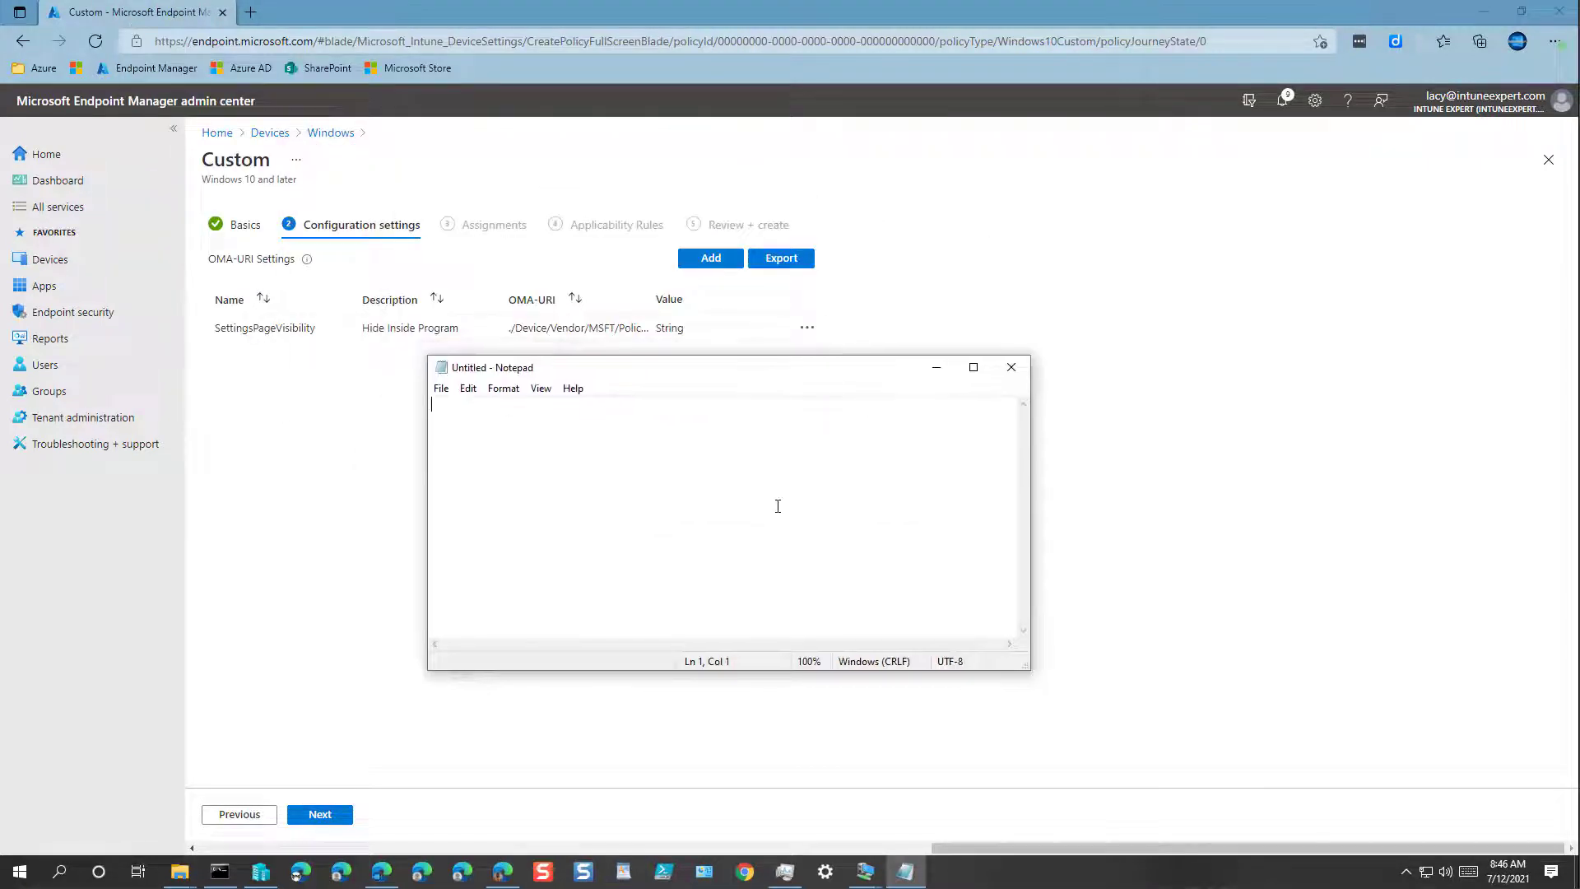
text(./Device/Vendor/MSFT/Policy/Config/Settings/PageVisibilityList)
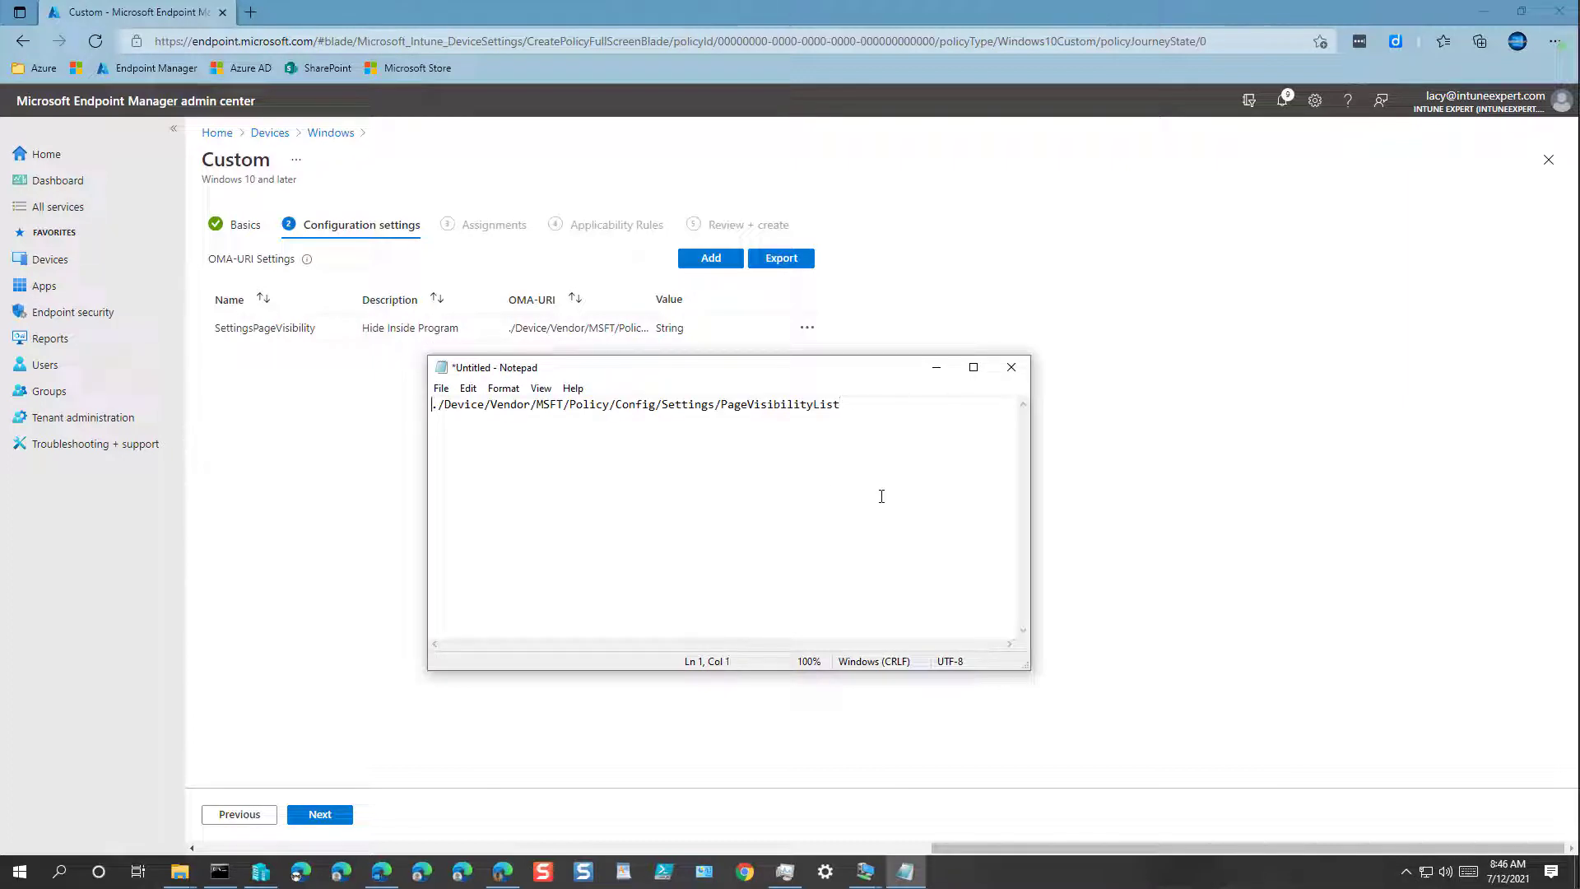
key(Right)
key(Right)
key(Right)
key(shift+Right)
key(shift+Right)
key(shift+Right)
key(shift+Right)
key(shift+Right)
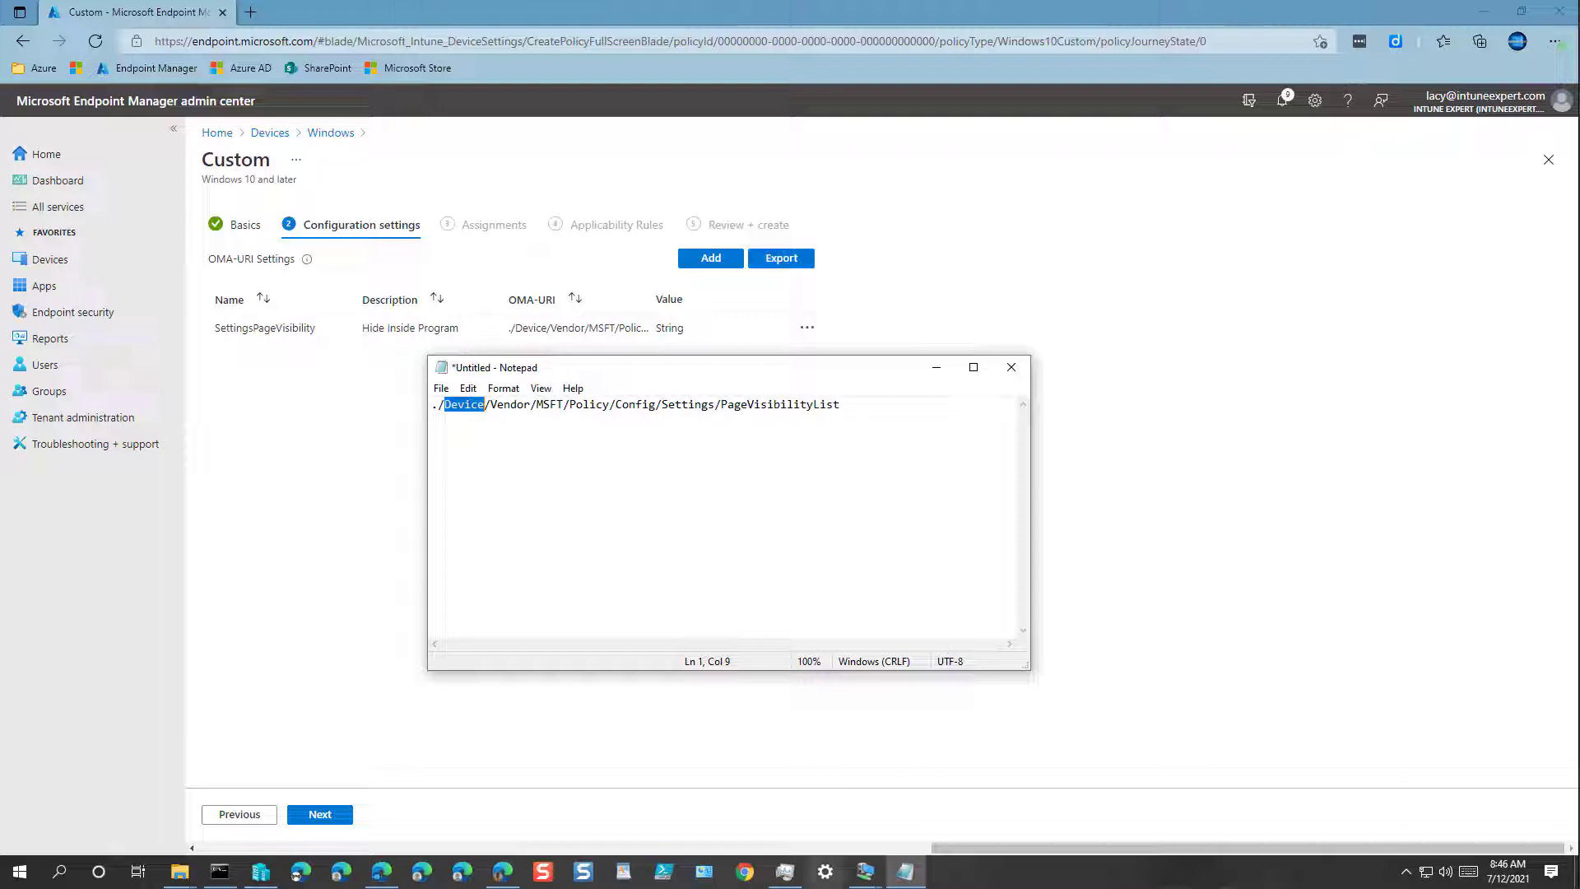
Return to the profile and assign it to the INT-DevicesWindows-Corporate group.
click(939, 373)
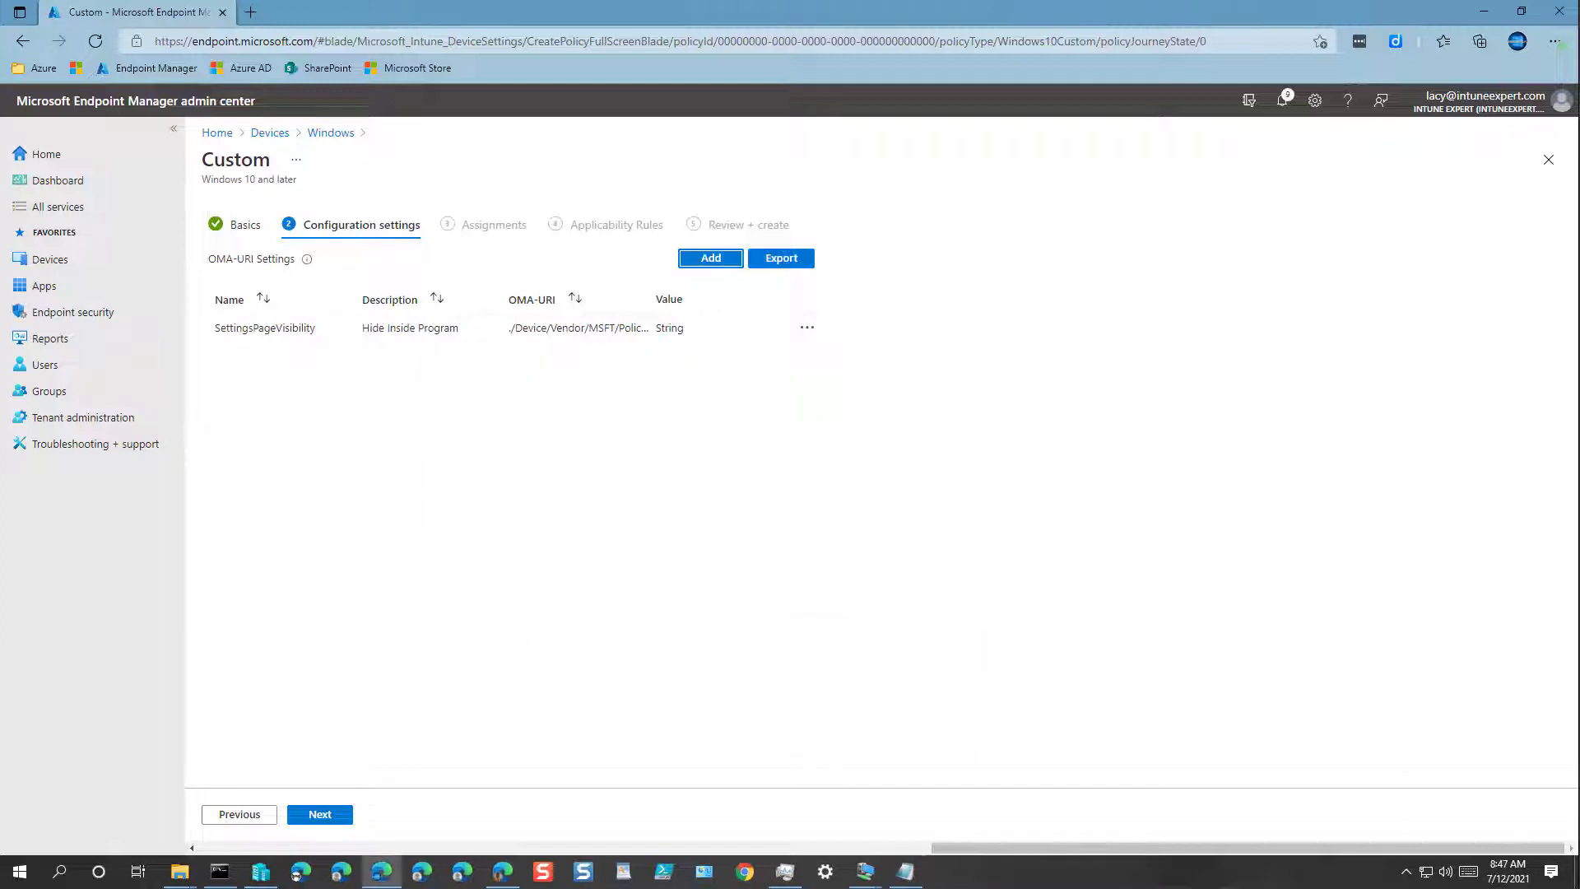
click(571, 546)
click(325, 818)
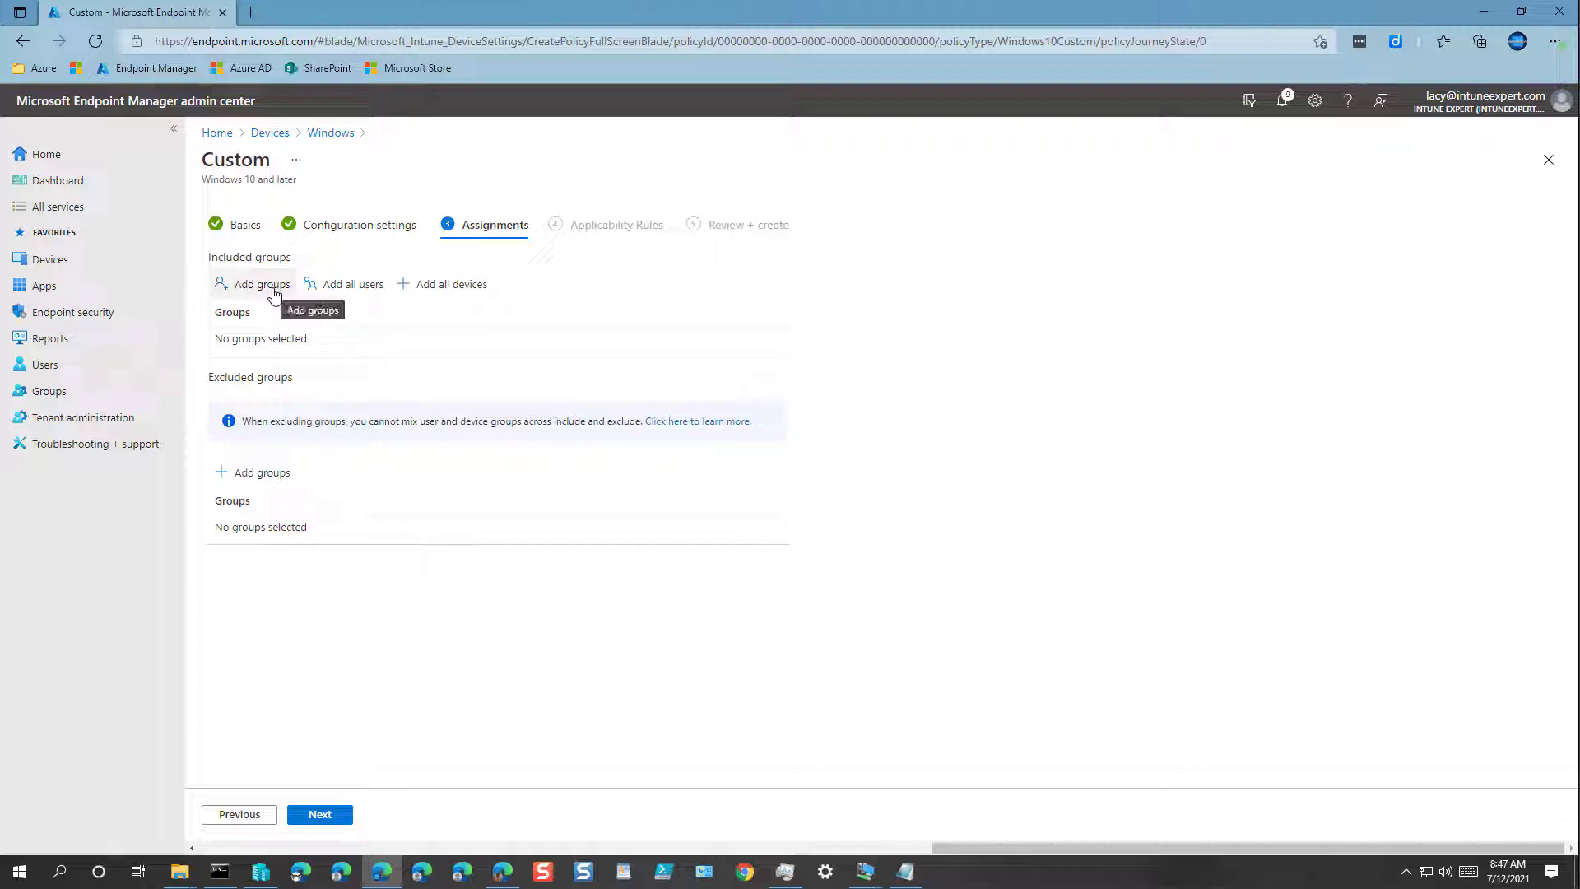
click(274, 289)
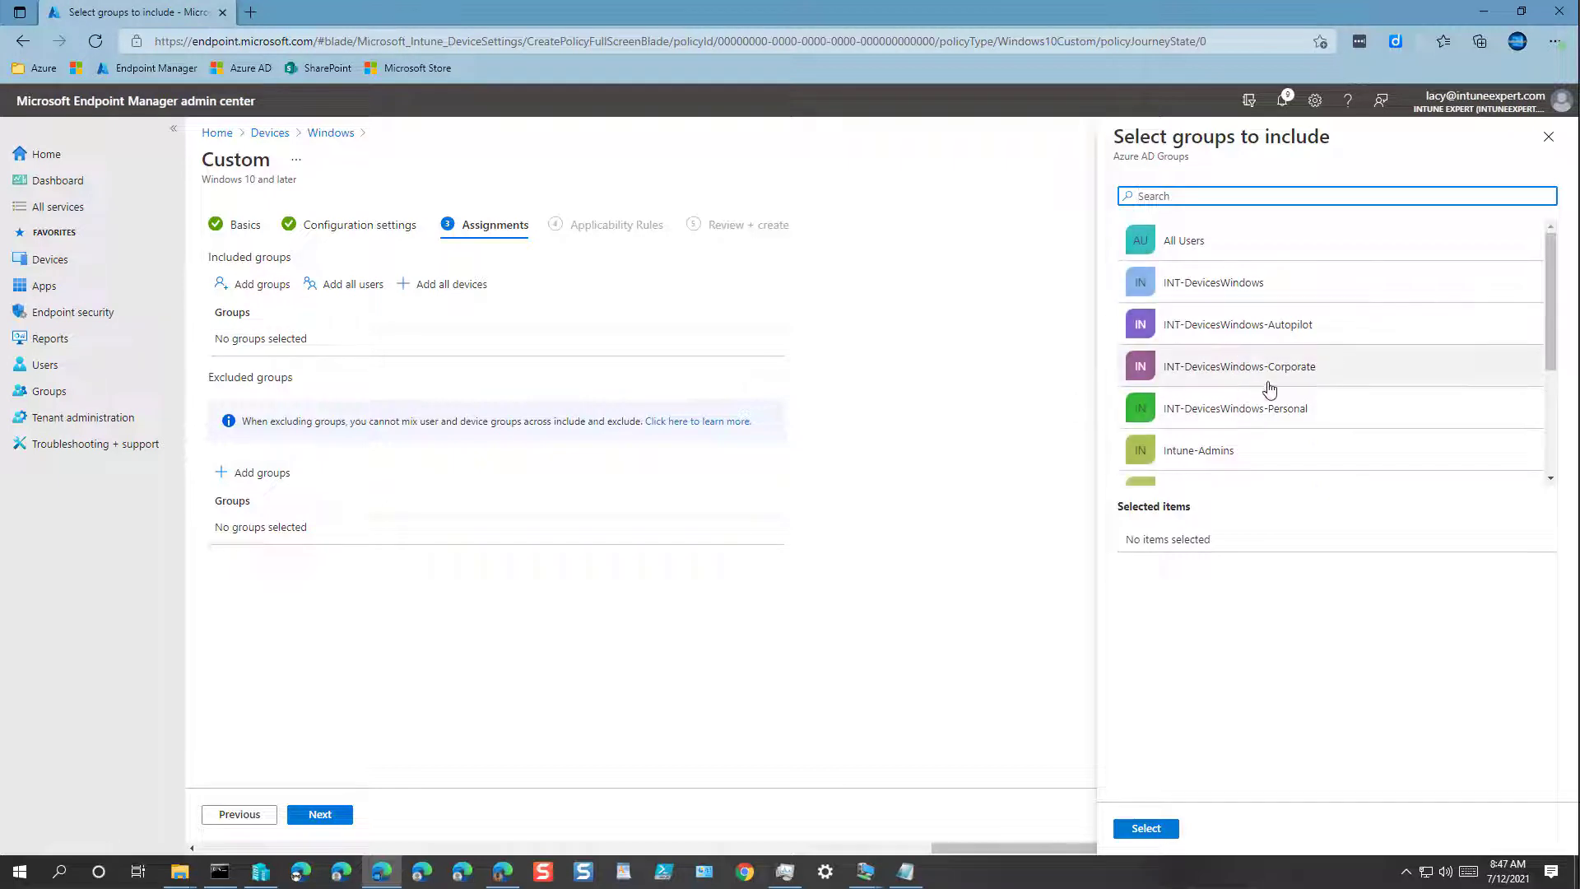
click(1317, 372)
click(1145, 827)
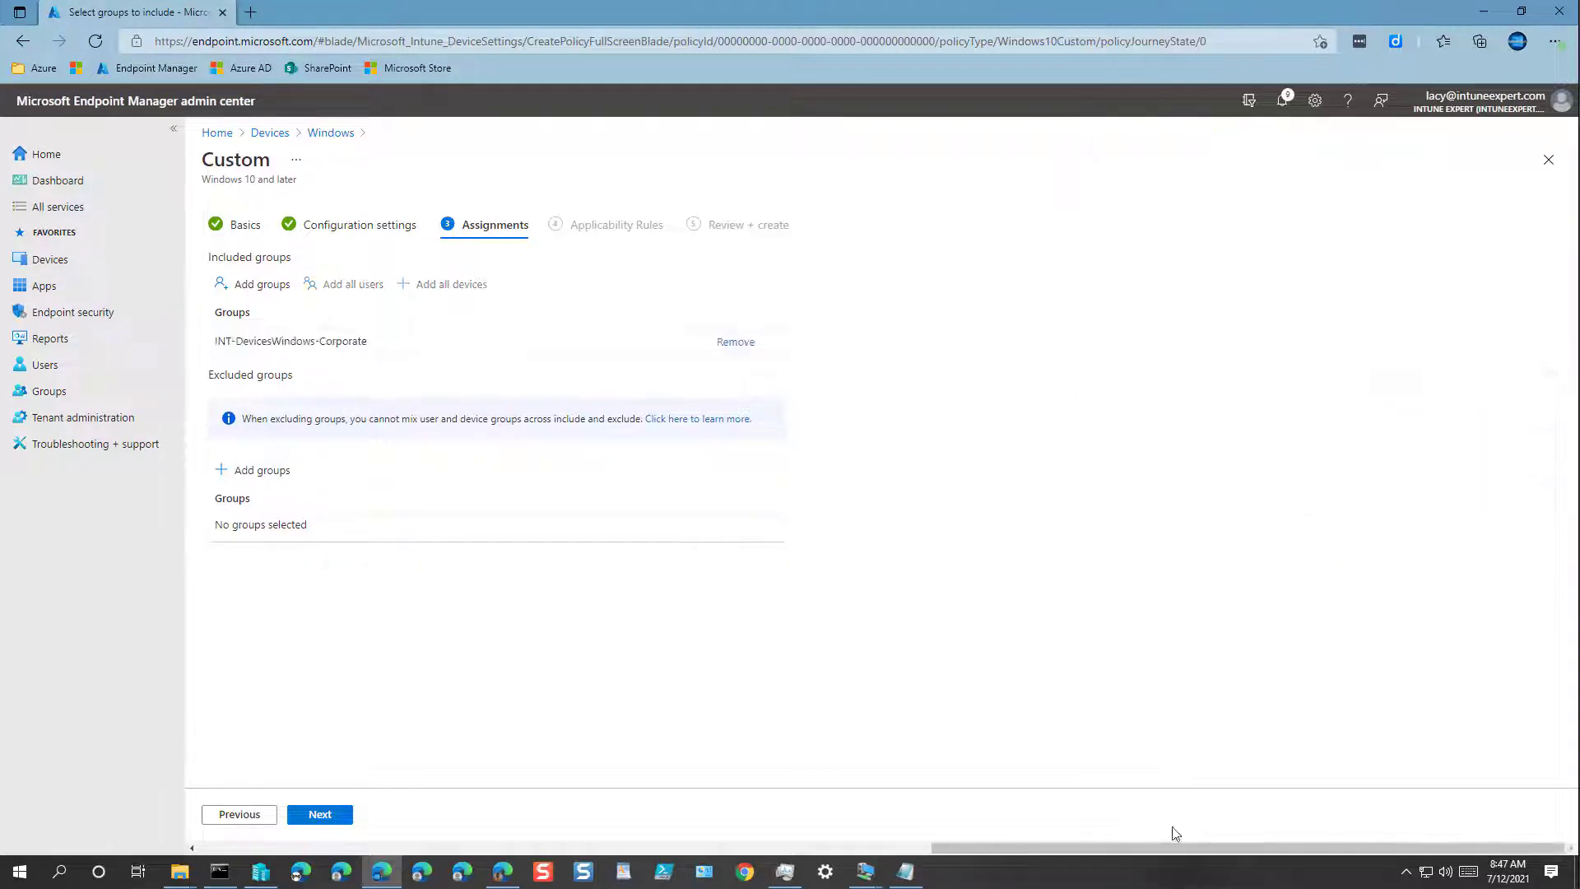
click(319, 813)
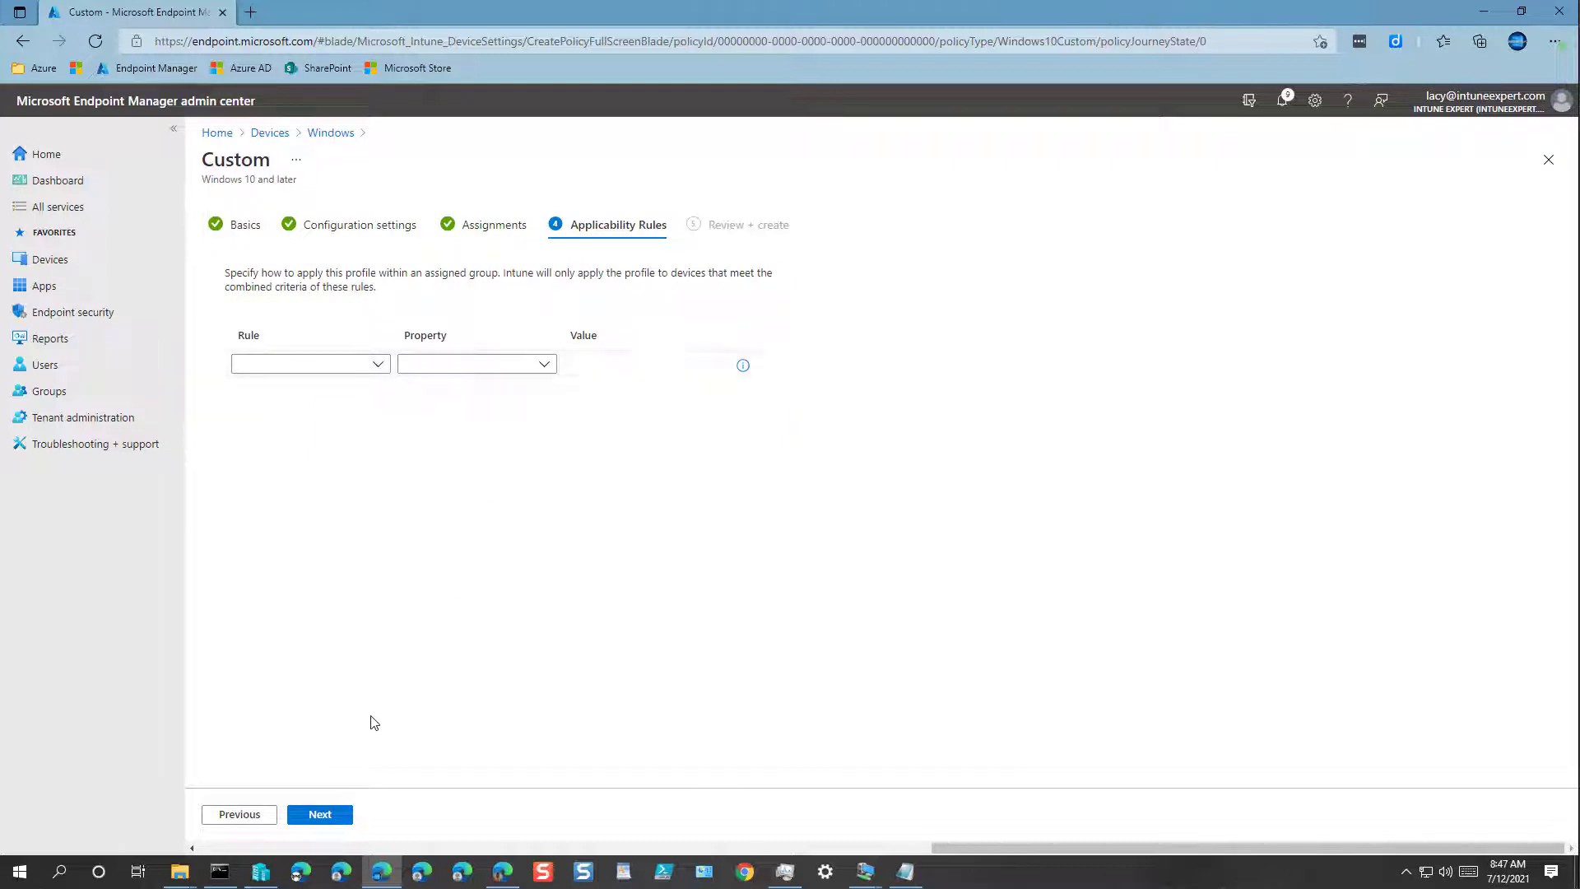
Check the full OMA-URI path on the review summary and create the profile.
click(320, 813)
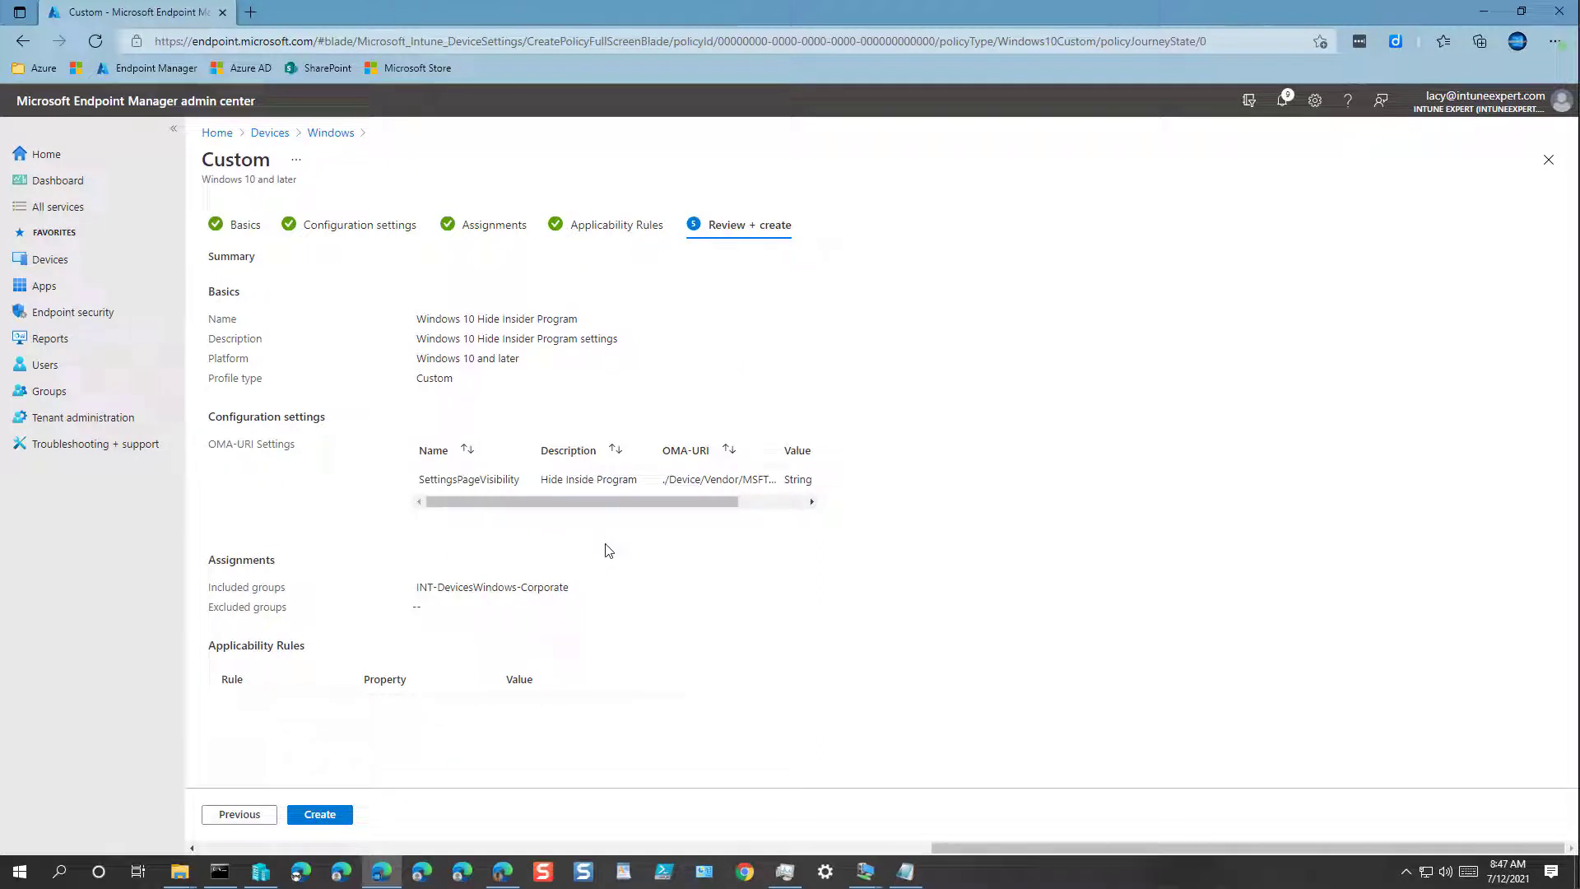
drag(554, 505, 751, 504)
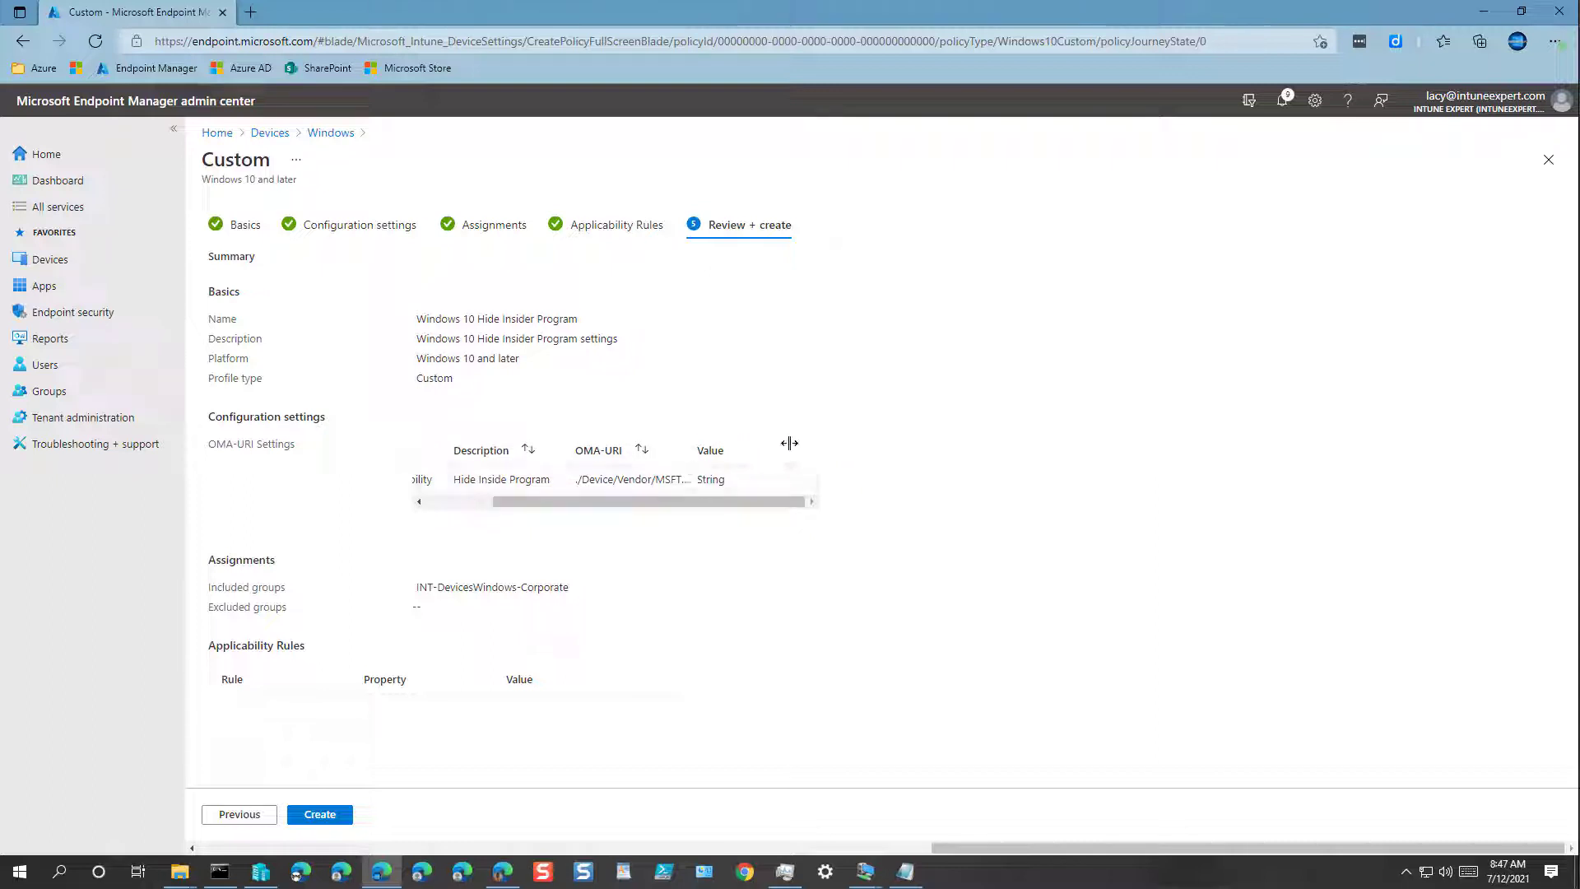
drag(789, 443, 927, 455)
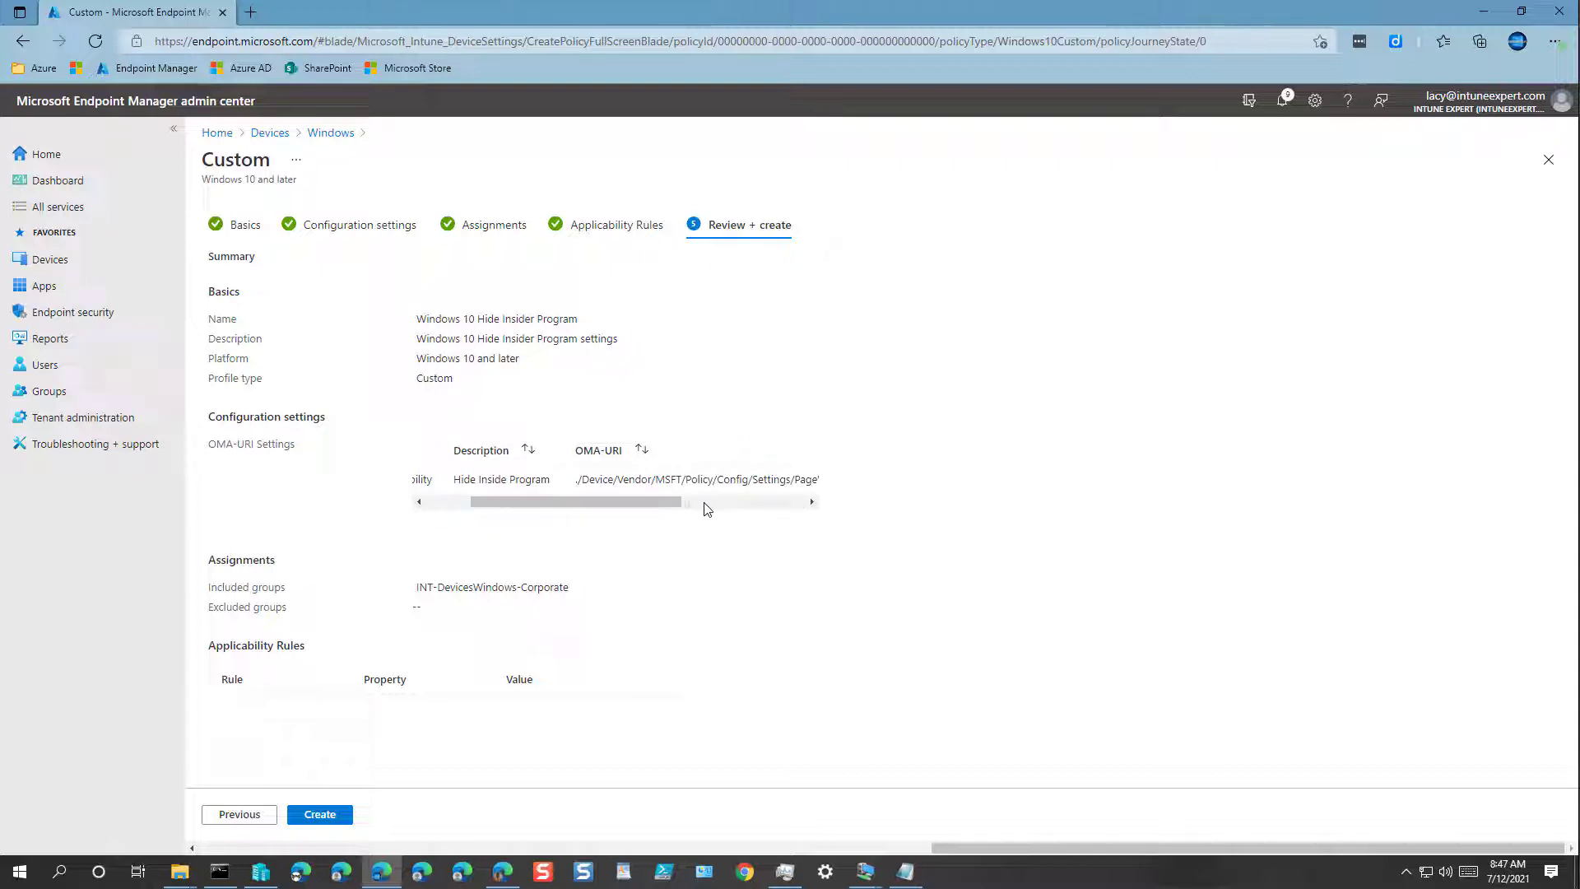
mouse_move(665, 505)
mouse_down()
mouse_move(706, 509)
mouse_move(691, 511)
mouse_up()
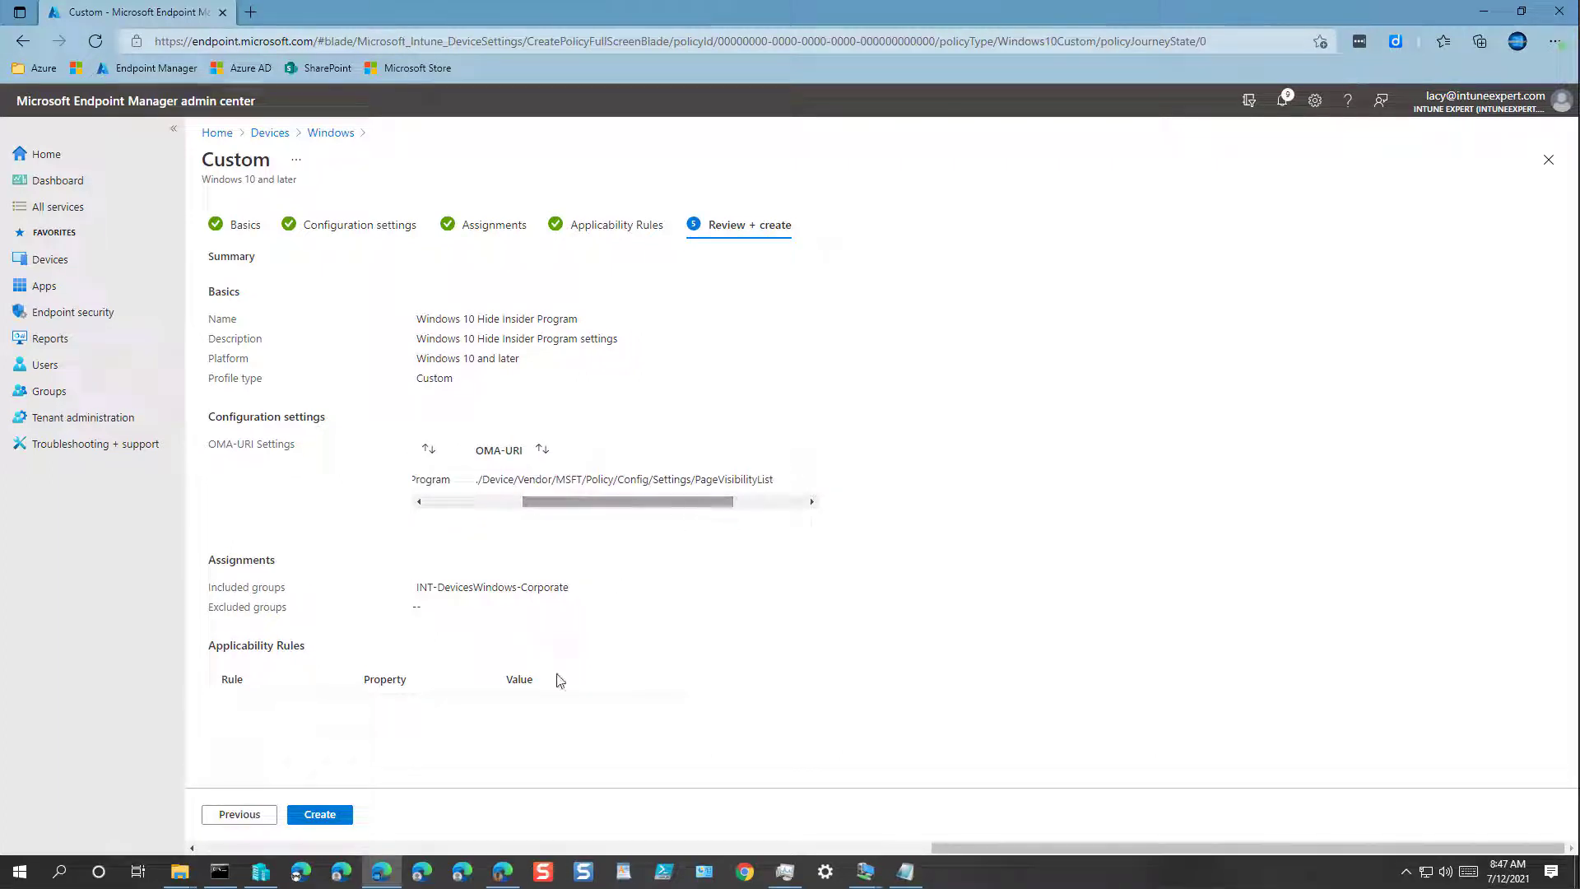
click(333, 819)
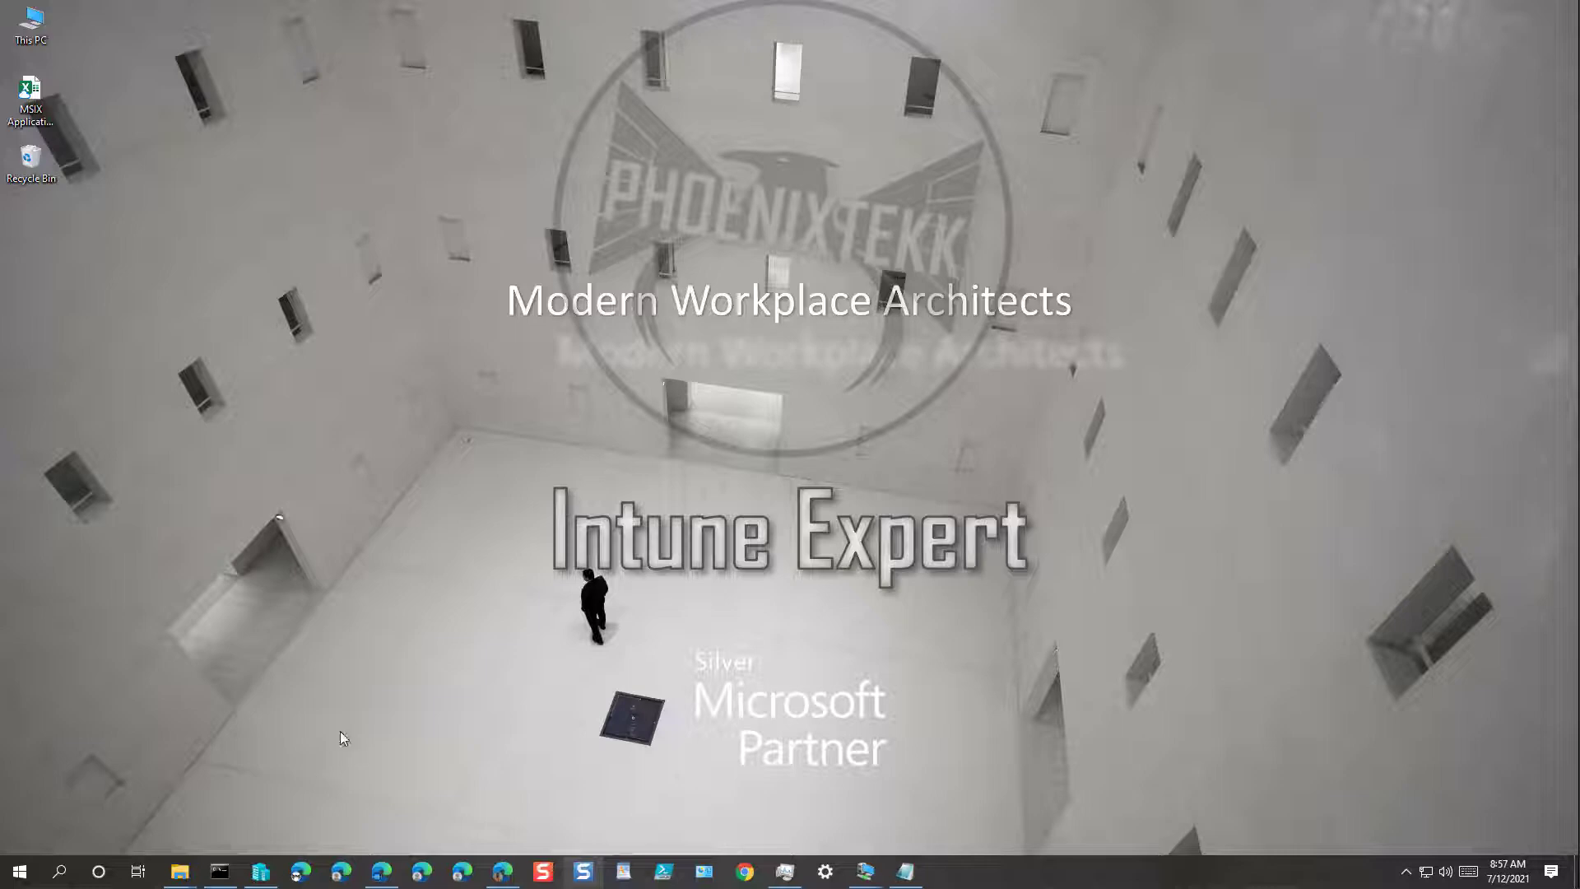
Return to the browser and open the Windows configuration profiles list.
click(386, 879)
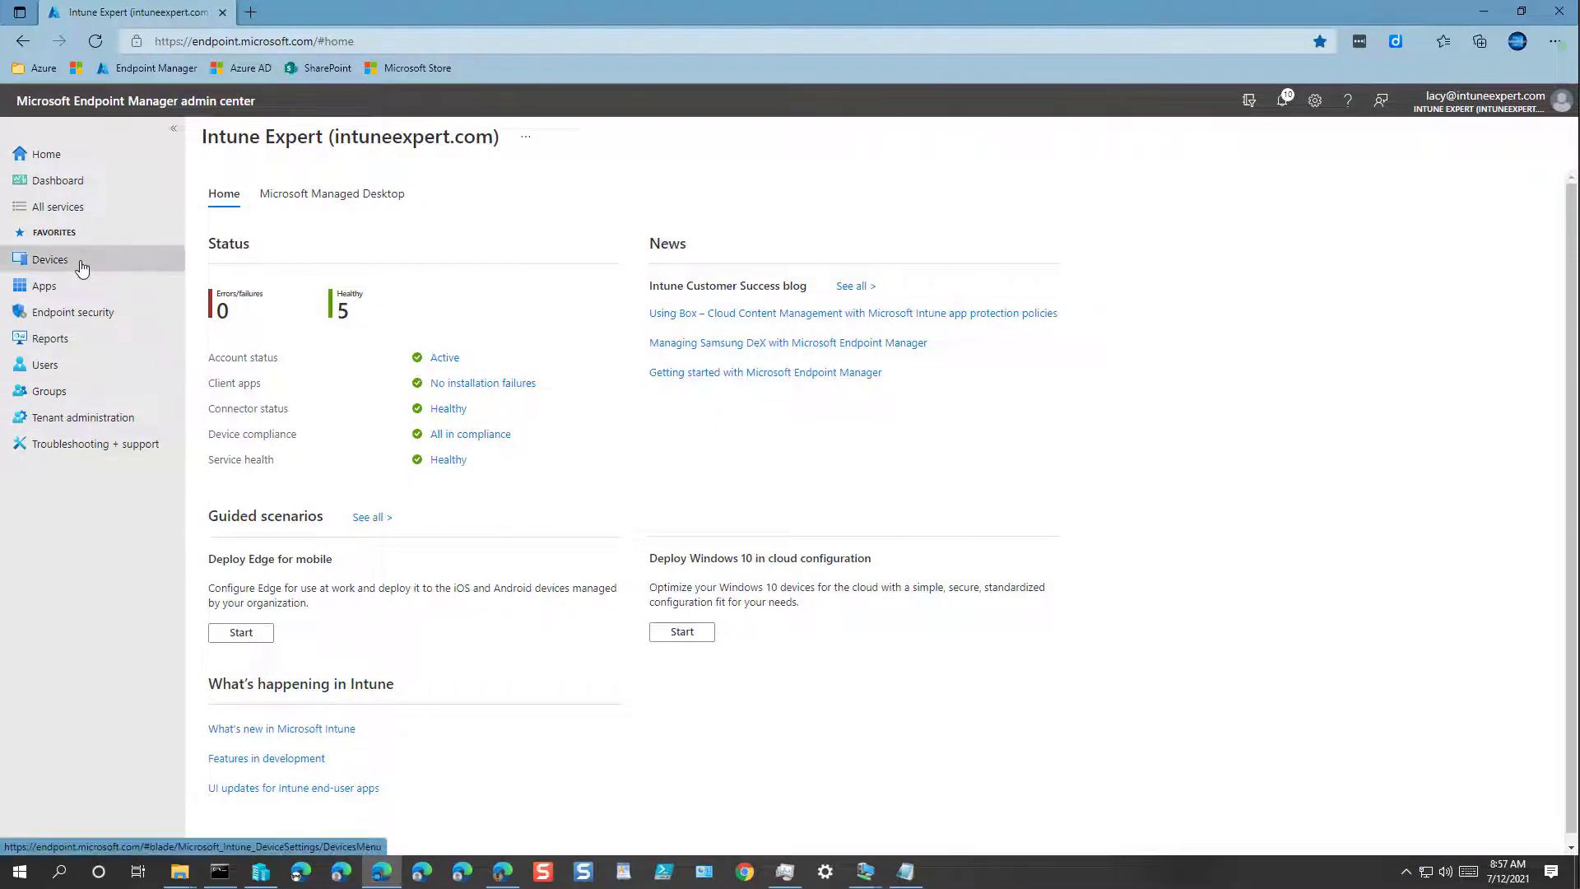
click(82, 267)
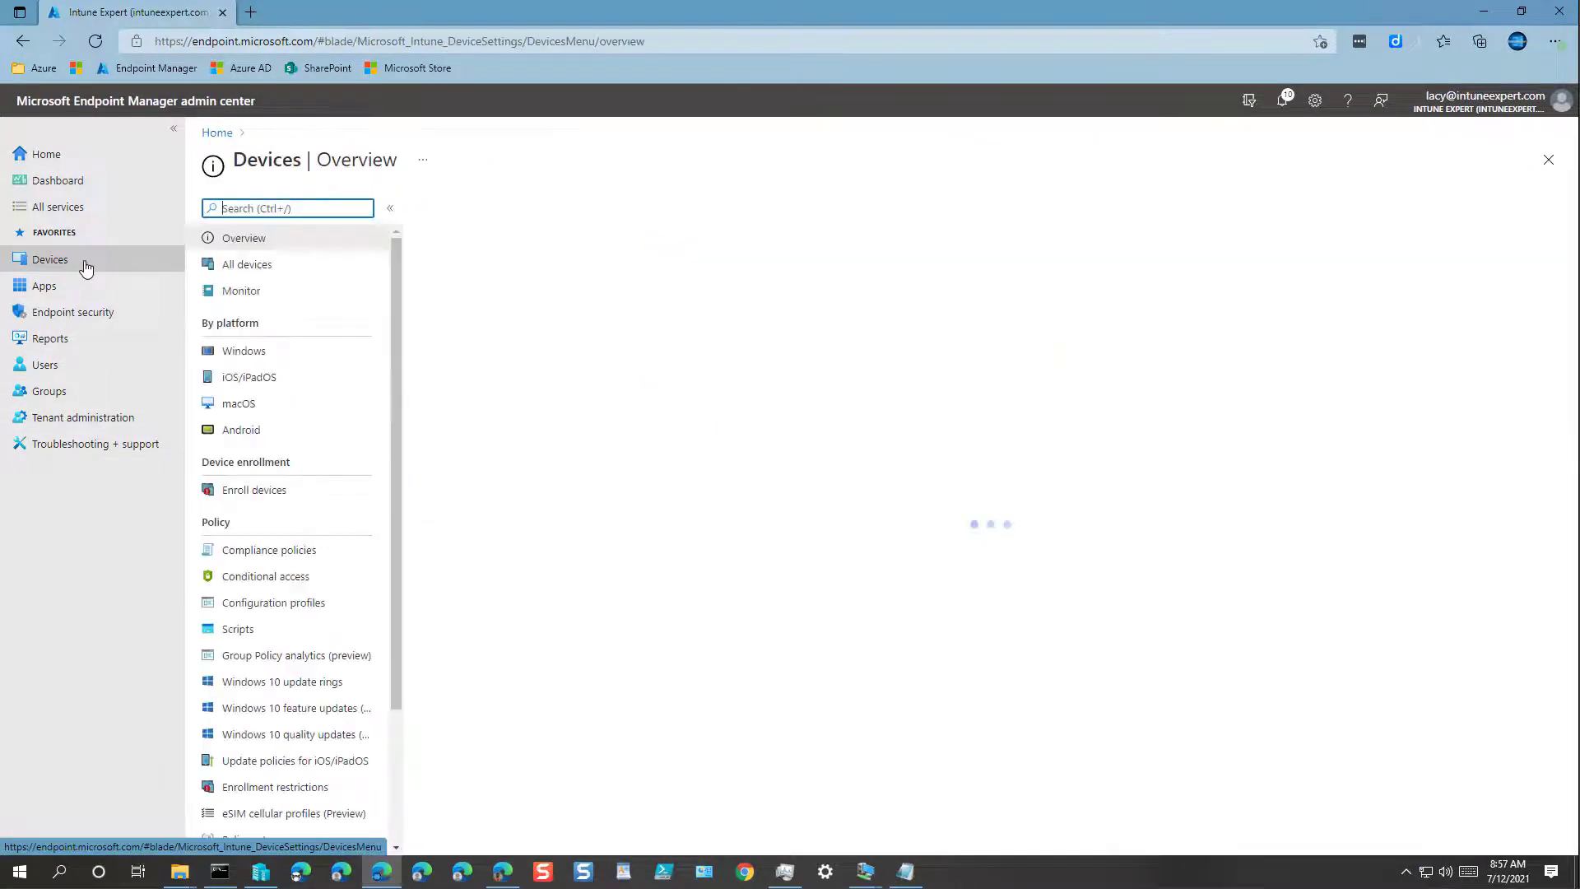
click(309, 356)
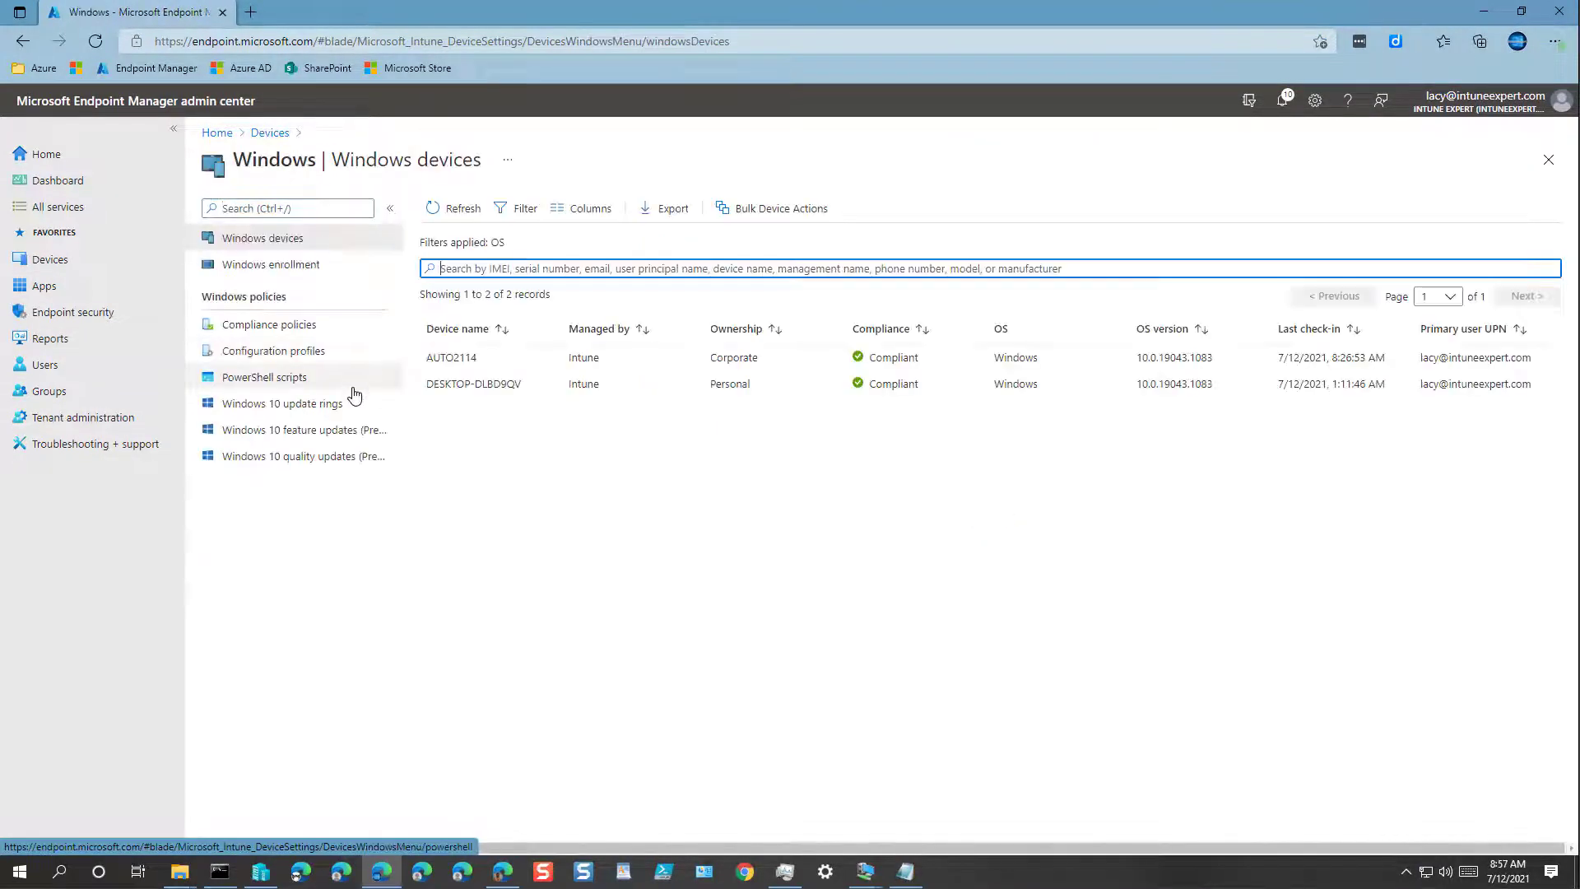
click(301, 362)
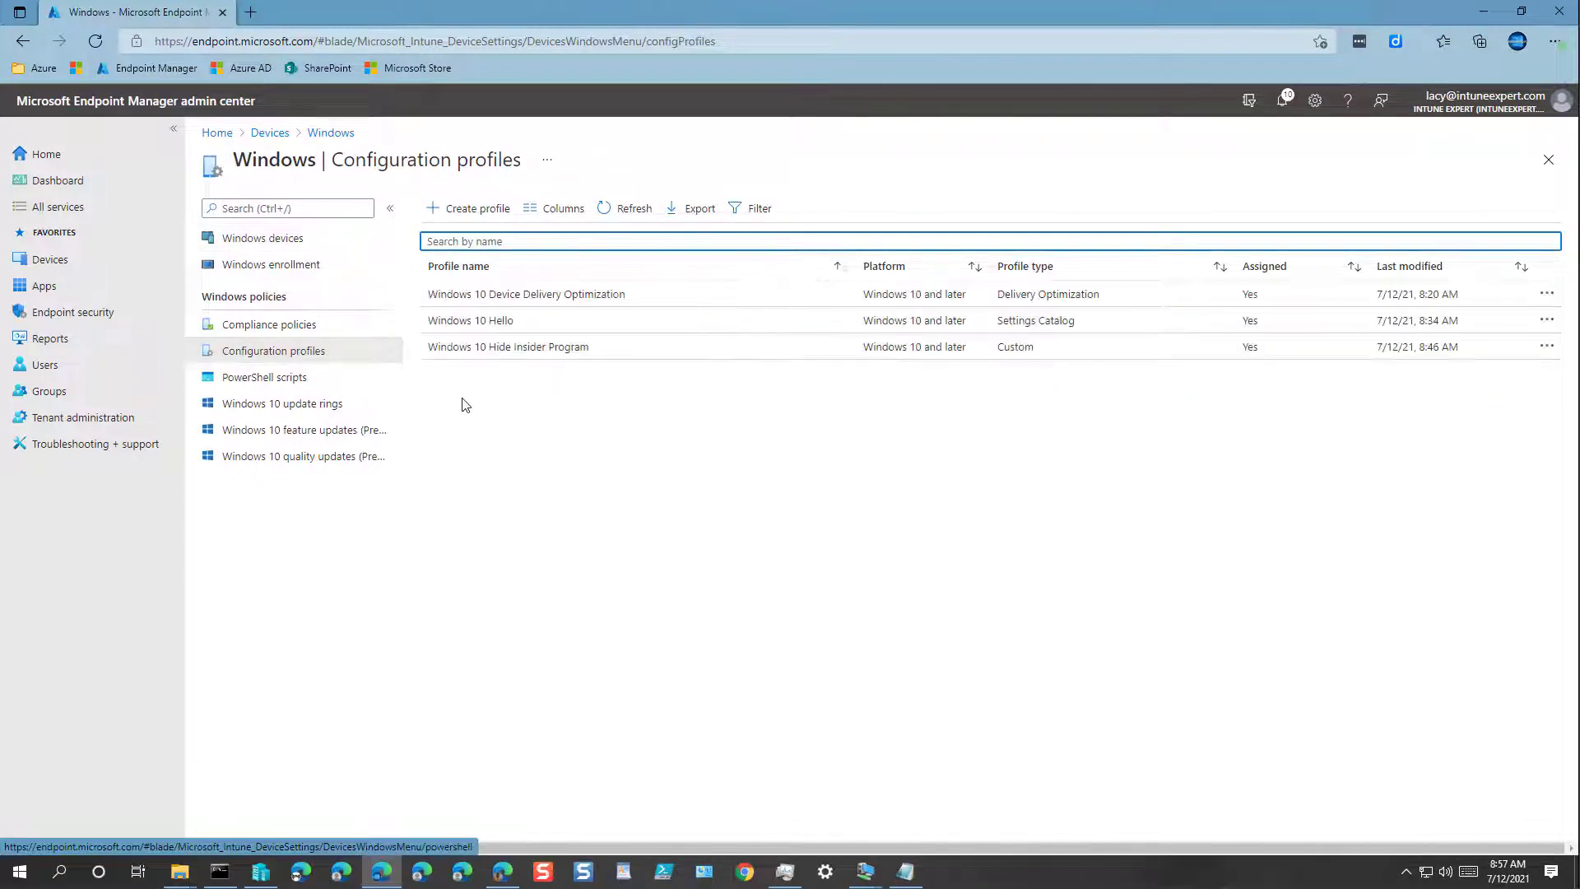
Start a Windows 10 and later profile using the Device restrictions template.
click(497, 213)
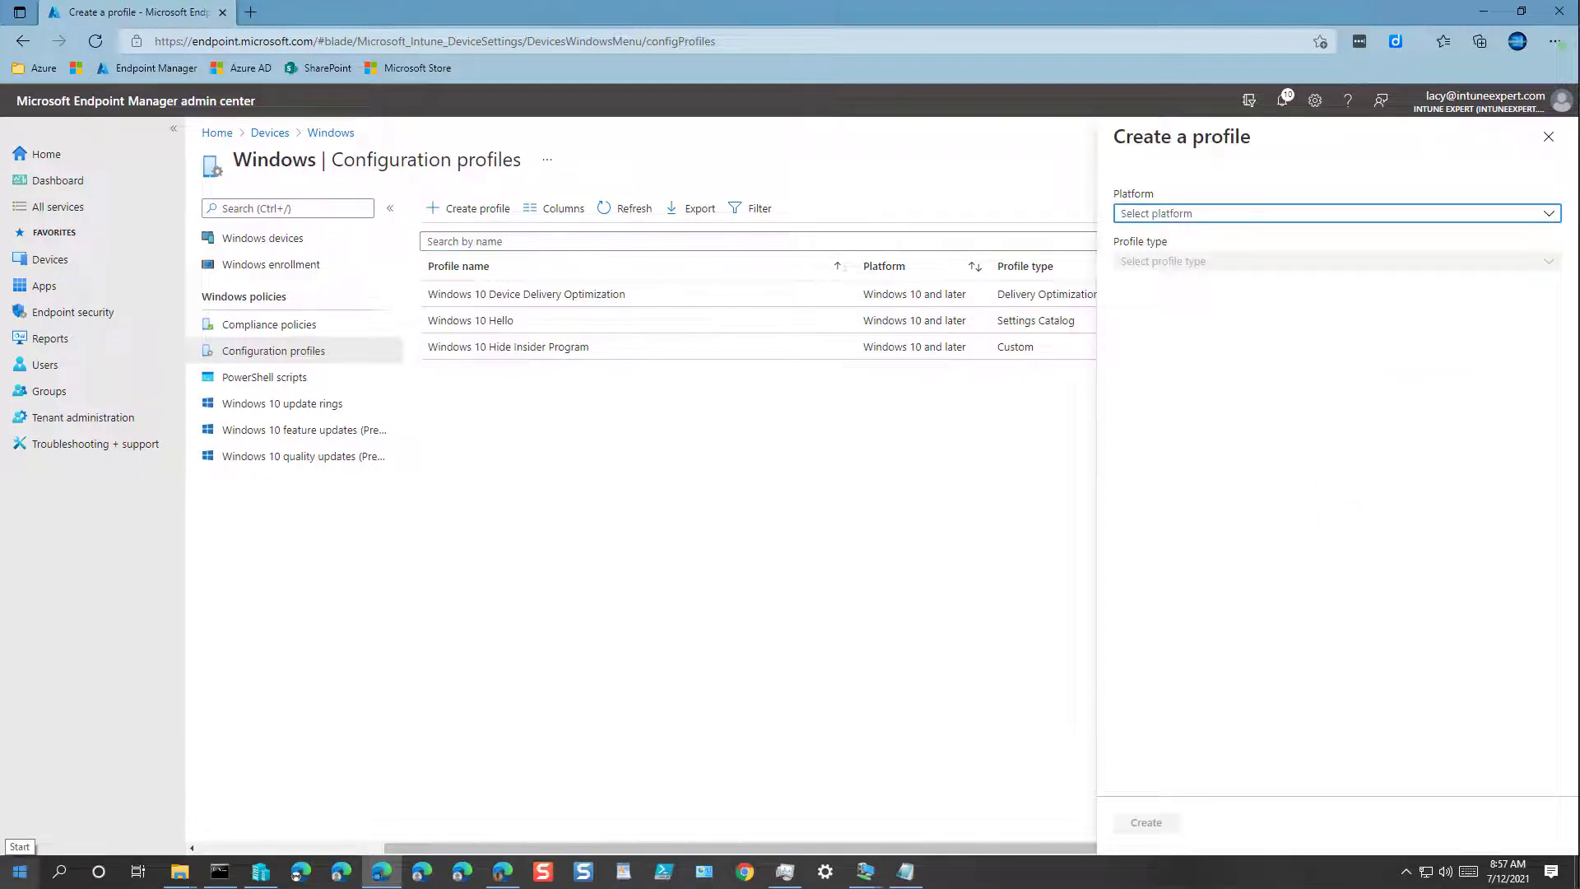
click(1213, 213)
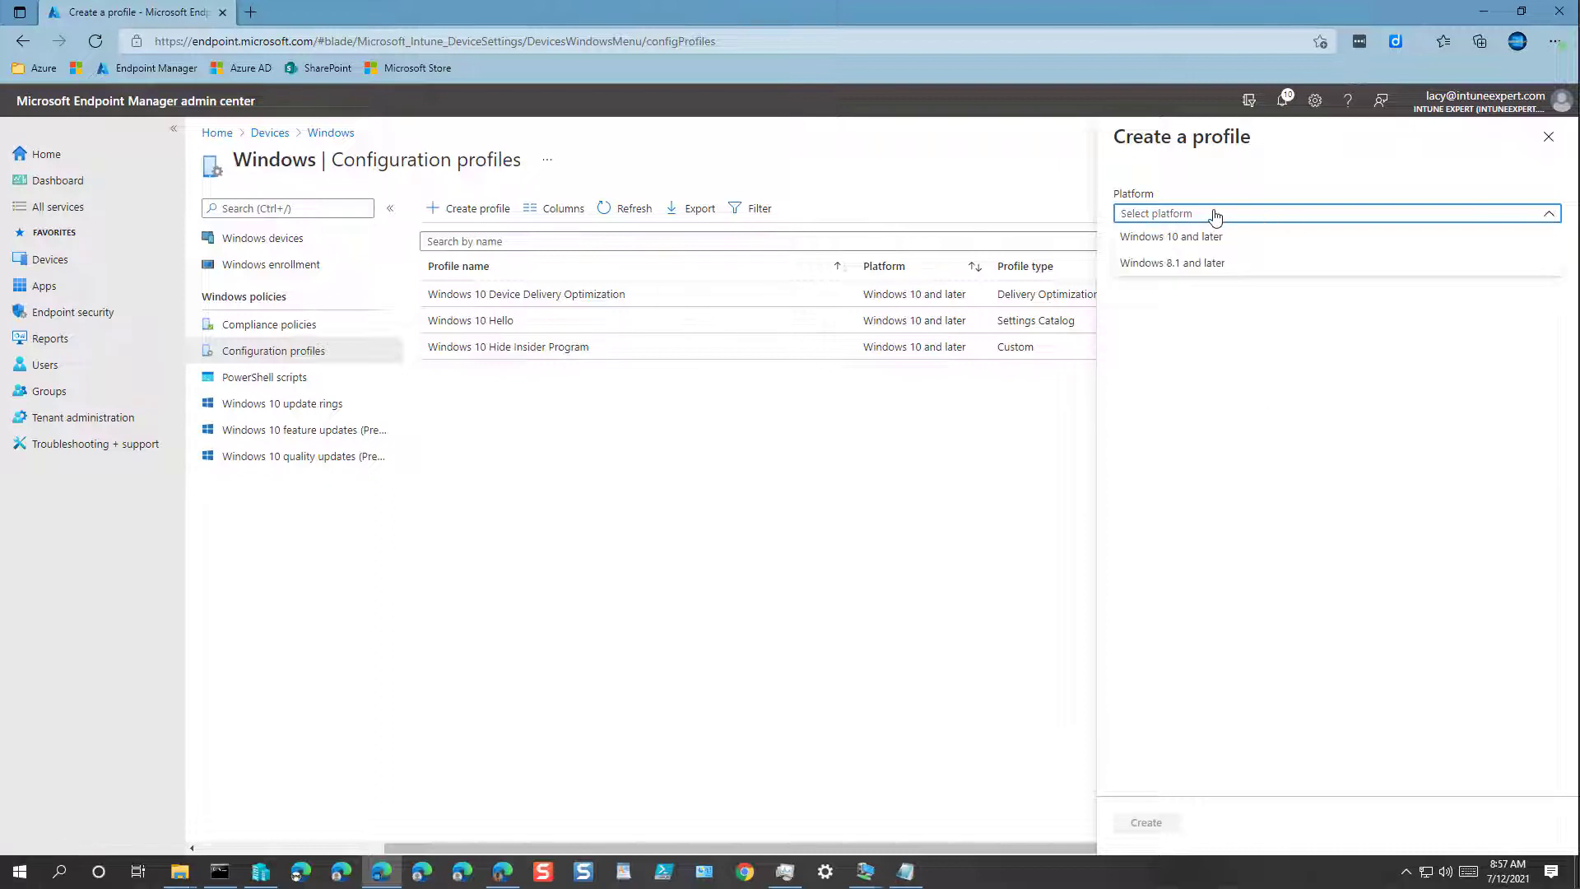
click(1201, 240)
click(1202, 261)
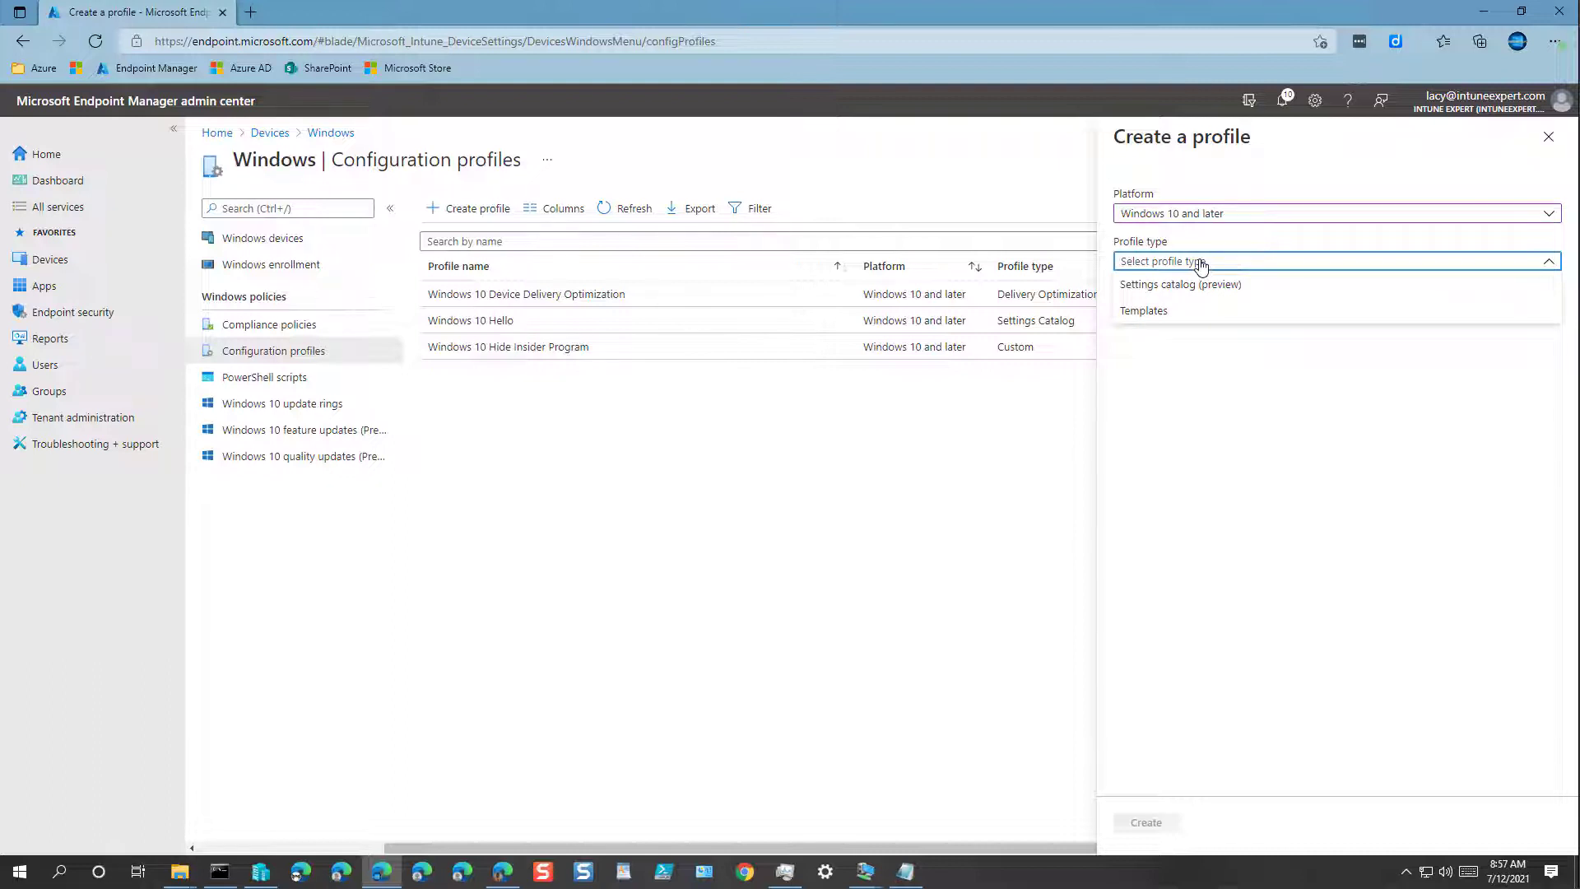
click(1162, 317)
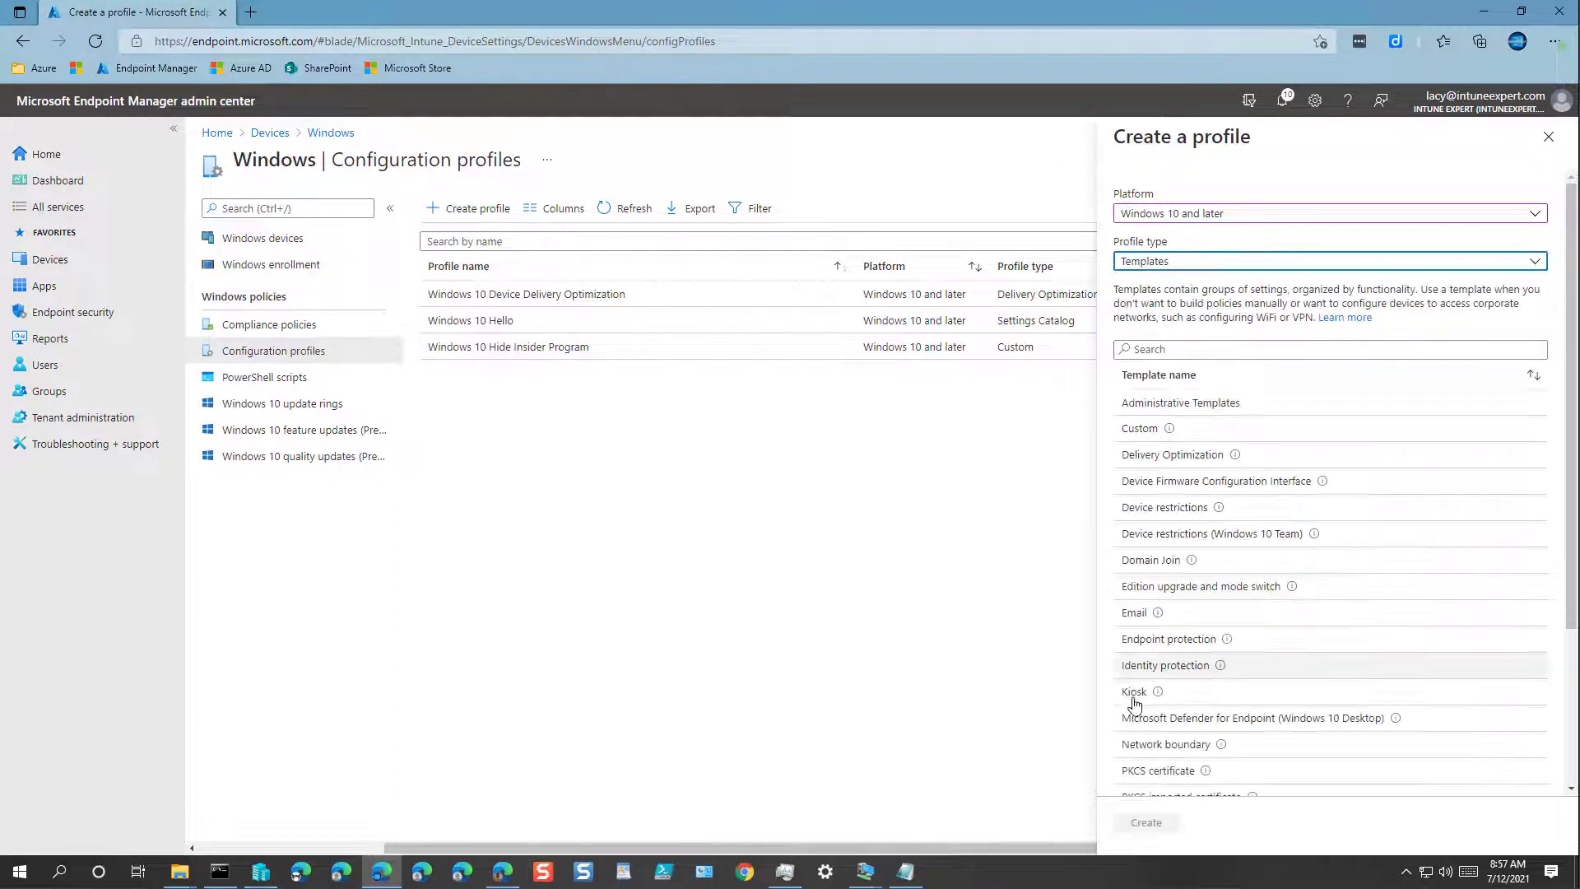
mouse_move(785, 870)
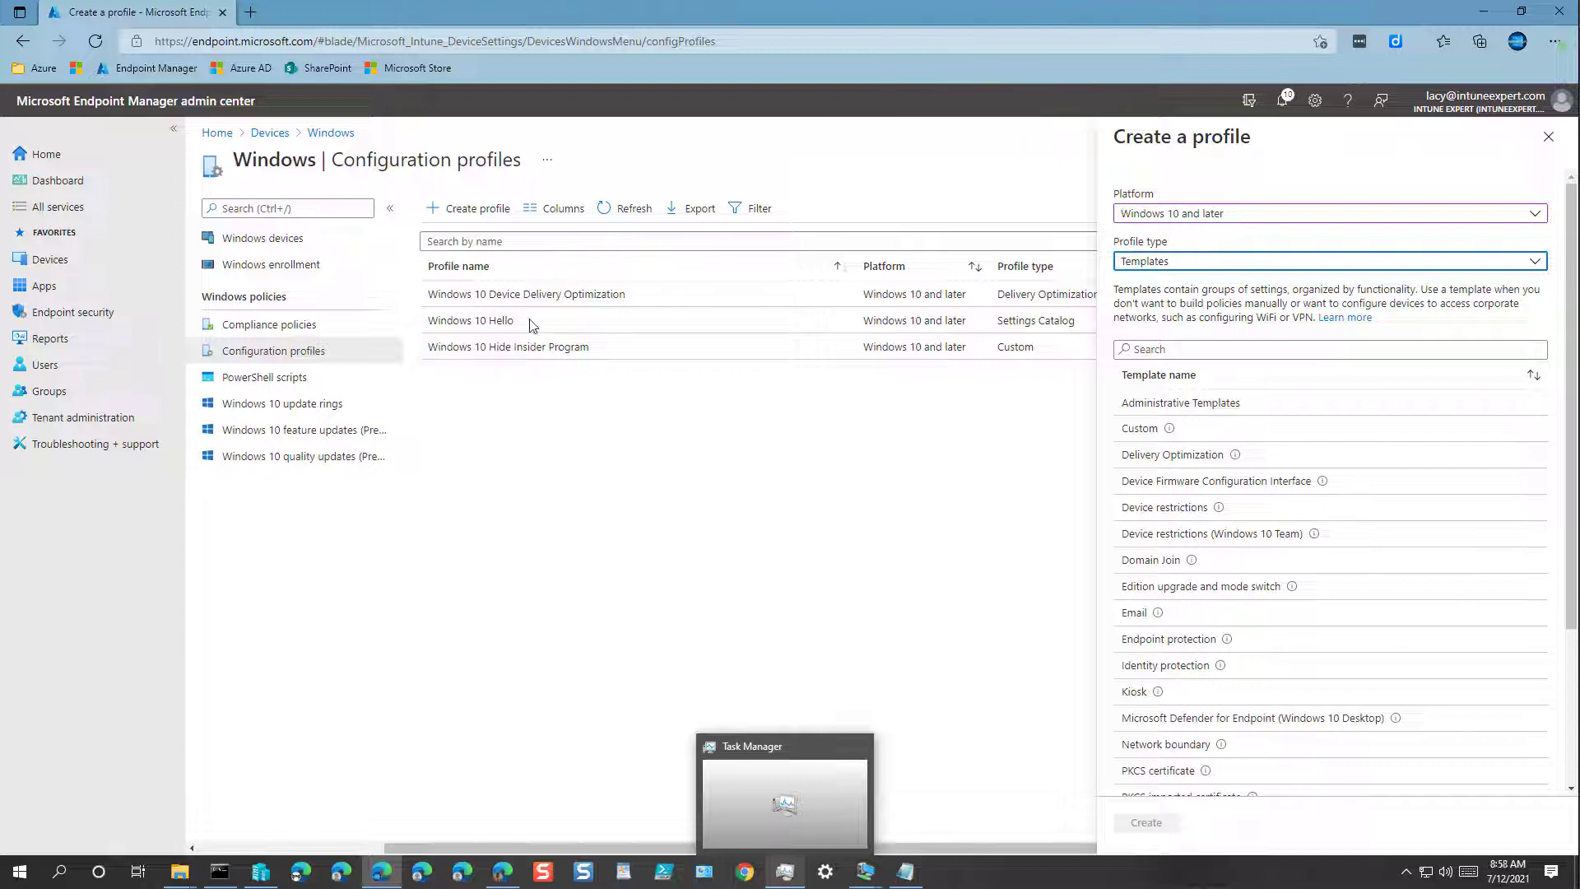
click(1158, 506)
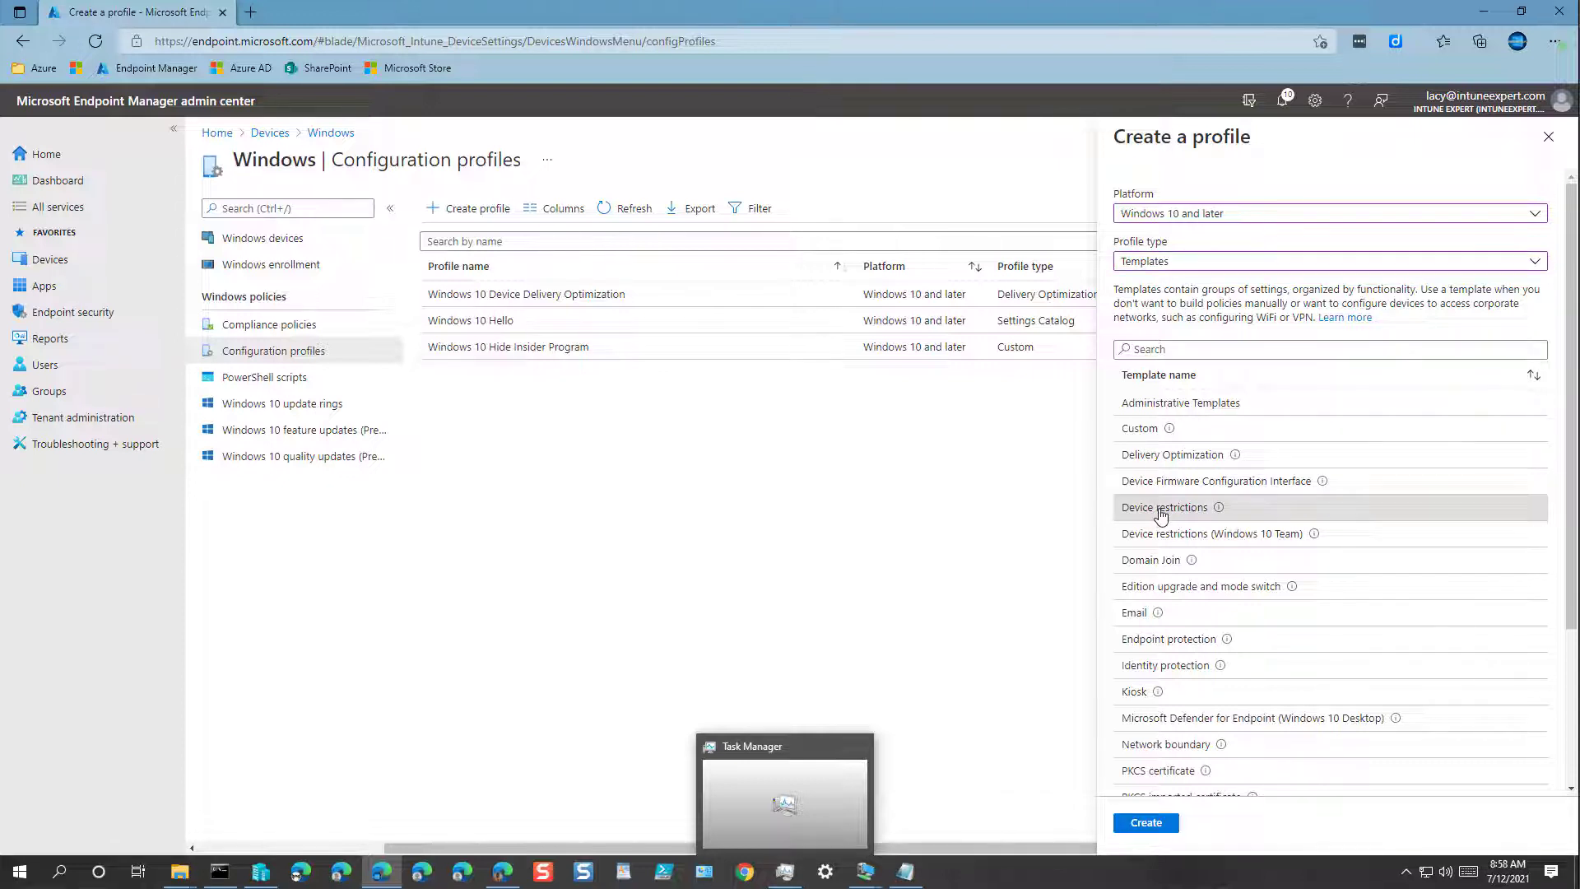
Name the profile 'Windows 10 Device User Profile' with description 'Windows 10 Device User Profile settings'.
click(1145, 822)
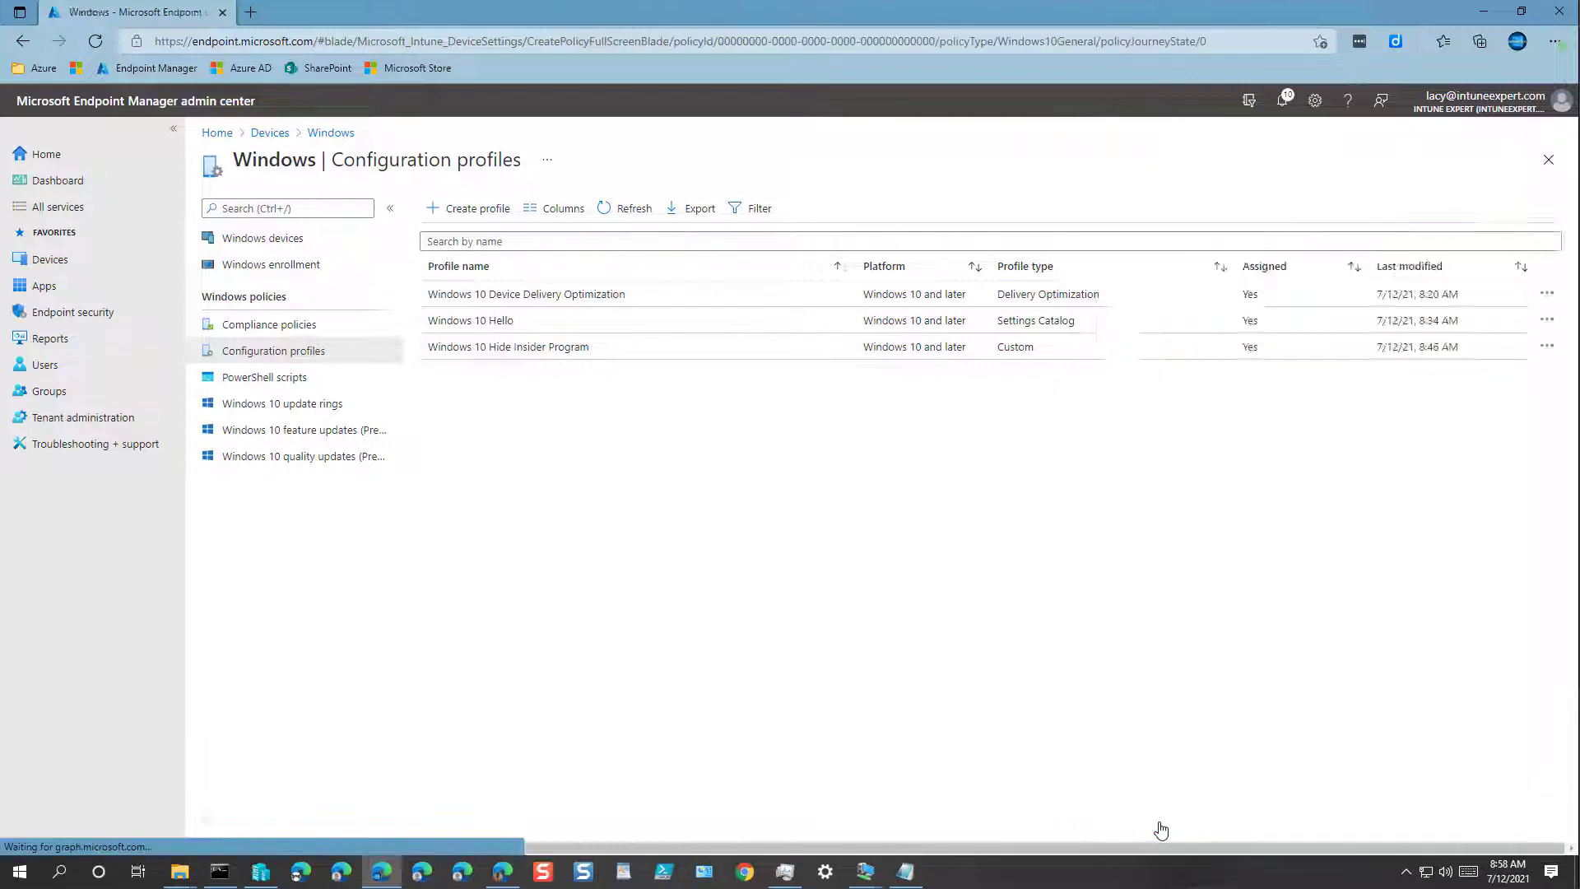
click(478, 257)
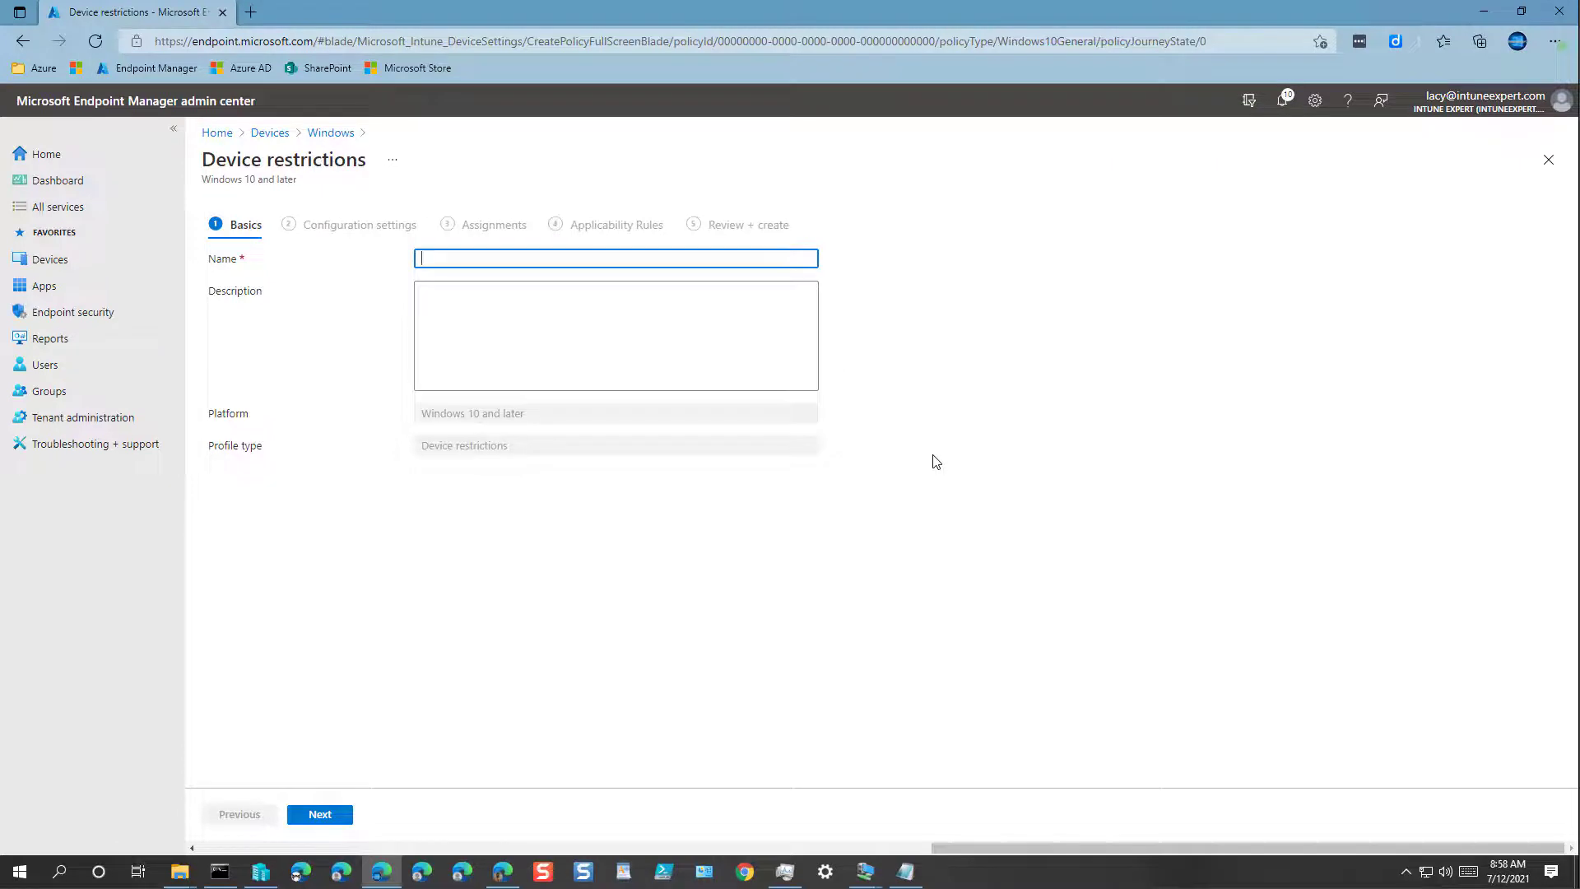
text(Window)
text(s 10 Device)
text( Pro)
text(A)
key(BackSpace)
text(User)
key(ctrl+a)
key(ctrl+c)
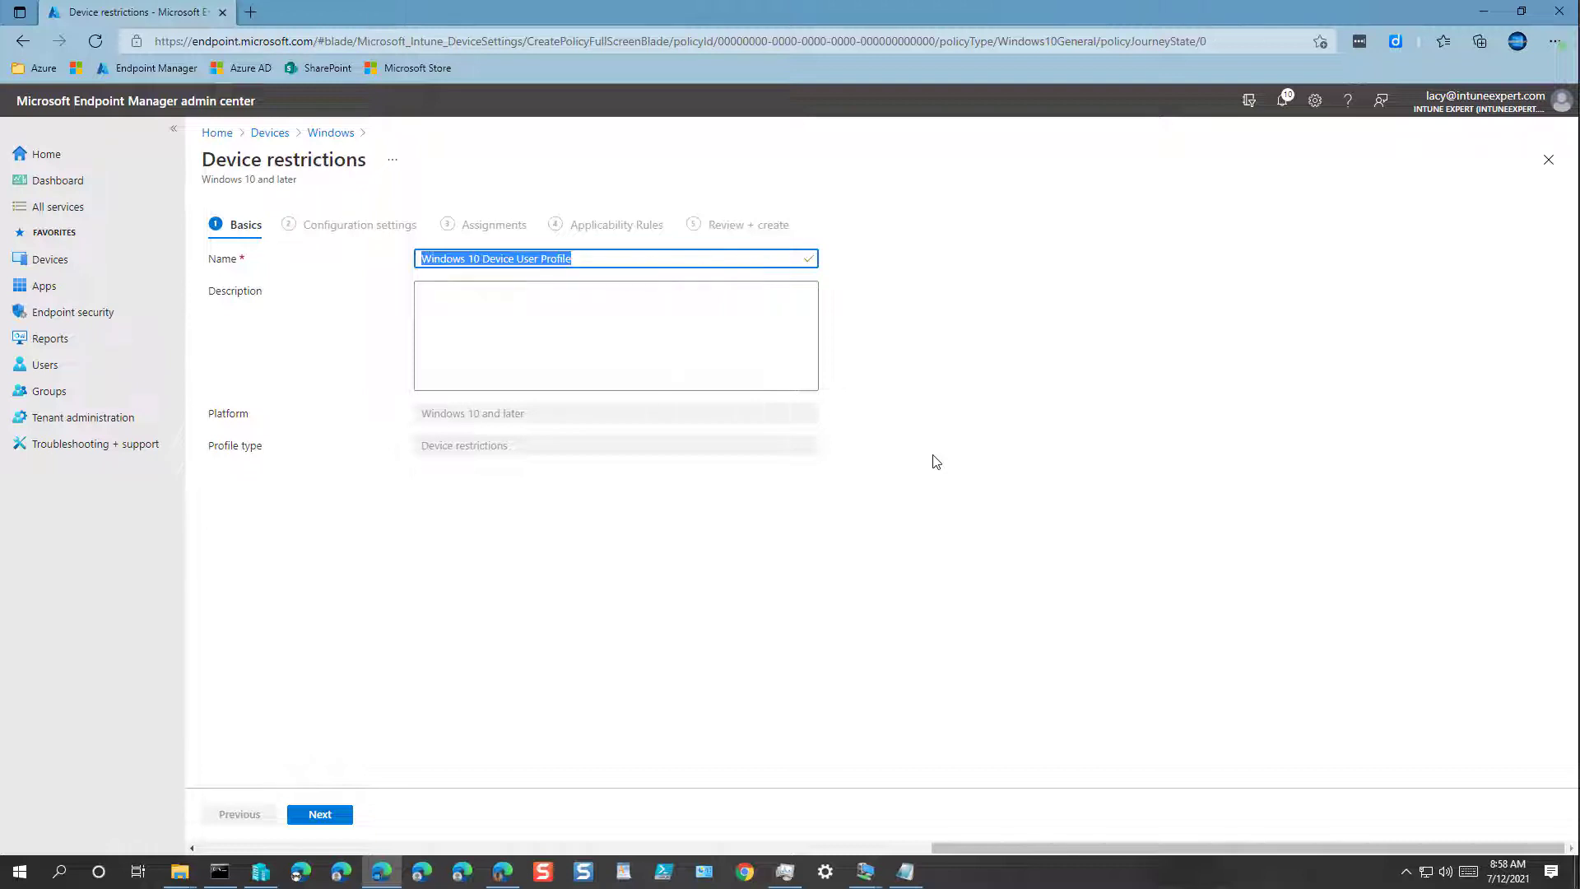
click(455, 317)
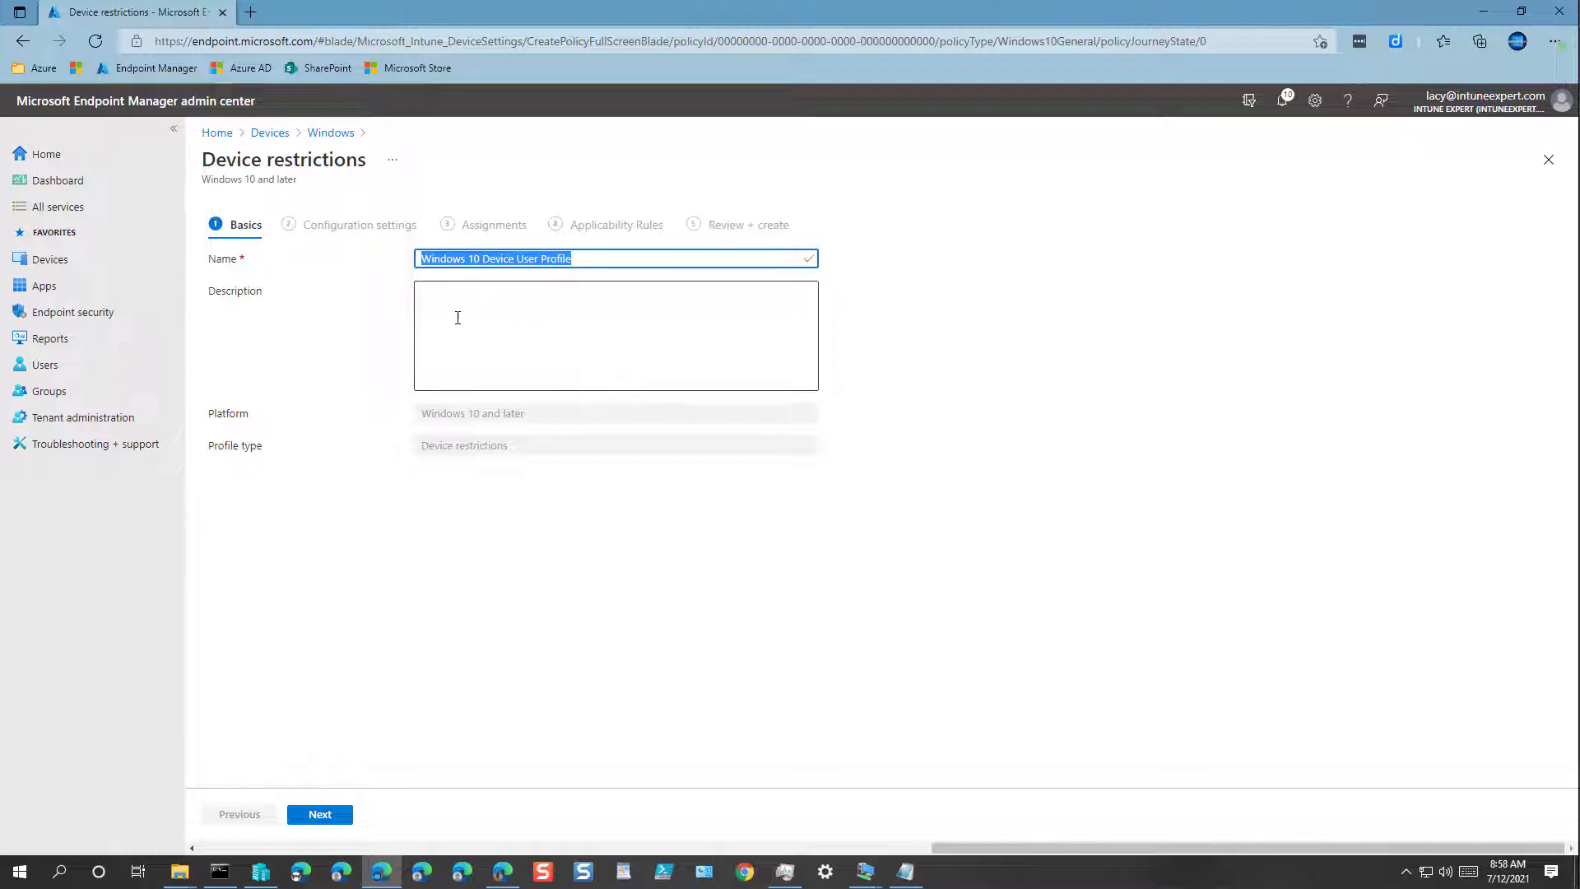
key(ctrl+v)
text(se)
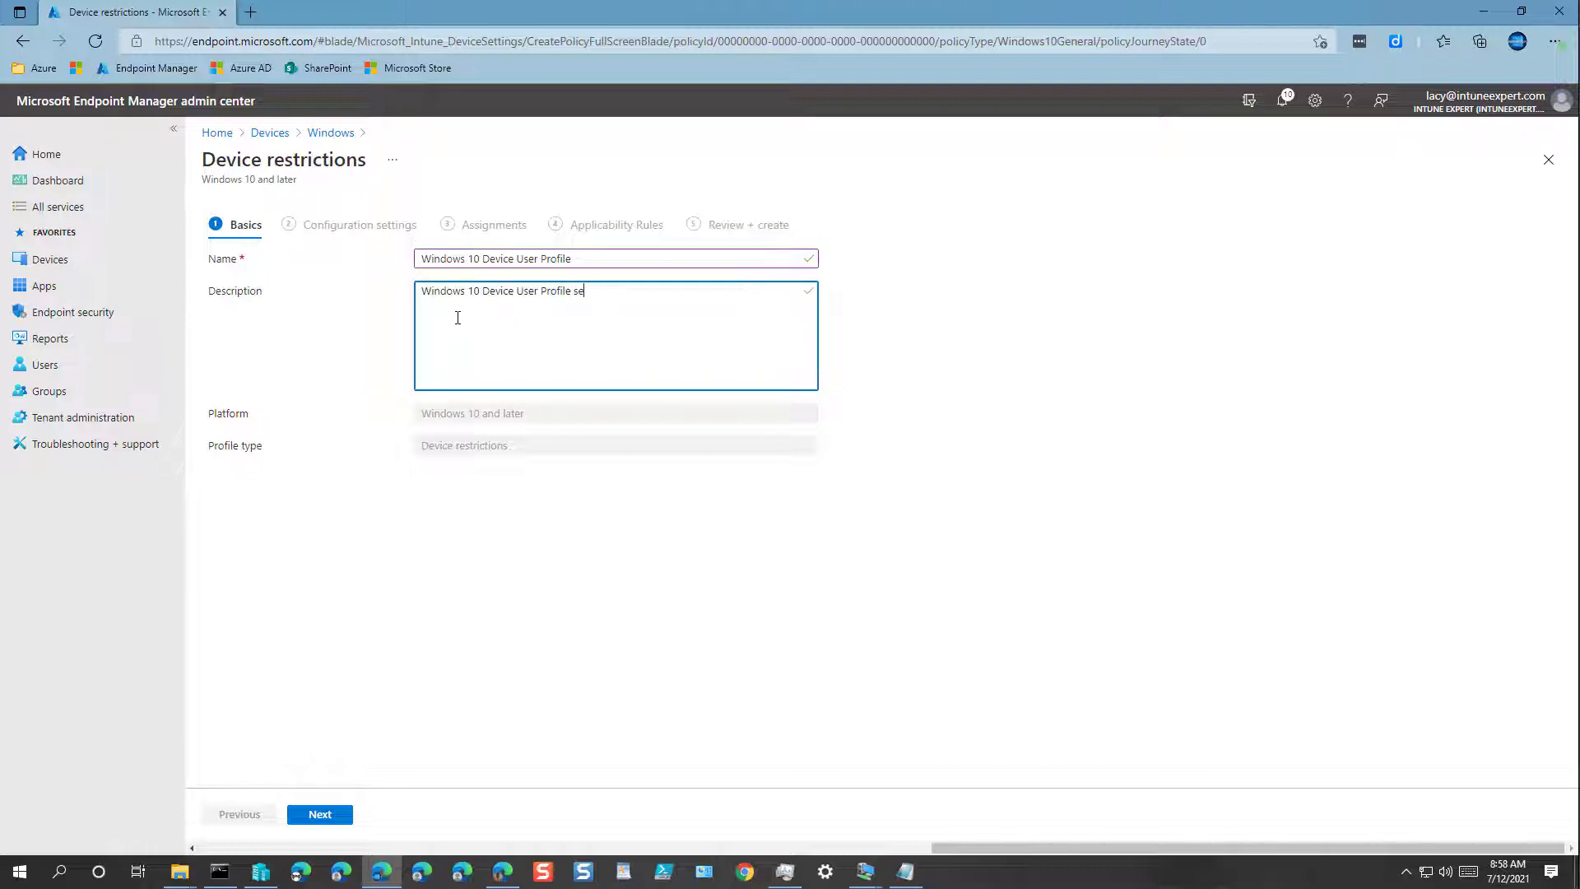
text(ttings)
click(520, 566)
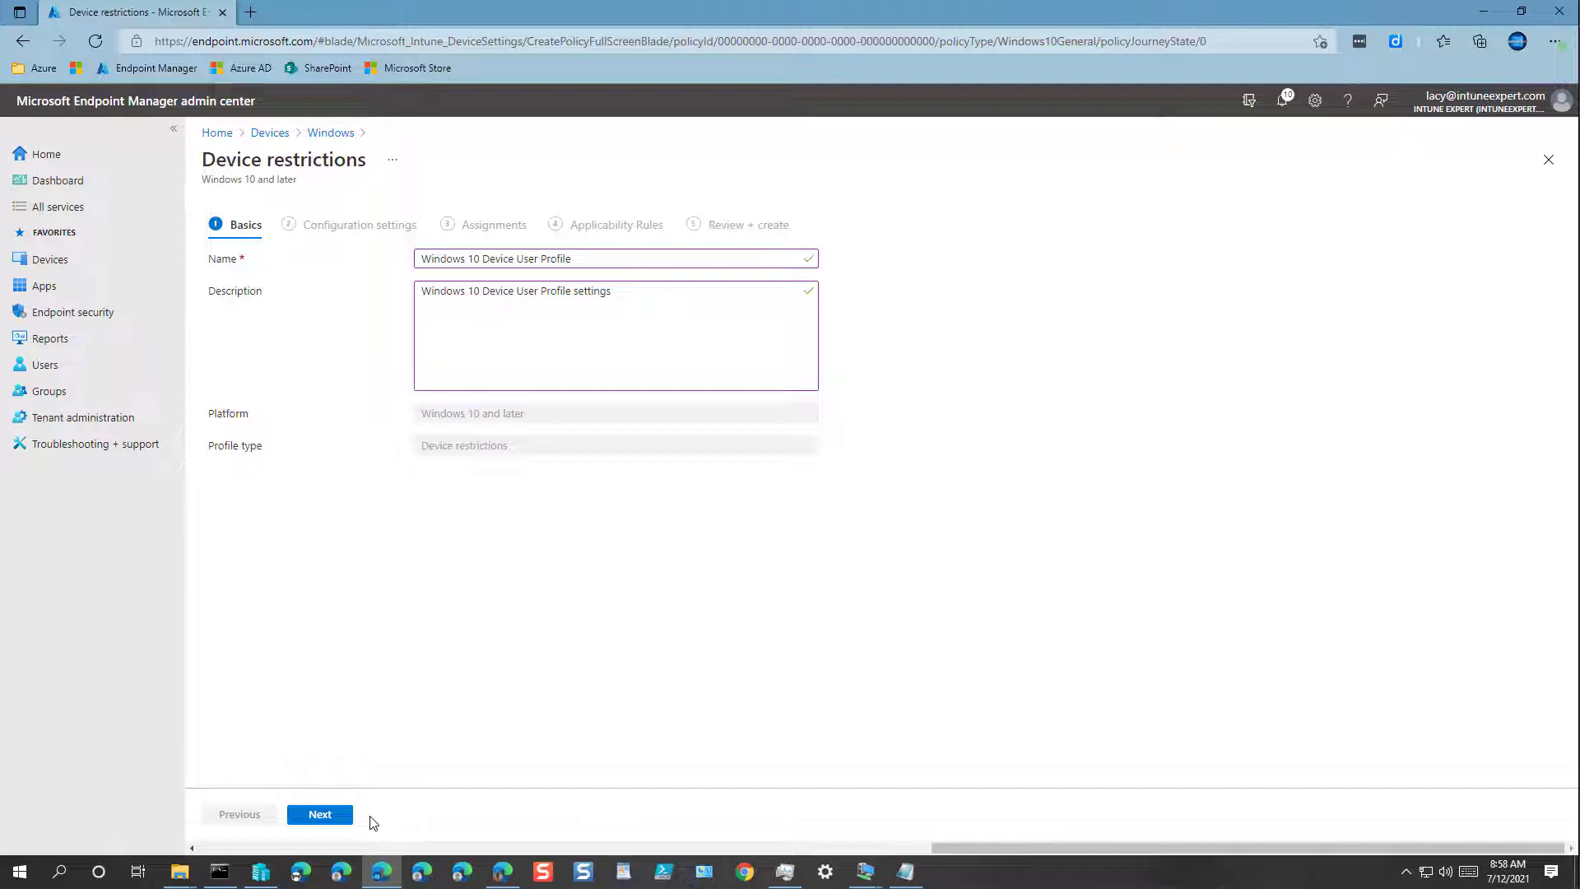
Advance to Configuration settings and expand the Password category to view its fields.
click(325, 816)
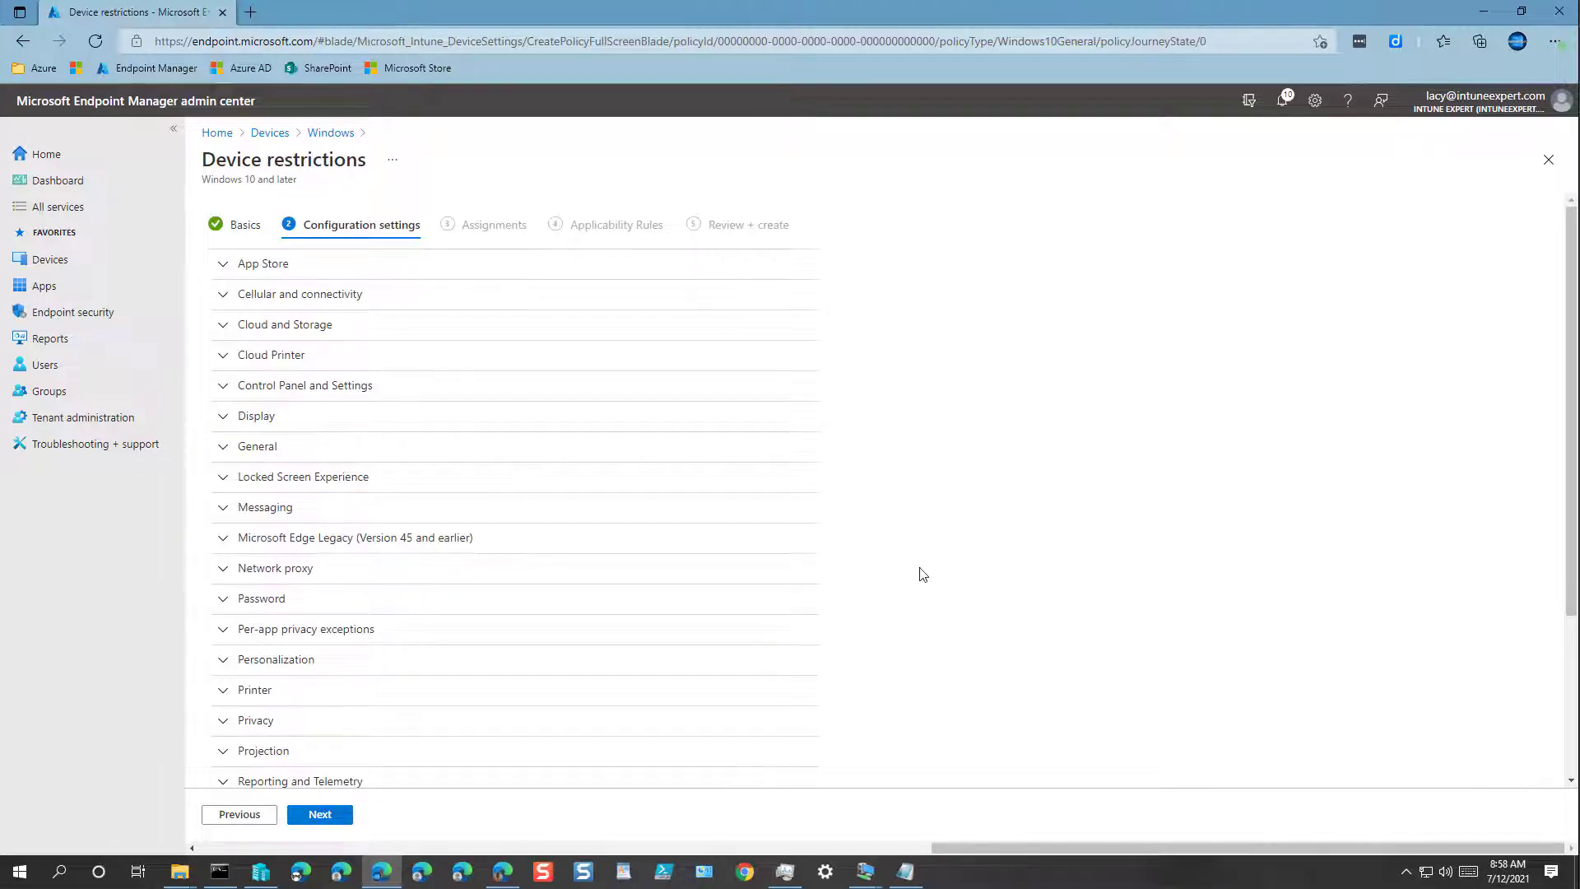
scroll(912, 501, down, 1)
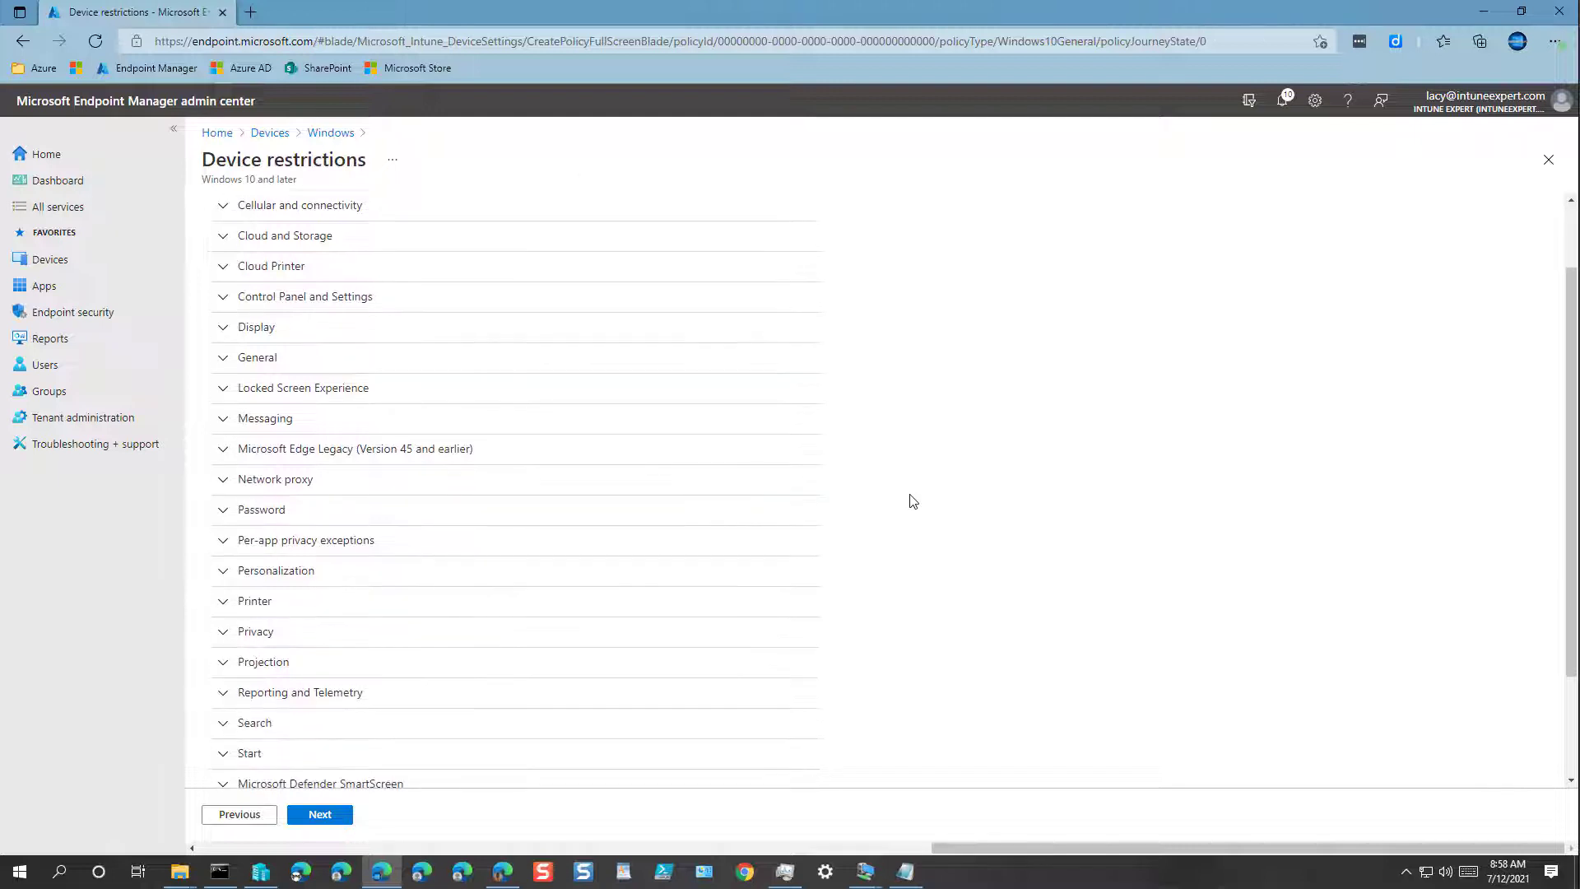
scroll(913, 501, down, 2)
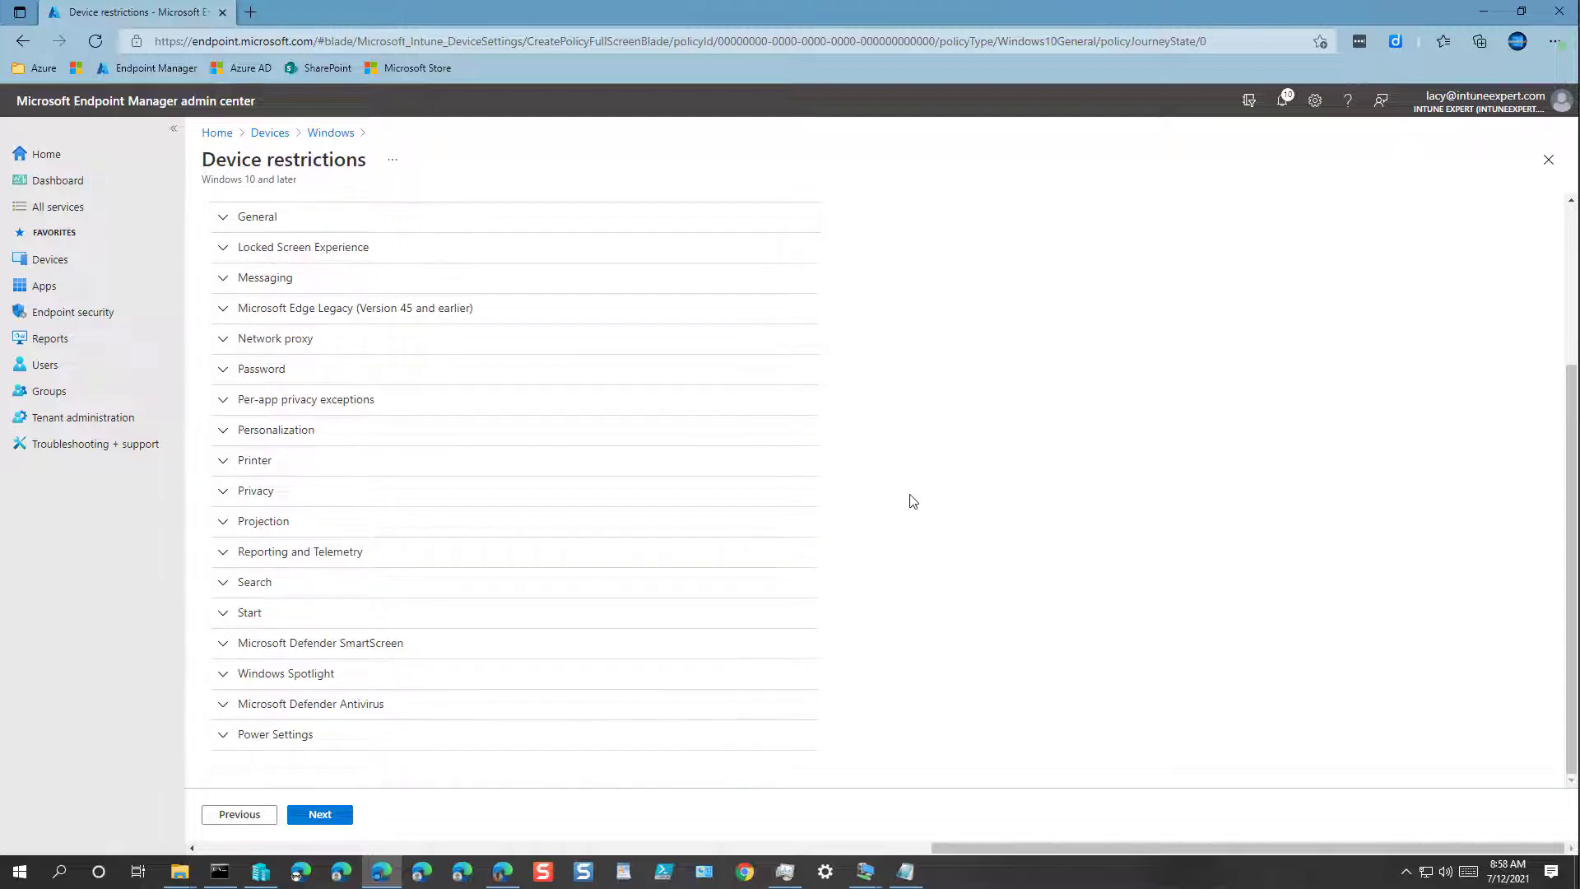
scroll(912, 501, up, 2)
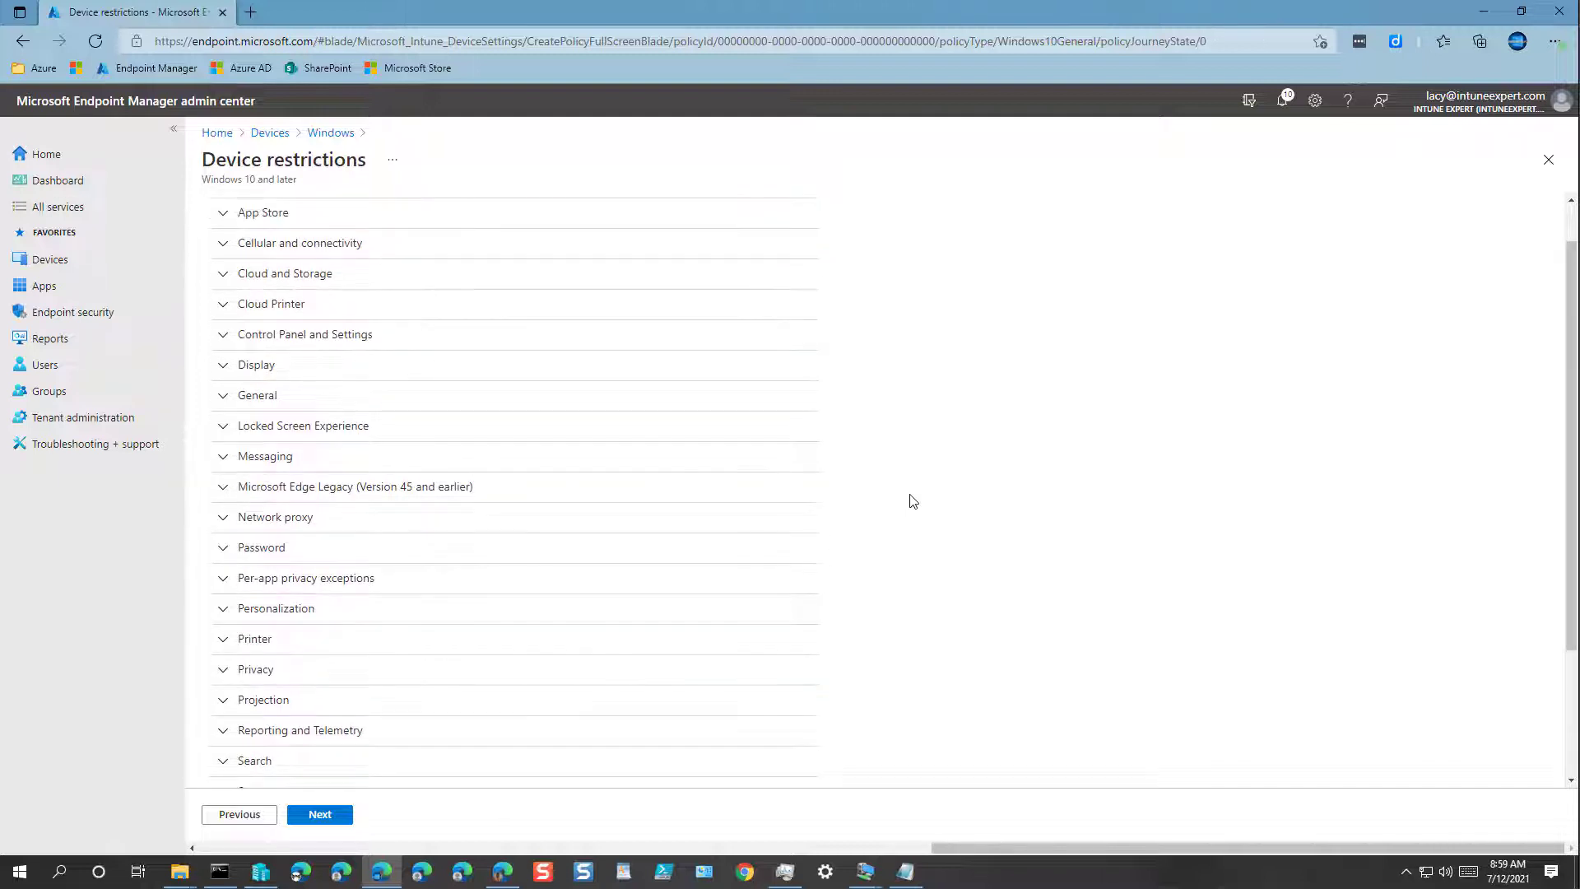
scroll(913, 501, up, 1)
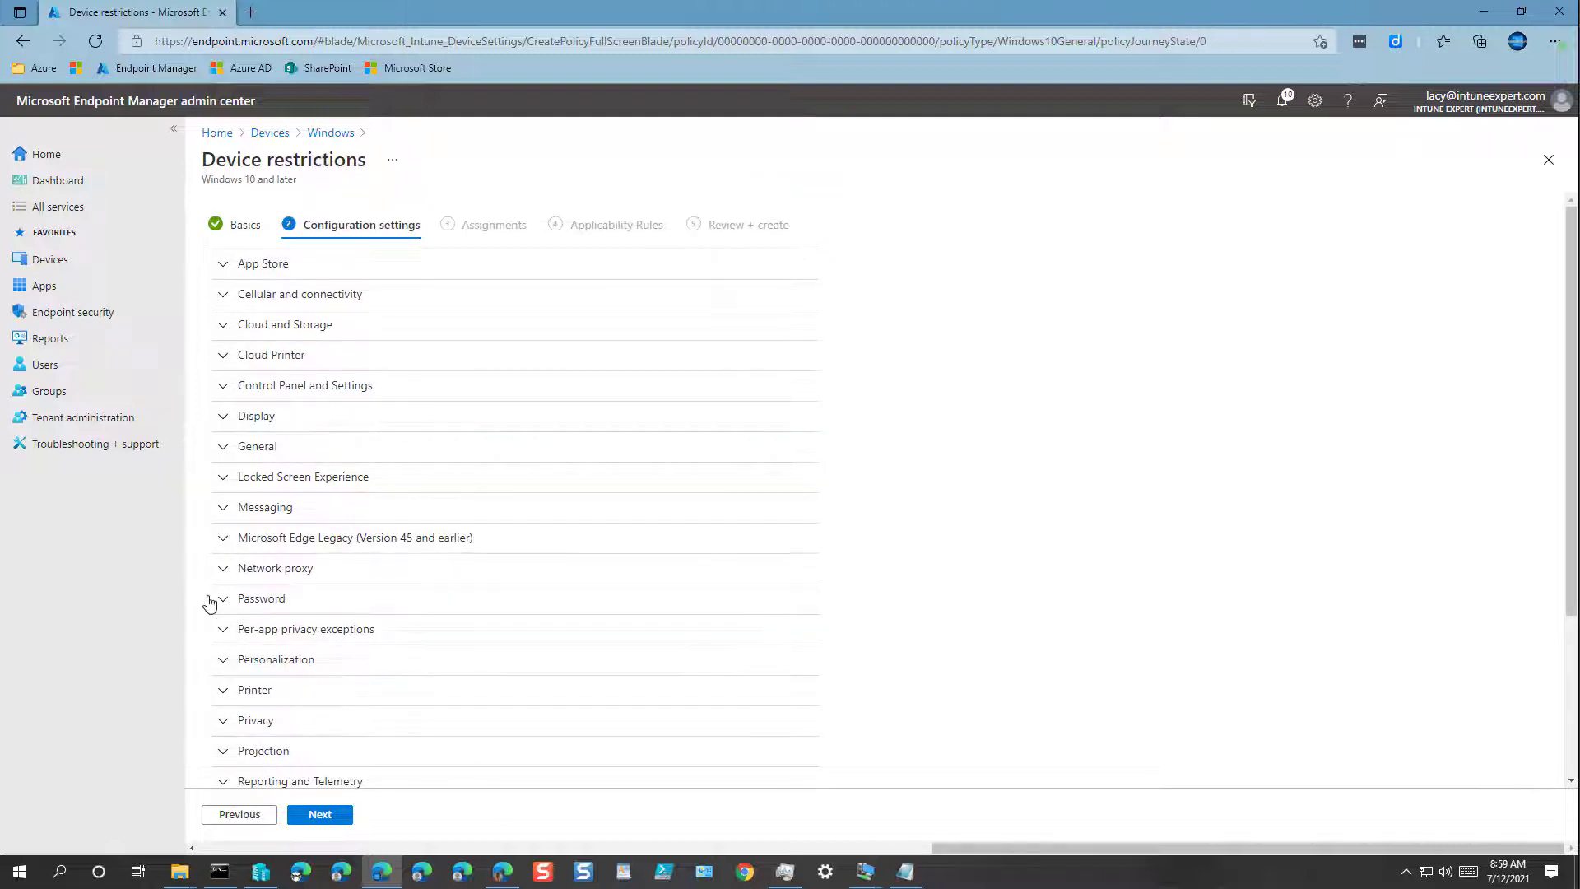
click(263, 597)
scroll(272, 596, down, 3)
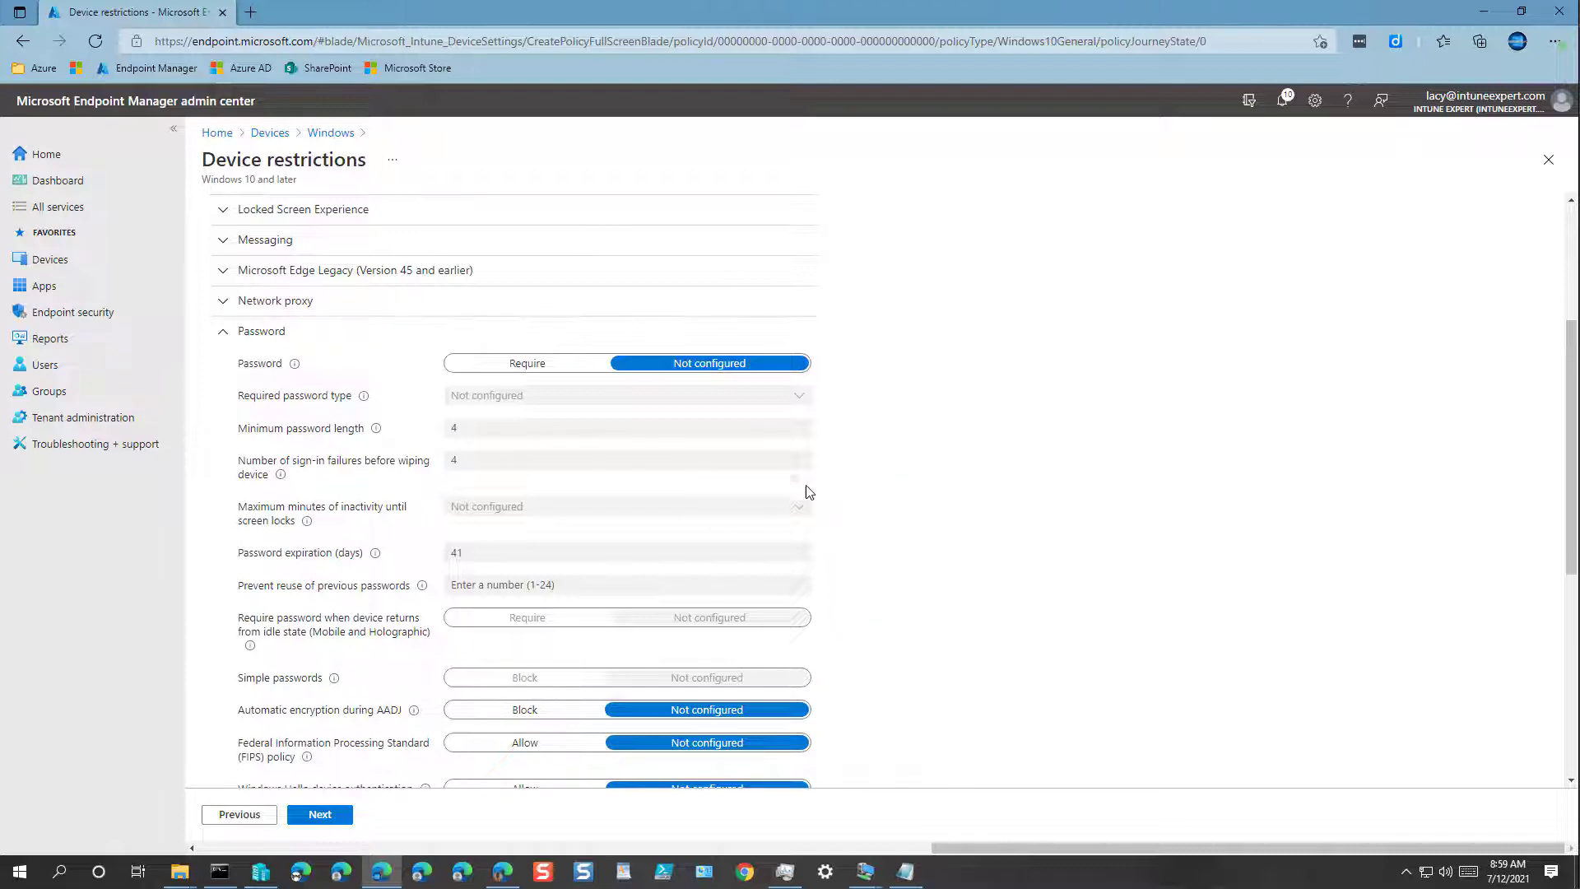
Require an Alphanumeric password with numbers and lowercase letters as the required complexity.
click(539, 368)
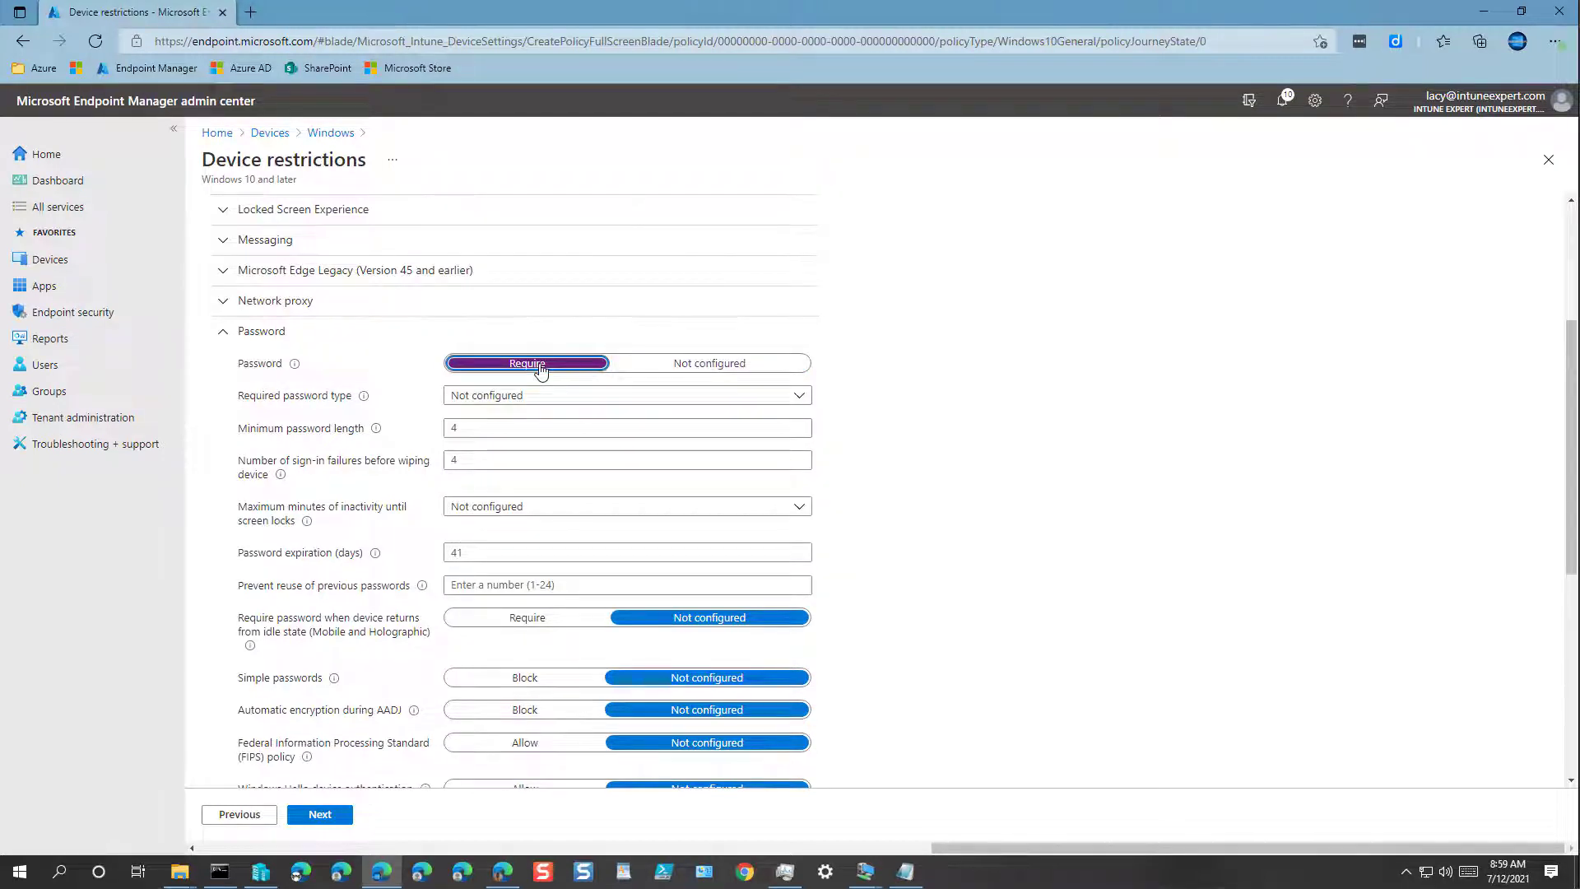
click(491, 400)
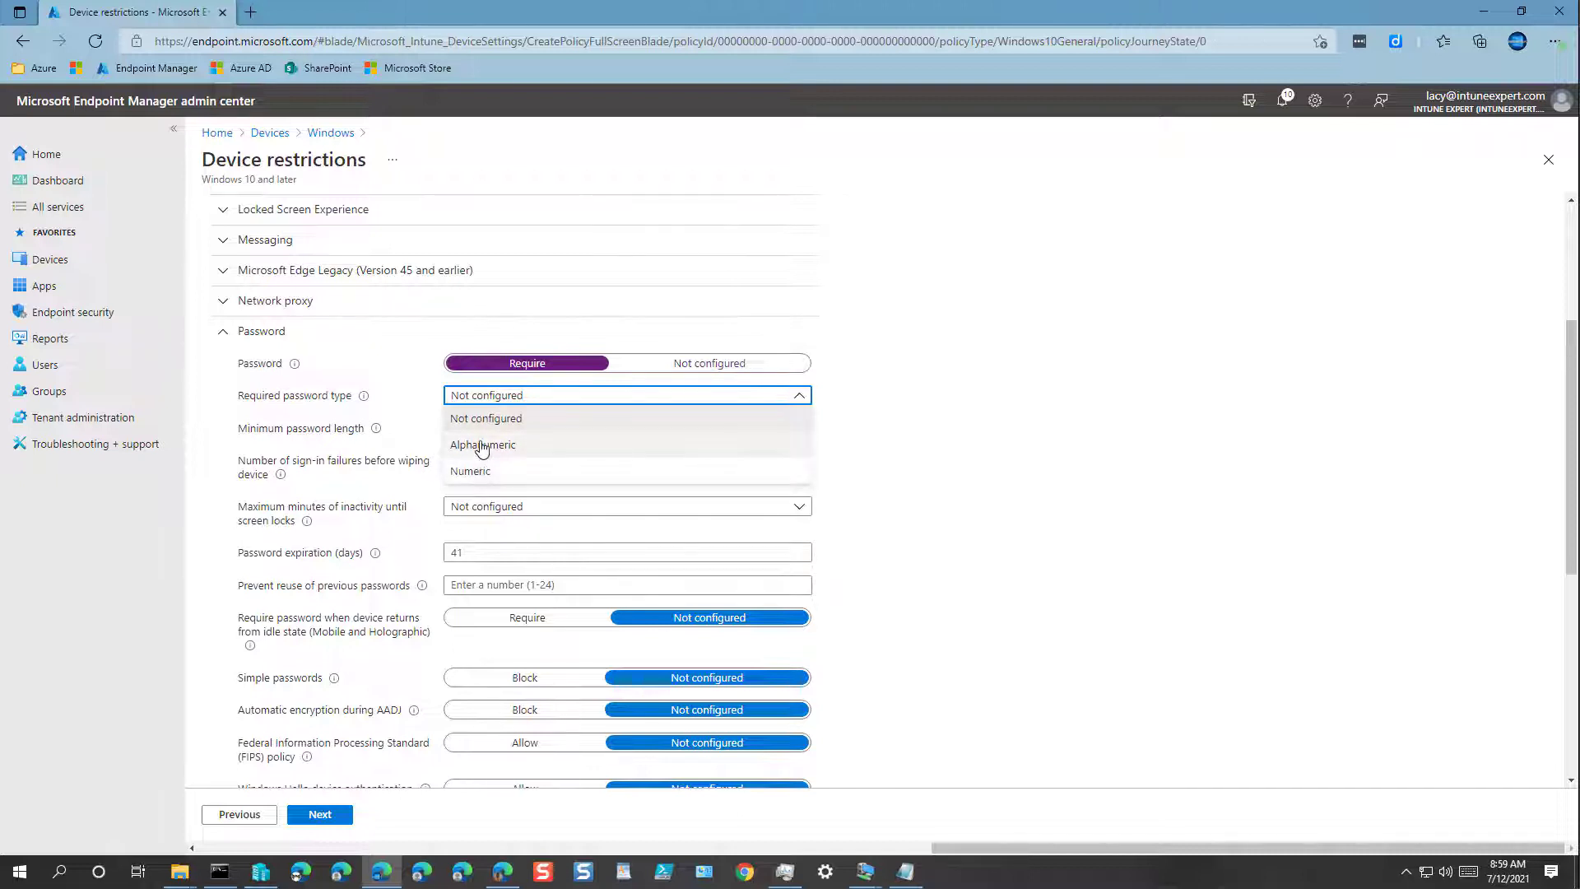
click(482, 445)
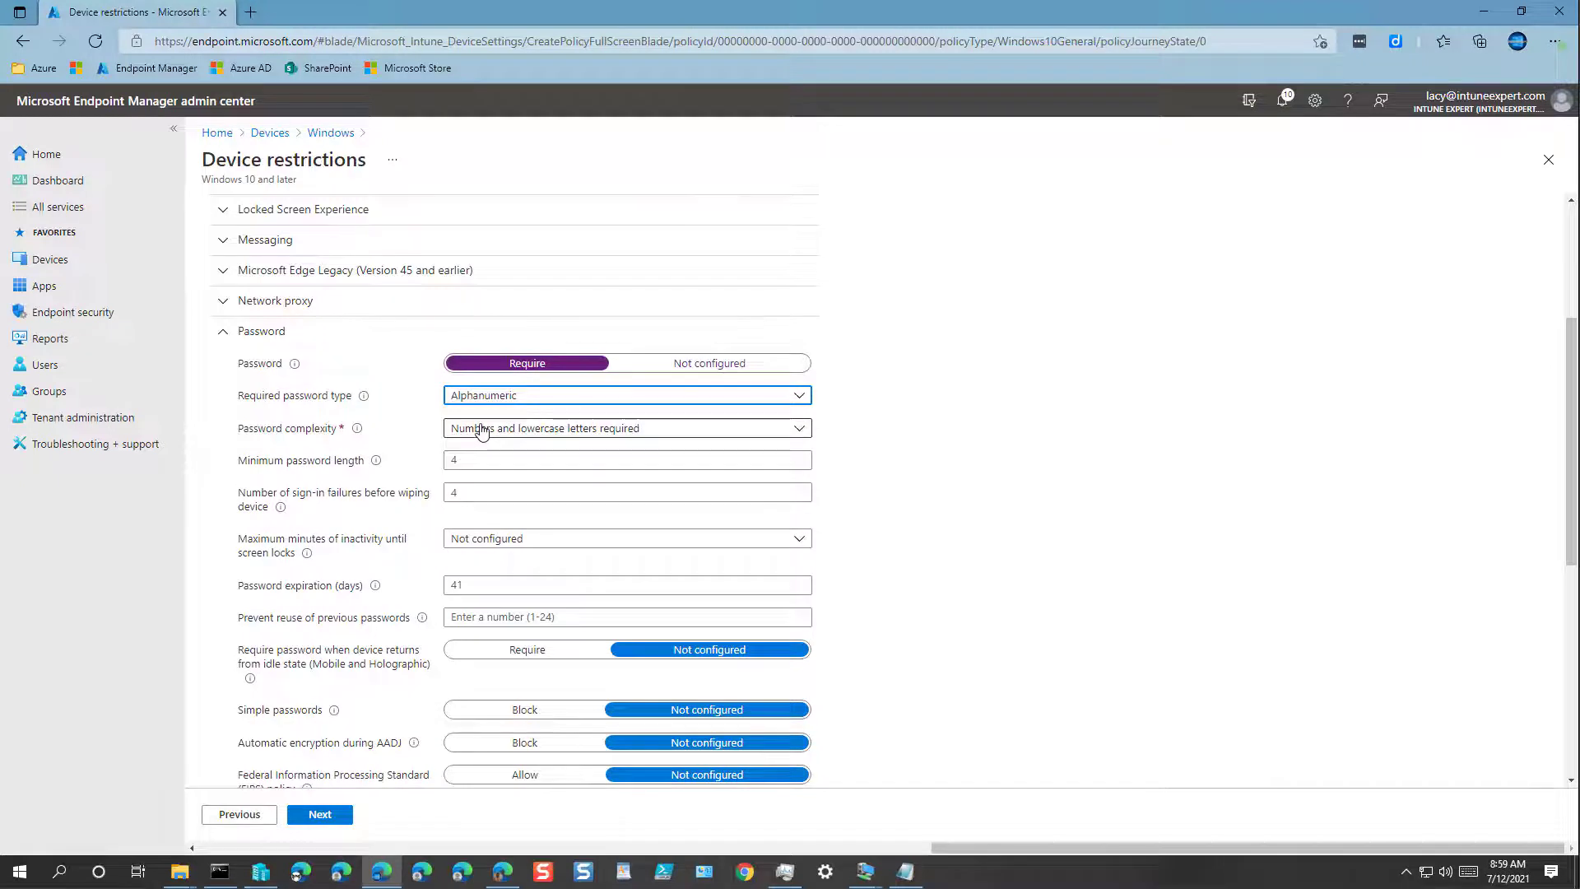
click(482, 429)
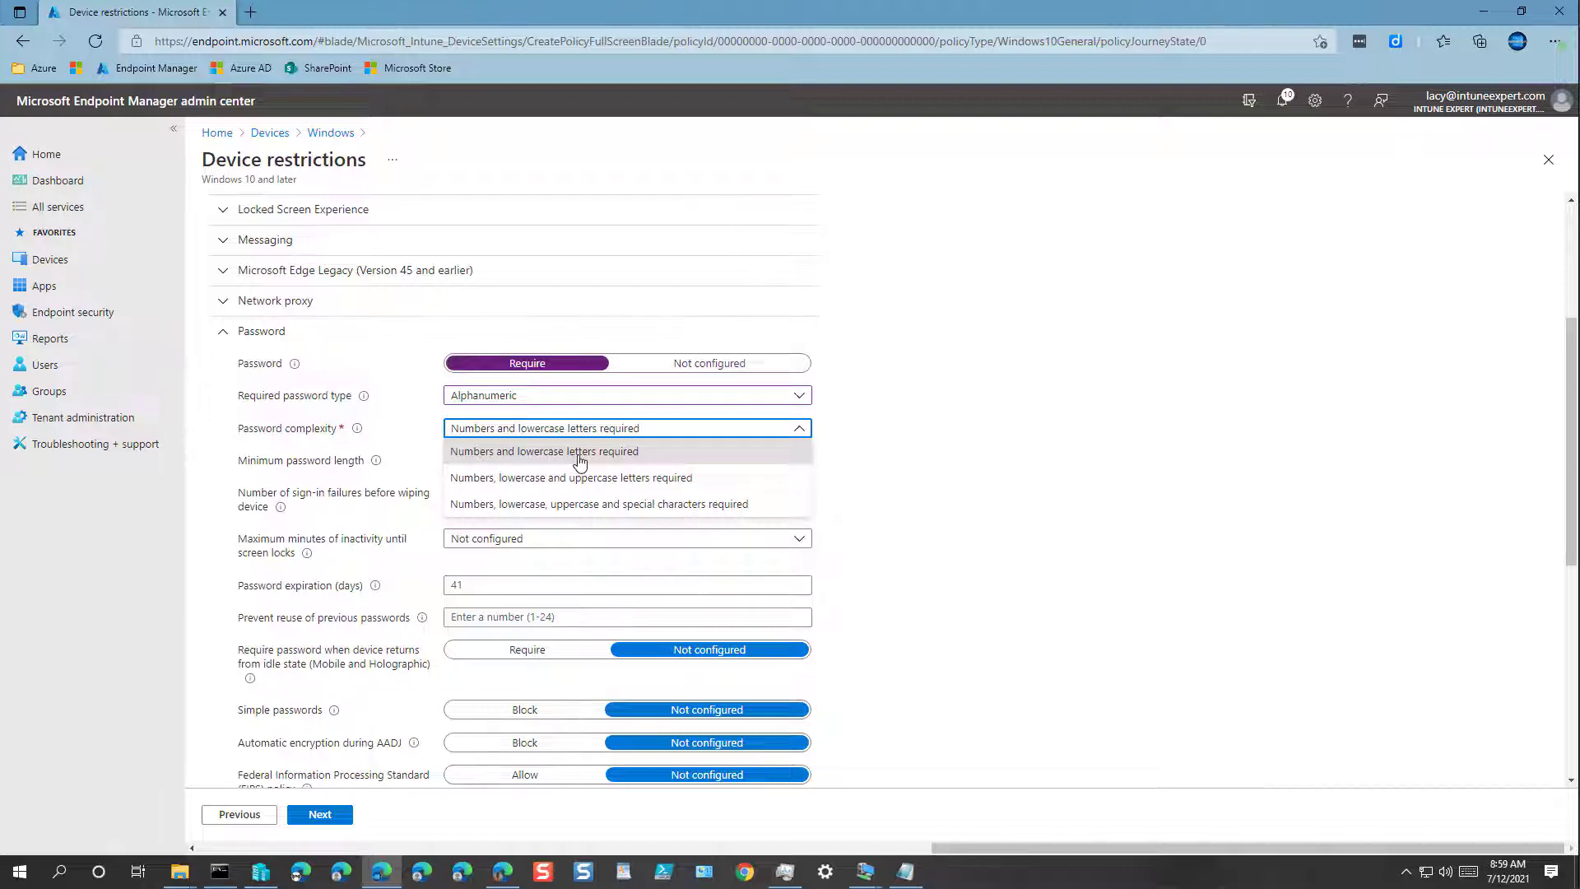
click(493, 451)
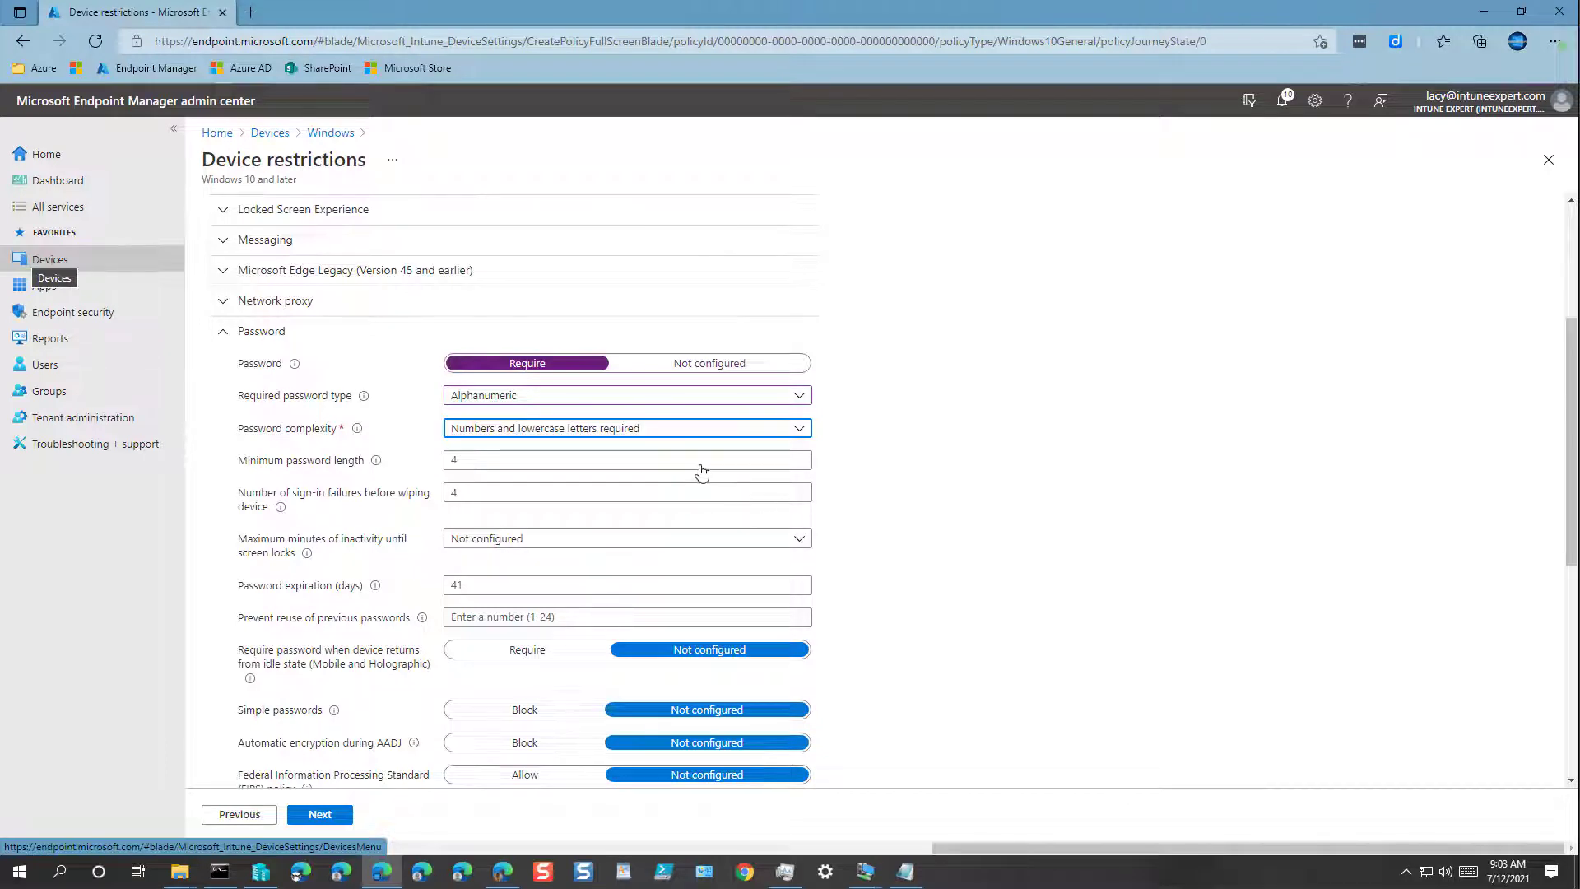
click(494, 461)
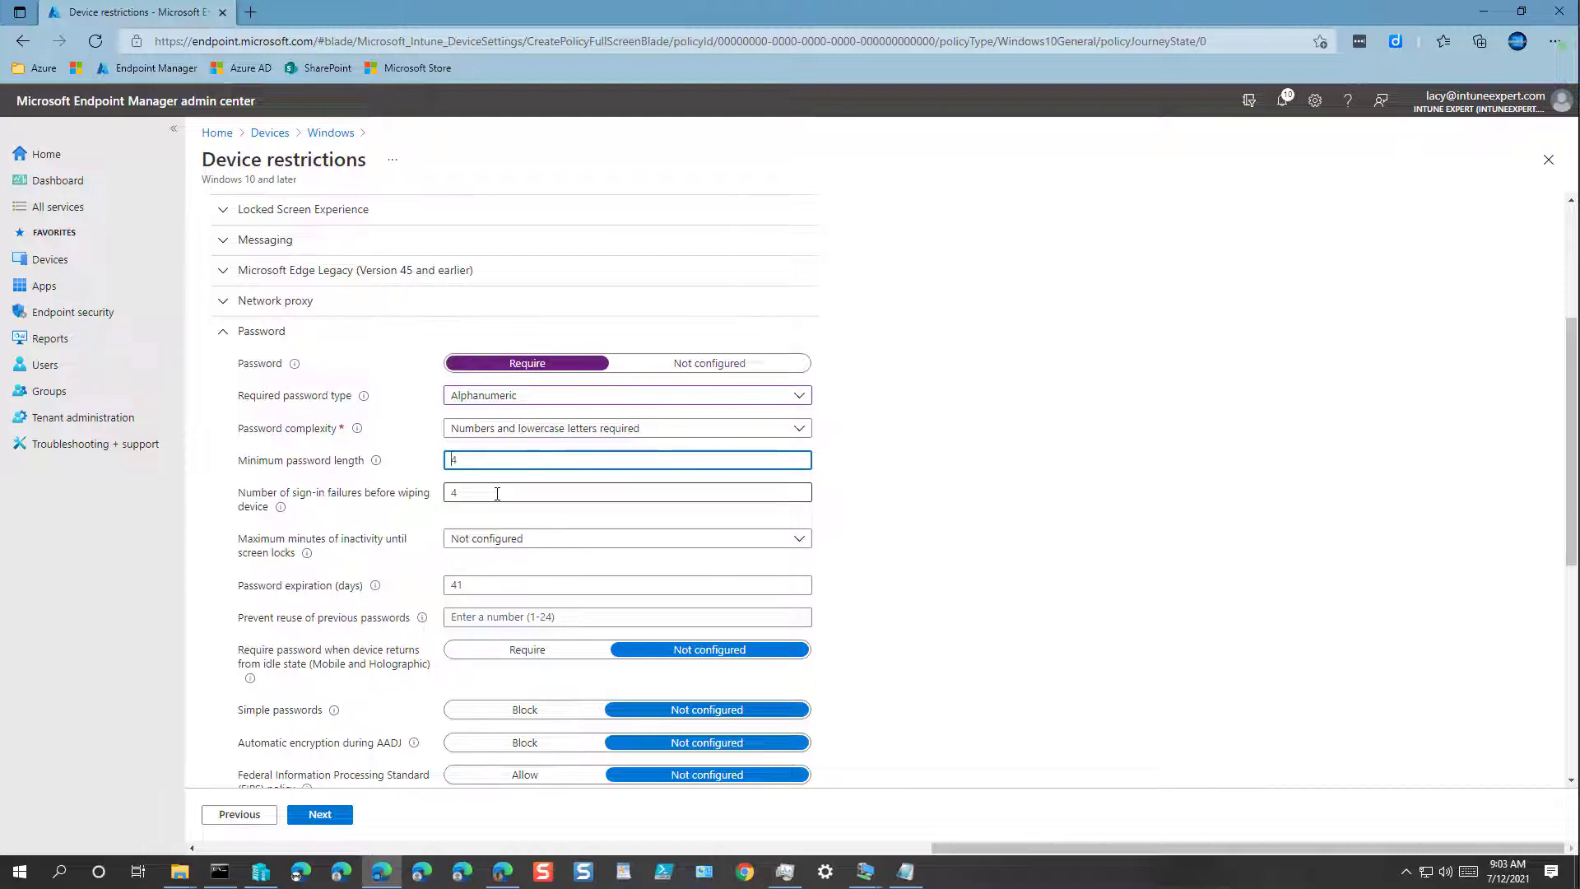
click(497, 493)
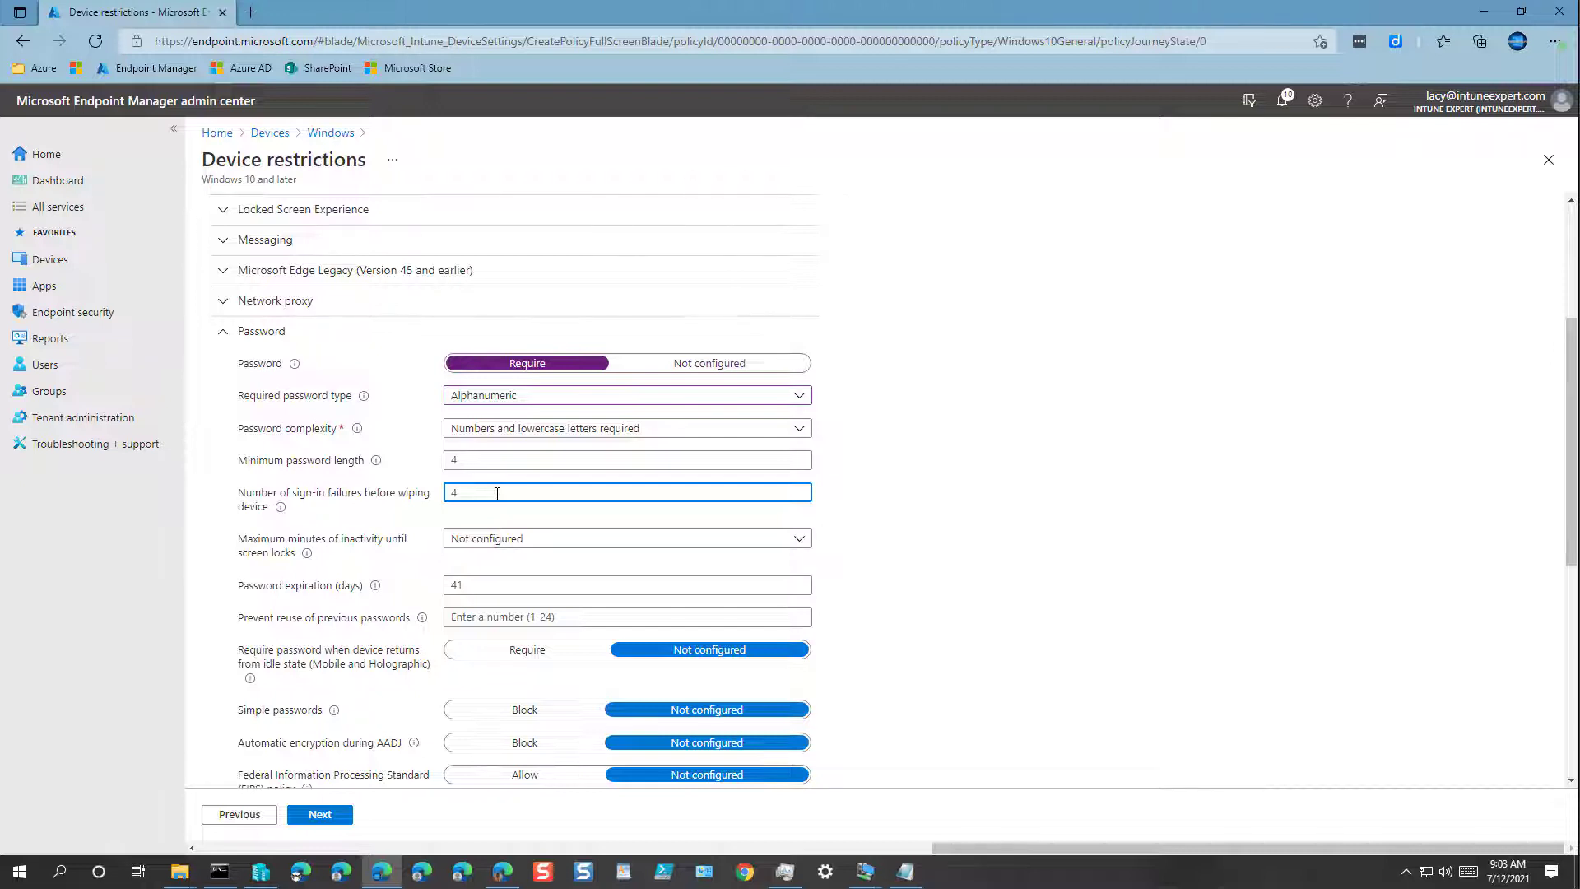
Change the sign-in failures before wiping the device from 4 to 8.
key(shift+Tab)
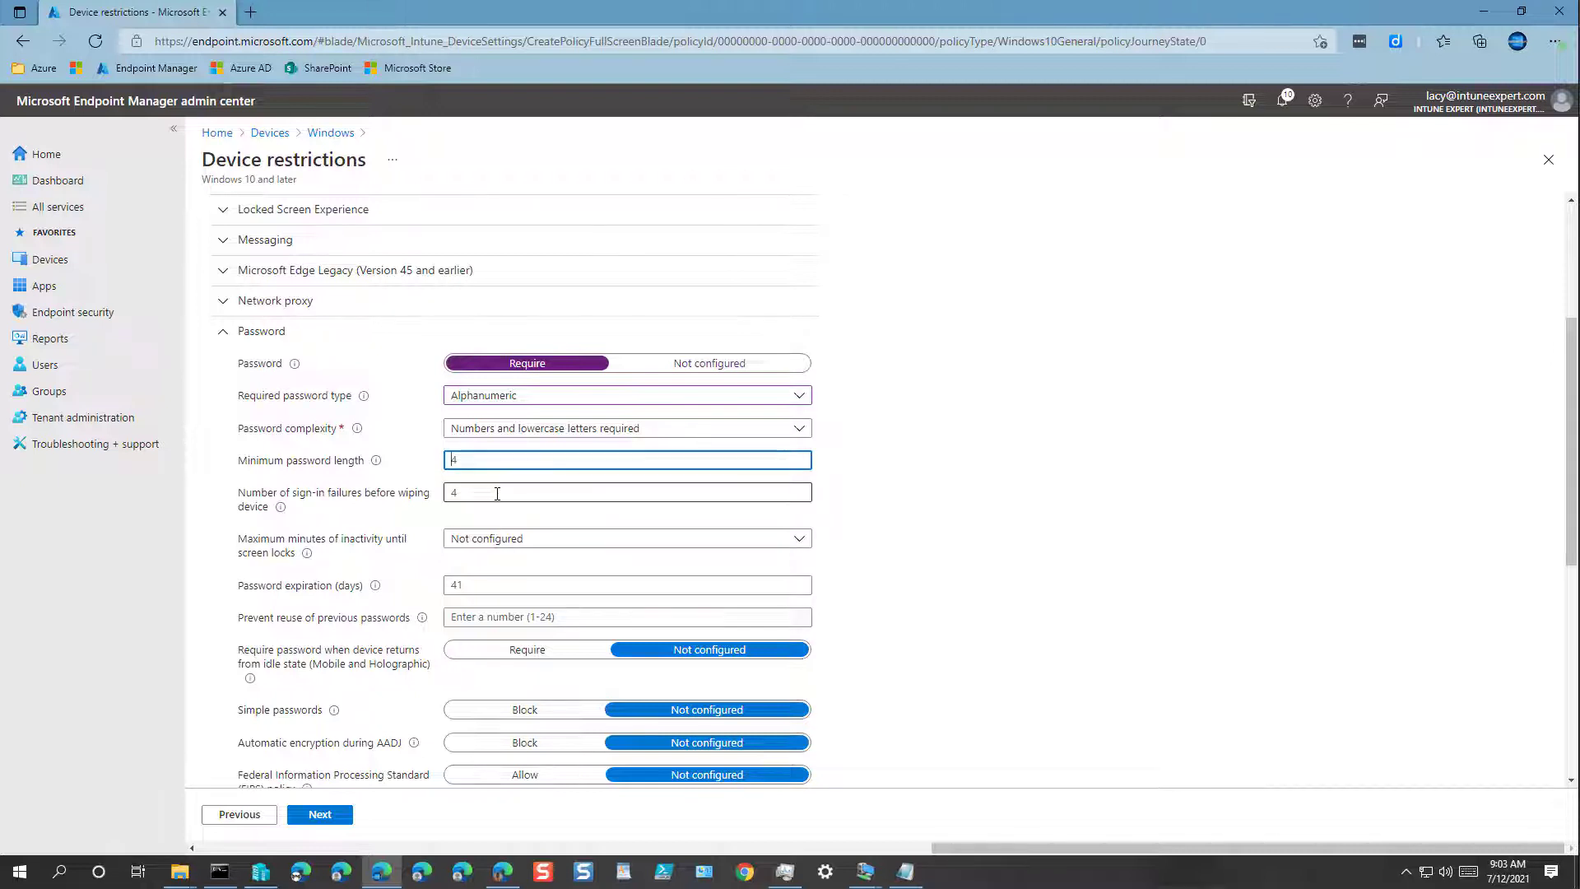
key(Tab)
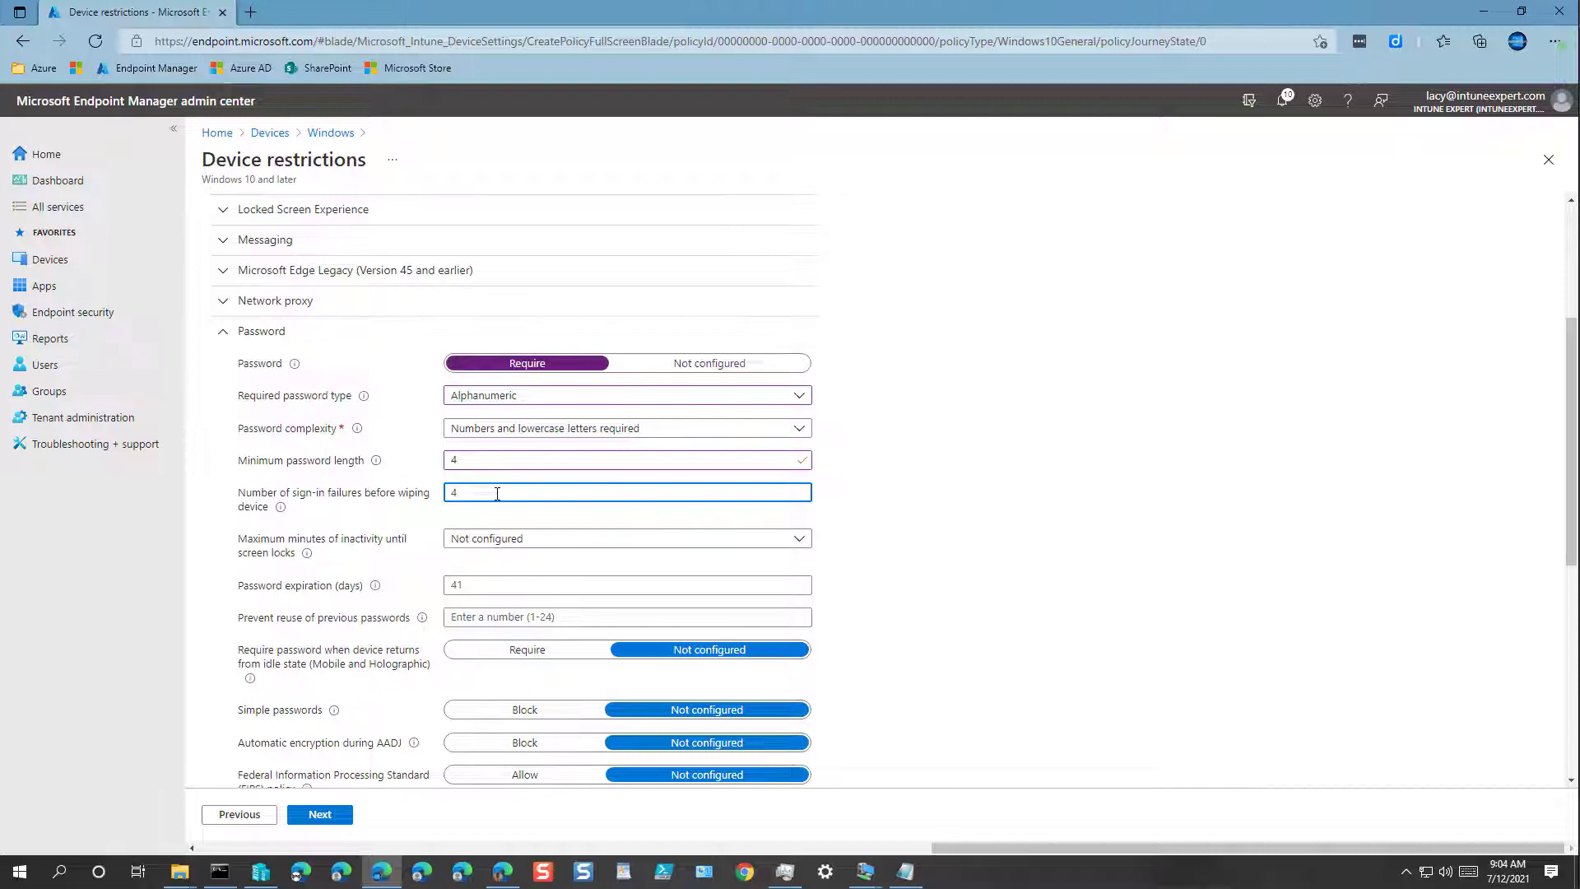
mouse_move(281, 509)
key(BackSpace)
text(11111111111111112)
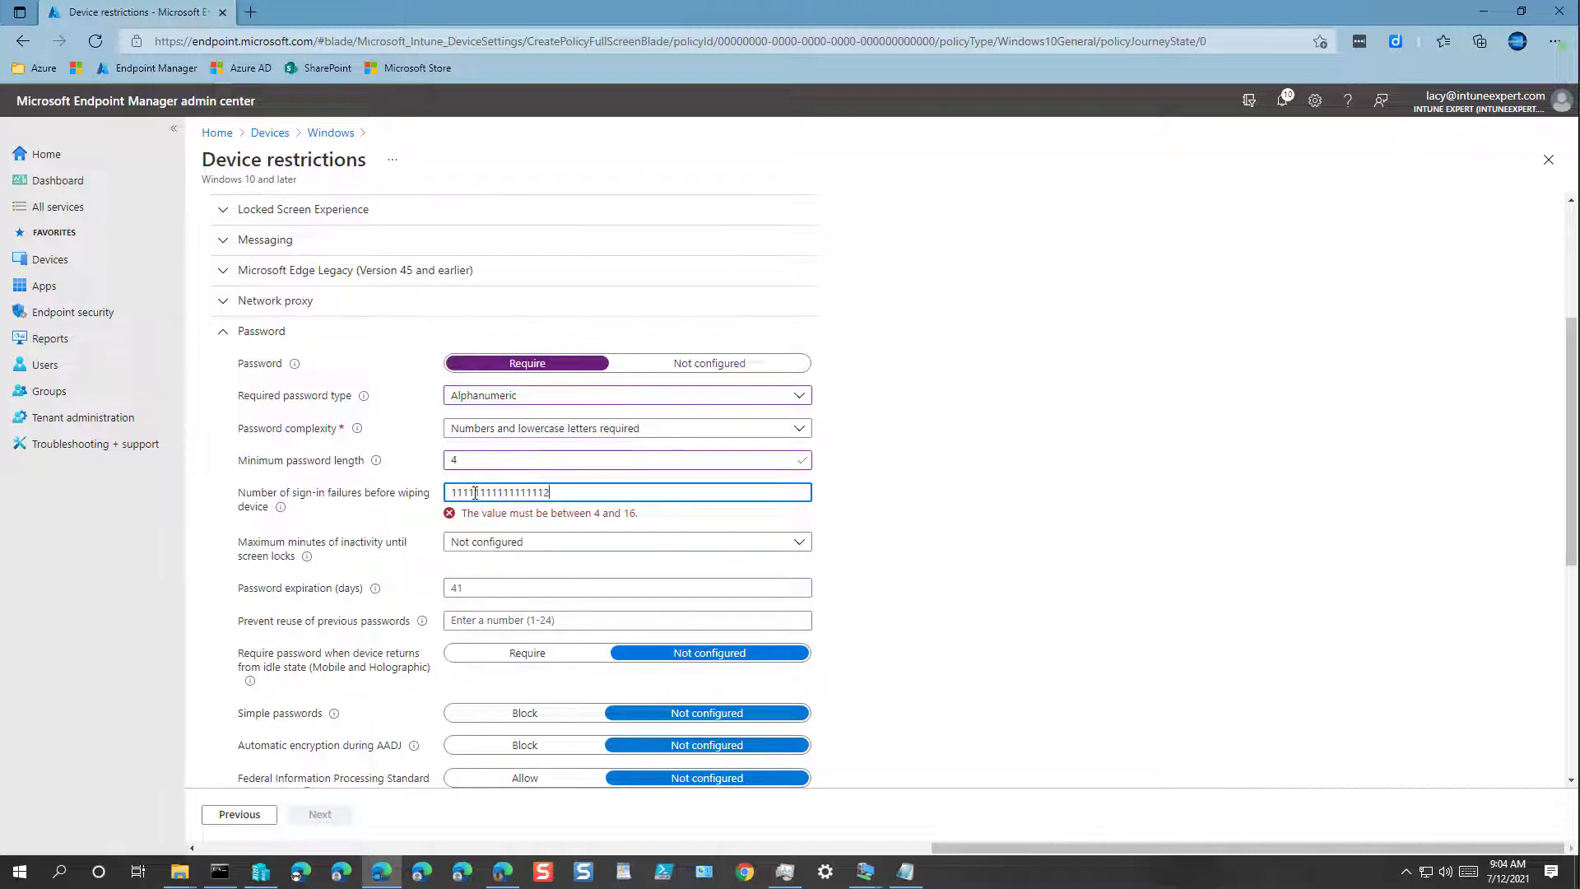
double_click(475, 493)
text(16)
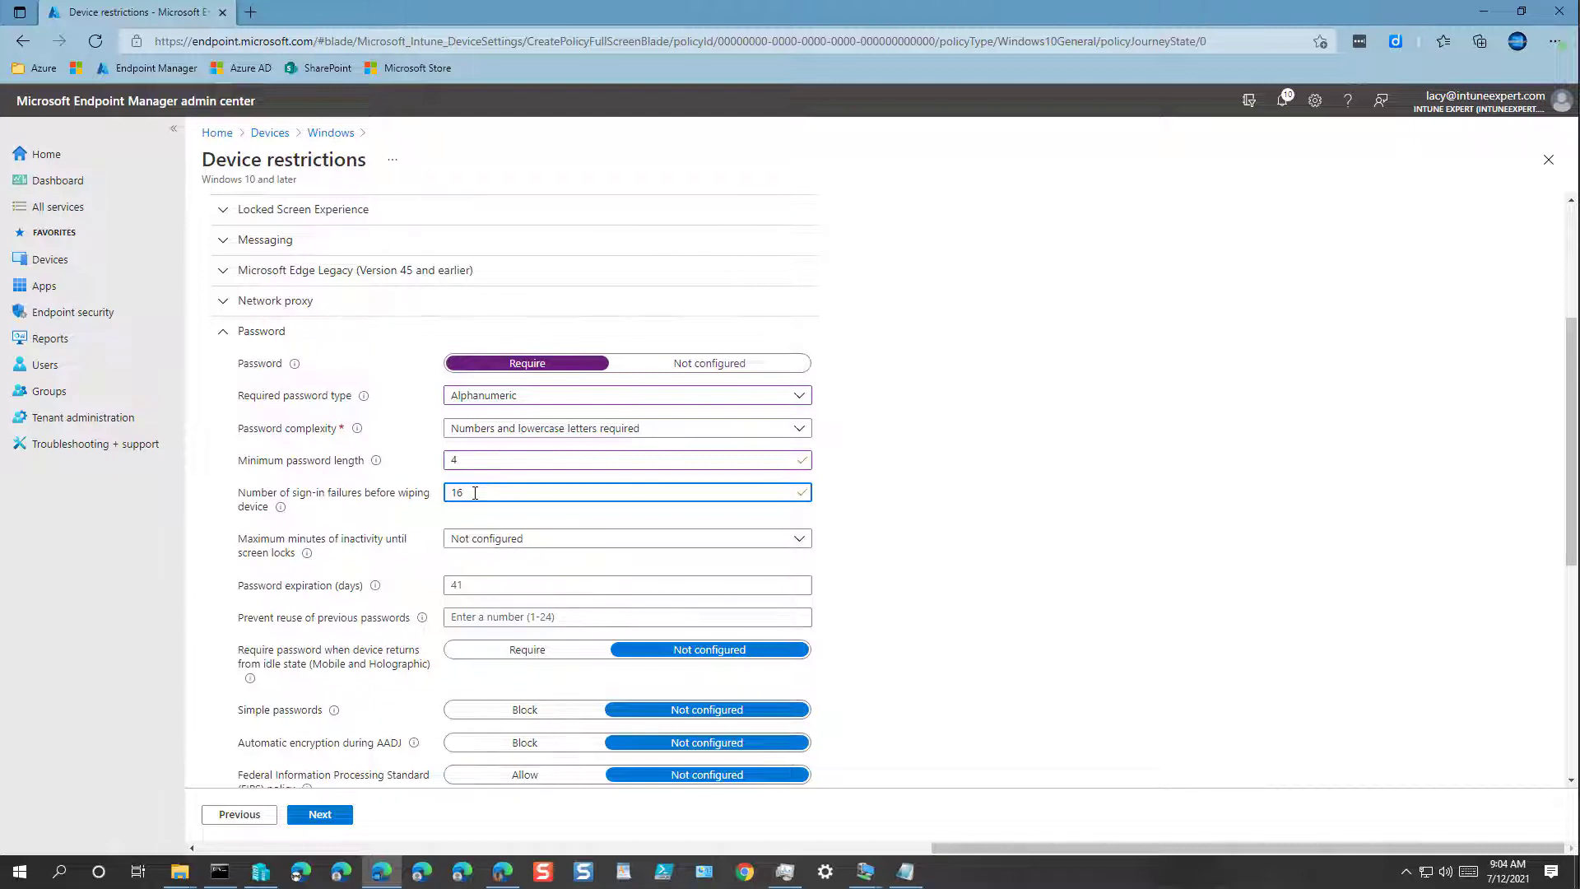
key(BackSpace)
key(BackSpace)
text(8)
click(508, 517)
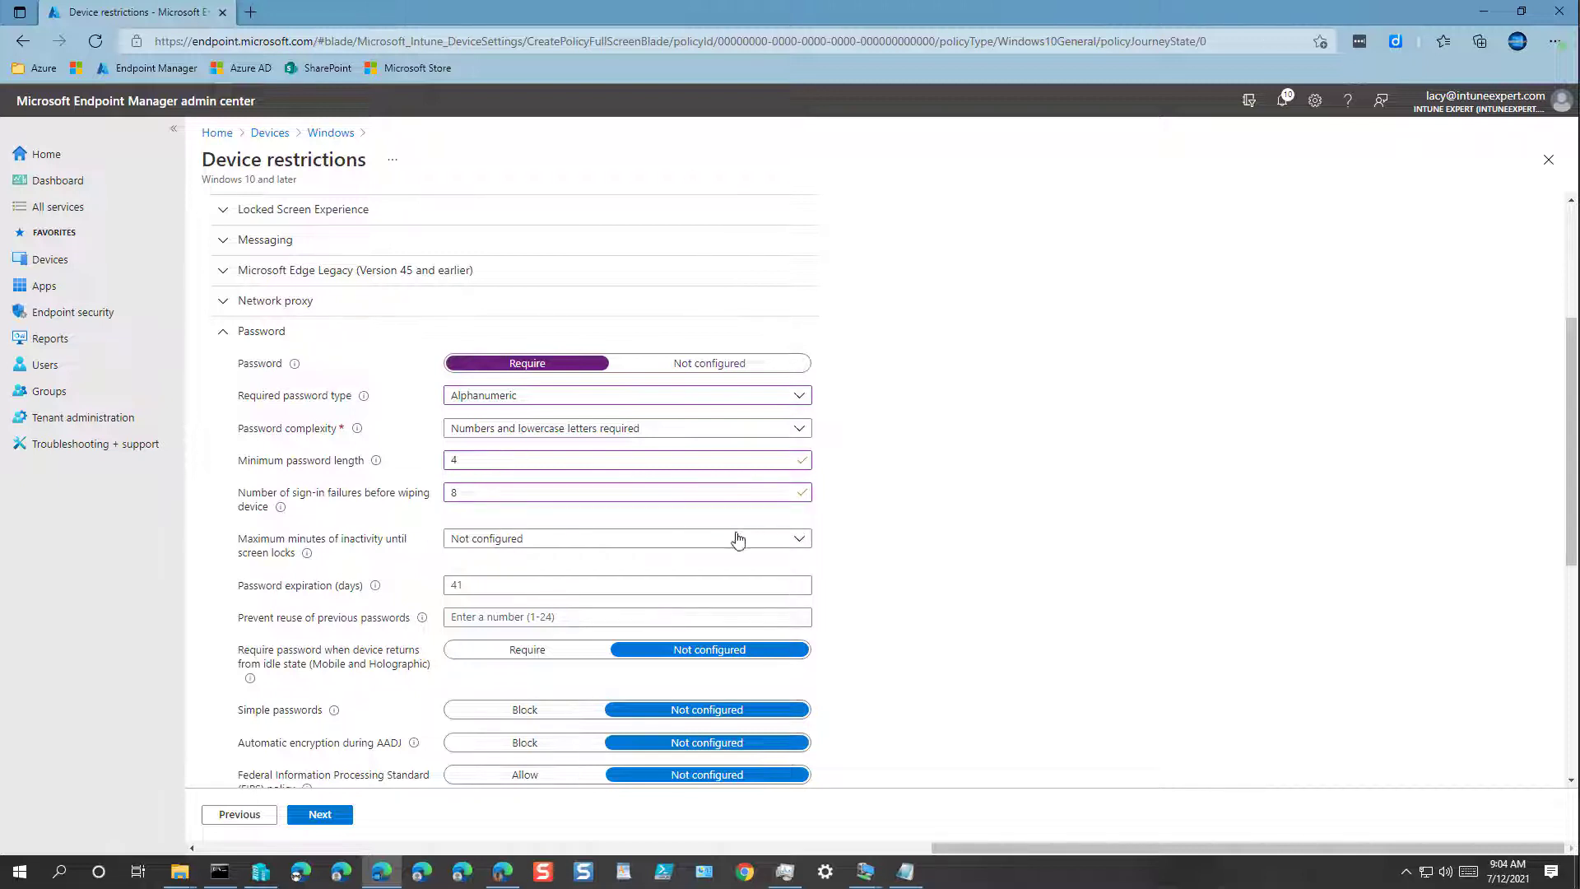
Lock the screen after 30 Minutes of inactivity and set password expiration to 41 days.
click(504, 539)
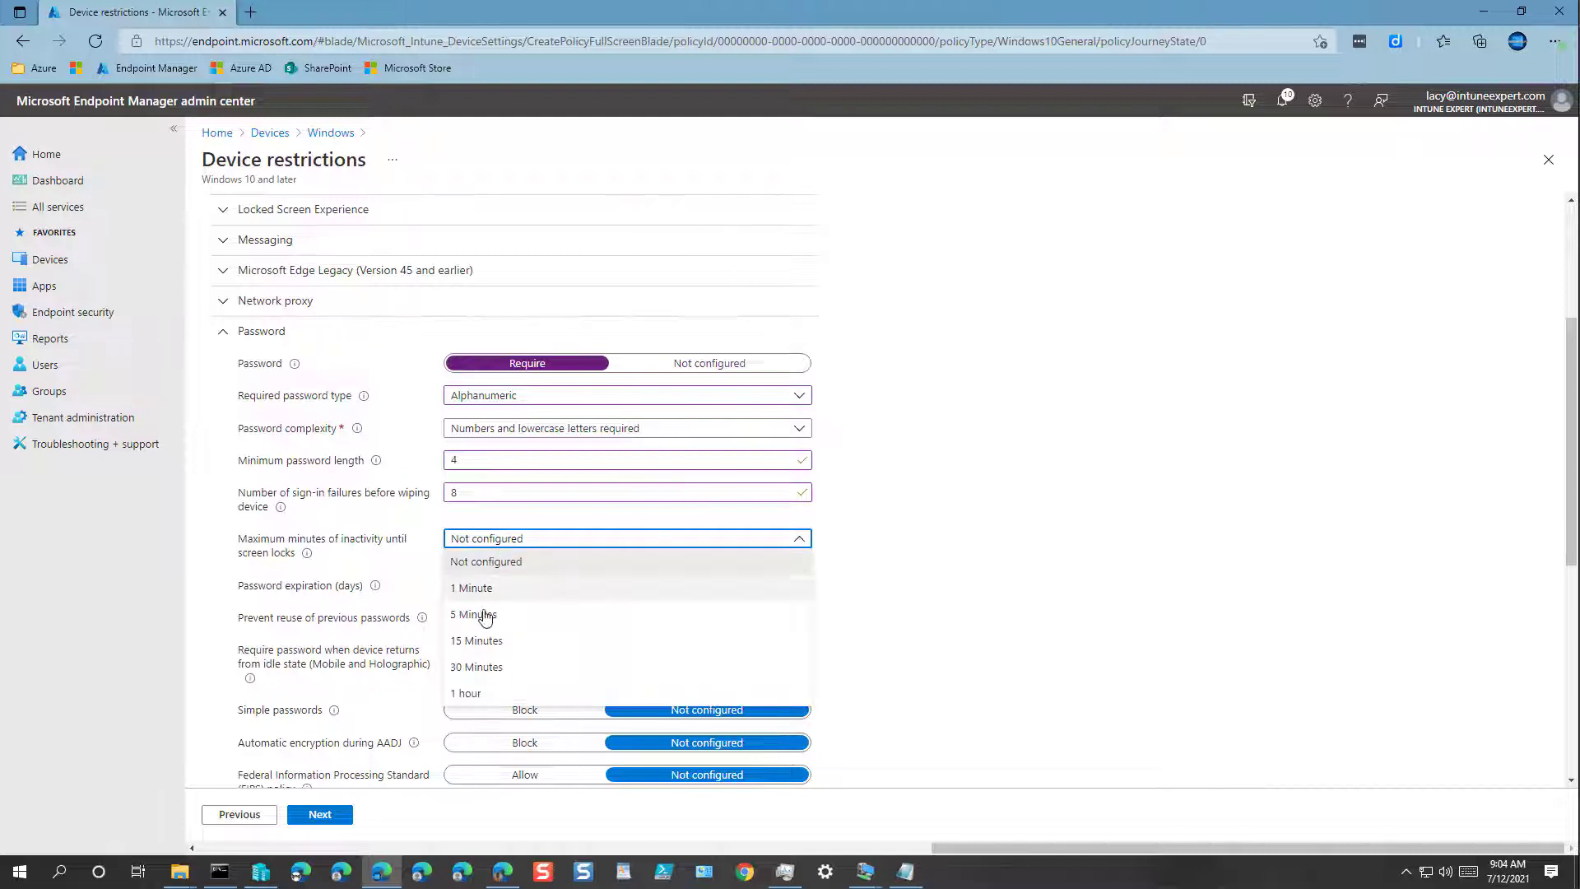
click(470, 668)
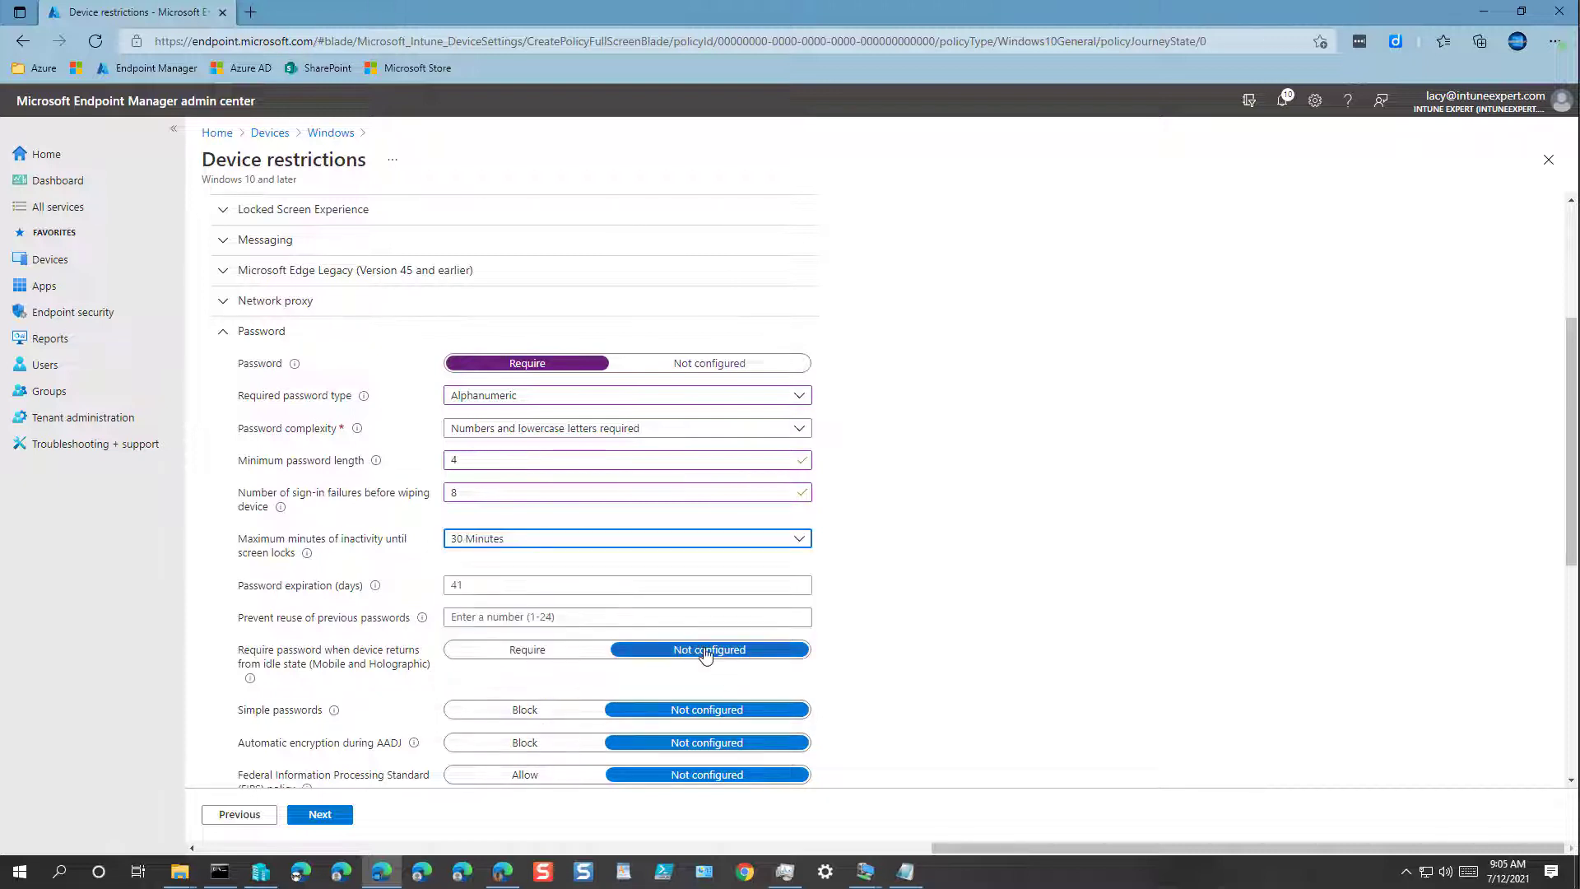
click(846, 528)
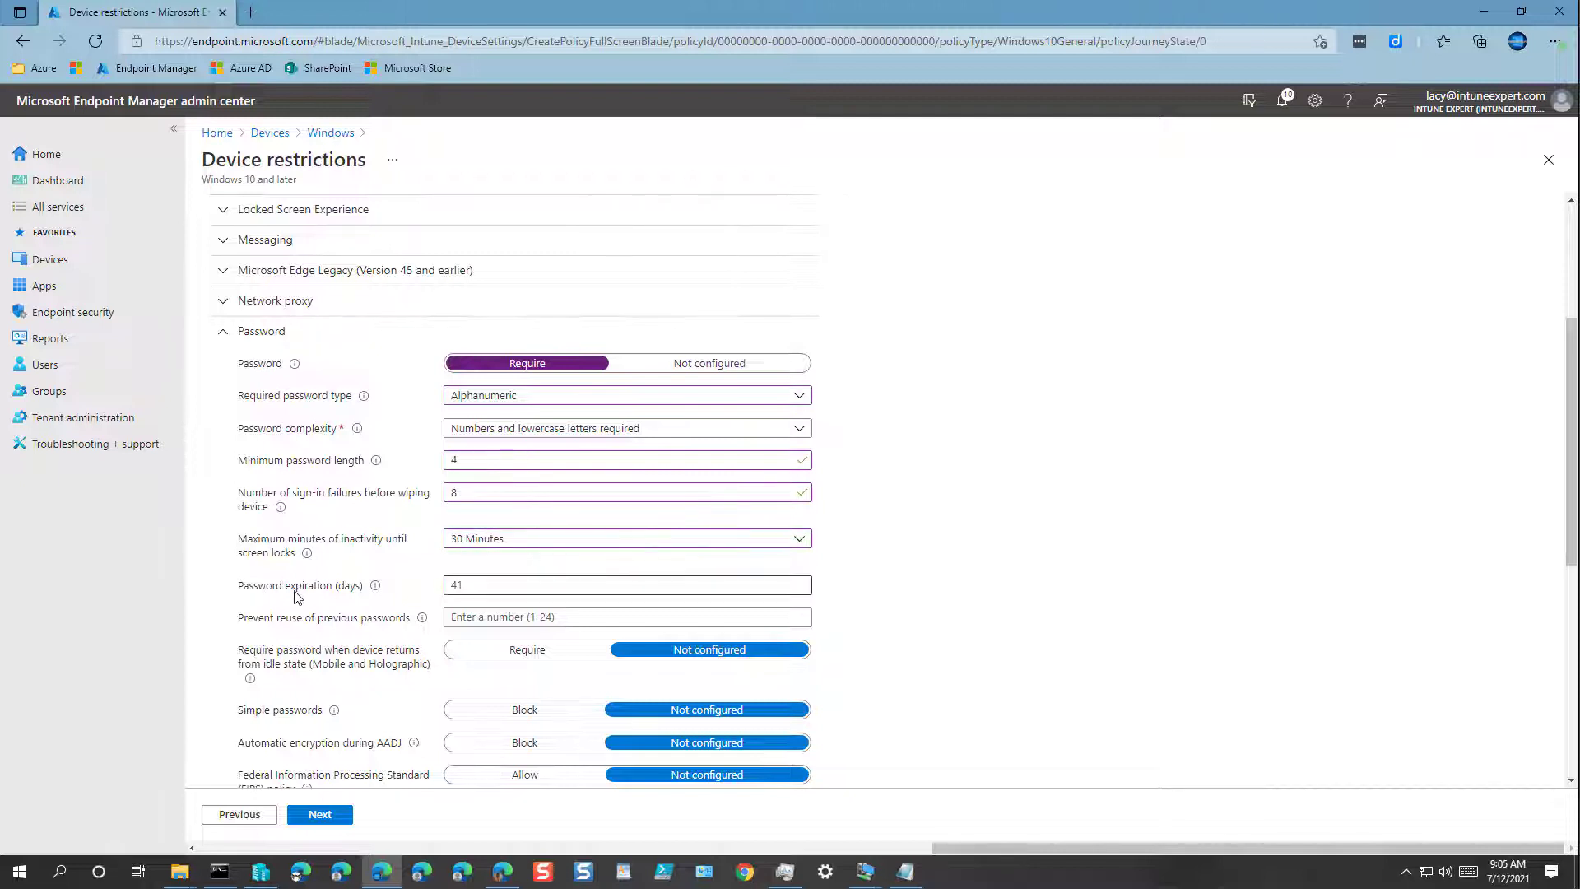
click(466, 586)
text(41)
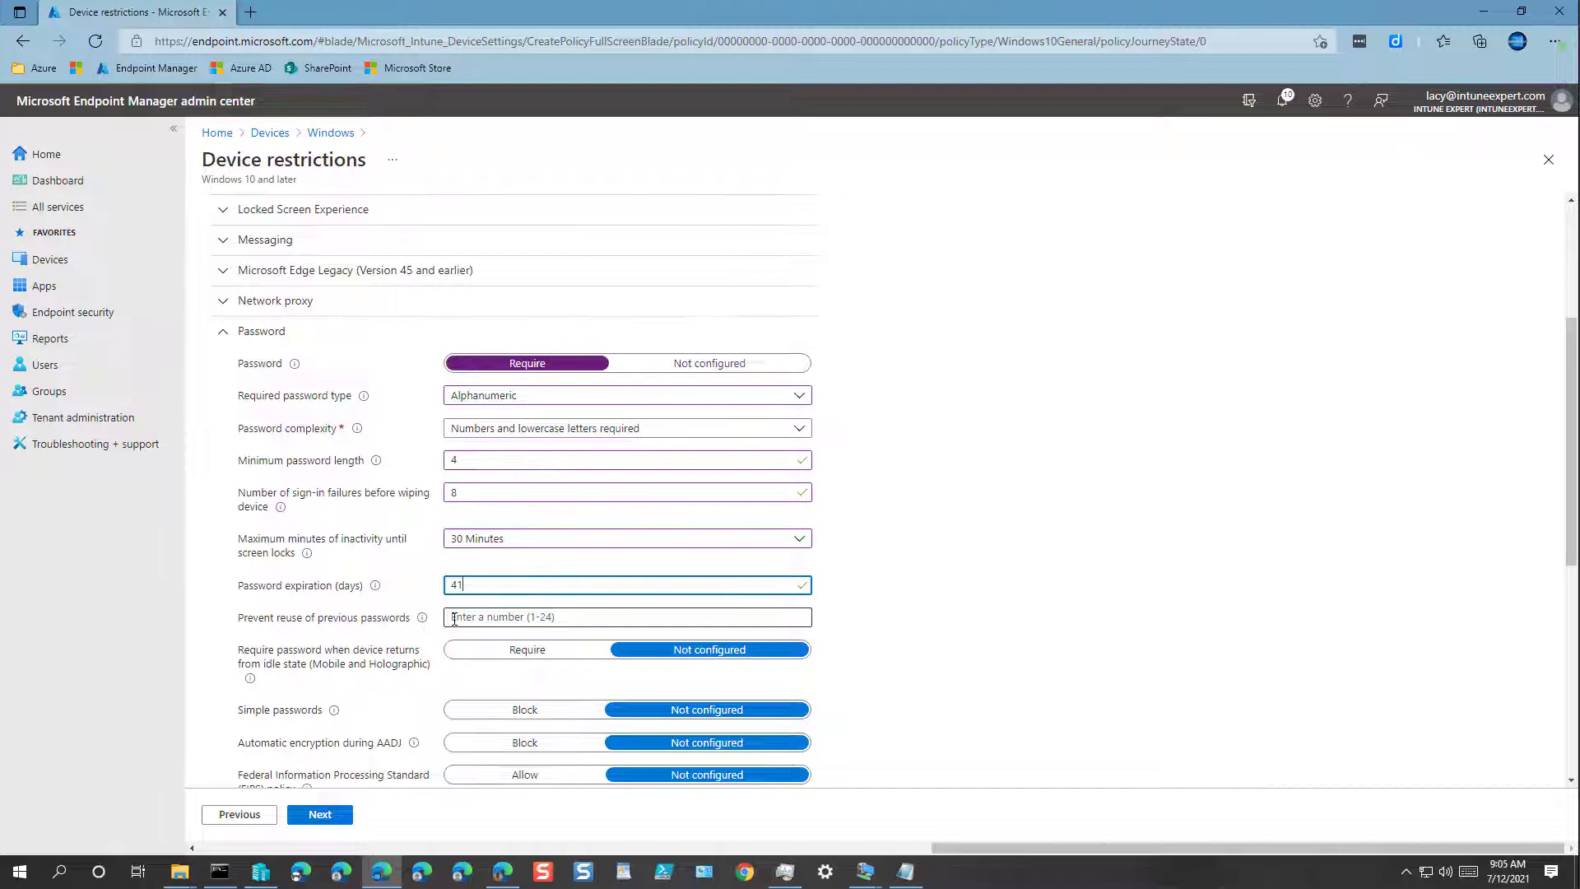
Prevent reuse of the previous 24 passwords.
click(453, 619)
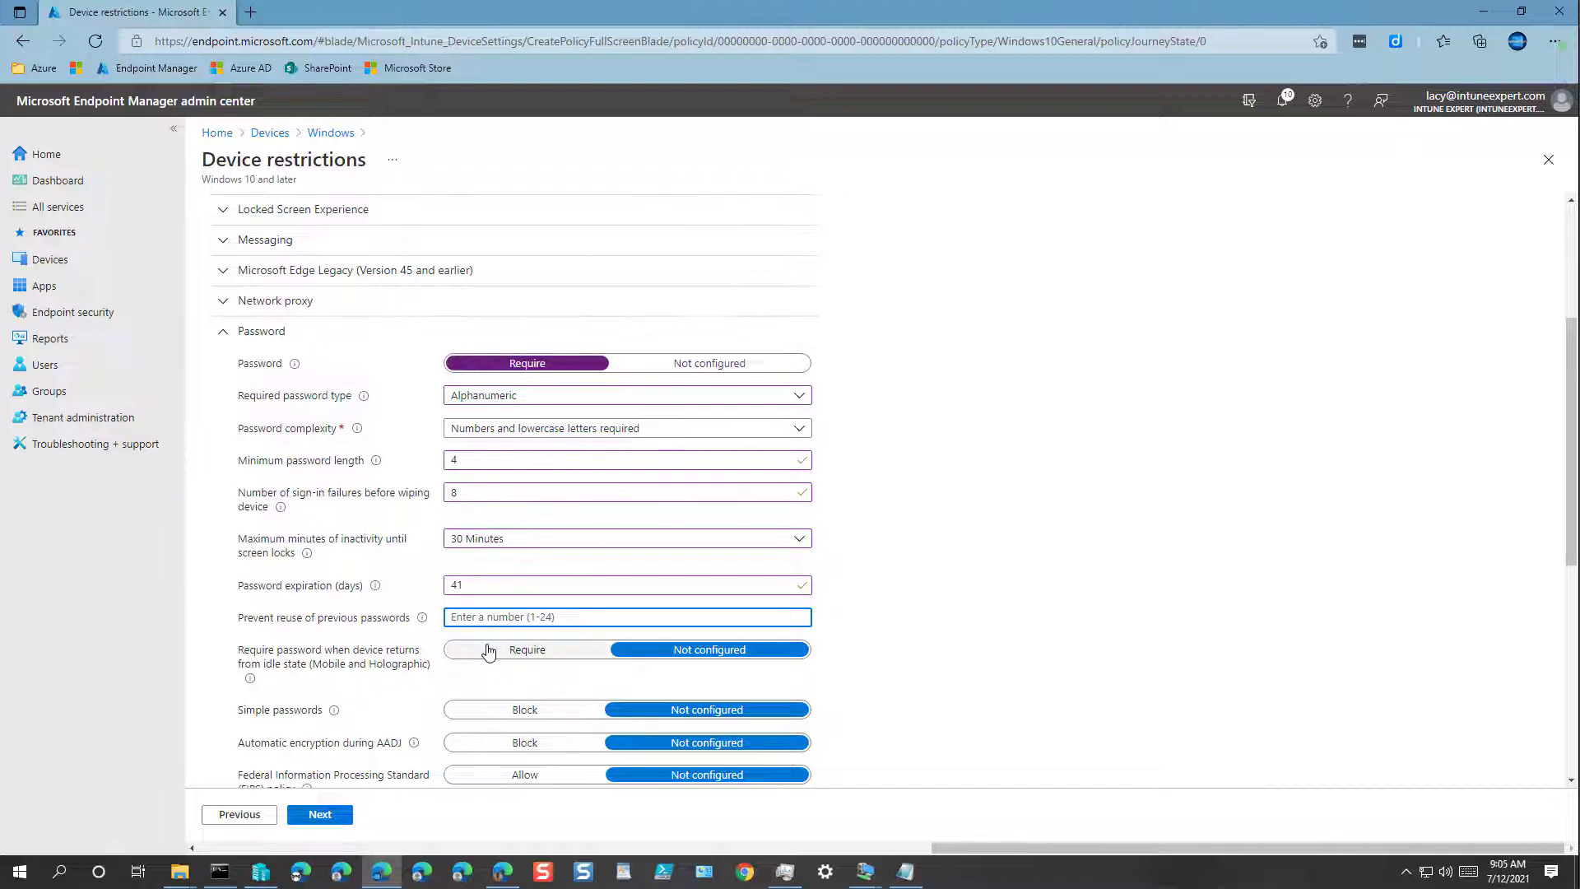
text(244)
key(BackSpace)
click(837, 640)
double_click(607, 619)
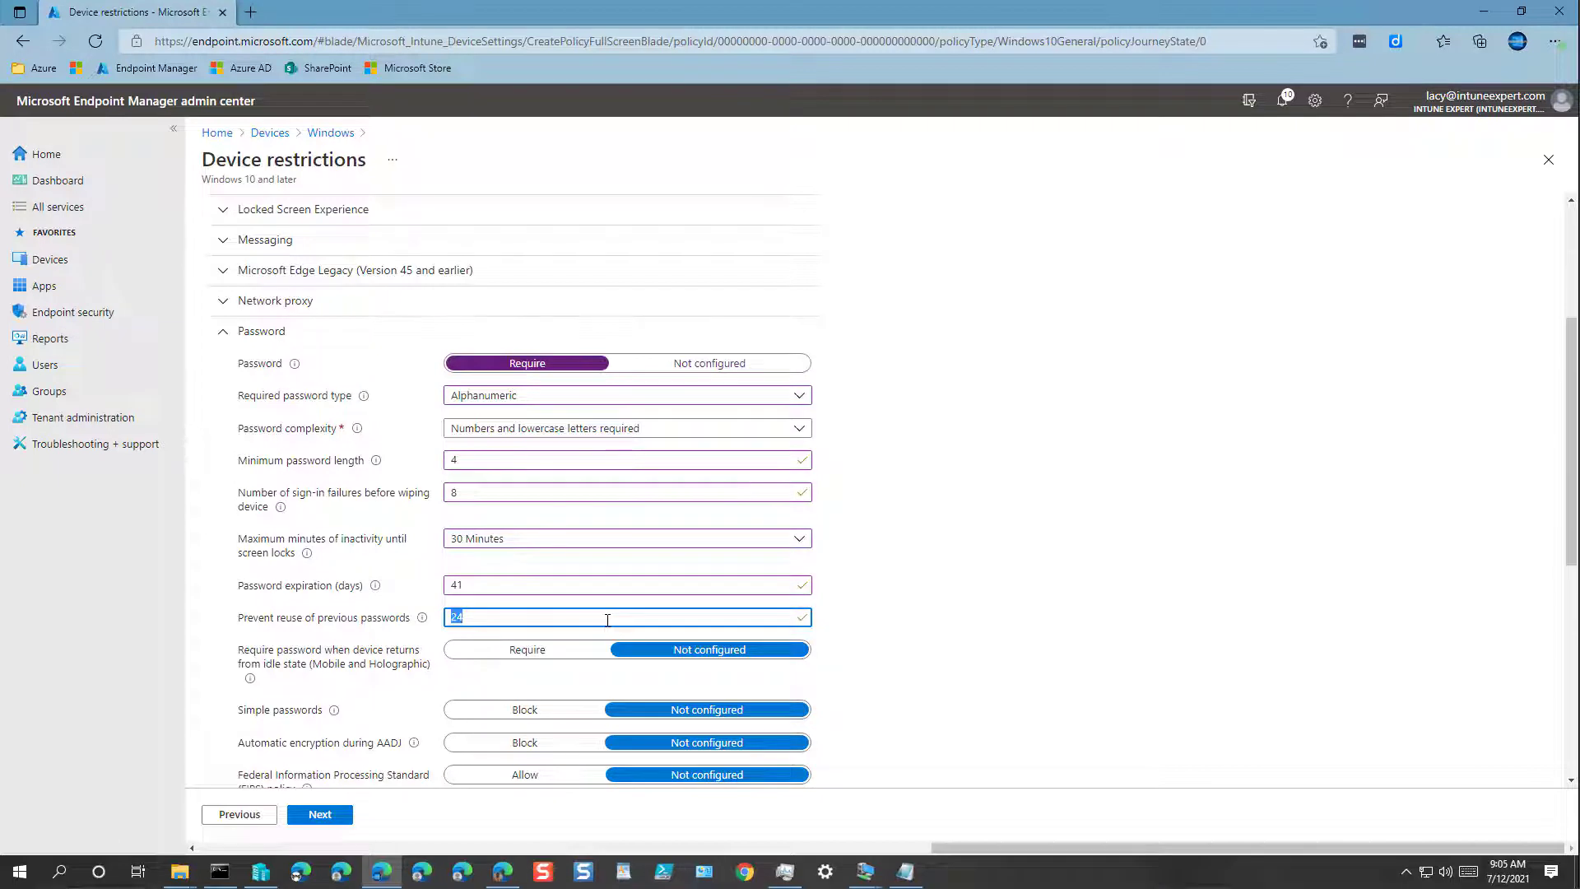
text(10)
mouse_move(423, 622)
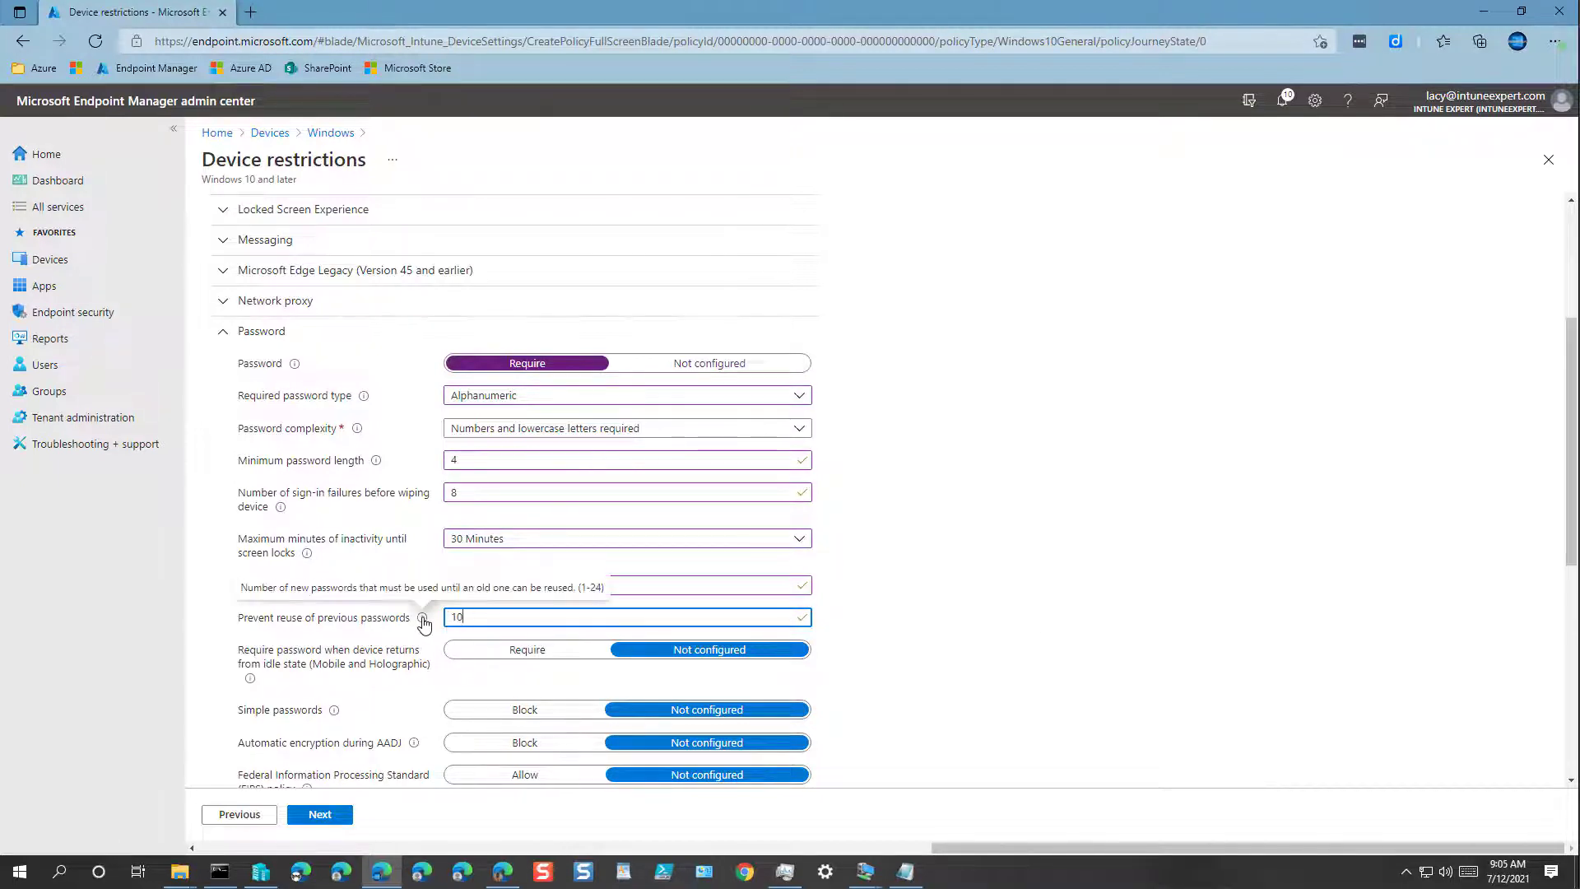
double_click(523, 617)
text(24)
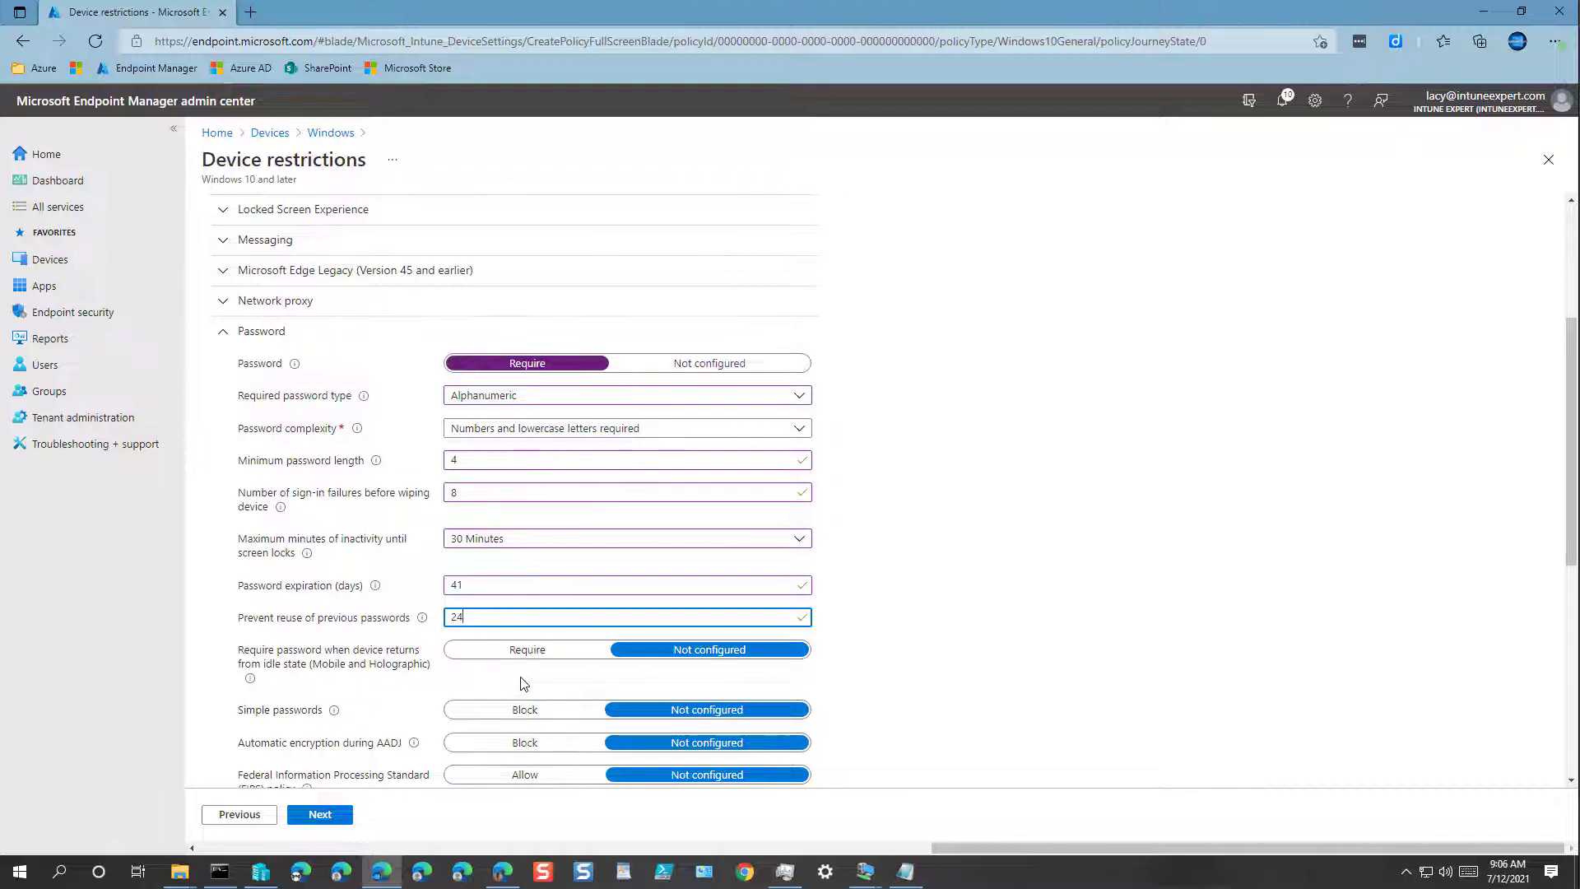
Require a password when the device returns from idle and allow Windows Hello device authentication.
click(526, 649)
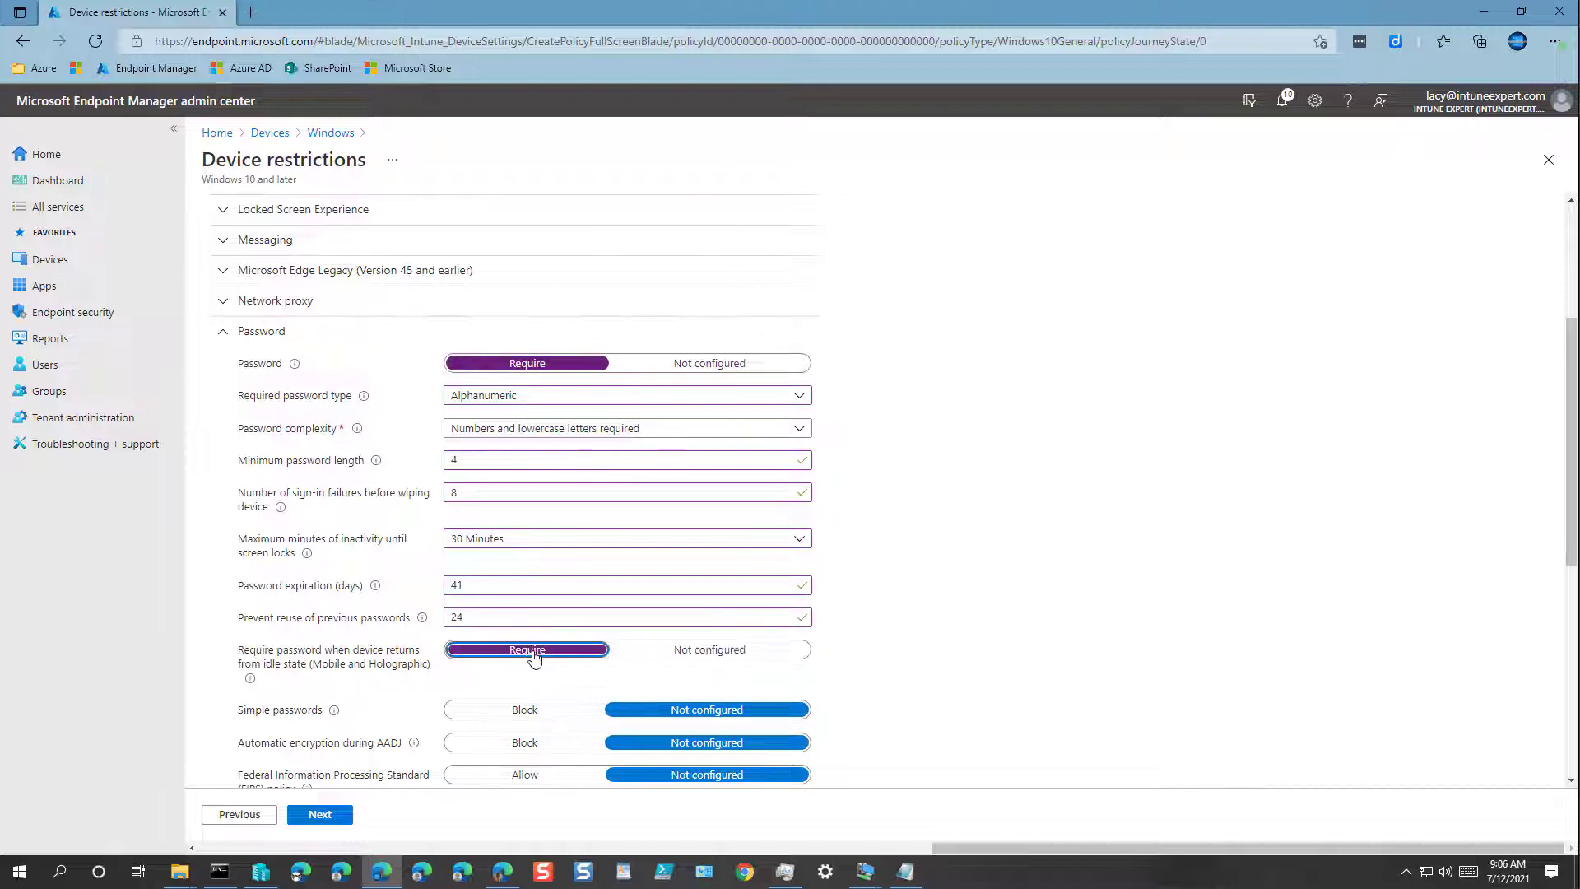
scroll(898, 689, down, 3)
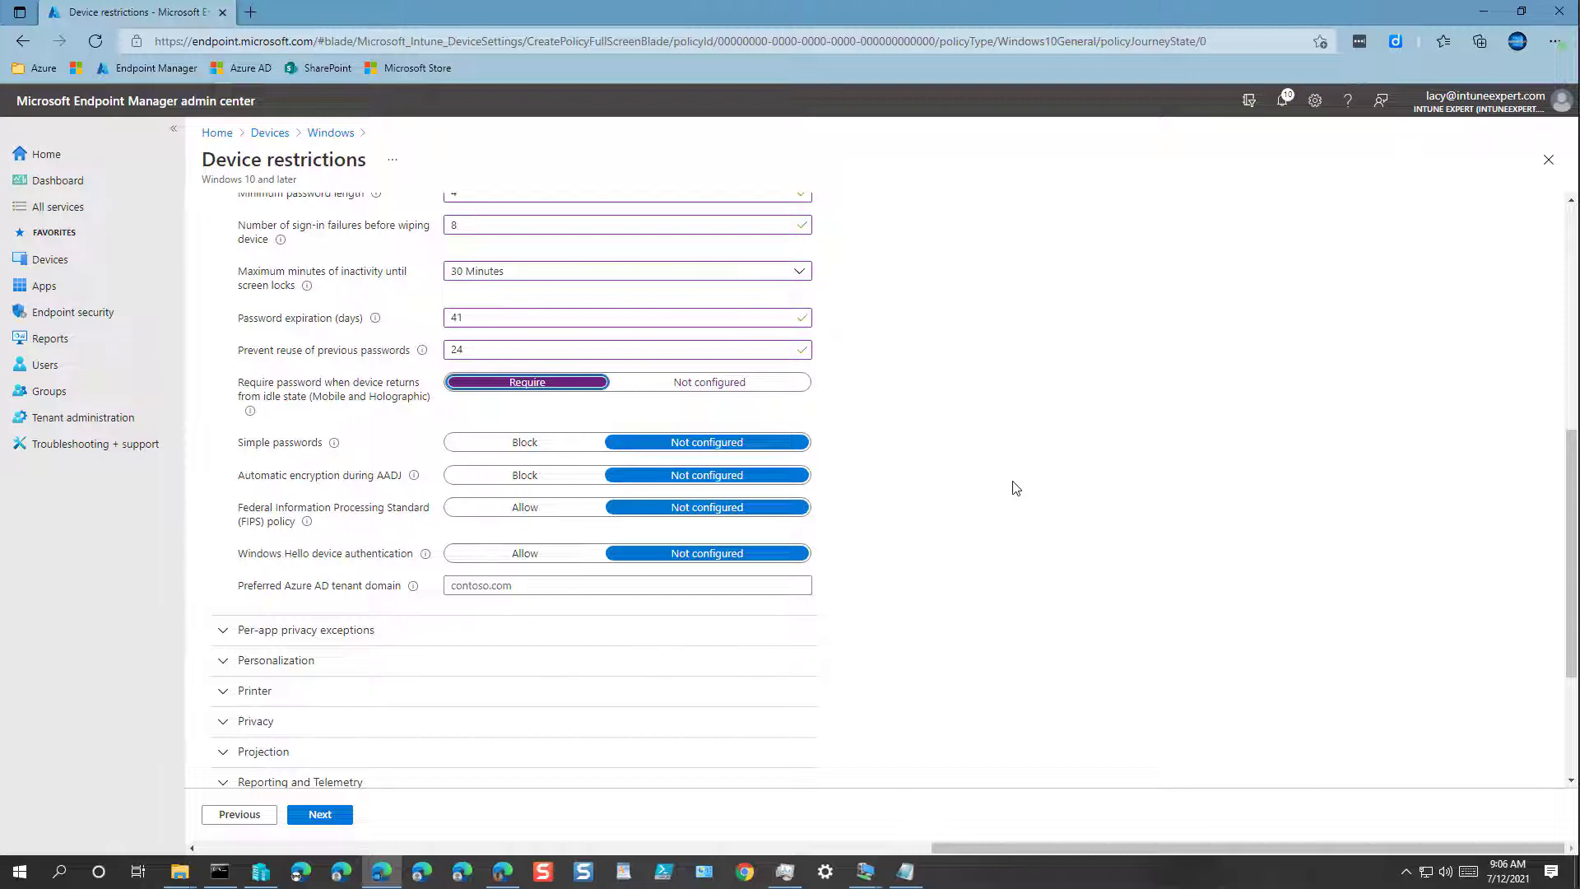
mouse_move(308, 523)
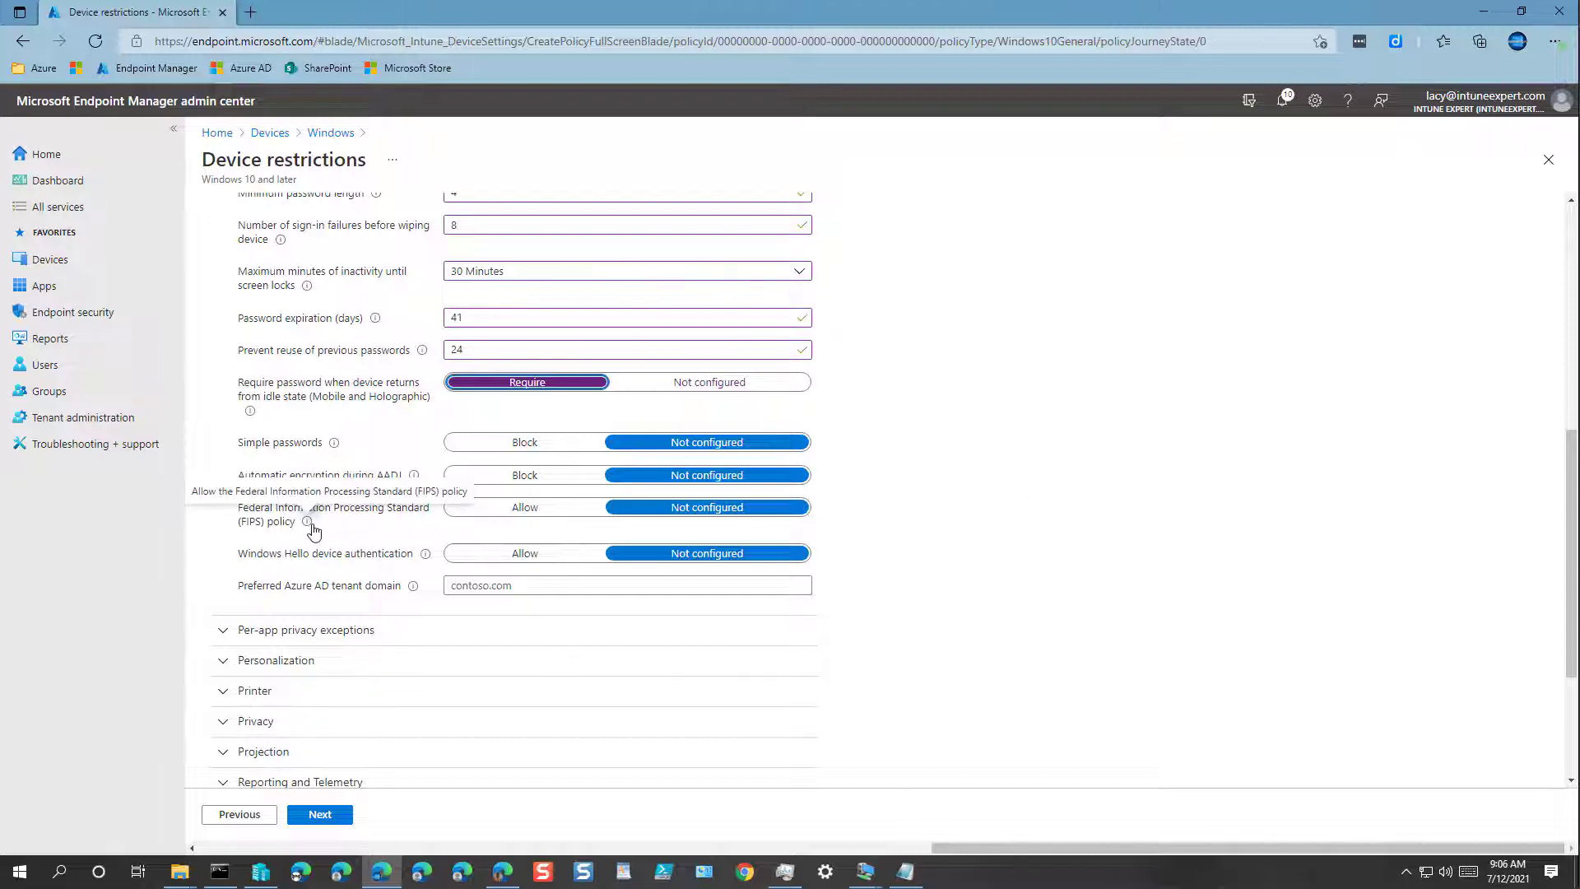
click(530, 556)
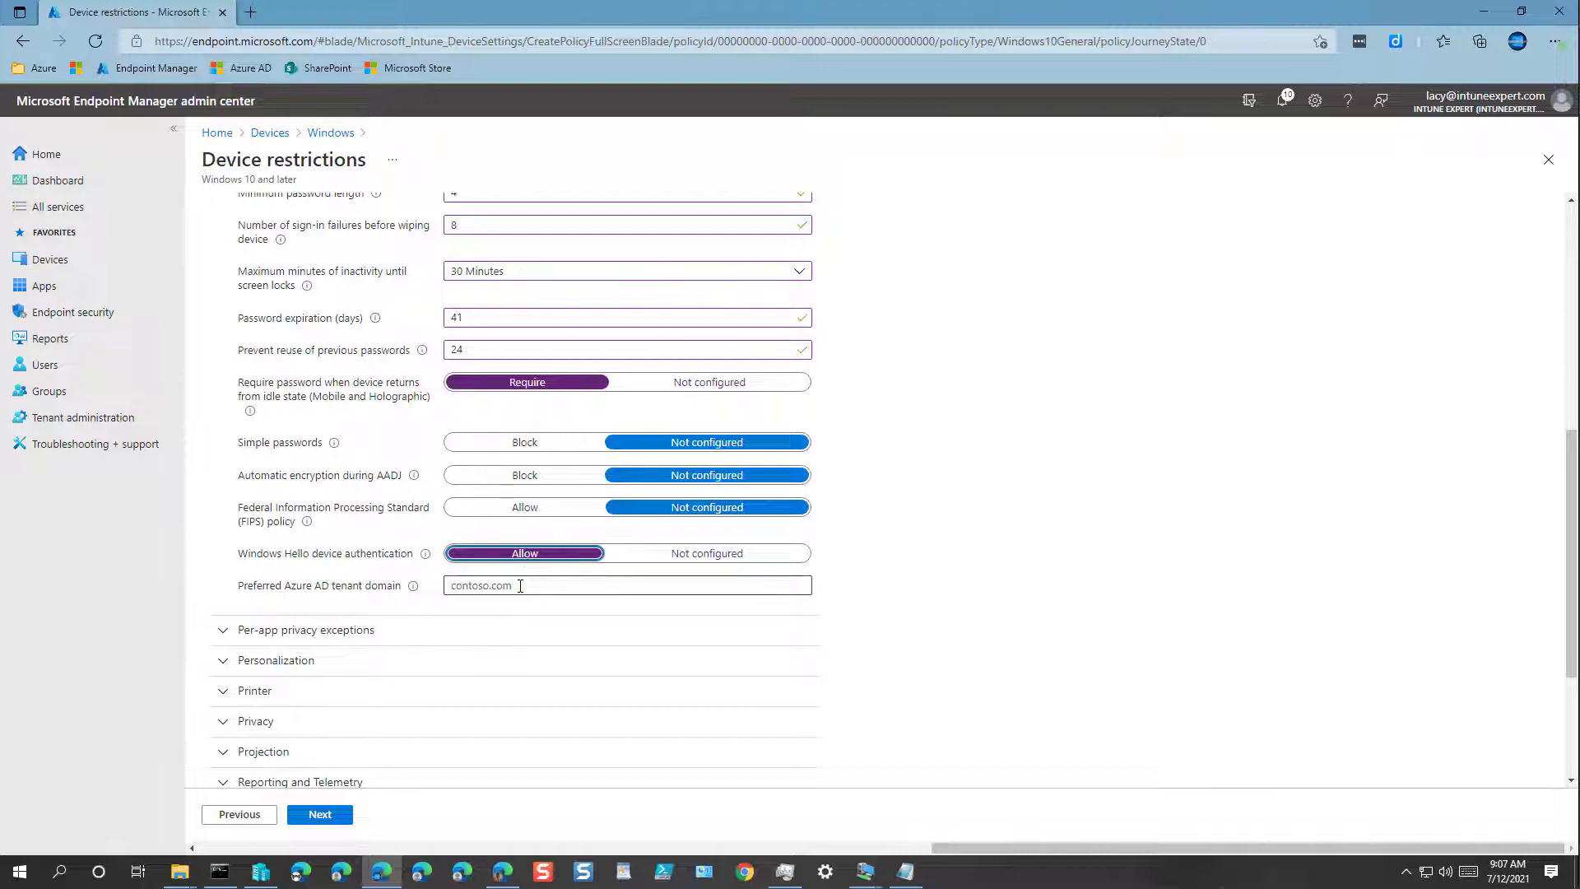
Enter IntuneExpert.com as the preferred Azure AD tenant domain.
click(518, 585)
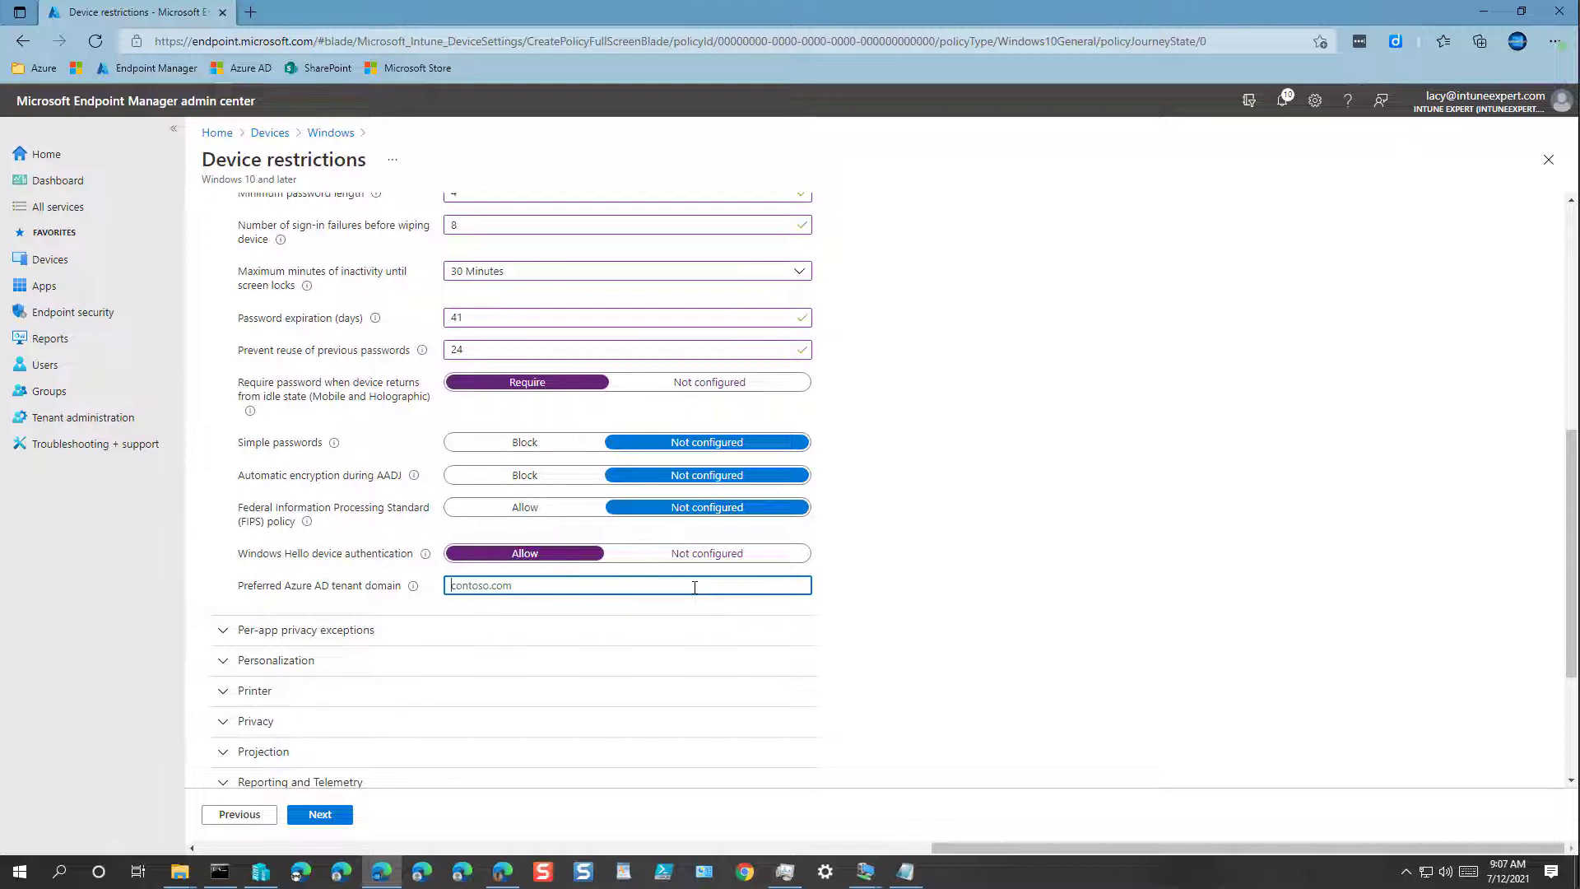
text(IntuneExpert.com)
key(ctrl+a)
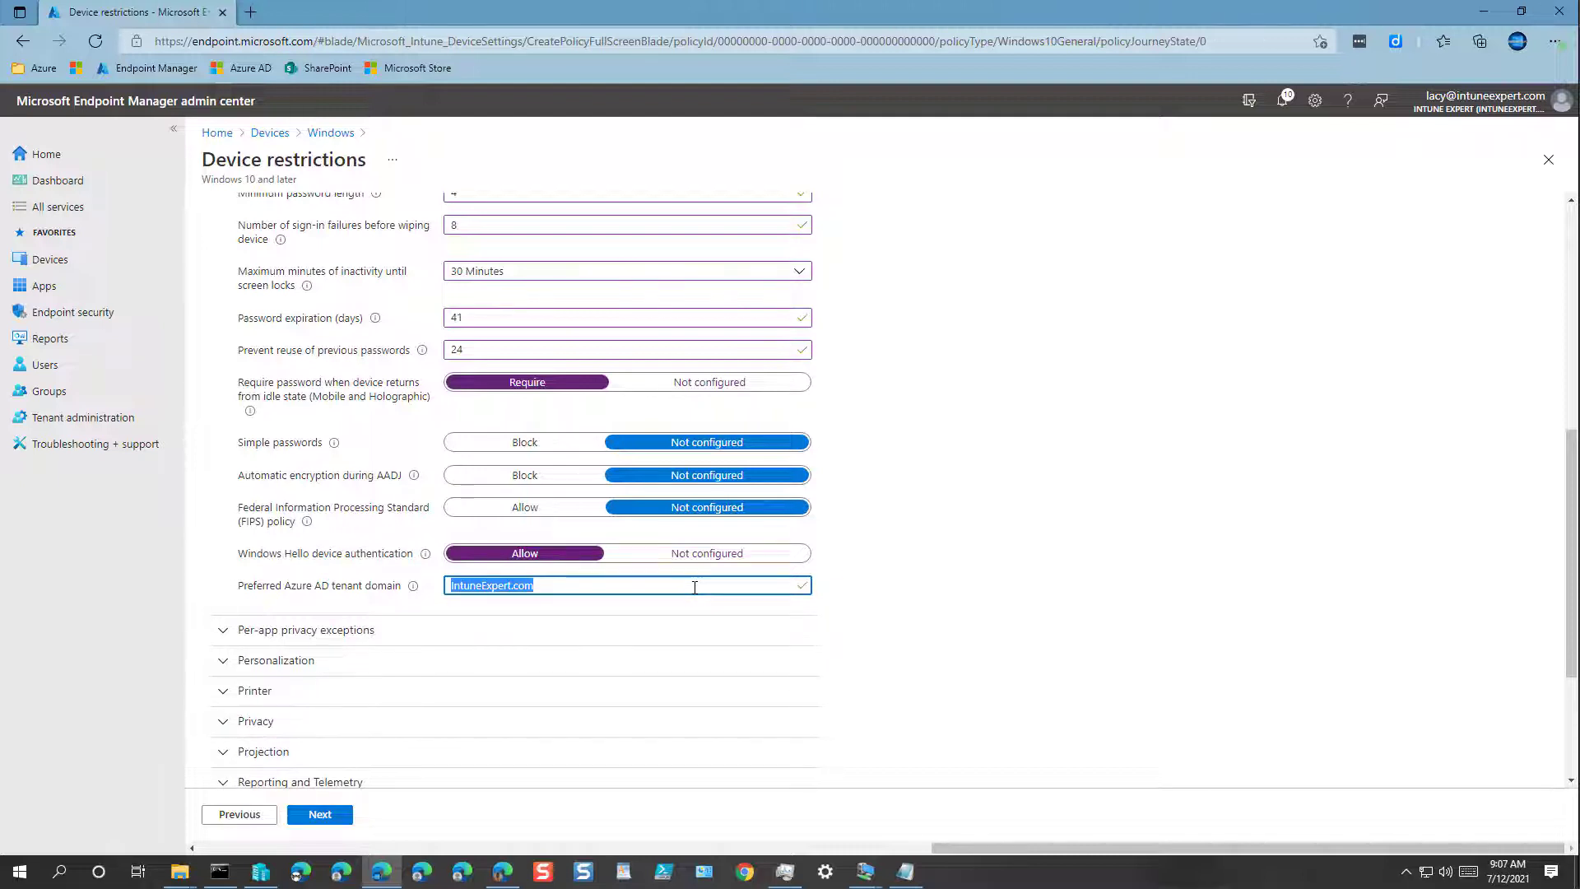
click(899, 600)
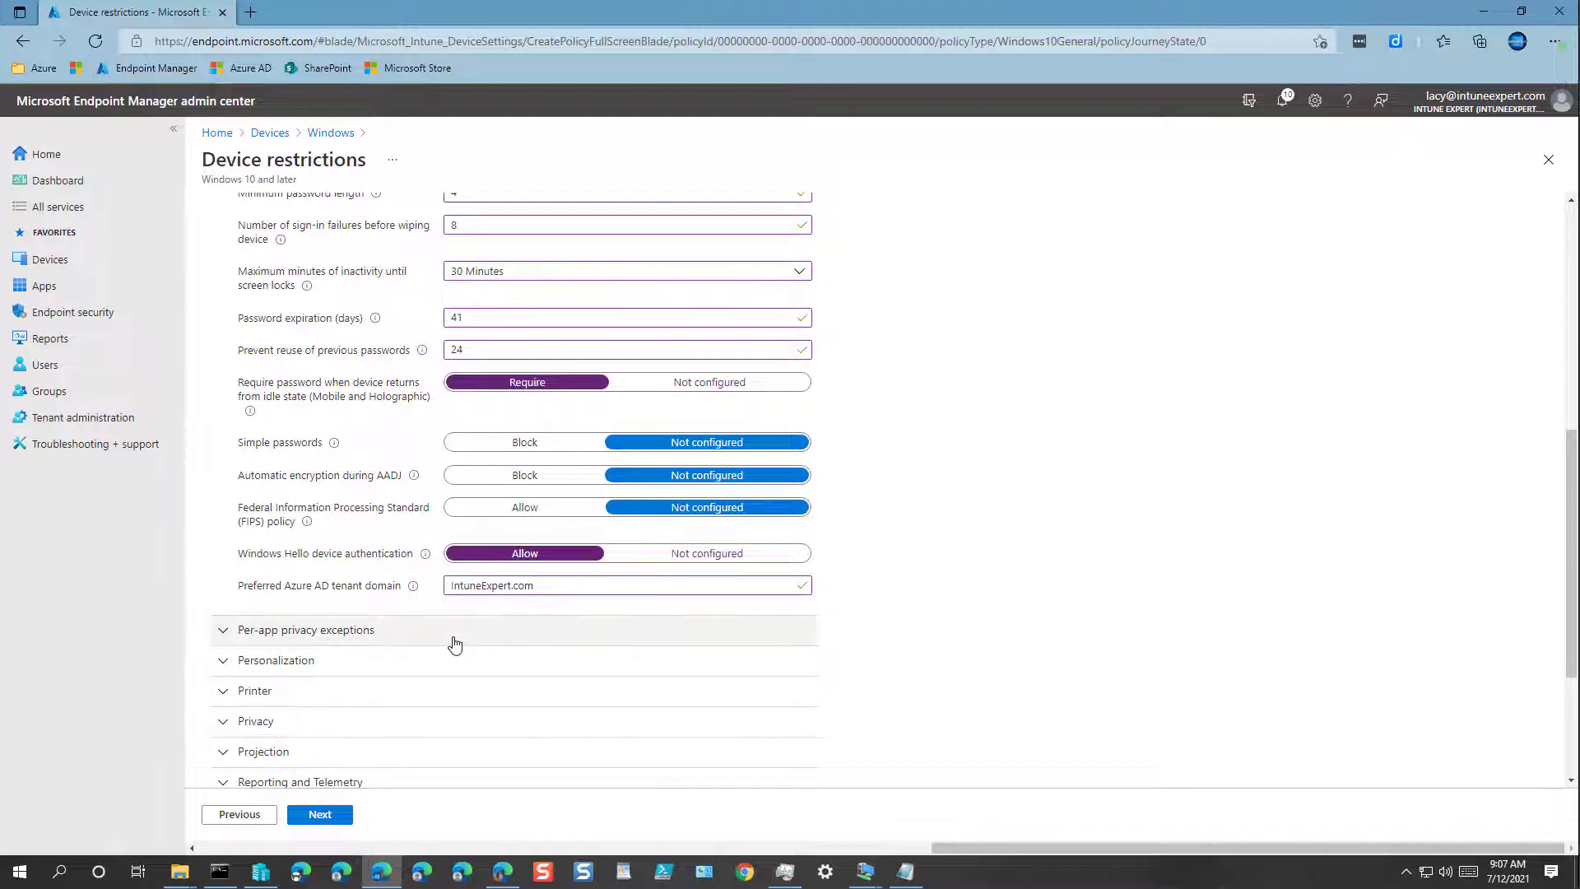
scroll(455, 644, down, 3)
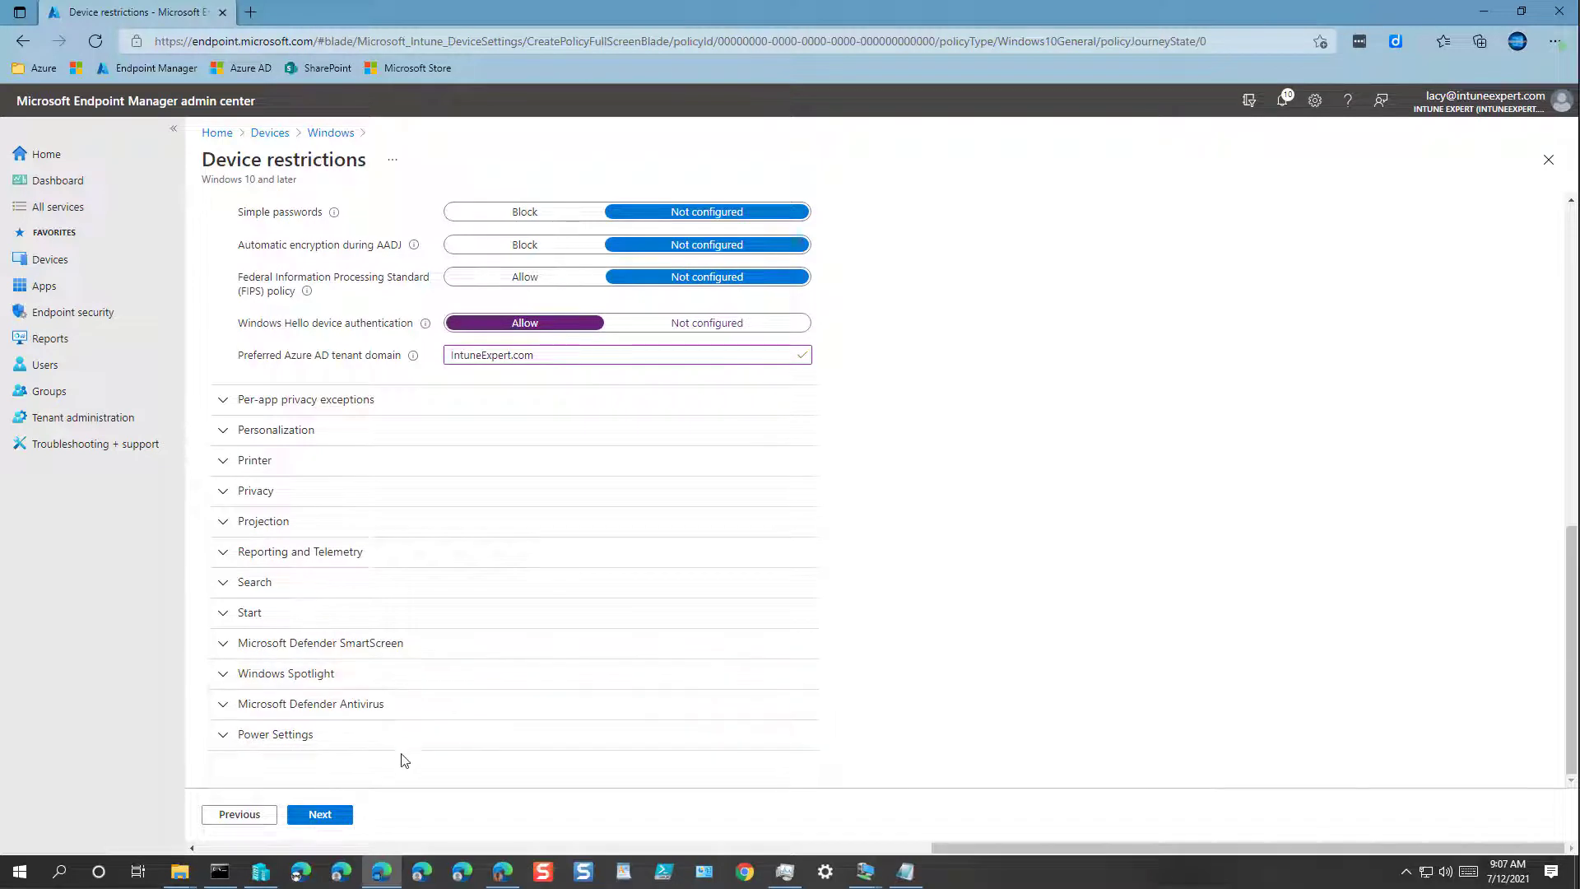
Include the INT-DevicesWindows-Corporate group in the profile's assignments.
click(343, 818)
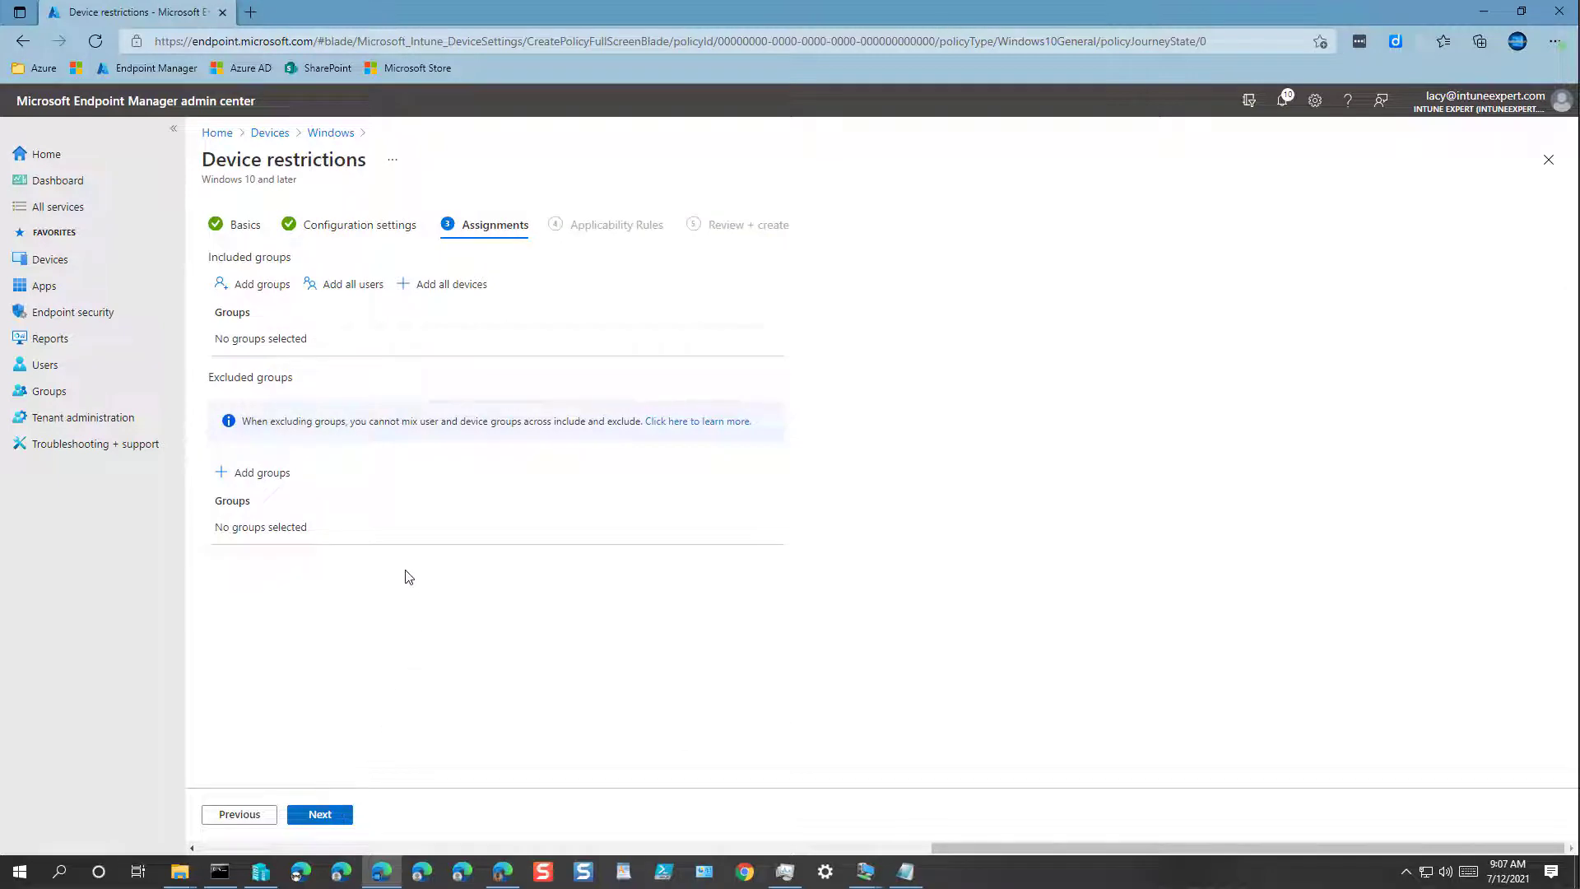
click(279, 292)
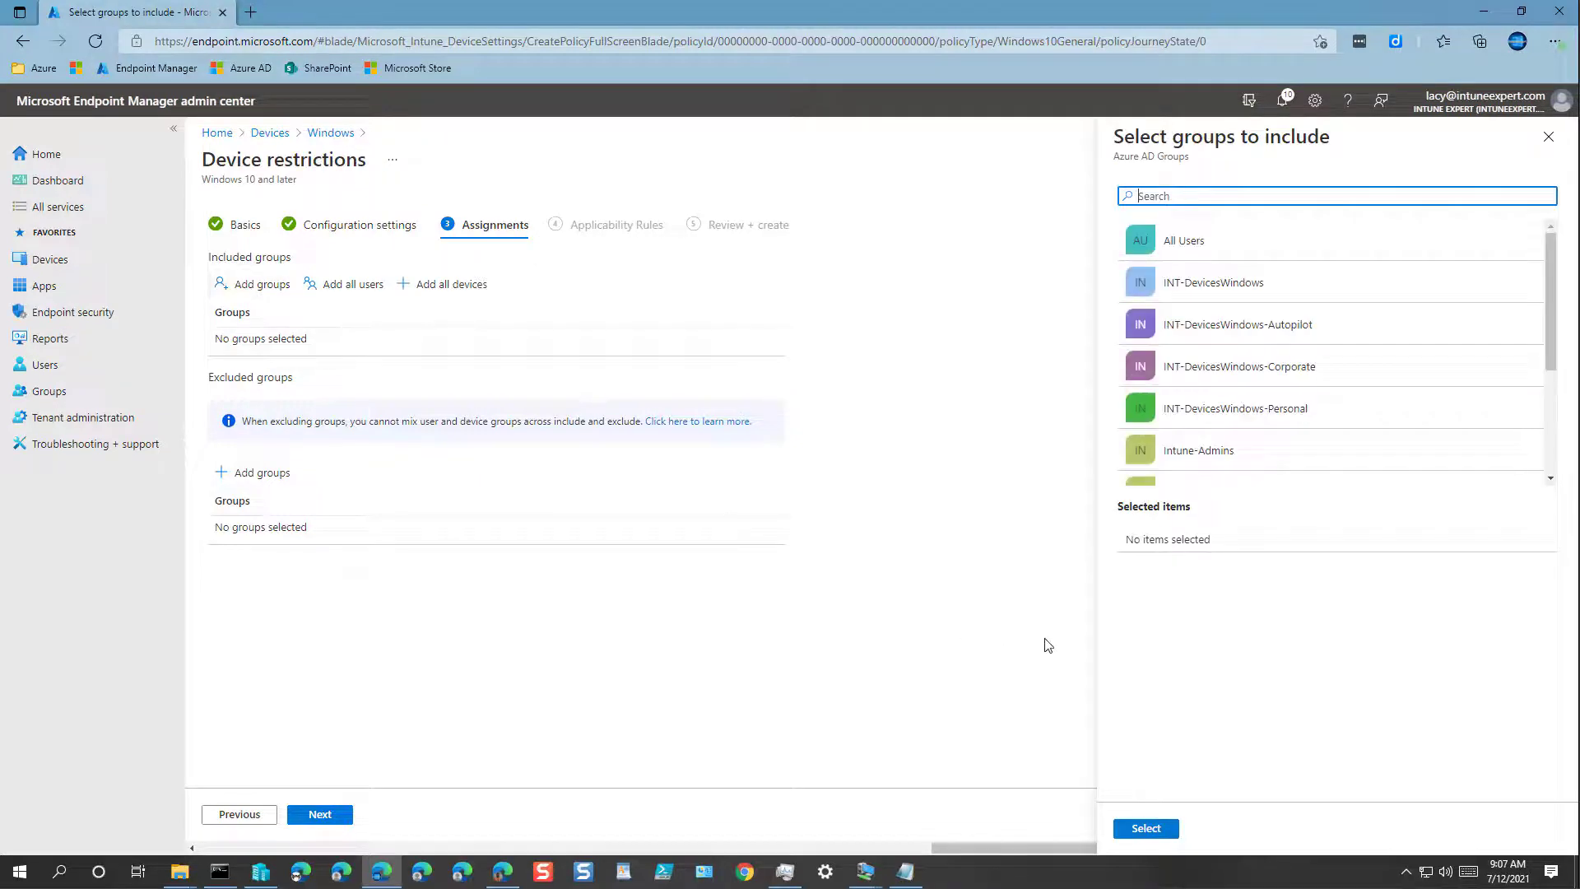
click(1267, 366)
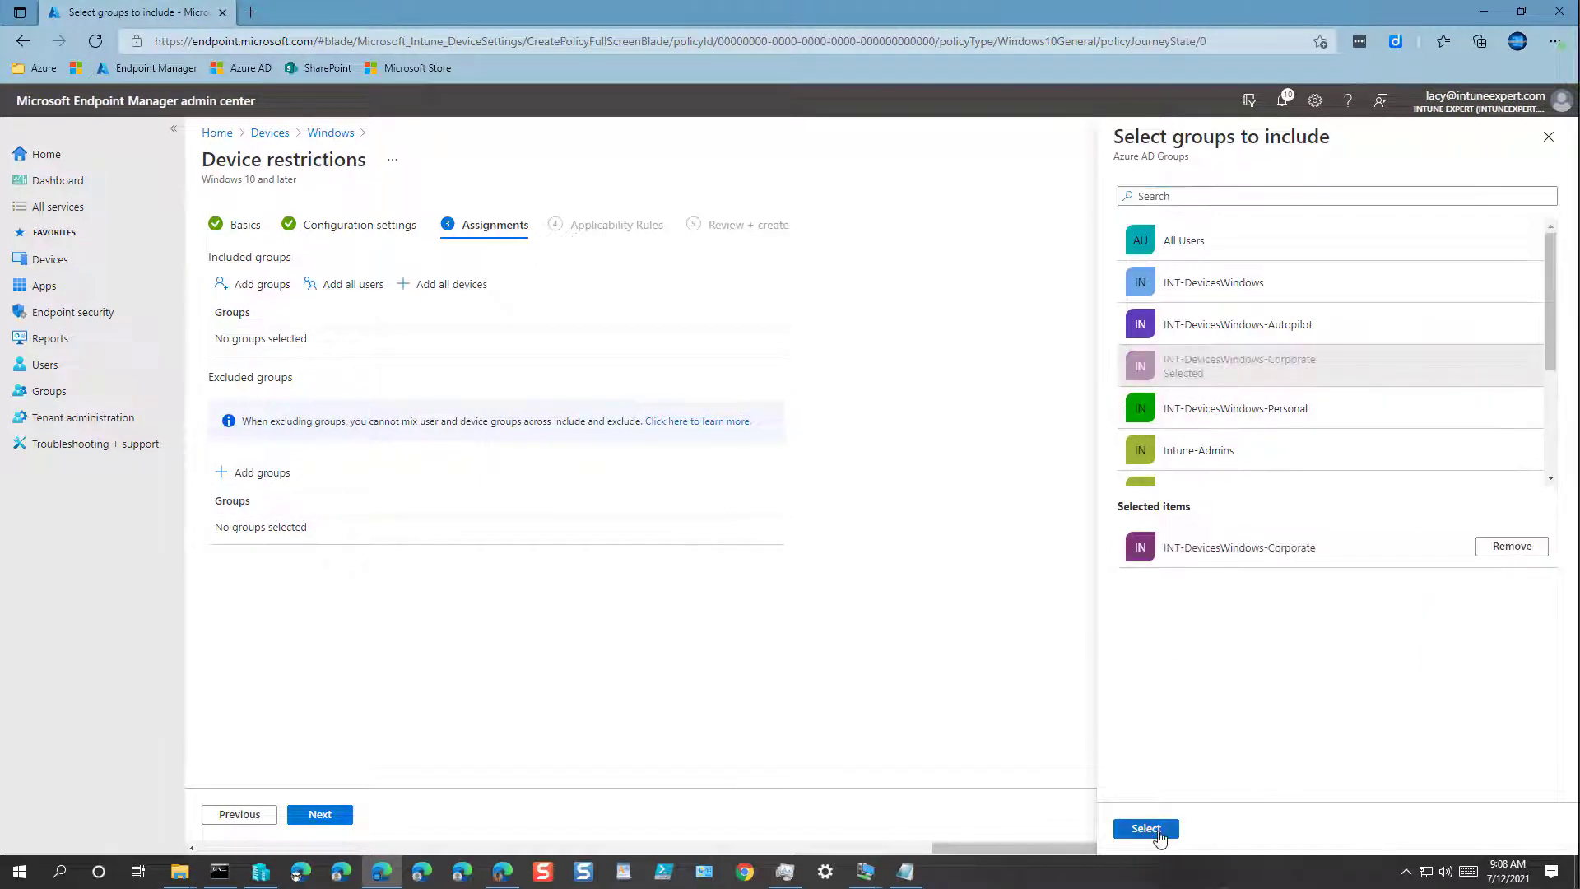
click(1146, 828)
Skip applicability rules and look over the Review + create summary.
click(325, 814)
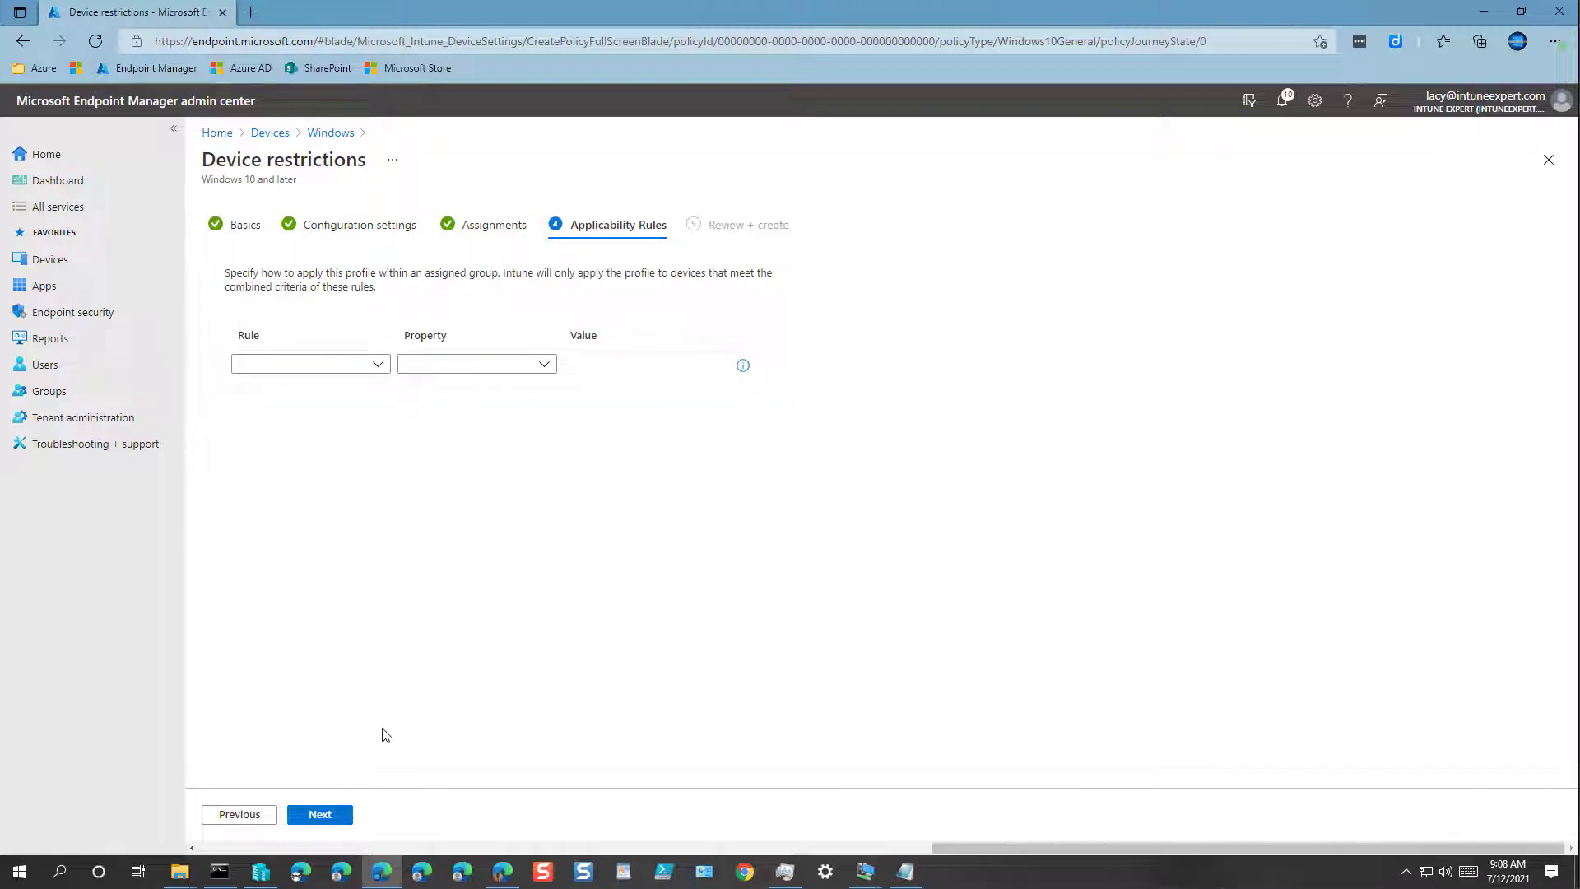
click(342, 819)
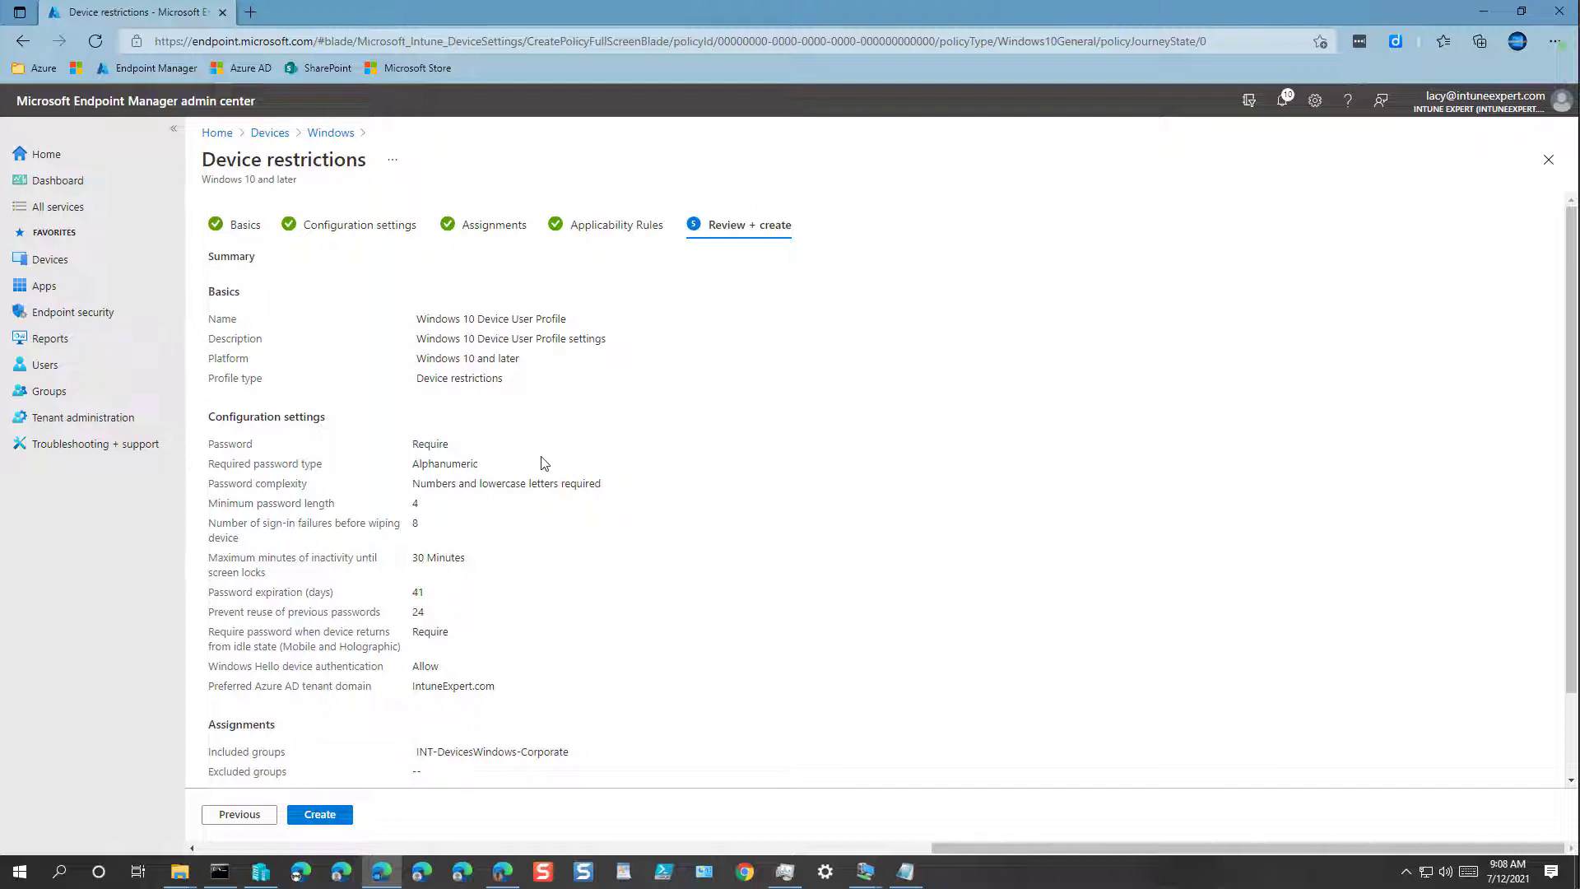
scroll(537, 753, down, 1)
scroll(533, 744, down, 2)
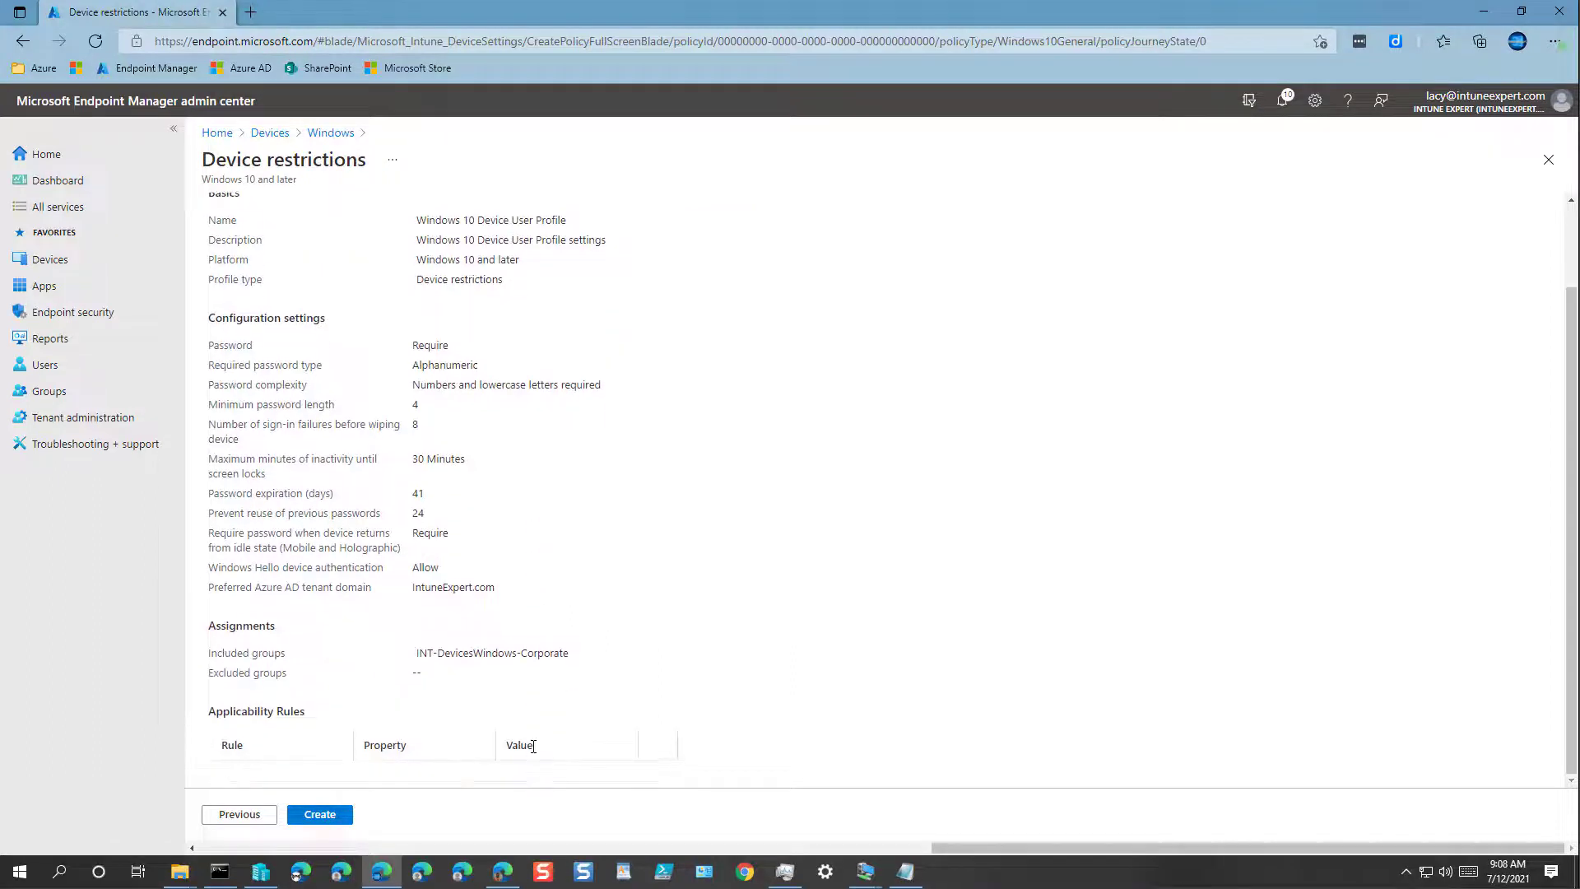
scroll(524, 724, up, 3)
scroll(492, 423, down, 2)
scroll(274, 745, up, 2)
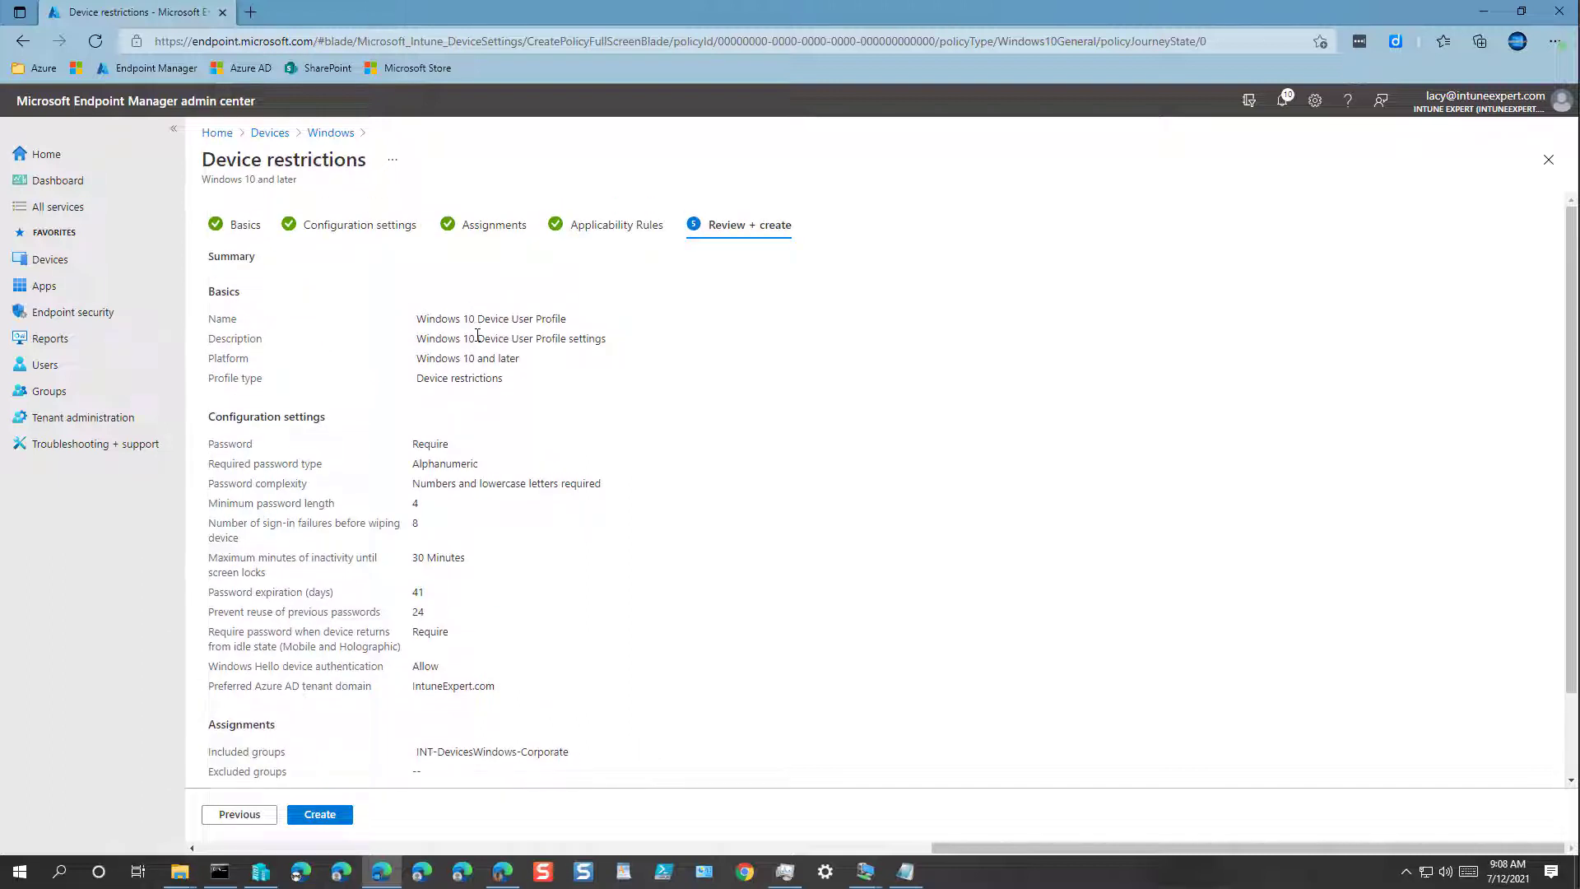
scroll(505, 383, down, 2)
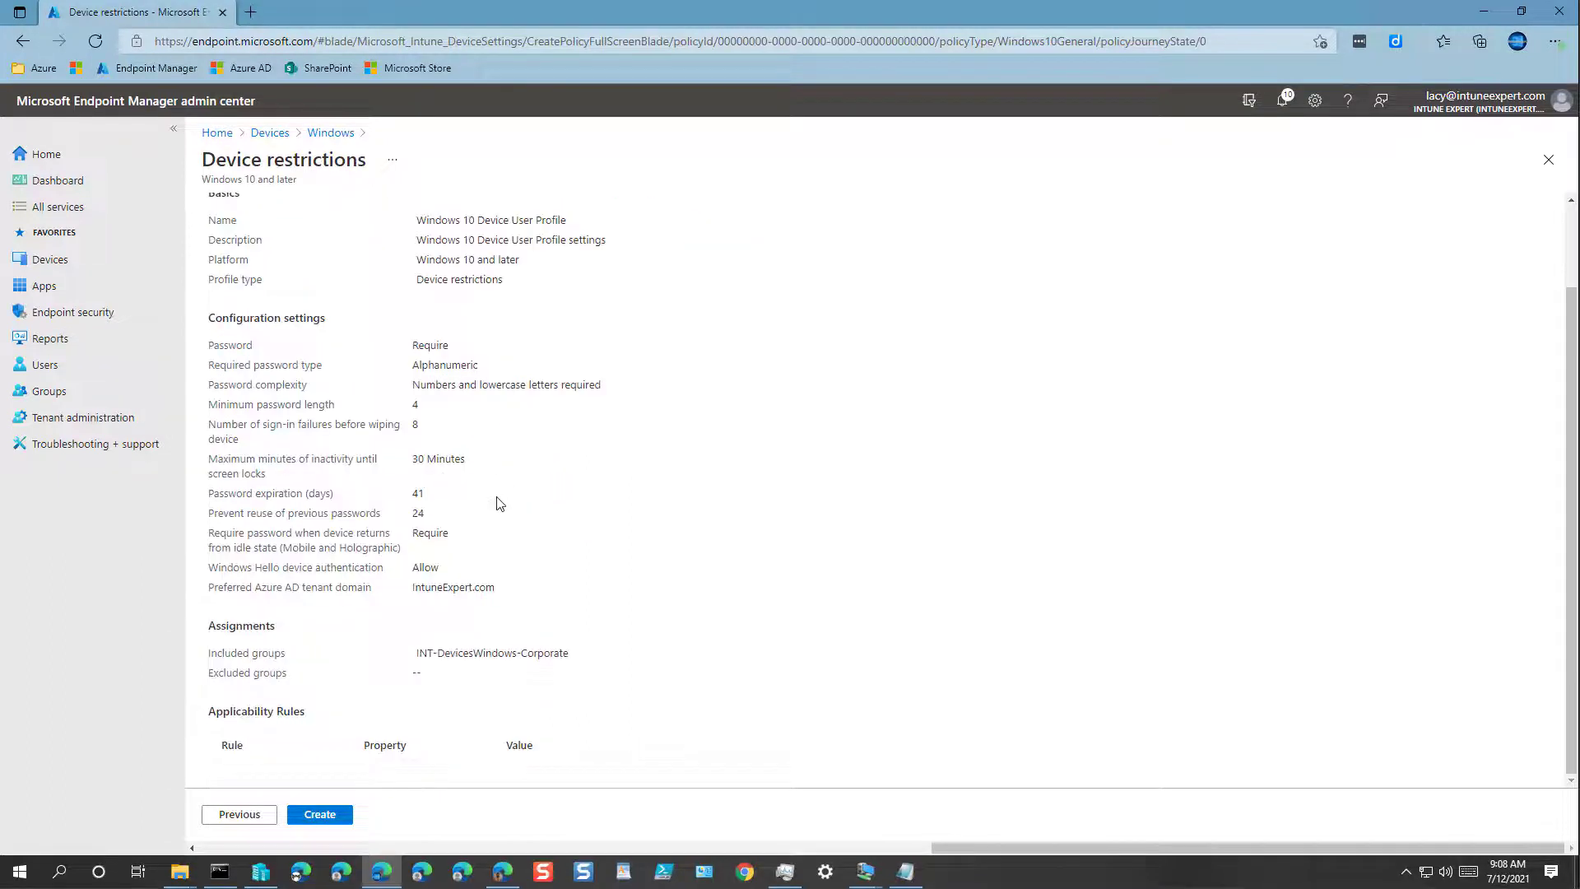
Create the profile from the Review + create page.
click(348, 819)
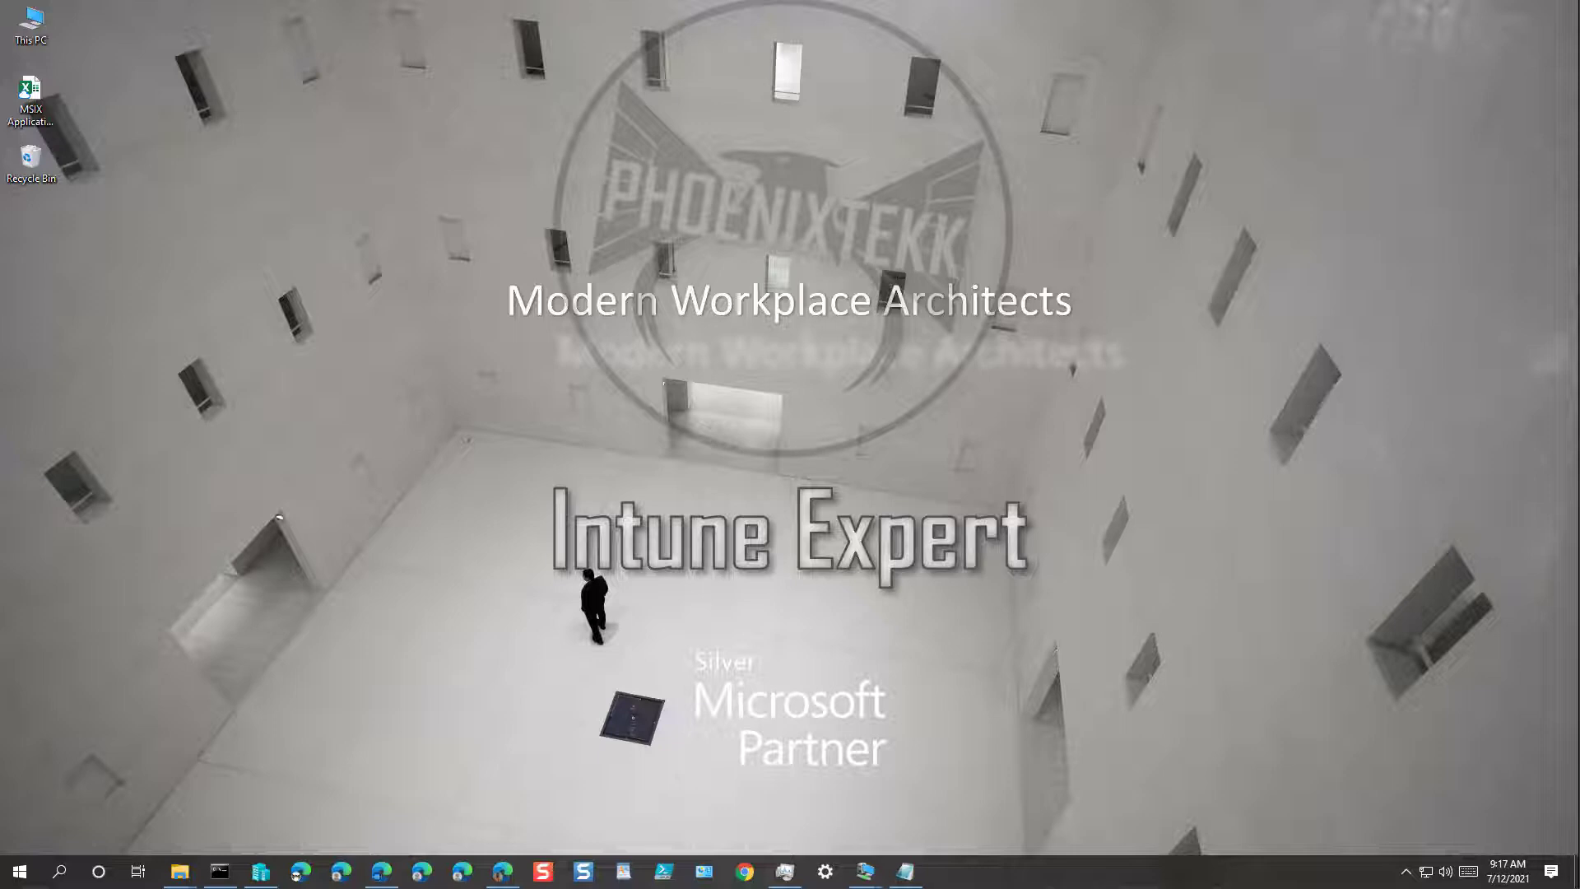
Restore the admin center and start a new profile under Devices > Windows > Configuration profiles.
click(392, 873)
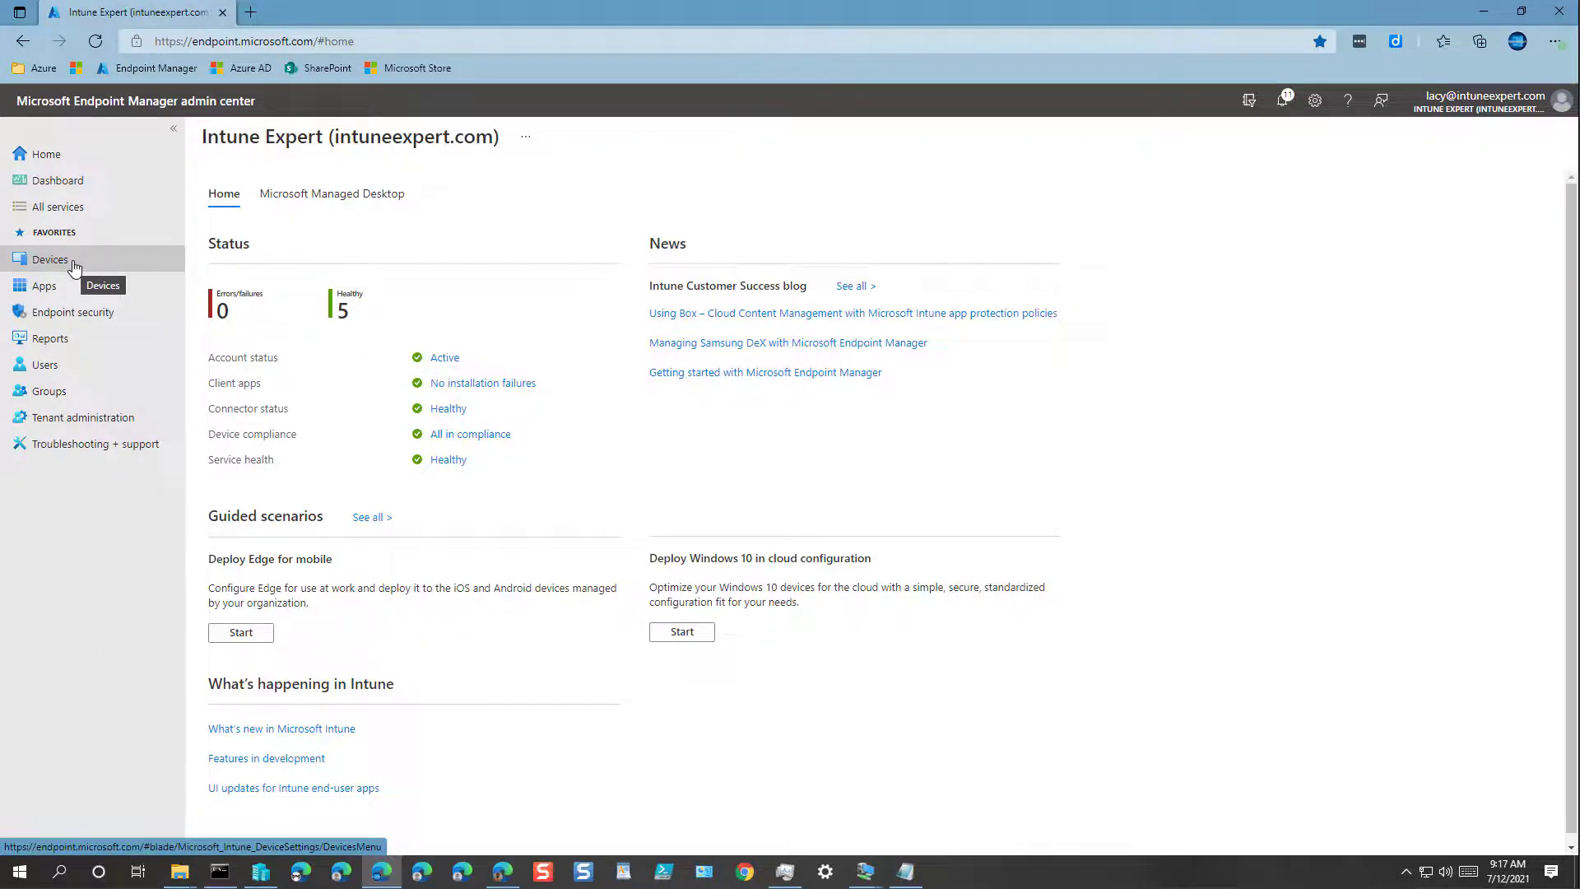
click(74, 265)
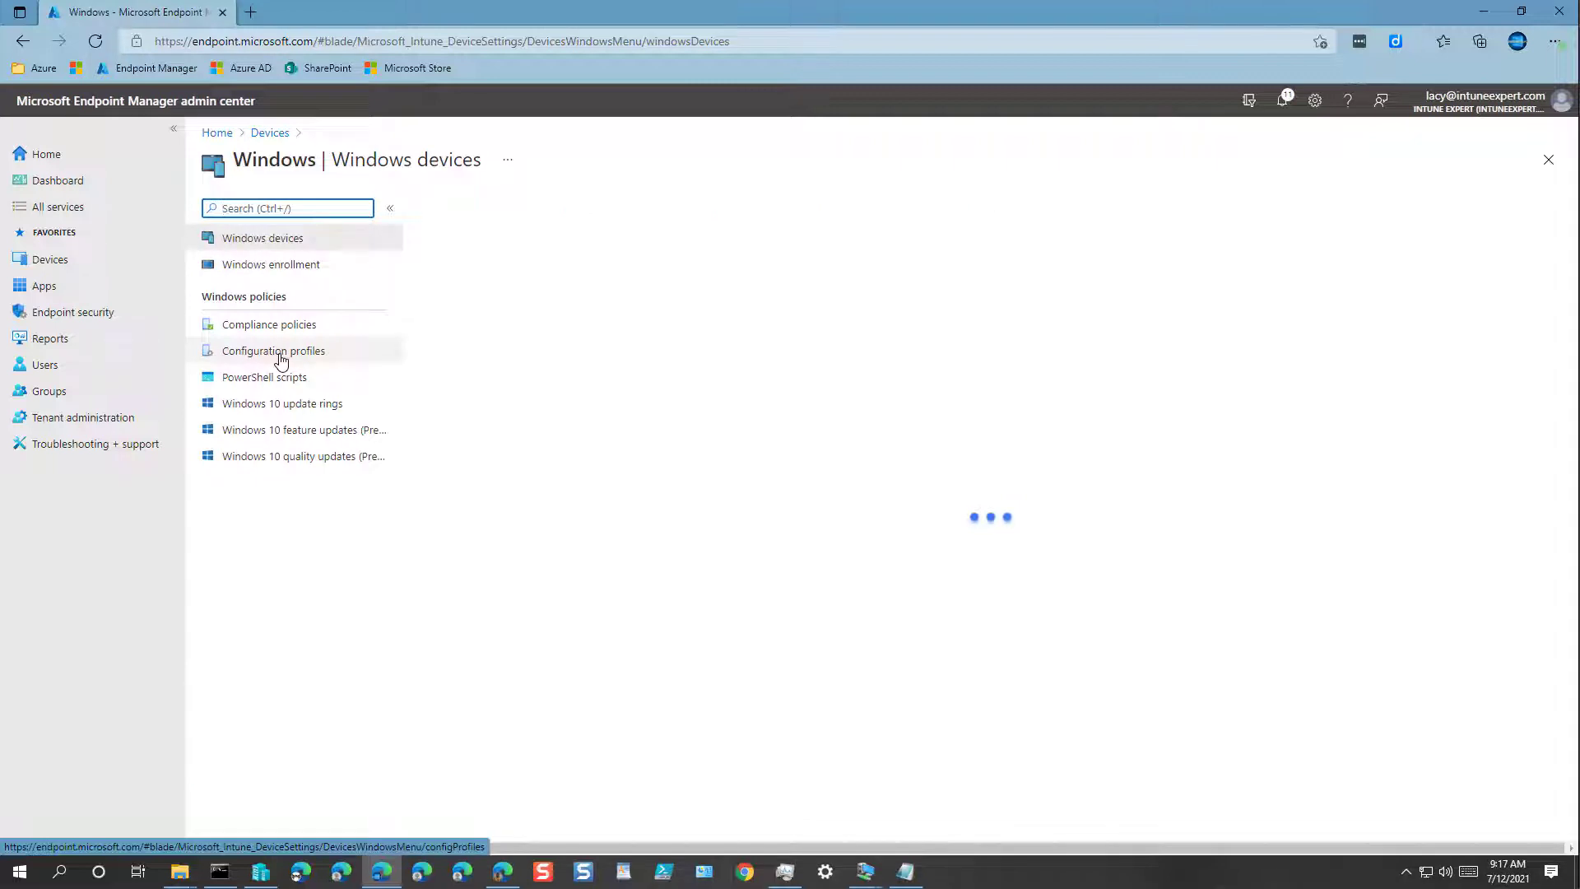
click(360, 359)
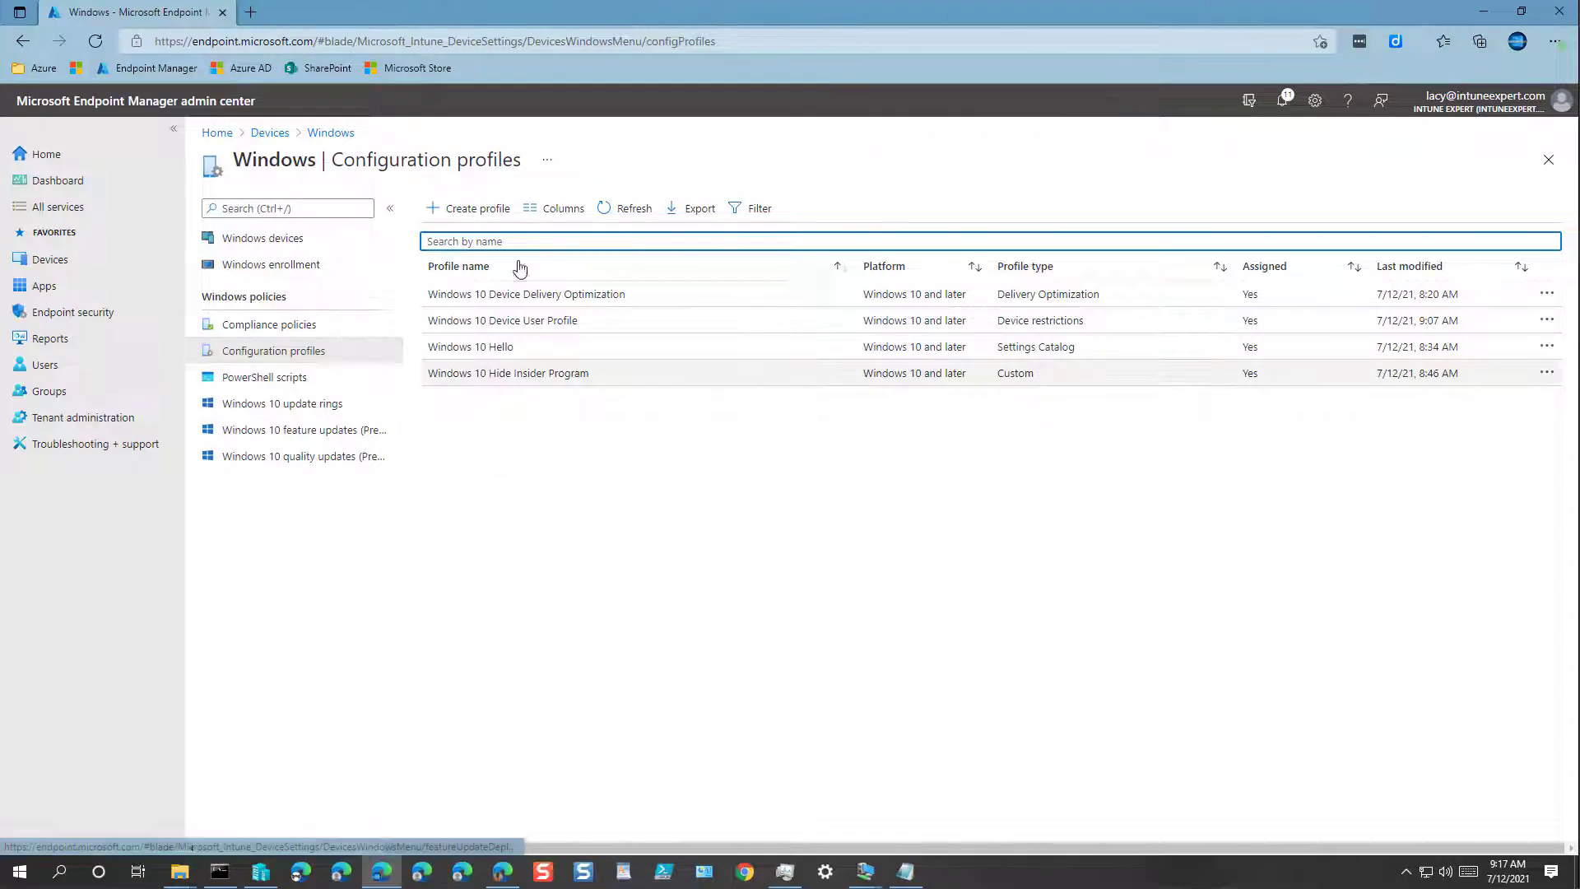
click(509, 216)
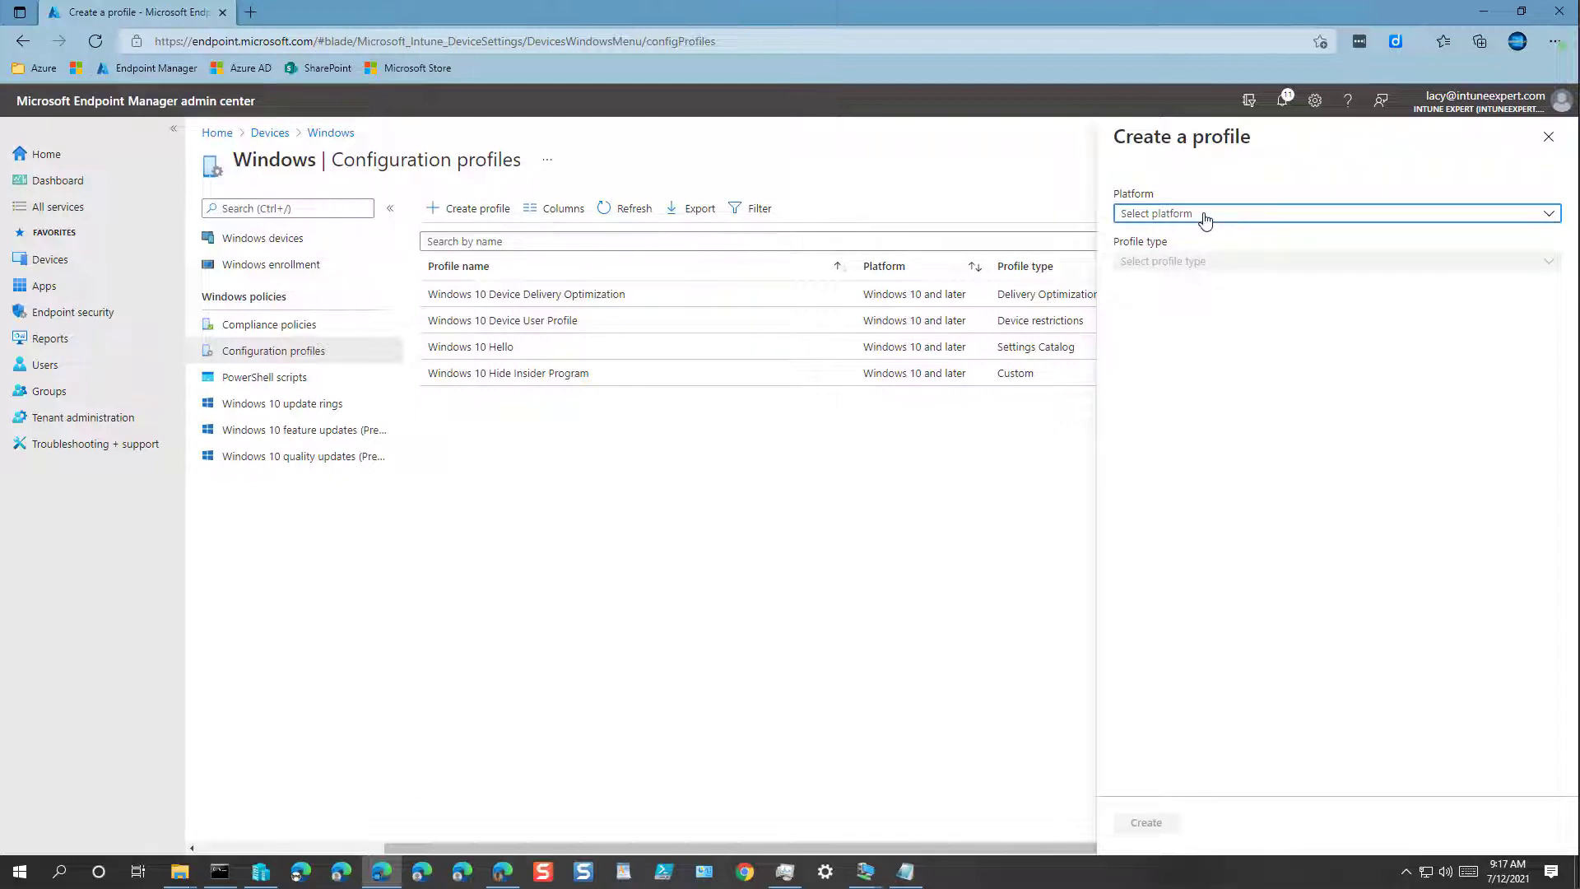
Choose Windows 10 and later, Templates, and the Device restrictions template, then create it.
click(1205, 217)
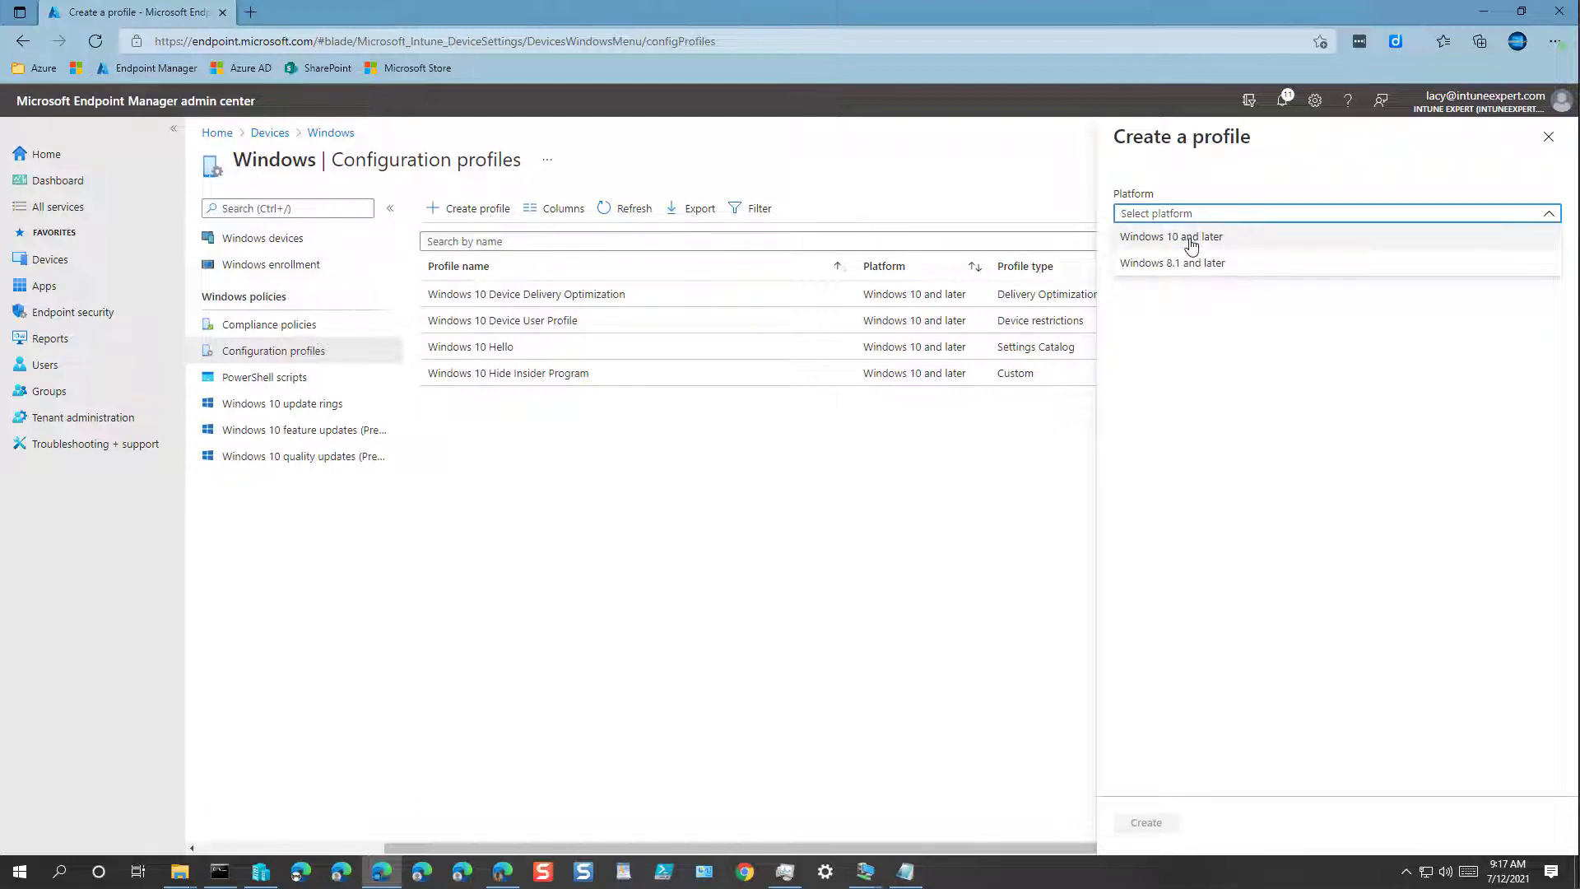
click(1191, 245)
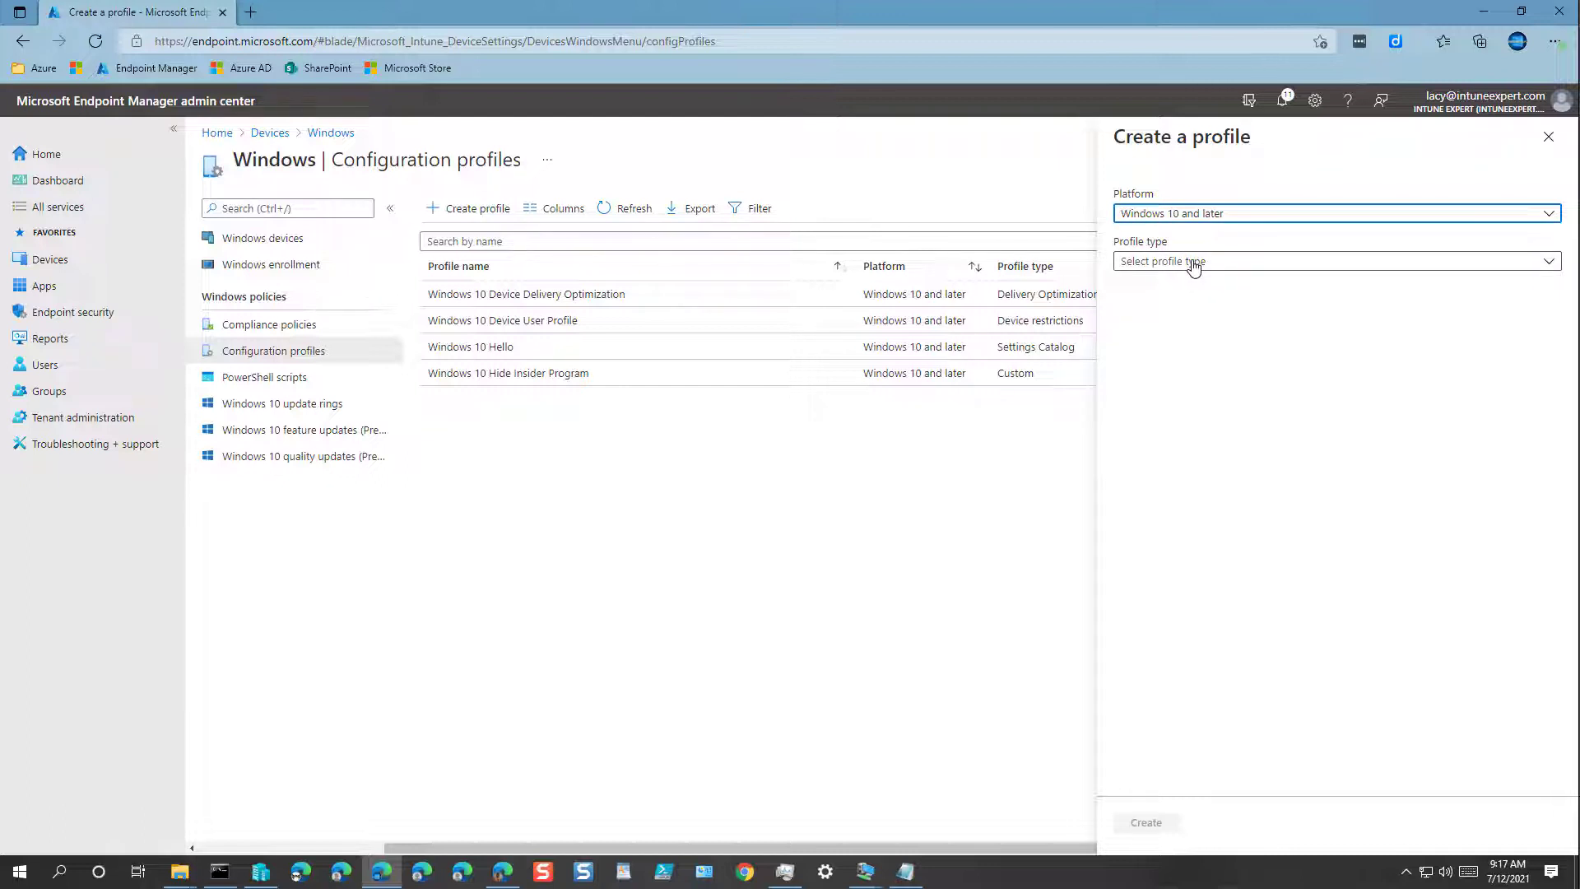
click(1193, 263)
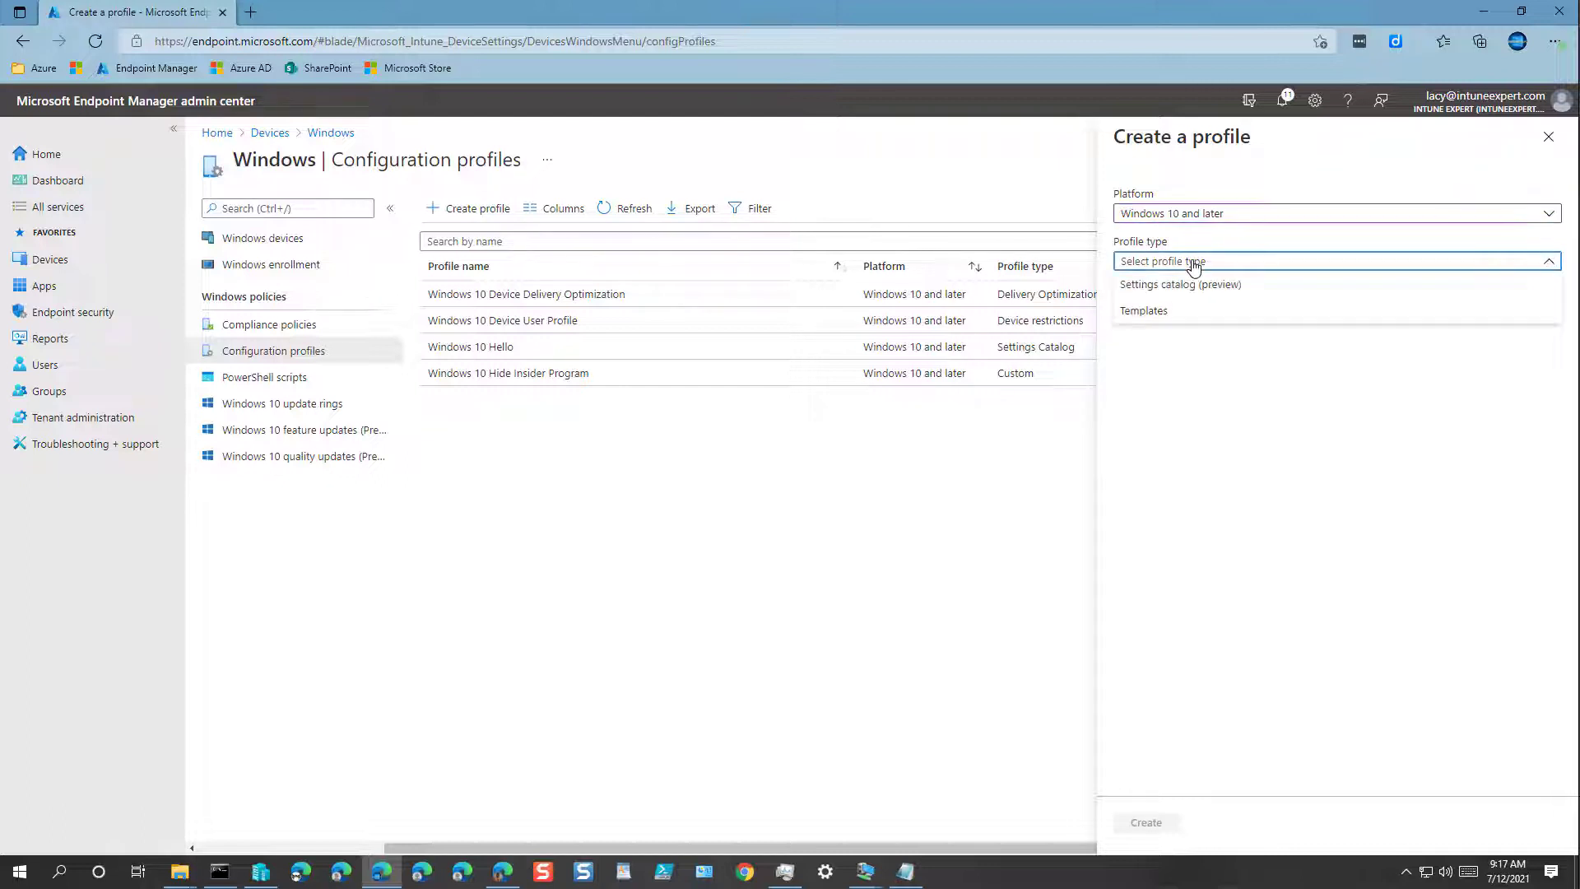
click(1184, 312)
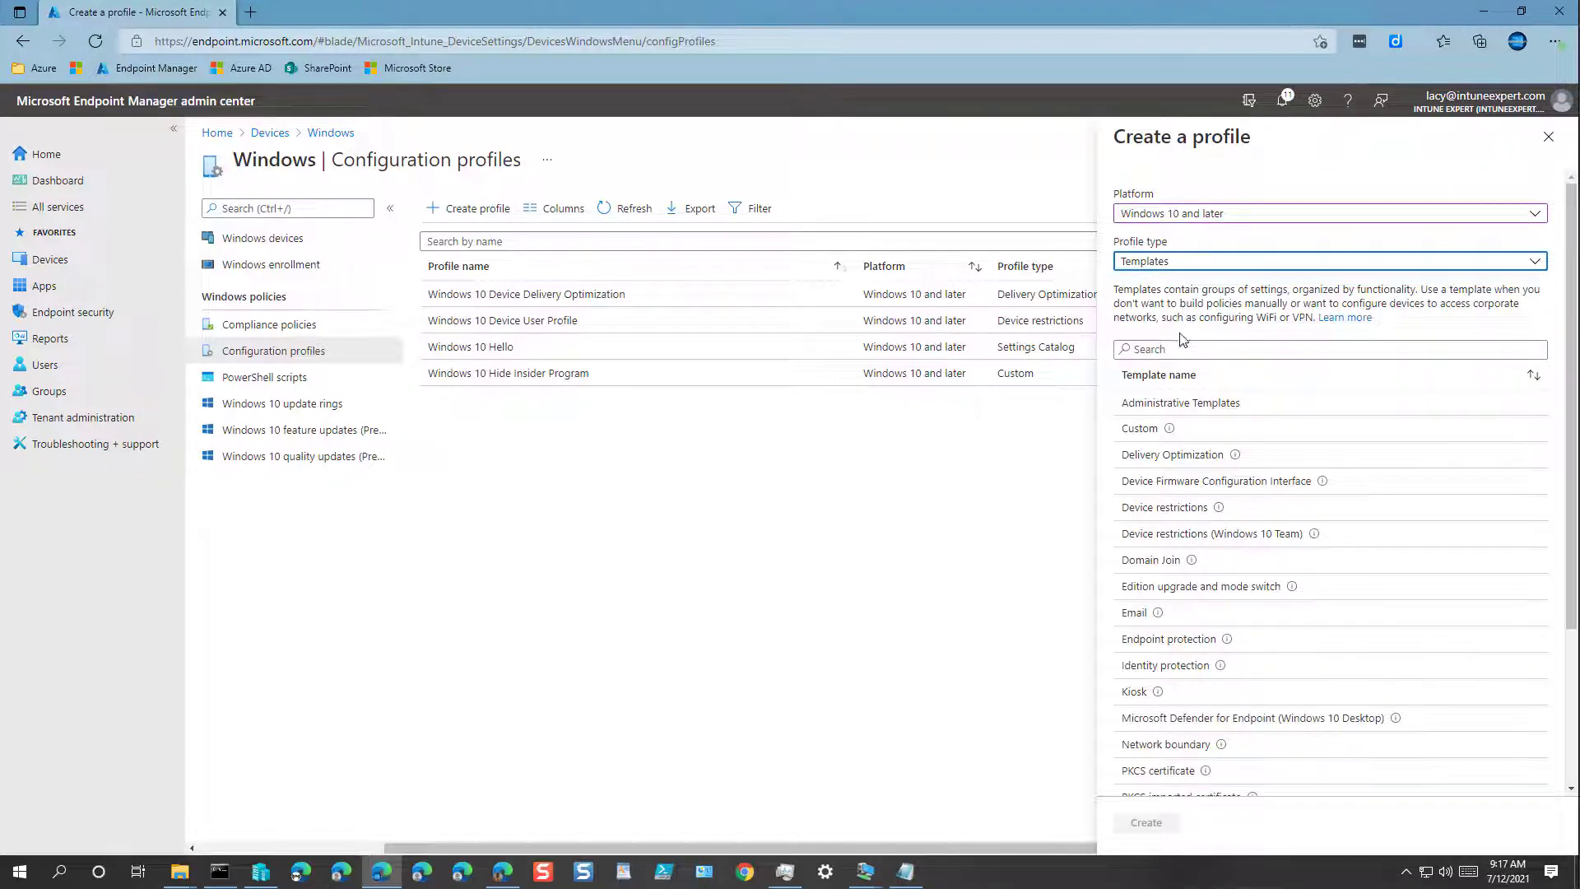
click(1178, 511)
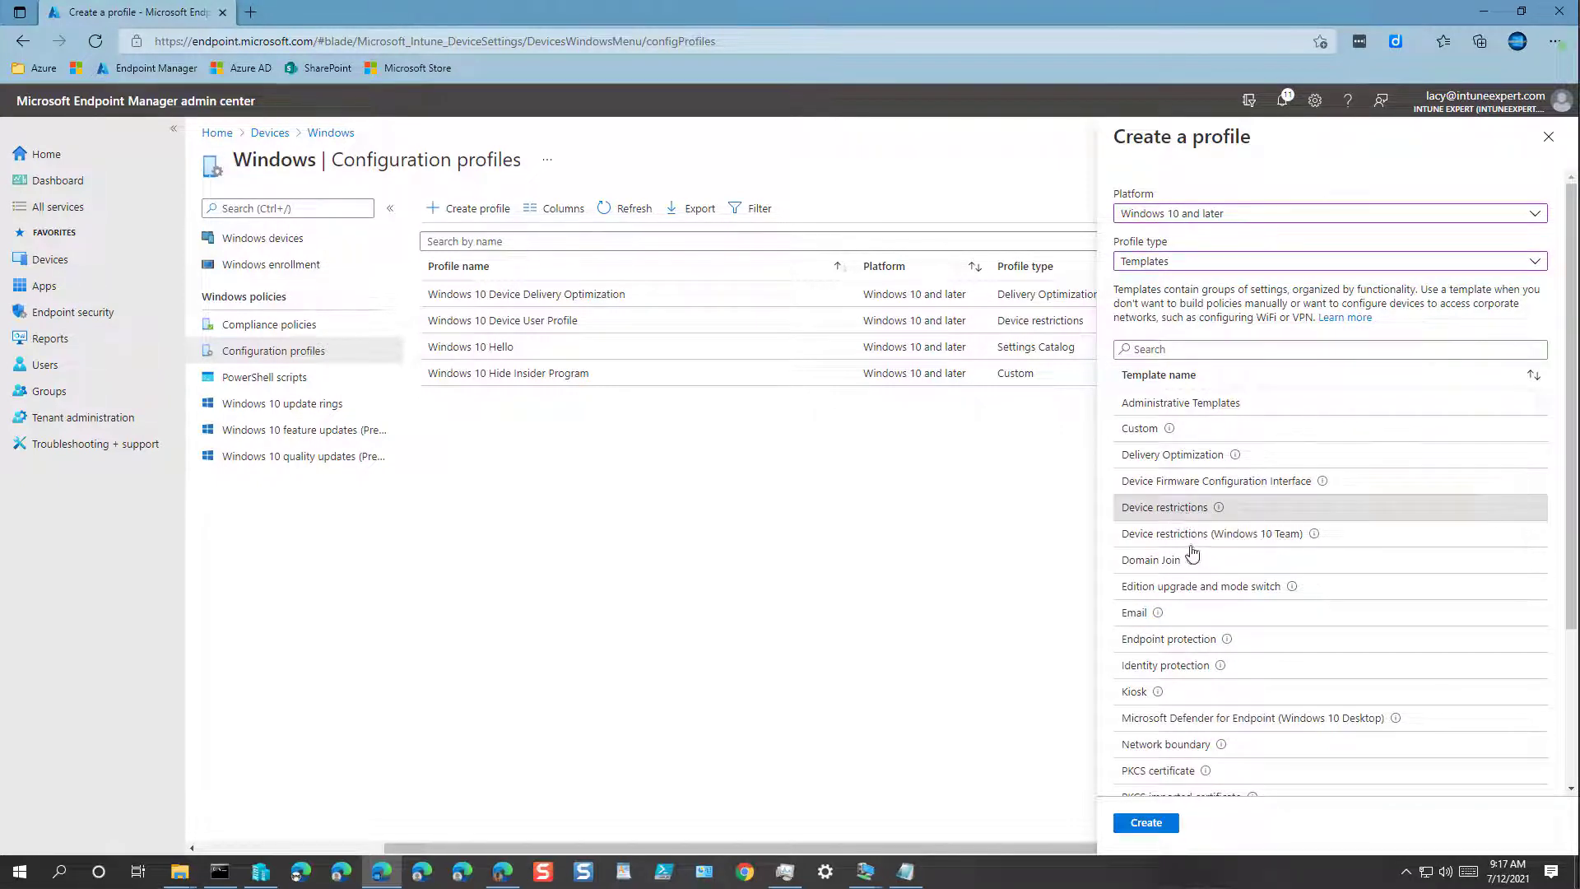
click(1165, 827)
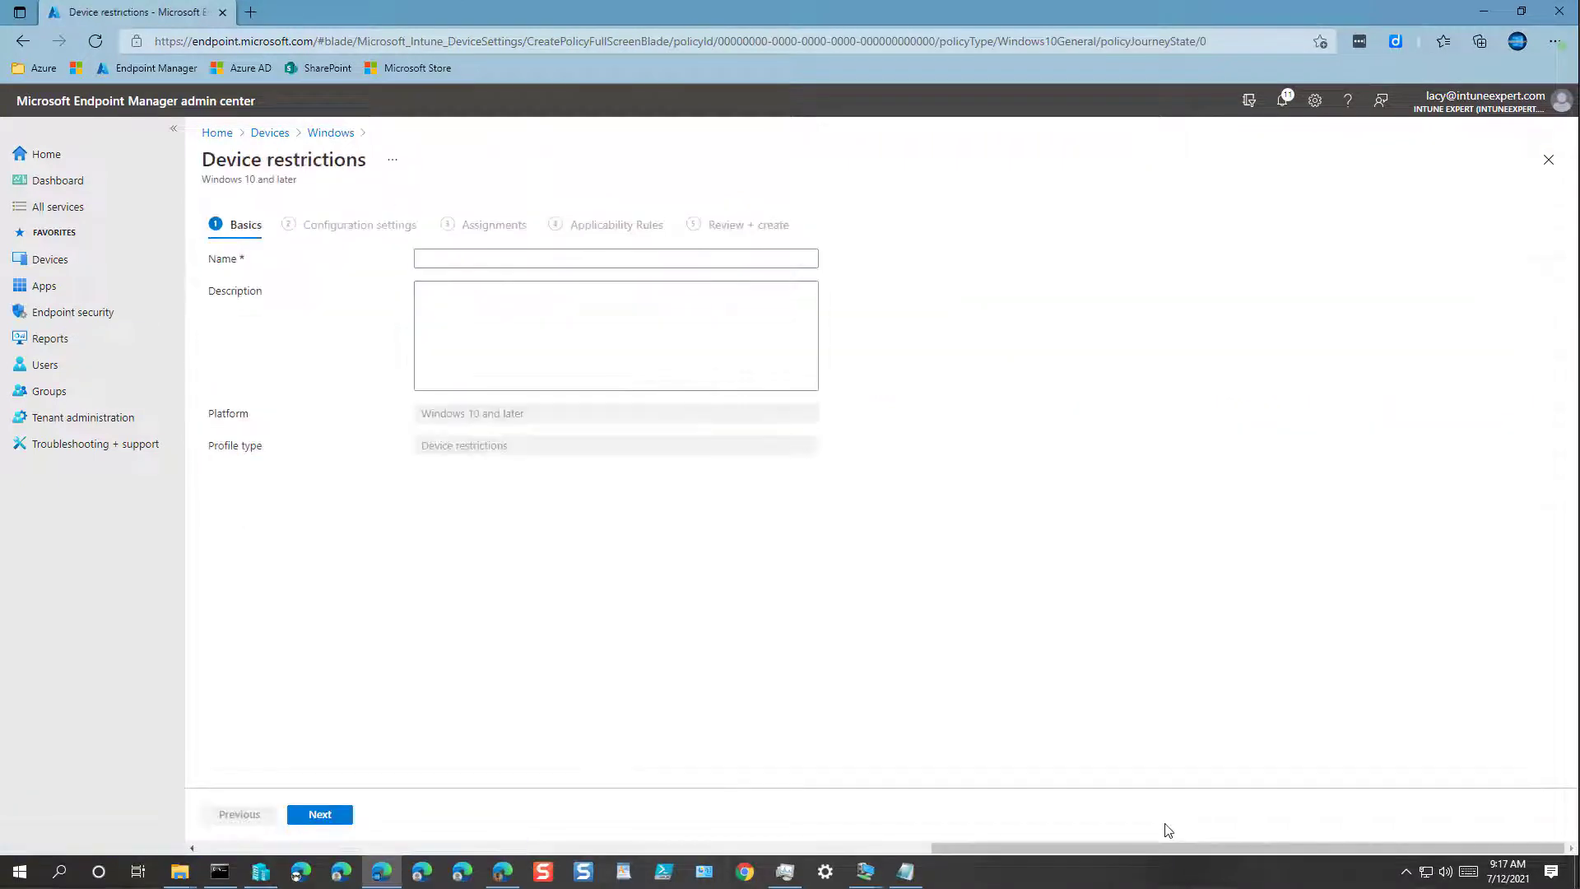
Name the profile 'Windows 10 Device Restrictions - Corporate', add a 'device settings' description, and continue.
click(464, 259)
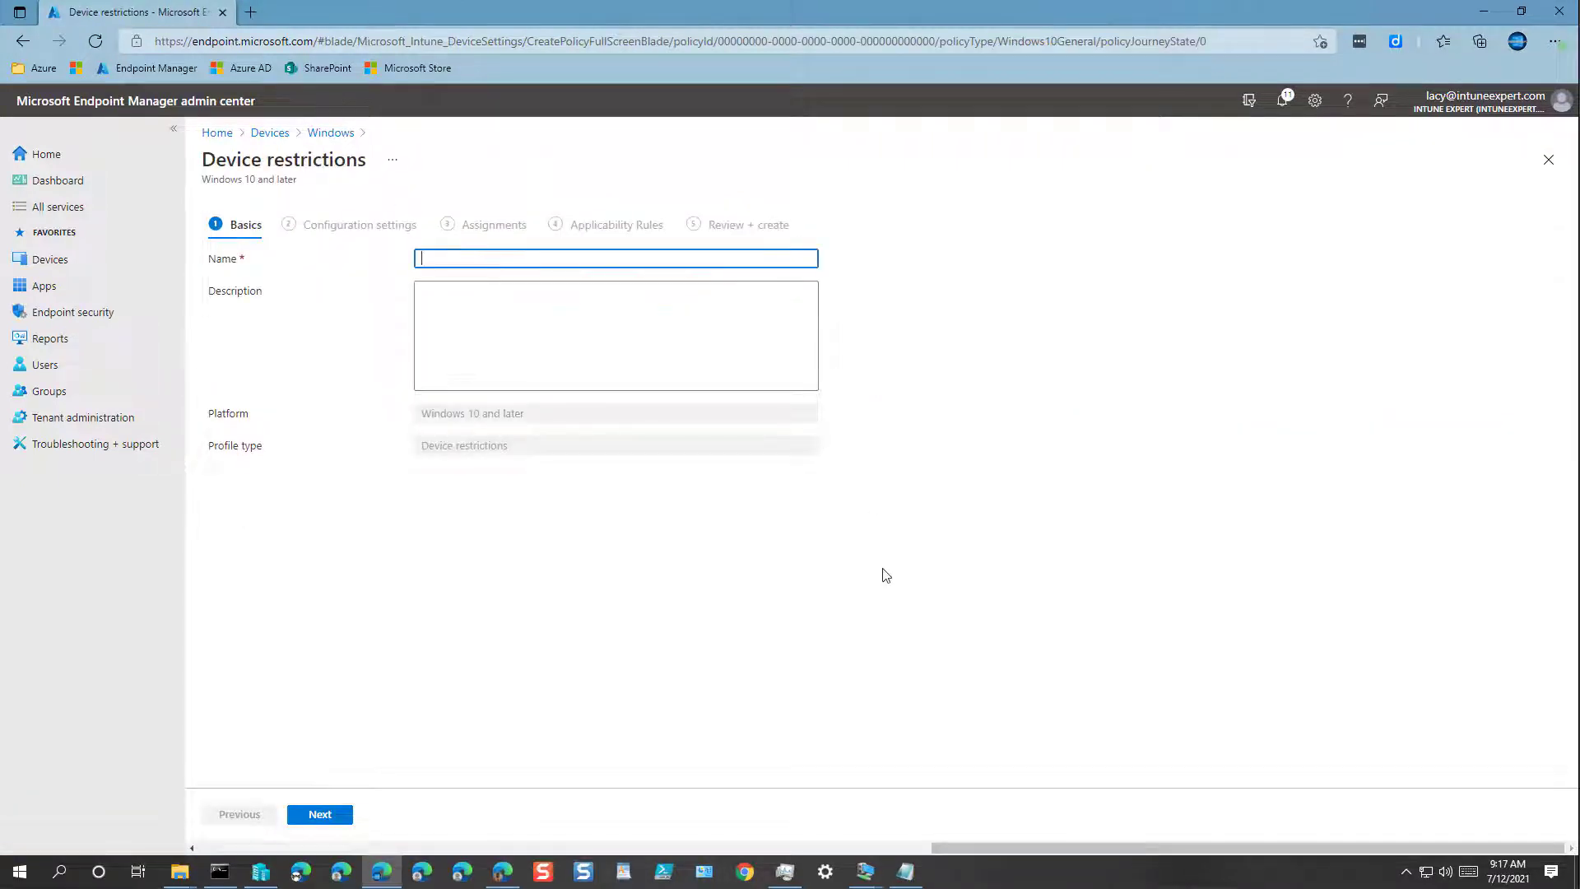
text(Windows 10 Devicd)
key(BackSpace)
key(BackSpace)
text(e Restrictions - )
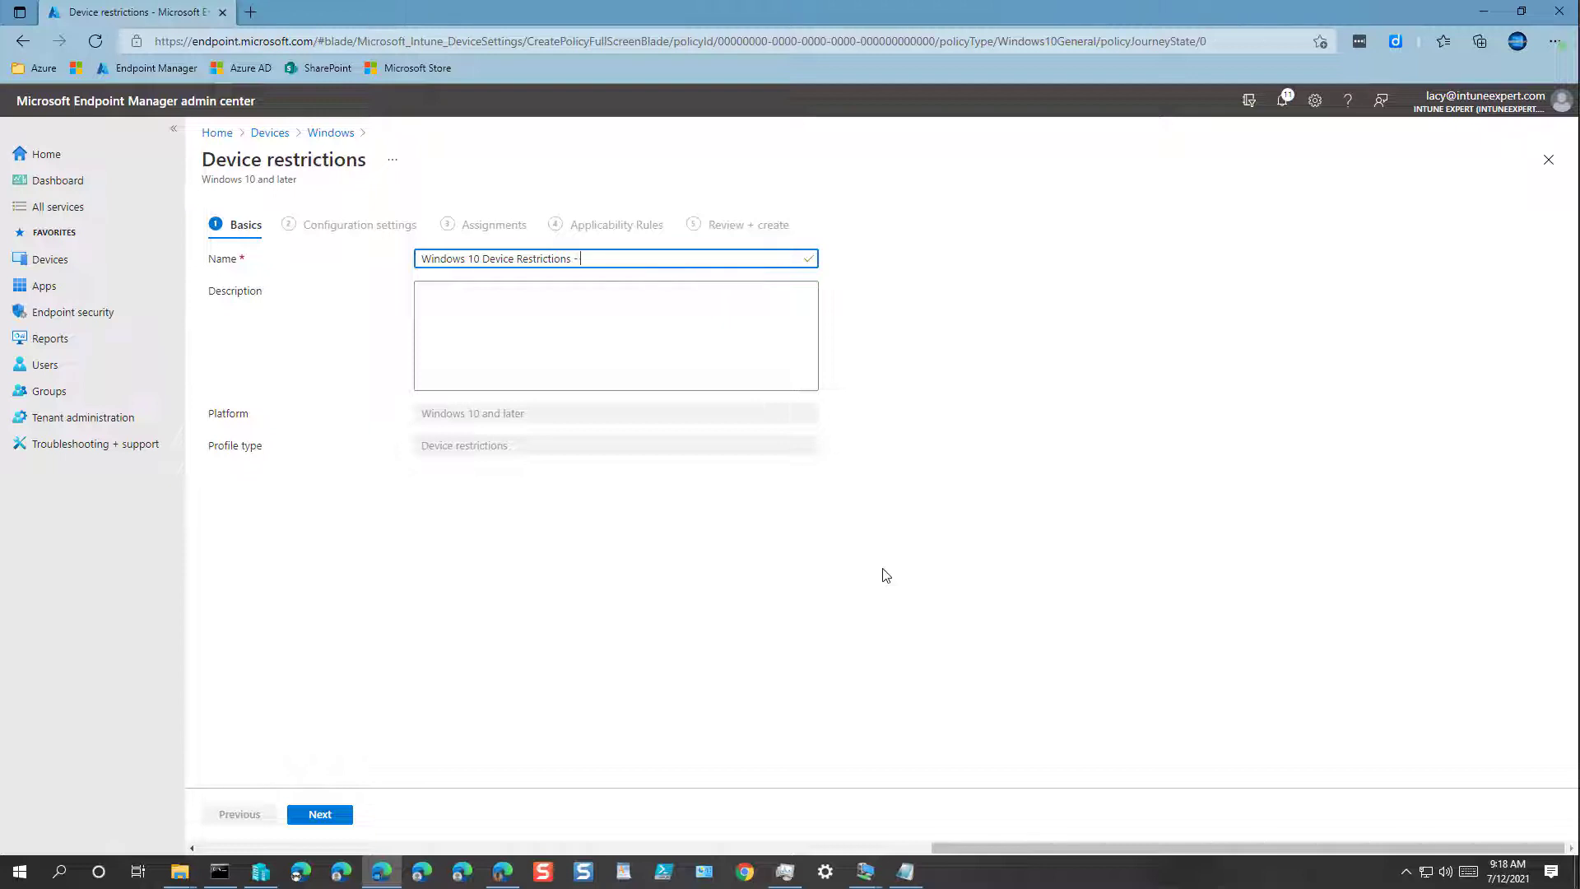
text(Corporate)
key(ctrl+a)
key(ctrl+c)
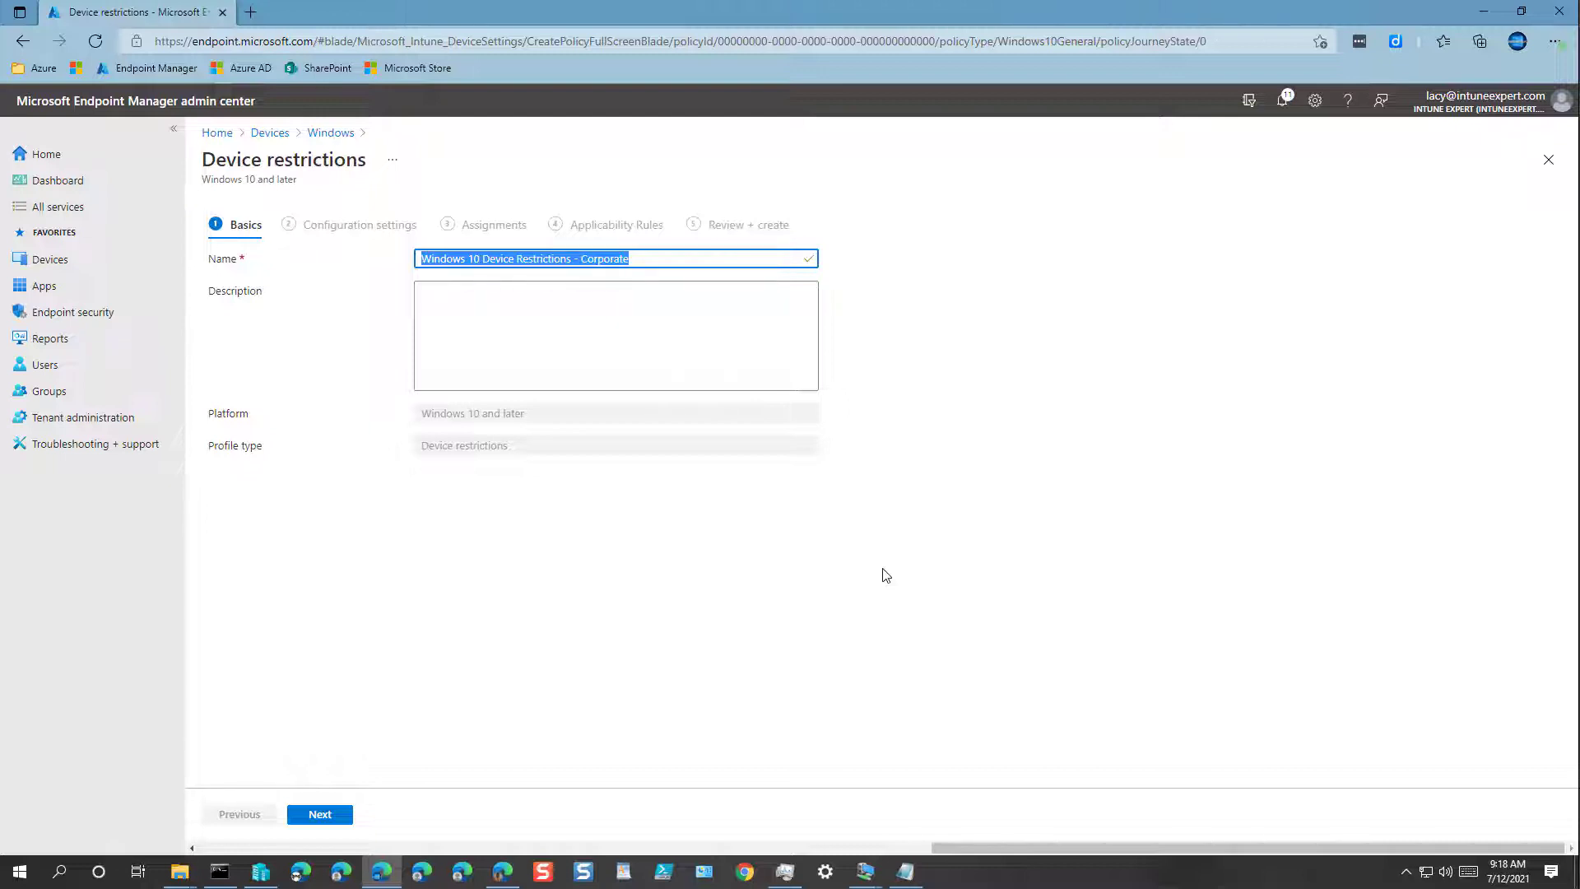
click(571, 333)
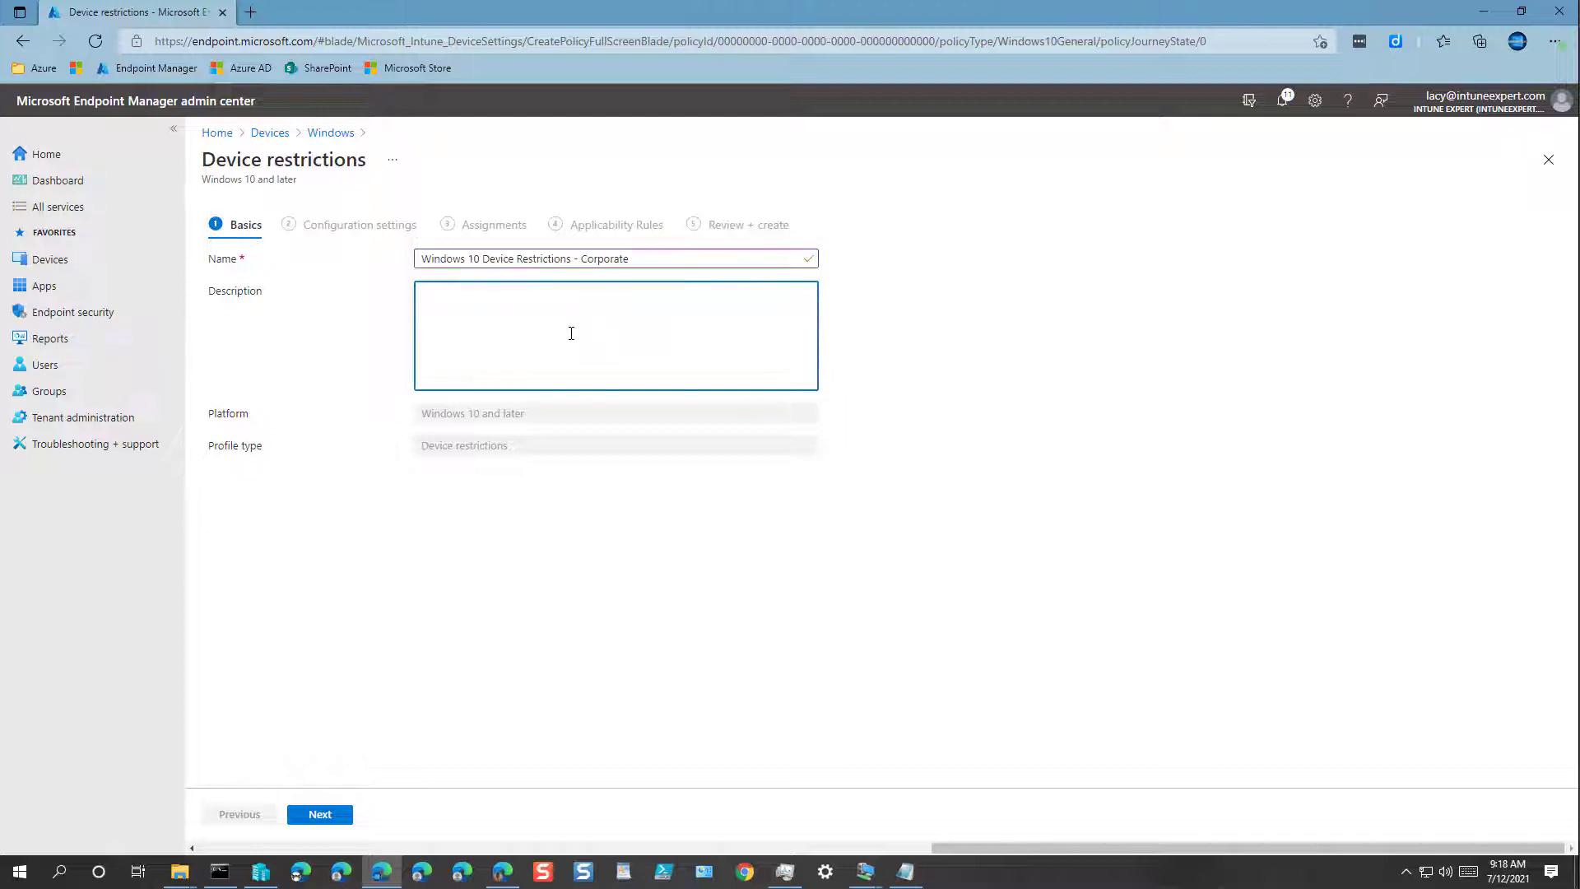
key(ctrl+v)
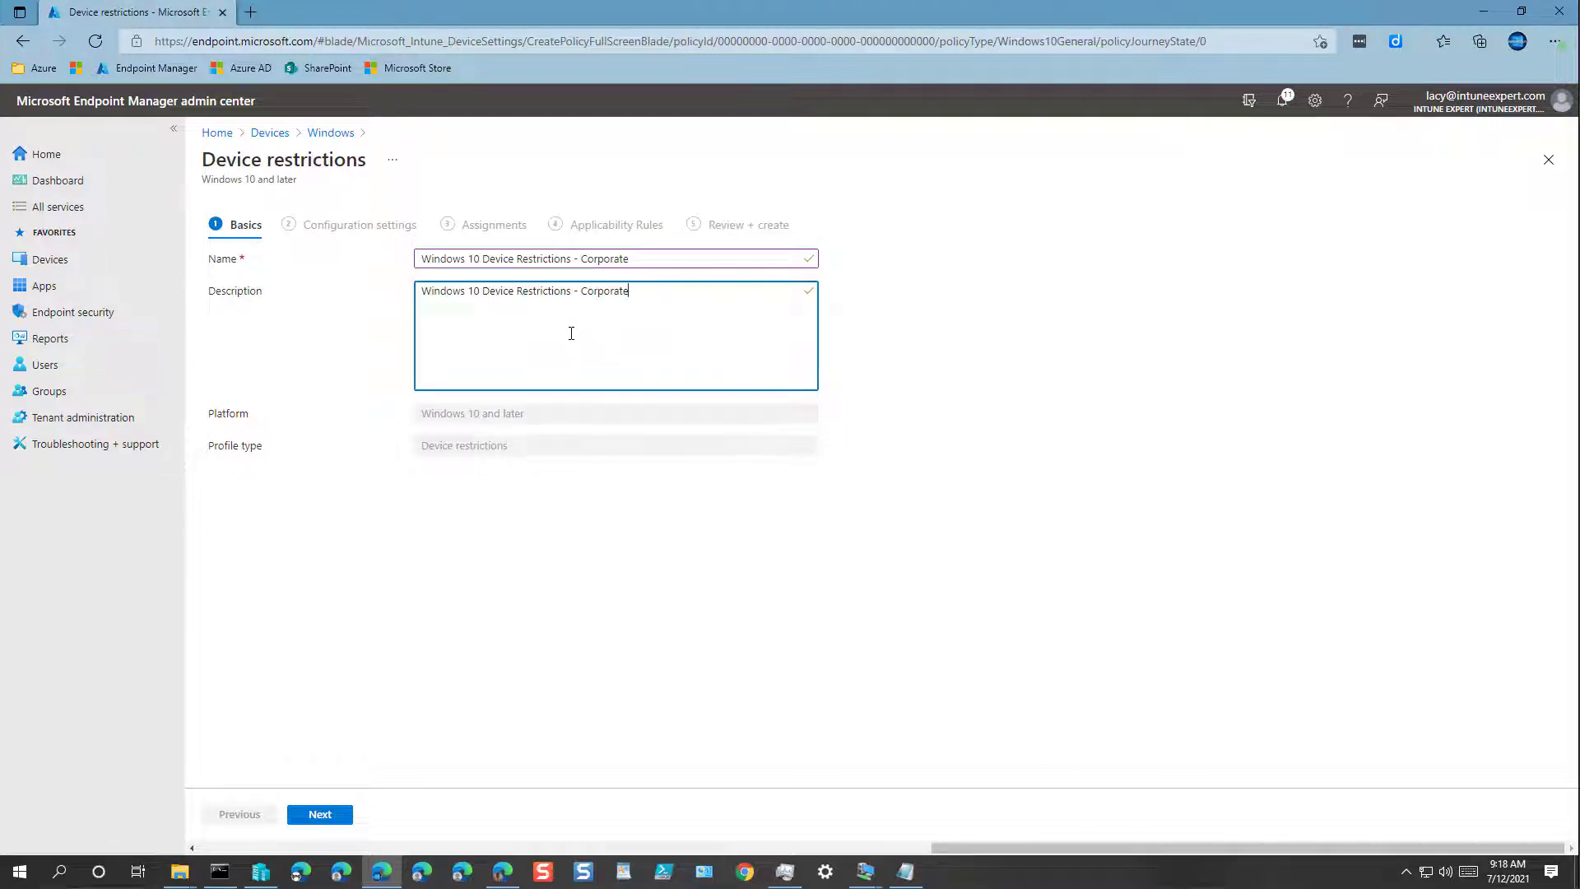
text(device settings)
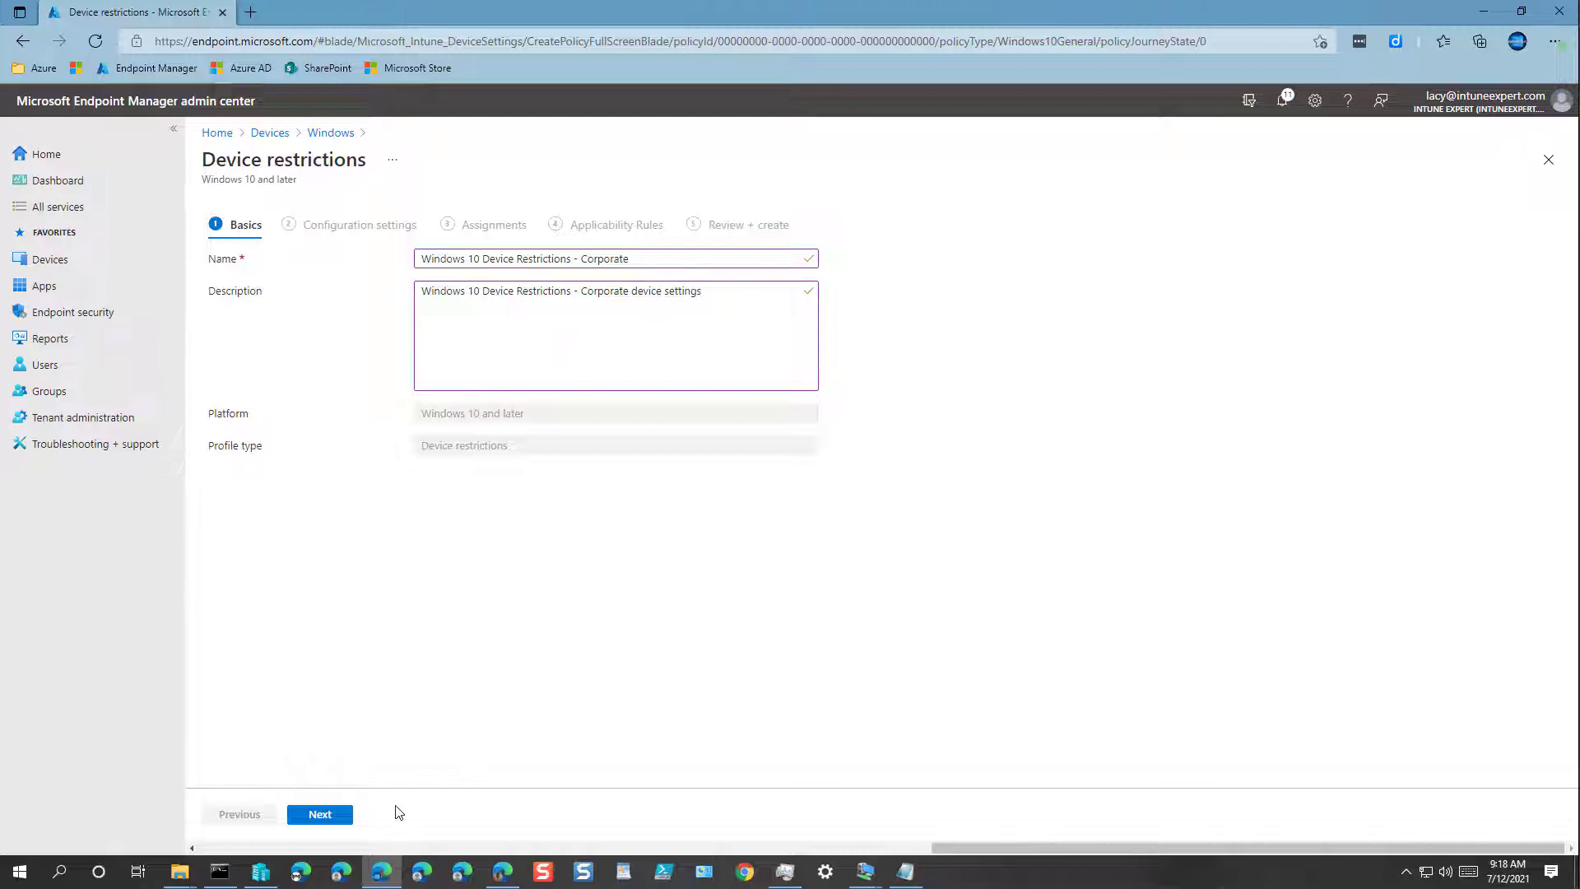
click(350, 821)
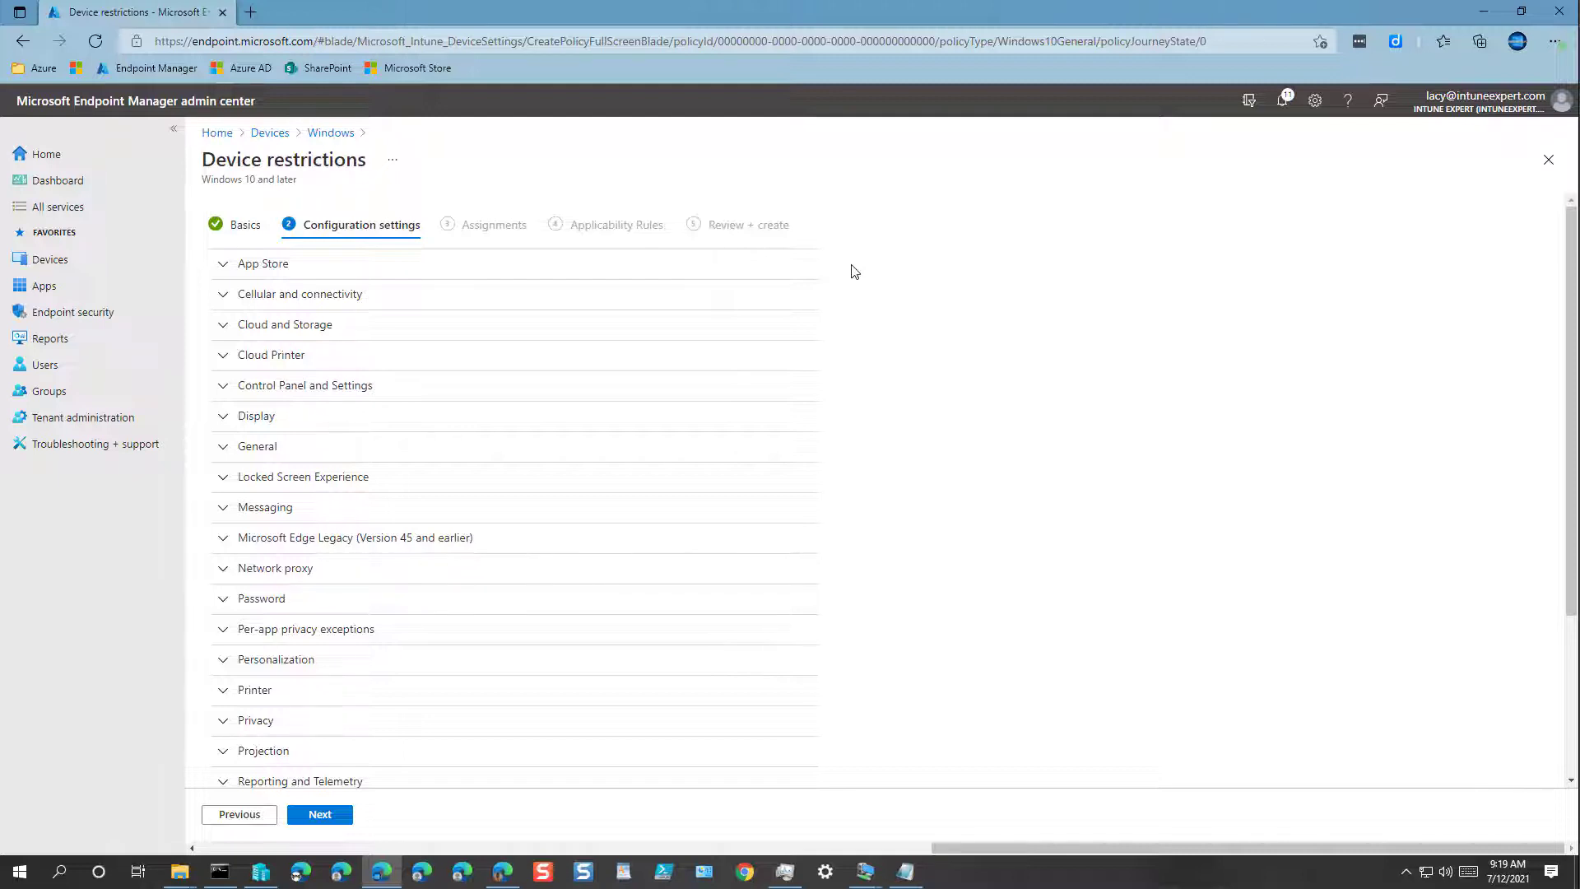
Expand App Store, leave Trusted app installation and Developer unlock unchanged, and allow Shared user app data.
click(268, 274)
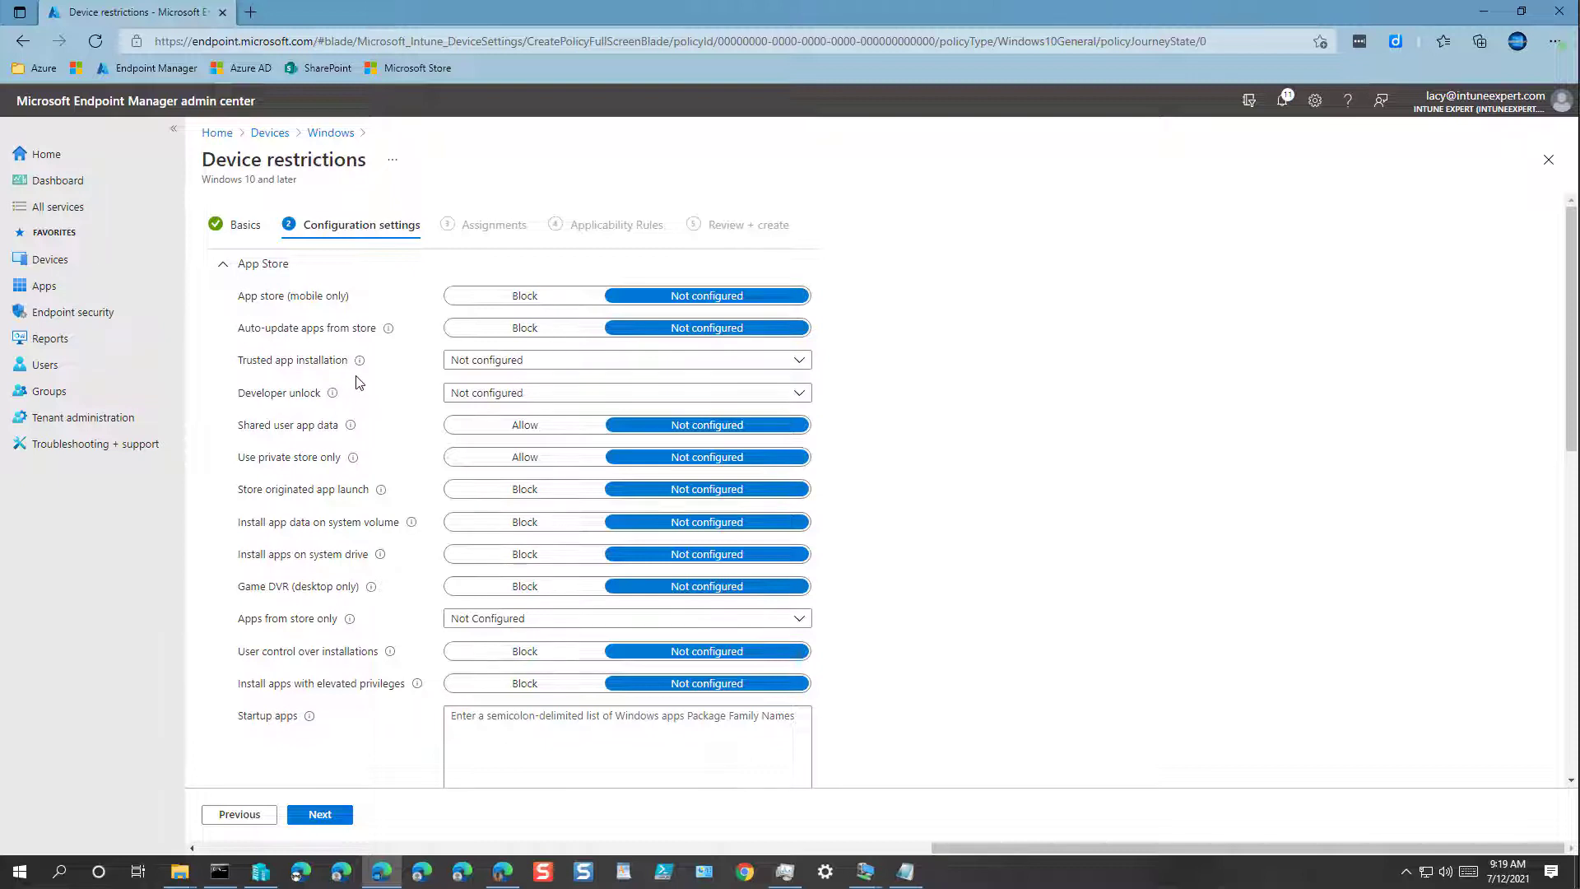
click(495, 363)
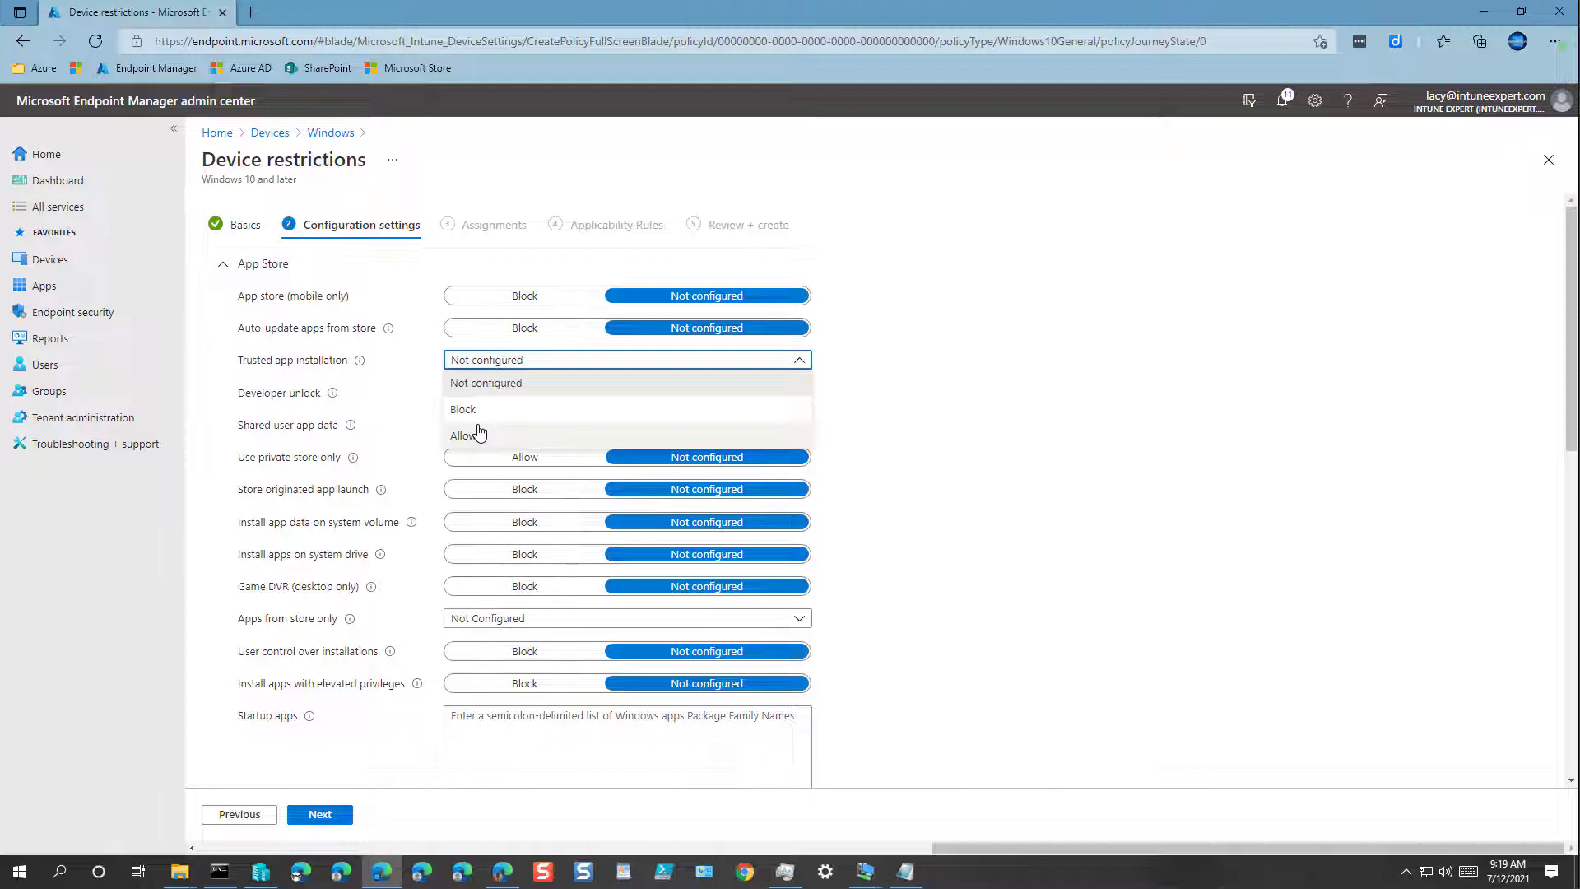
click(950, 372)
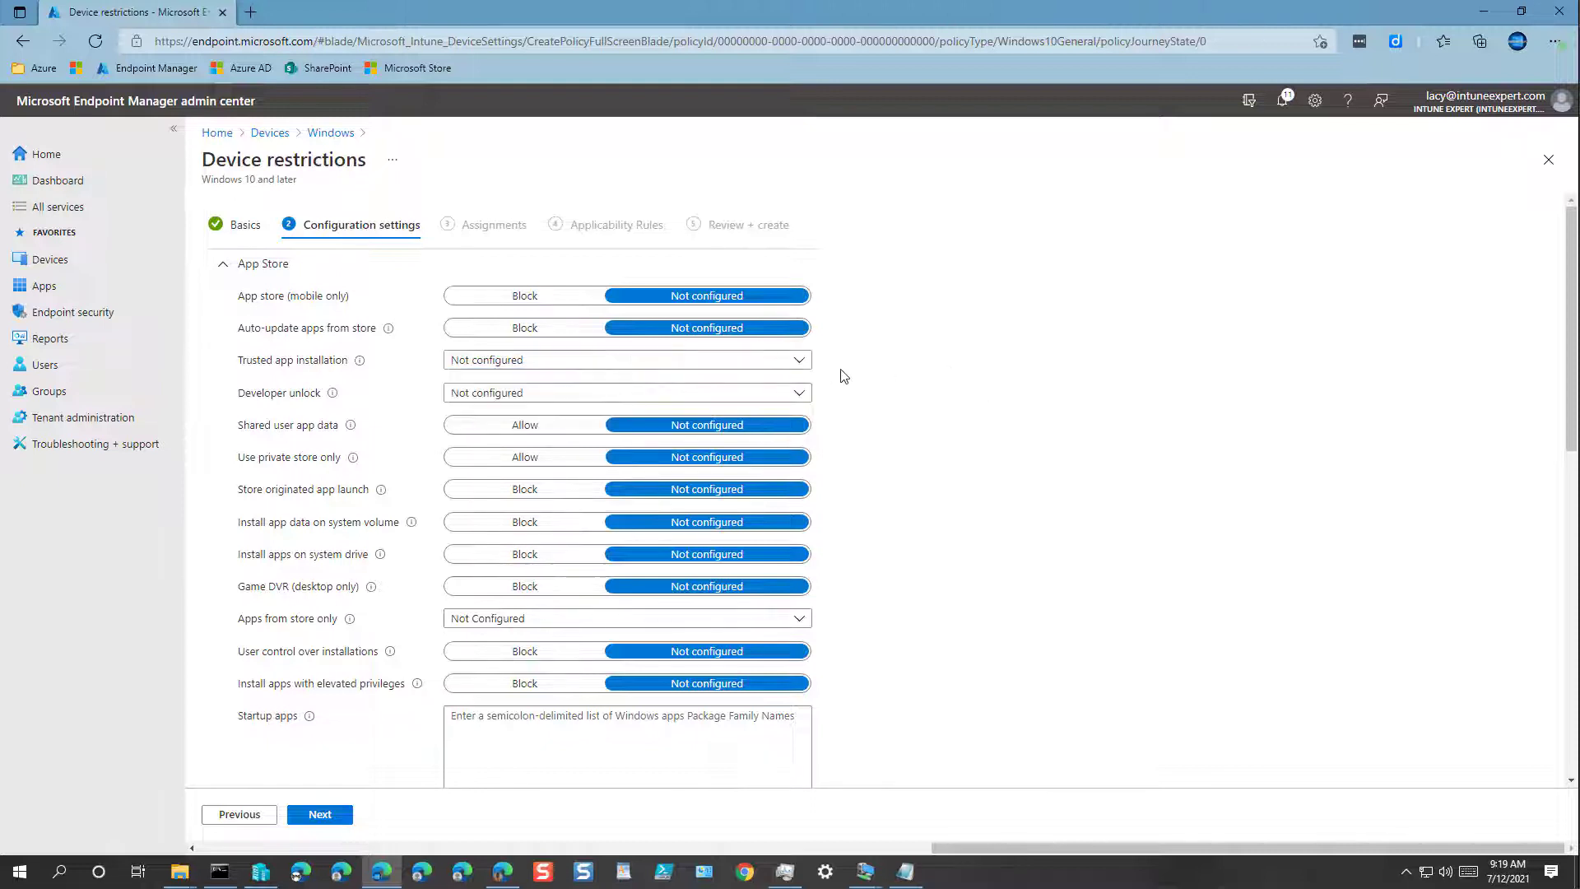
click(480, 395)
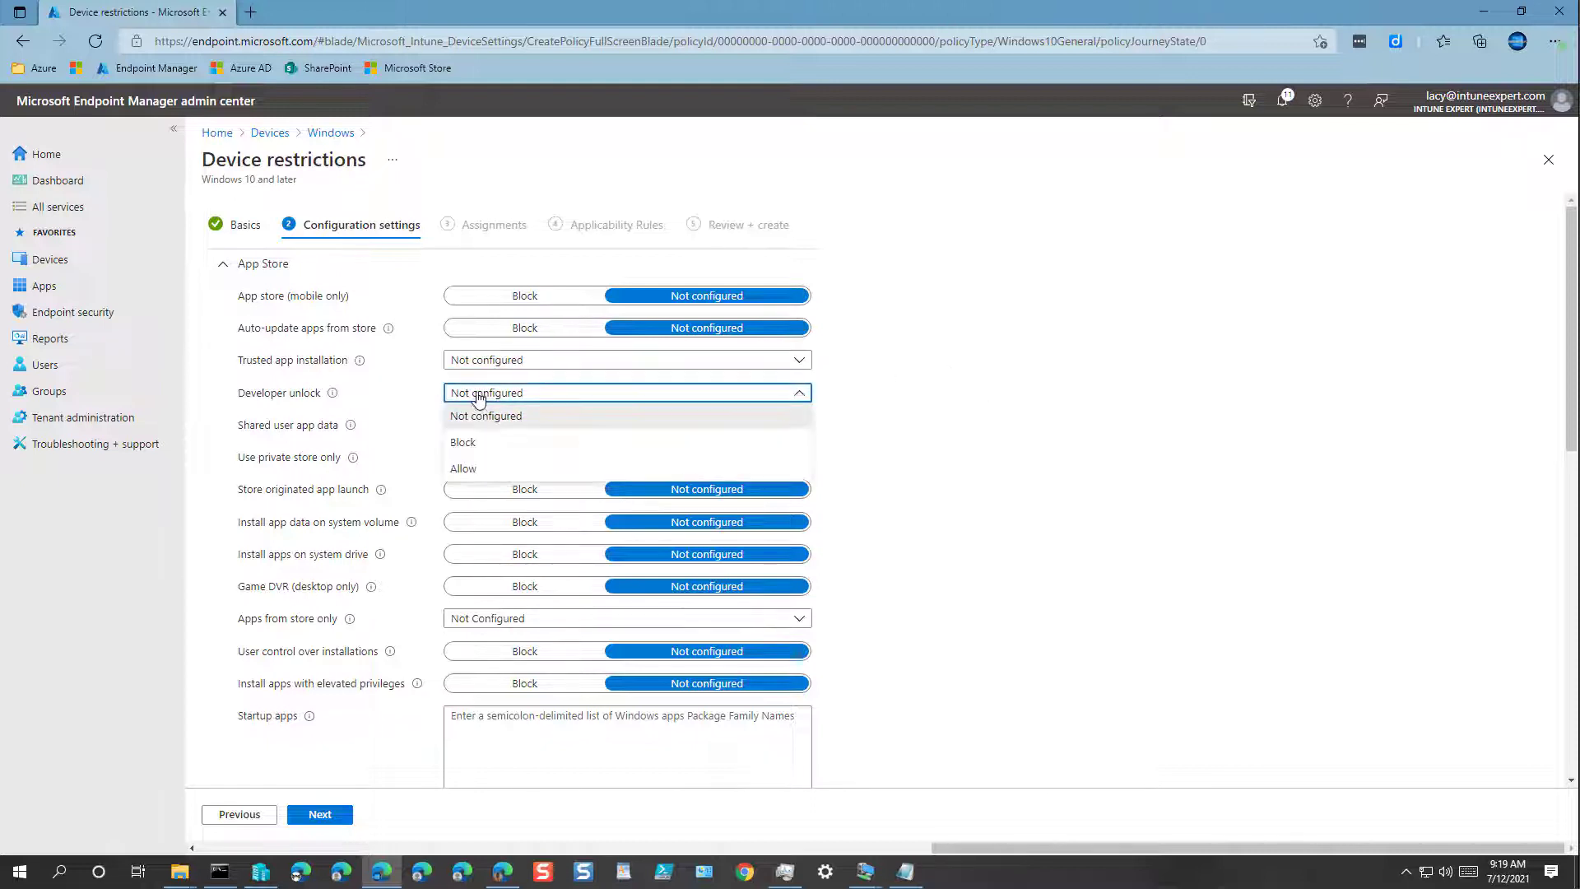
click(400, 400)
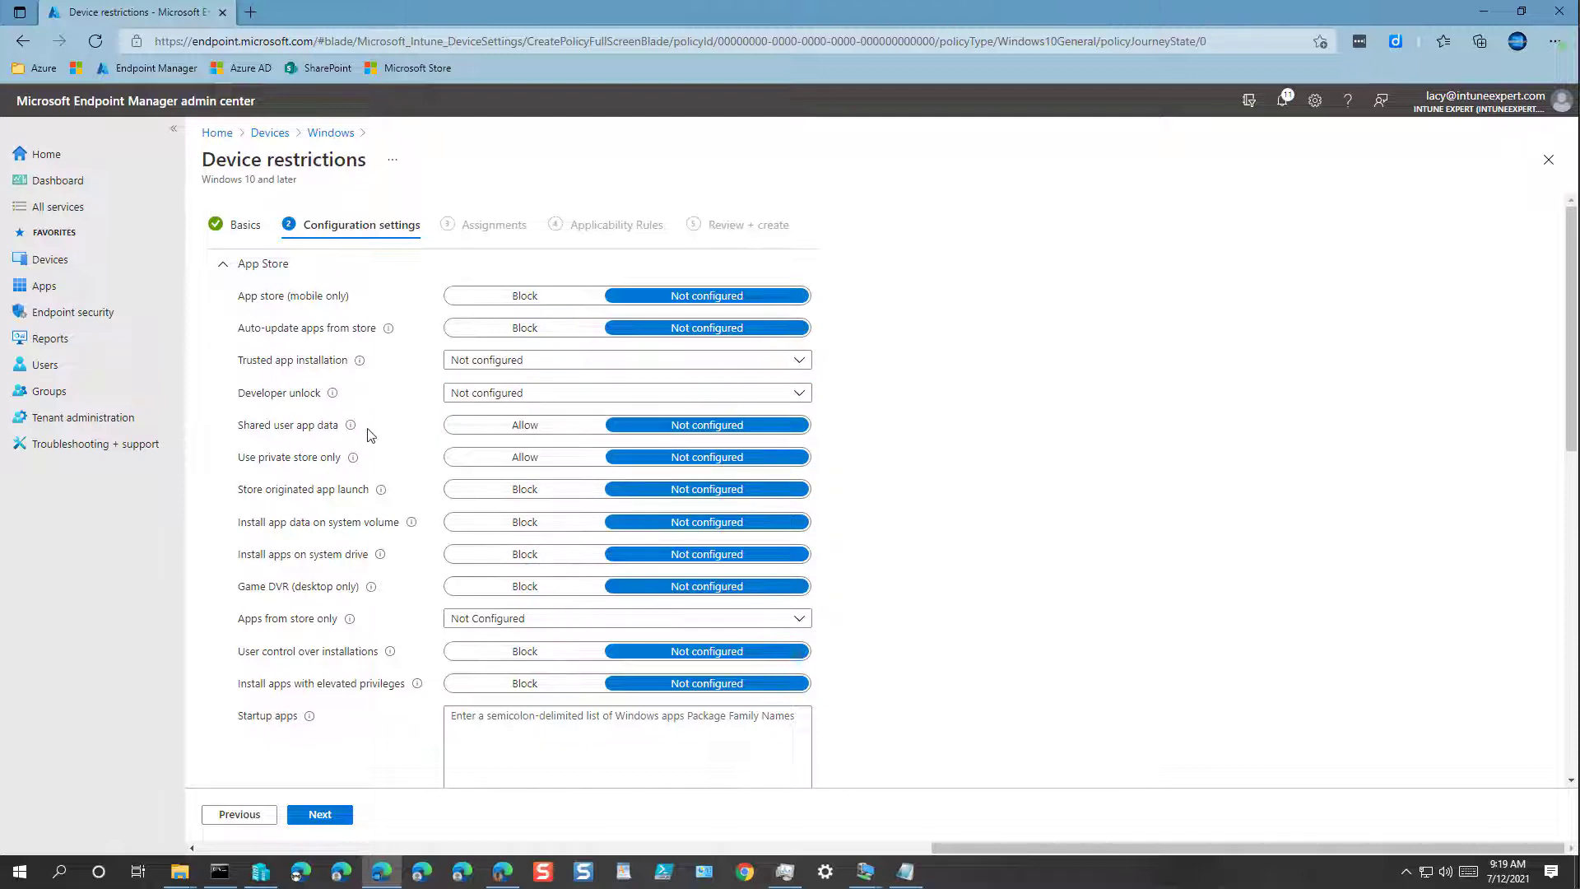
click(520, 427)
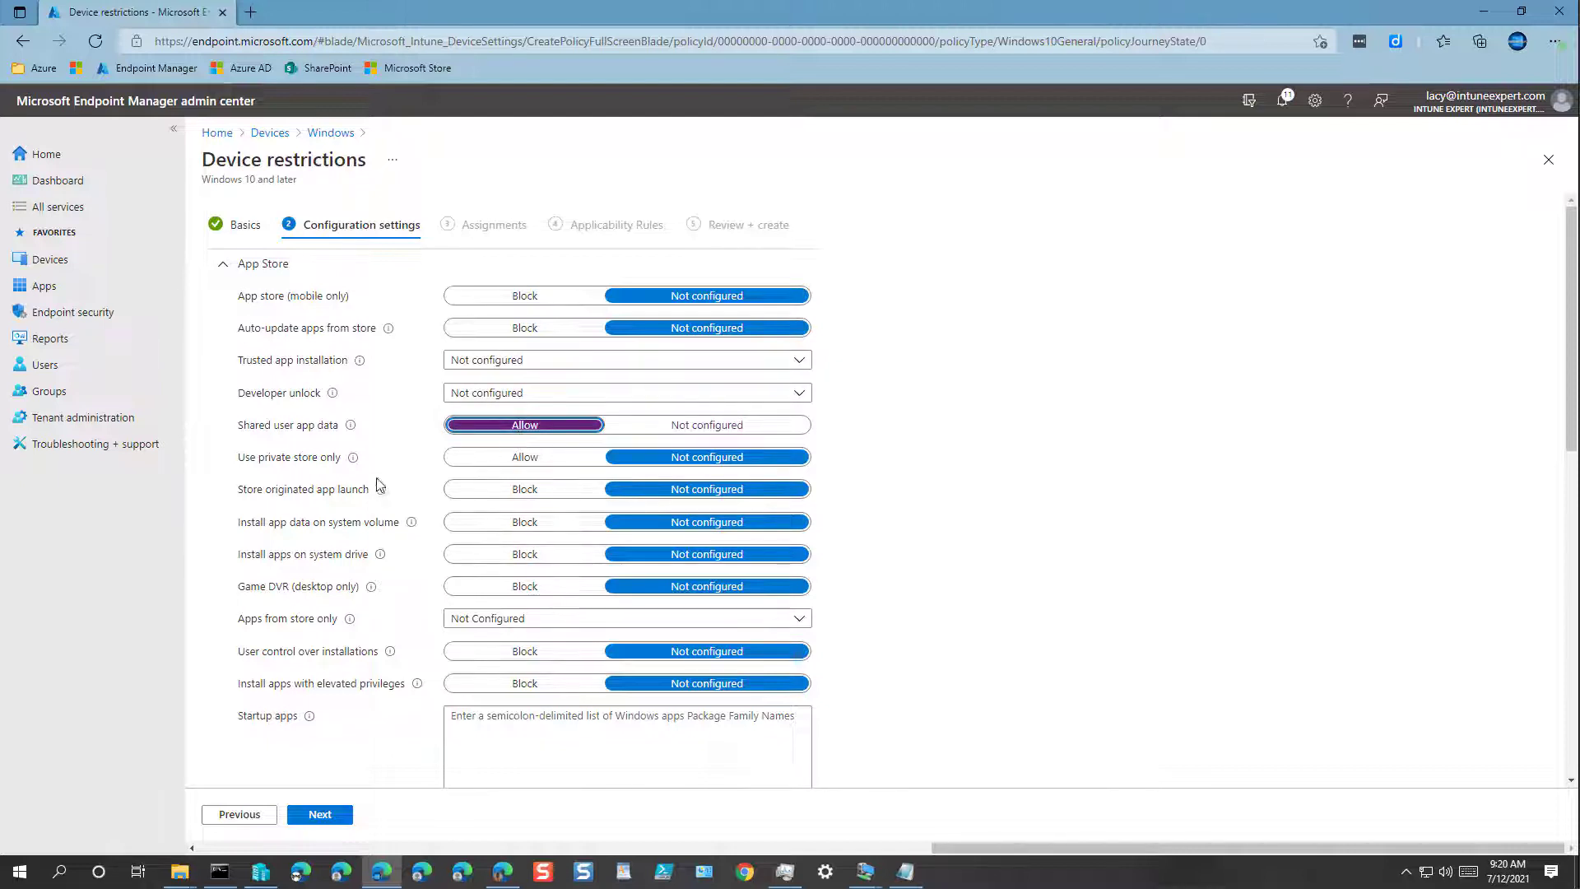
mouse_move(353, 461)
Block Game DVR and set Apps from store only to Store Only.
click(519, 587)
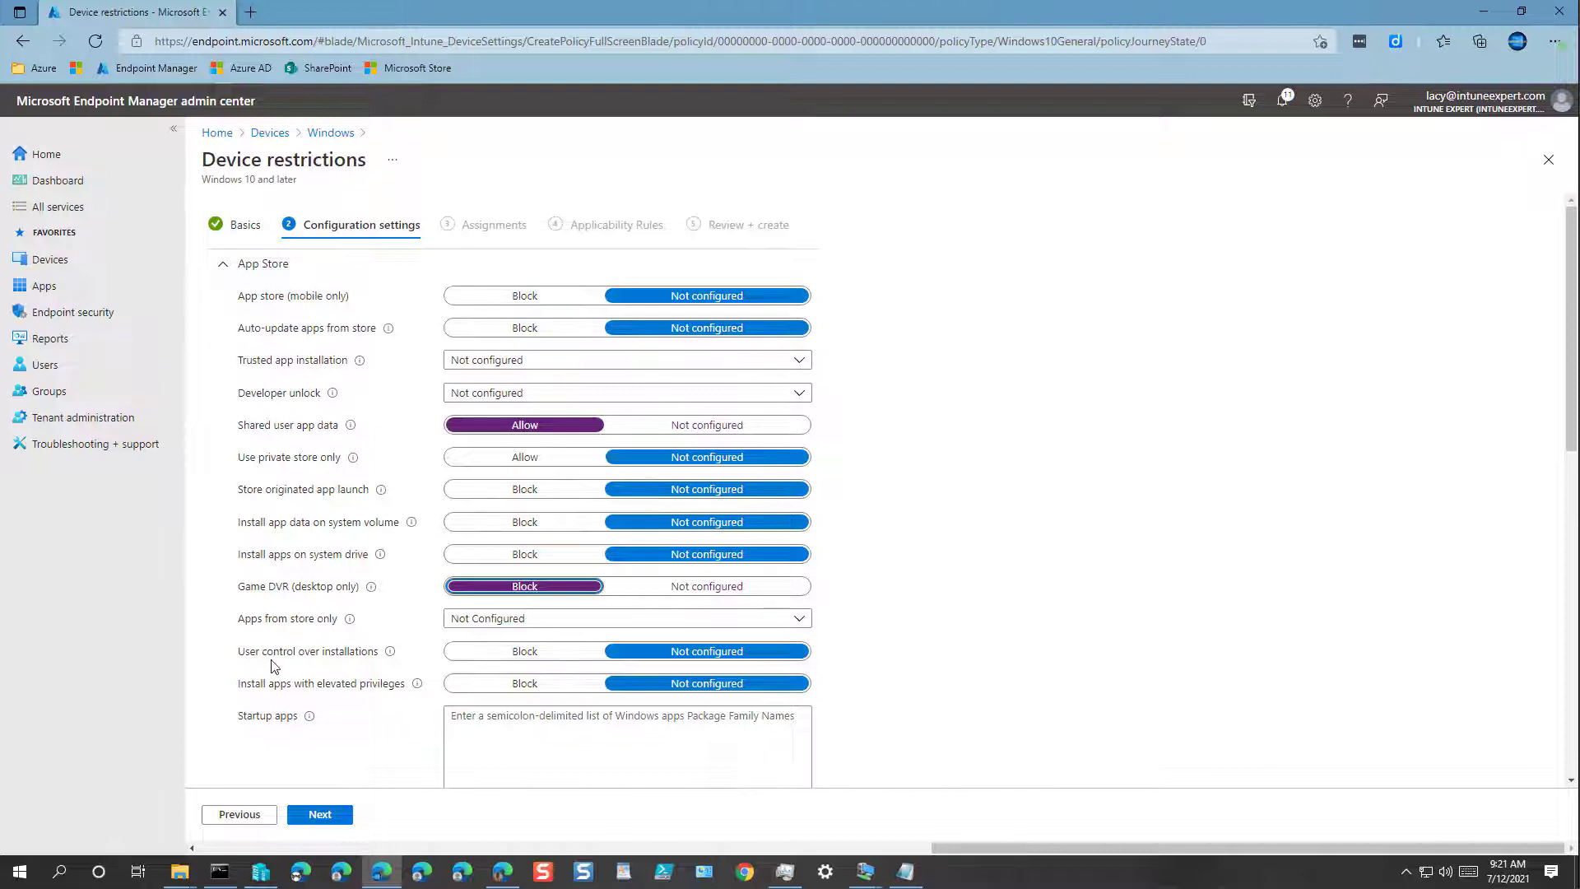
click(462, 621)
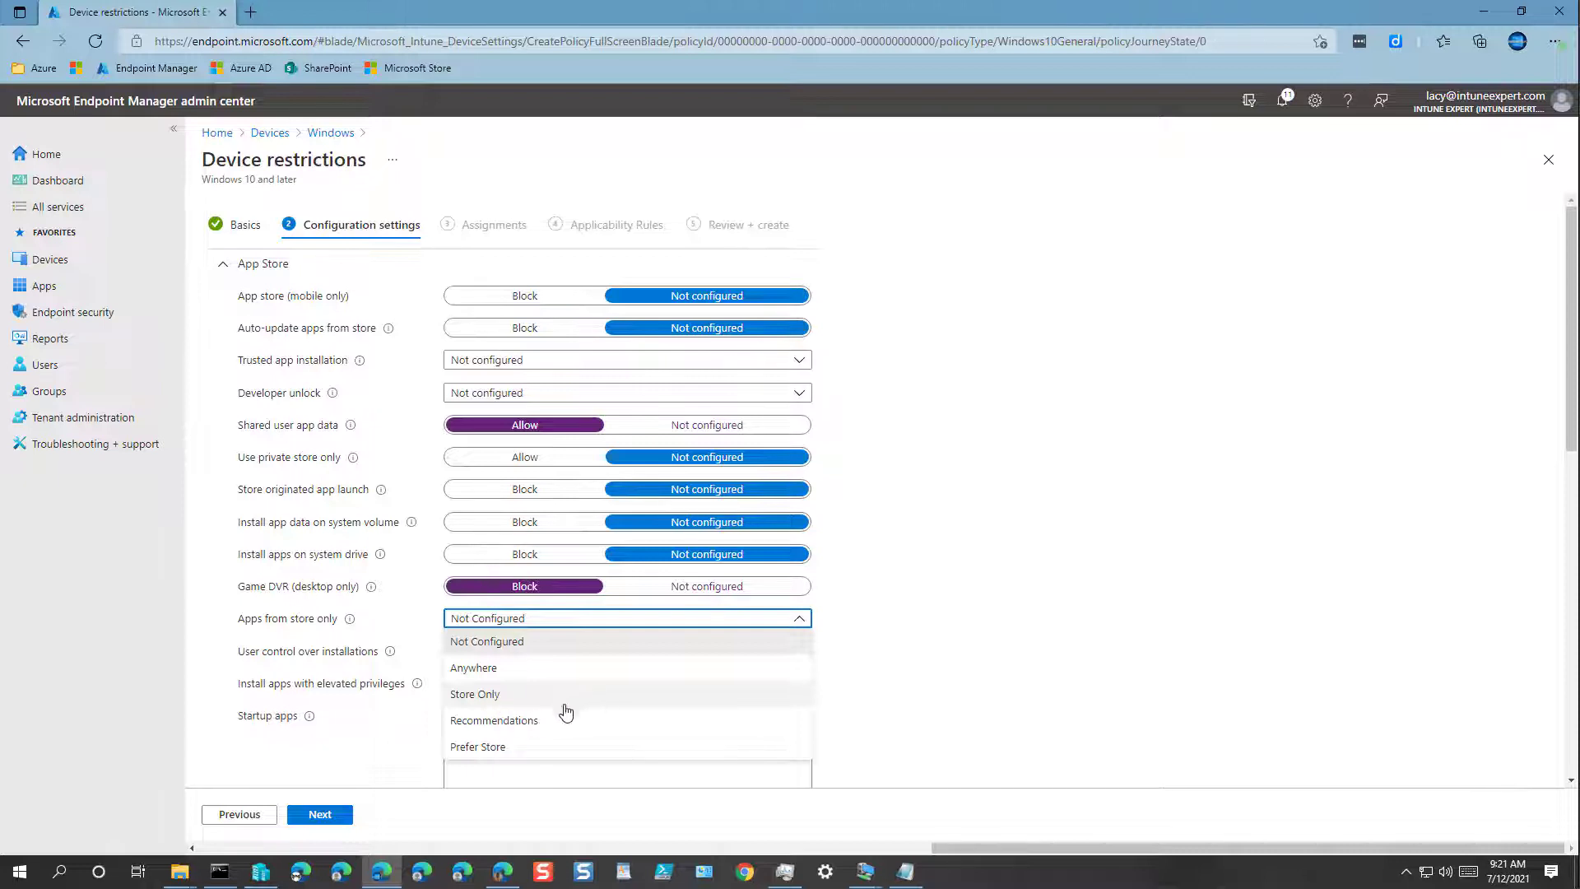
click(488, 747)
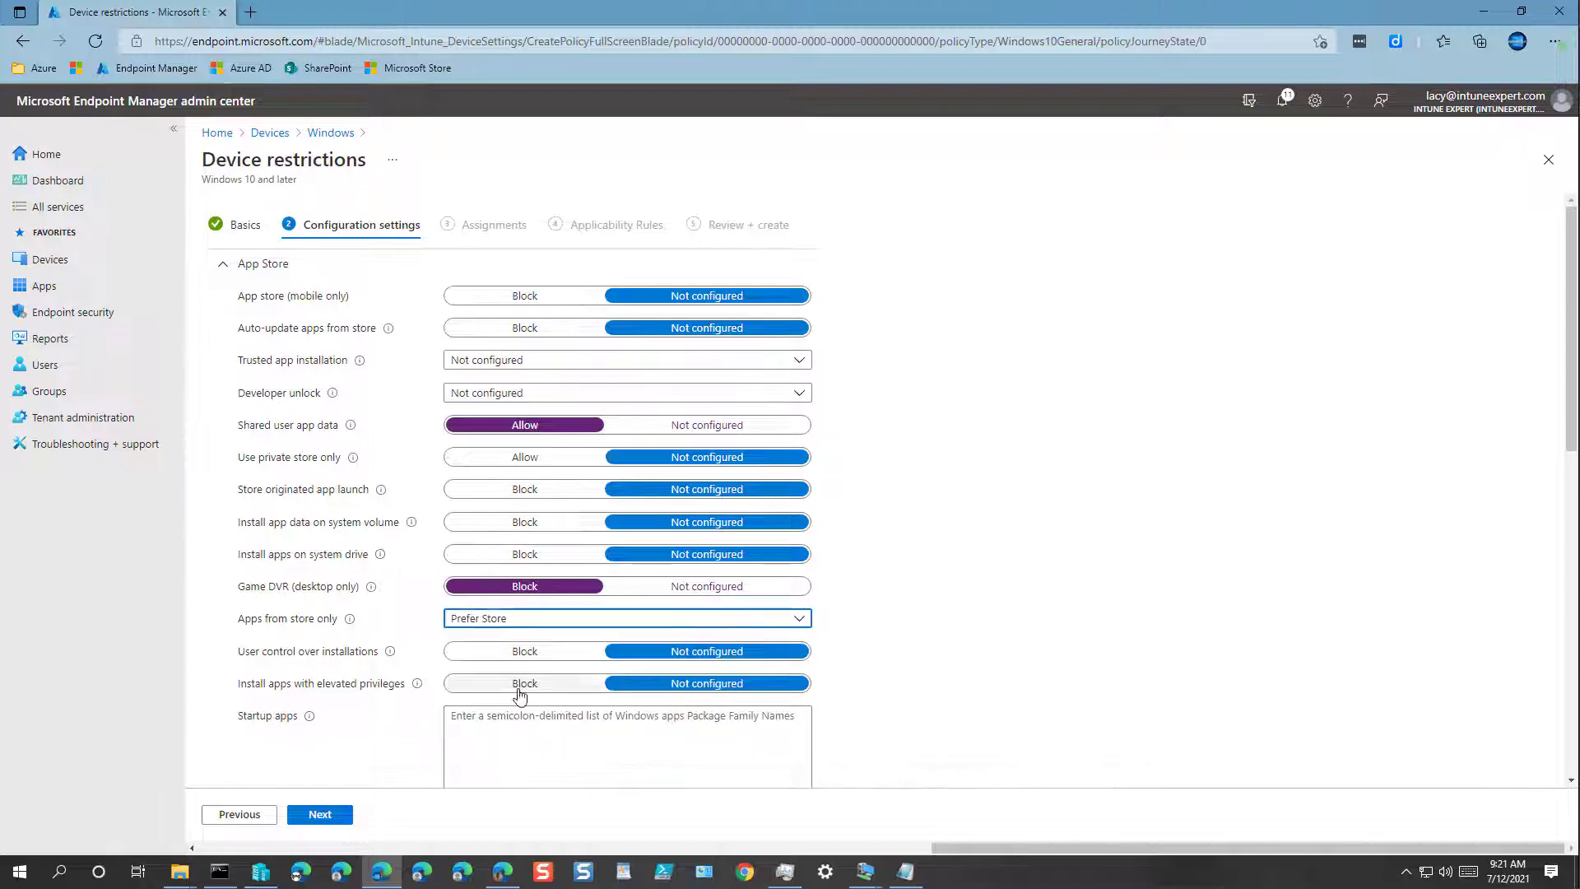
click(482, 627)
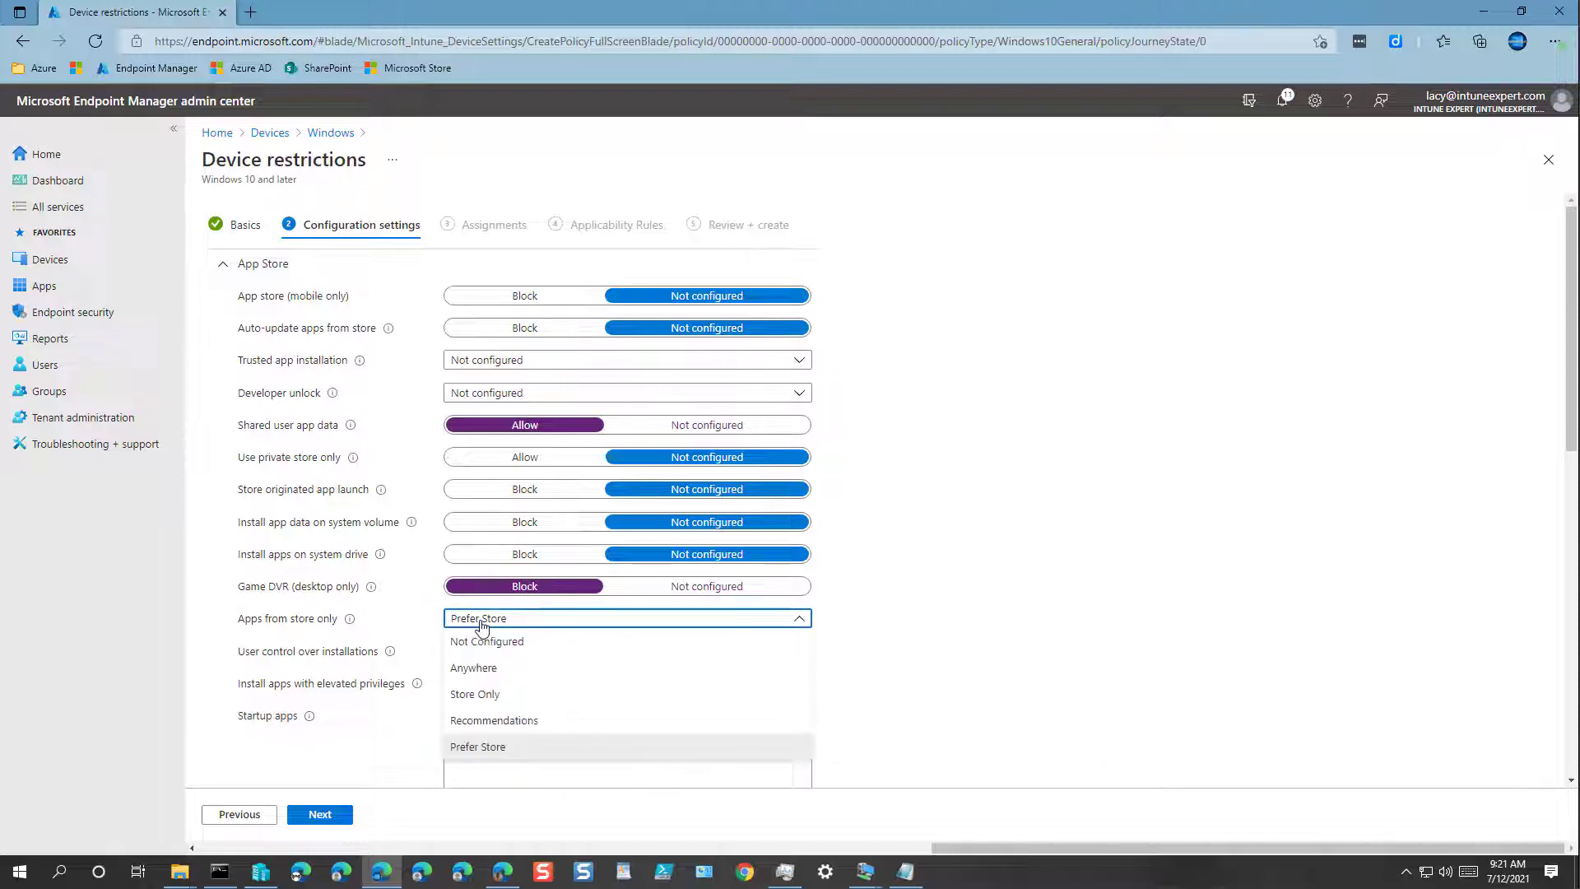
click(487, 700)
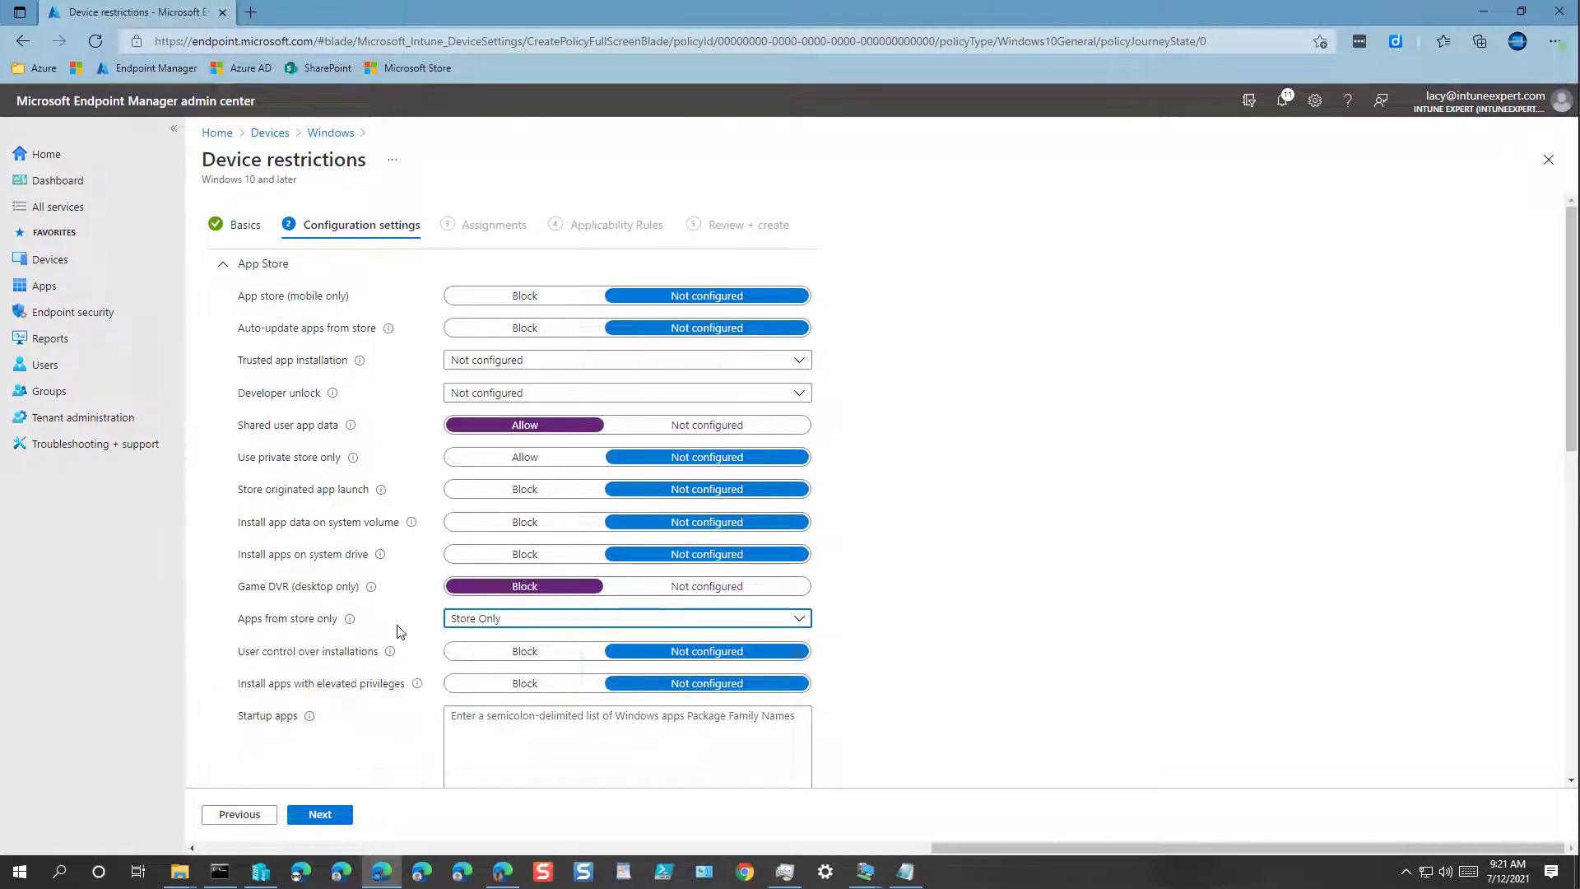
Block user control over installations and collapse the App Store settings.
mouse_move(391, 652)
click(541, 654)
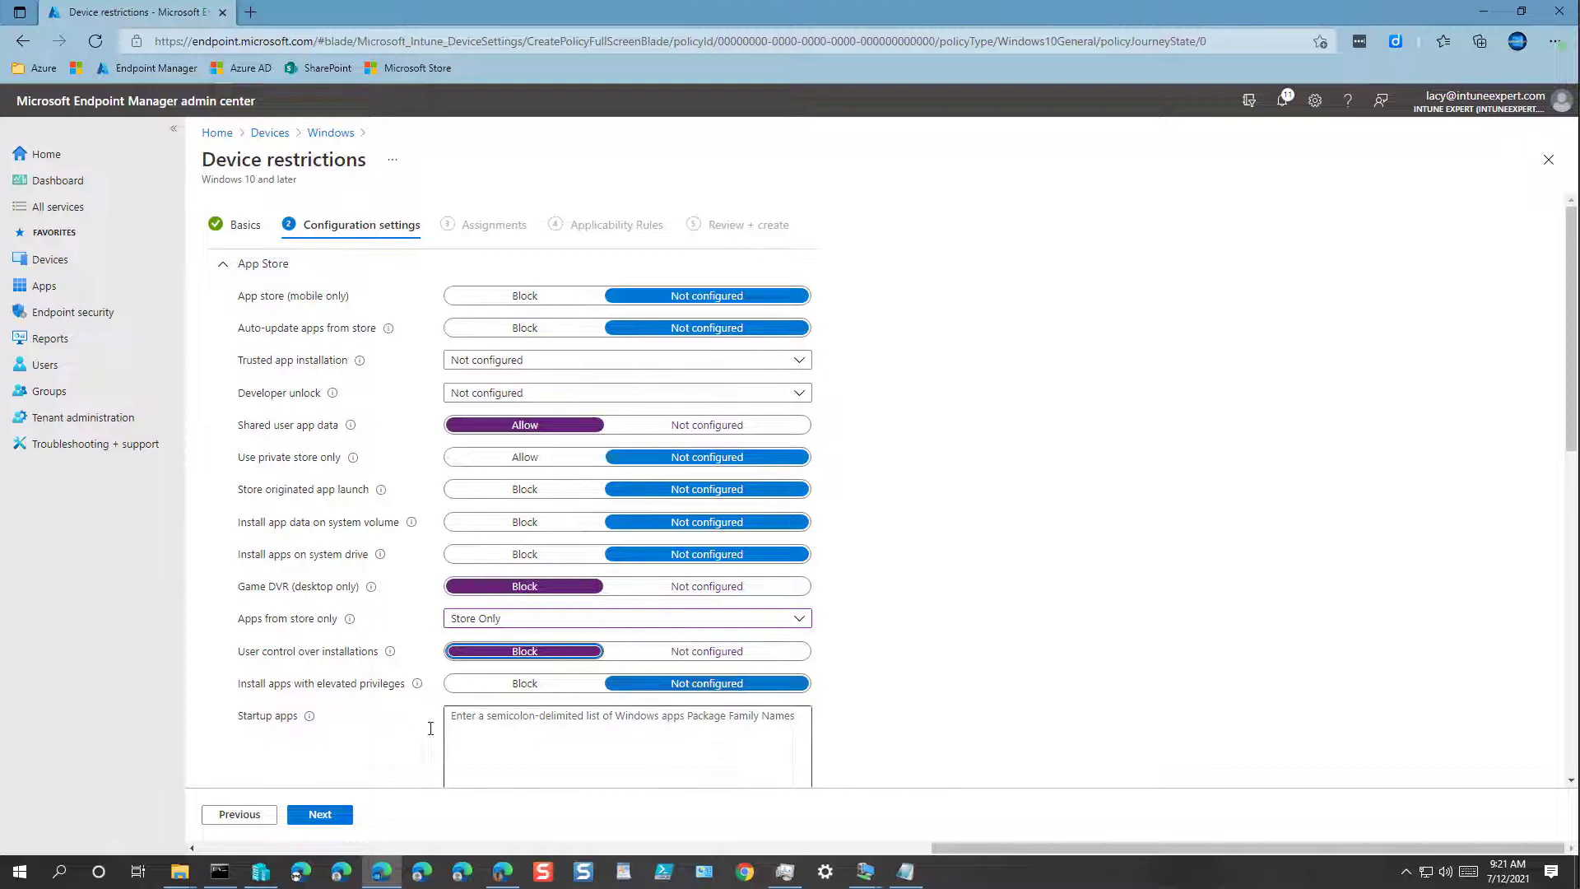
scroll(354, 733, down, 2)
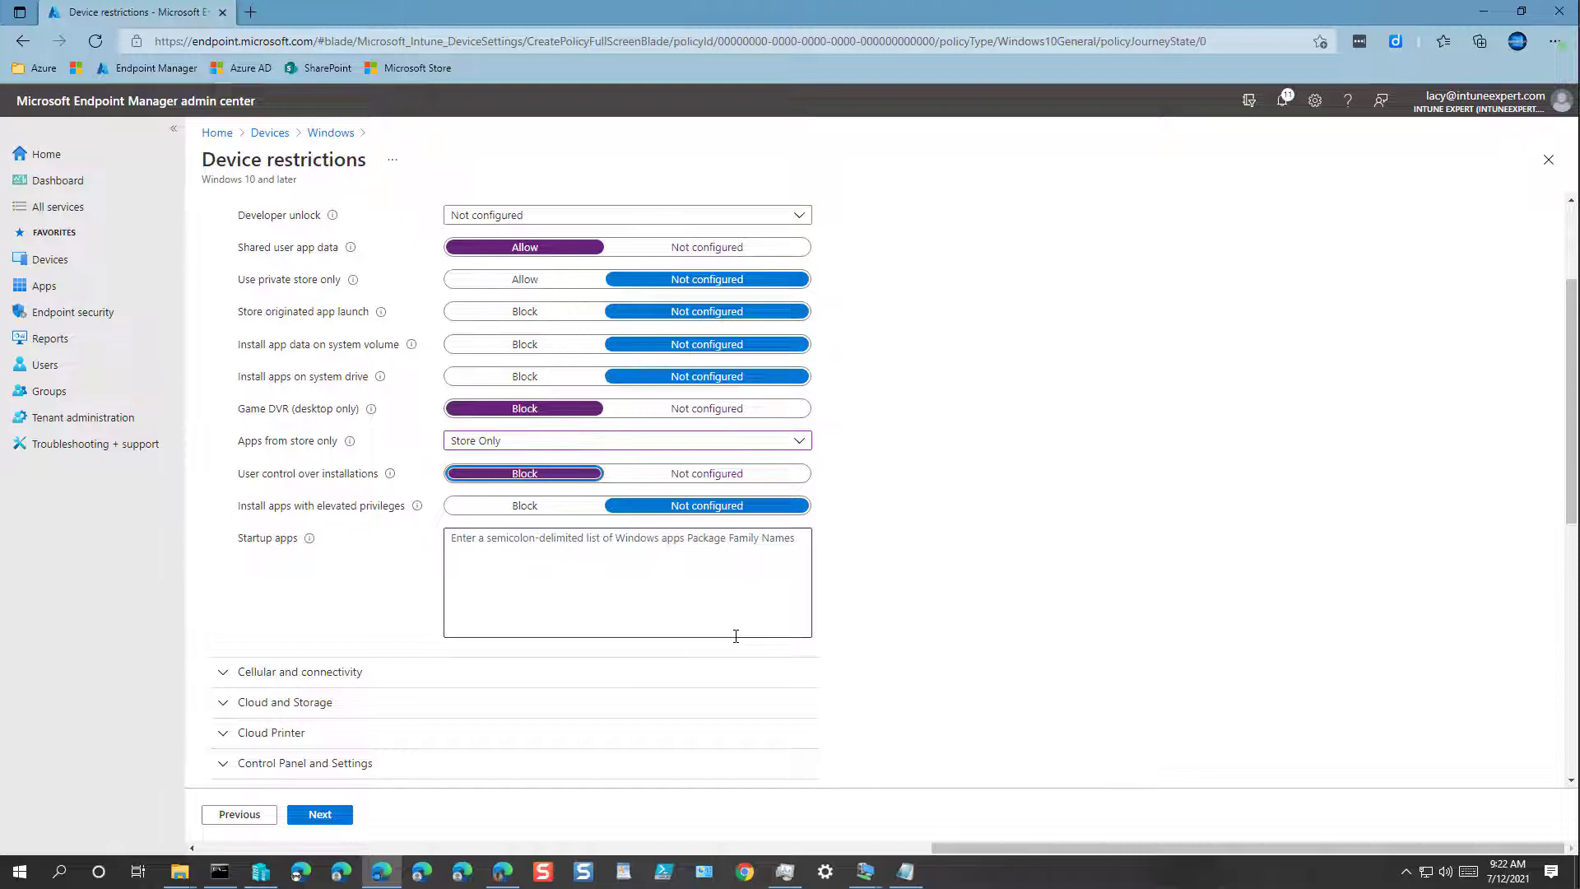
scroll(814, 606, up, 2)
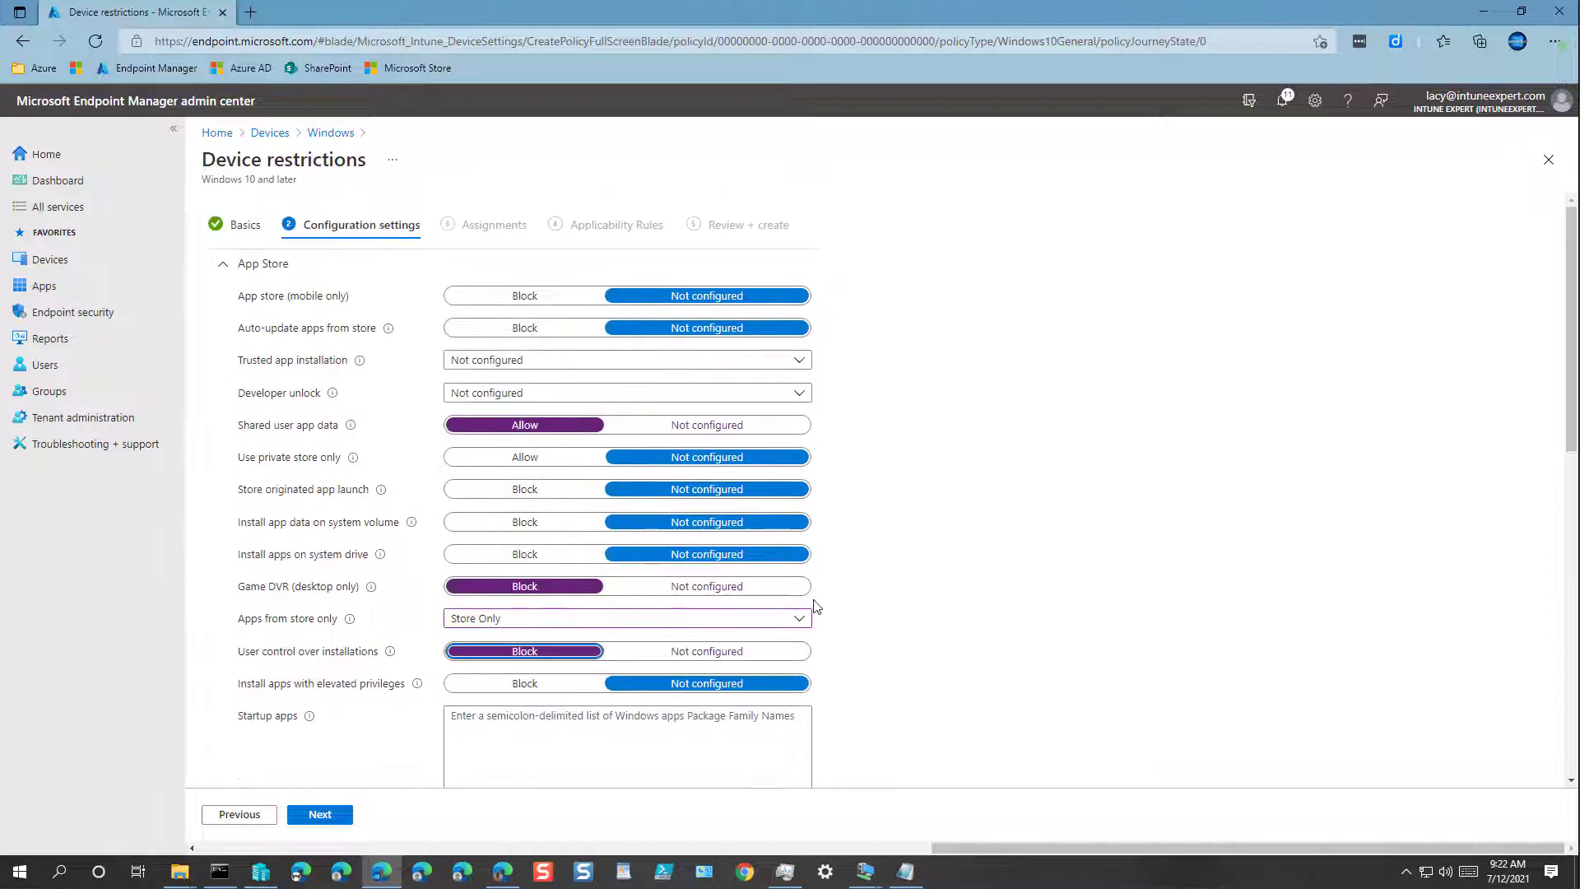
click(257, 264)
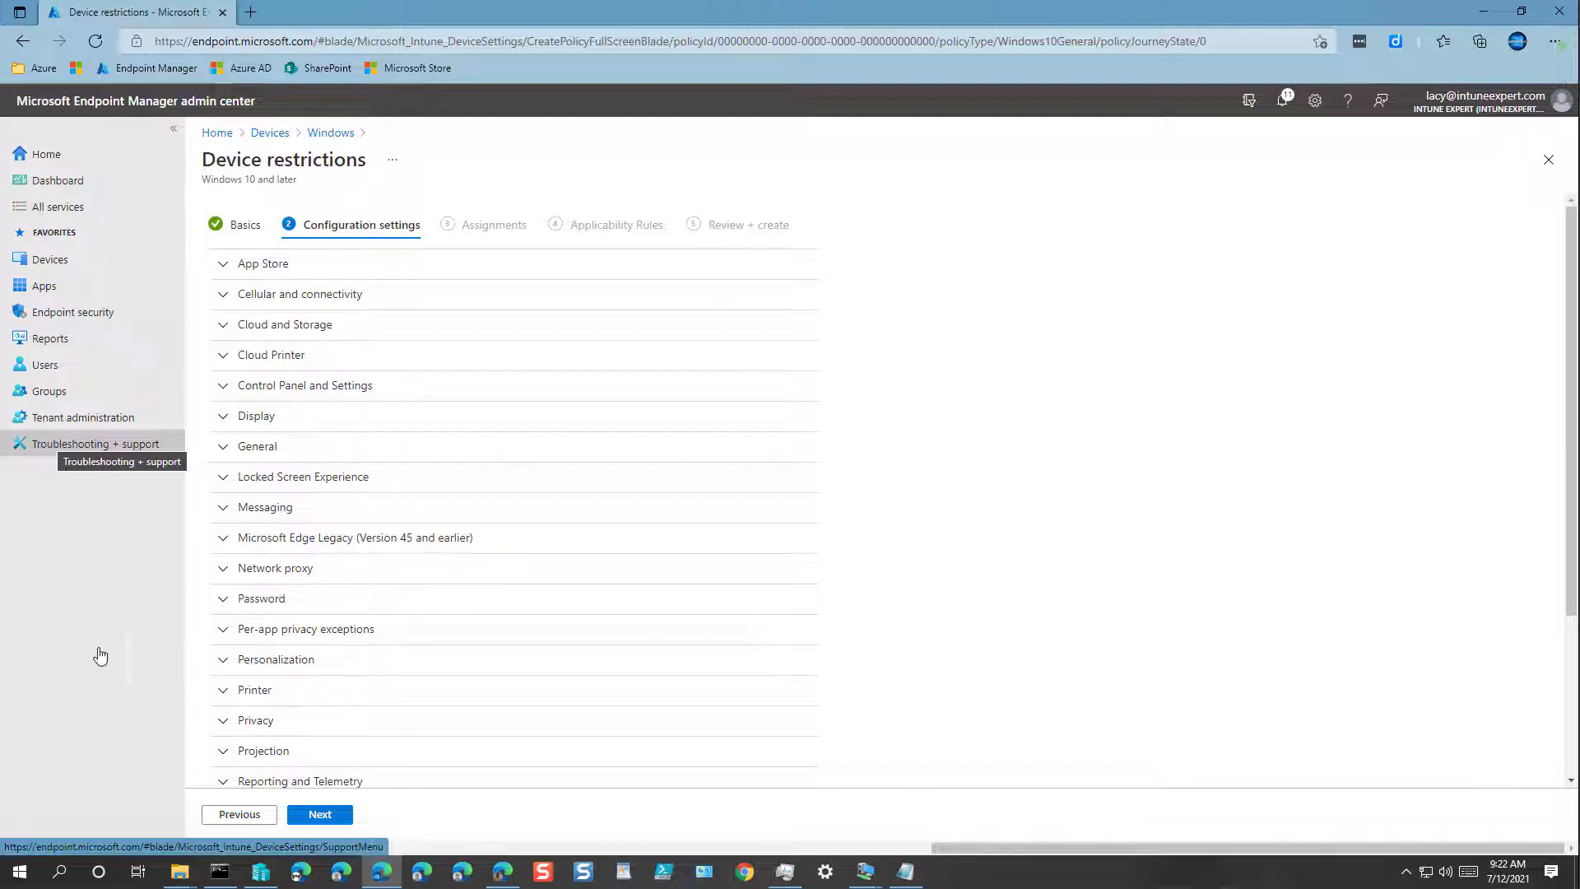
Under Cellular and connectivity, set Automatically connect to Wi-Fi hotspots to Block.
click(224, 297)
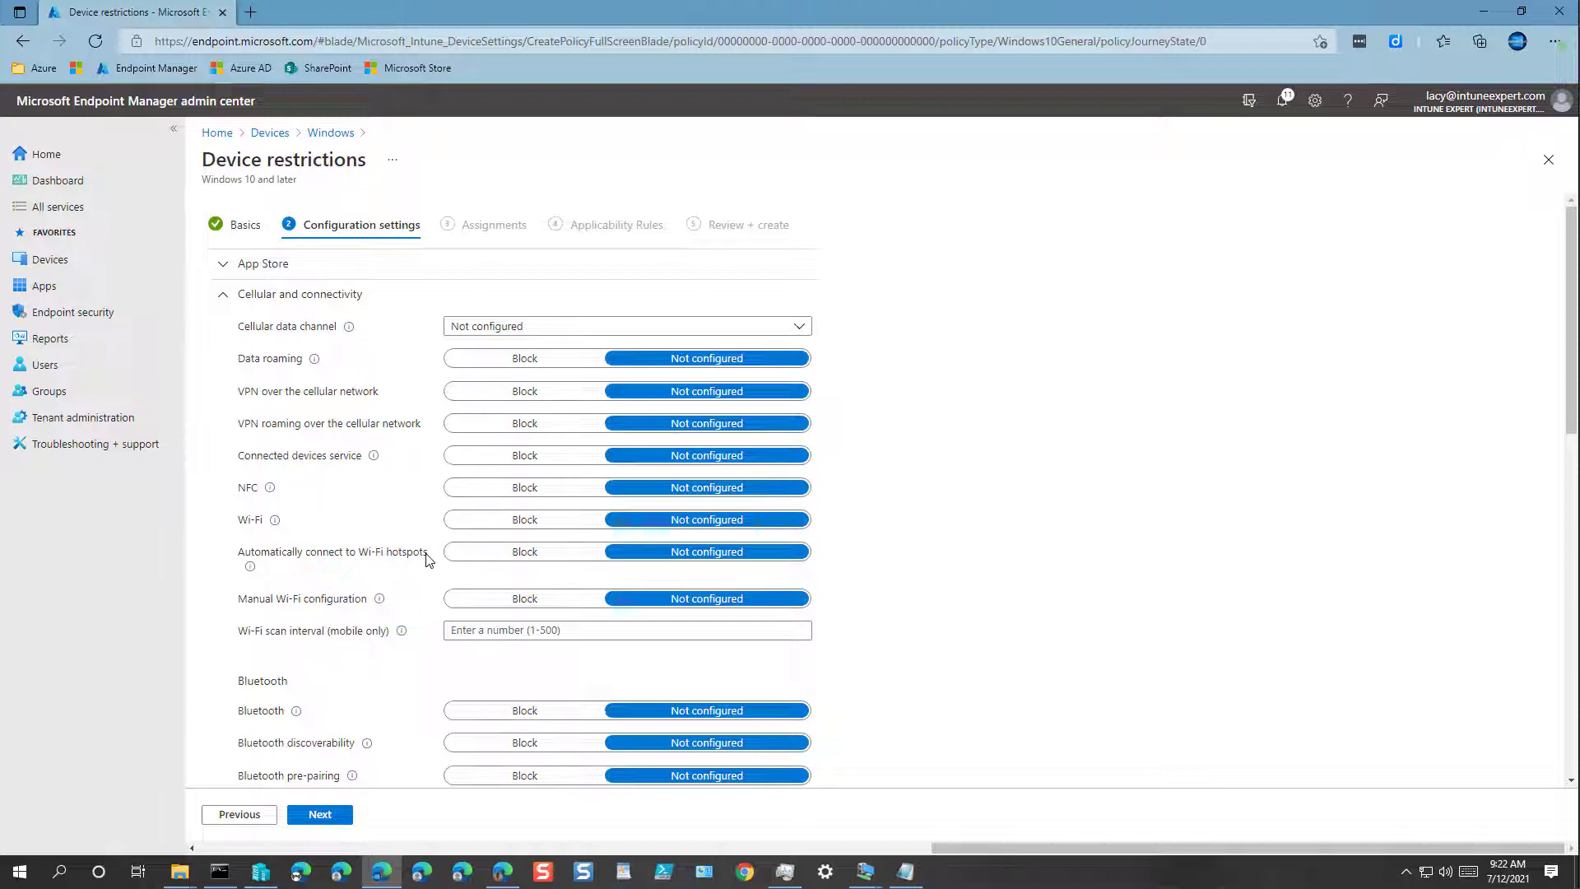
drag(427, 558, 255, 559)
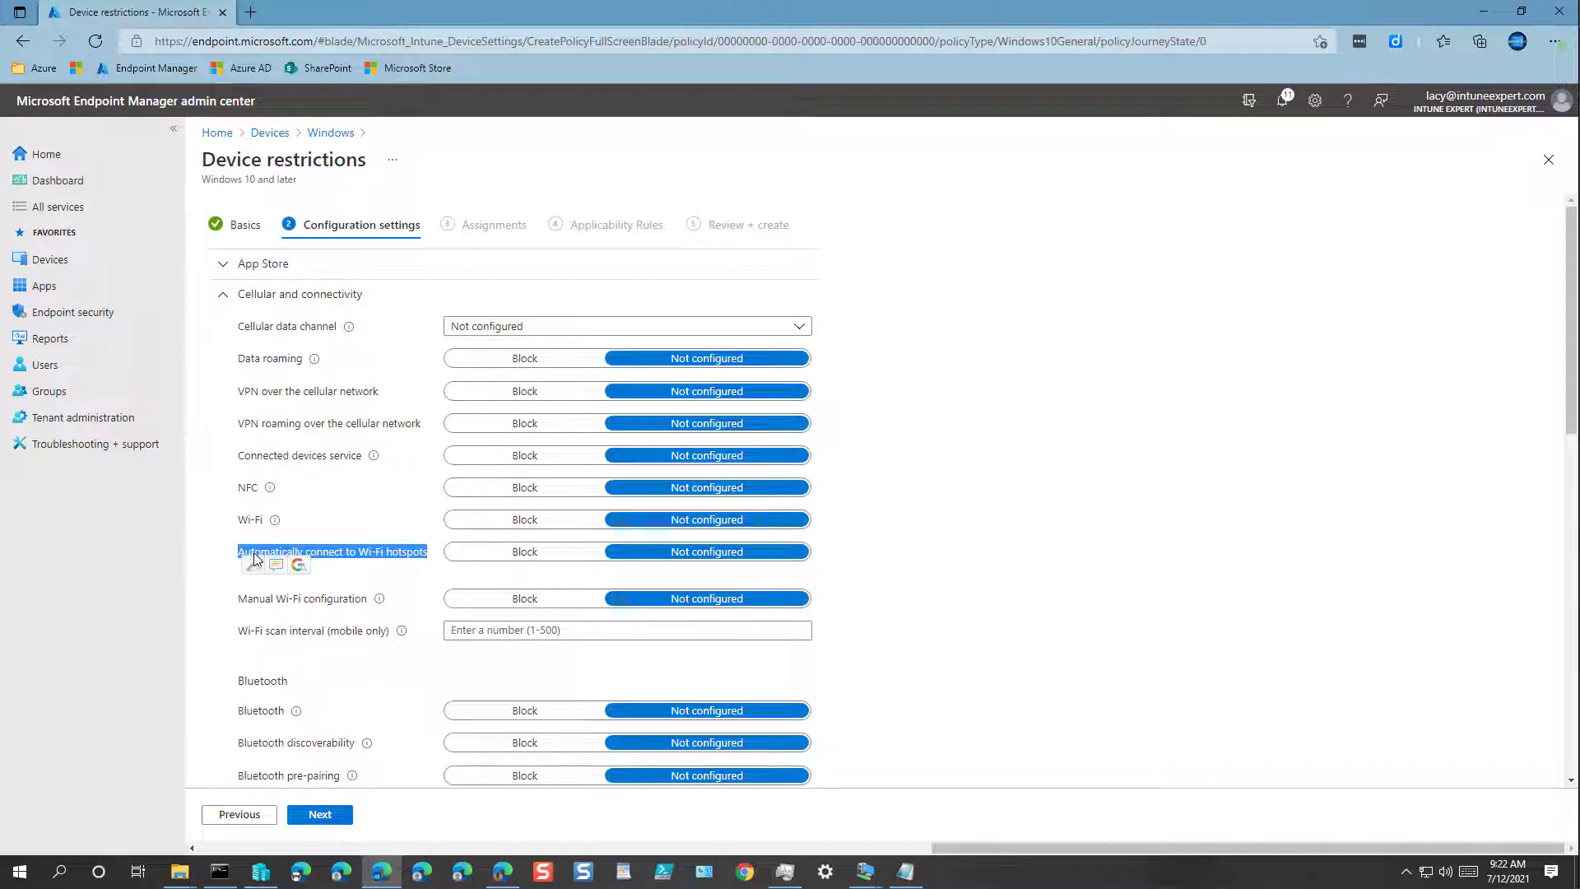
click(391, 568)
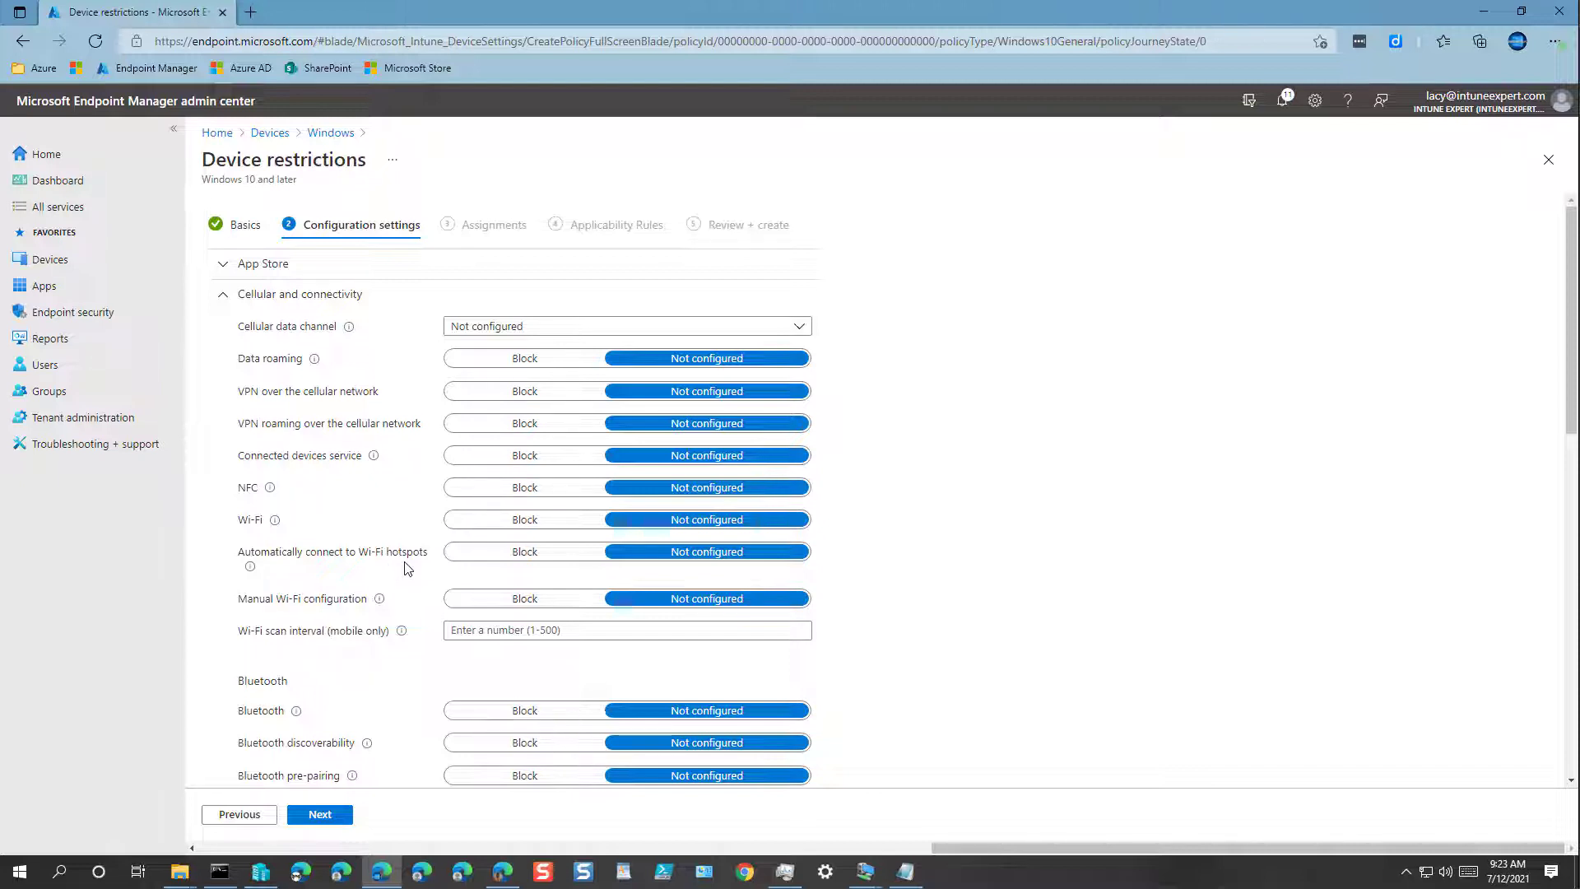
click(457, 556)
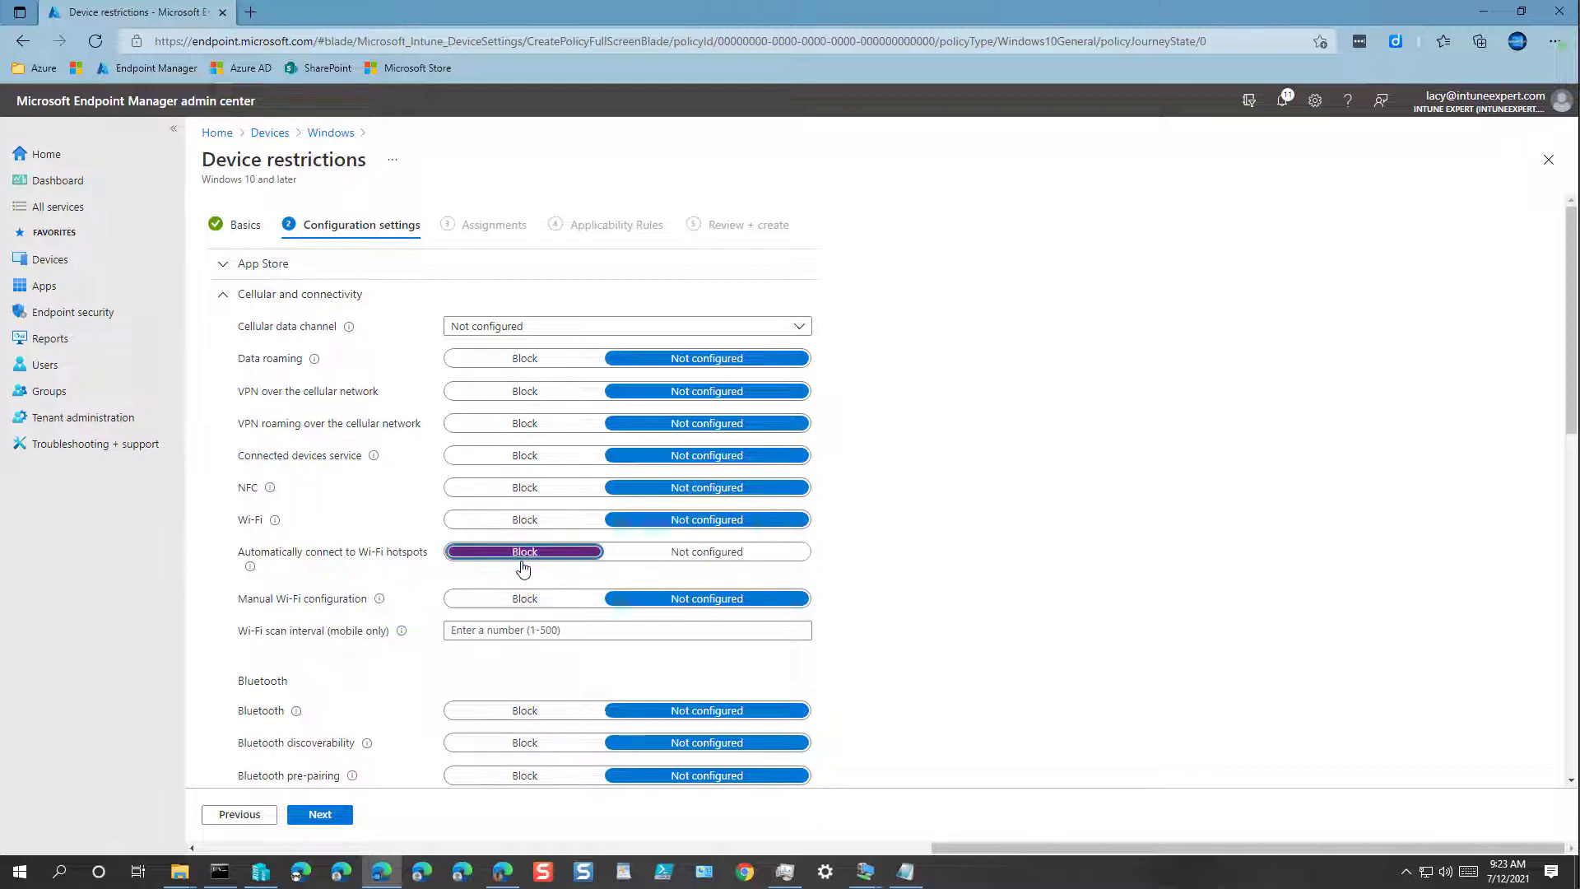
click(278, 295)
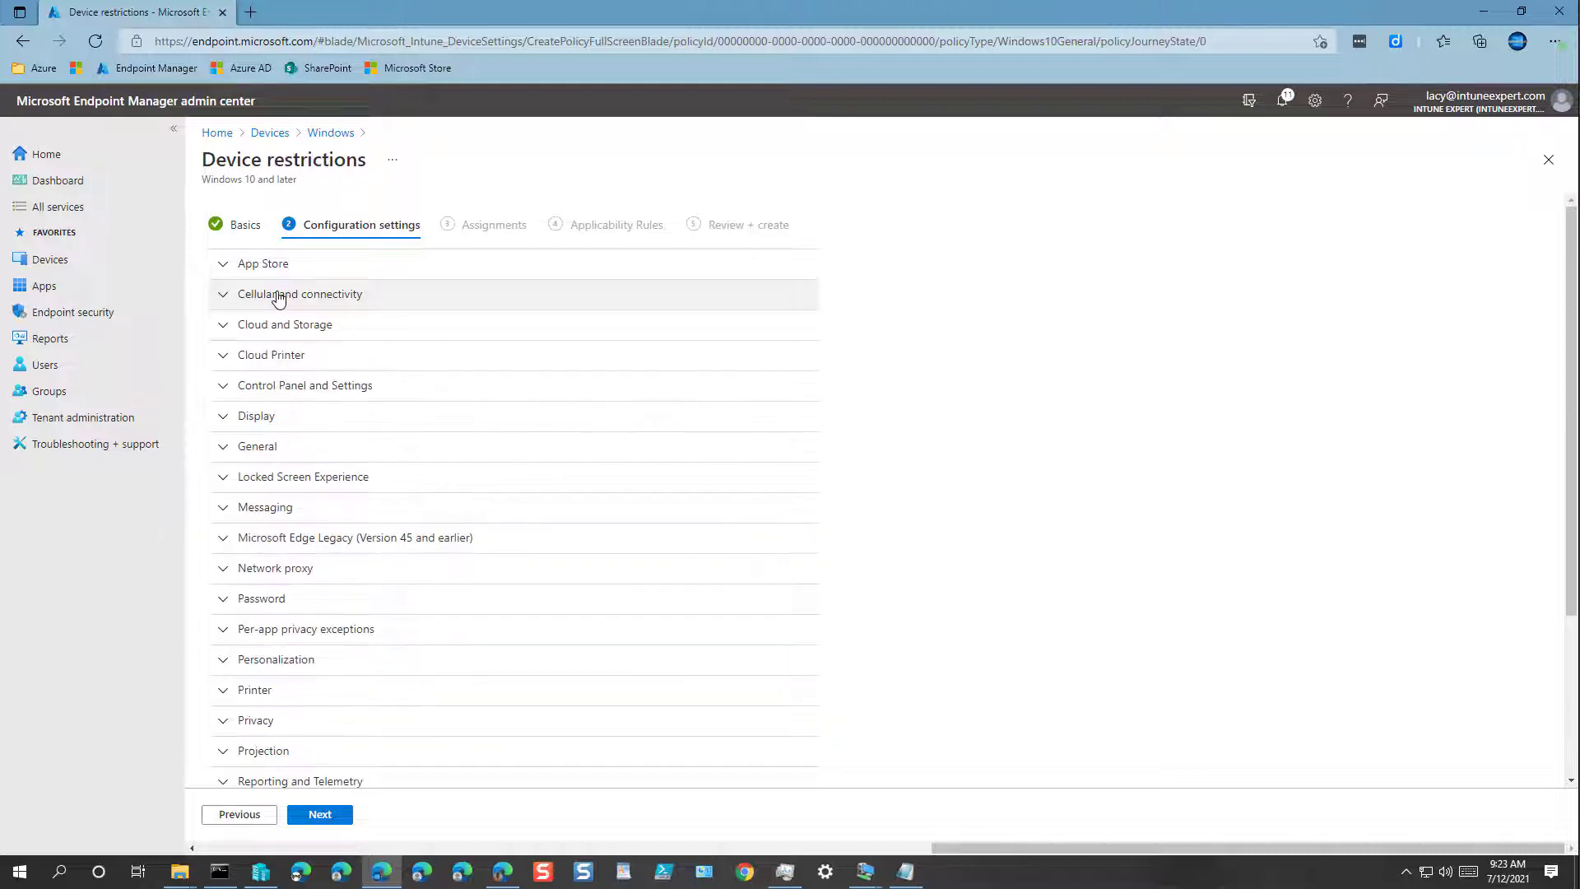
In Cloud and Storage, block Microsoft accounts and settings synchronization.
click(276, 325)
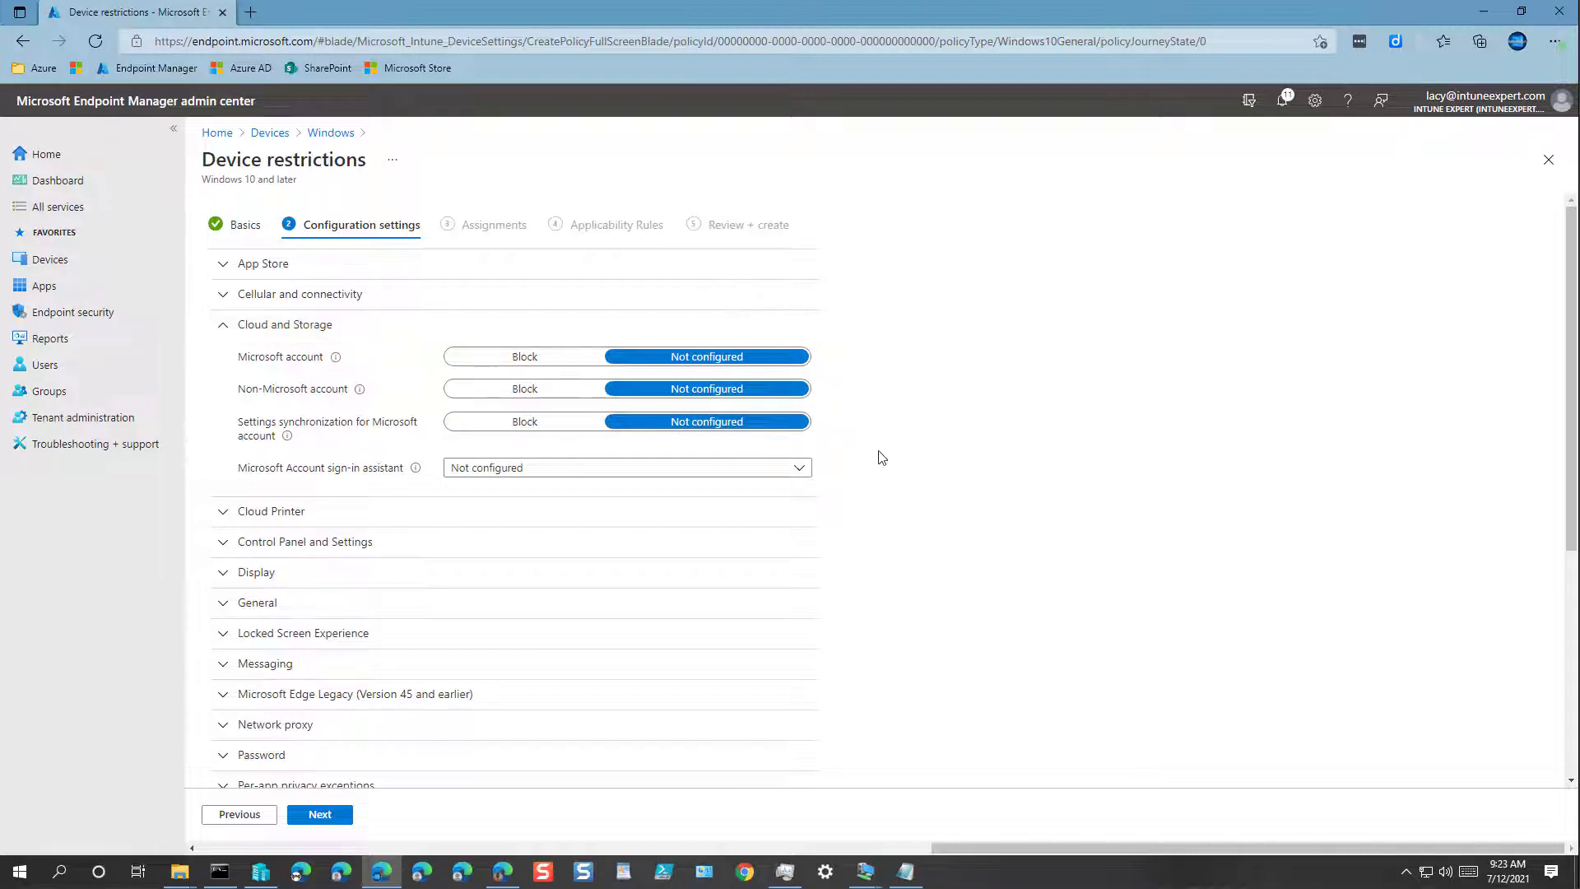
click(527, 362)
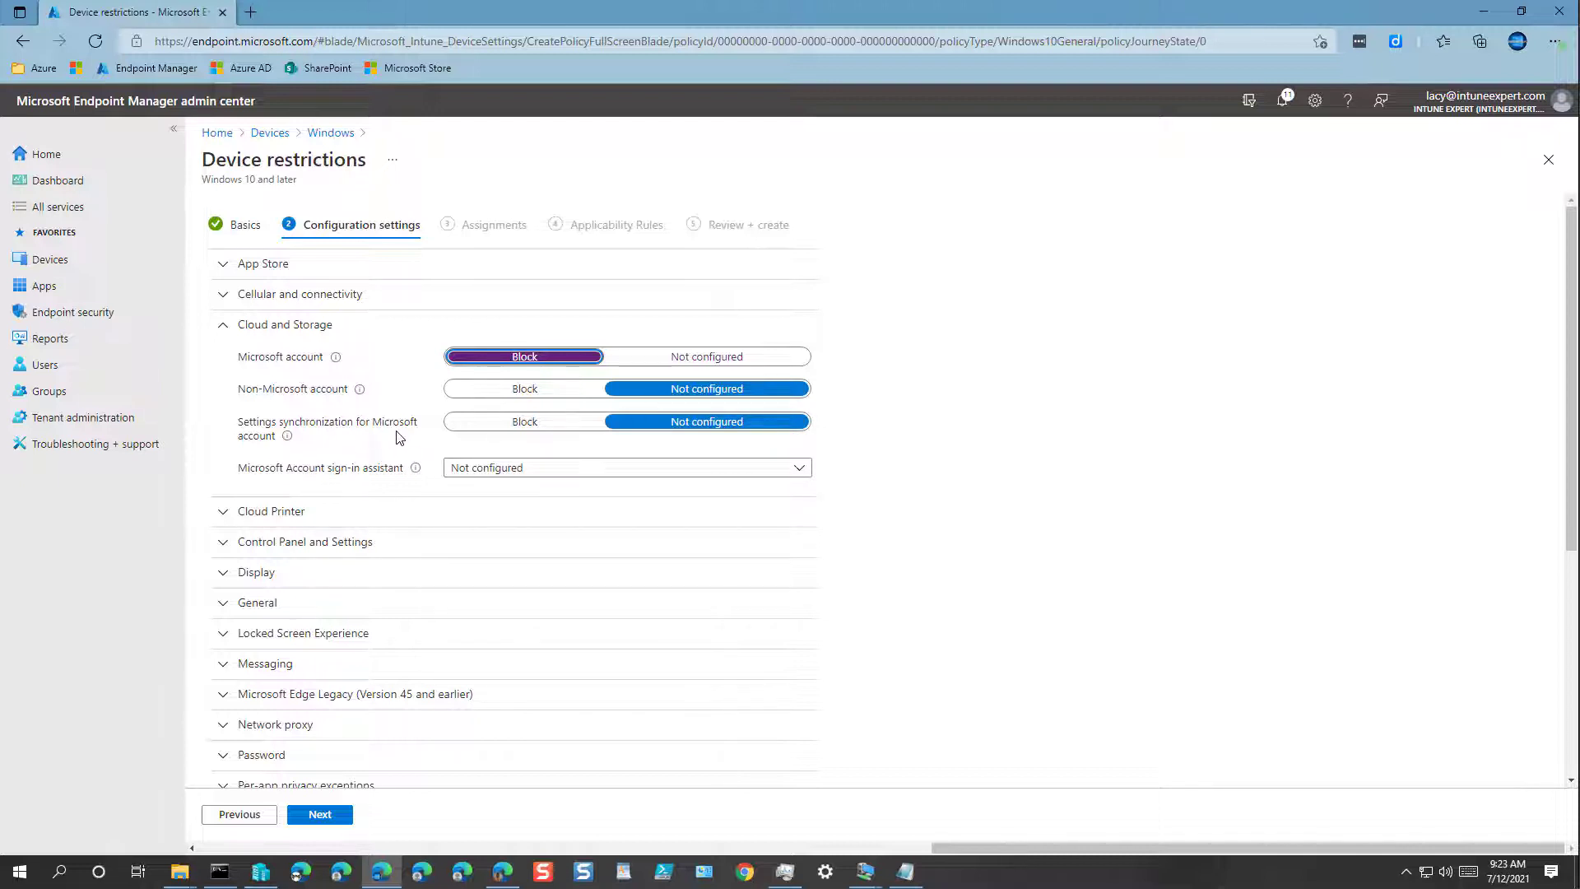
mouse_move(287, 439)
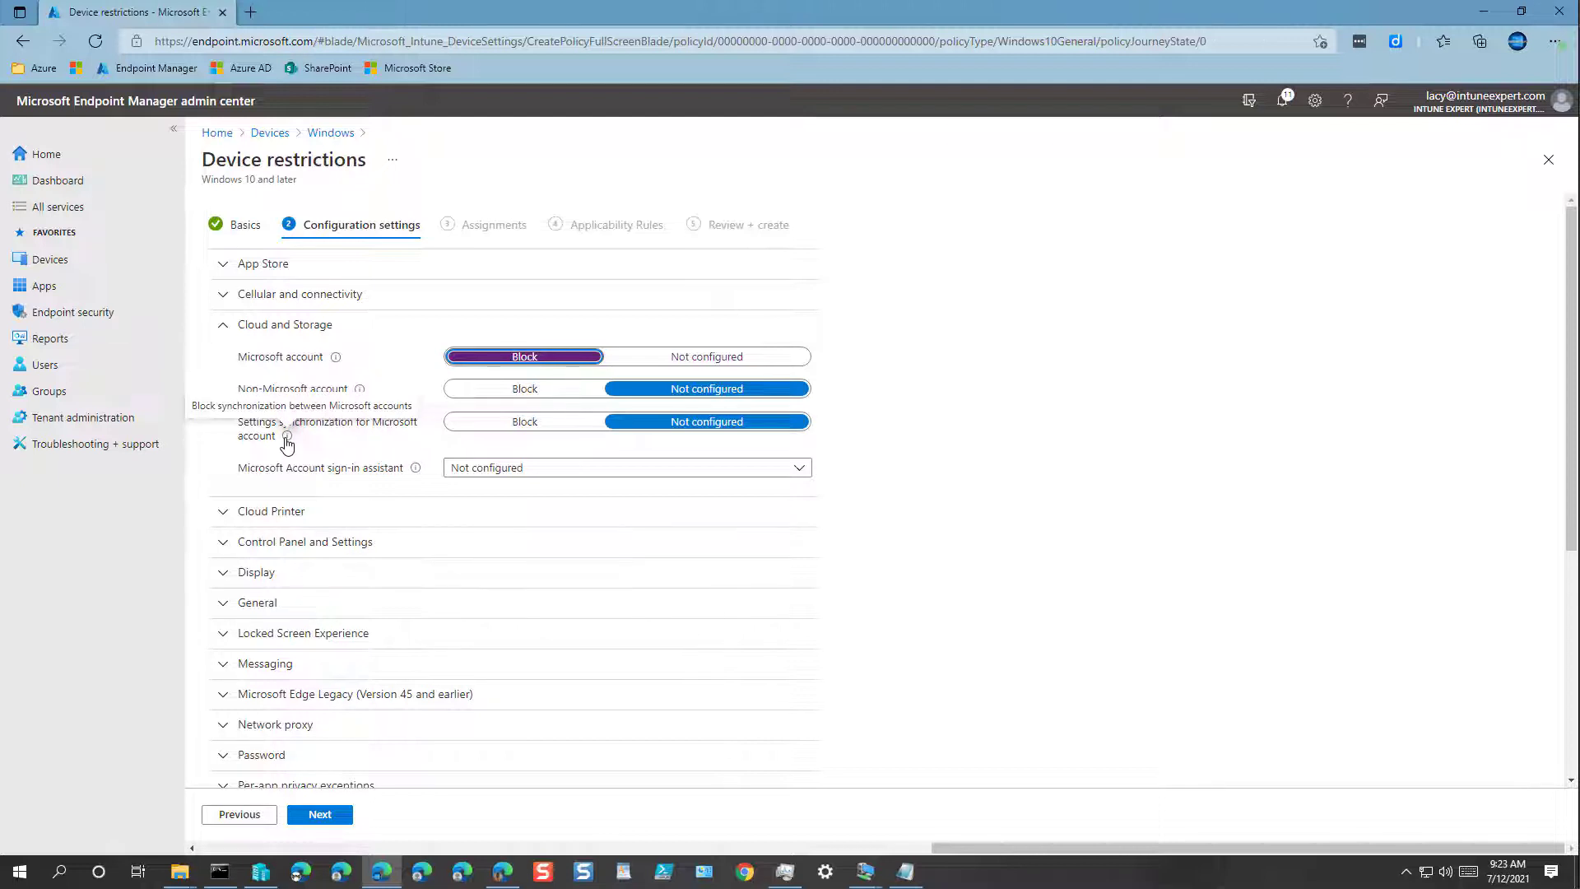
click(526, 422)
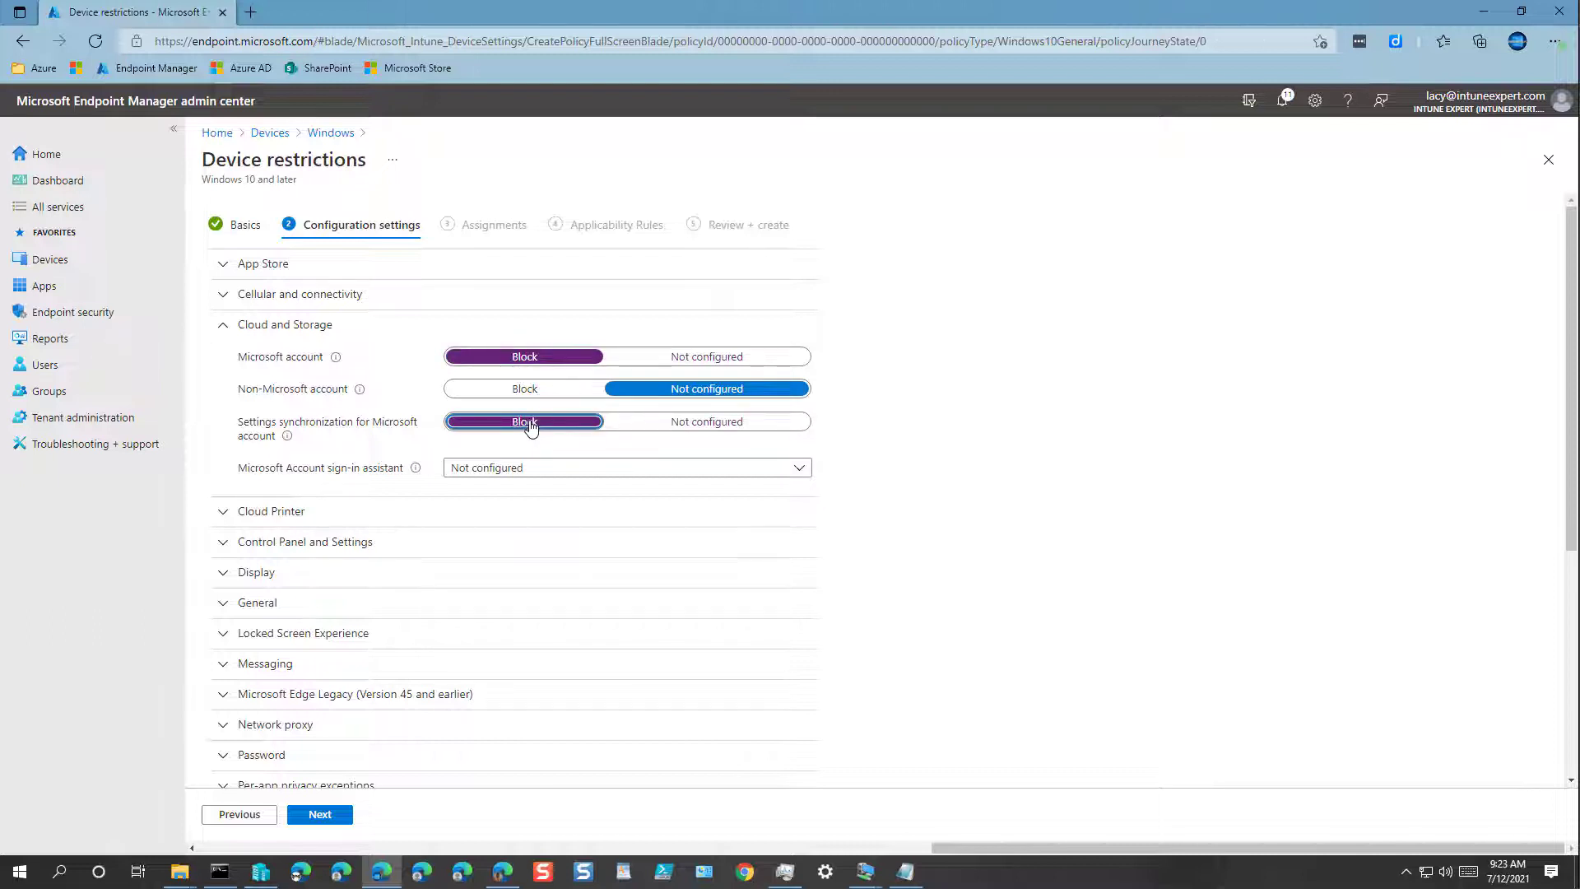
Set the Microsoft Account sign-in assistant back to Not configured instead of Disable.
click(527, 469)
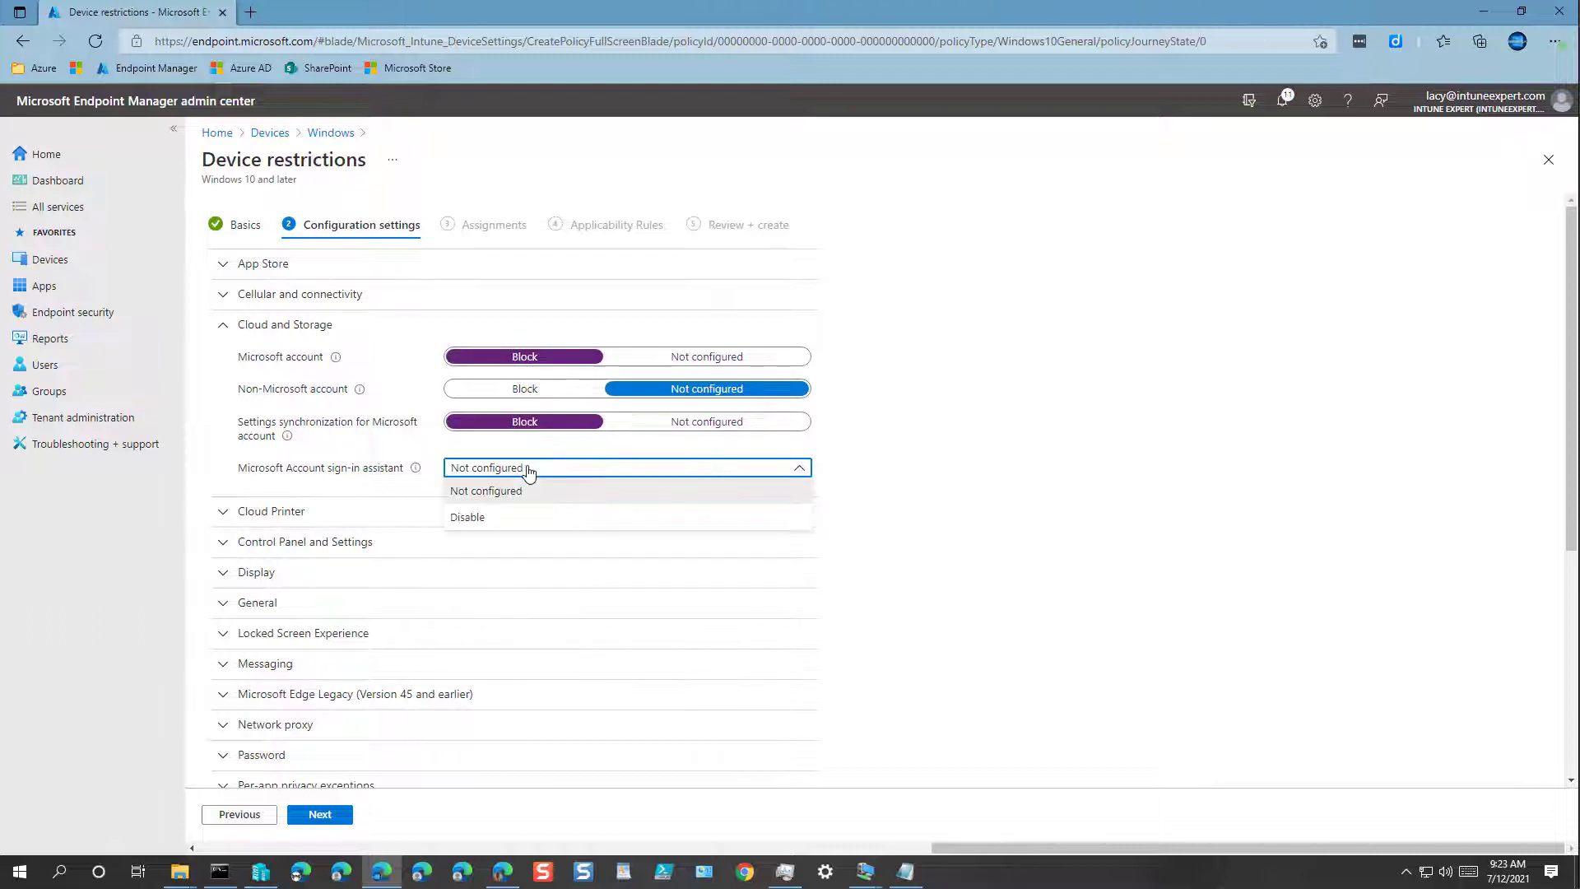
click(492, 523)
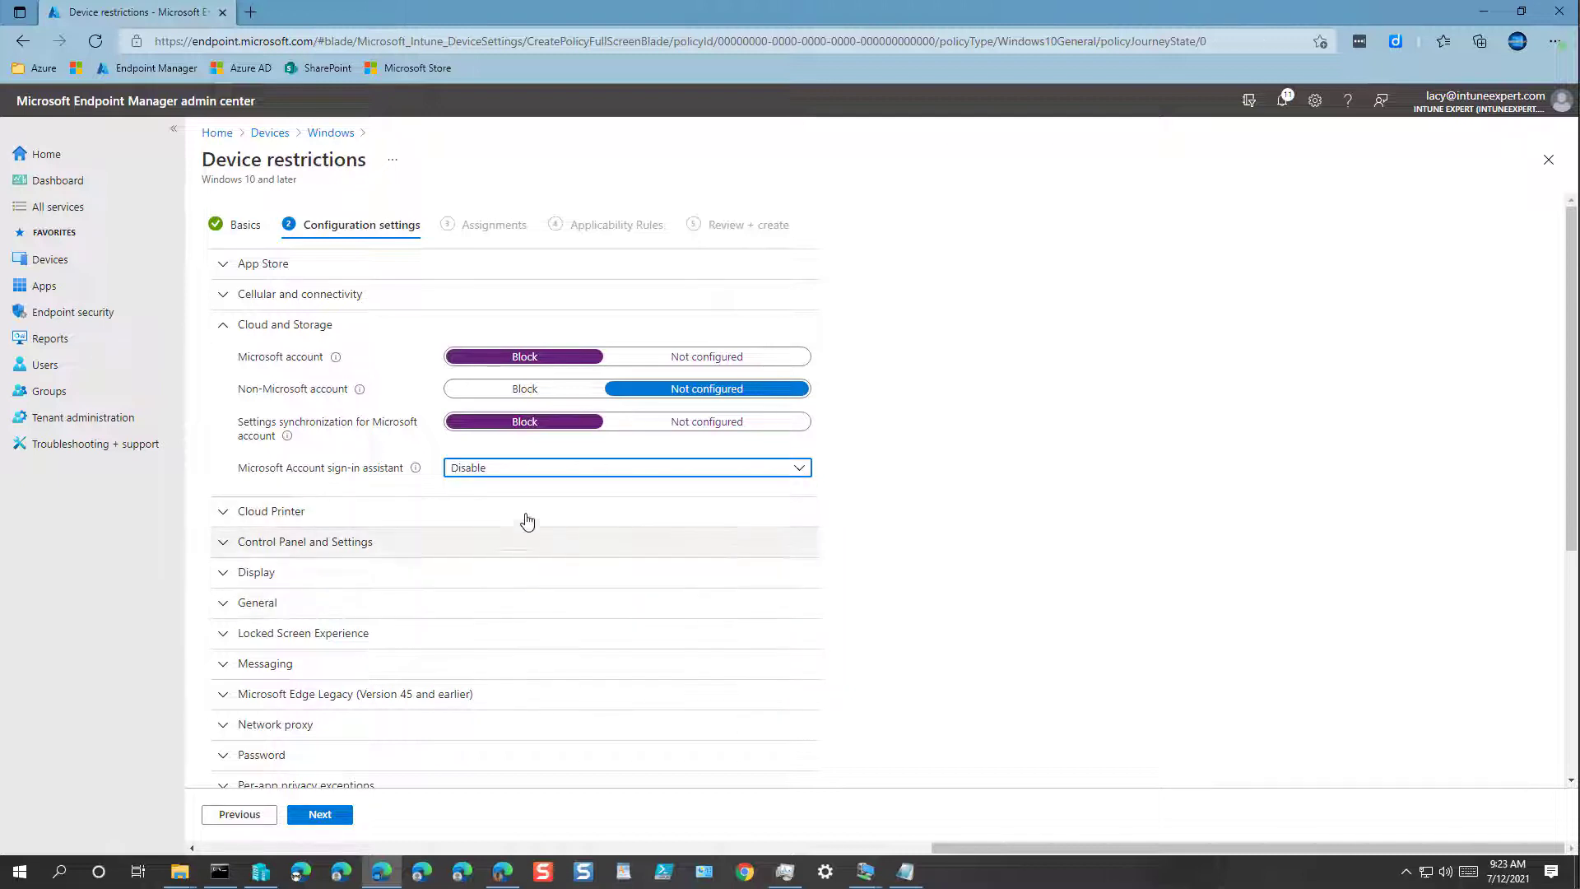
click(471, 478)
click(498, 491)
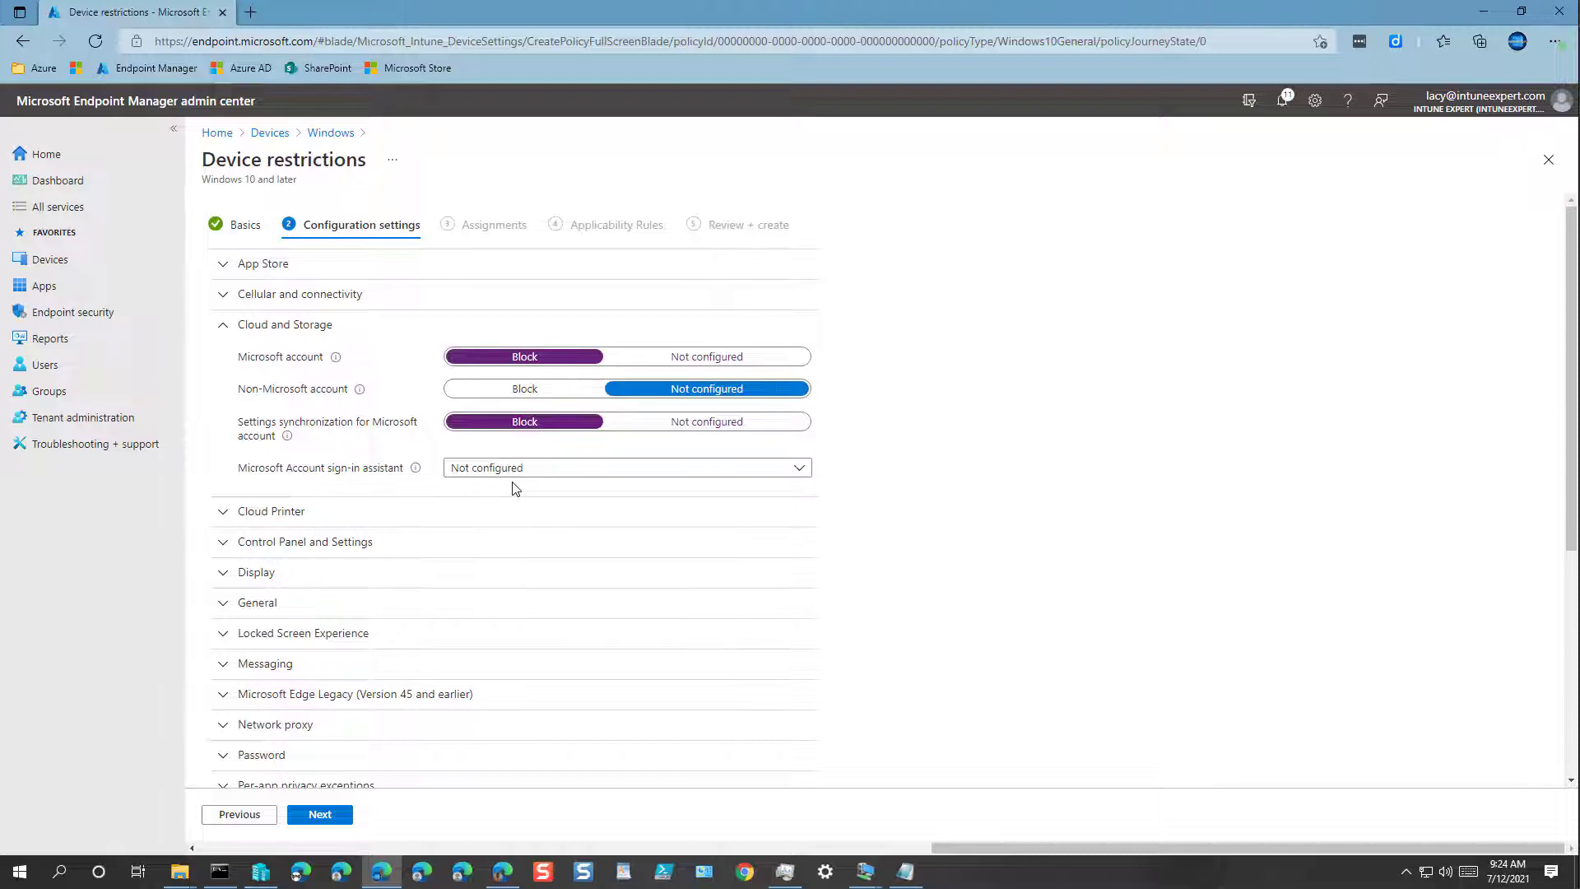
Switch Direct Memory Access to Enabled under General, then collapse that category.
click(288, 329)
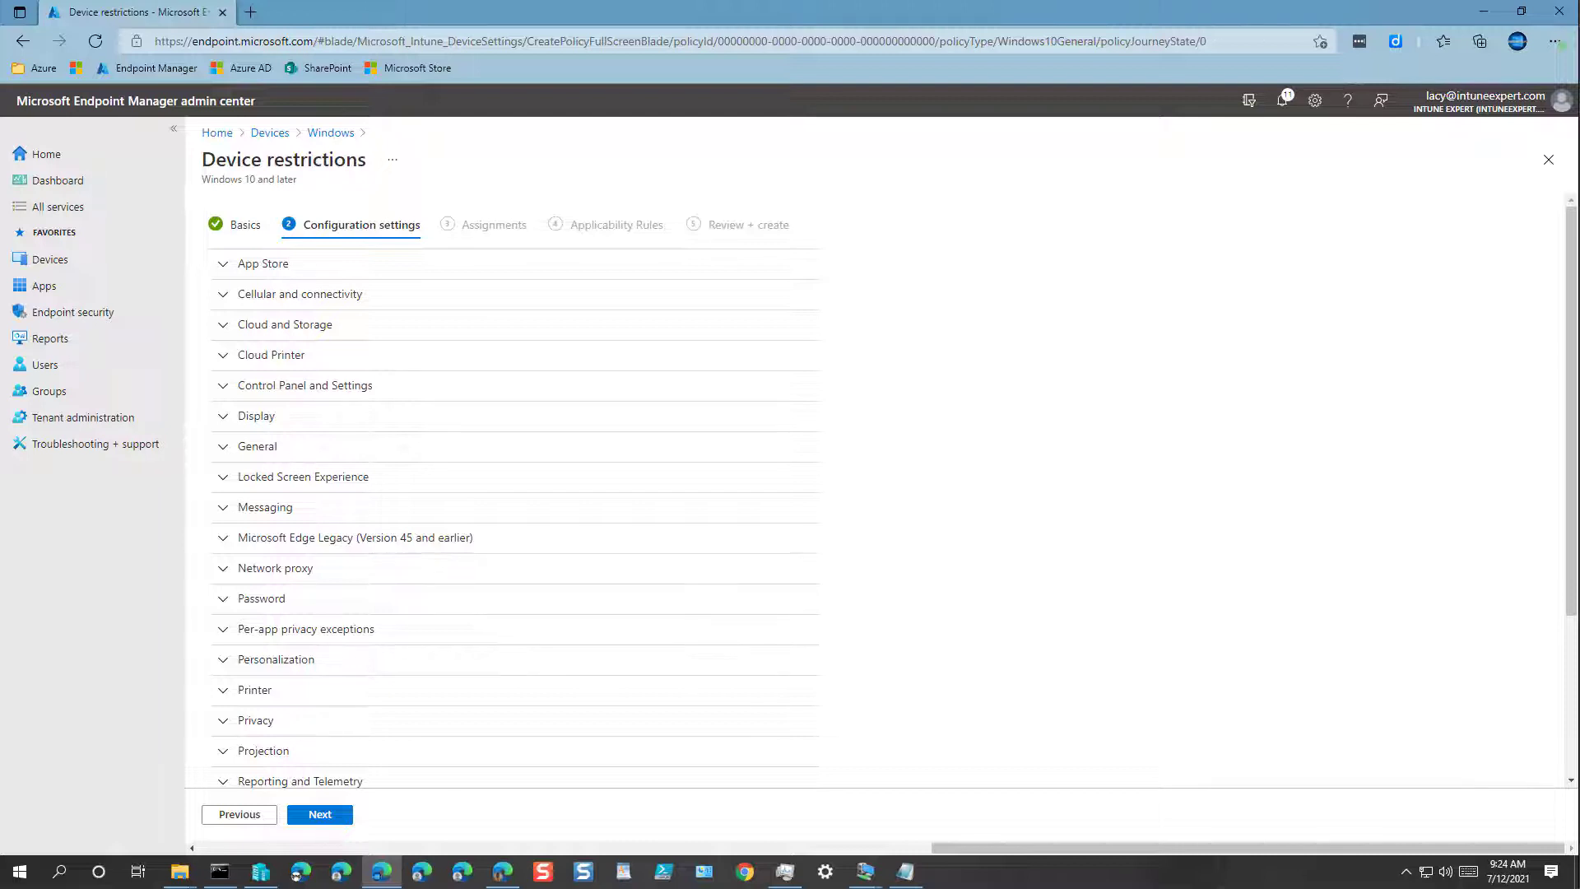
click(255, 449)
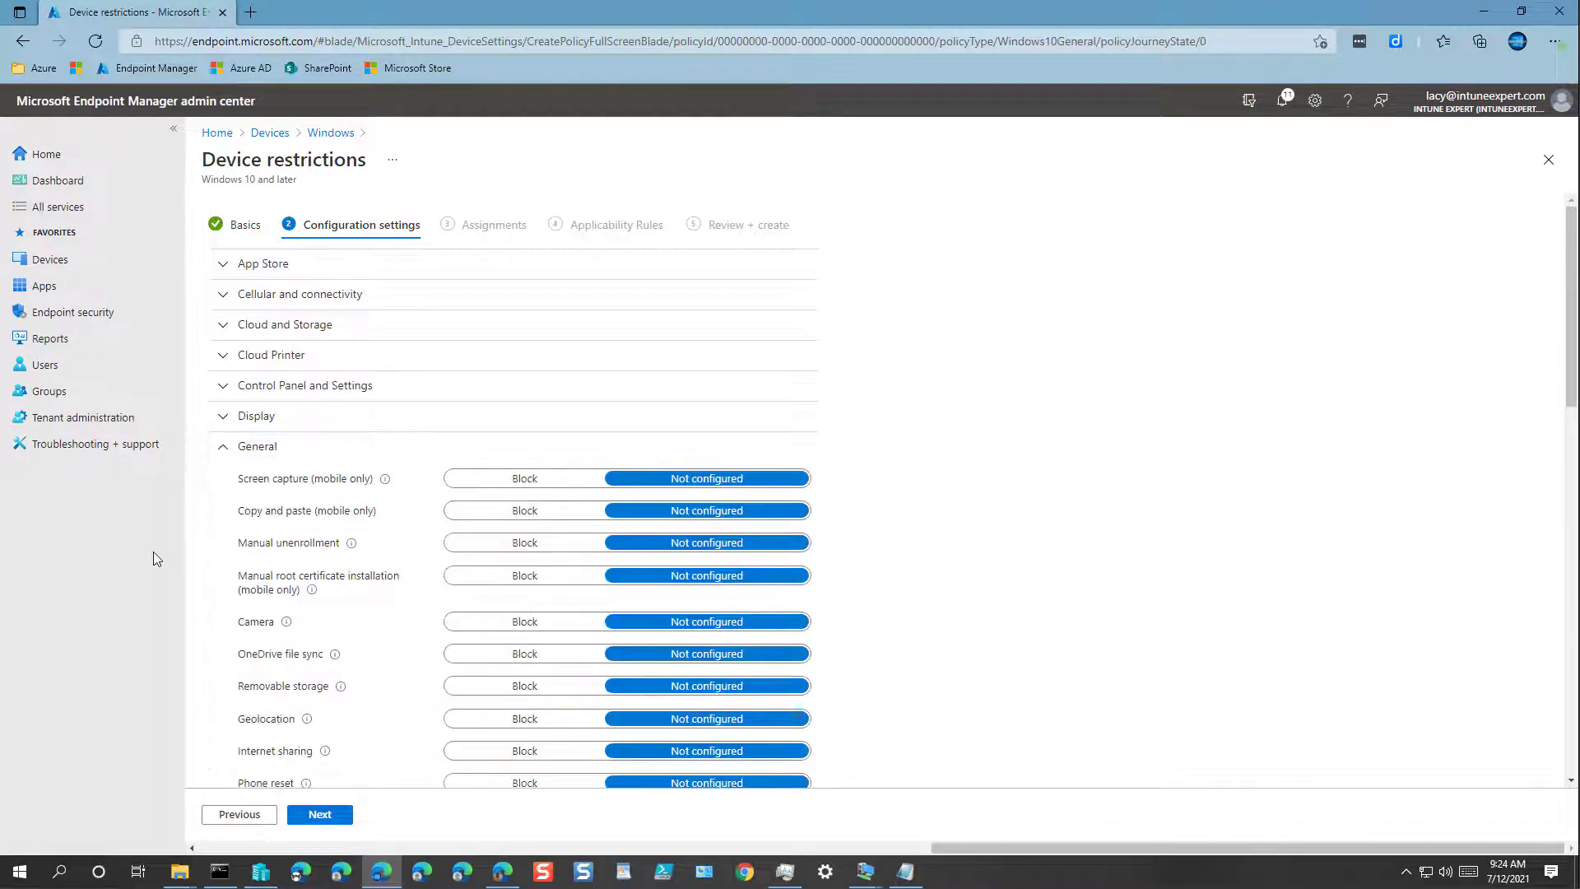
scroll(936, 540, down, 5)
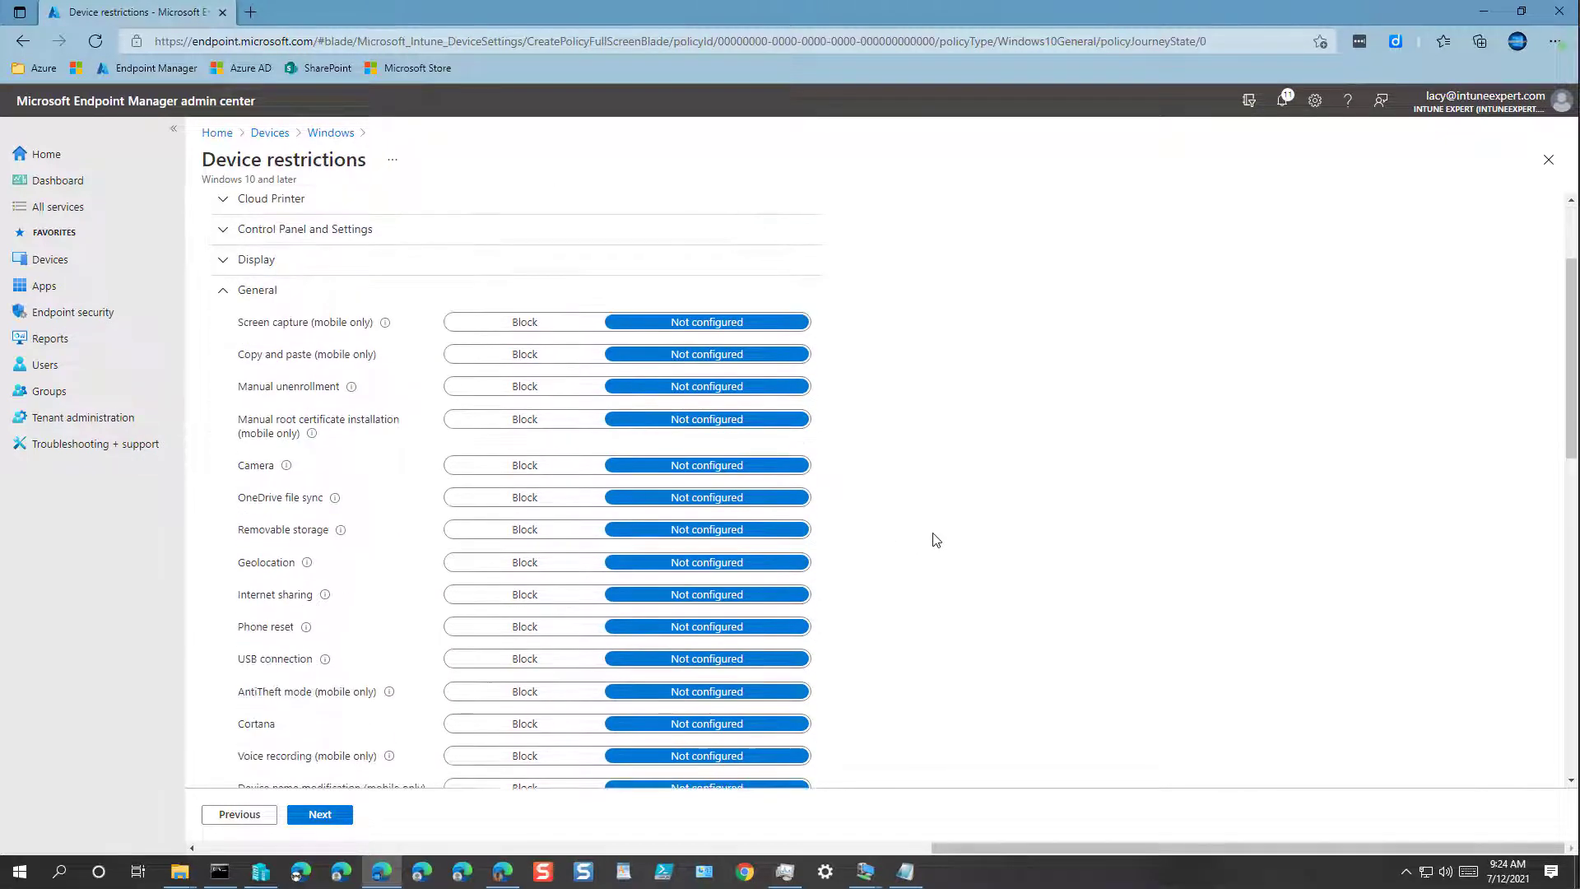
scroll(935, 544, down, 3)
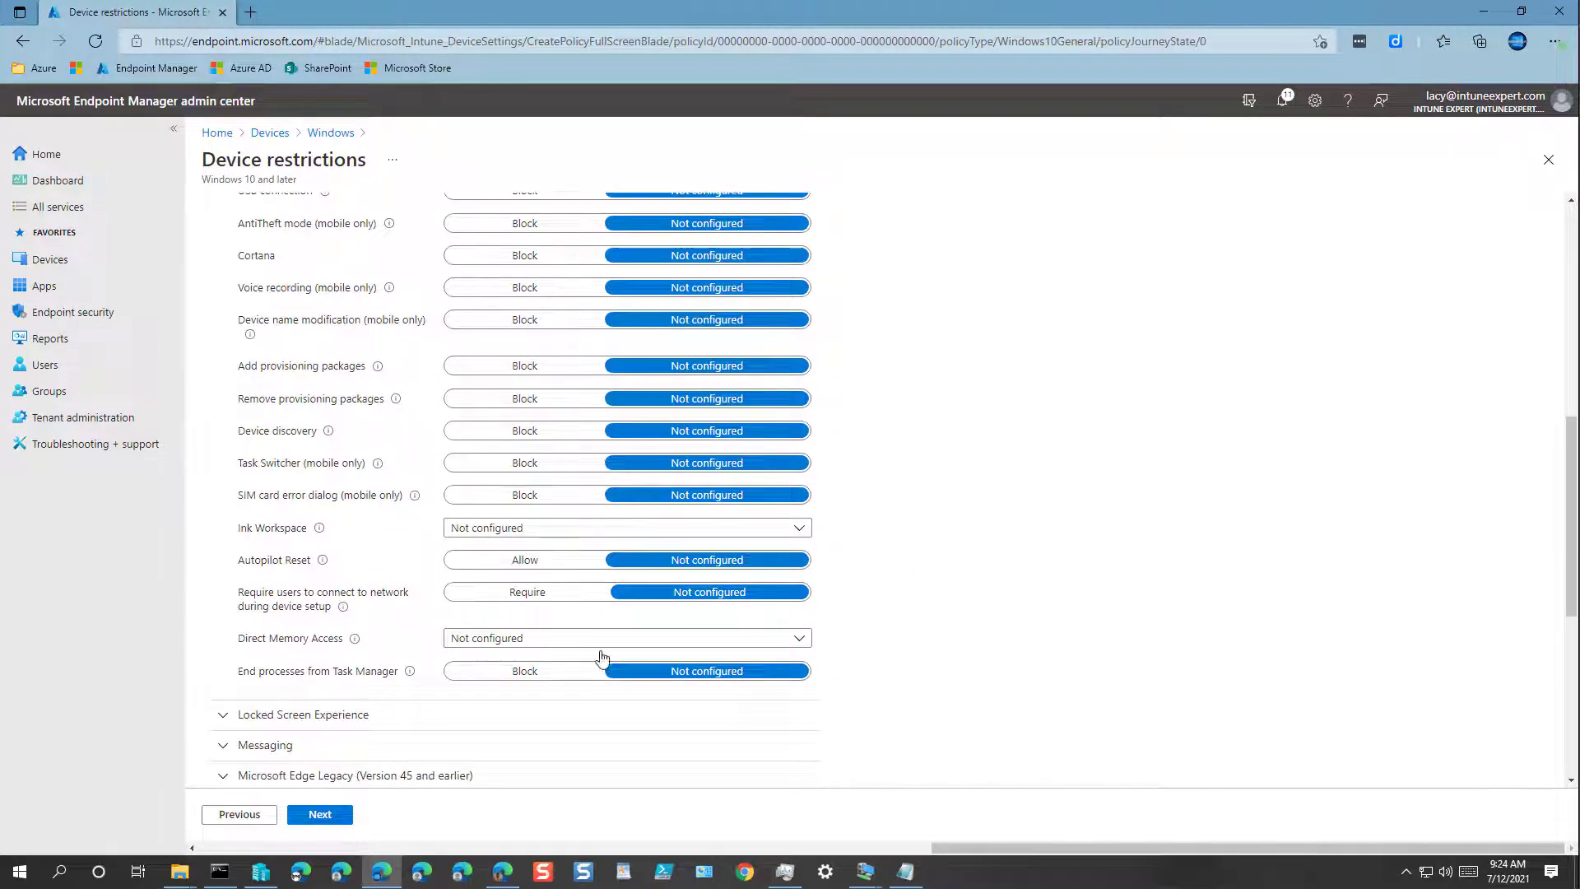
click(555, 641)
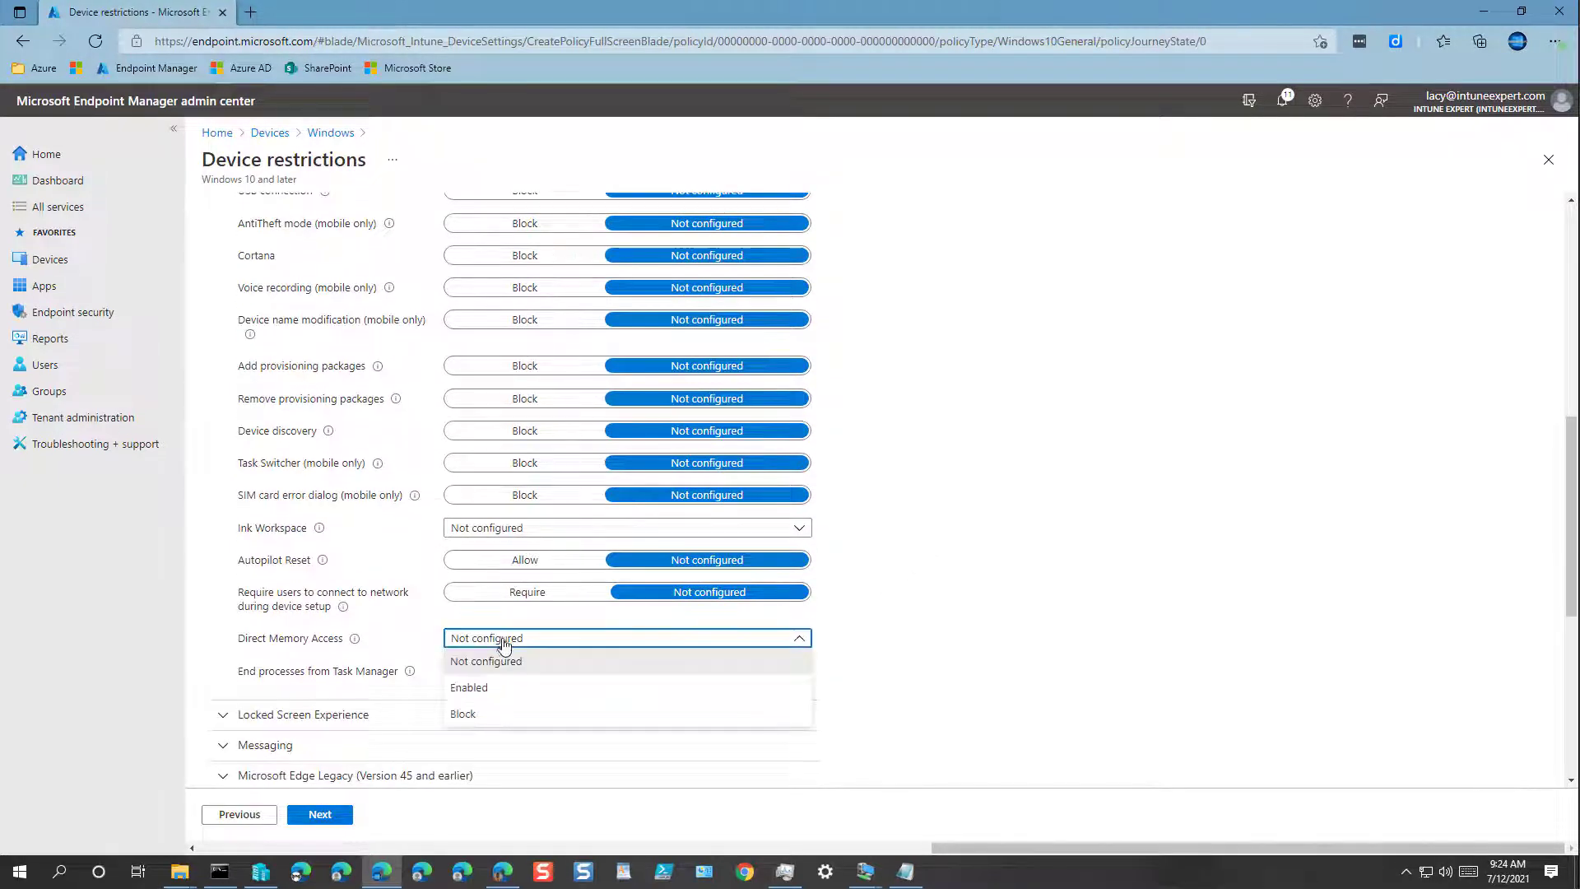
click(475, 687)
mouse_move(355, 645)
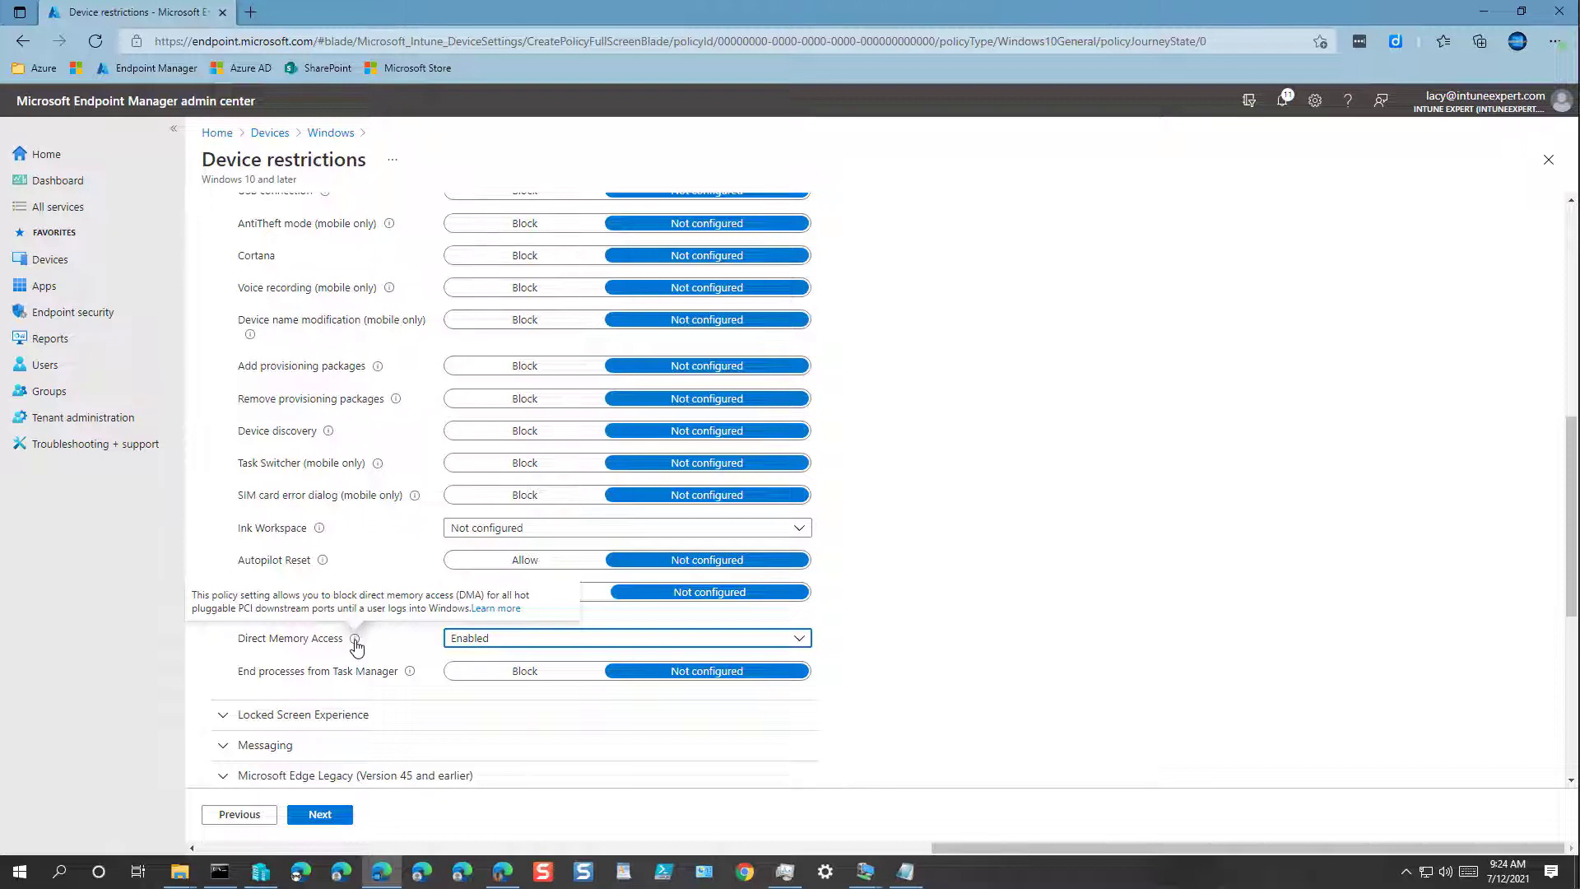
click(398, 648)
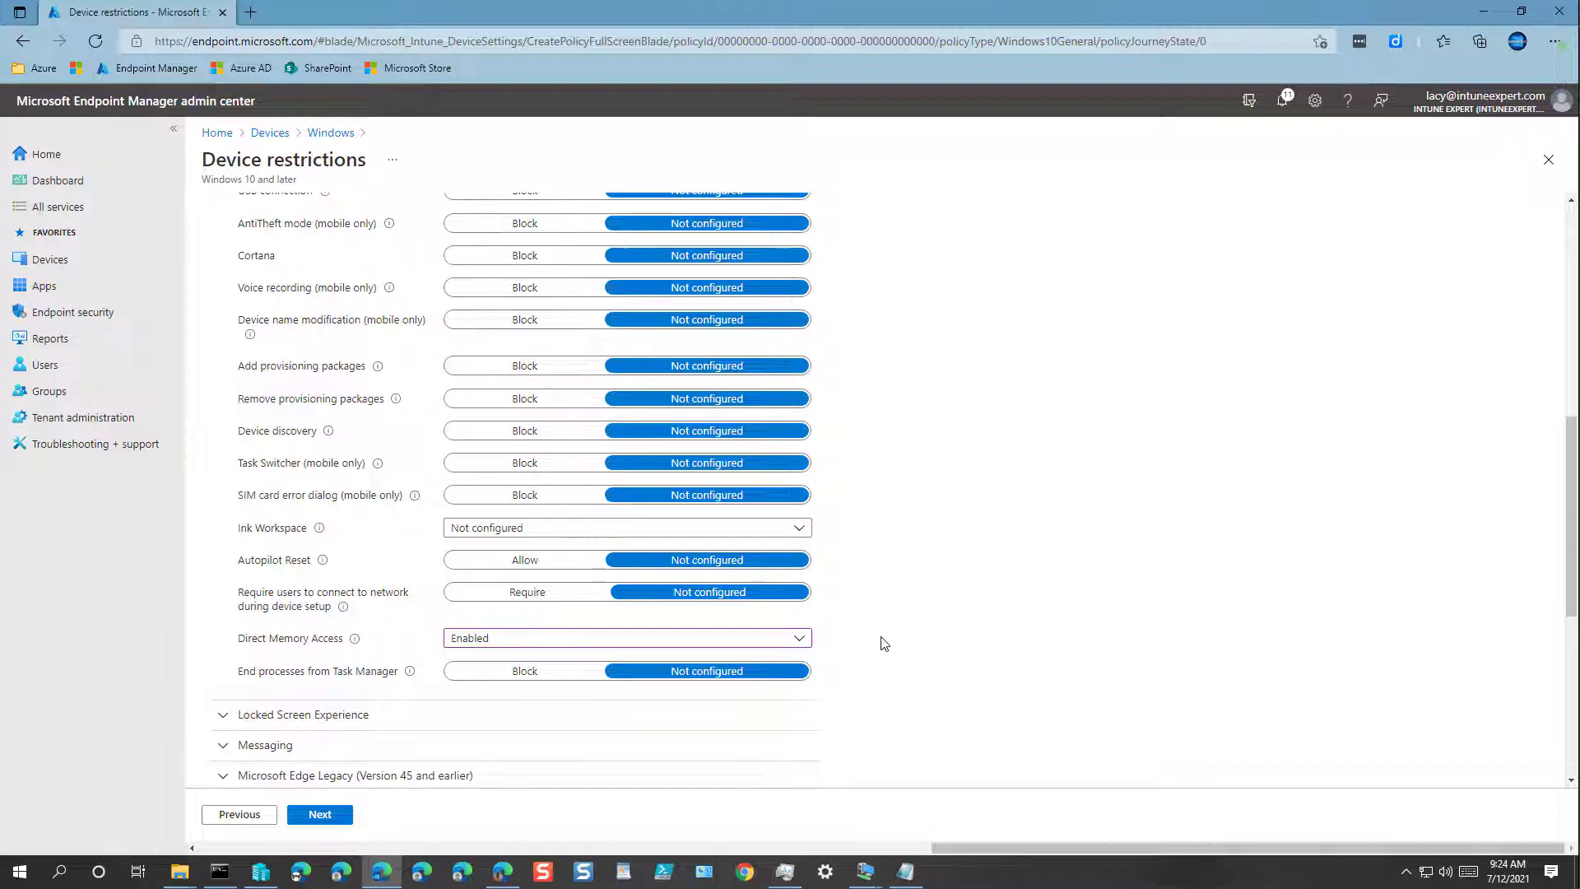
scroll(881, 642, up, 6)
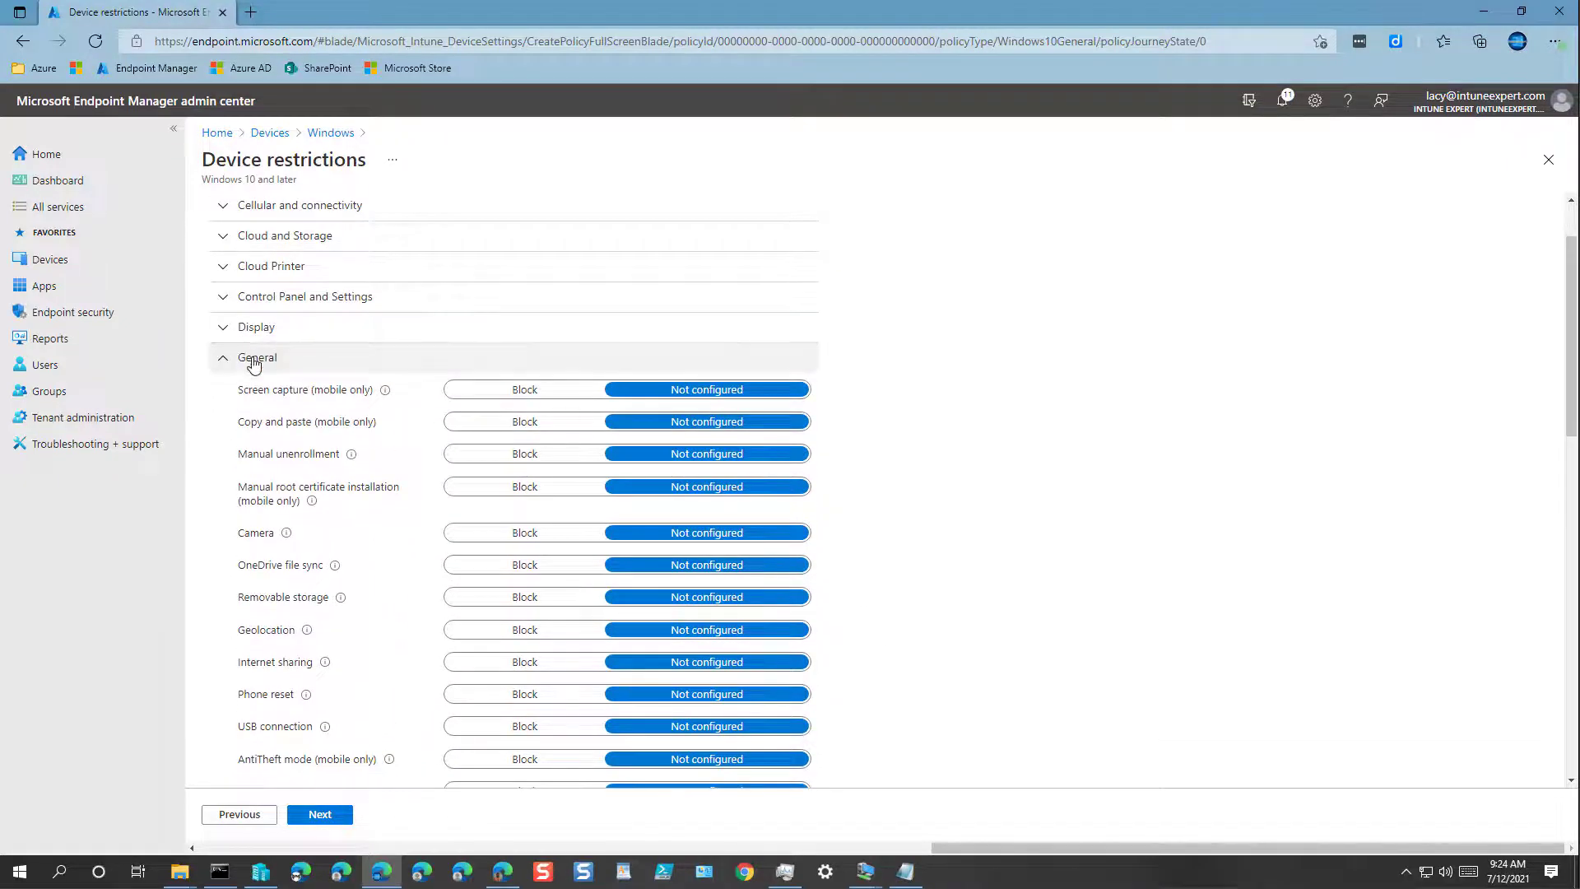
click(255, 362)
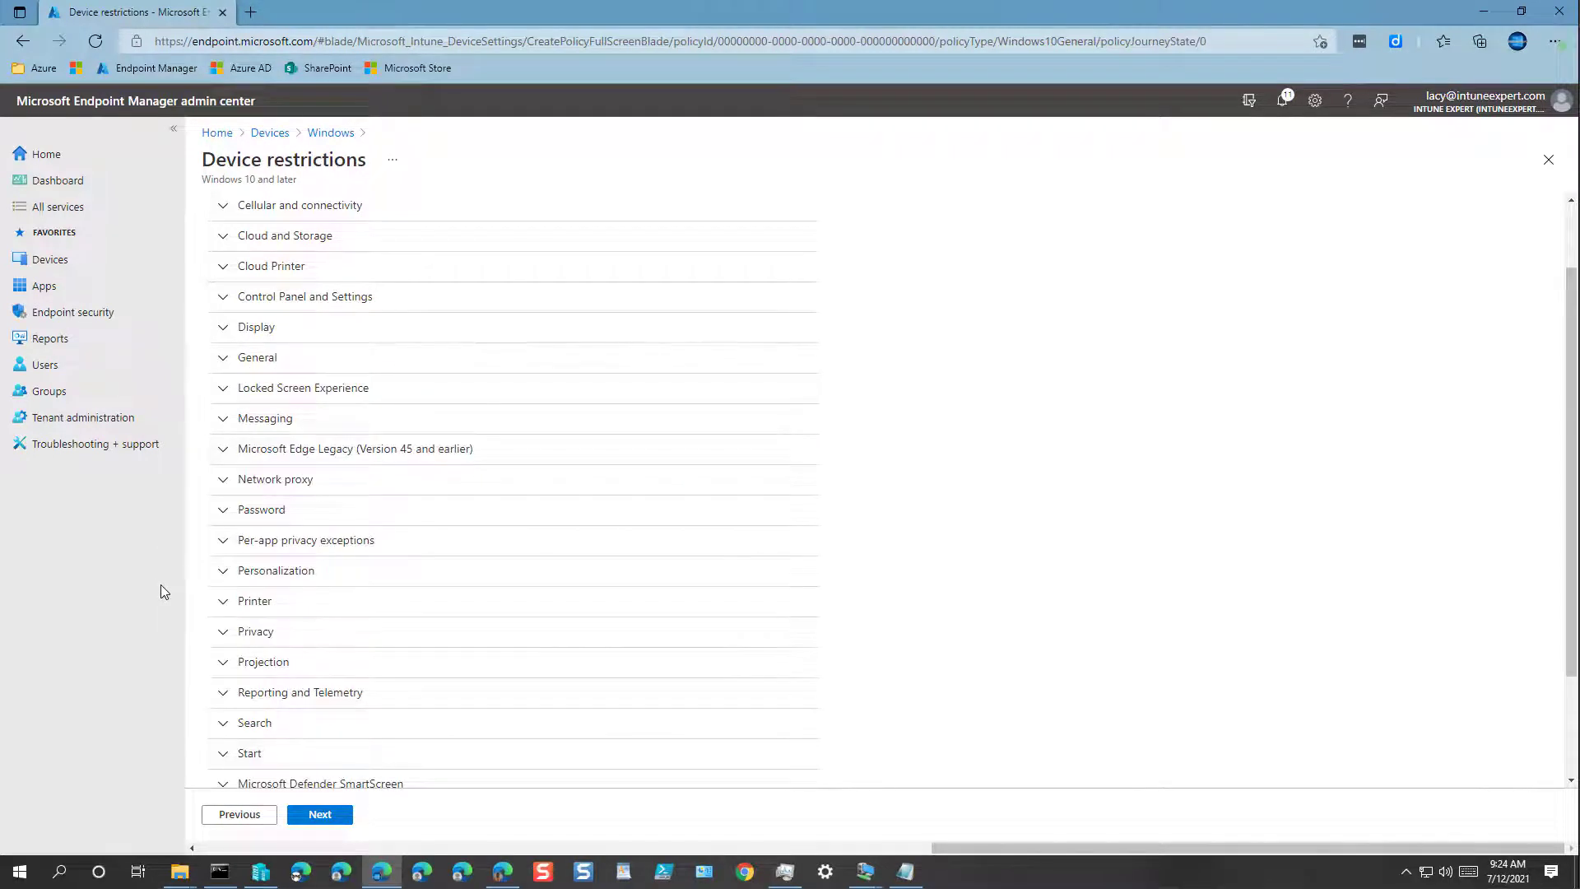
Block action center notifications on the locked screen and paste in the lock screen picture URL.
click(256, 391)
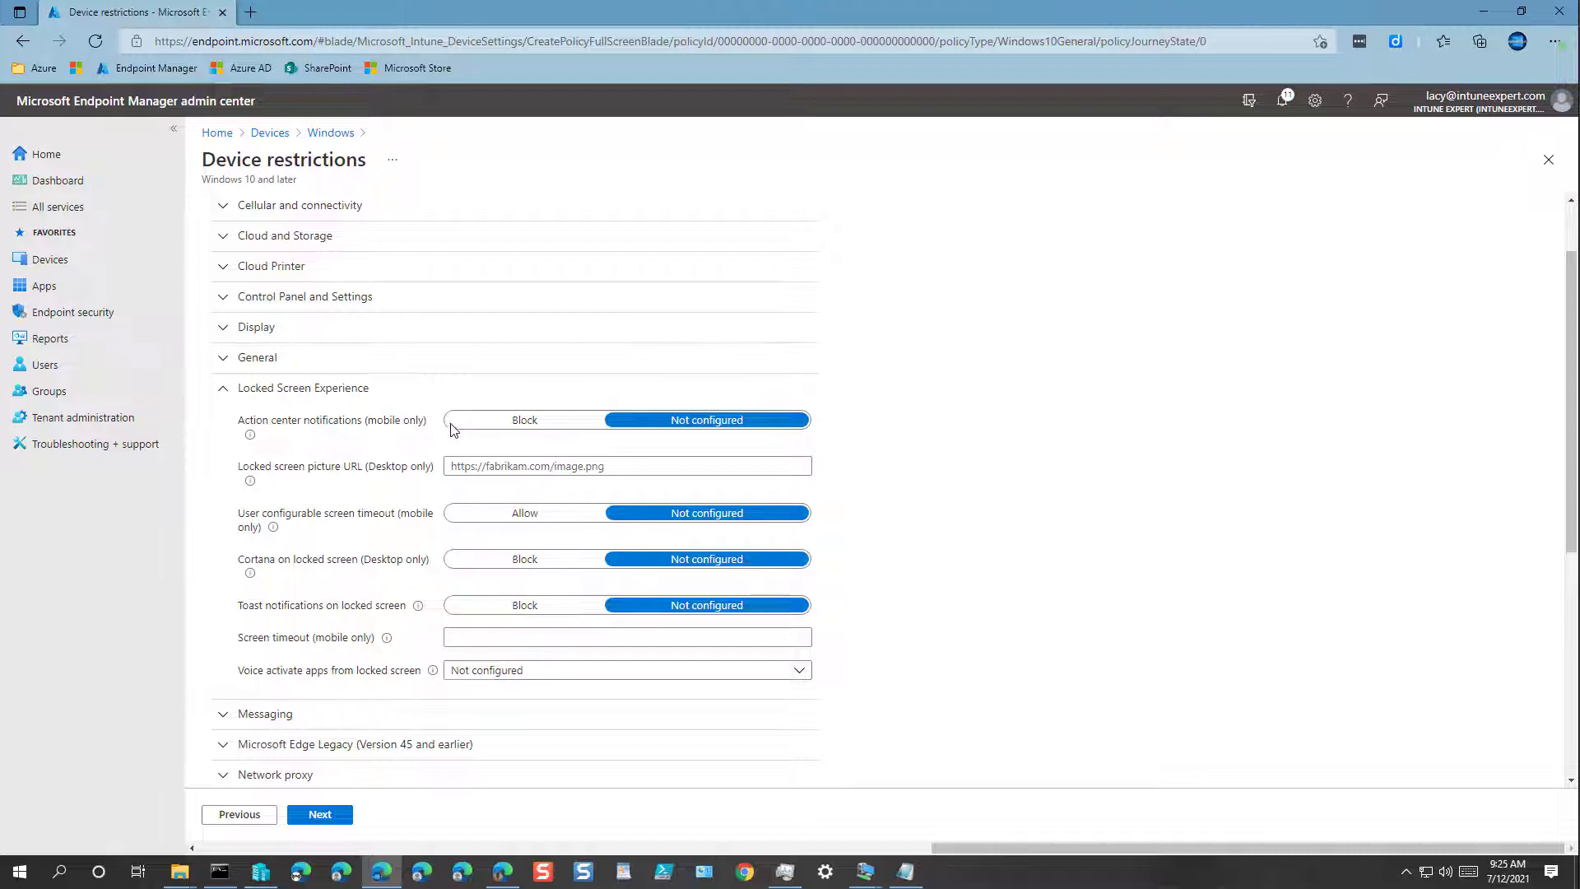
click(527, 421)
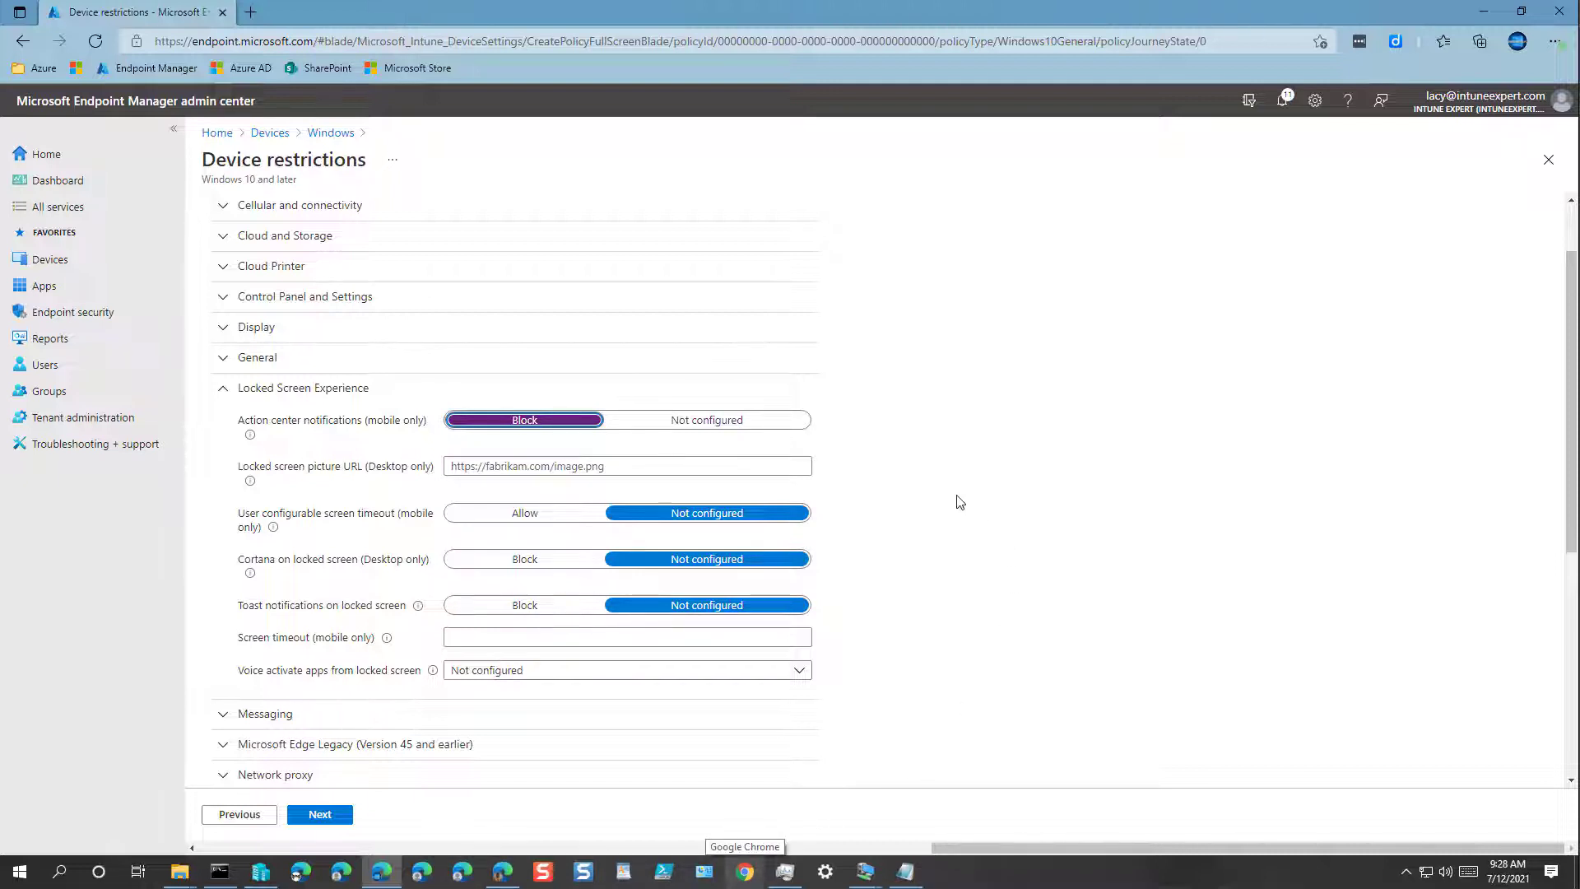
right_click(520, 467)
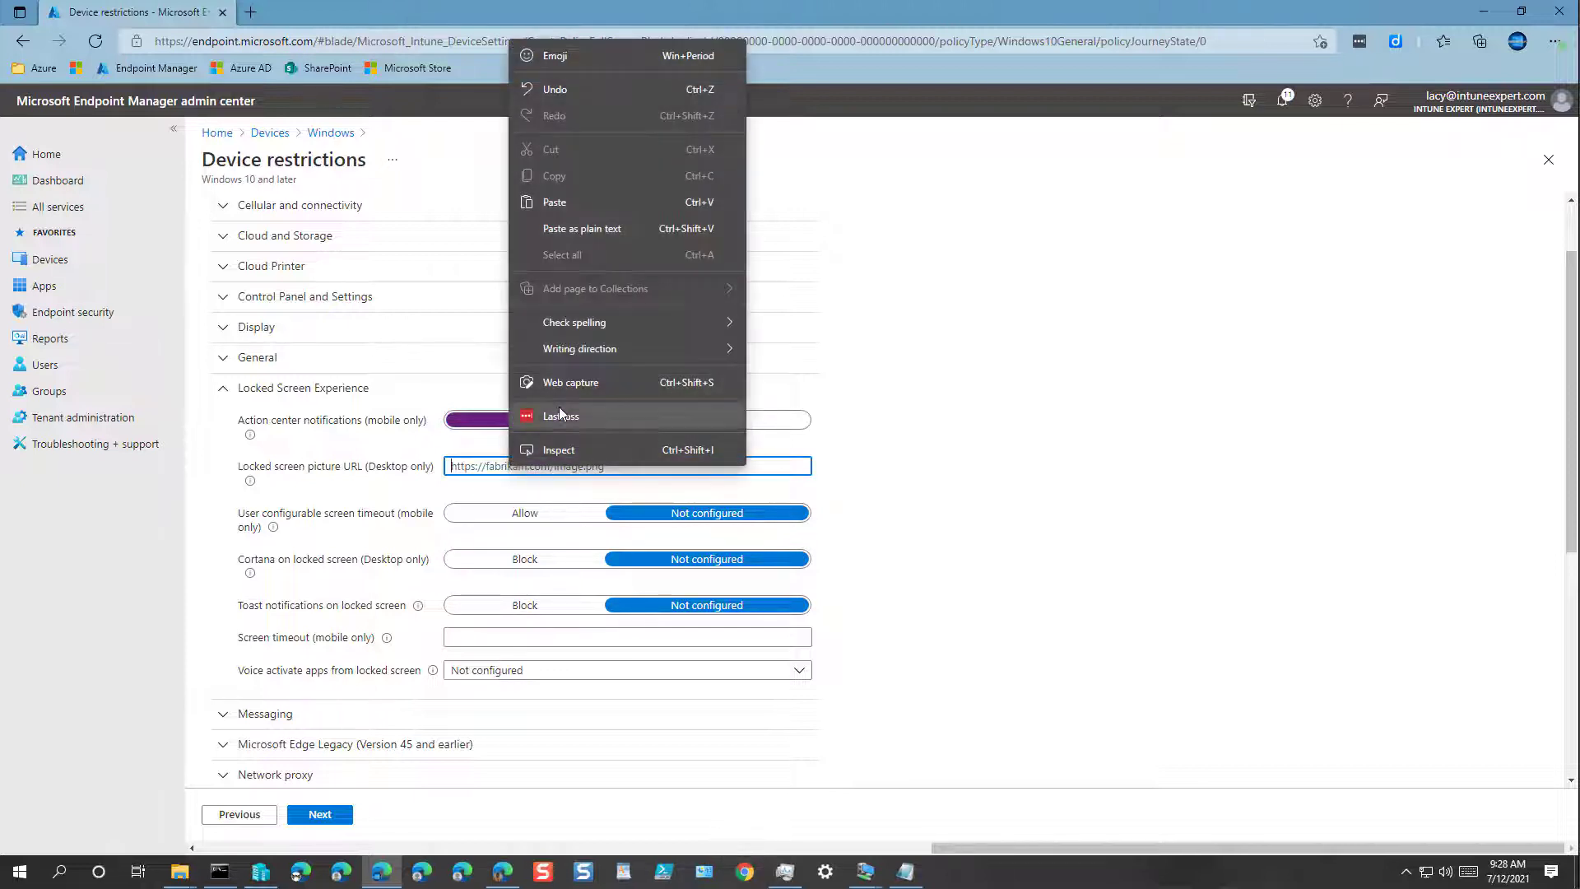
click(609, 229)
click(910, 526)
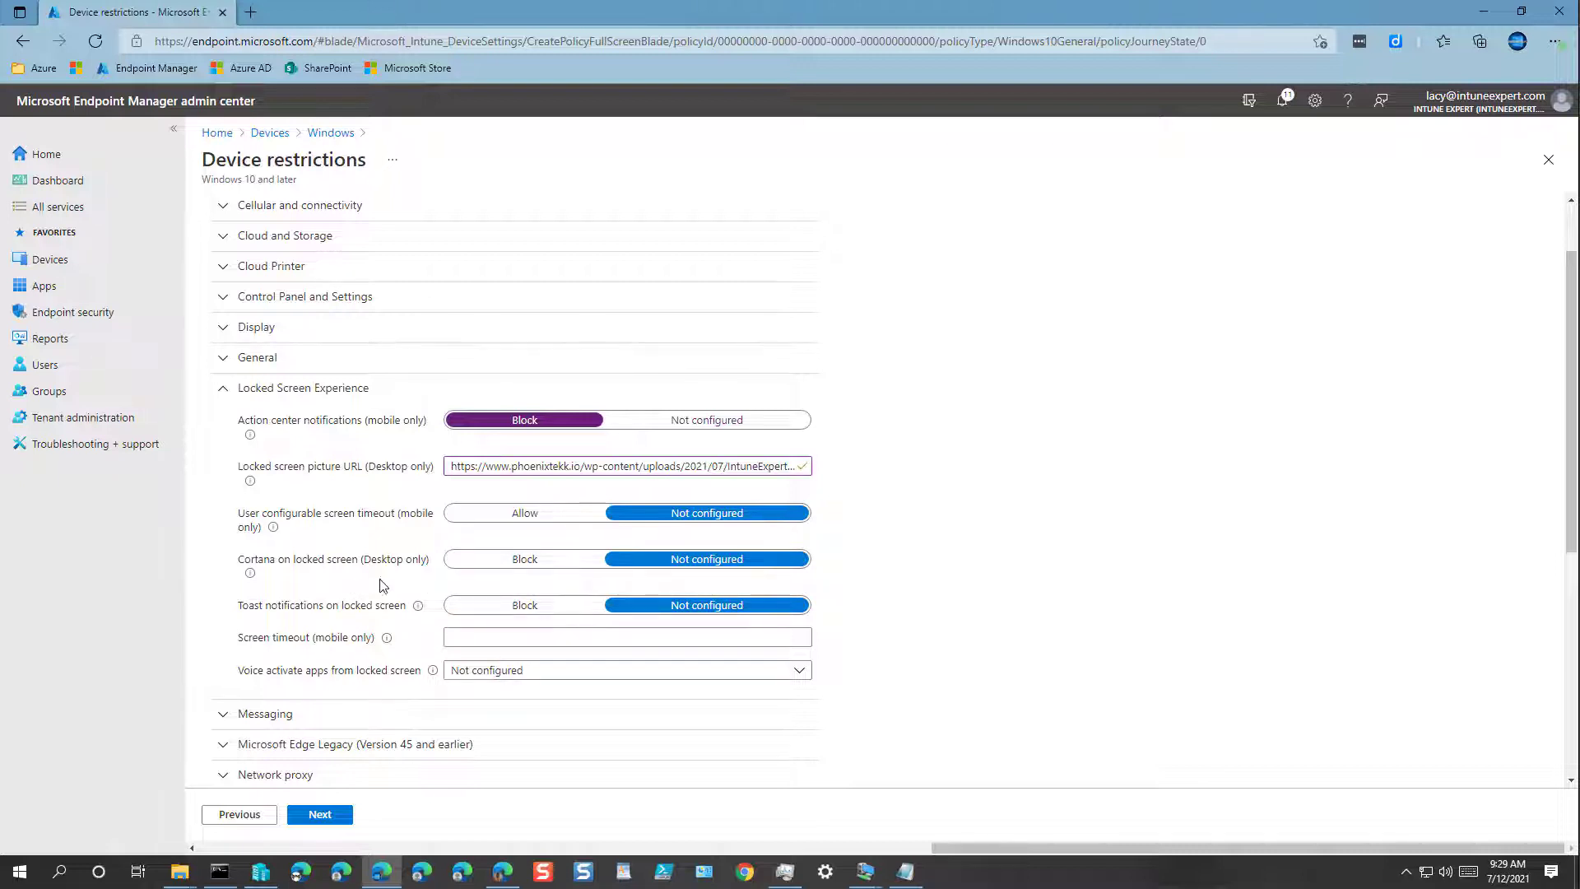
Block Cortana on the locked screen and set Voice activate apps to Disabled.
click(526, 560)
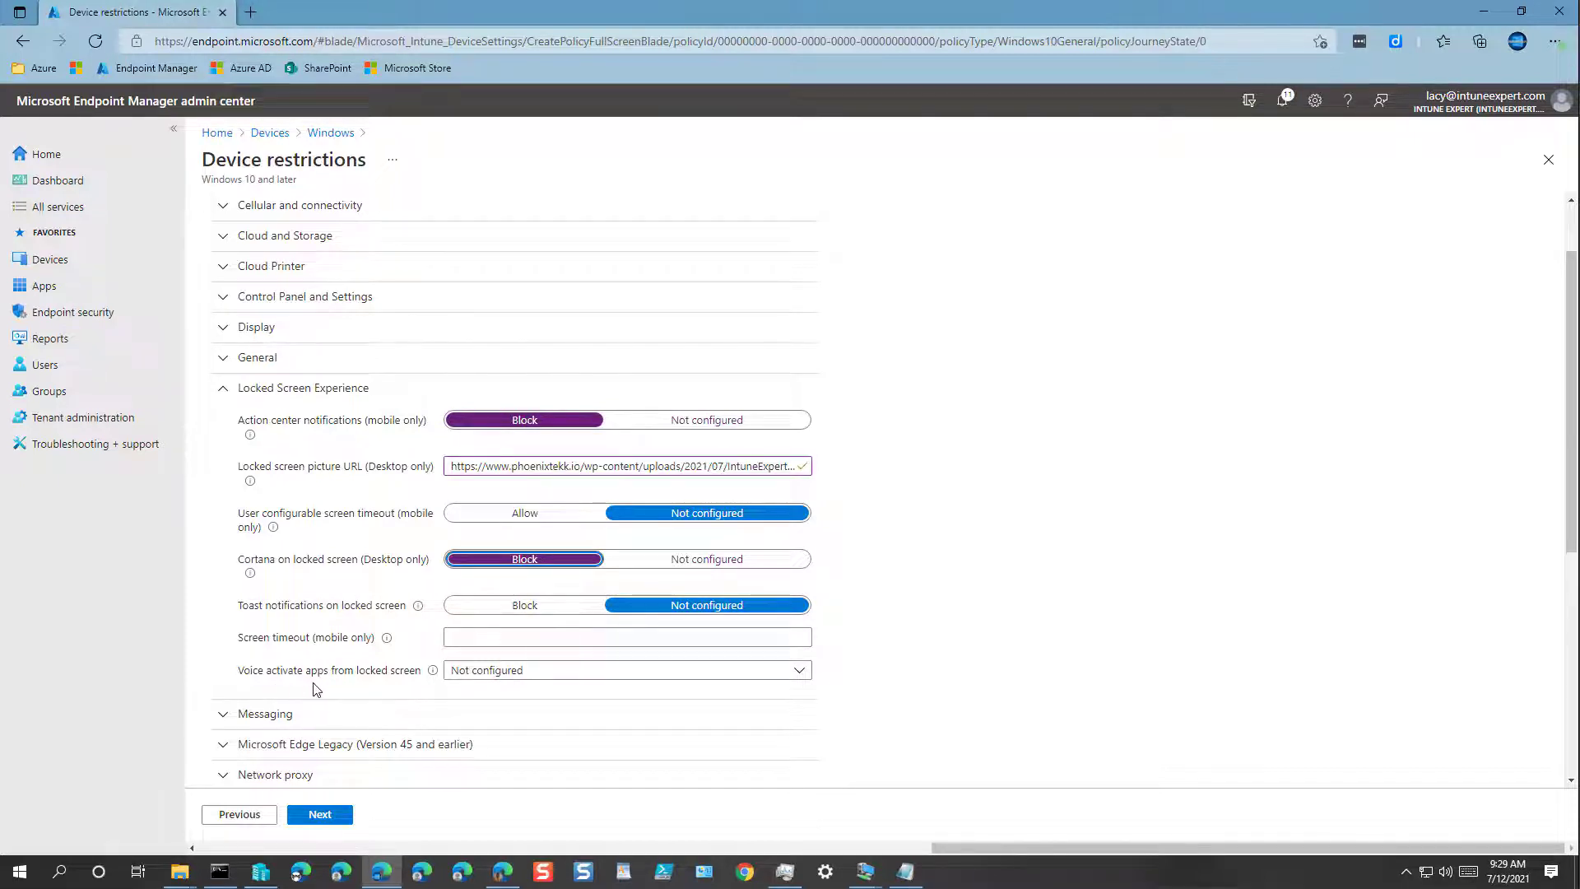
click(488, 672)
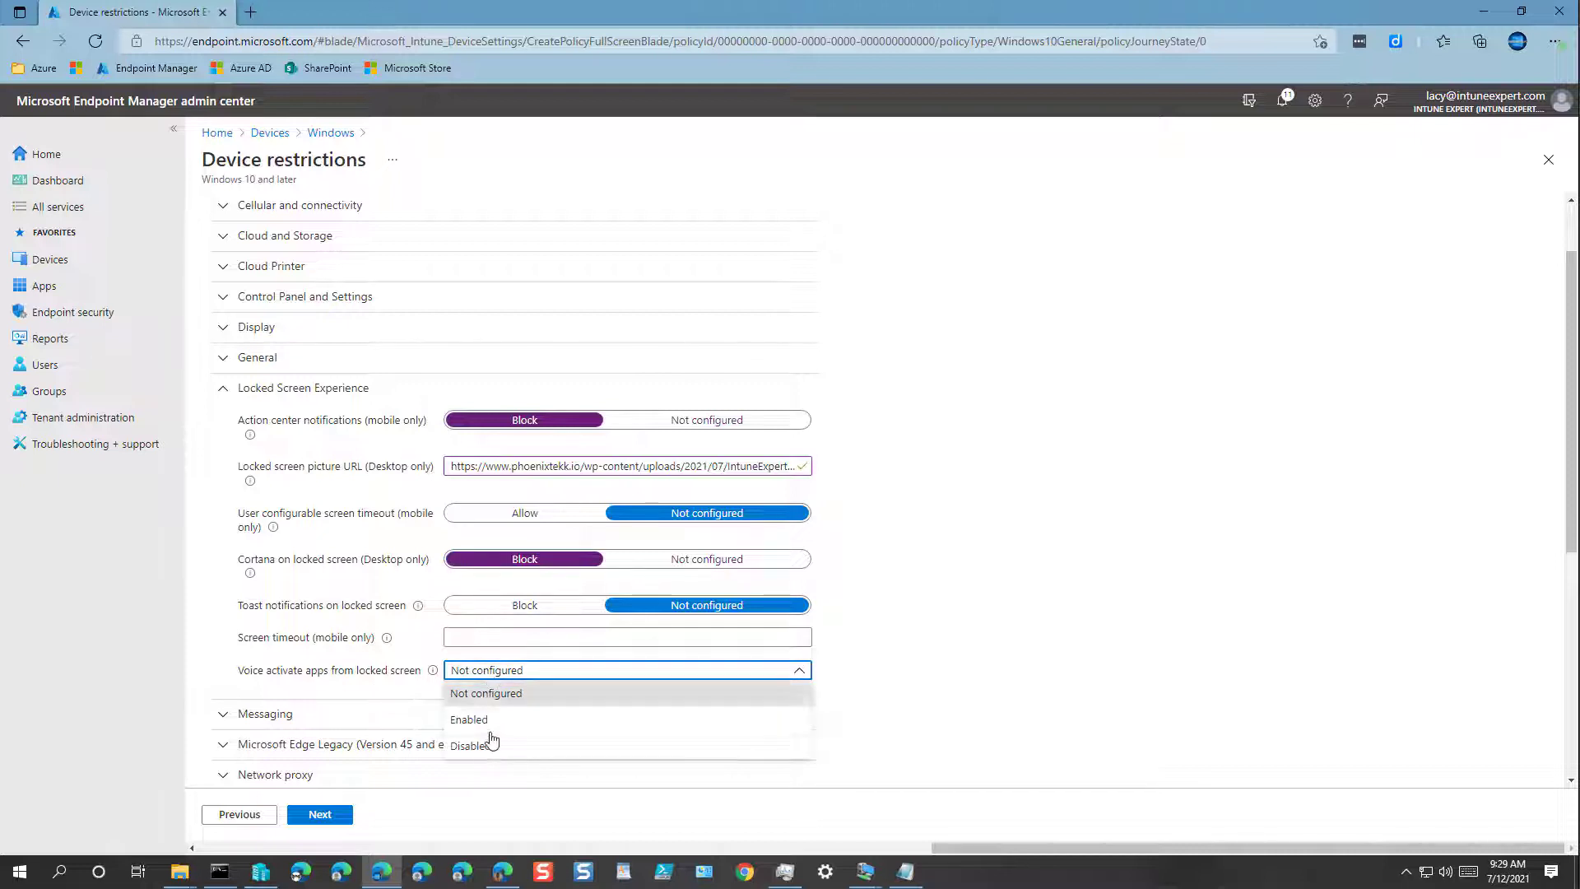
click(480, 749)
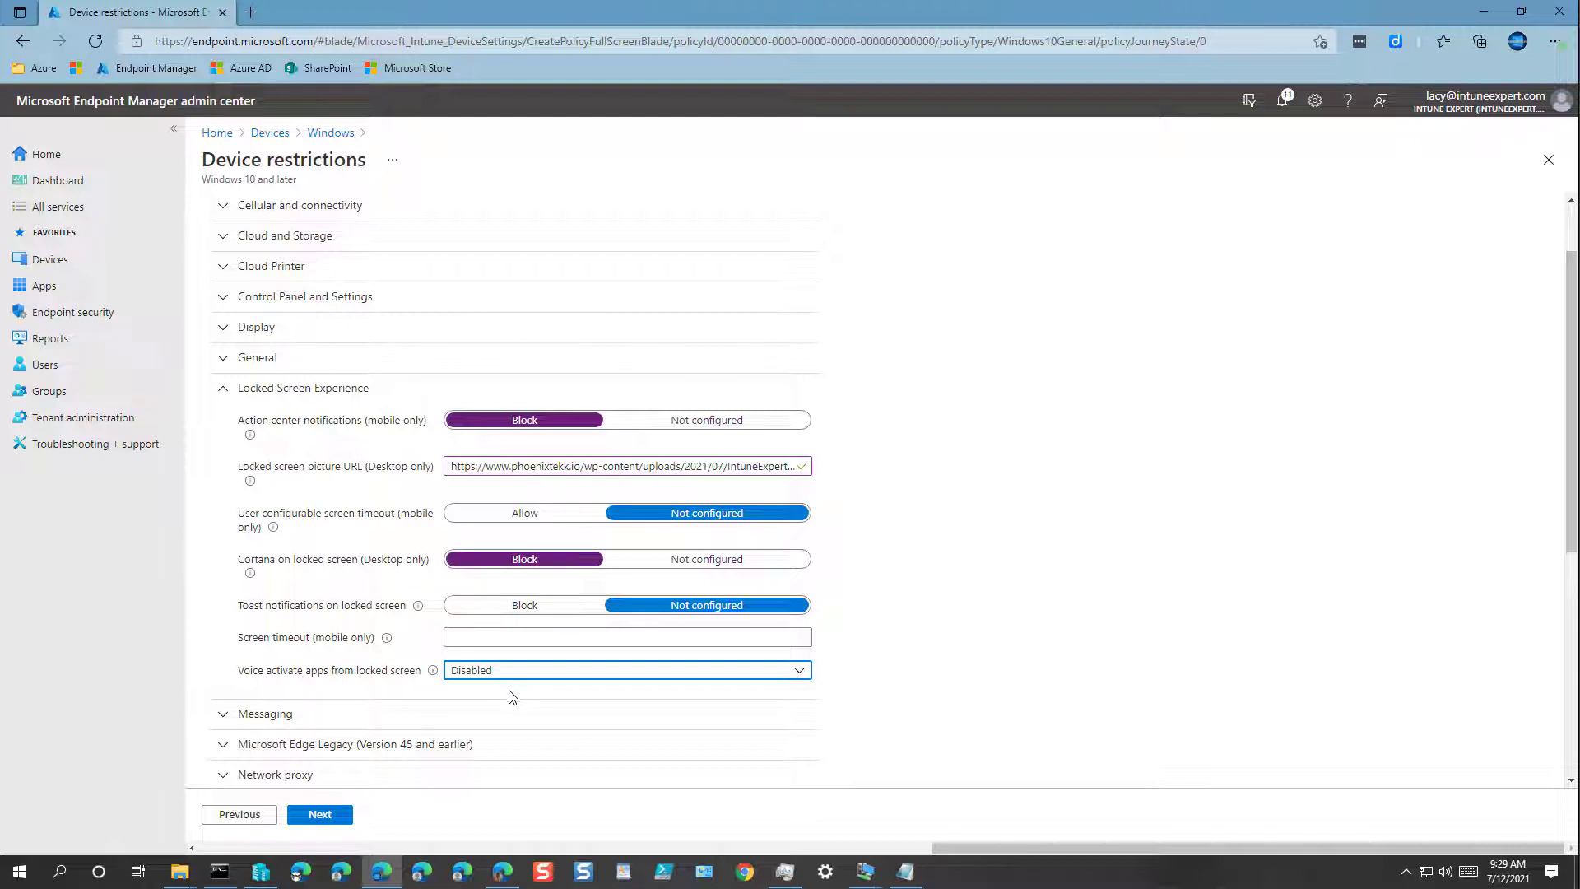
click(280, 393)
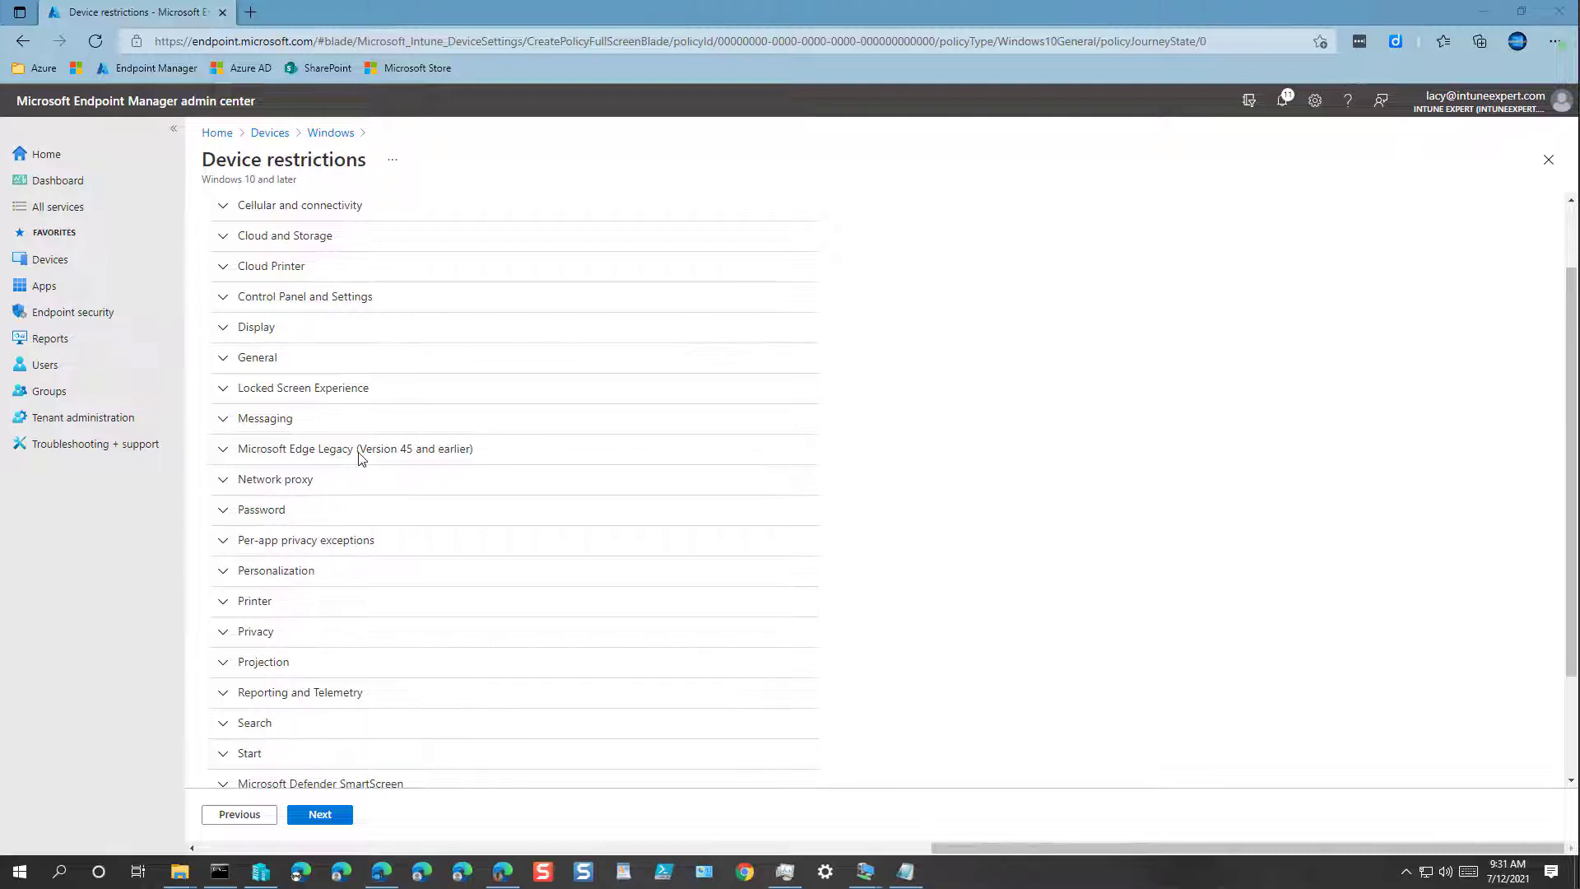
Set Edge Legacy's Start experience to start with Custom Start pages.
click(298, 457)
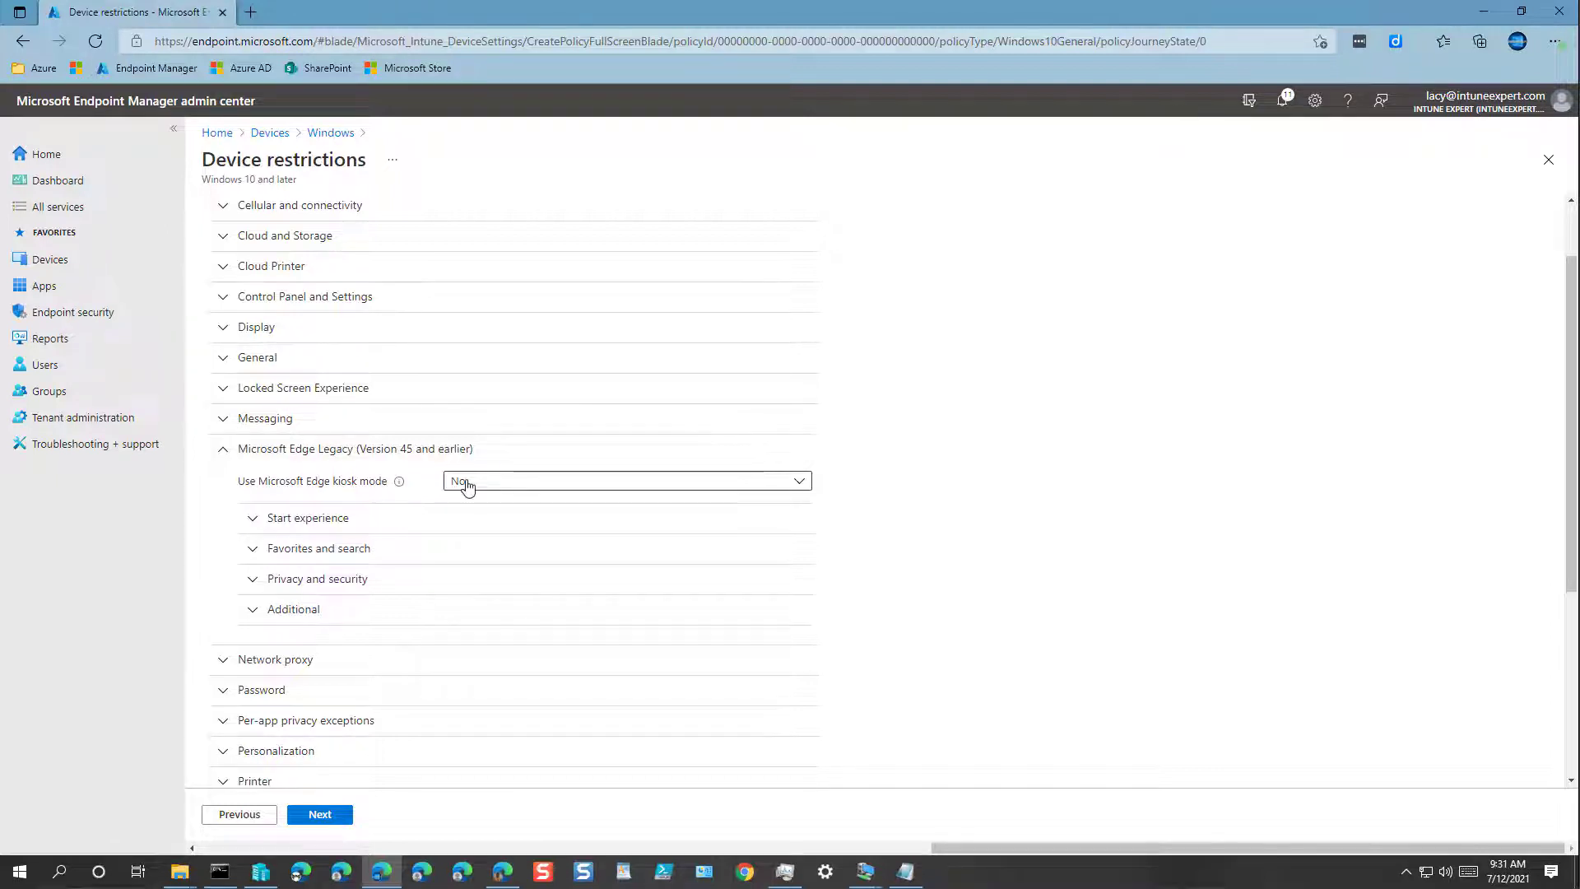
click(312, 524)
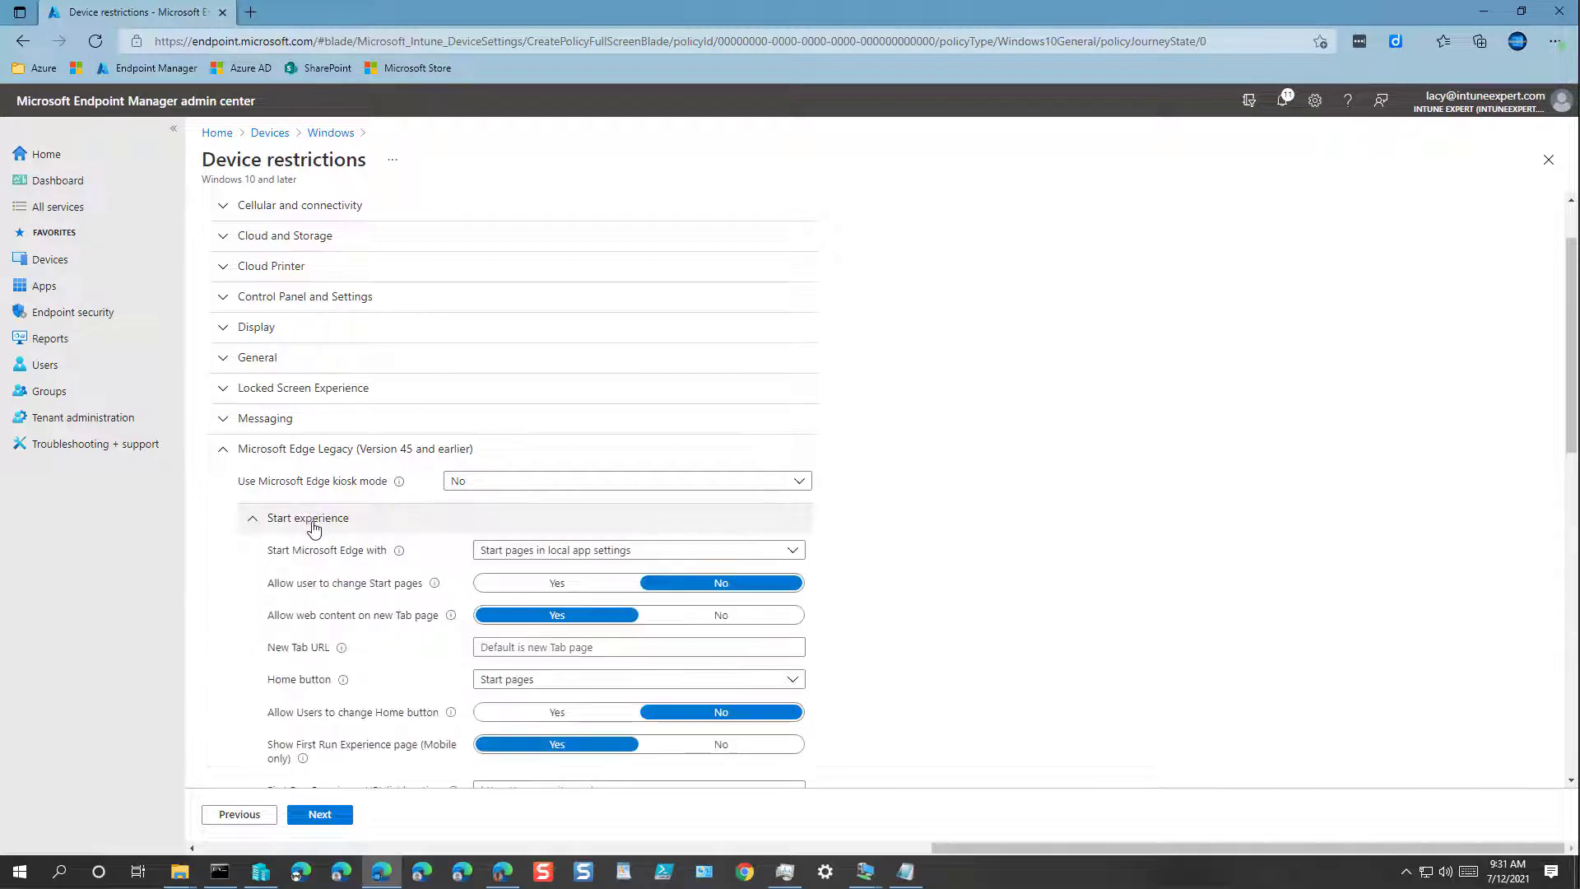
click(518, 557)
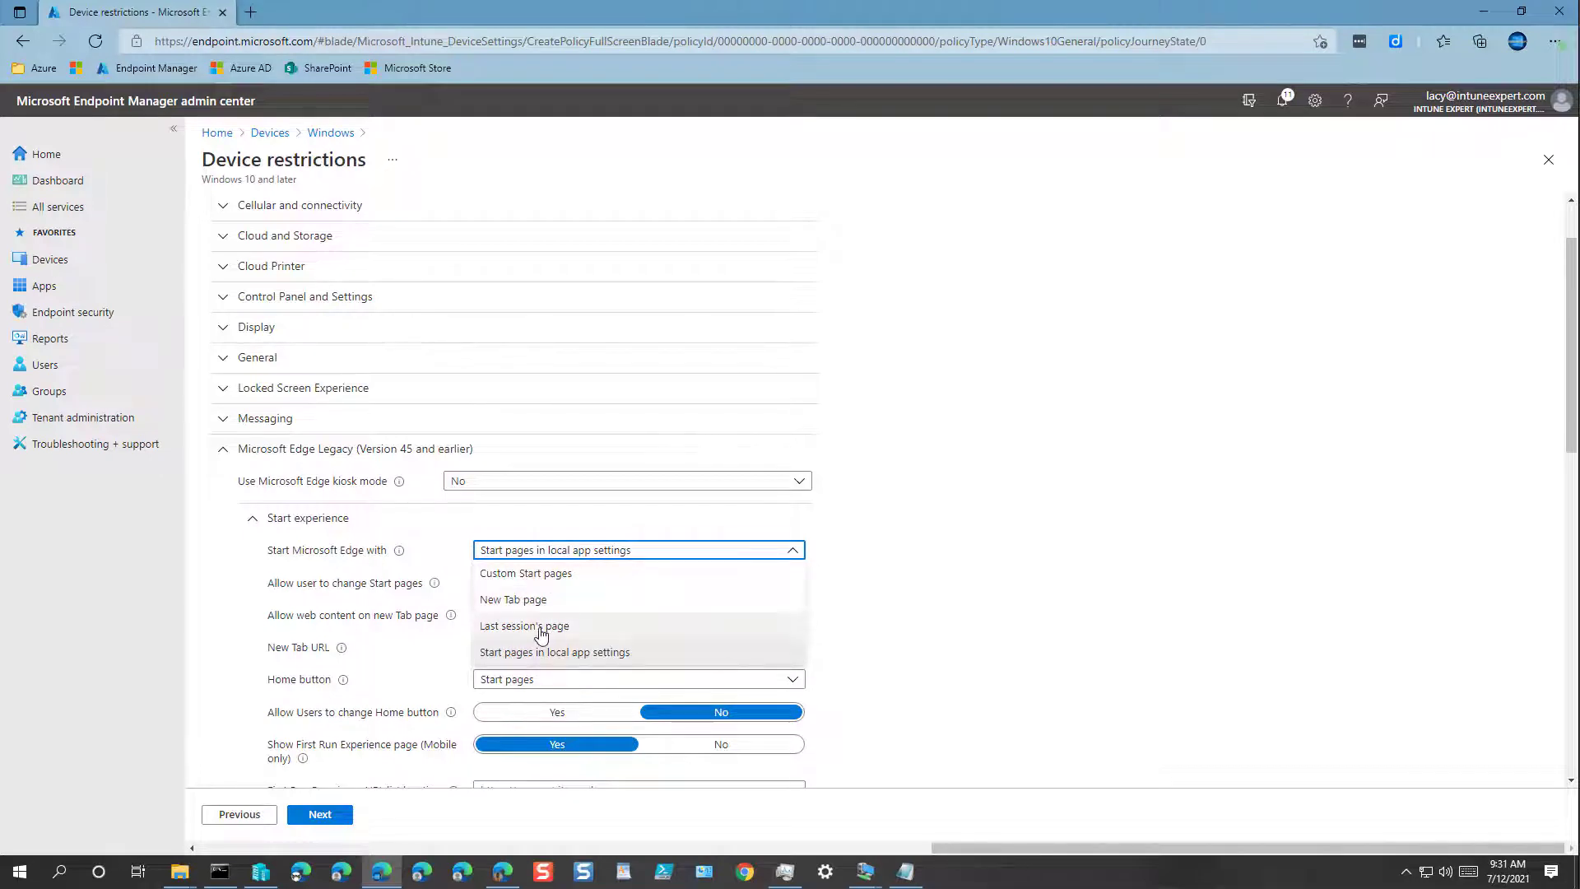
click(515, 579)
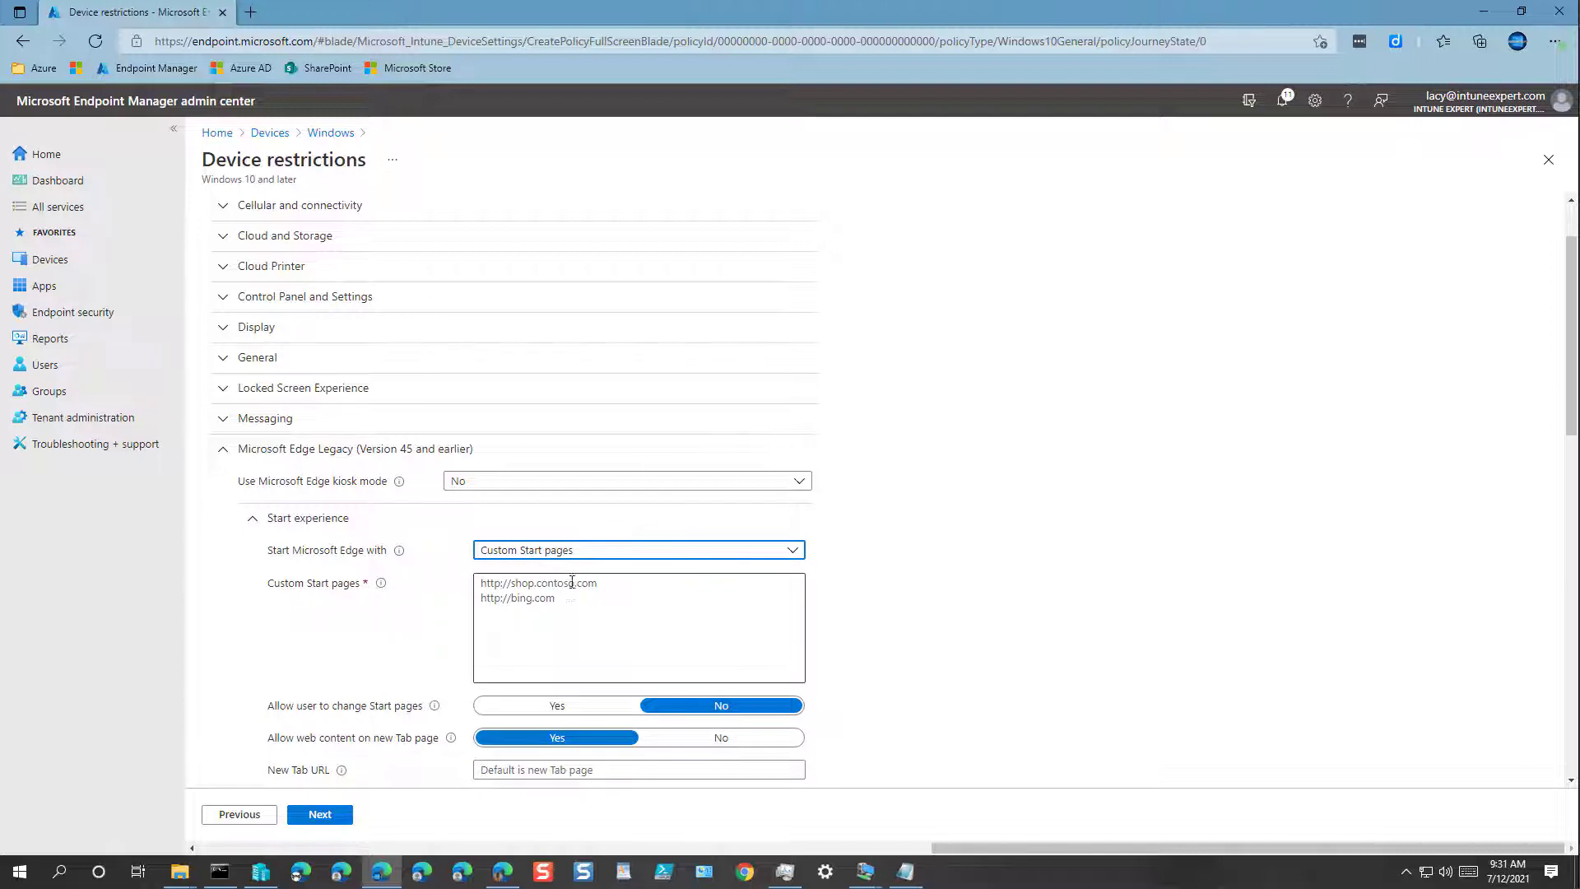
click(591, 616)
text(ht)
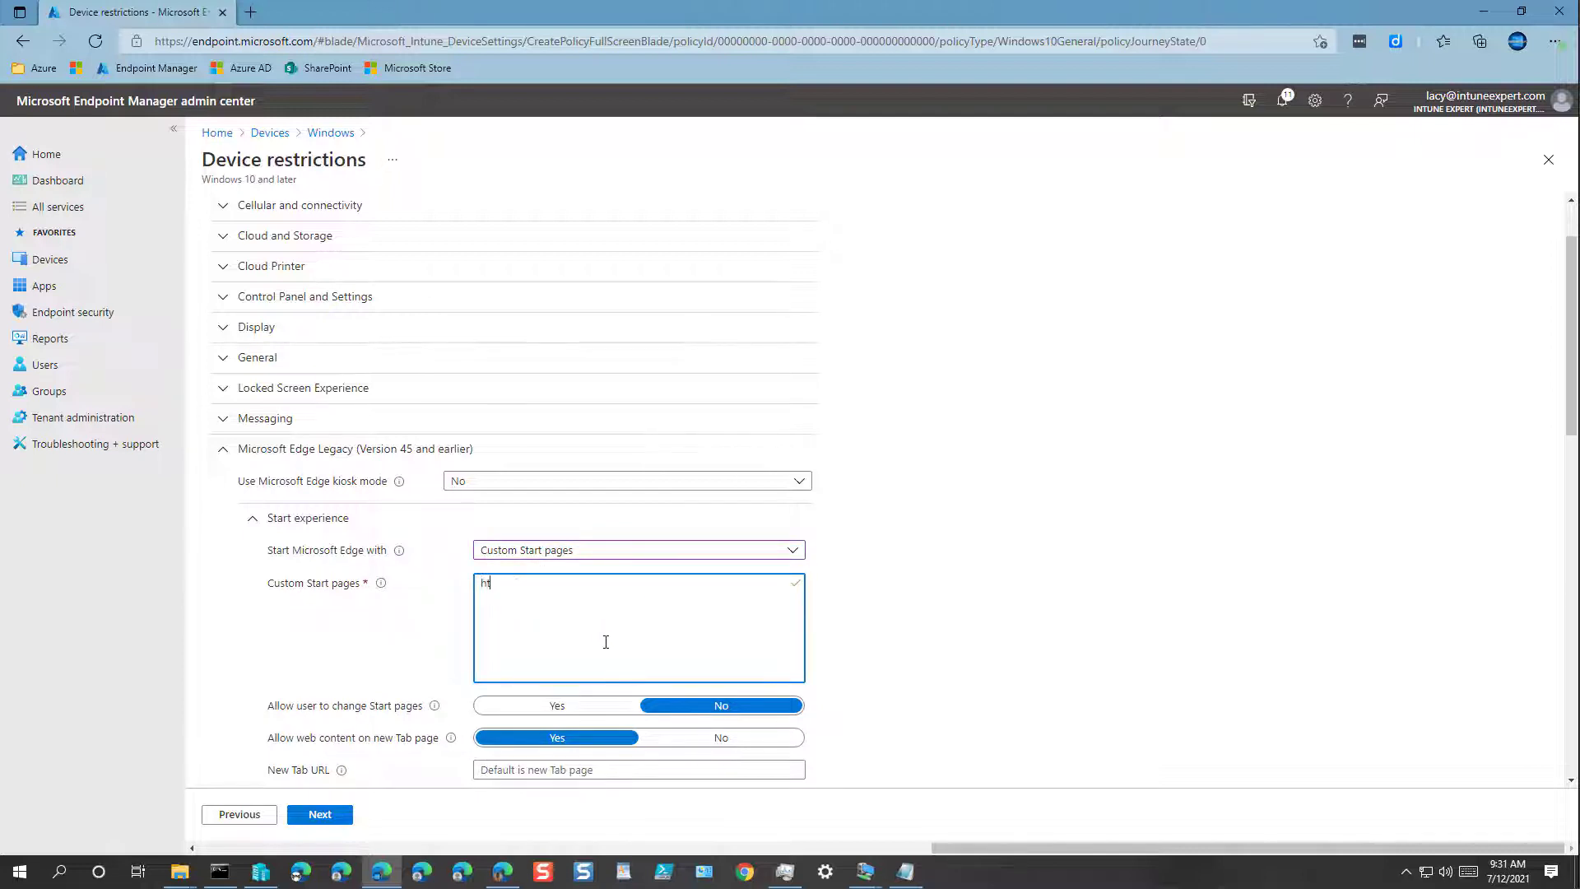
text(tps)
text(//www.oo)
text(fice.com)
click(848, 609)
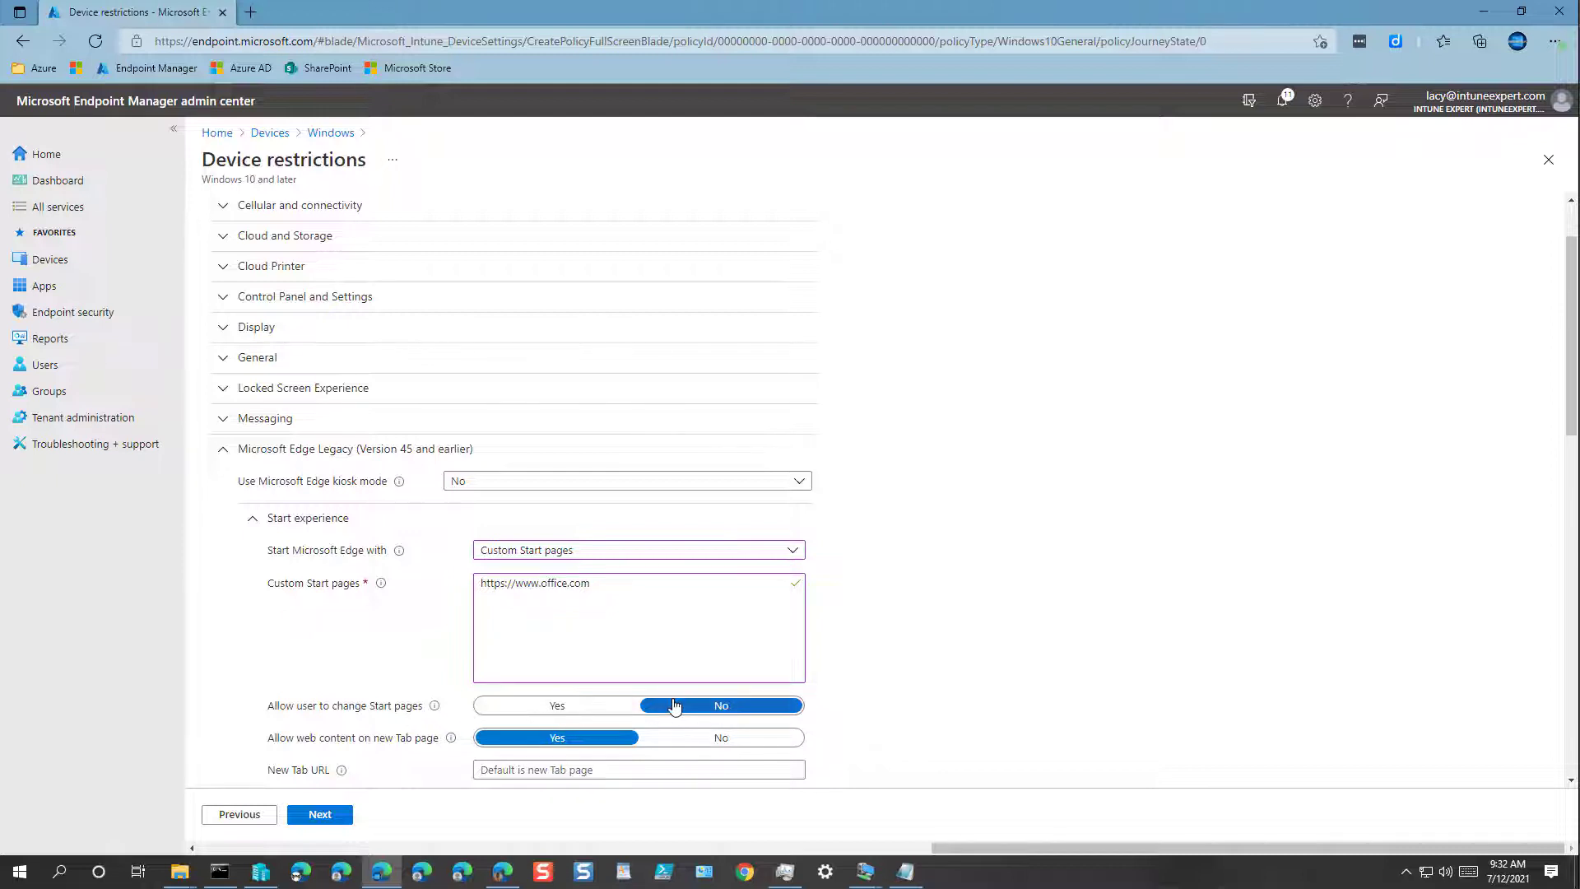
scroll(673, 705, down, 1)
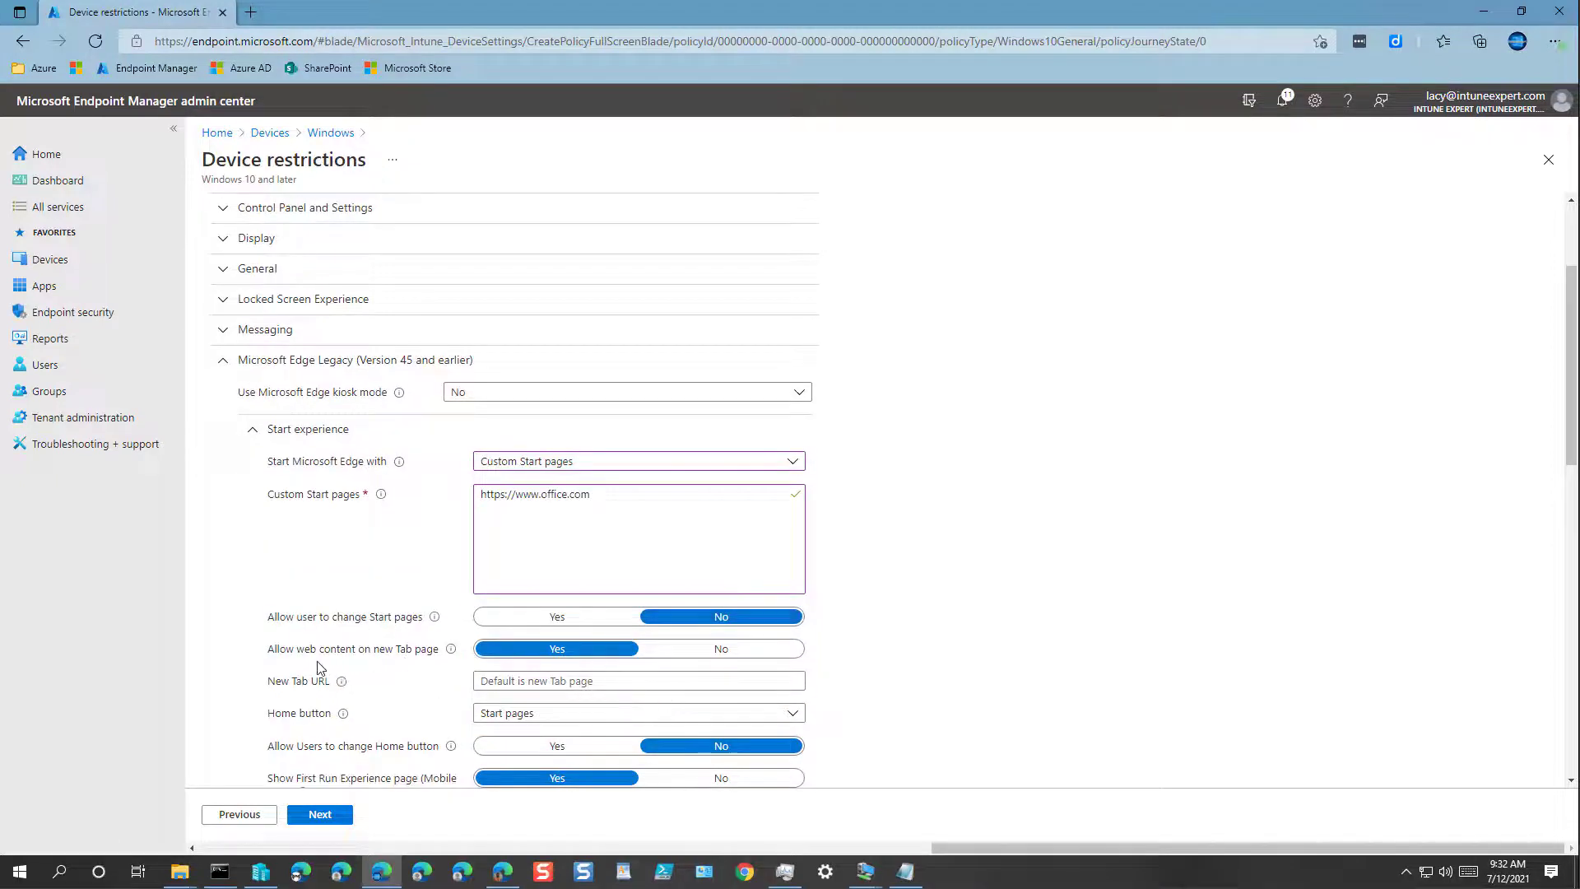
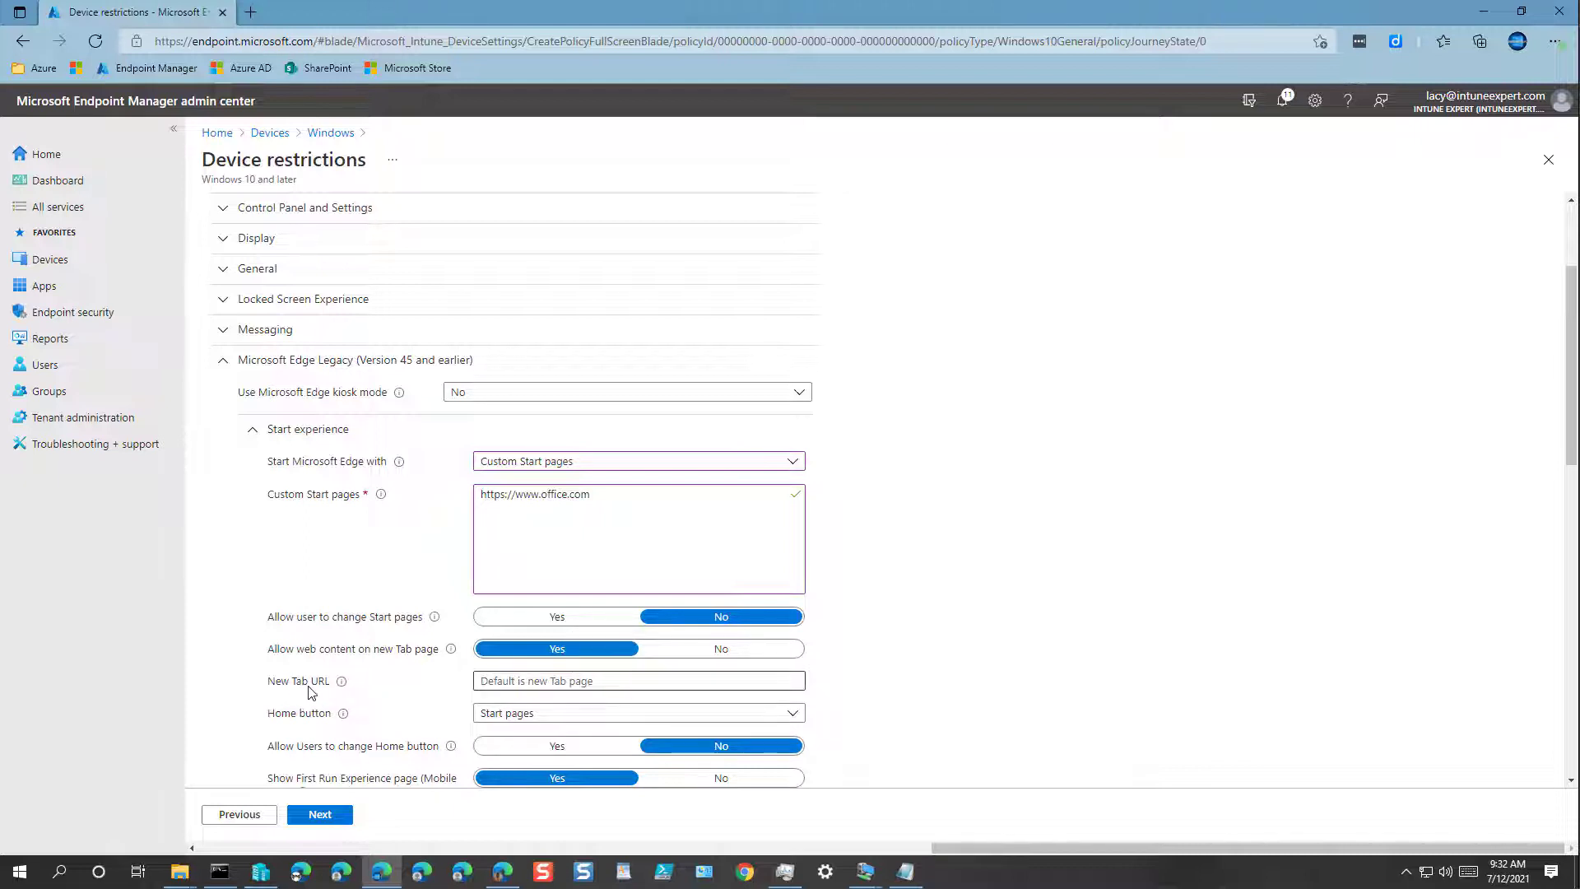
click(594, 681)
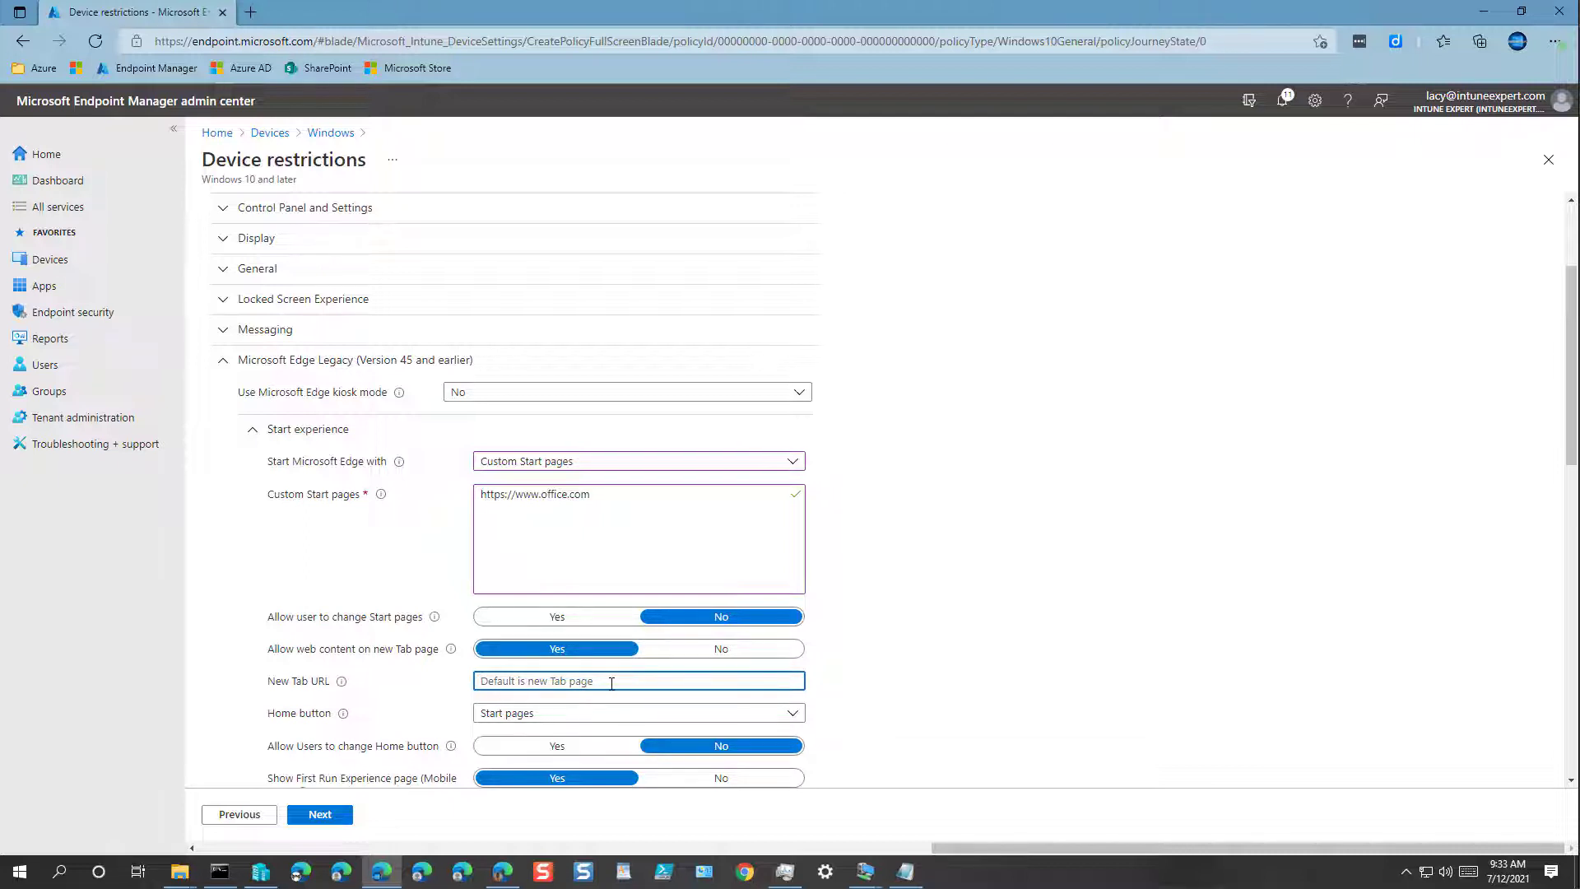
text(https://)
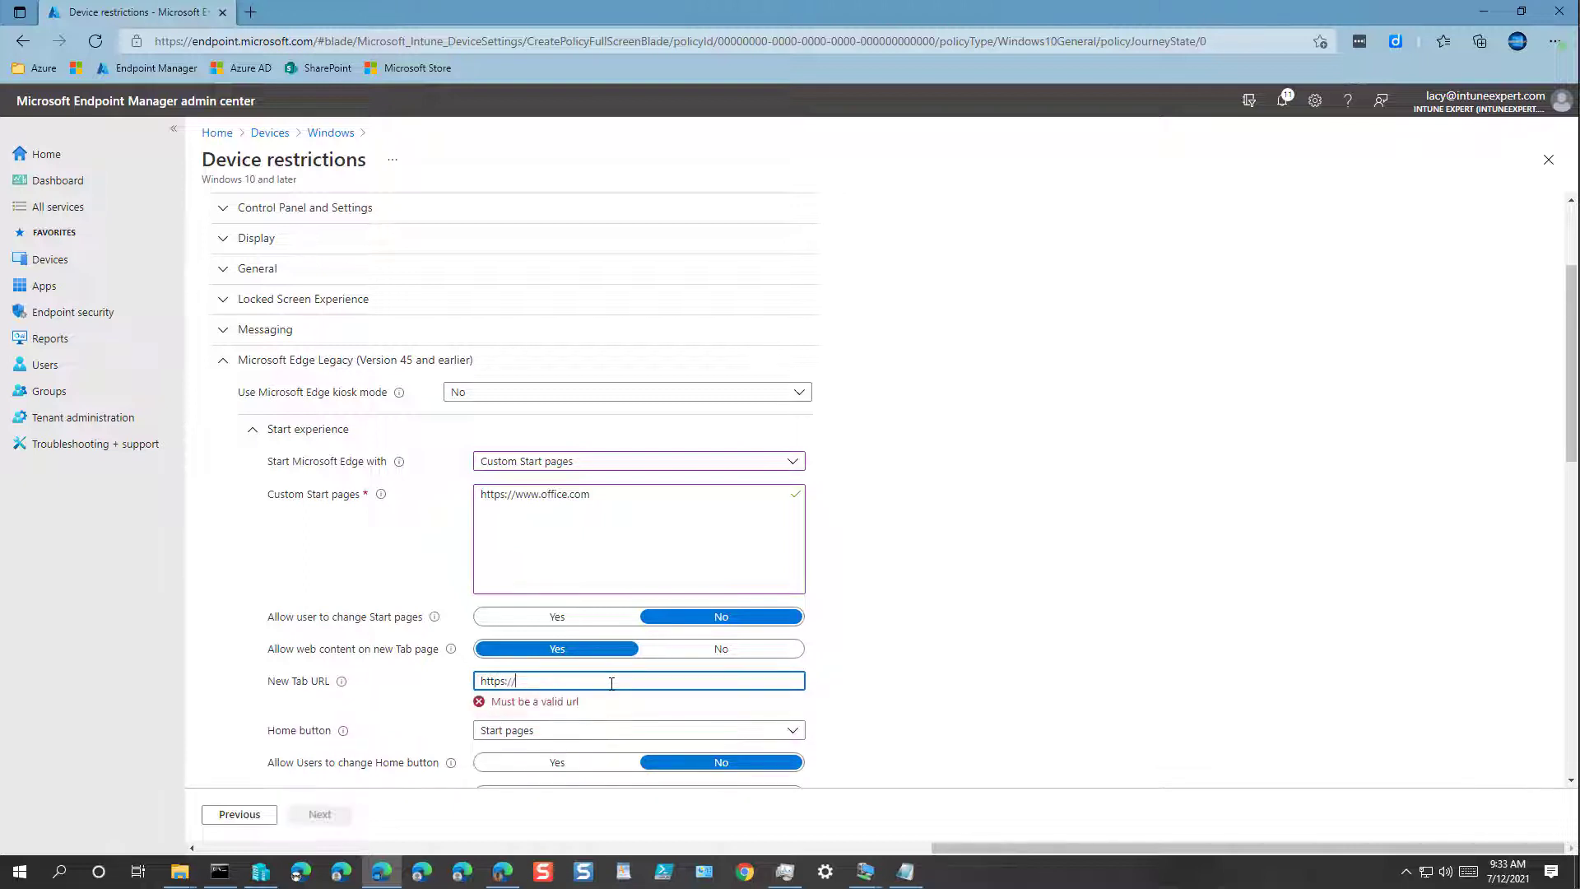
text(www.bi)
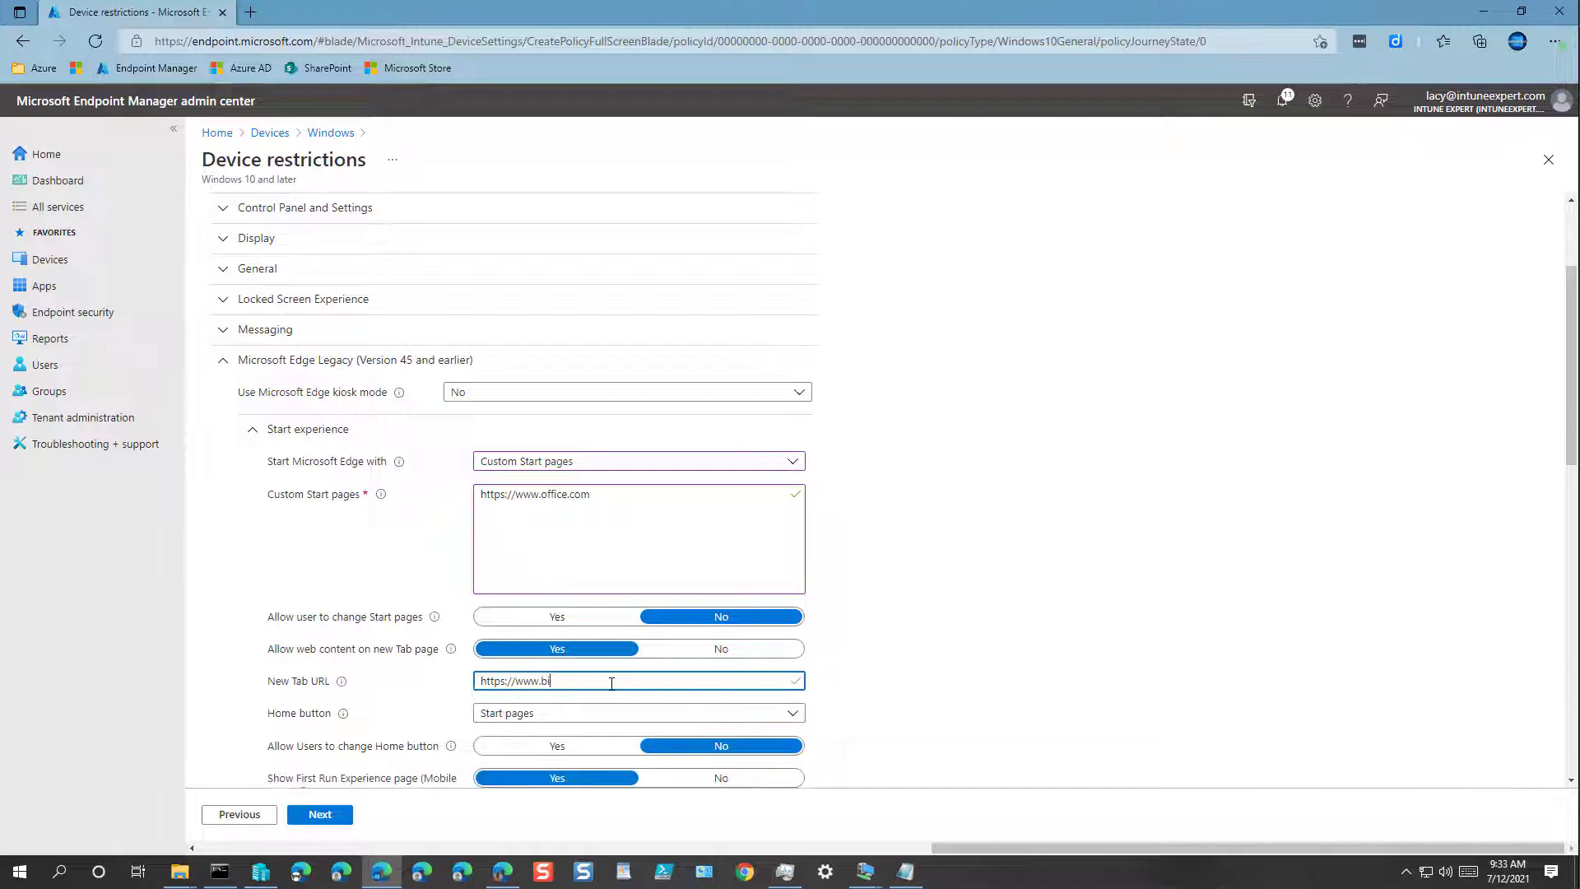
text(ng.com)
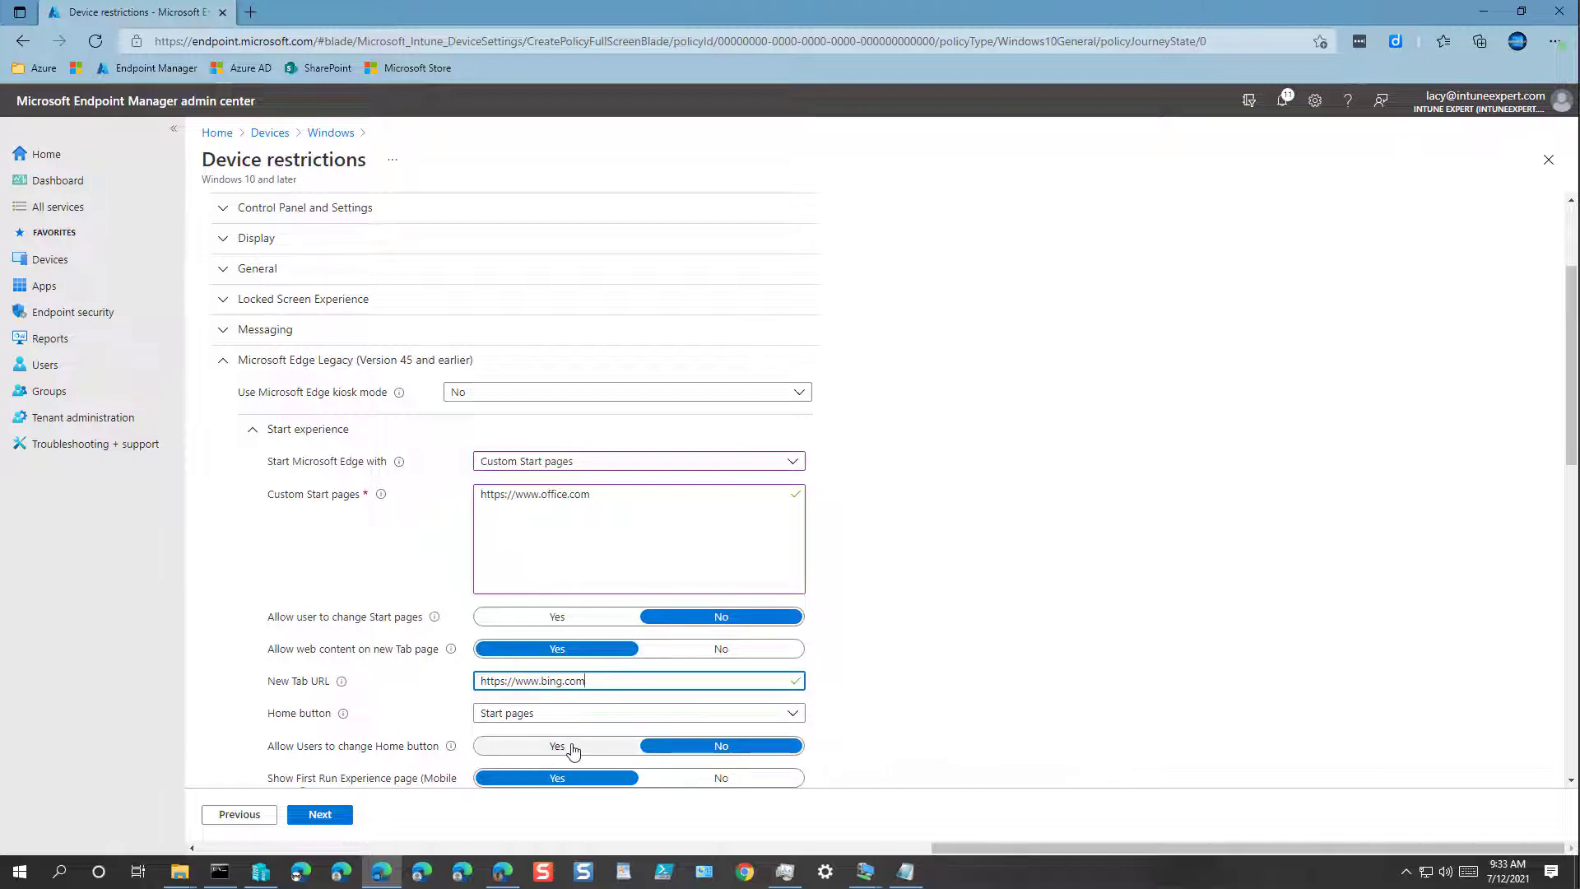
scroll(592, 741, down, 1)
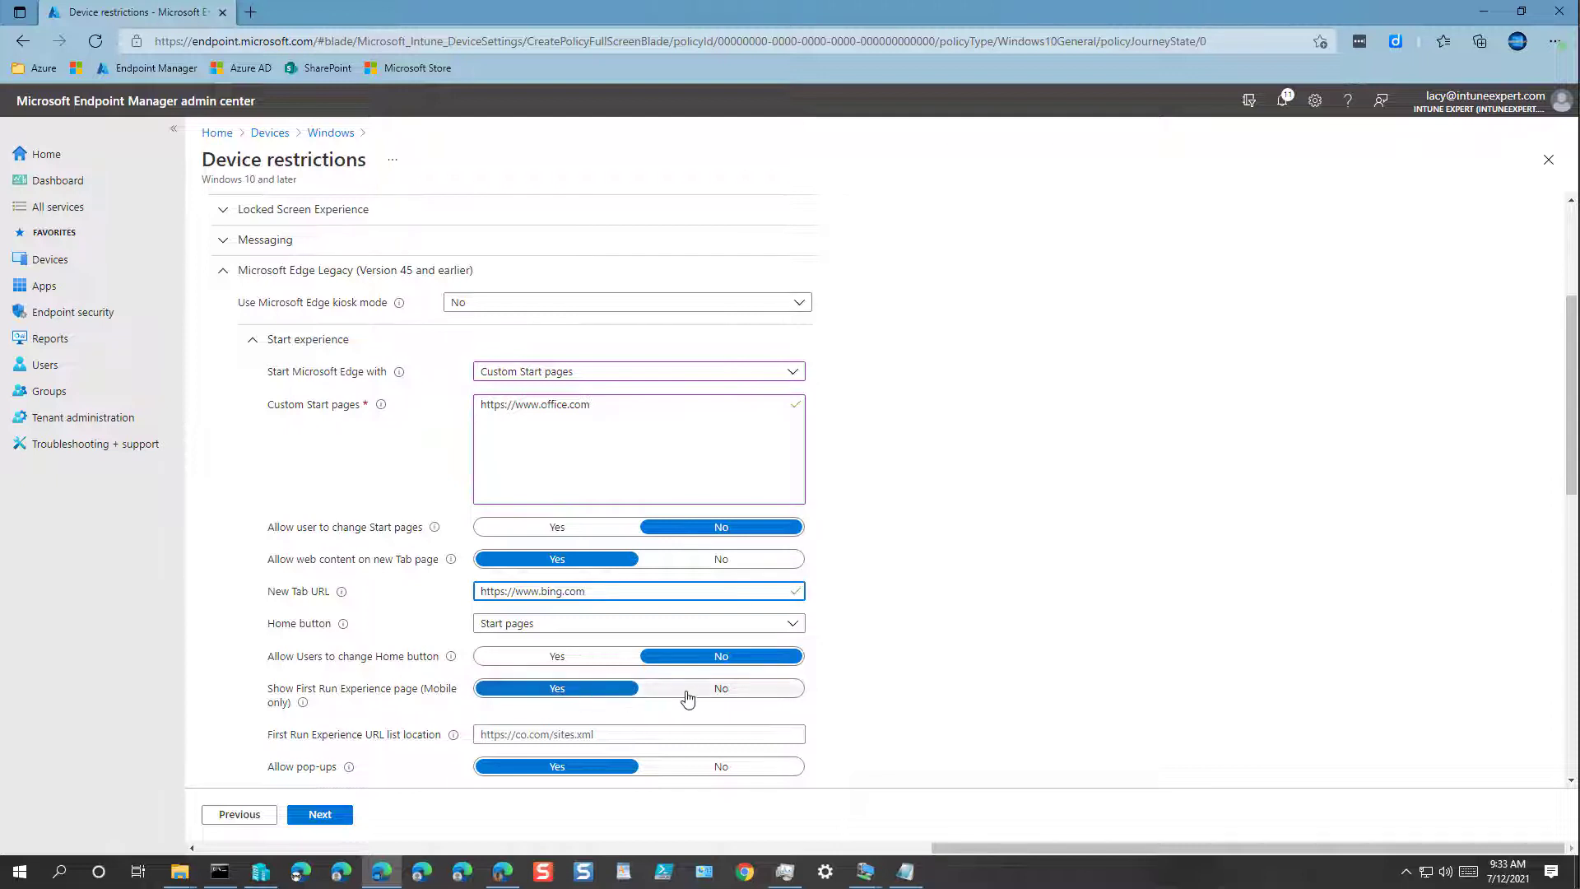
click(722, 691)
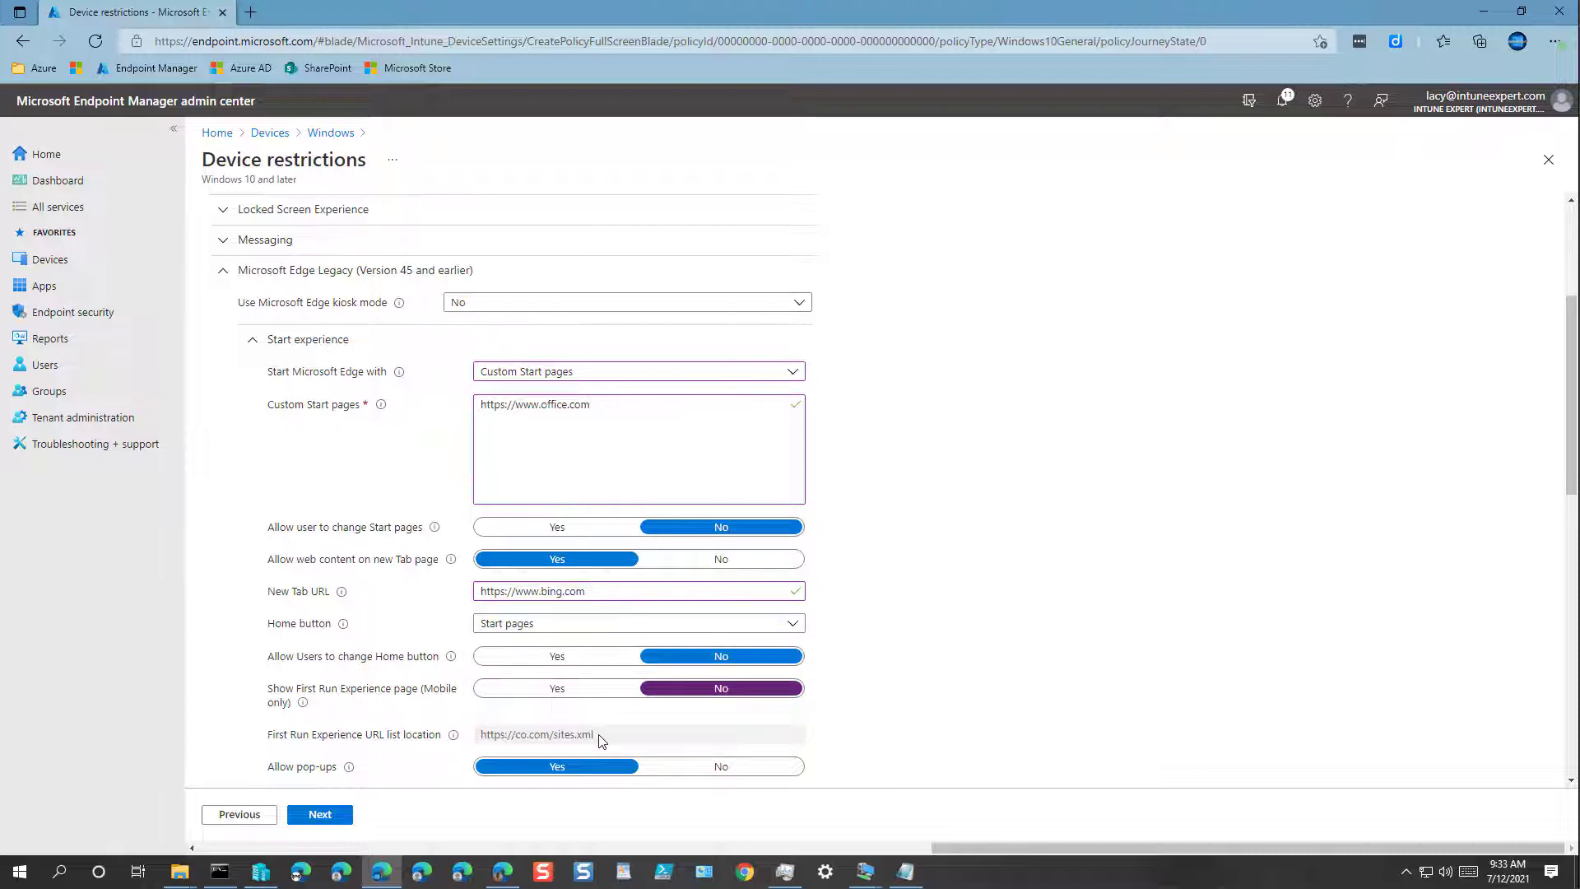
scroll(625, 731, down, 3)
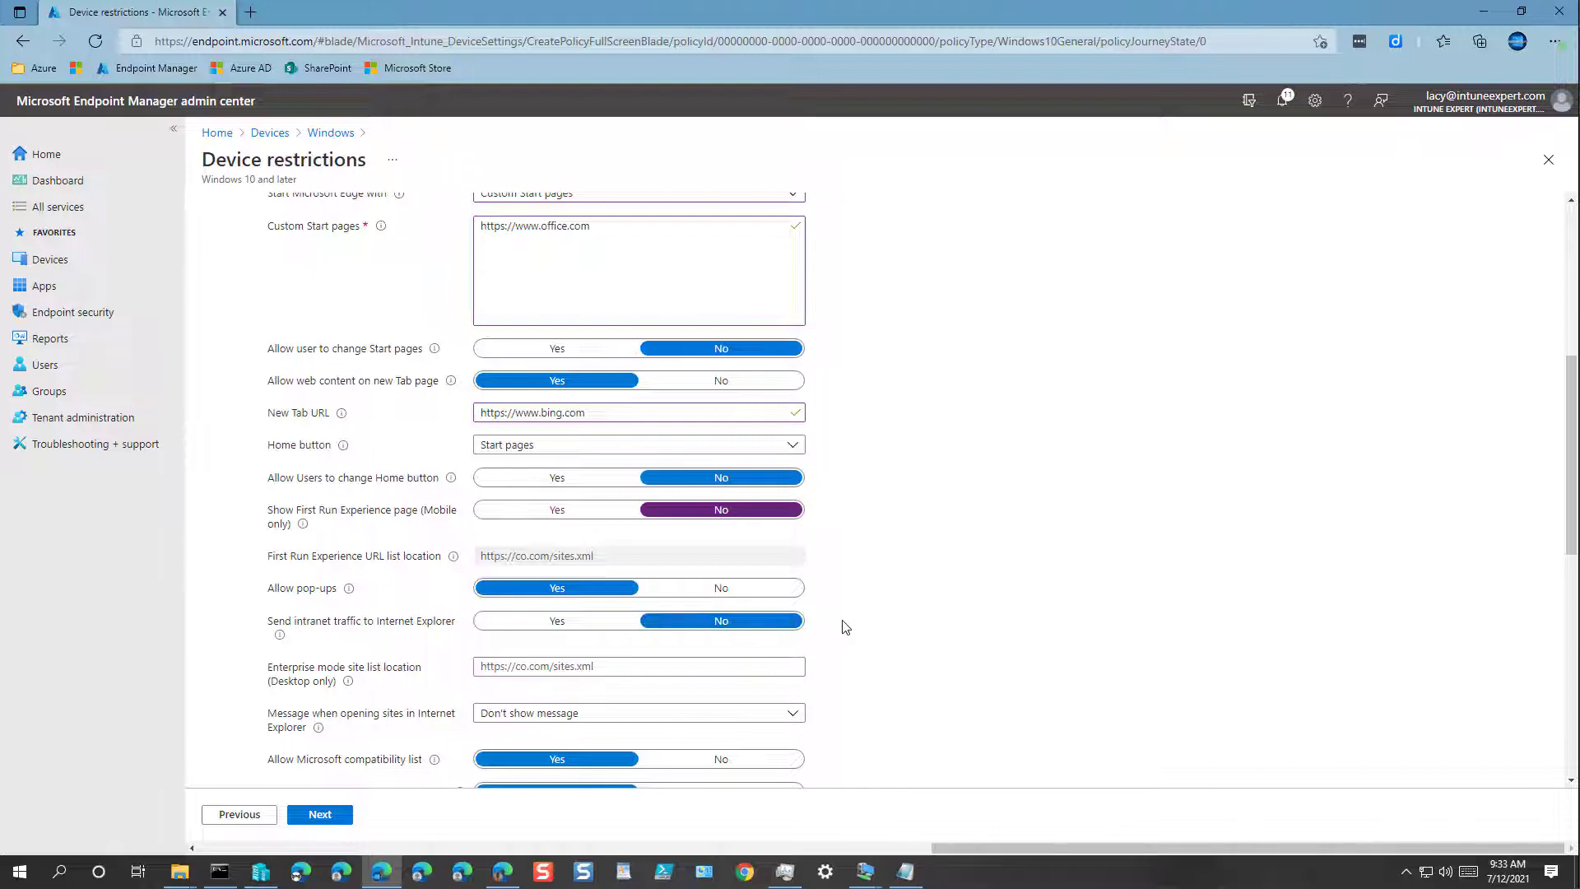
Send intranet traffic to Internet Explorer with the message 'Show message that site is opened in Internet Explorer 11'.
click(545, 624)
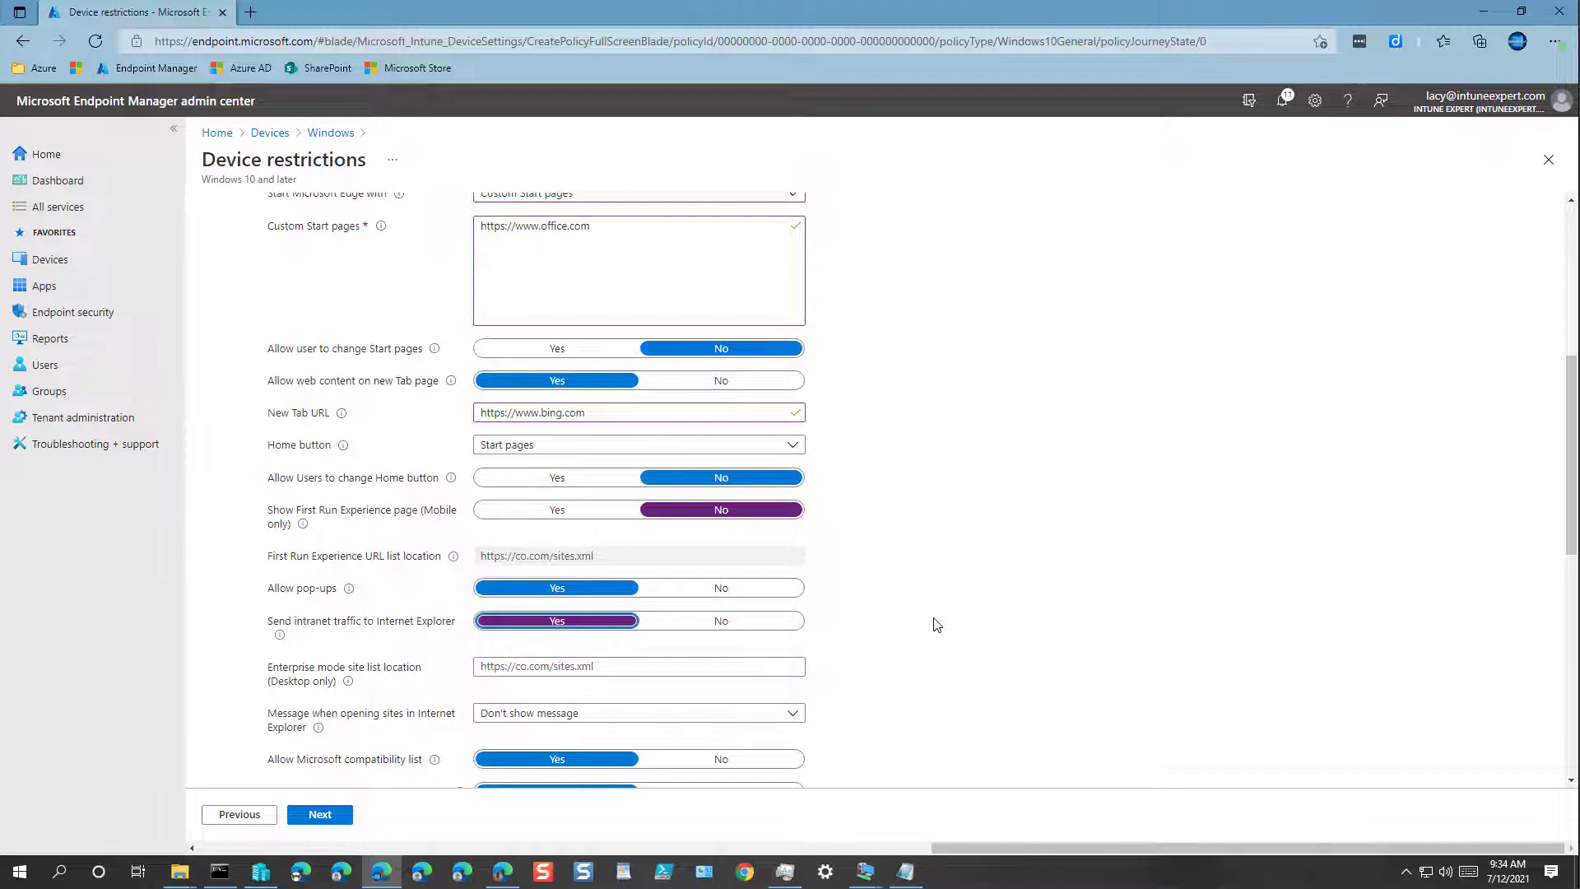
click(554, 667)
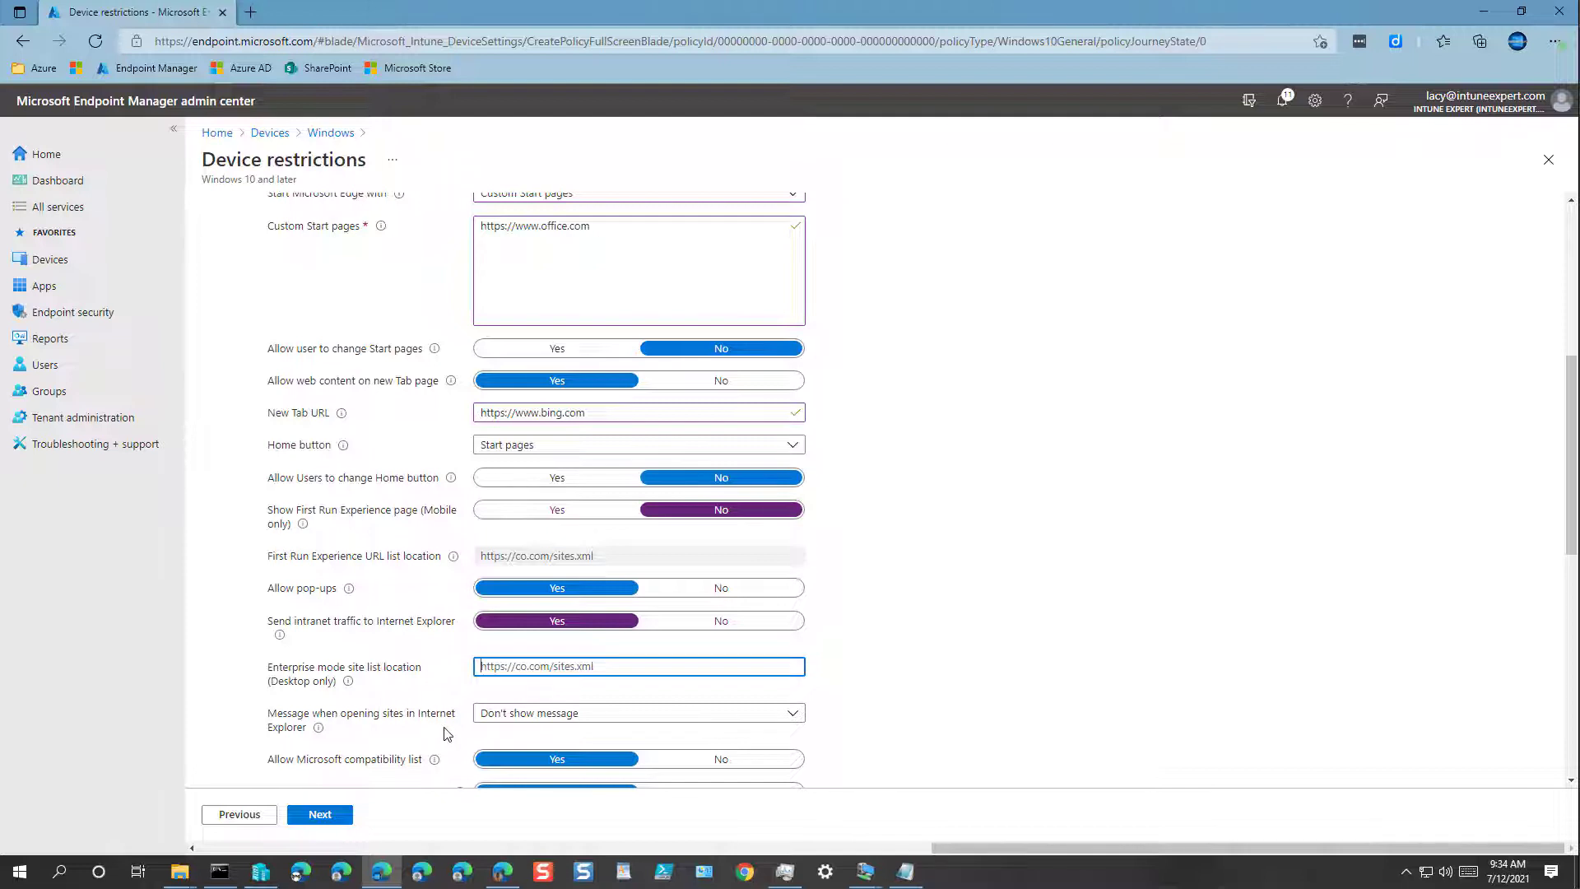
click(507, 716)
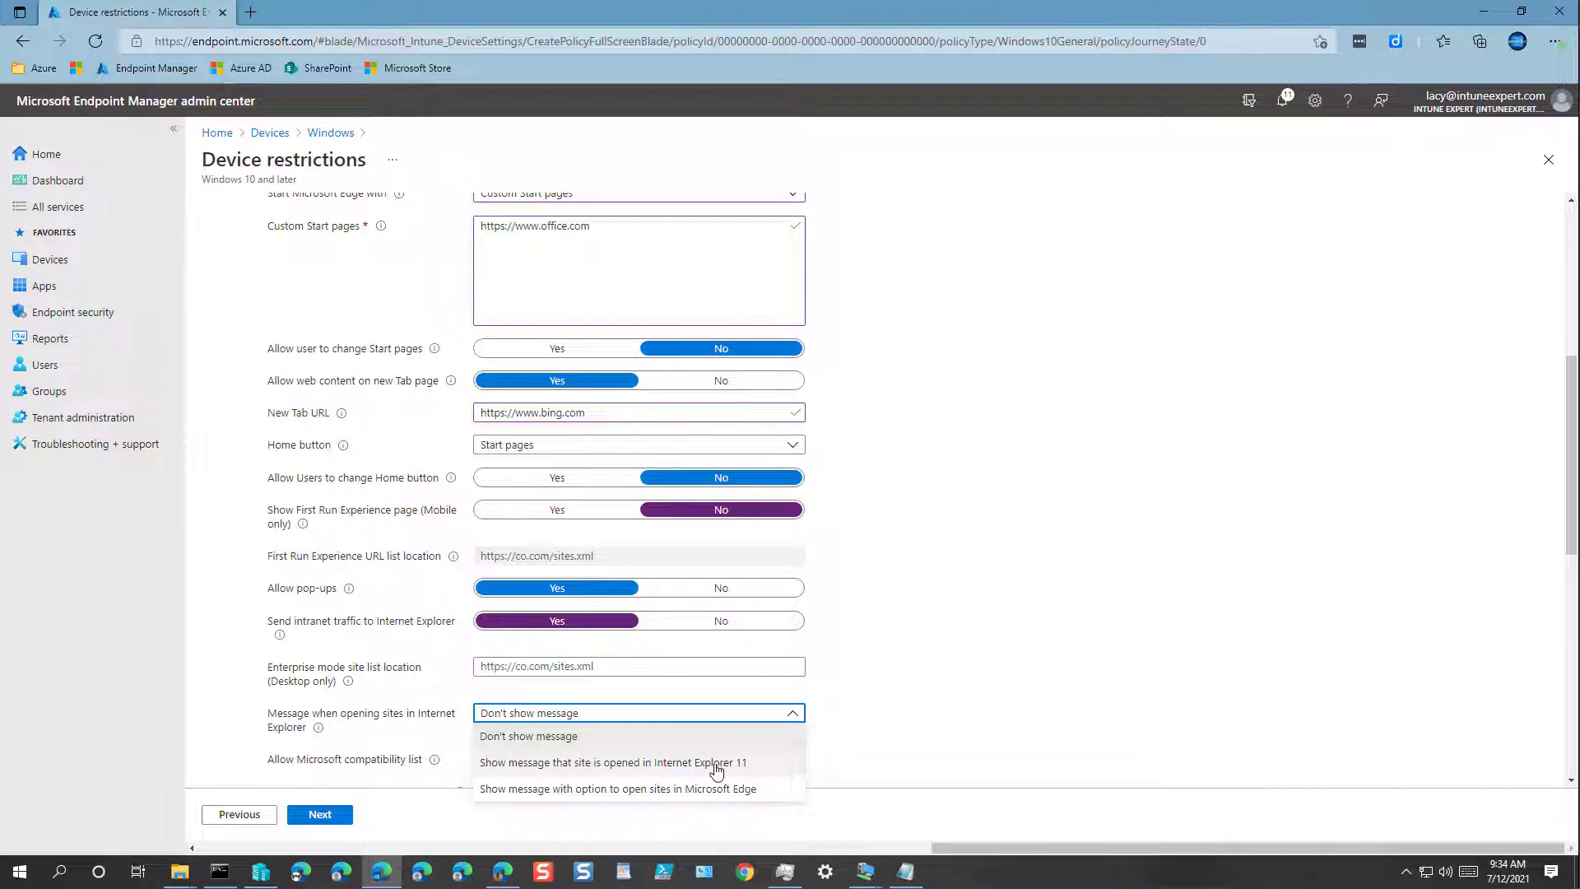
click(691, 763)
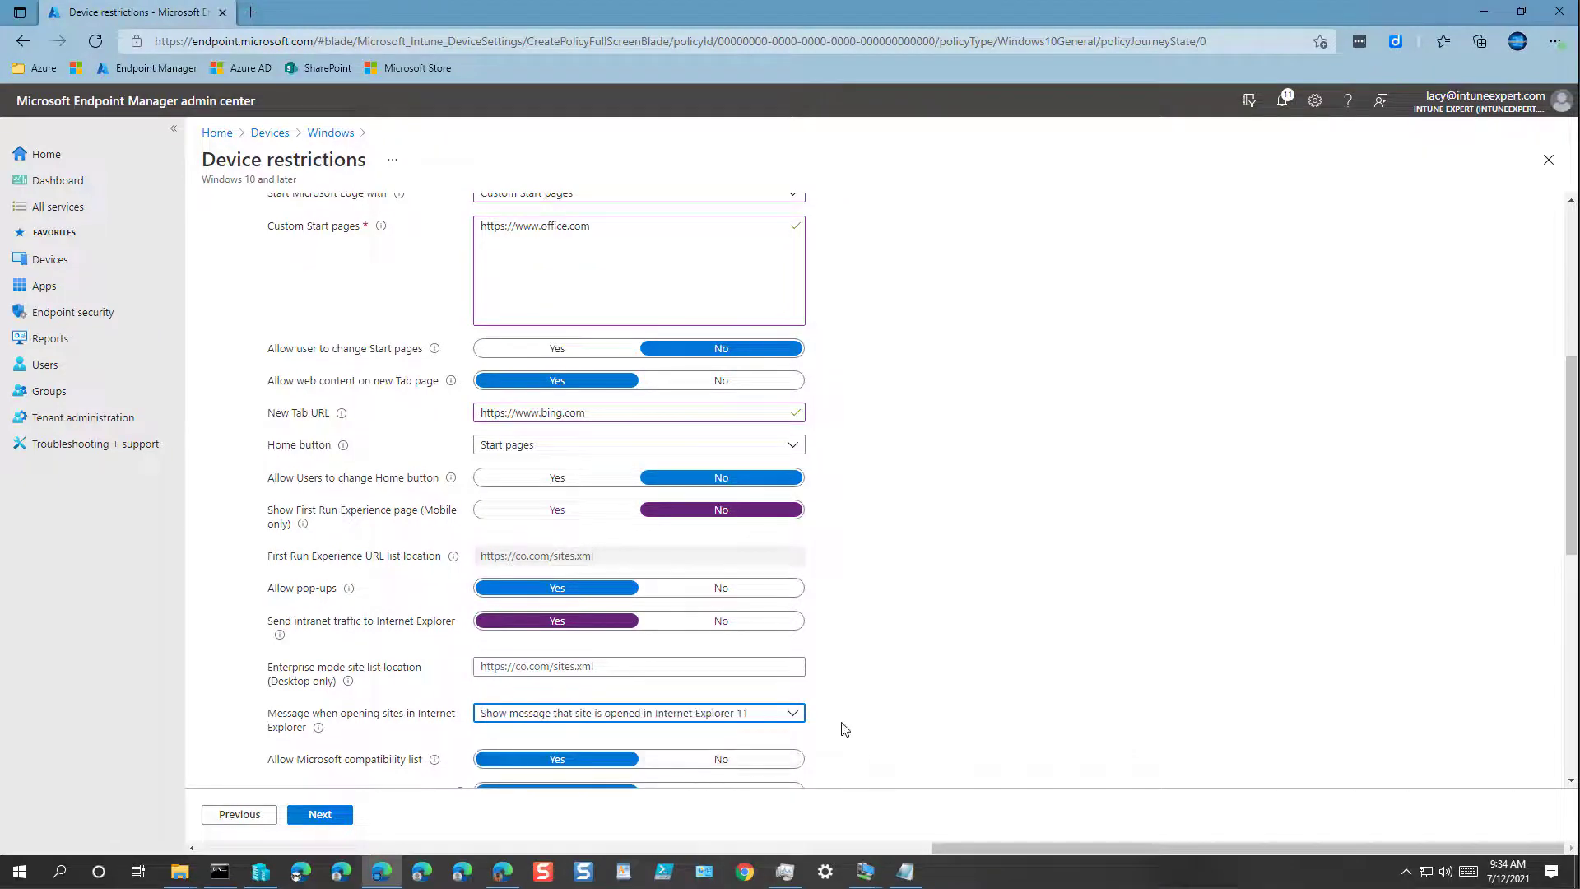
scroll(843, 726, down, 3)
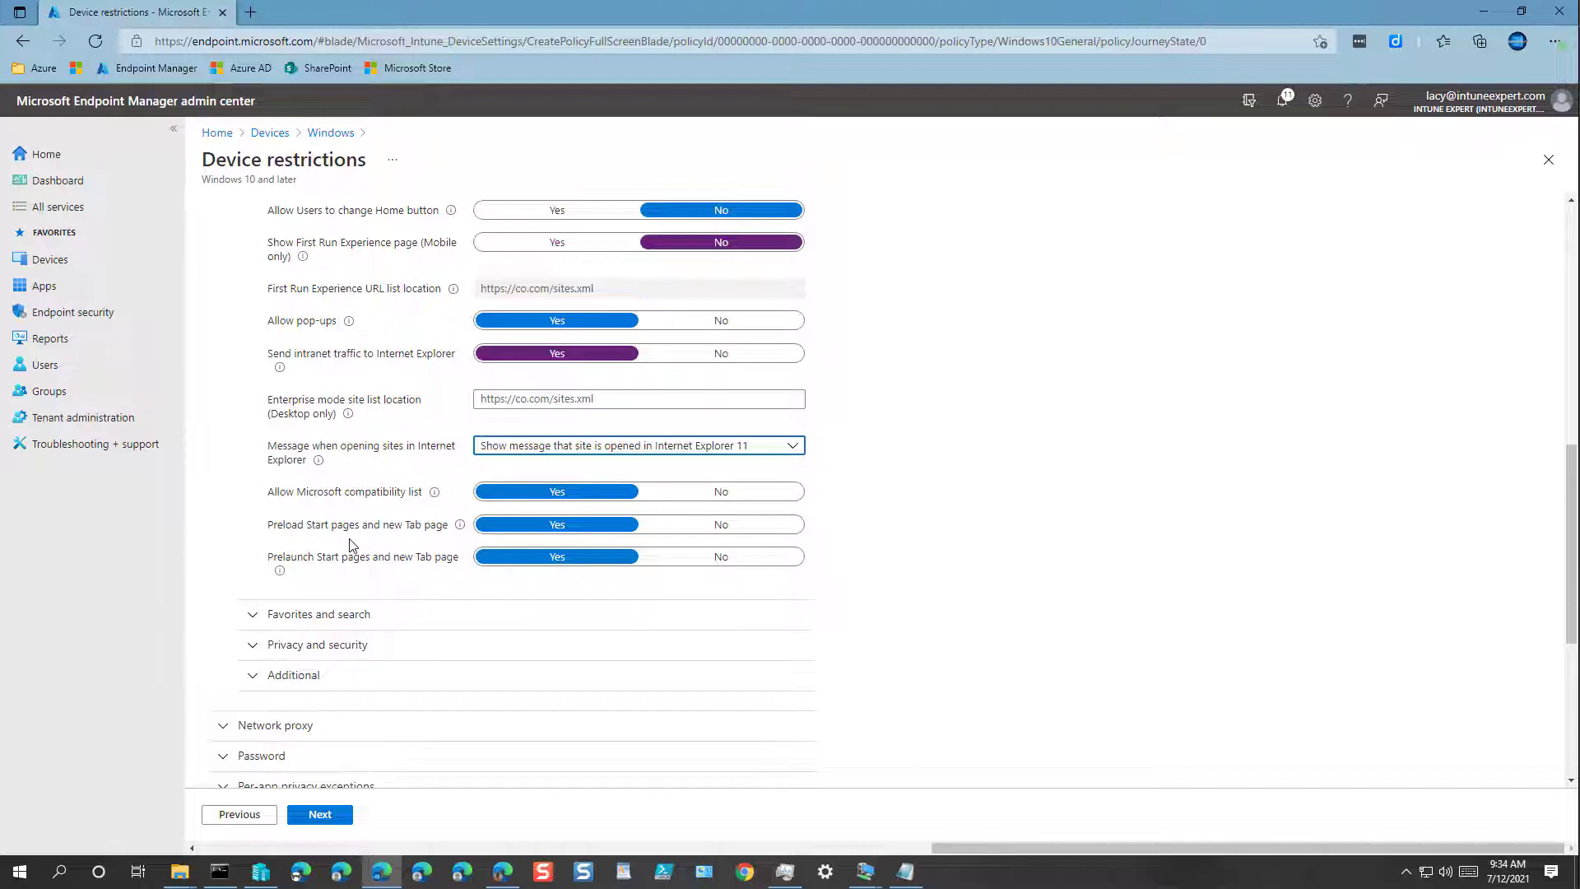
scroll(843, 547, up, 7)
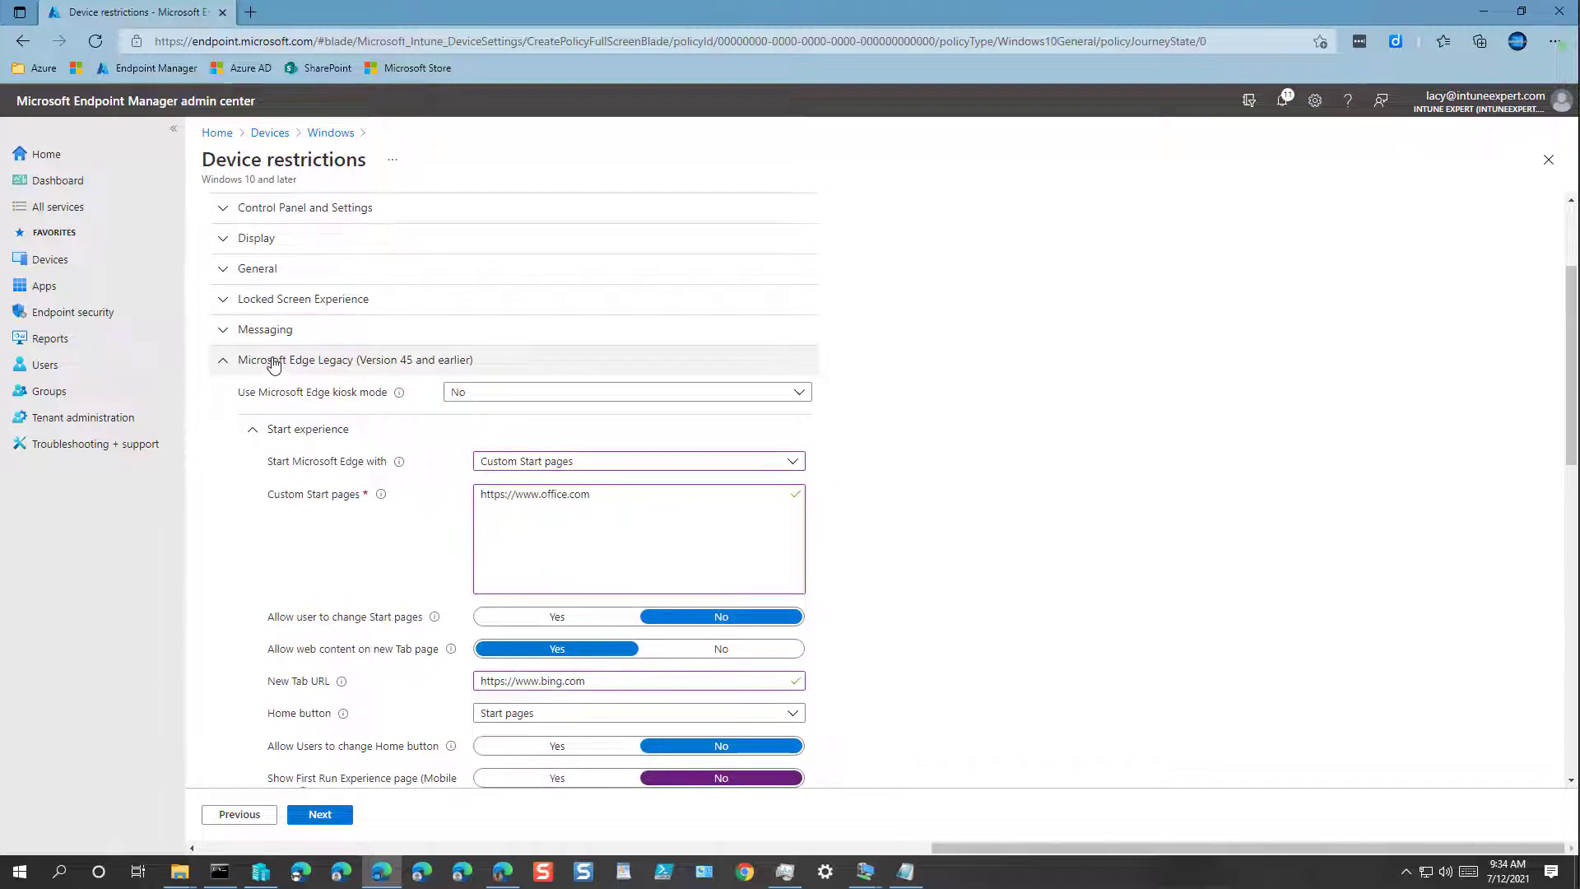
Collapse Edge Legacy and choose Required for Share usage data under Reporting and Telemetry.
click(272, 363)
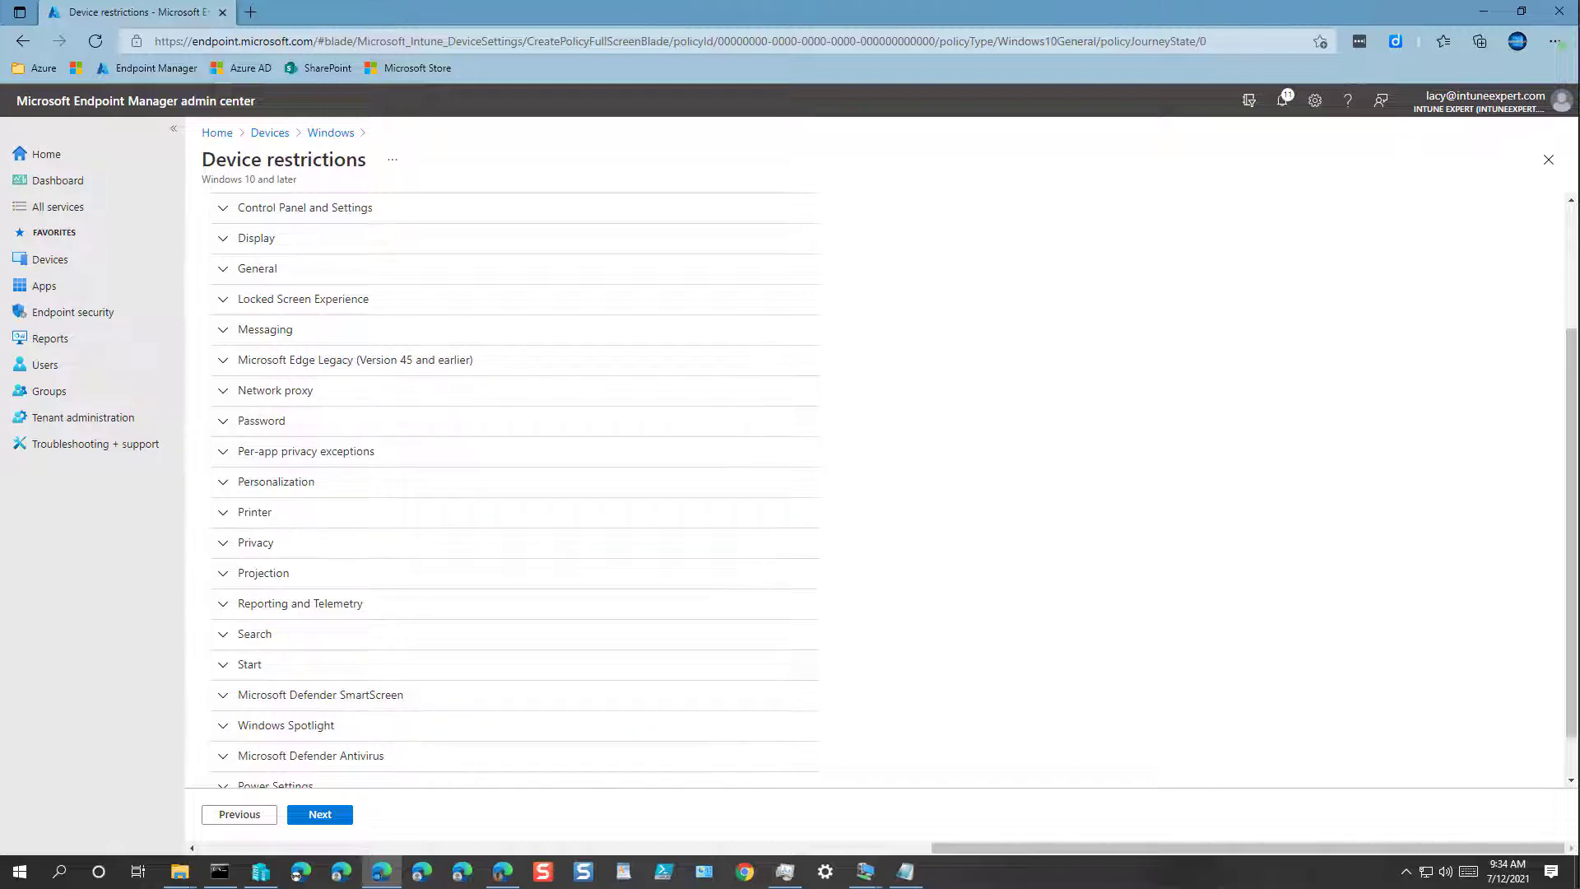
click(317, 608)
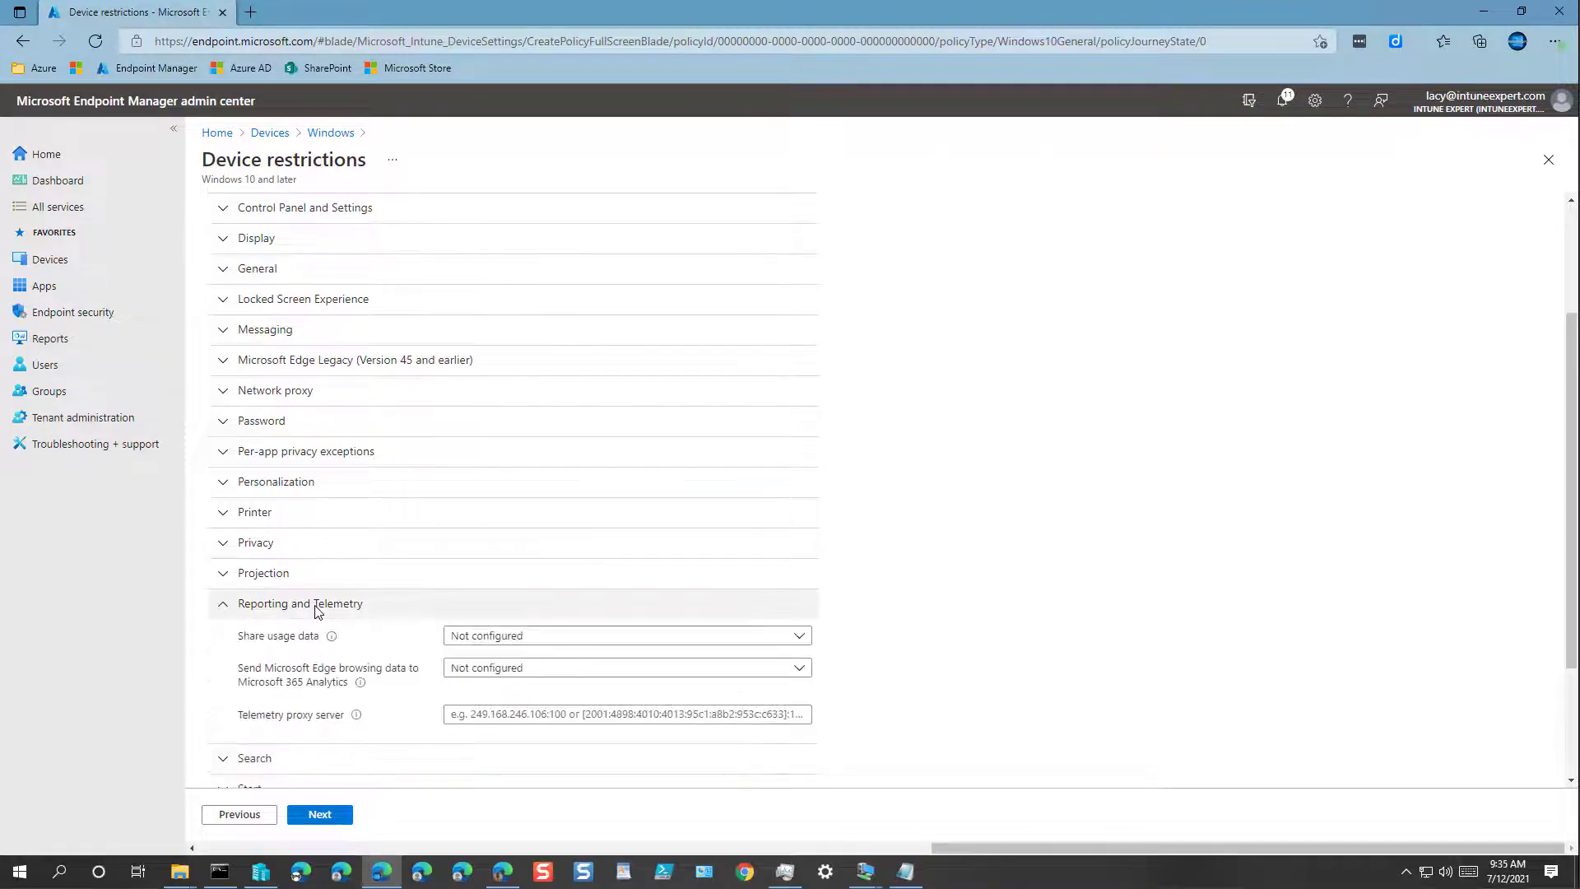
click(510, 639)
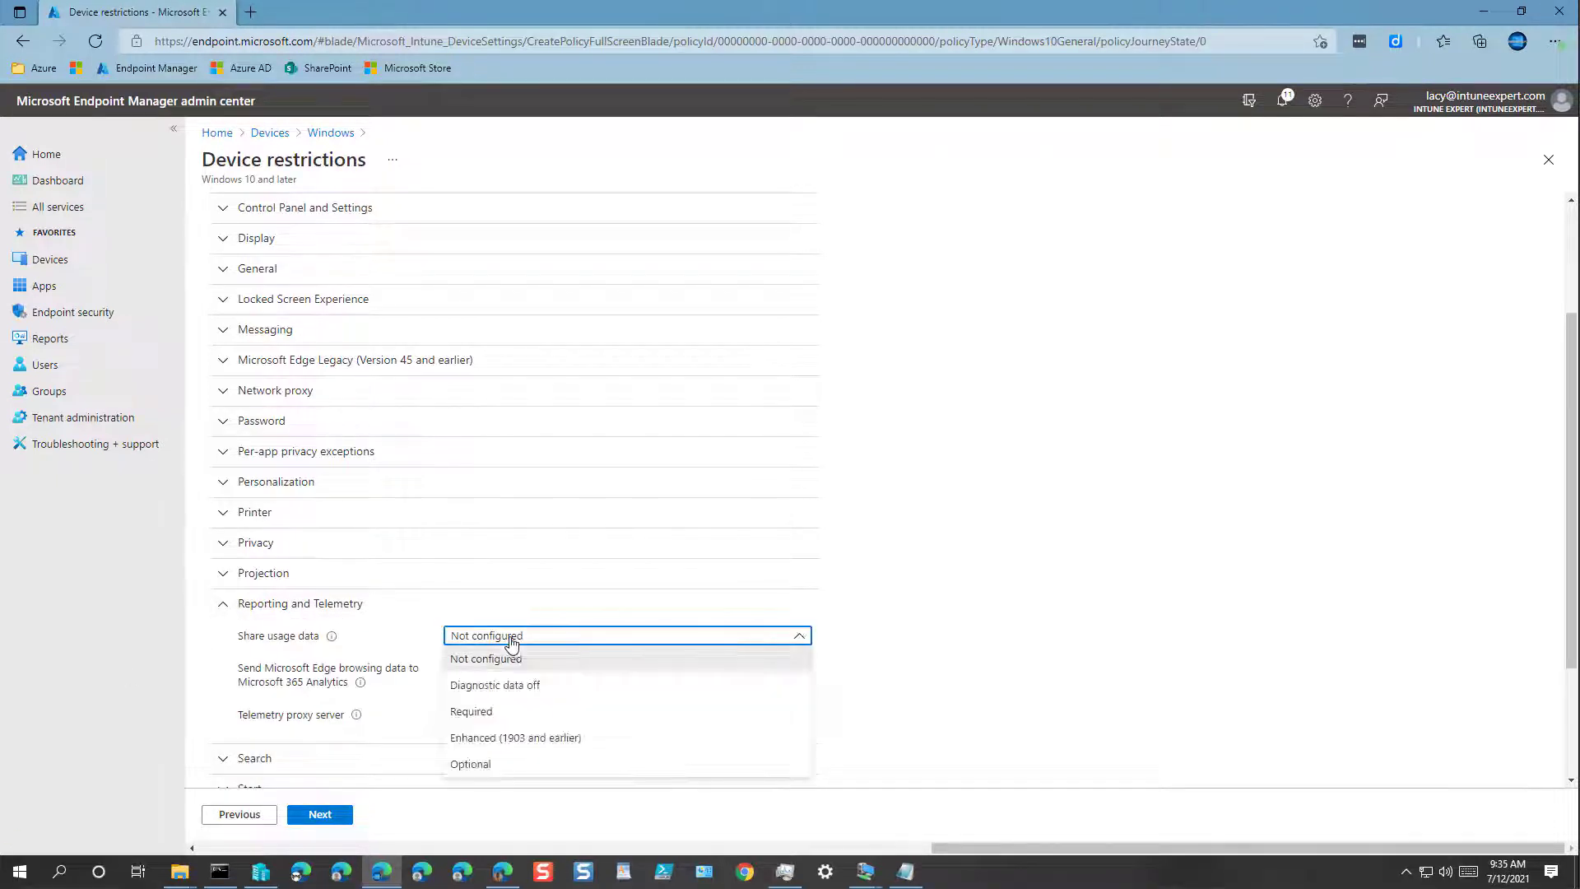
click(487, 712)
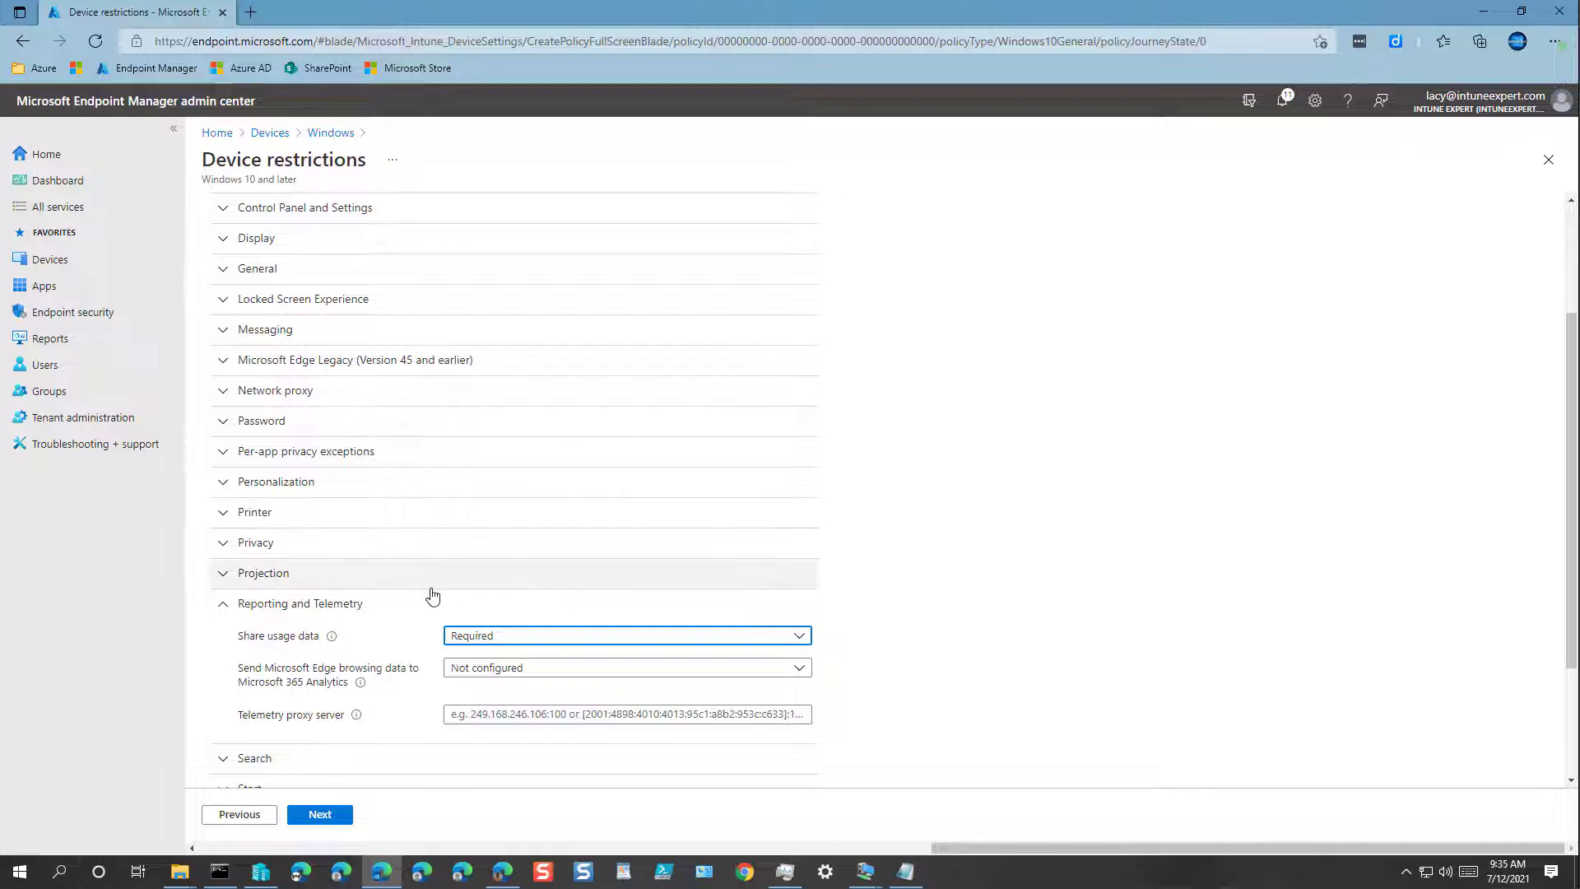
click(320, 604)
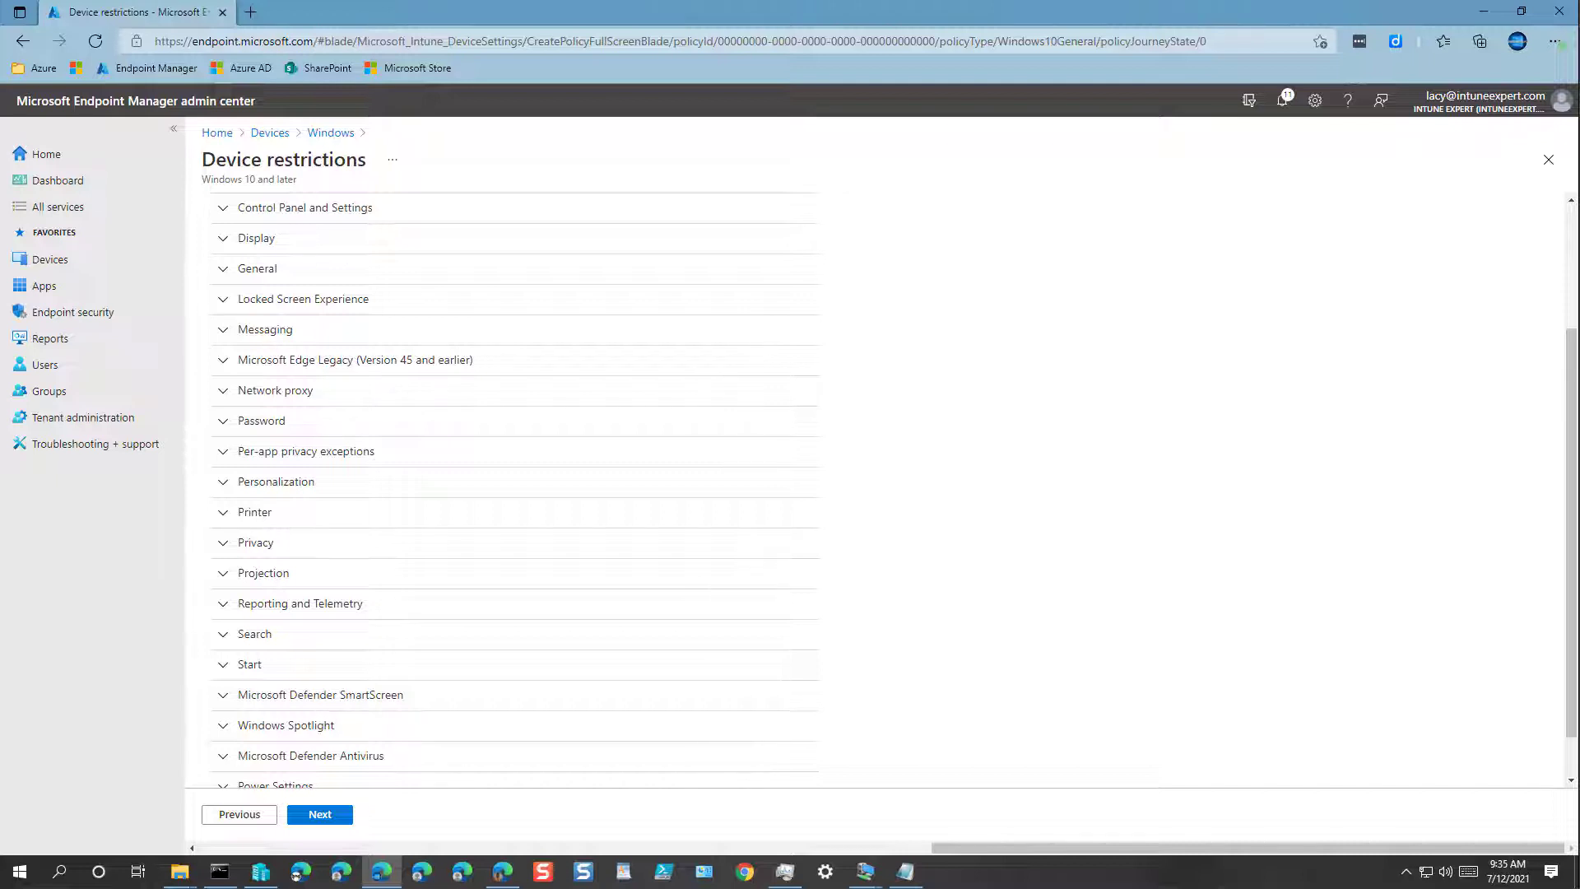
Set SmartScreen to Require, and Block both malicious site access and unverified file downloads.
click(343, 700)
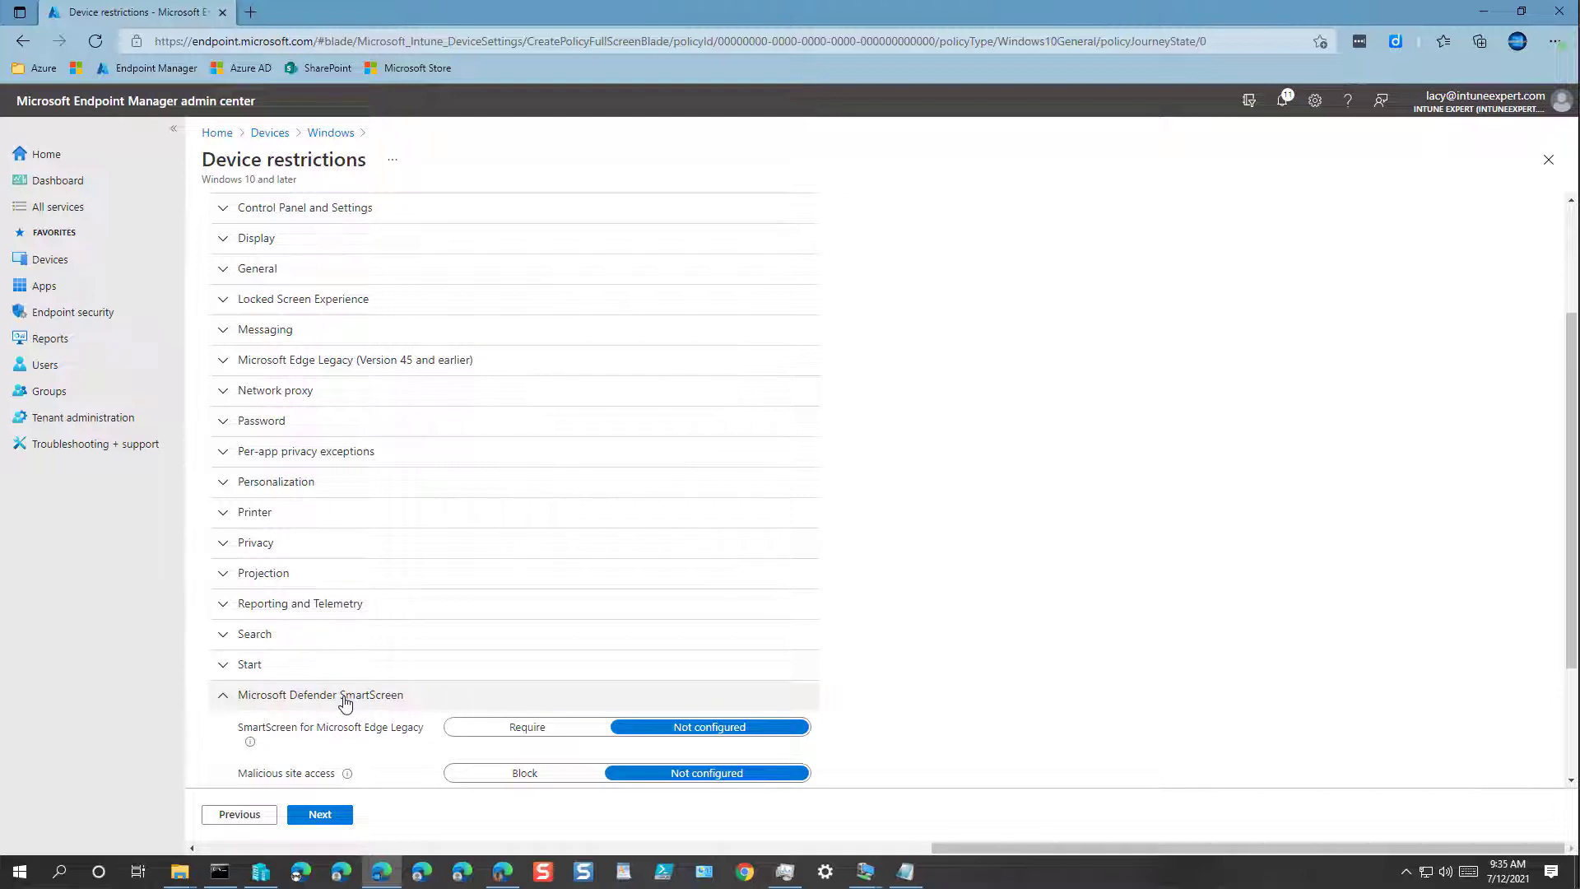
scroll(434, 671, down, 1)
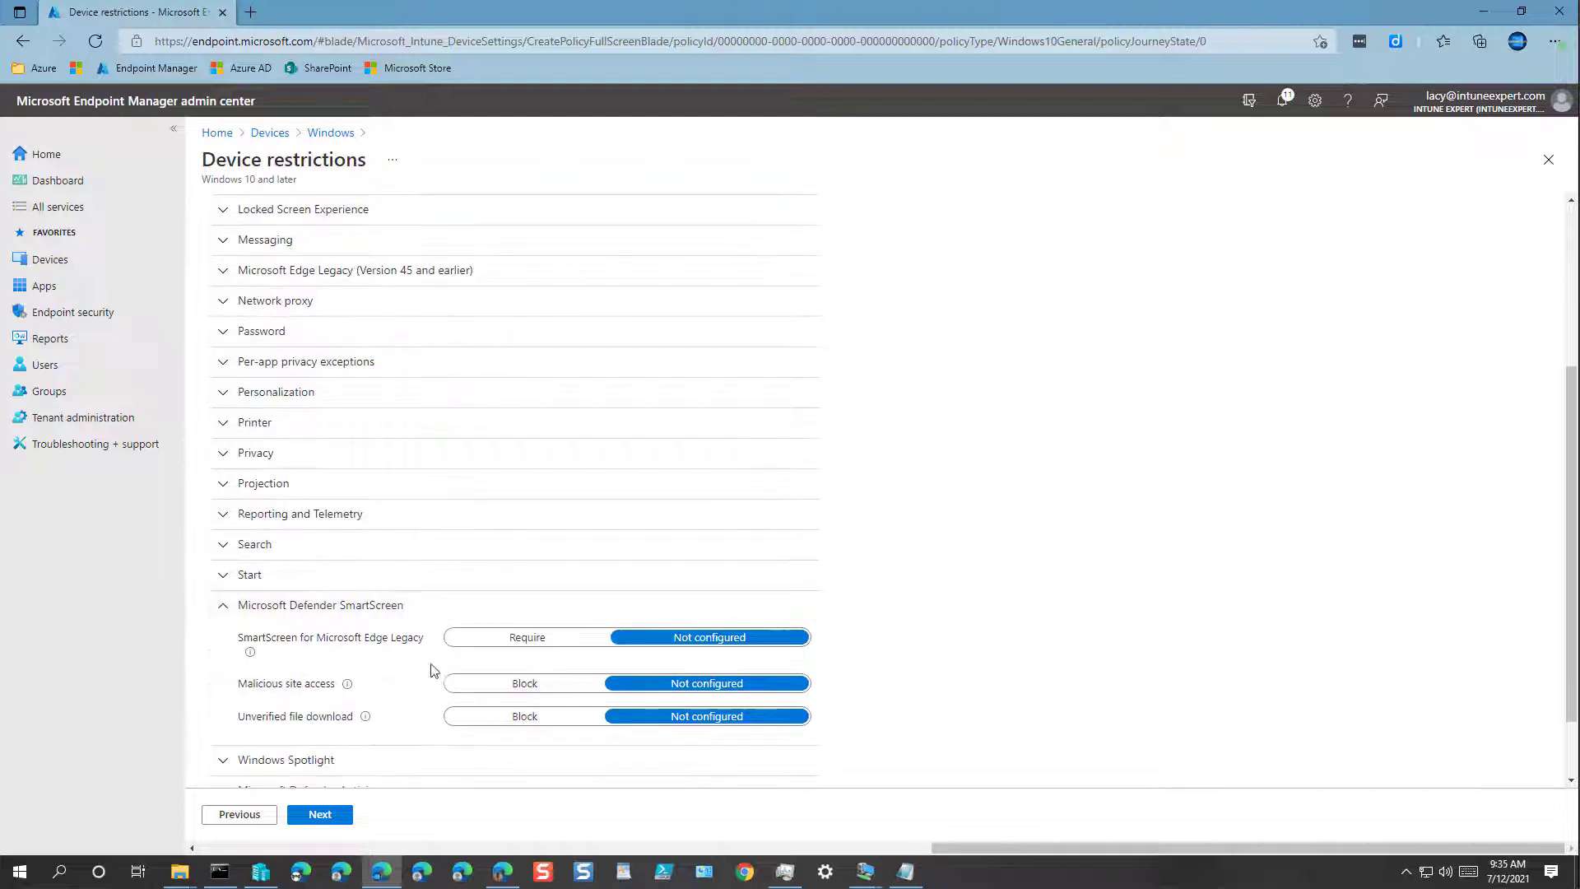
click(524, 638)
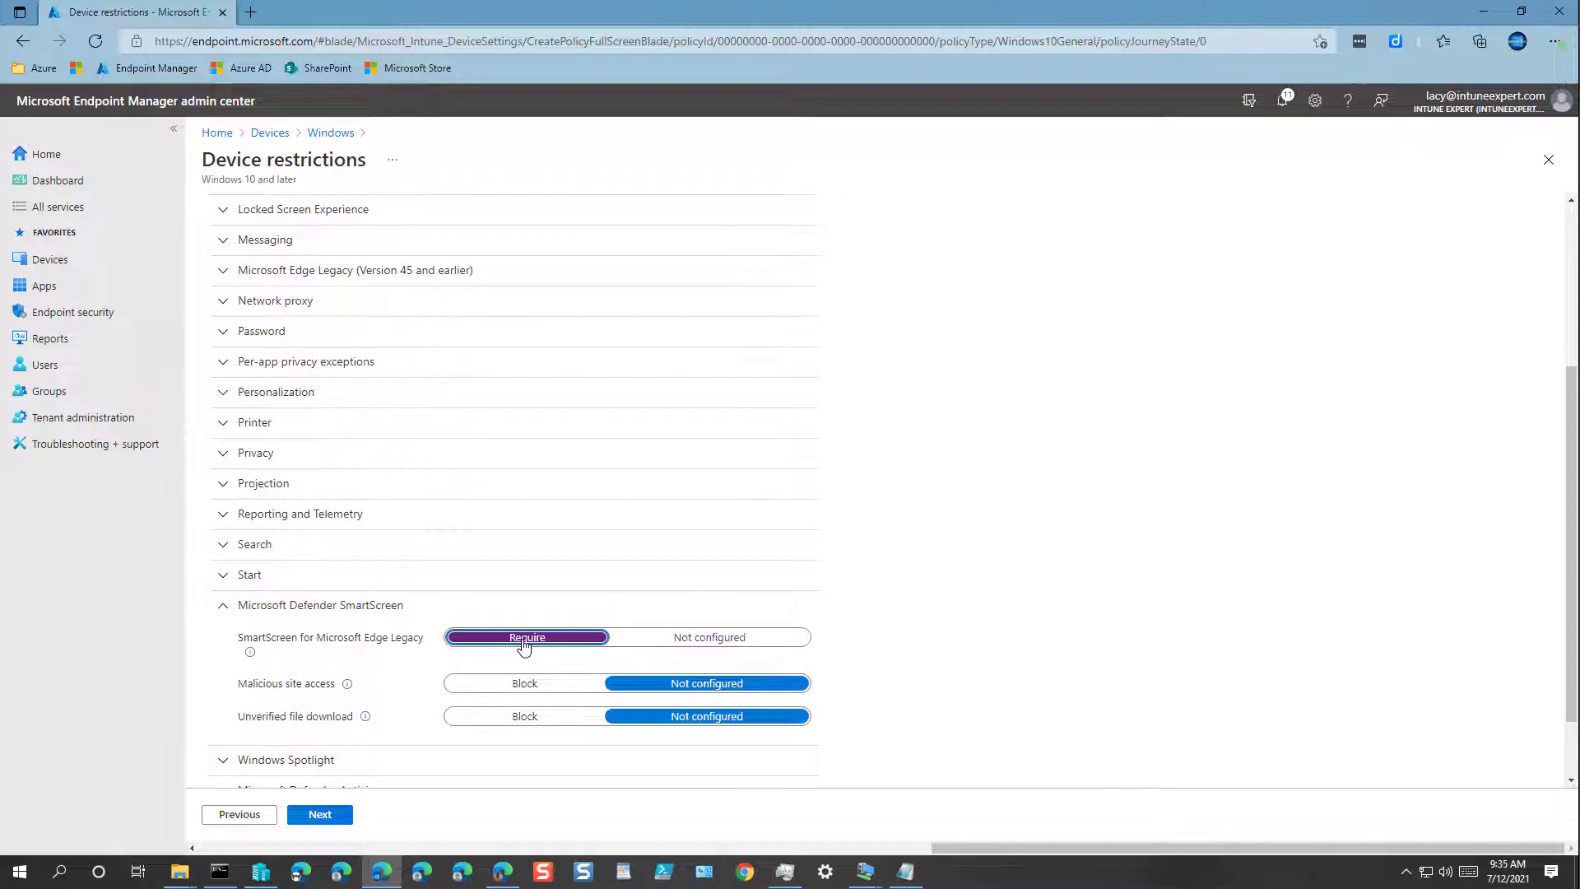
click(531, 688)
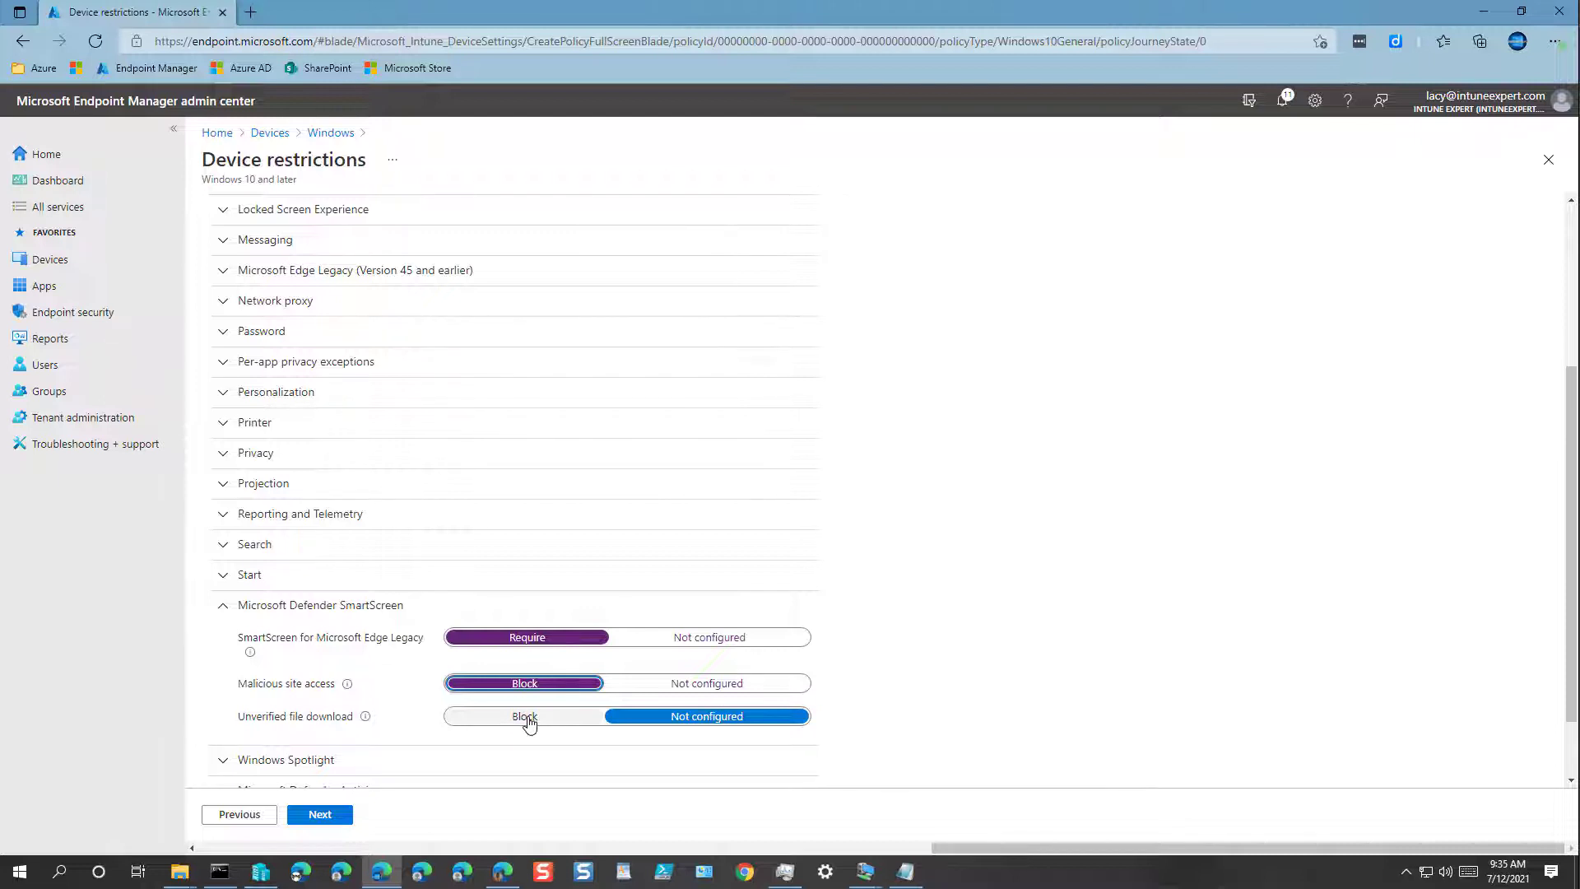
click(527, 717)
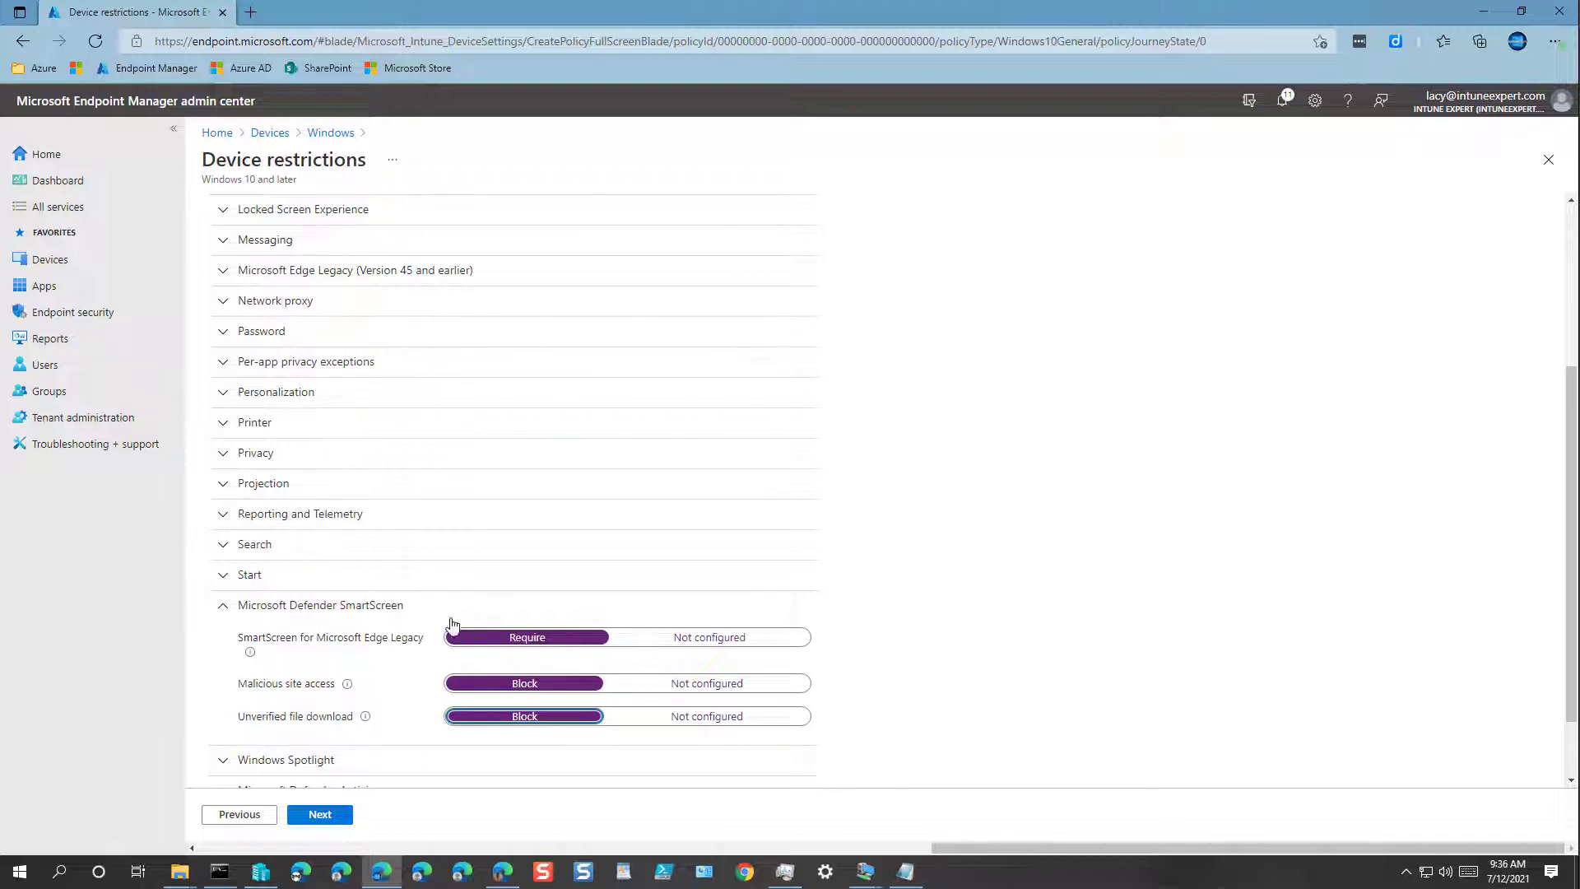
click(417, 609)
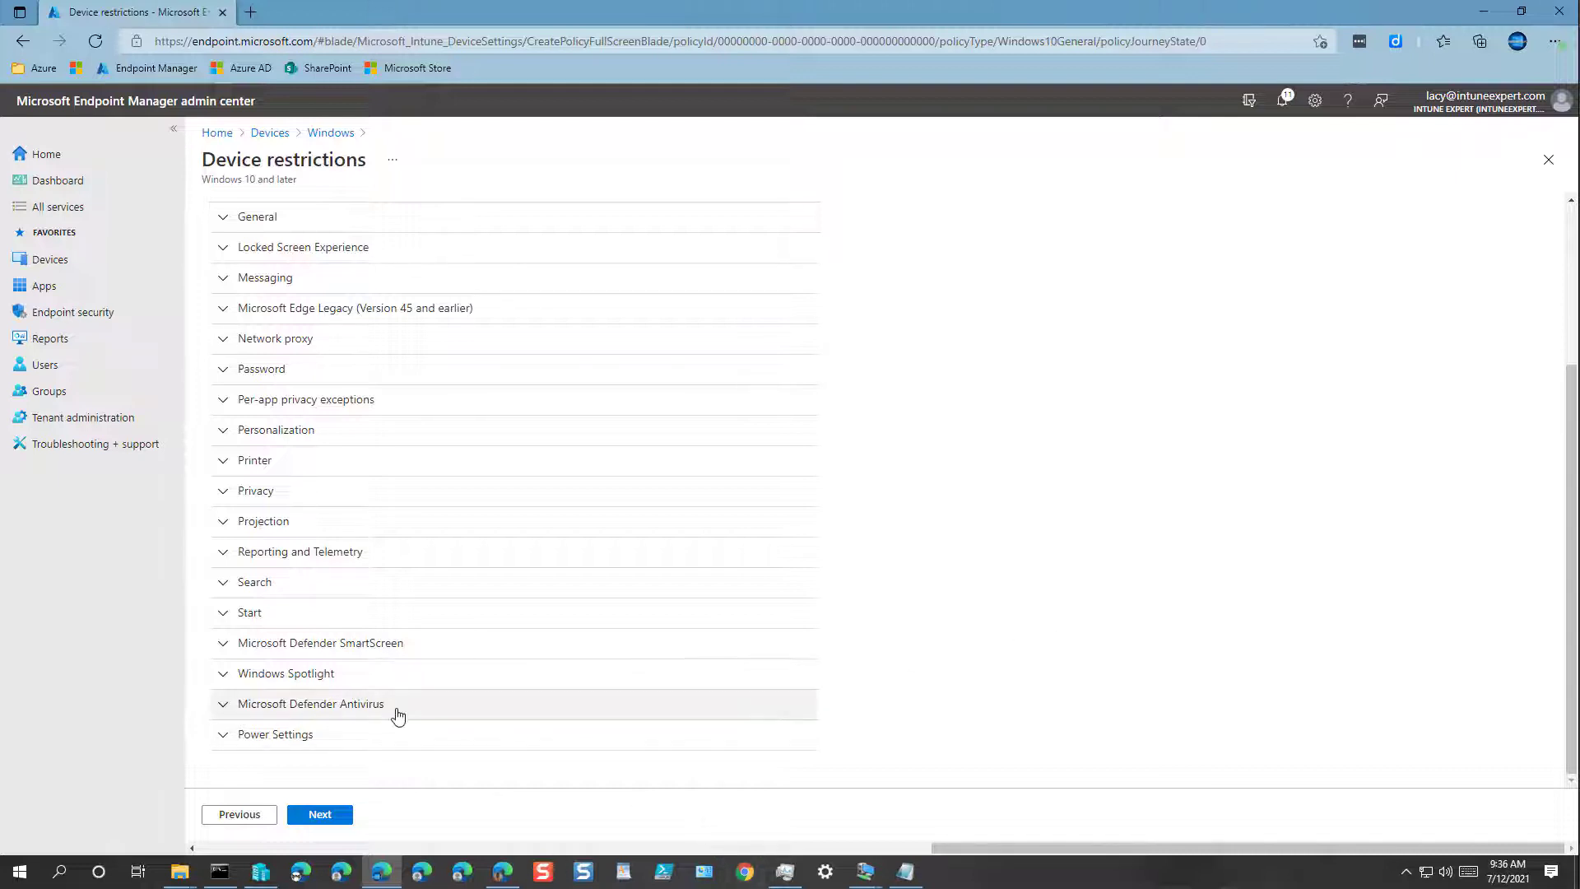
Enable real-time monitoring, behavior monitoring, NIS, all-download scanning and low CPU priority scheduled scans in Defender Antivirus.
click(330, 706)
scroll(1099, 583, down, 2)
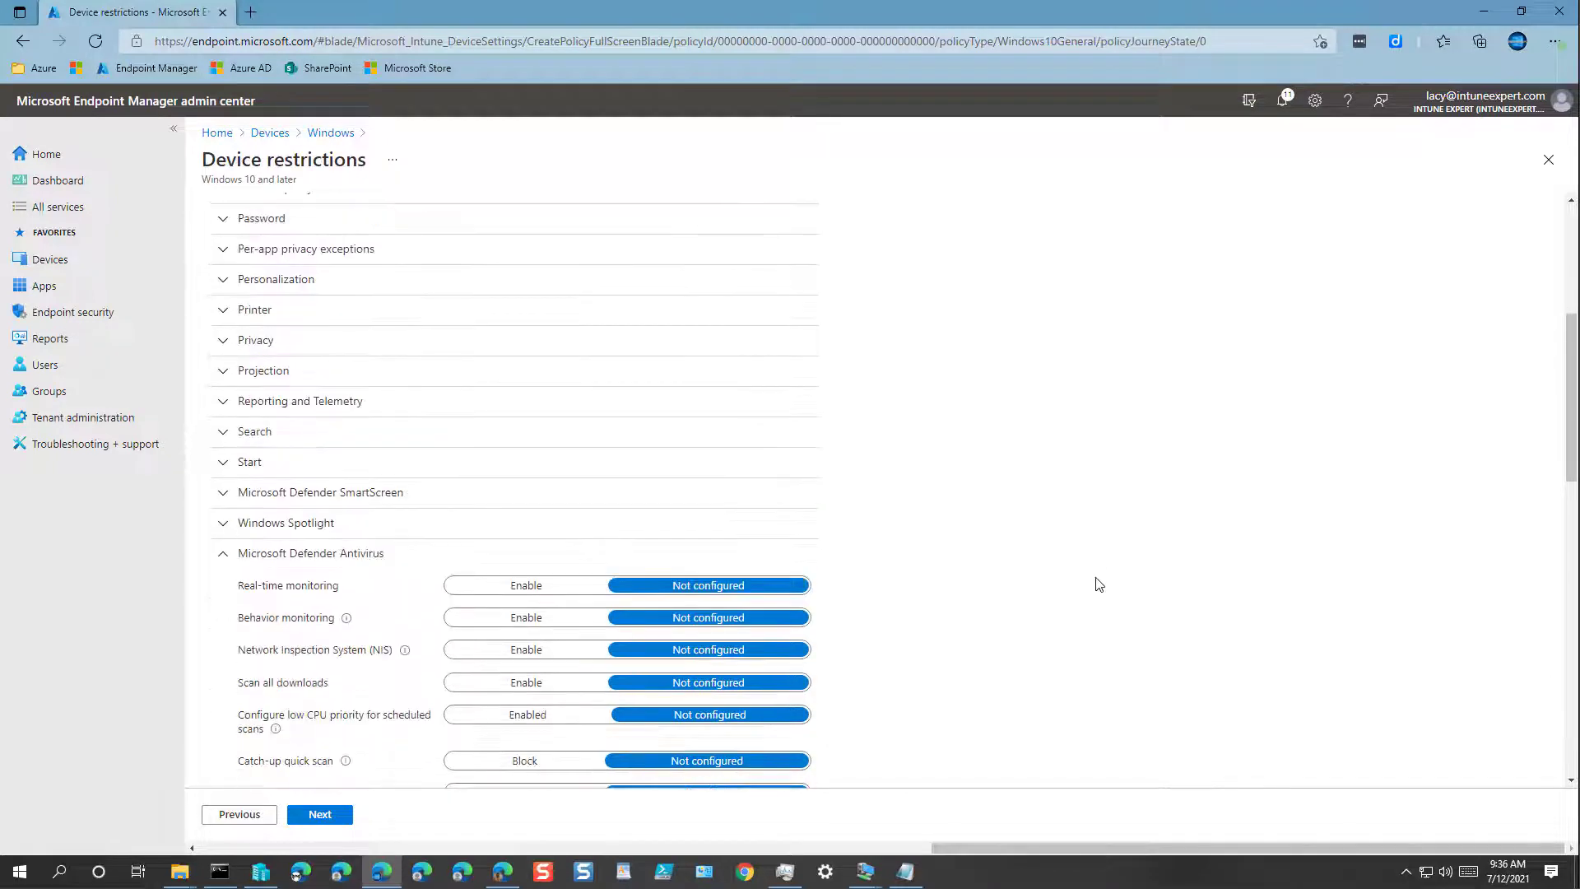
scroll(1099, 583, down, 4)
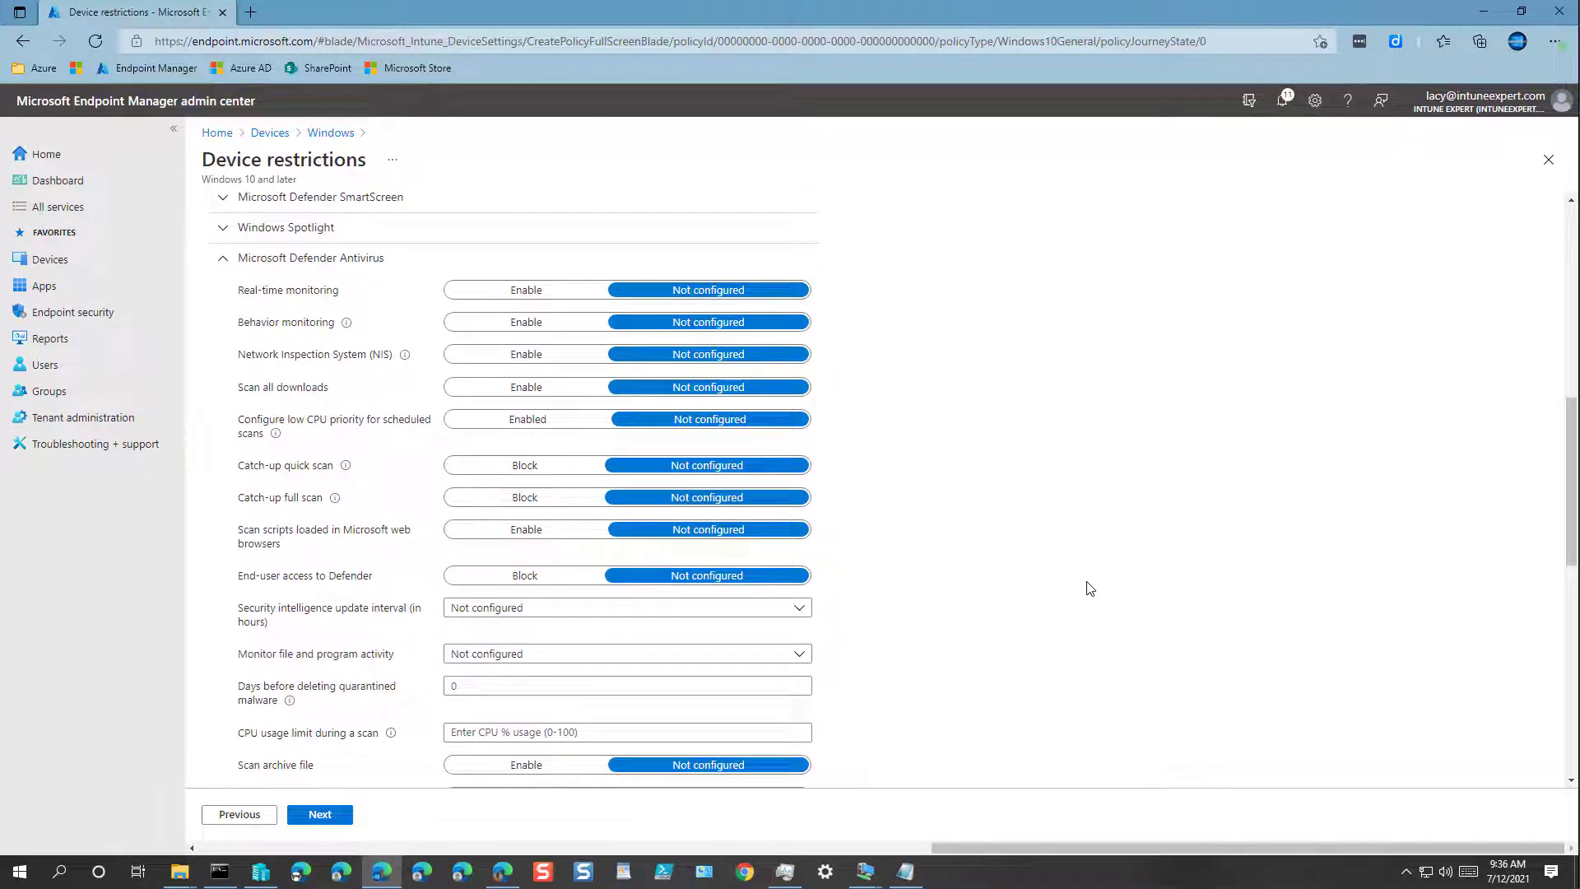
scroll(1084, 583, down, 7)
scroll(1088, 584, up, 5)
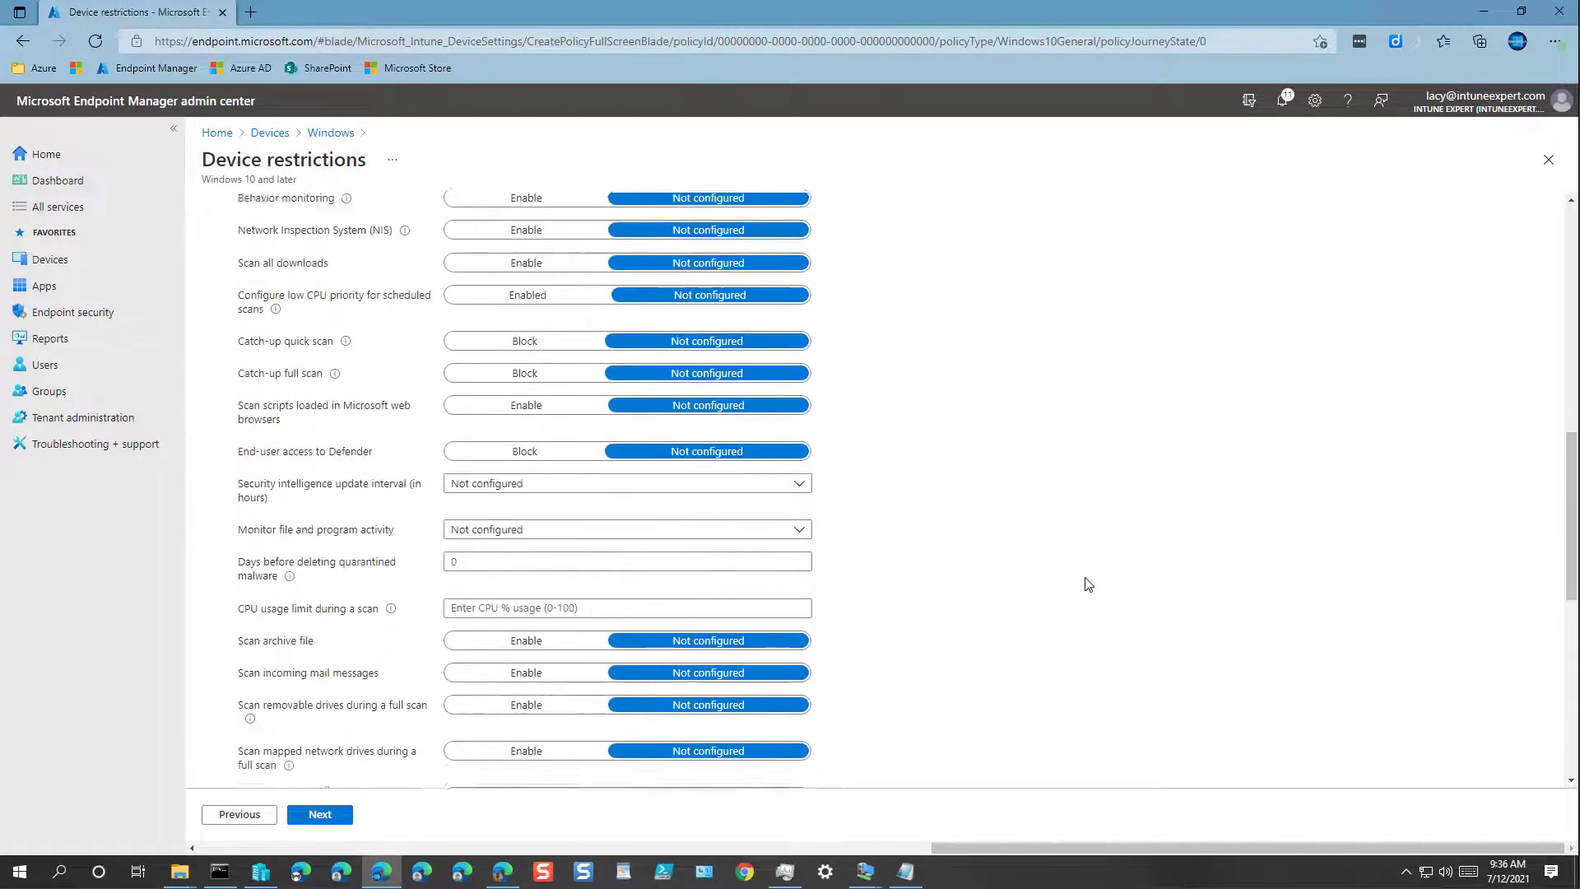
scroll(1087, 583, up, 4)
scroll(1086, 582, down, 2)
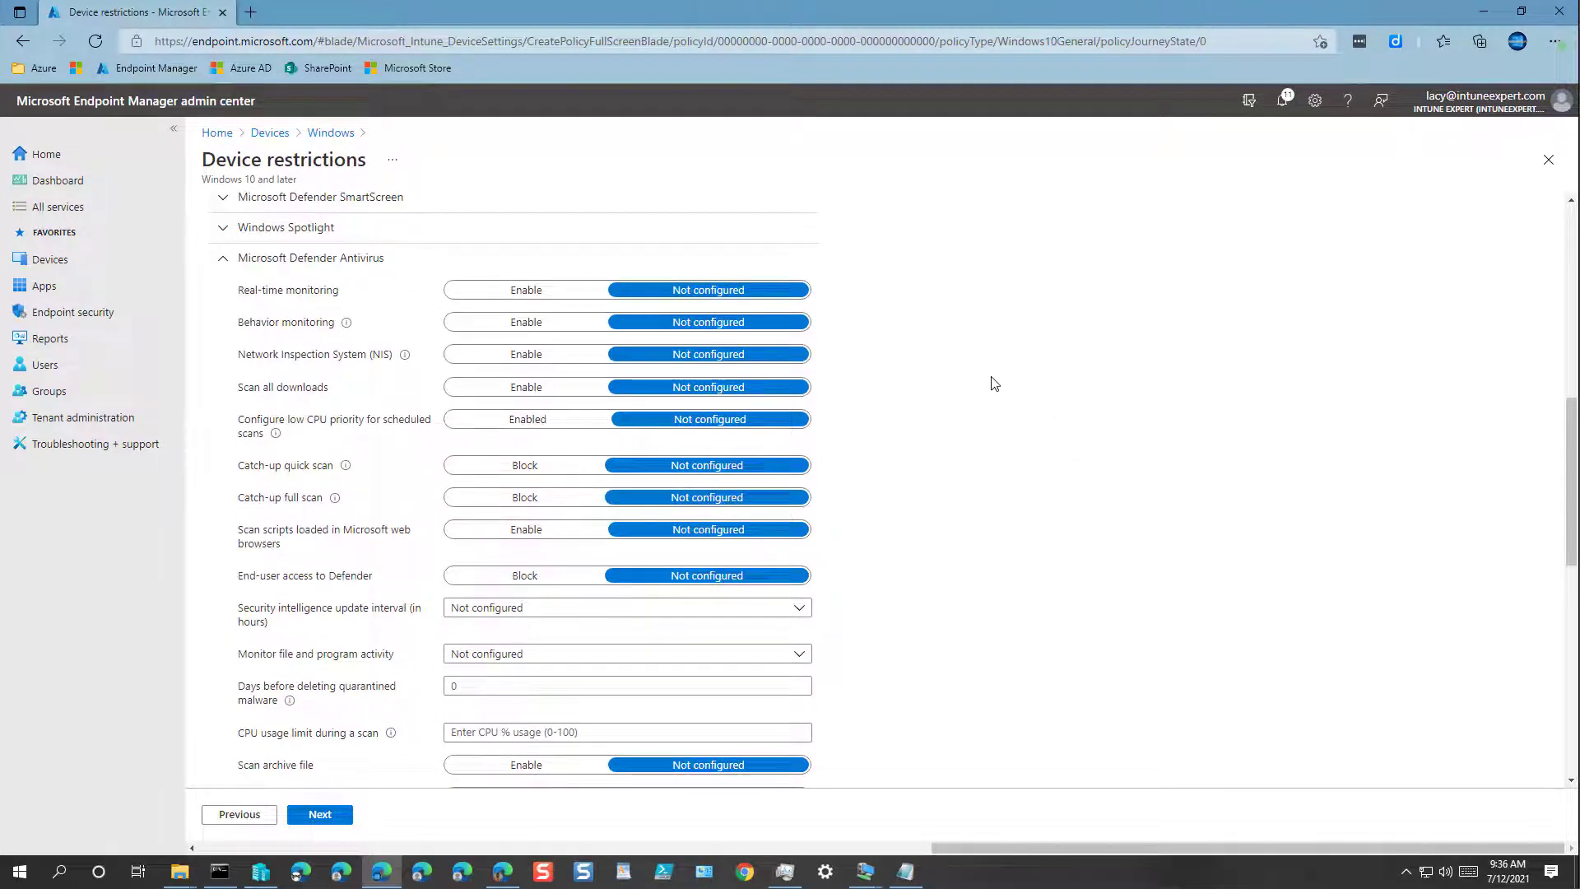
click(561, 298)
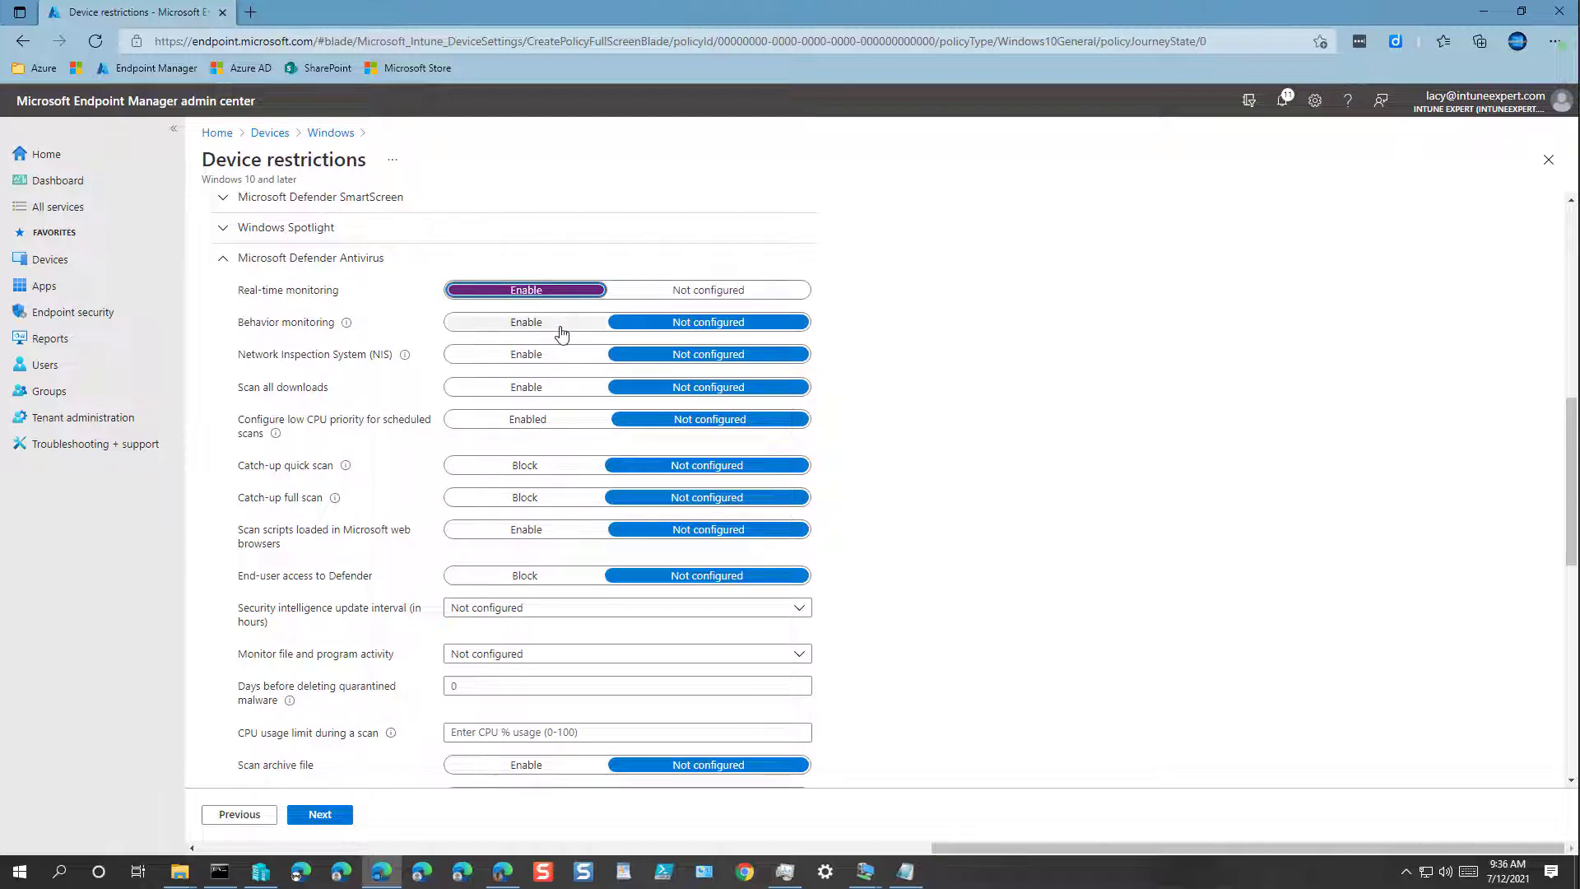
click(561, 329)
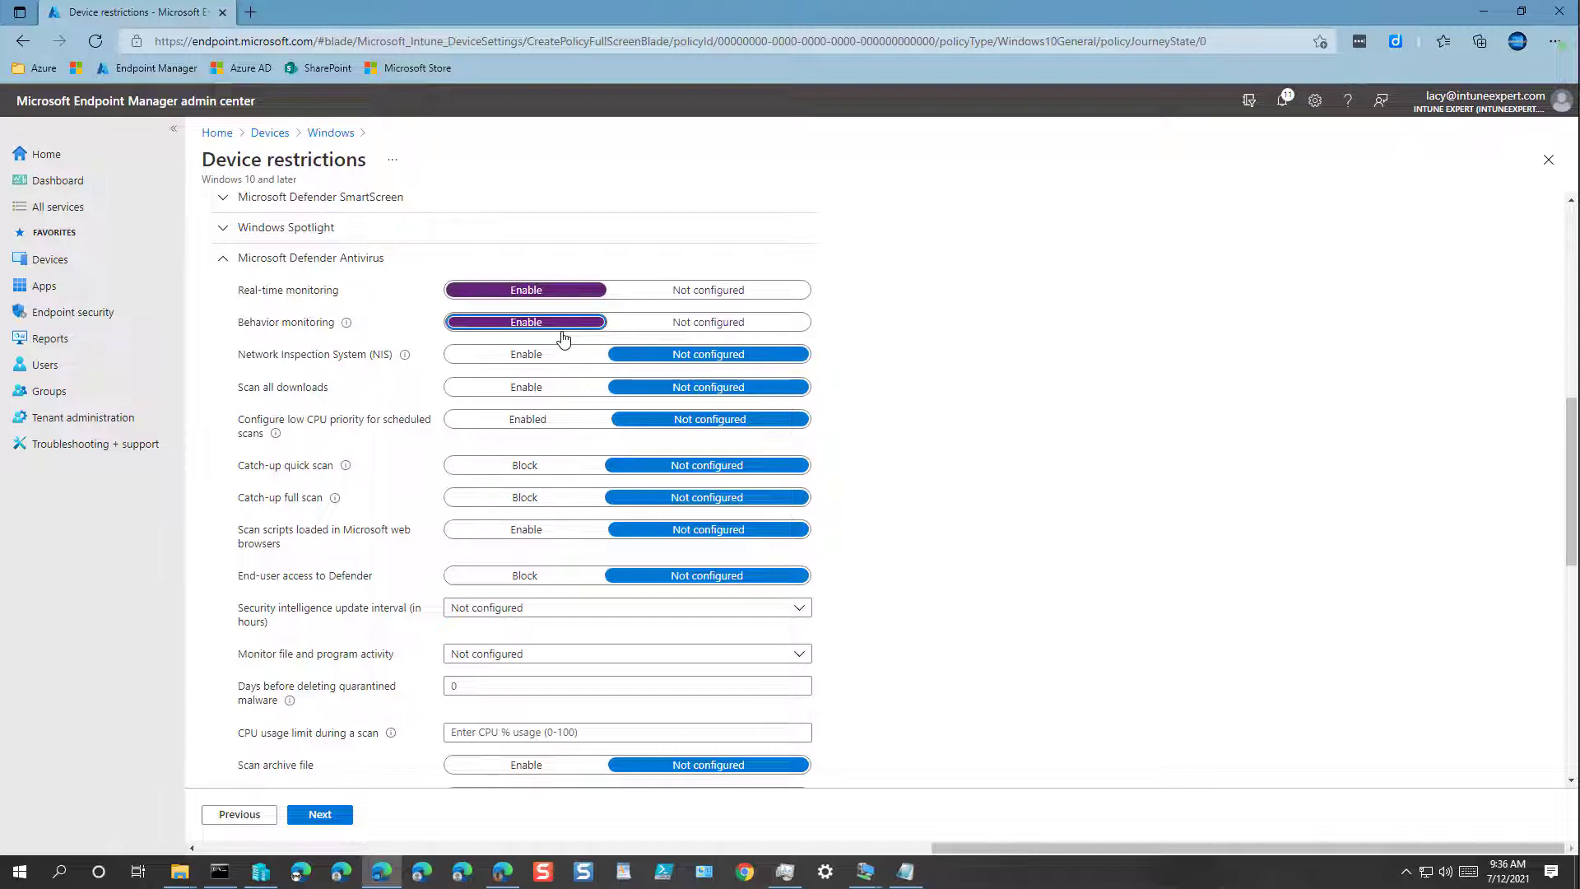
click(539, 357)
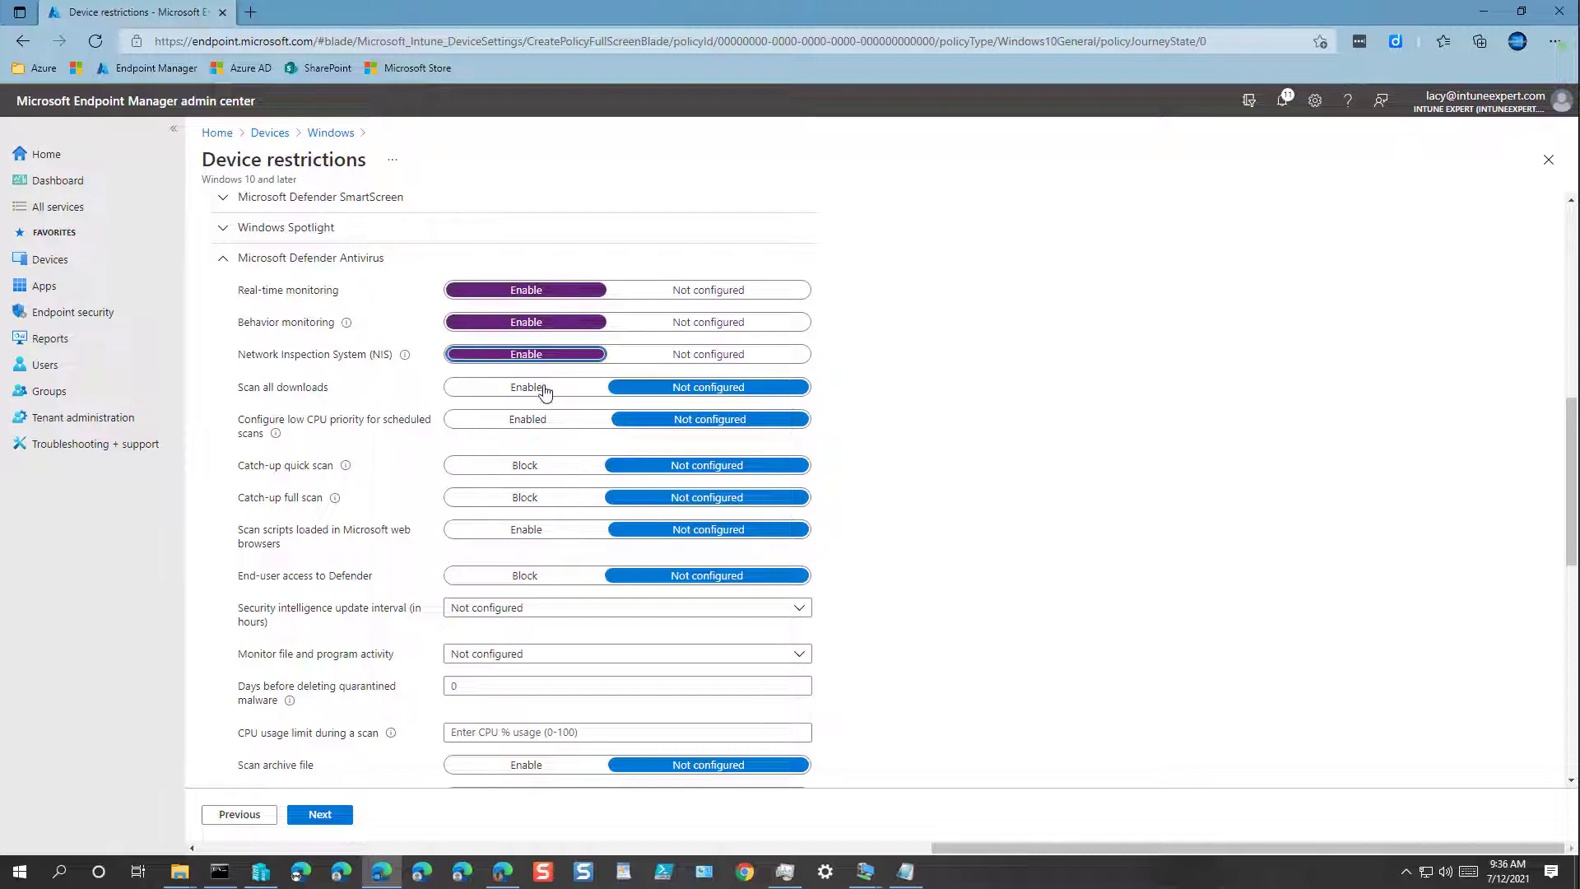
click(540, 386)
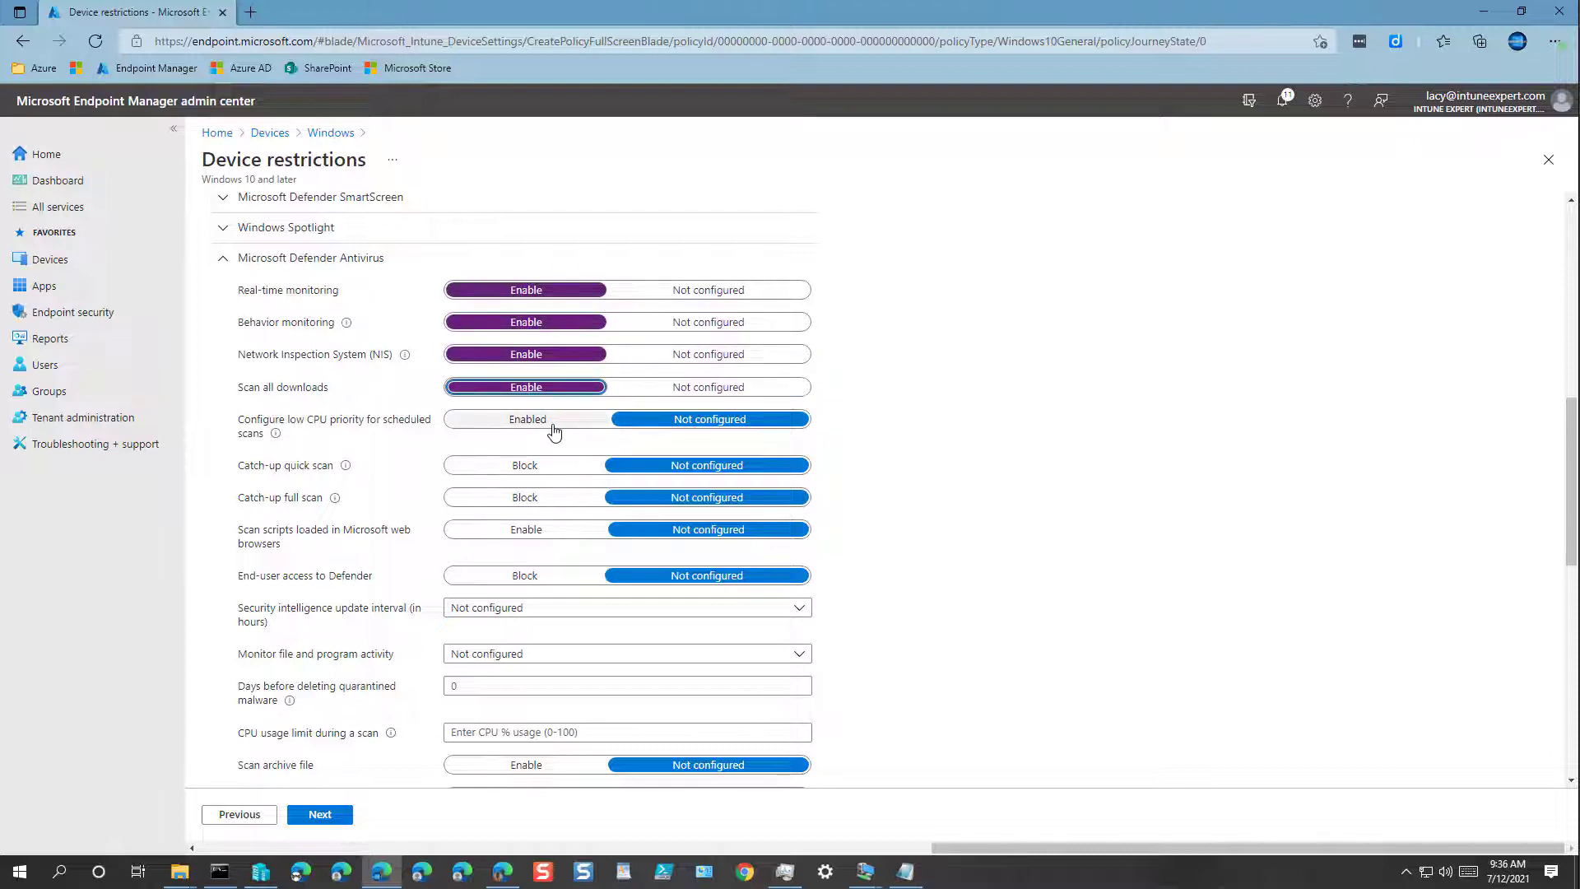
click(554, 428)
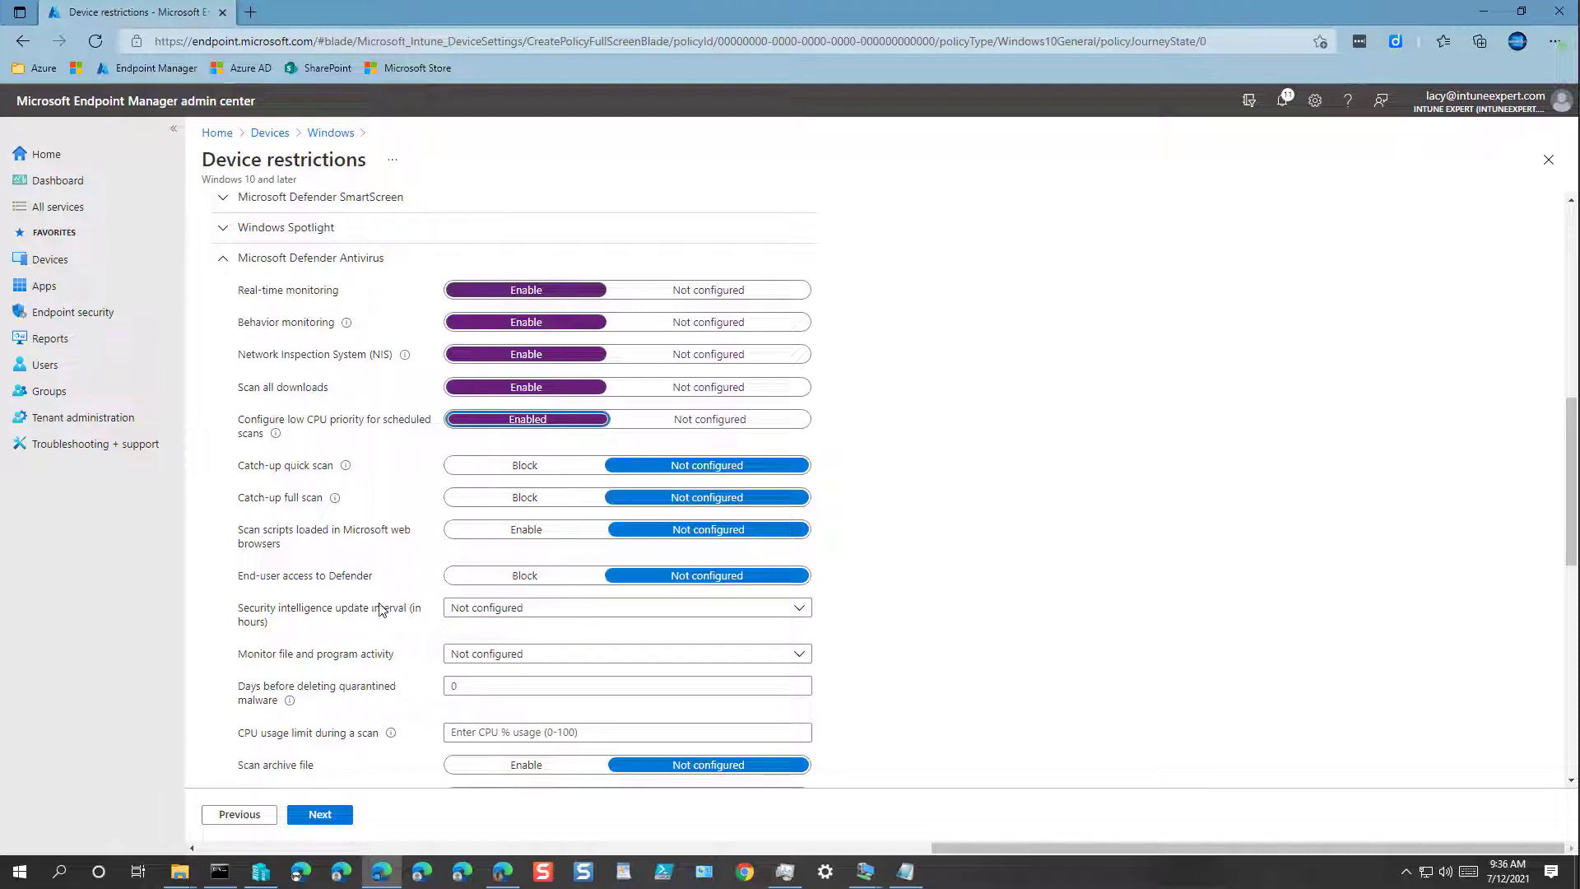
Set an 8-hour update interval, monitor all files, 30-day quarantine deletion and a 50% scan CPU limit.
click(480, 614)
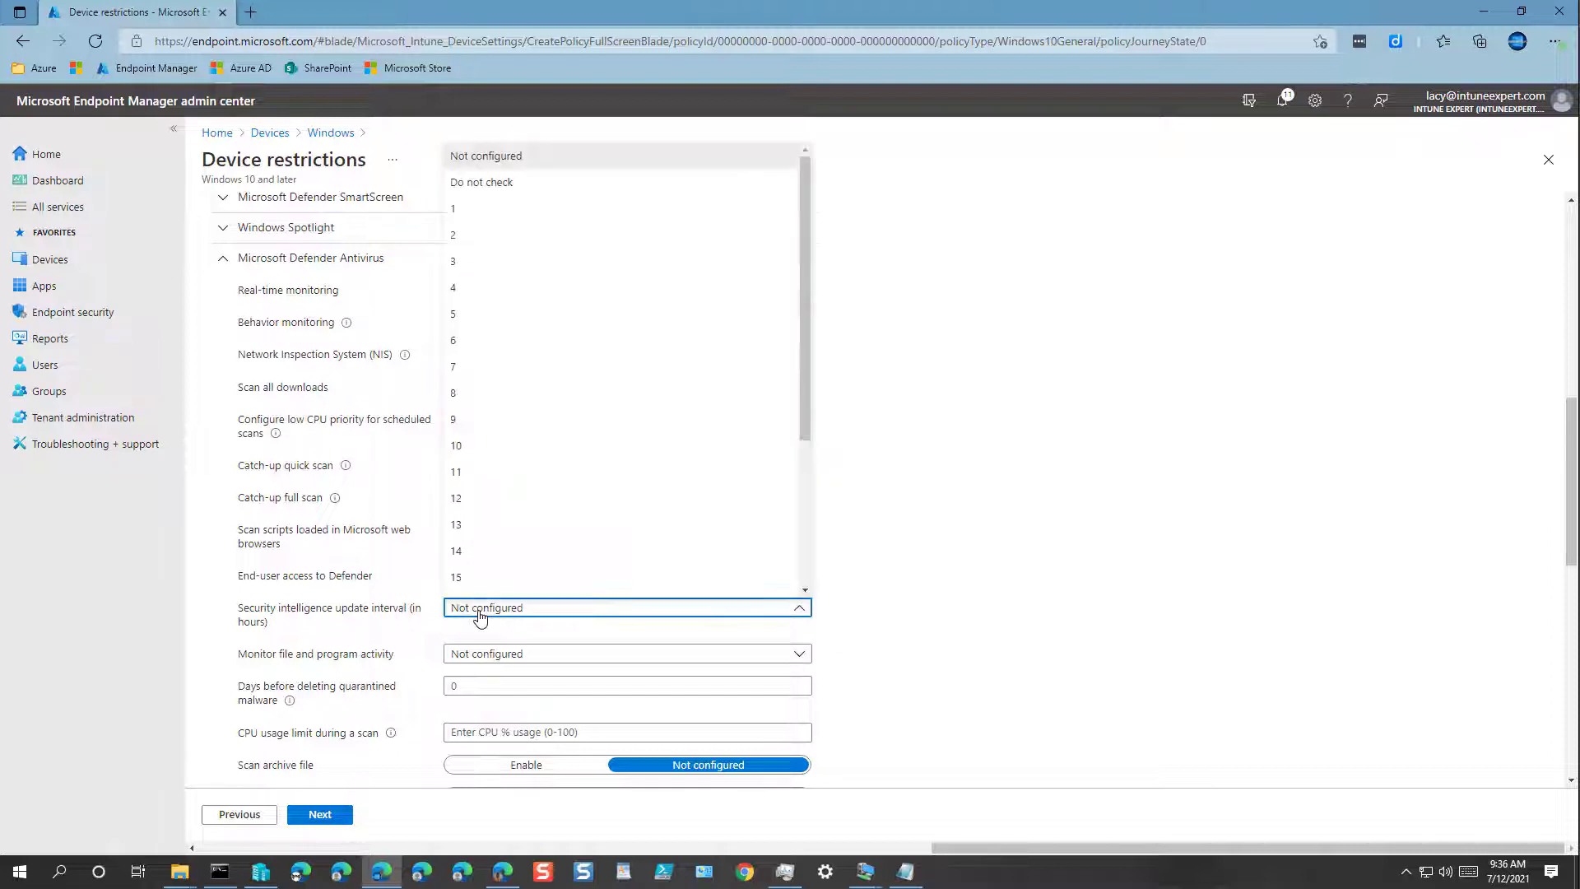
click(481, 394)
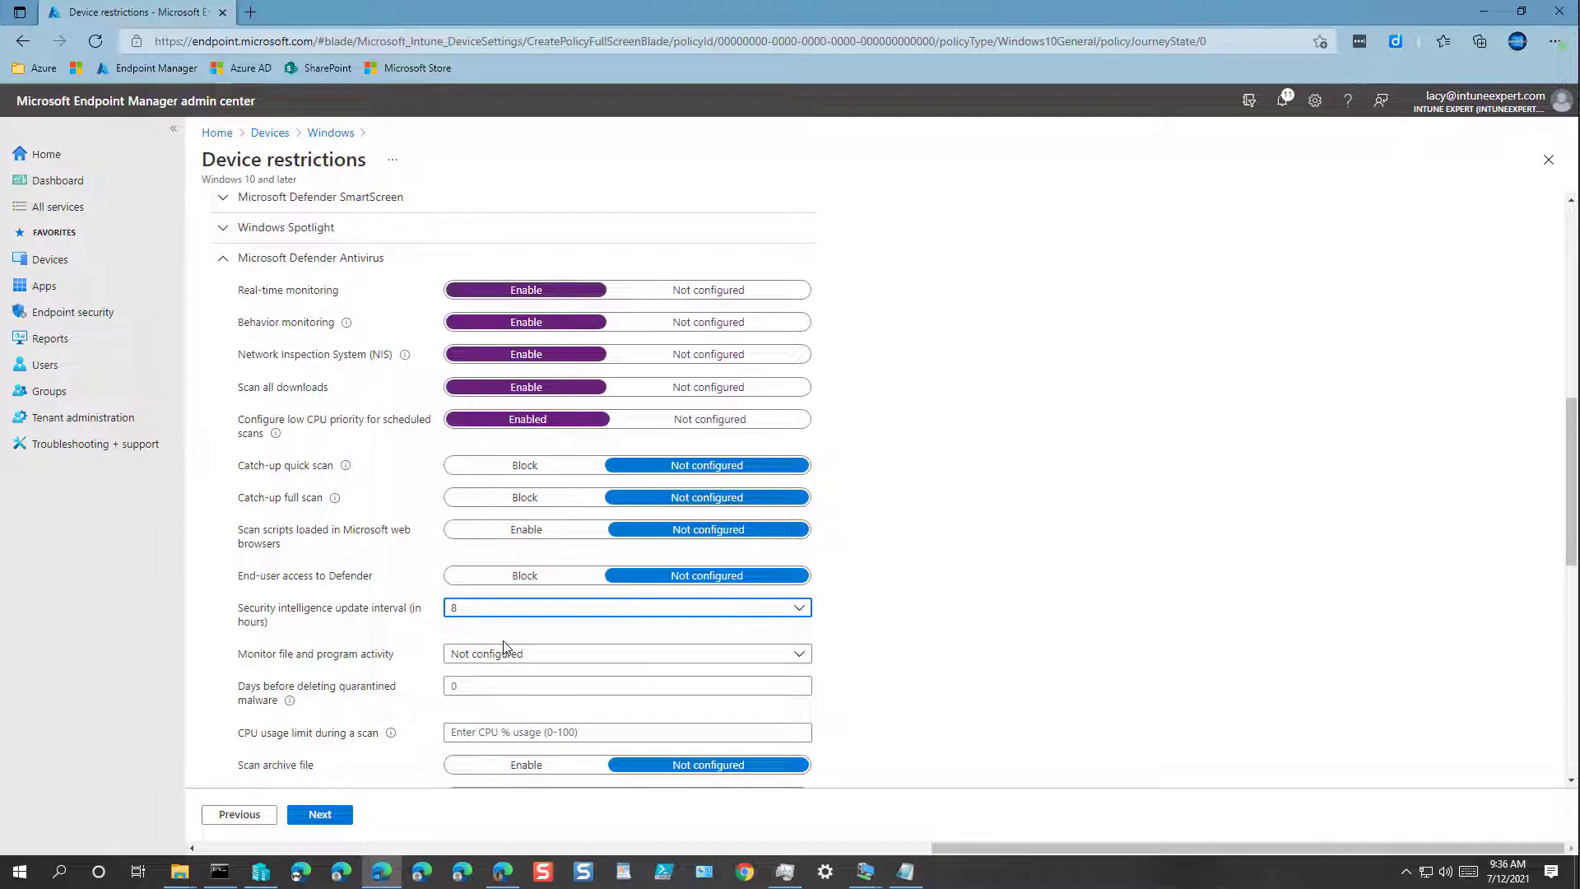
click(477, 653)
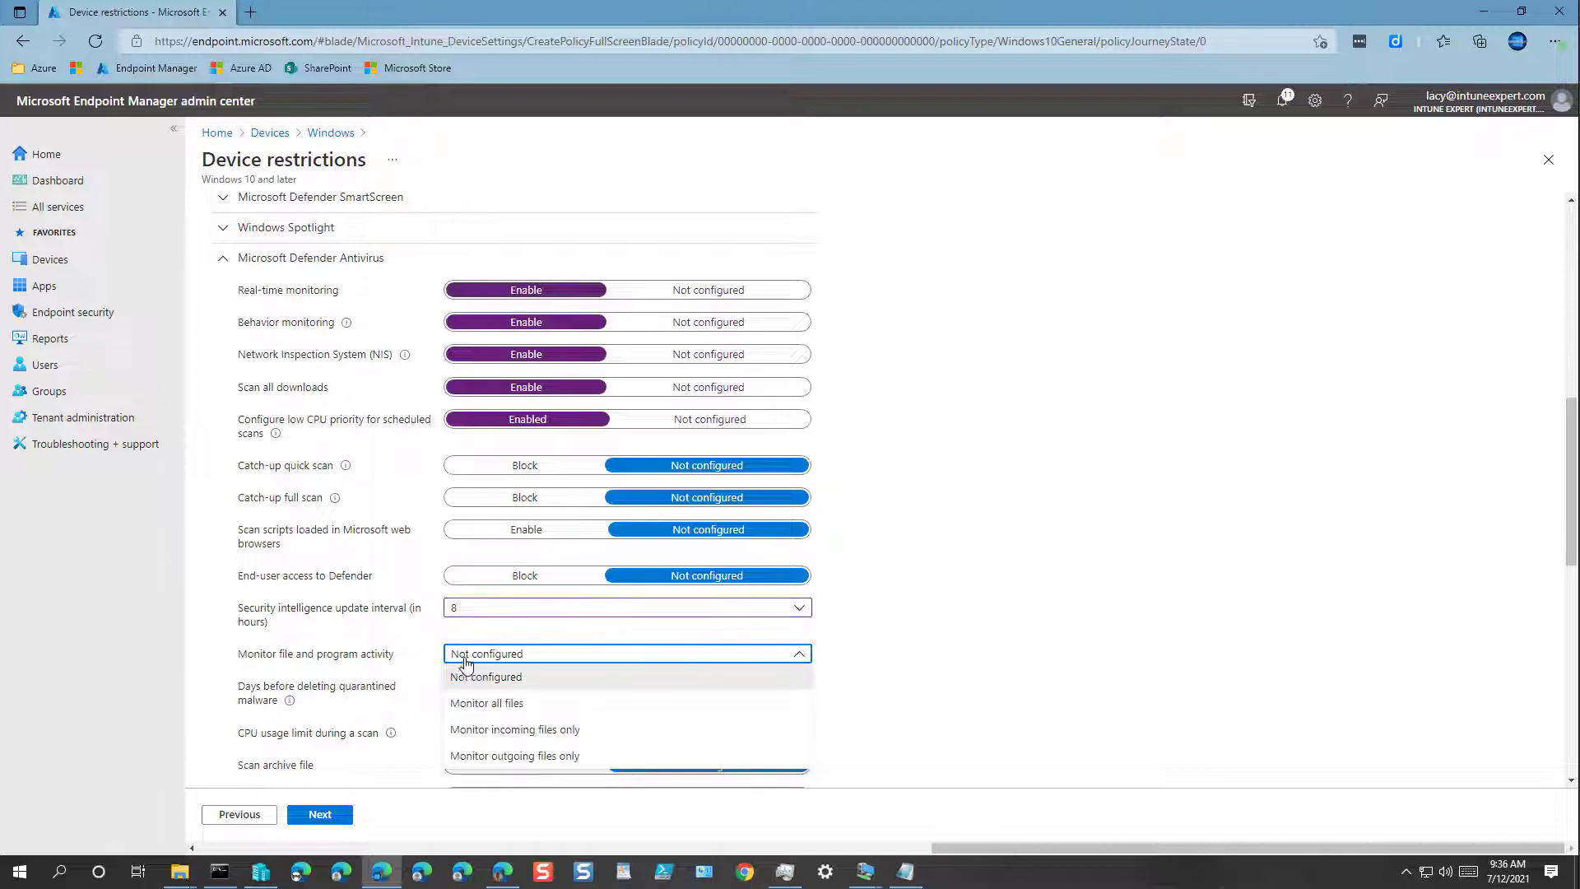
click(485, 701)
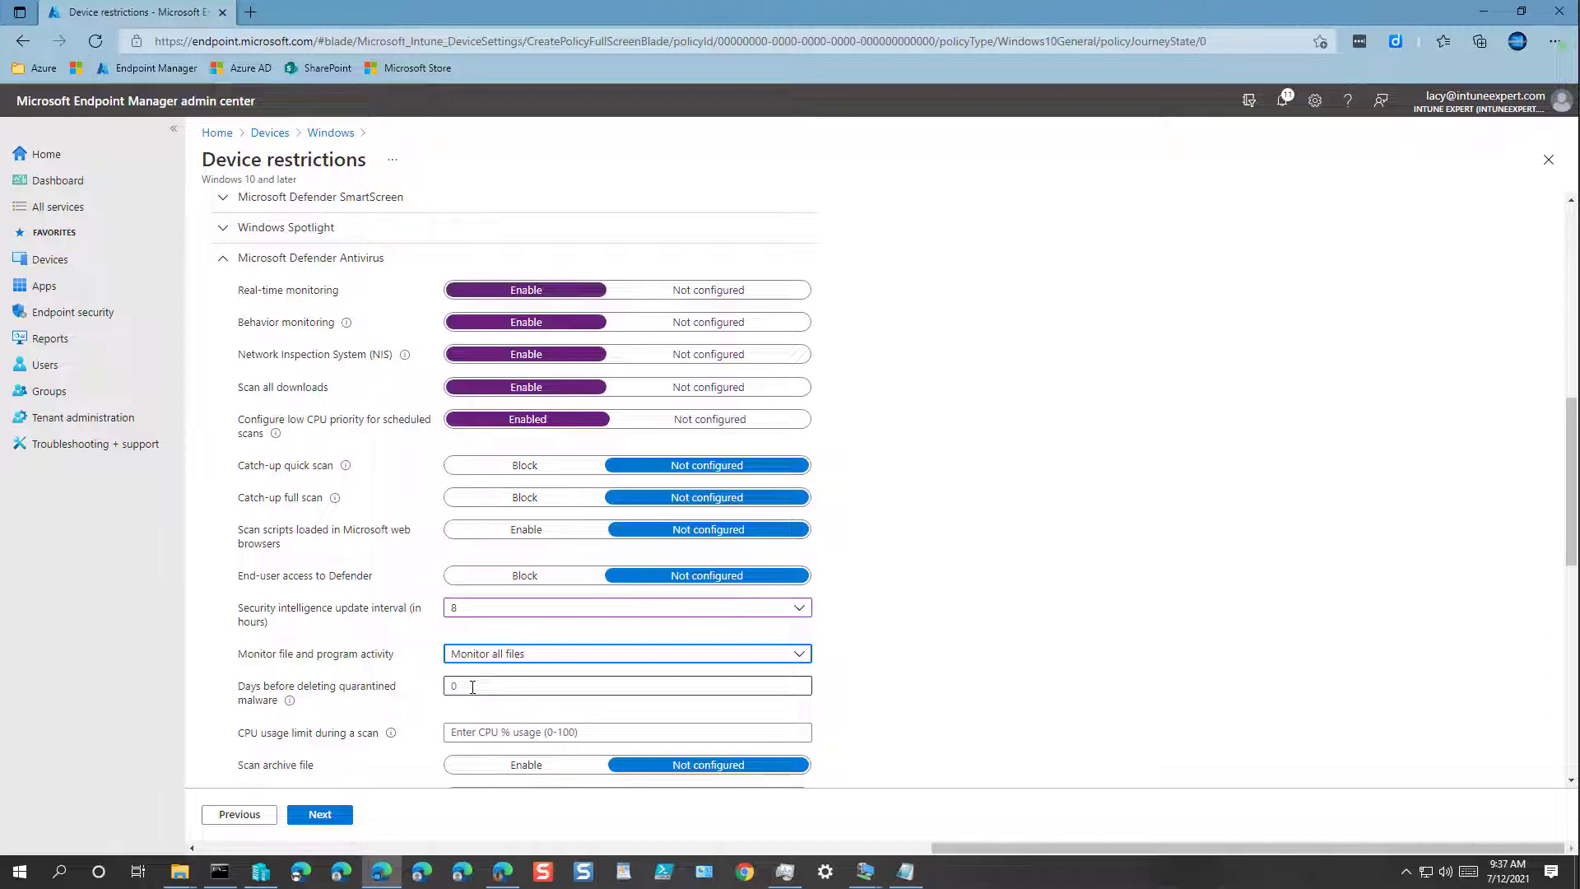
click(472, 687)
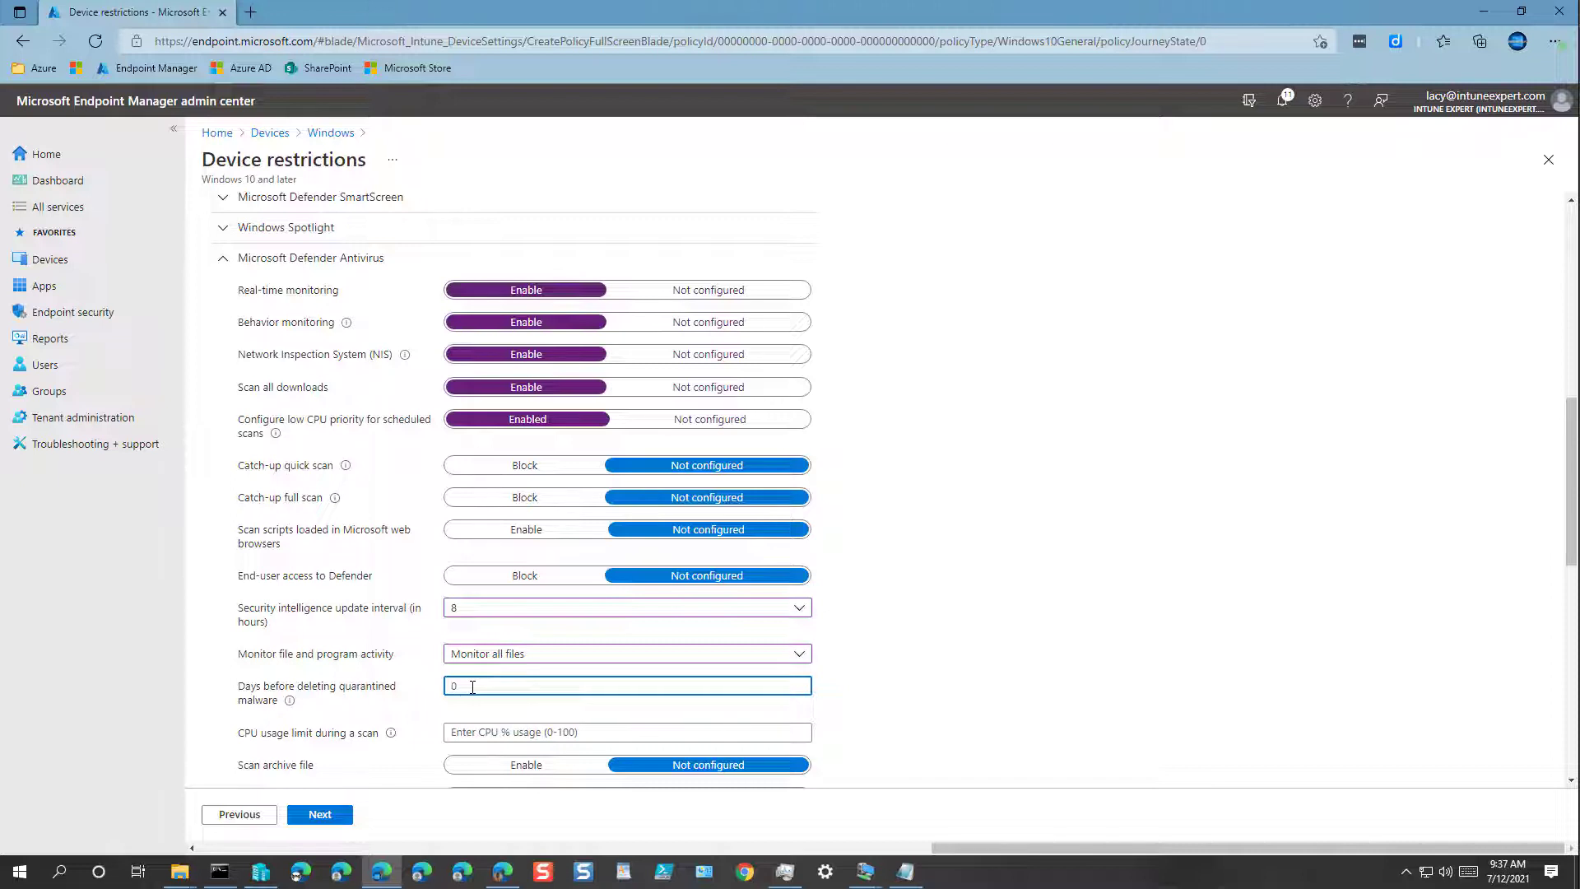
text(39)
key(BackSpace)
text(0)
key(Tab)
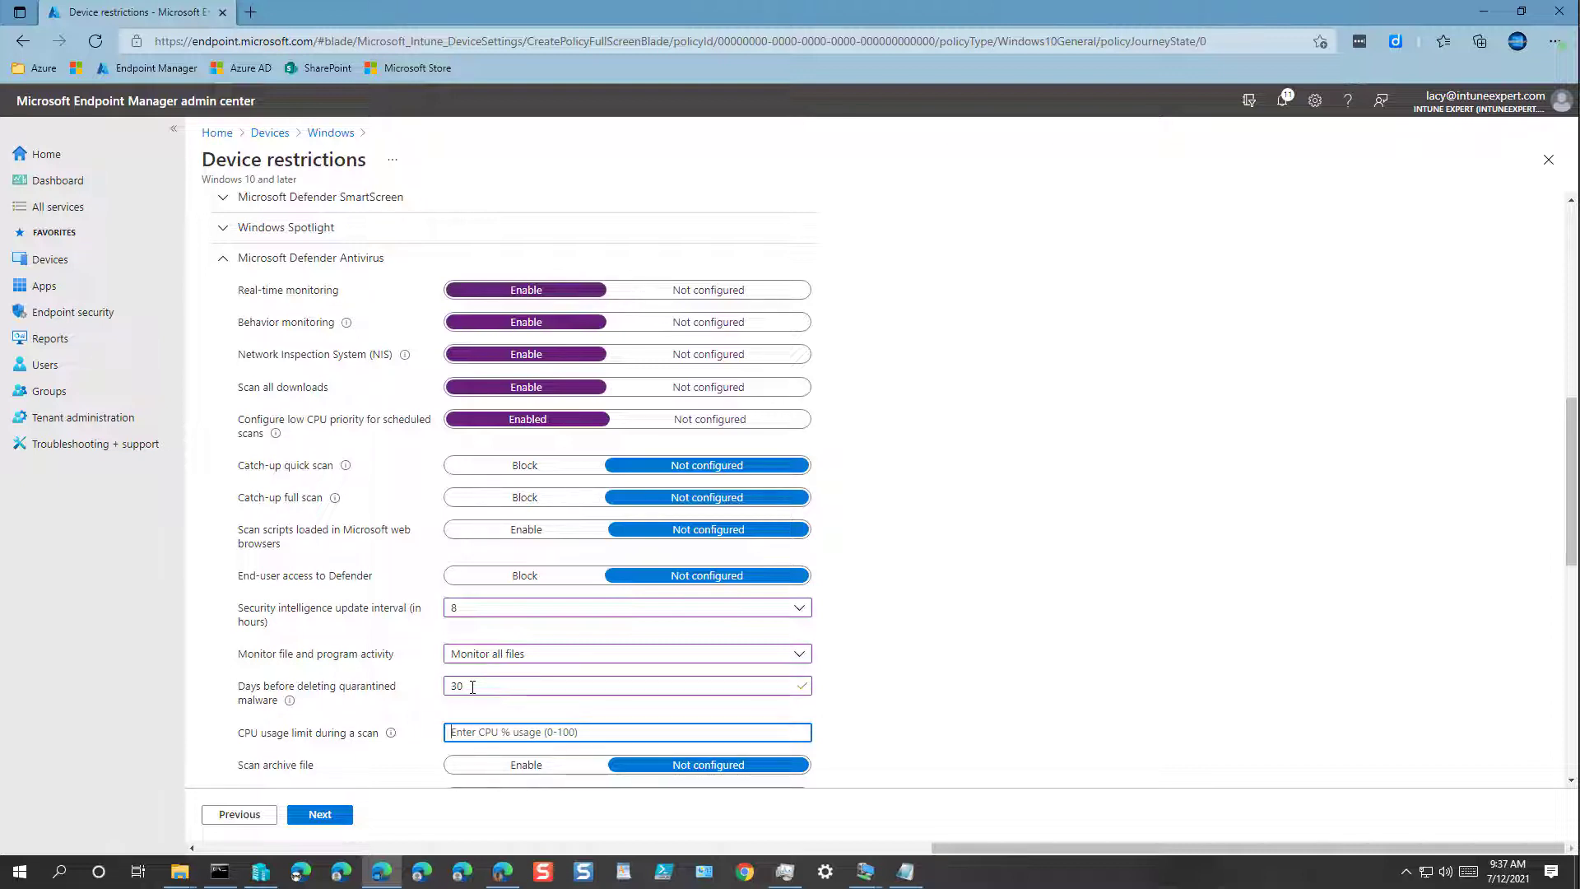
text(50)
Enable archive, mail, removable drive, mapped drive and network-folder scanning plus cloud-delivered protection.
scroll(532, 687, down, 3)
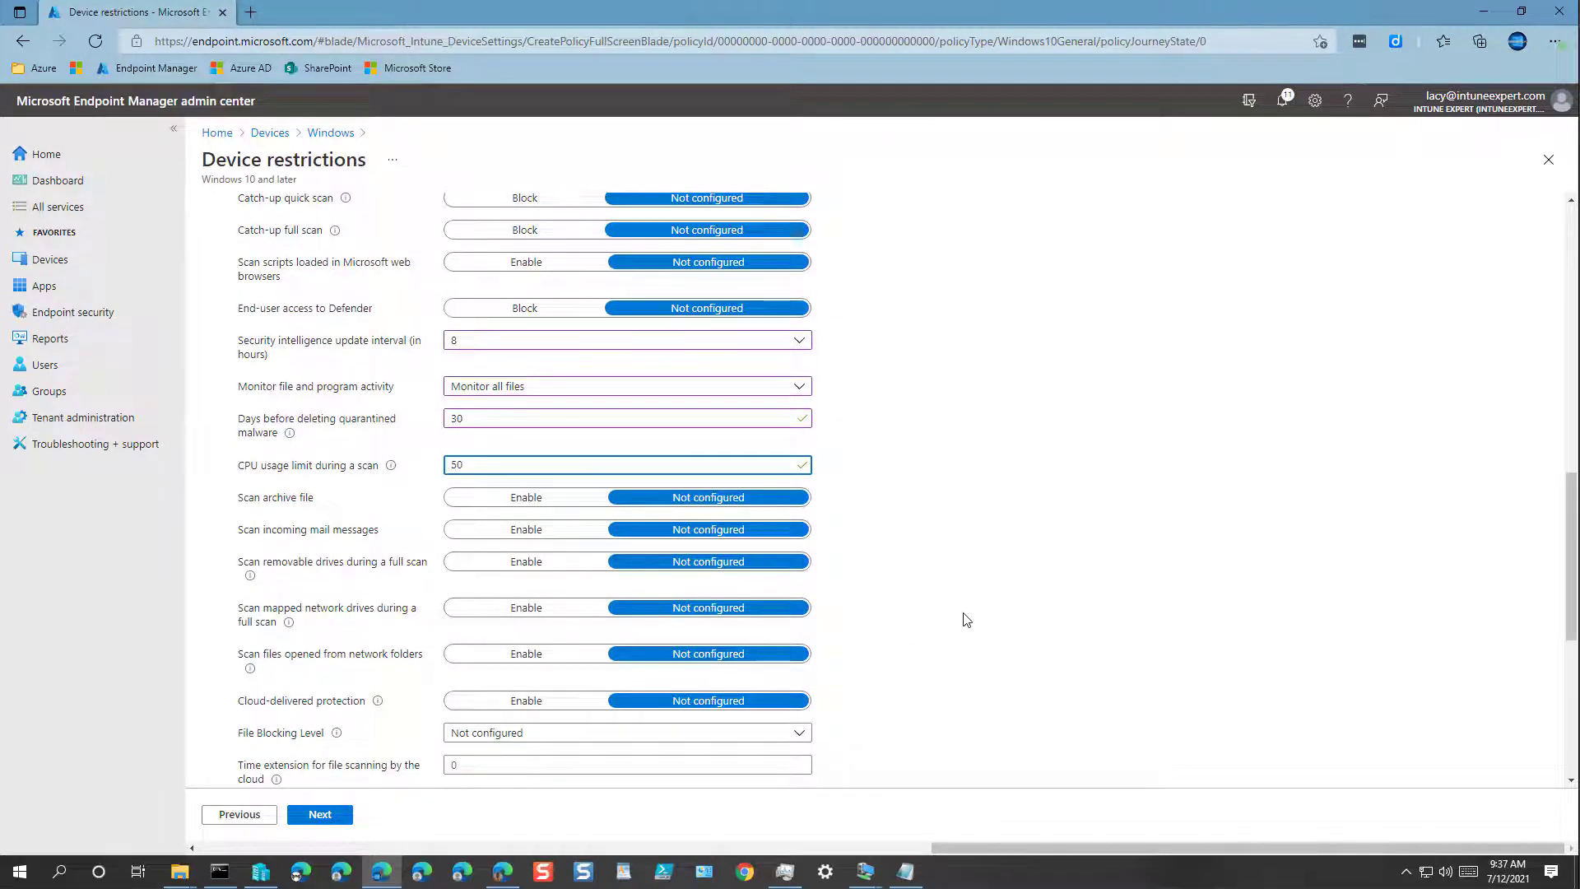
click(526, 500)
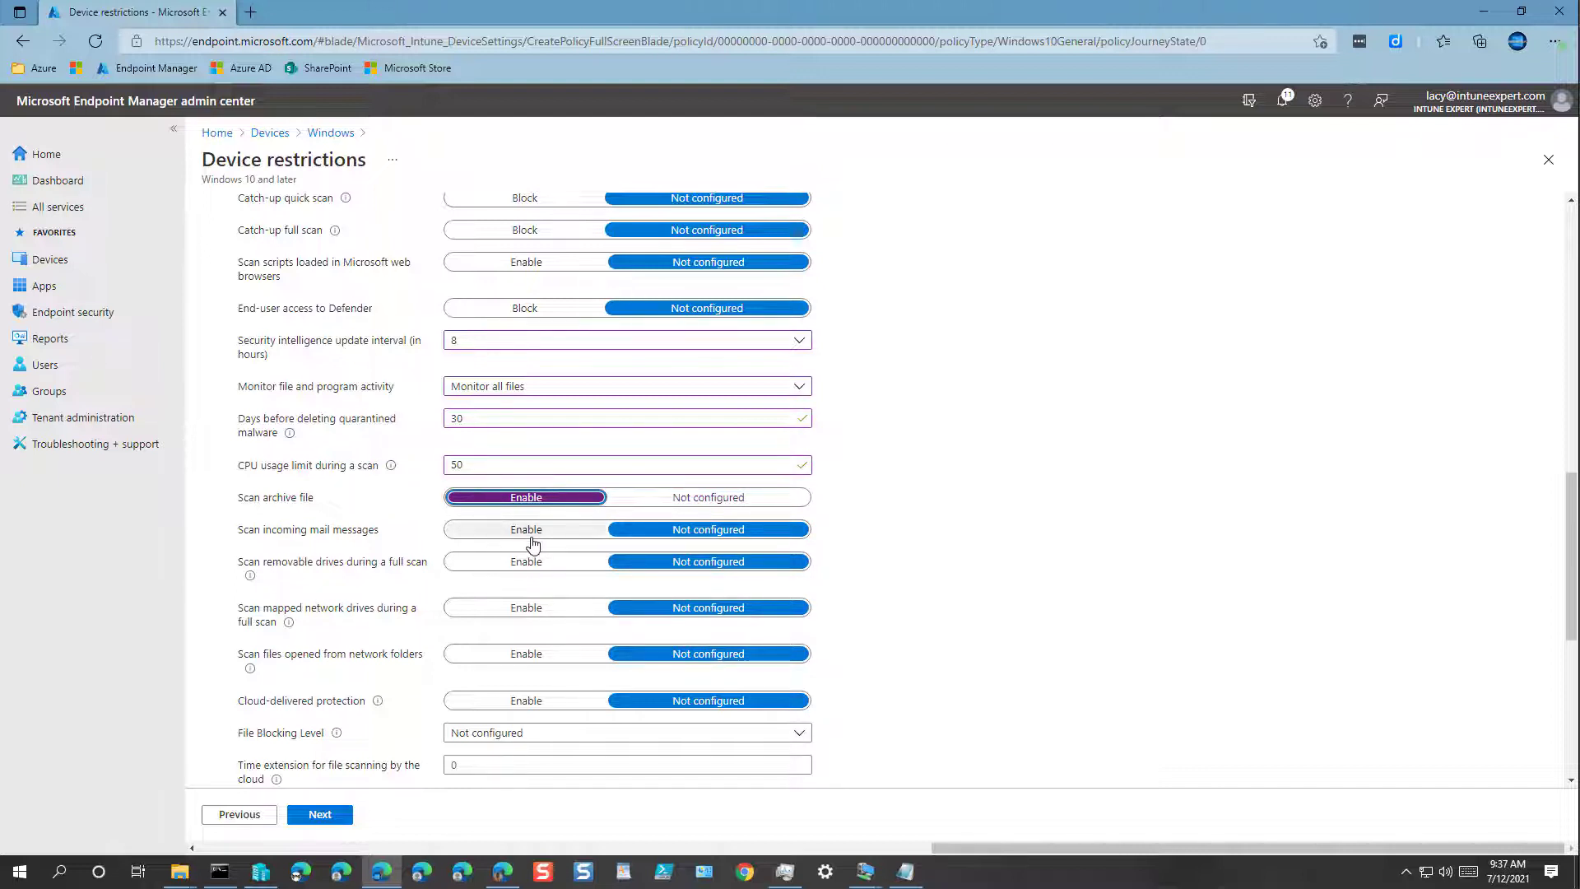
click(527, 563)
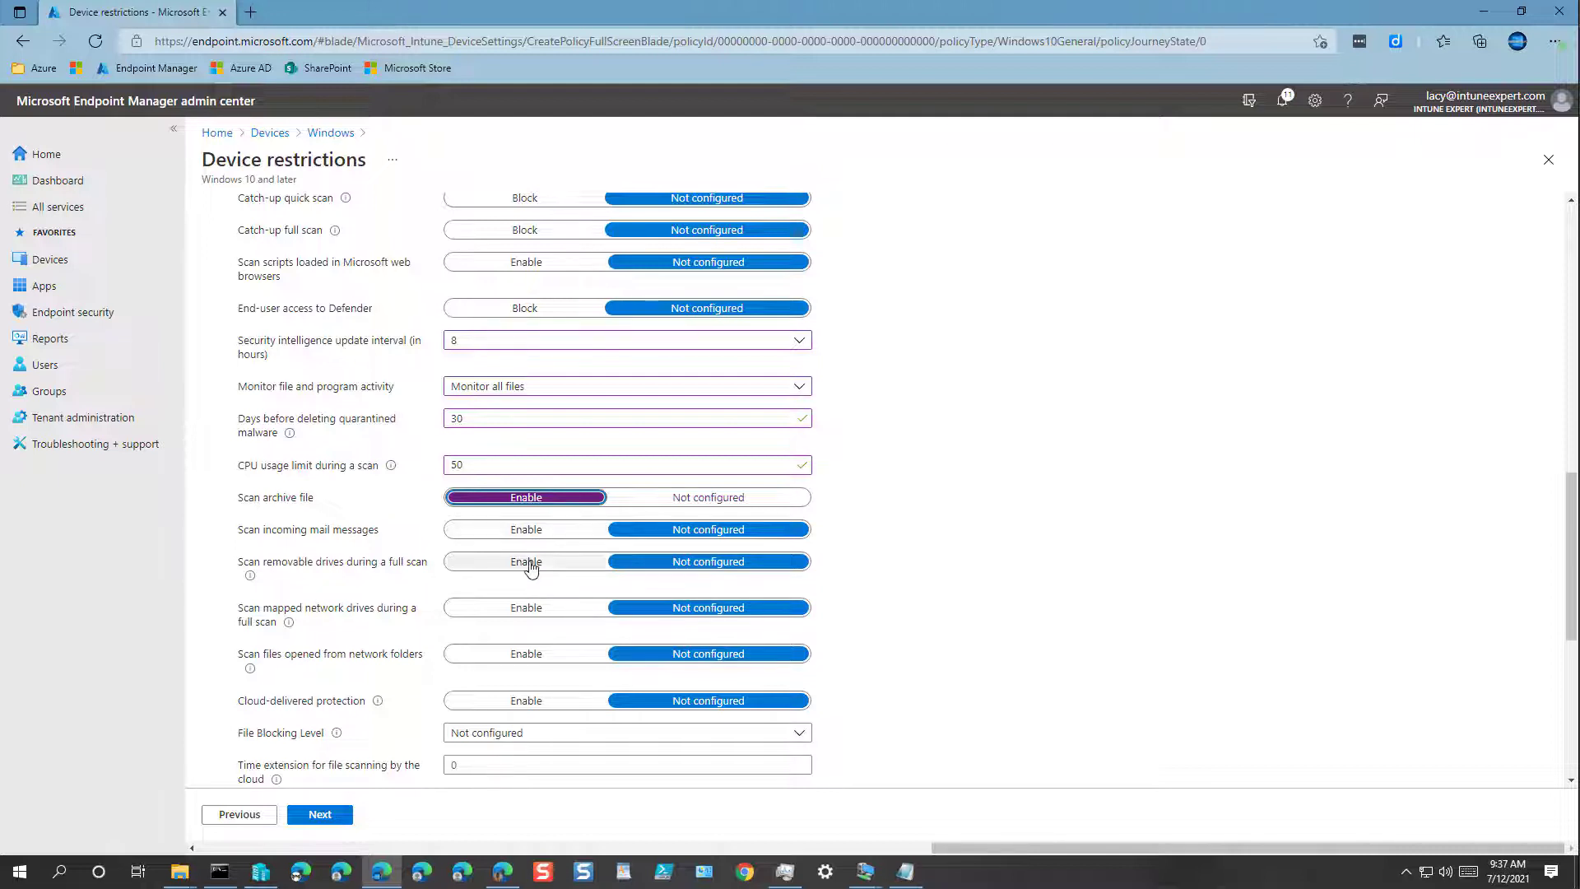
click(530, 533)
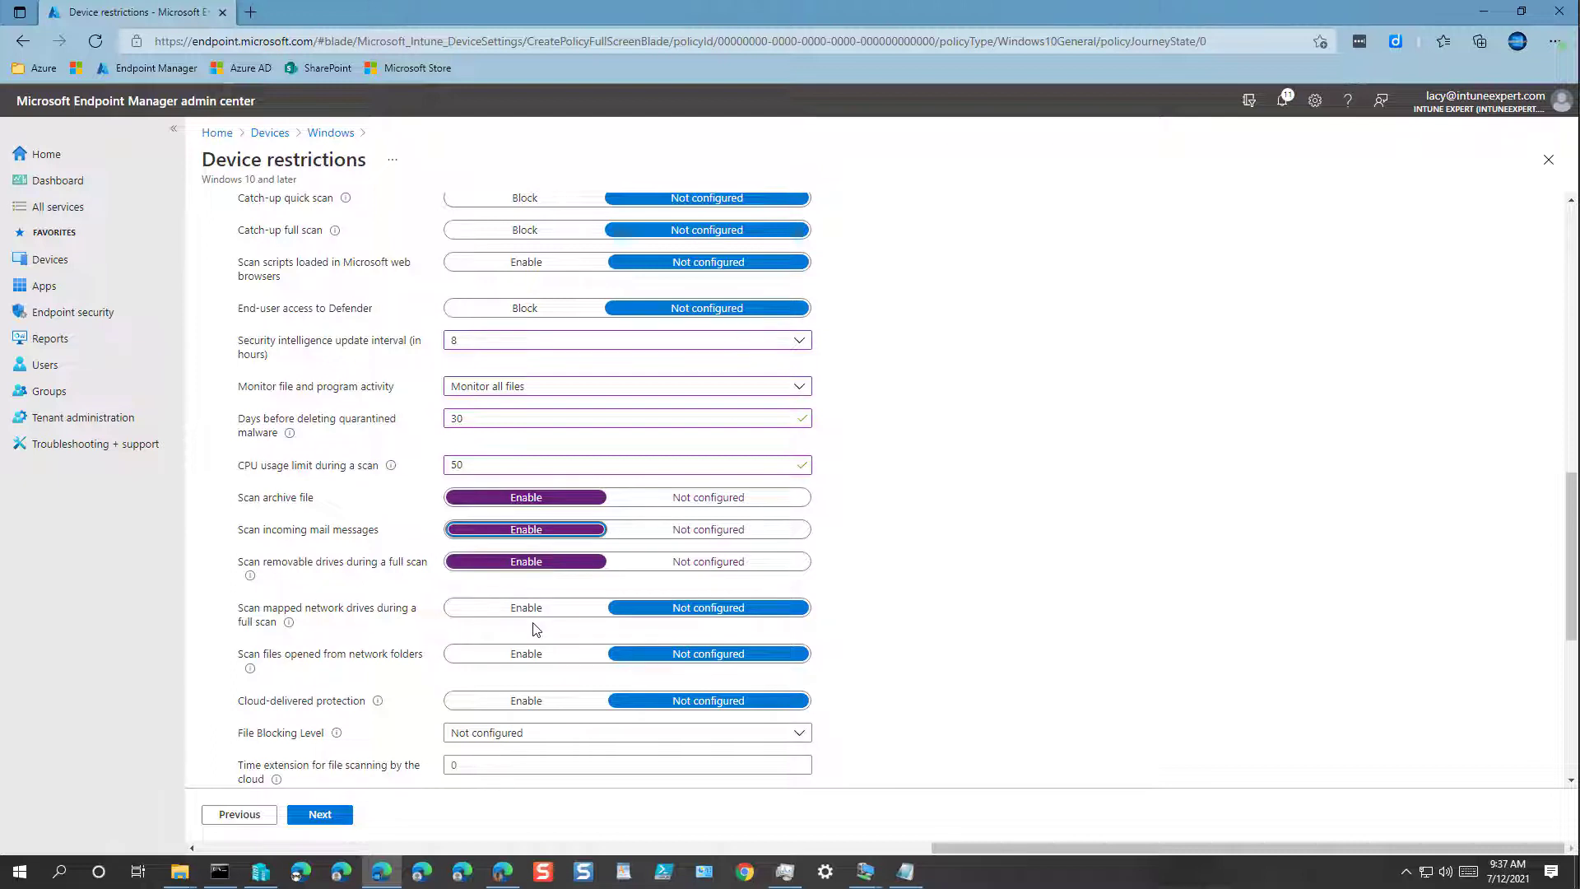
click(527, 609)
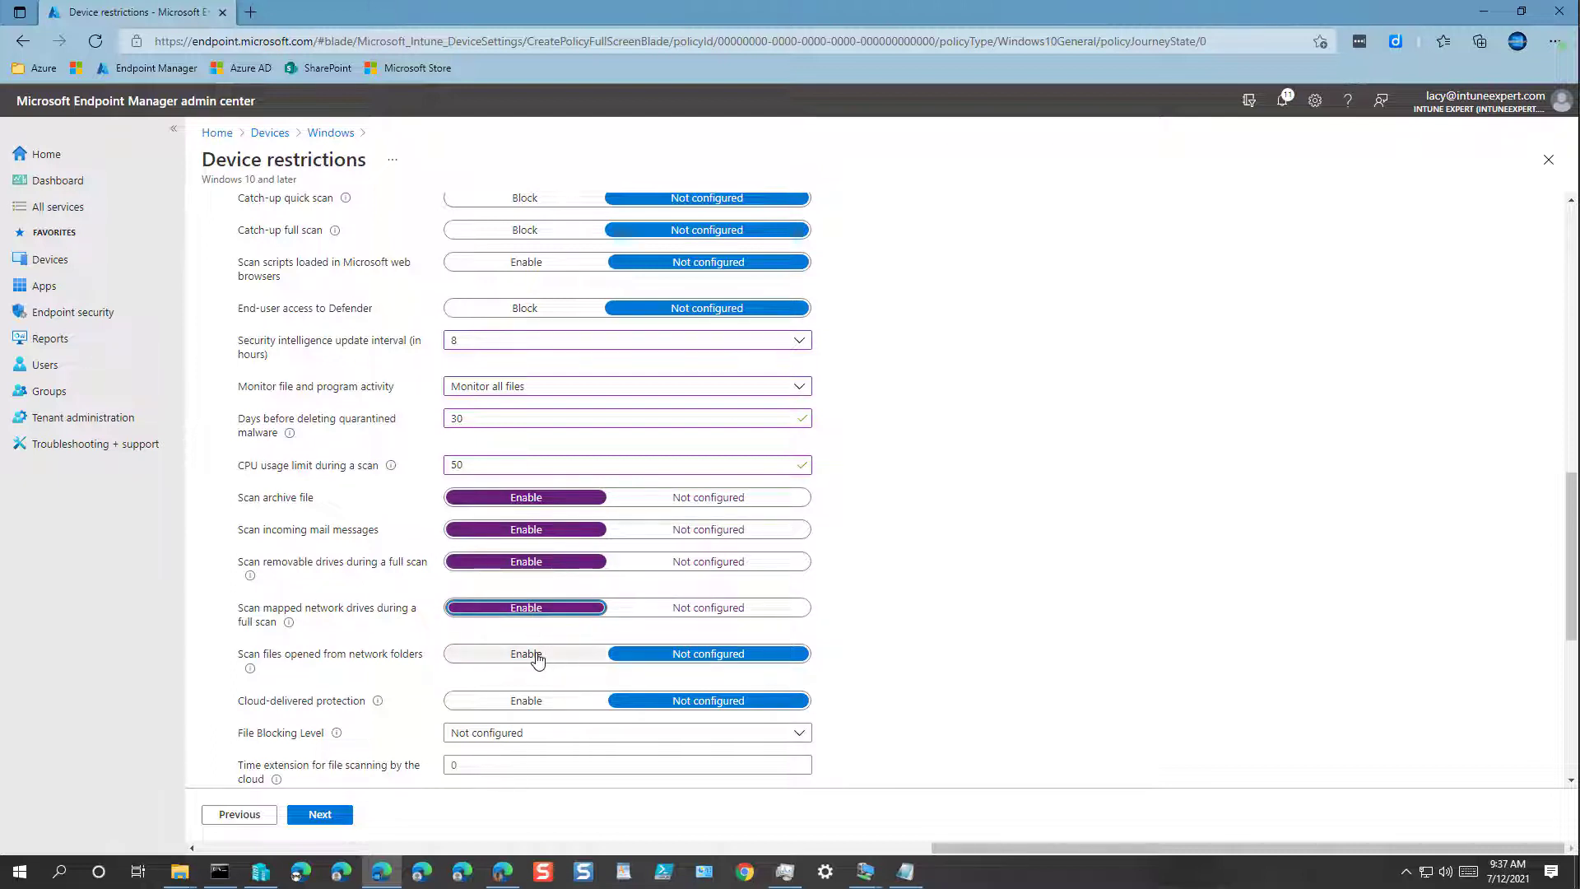
click(537, 656)
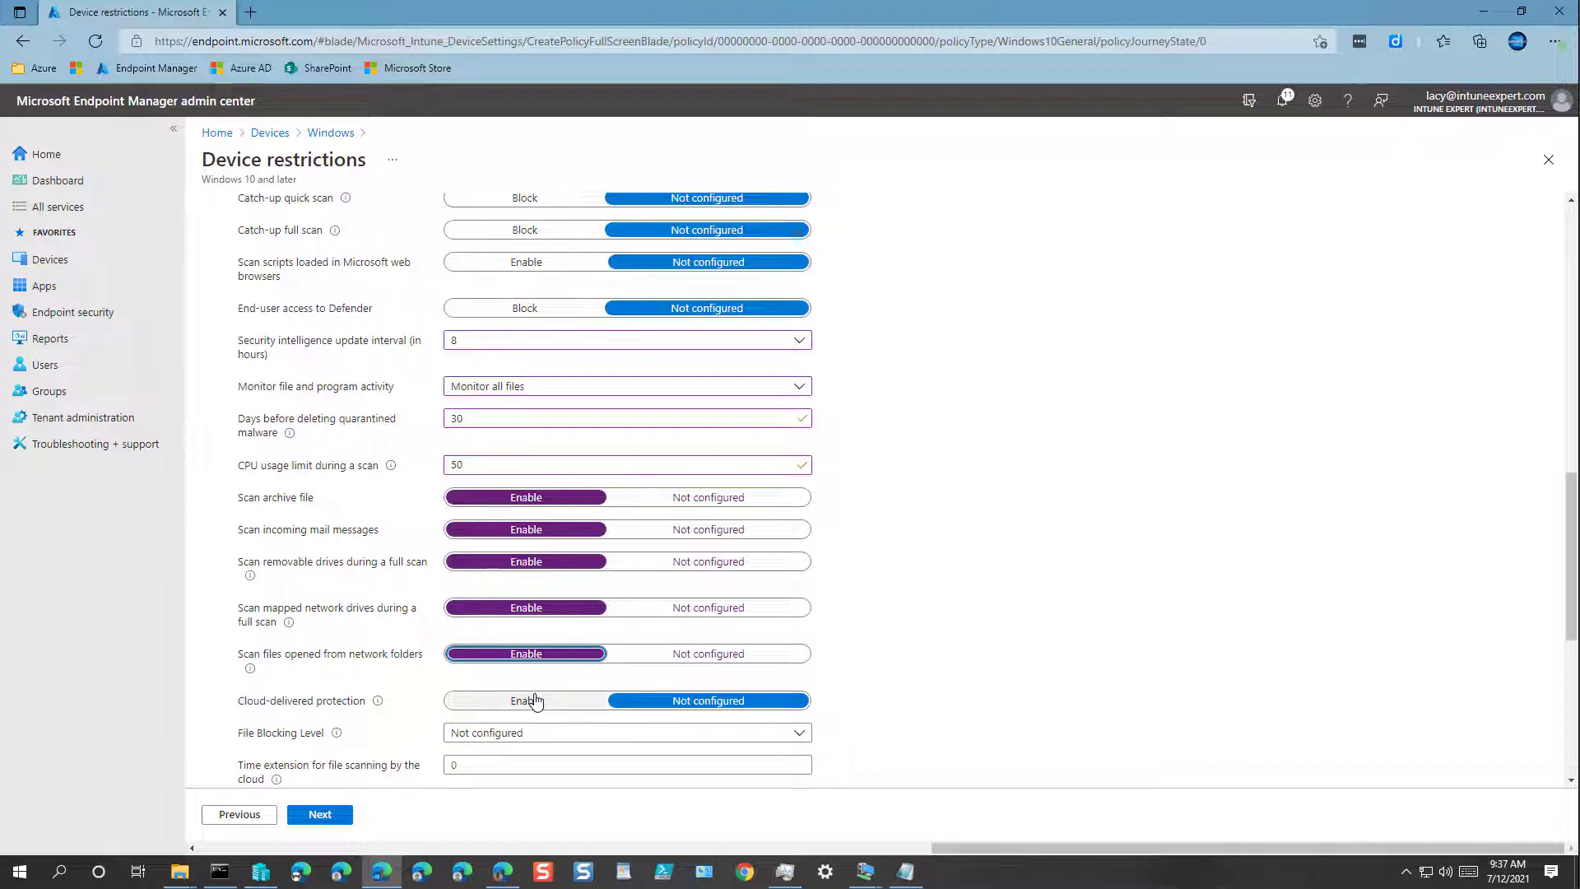
click(535, 700)
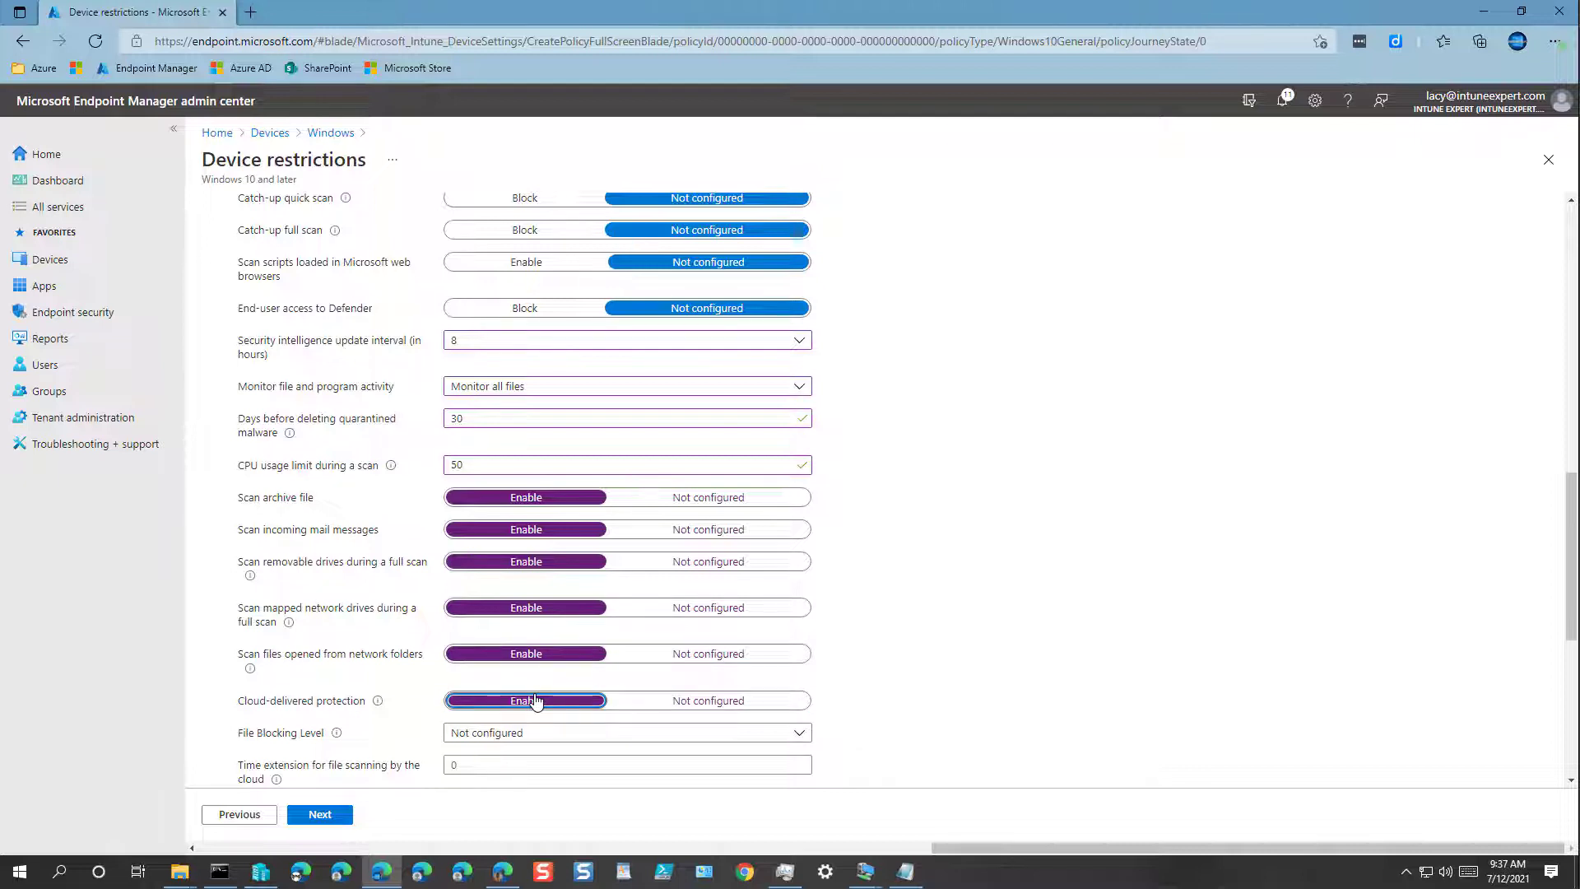
scroll(535, 700, down, 1)
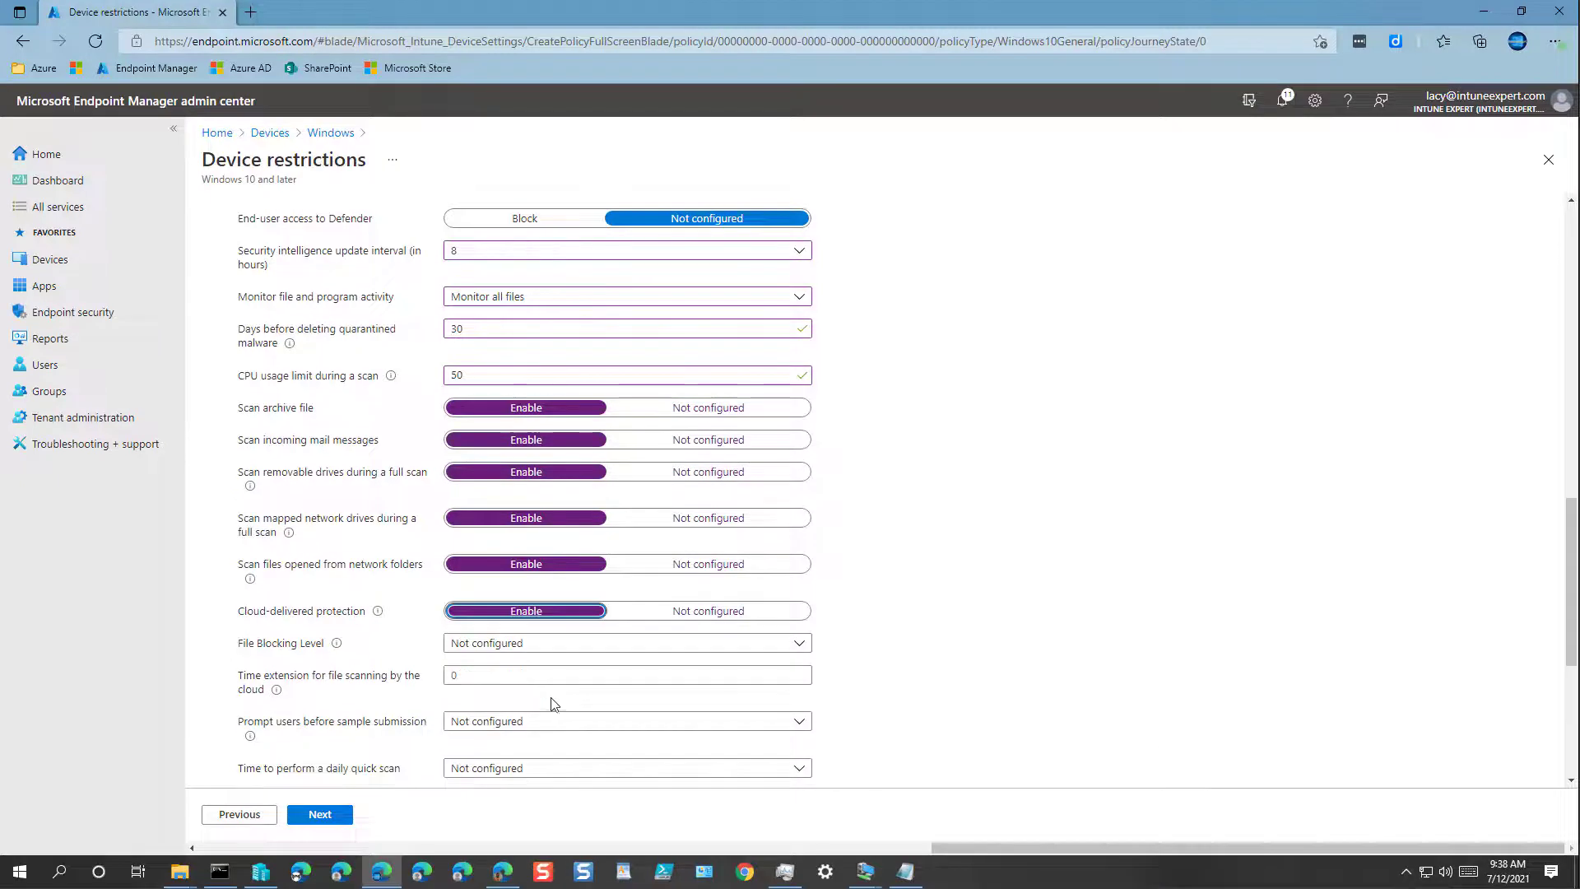
Choose Always prompt for sample submission, a 3 AM daily quick scan, and Enable for PUA detection.
click(489, 722)
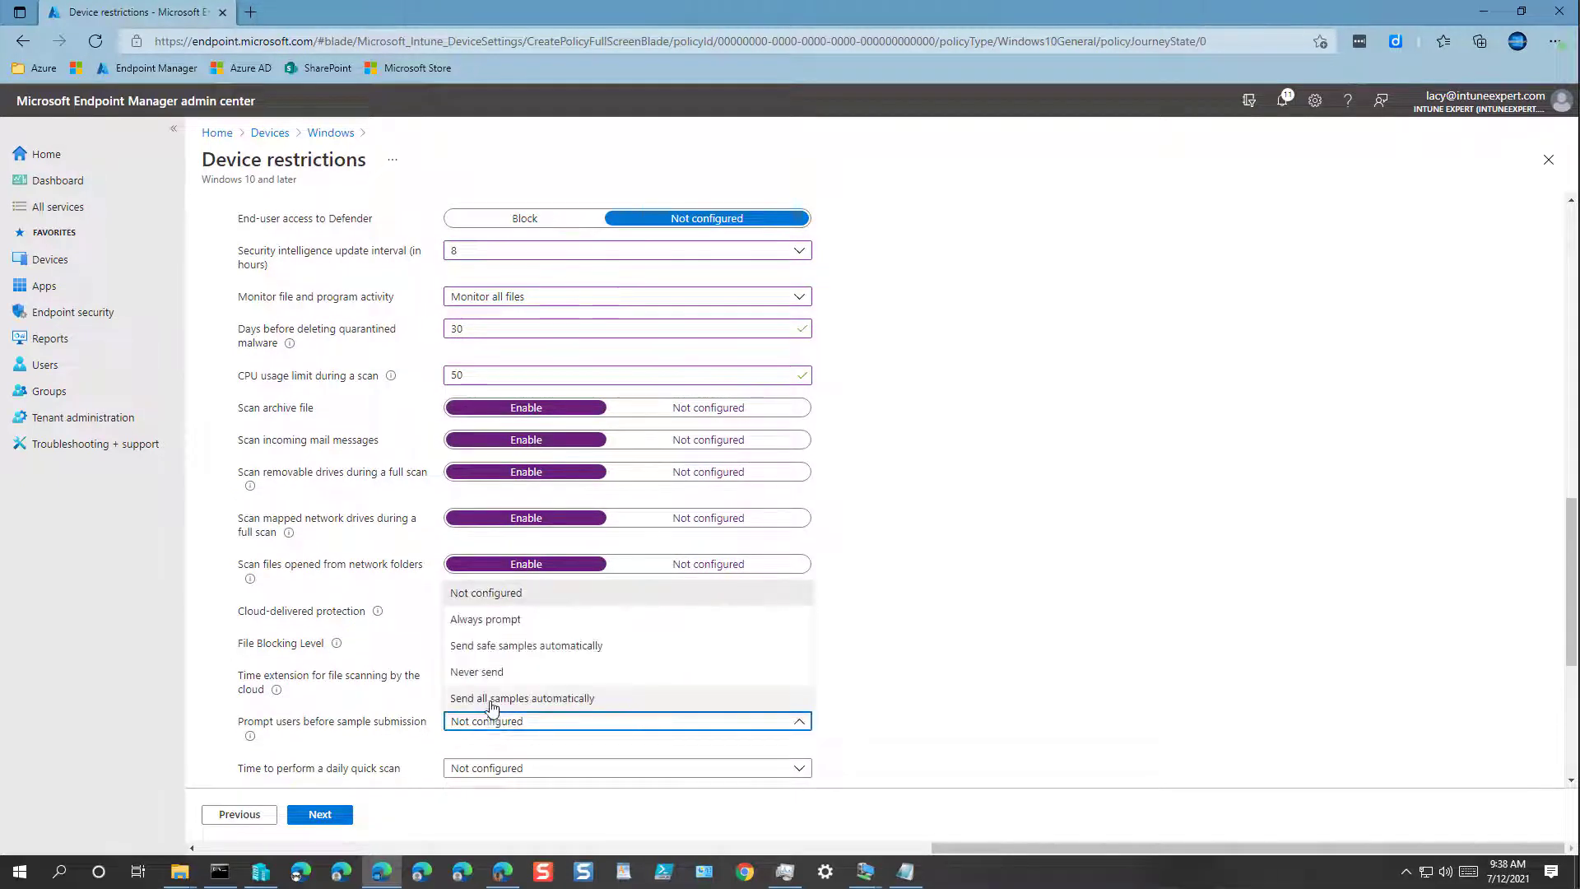
click(490, 619)
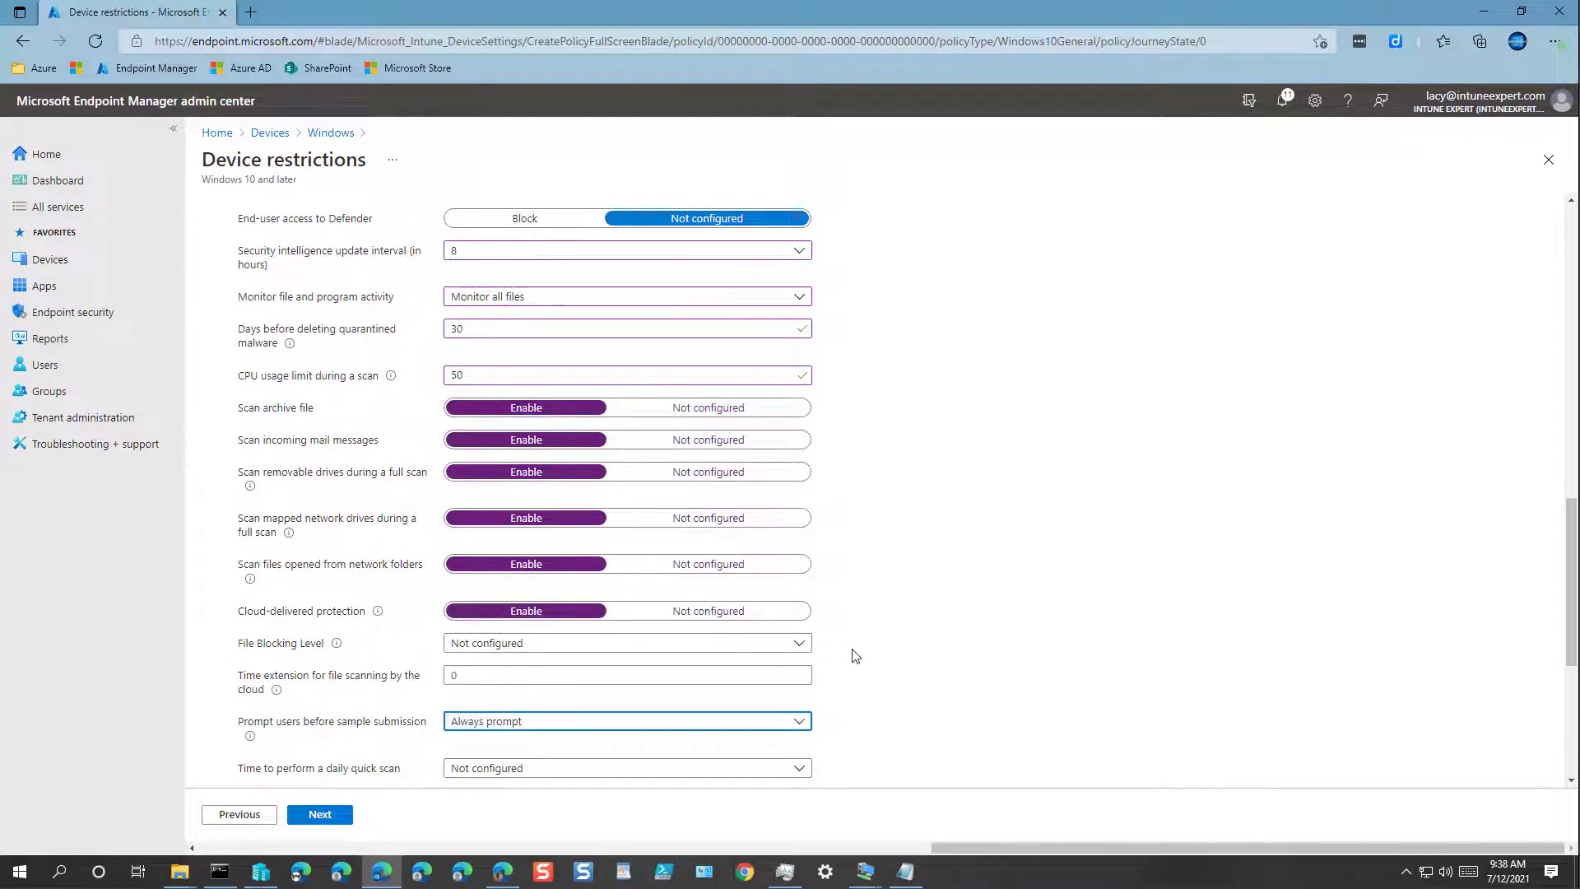
scroll(871, 658, down, 2)
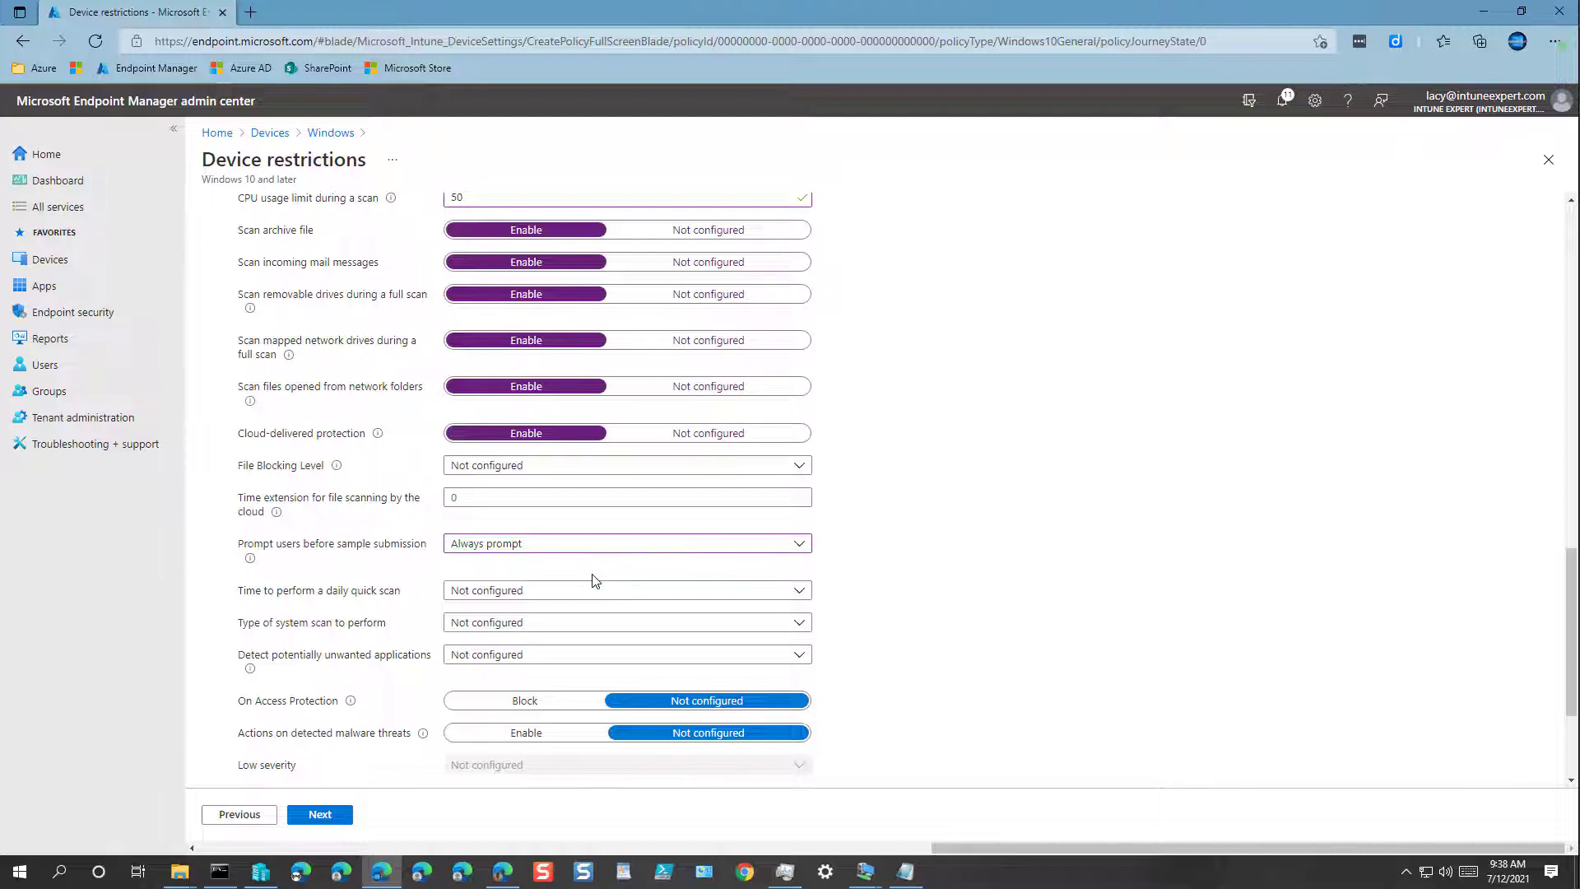
click(514, 594)
scroll(486, 563, down, 3)
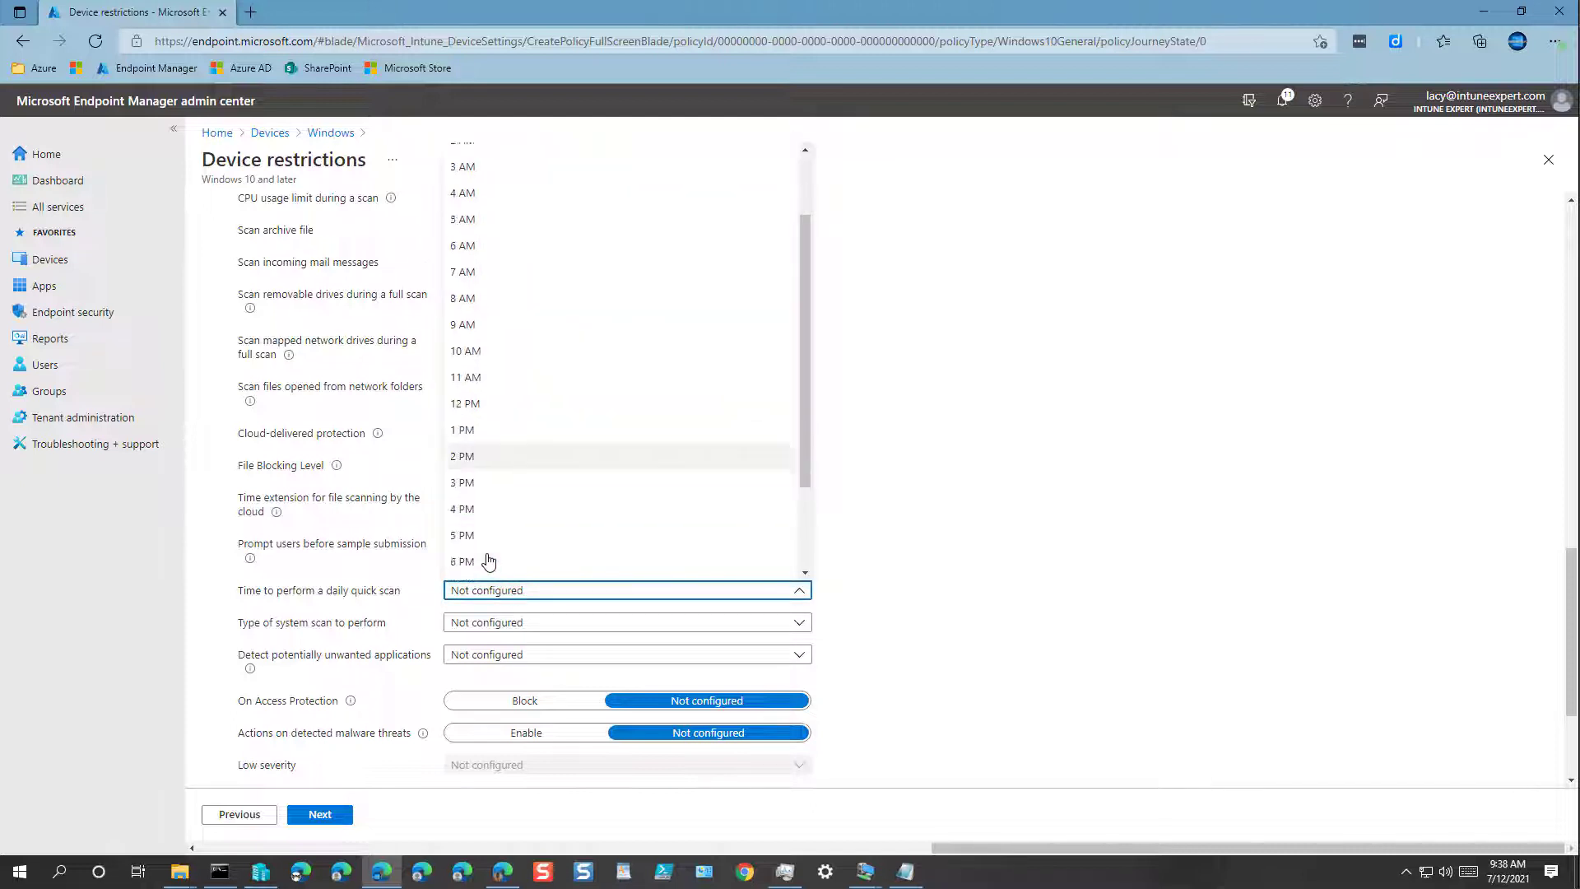
scroll(488, 560, up, 3)
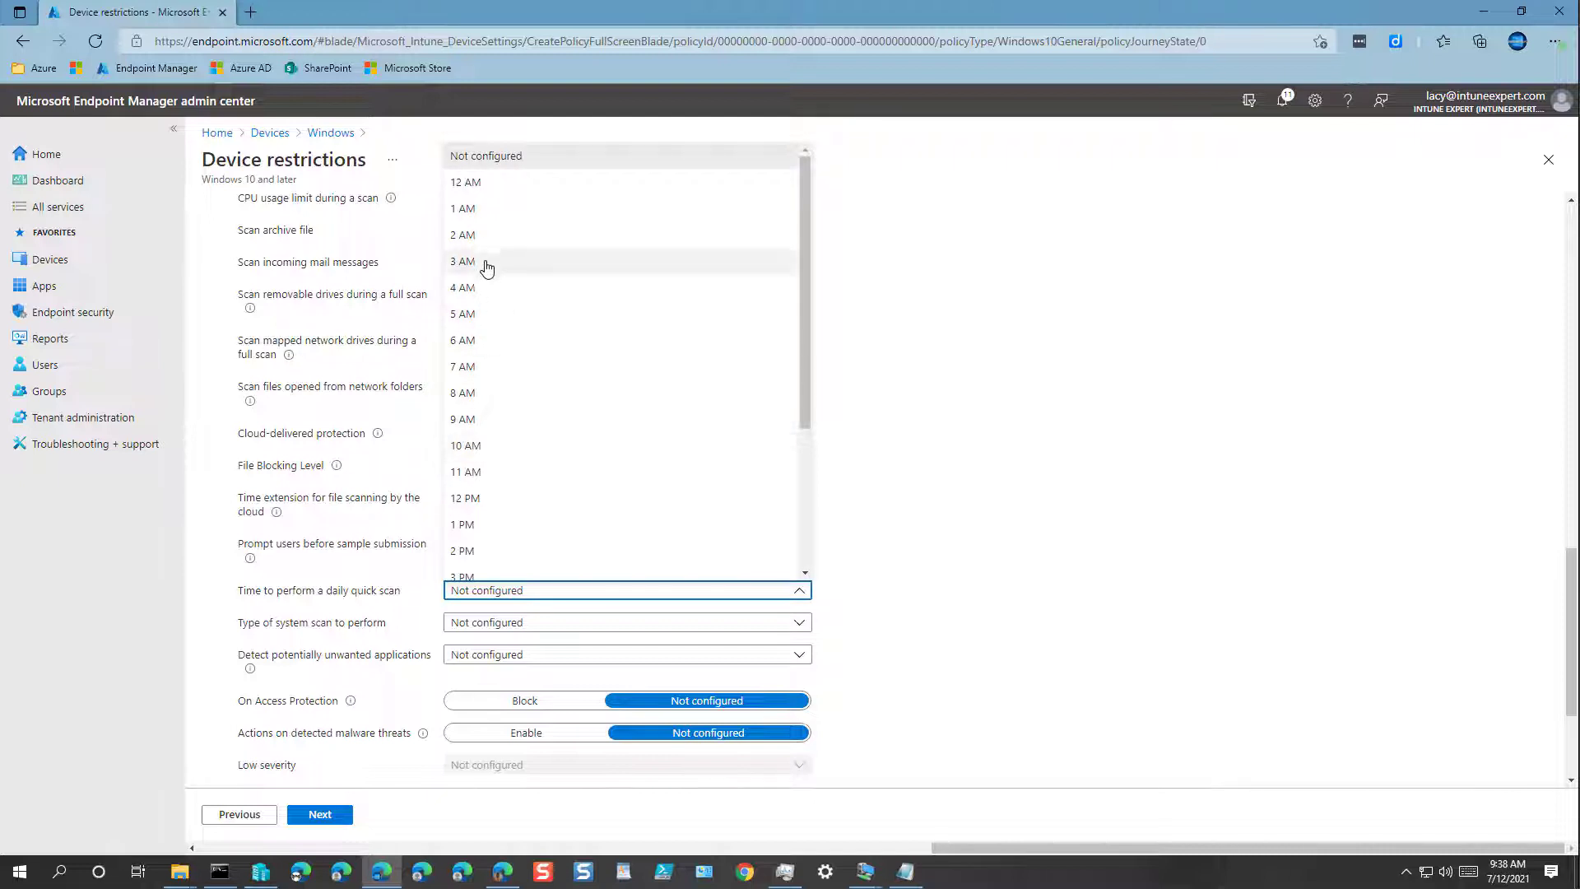
click(483, 261)
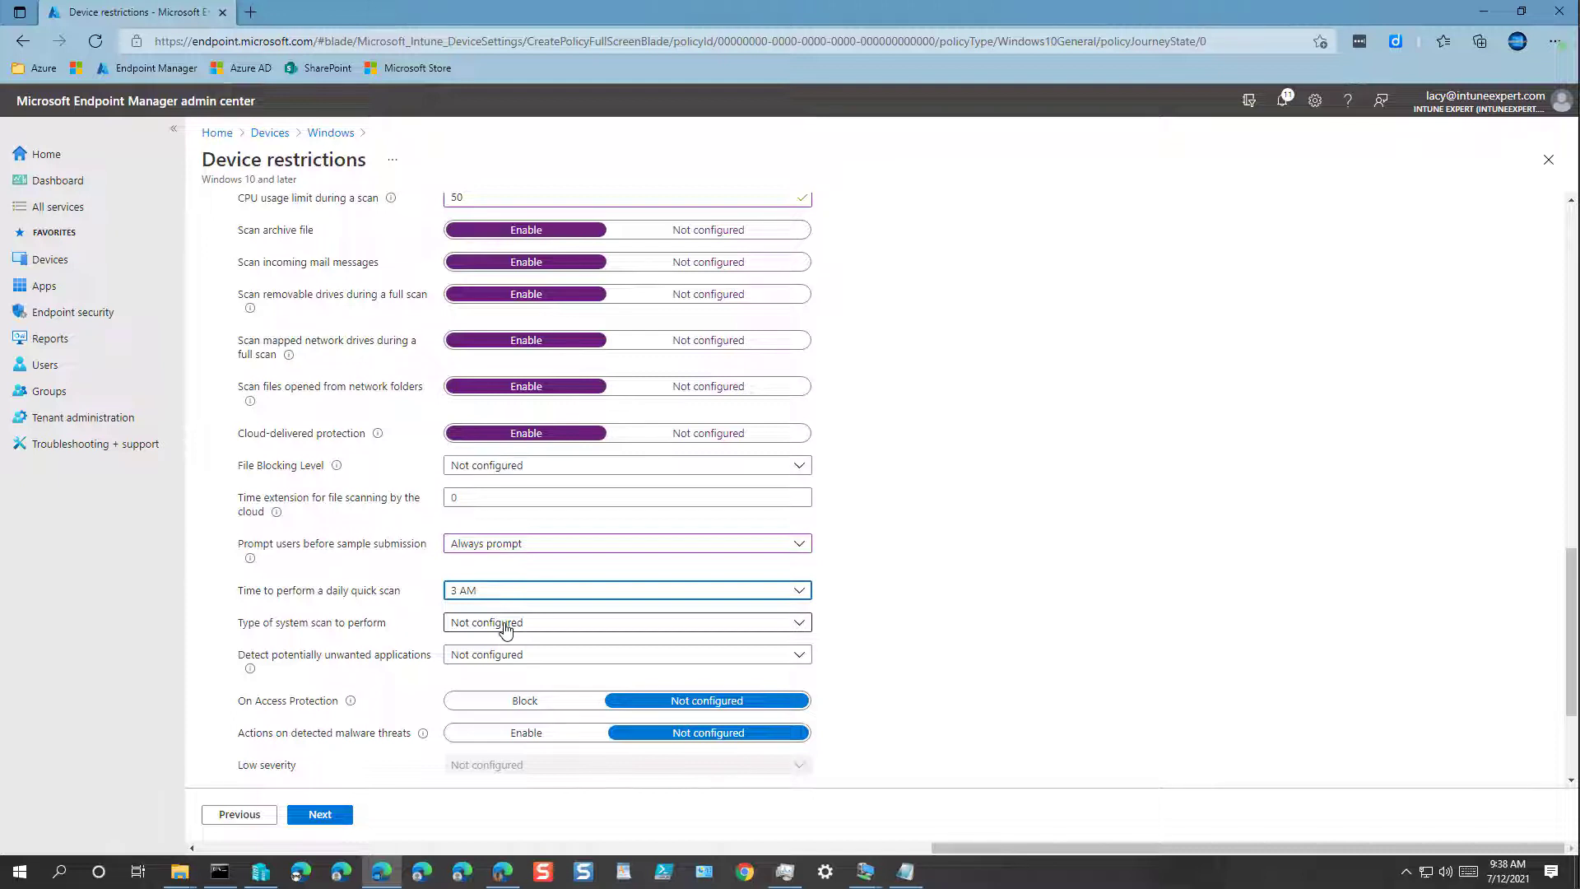
click(494, 656)
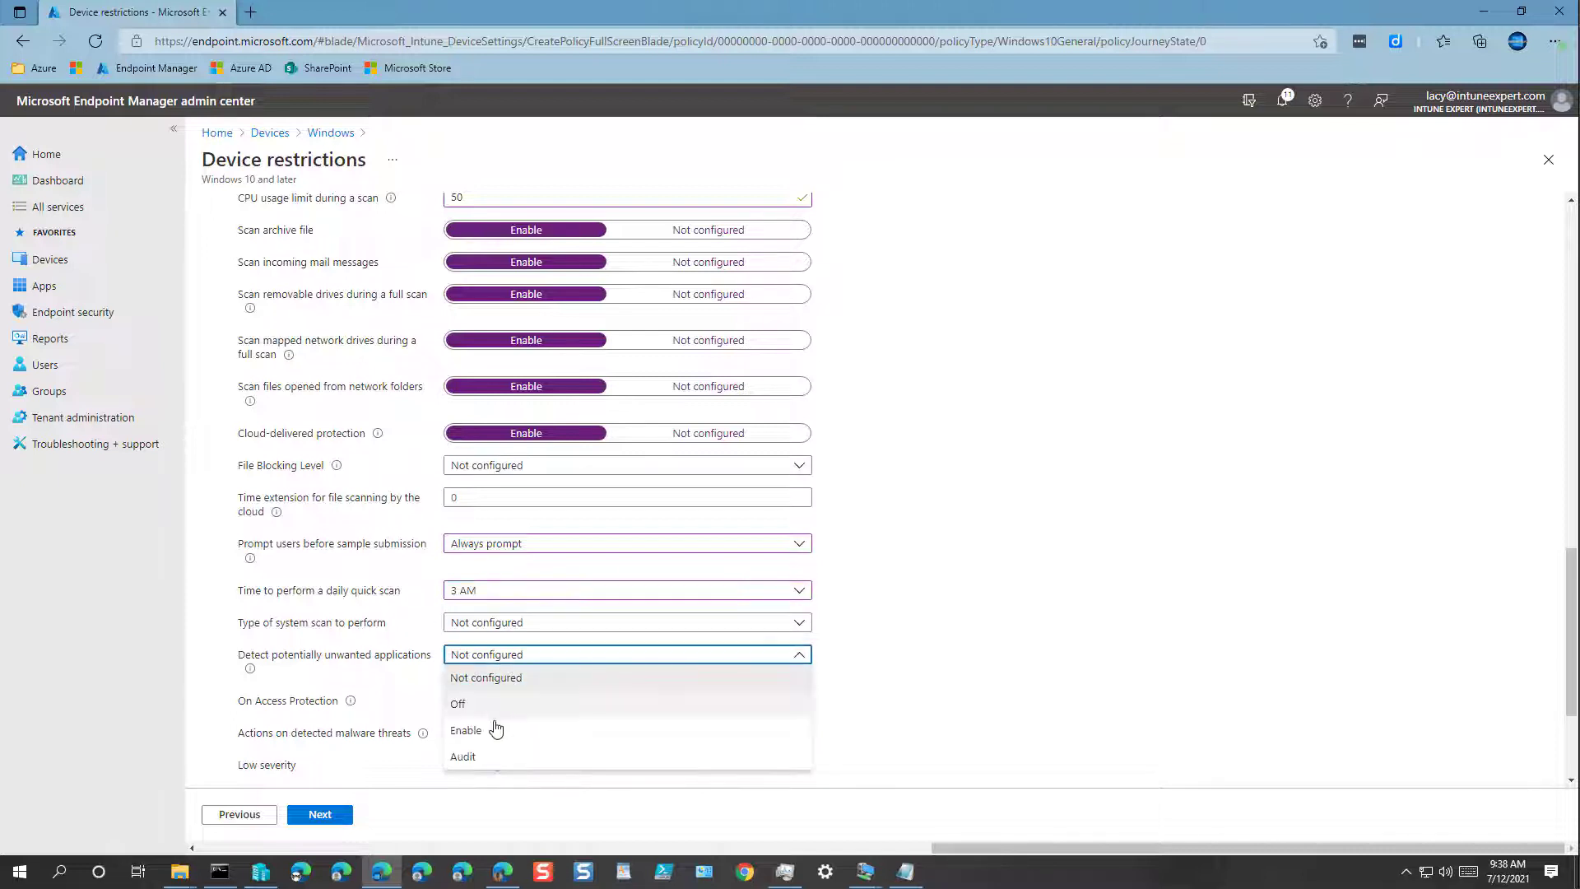
click(493, 730)
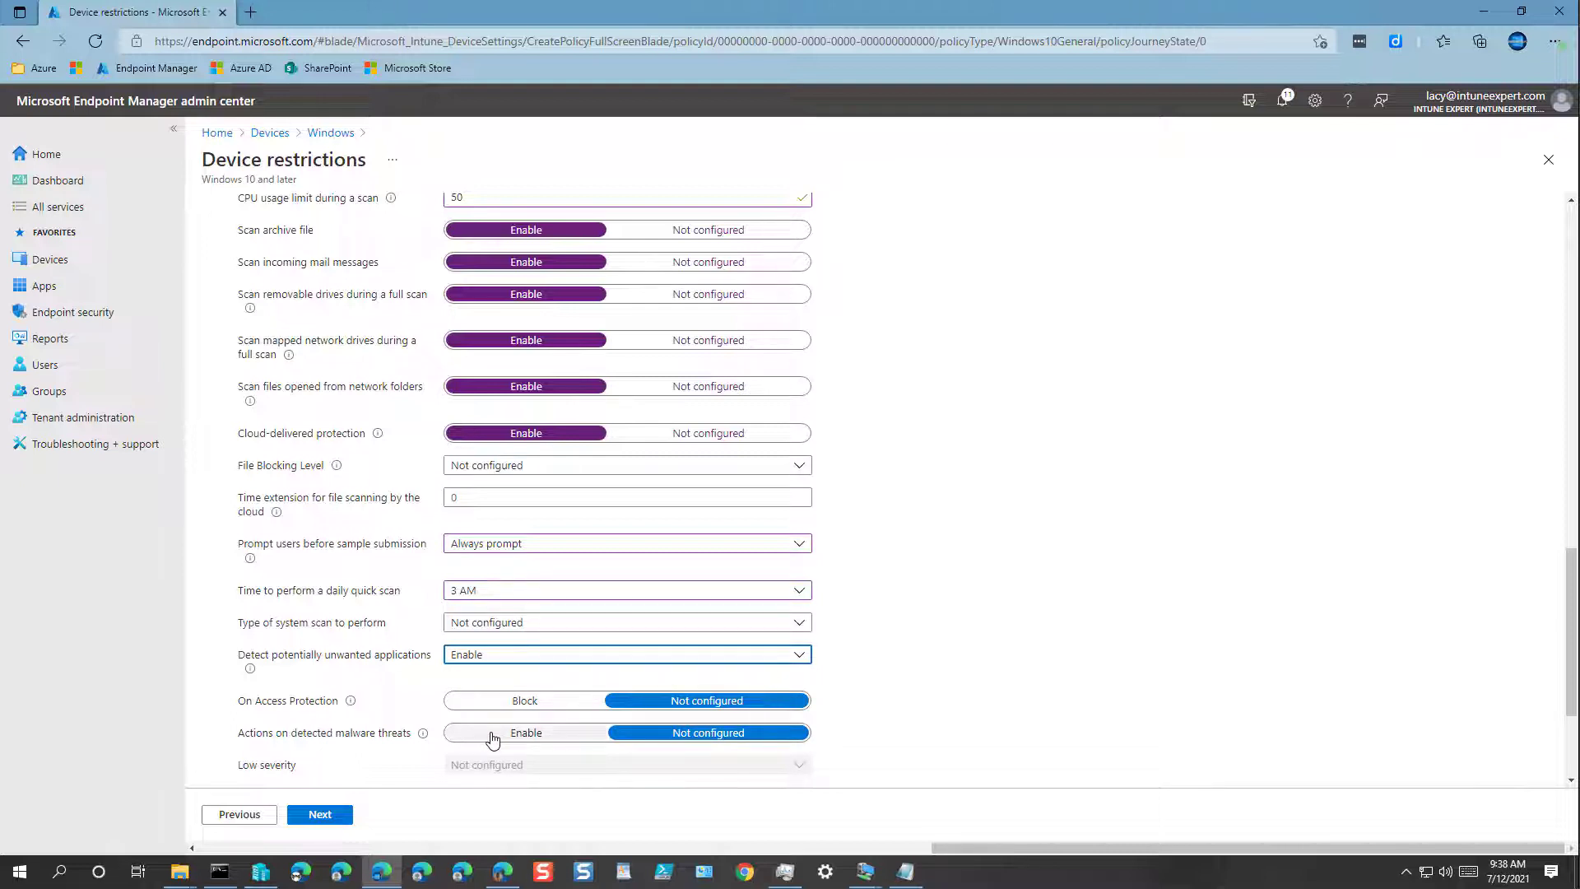
scroll(492, 738, down, 1)
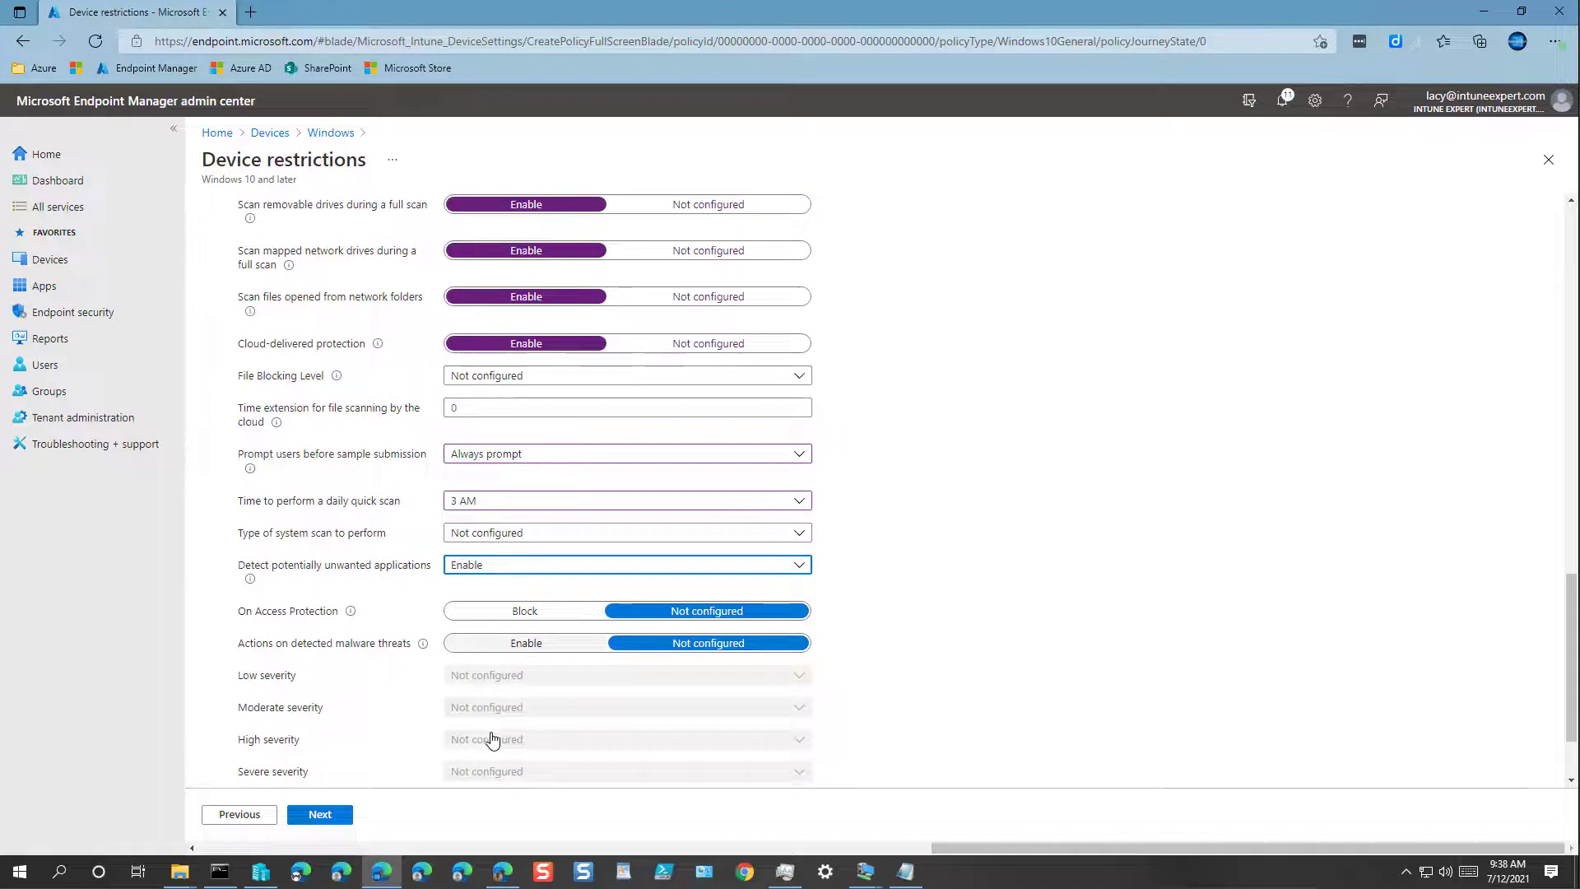
Enable actions on detected malware and set severe and high severity threats to Remove.
click(527, 644)
scroll(839, 650, down, 1)
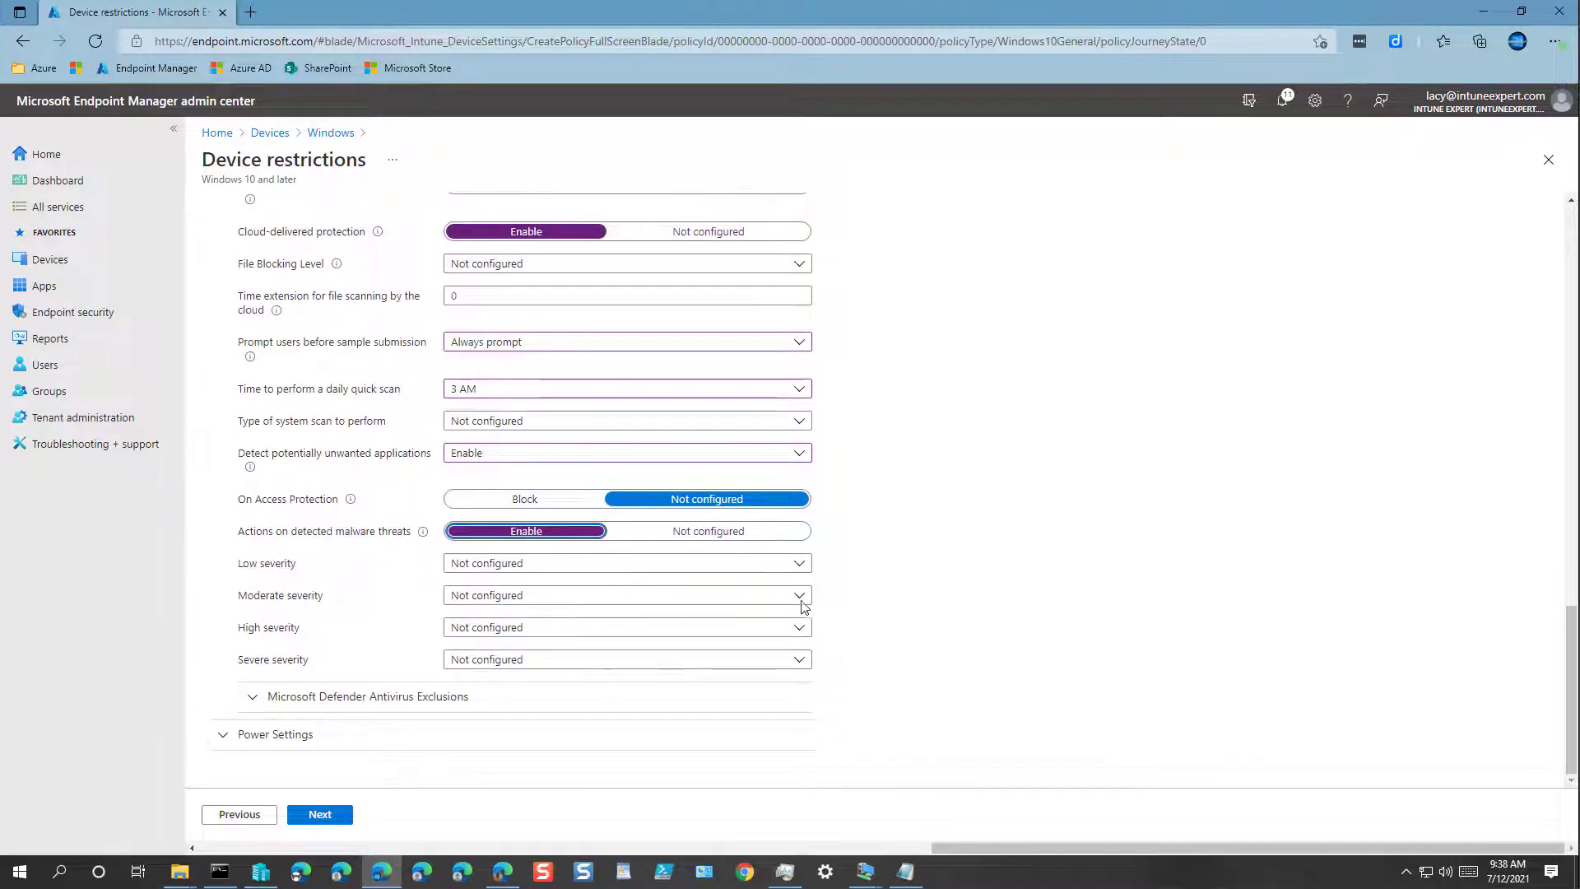
click(507, 567)
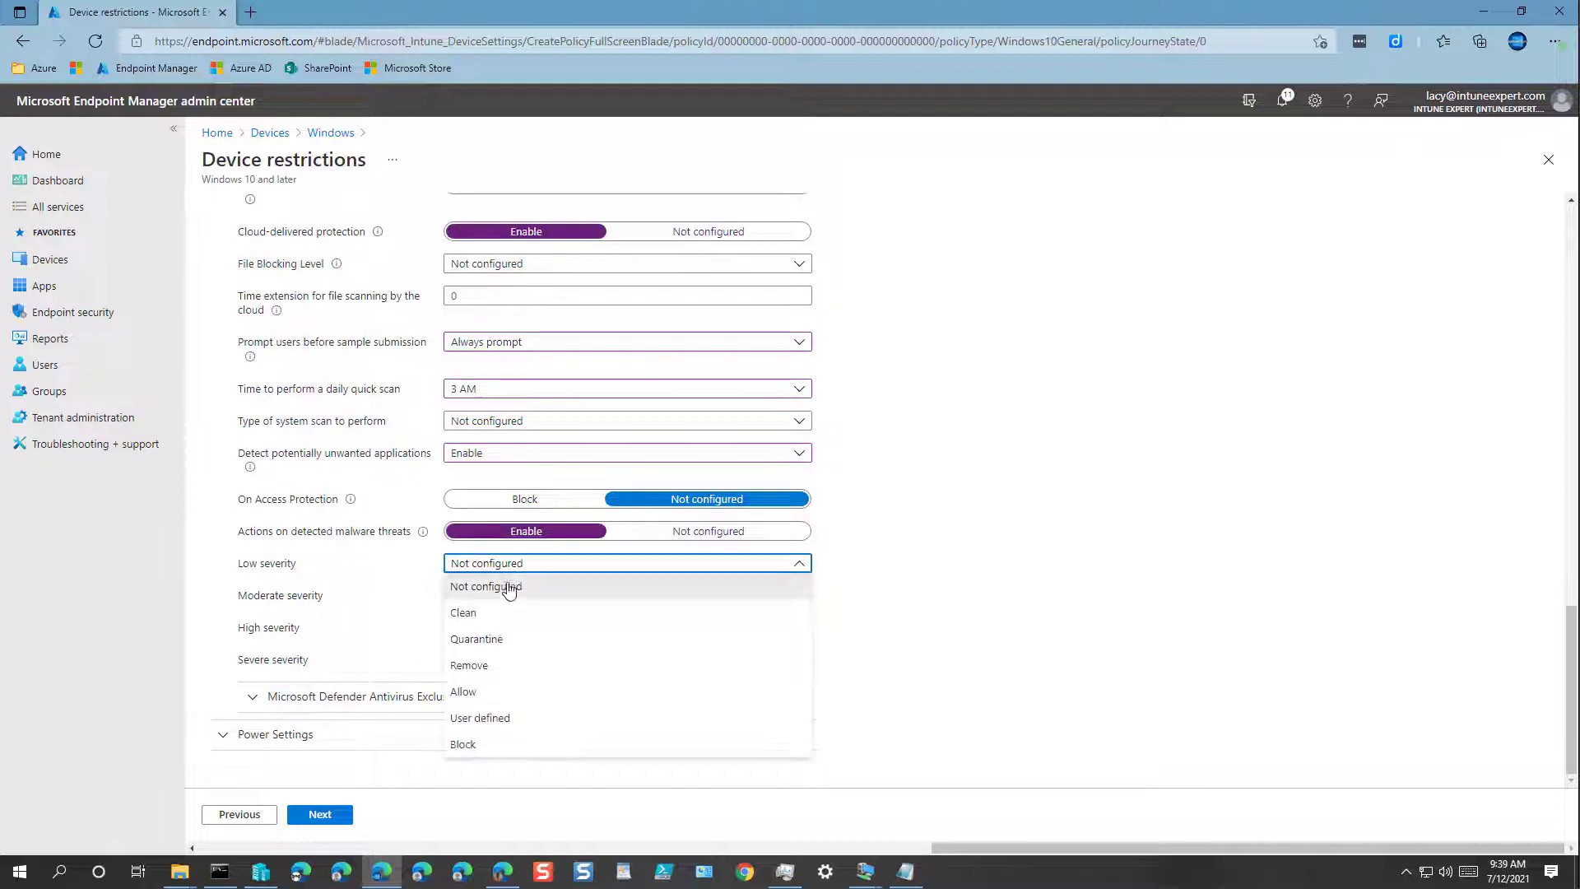
click(765, 589)
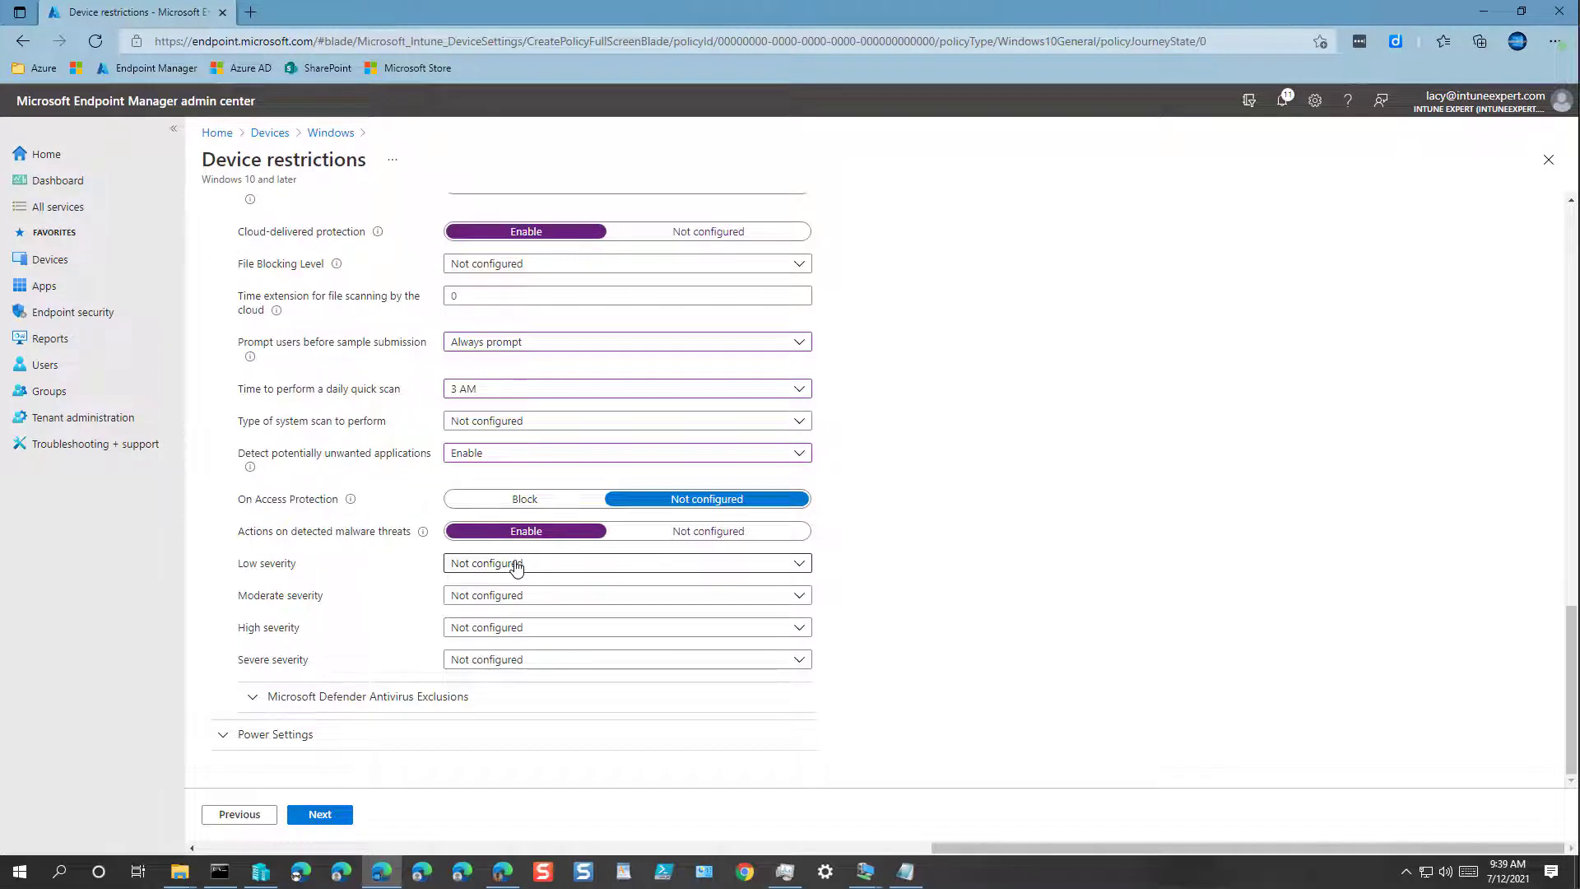
click(491, 664)
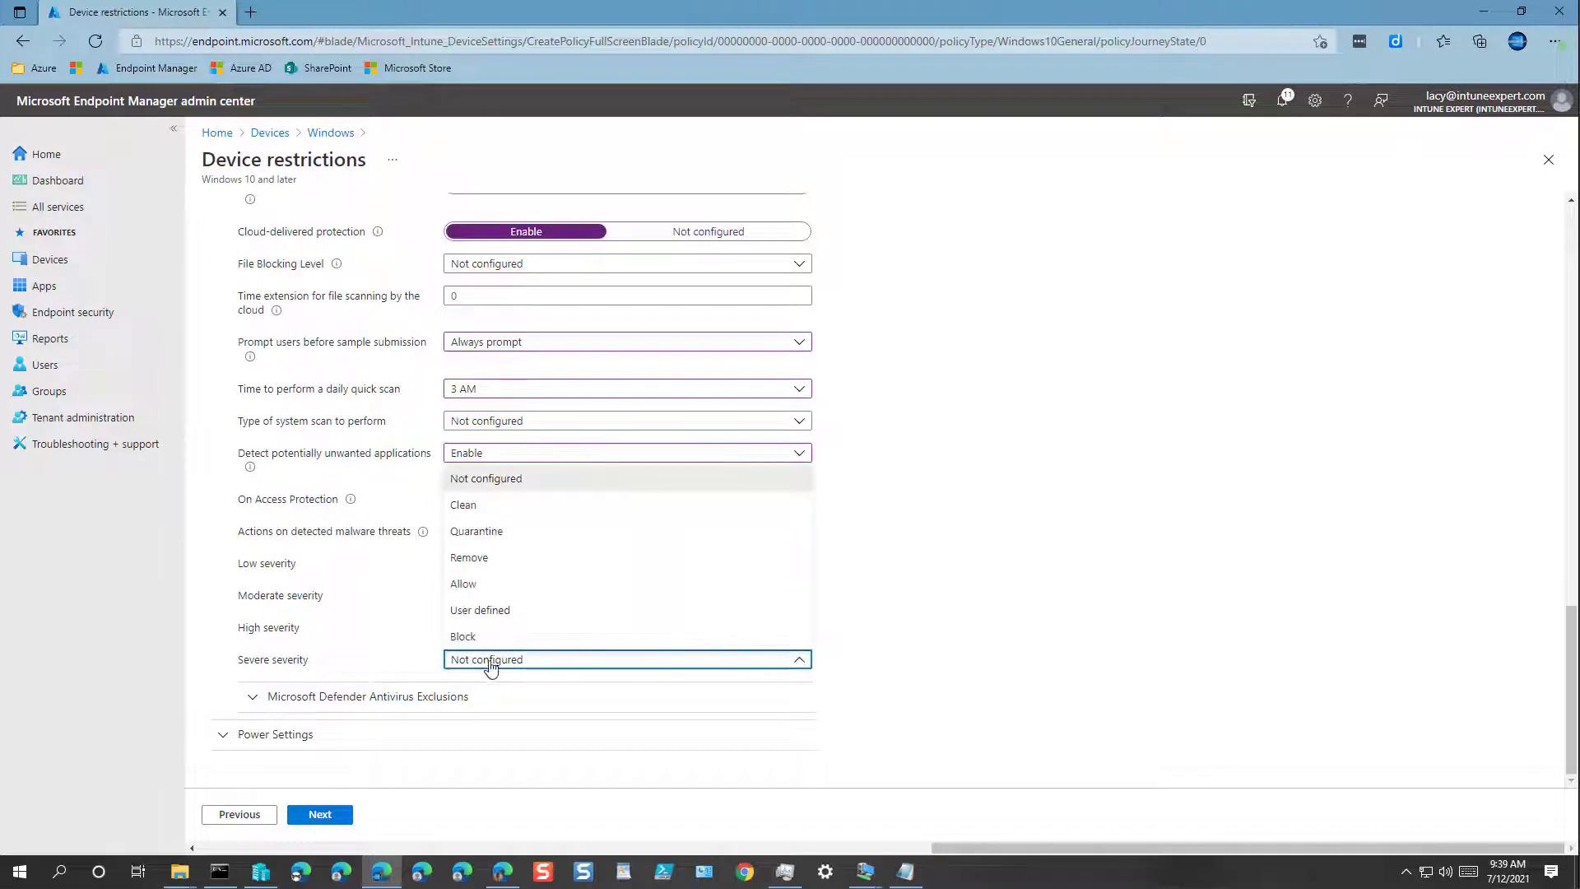
click(483, 557)
click(481, 631)
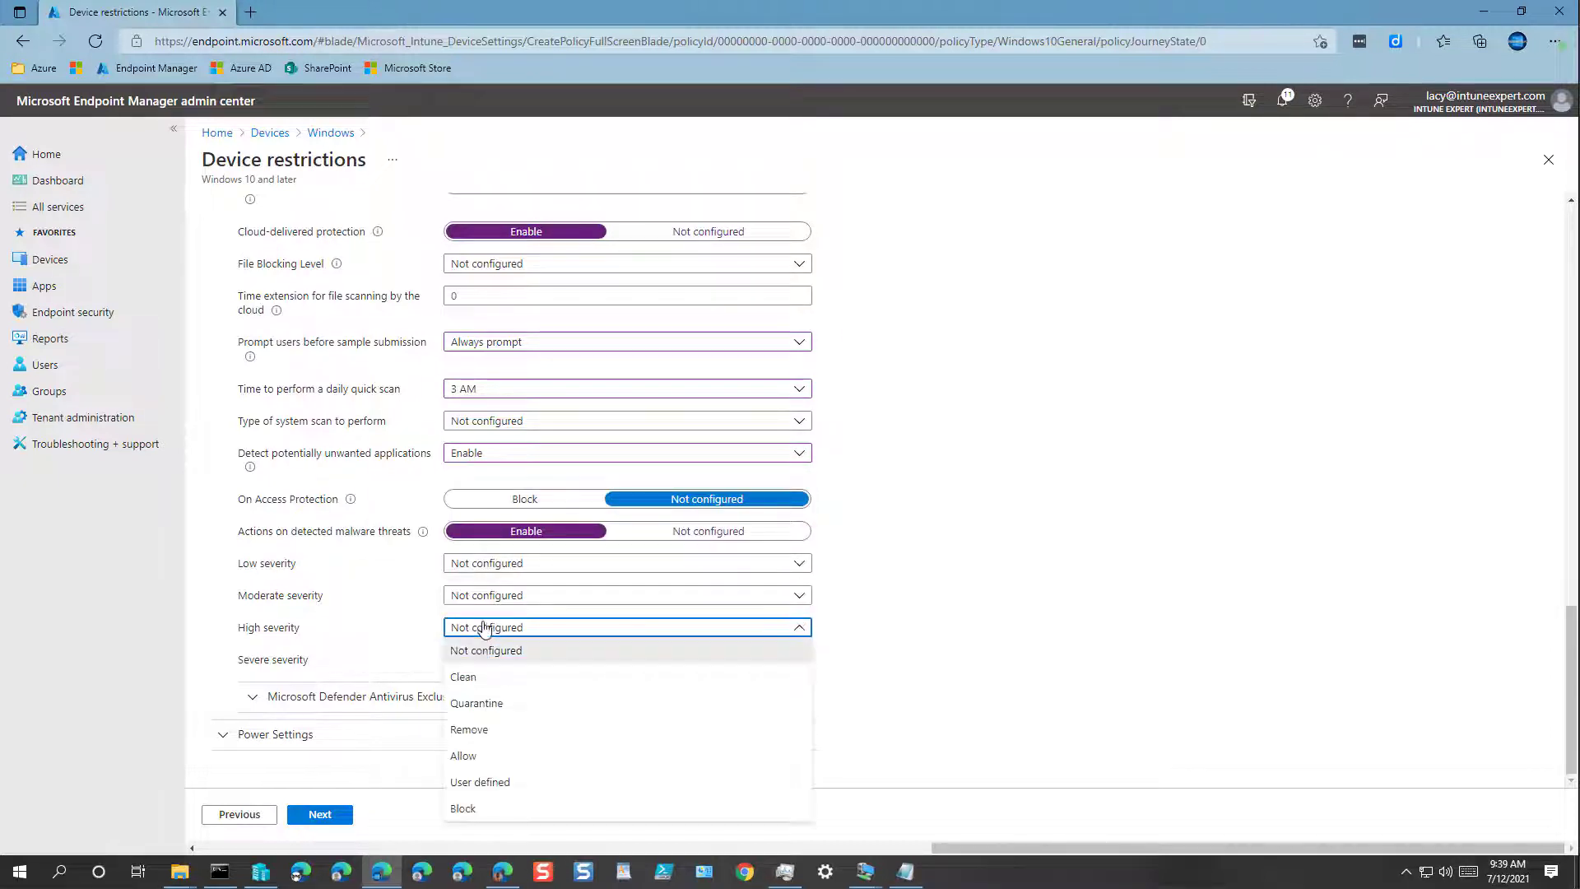
click(484, 727)
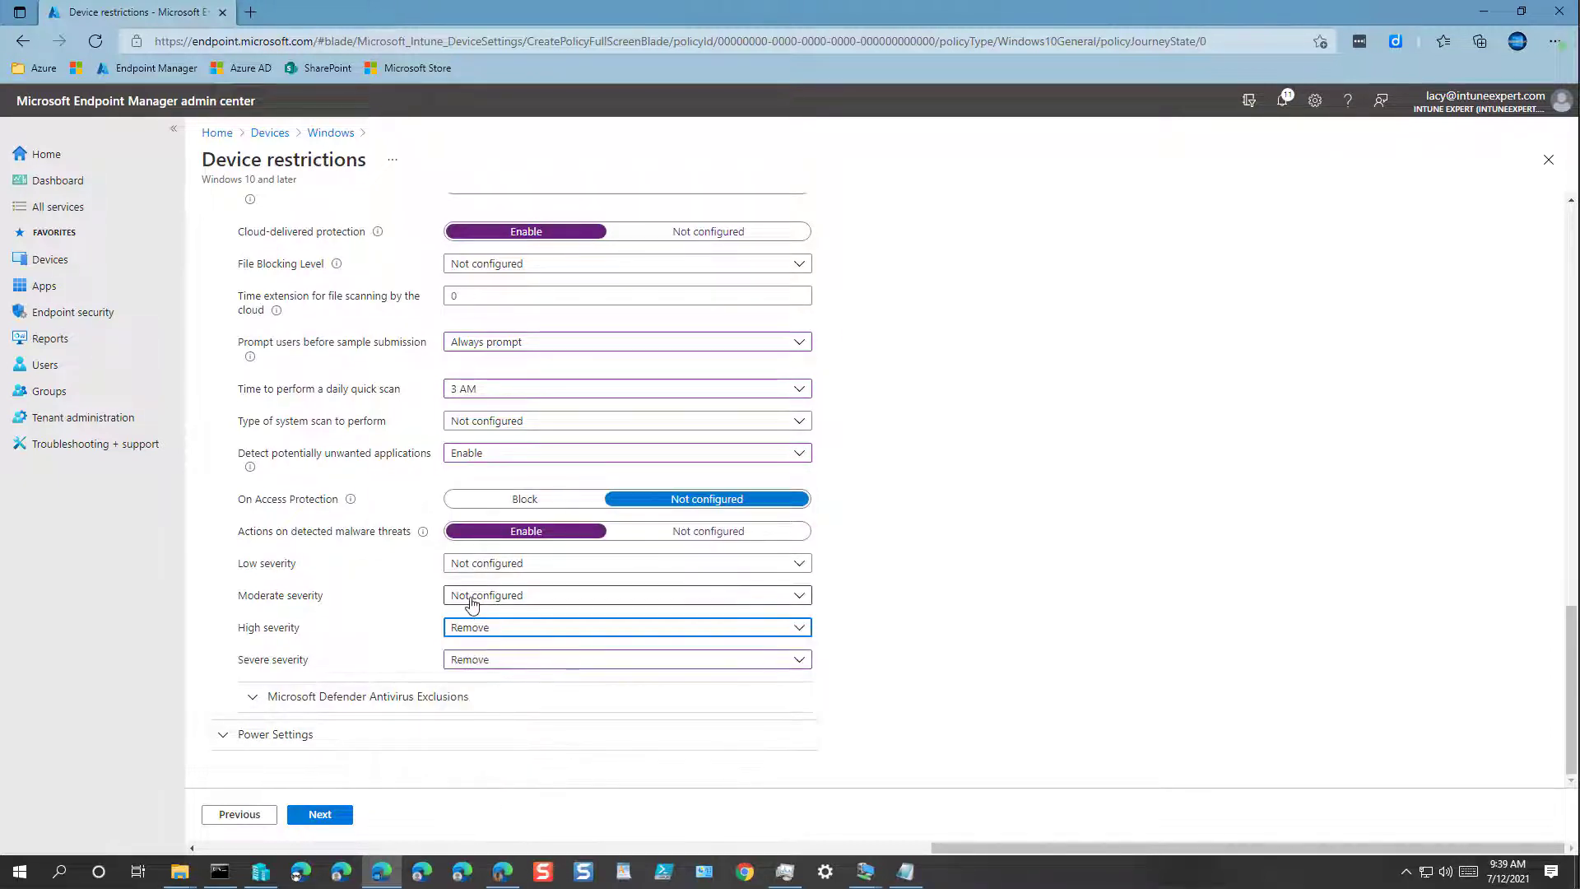
Set moderate and low severity threats to Quarantine.
click(471, 599)
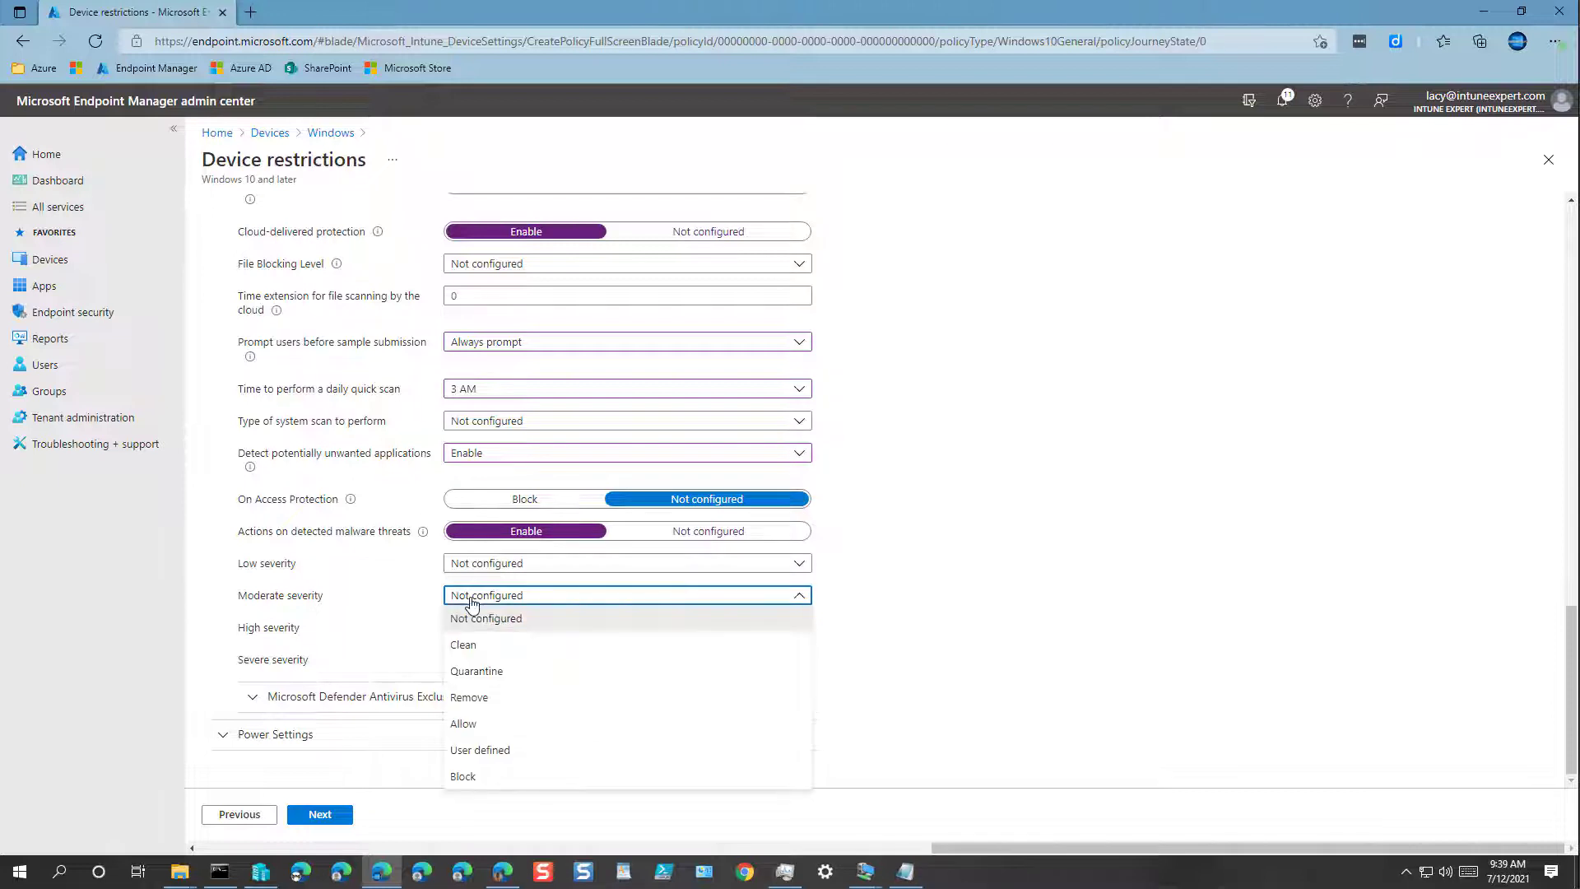
click(492, 676)
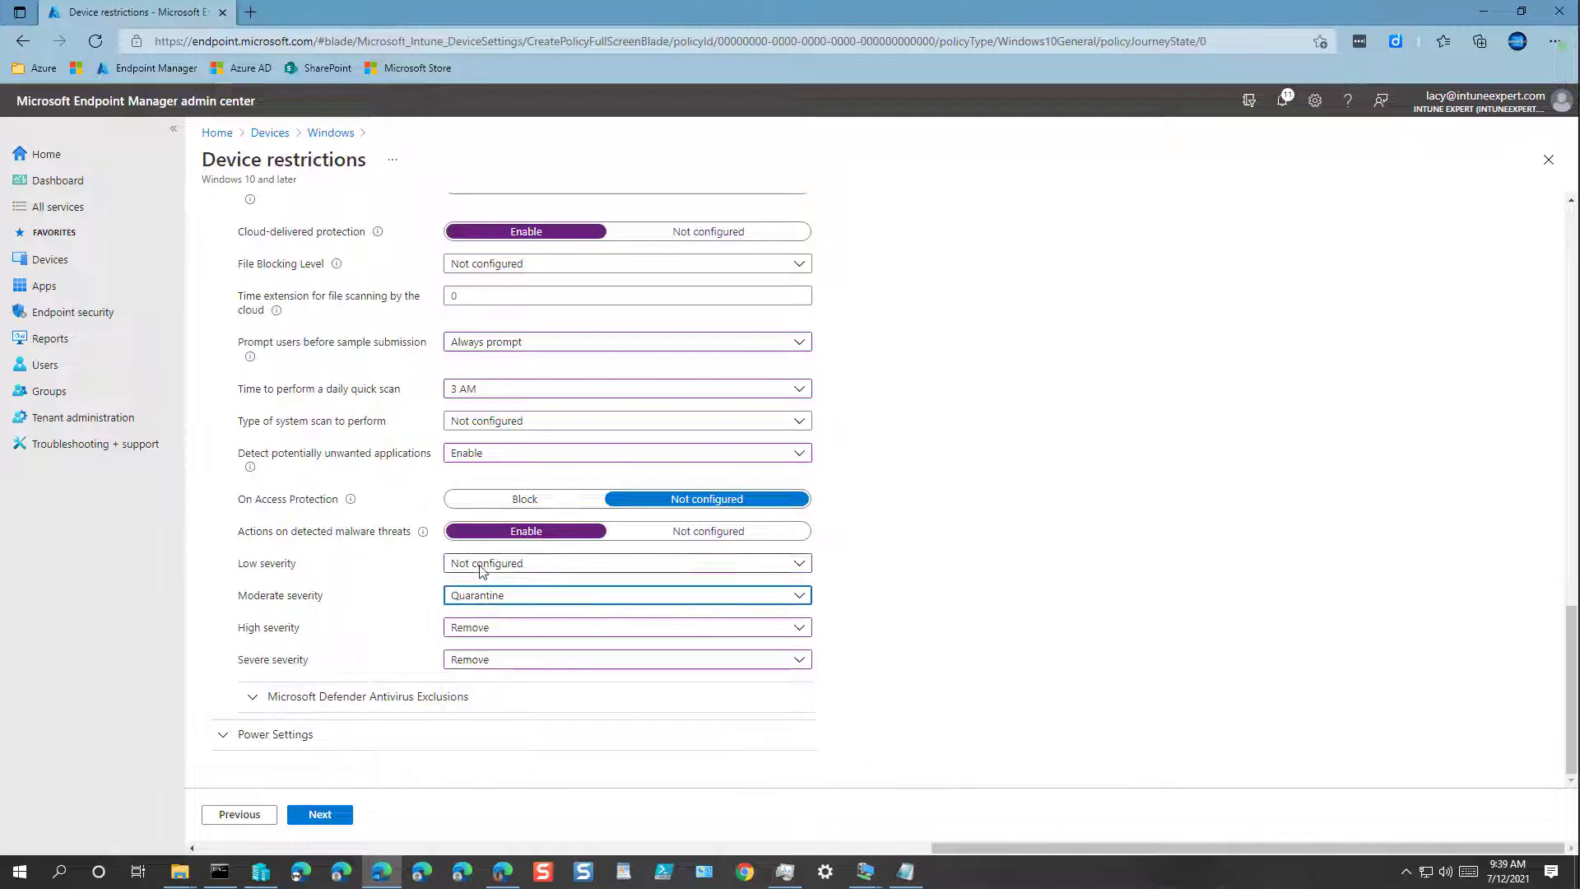
click(484, 566)
click(487, 641)
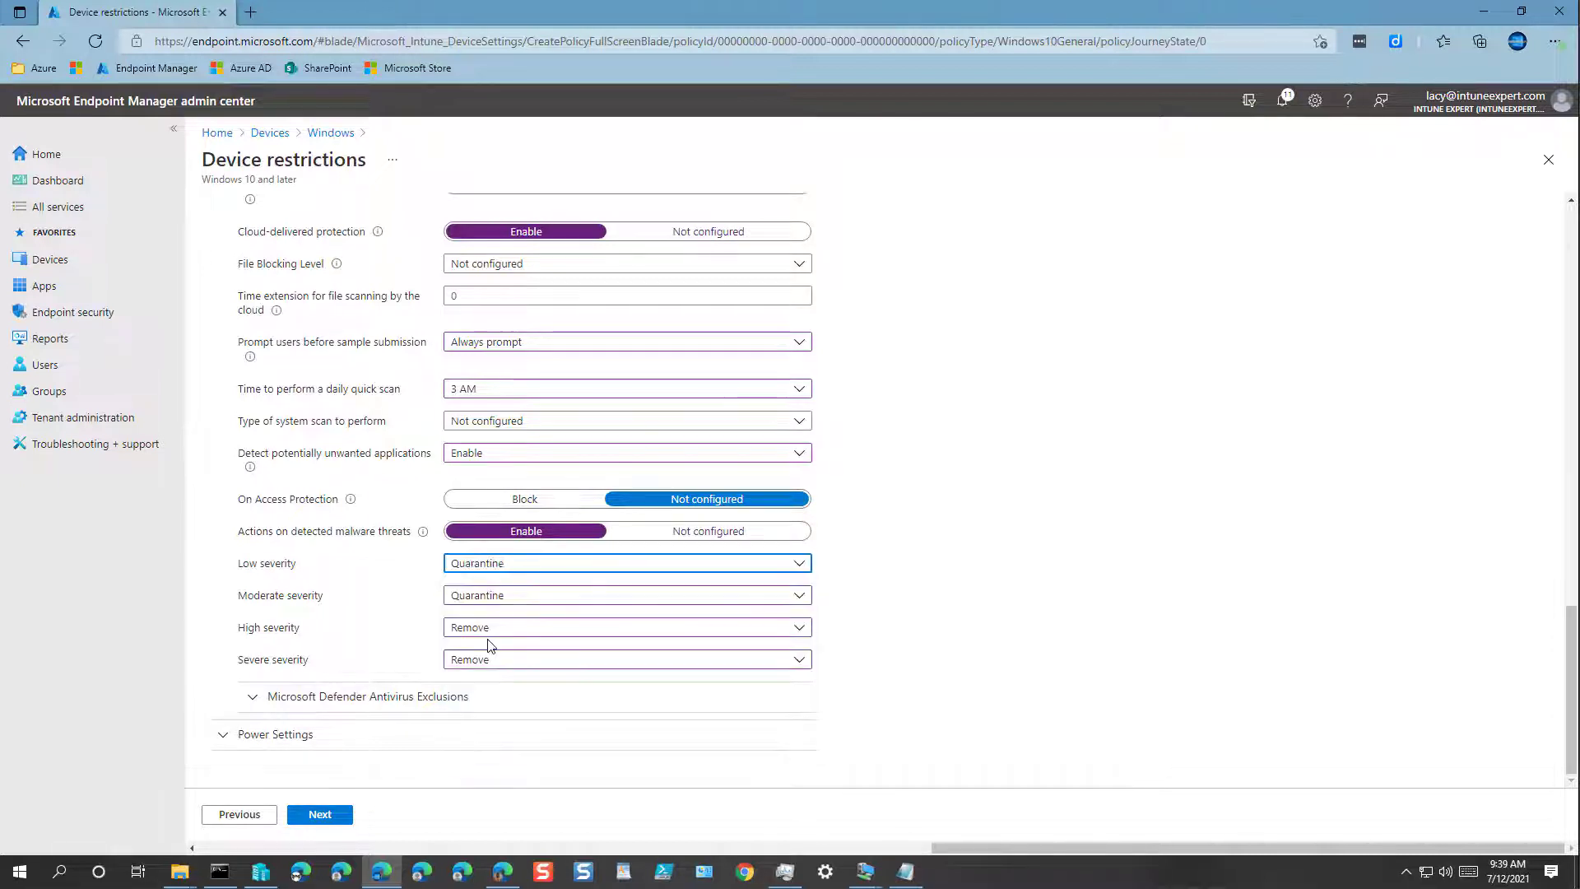
click(928, 644)
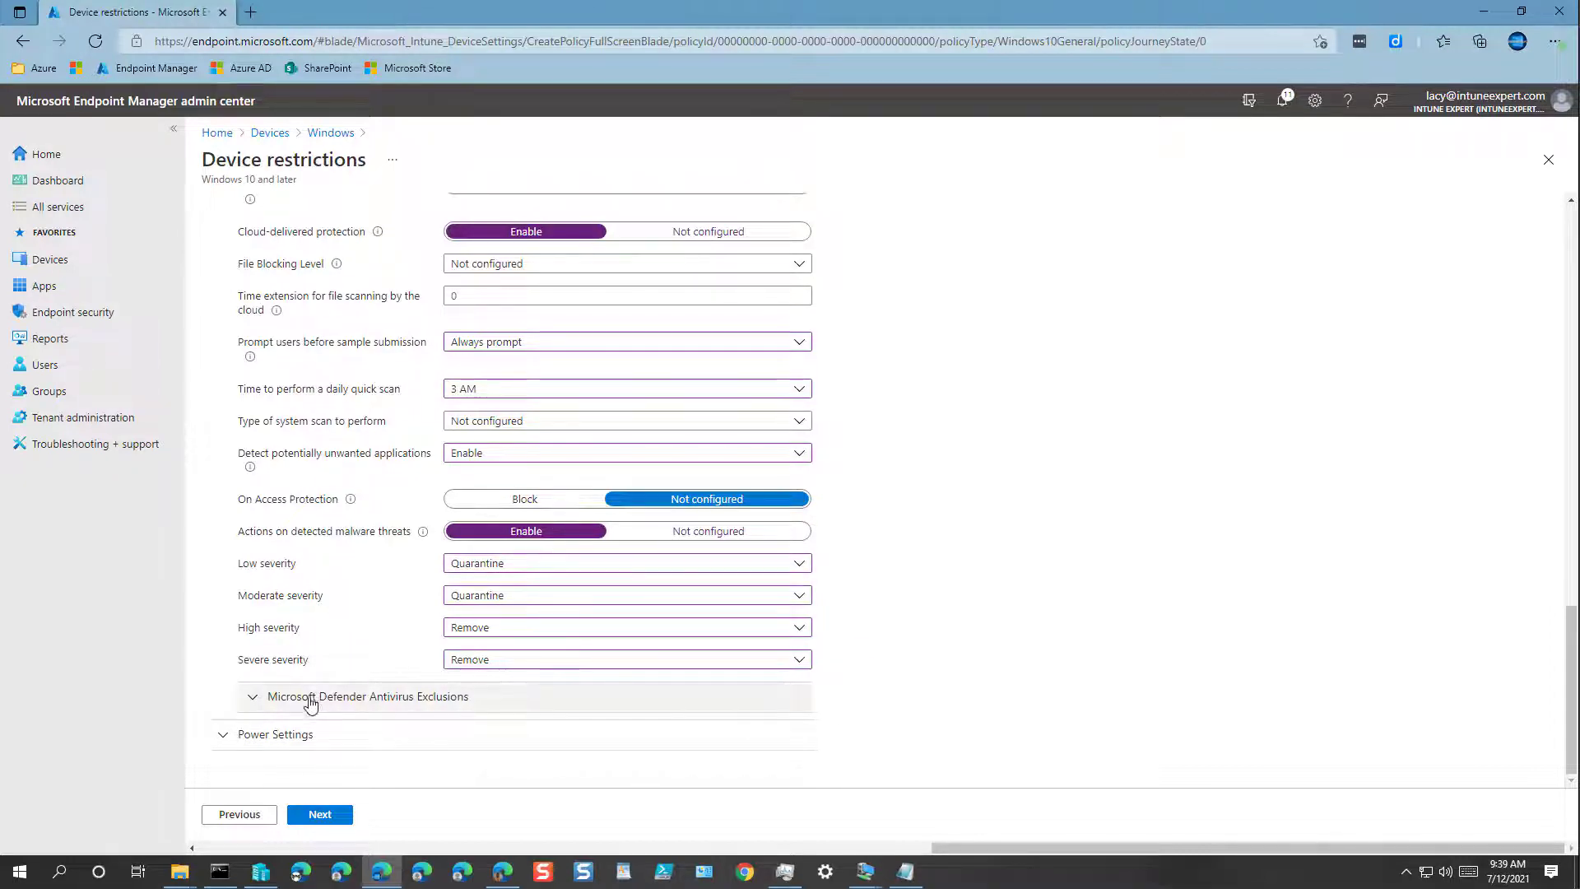
scroll(345, 558, up, 10)
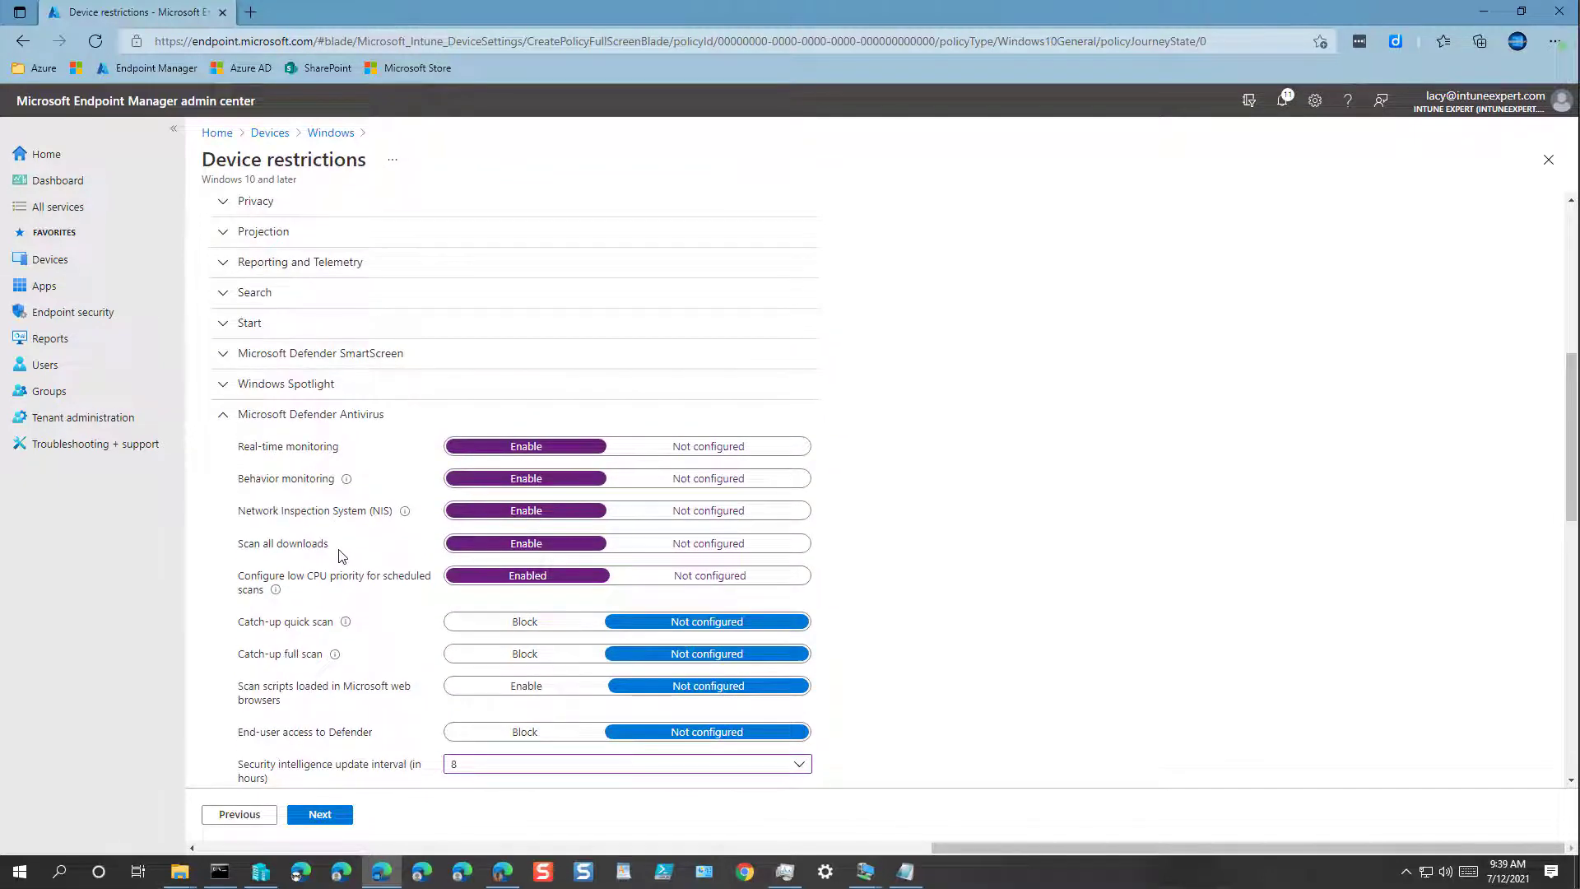
scroll(340, 557, down, 1)
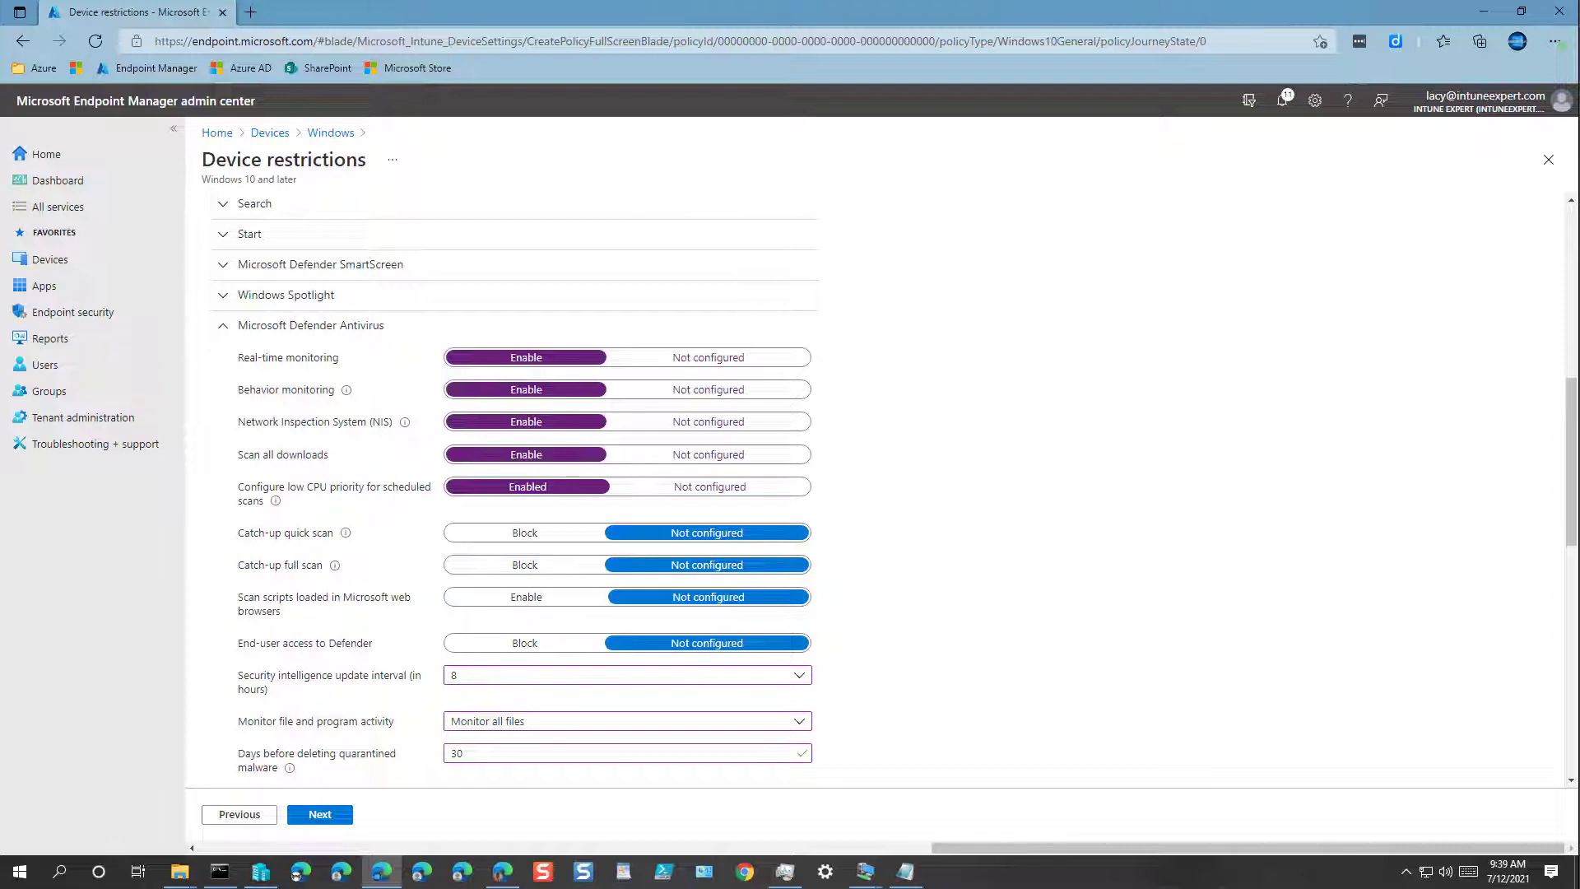
Include the INT-DevicesWindows-Corporate group in the profile's assignments and advance to Applicability Rules.
click(372, 328)
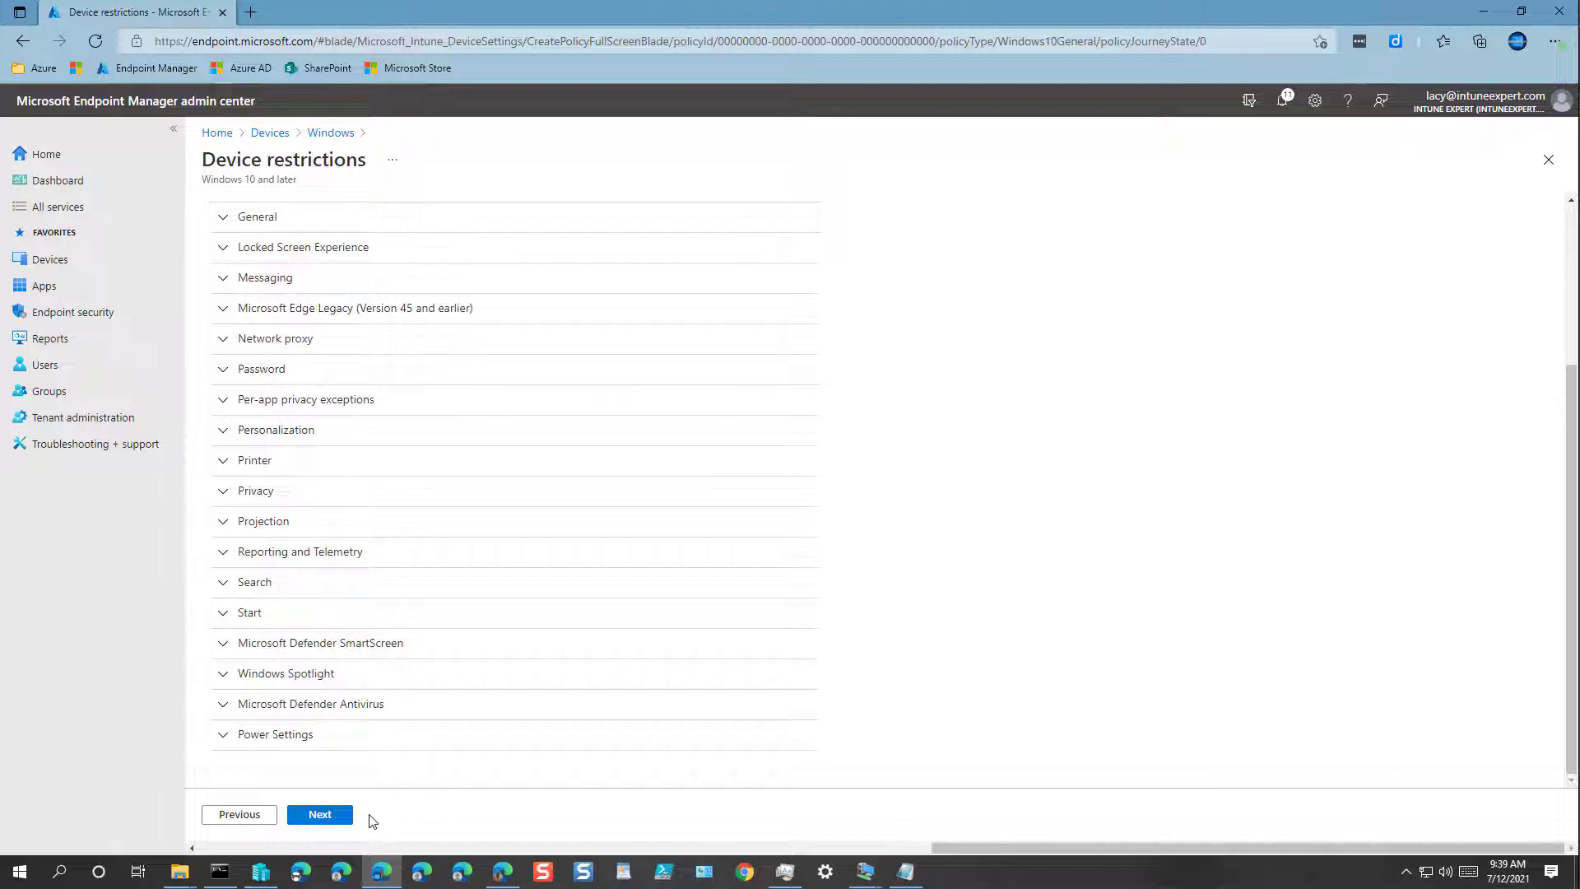
click(335, 815)
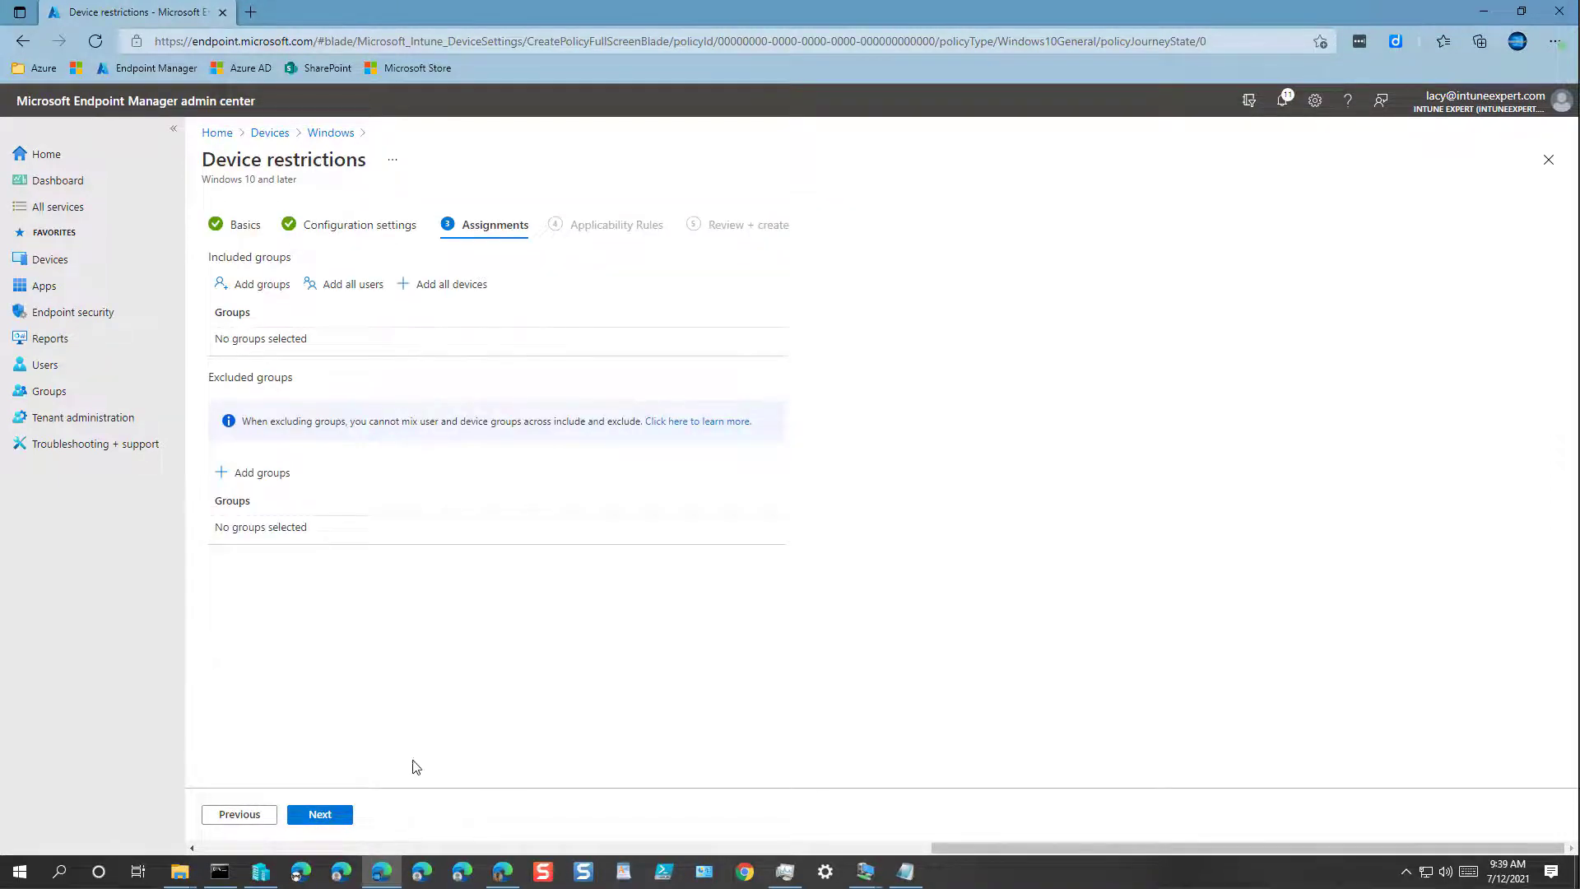
click(272, 288)
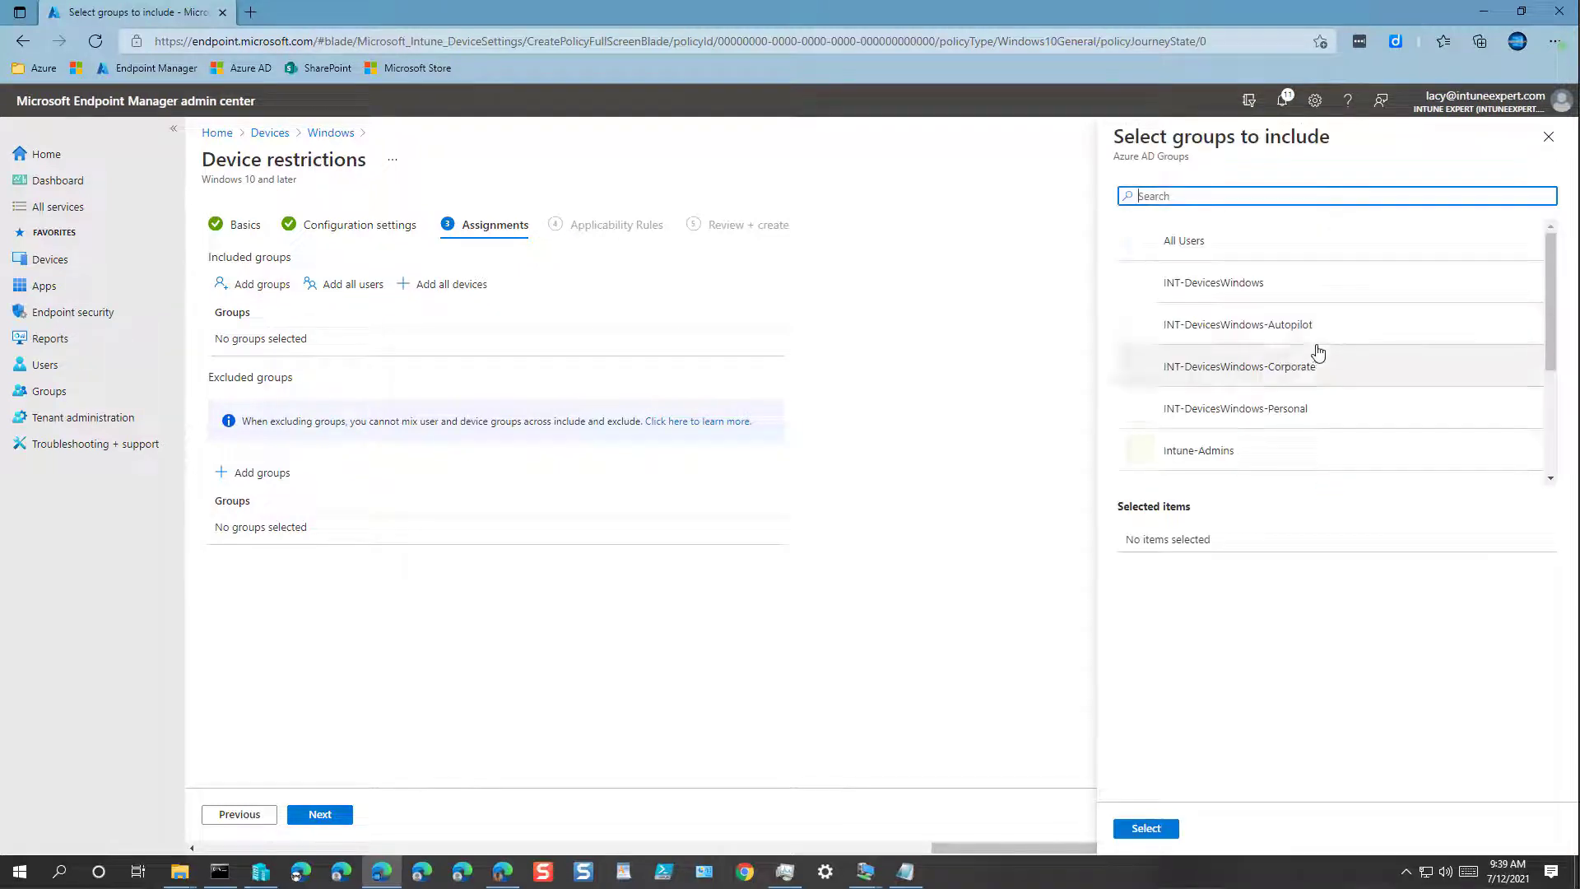
click(1310, 366)
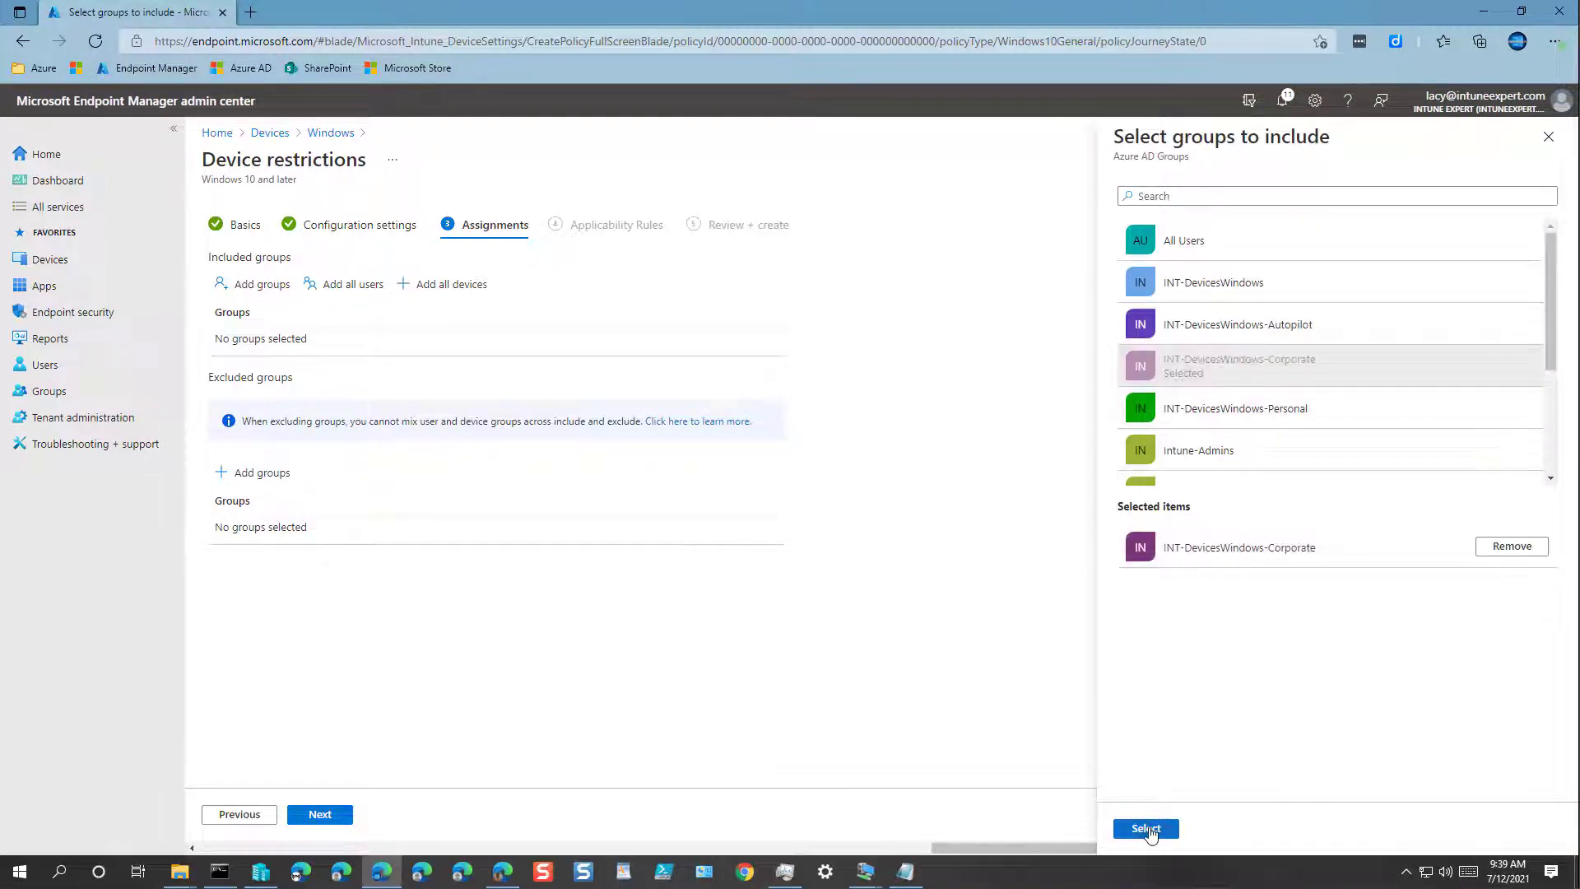
click(1145, 828)
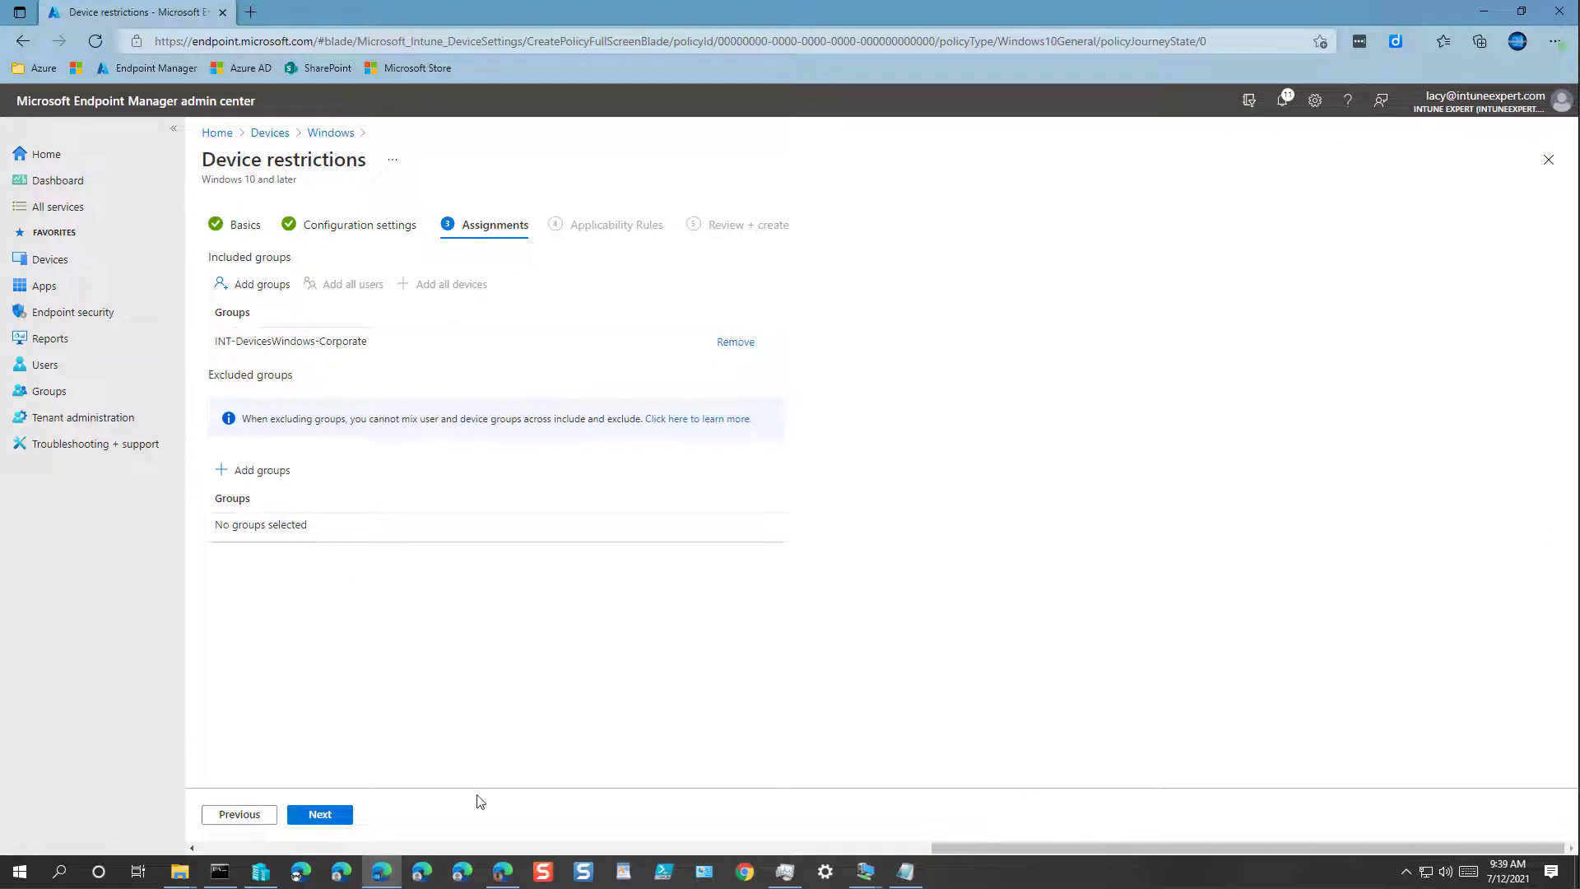
click(320, 814)
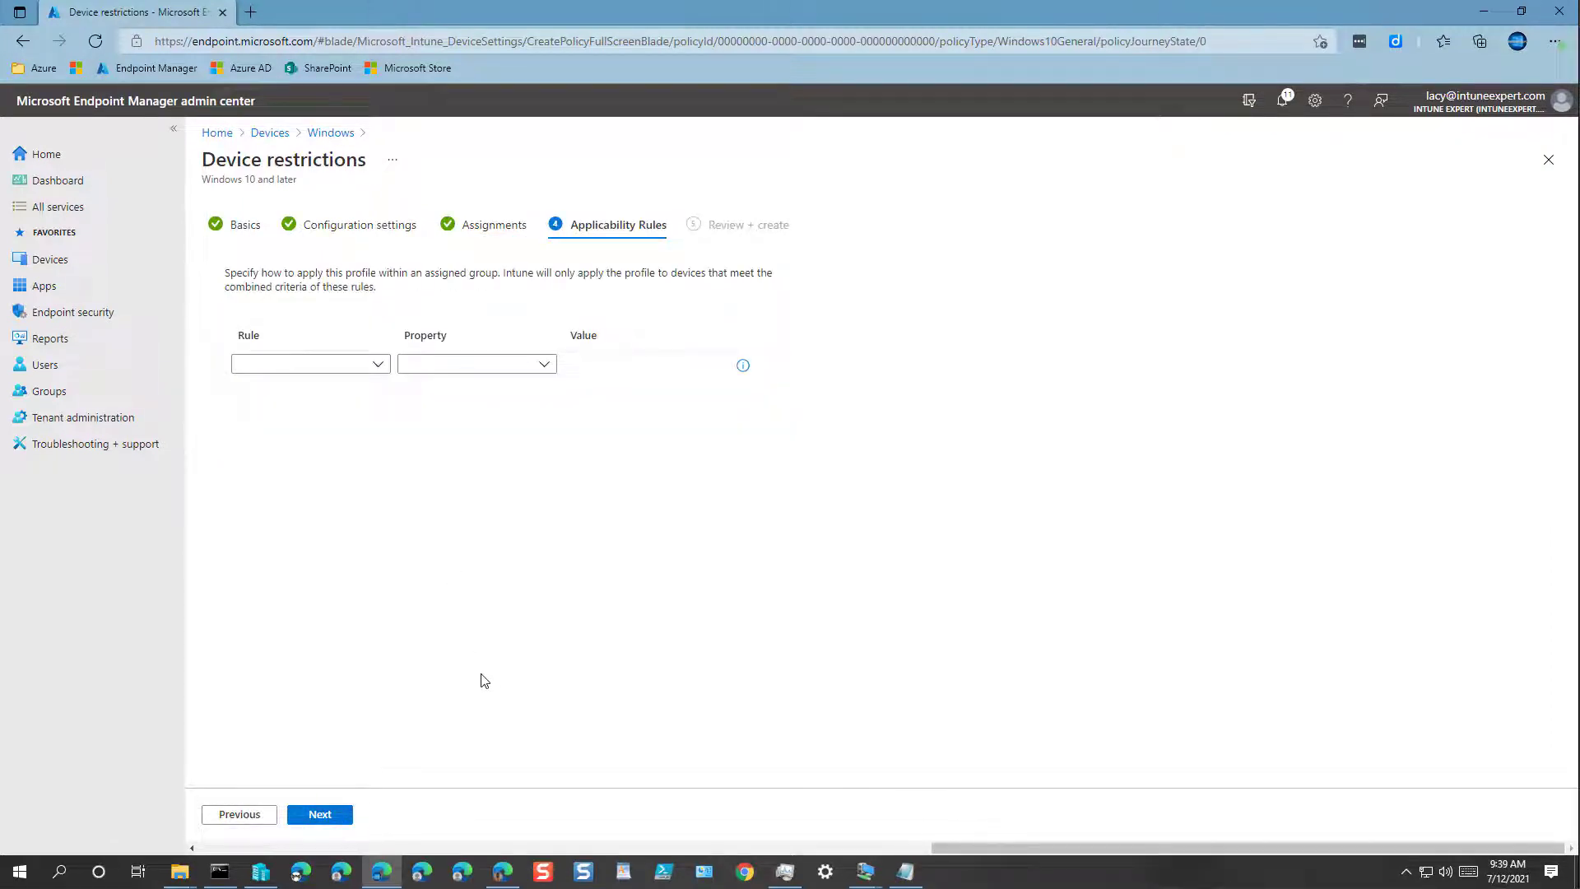
Scroll through the Review + create summary and create the Windows 10 Device Restrictions - Corporate profile.
click(331, 817)
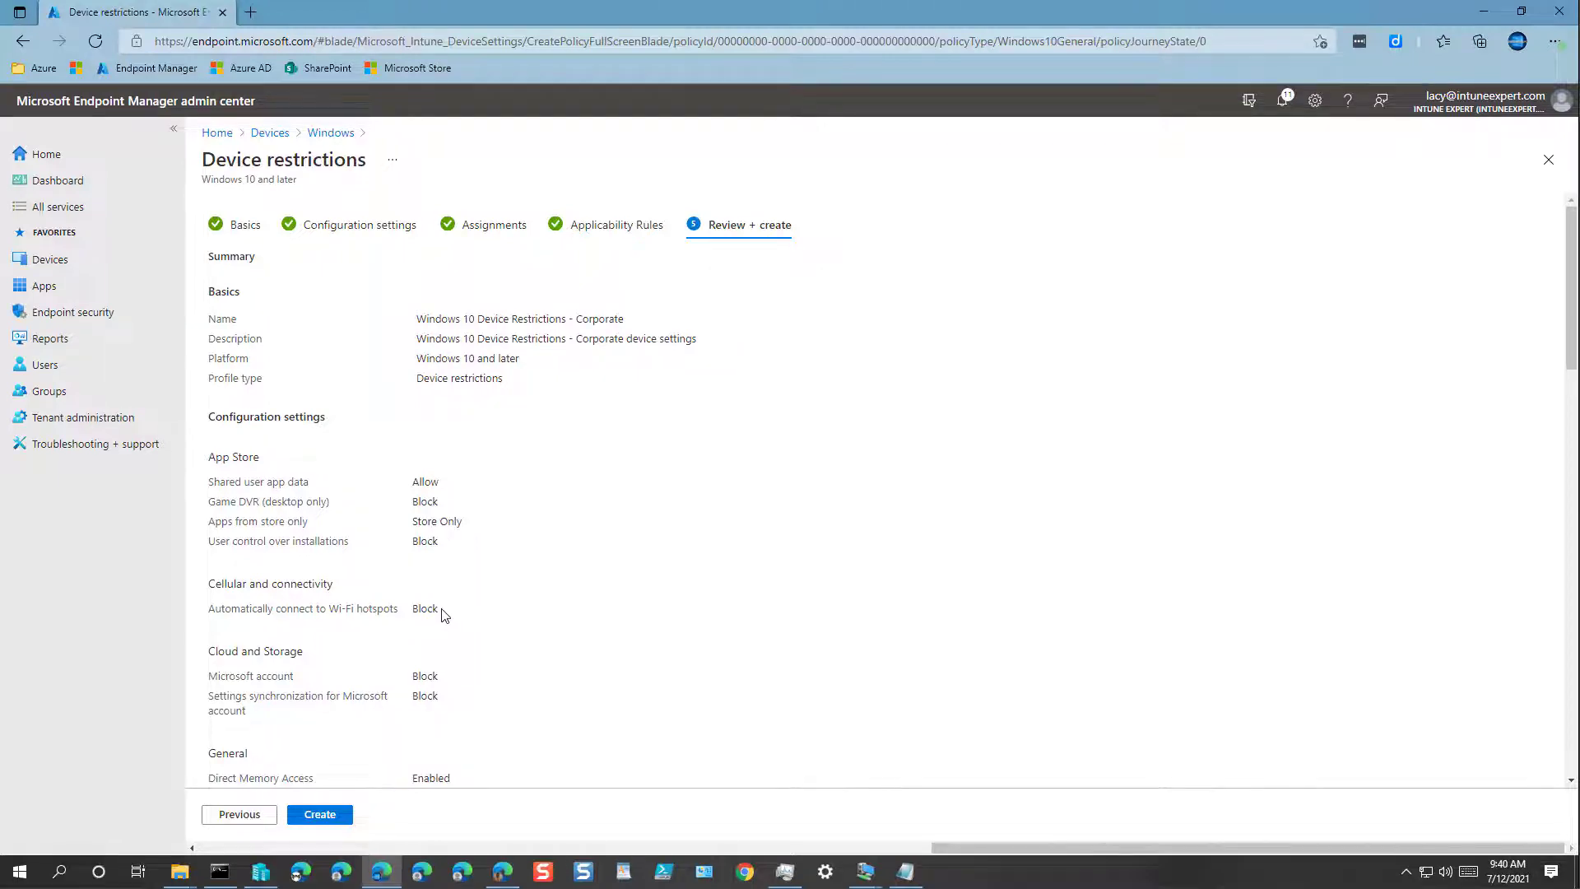
scroll(442, 613, down, 2)
scroll(442, 617, down, 2)
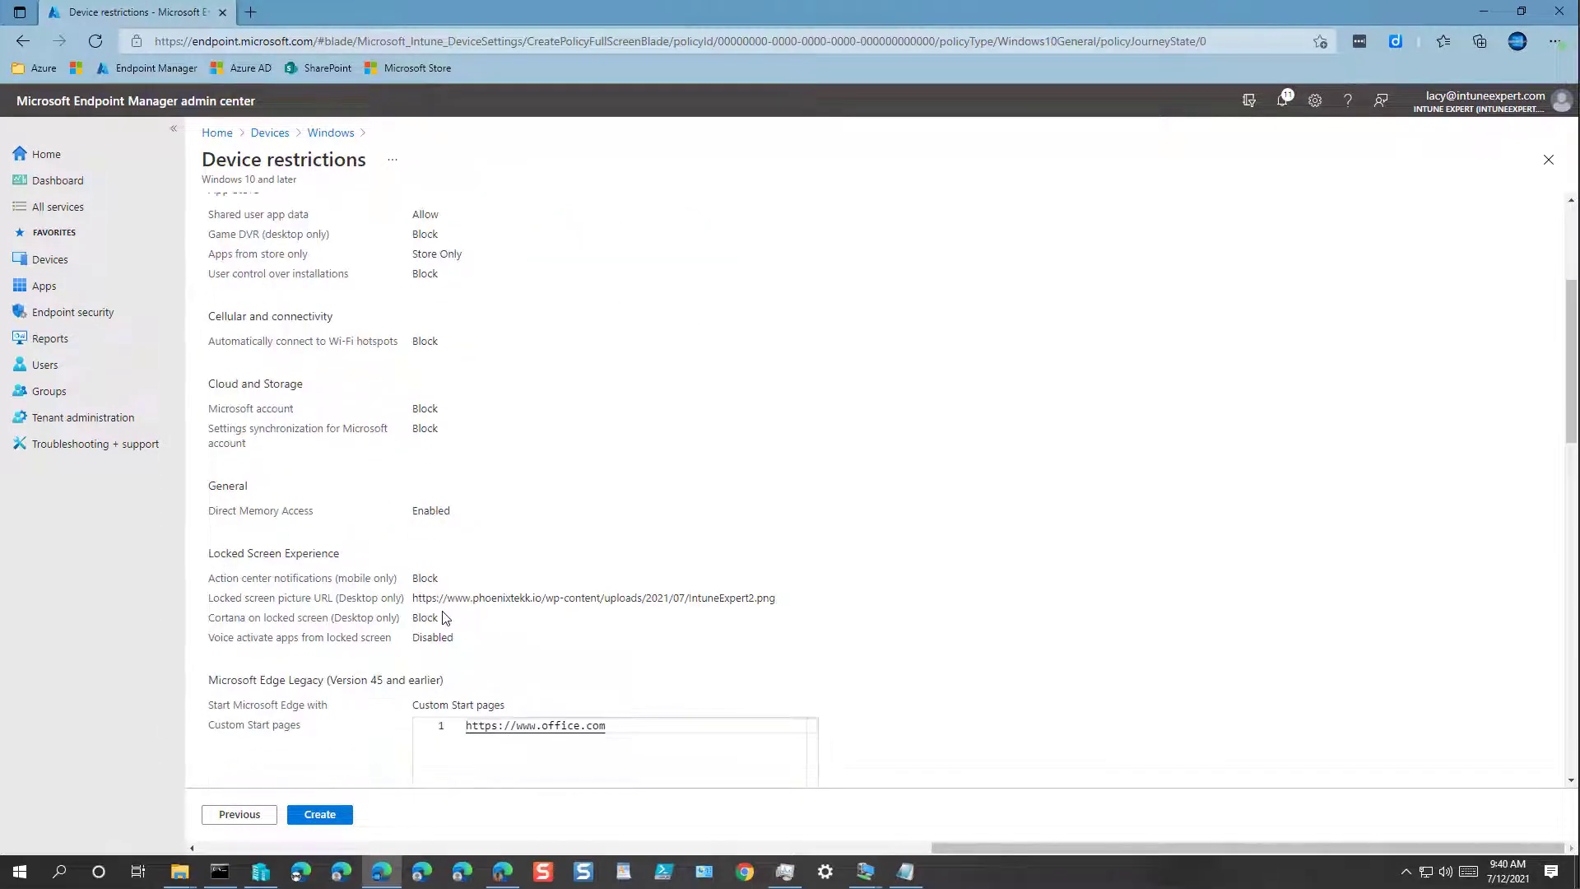
scroll(444, 615, down, 5)
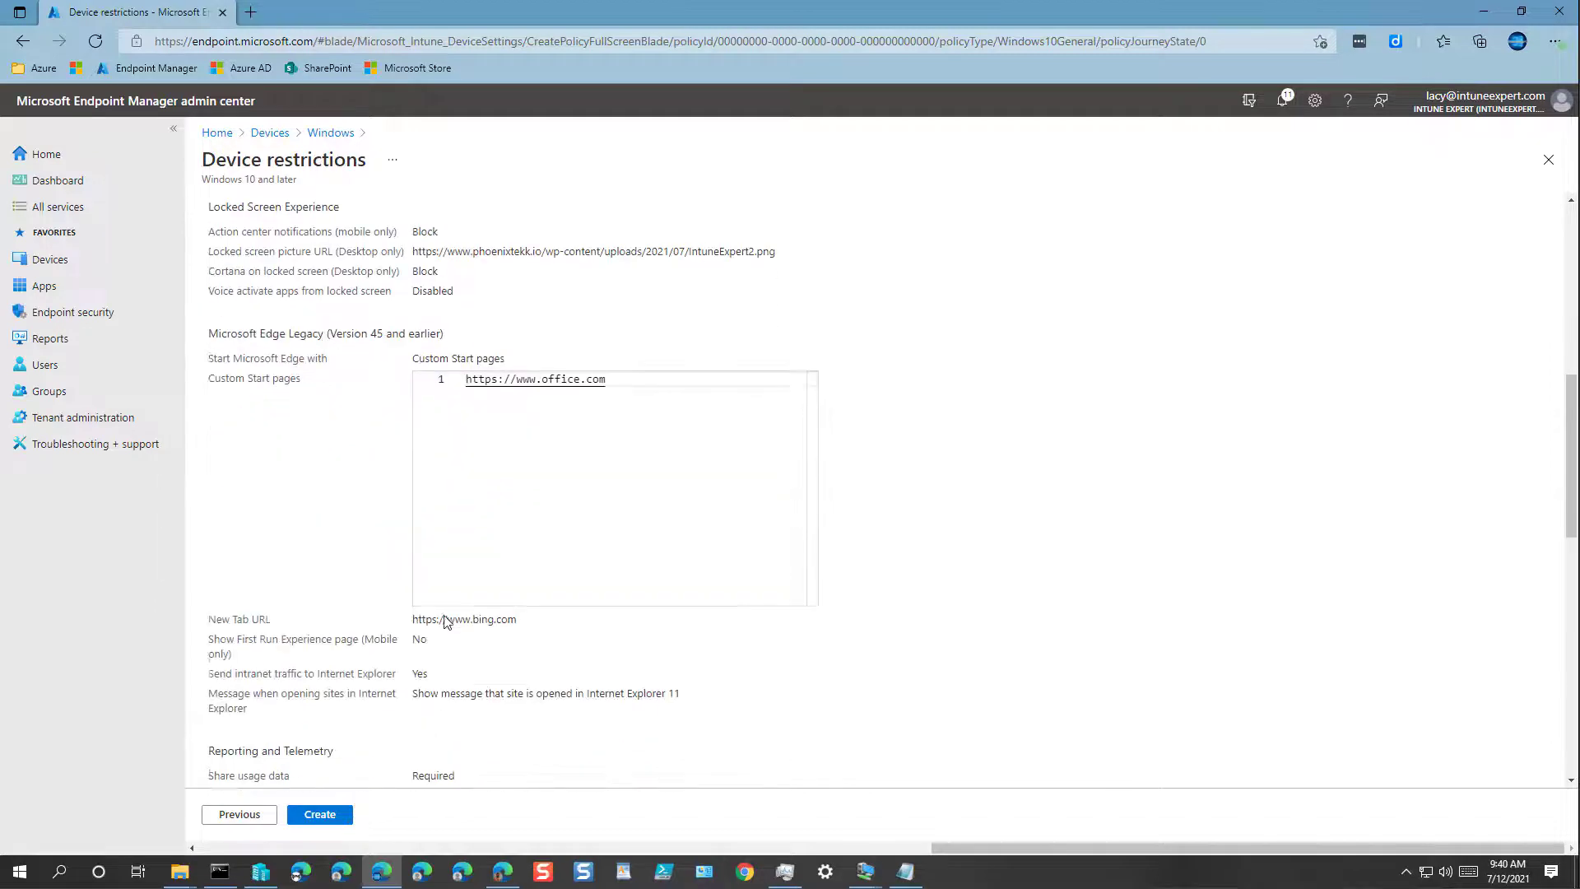
scroll(450, 623, down, 5)
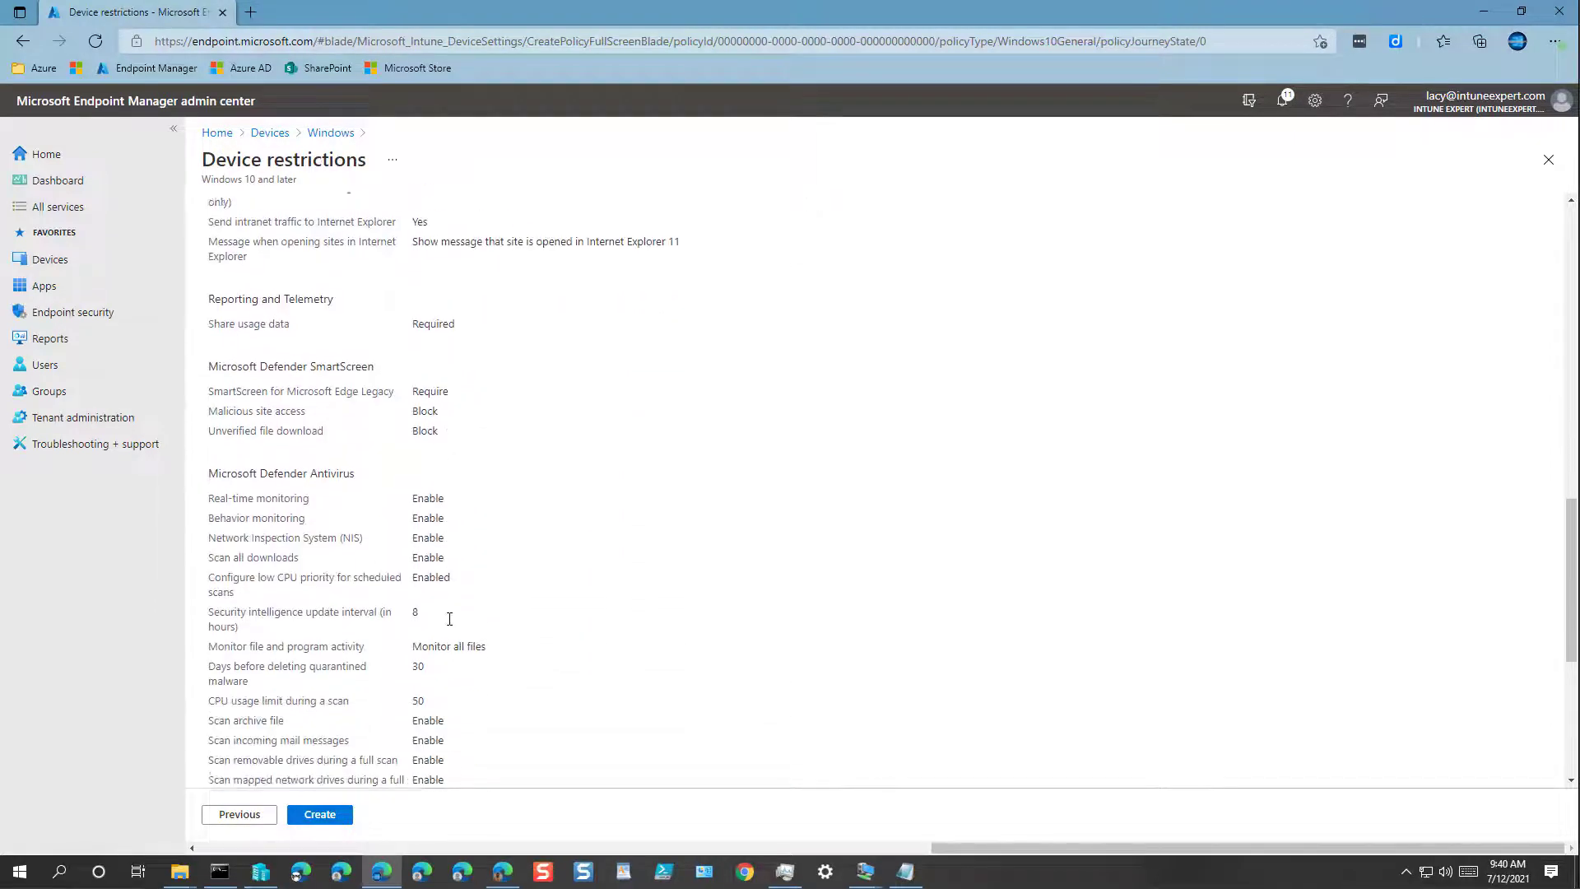
scroll(451, 627, down, 3)
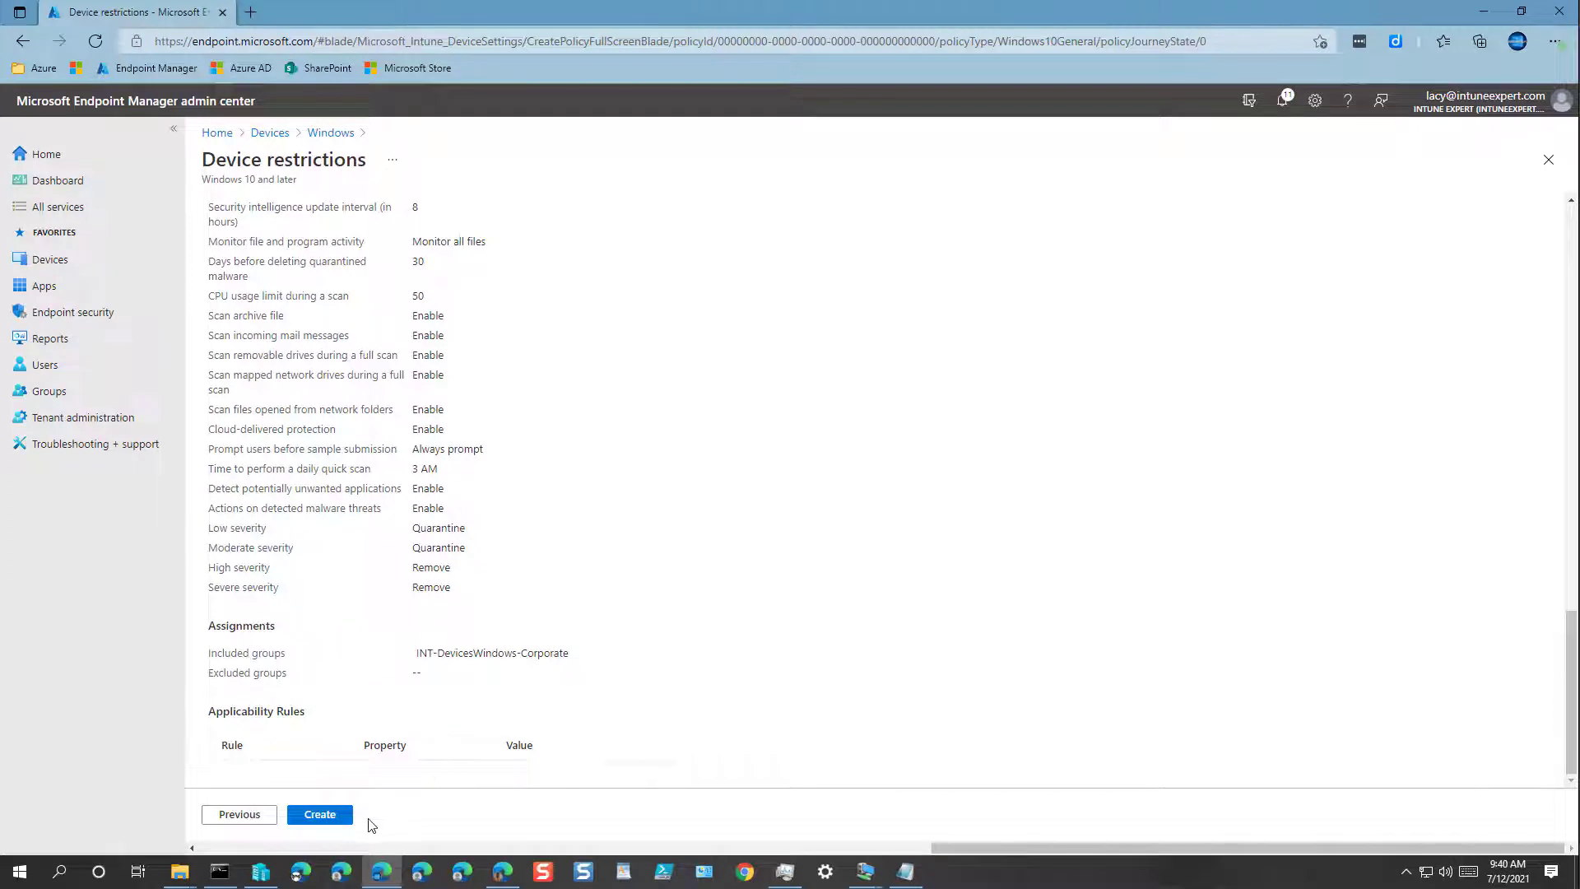
click(344, 820)
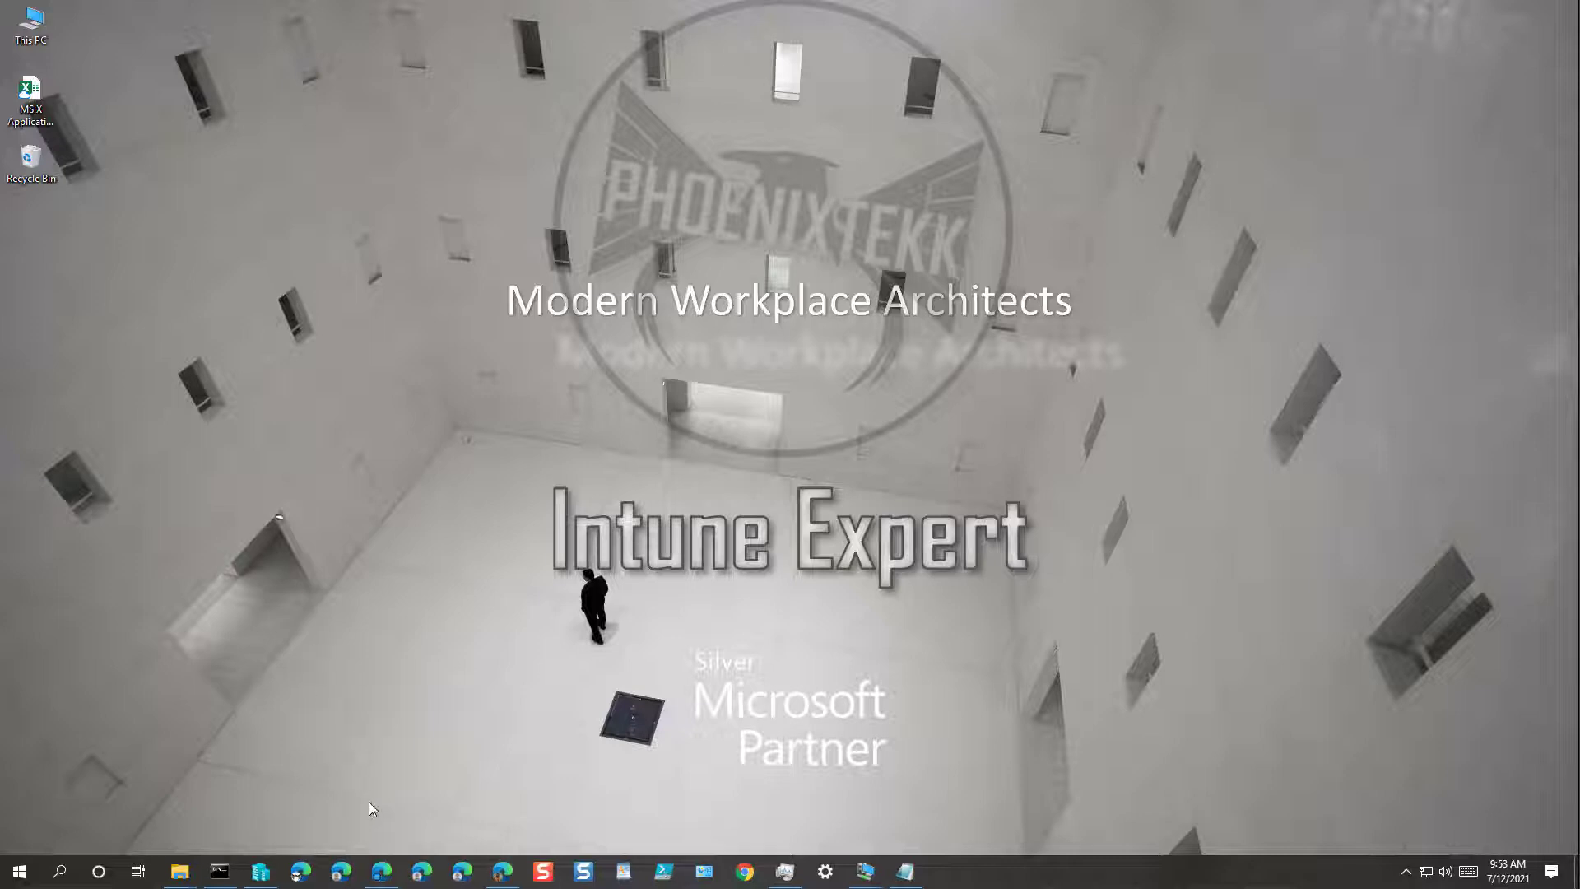
Restore the admin center window and go to Devices > Windows > Configuration profiles.
click(381, 870)
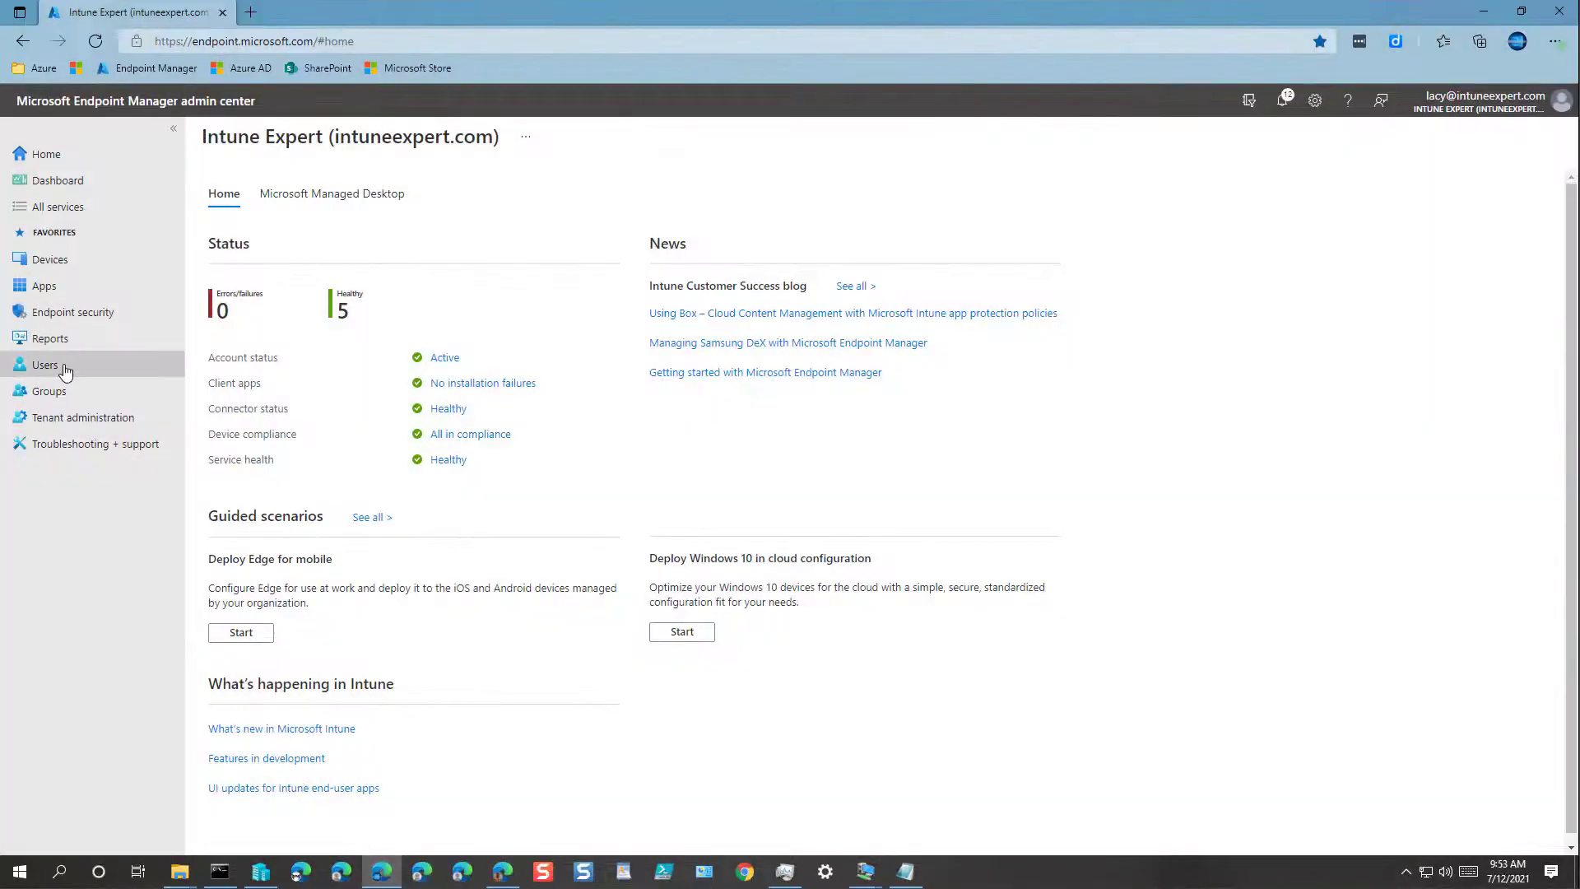
click(69, 271)
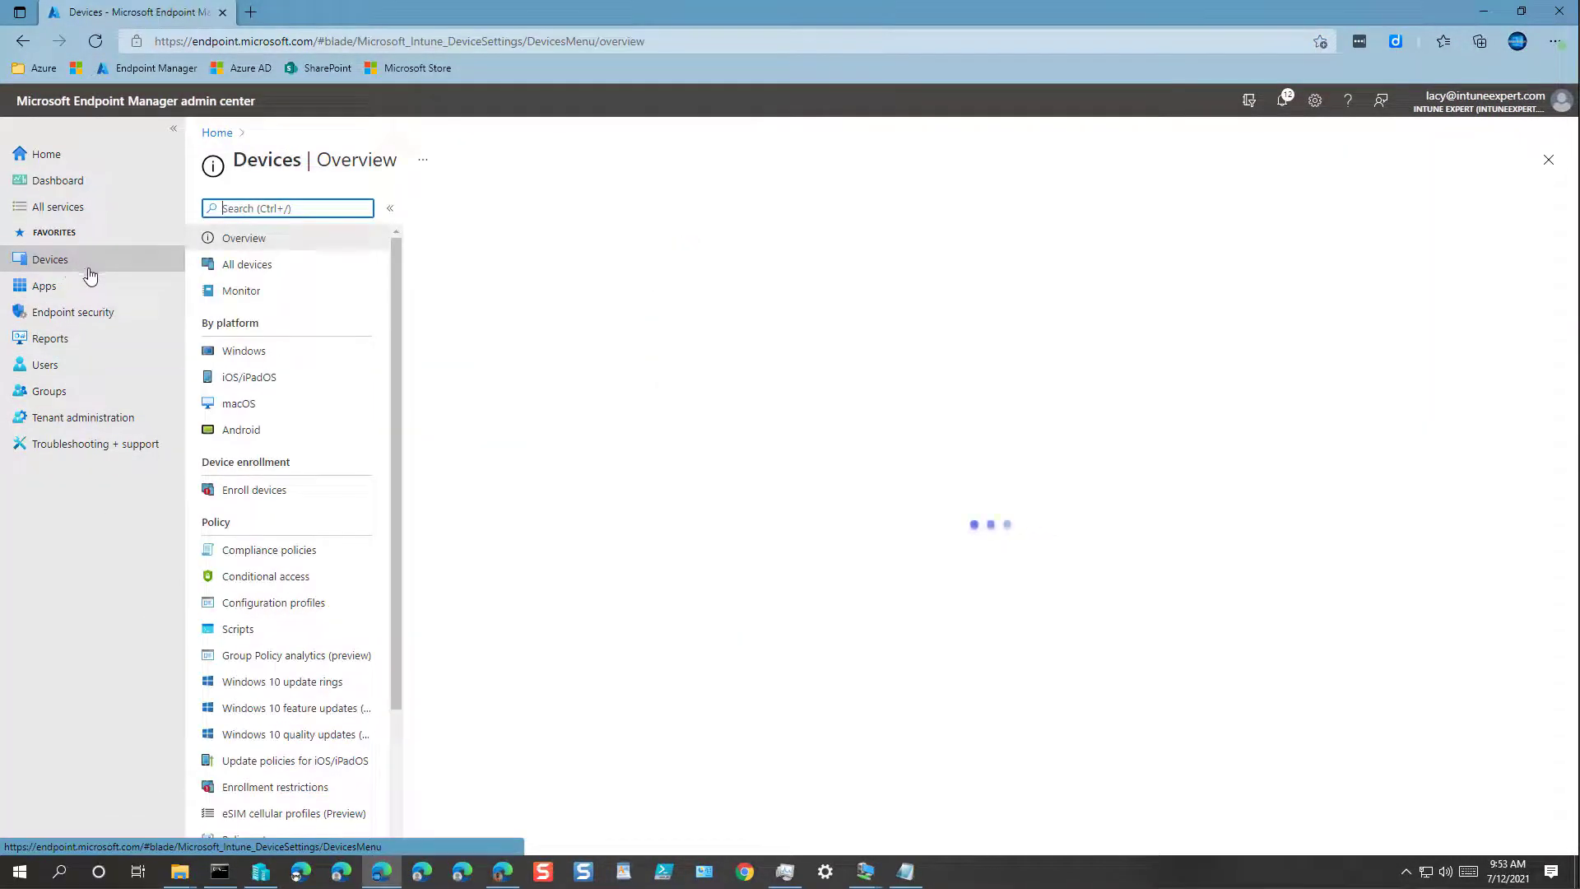
click(296, 363)
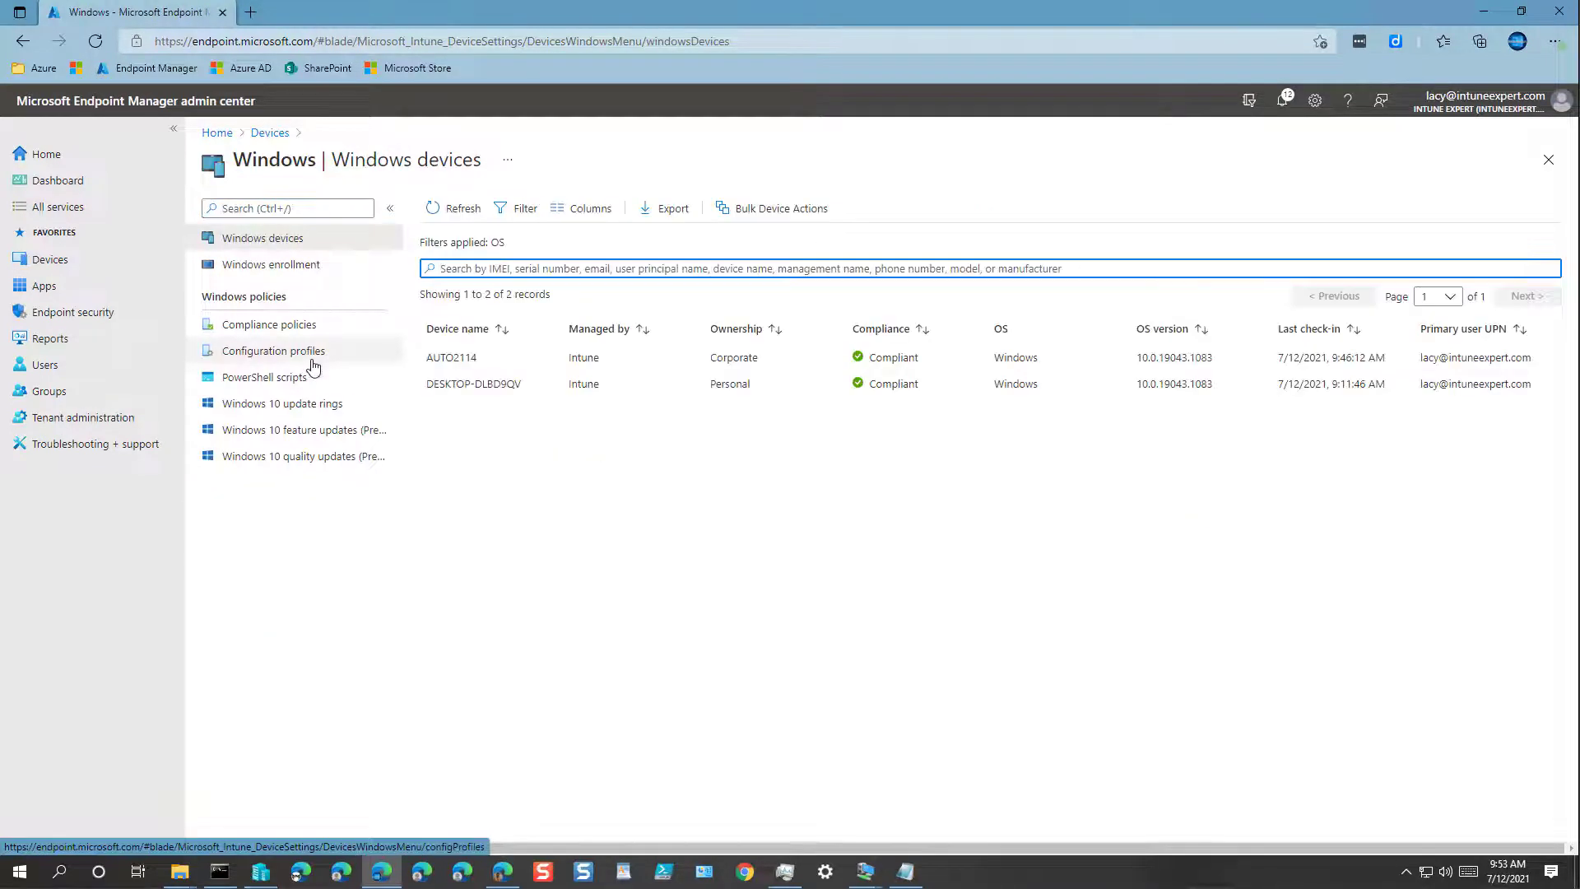
click(313, 363)
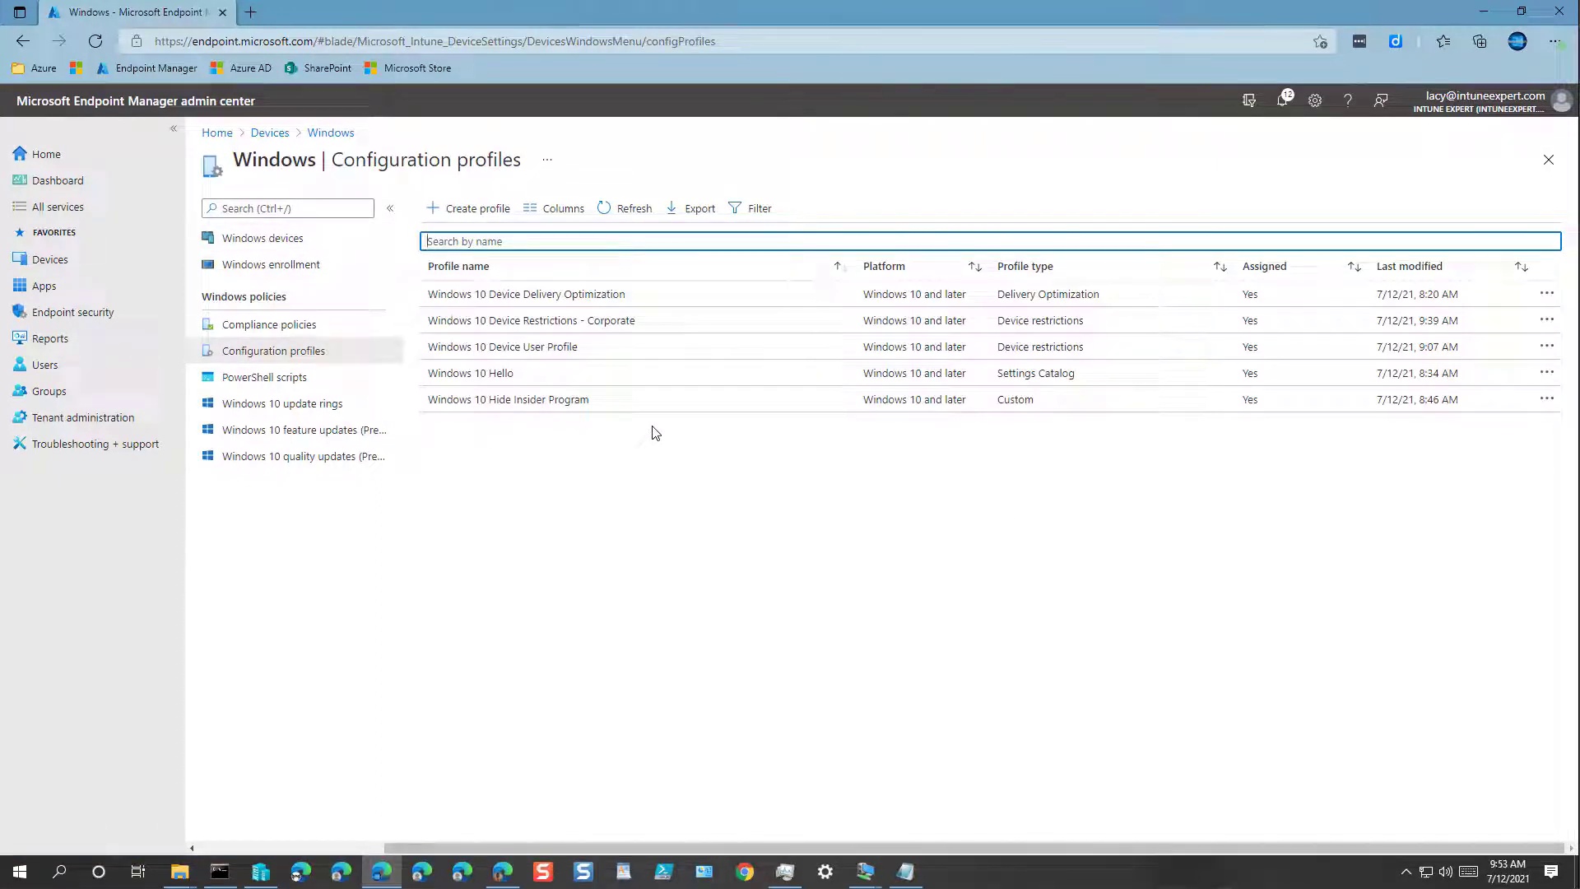
Open the Windows 10 Device Delivery Optimization profile's Device status report.
click(536, 298)
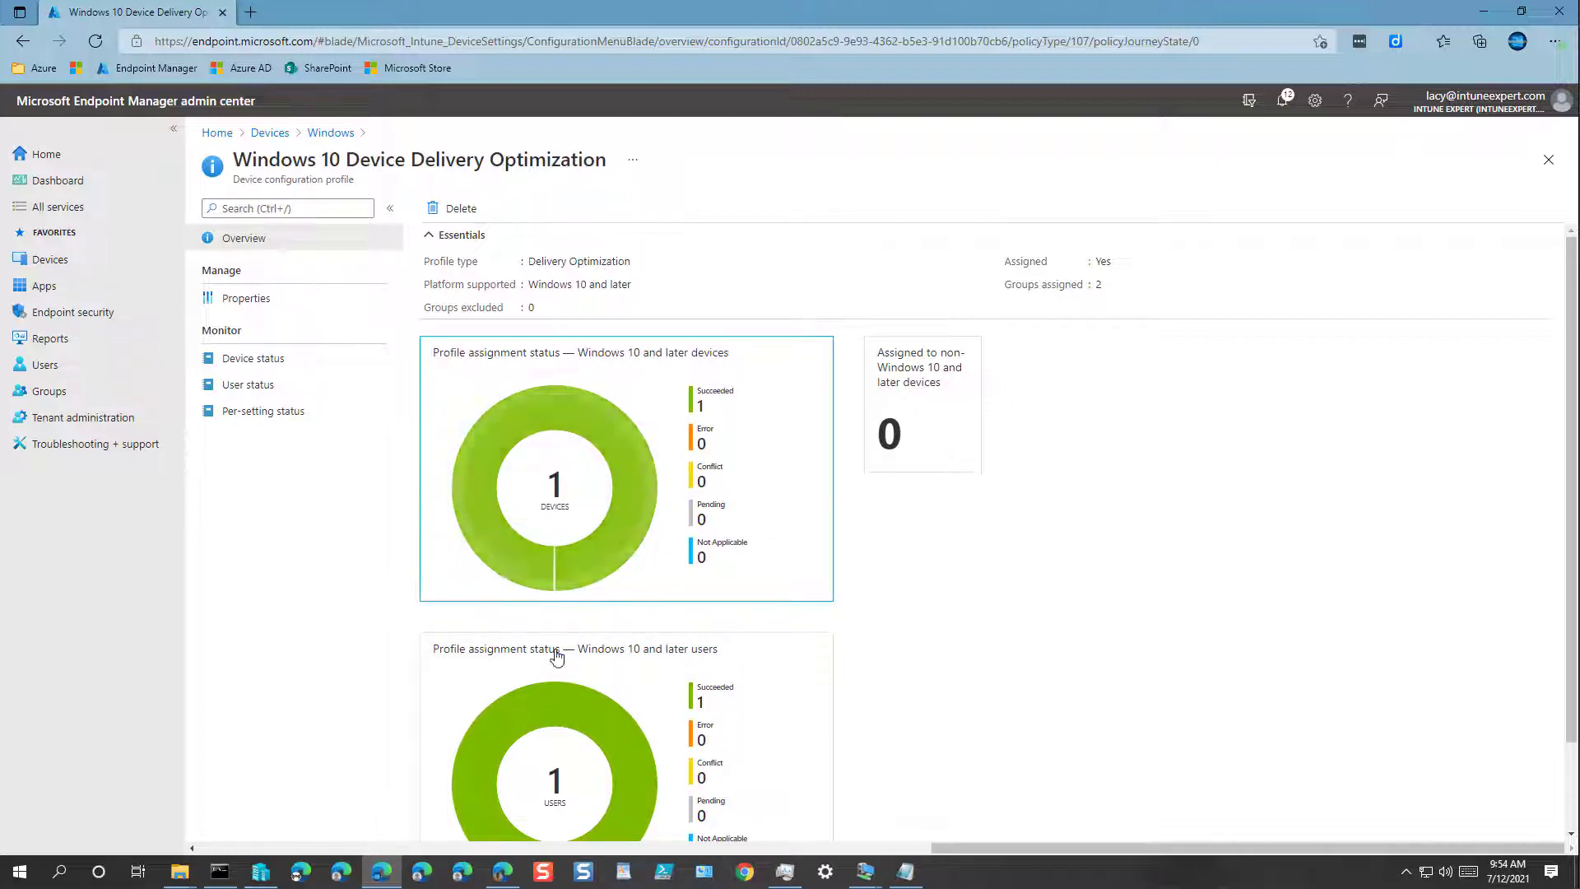
click(263, 362)
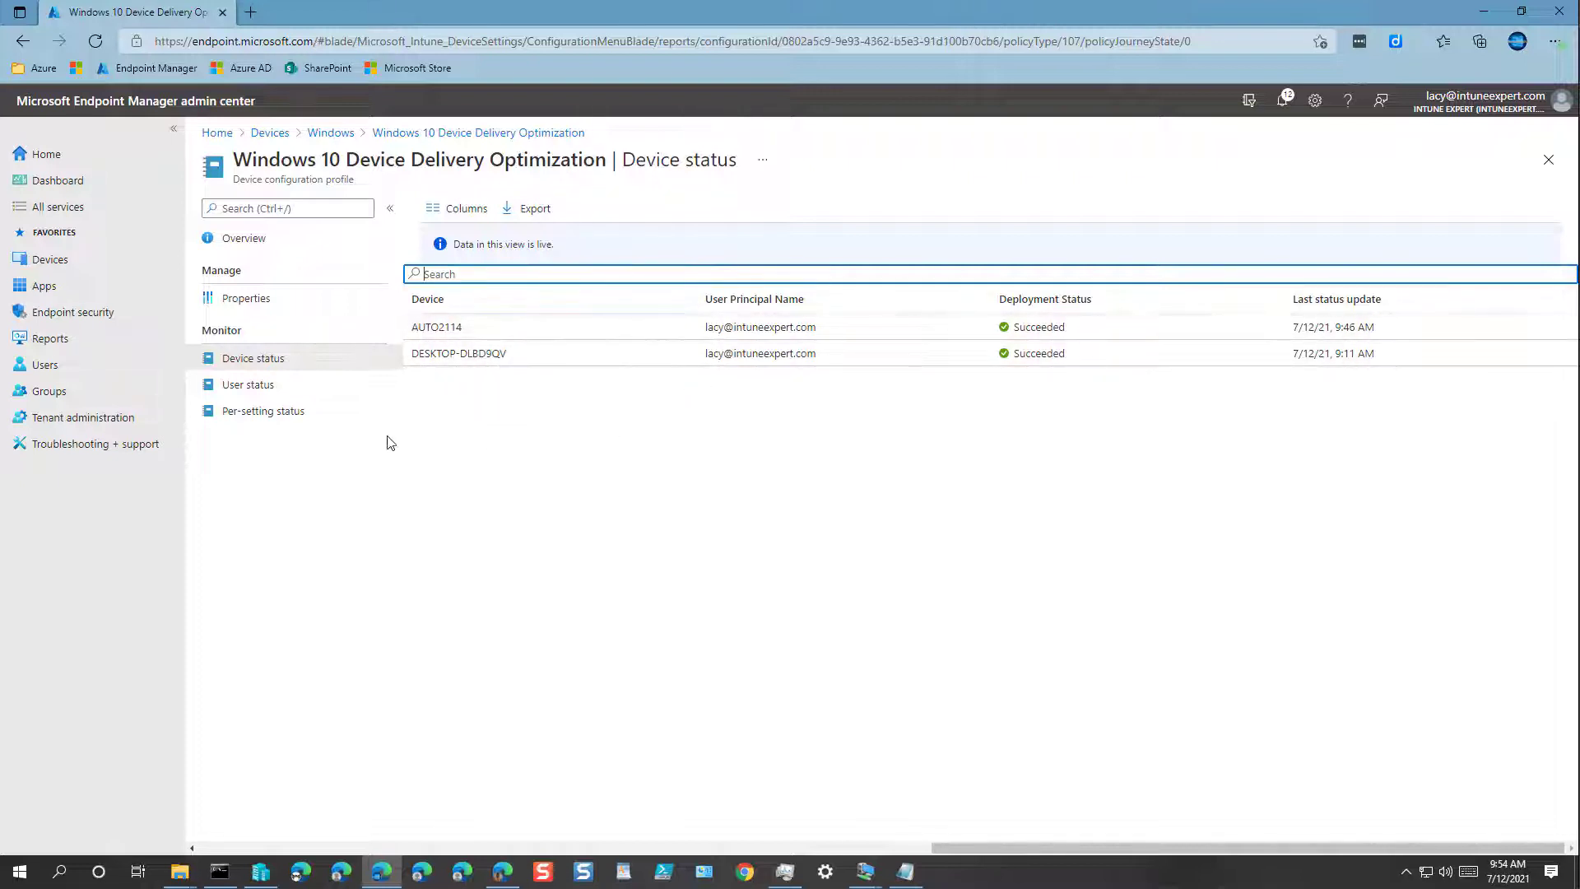
Review the Delivery Optimization User status and Per-setting status, then return to Windows profiles.
click(253, 389)
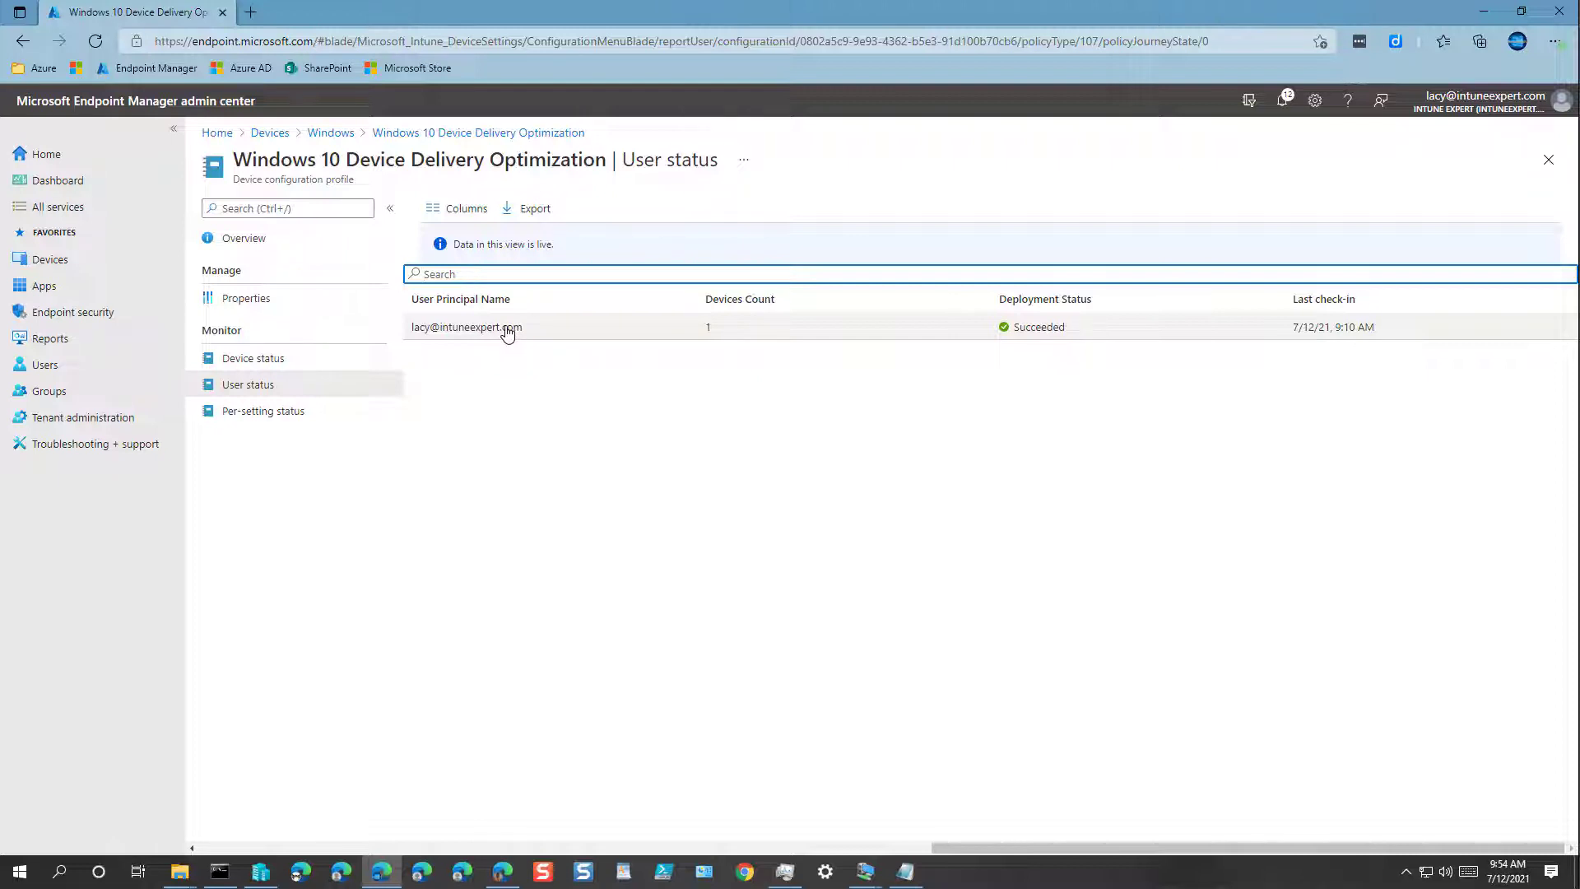
click(276, 416)
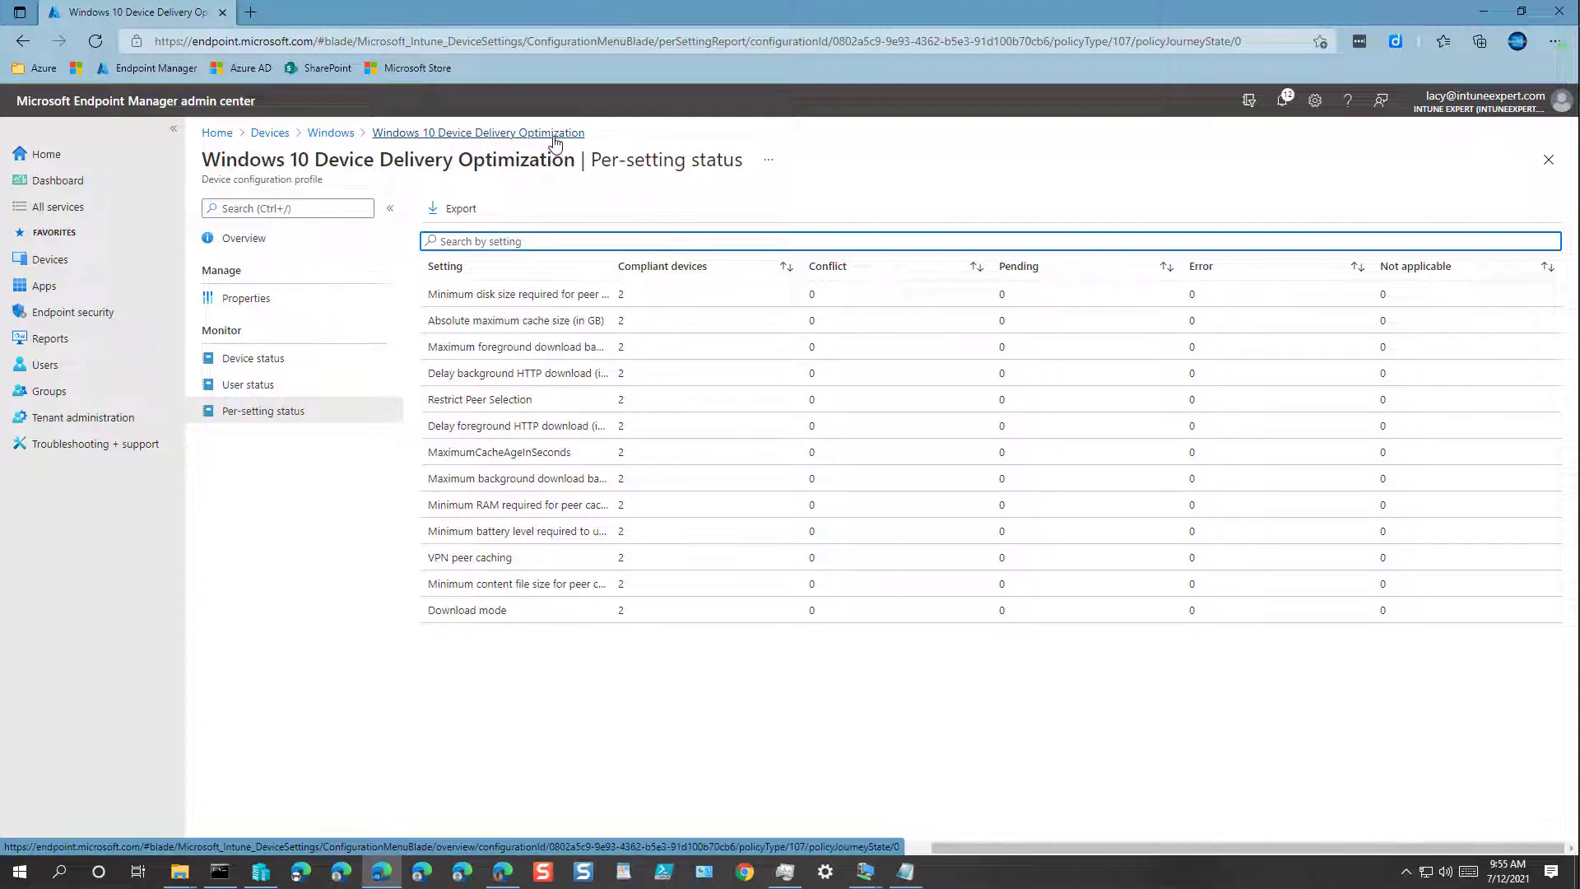
click(333, 135)
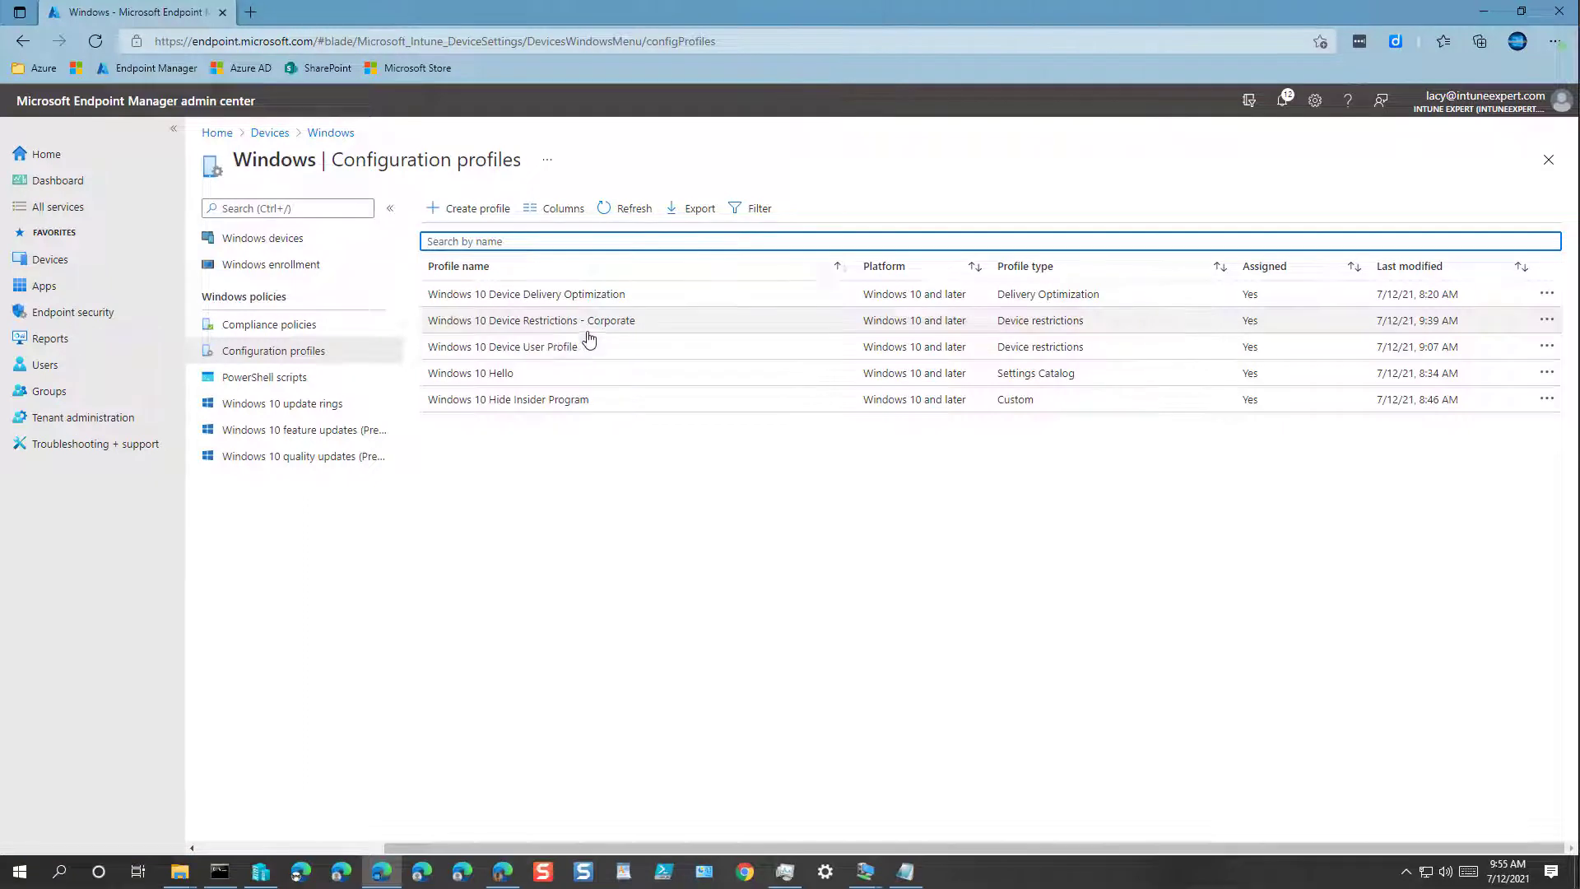
Show Device Restrictions - Corporate's Device and Per-setting status, widening the Setting column.
click(539, 323)
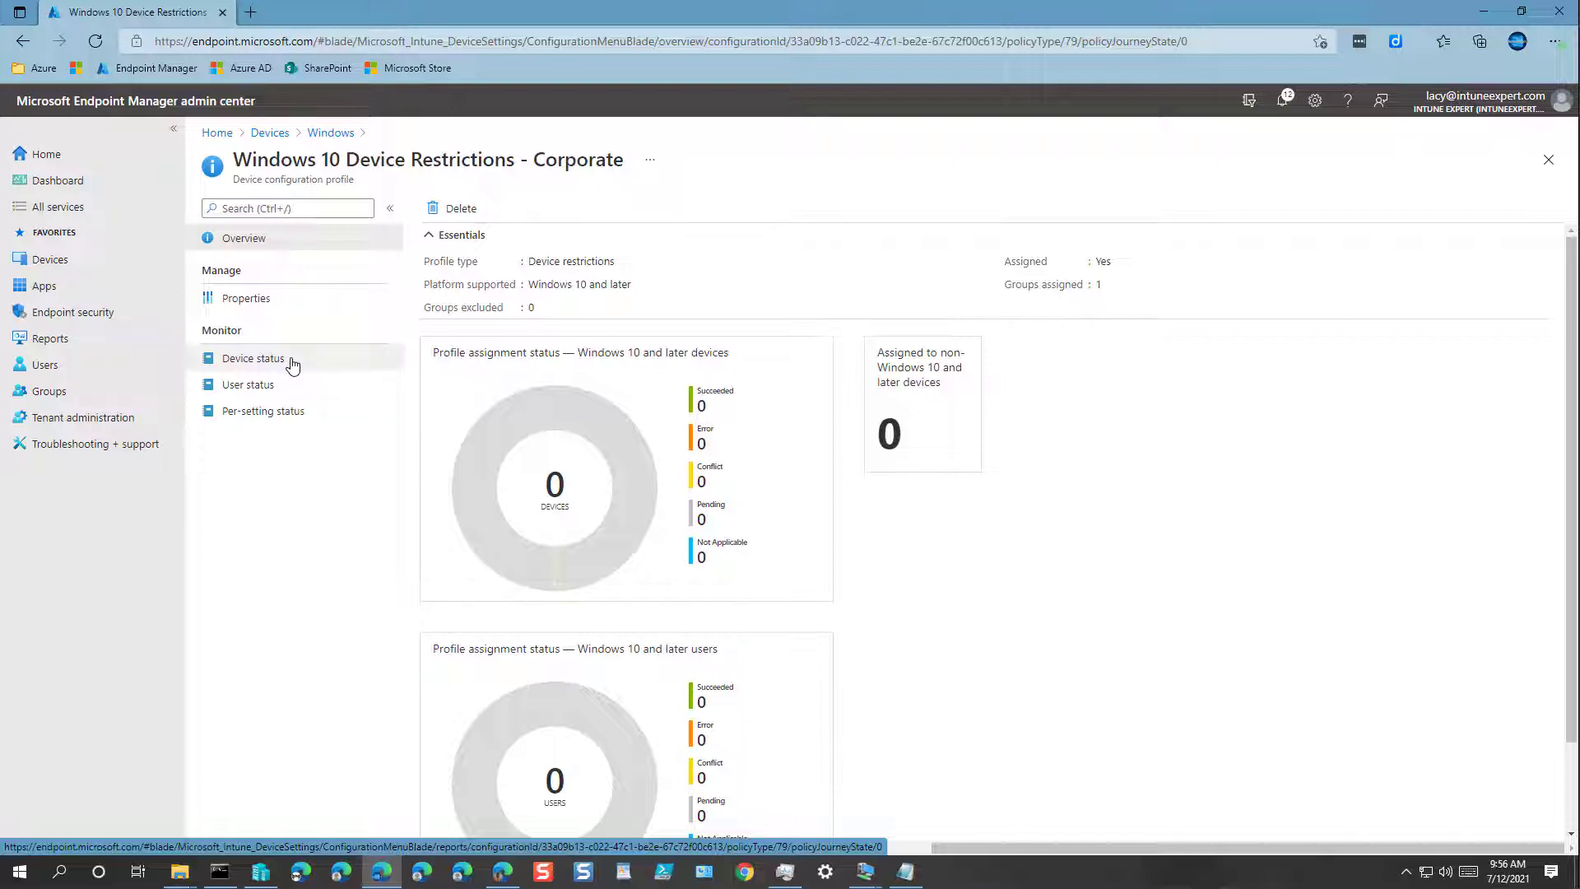
click(293, 364)
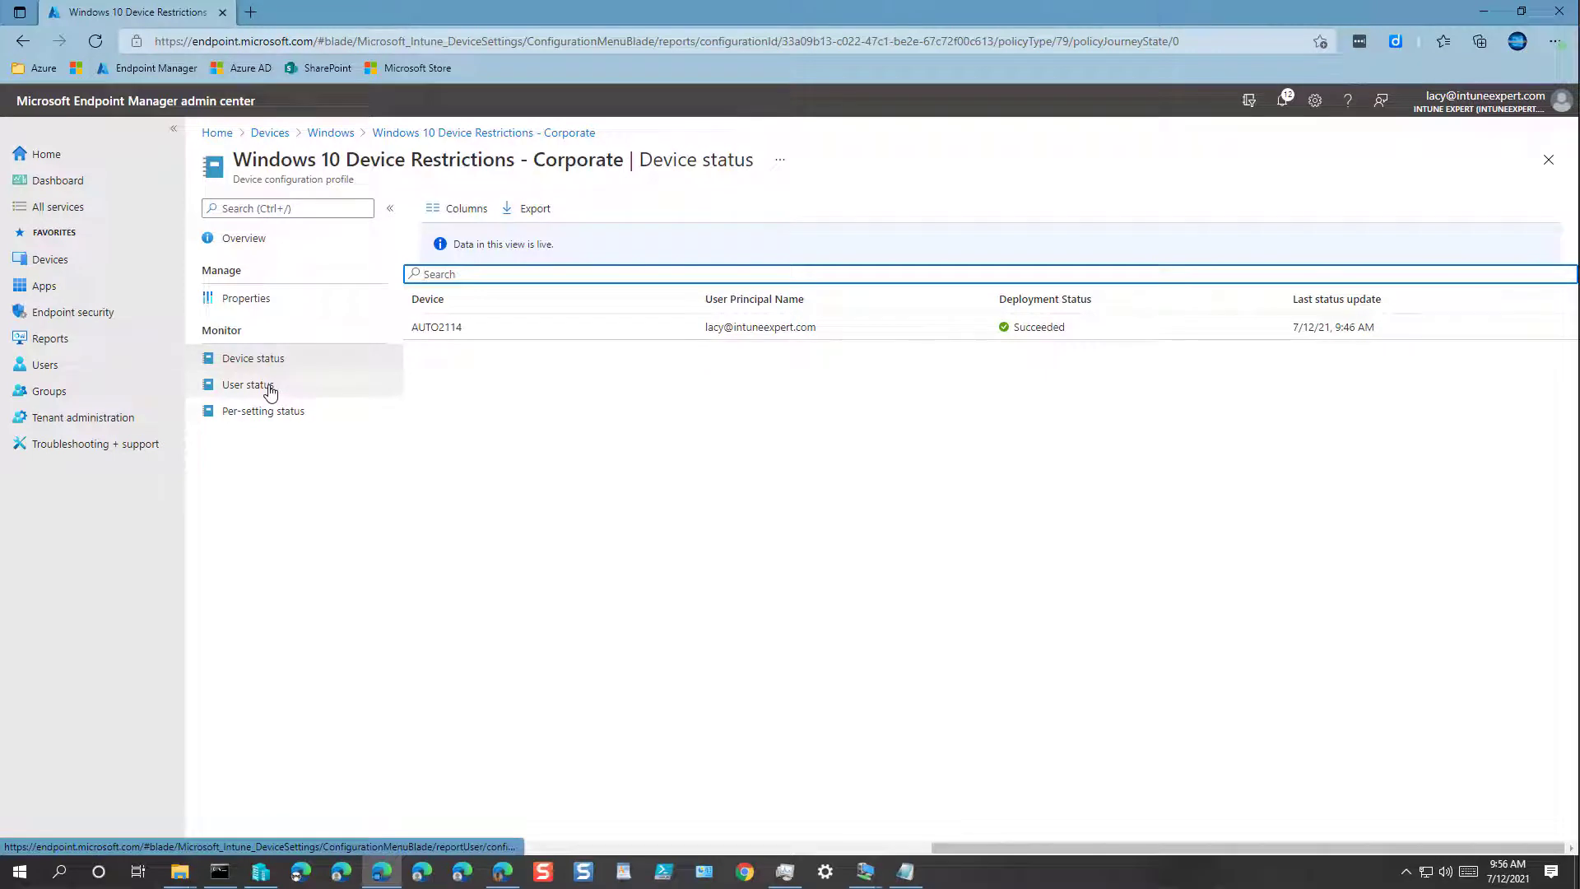
click(271, 418)
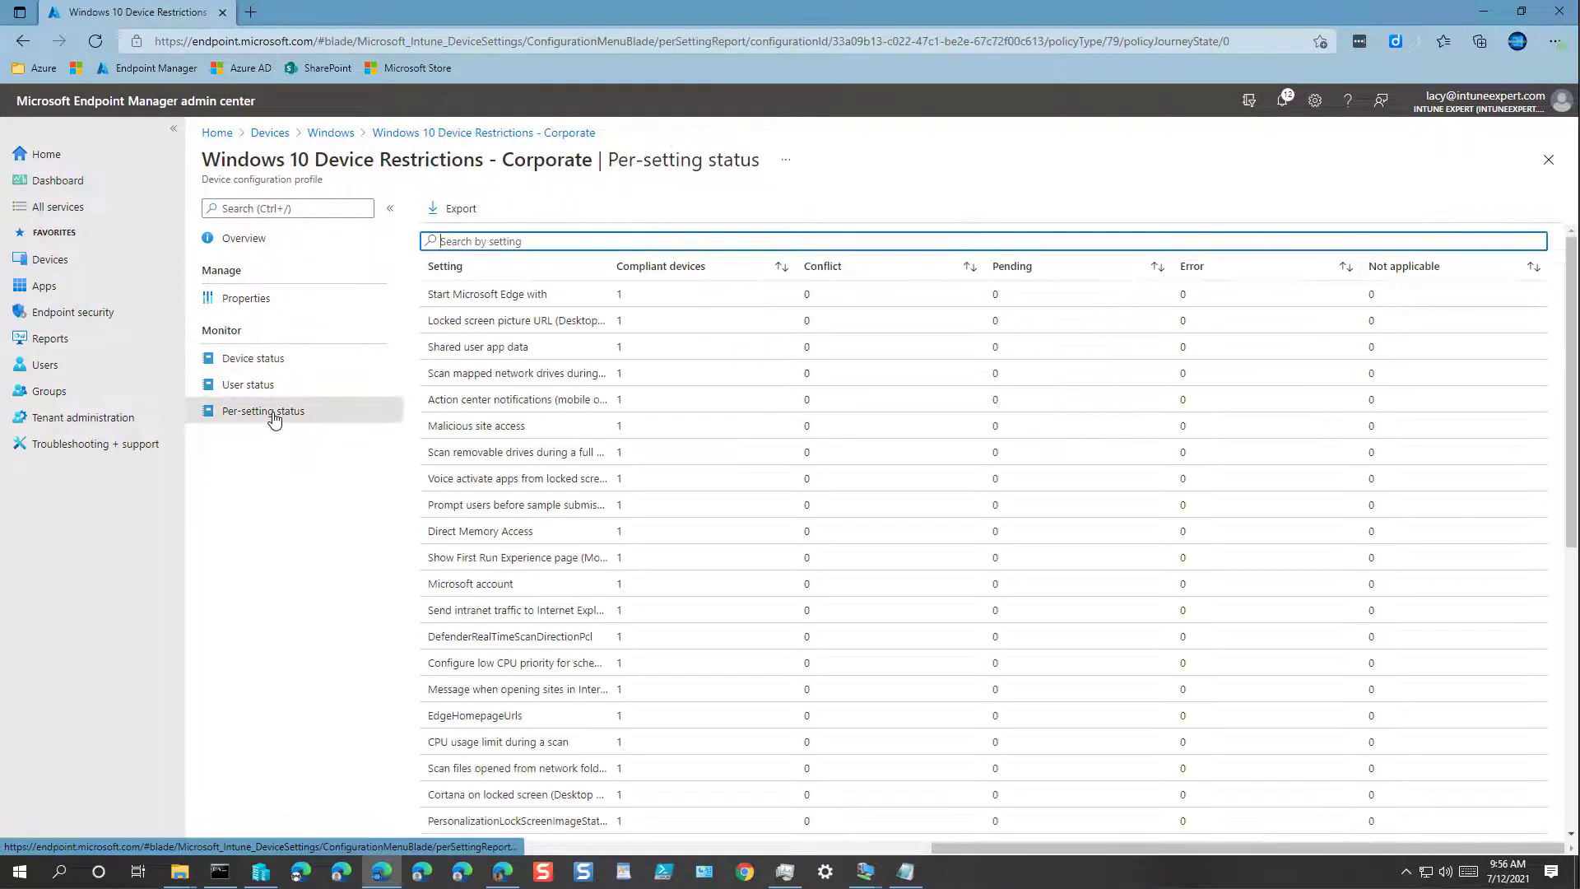
drag(609, 265, 748, 270)
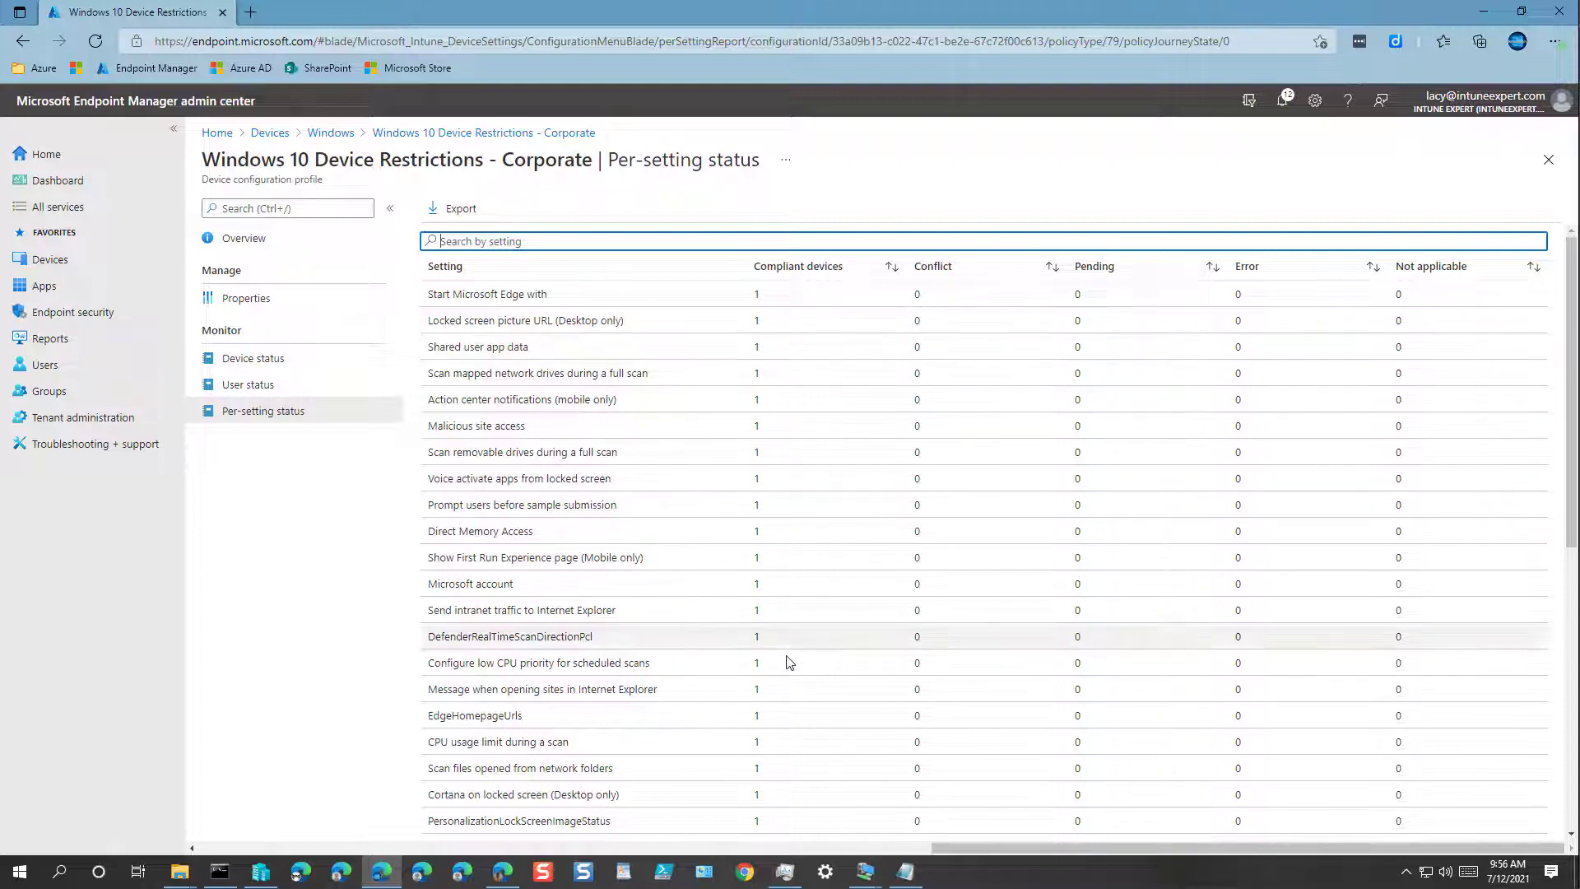
mouse_move(868, 872)
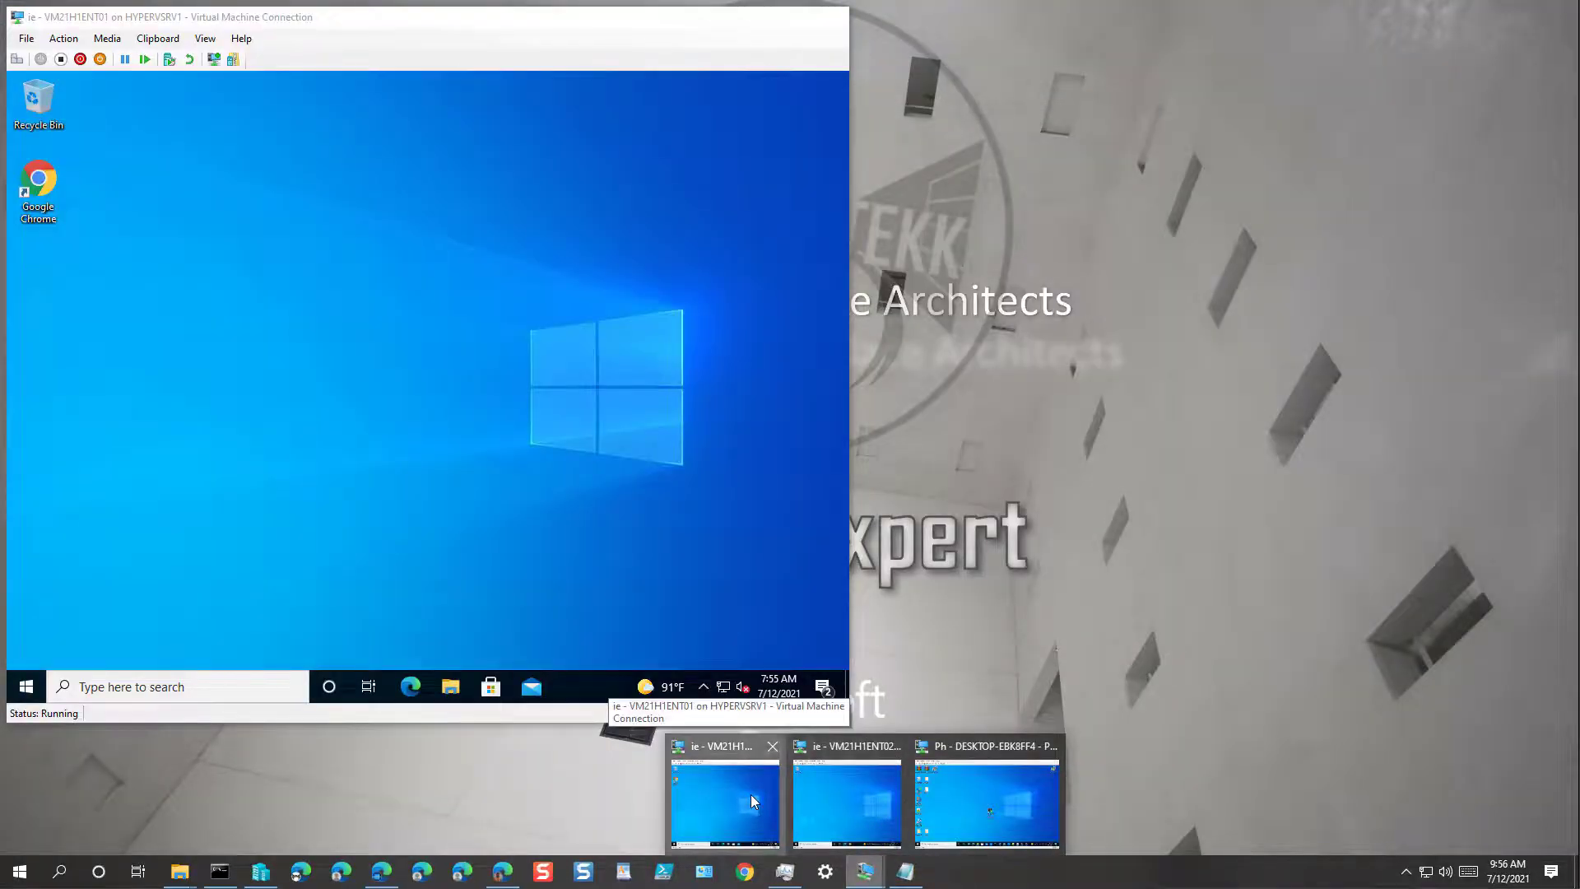
Launch Edge in the test VM, close the extra DESKTOP window, and bring VM21H1ENT02 forward.
click(749, 793)
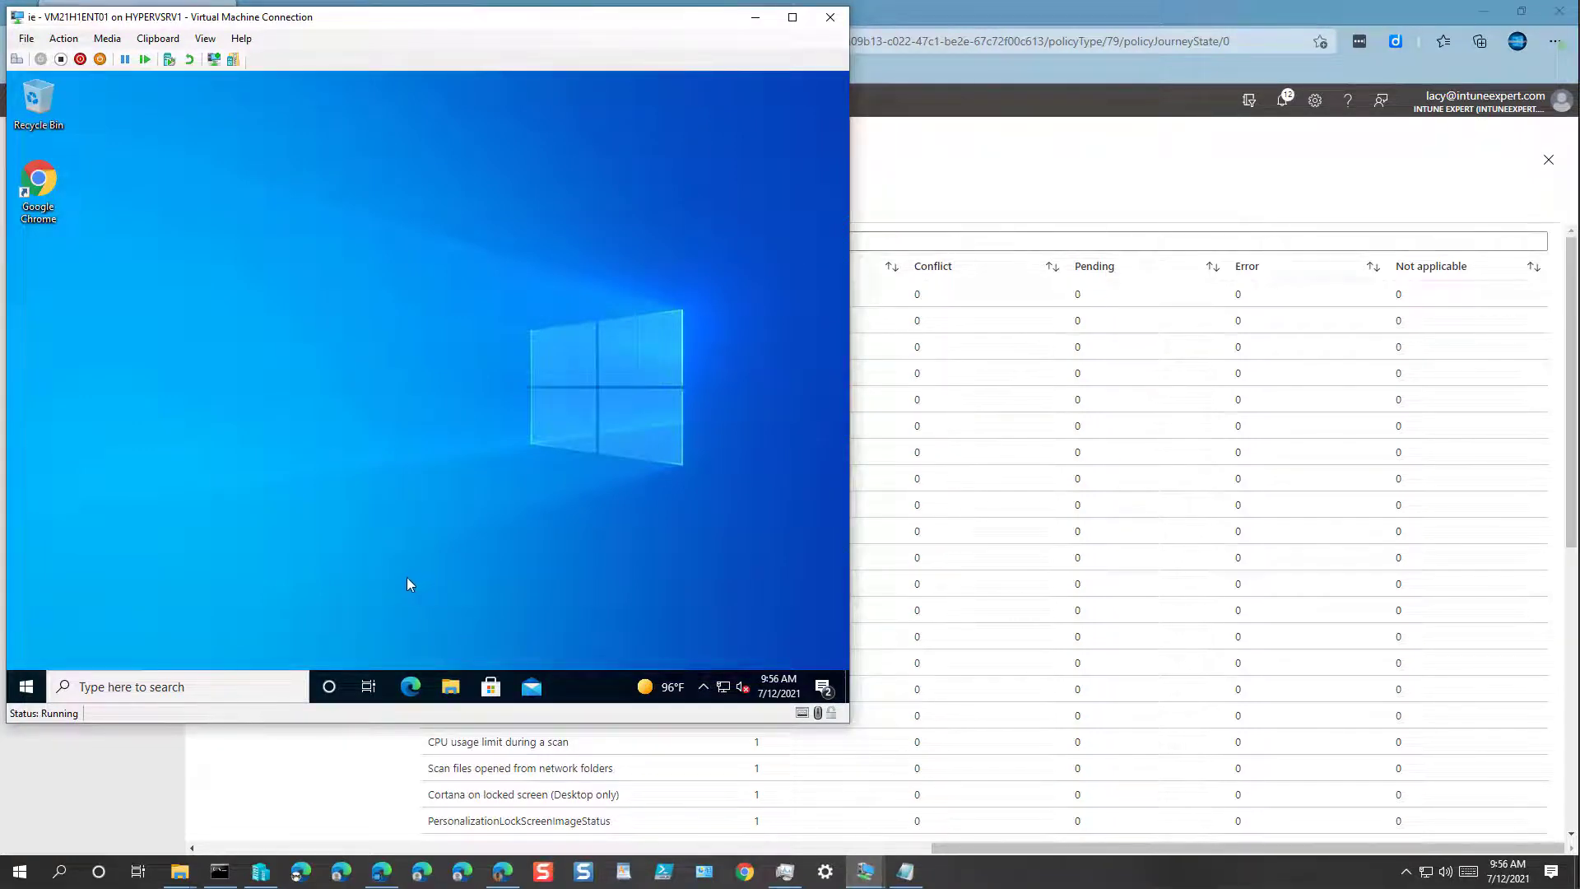
click(411, 686)
click(863, 877)
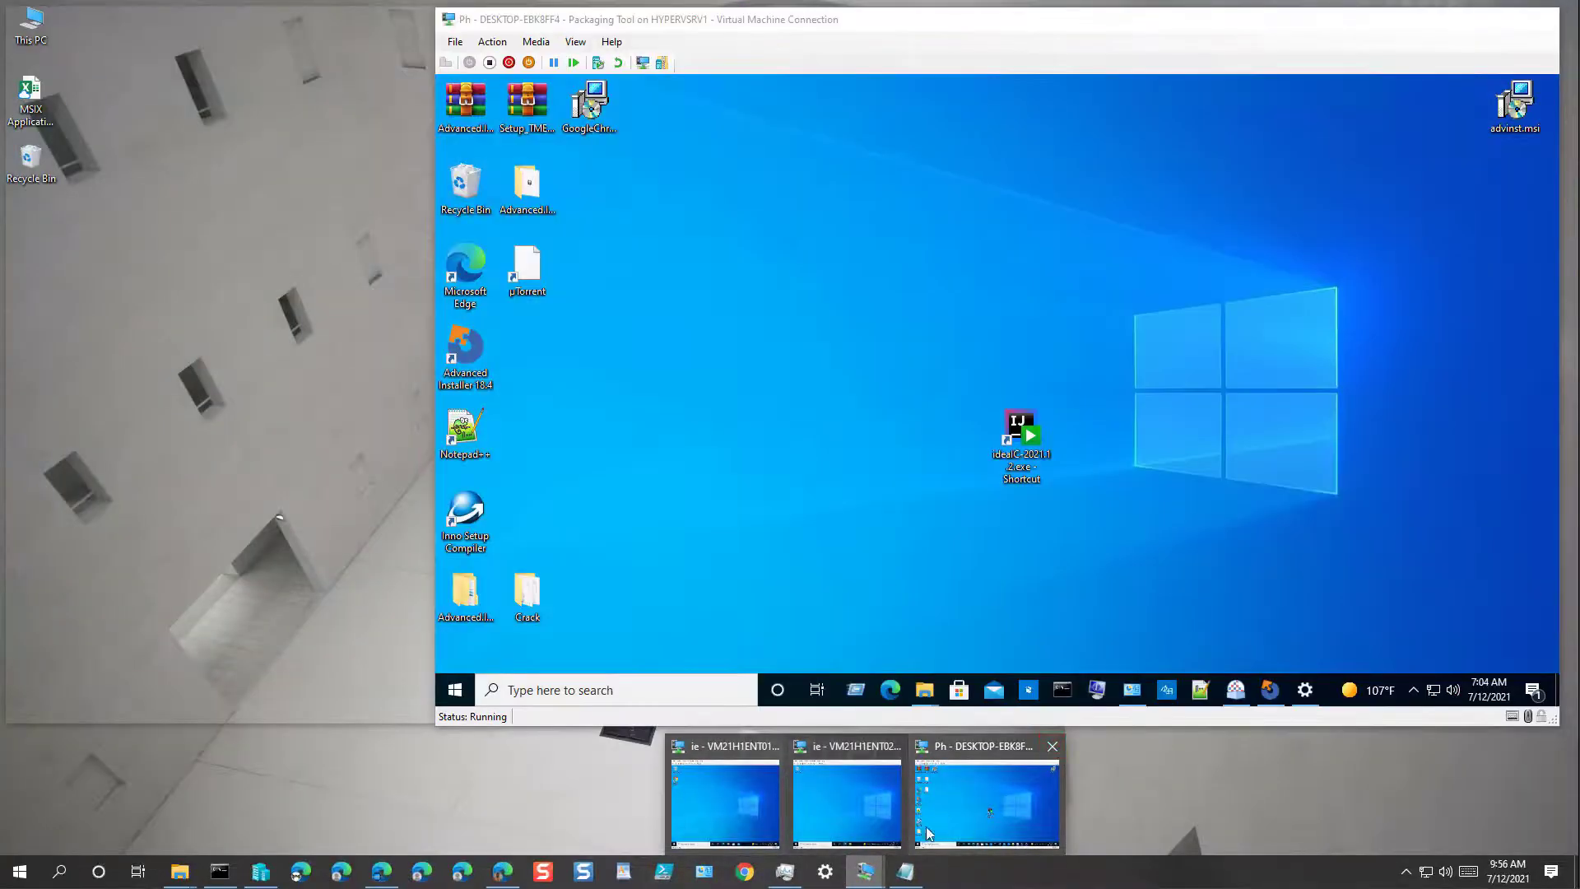
middle_click(928, 832)
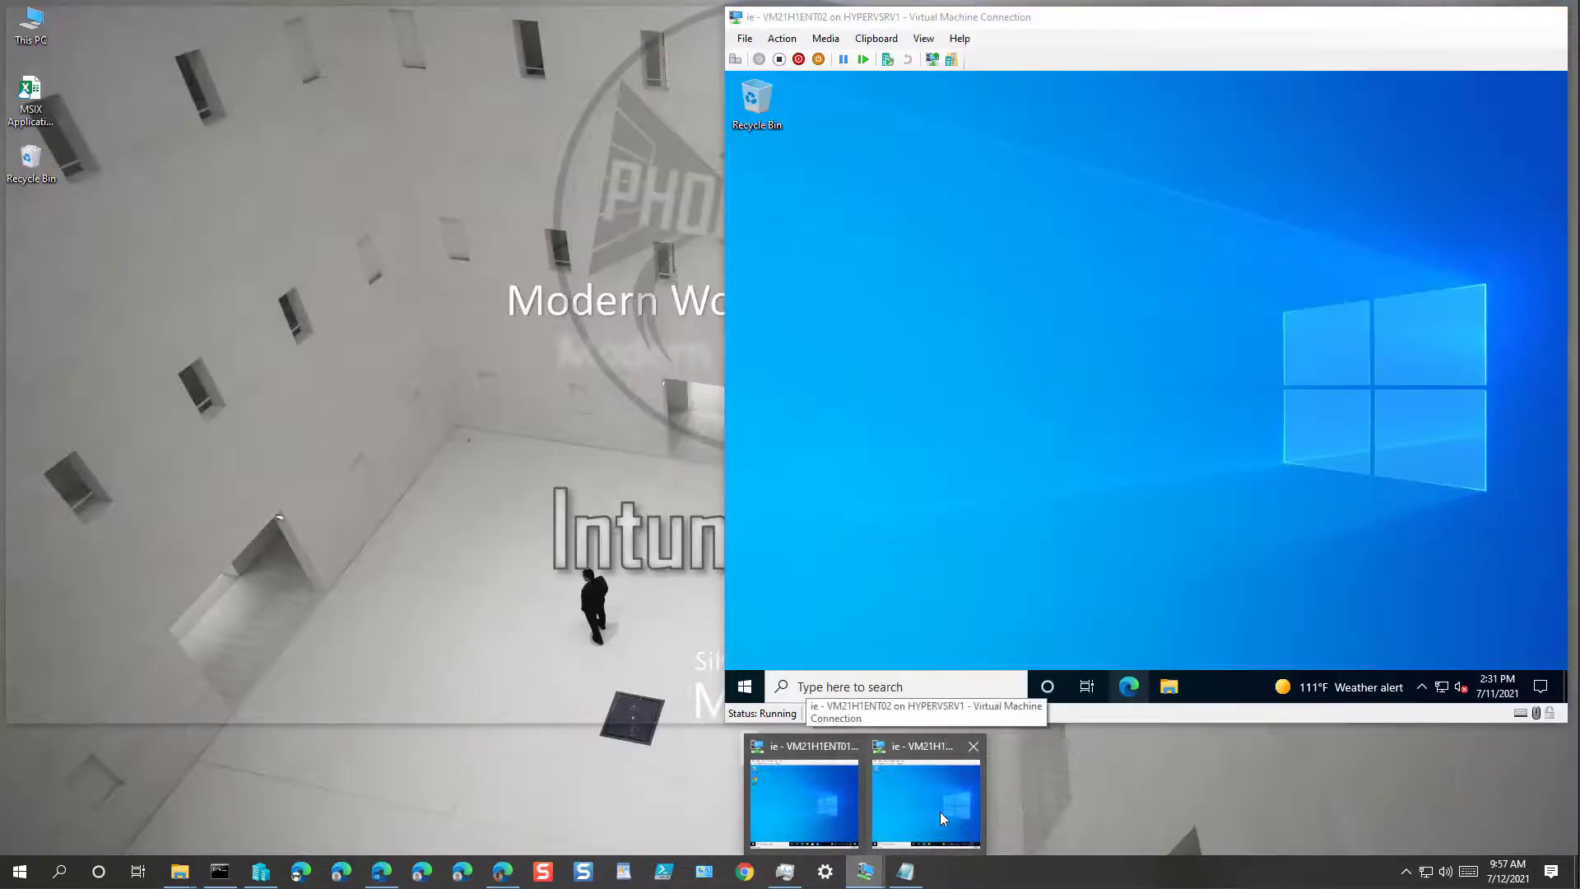
click(936, 800)
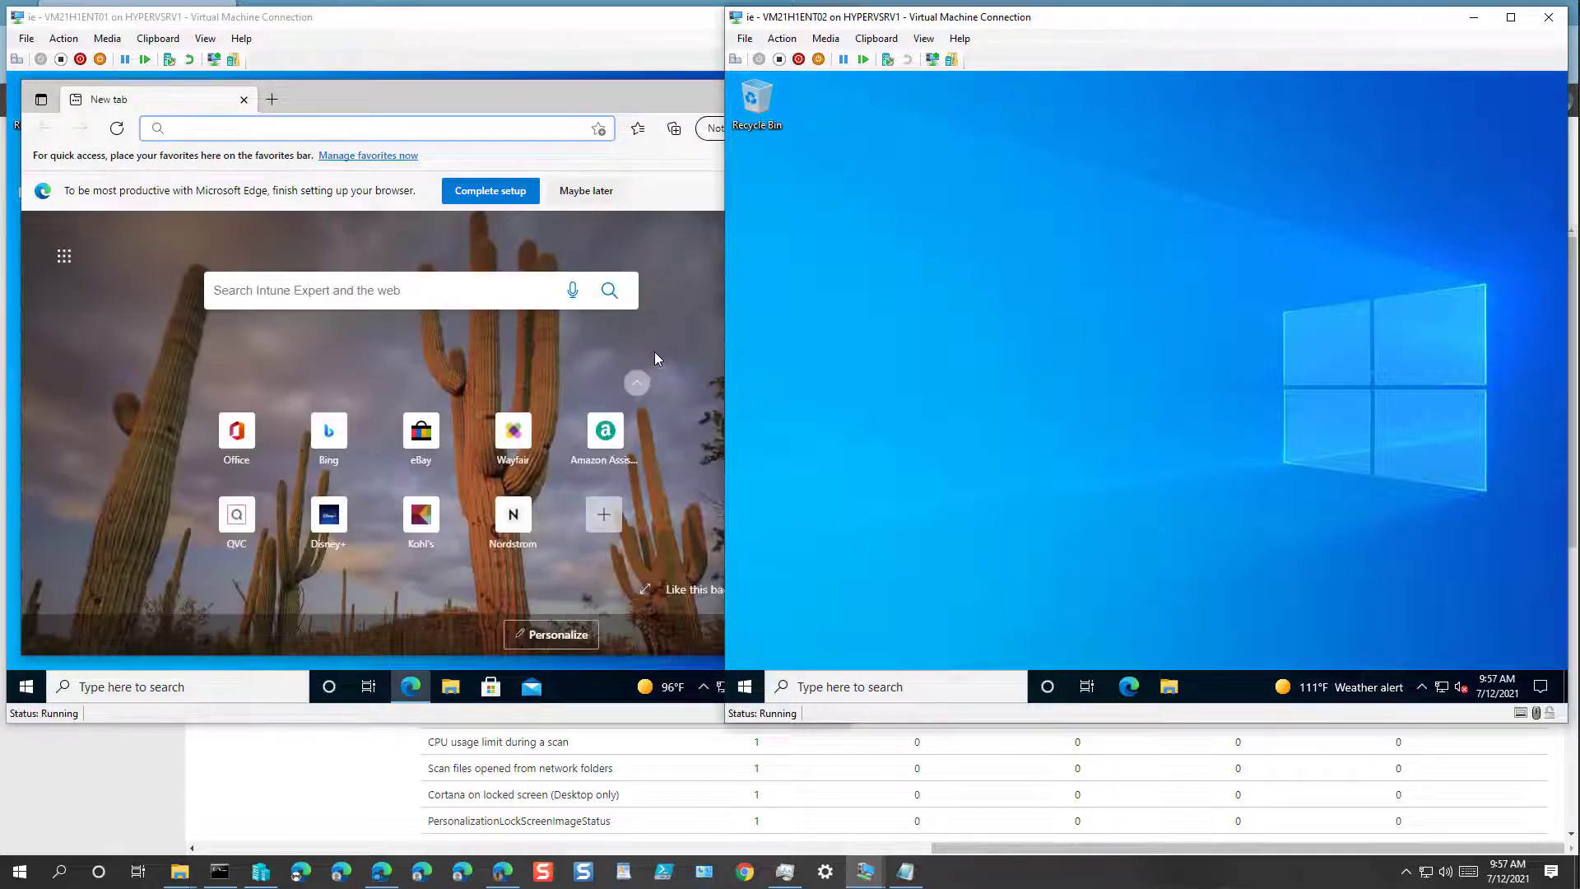
Complete Edge's first-run setup in the first VM, confirming the layout and sync.
click(673, 269)
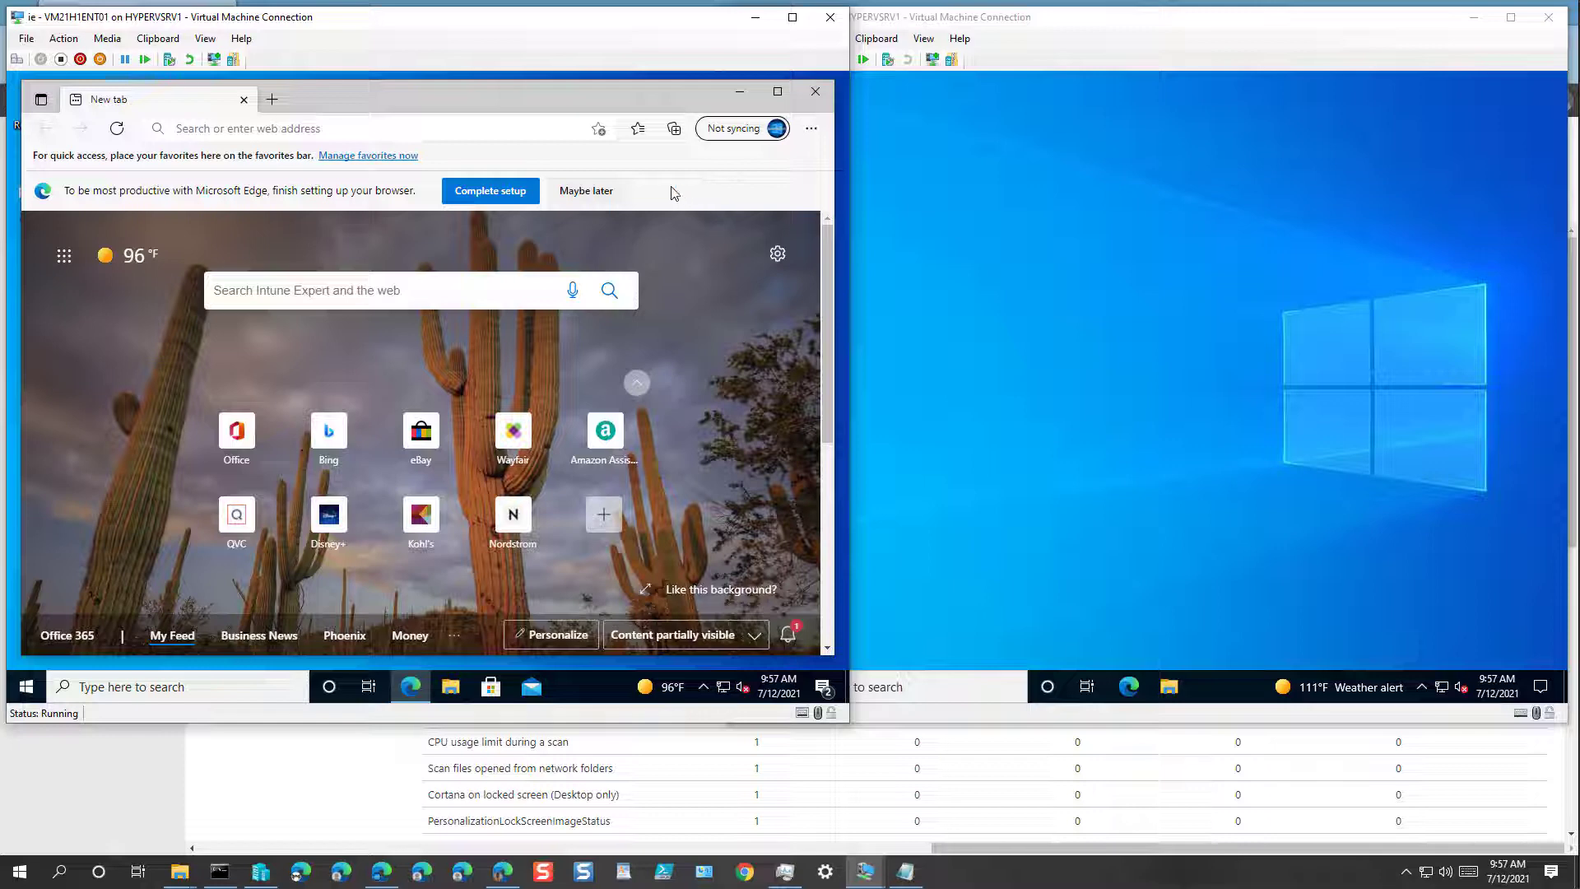
click(492, 191)
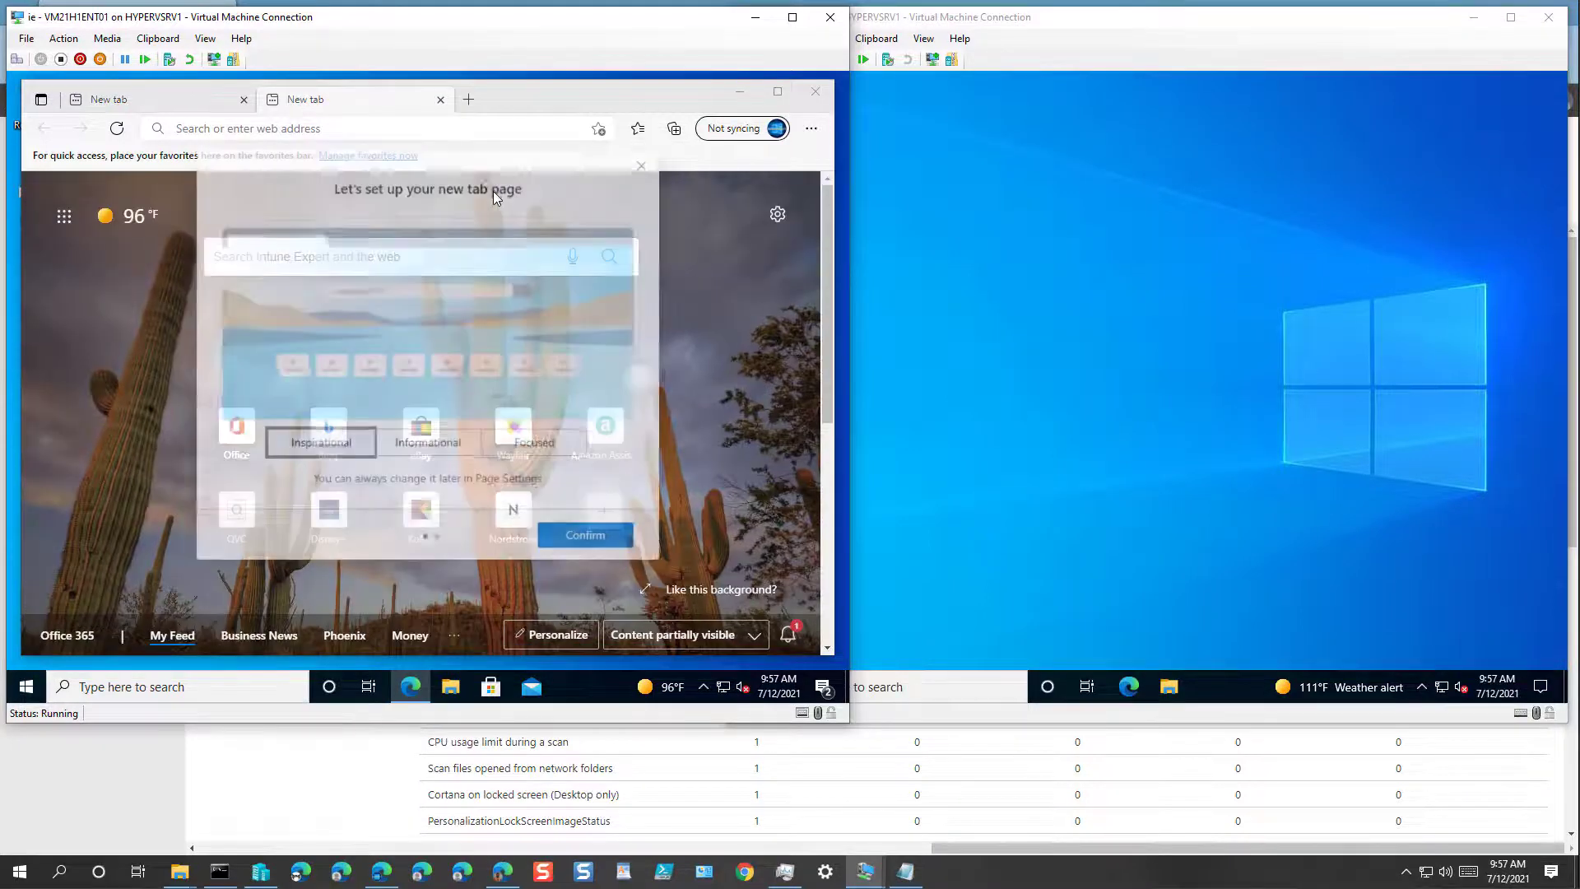
click(588, 542)
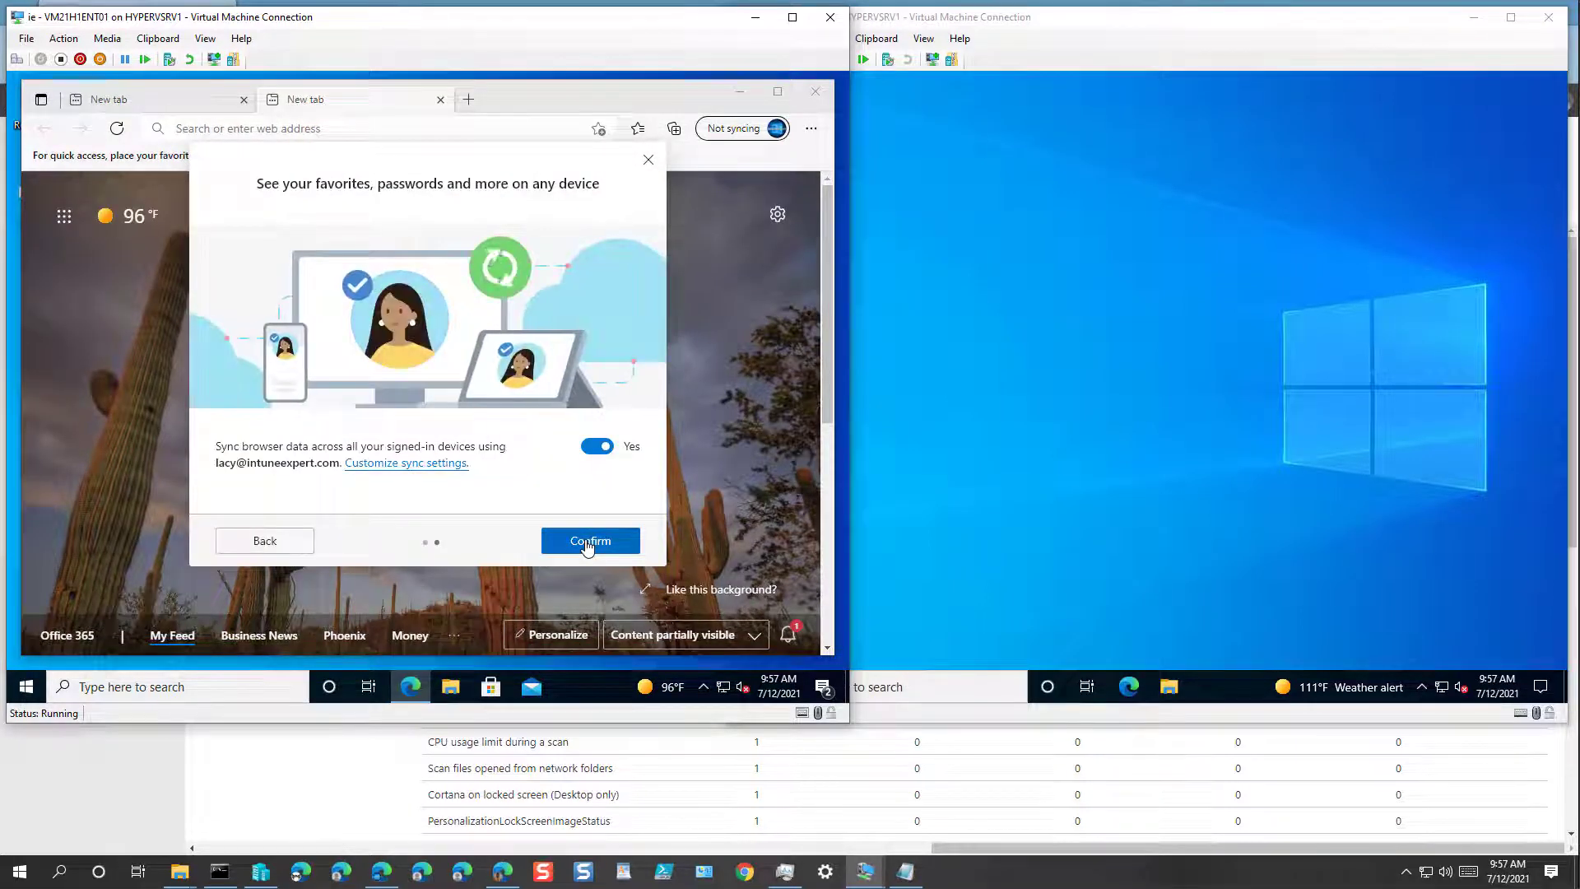
click(587, 543)
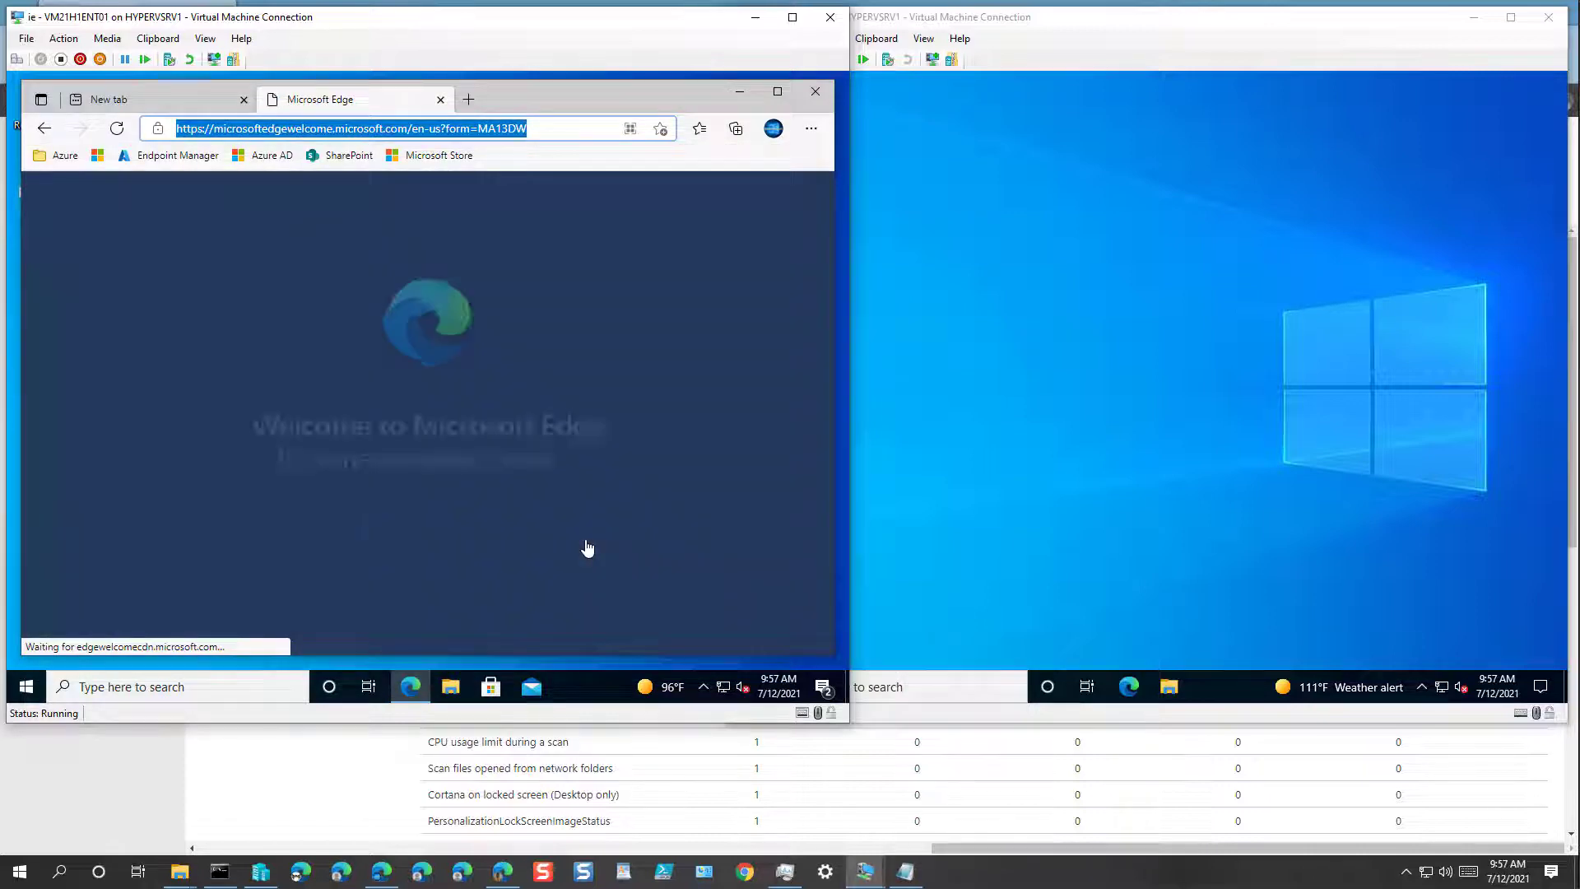
Step through the Edge welcome tour, close the LastPass and welcome tabs, check sync, and maximize Edge.
click(458, 527)
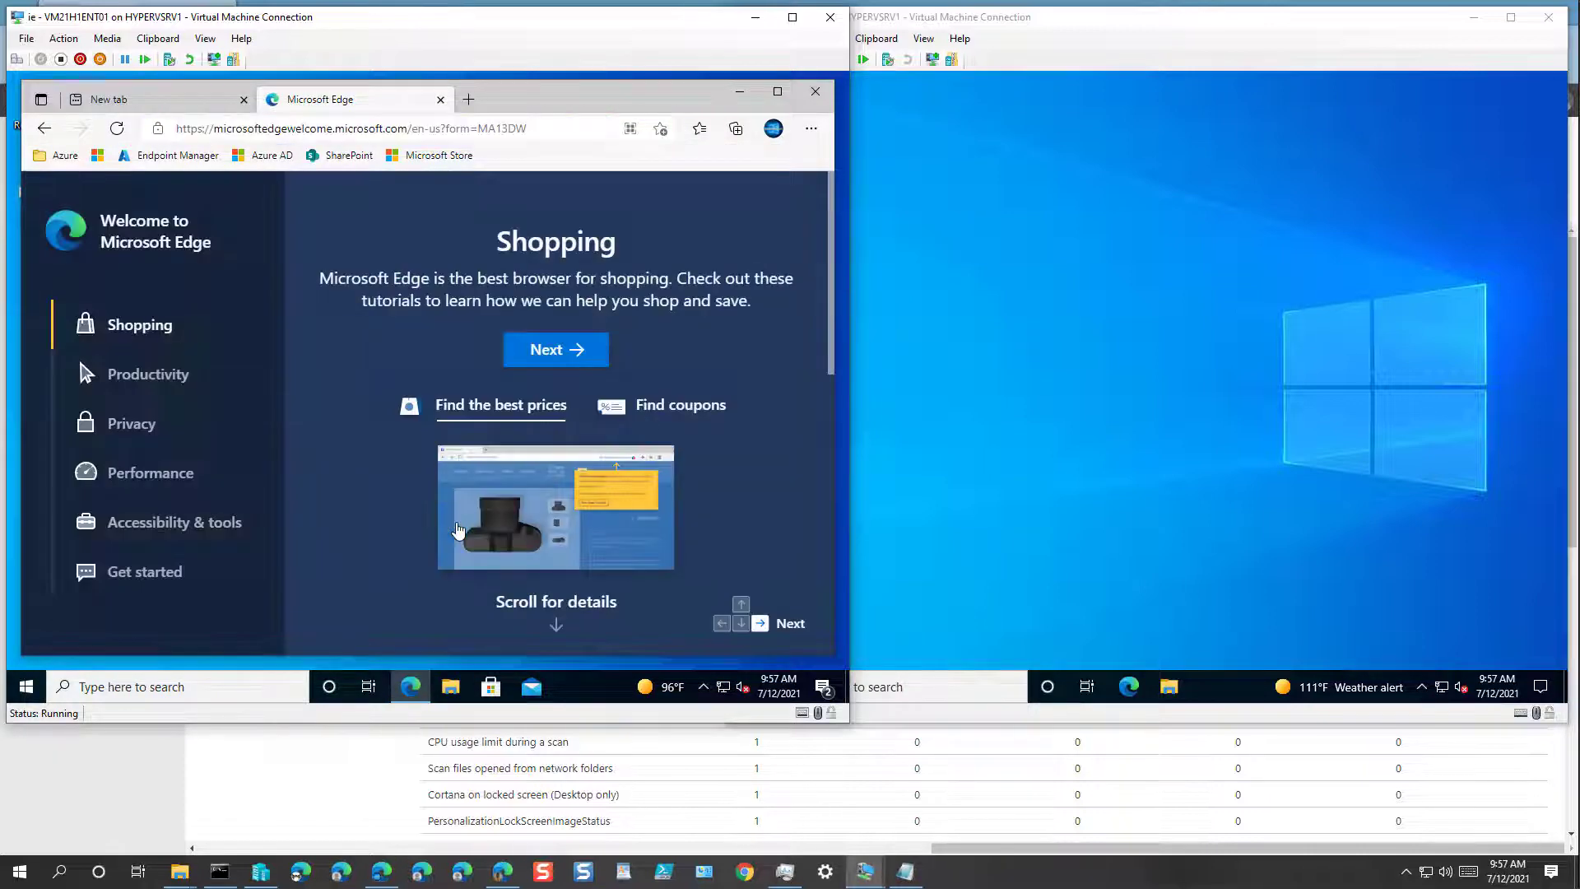
click(553, 352)
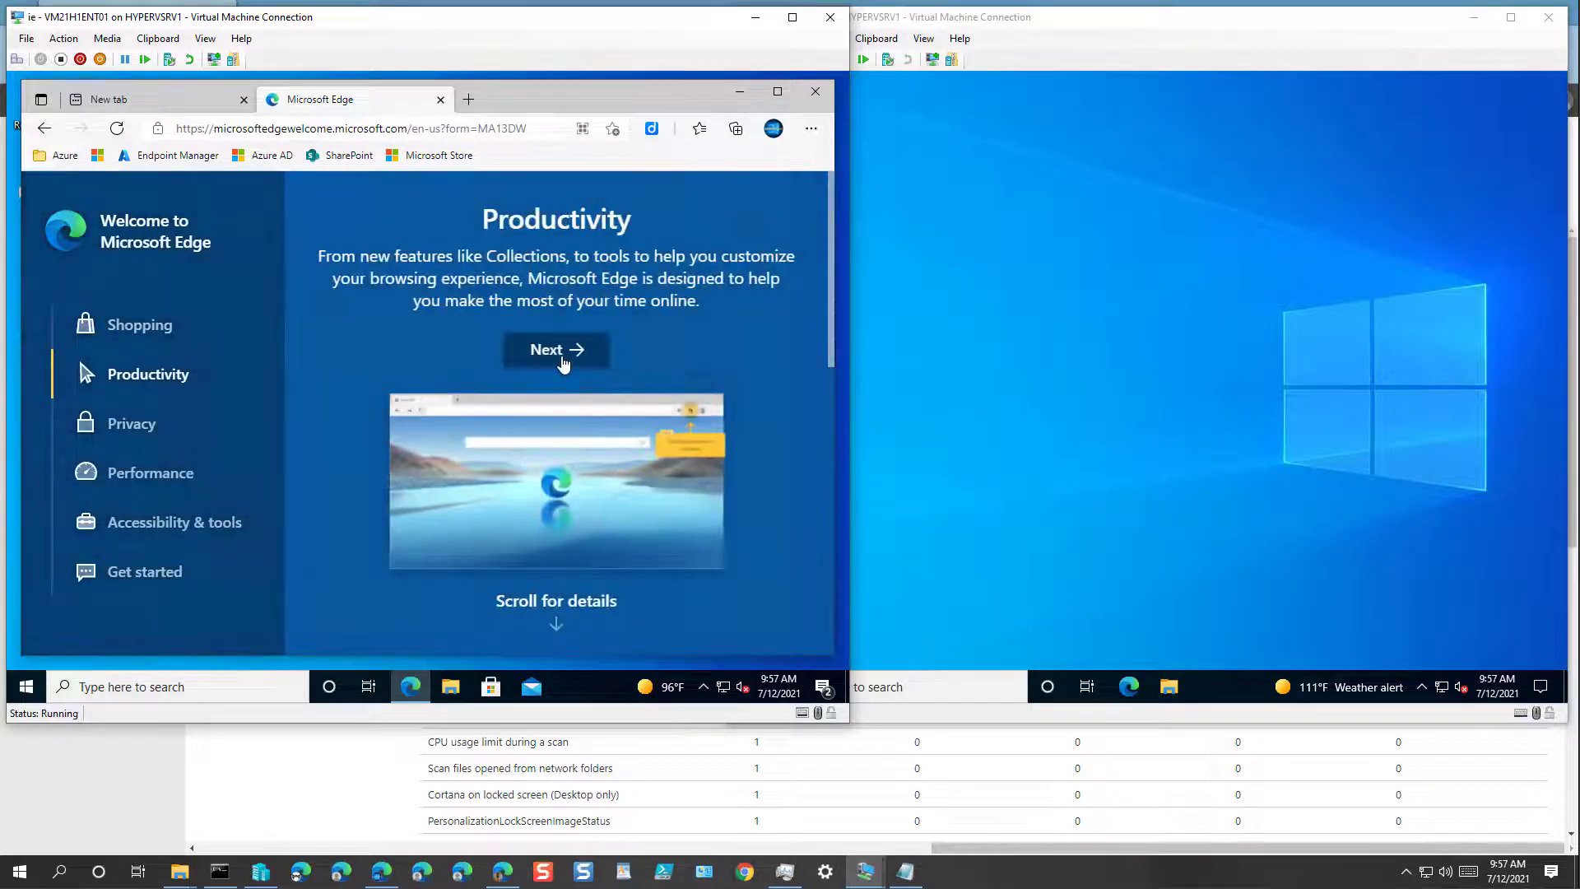
click(563, 356)
click(566, 359)
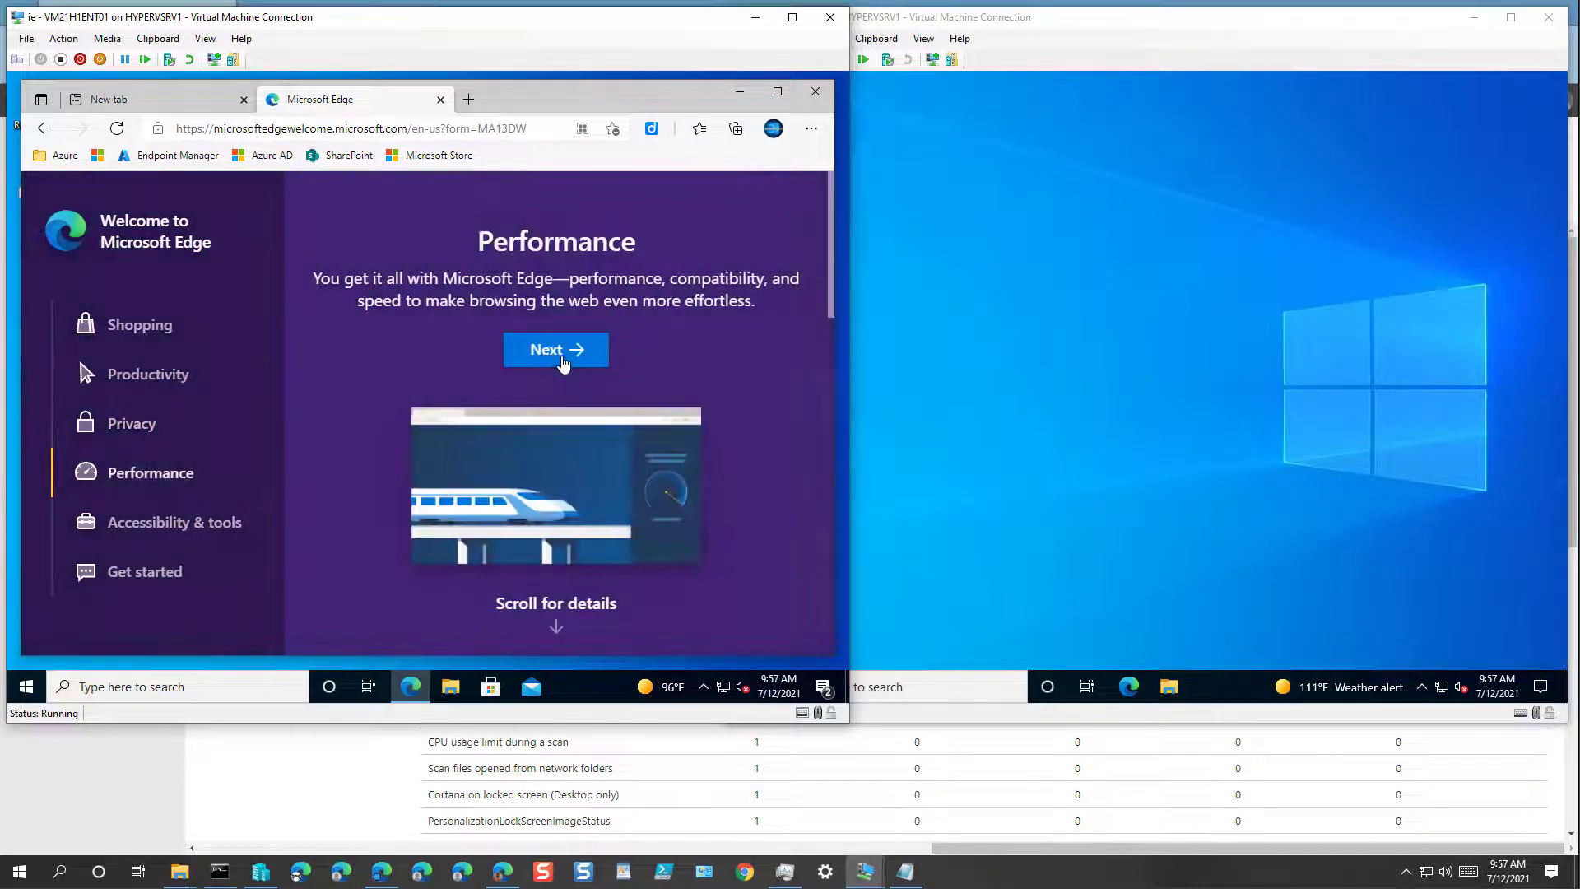
click(567, 359)
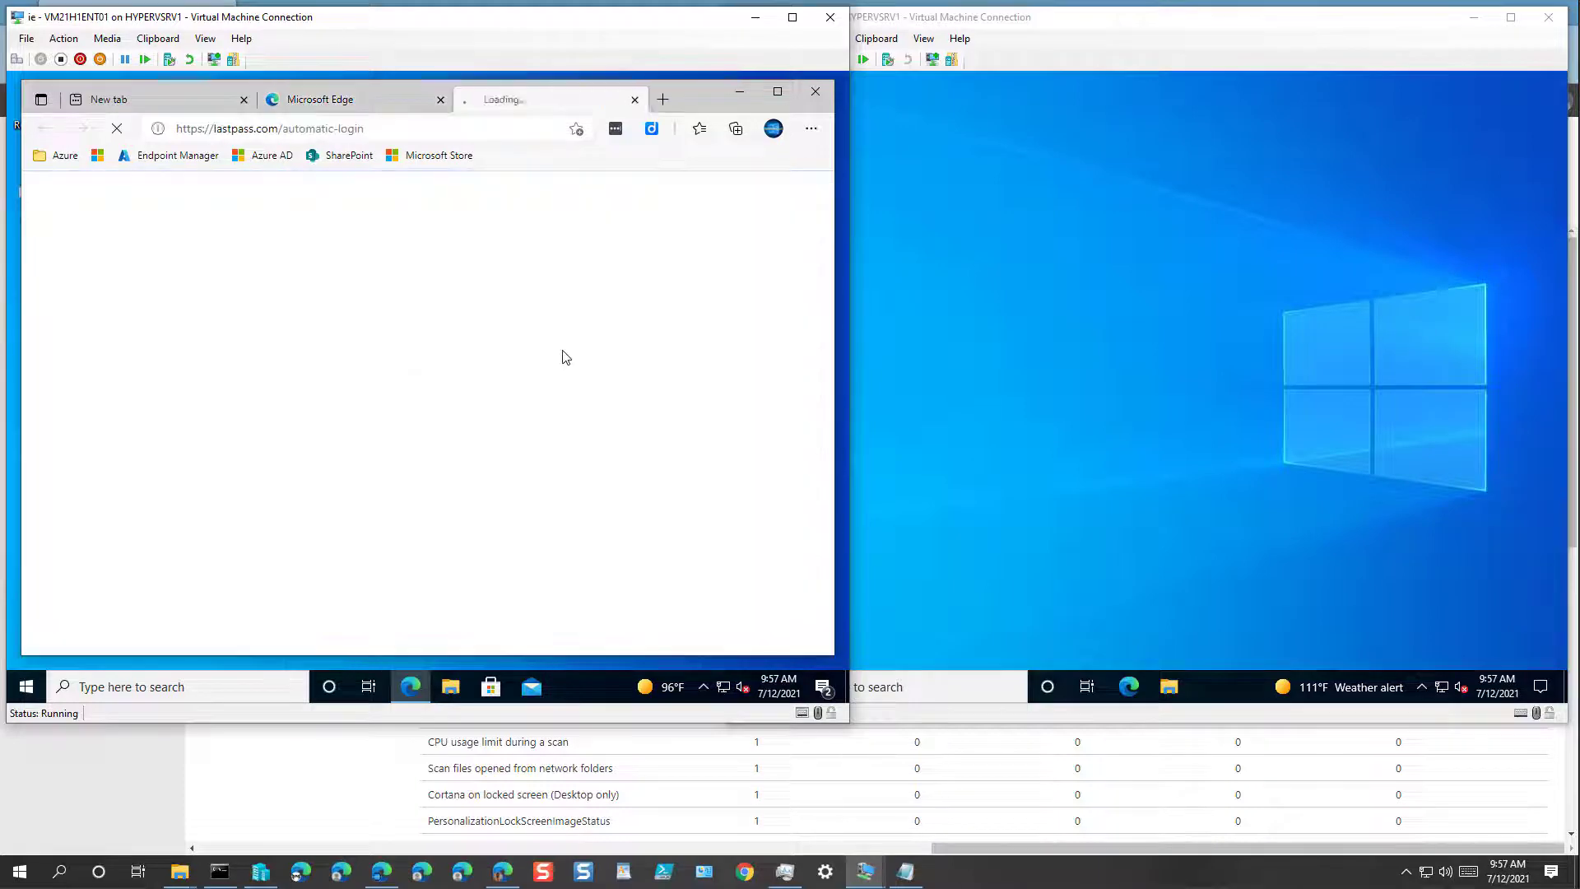
click(636, 100)
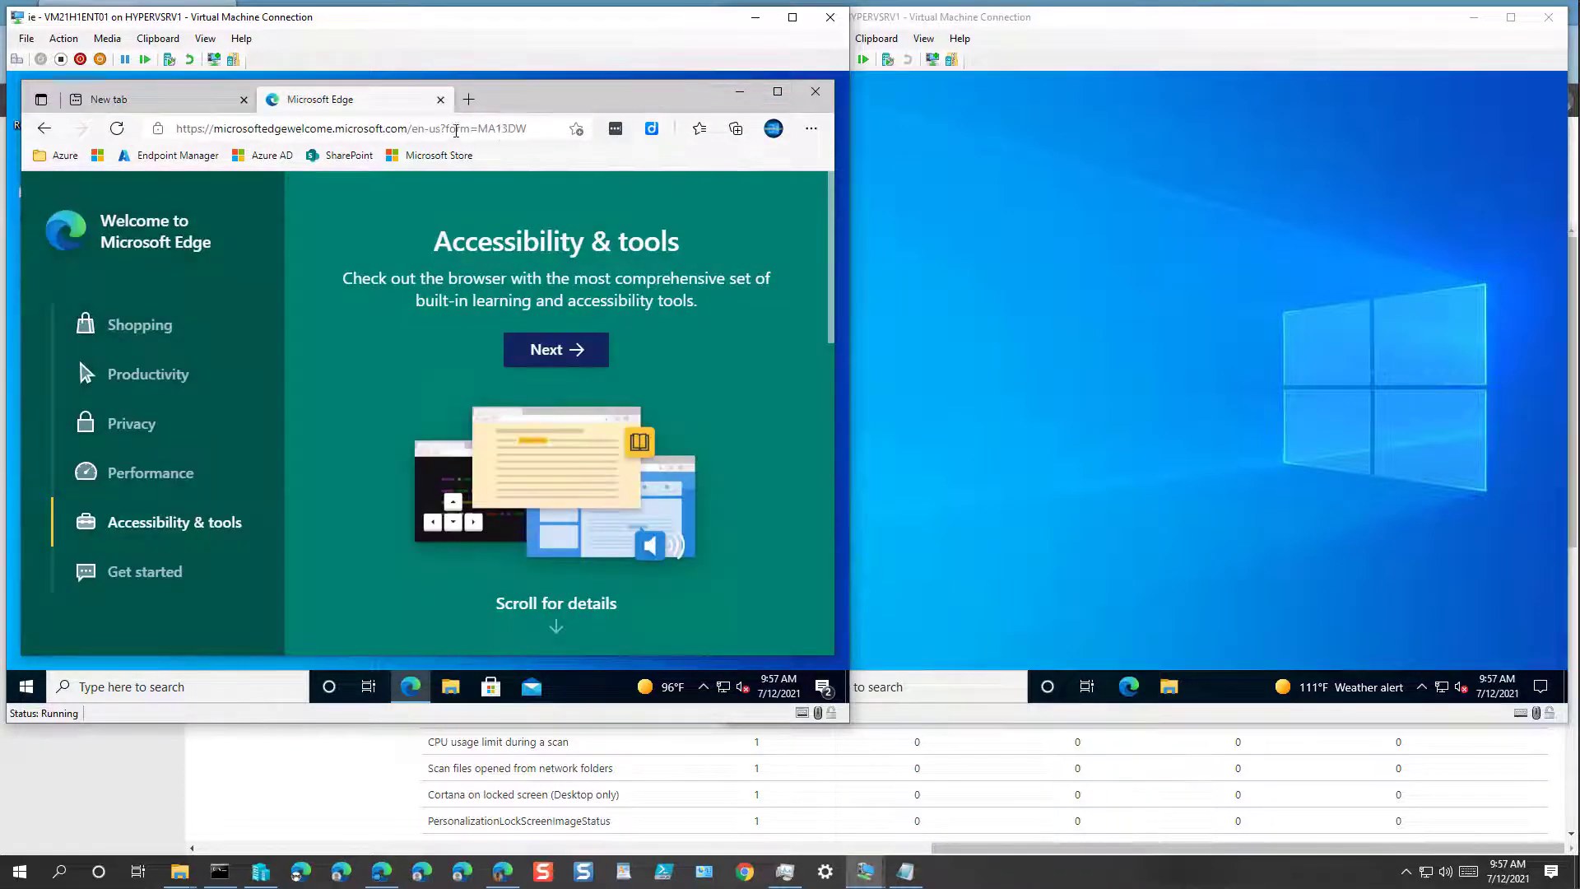
click(558, 362)
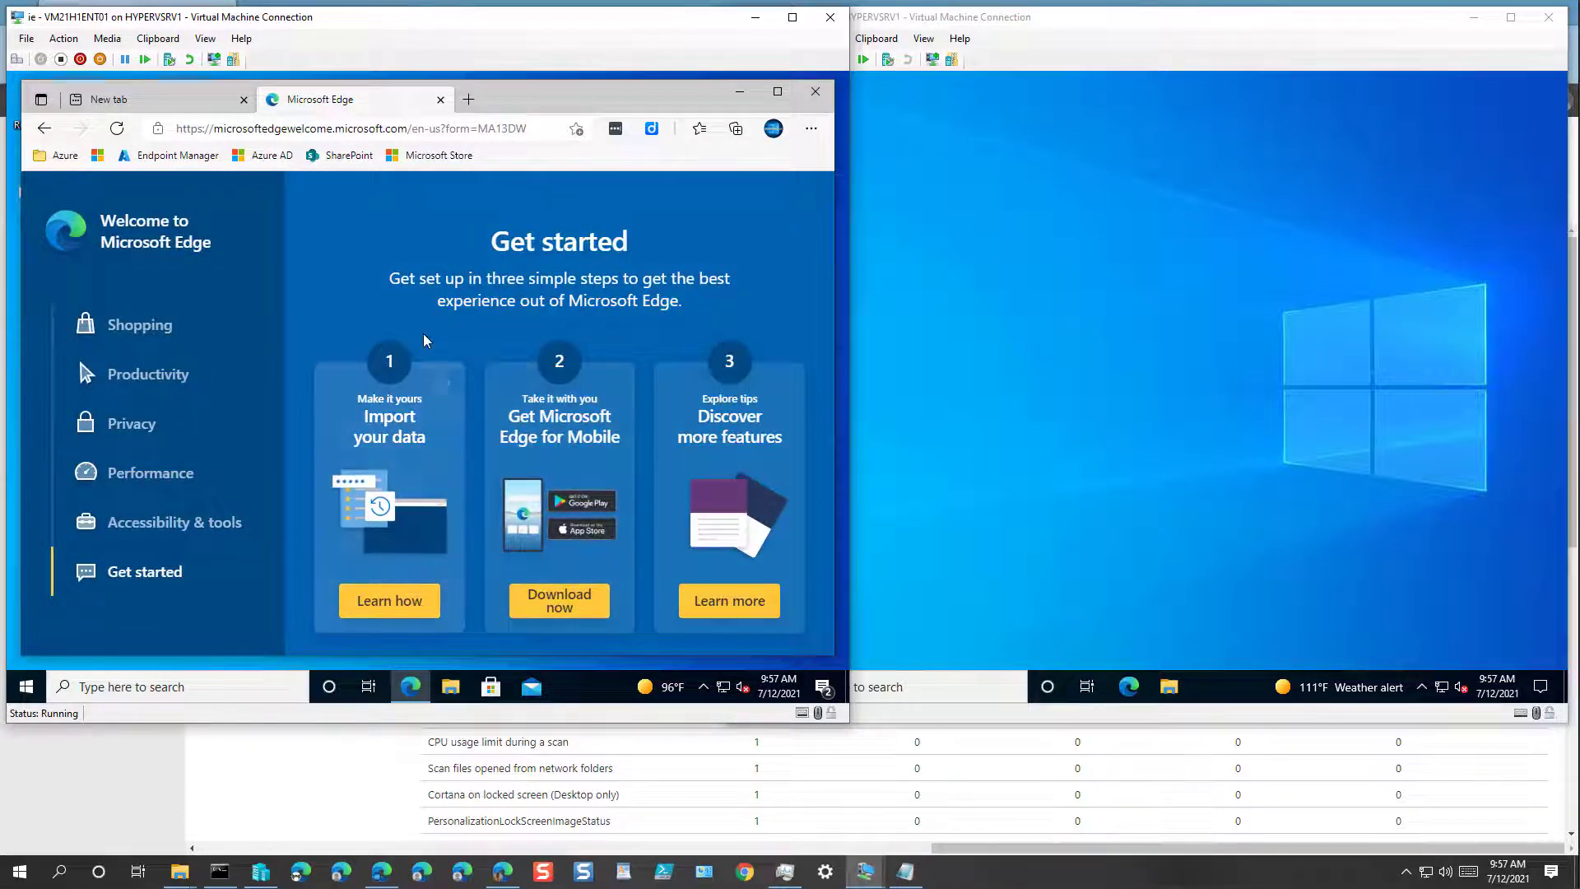
click(440, 99)
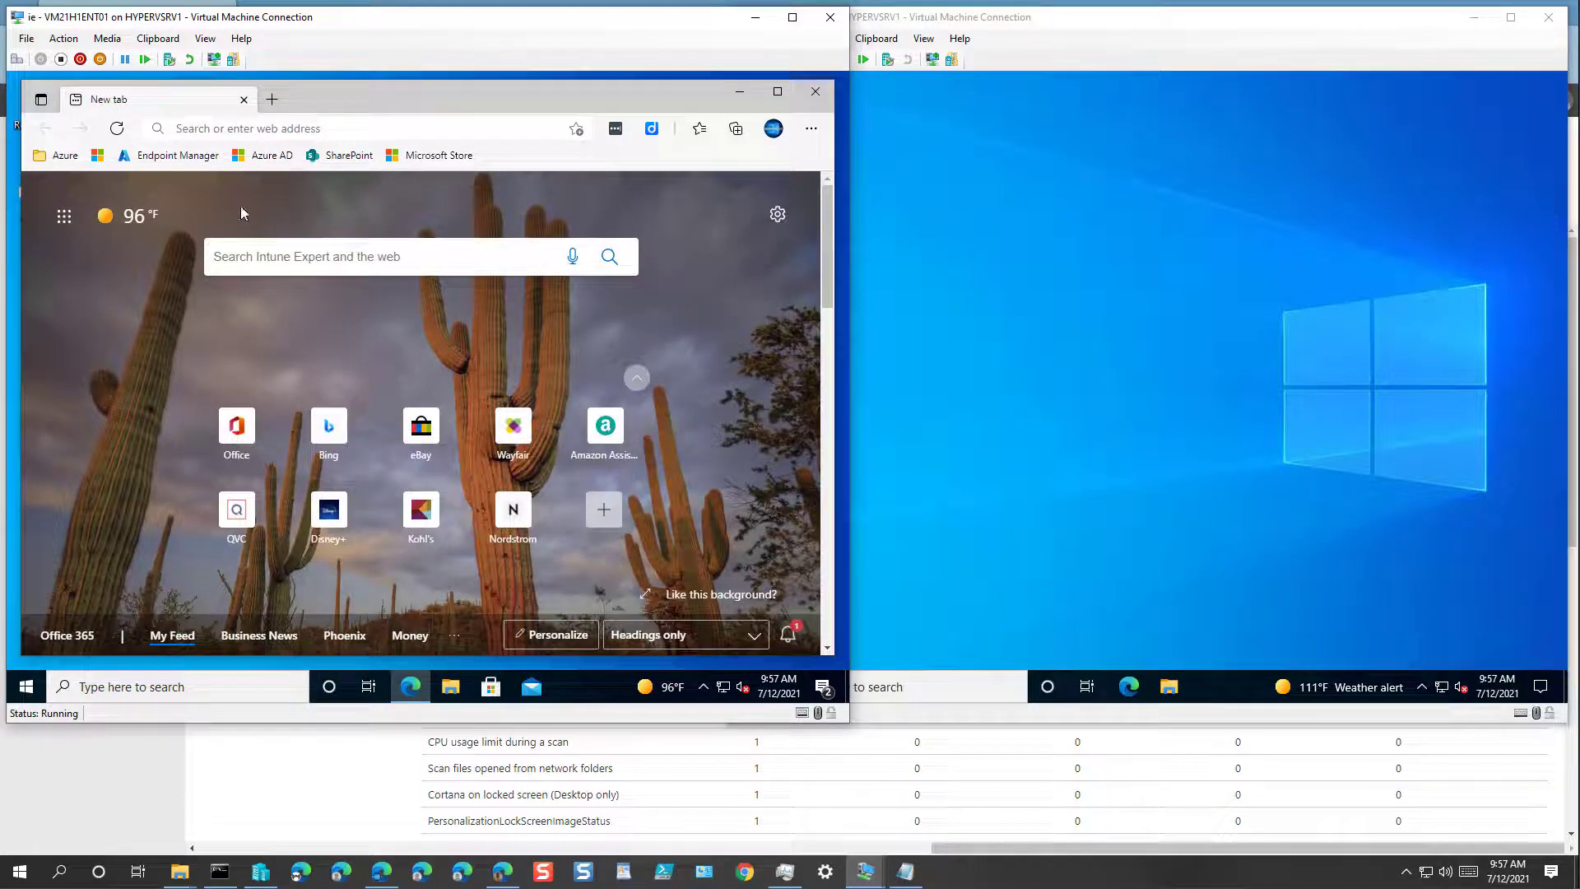
click(772, 130)
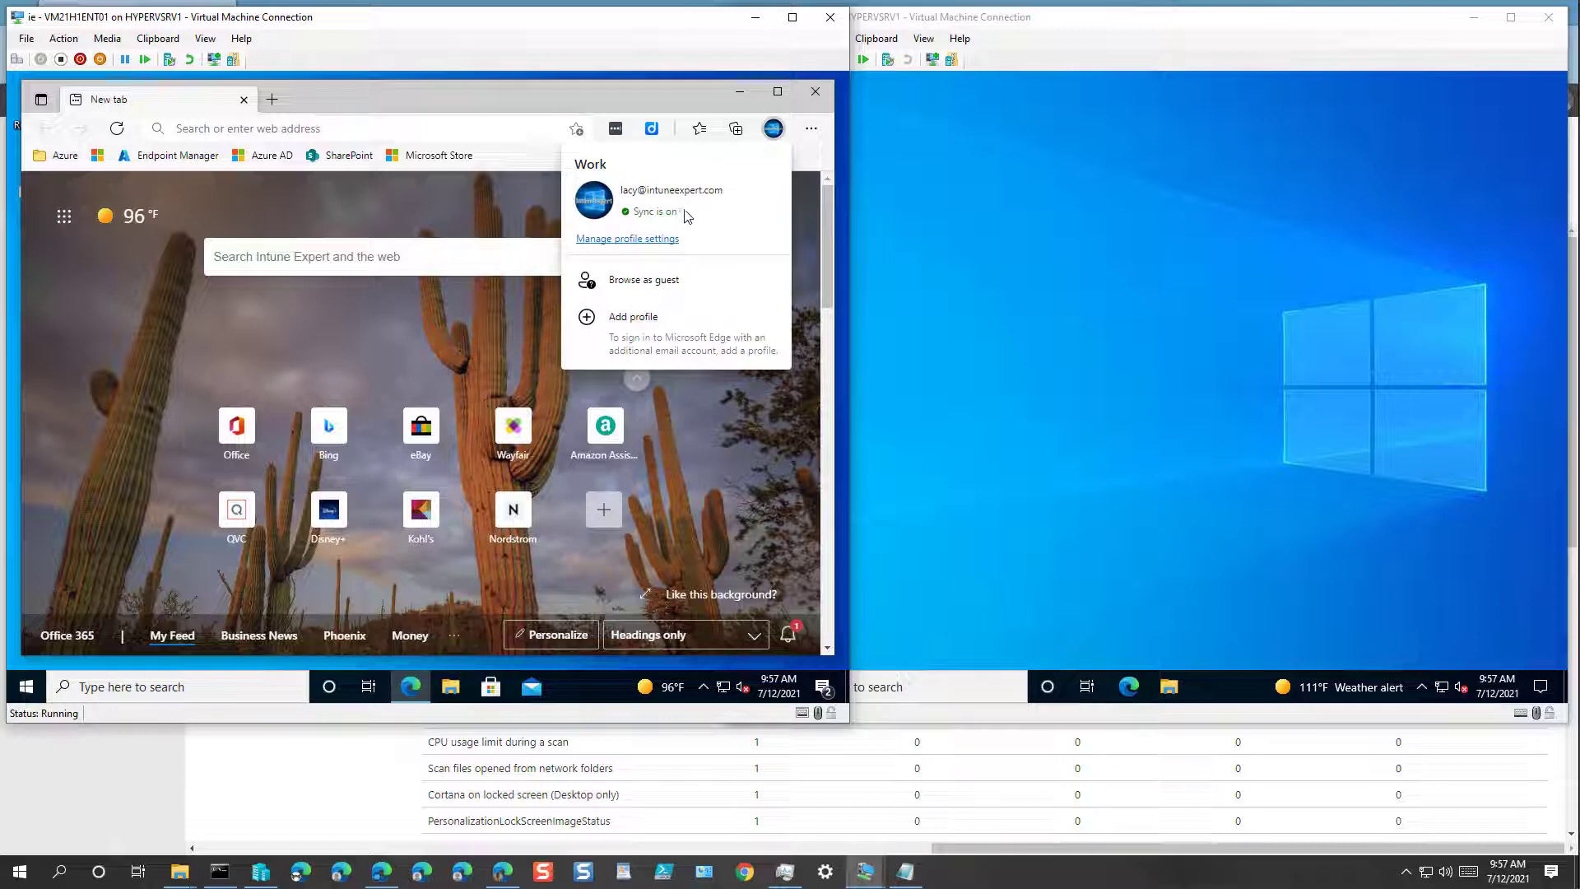
click(743, 106)
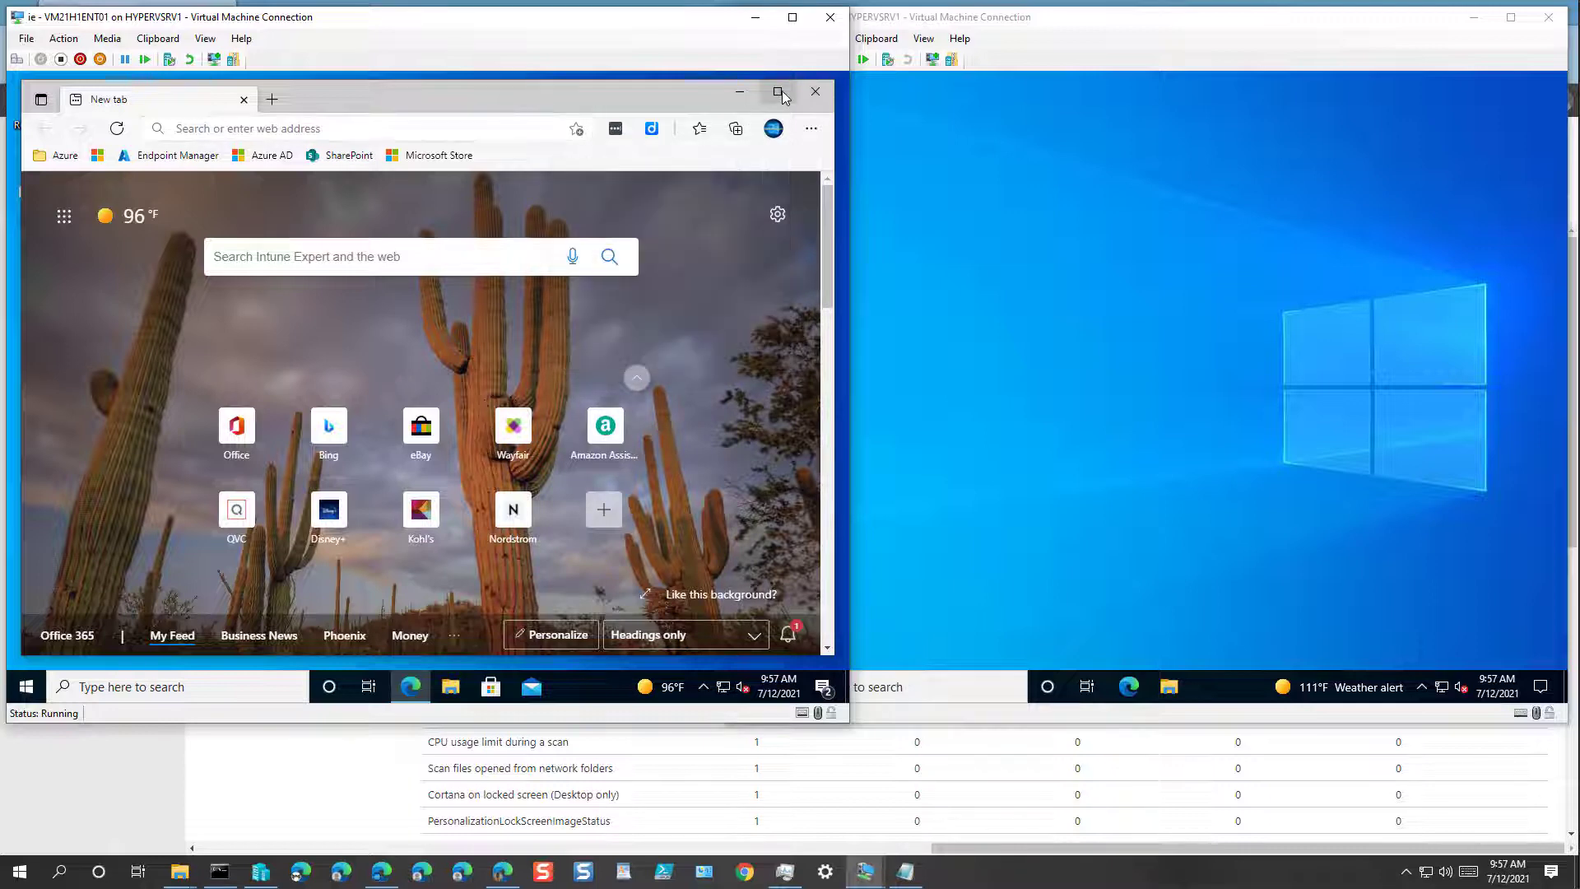
click(779, 92)
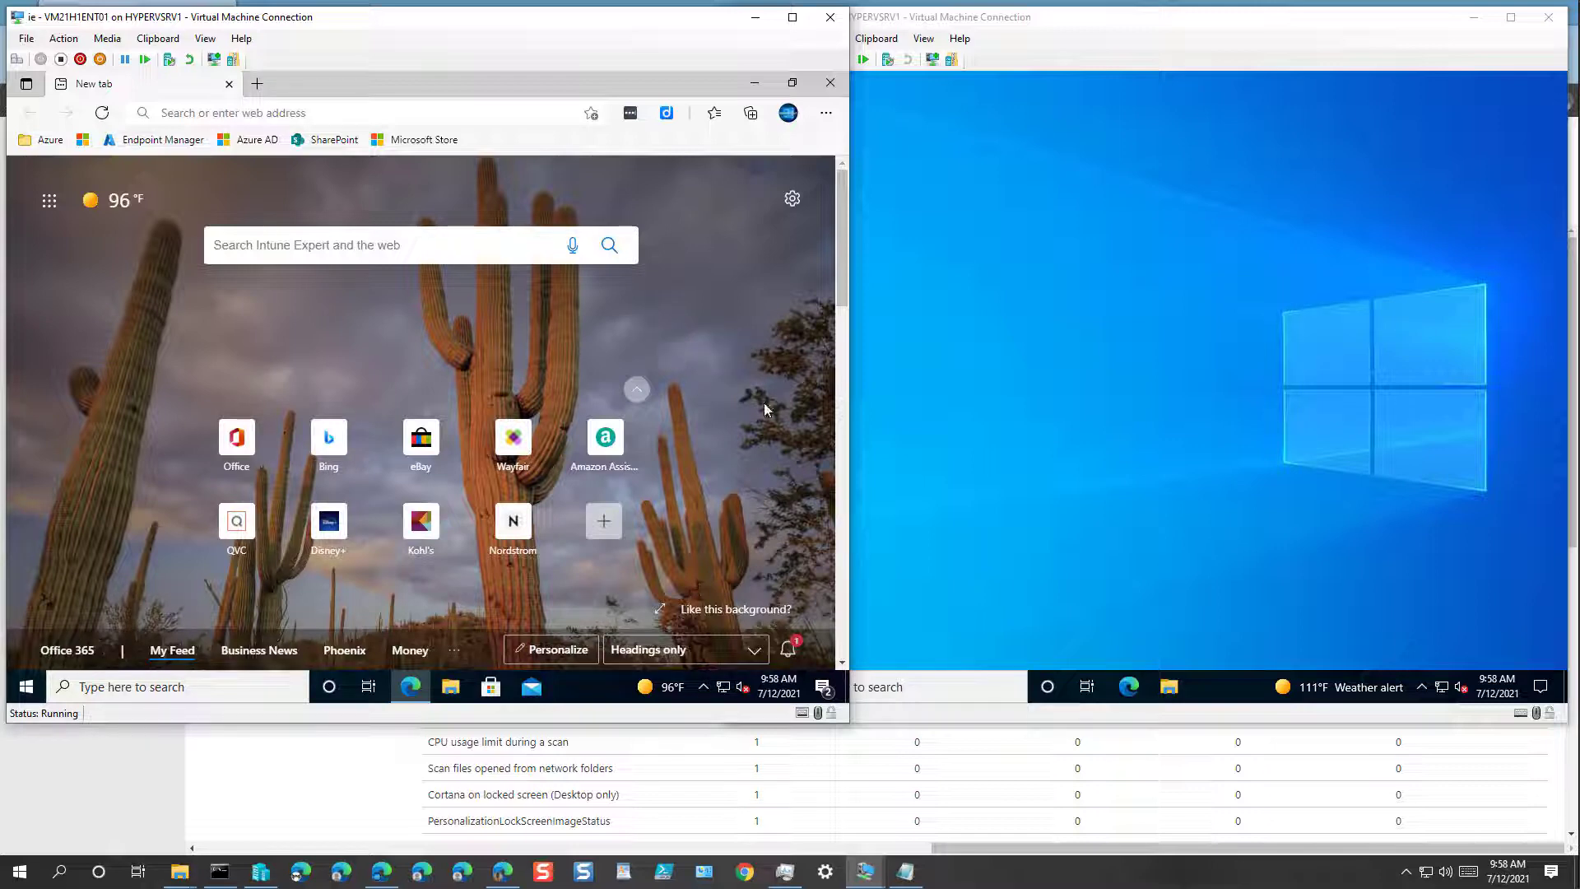
Minimize the VM21H1ENT02 window, the VM's browser and the first VM window to reveal Endpoint Manager.
click(959, 367)
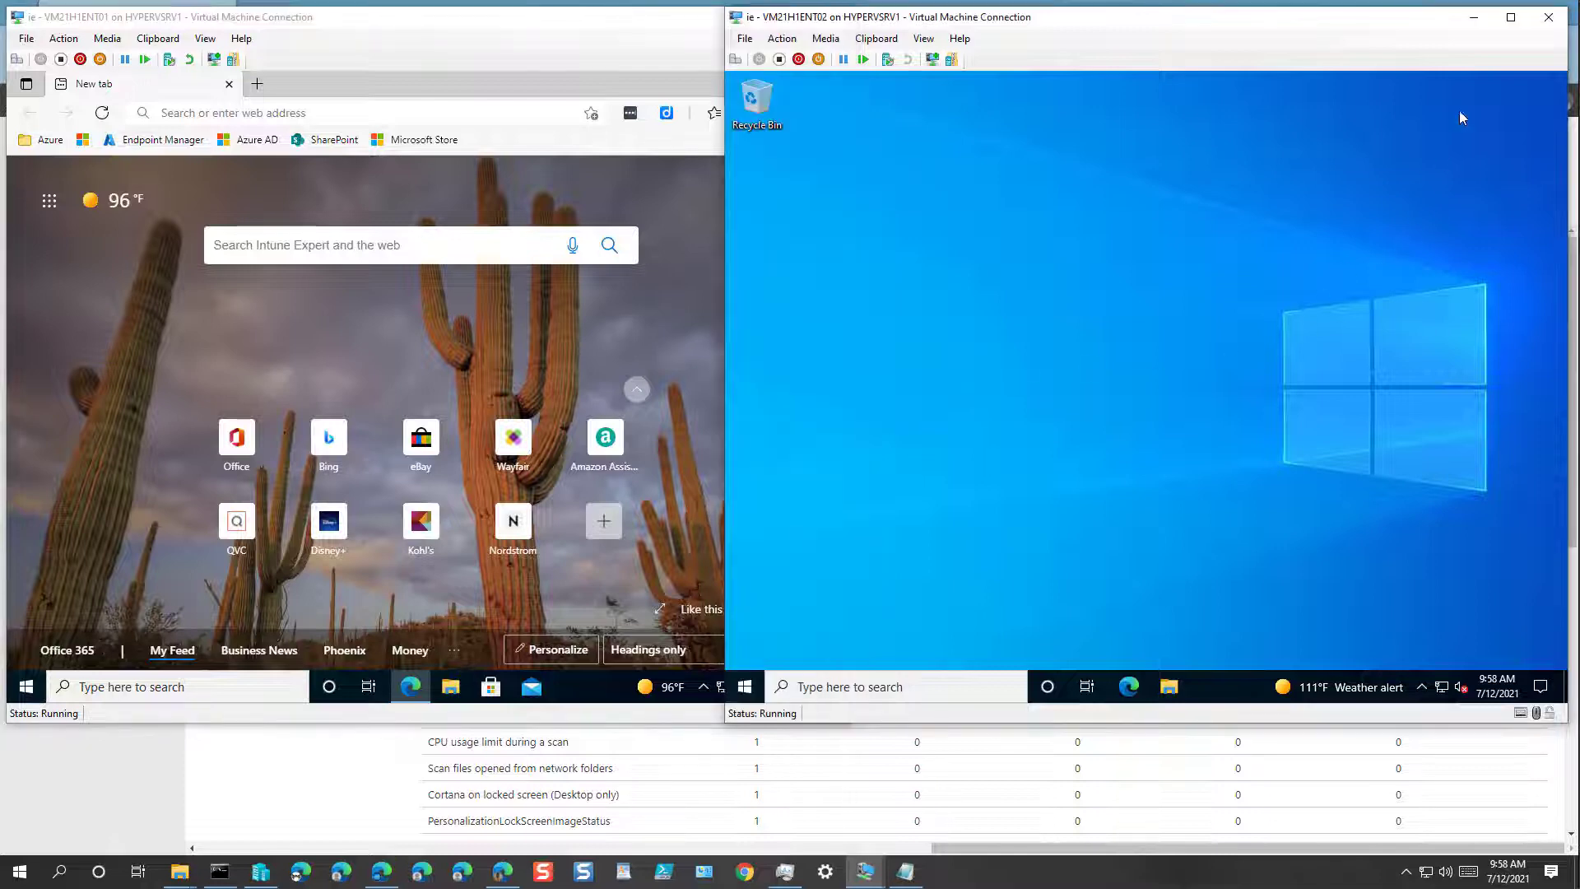
click(1473, 20)
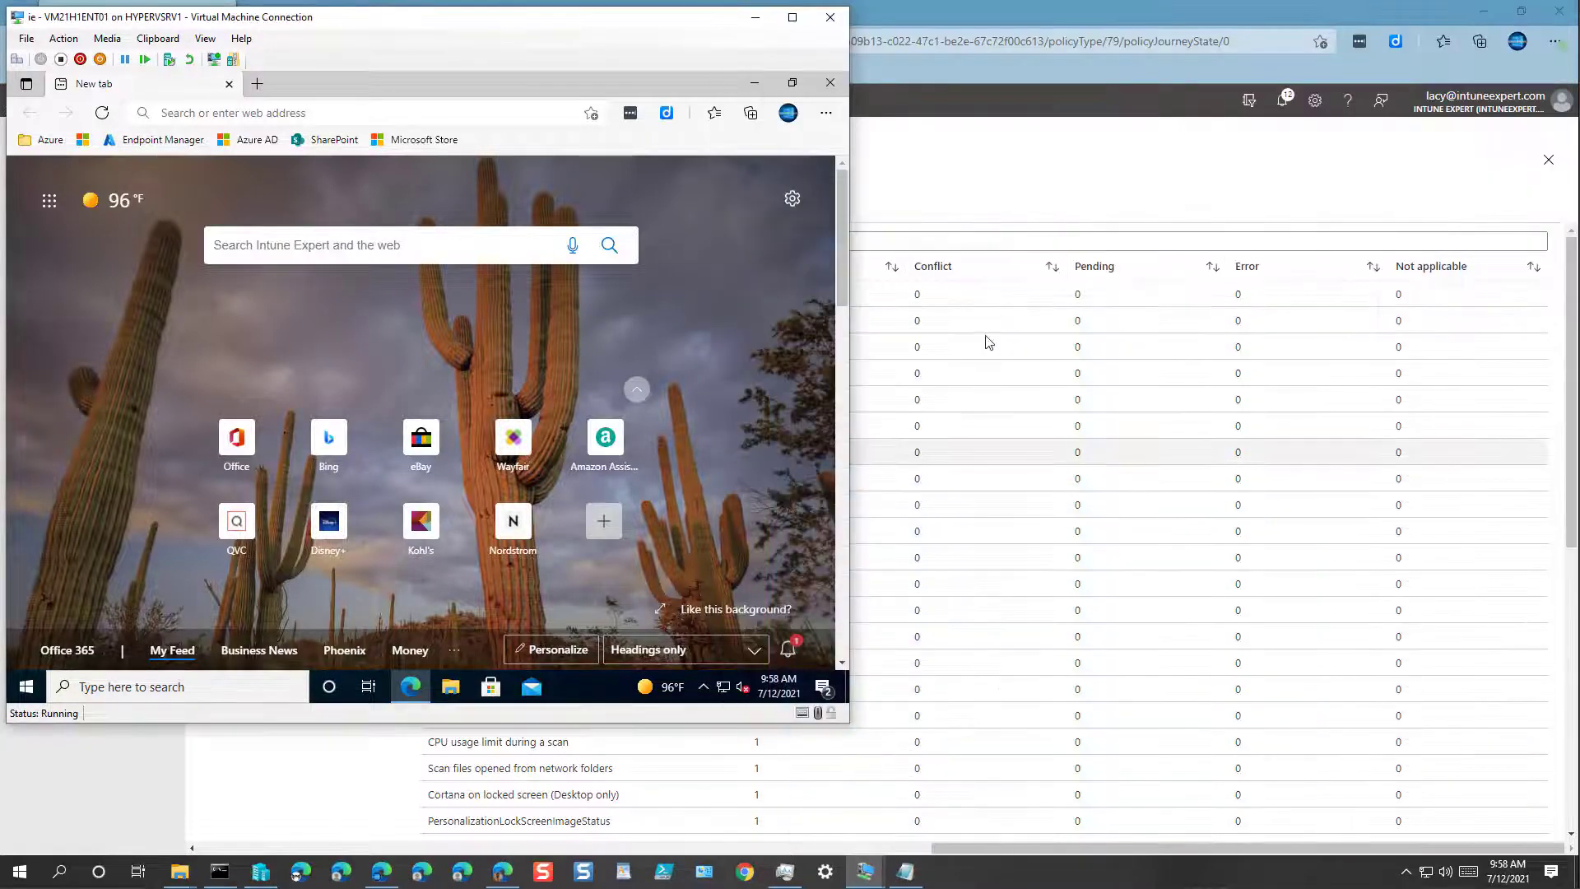
click(757, 85)
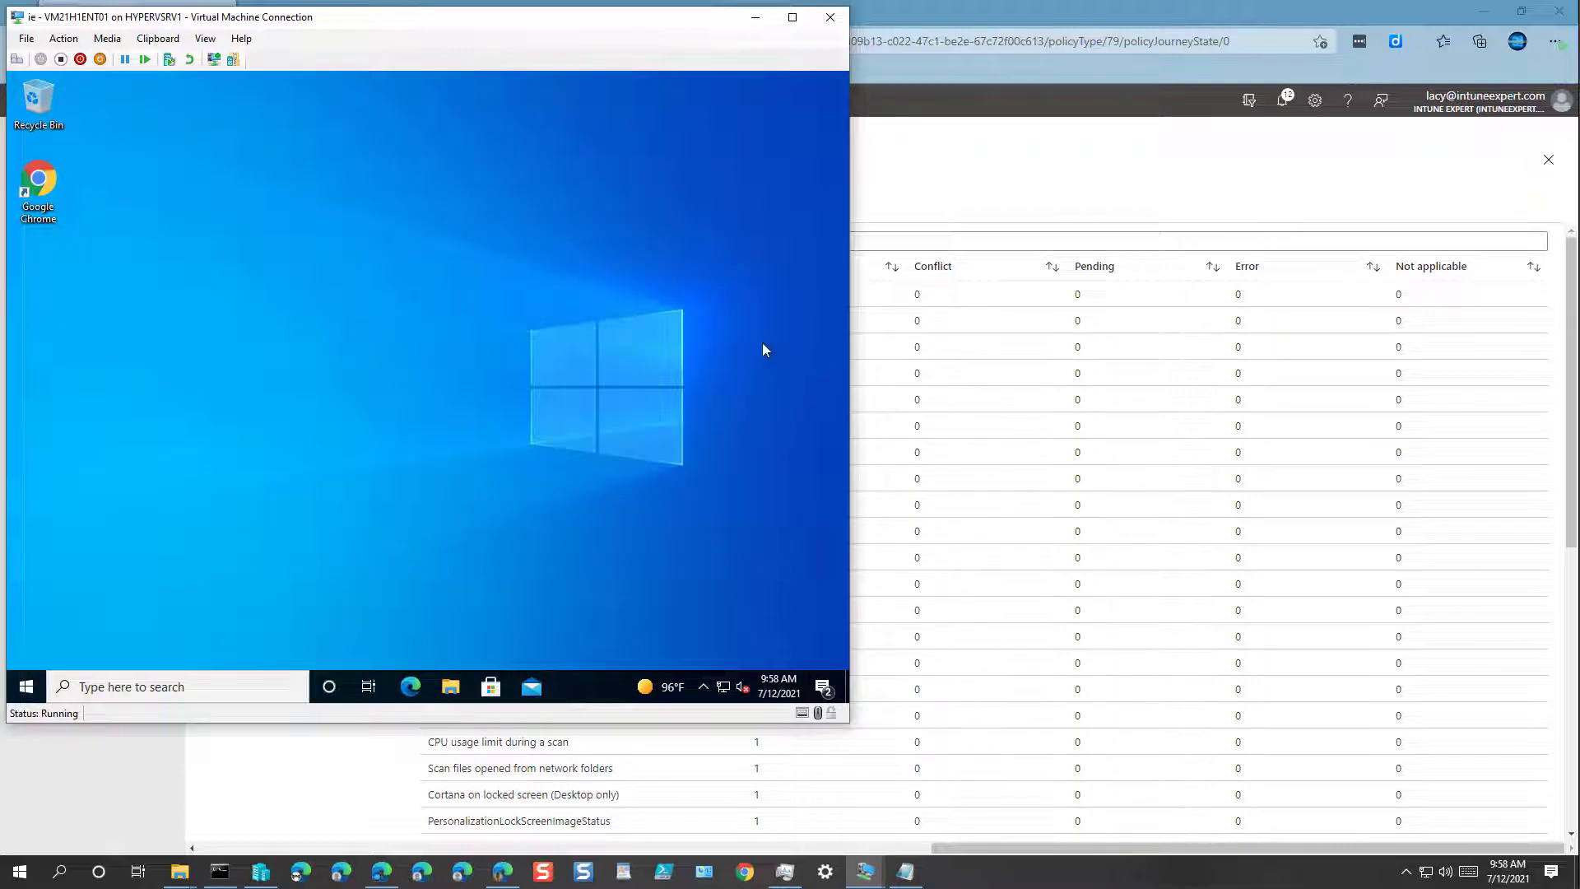
click(756, 17)
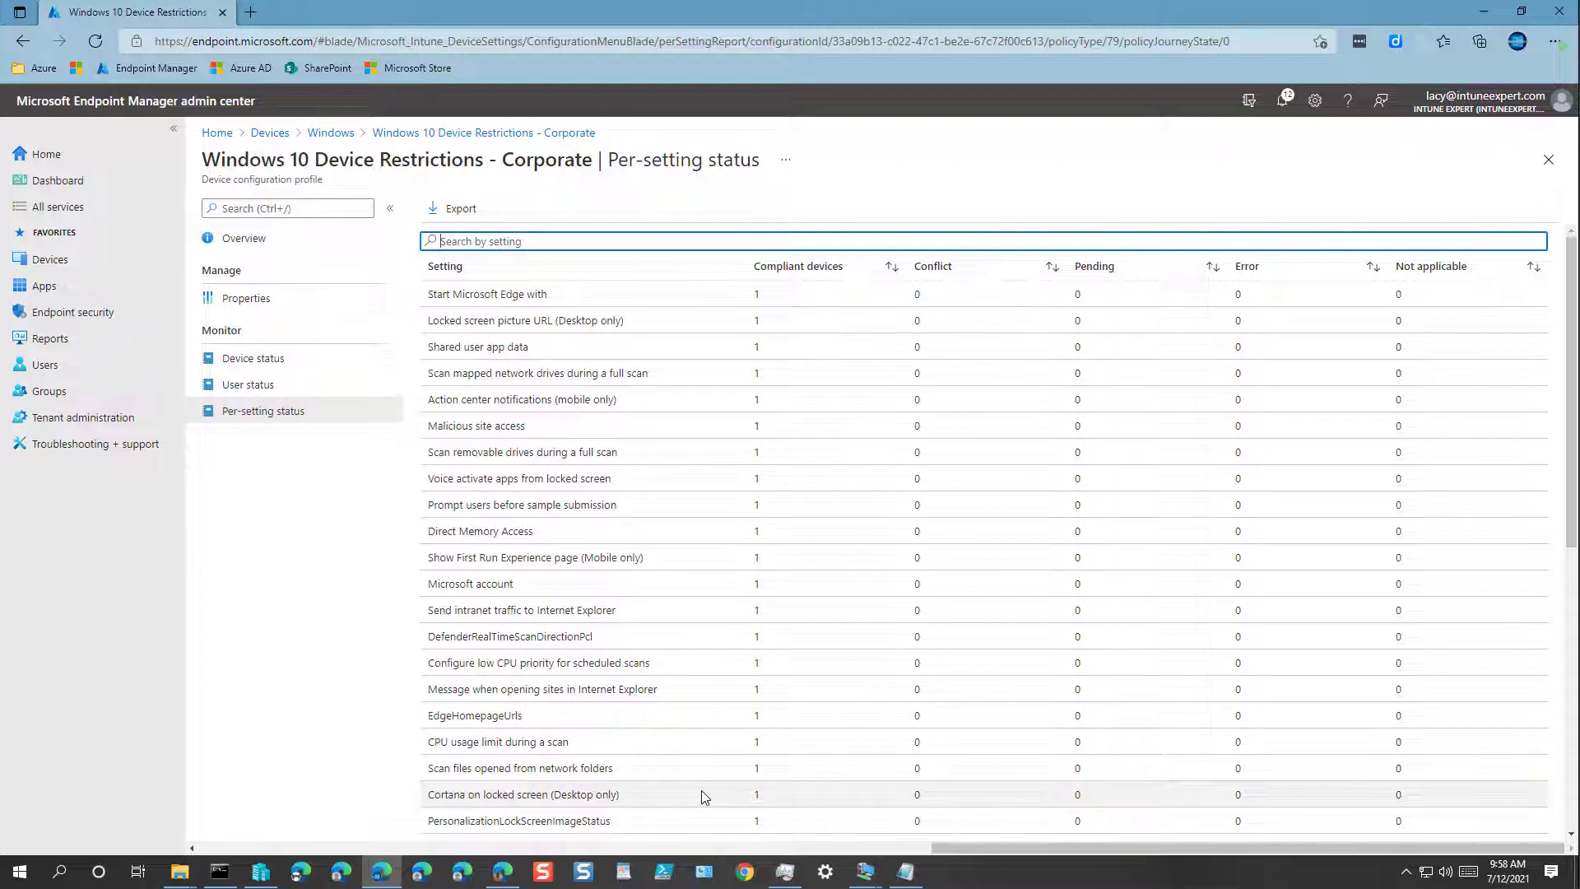
Scroll the per-setting table and open Device Restrictions - Corporate's Properties page.
scroll(702, 791, down, 3)
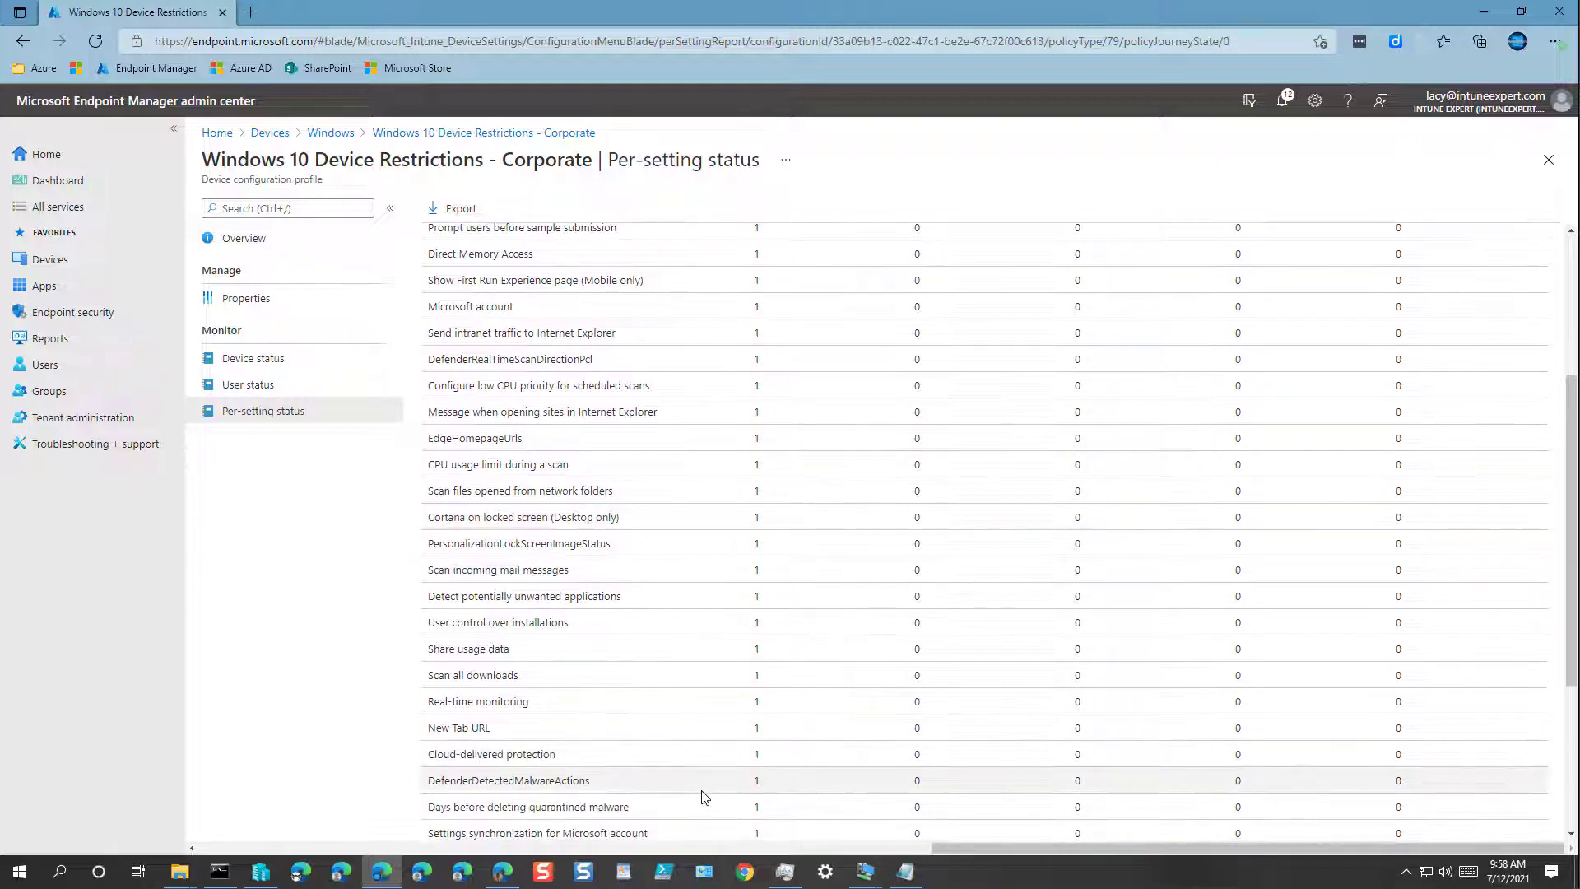
scroll(703, 796, down, 3)
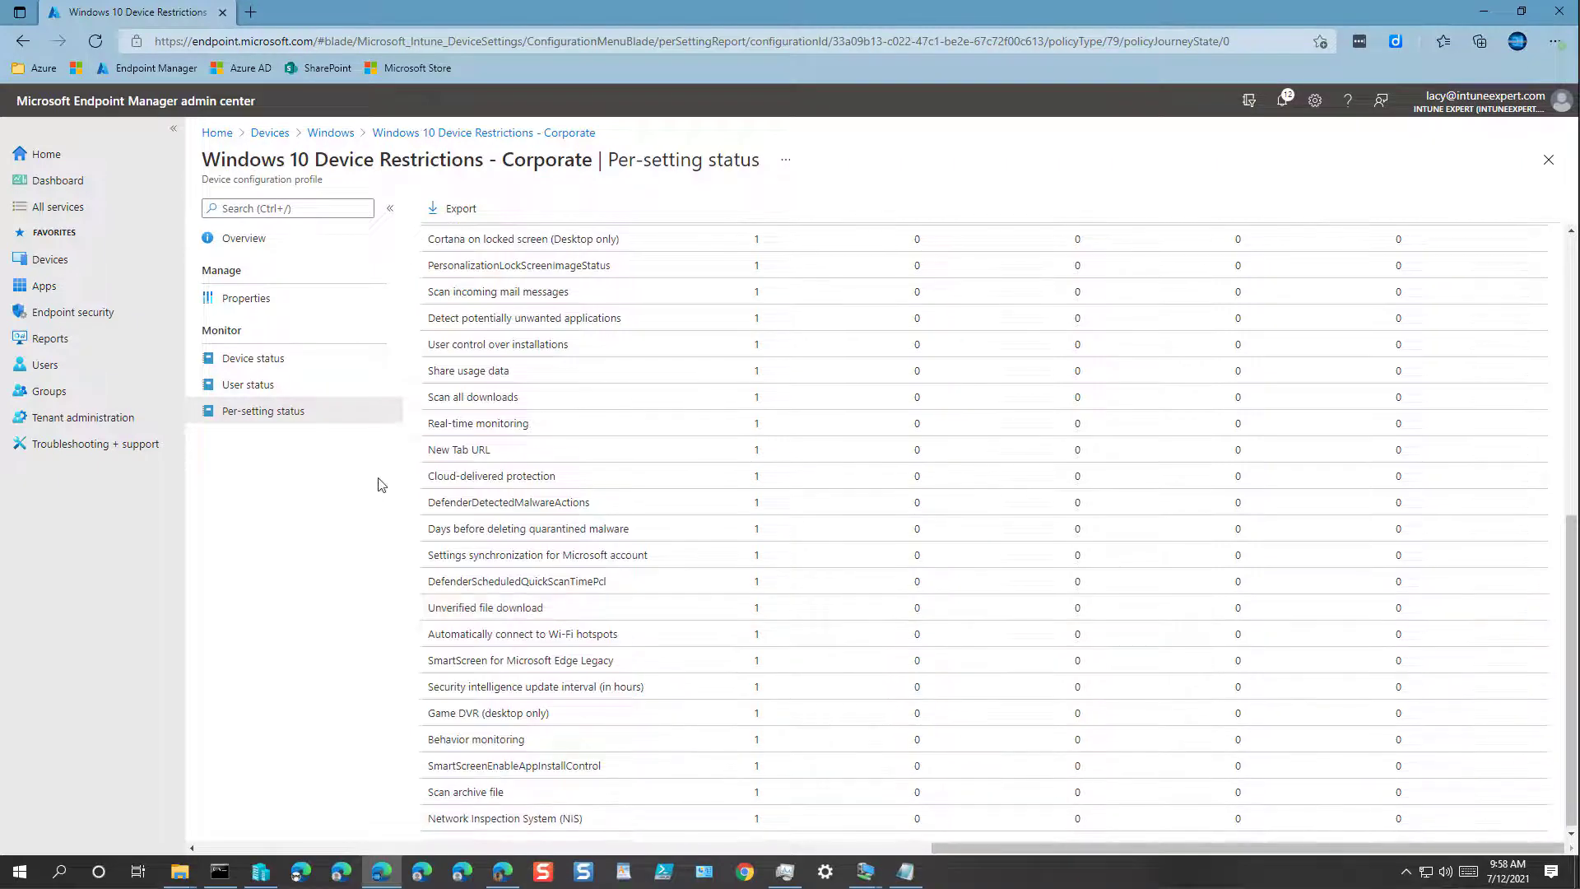
click(252, 303)
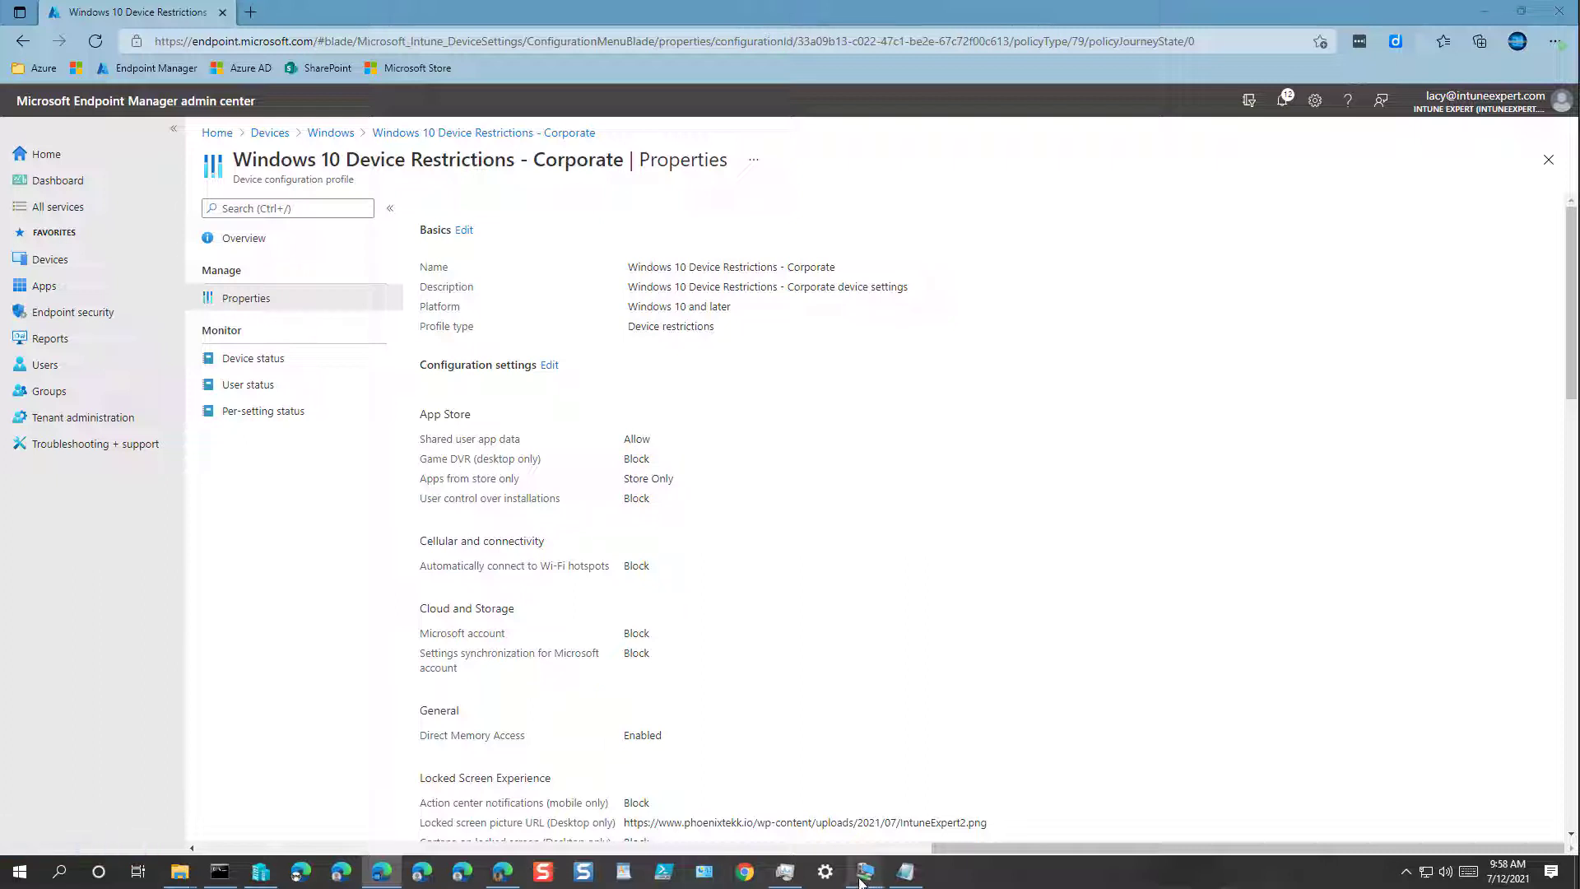
mouse_move(865, 872)
click(805, 819)
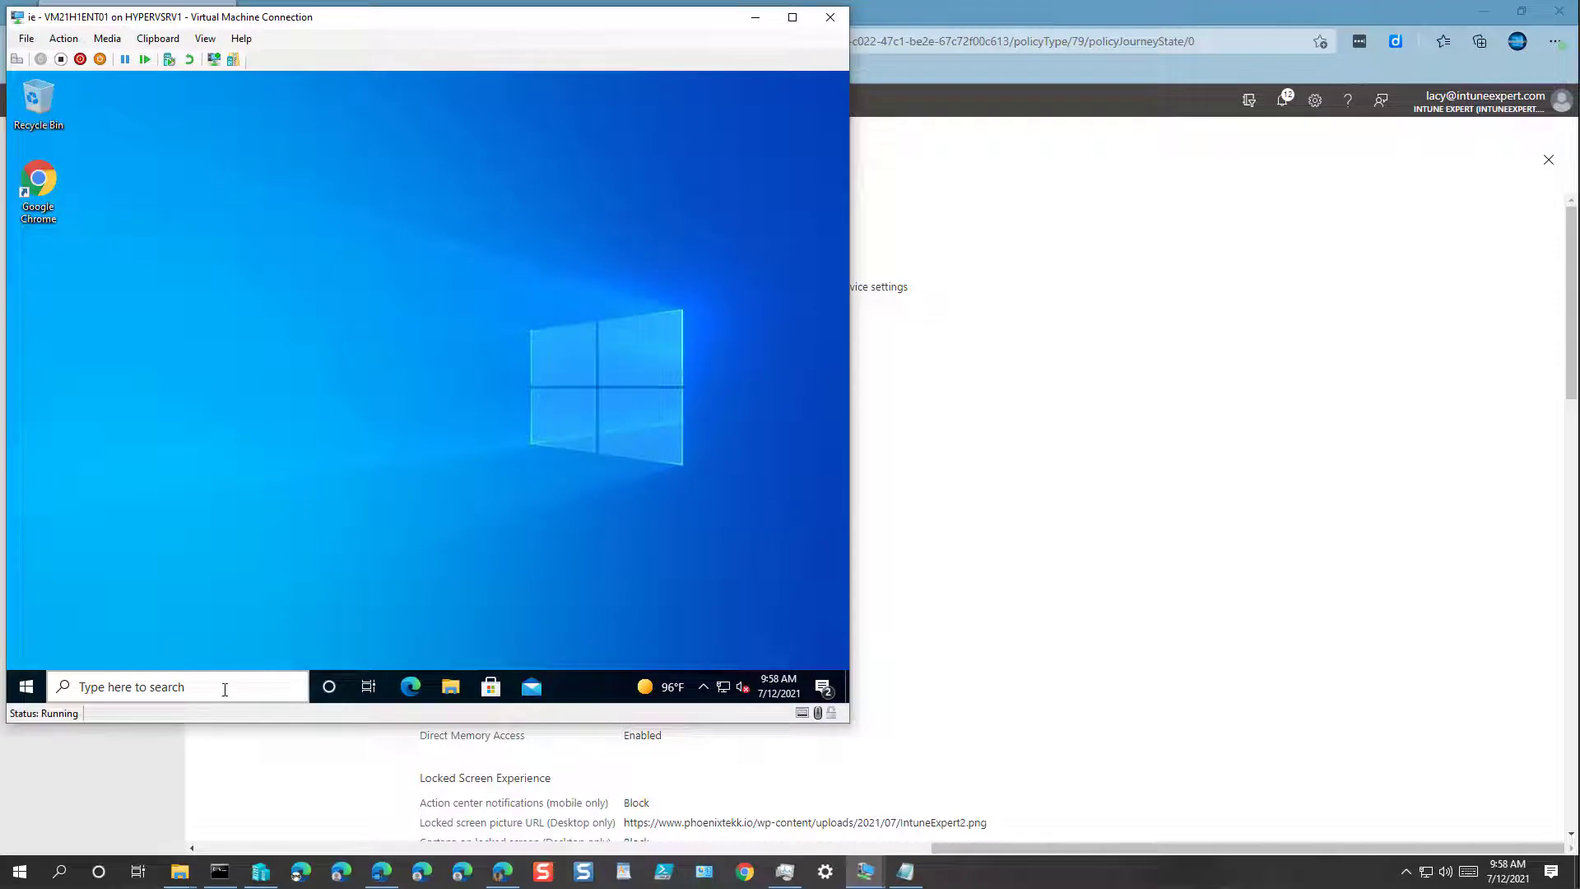
click(224, 695)
text(Game)
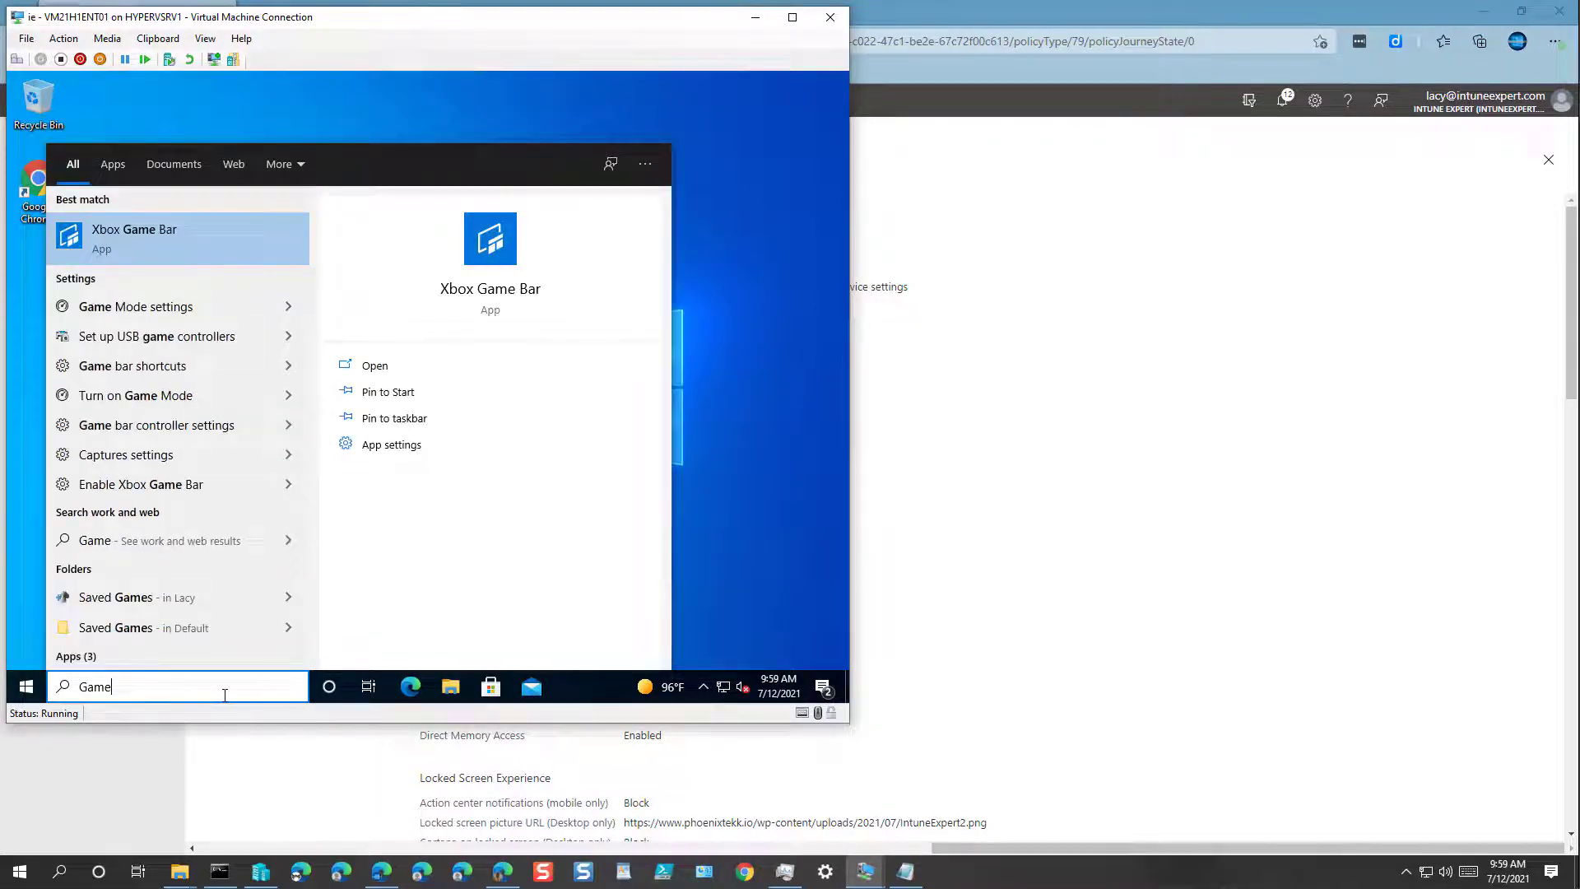
key(BackSpace)
key(BackSpace)
key(BackSpace)
key(BackSpace)
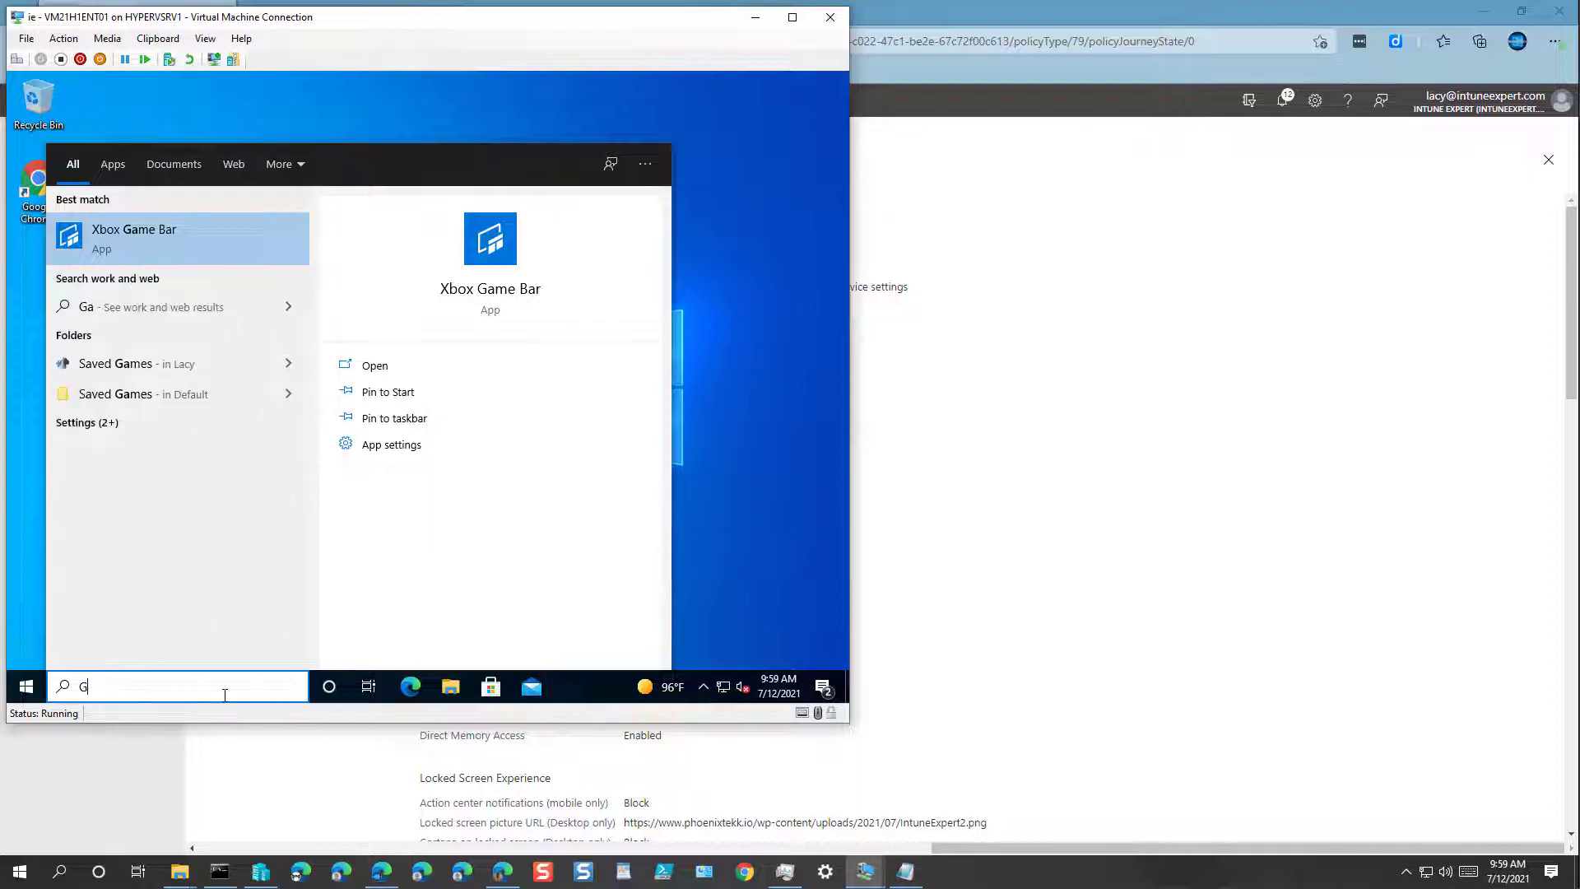
text(dvr)
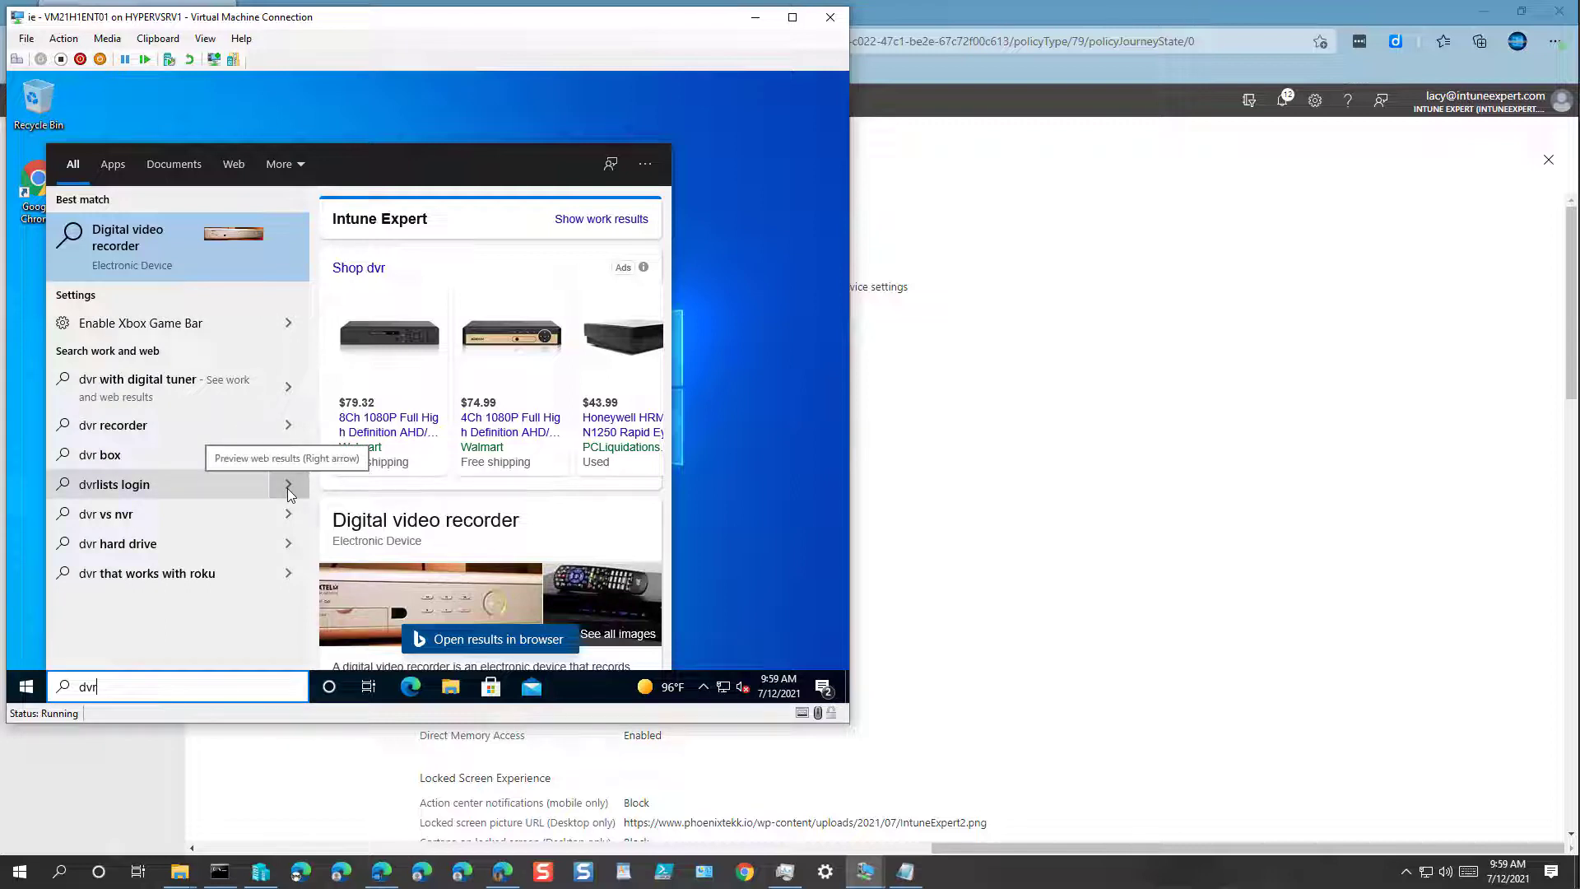
key(Escape)
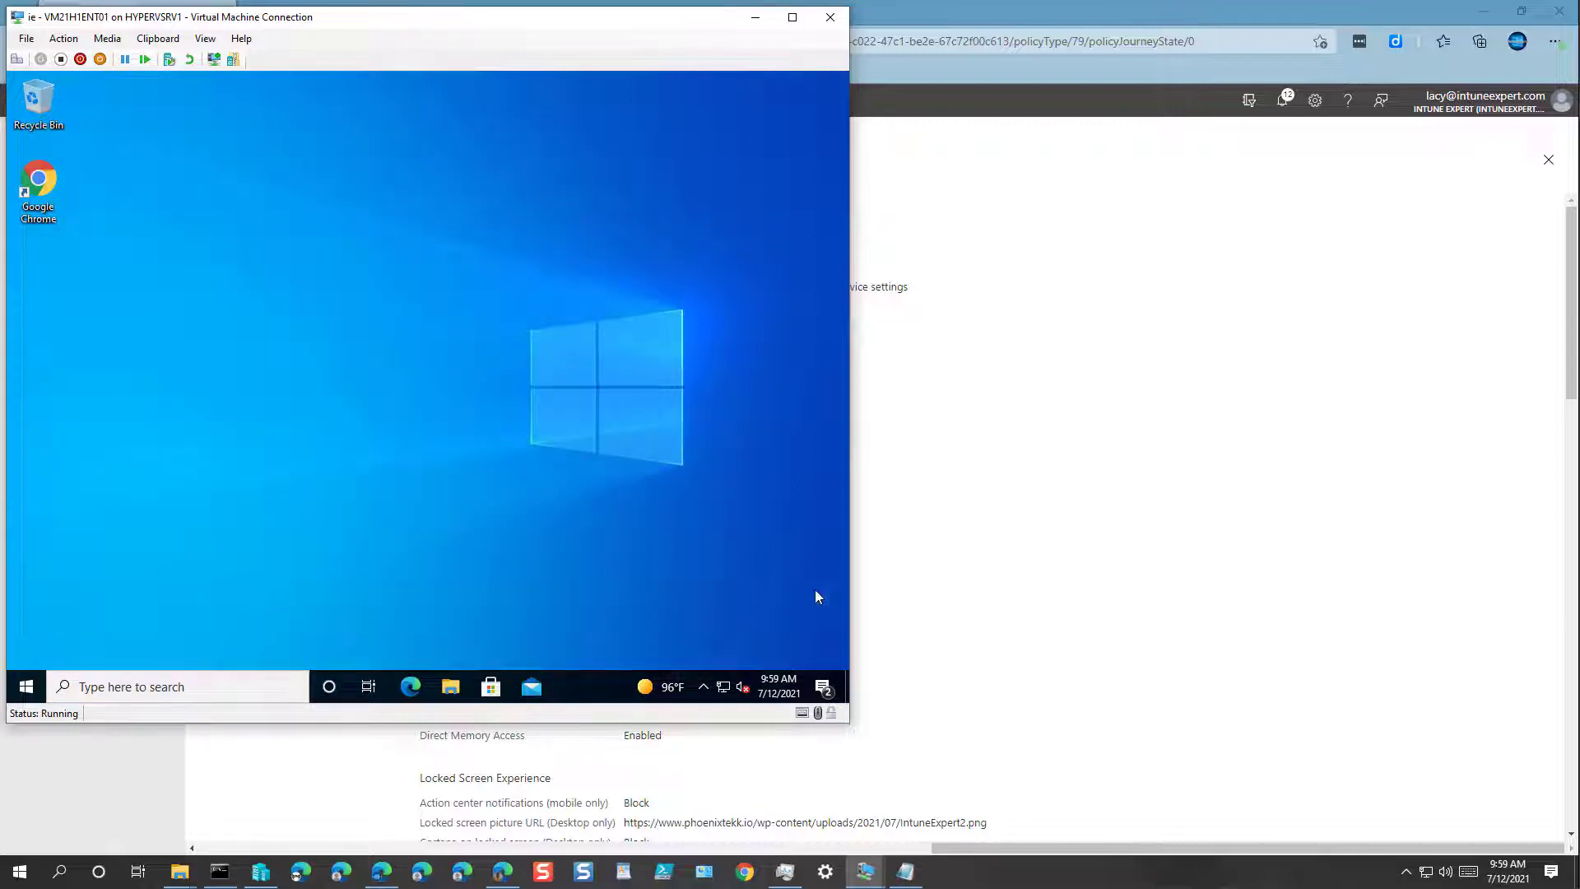
click(362, 791)
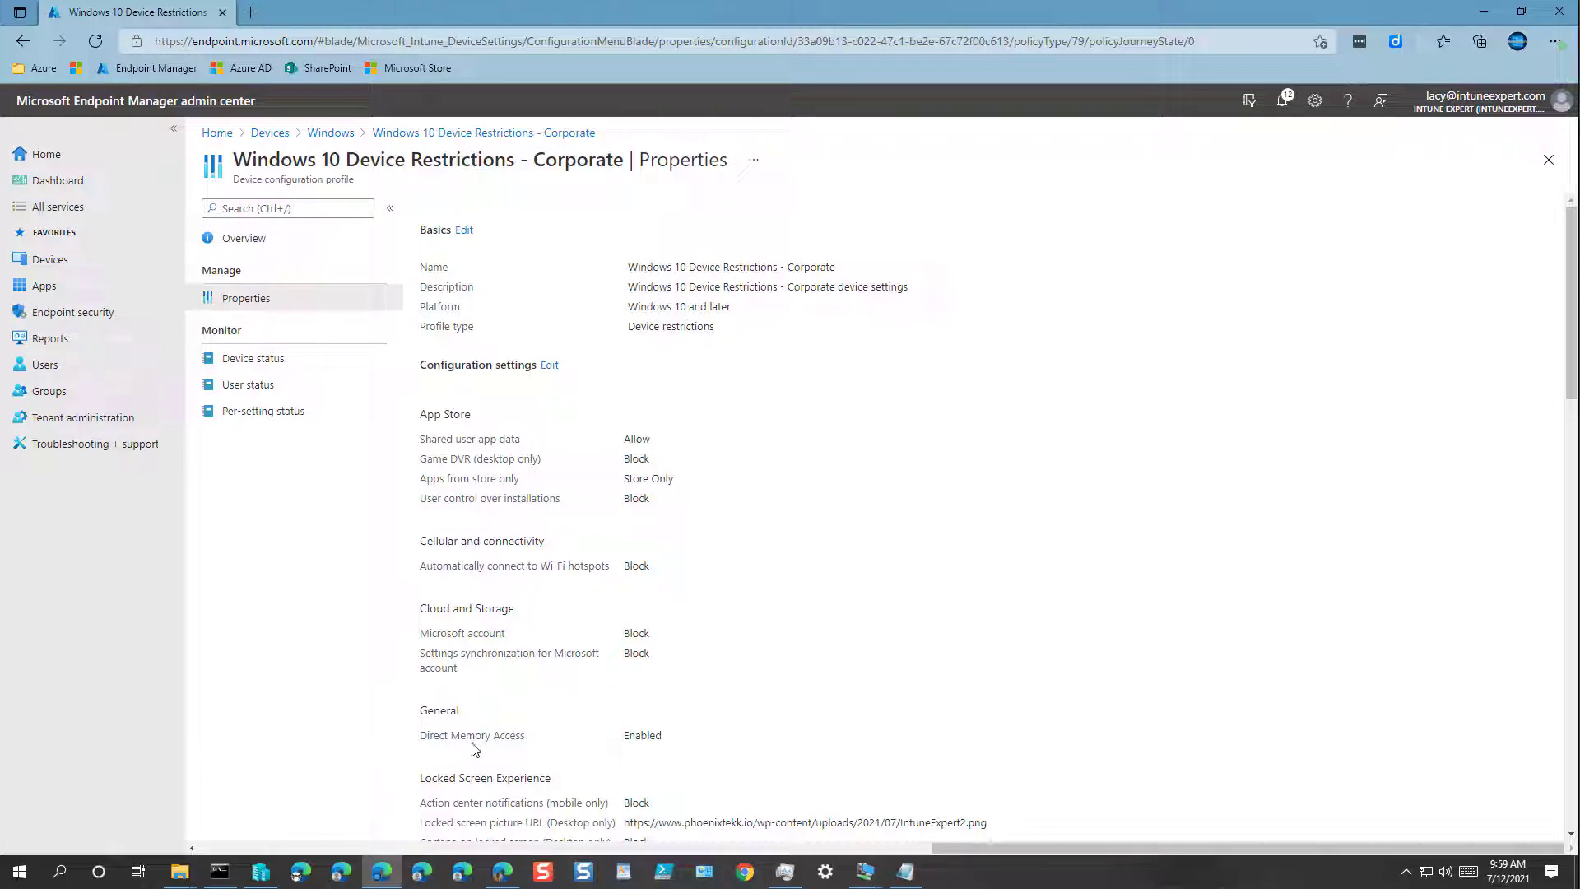
scroll(519, 781, down, 3)
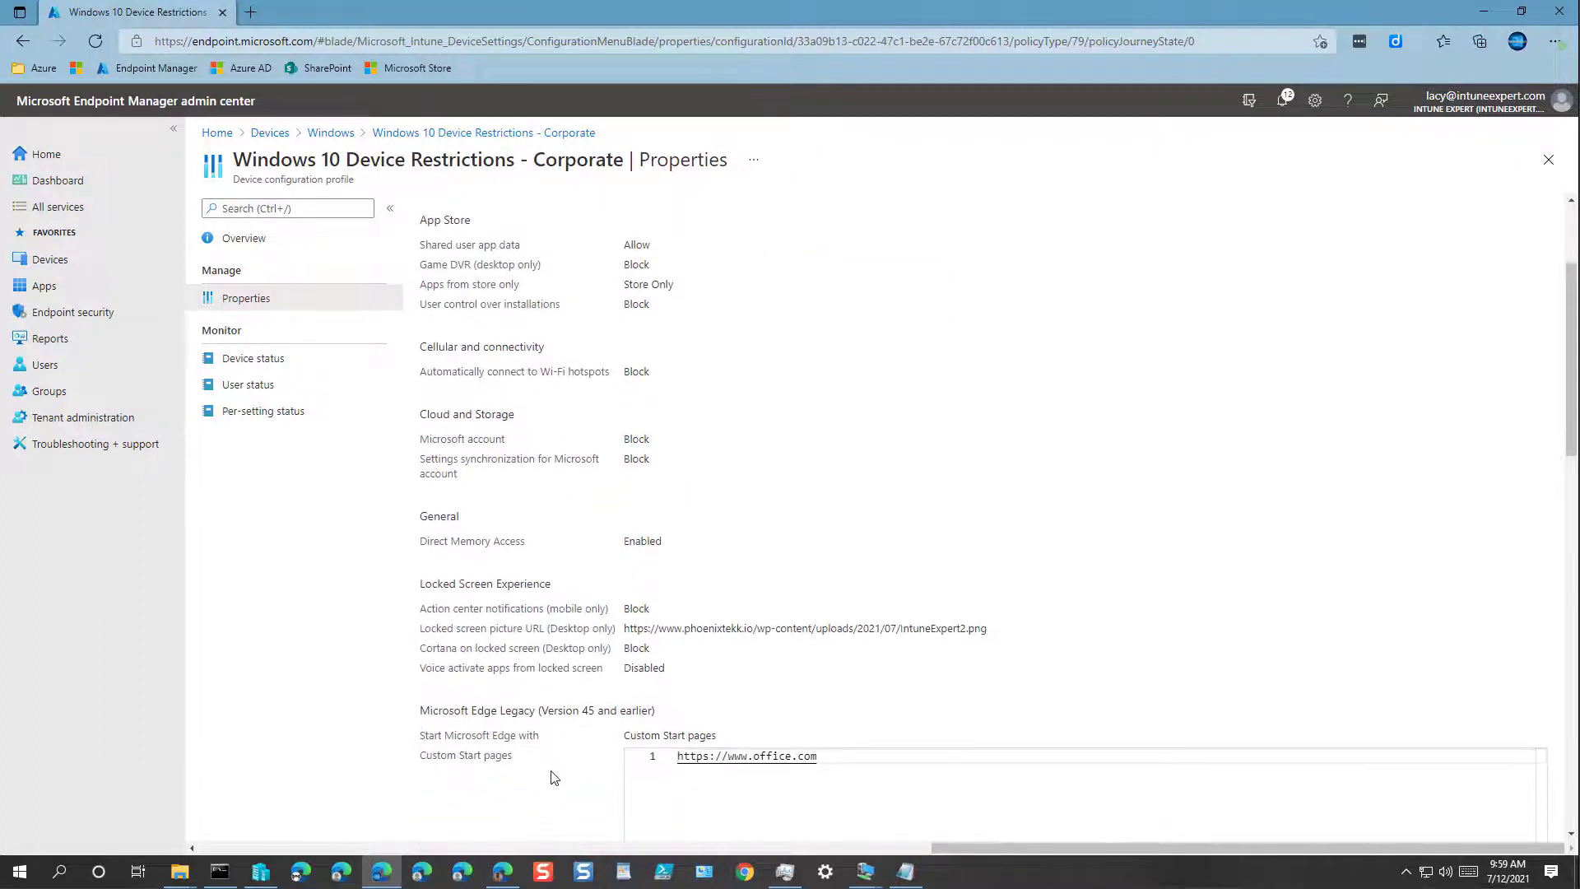
Lock the first test VM from its security options screen.
click(802, 791)
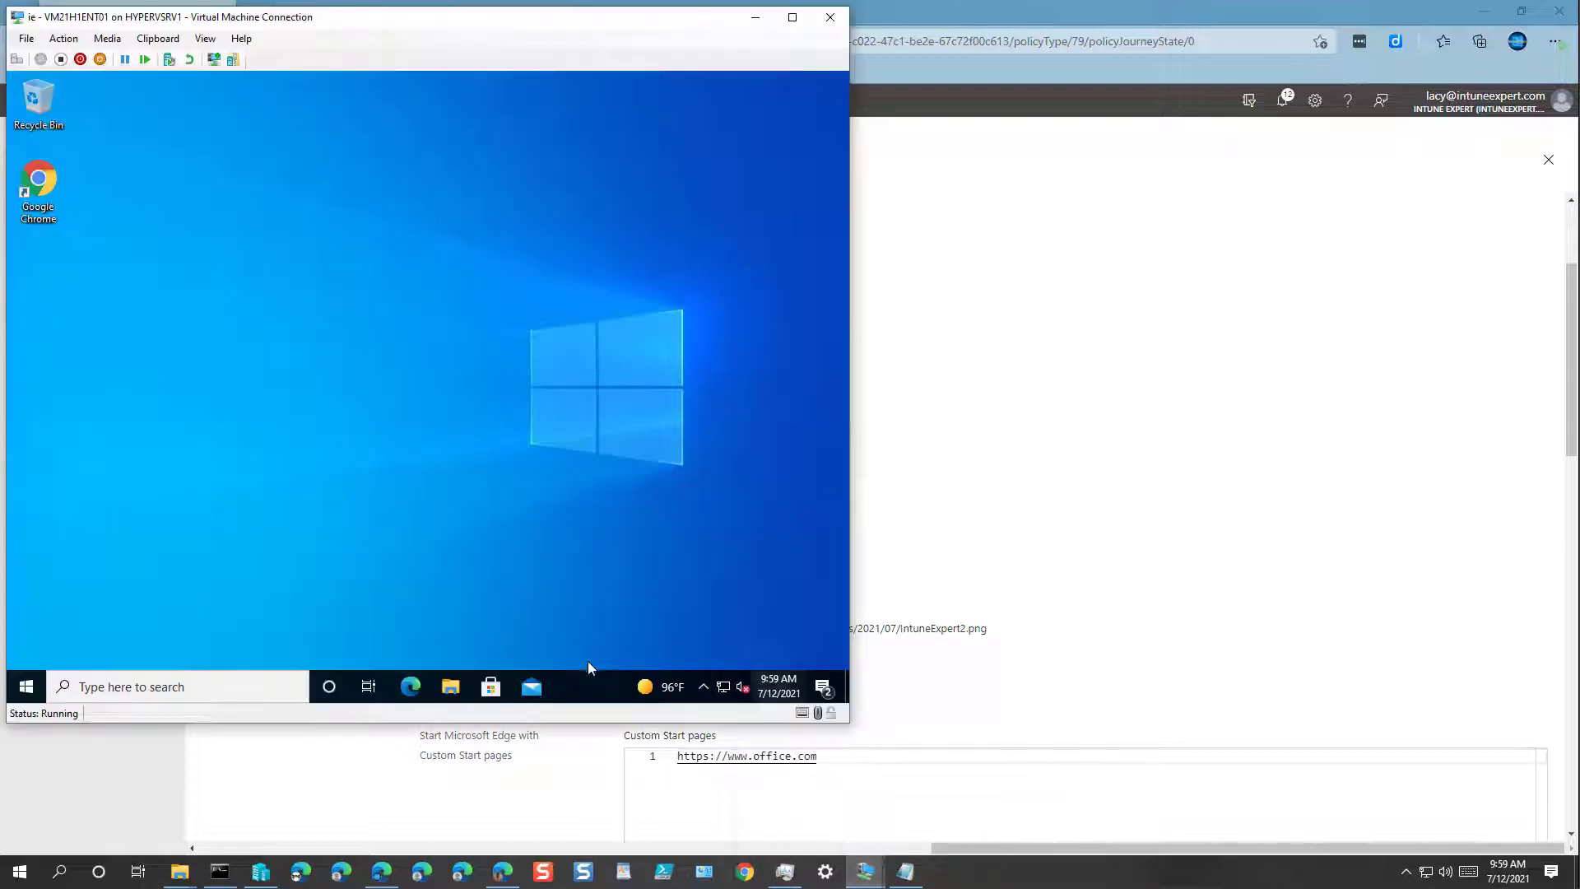
click(17, 59)
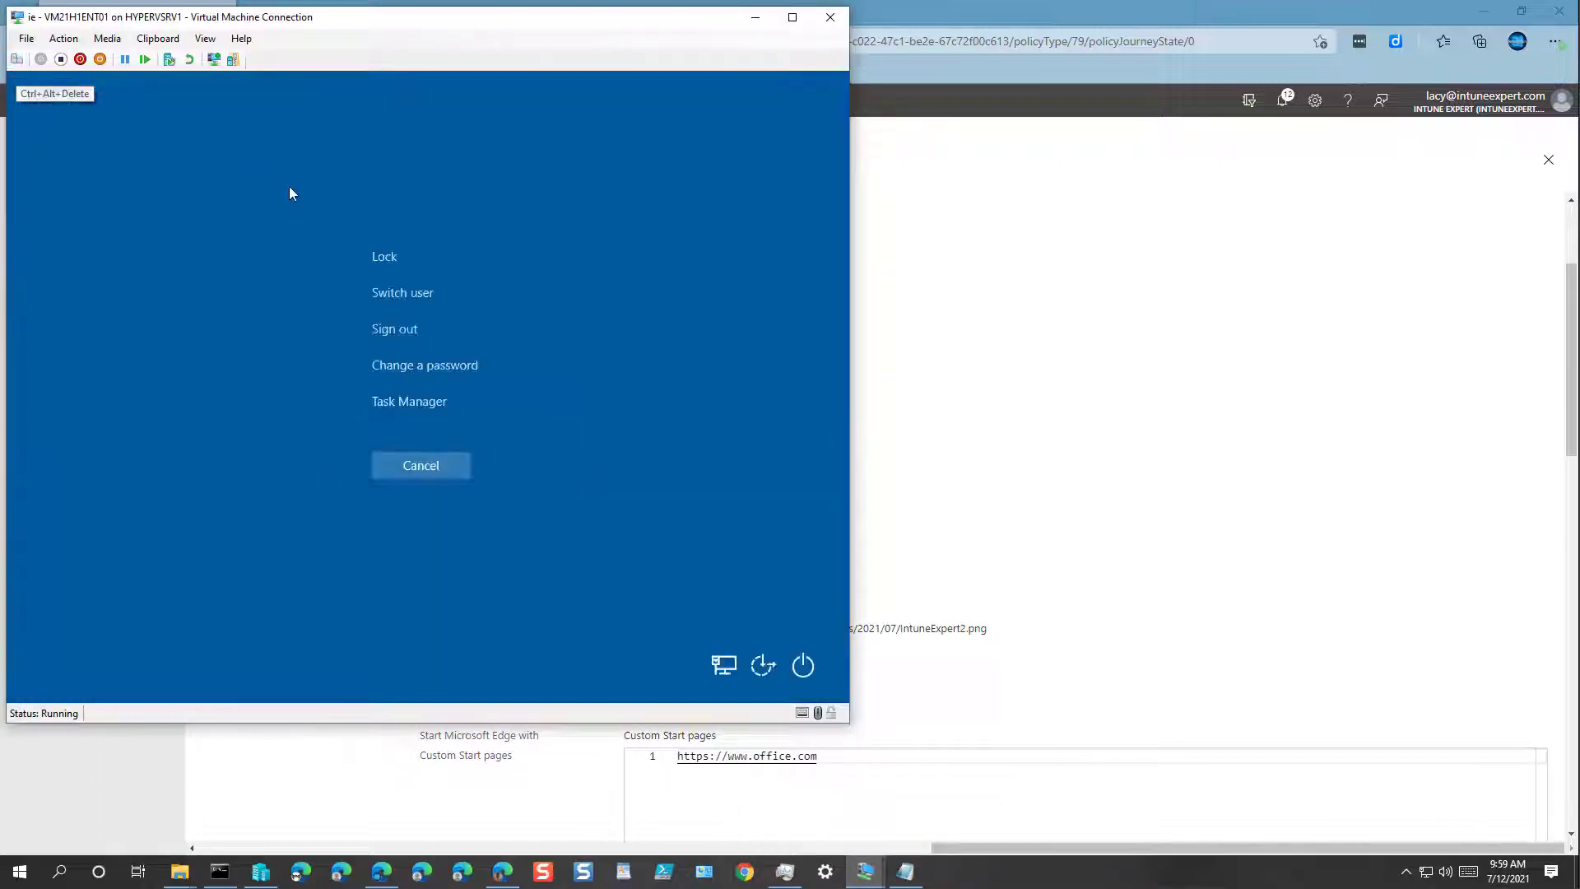
click(388, 258)
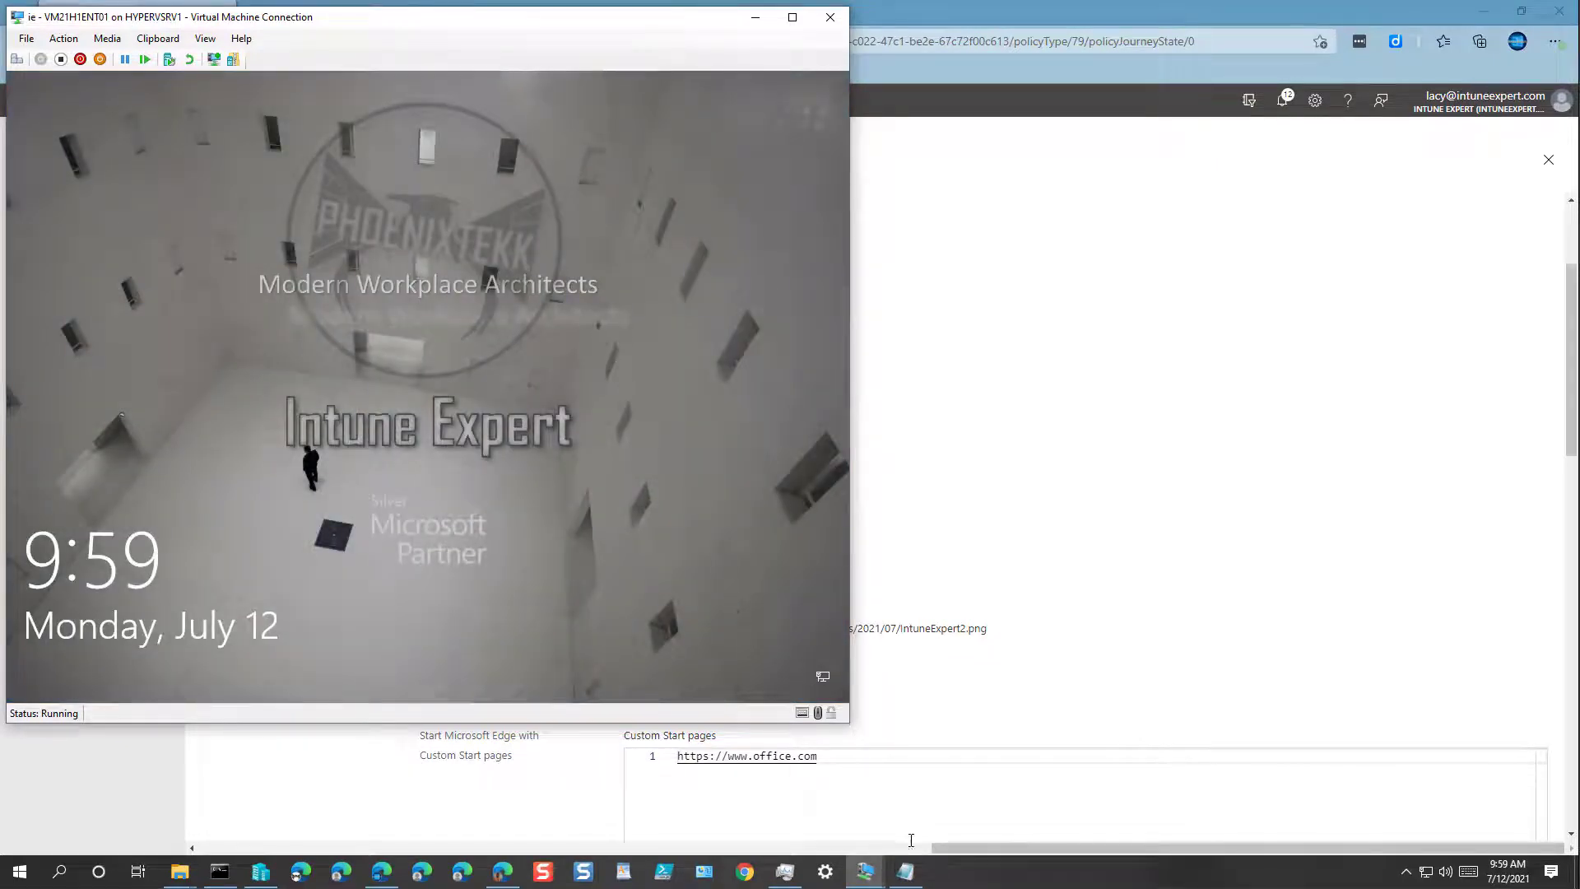
Lock the second test VM and minimize both VM connection windows.
mouse_move(865, 870)
click(925, 801)
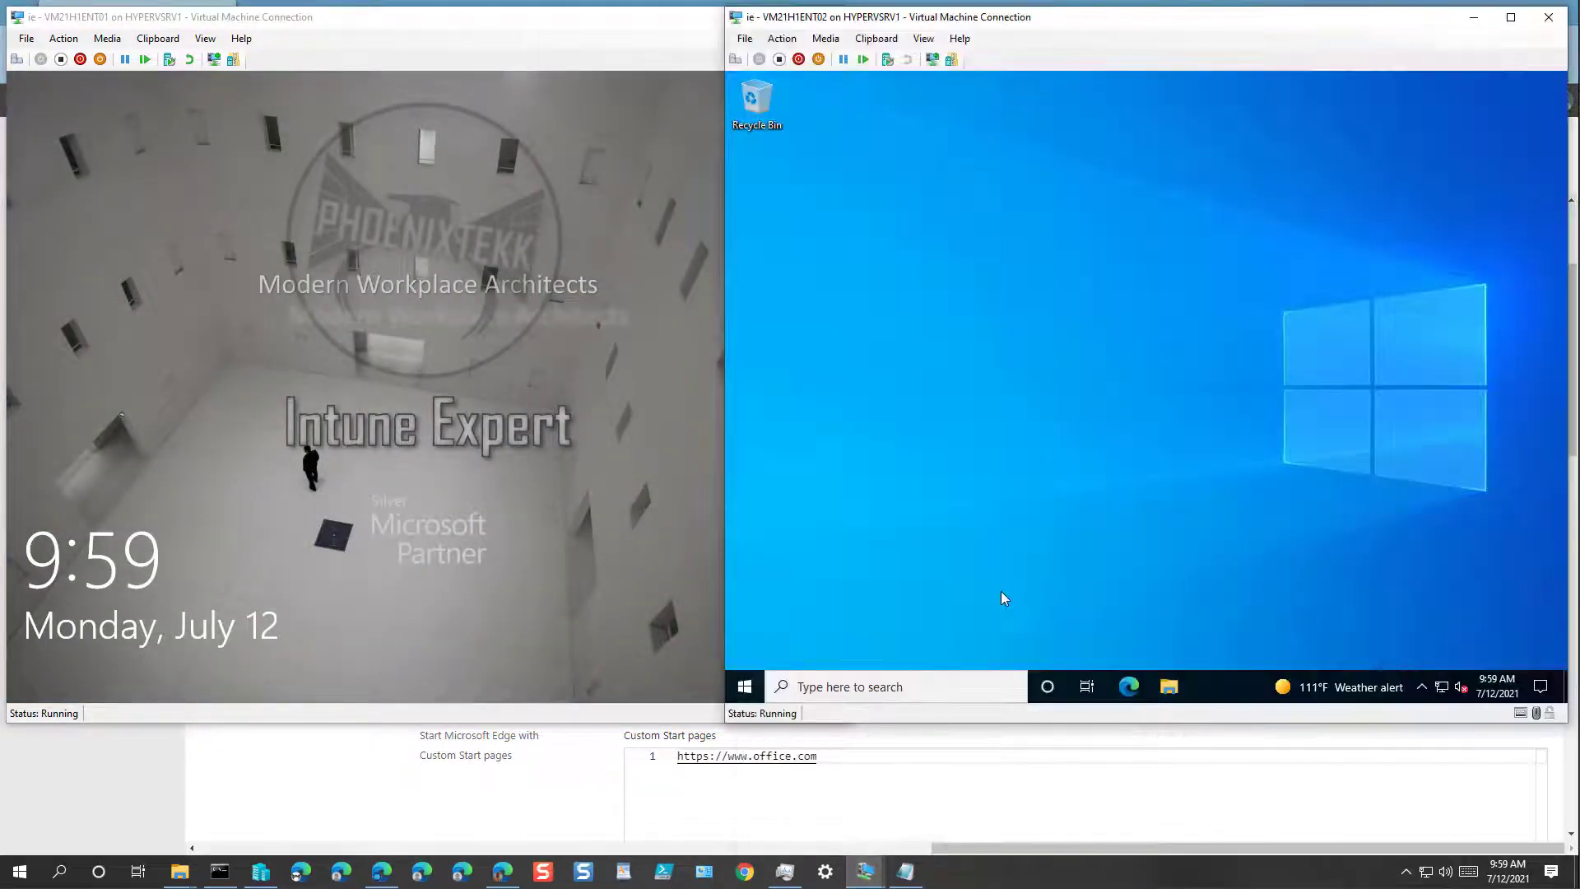
click(736, 58)
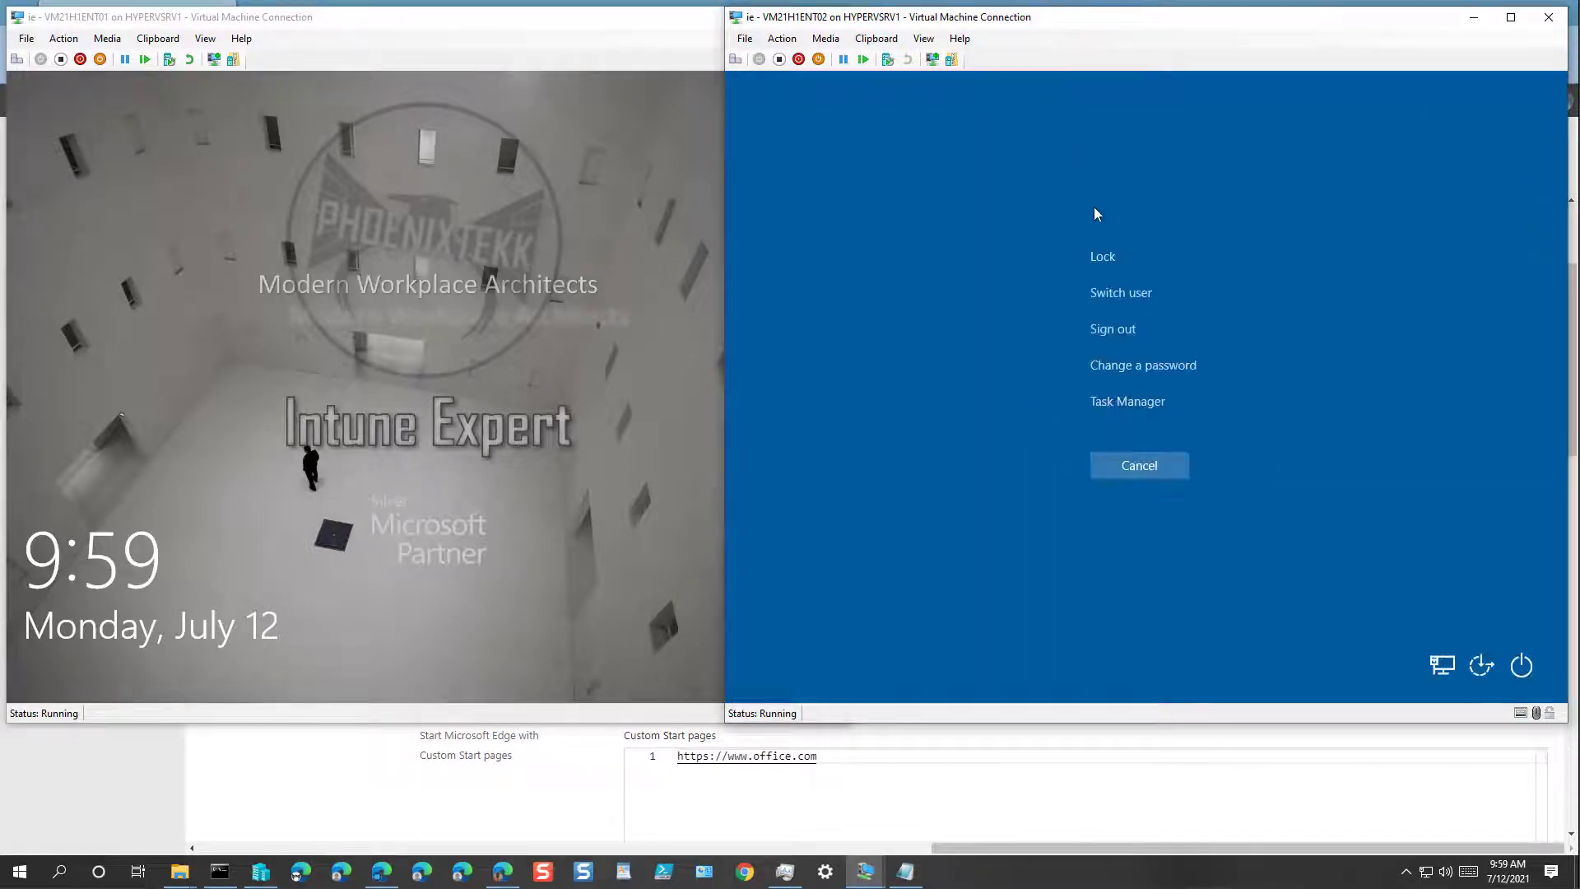
click(1102, 258)
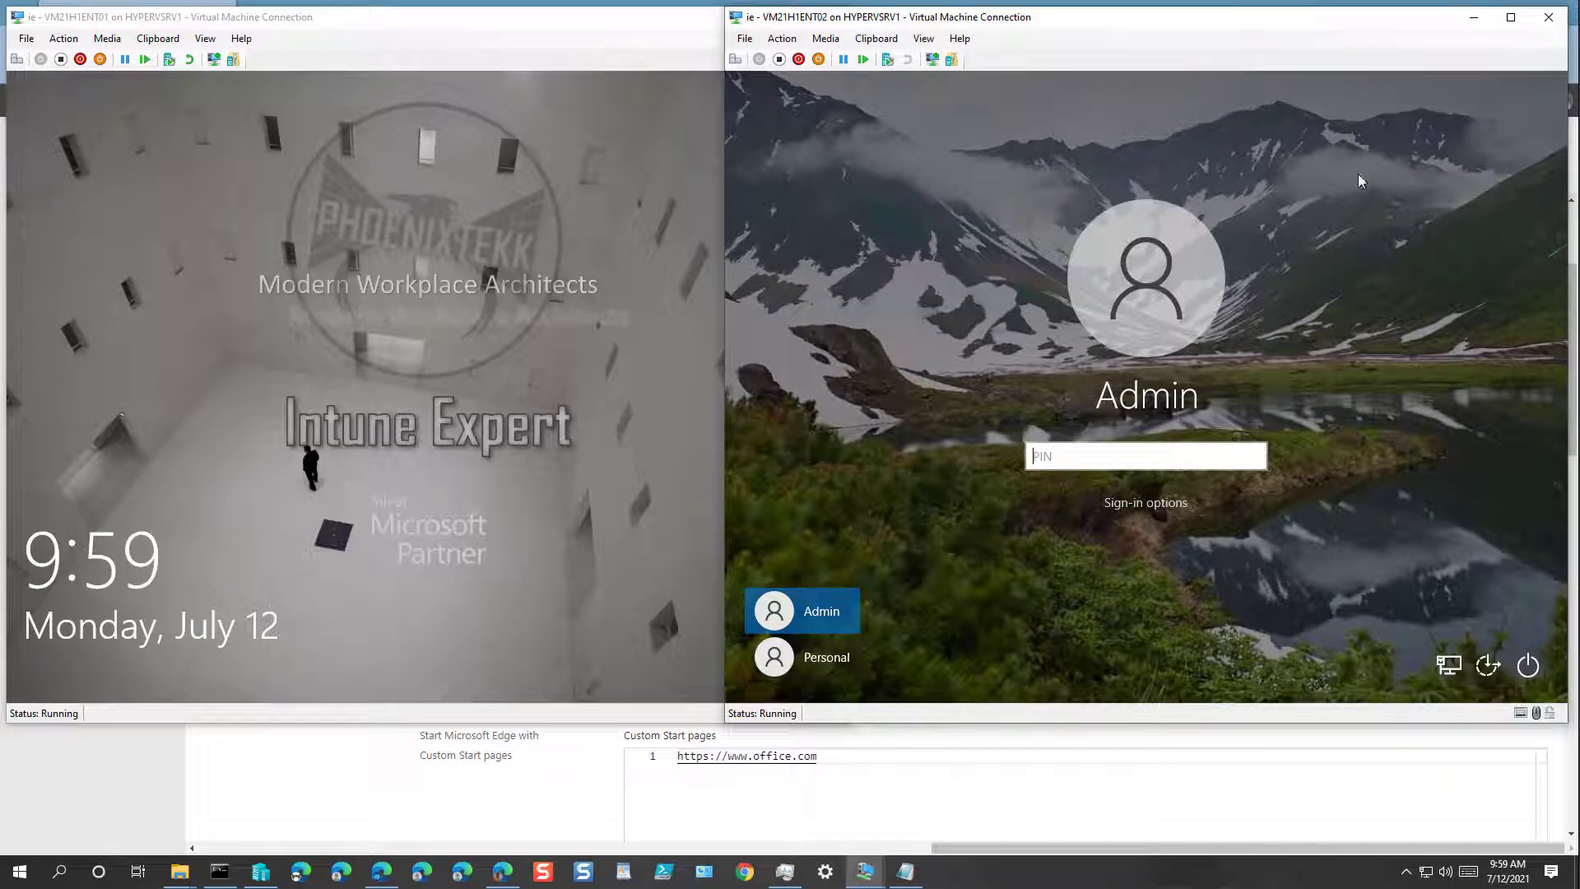
click(1473, 16)
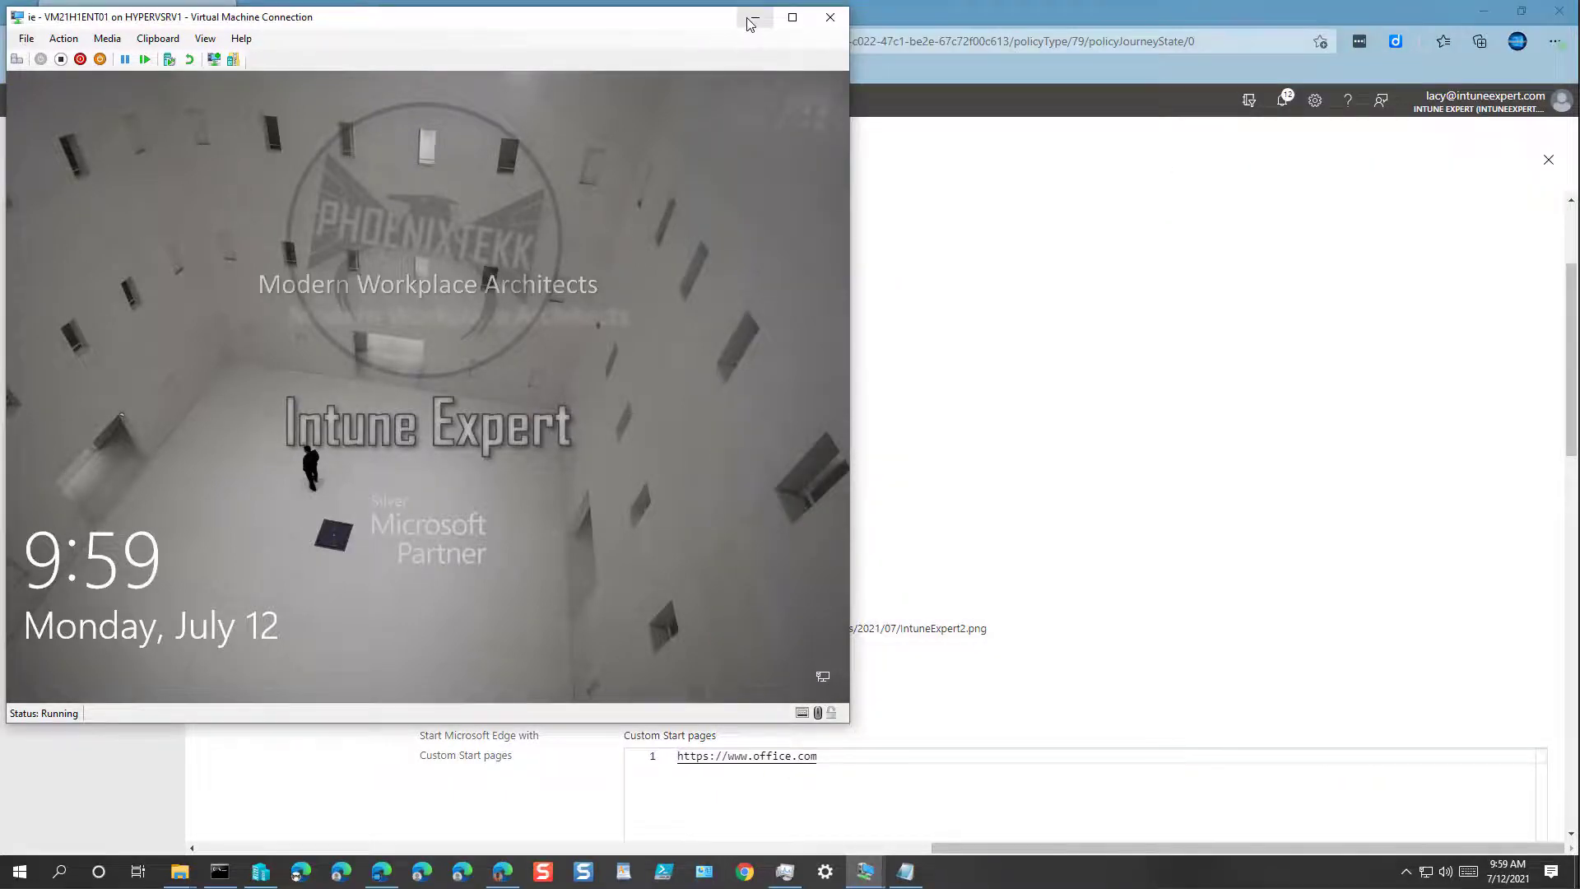
click(749, 20)
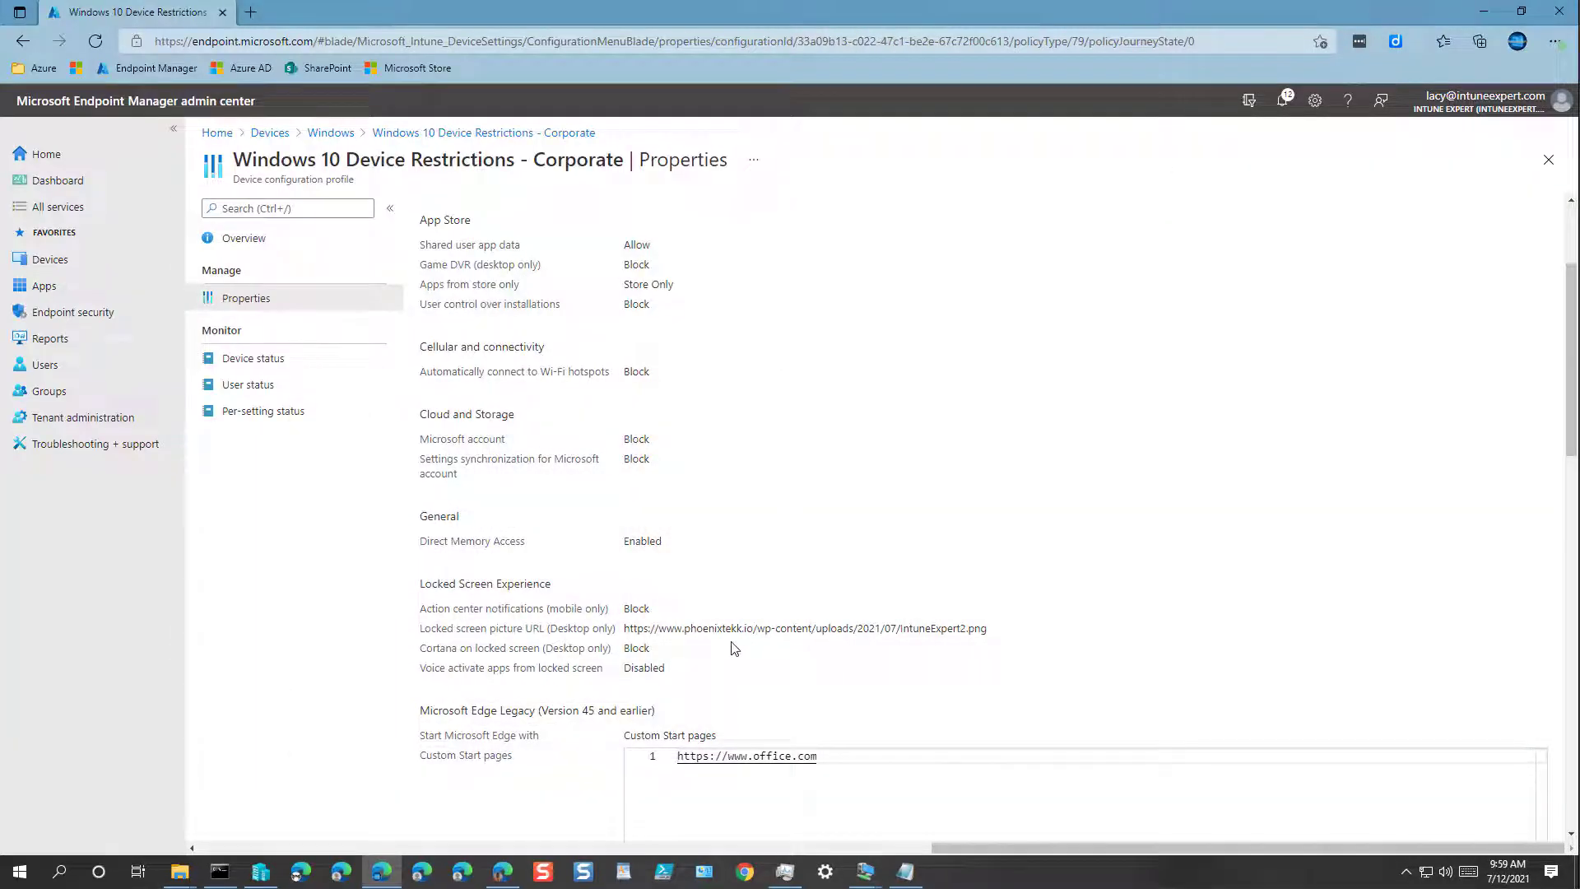
scroll(710, 653, down, 1)
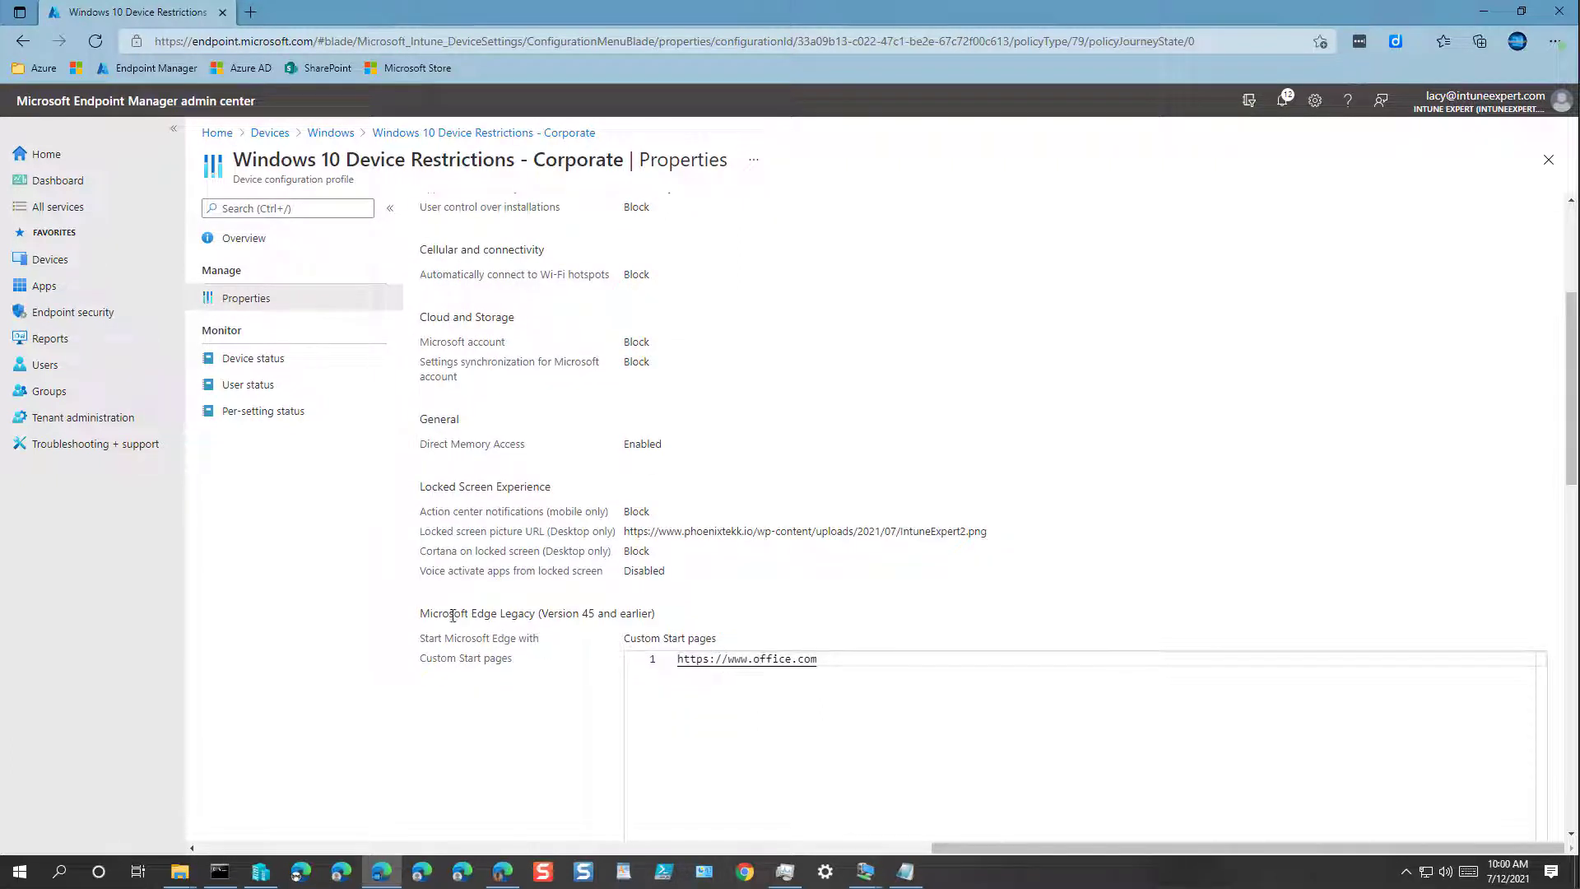
drag(452, 614, 520, 621)
scroll(617, 646, down, 4)
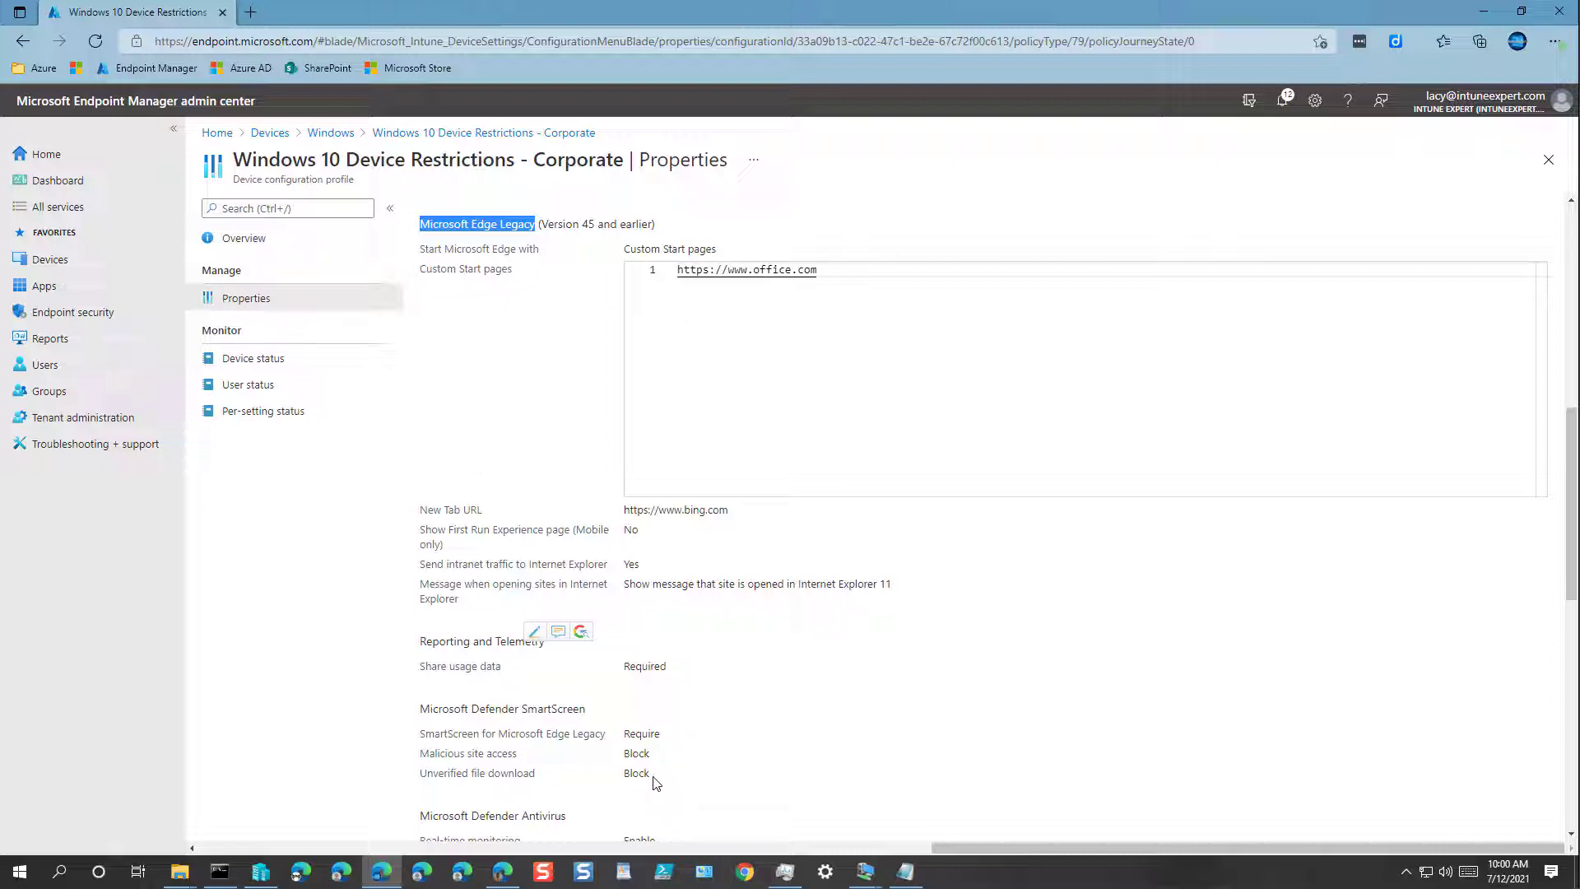
scroll(688, 778, down, 1)
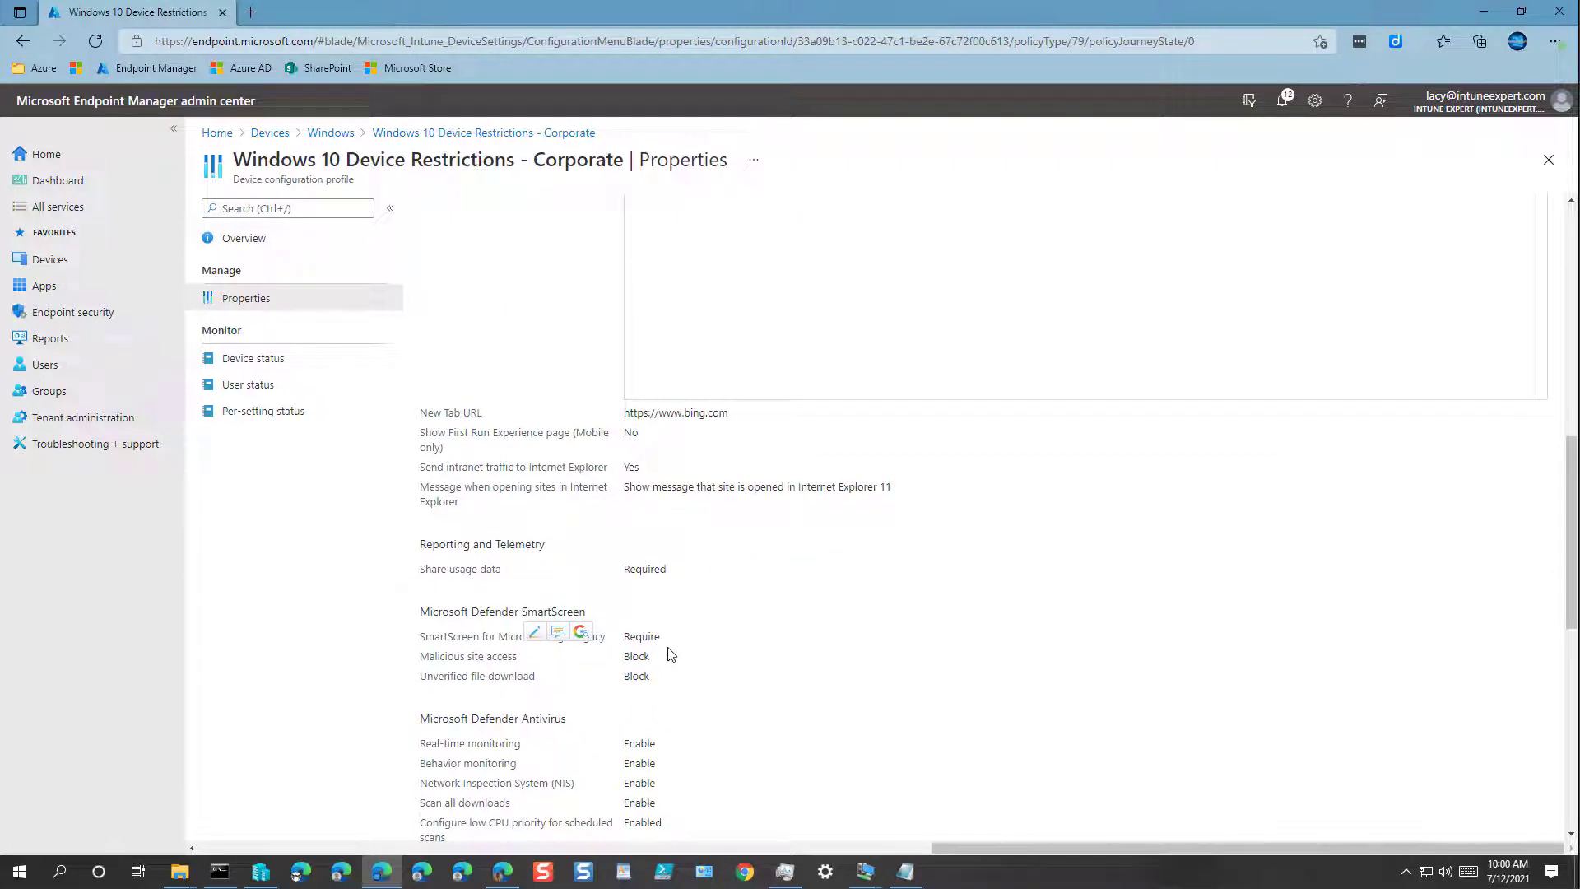
scroll(672, 654, down, 1)
scroll(622, 654, down, 1)
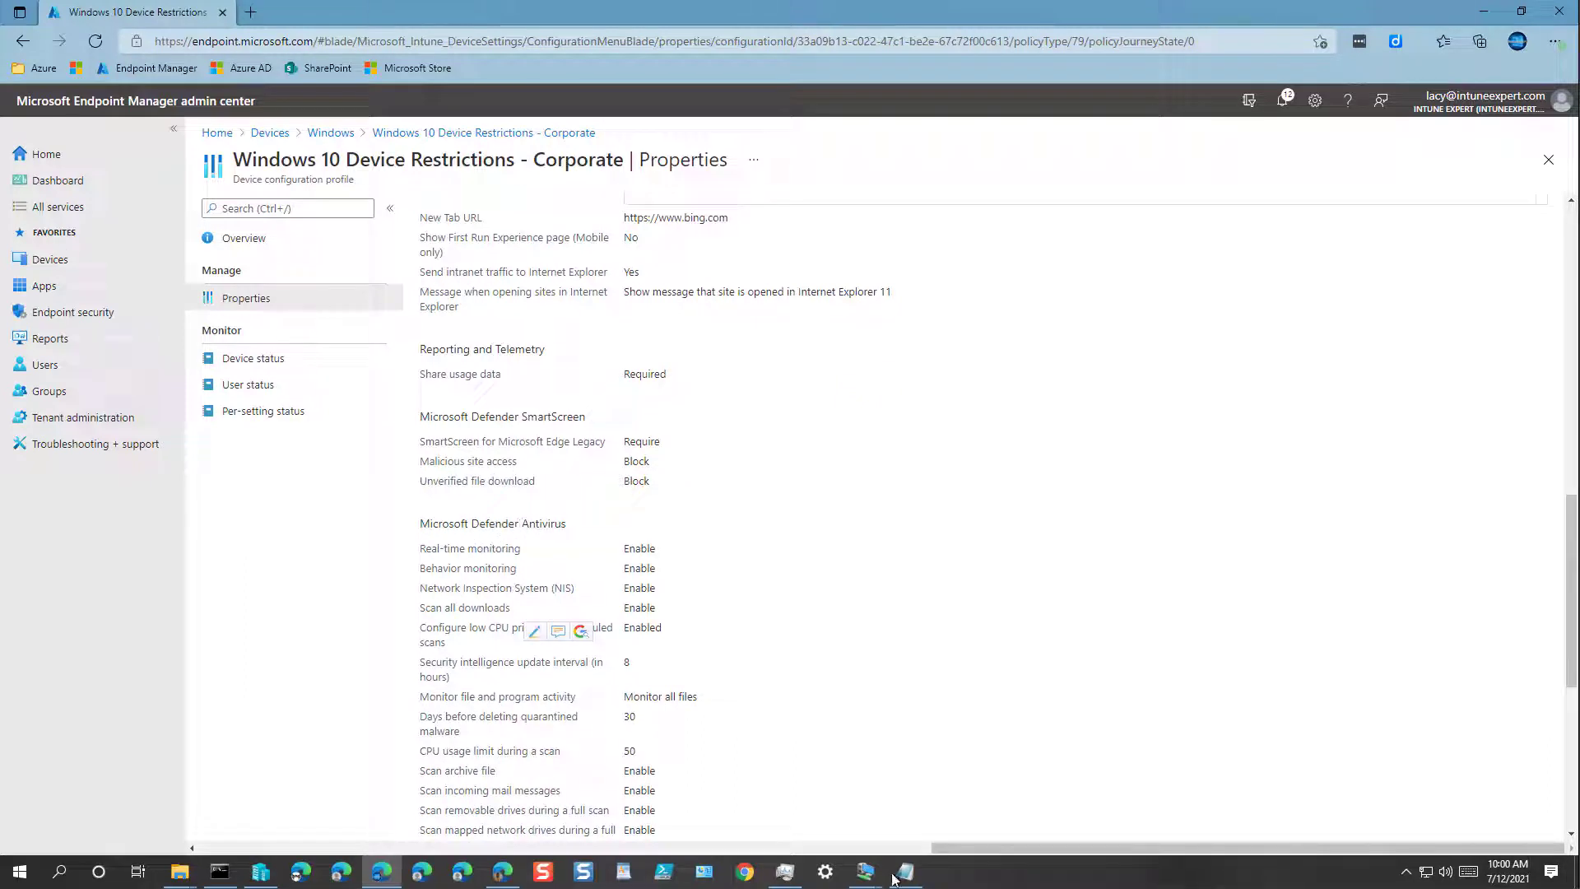
mouse_move(864, 872)
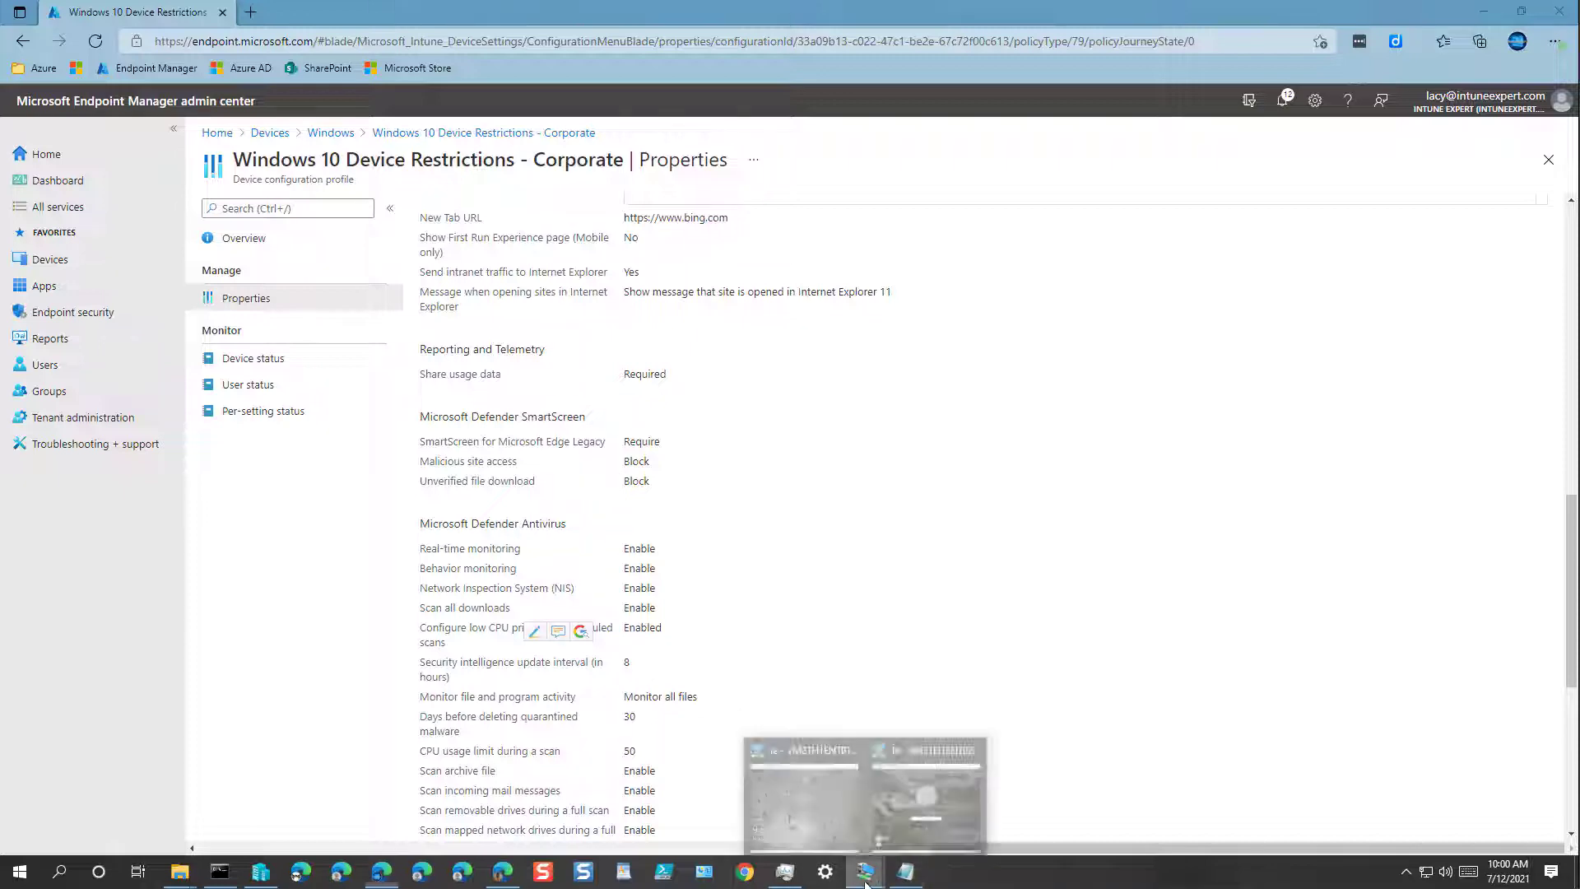
Restore both VM windows and sign in to the first VM with its PIN.
click(839, 818)
click(897, 783)
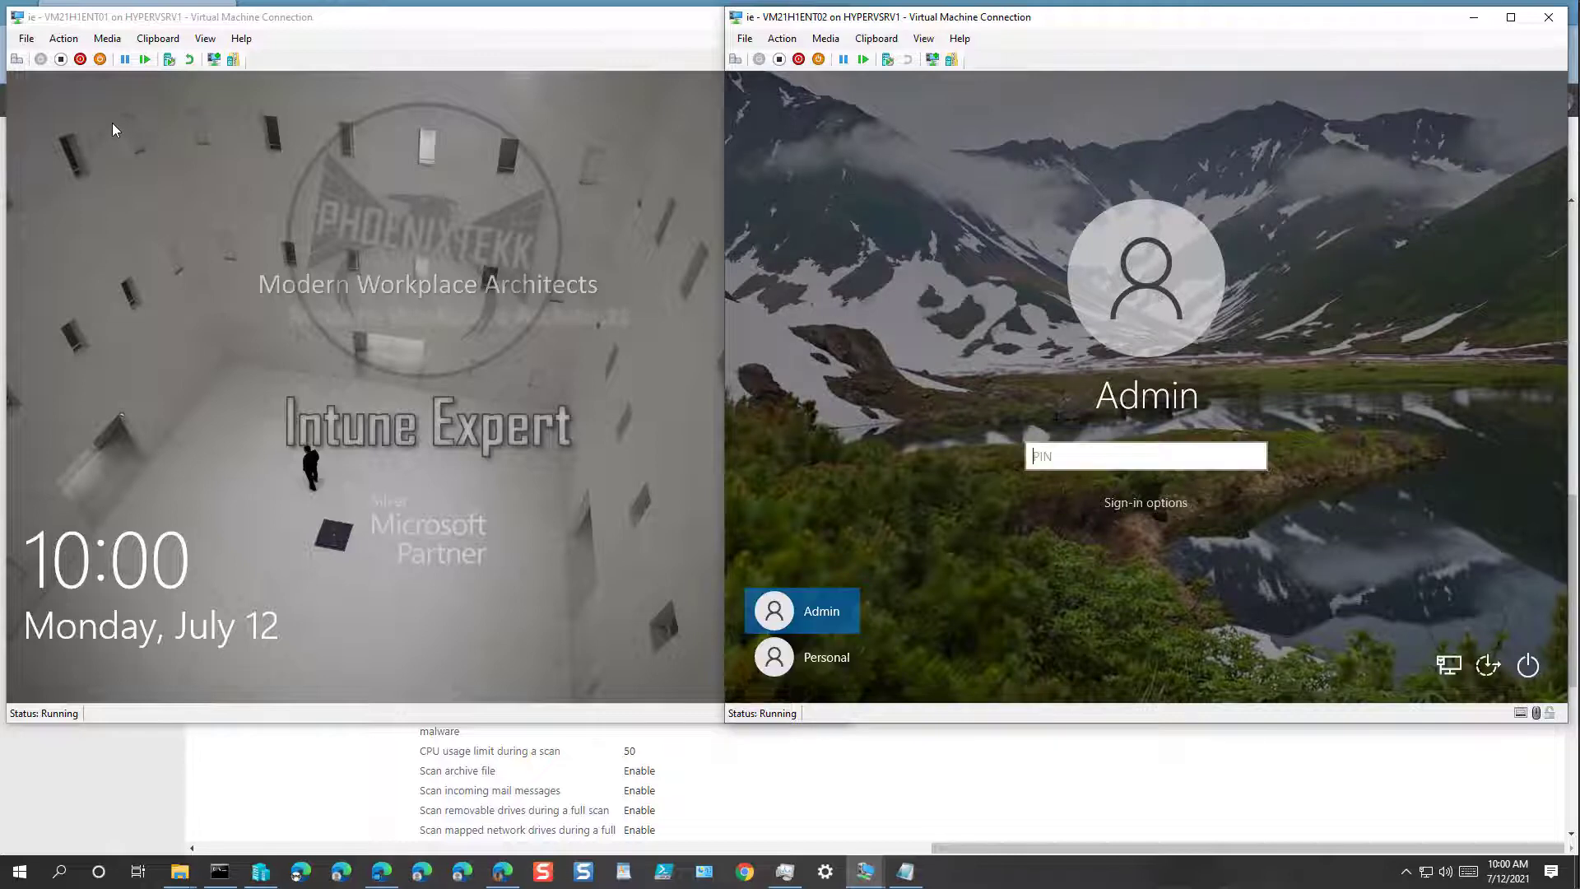
click(112, 122)
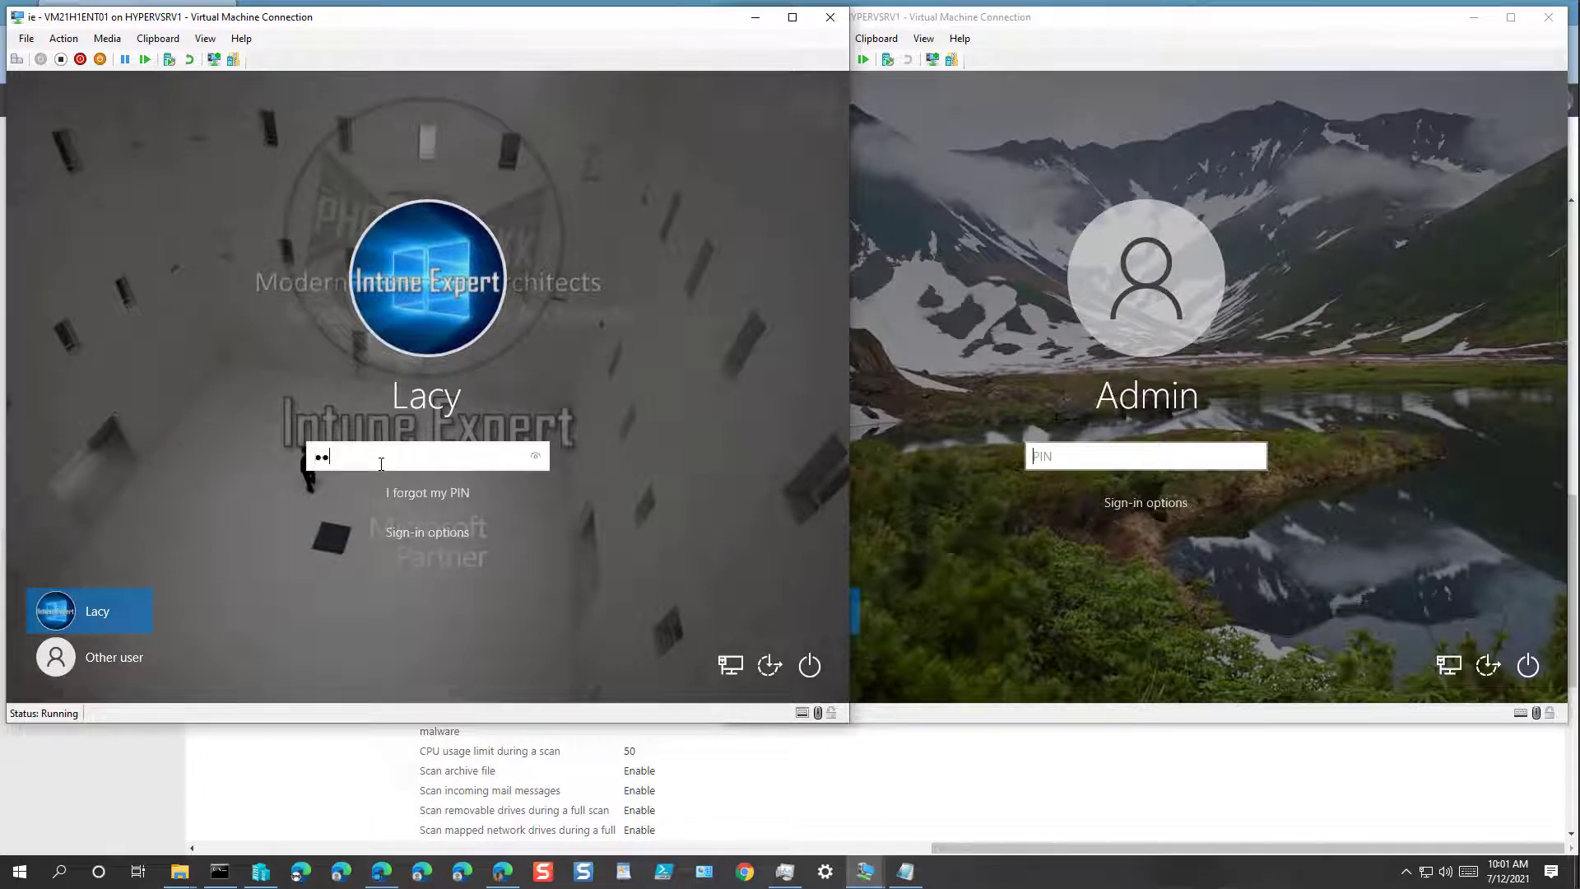
key(Return)
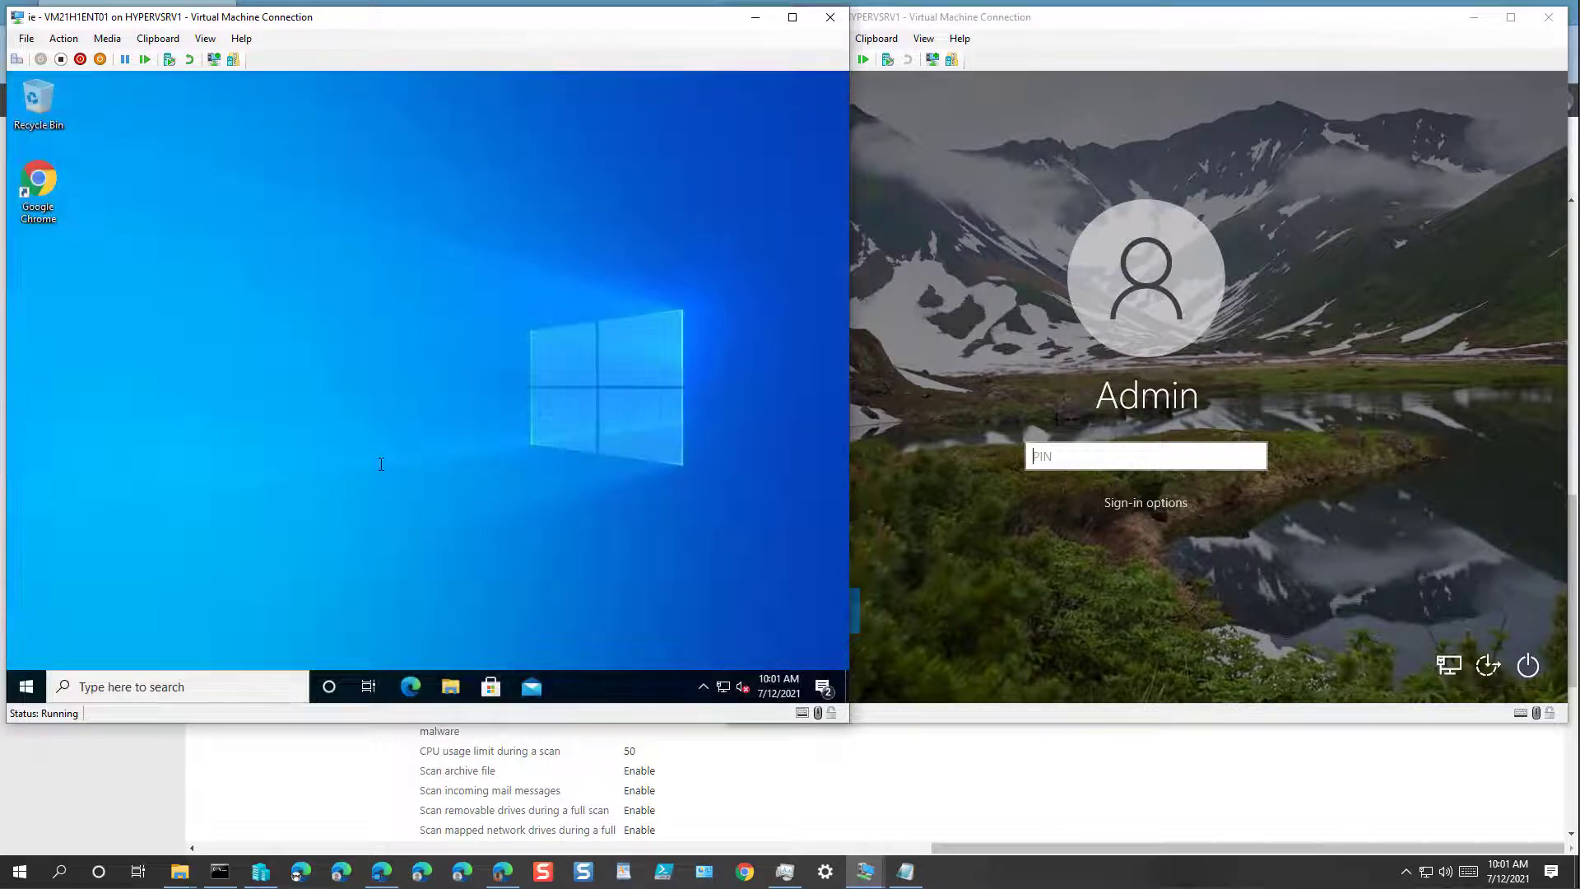
Sign in to the second VM with its PIN, then bring the first VM forward.
click(1052, 459)
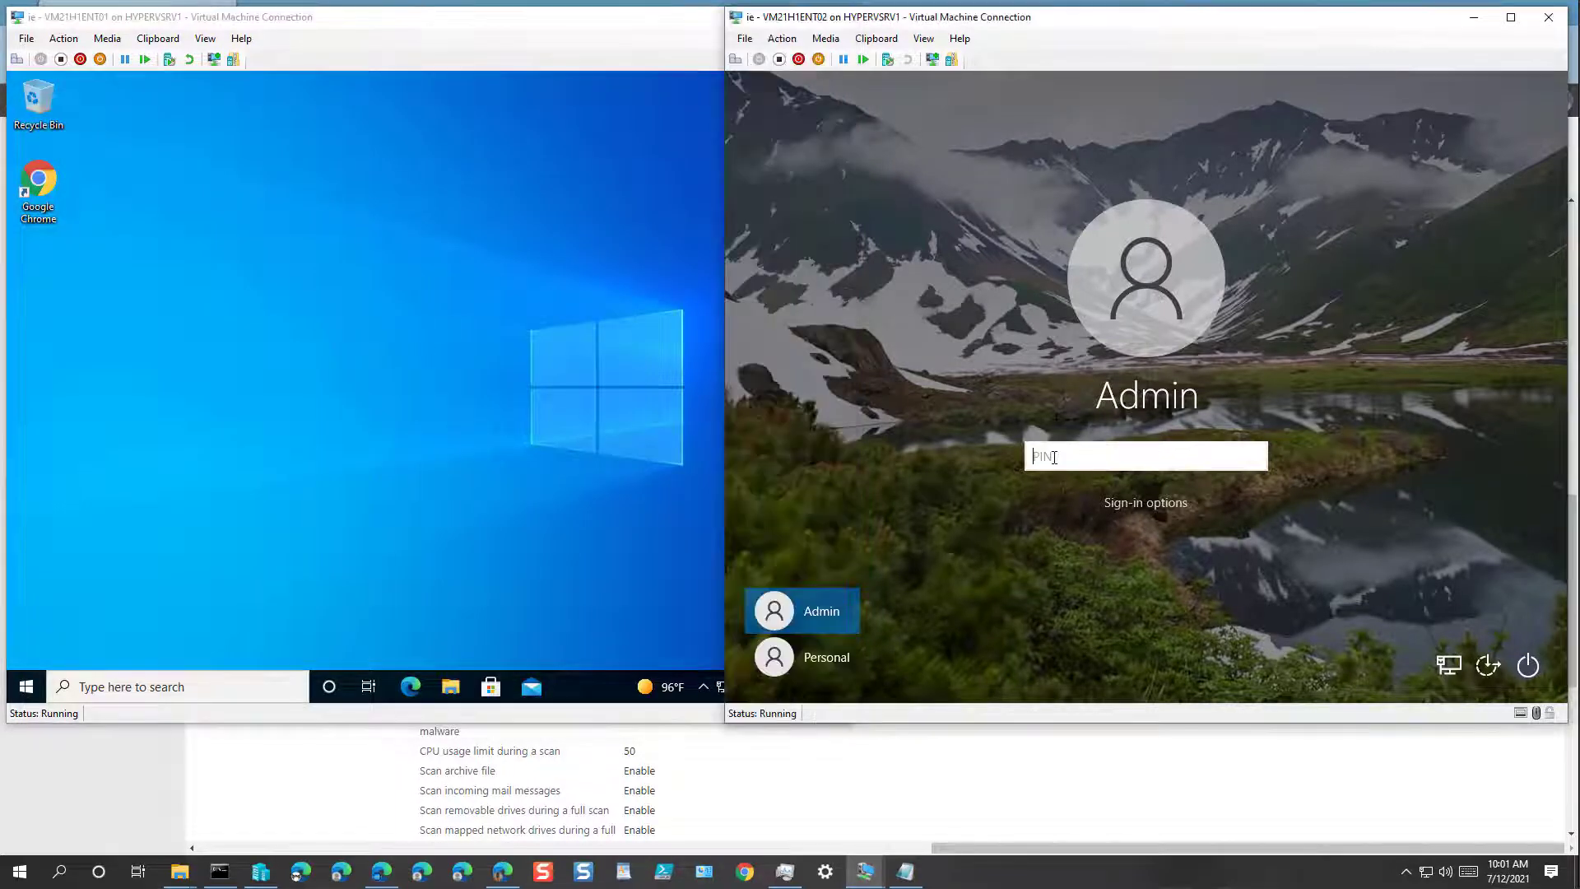
text(••)
key(BackSpace)
key(BackSpace)
key(BackSpace)
key(BackSpace)
text(•••••)
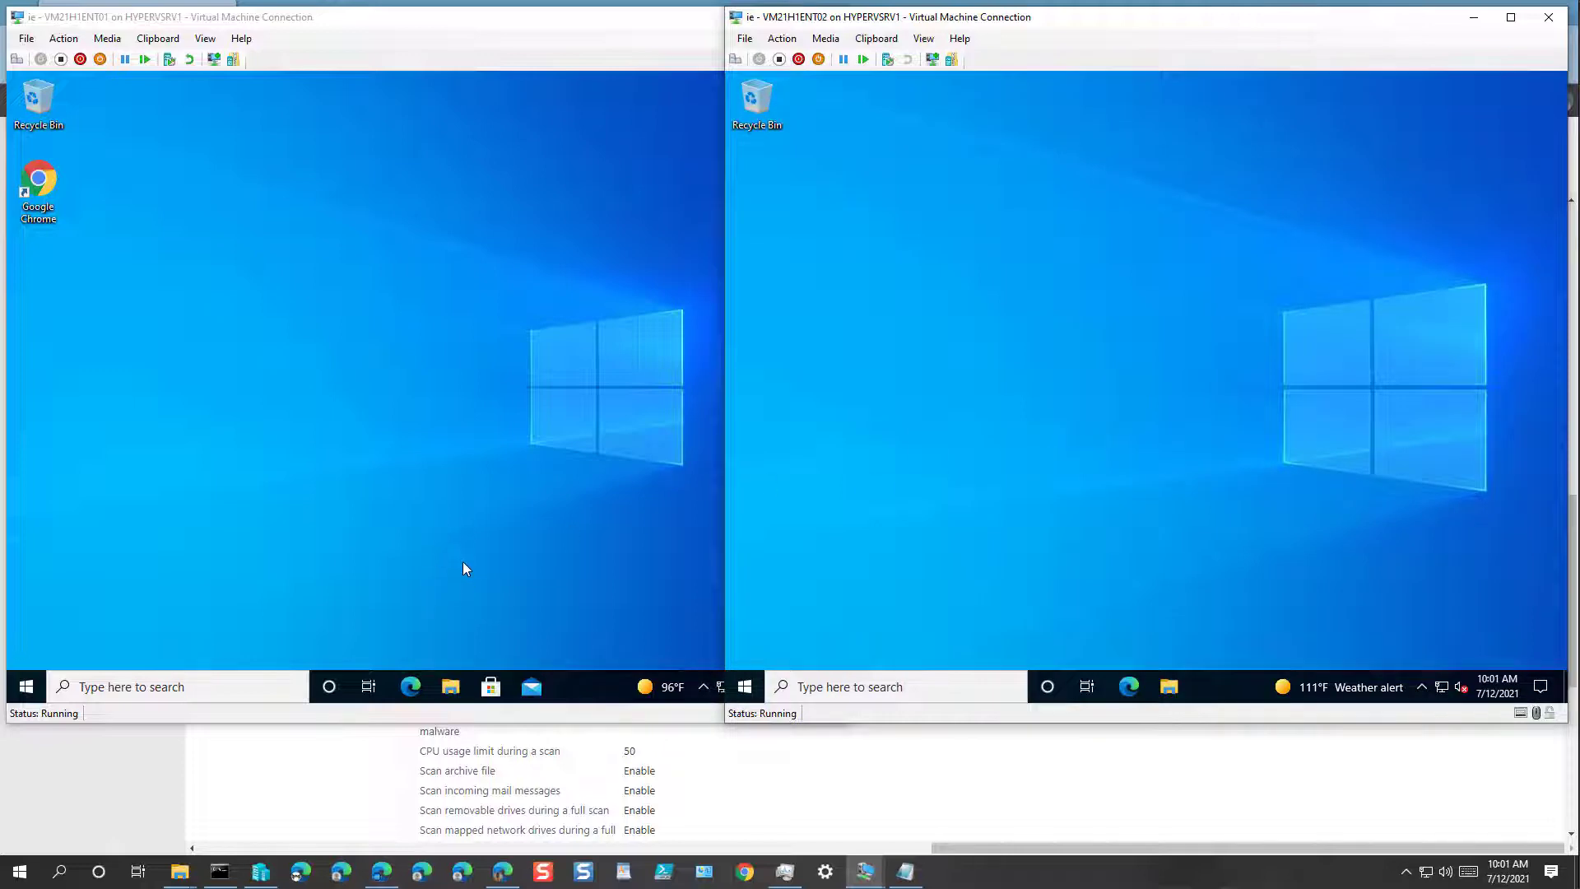
click(271, 755)
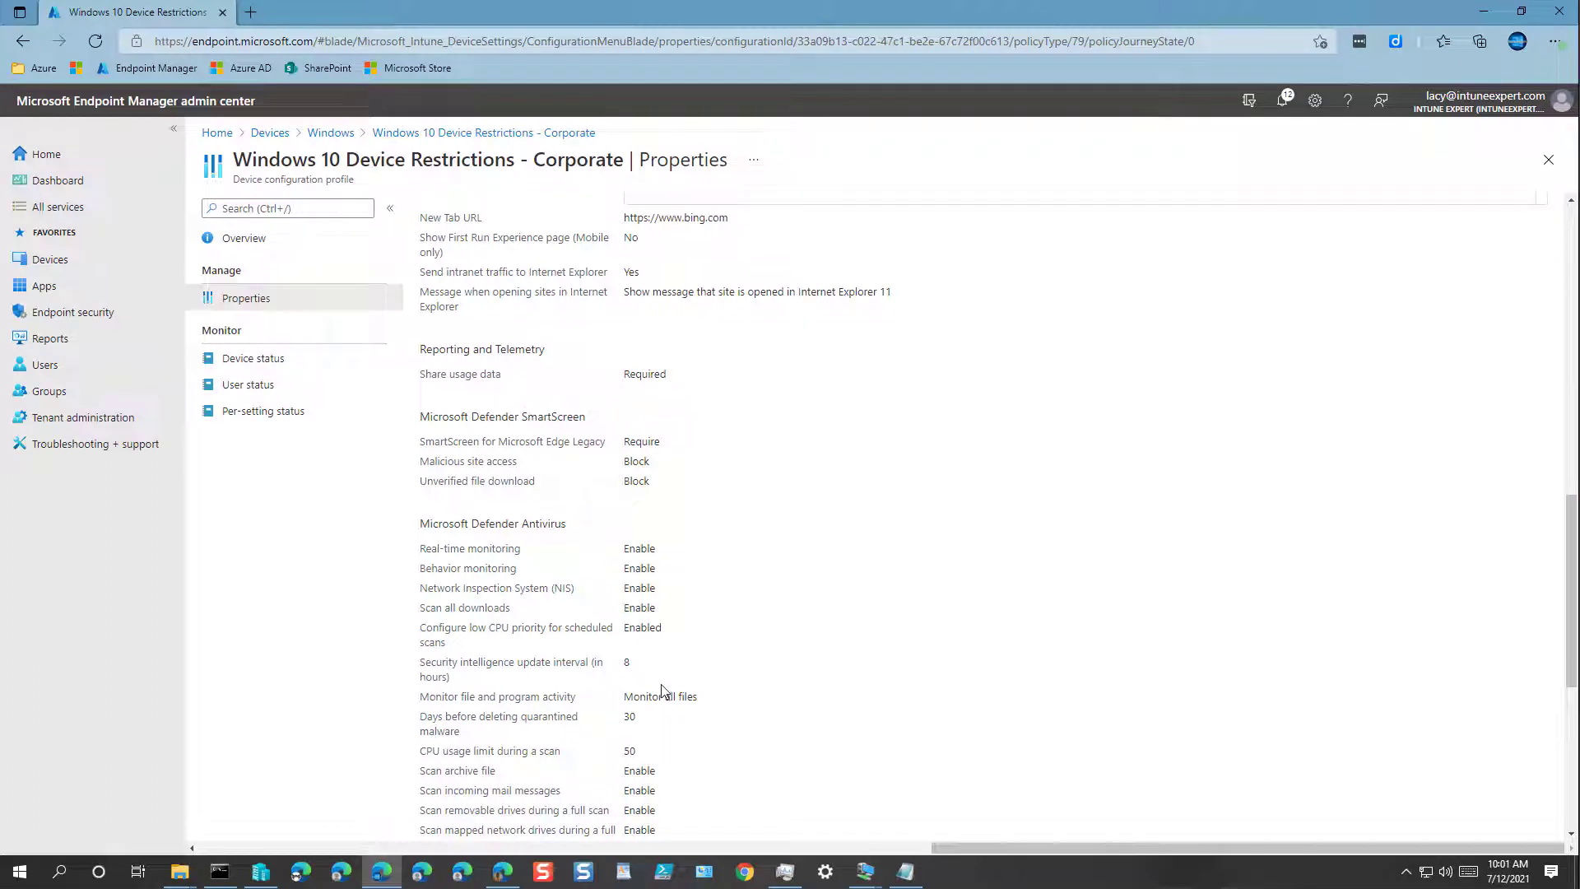
mouse_move(864, 871)
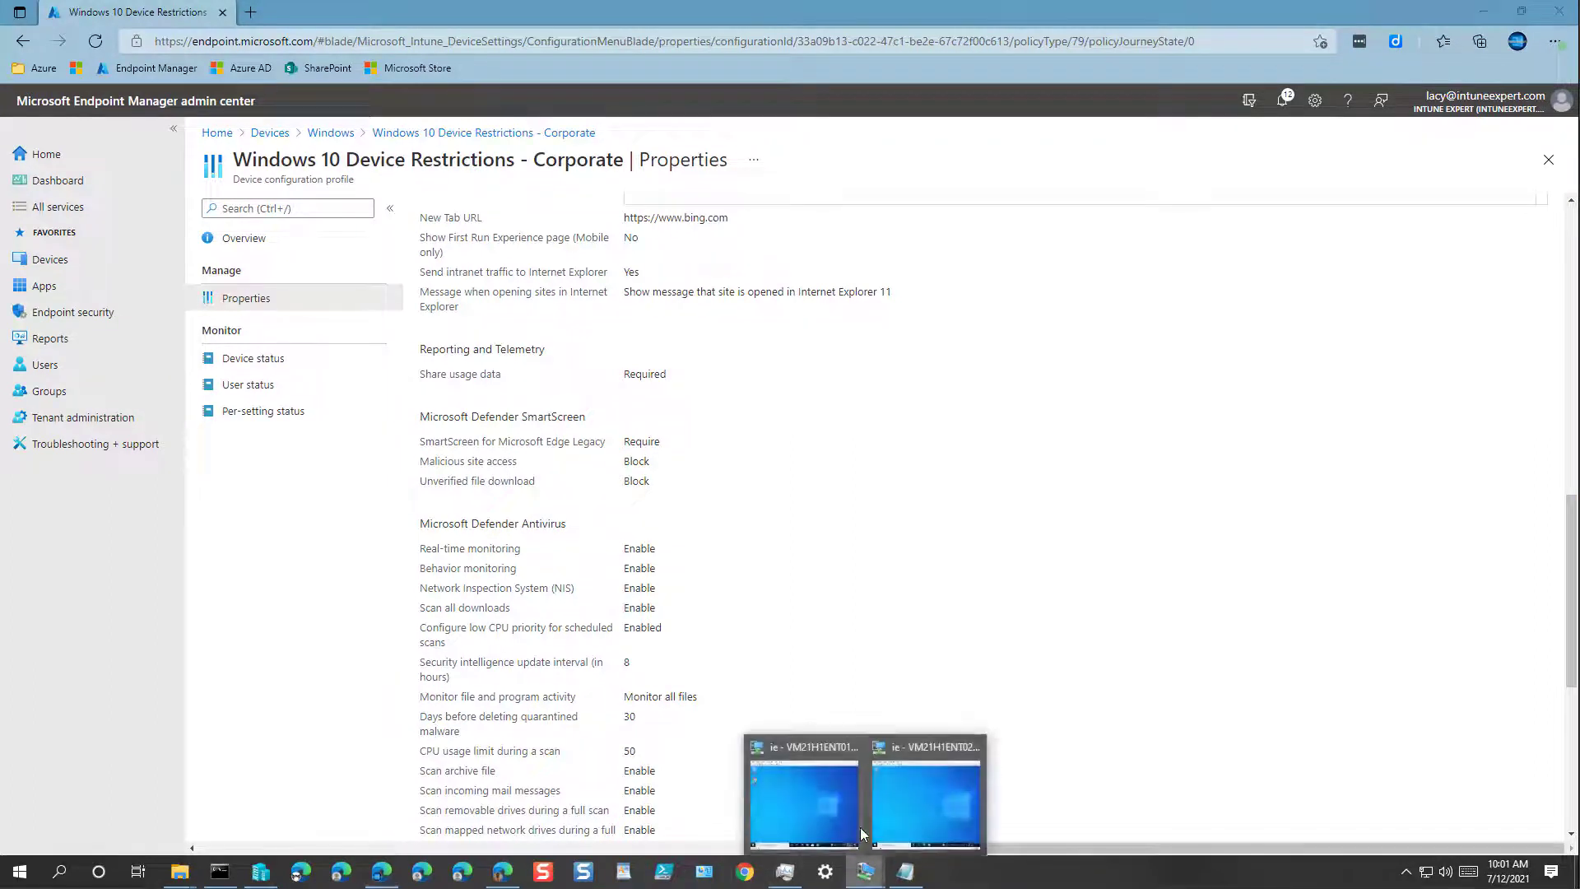
click(809, 808)
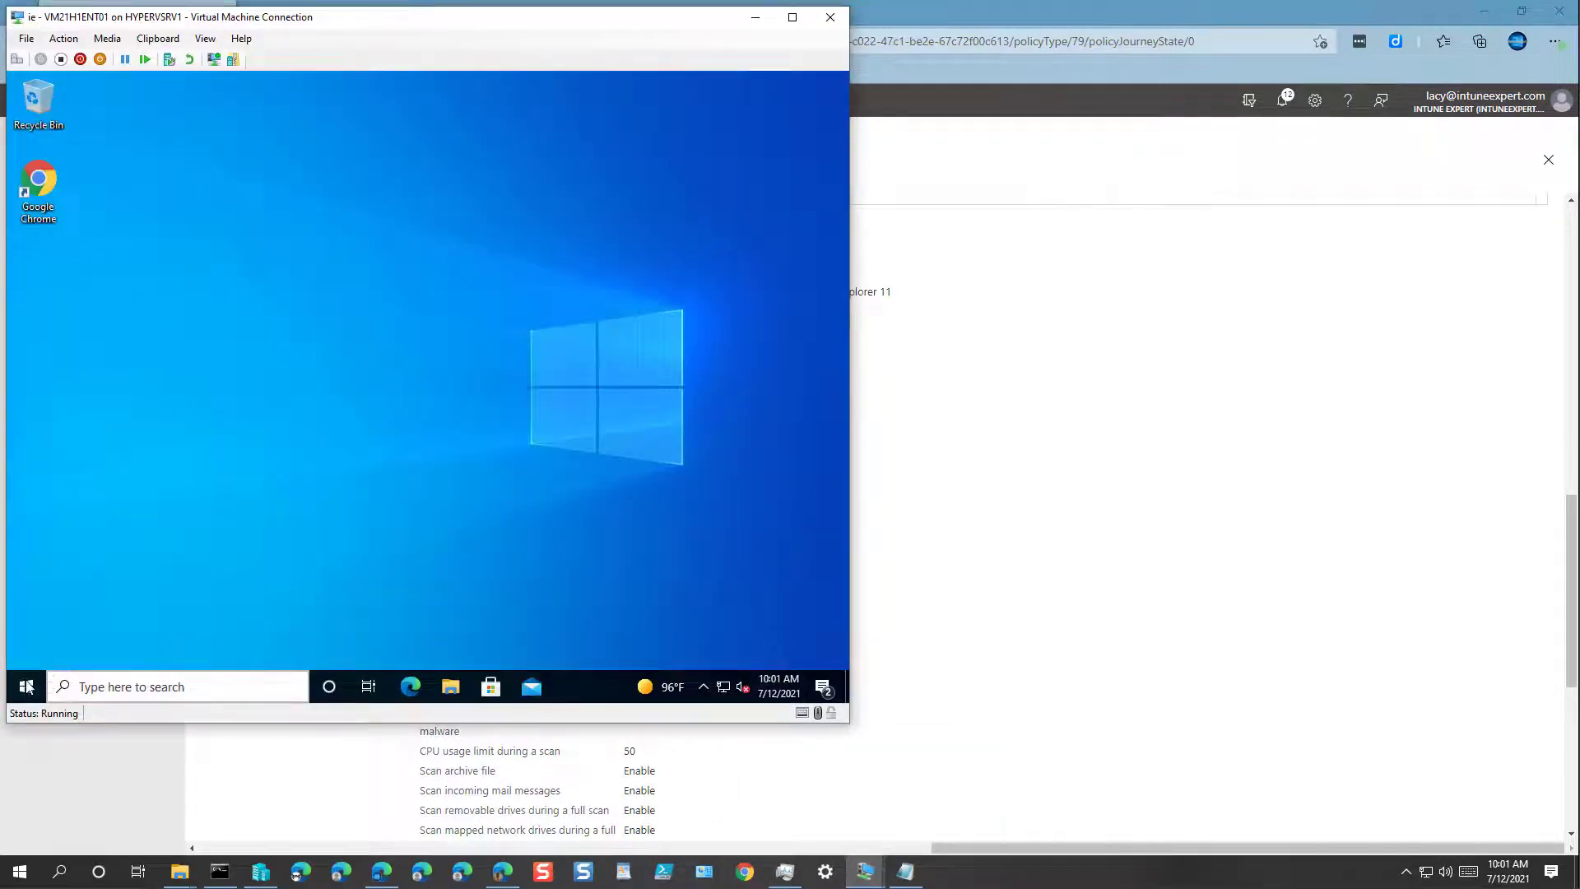
Open Control Panel by searching 'contr' and pin it to Start.
click(27, 687)
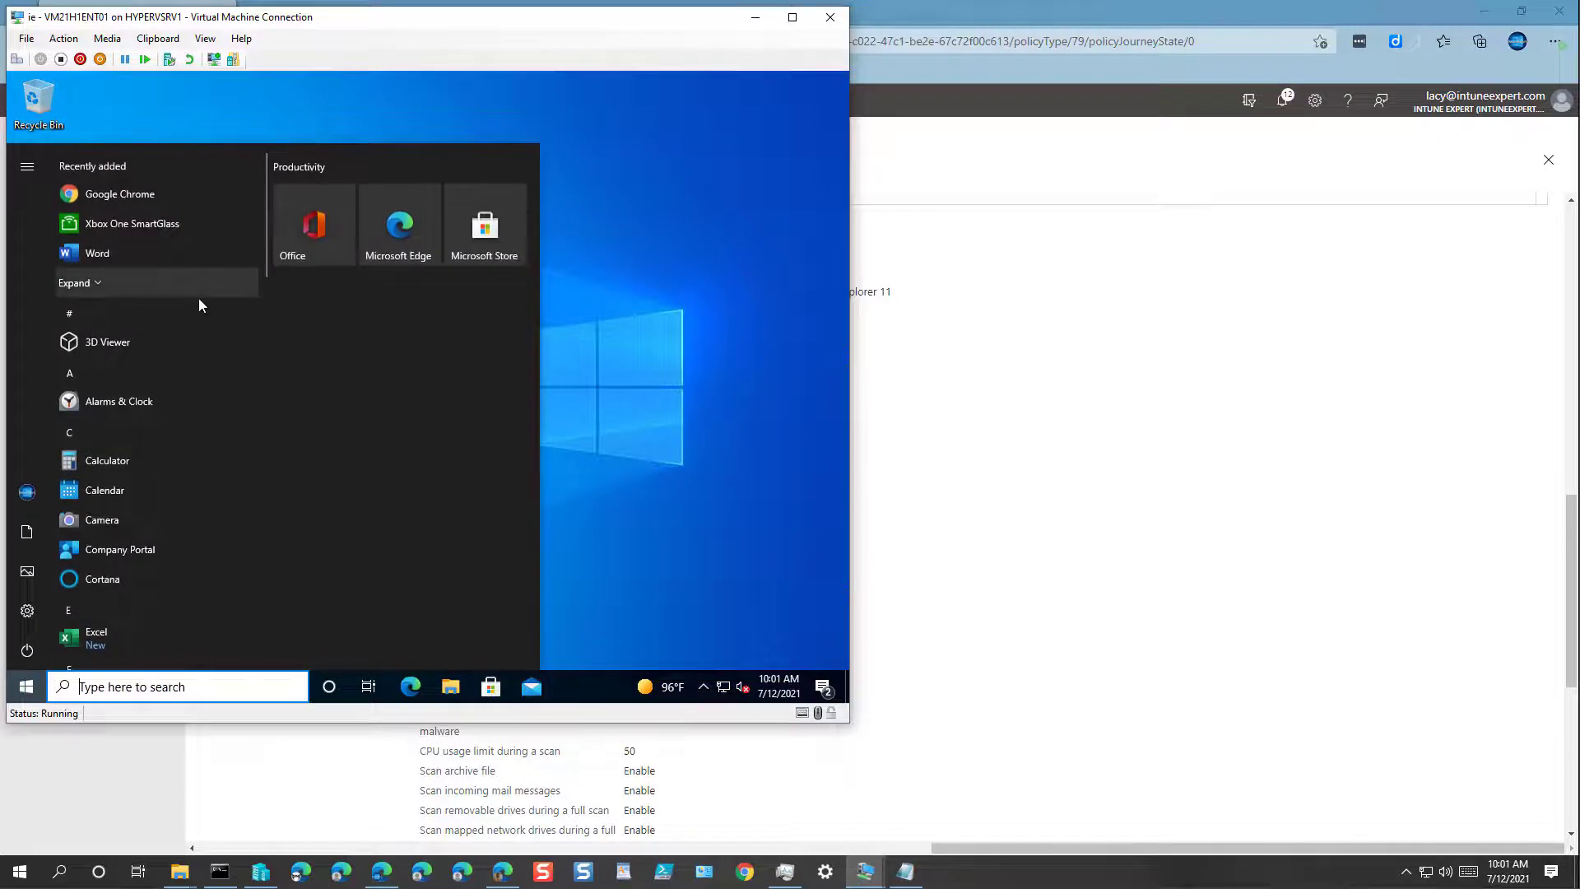
text(contr)
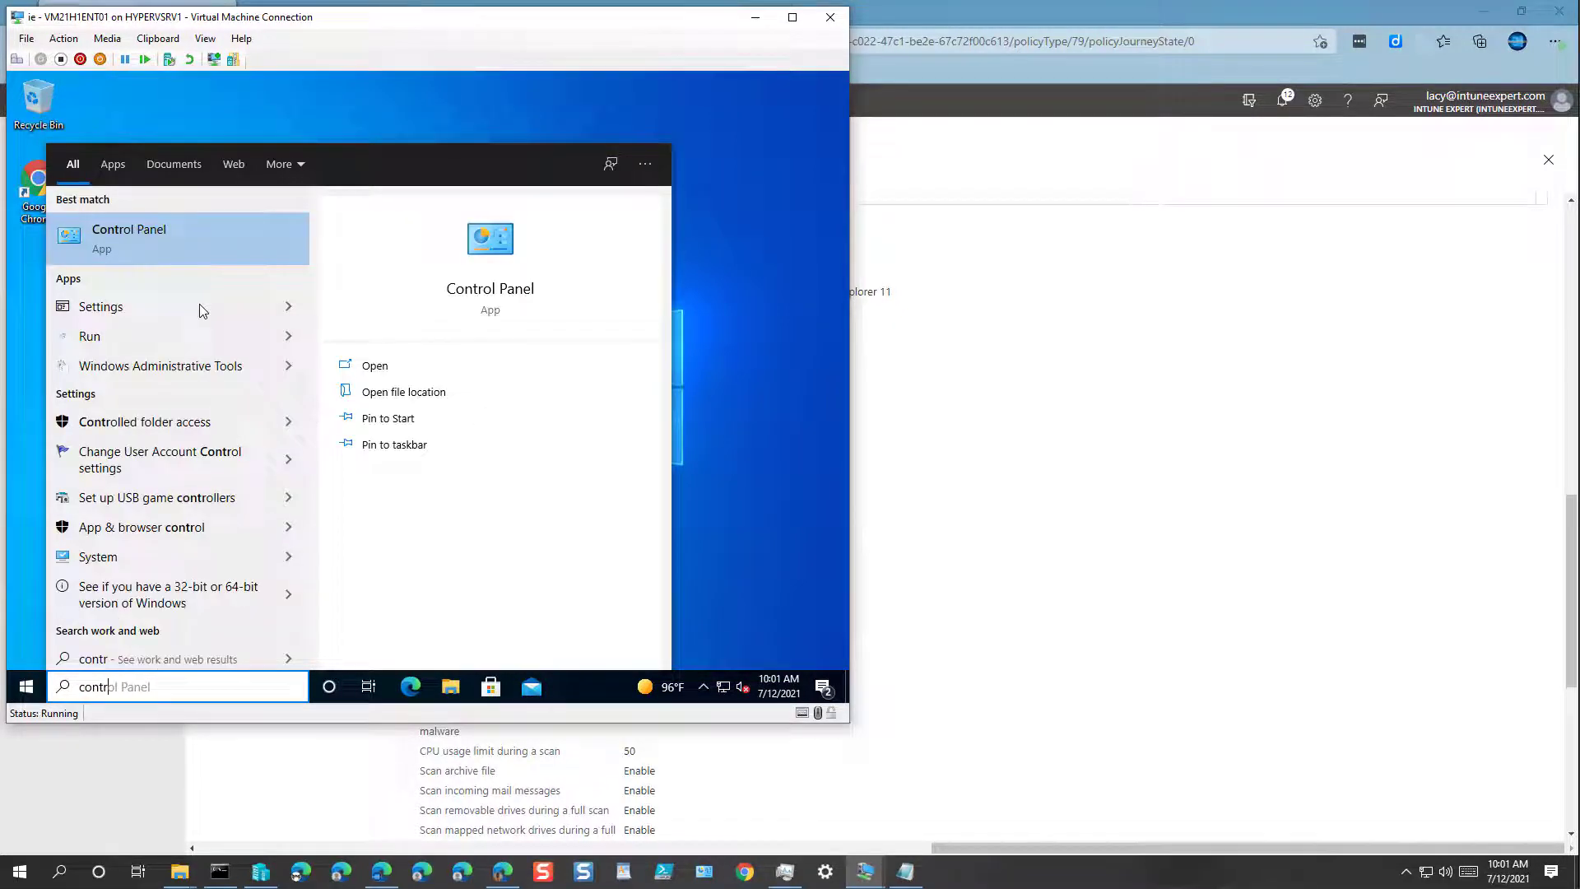
click(147, 247)
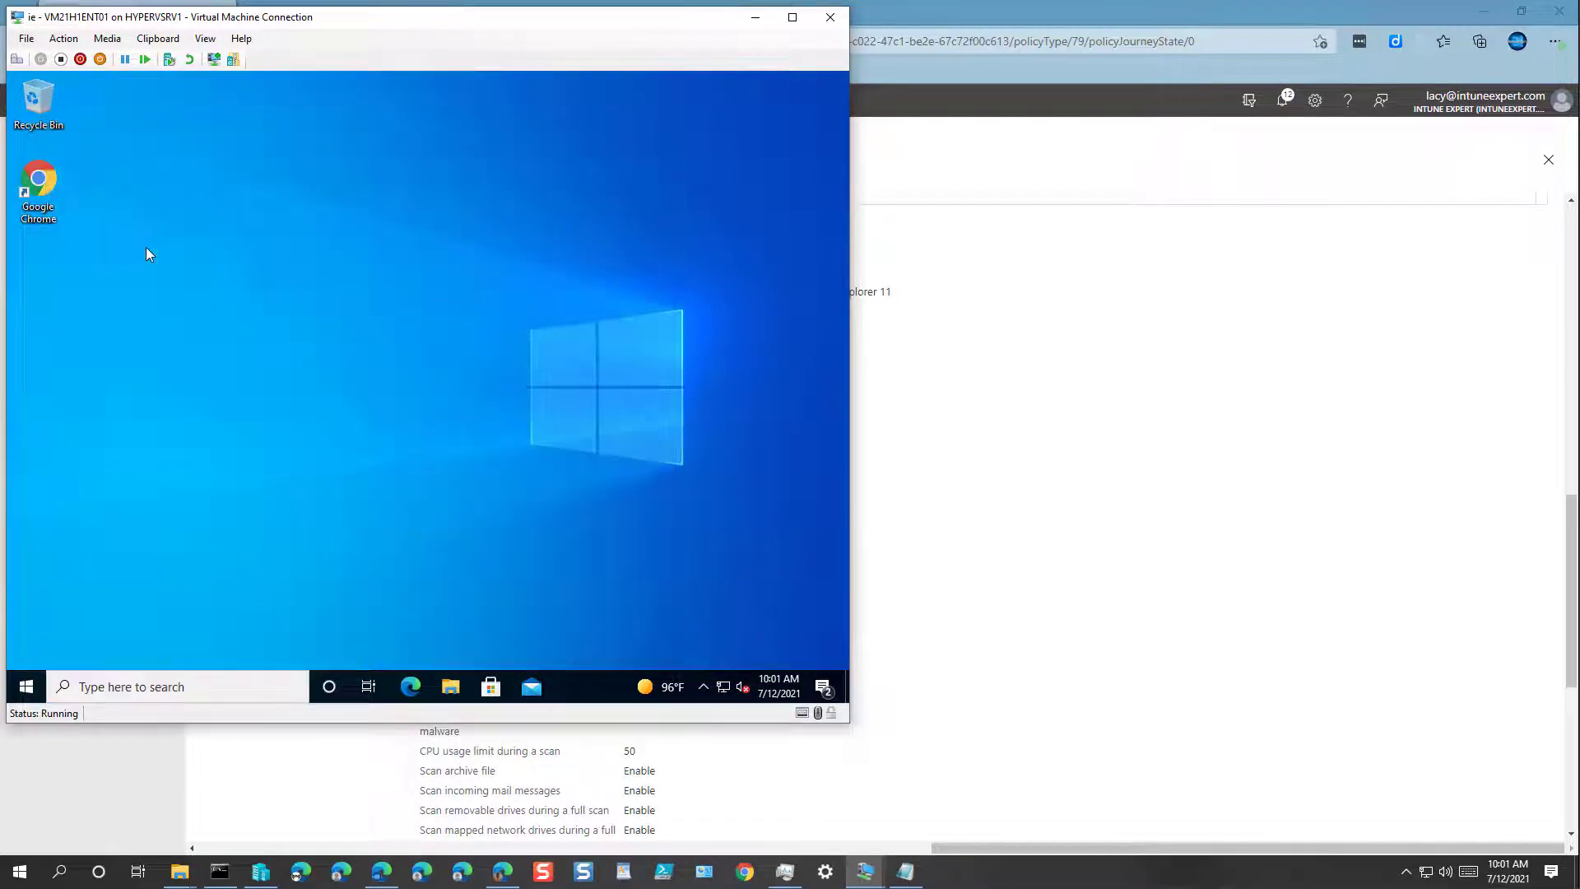
click(24, 690)
text(contr)
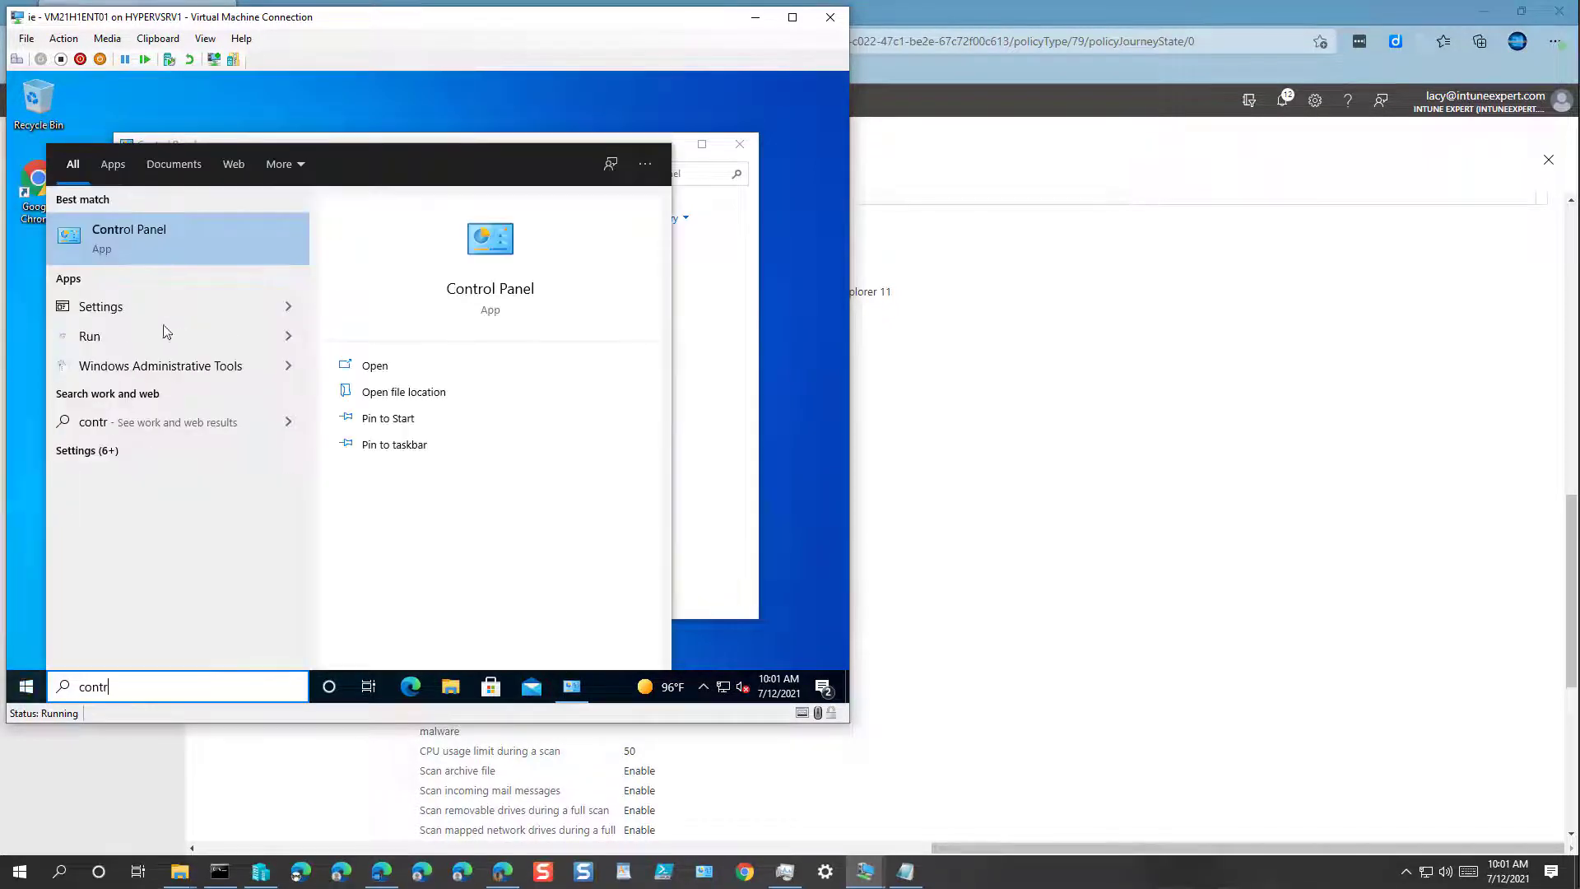
right_click(136, 232)
click(176, 264)
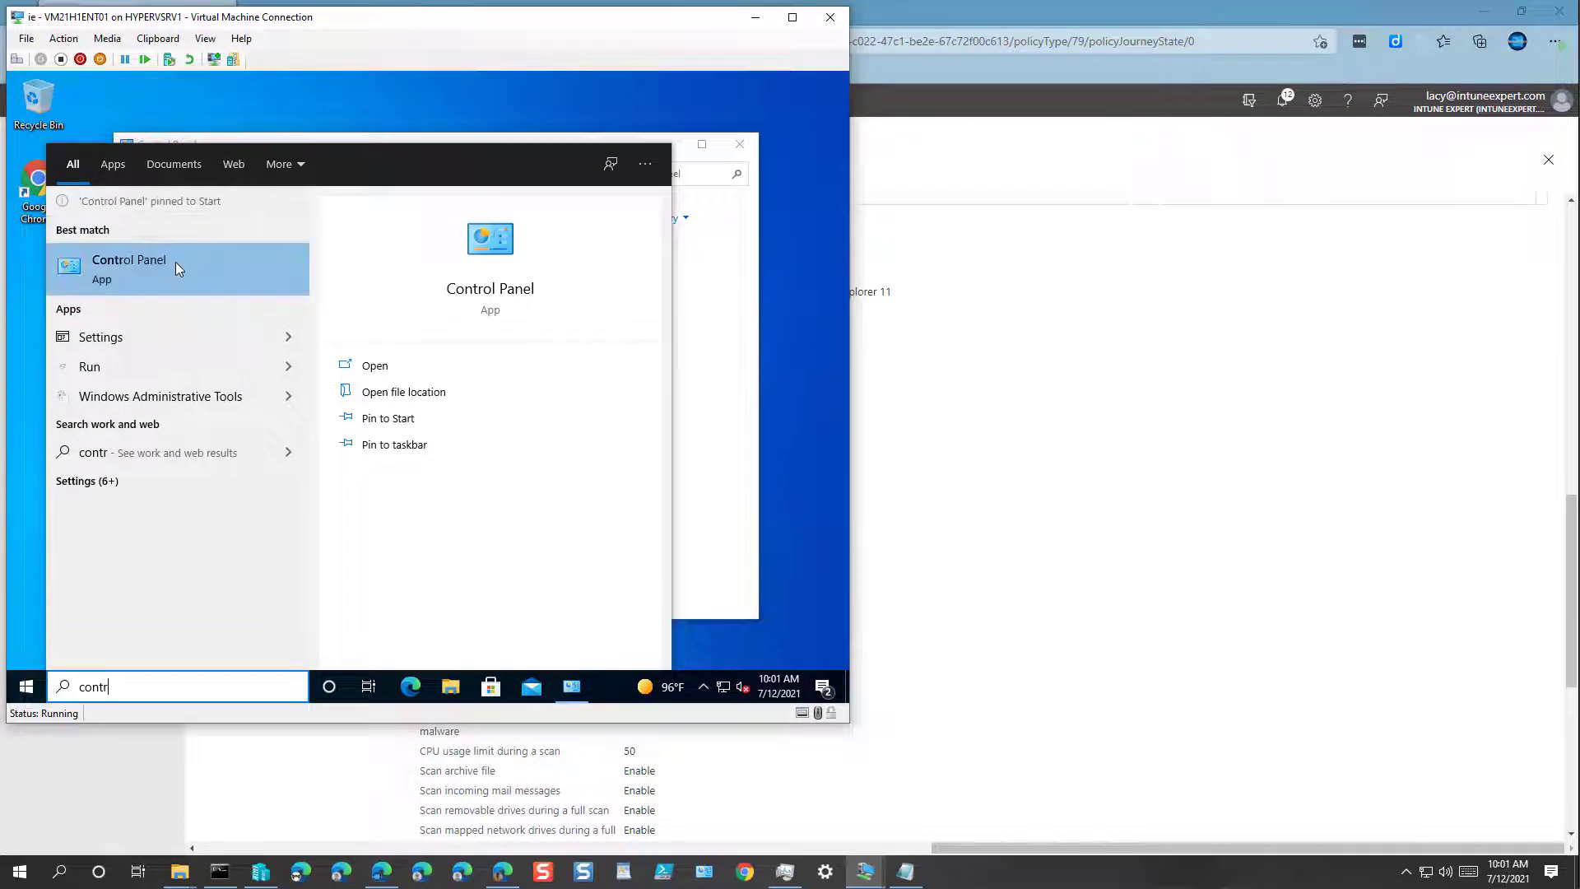
click(31, 688)
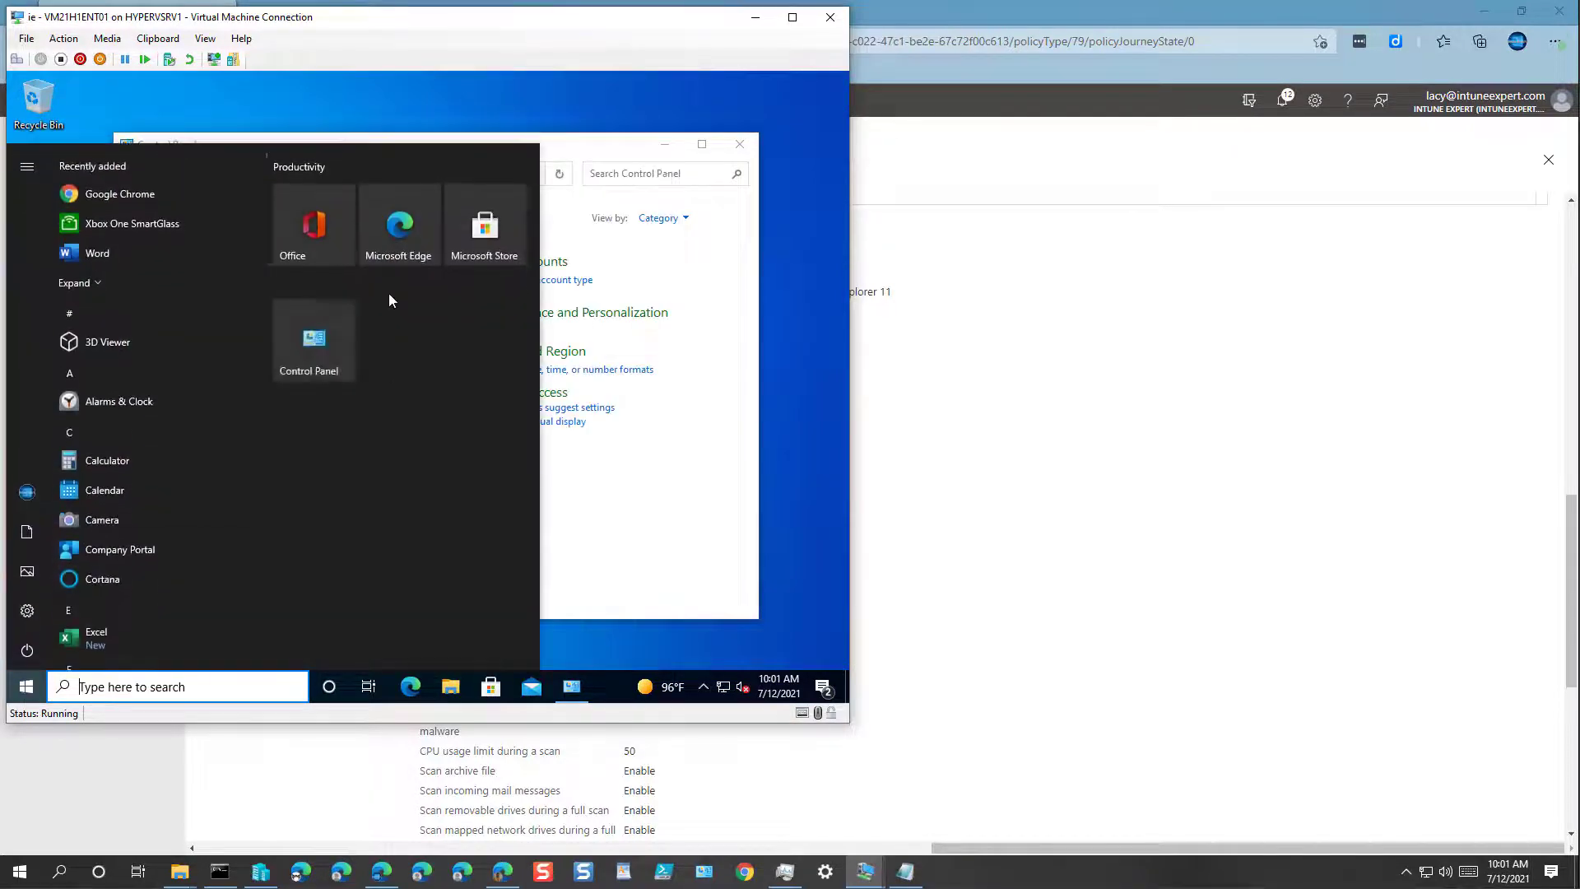
click(692, 433)
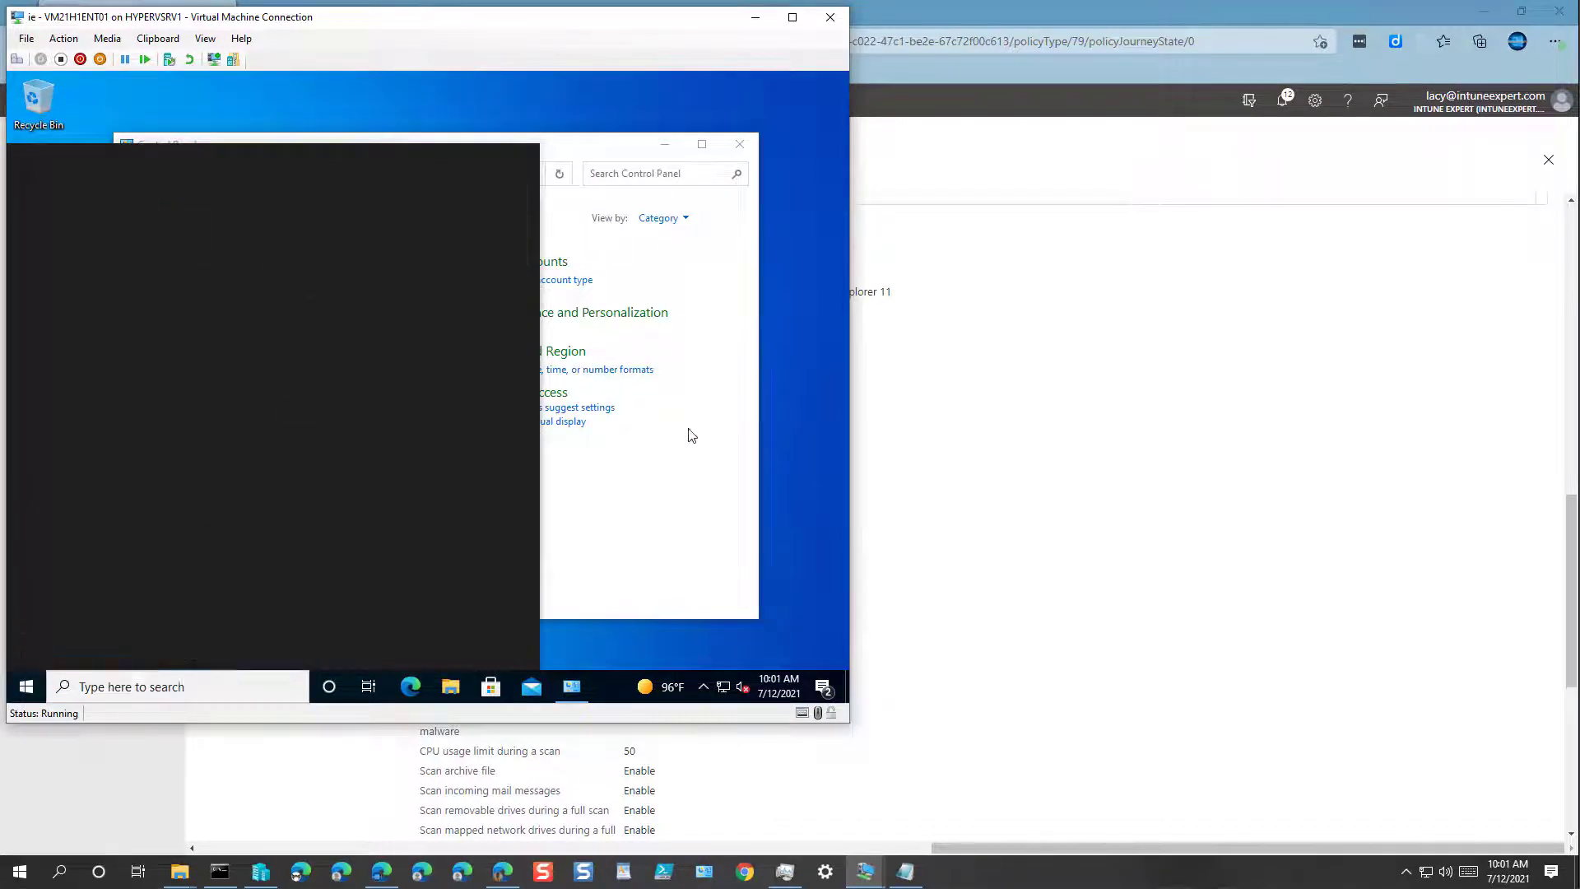
View Control Panel as Large icons, maximize it, and open Windows Defender Firewall.
click(661, 218)
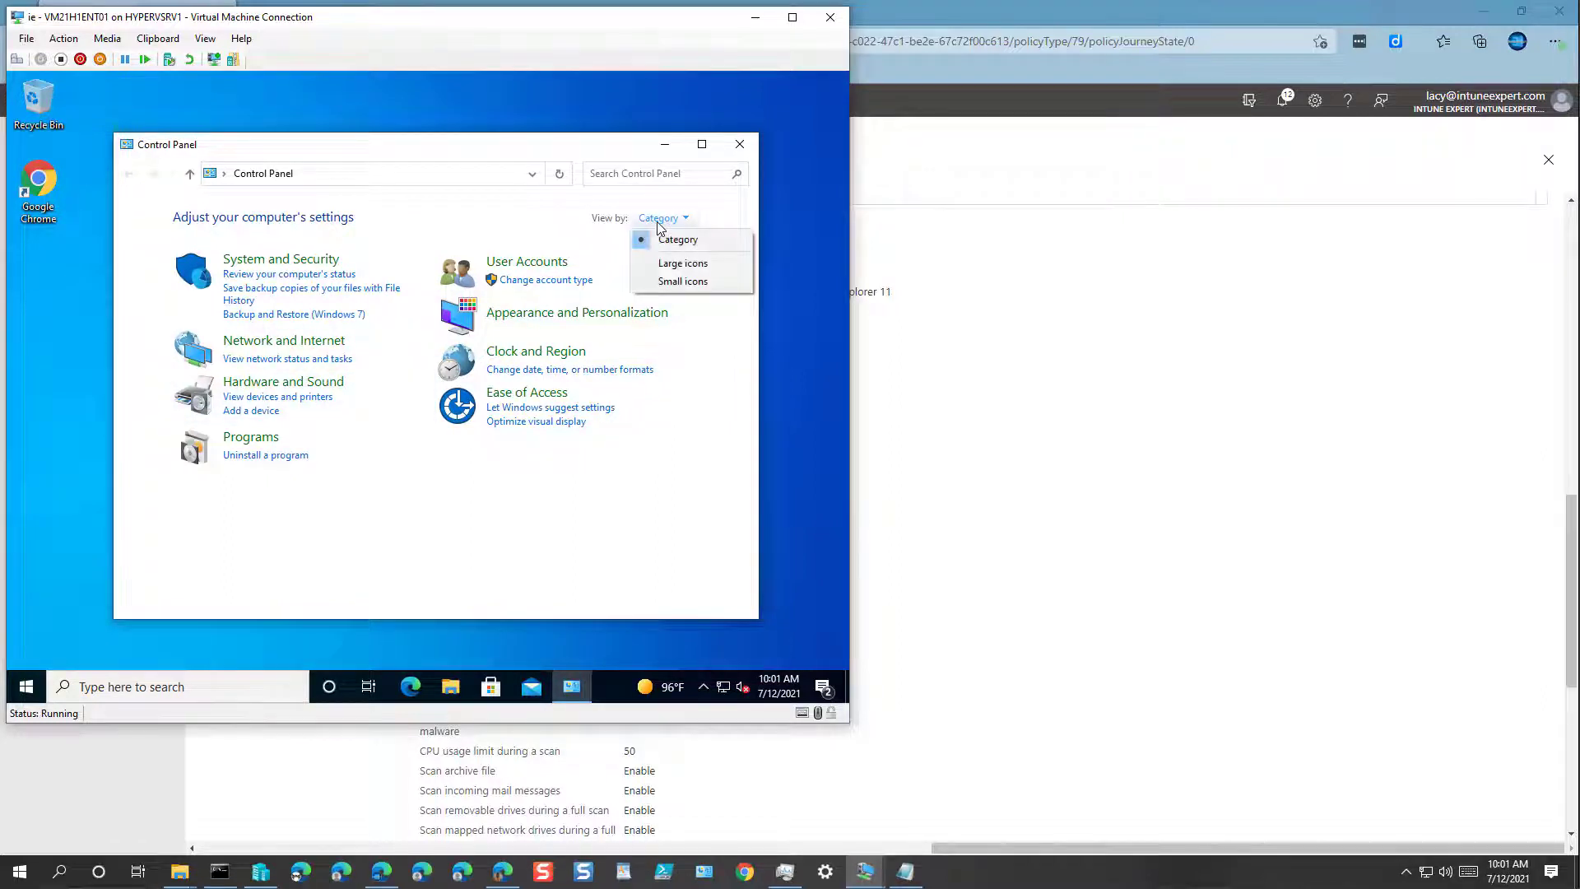
click(678, 264)
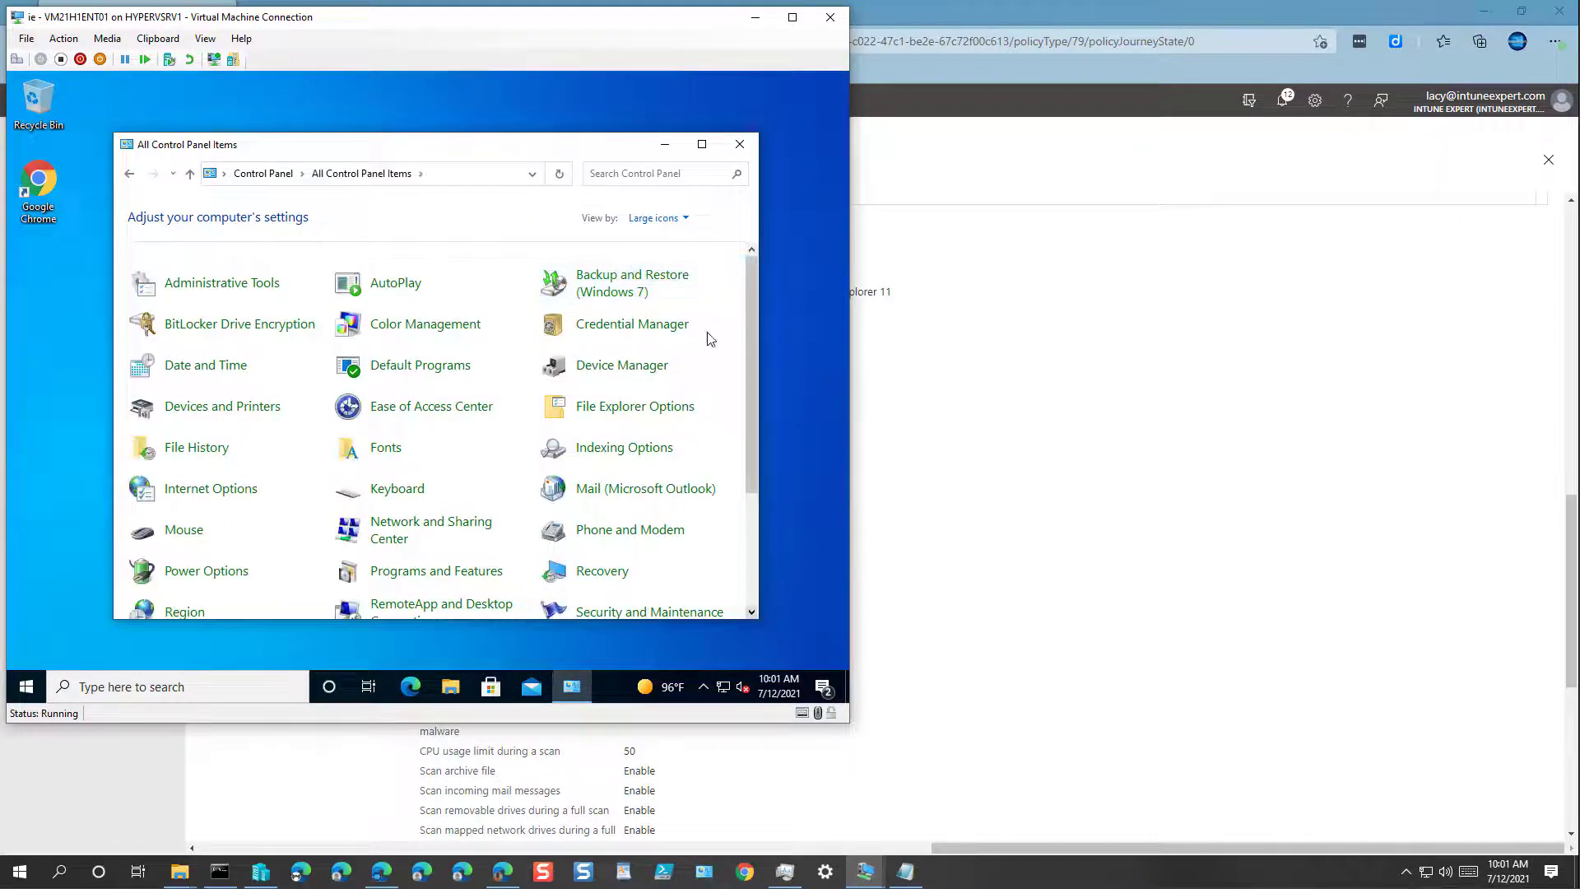
click(701, 144)
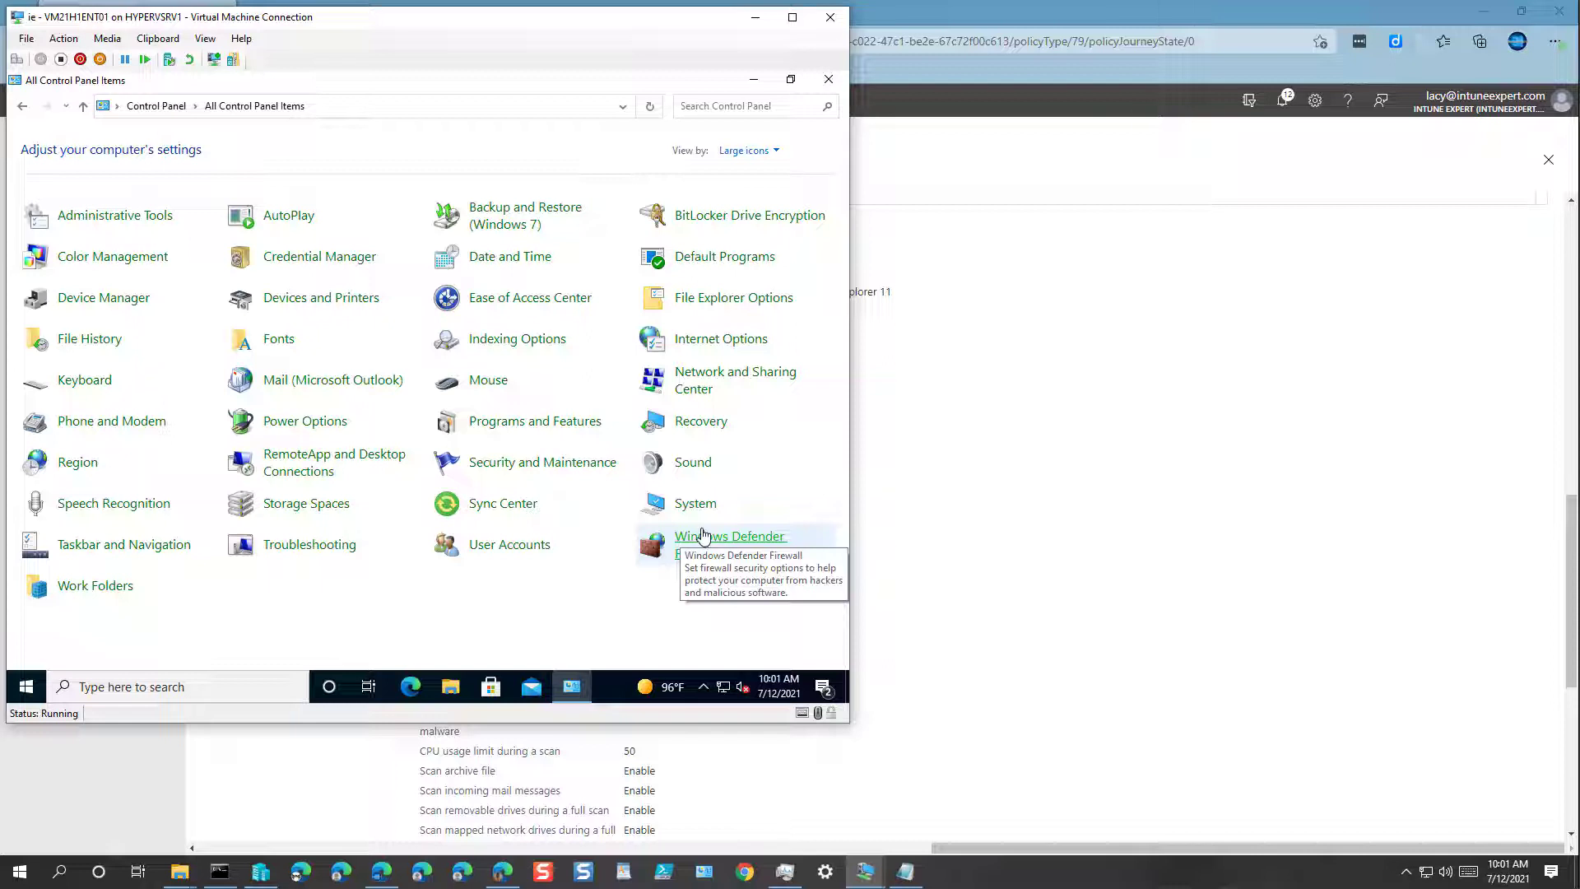
click(703, 536)
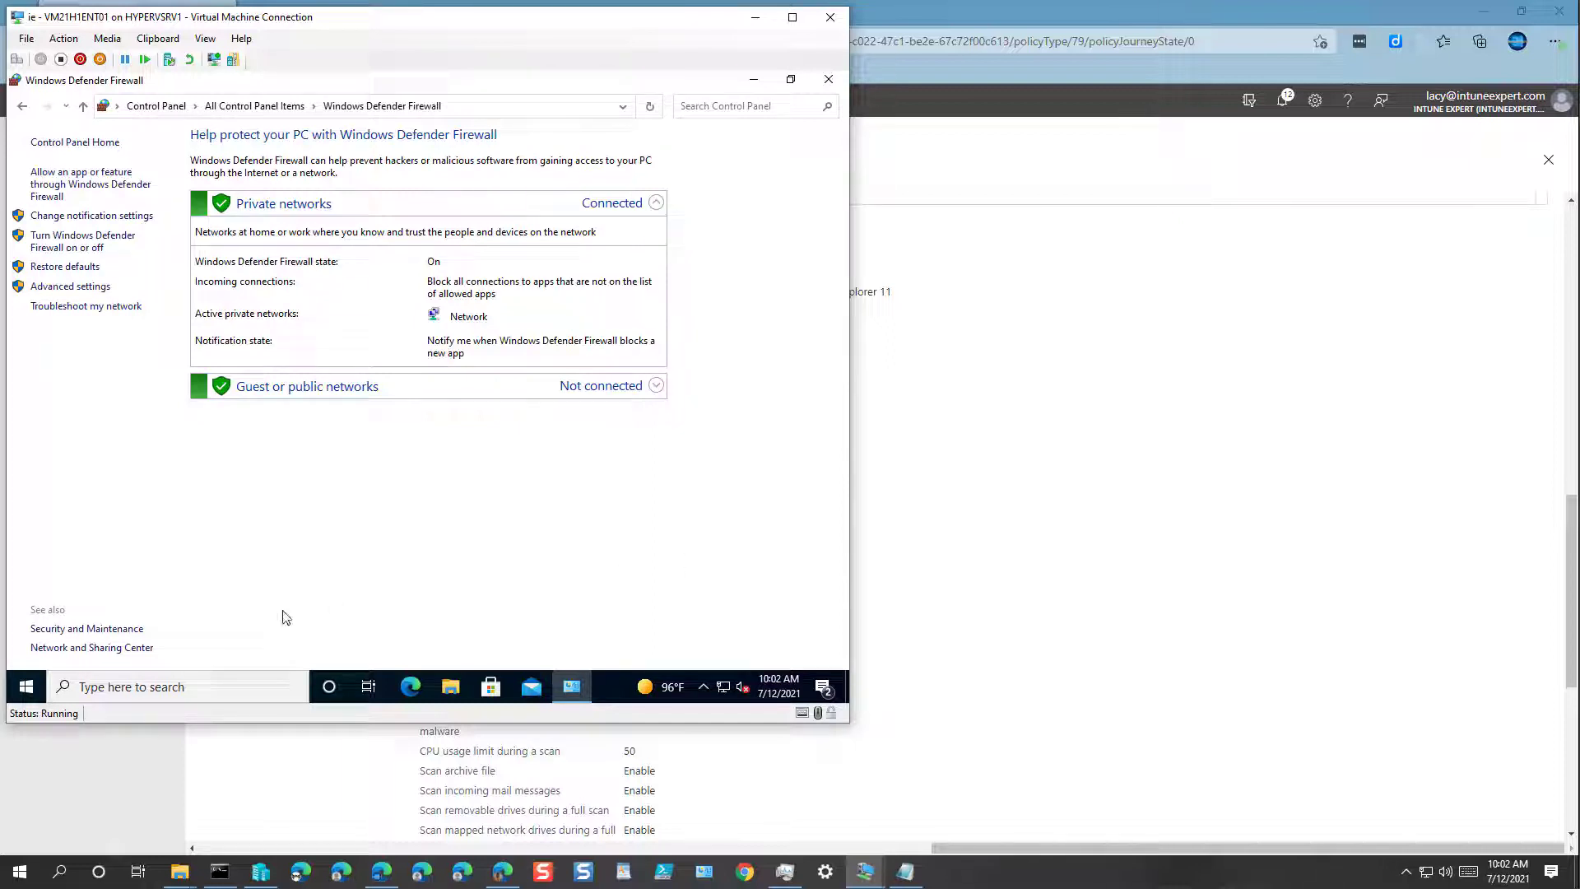
Open Virus & threat protection on VM21H1ENT01 via an 'anti' search, maximize it, then bring up VM21H1ENT02.
click(129, 690)
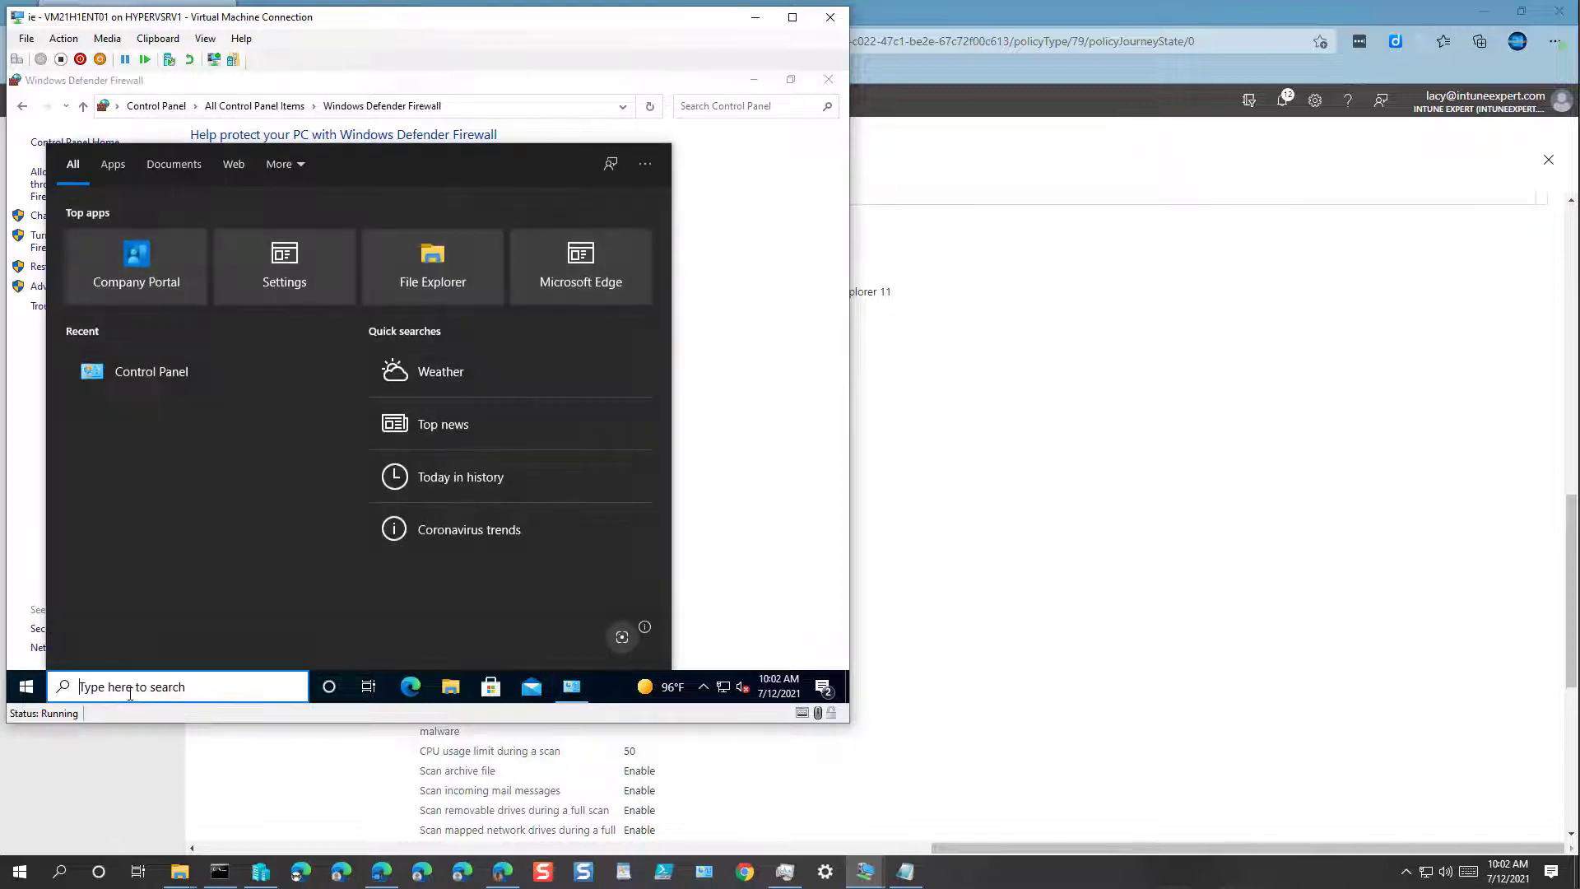
text(anti)
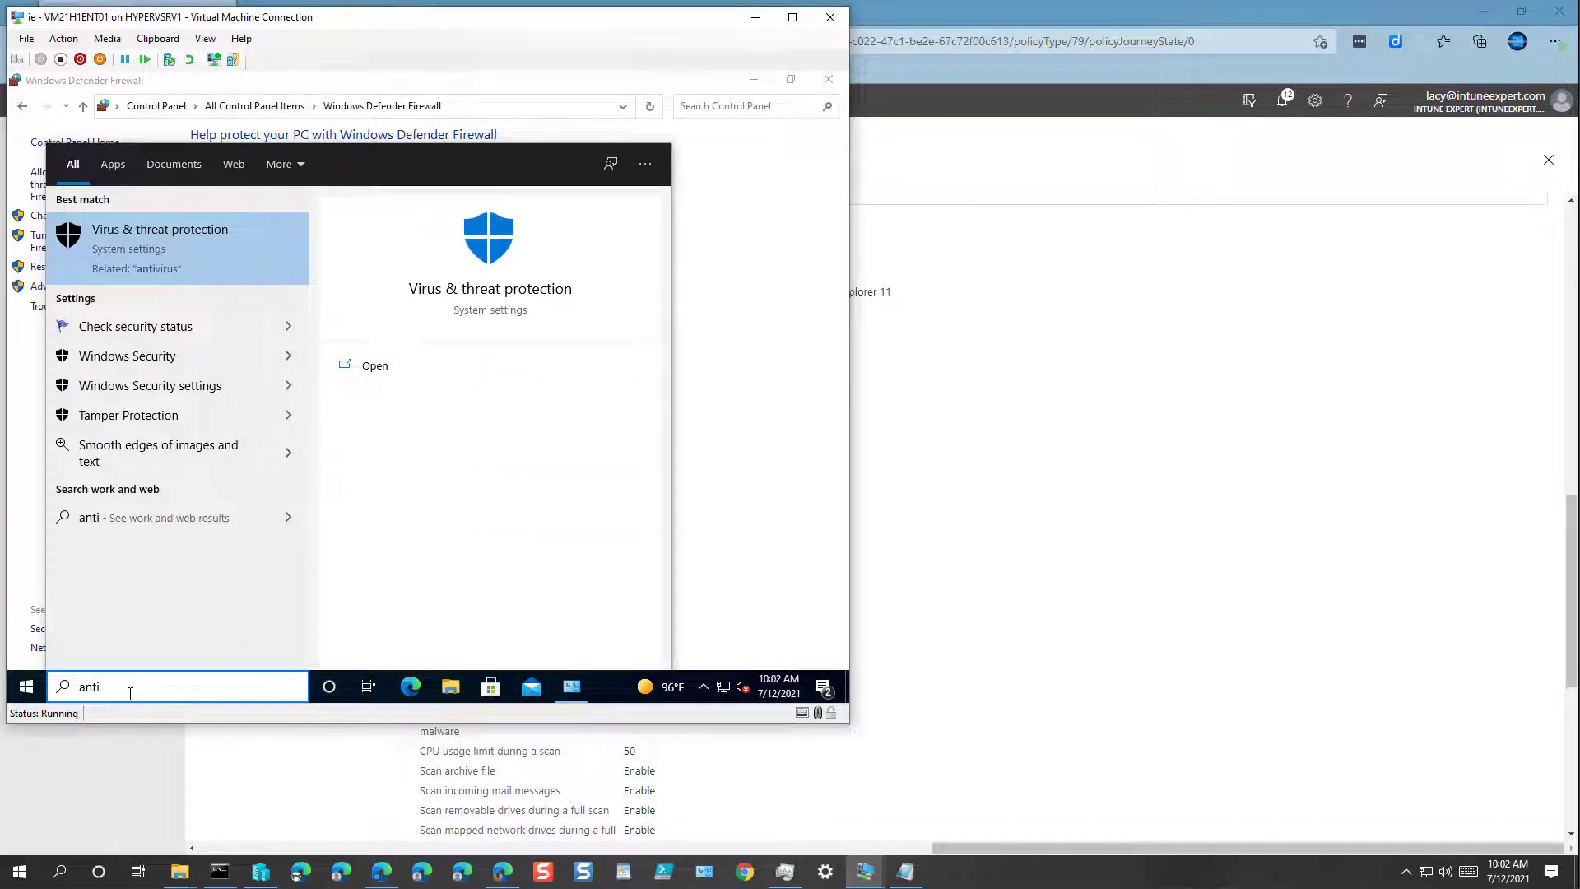
click(137, 245)
click(776, 138)
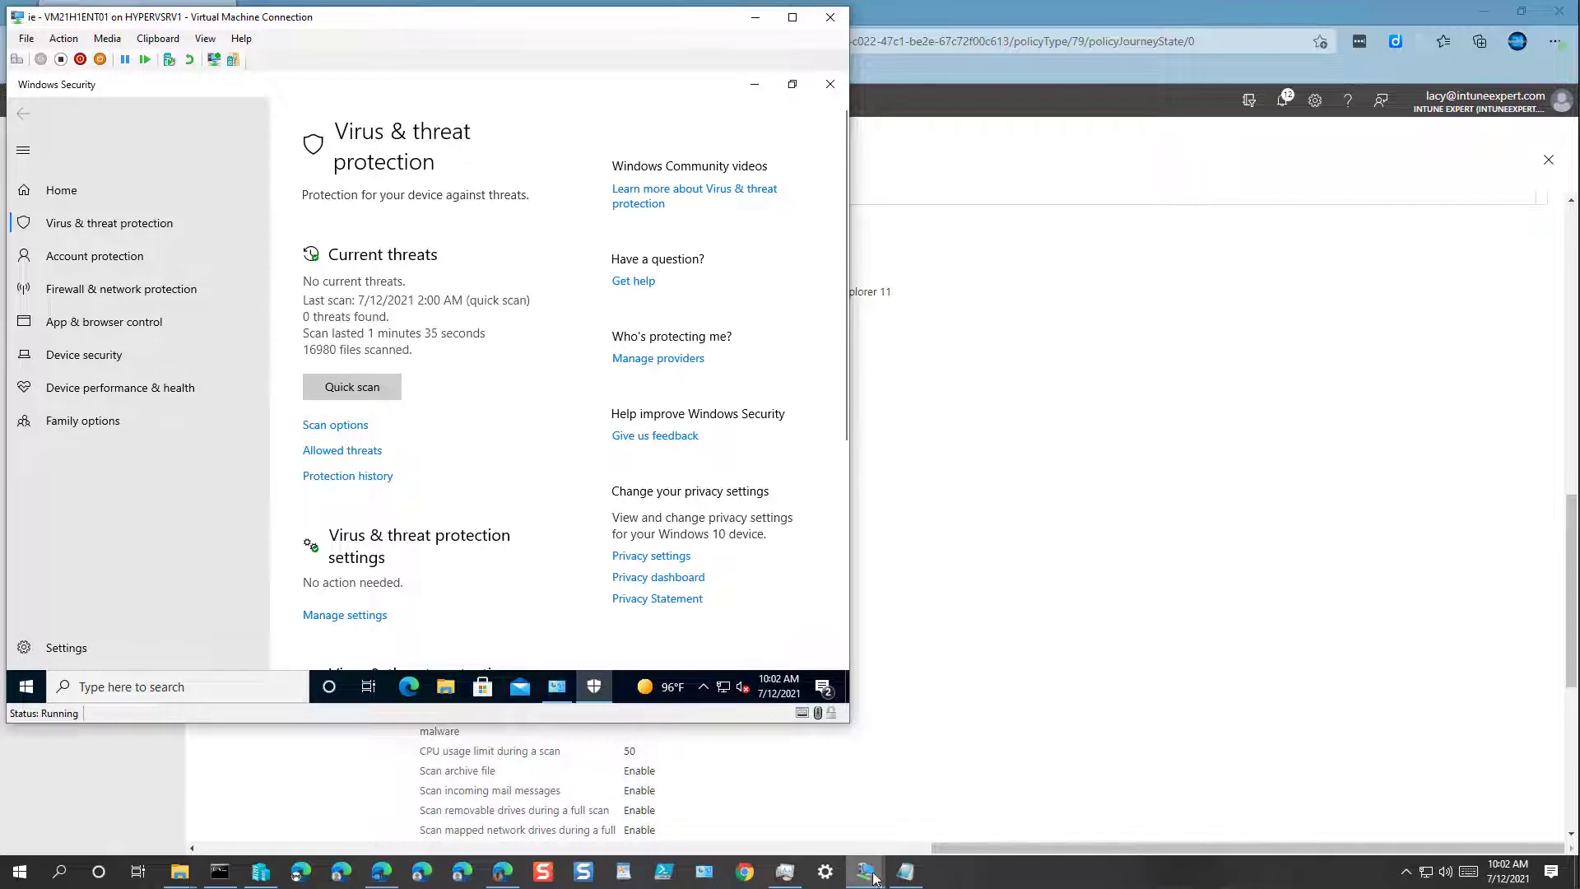
mouse_move(872, 878)
click(906, 793)
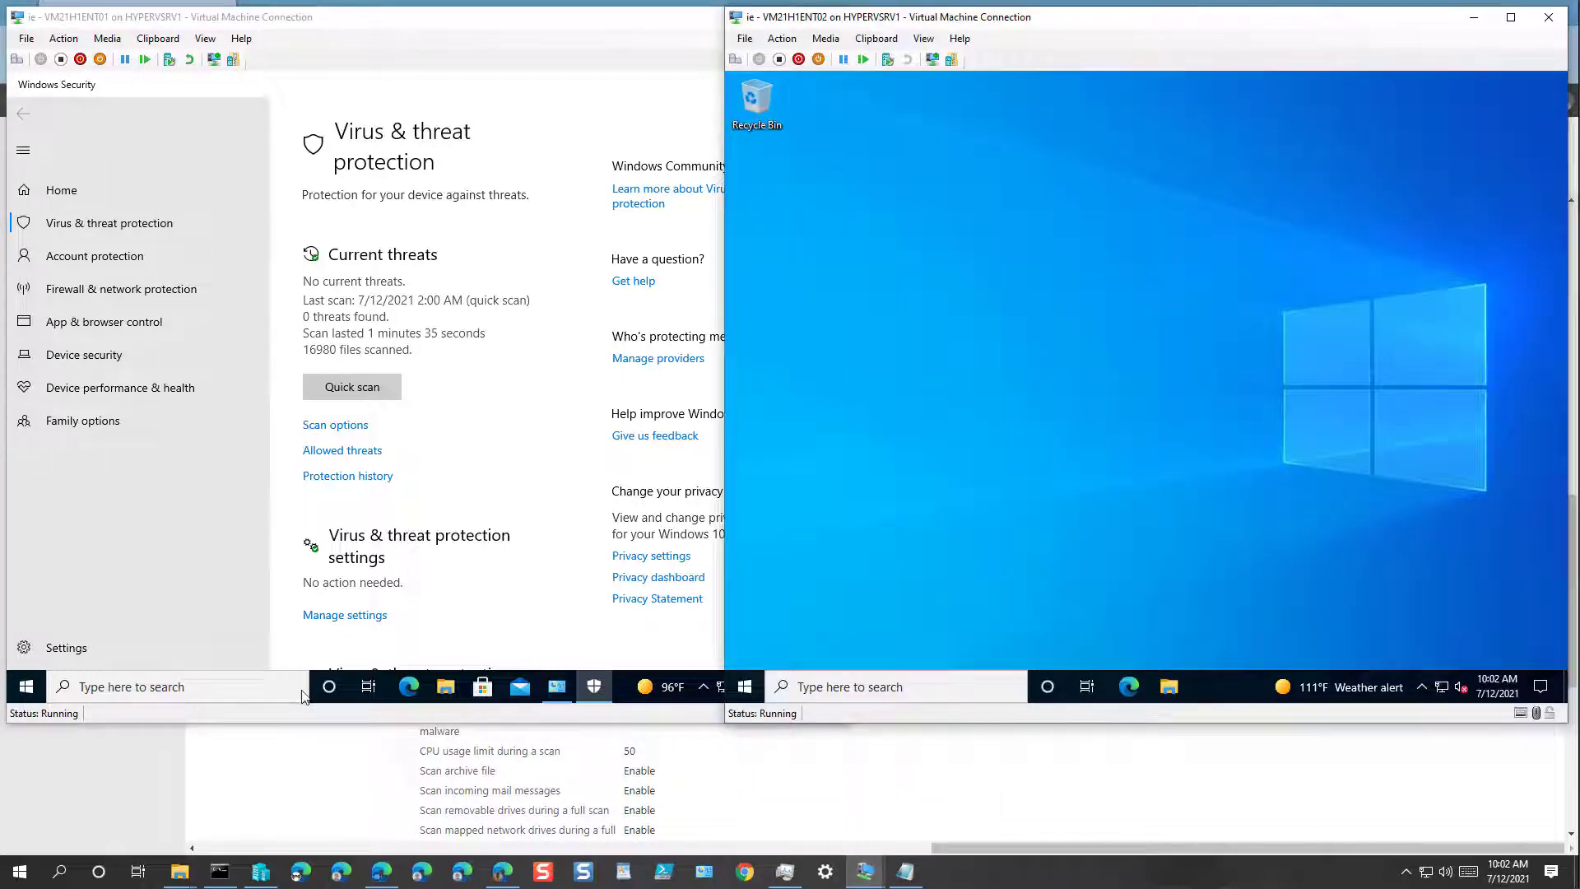
On VM21H1ENT02, search 'vir', open Virus & threat protection, and accept looking for an app in the Microsoft Store.
click(802, 687)
text(v)
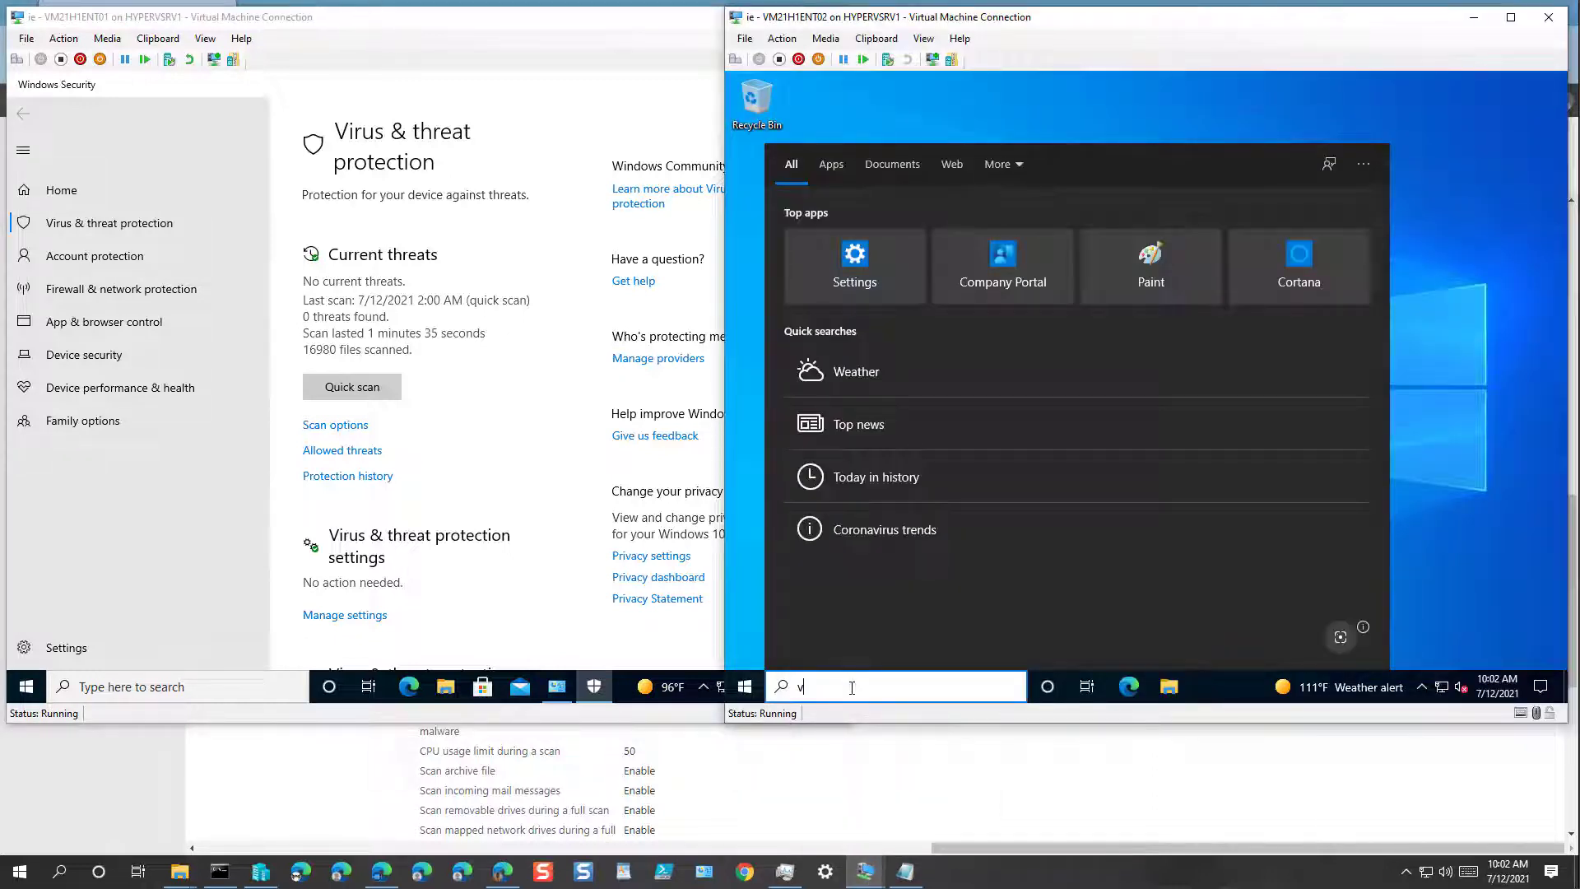
text(ir)
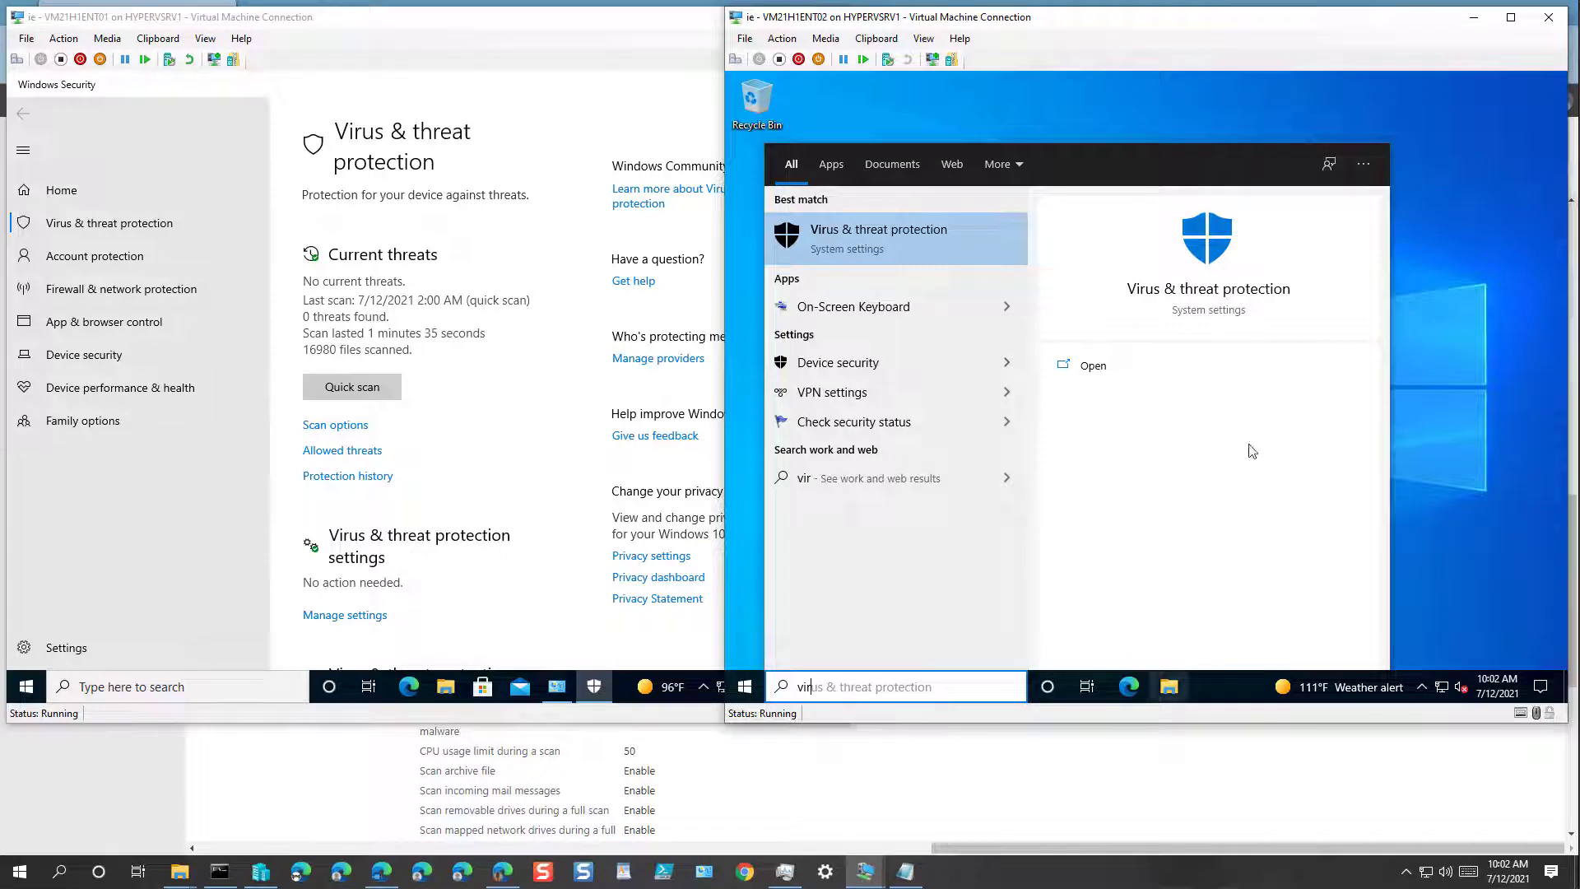
click(856, 228)
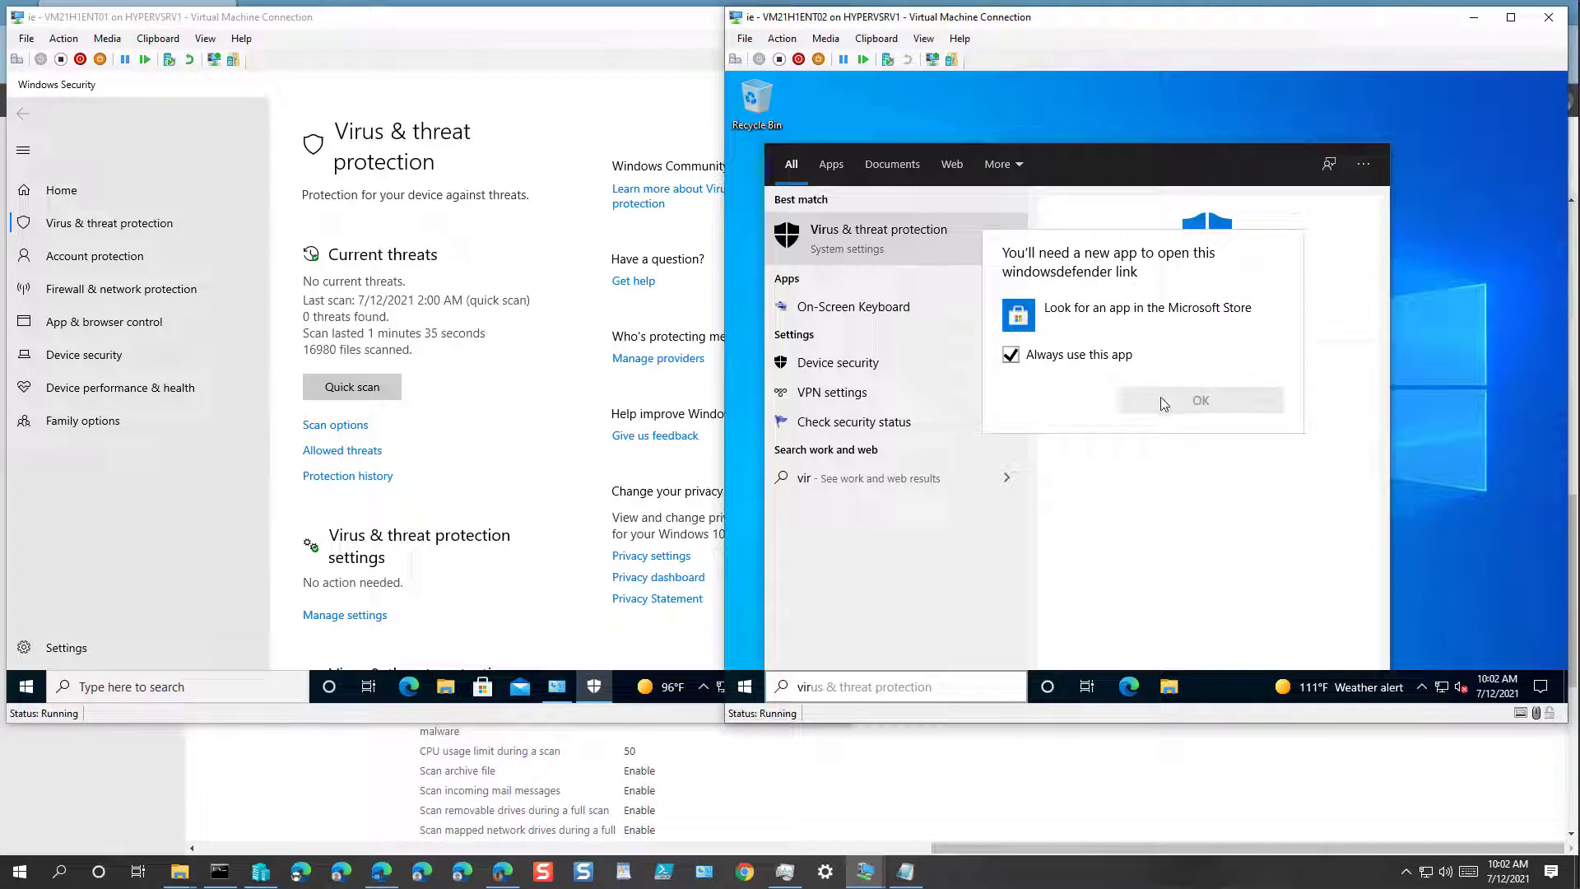
click(1155, 316)
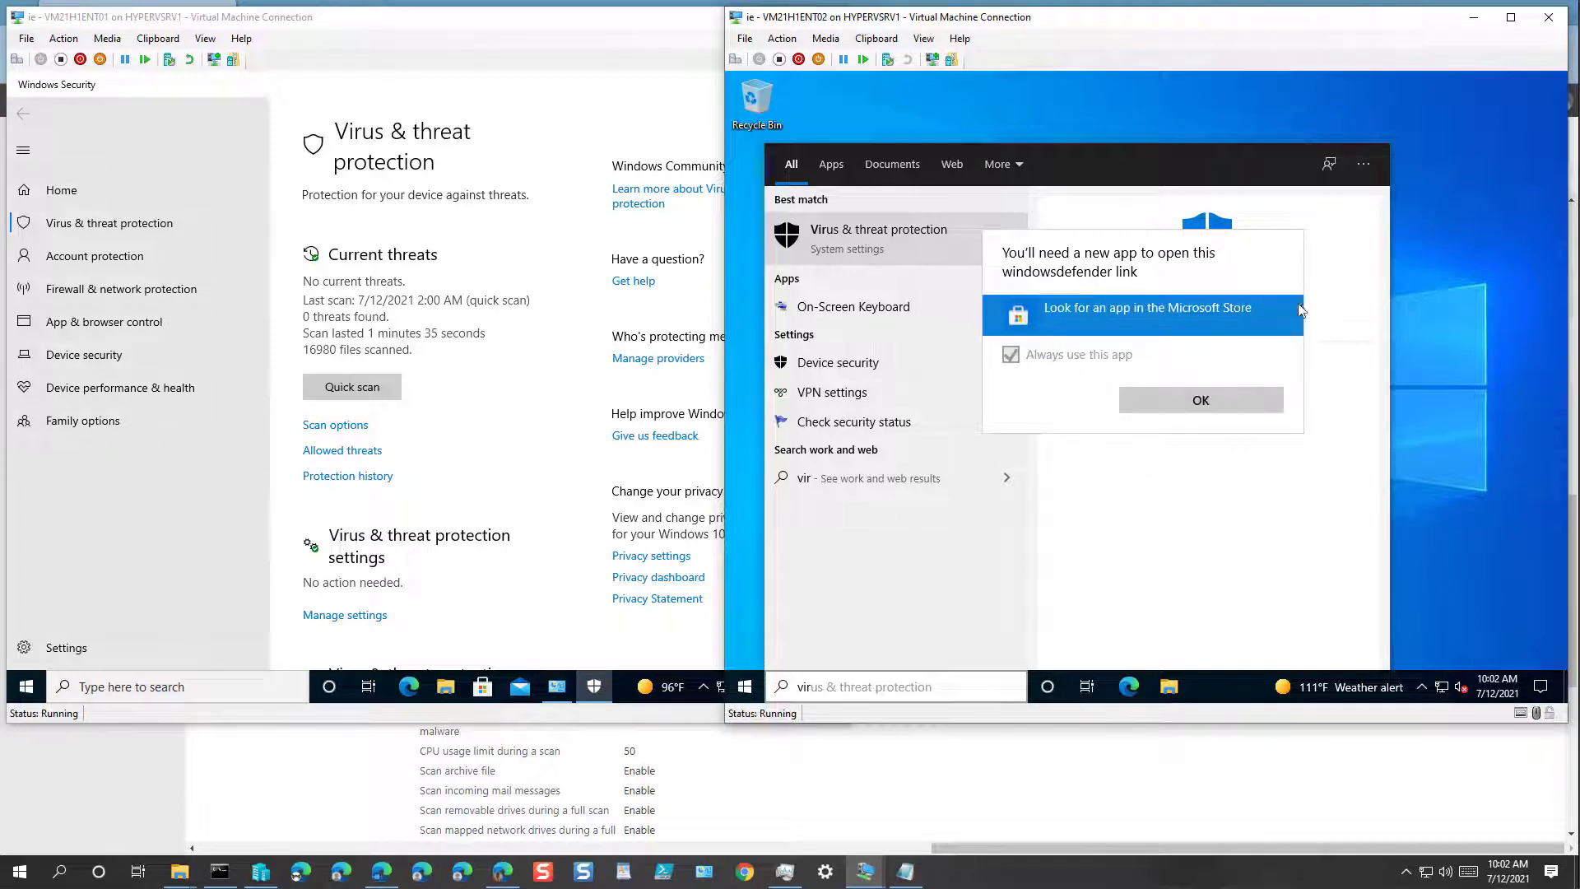
click(1201, 401)
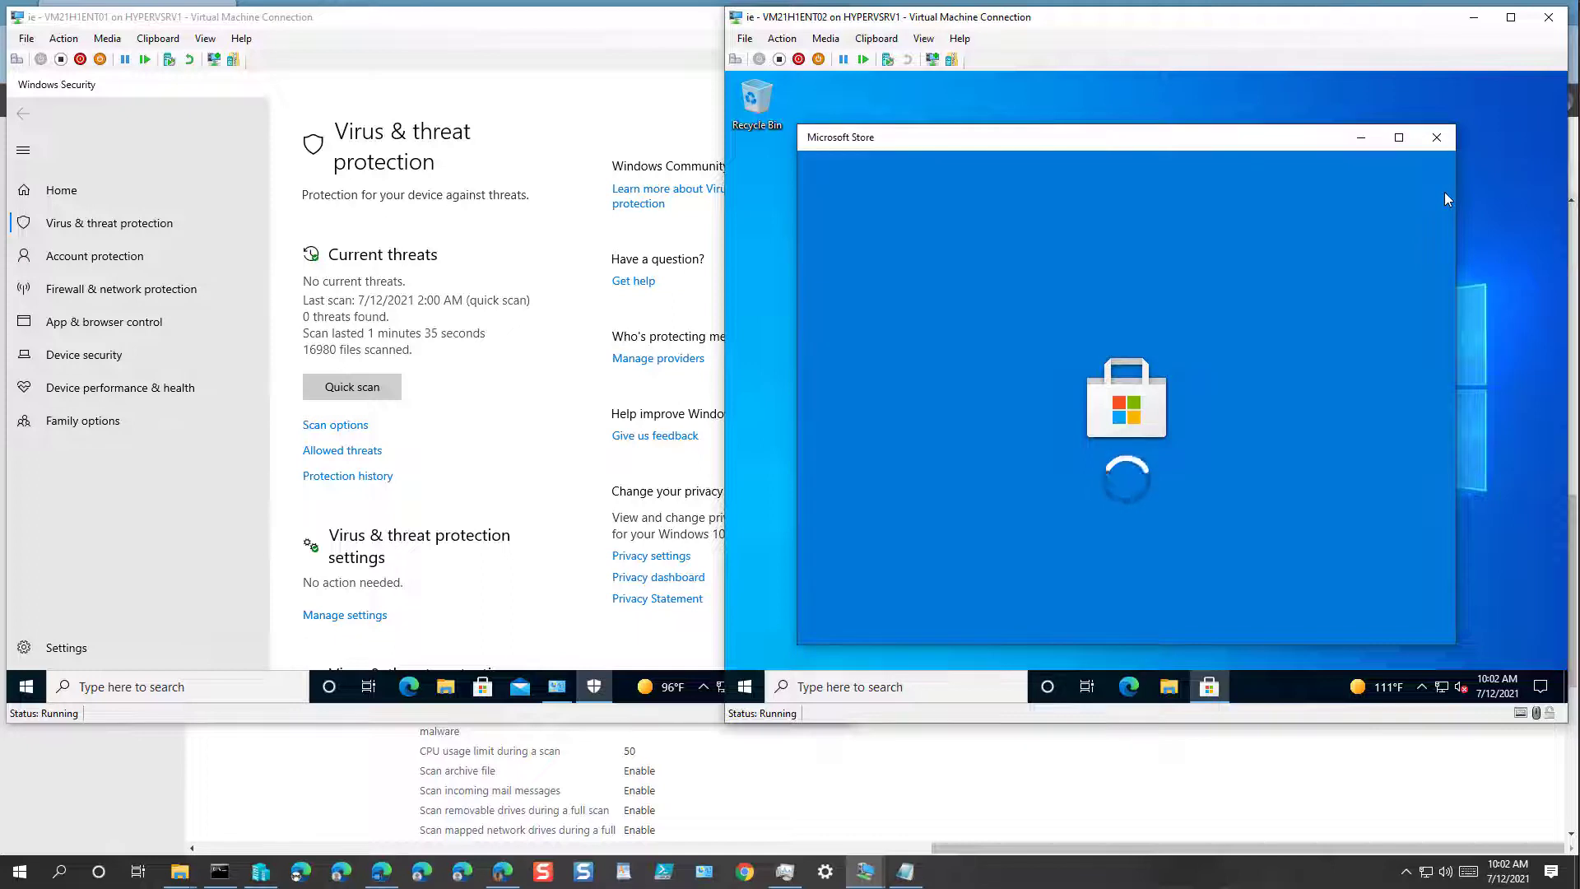
click(191, 516)
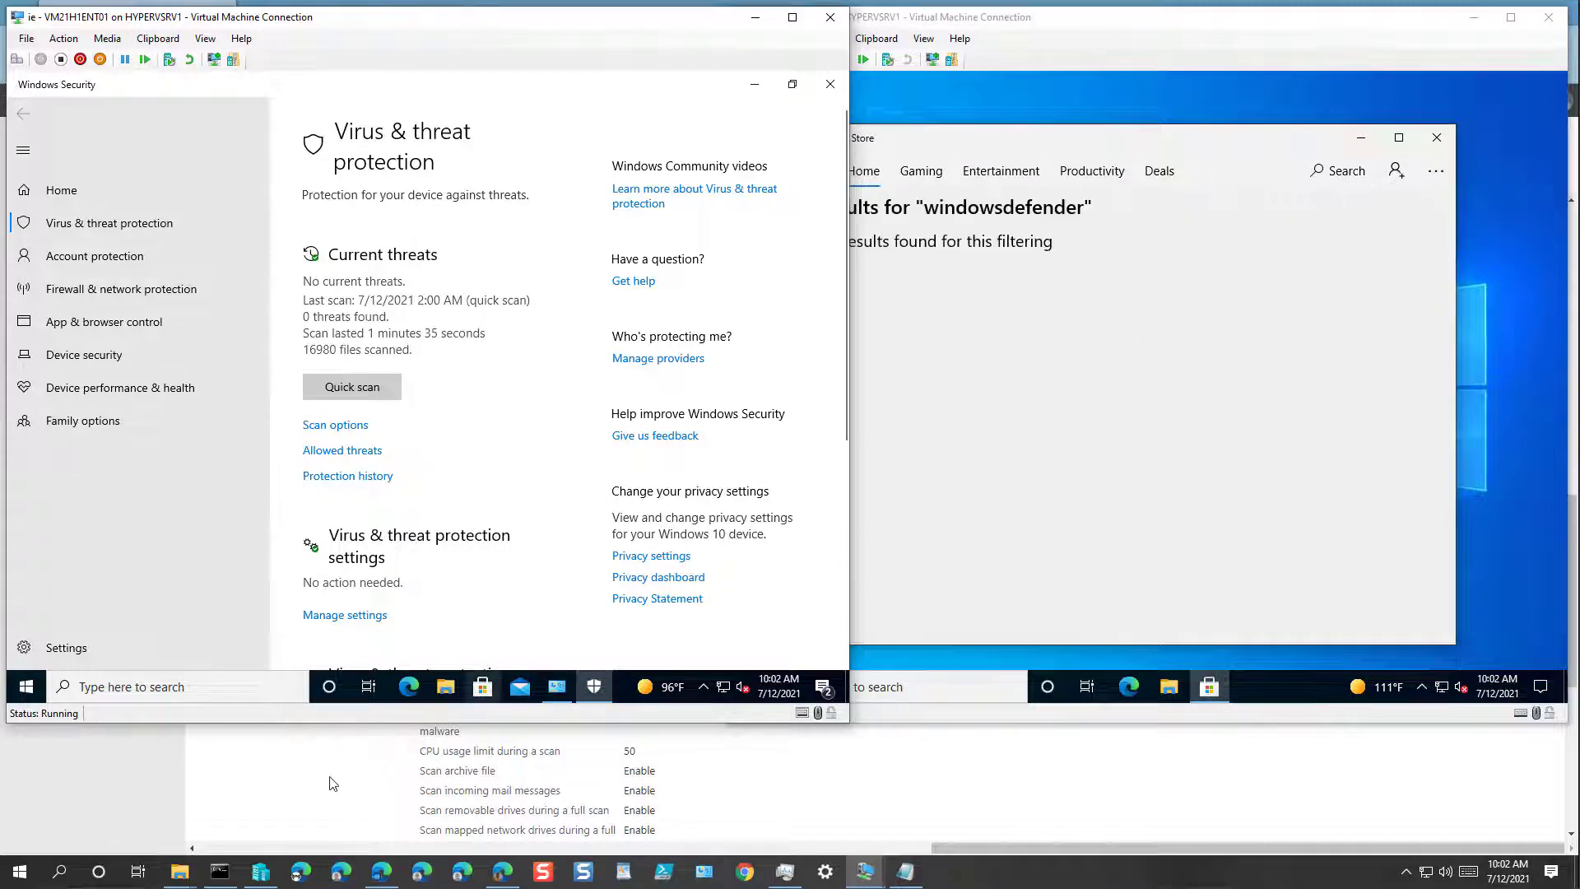
Look over the Device Restrictions - Corporate properties, then return to the Windows configuration profiles list.
click(332, 784)
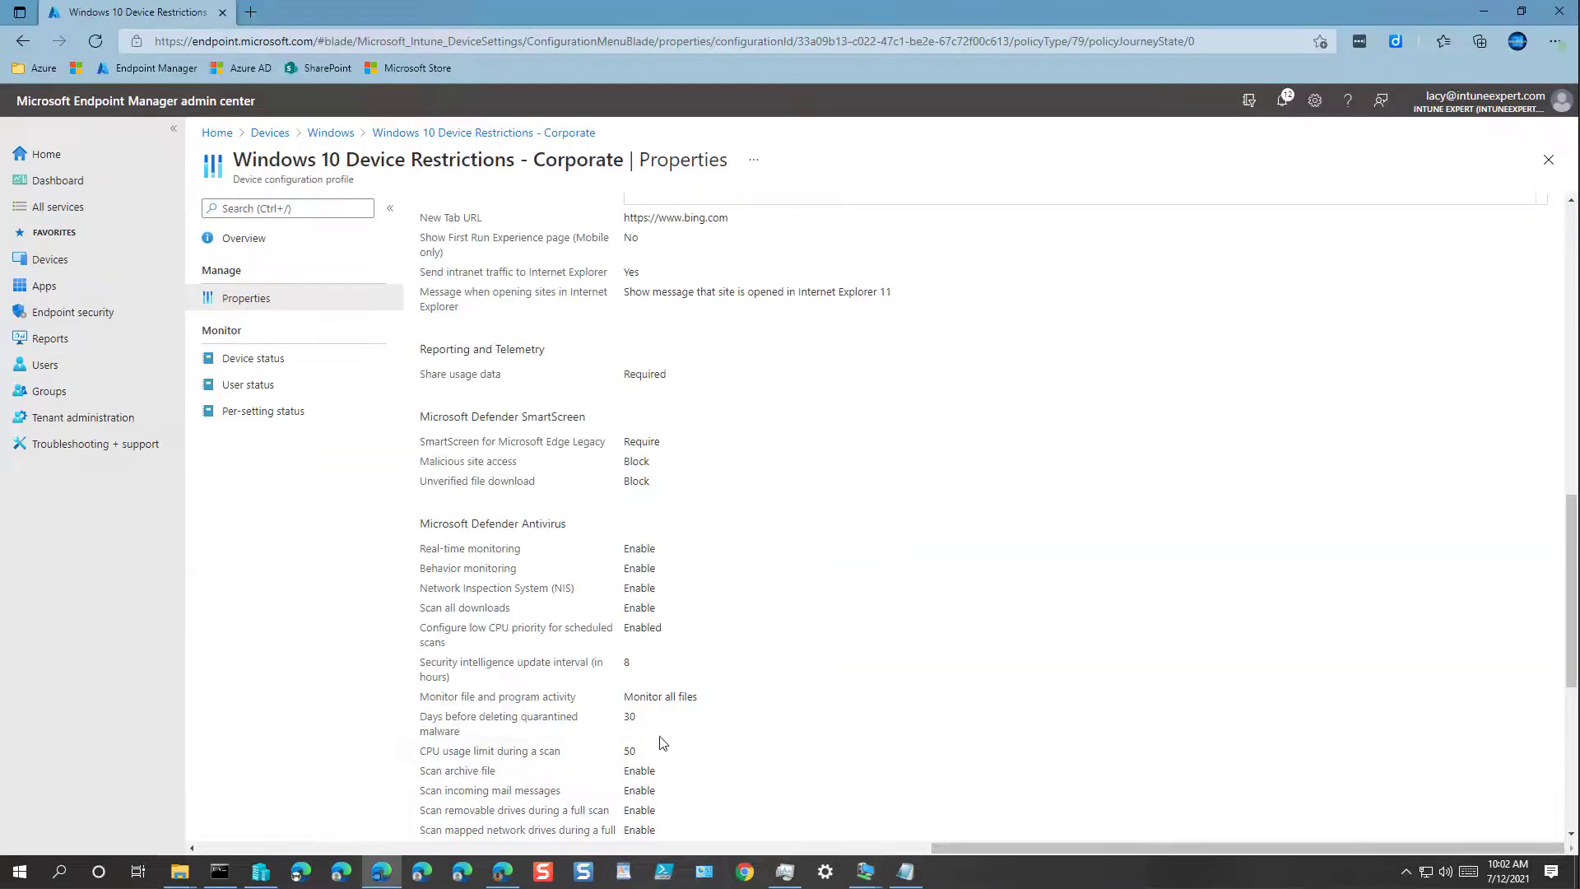
scroll(674, 621, down, 5)
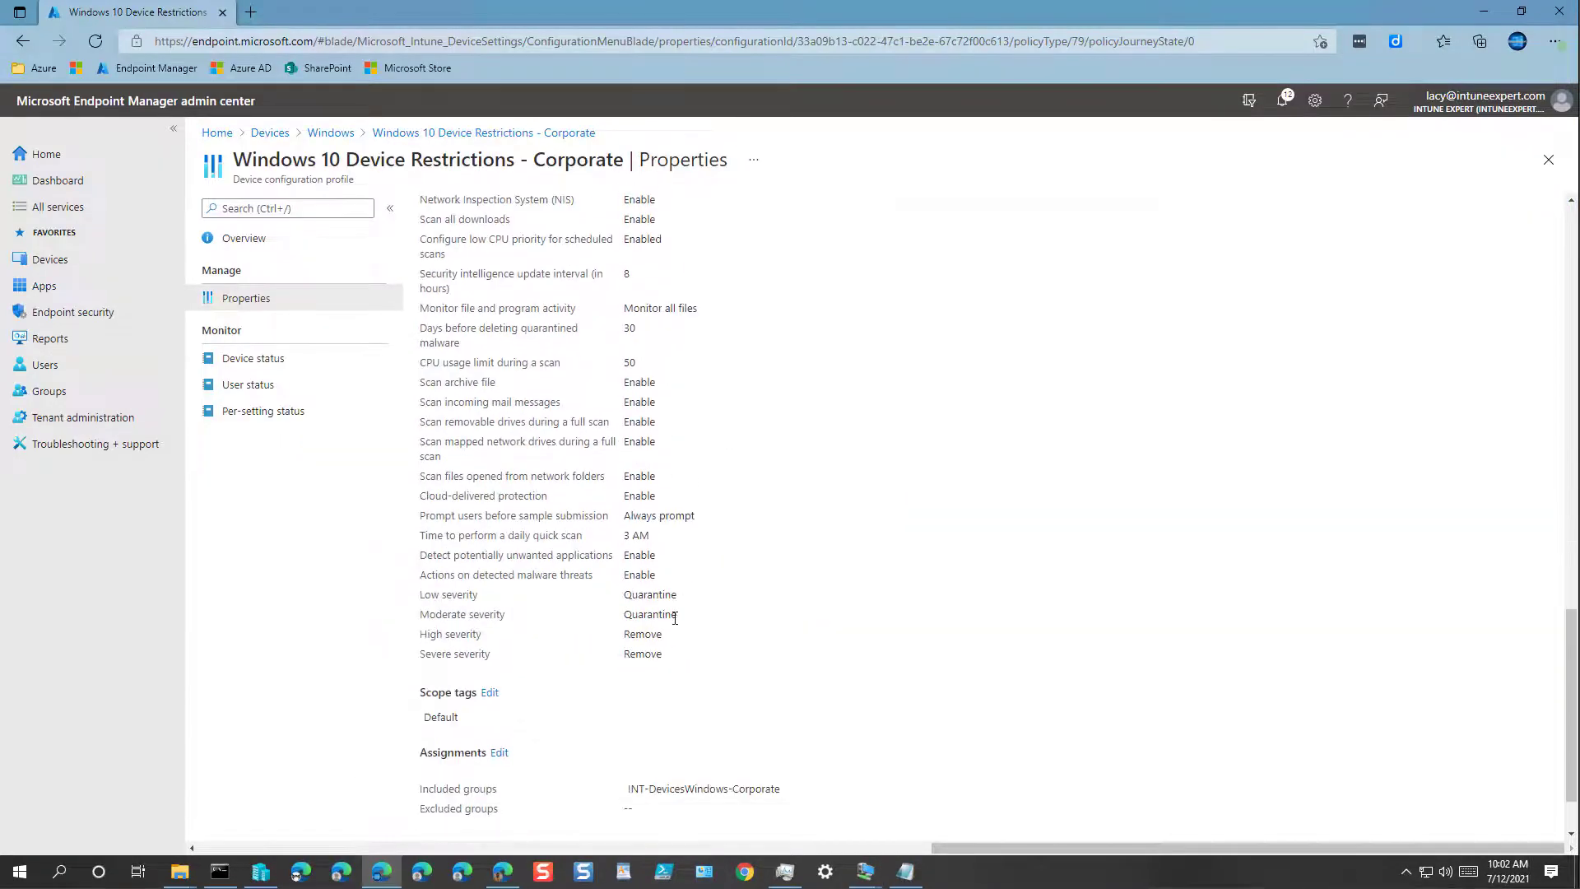
scroll(675, 621, down, 1)
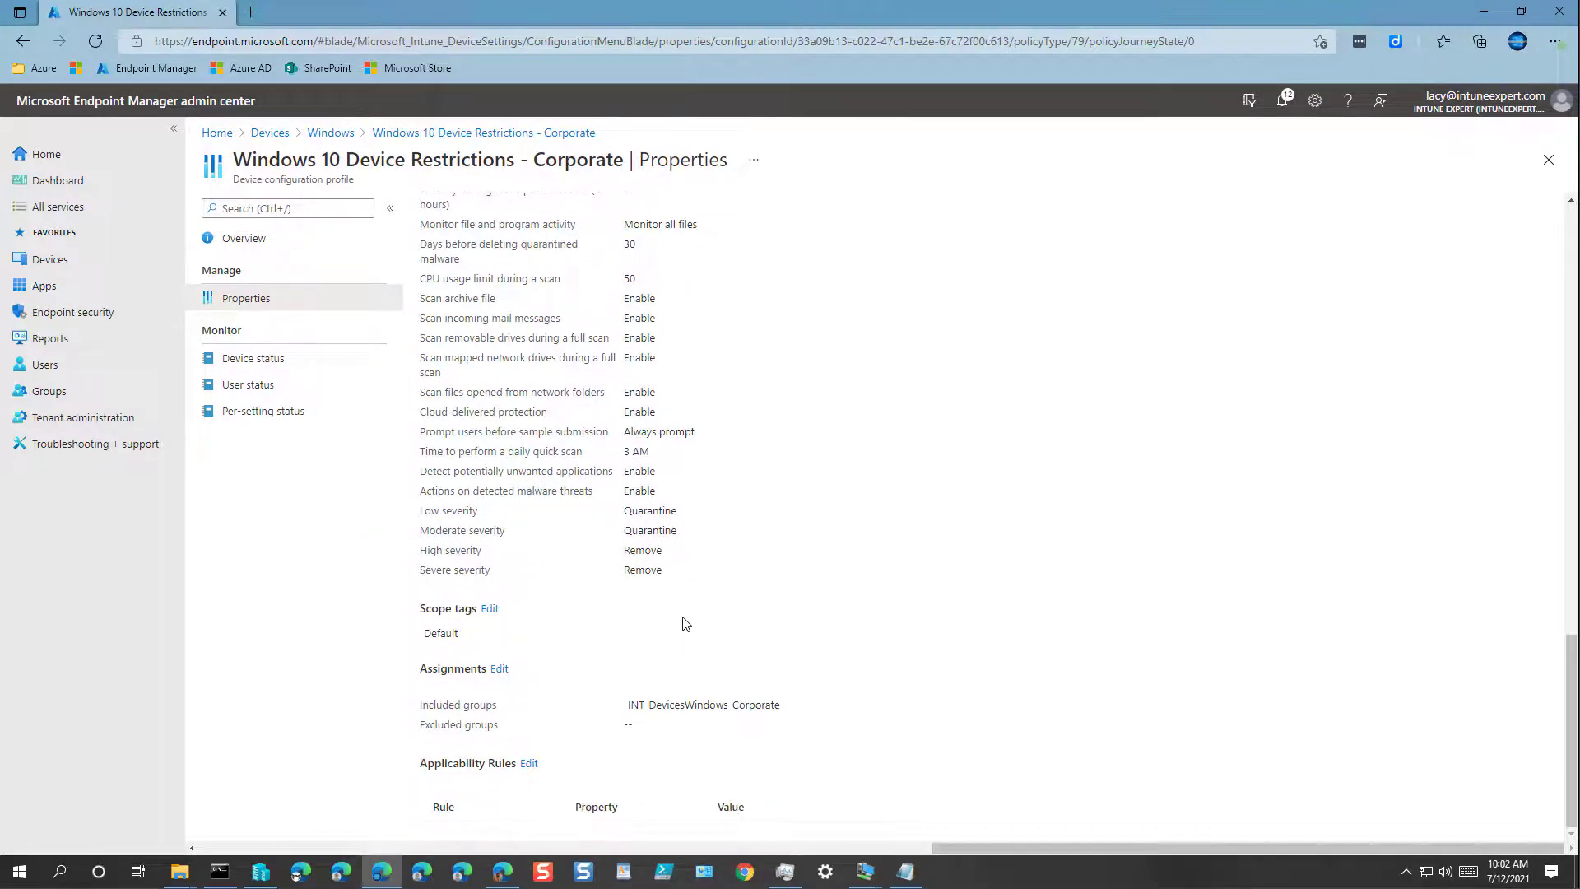
scroll(672, 625, up, 9)
scroll(685, 623, up, 10)
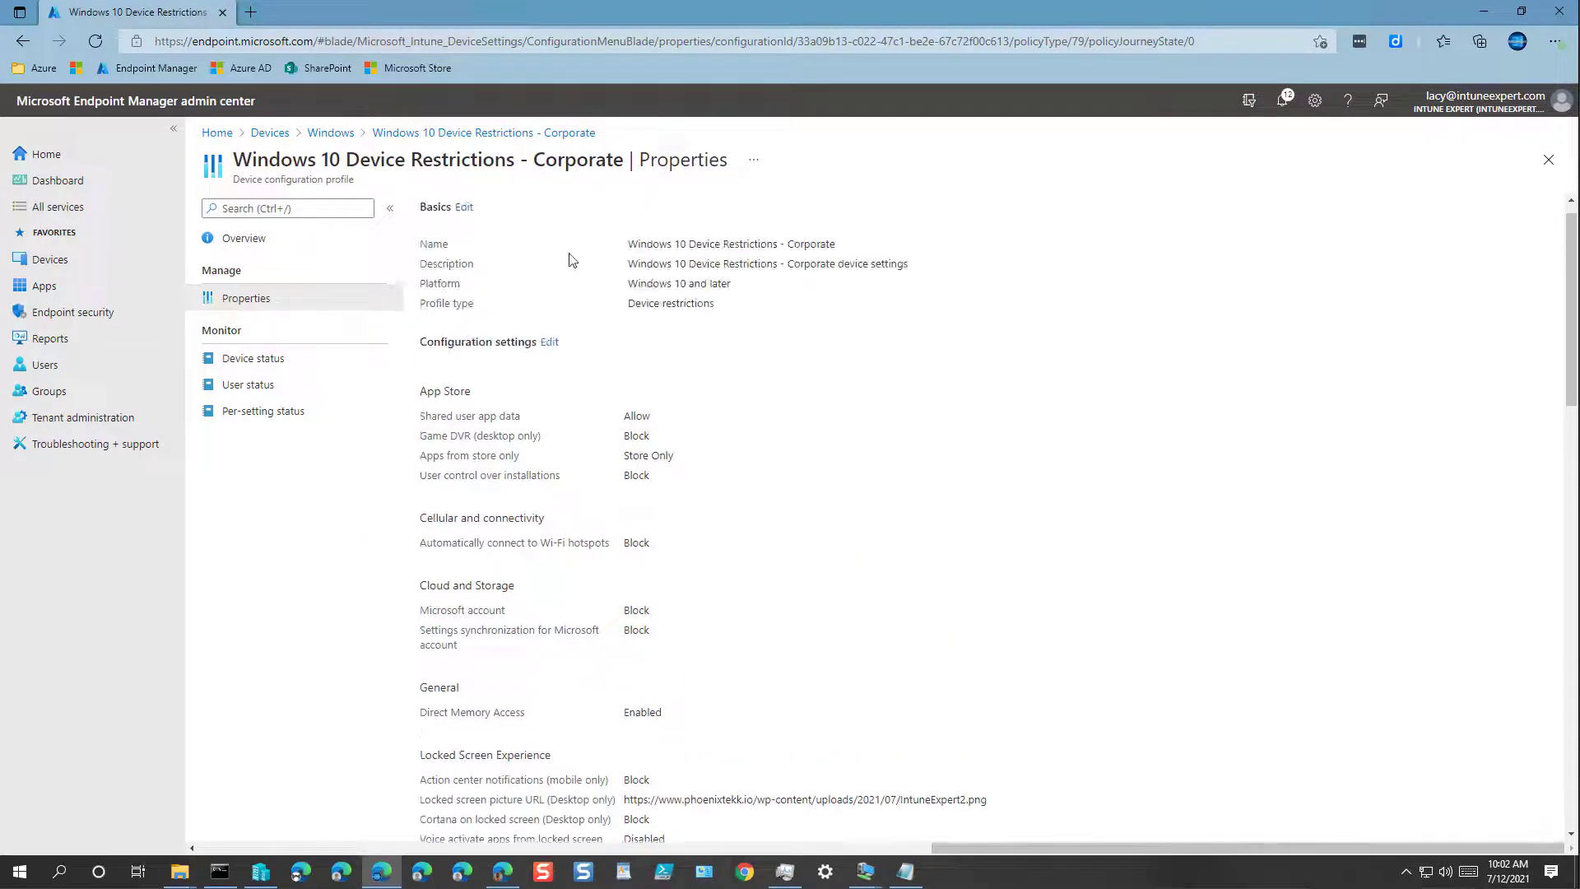
click(345, 135)
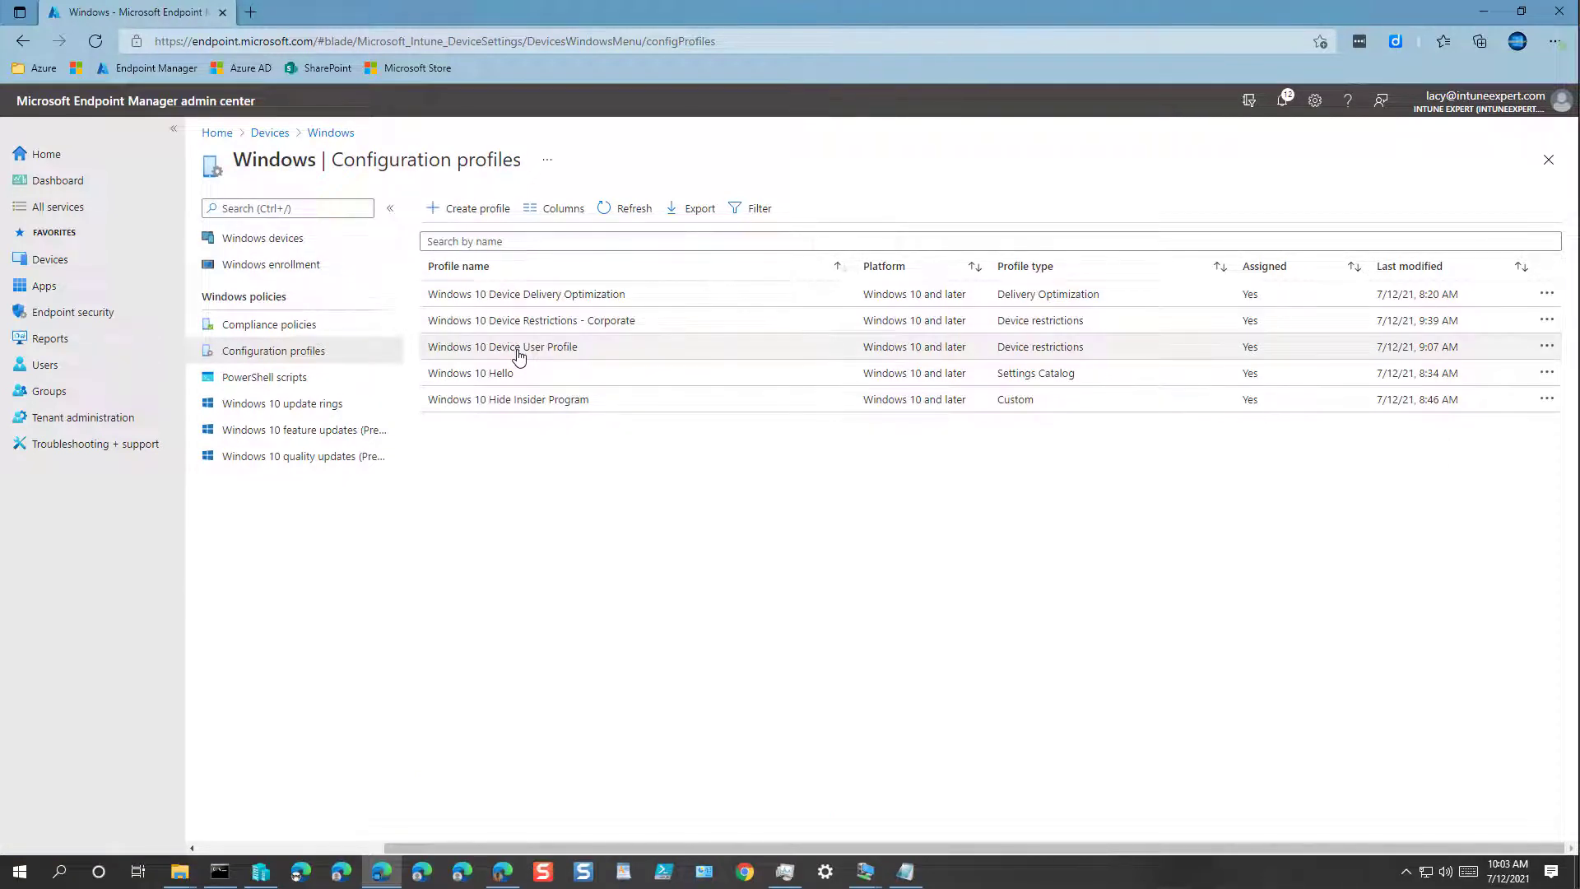
Open the Windows 10 Device User Profile properties showing alphanumeric passwords expiring after 41 days.
click(543, 352)
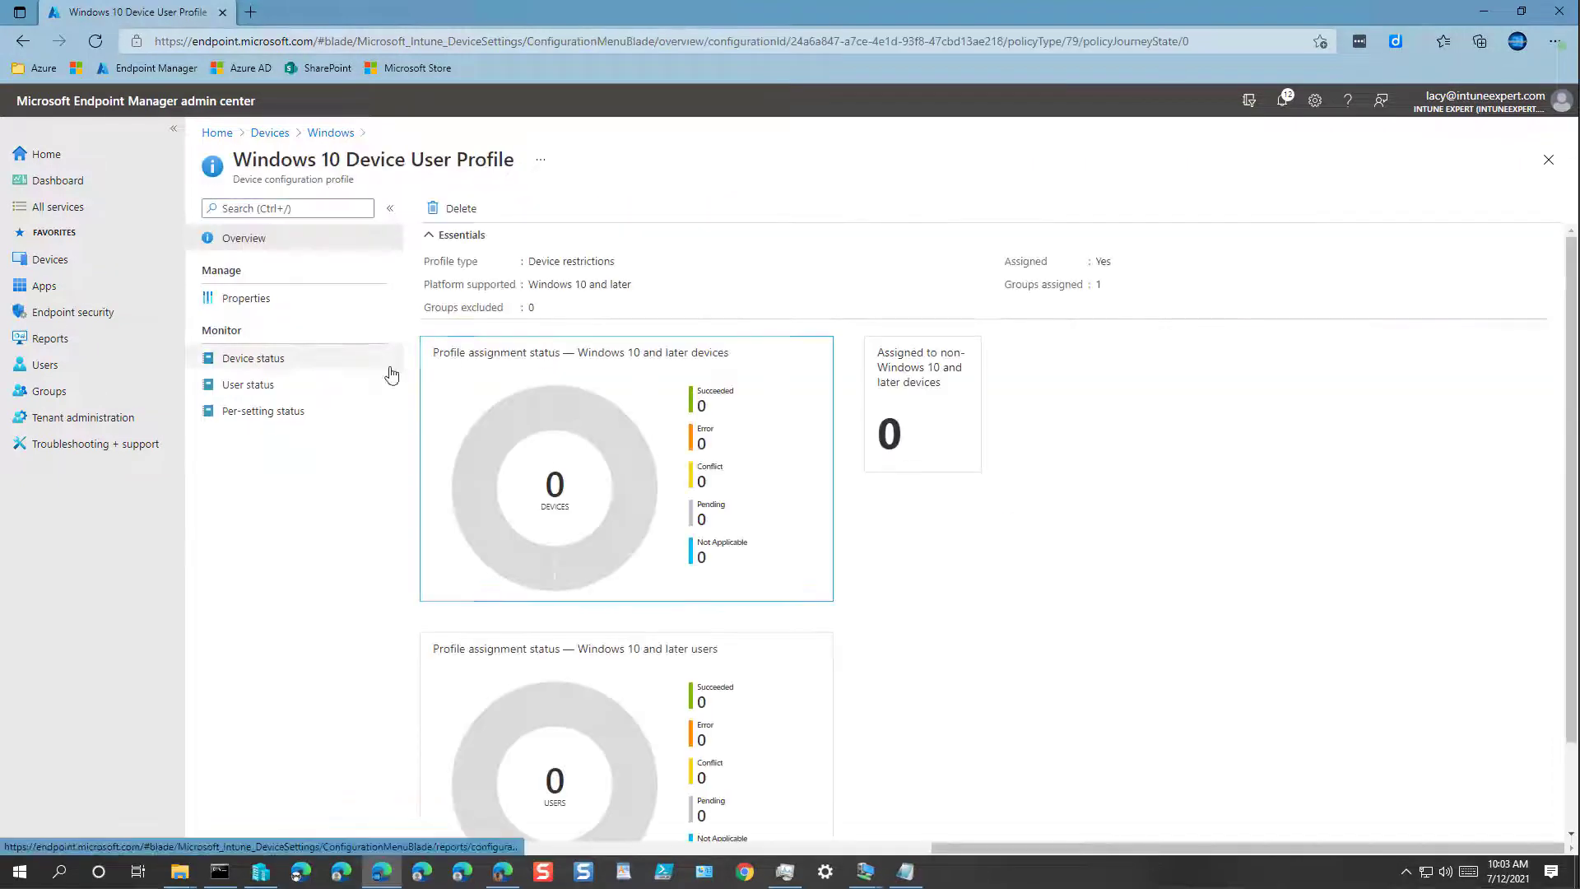
click(267, 302)
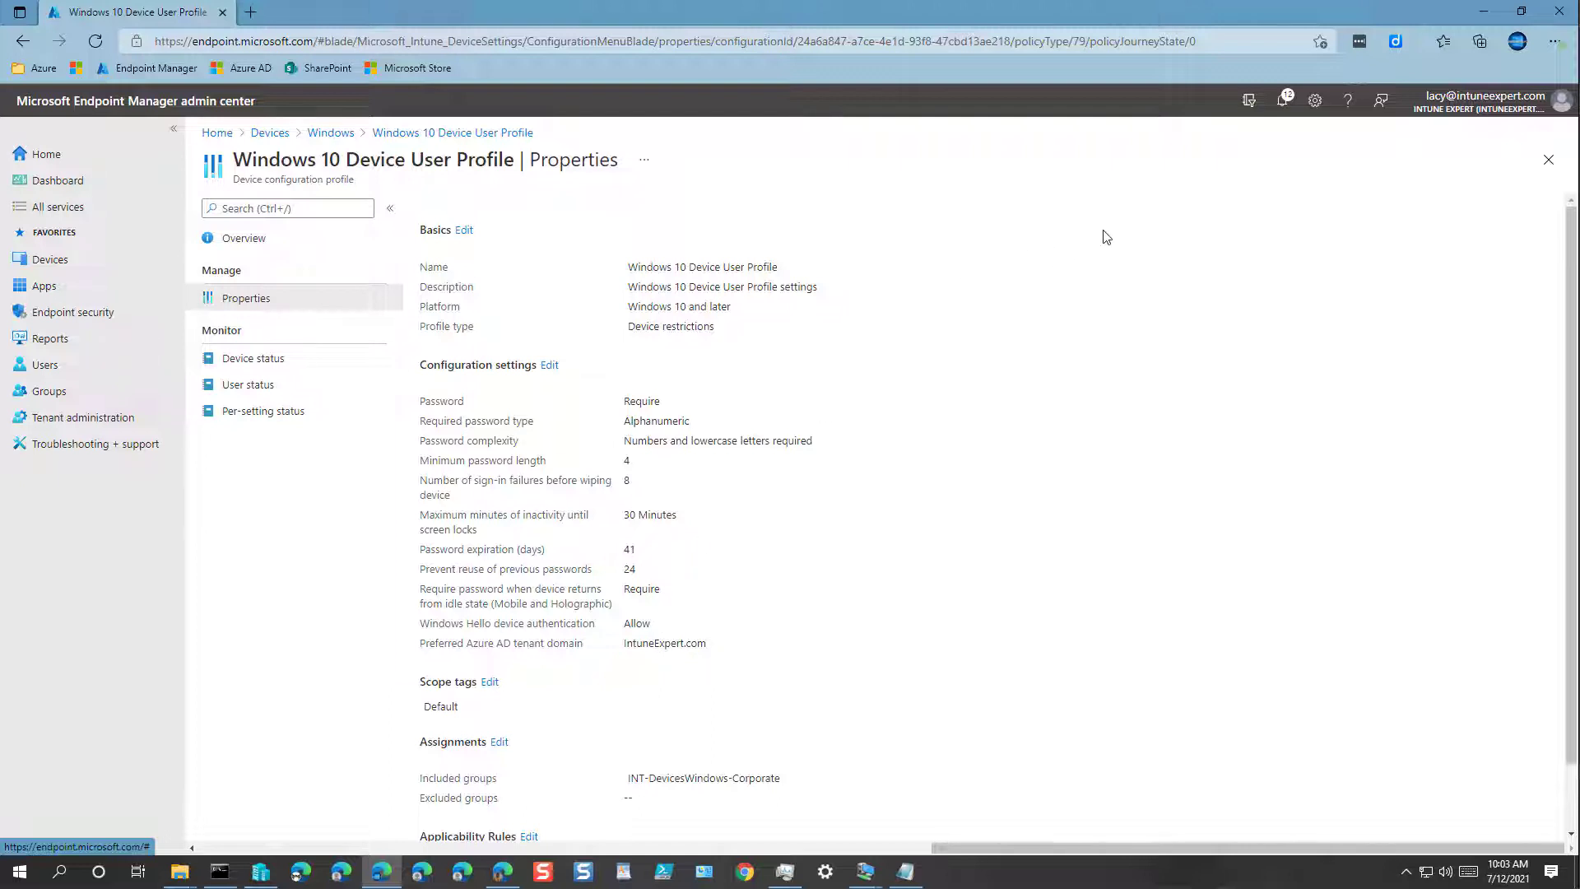
Open a new InPrivate window, load office.com and go to its sign-in page.
click(1554, 41)
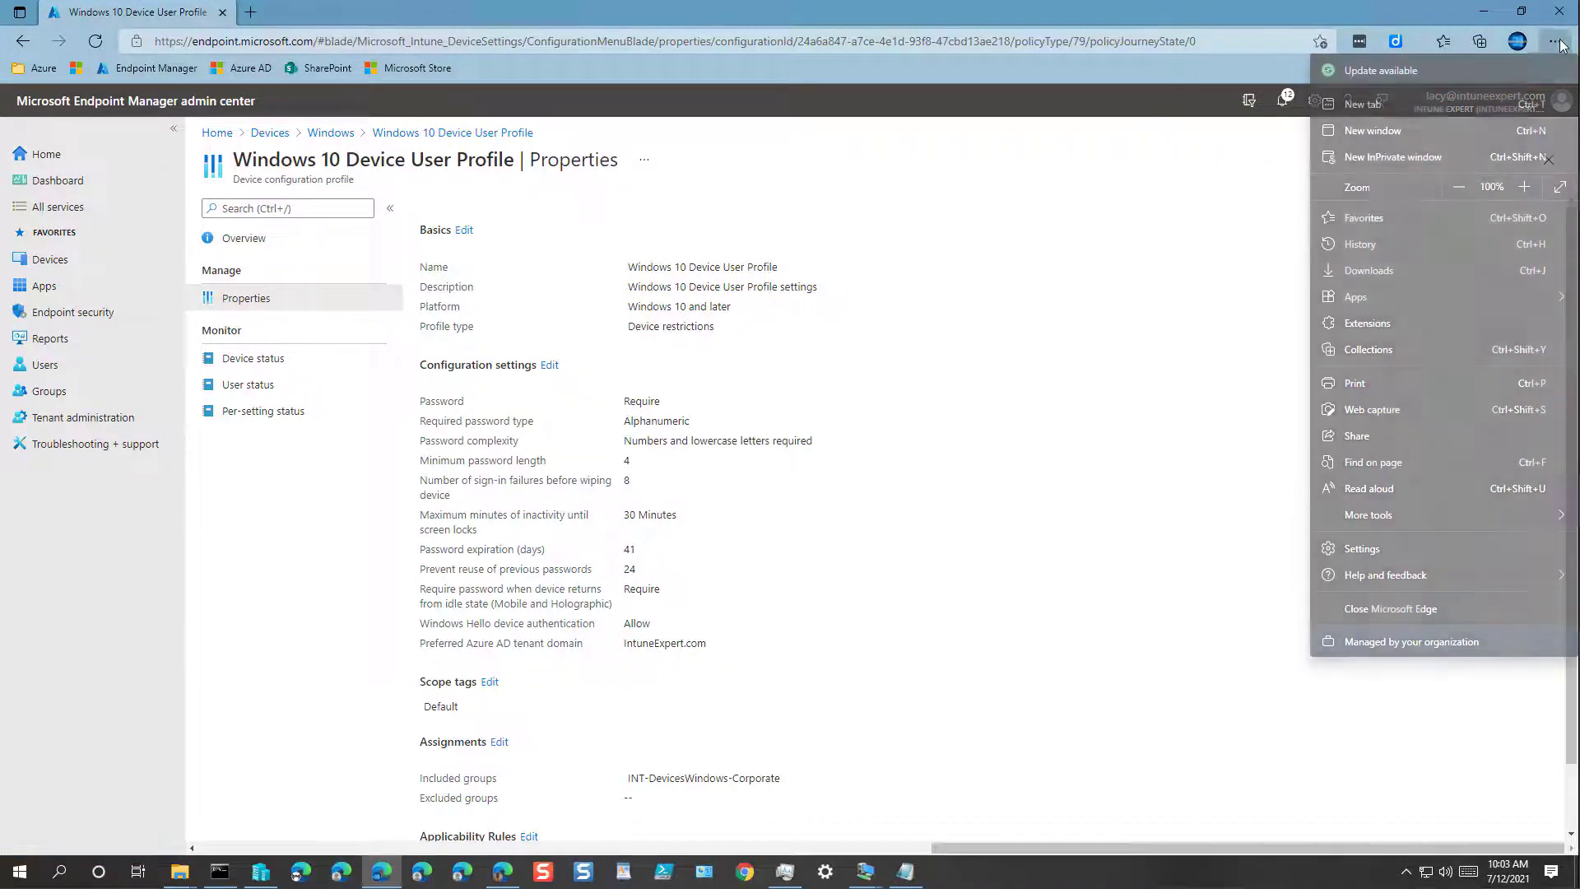
click(1394, 157)
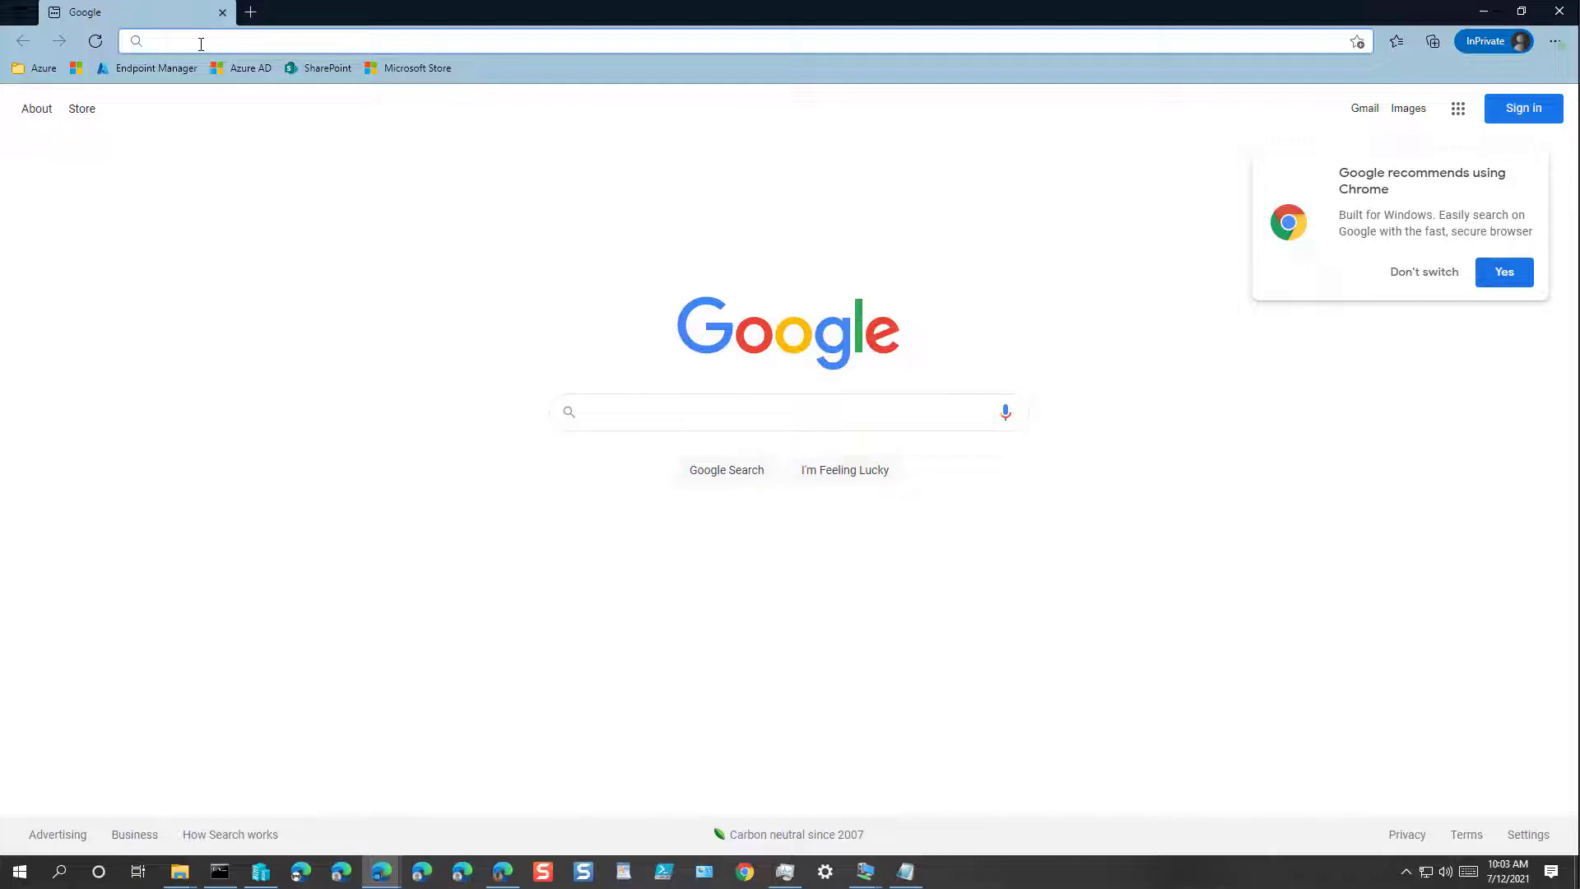
text(o)
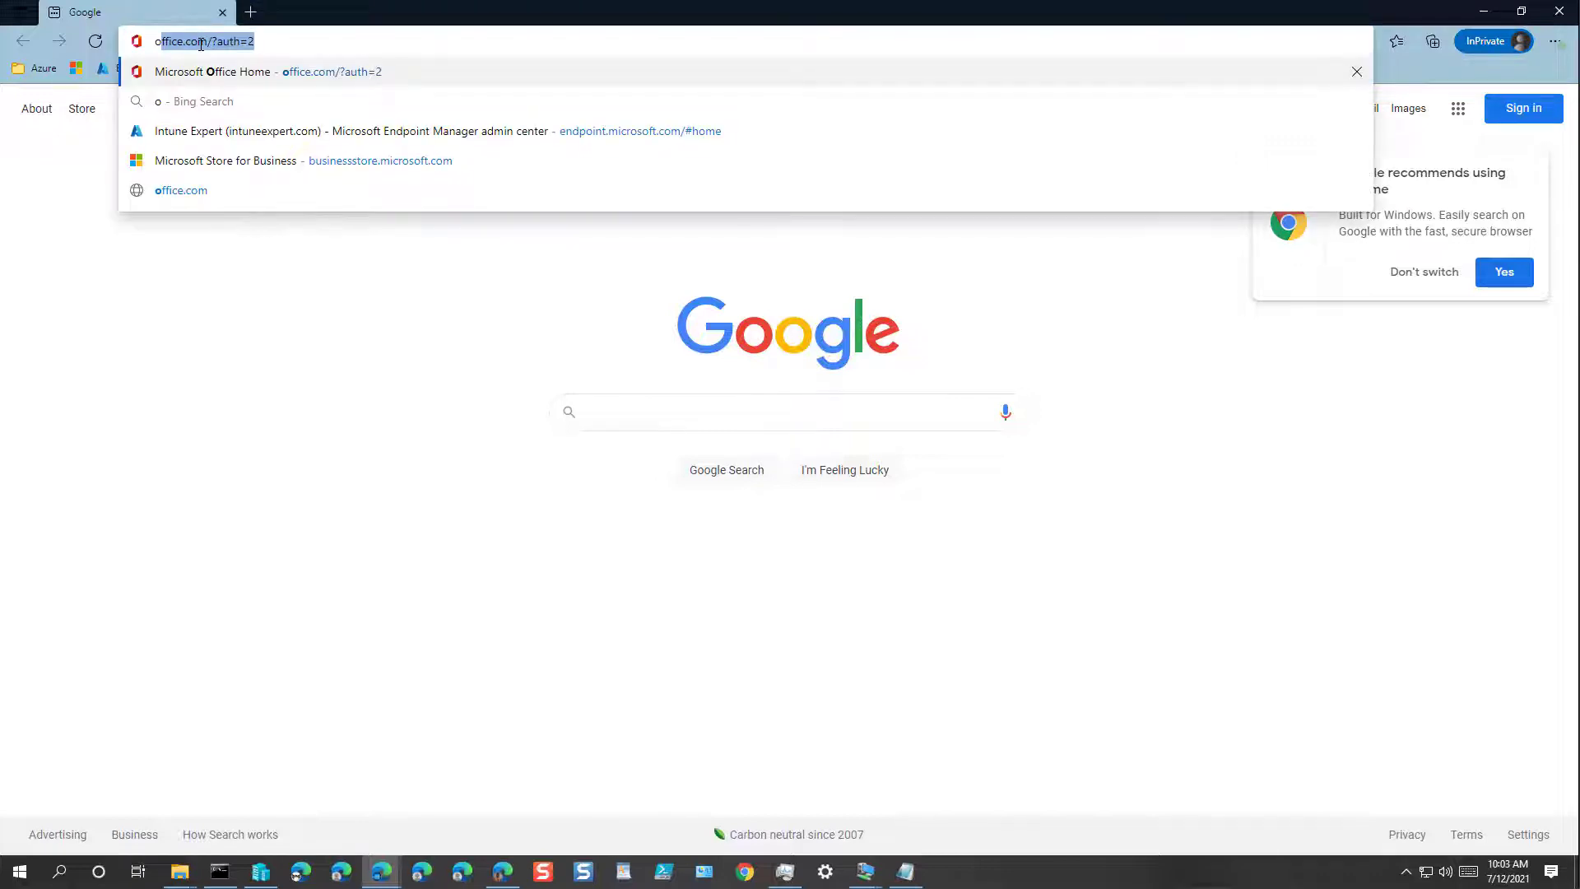
key(End)
key(BackSpace)
key(BackSpace)
key(BackSpace)
key(BackSpace)
key(BackSpace)
key(BackSpace)
key(BackSpace)
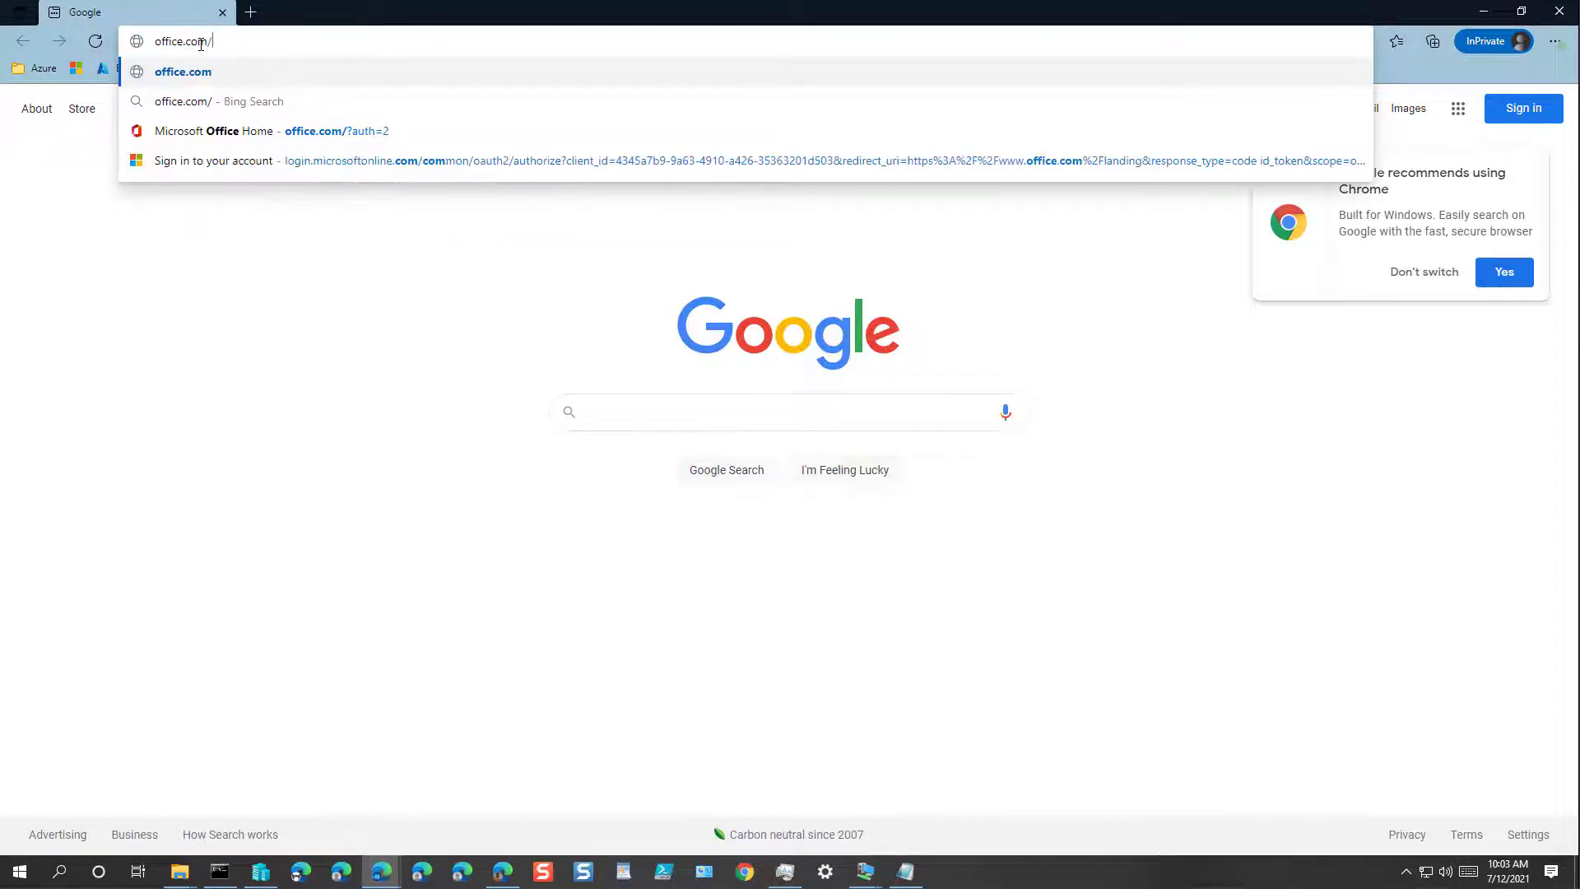
key(BackSpace)
key(Return)
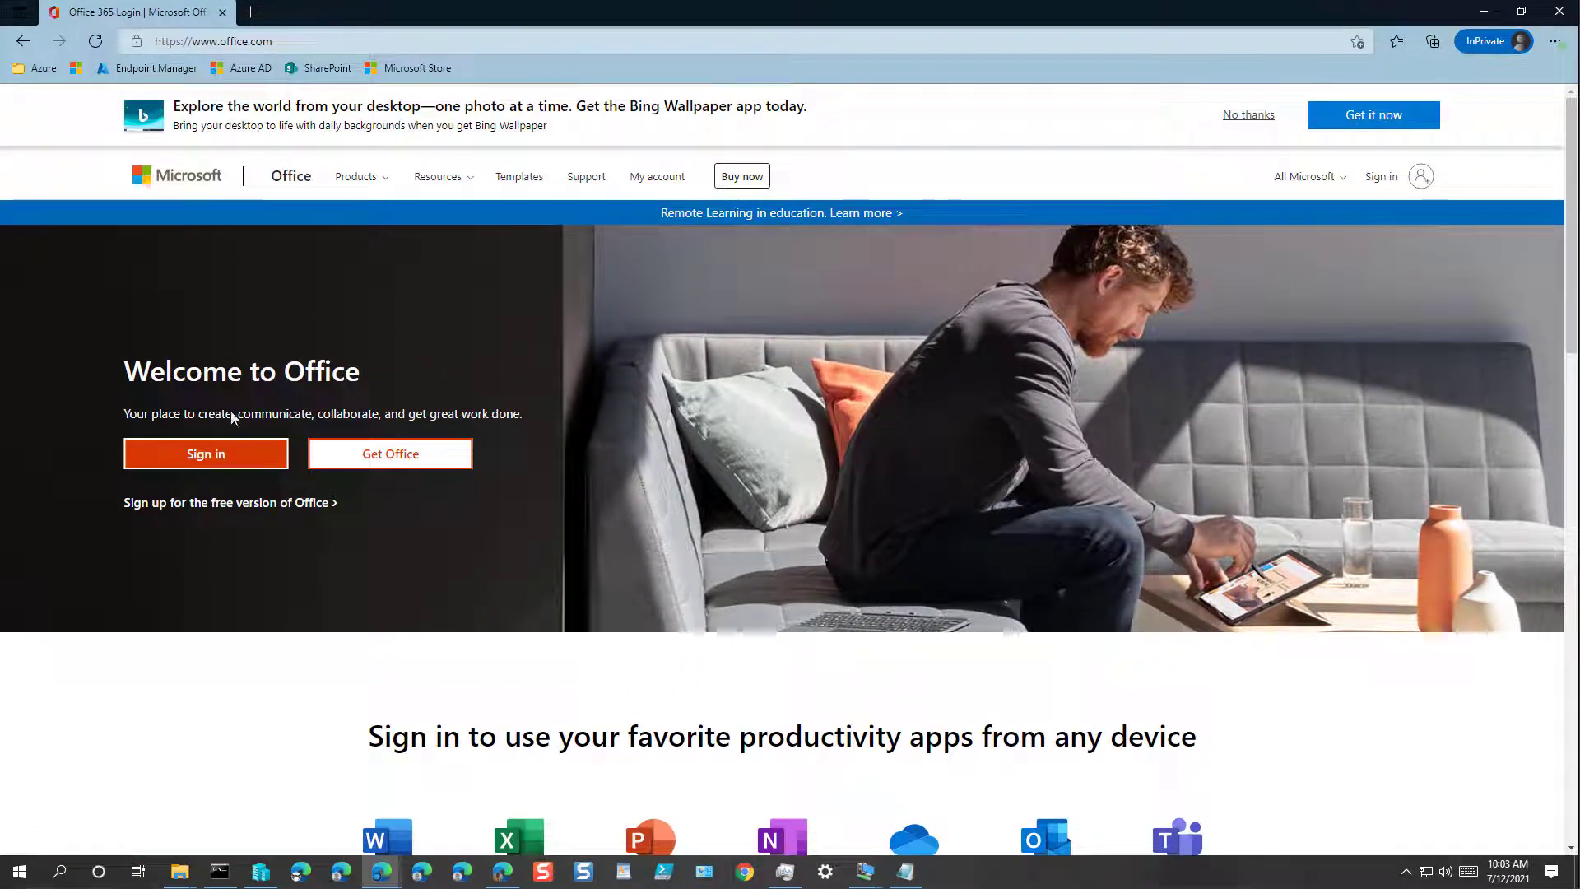
click(212, 458)
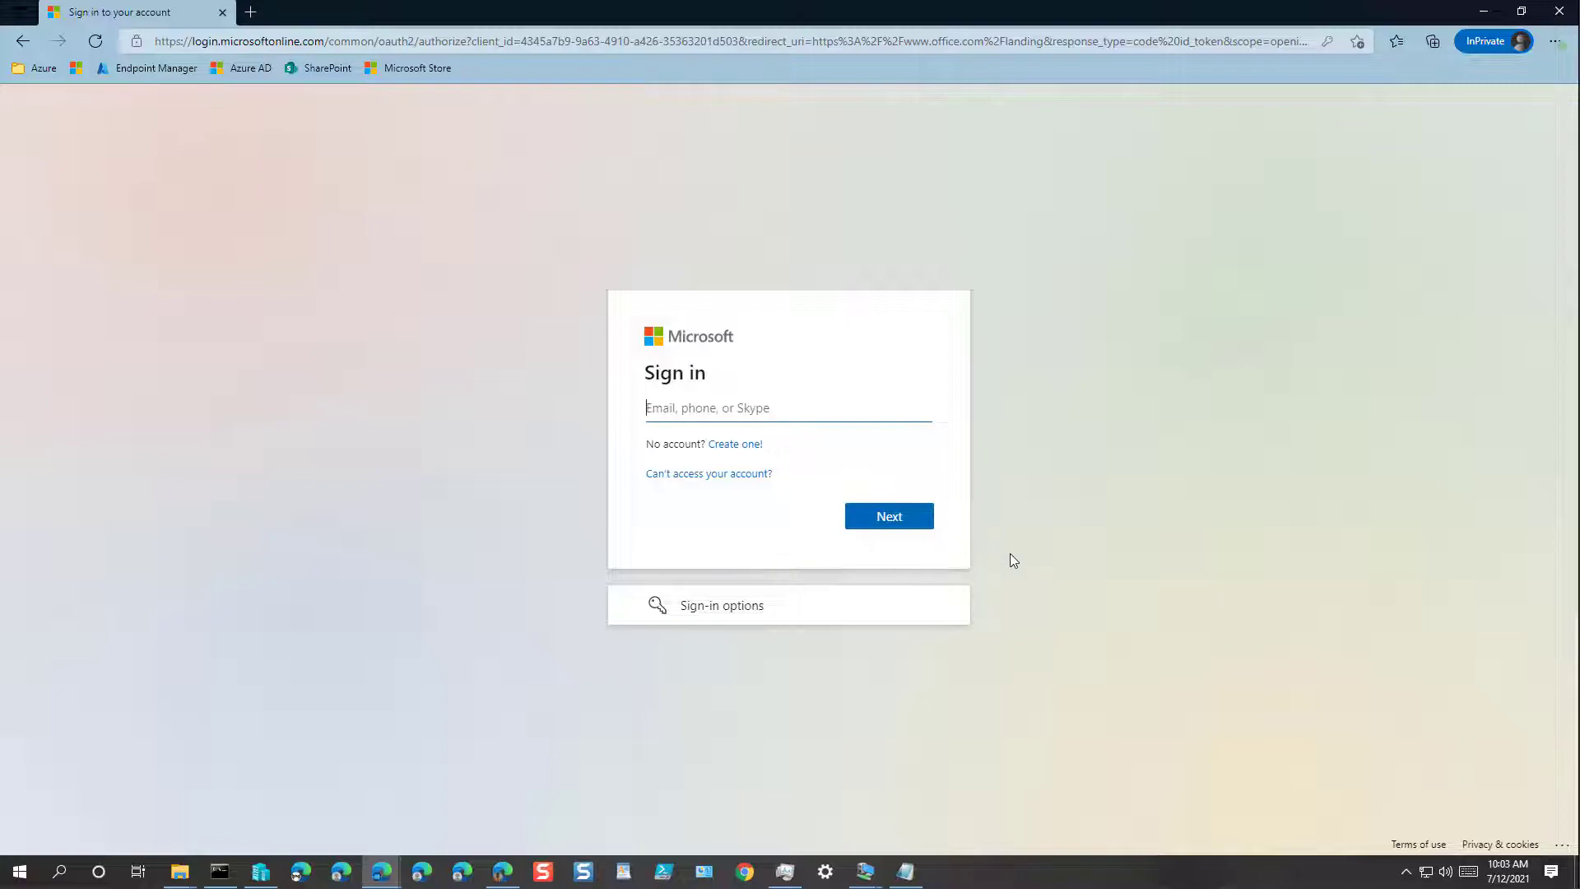
In the InPrivate window, open the Azure AD portal sign-in and submit the username, which gets rejected.
key(super+Tab)
key(Escape)
key(alt+Tab)
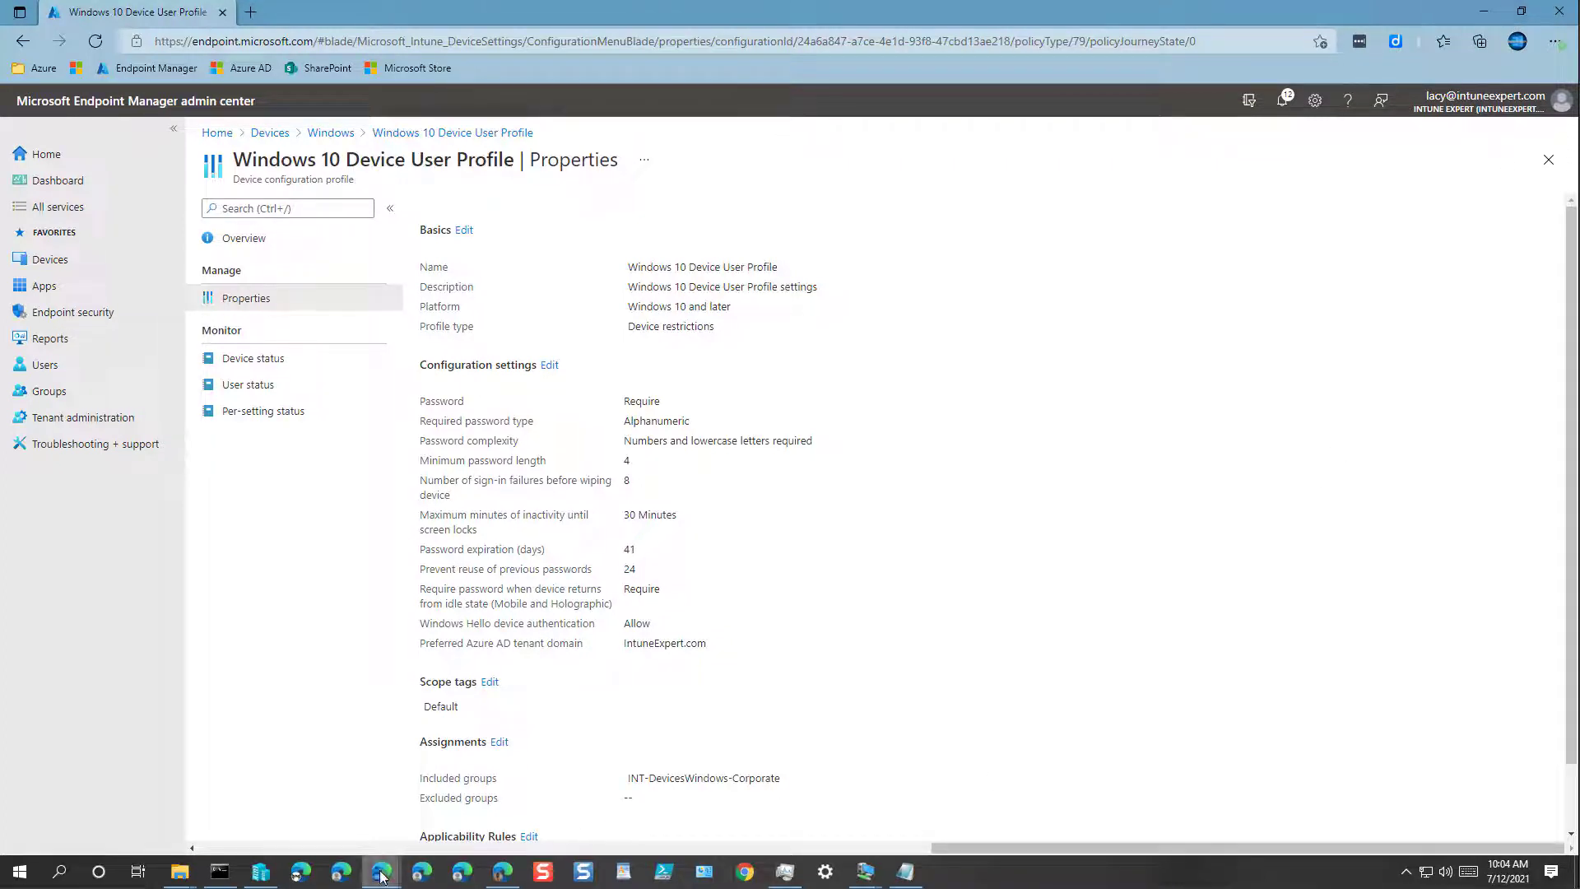
mouse_move(381, 875)
click(469, 794)
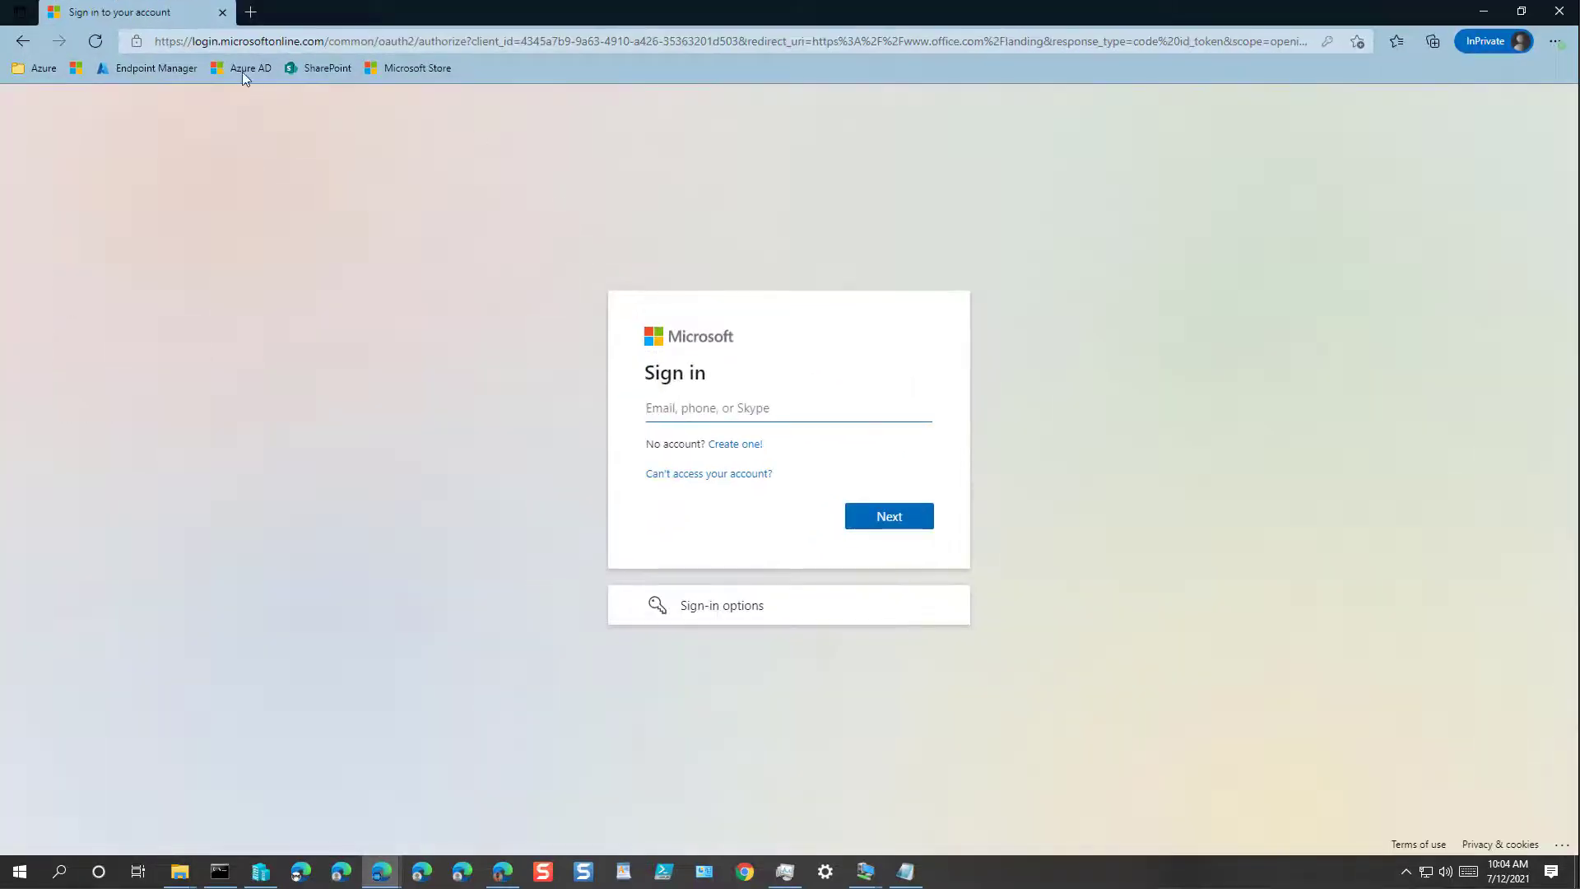
click(250, 70)
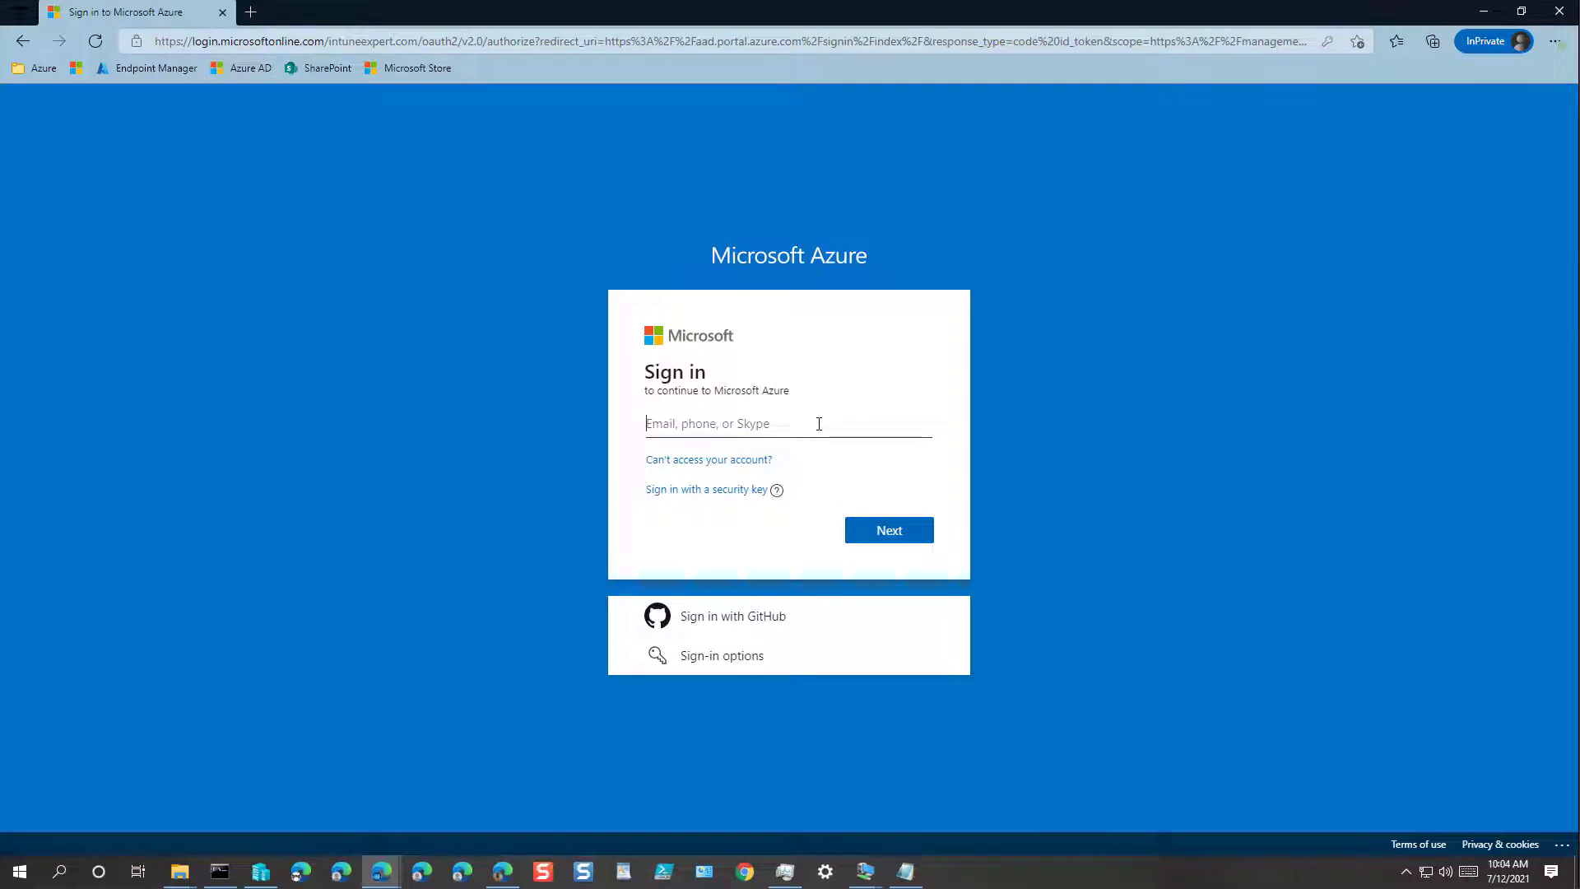
text(lacy)
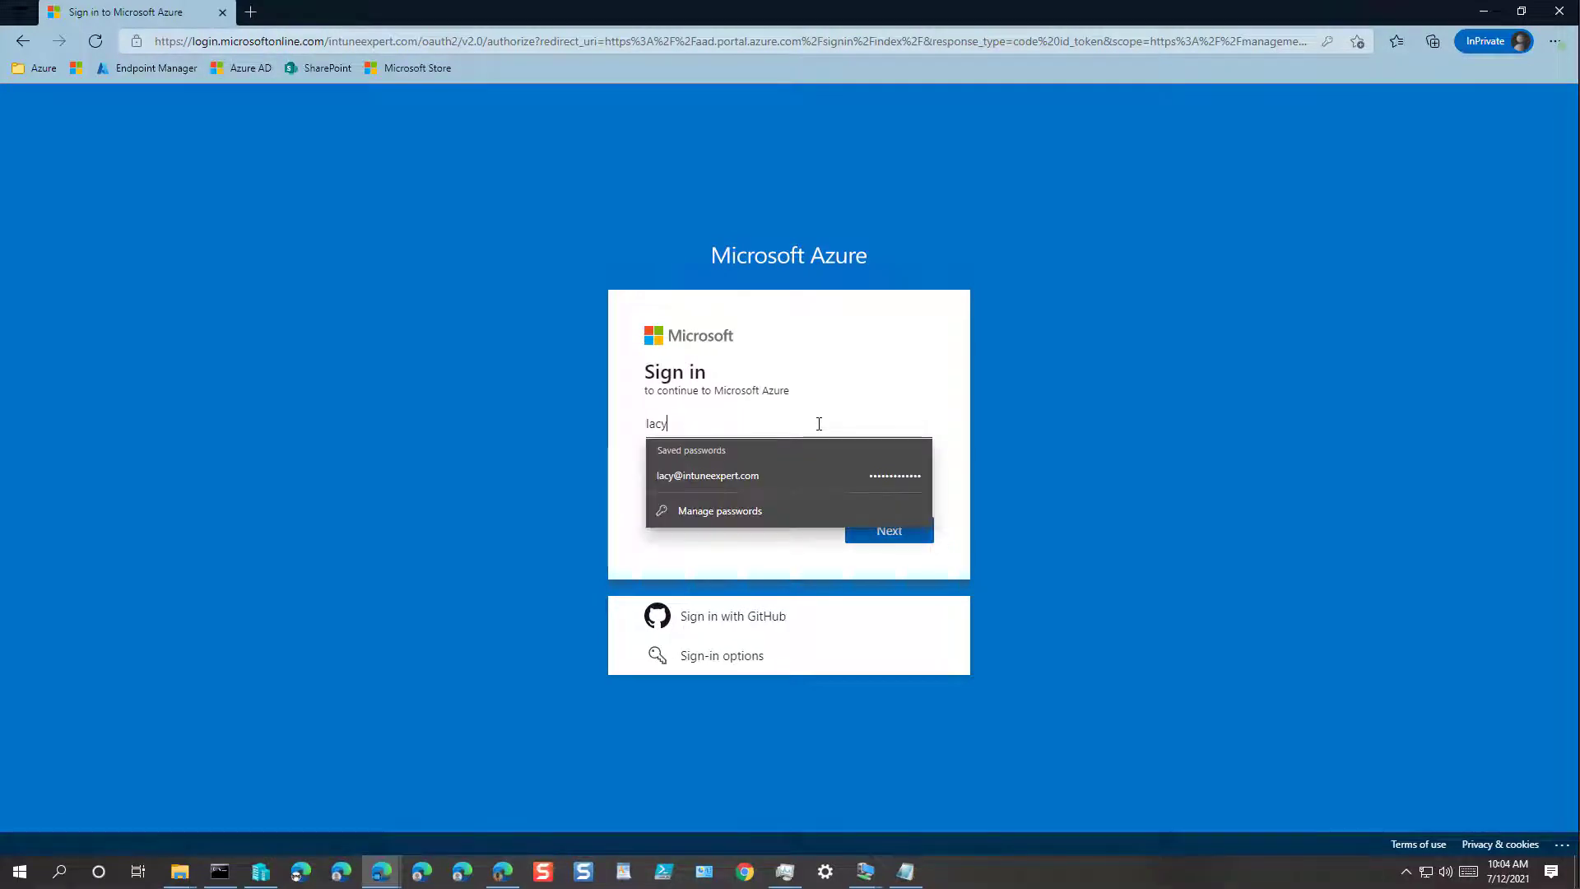
click(1007, 401)
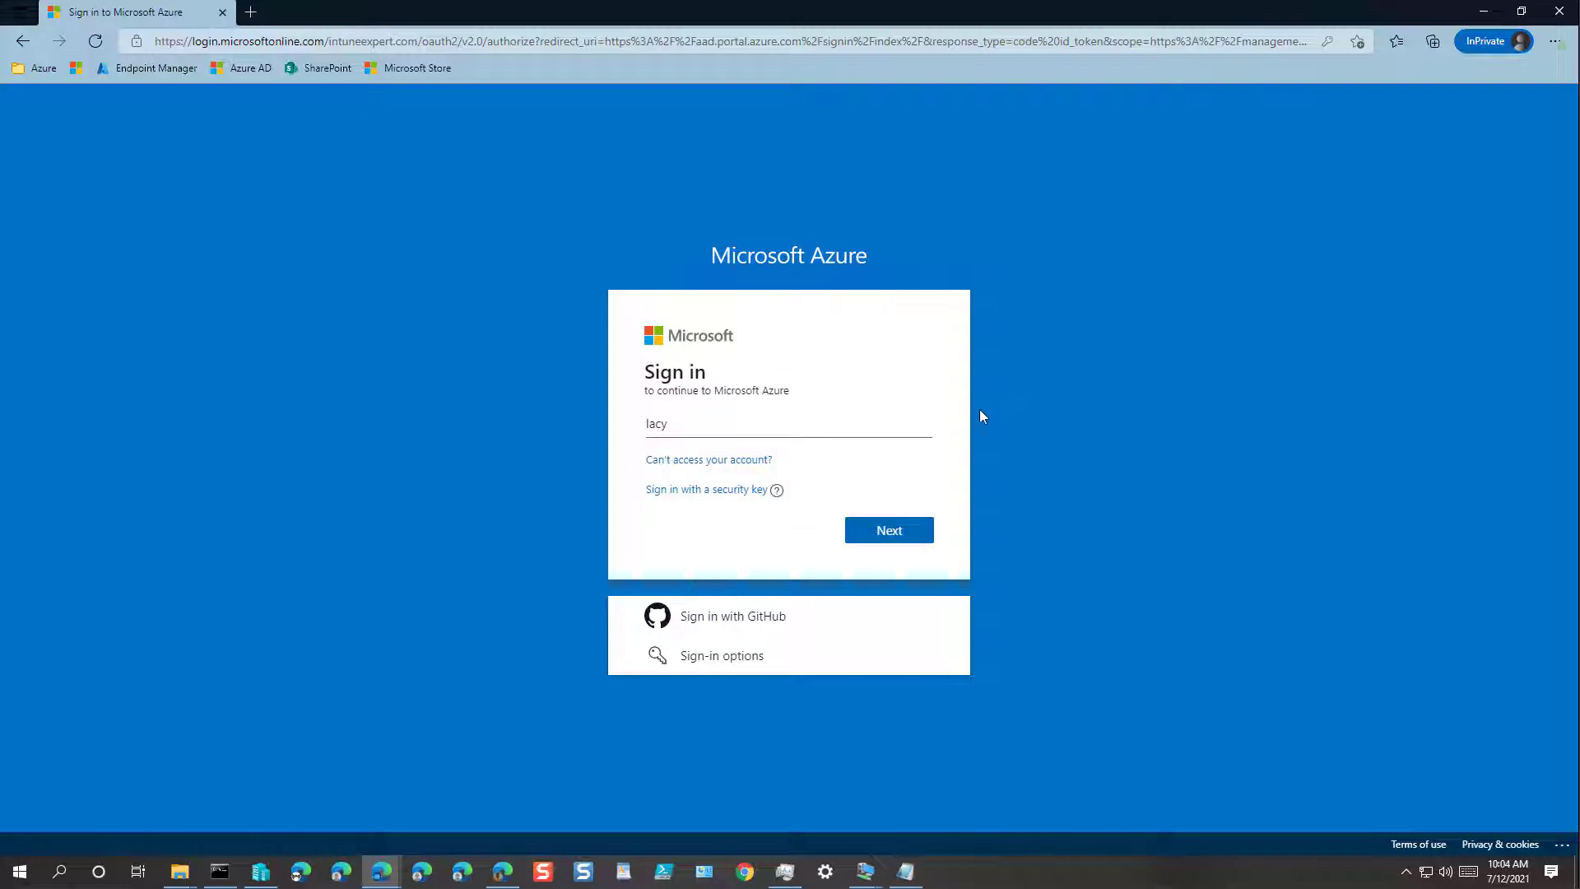
click(888, 531)
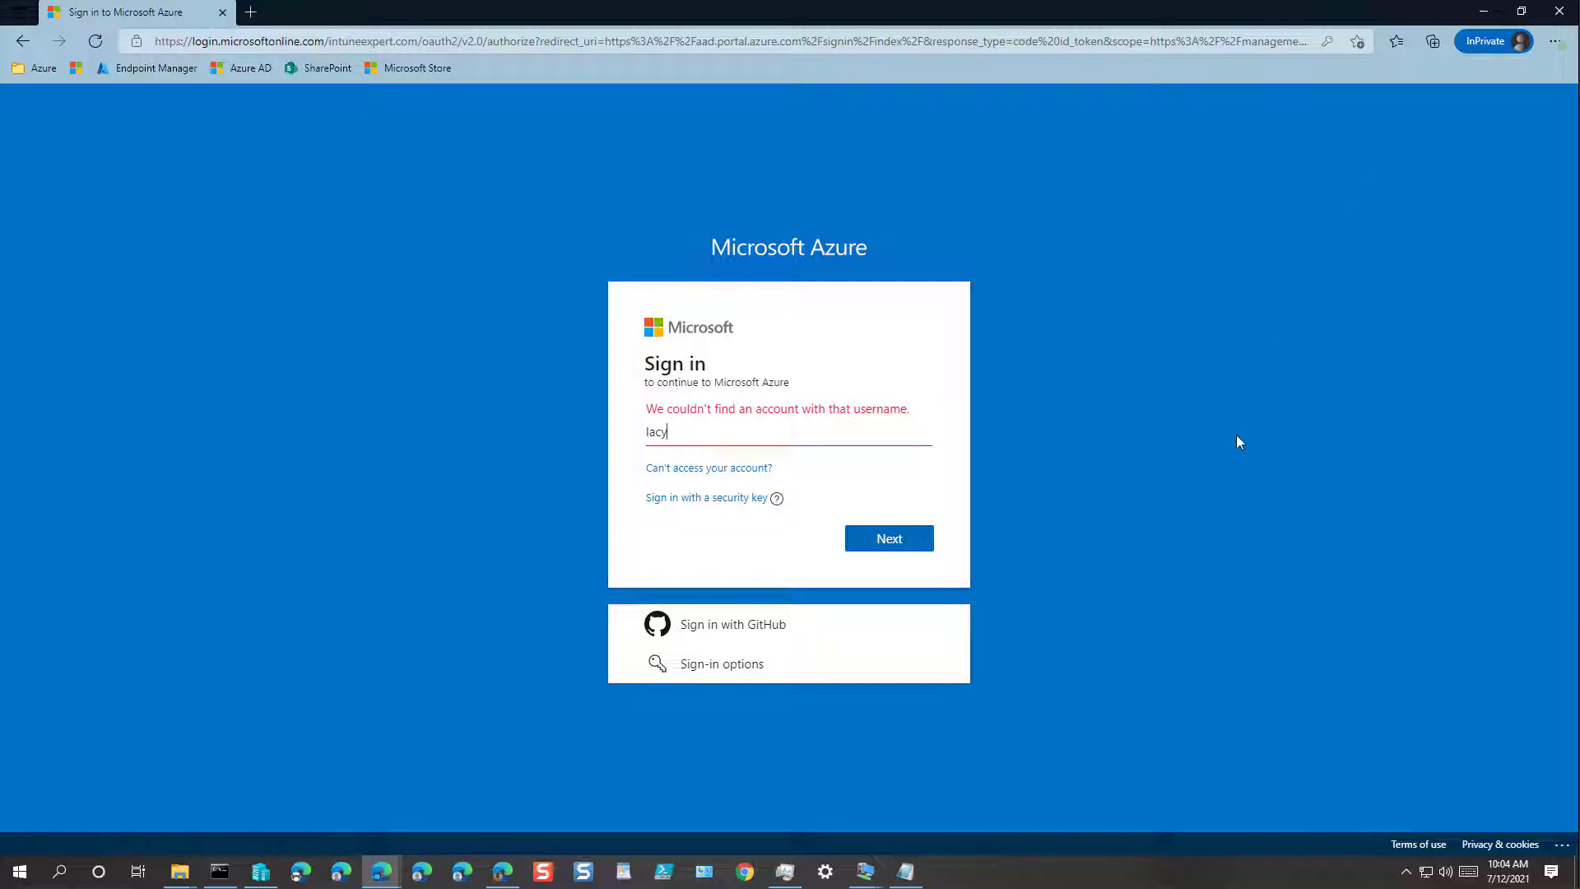
Close the Microsoft Store on the second test VM and bring the test VM window back to the front.
mouse_move(858, 879)
click(935, 797)
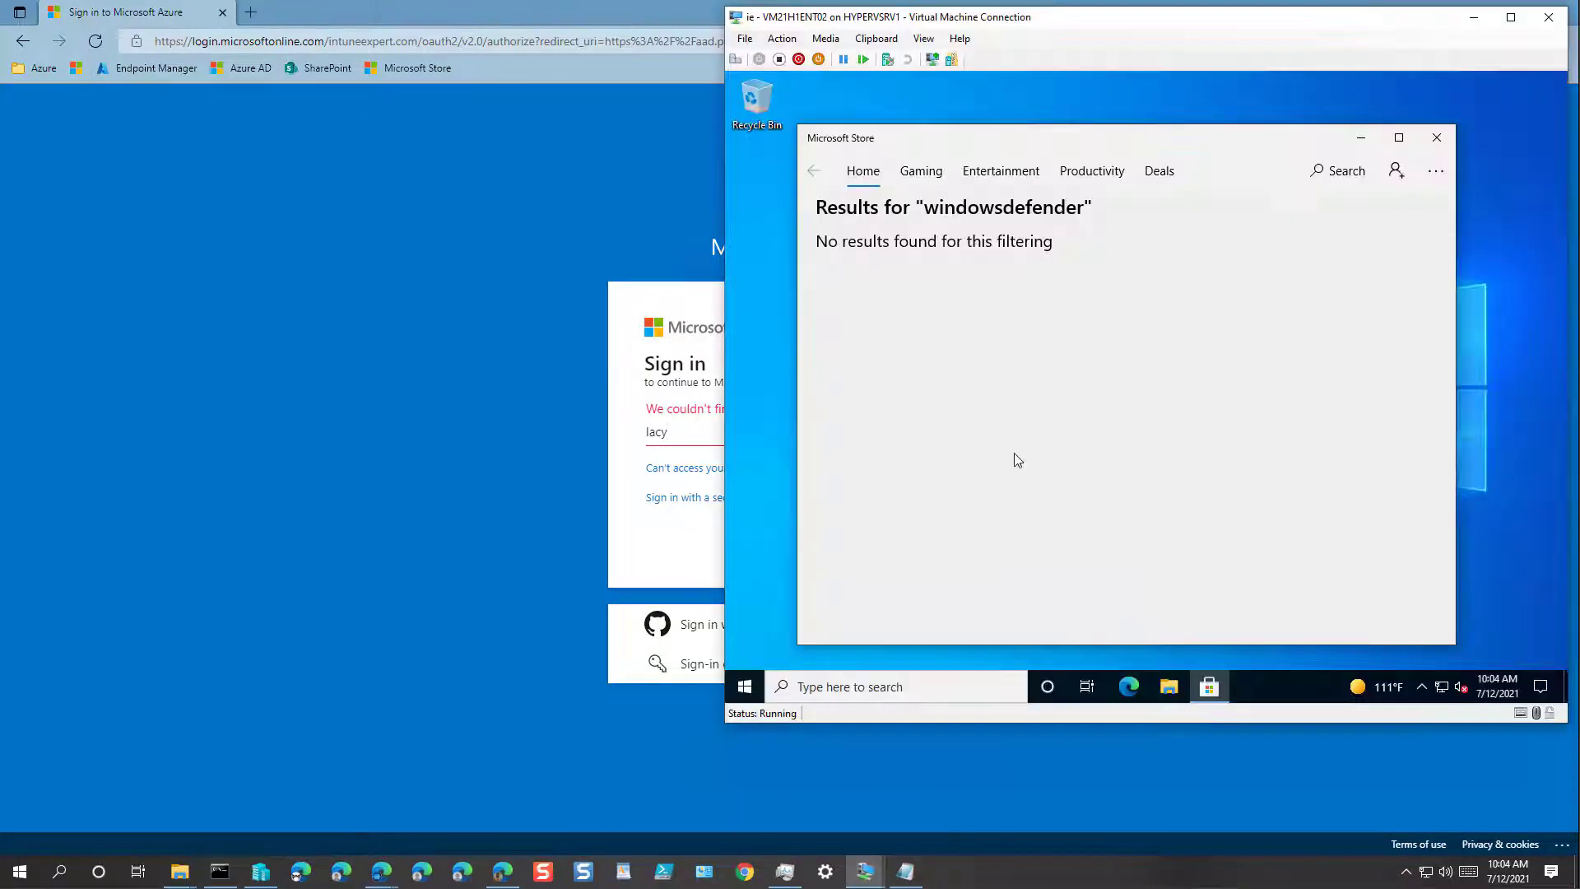
click(1436, 137)
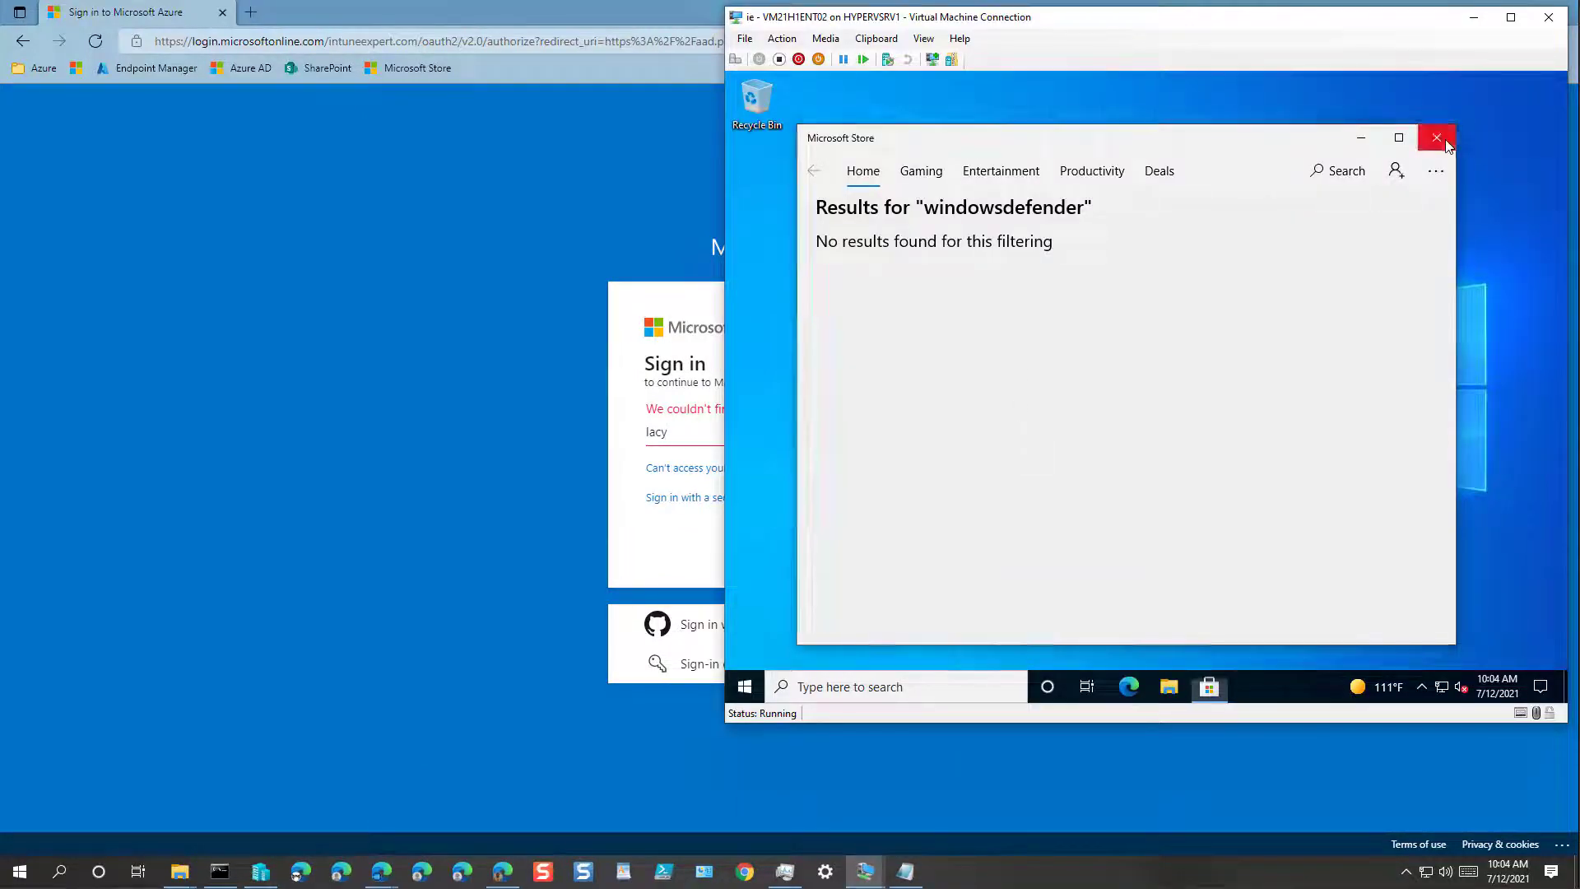
click(744, 679)
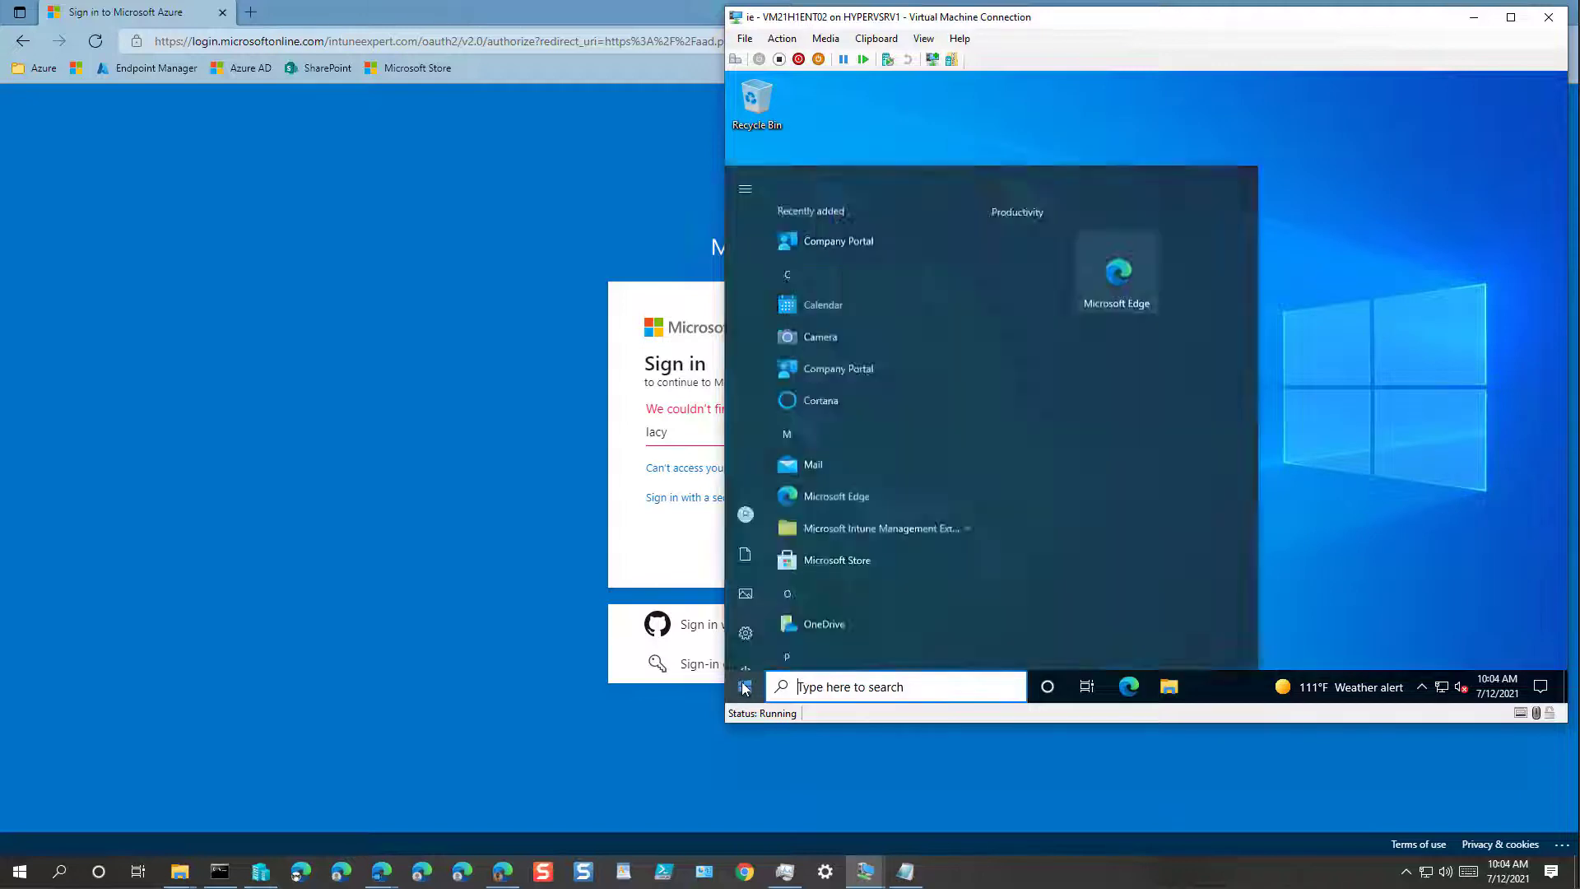
mouse_move(751, 663)
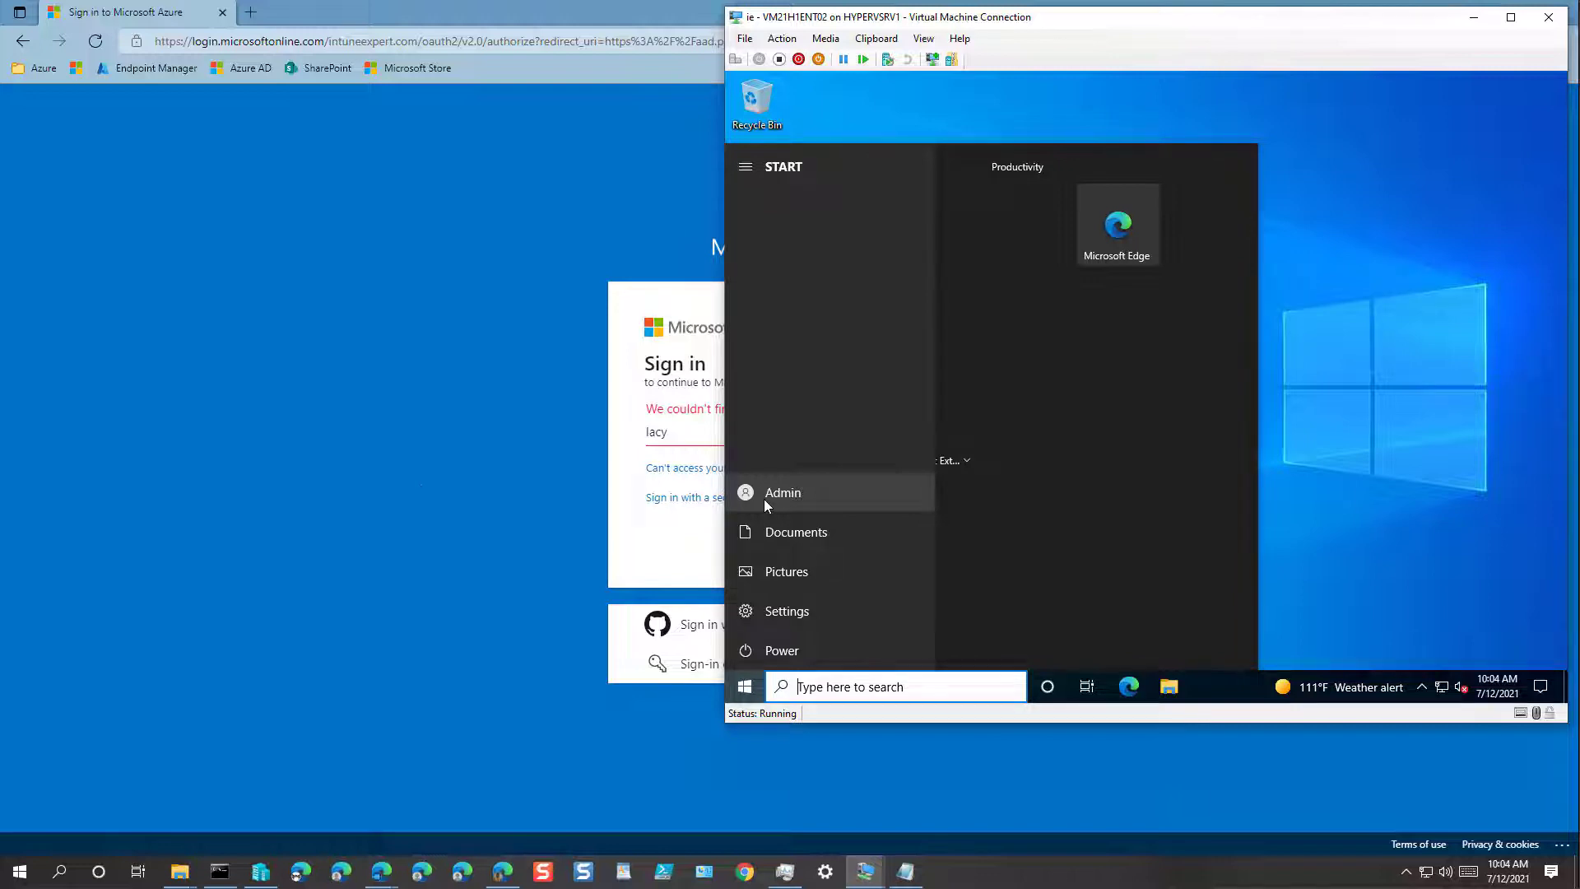
click(407, 444)
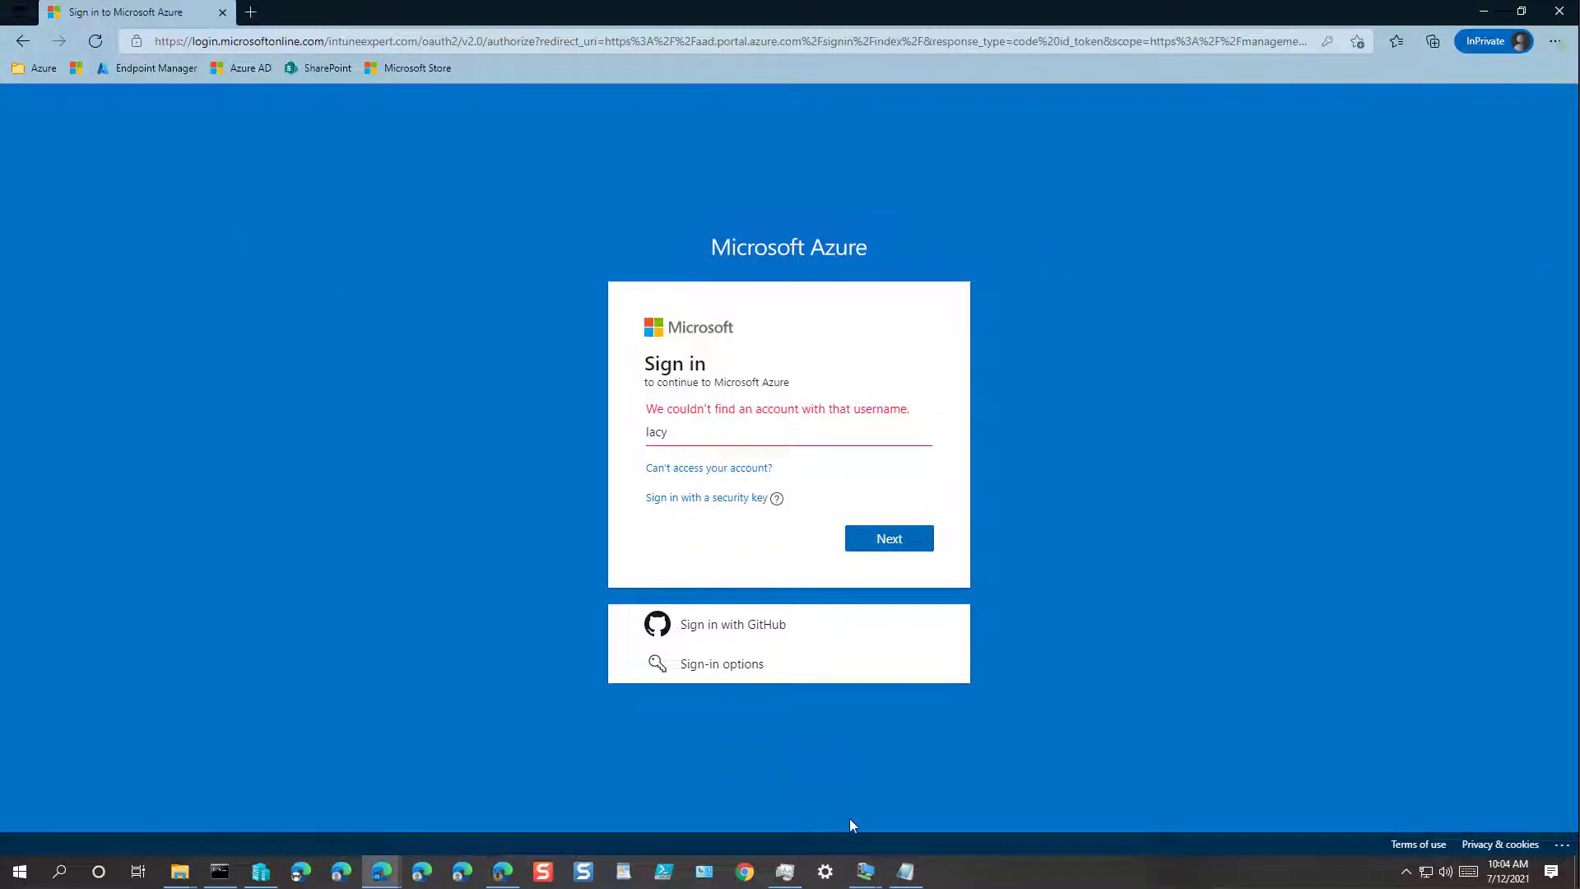
mouse_move(864, 871)
click(819, 808)
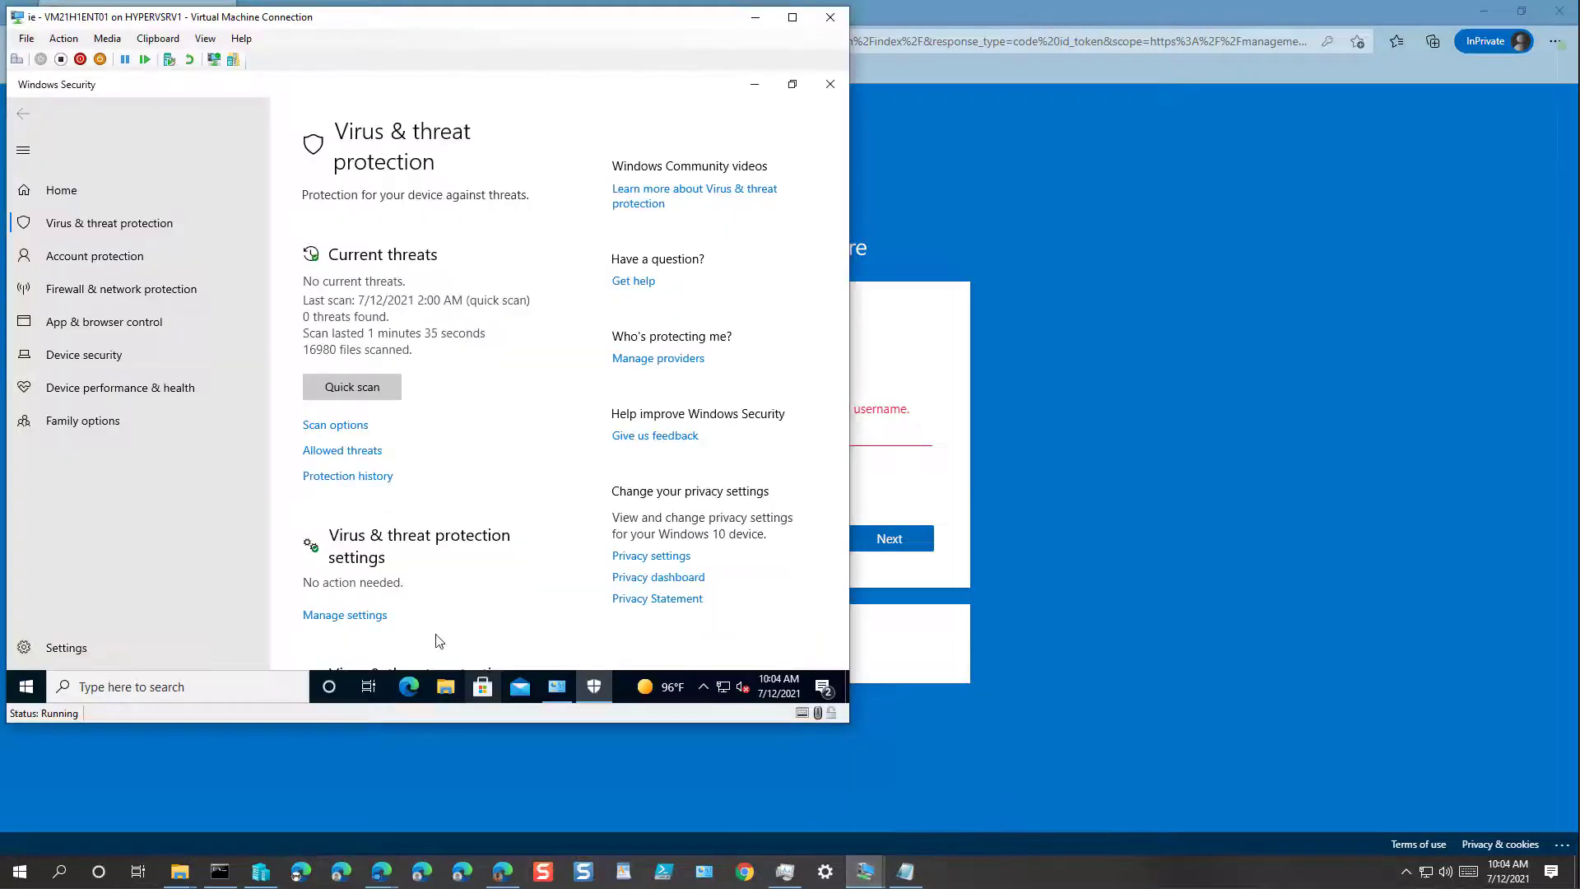
Sign out of the test VM, sign back in with the PIN, and reopen the account options.
click(25, 686)
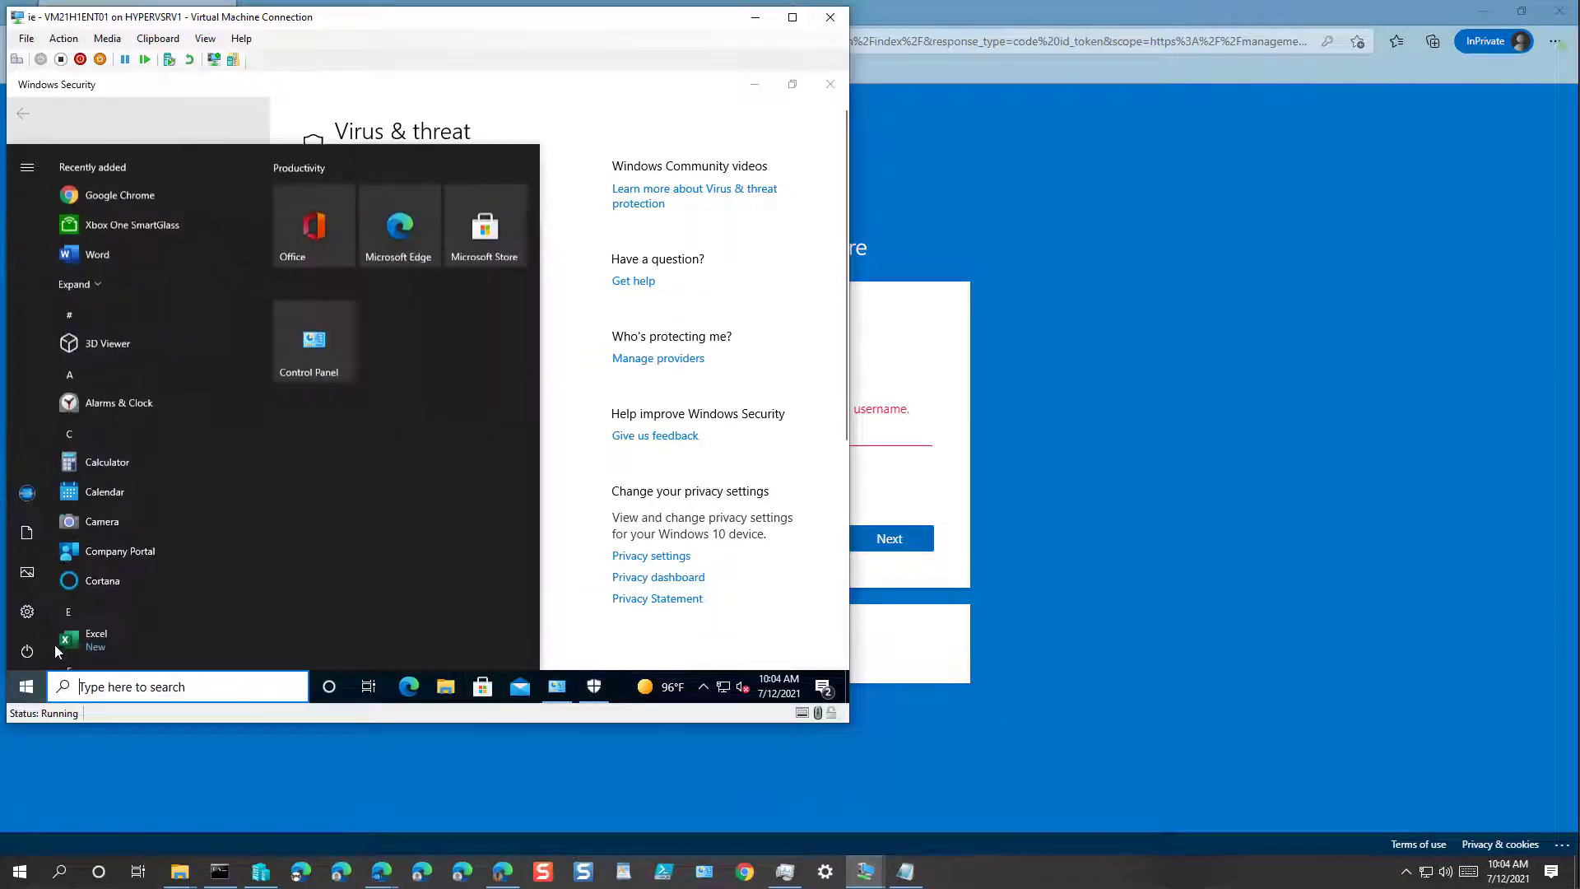
mouse_move(37, 650)
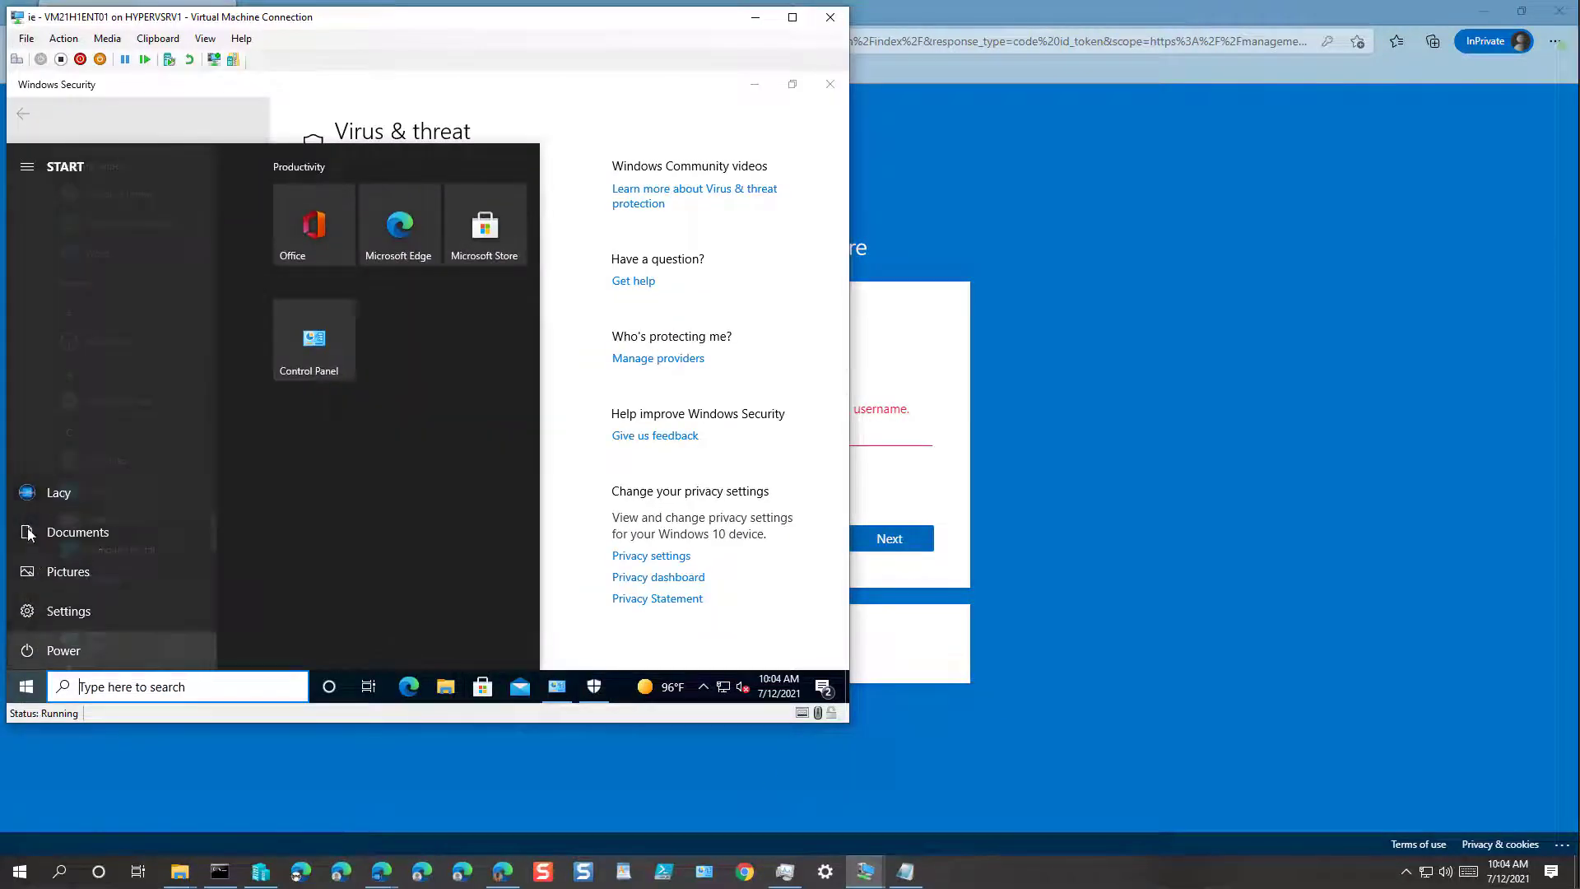
click(77, 499)
click(77, 451)
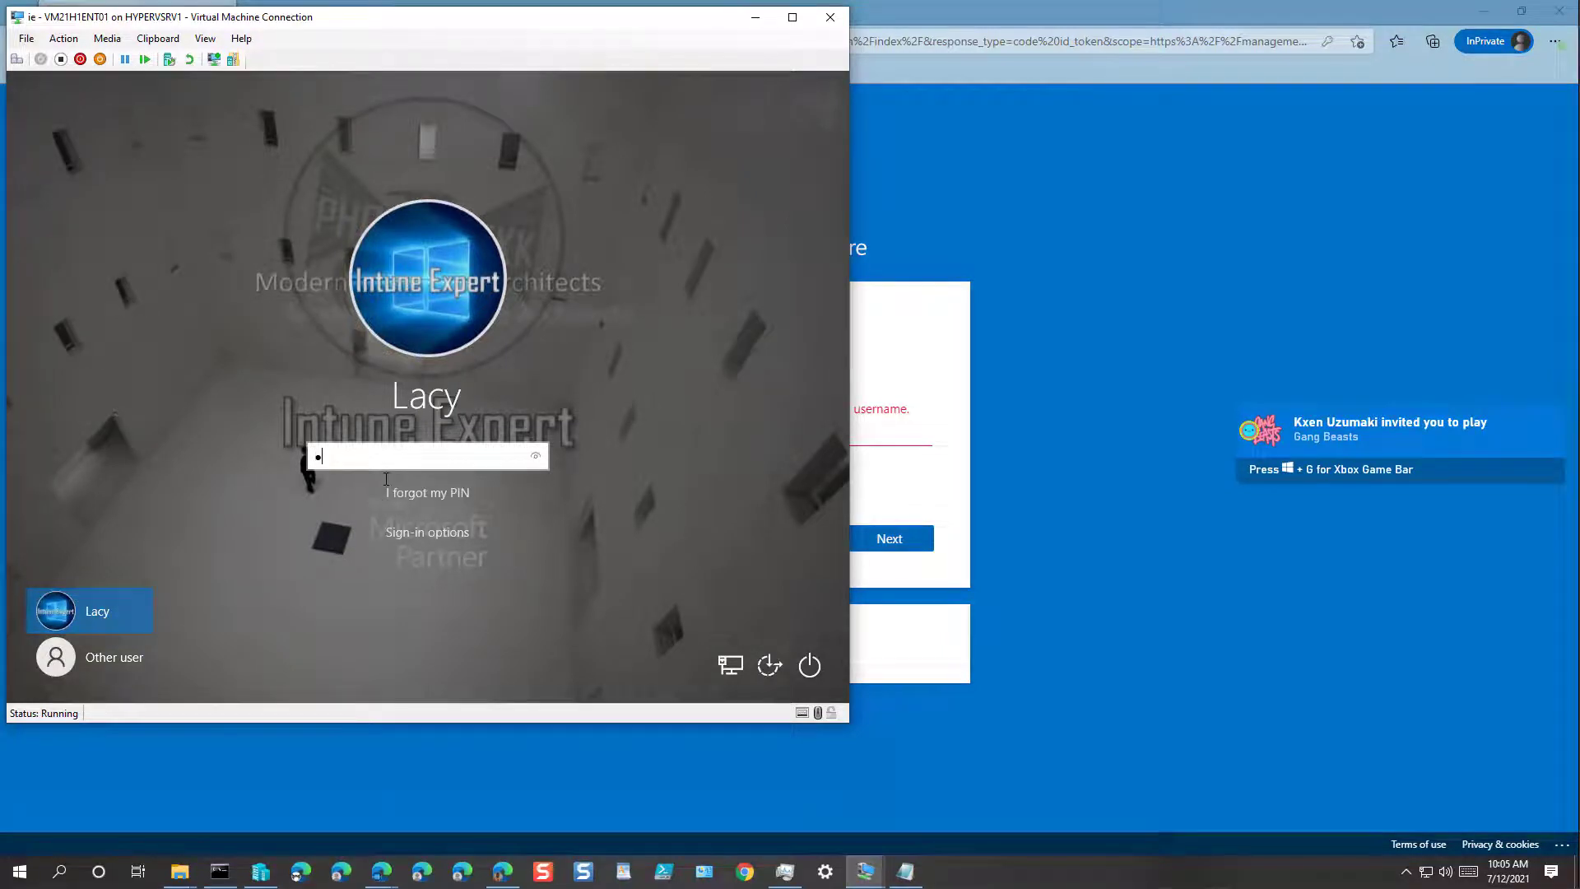
text(0)
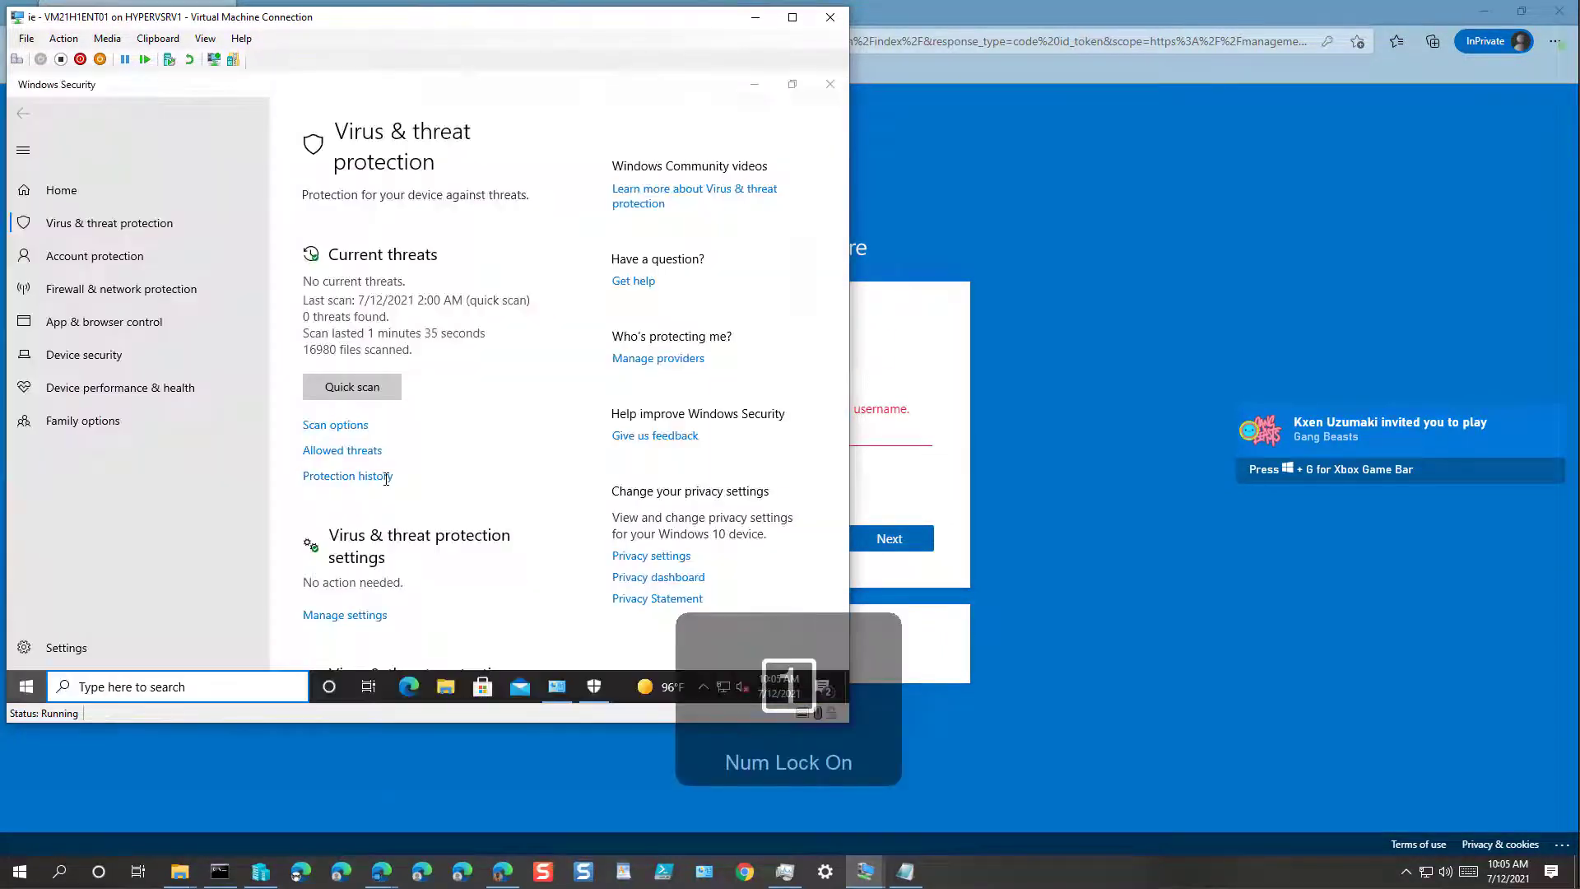
key(super)
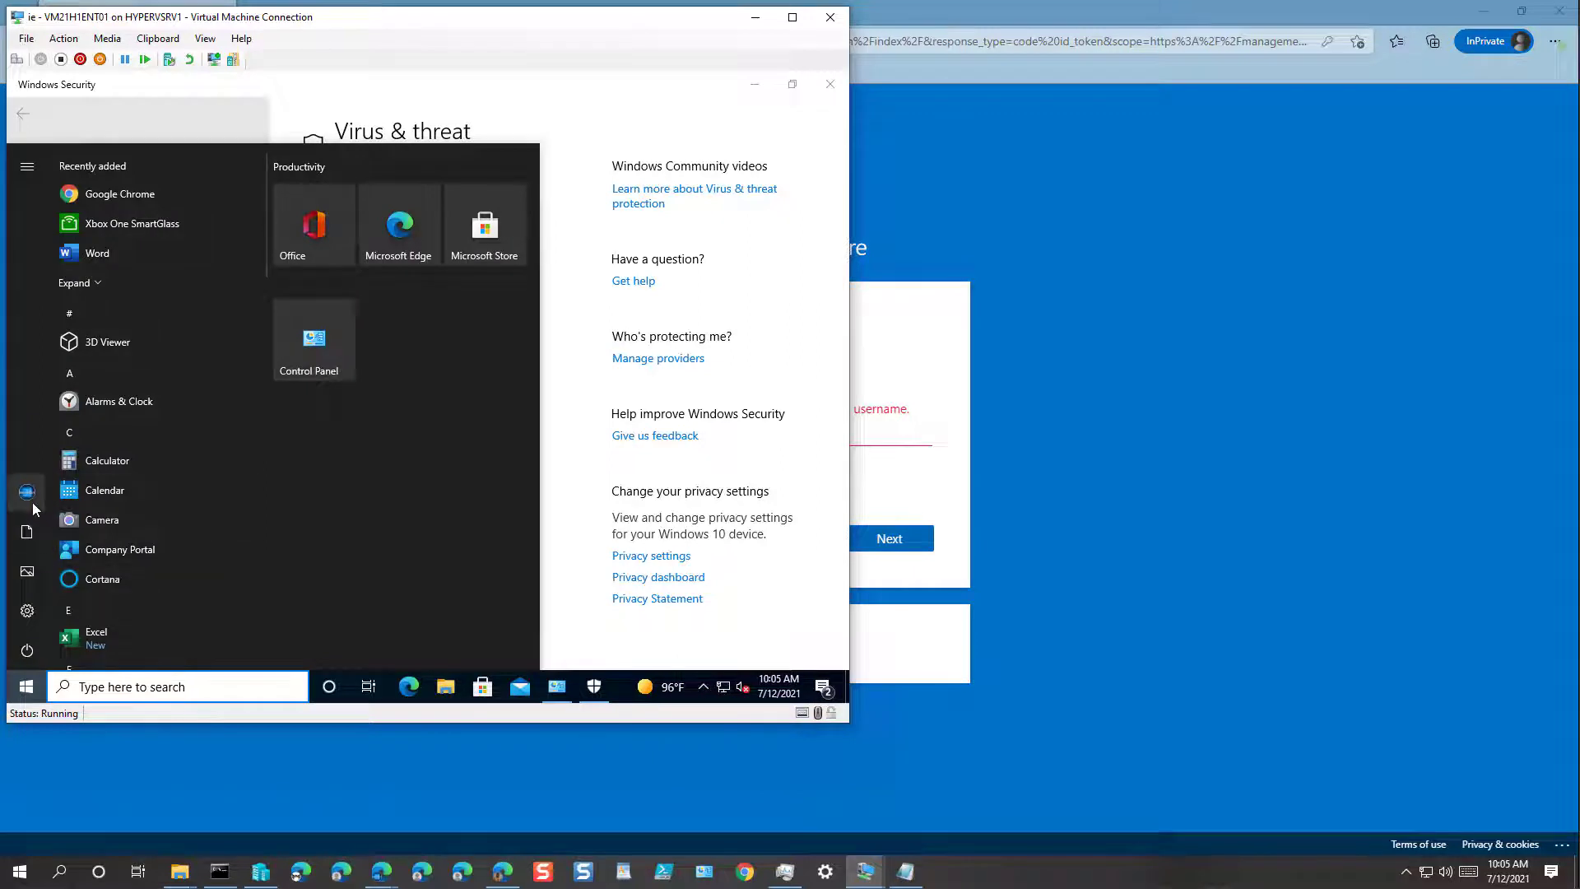
click(27, 491)
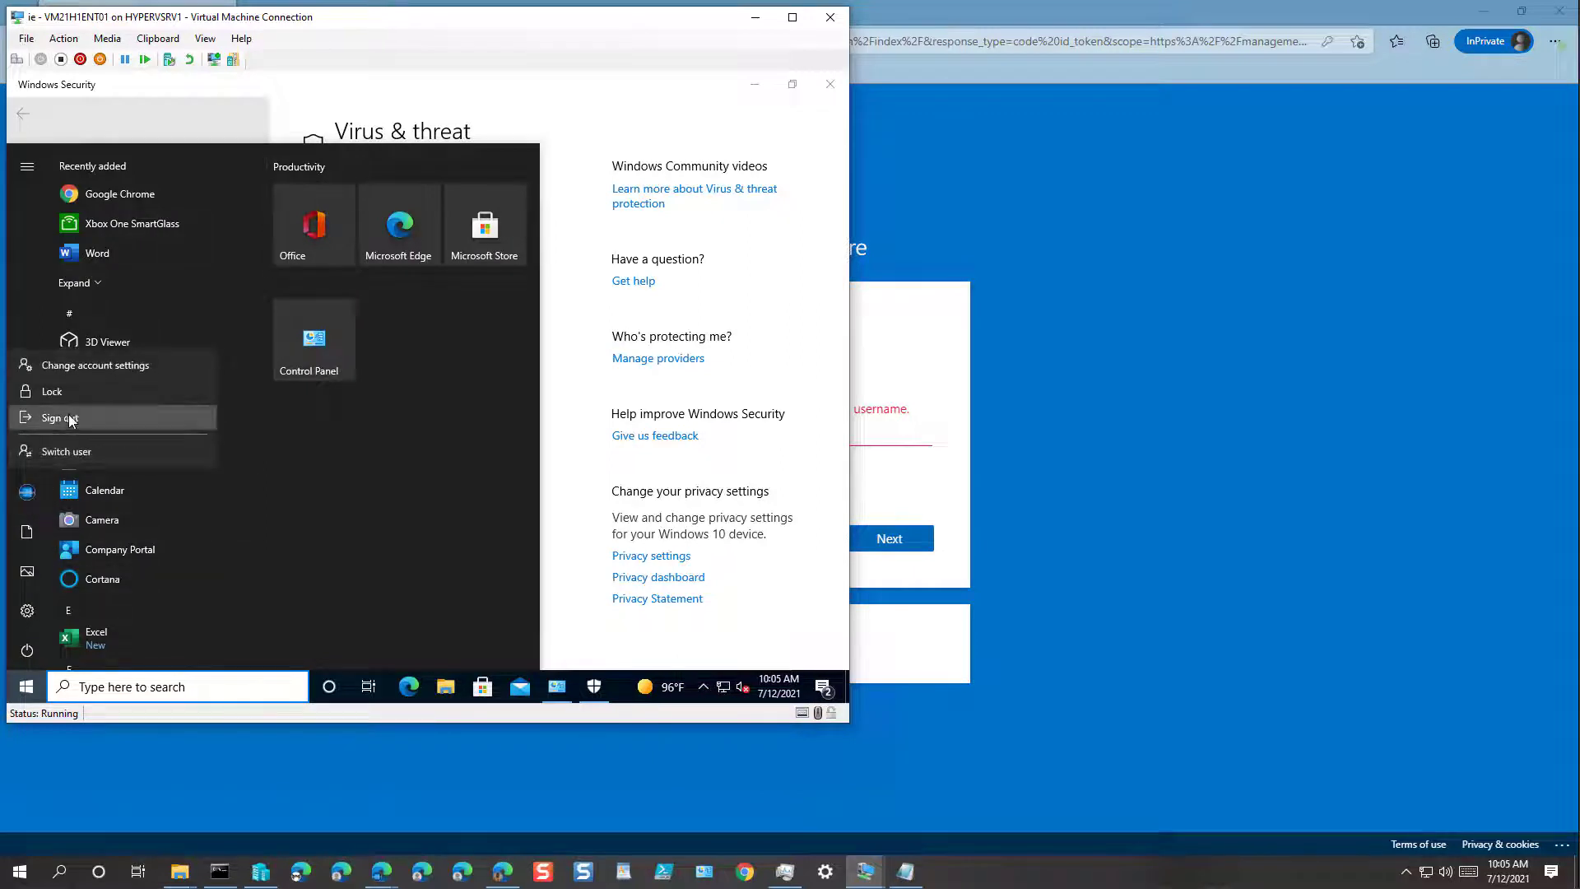
Sign out of the VM, close the InPrivate browser, and return to the VM's sign-in screen.
click(66, 417)
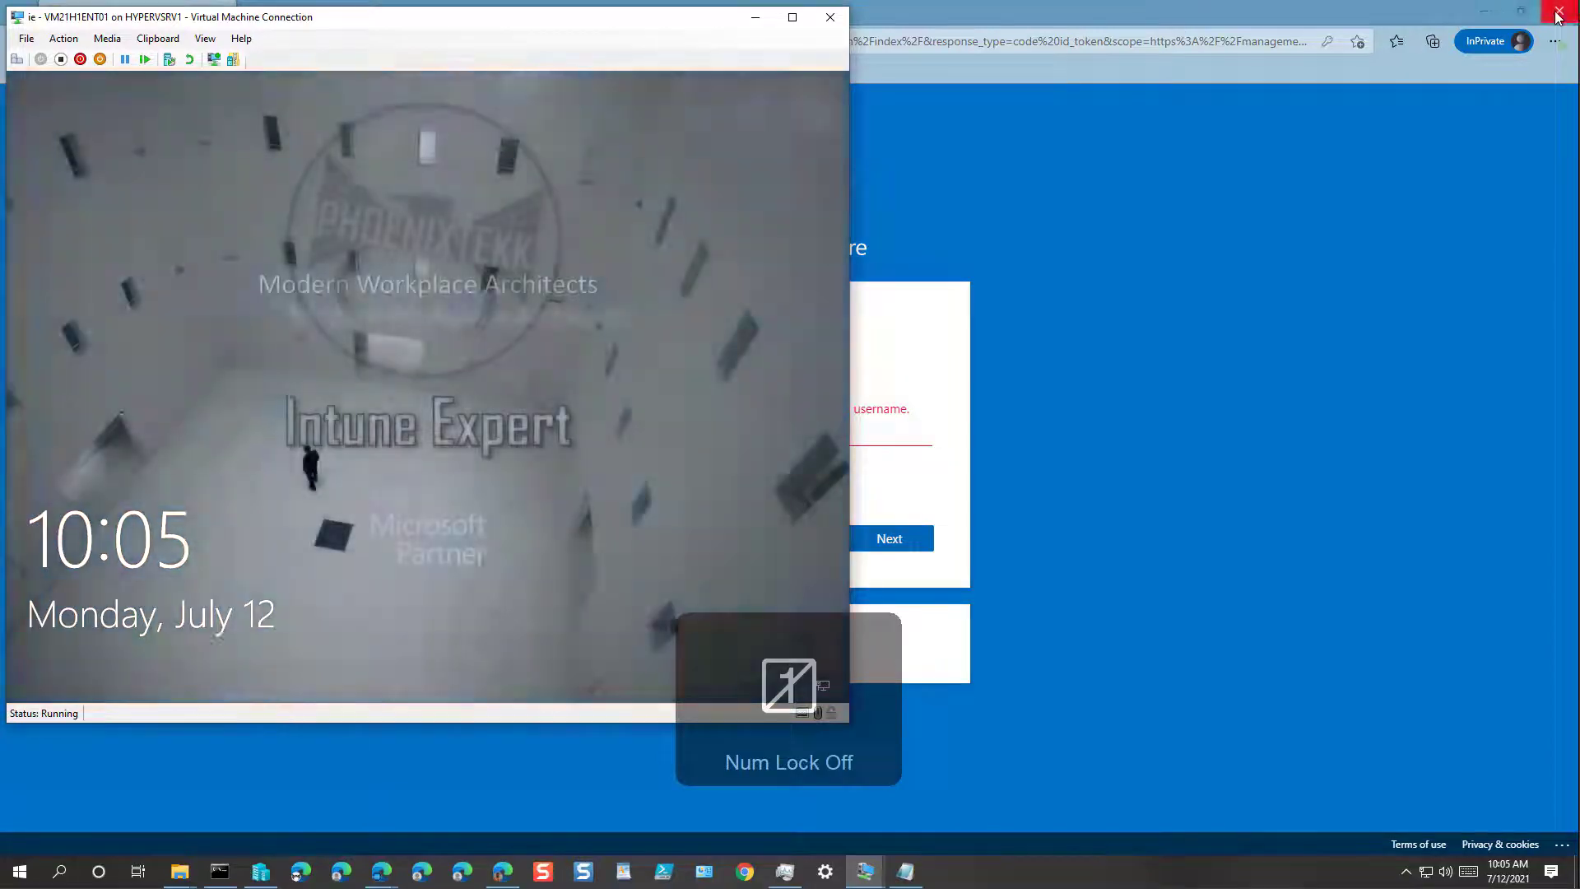
click(1558, 14)
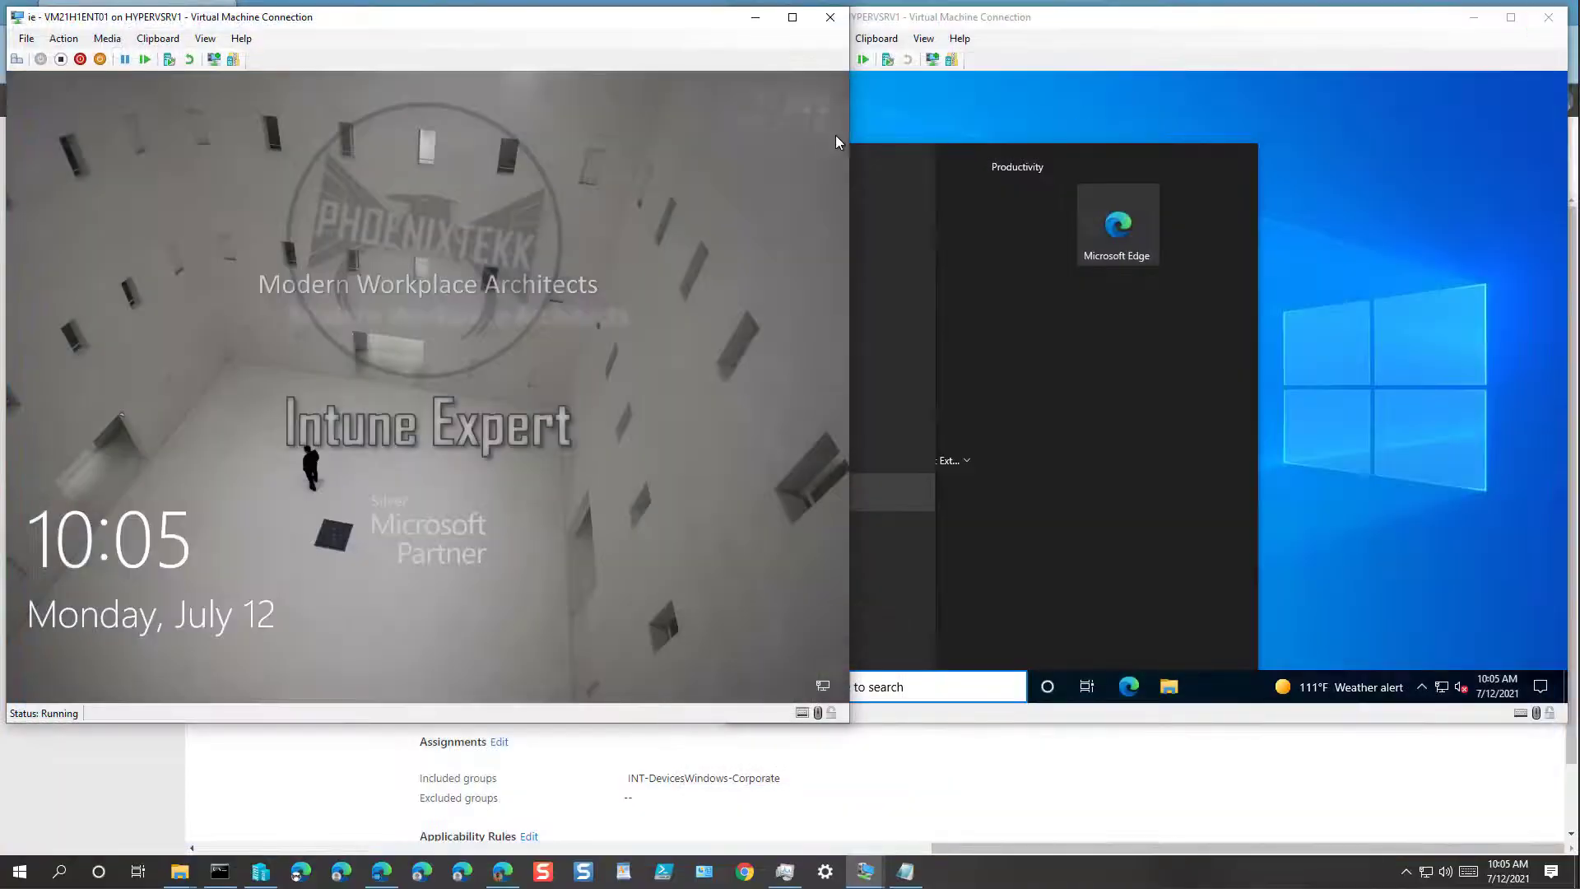
click(761, 25)
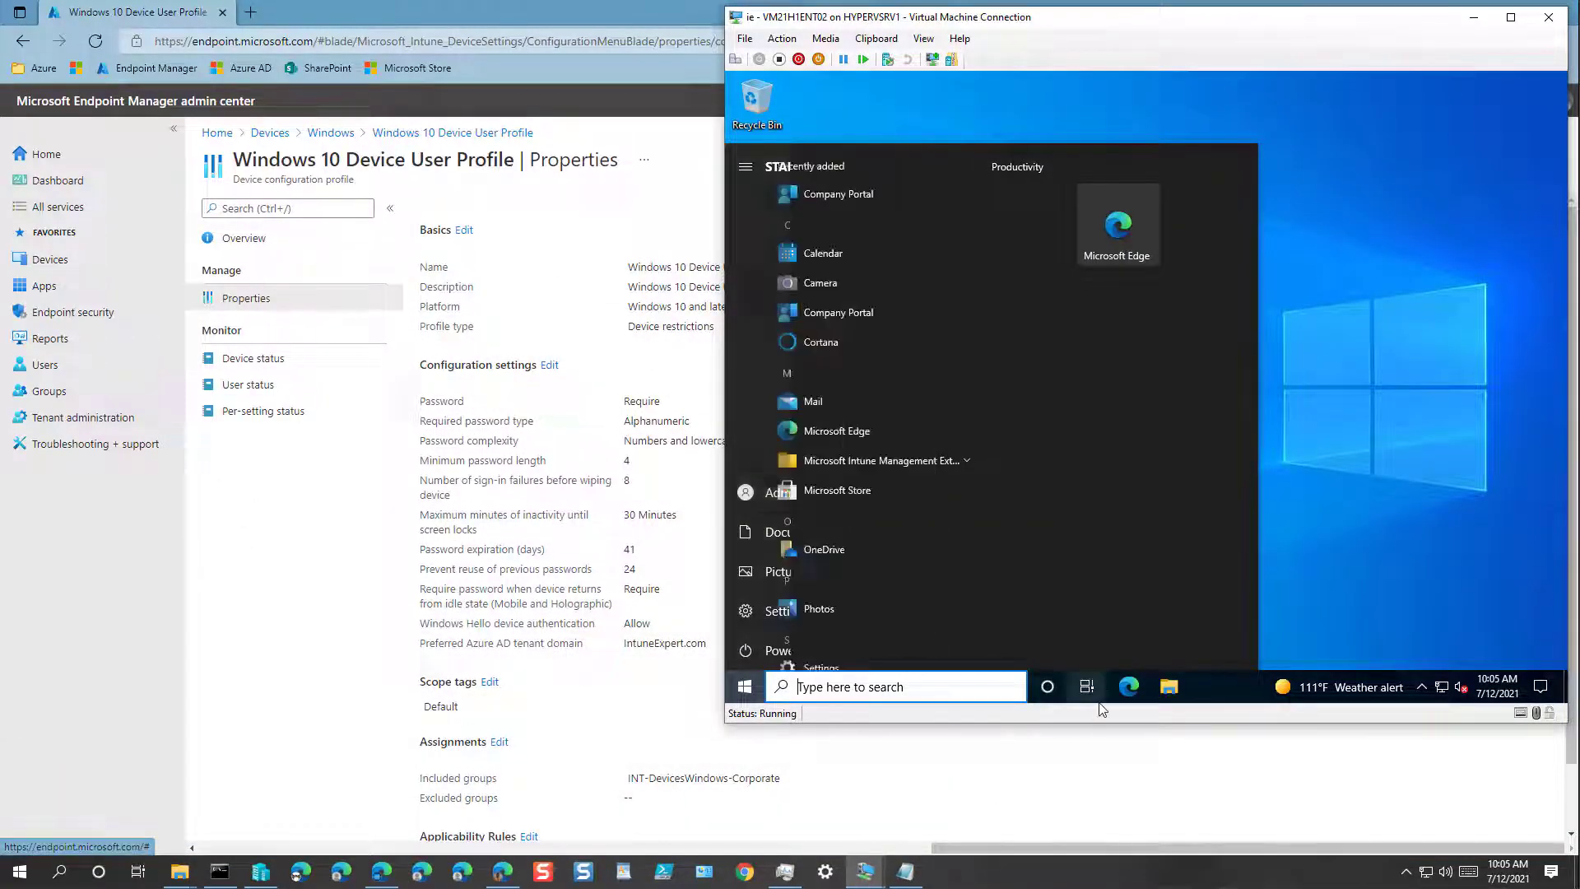
mouse_move(864, 877)
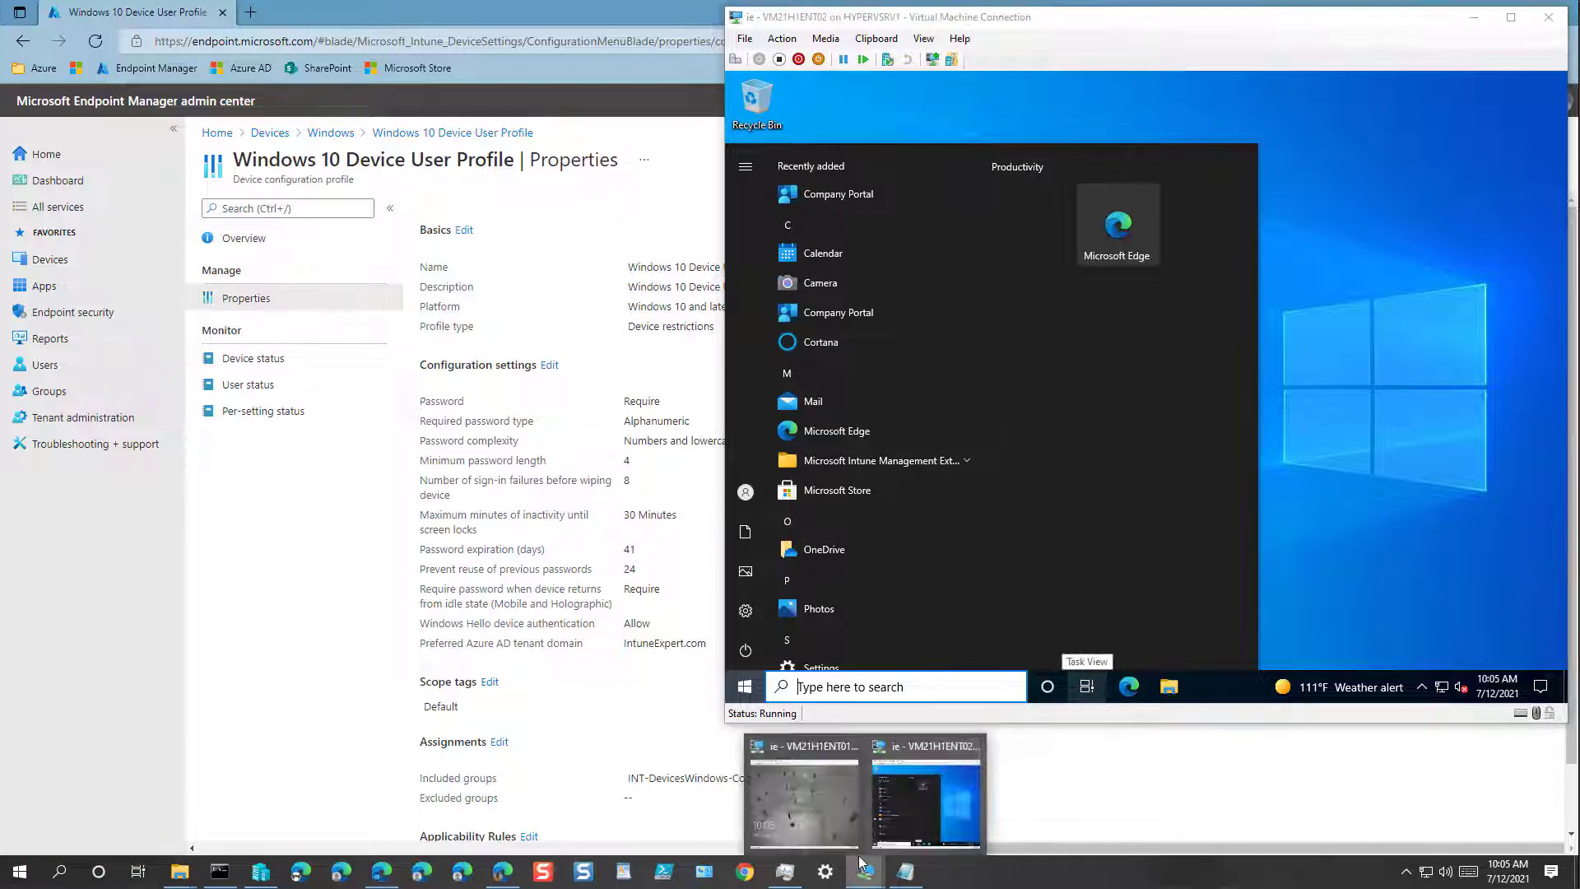
click(802, 790)
click(244, 355)
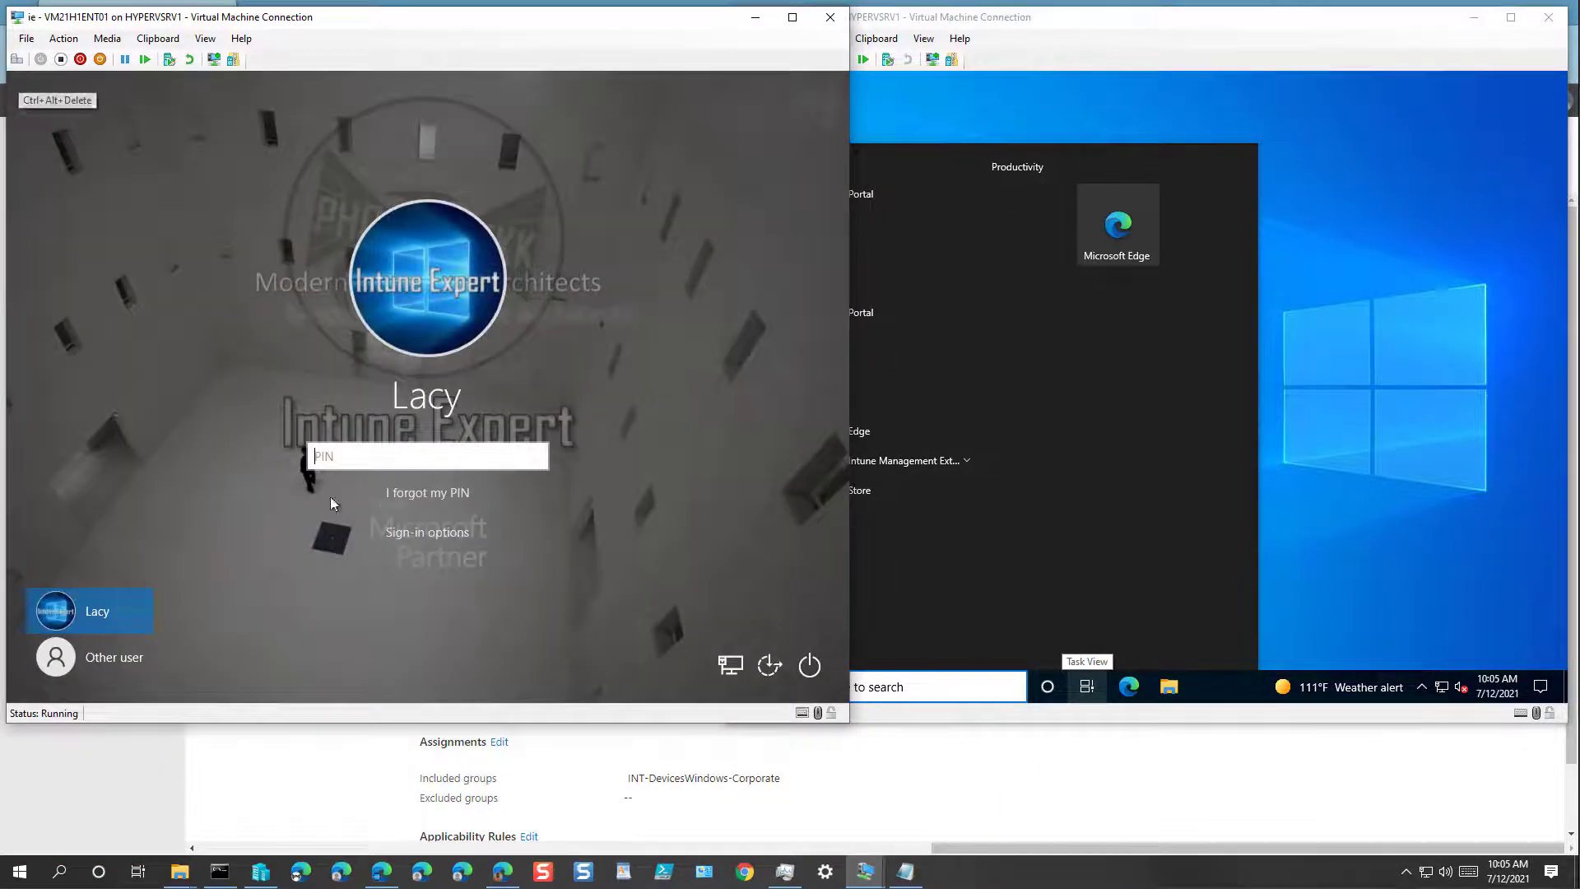
Sign in as another user with username and password, then open the work or school account notice.
click(429, 532)
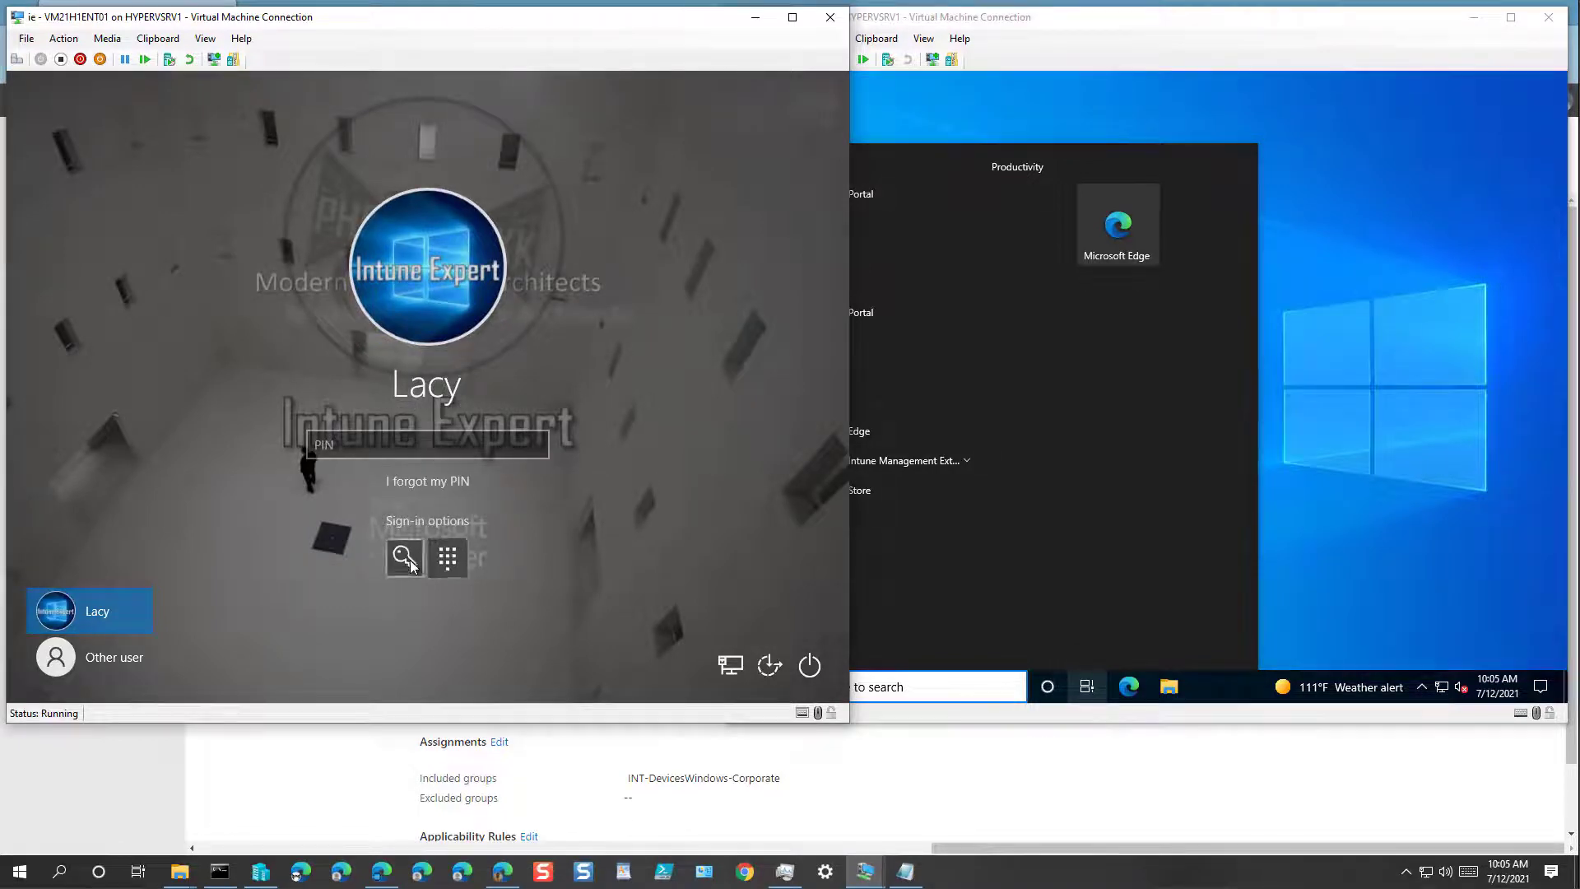
click(404, 557)
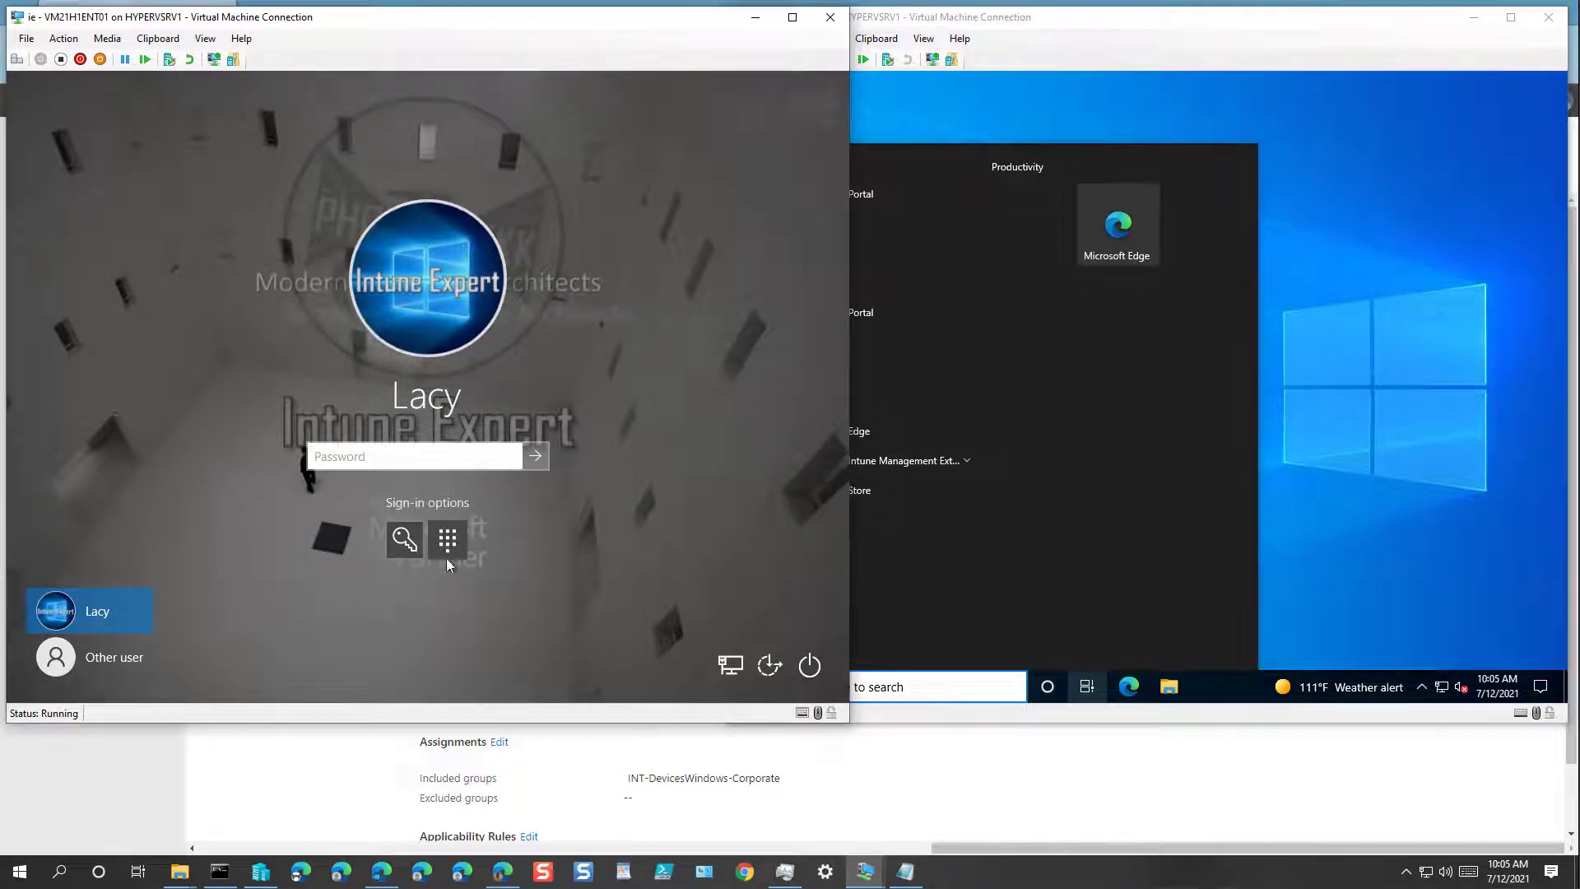
click(127, 658)
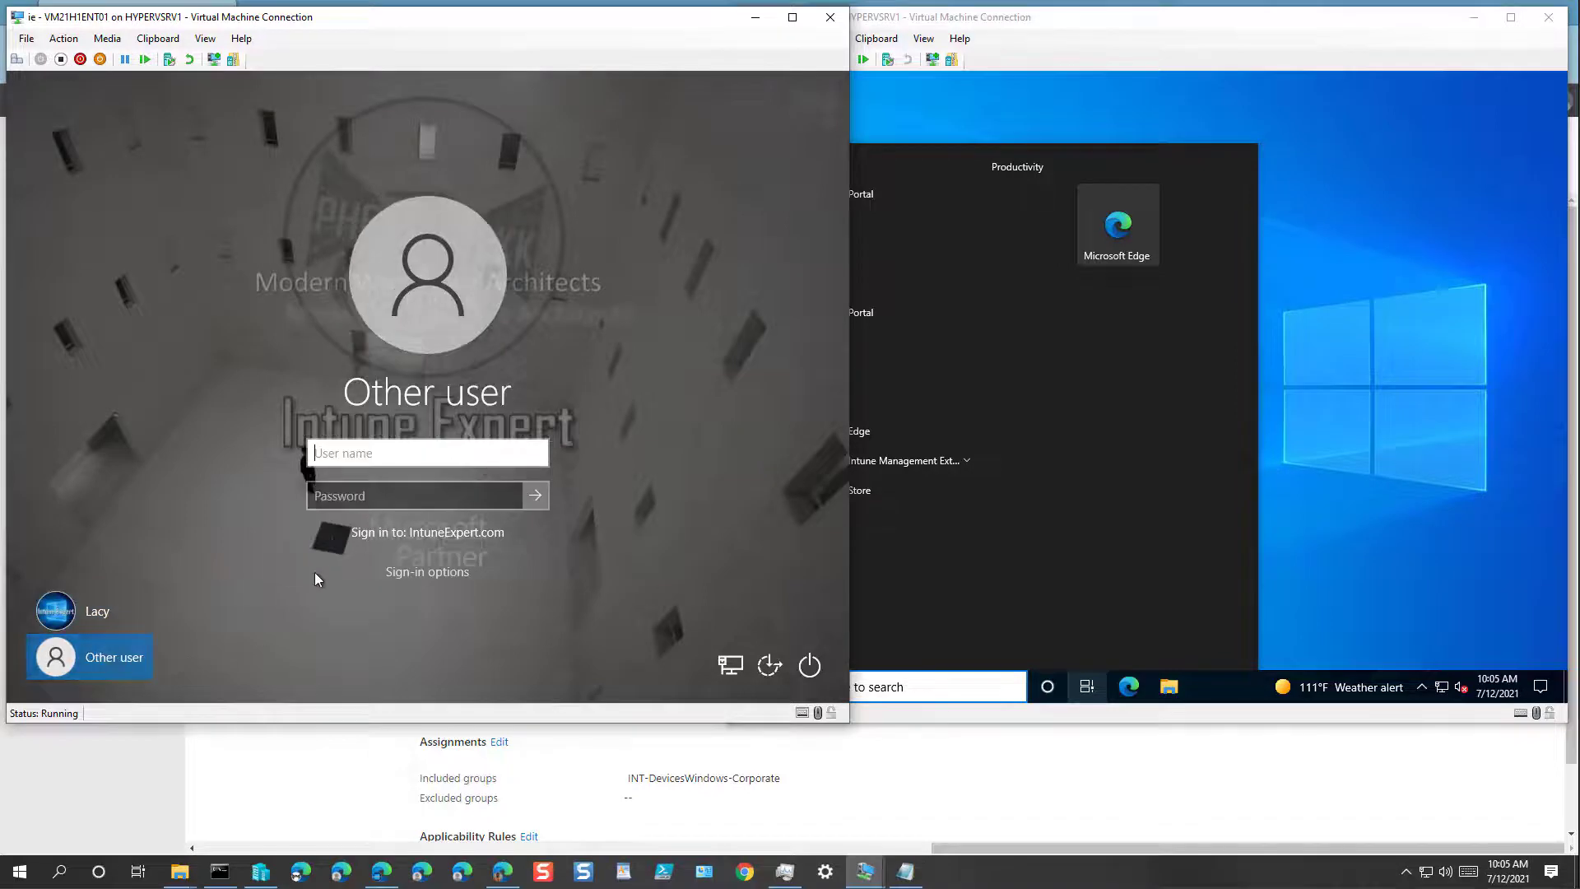
text(lacy)
click(367, 498)
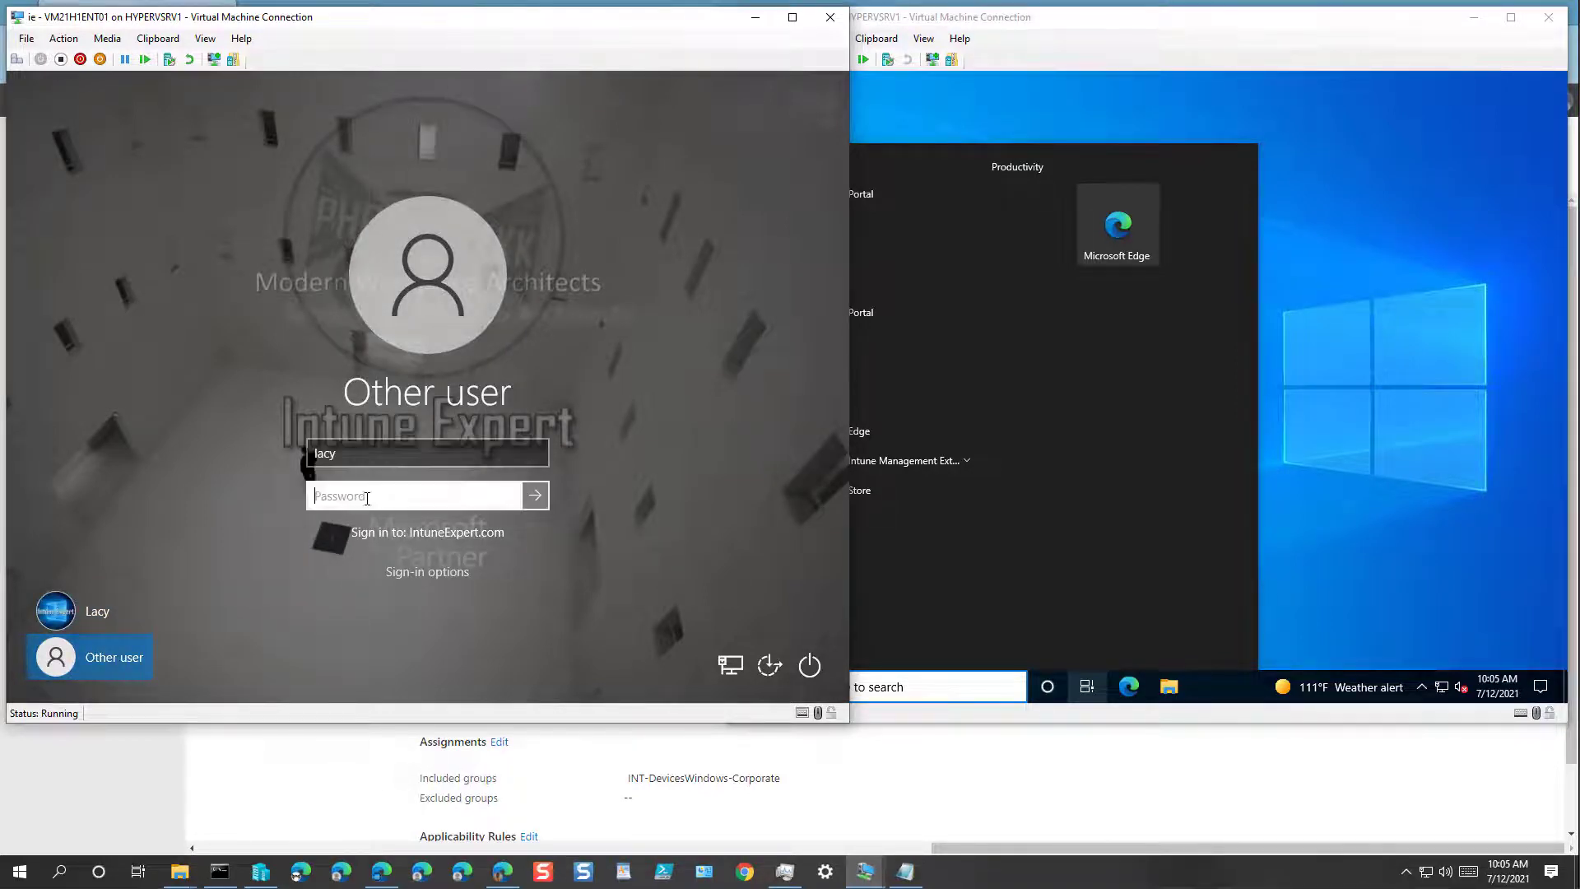
text(•)
key(Return)
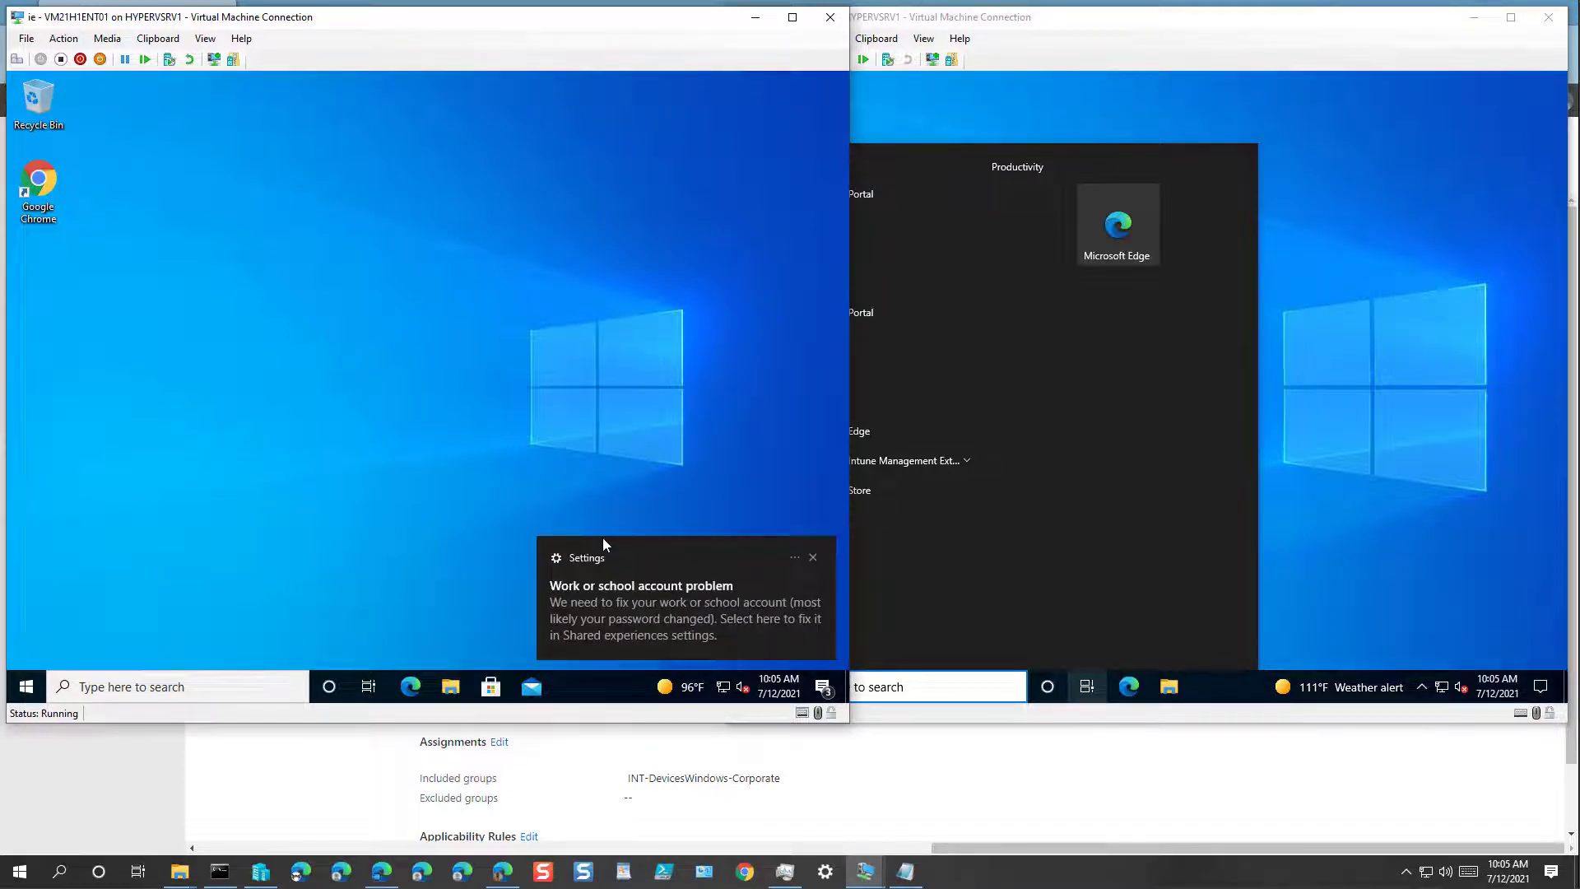
click(669, 604)
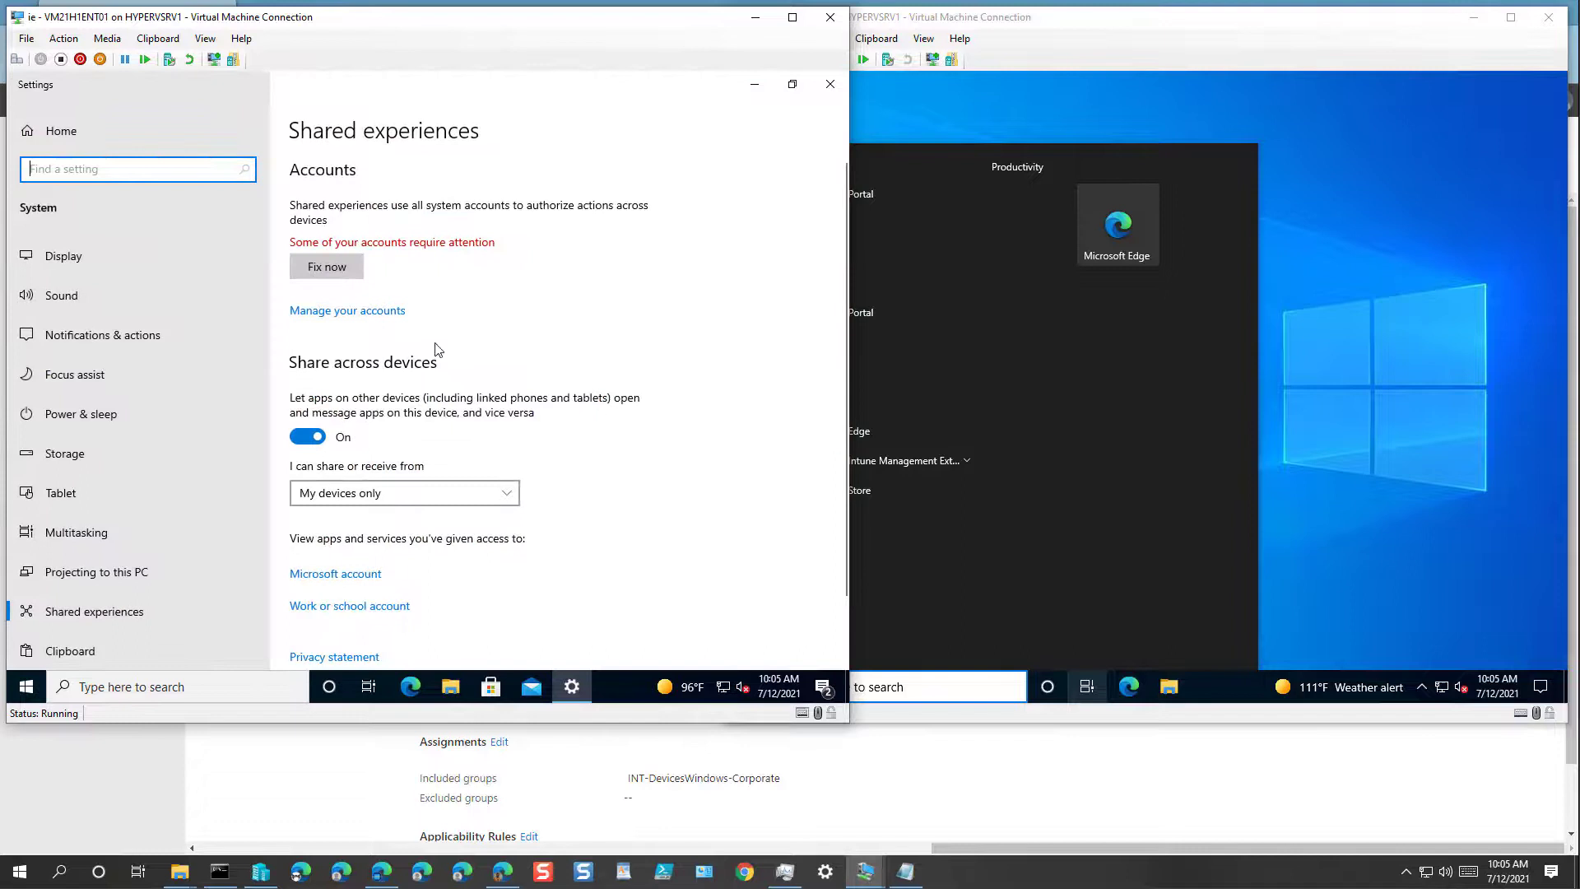
Use Fix now on the Shared experiences page to resolve the work or school account problem.
click(342, 269)
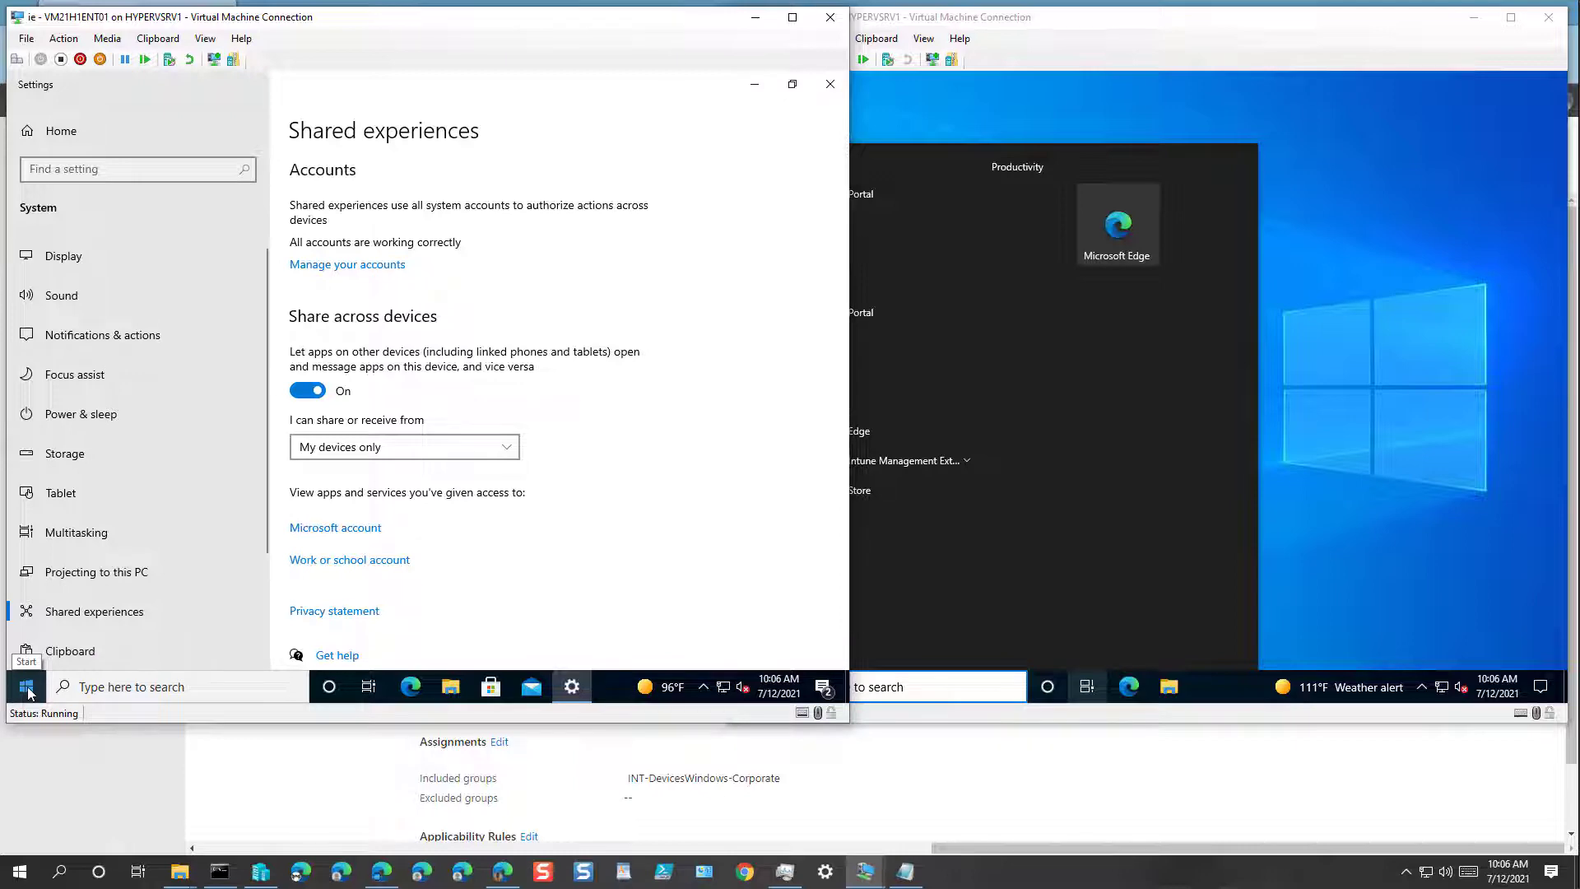
Cut the Preferred Azure AD tenant domain from the Windows 10 Device User Profile's Password settings and save.
click(338, 790)
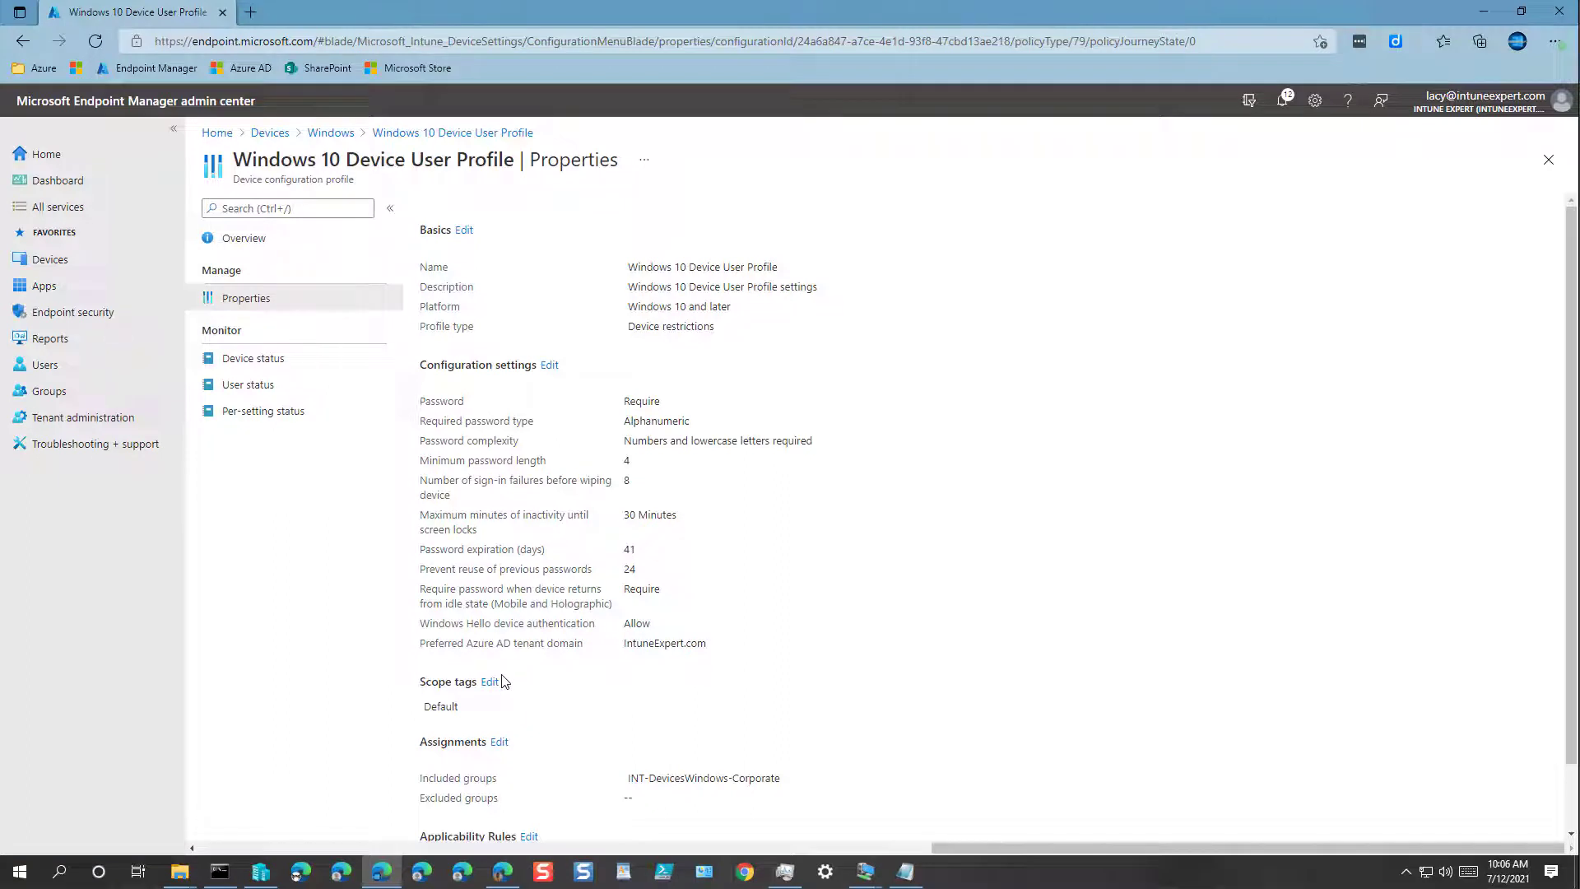
click(549, 364)
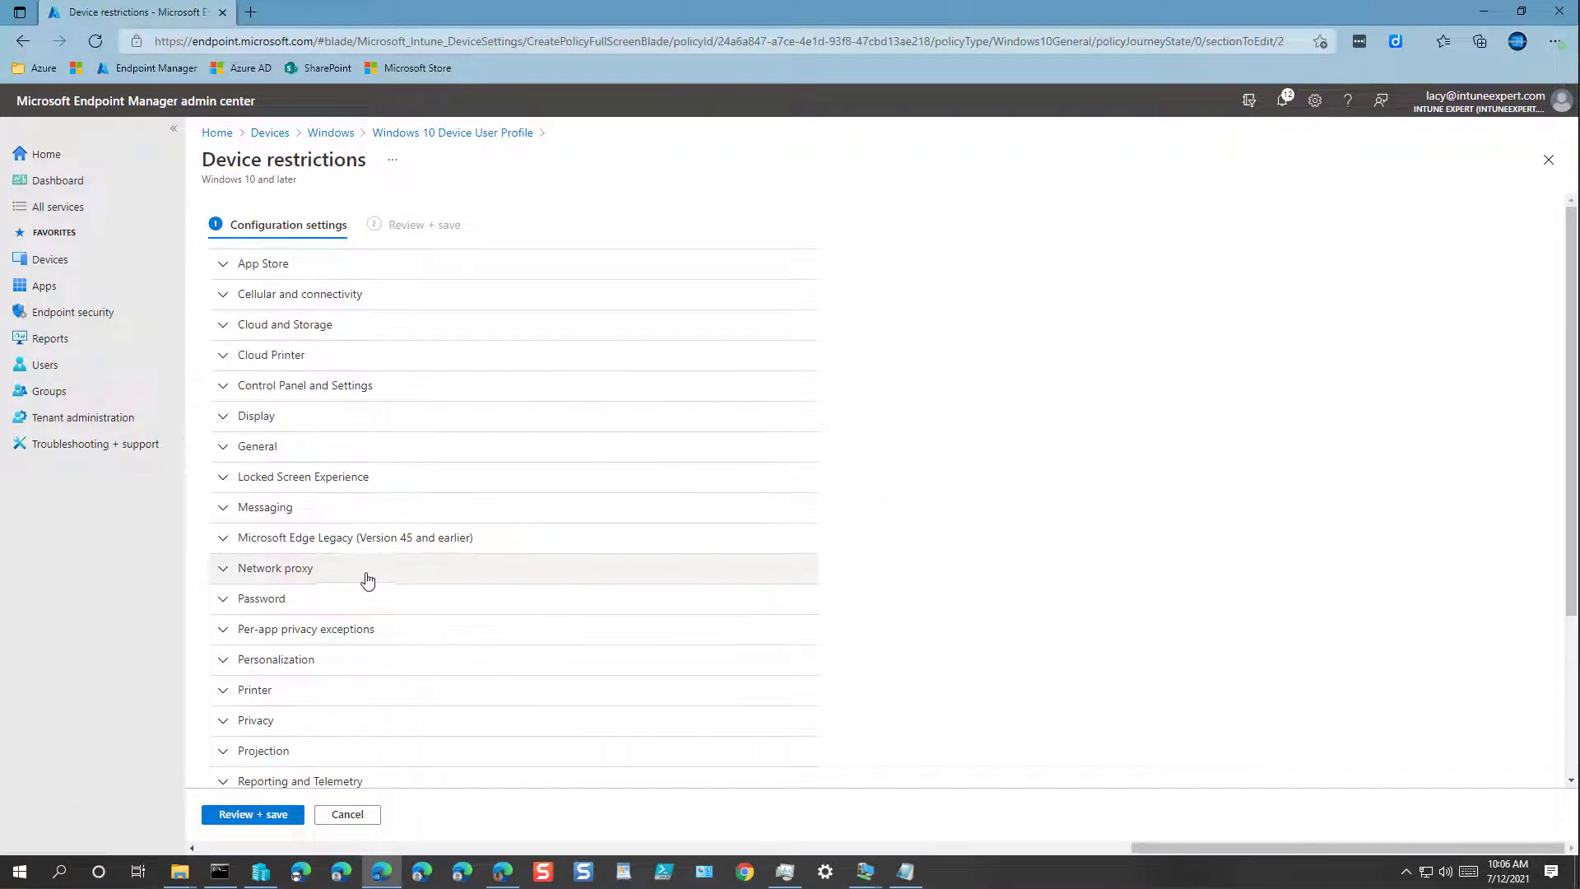
click(280, 599)
scroll(461, 633, down, 3)
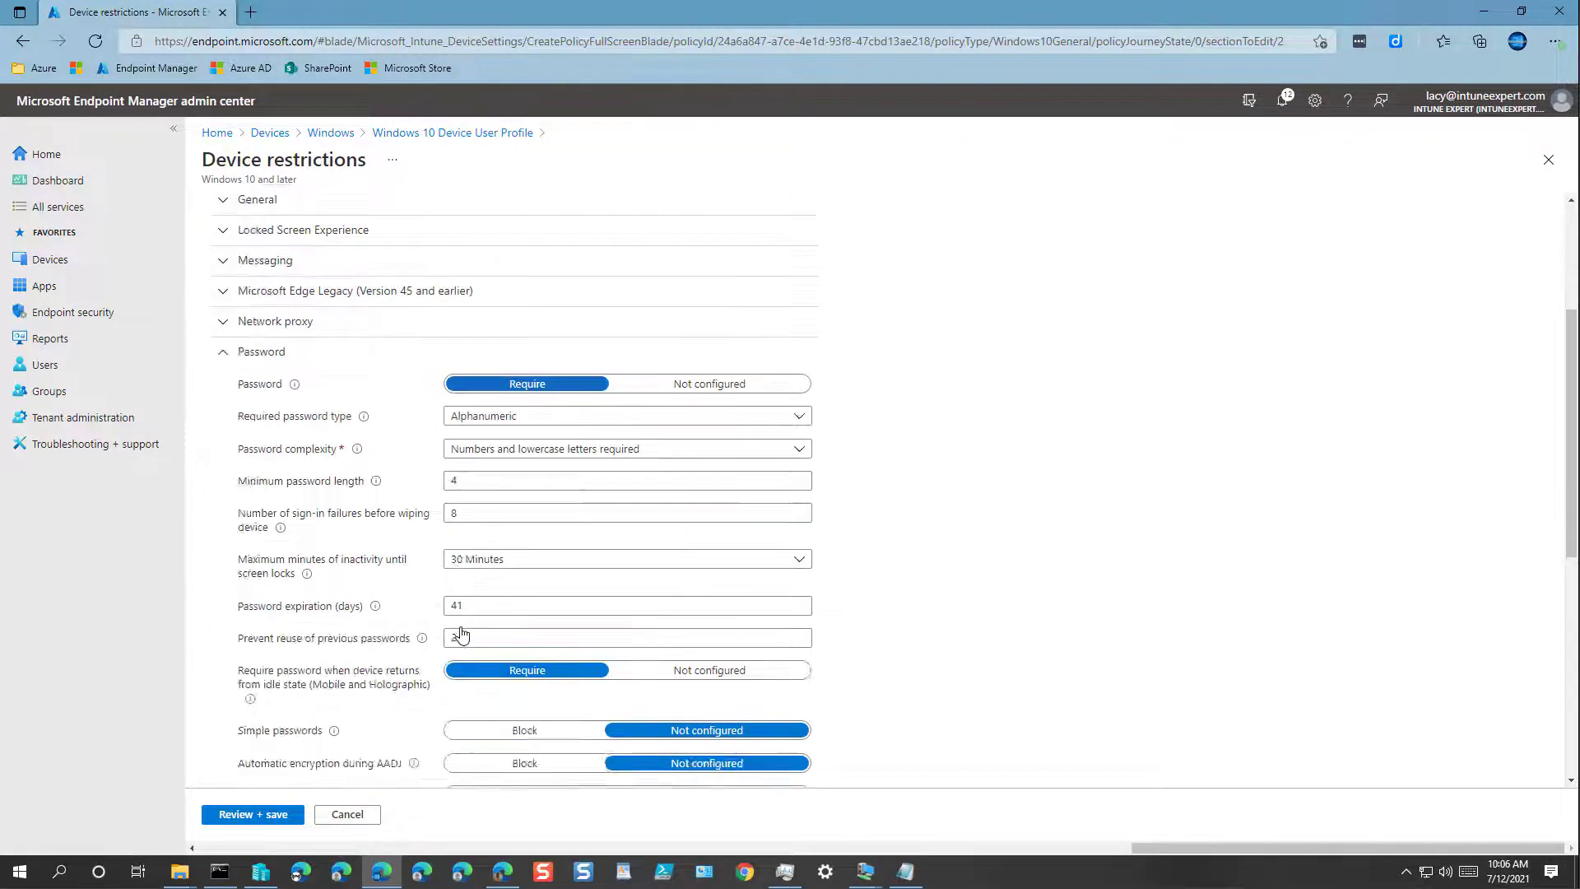
scroll(460, 633, down, 5)
drag(543, 406, 446, 404)
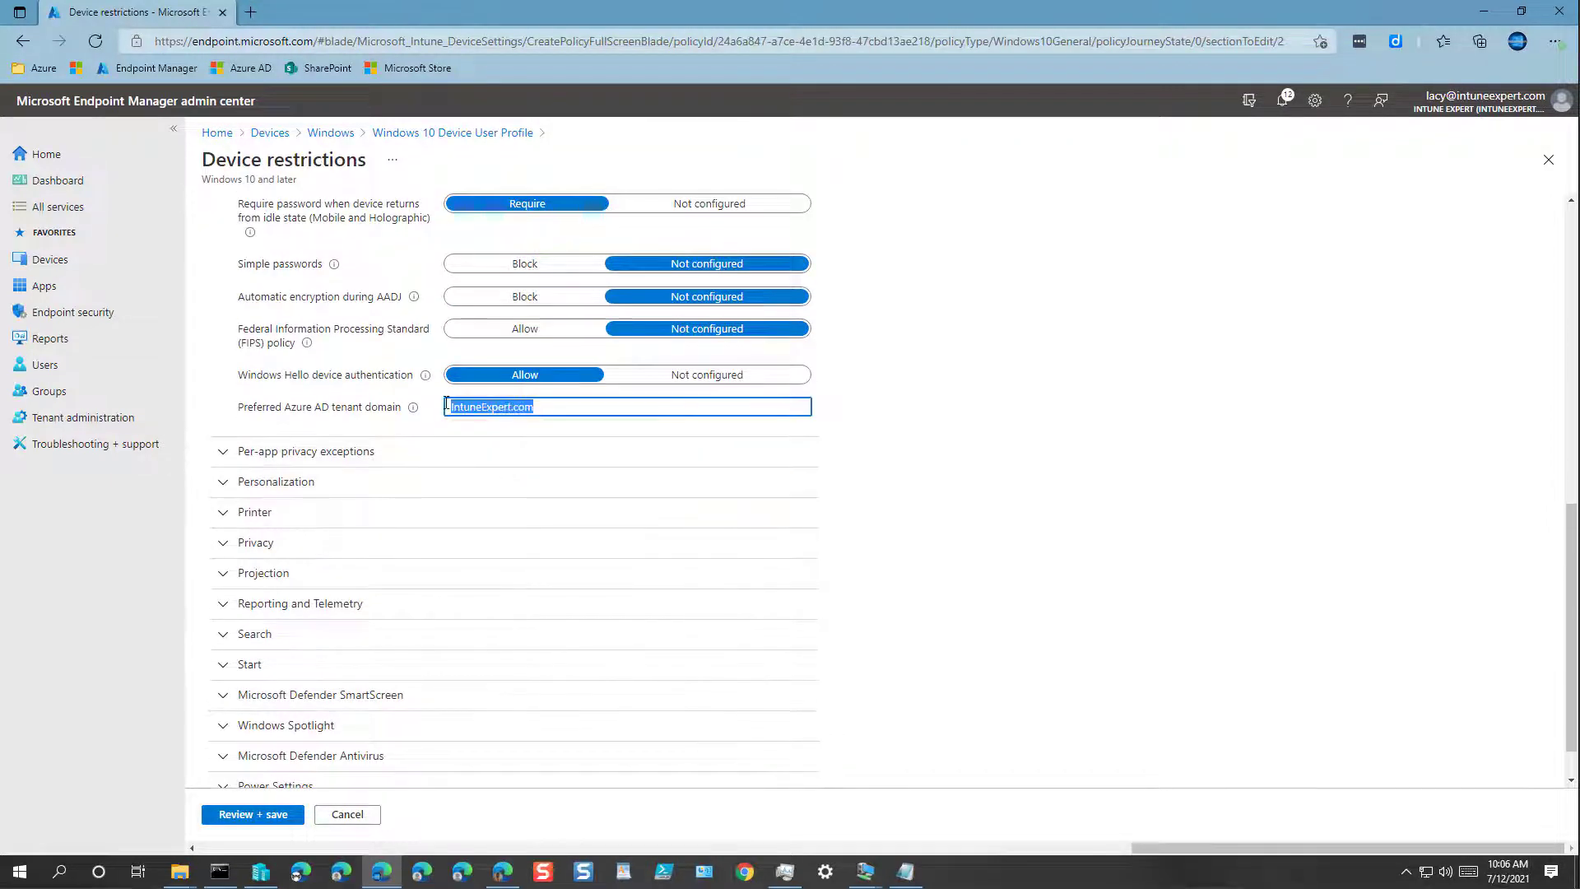
right_click(458, 406)
click(506, 370)
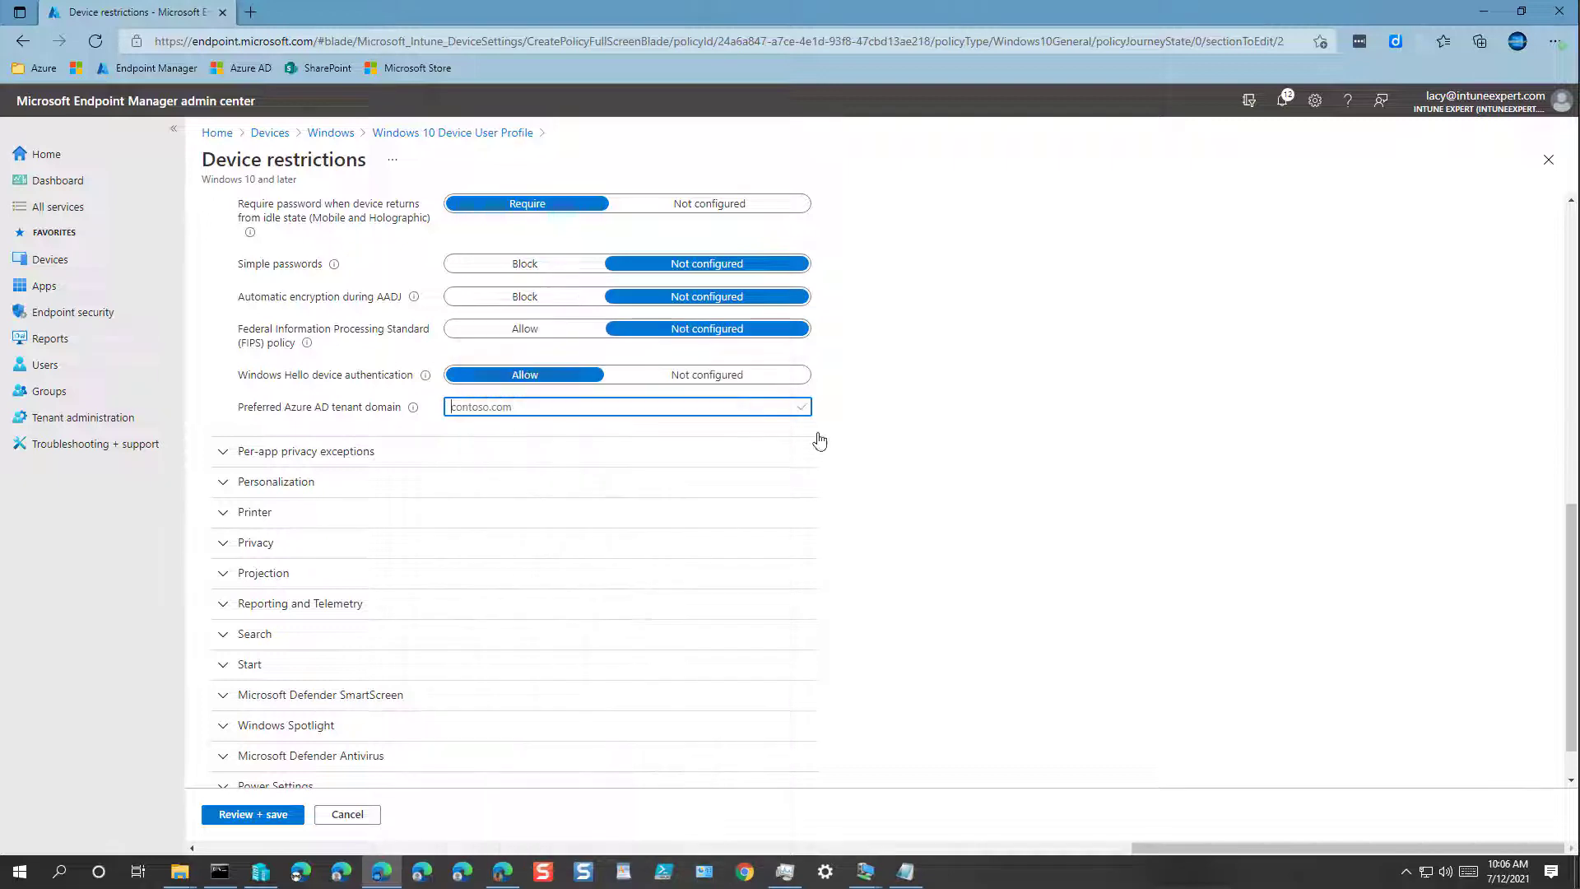
click(238, 819)
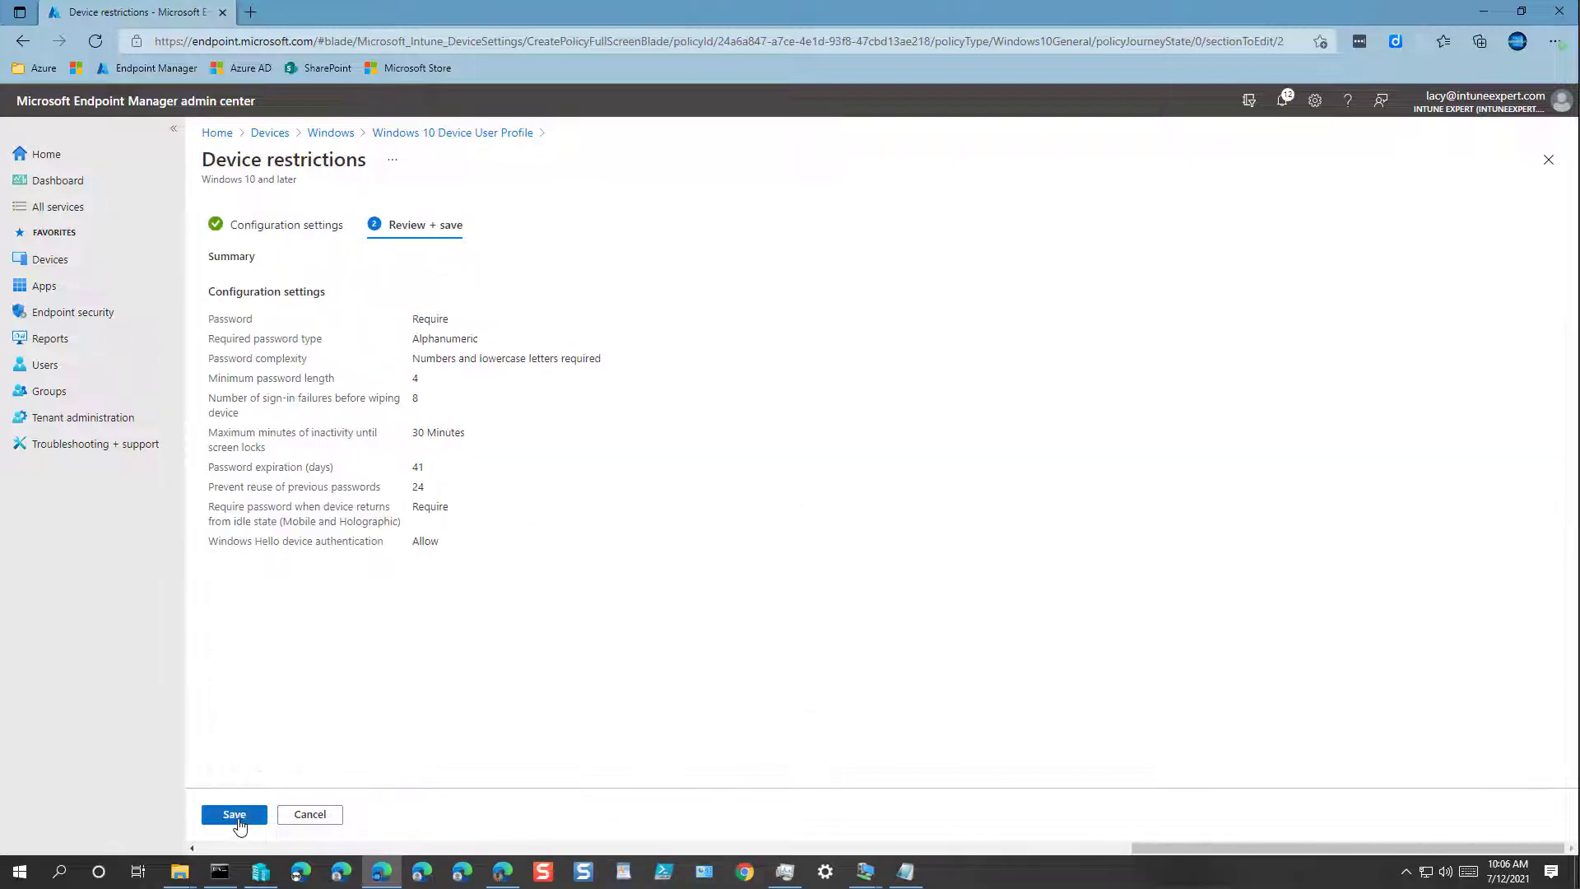
click(237, 818)
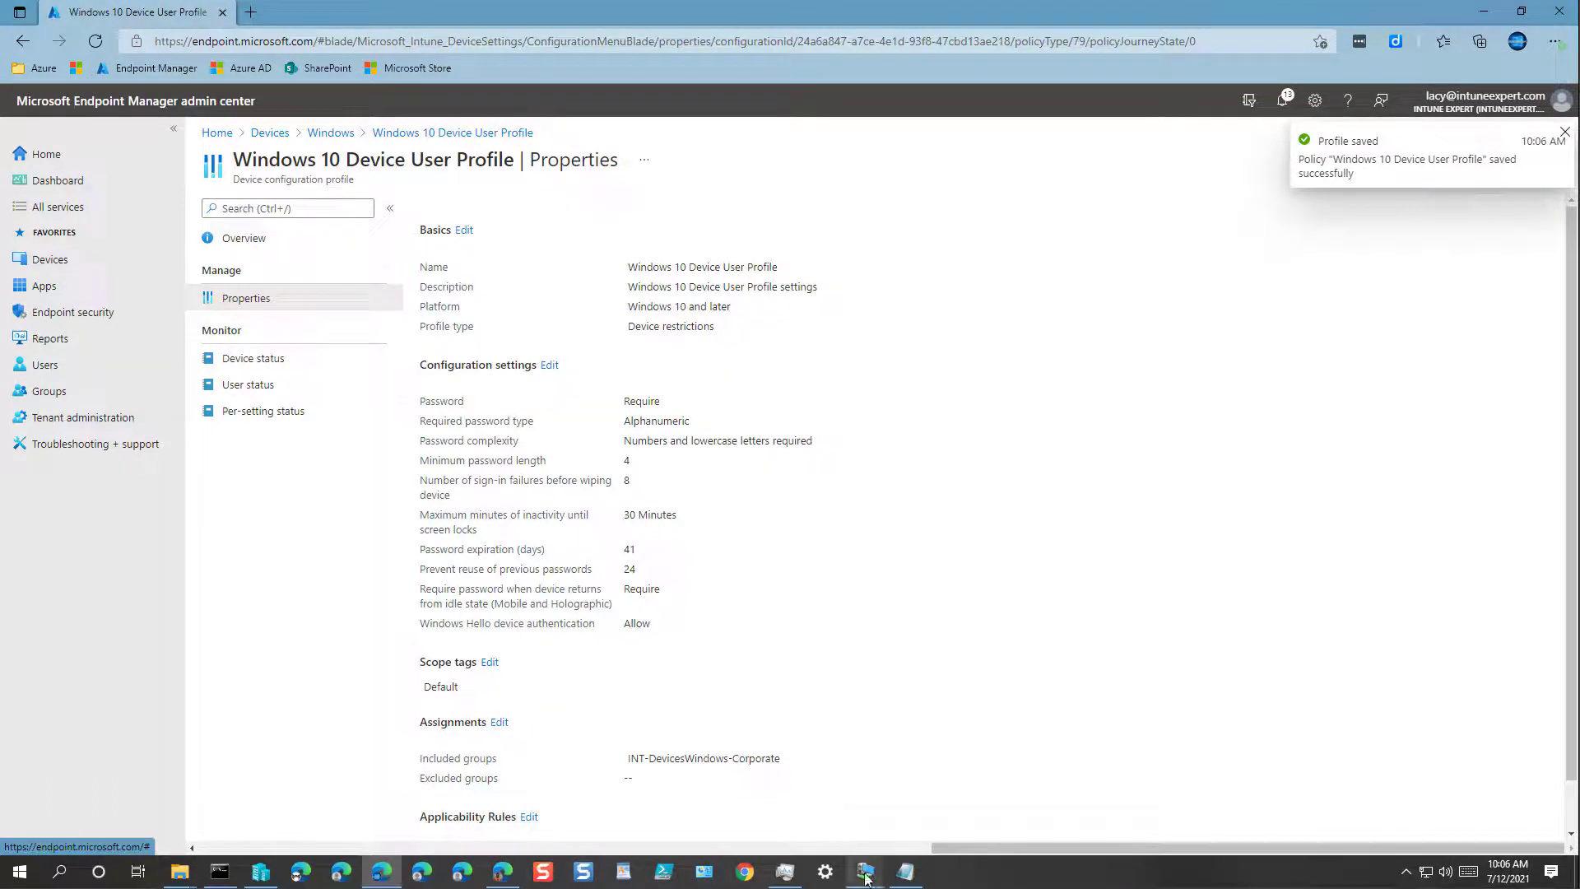
Pin Company Portal to the VM's Start tiles and launch it.
click(806, 806)
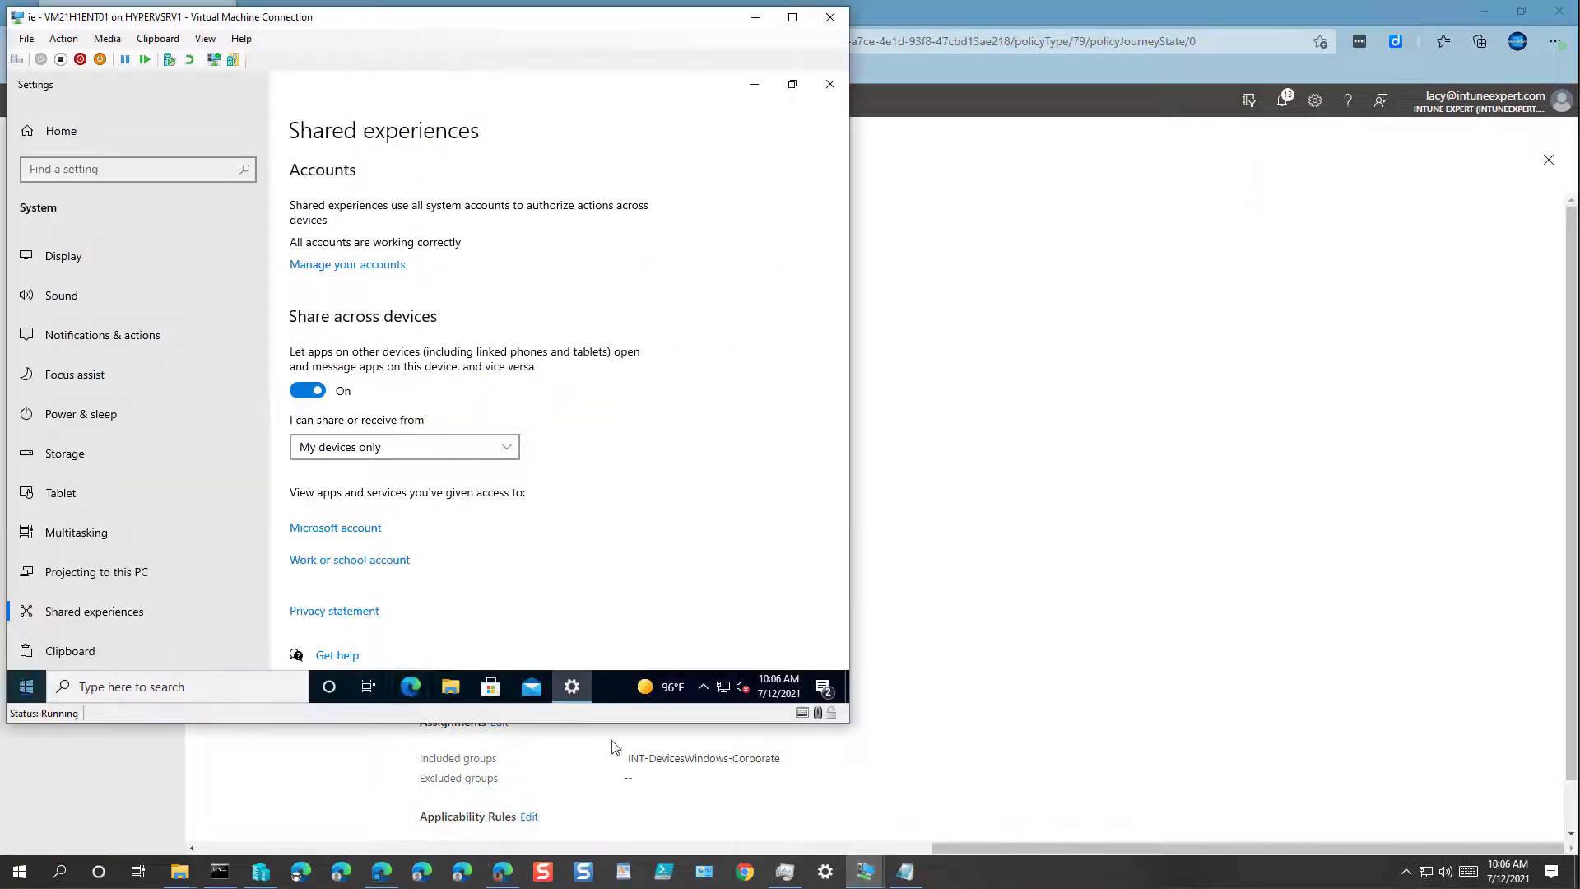
click(26, 686)
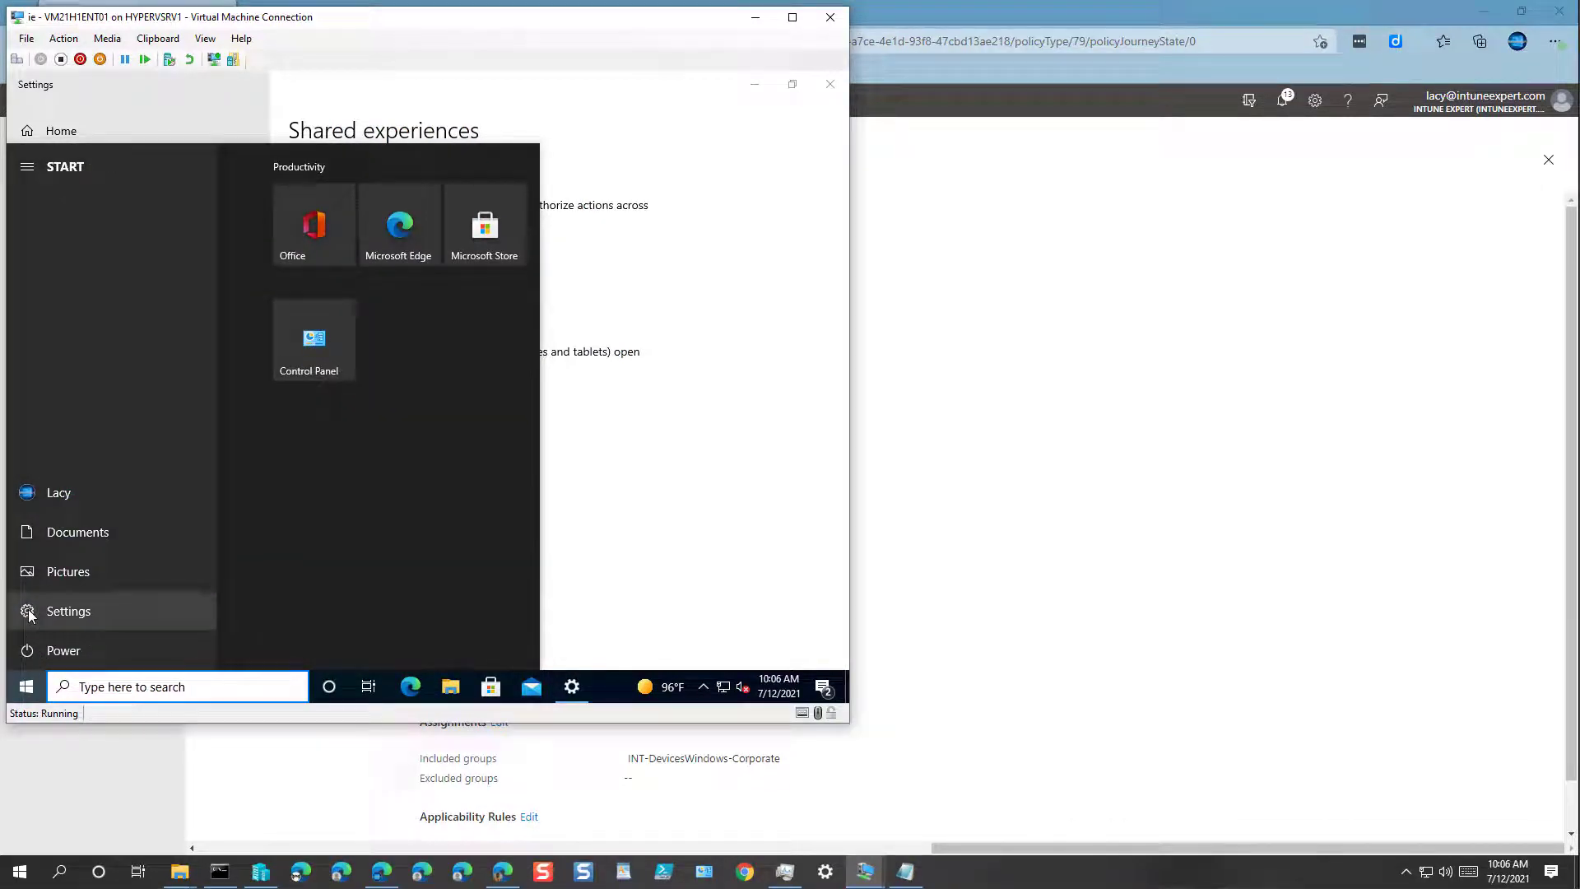
click(29, 612)
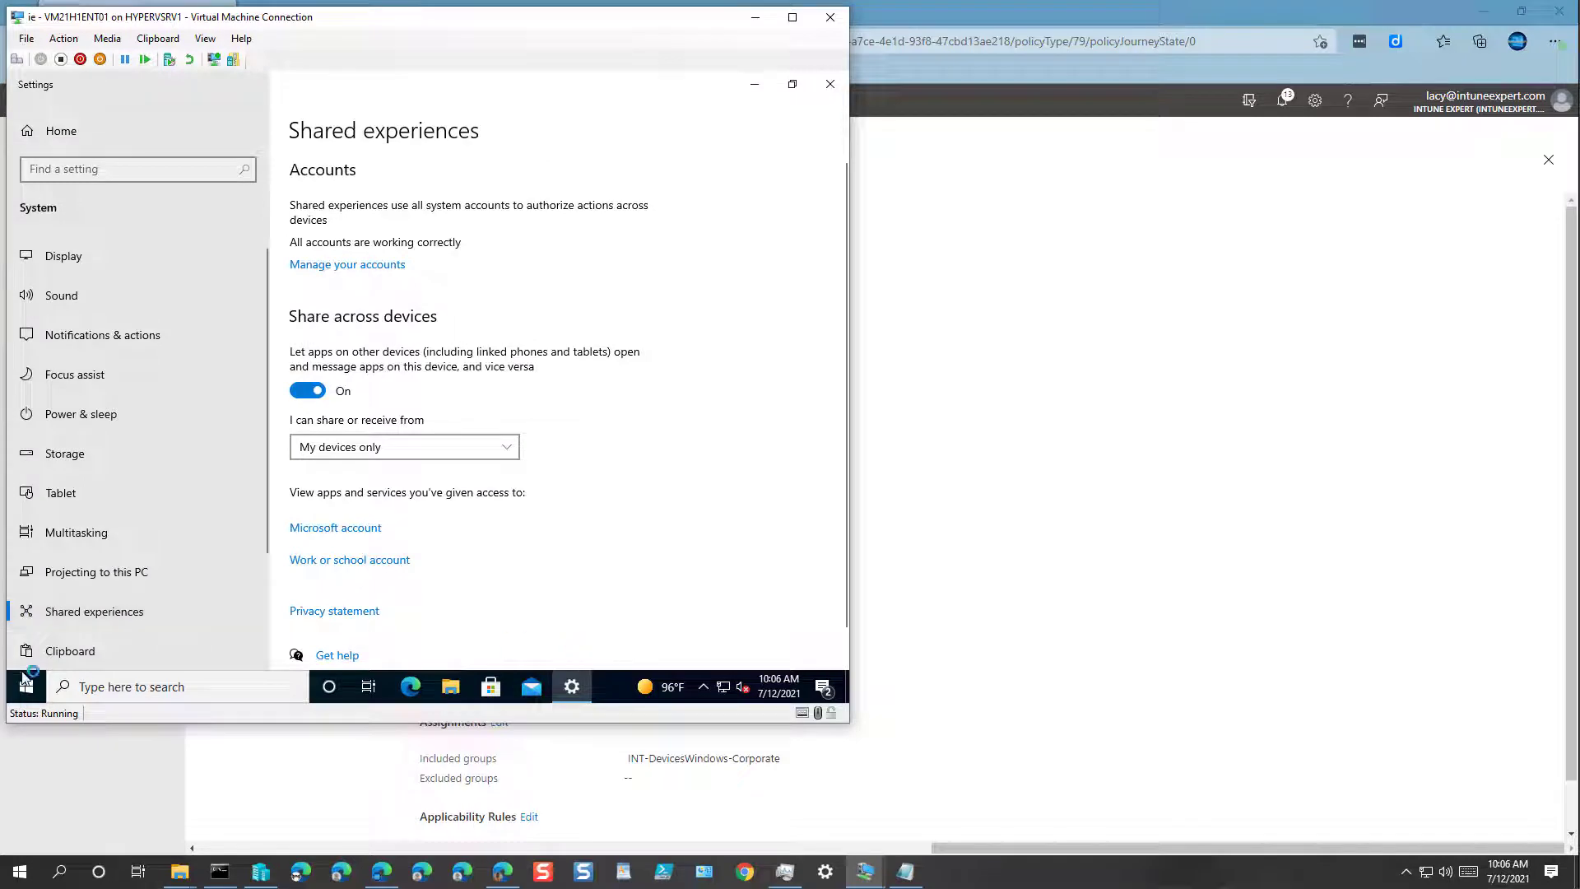
click(25, 683)
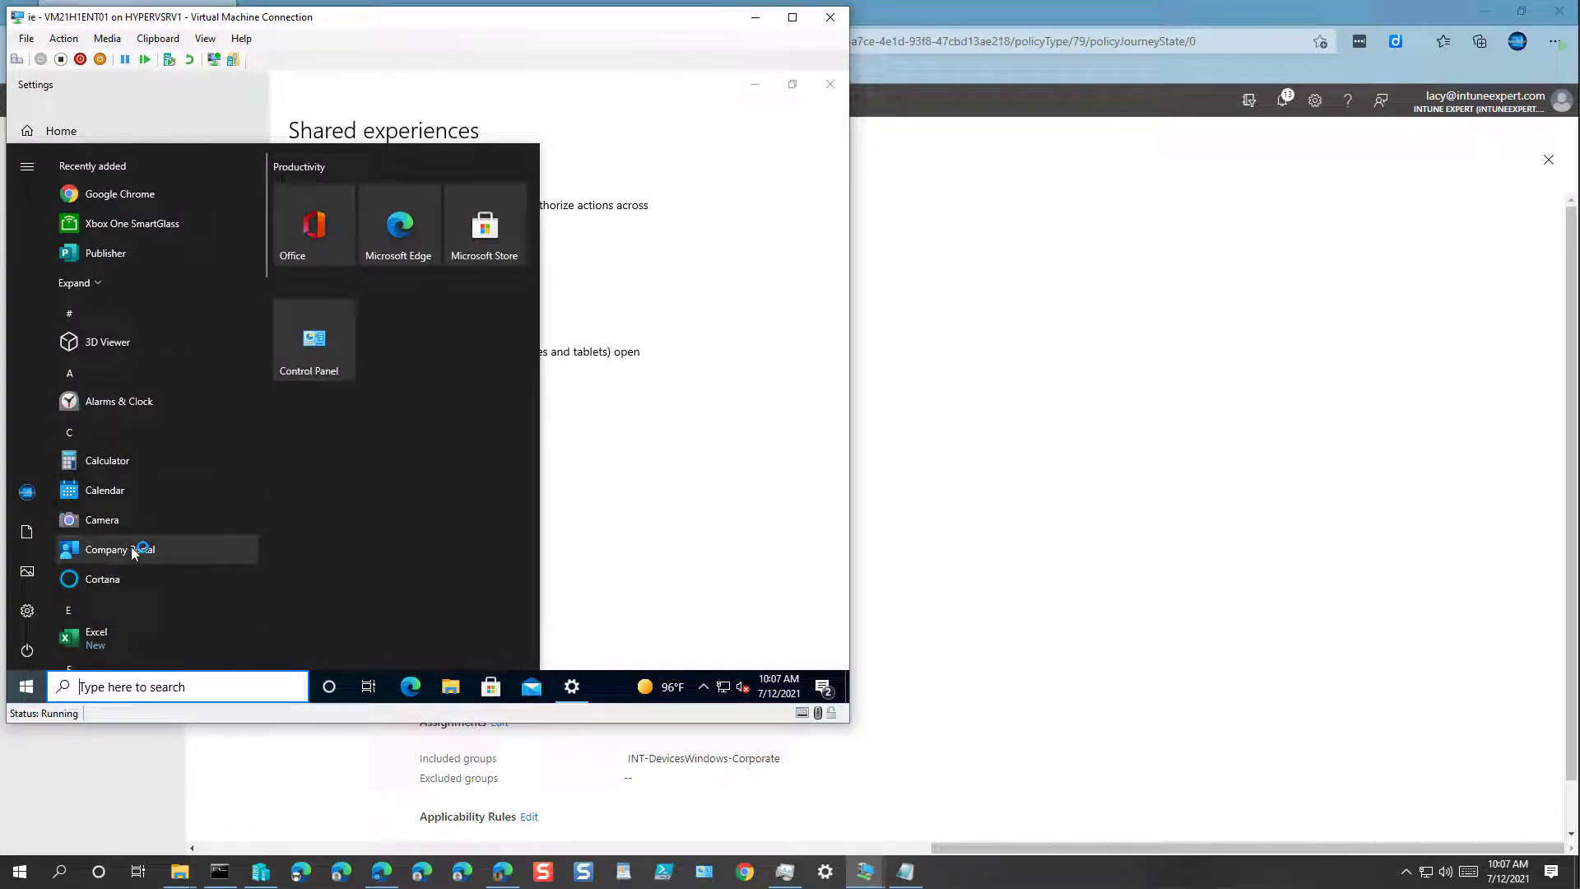
right_click(132, 550)
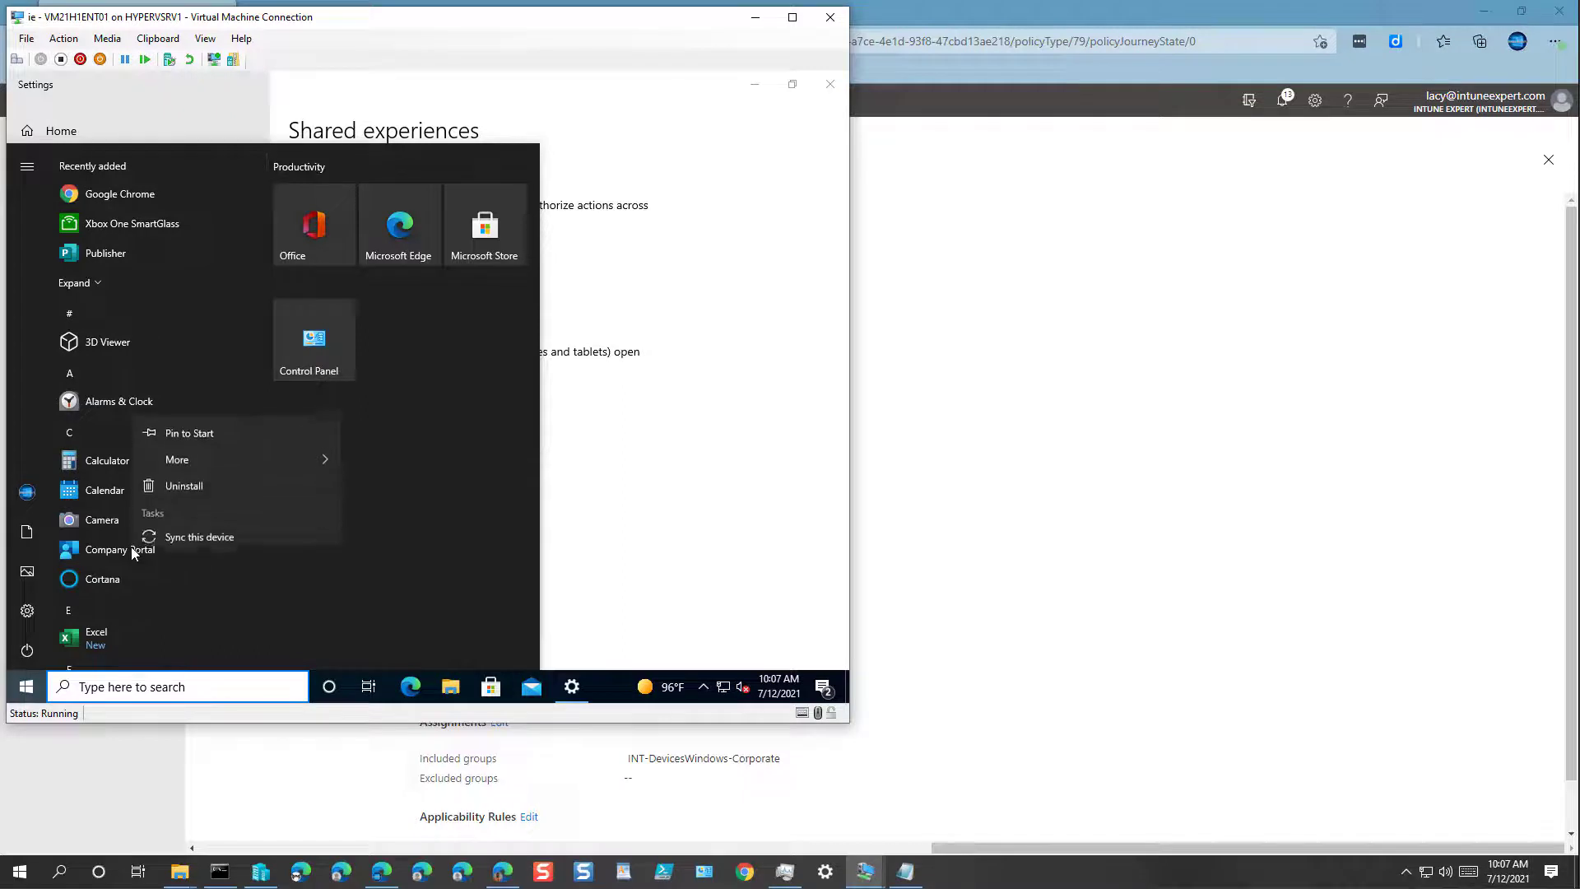
click(203, 425)
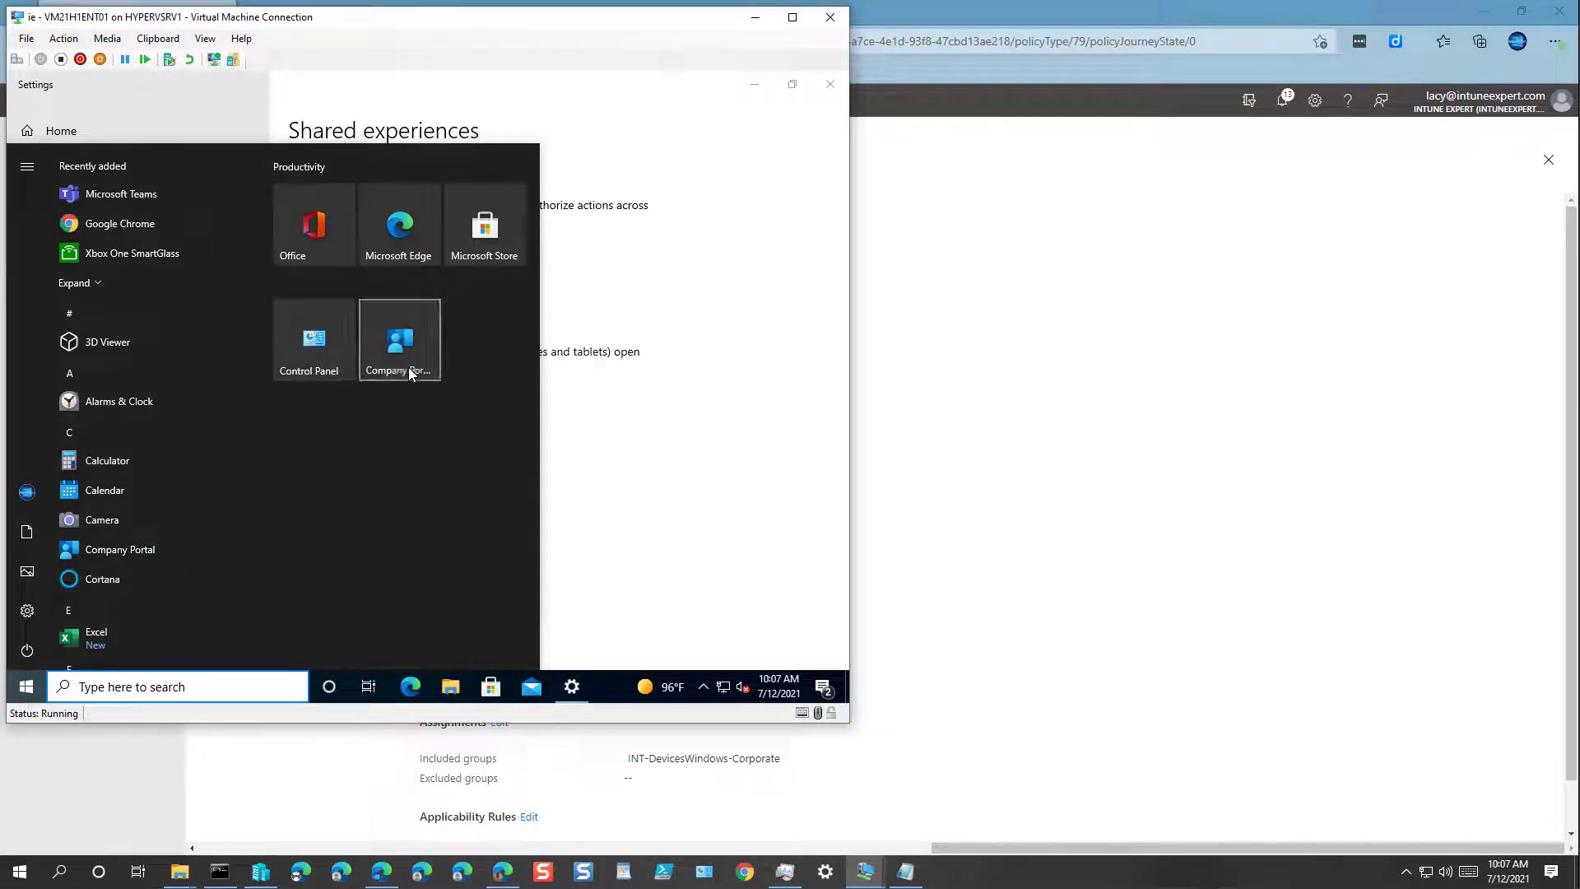
click(408, 367)
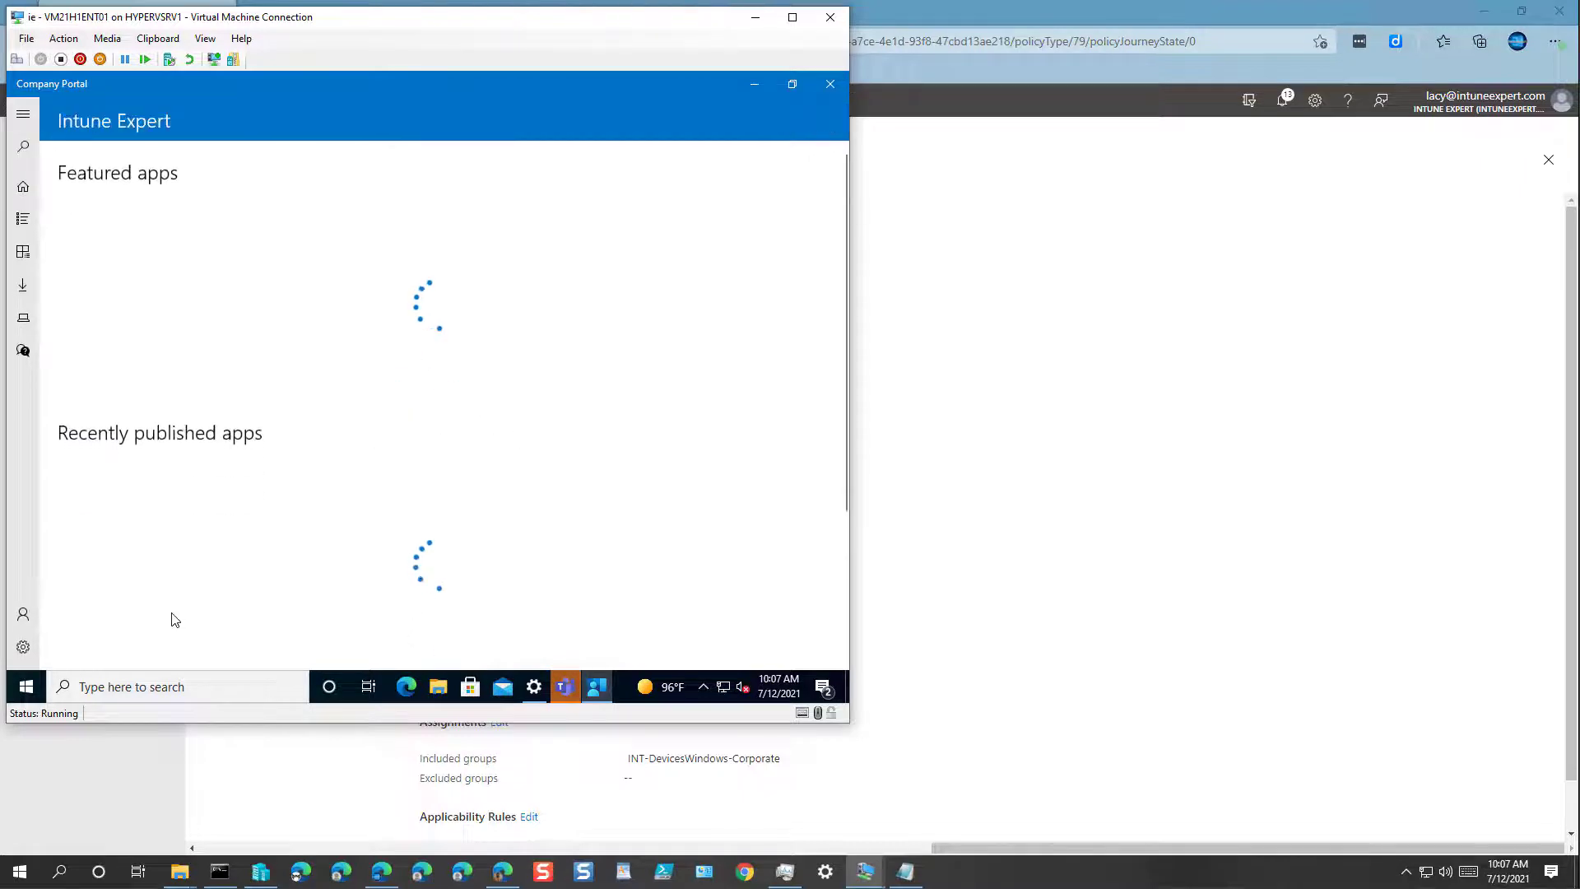
Run a manual device sync in Company Portal, then bring up the Windows Settings home page.
click(23, 648)
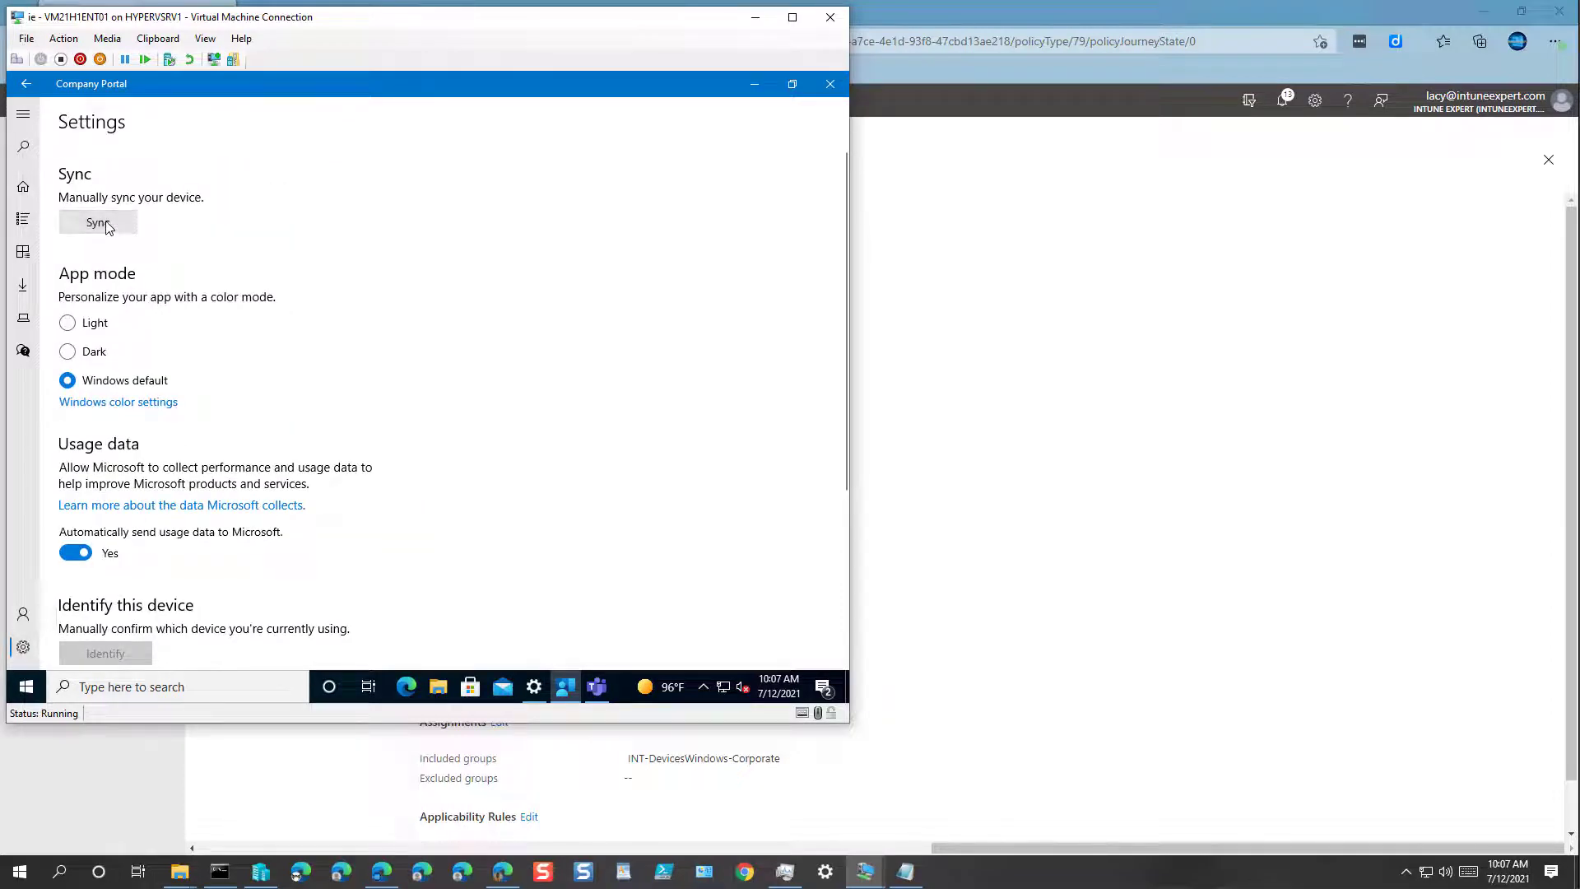
click(105, 222)
click(26, 686)
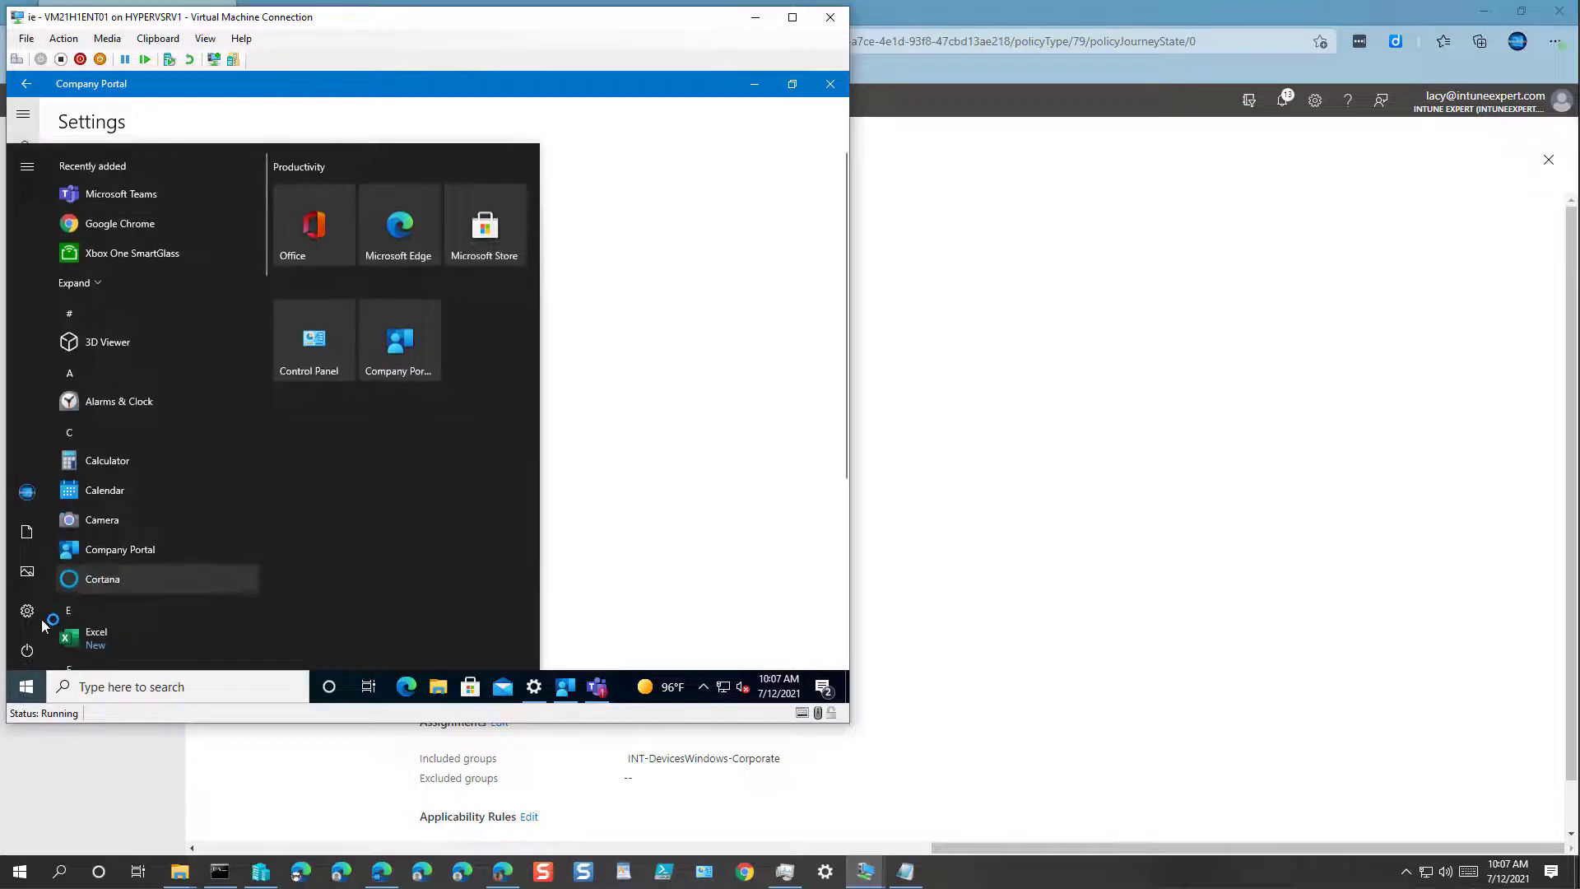
mouse_move(29, 617)
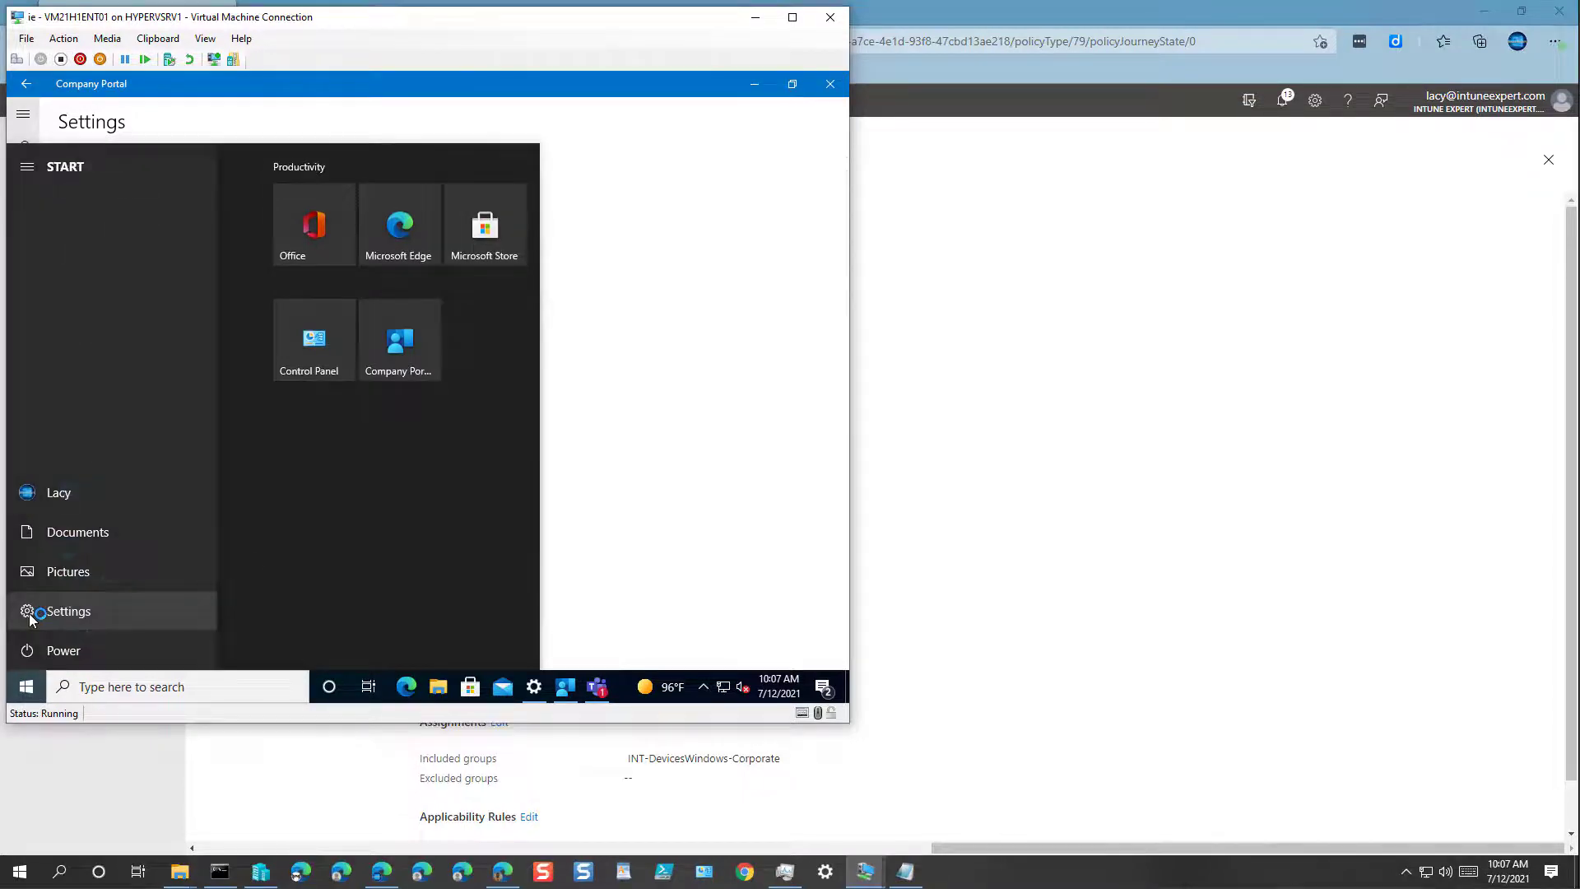
click(30, 617)
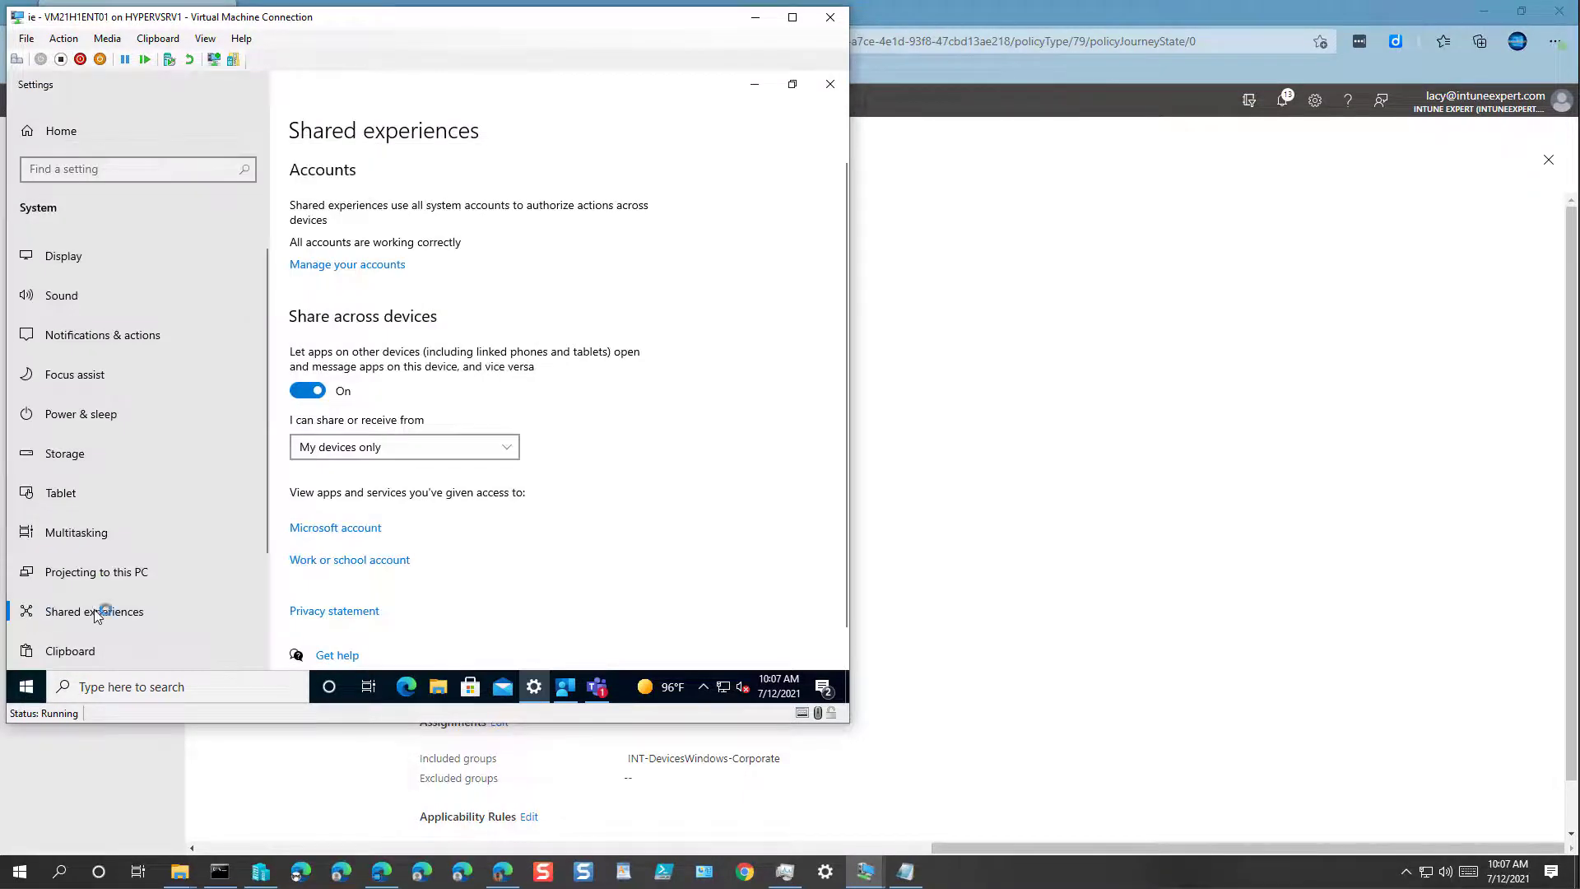
click(53, 130)
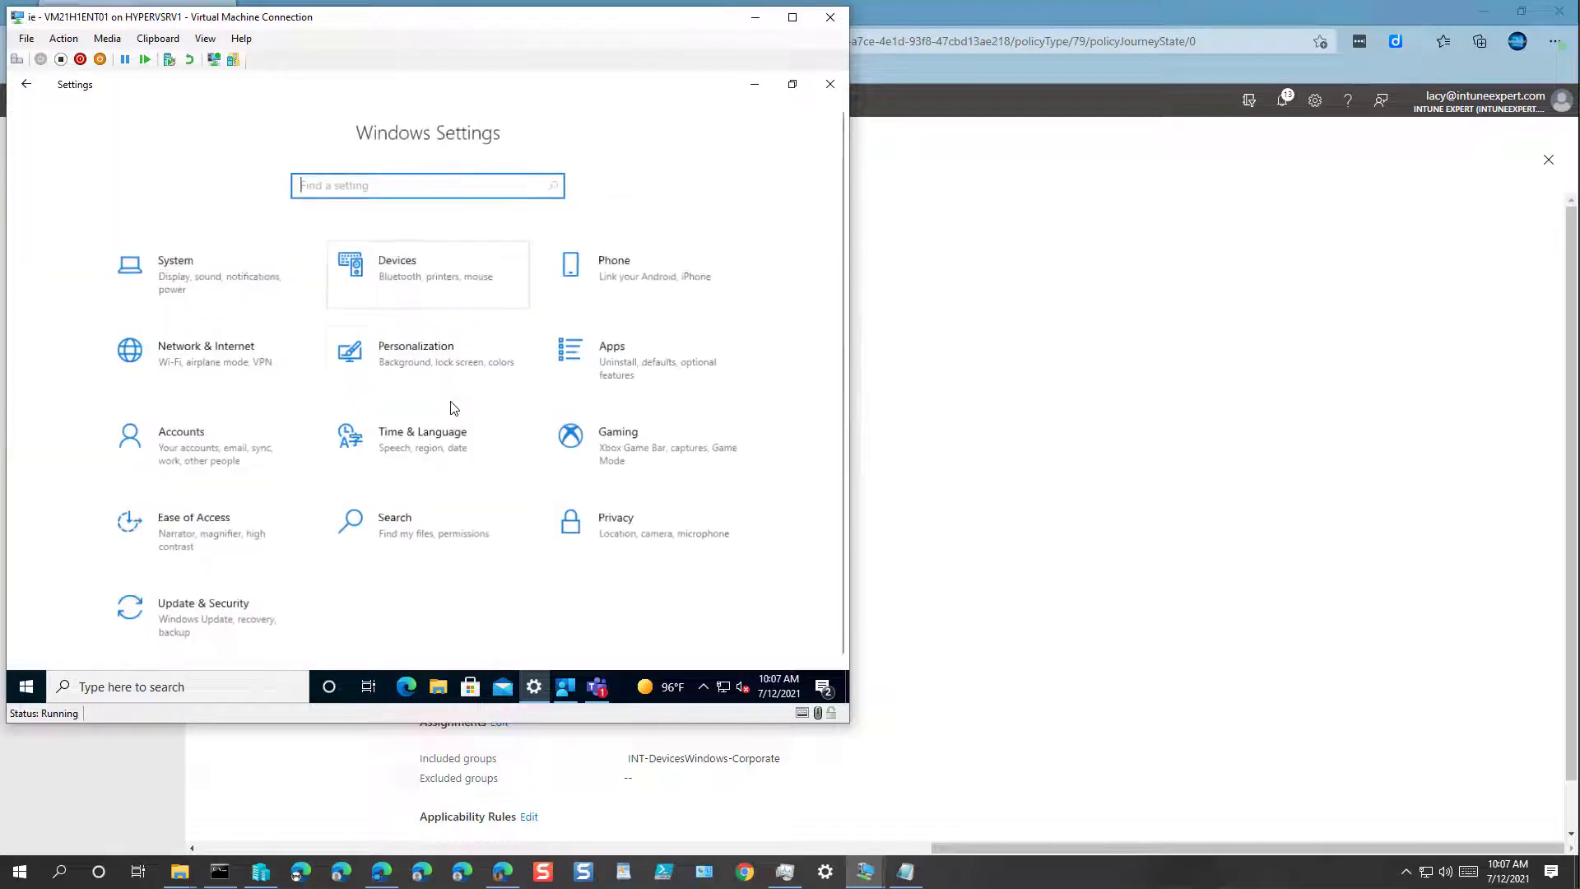
Sync the device with Intune from the Azure AD work account's info under Access work or school.
click(245, 454)
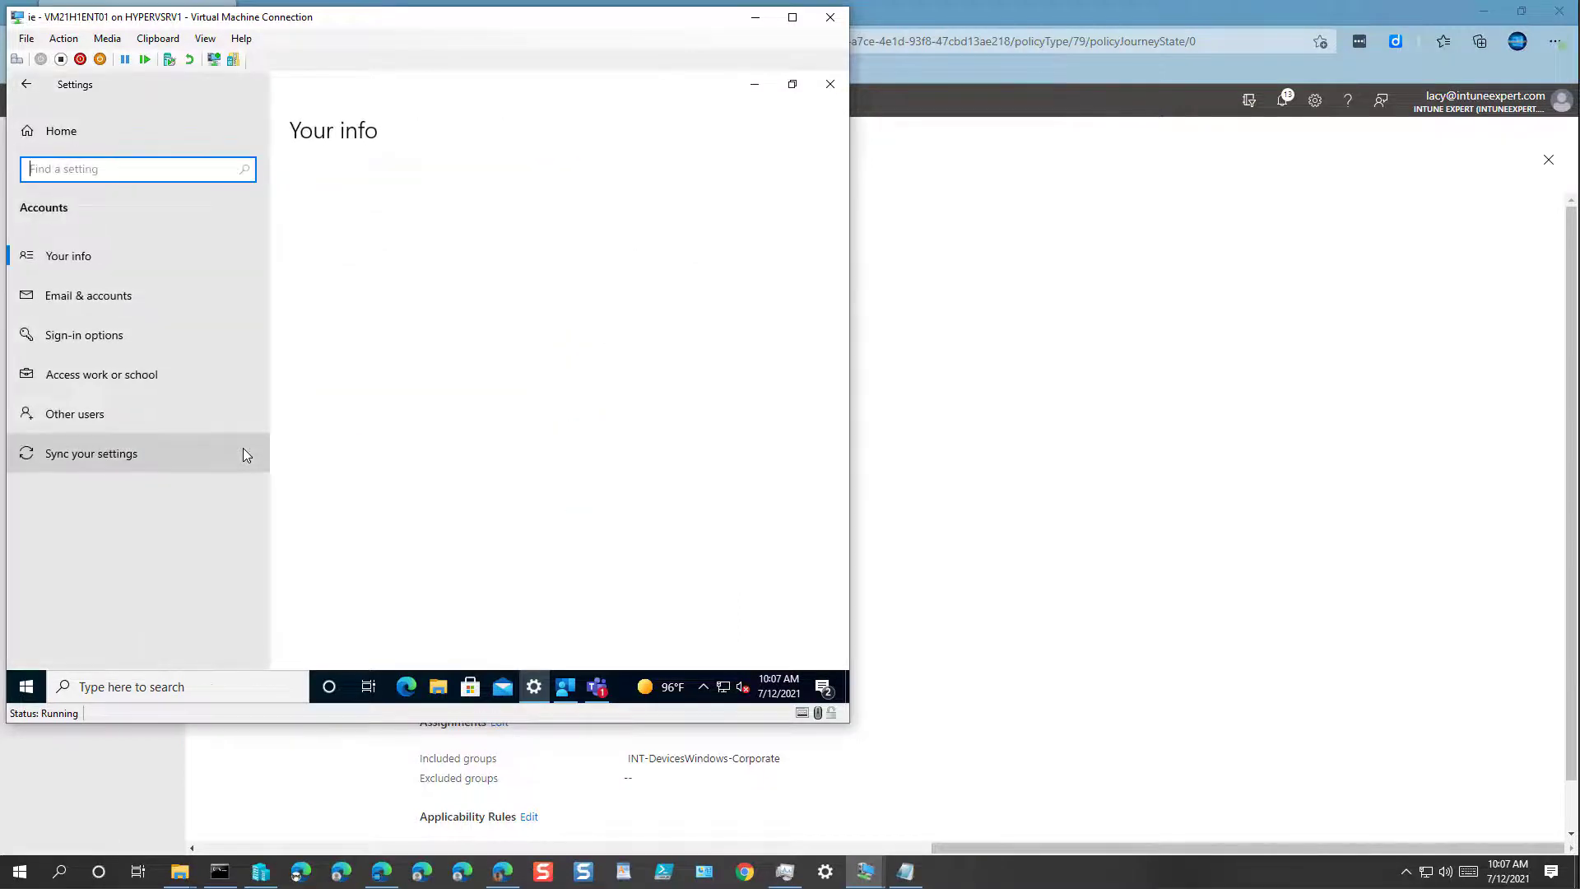
click(204, 378)
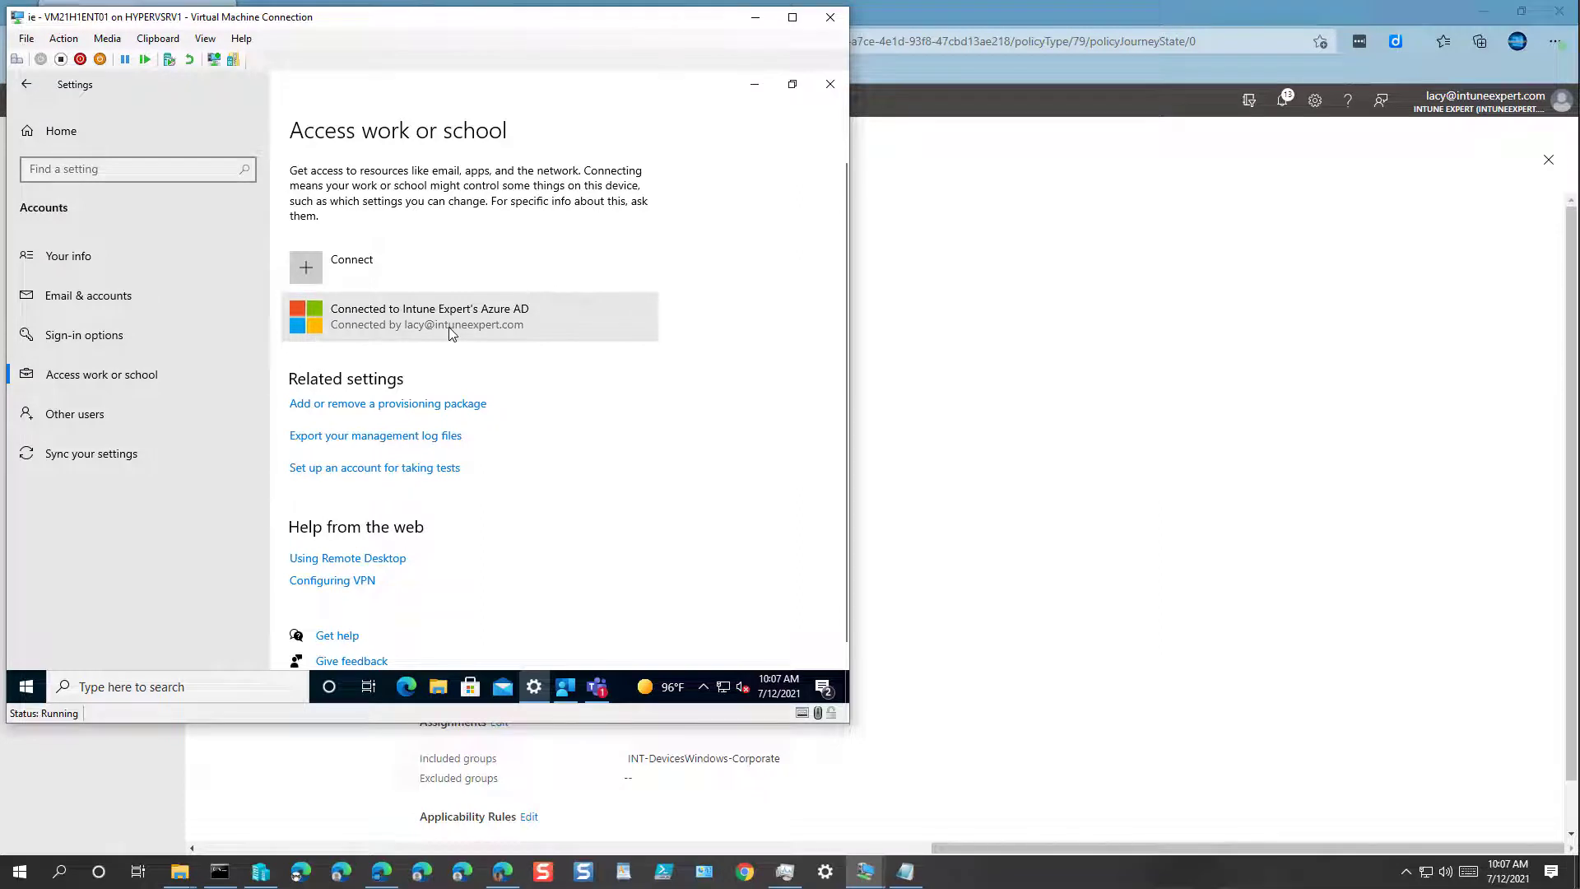
click(450, 331)
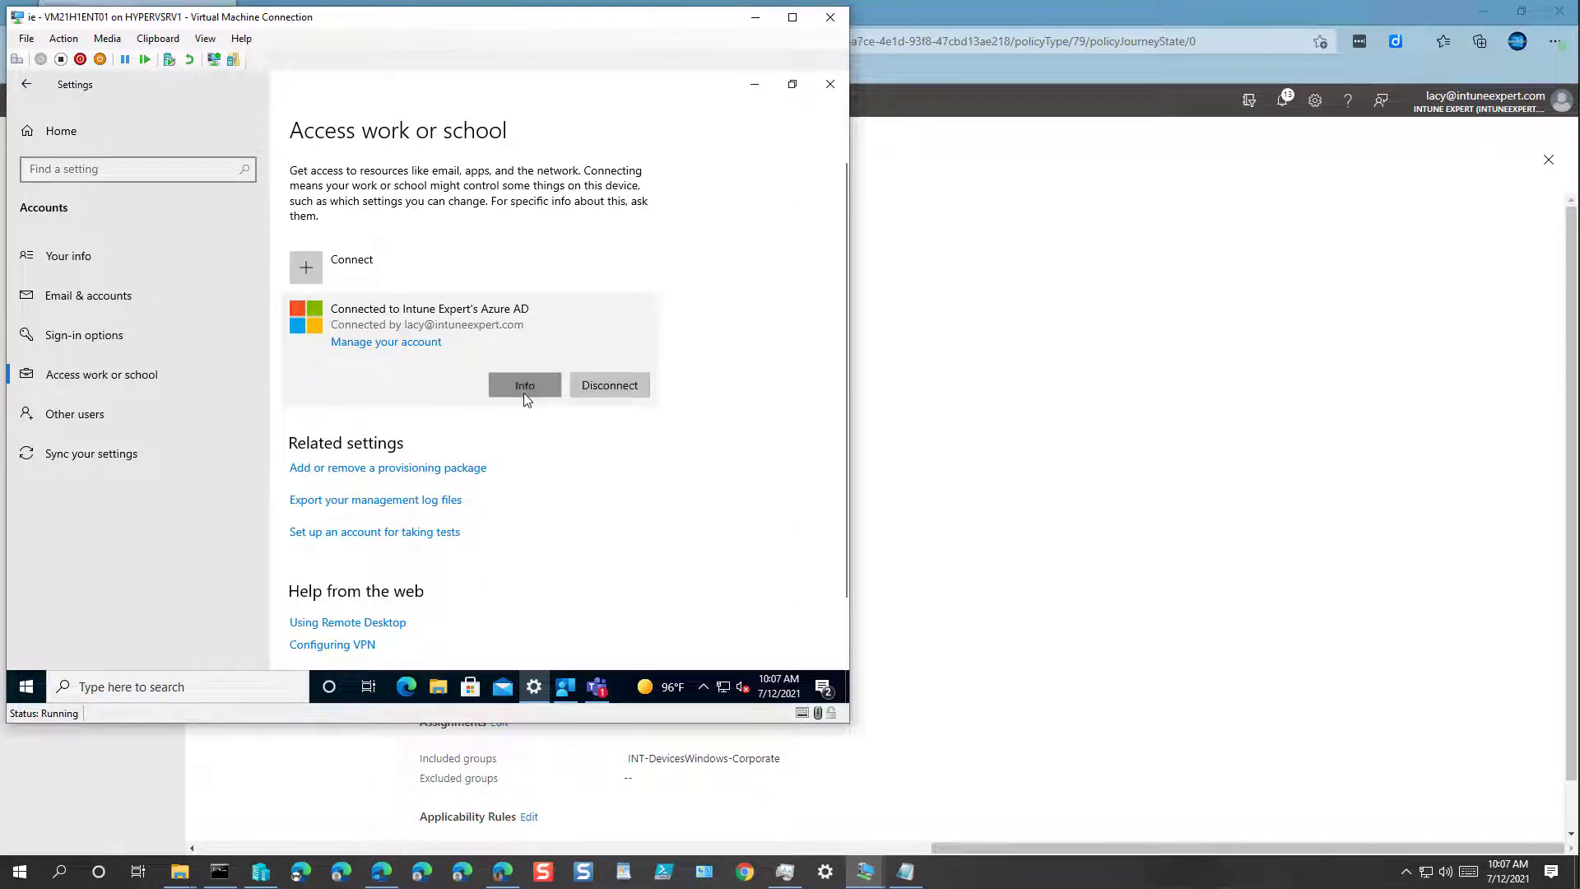
click(523, 392)
scroll(259, 418, down, 8)
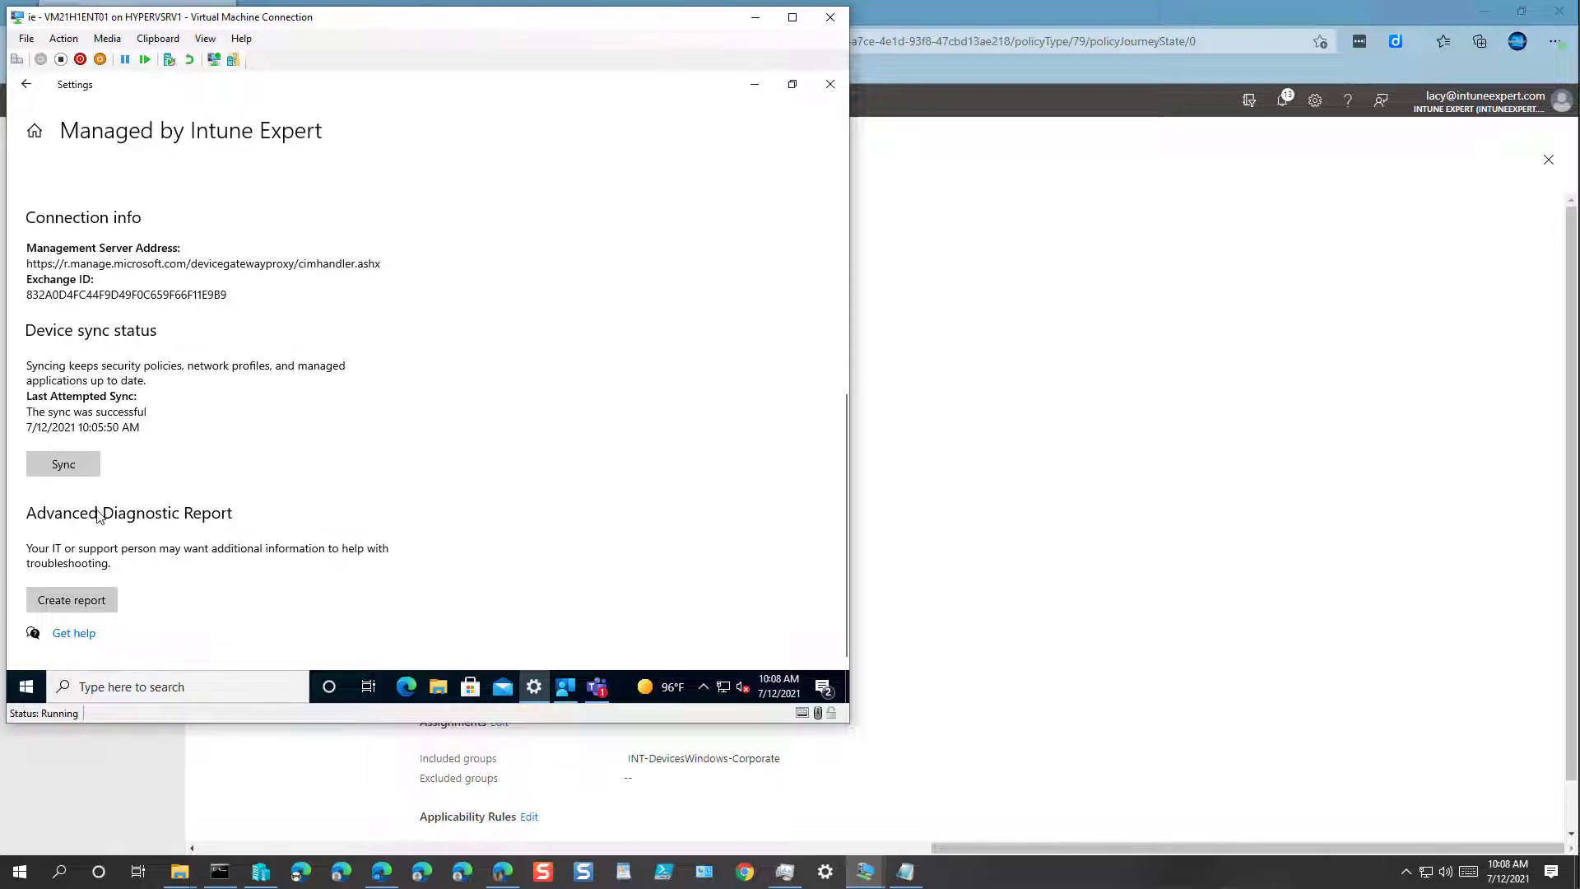
click(90, 465)
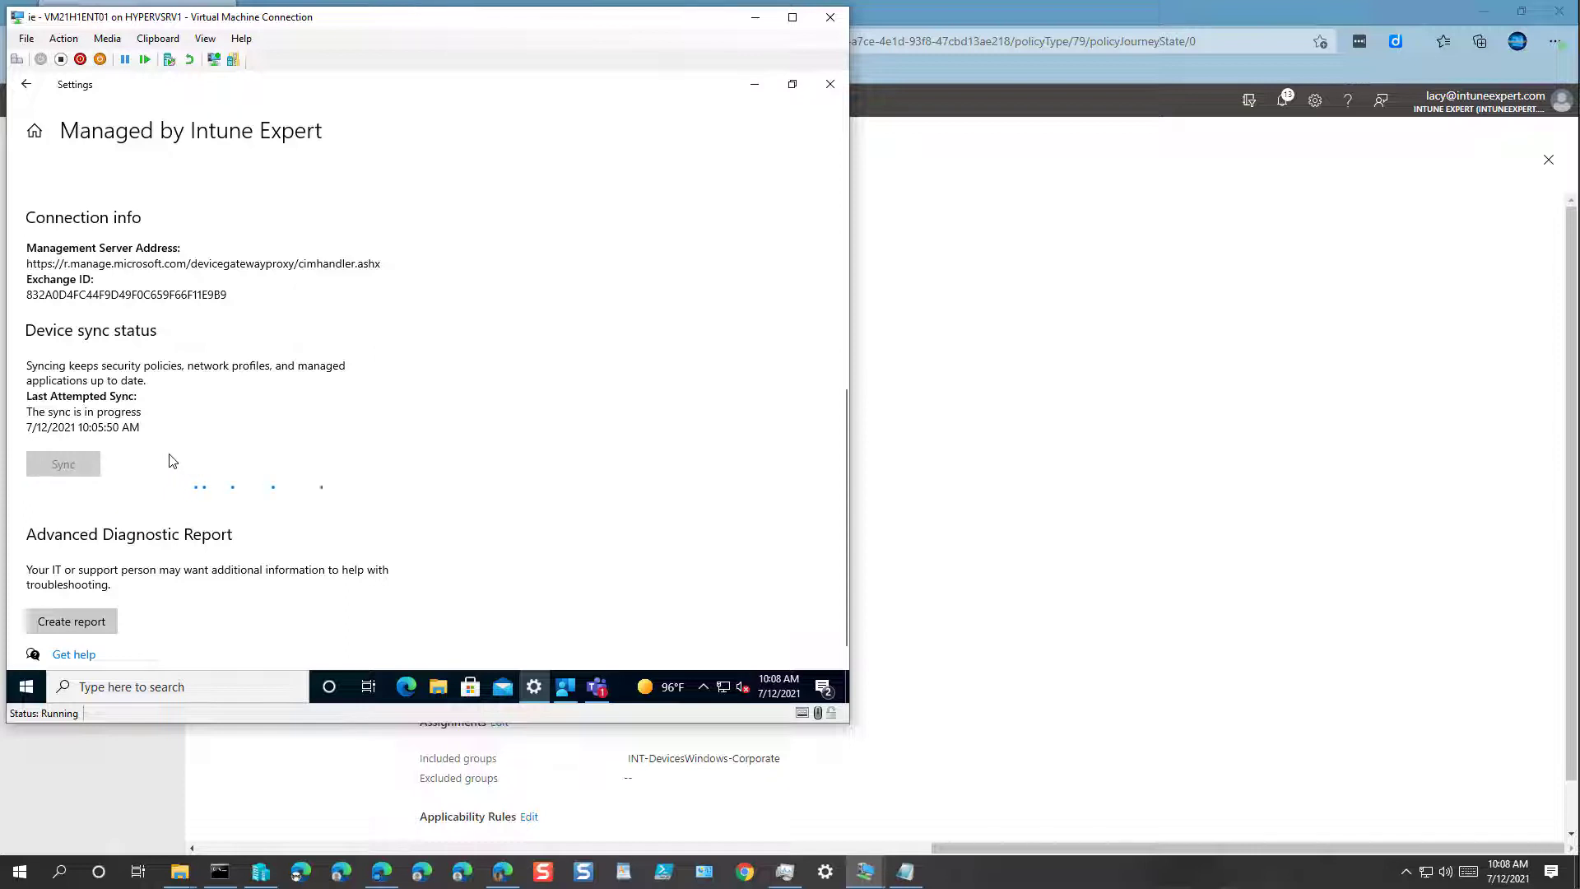
click(754, 84)
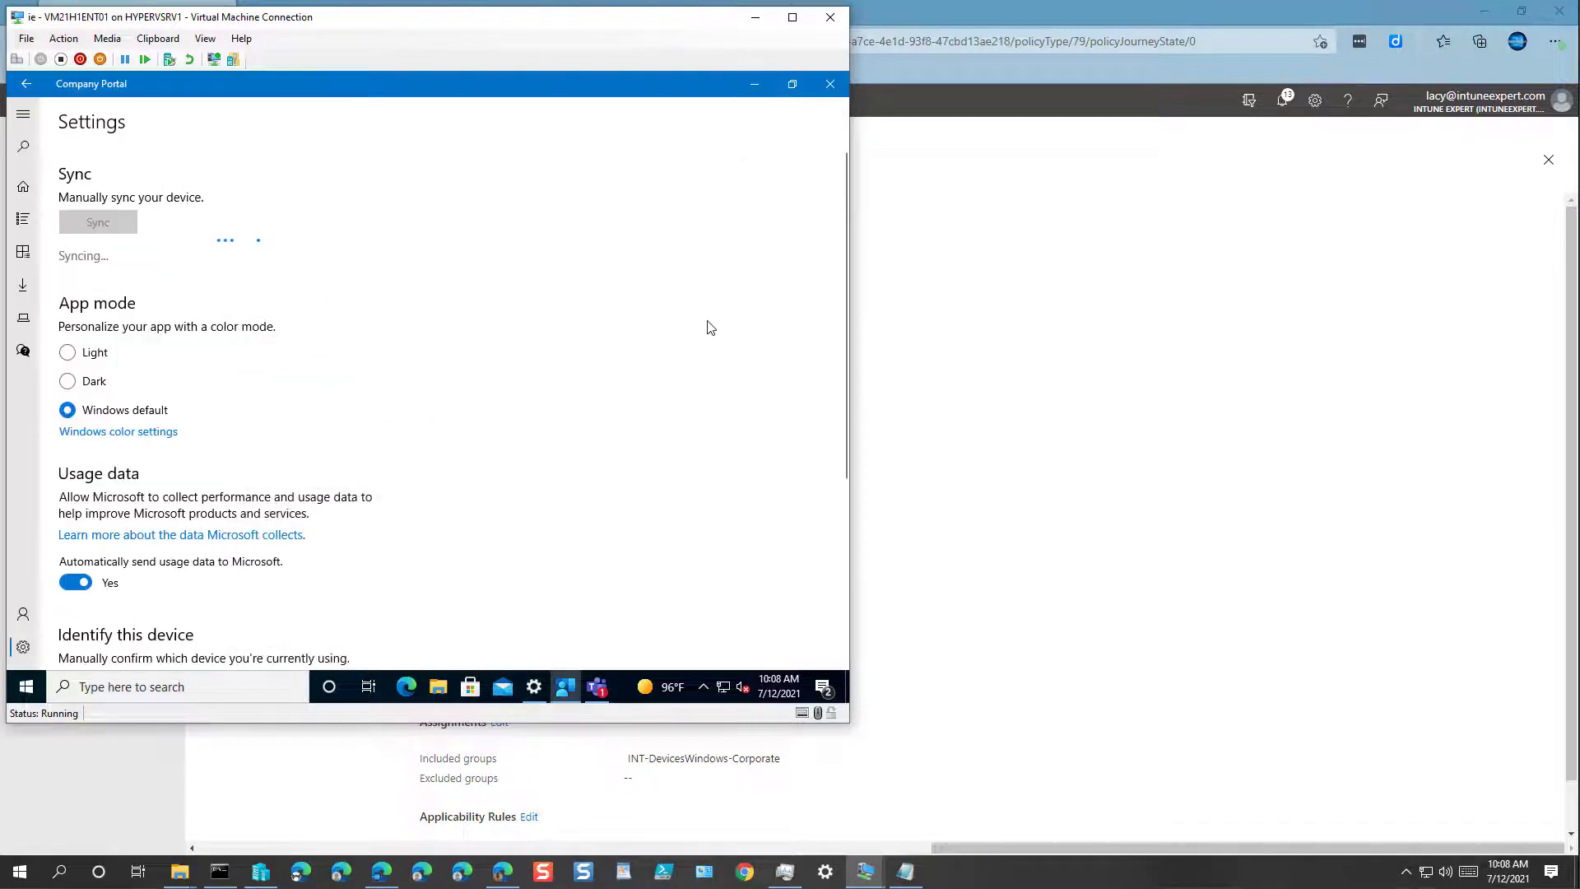
Close the Company Portal and Settings windows on the VM.
click(757, 85)
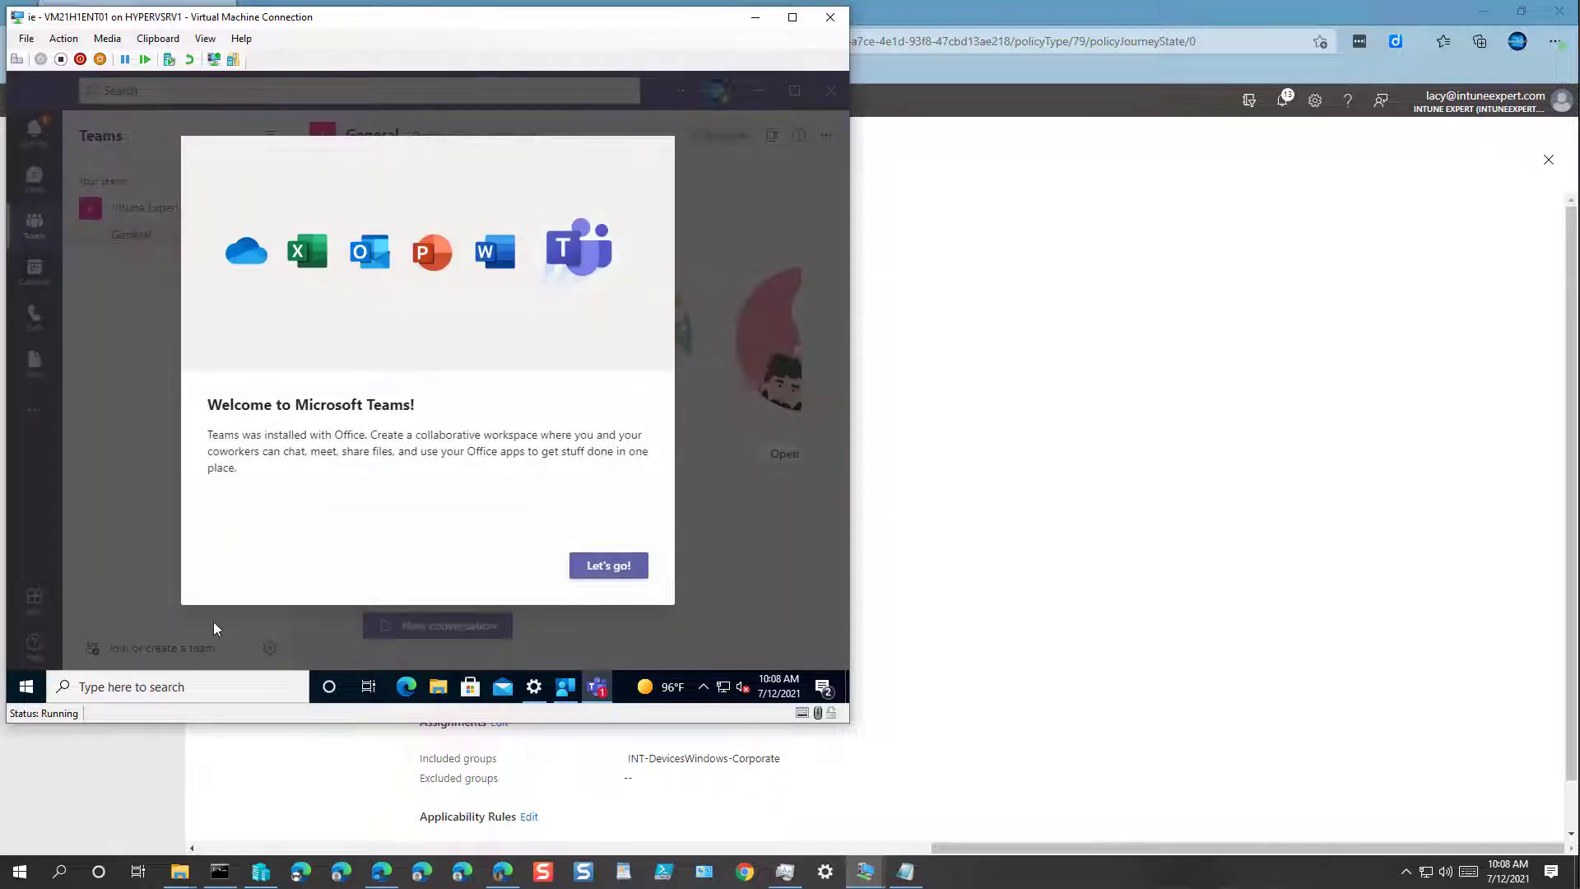
right_click(574, 685)
click(548, 652)
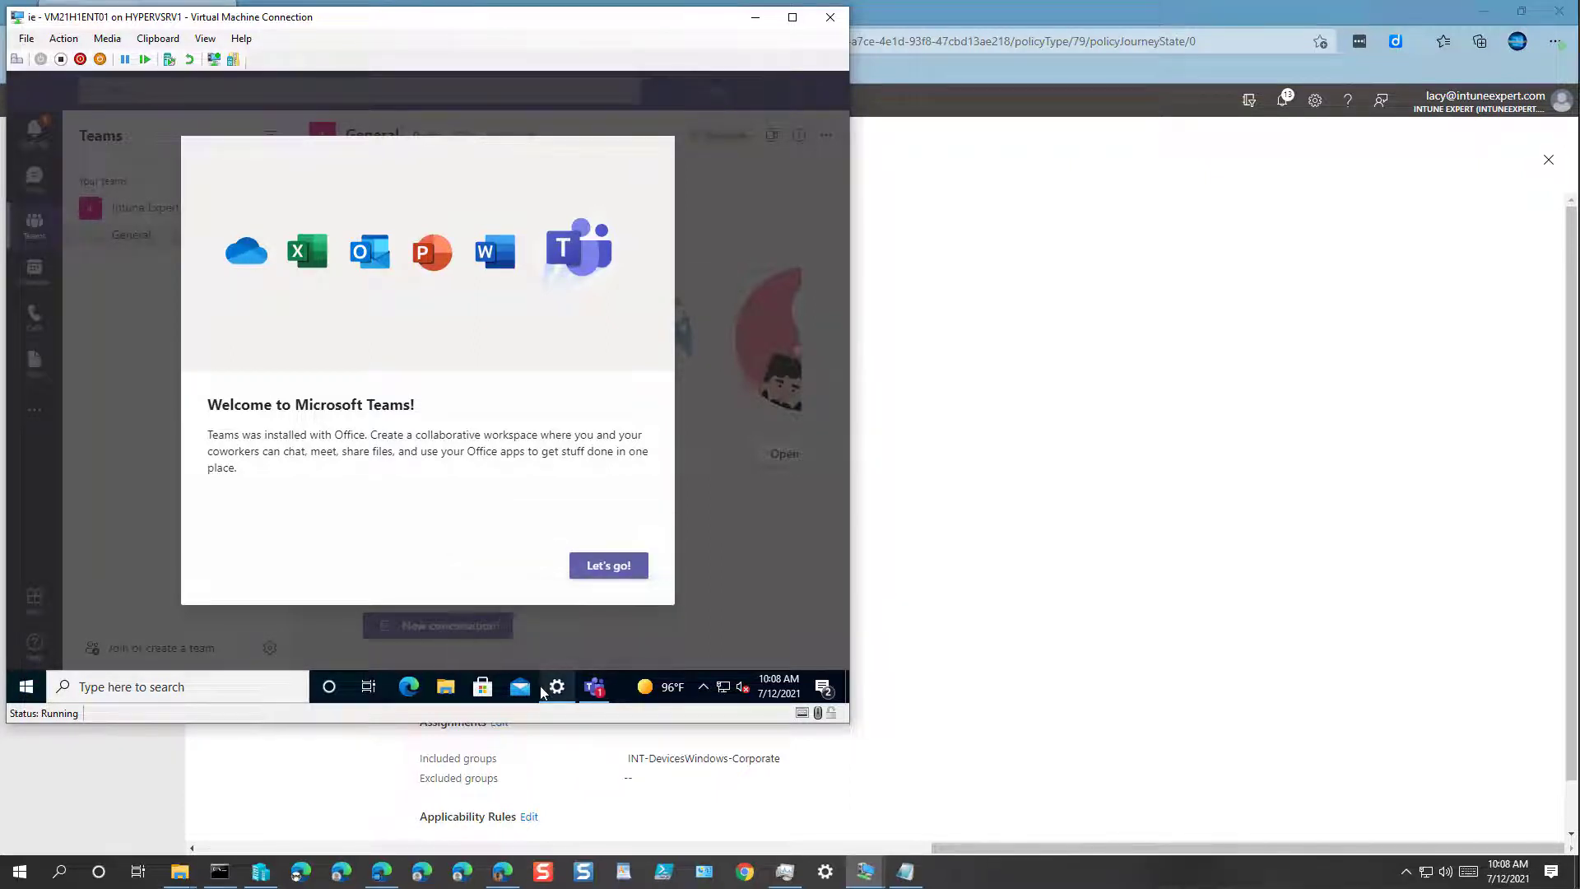
right_click(556, 686)
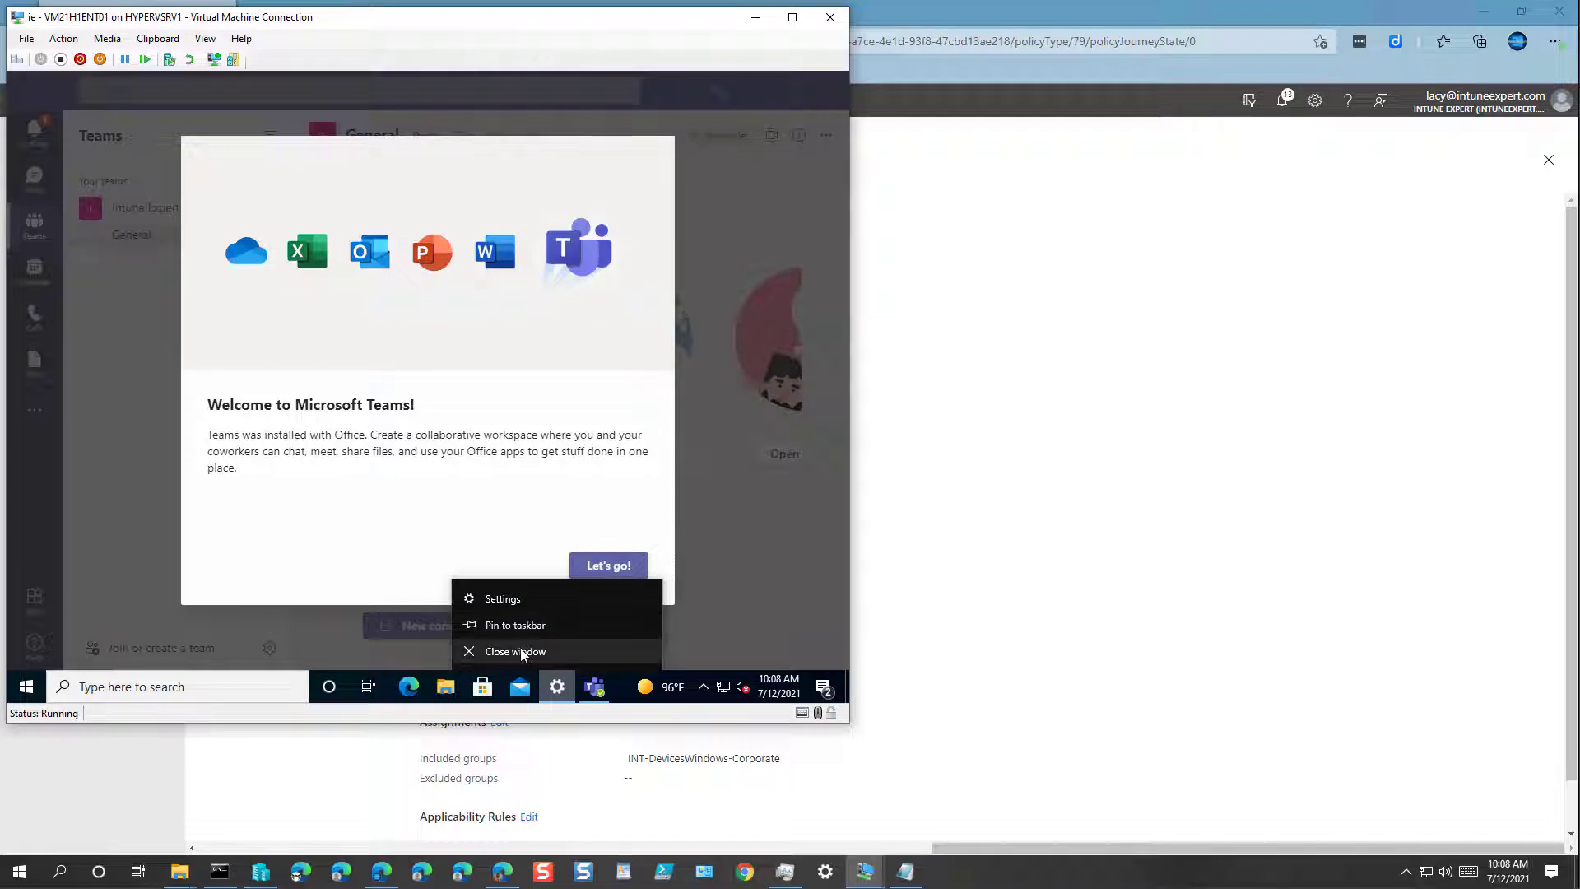
click(519, 652)
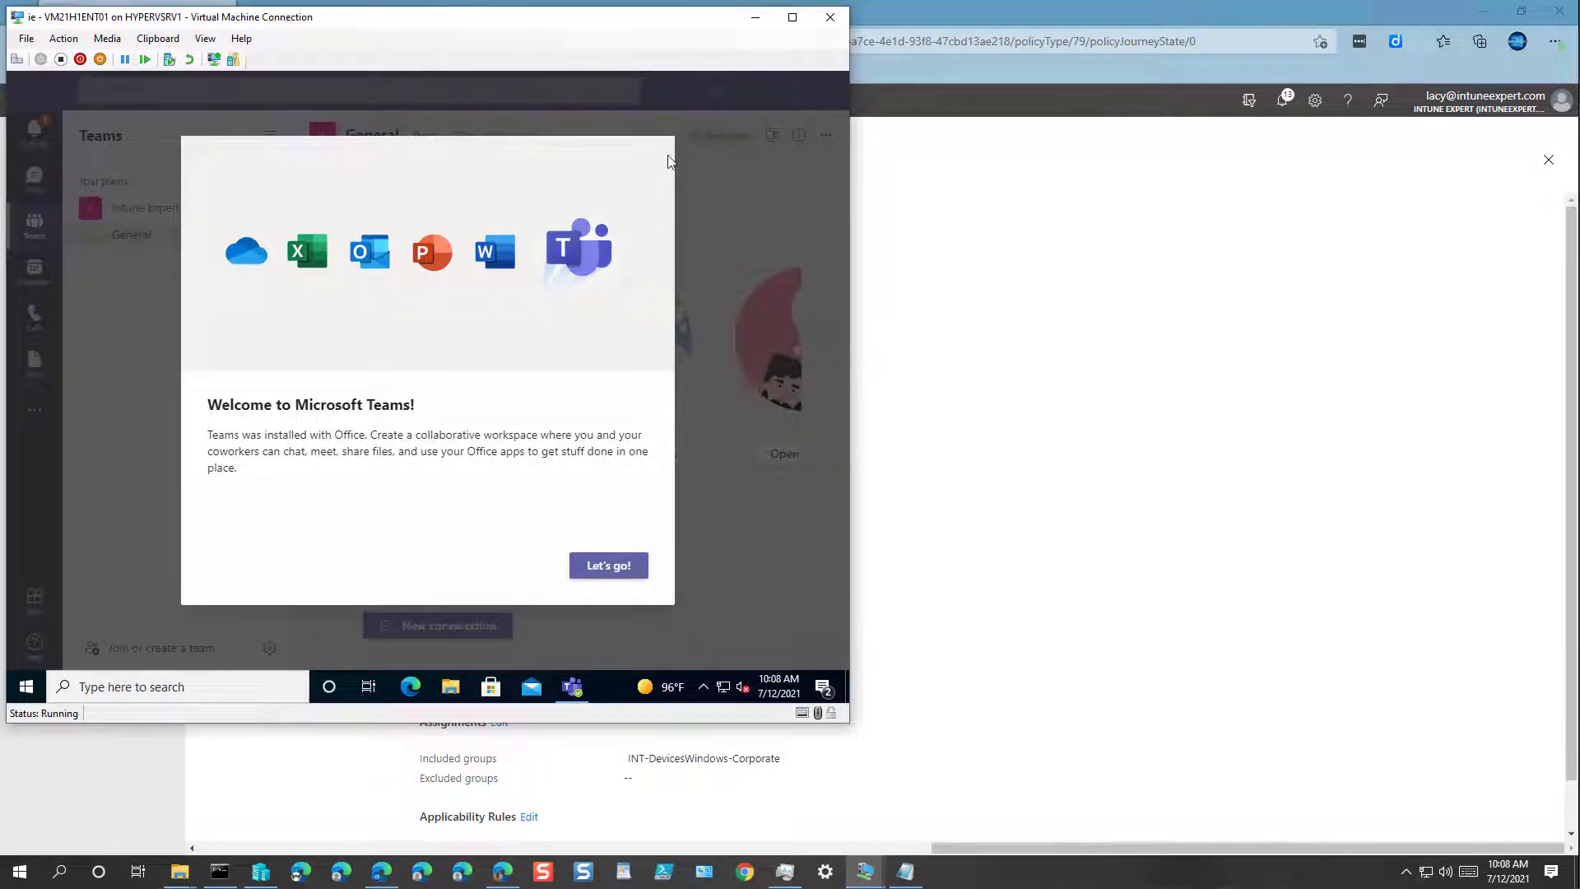
Close Microsoft Teams and sign out of the VM.
click(622, 566)
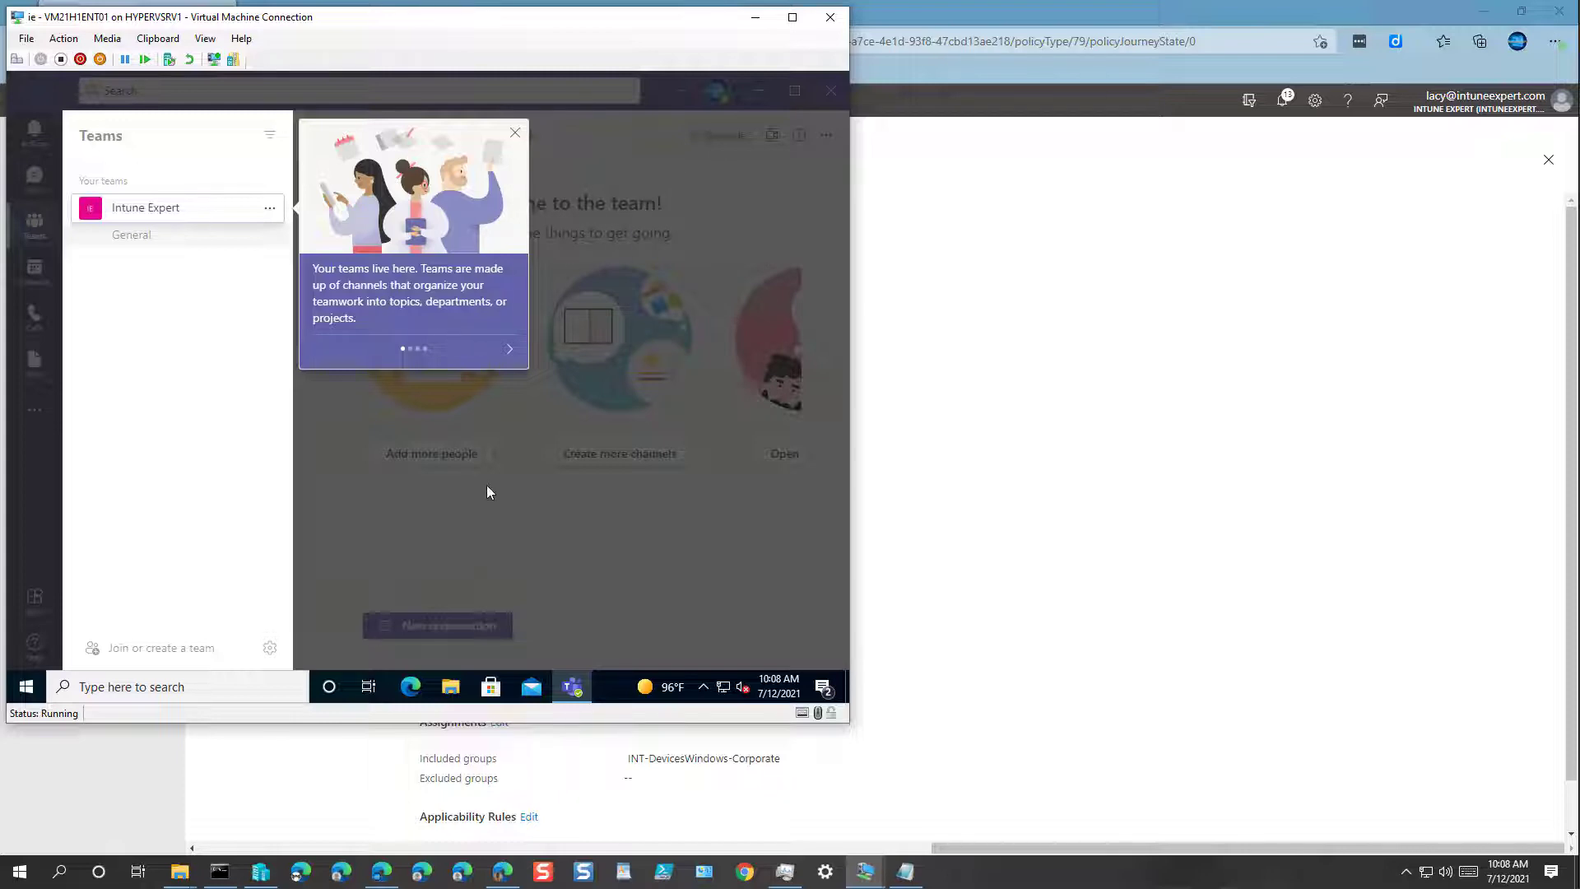
click(728, 169)
click(829, 89)
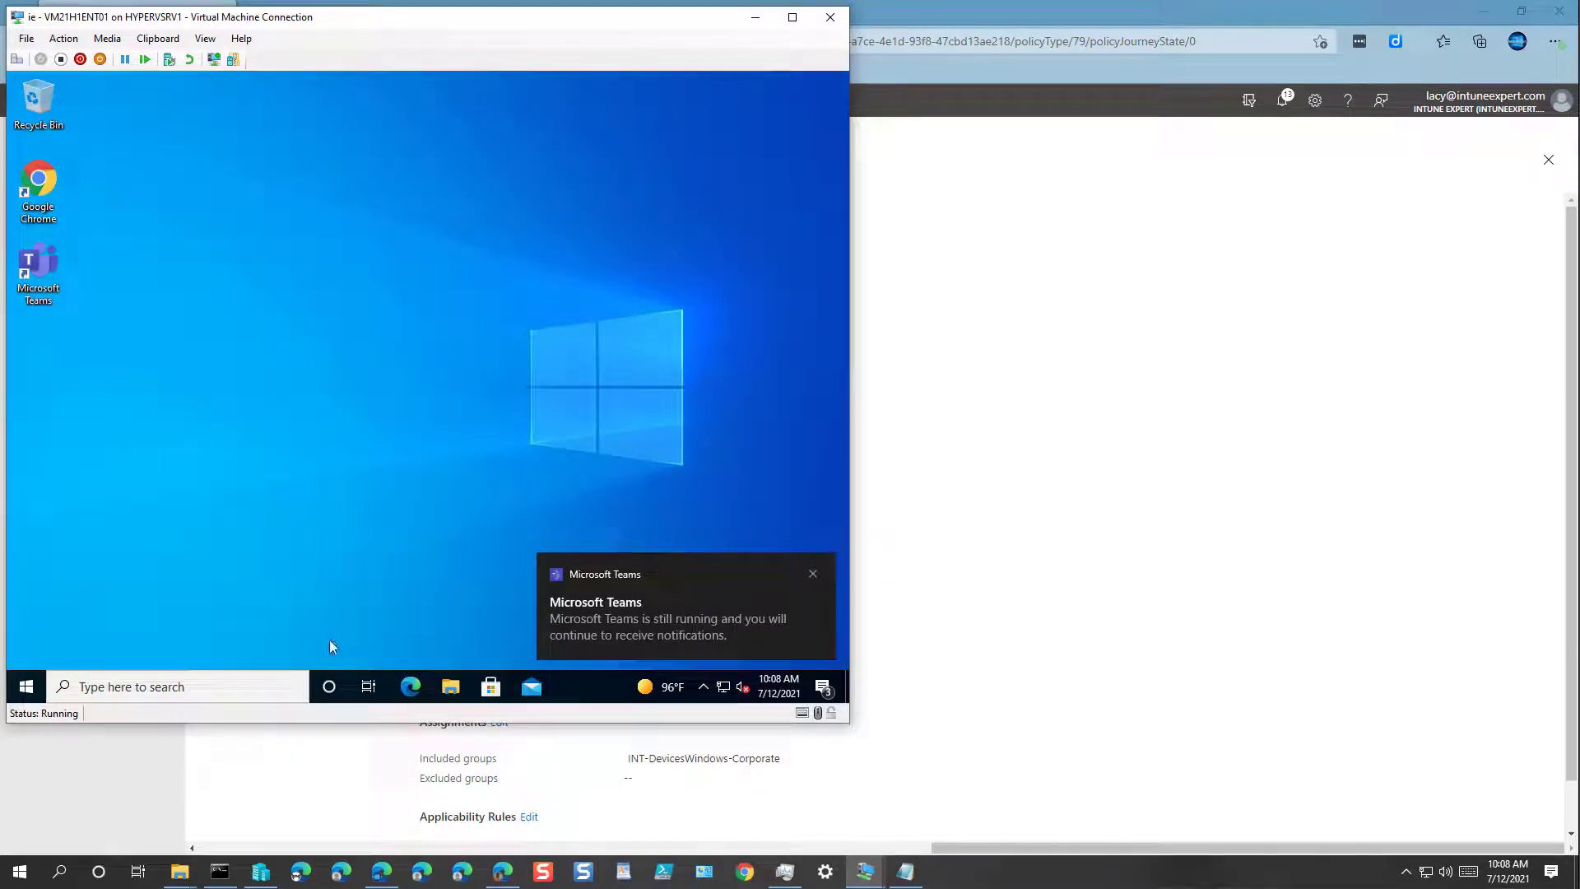
click(26, 686)
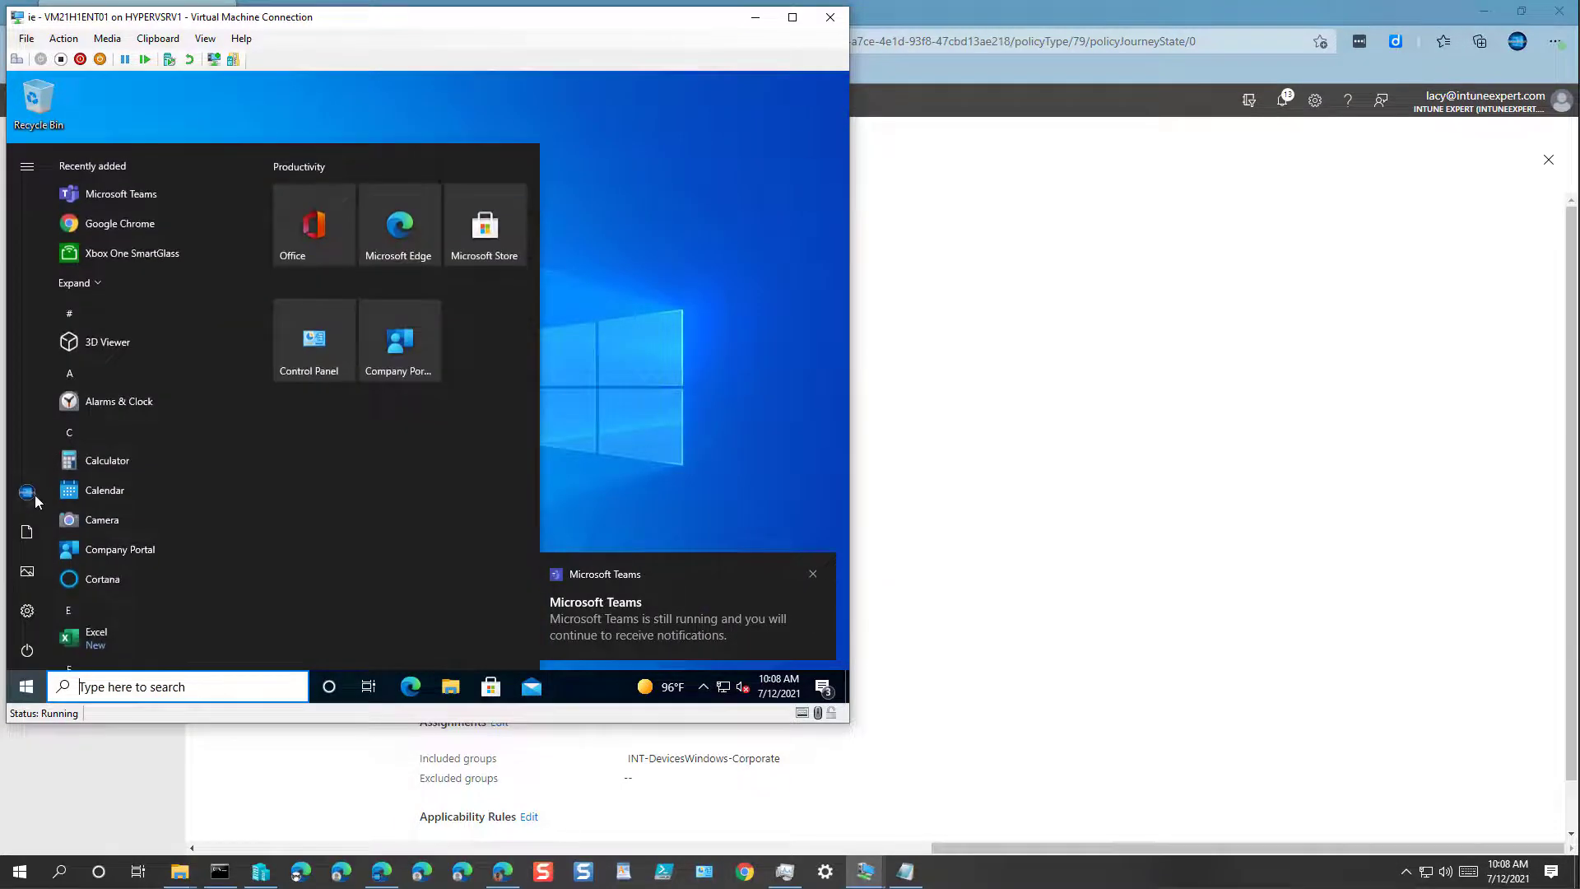
click(27, 492)
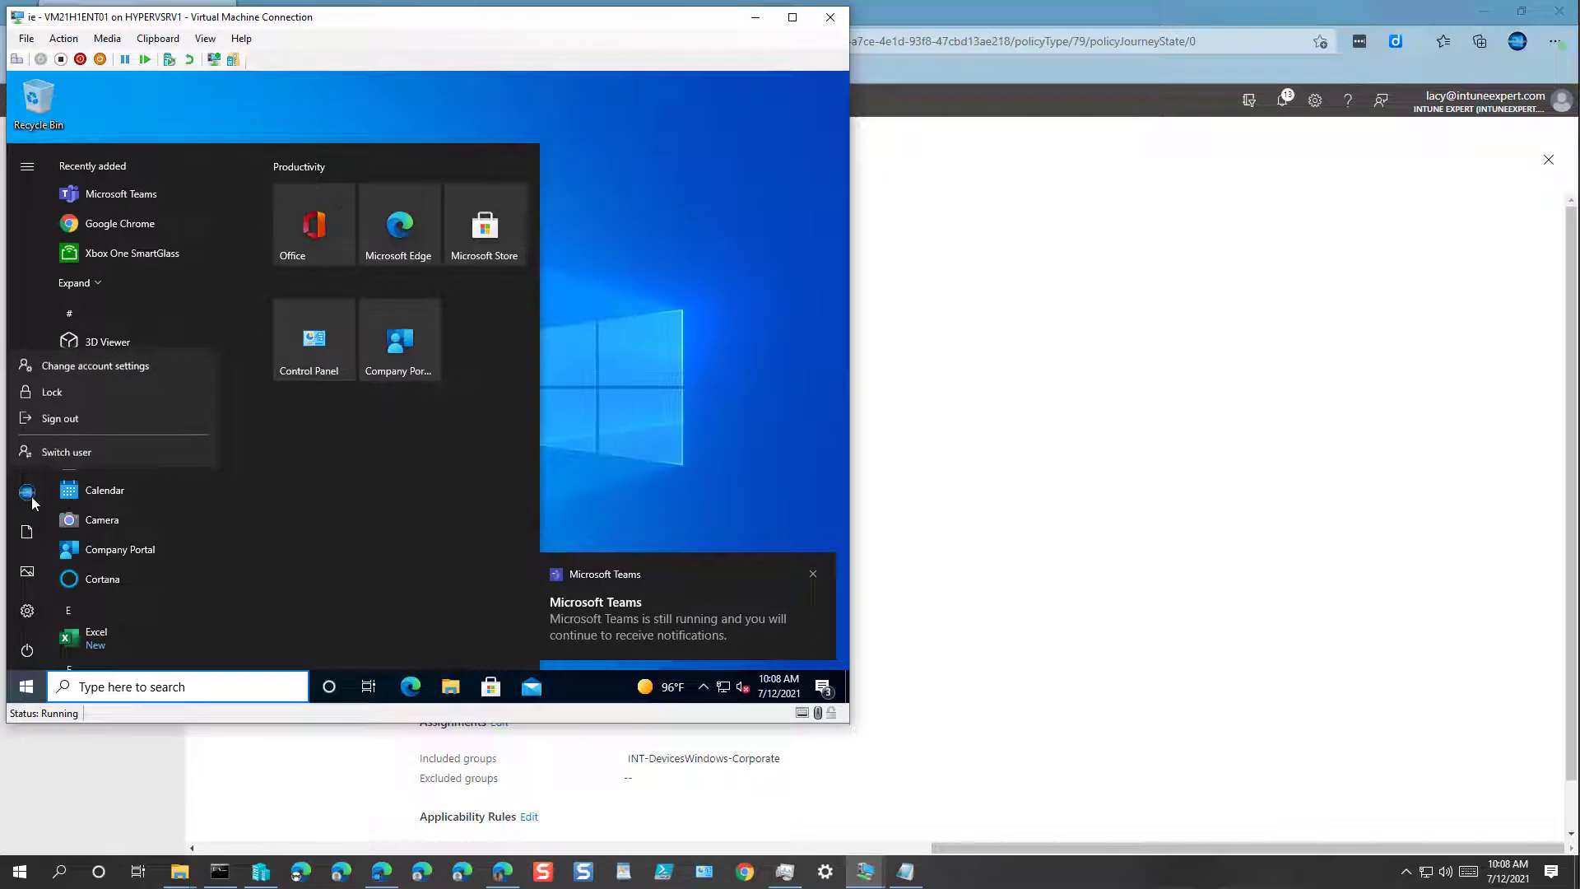
click(60, 418)
click(1298, 440)
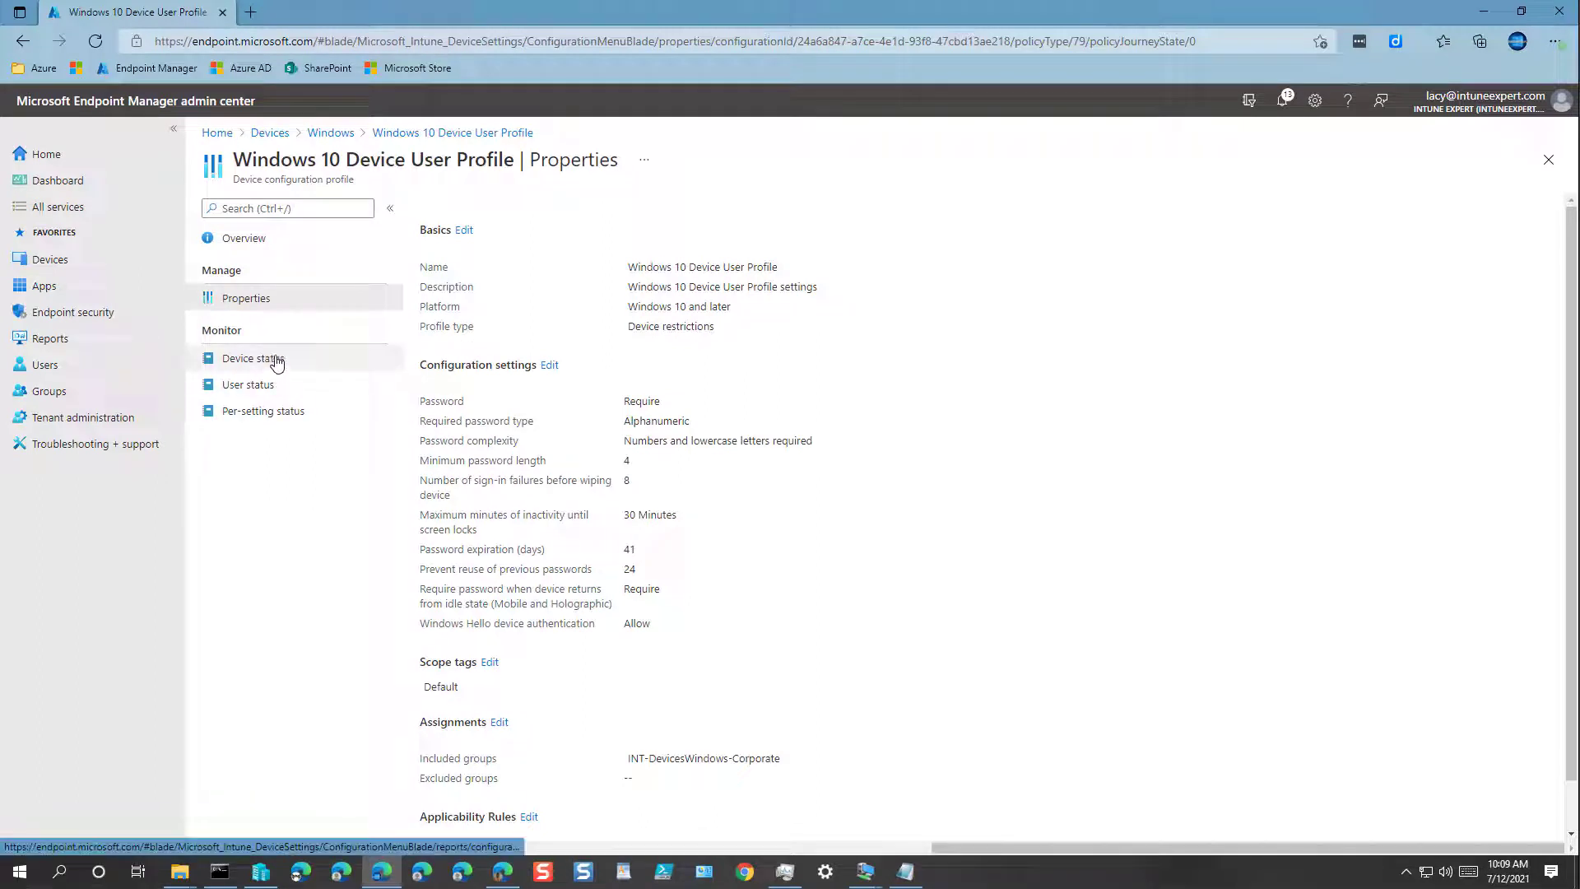
Refresh the user's troubleshooting data, then view AUTO2114's managed apps and device configuration status.
click(89, 449)
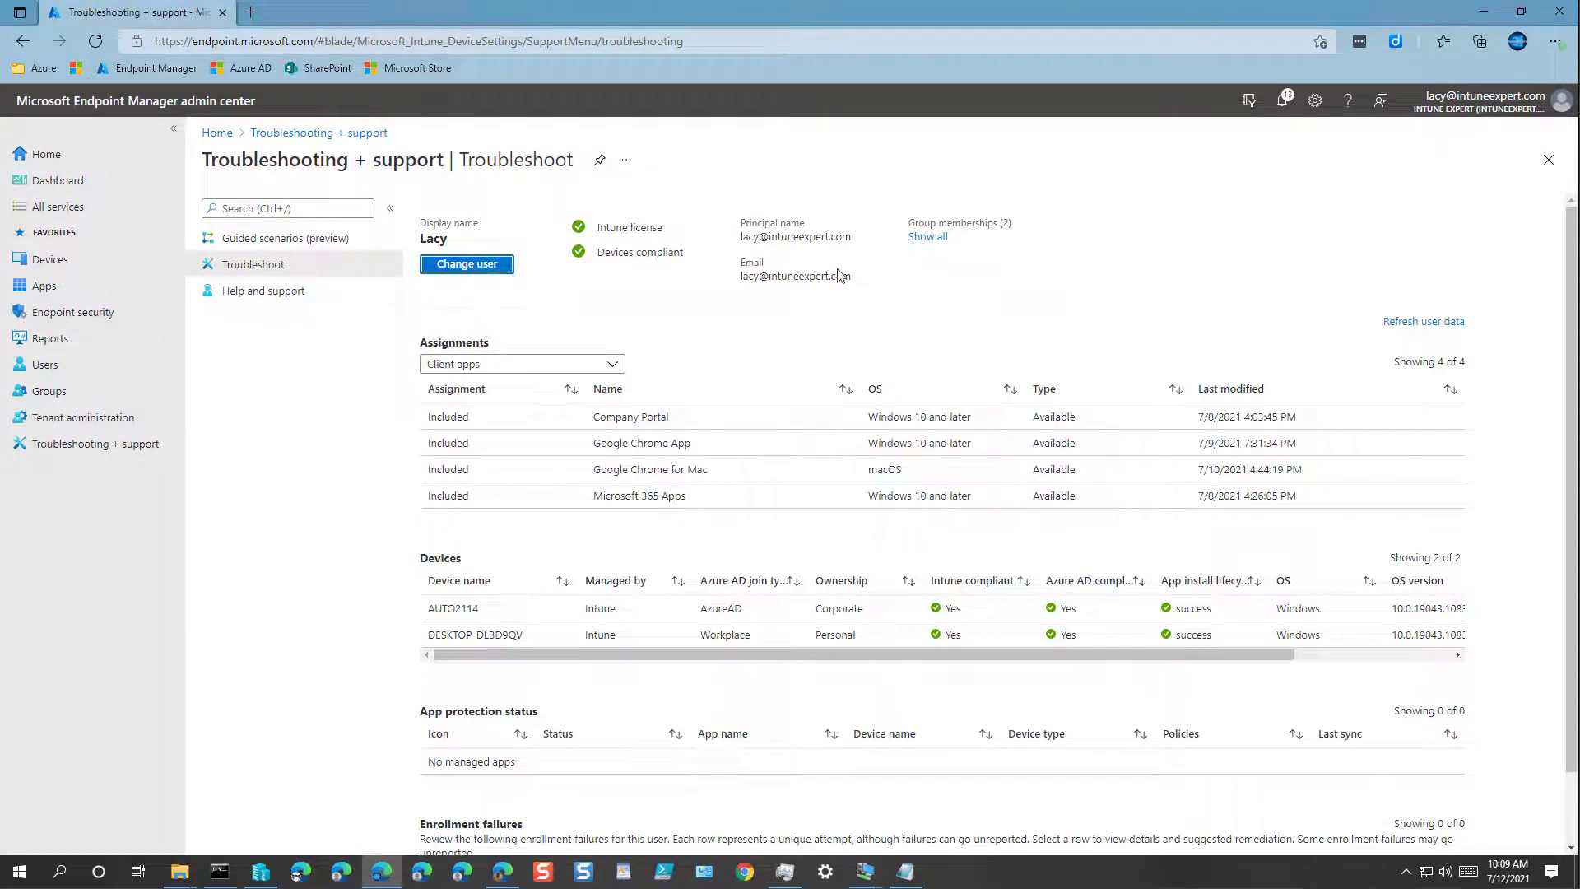
click(1422, 322)
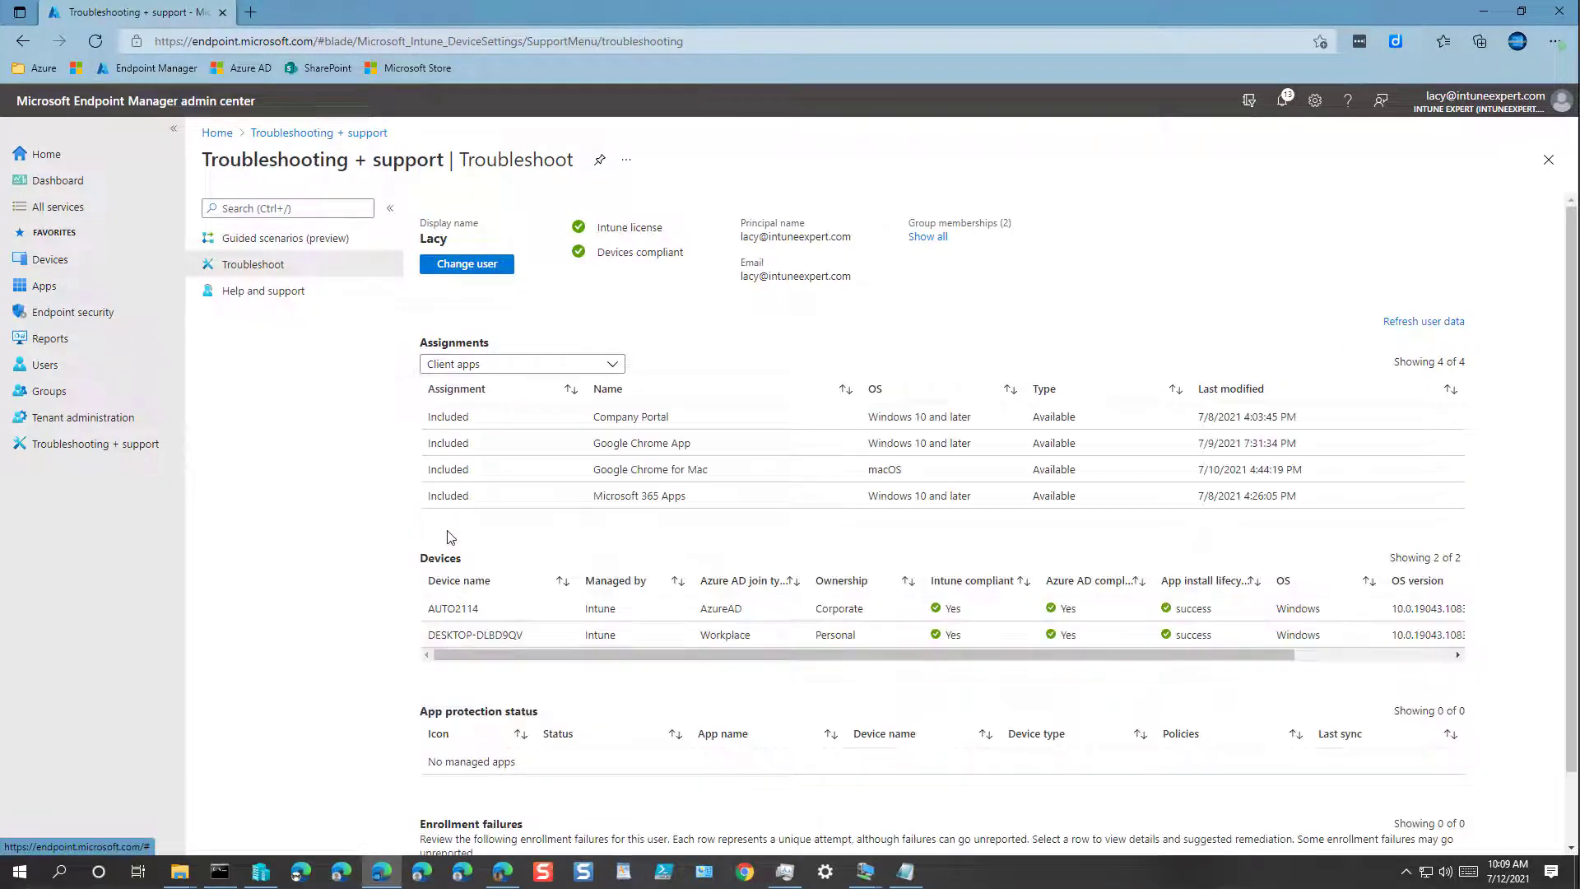
click(453, 608)
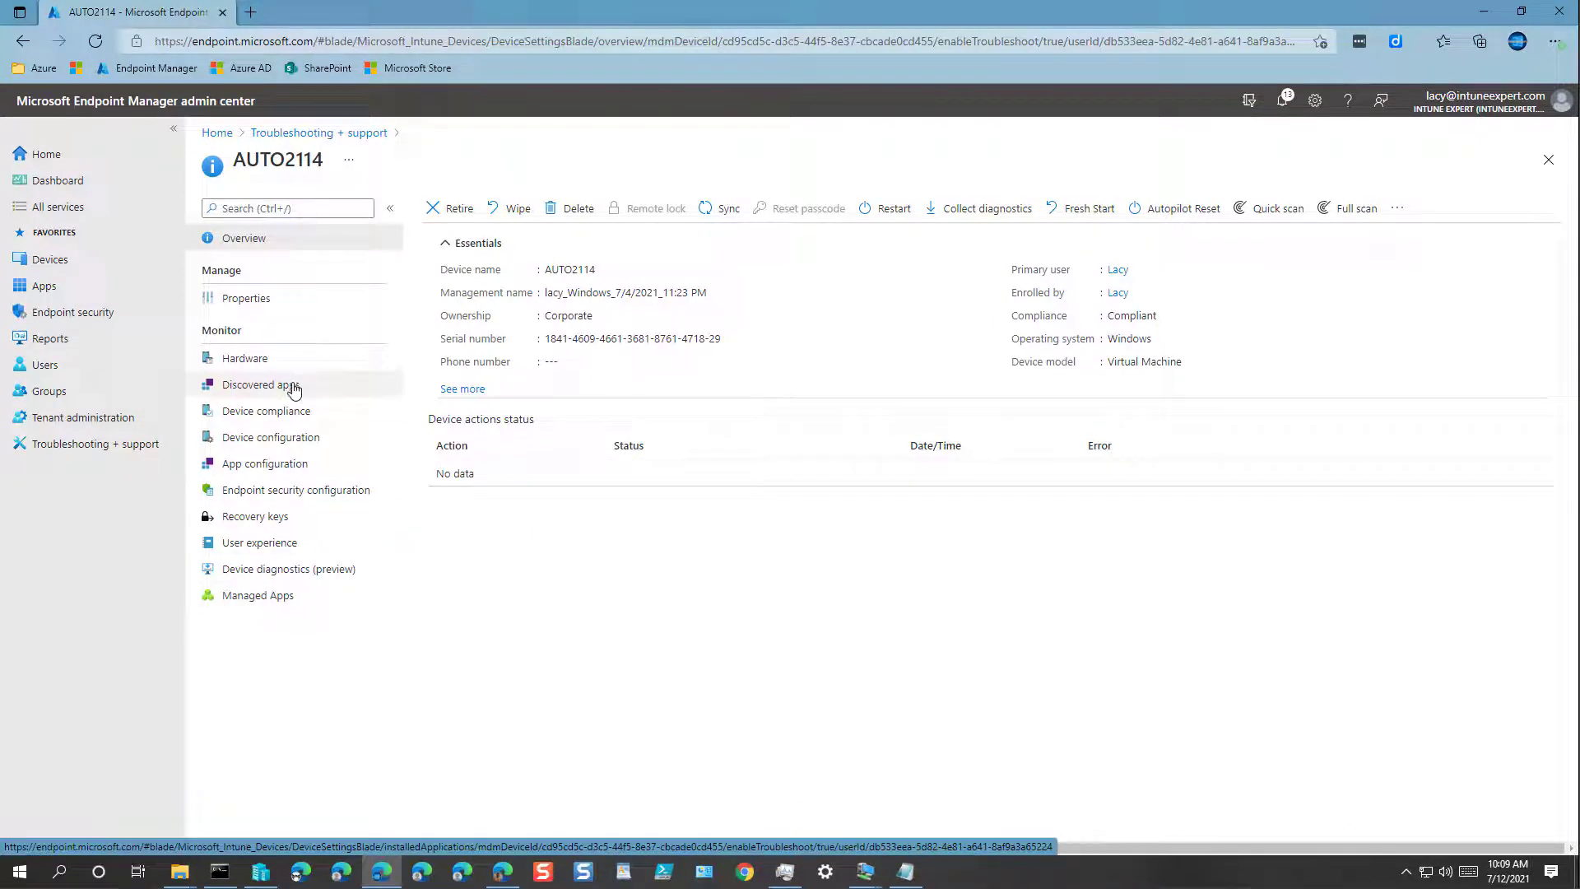
click(256, 598)
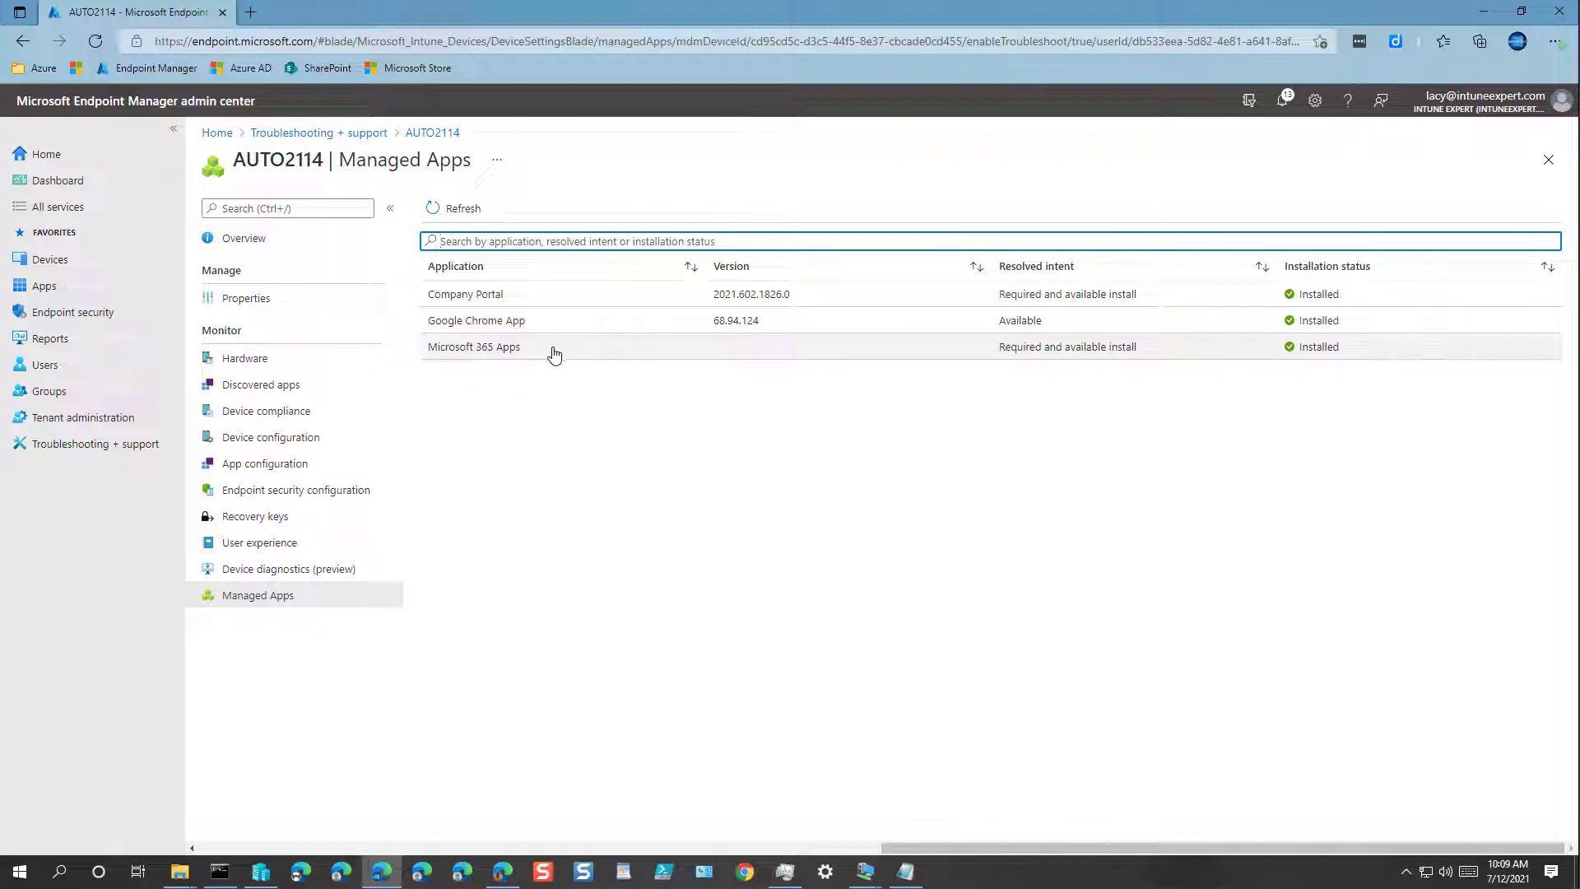
click(284, 437)
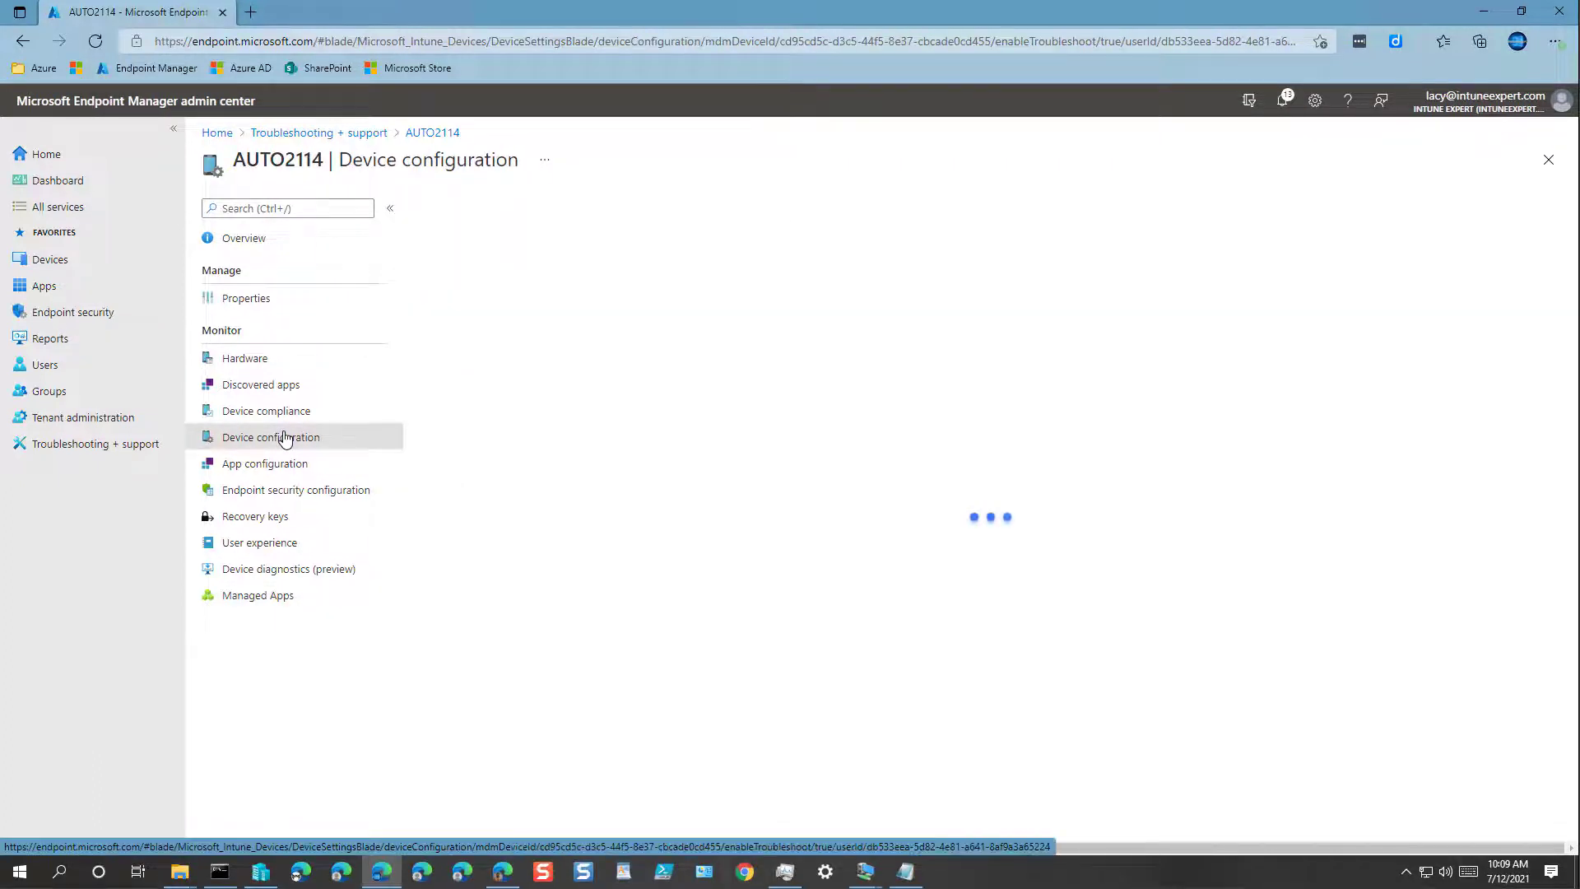
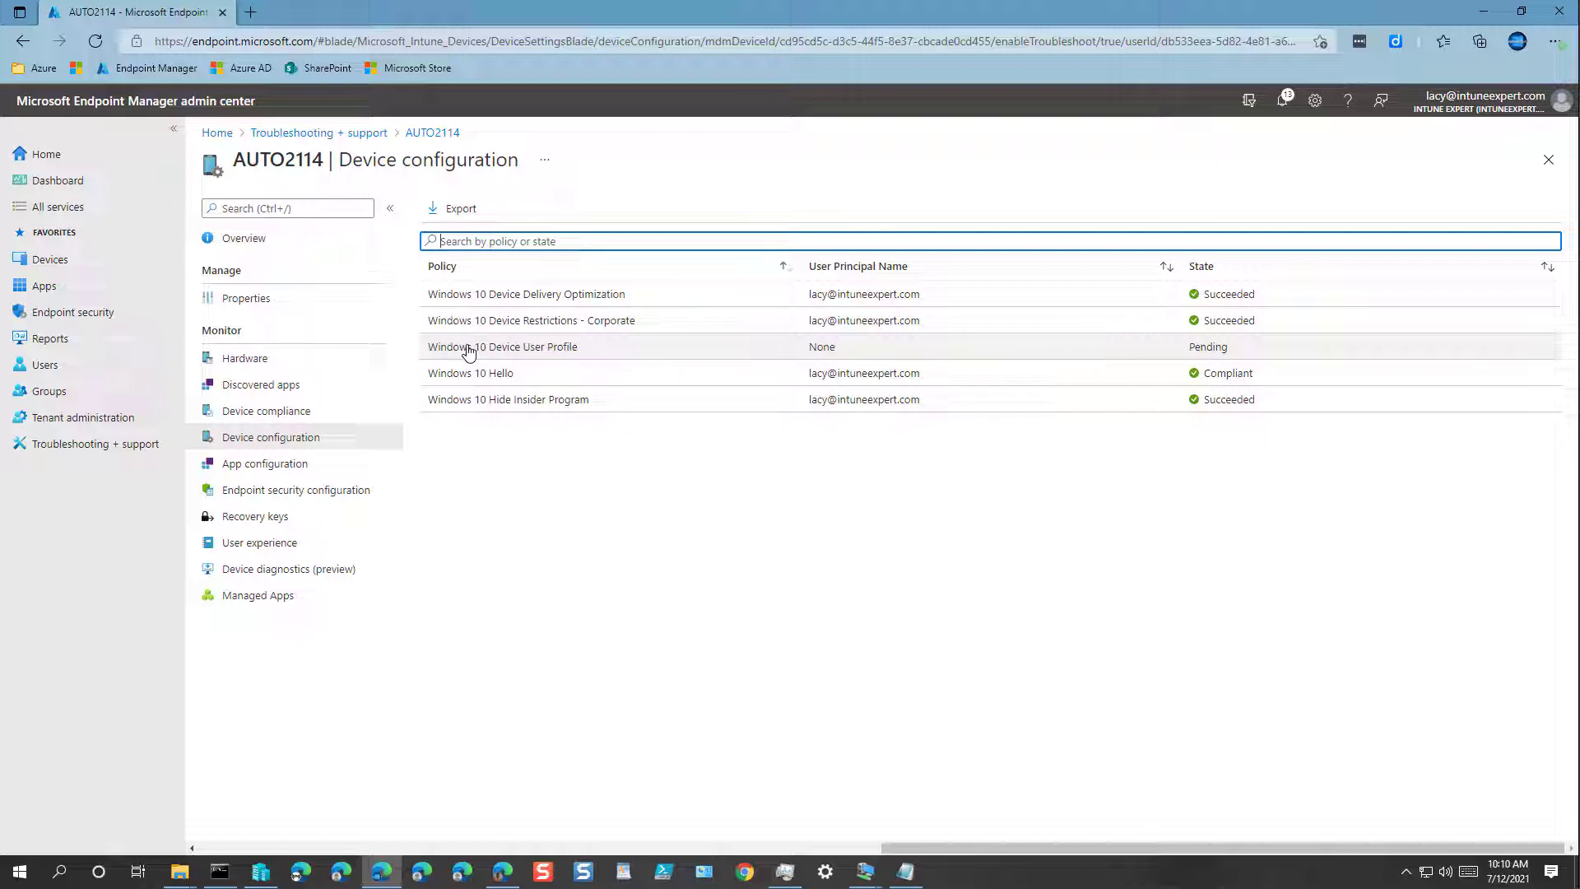
Check AUTO2114's Windows 10 Device User Profile settings, then list the Windows devices.
click(468, 350)
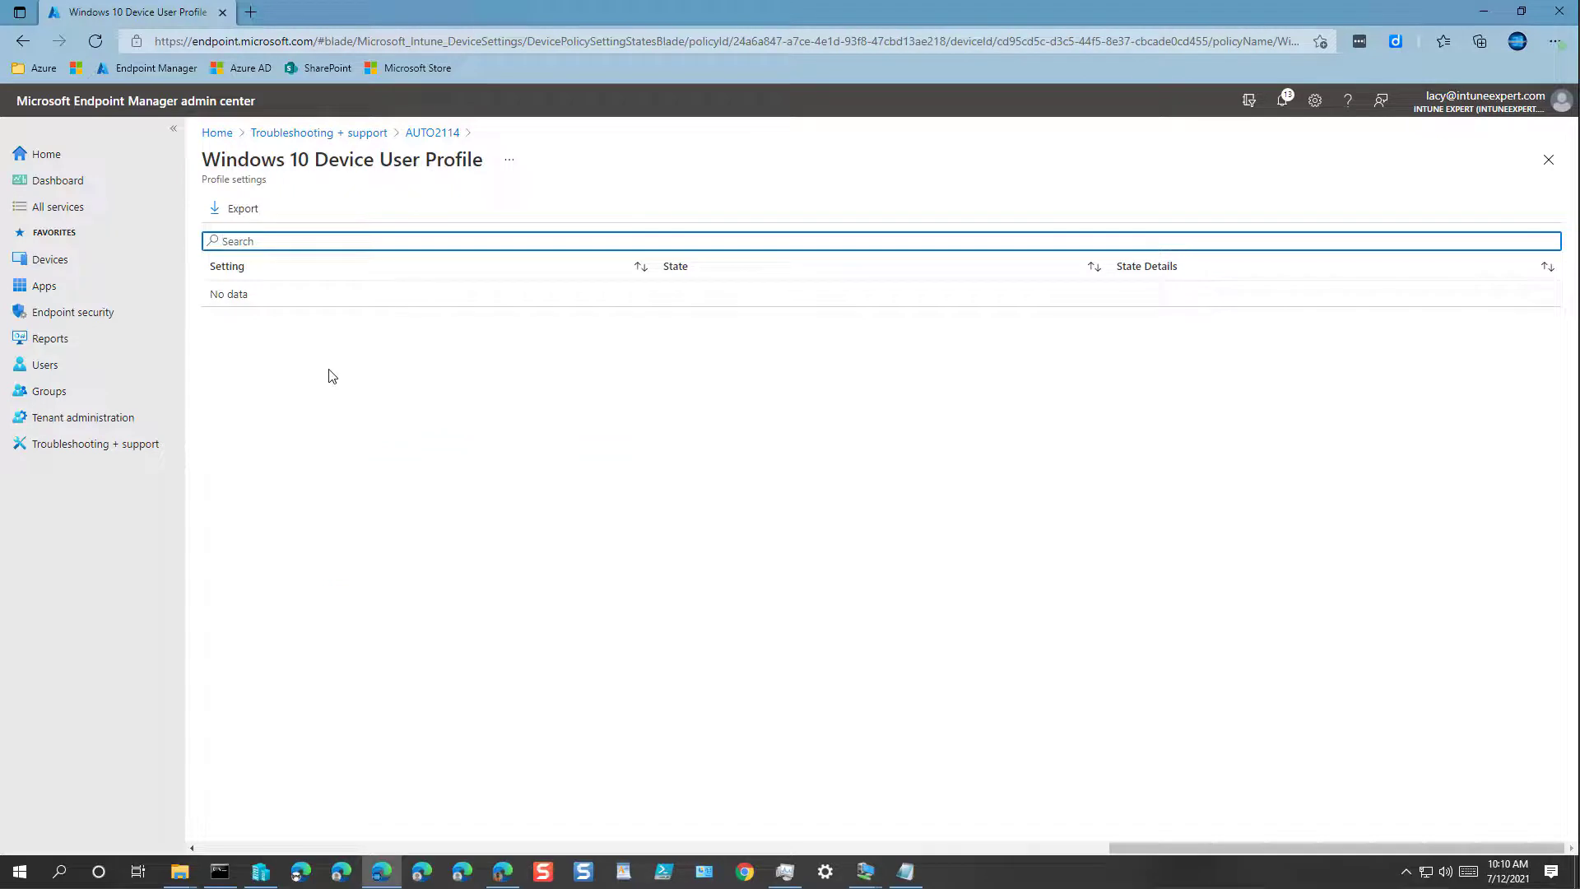
click(50, 259)
click(265, 355)
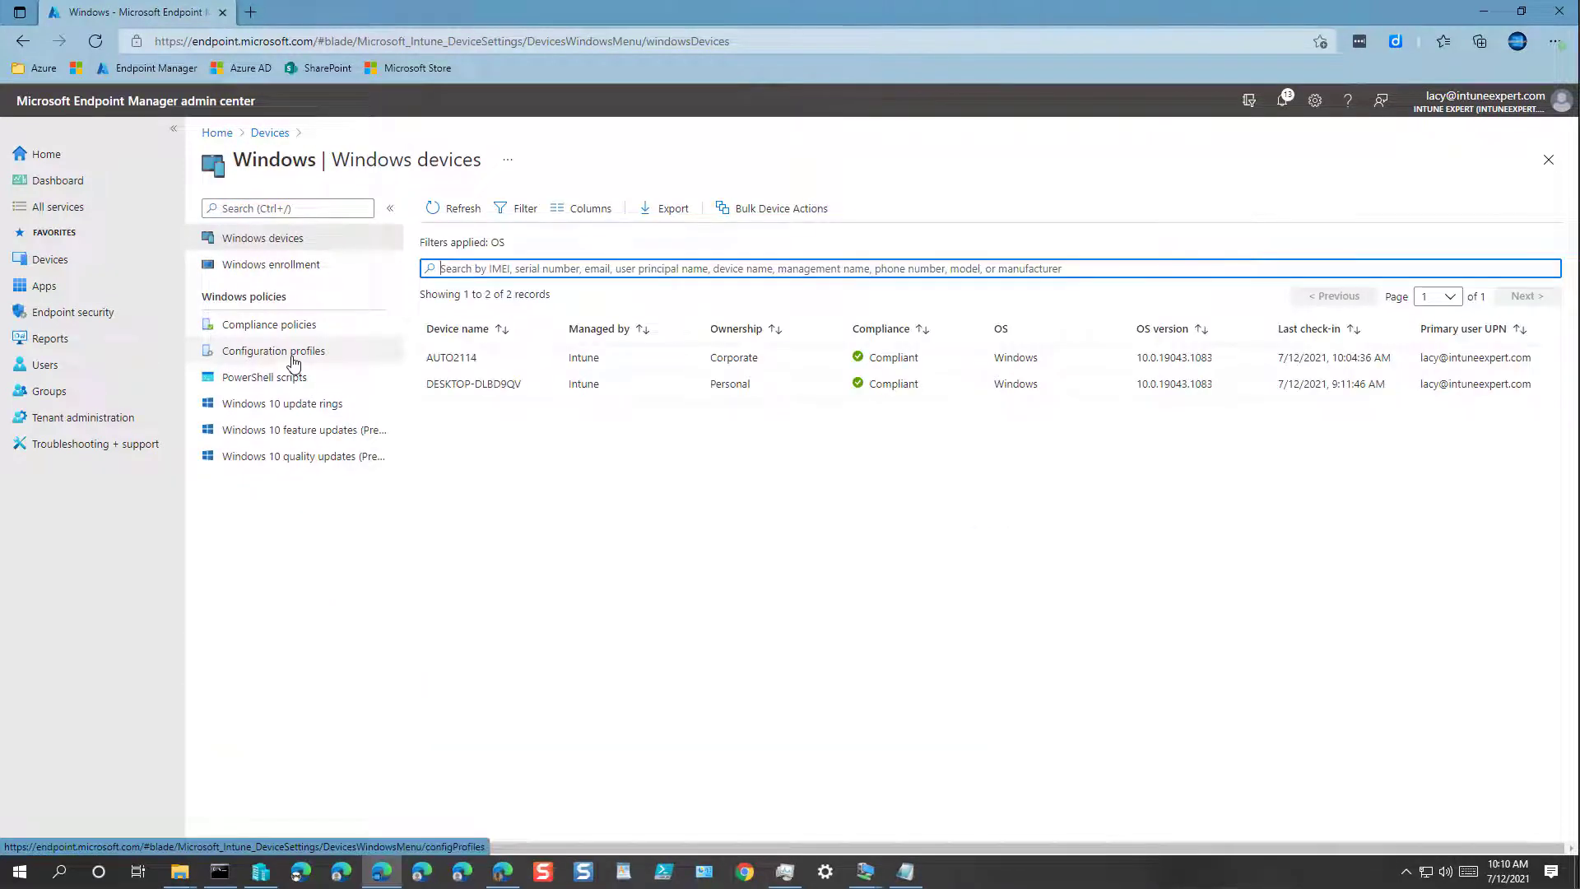
click(294, 360)
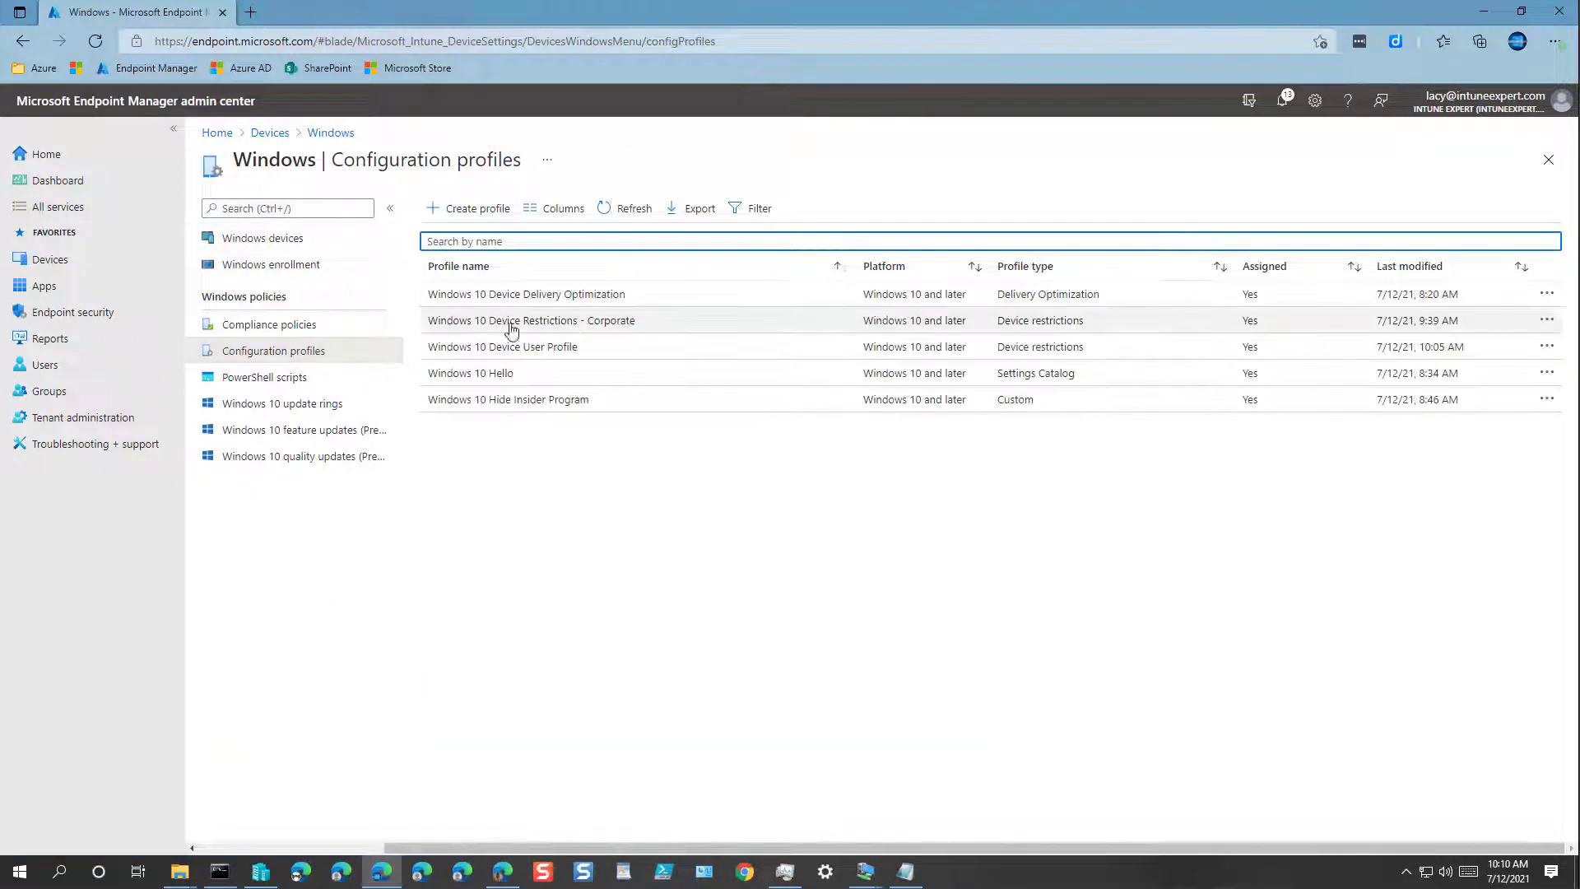
click(539, 350)
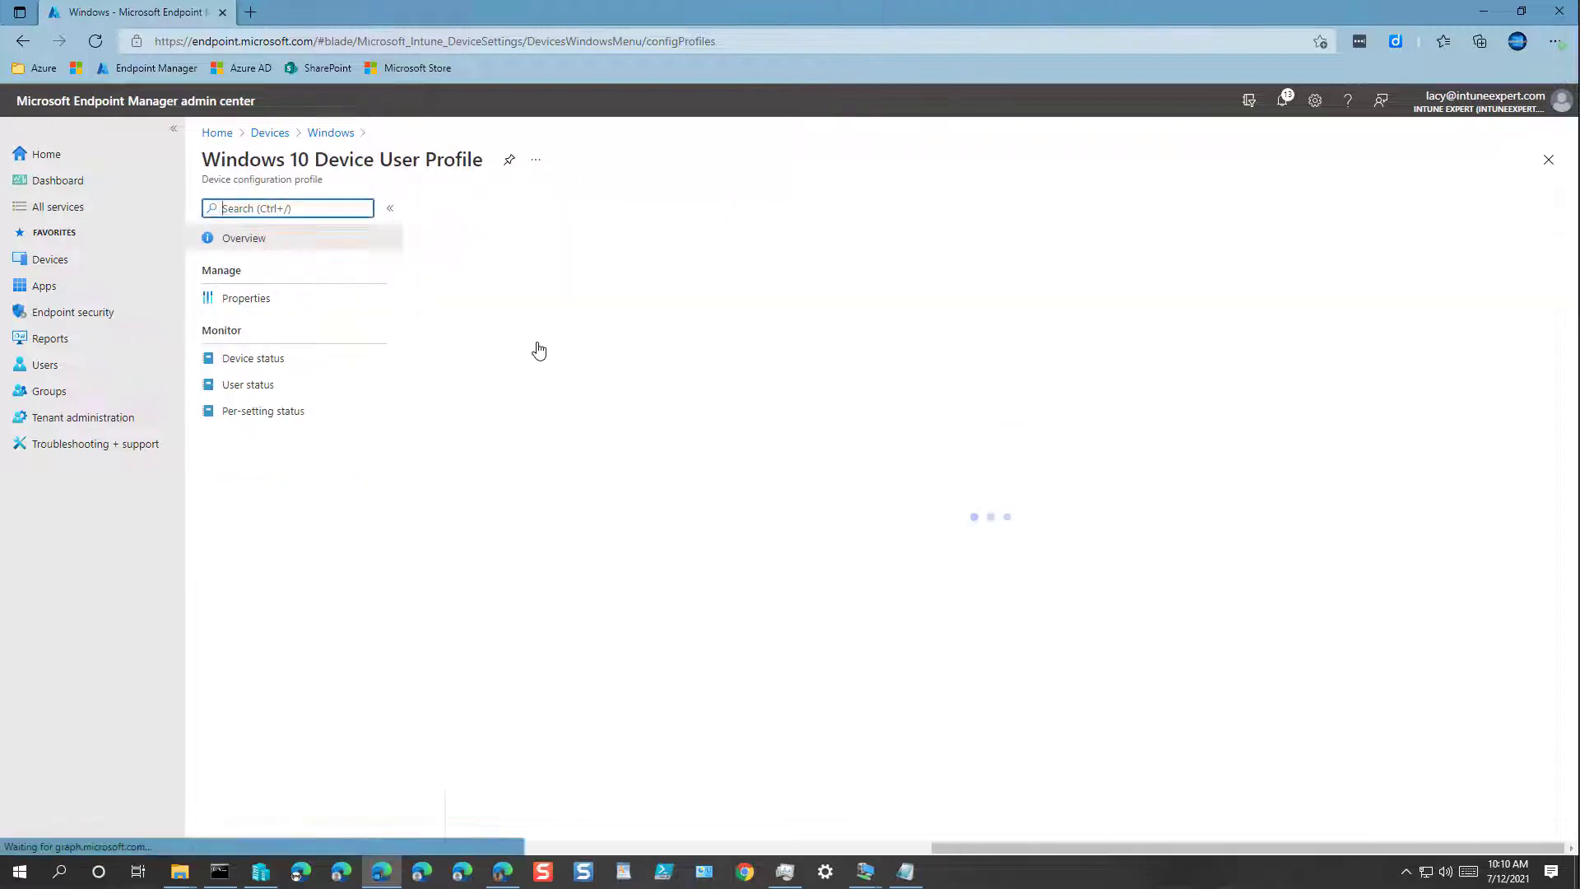
click(251, 366)
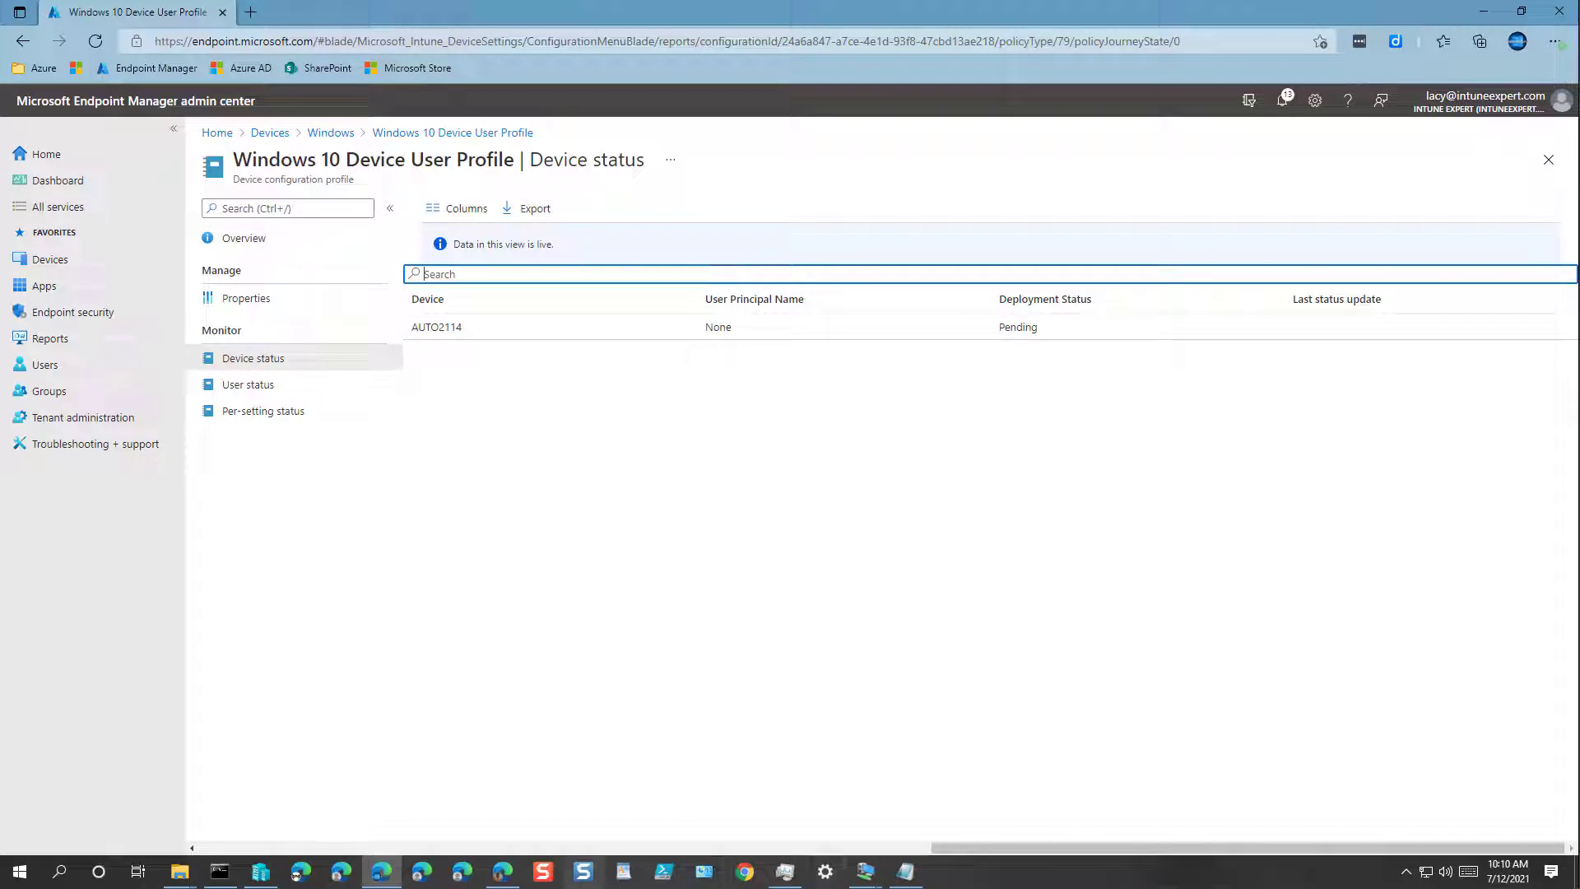
mouse_move(867, 880)
click(832, 812)
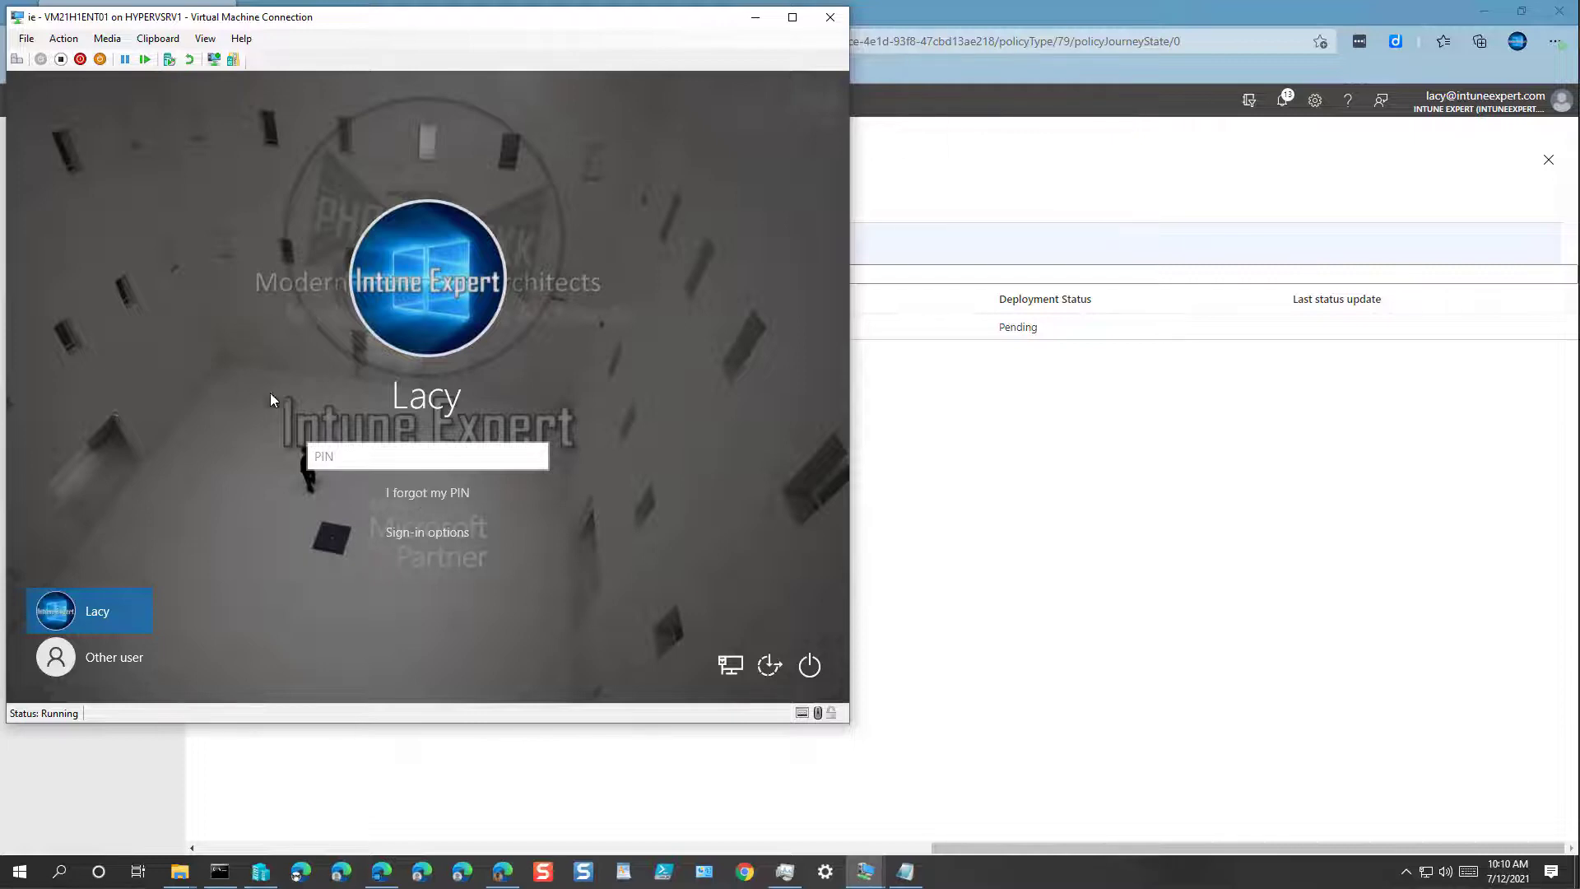
Sign in to the test VM as another user with a username and password, then return to the admin center.
click(401, 534)
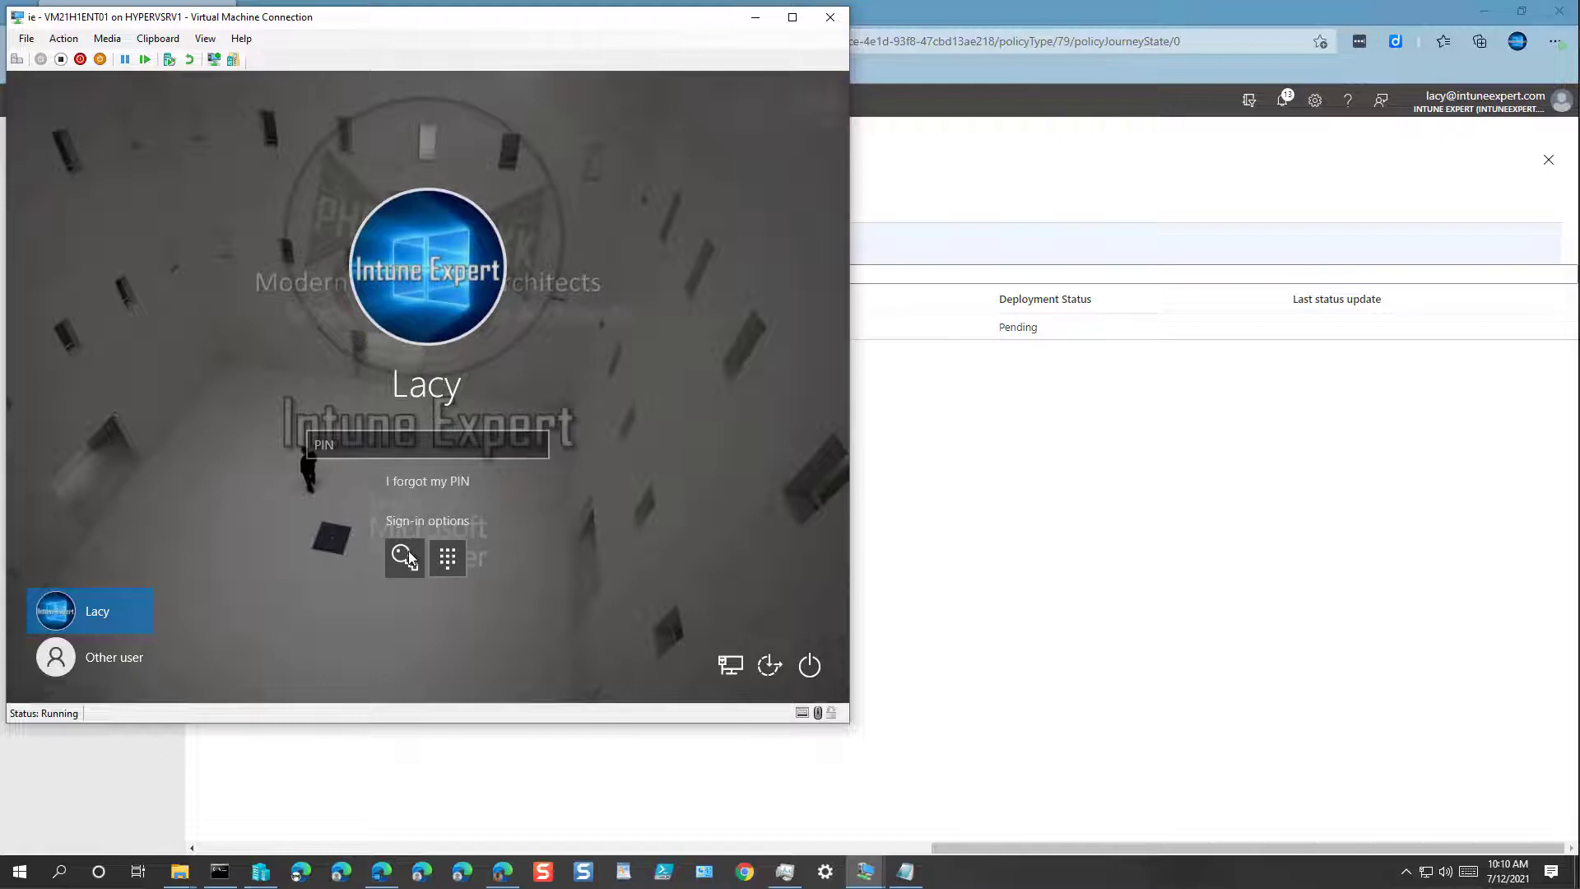
click(404, 556)
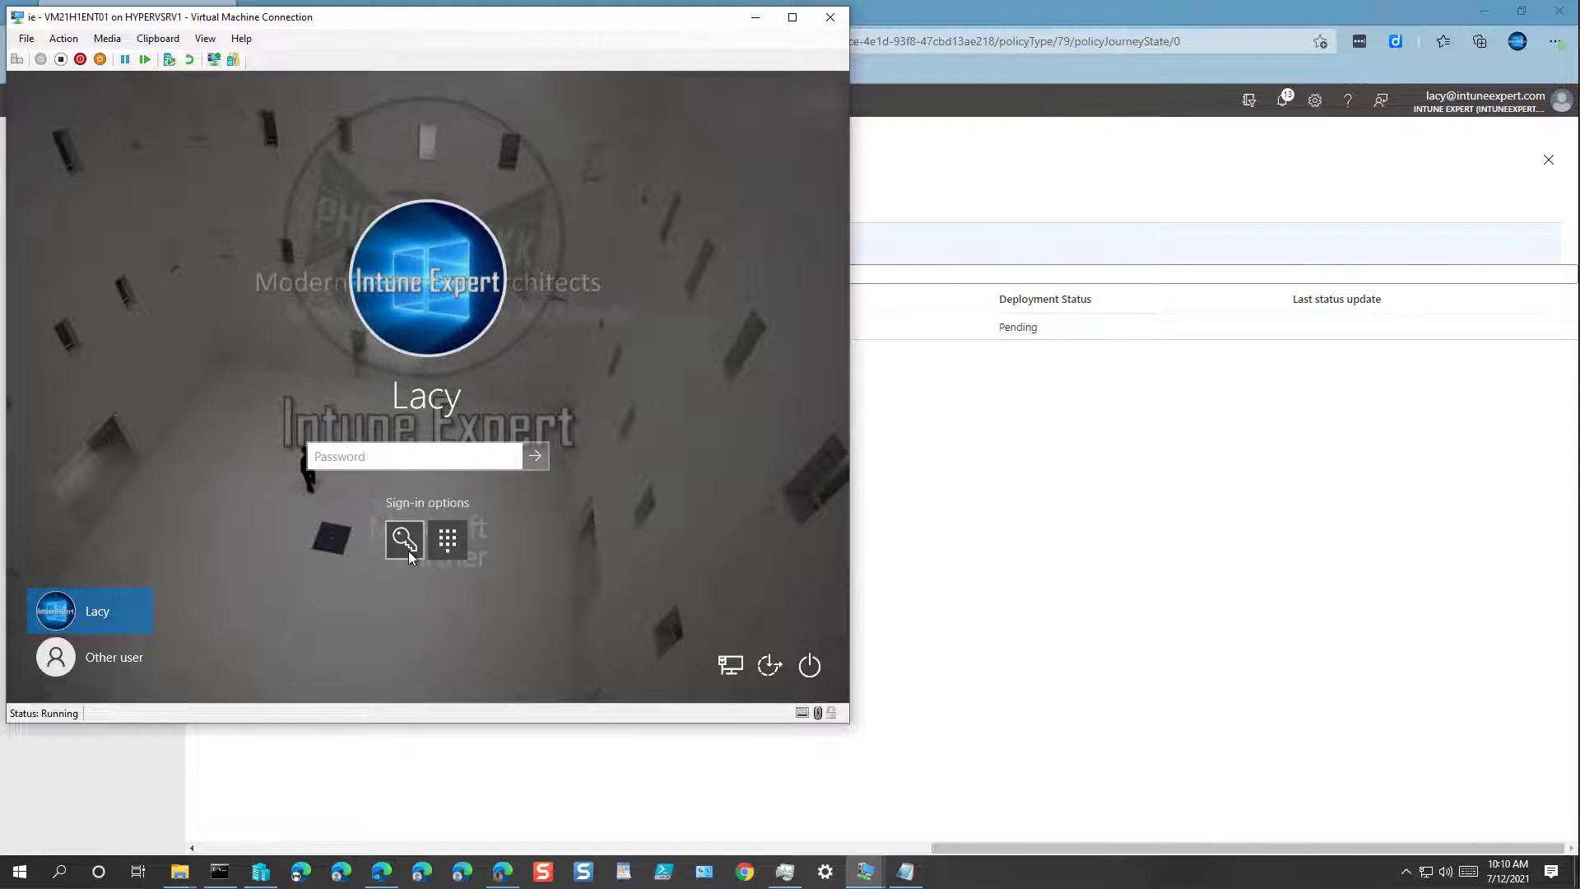
click(118, 663)
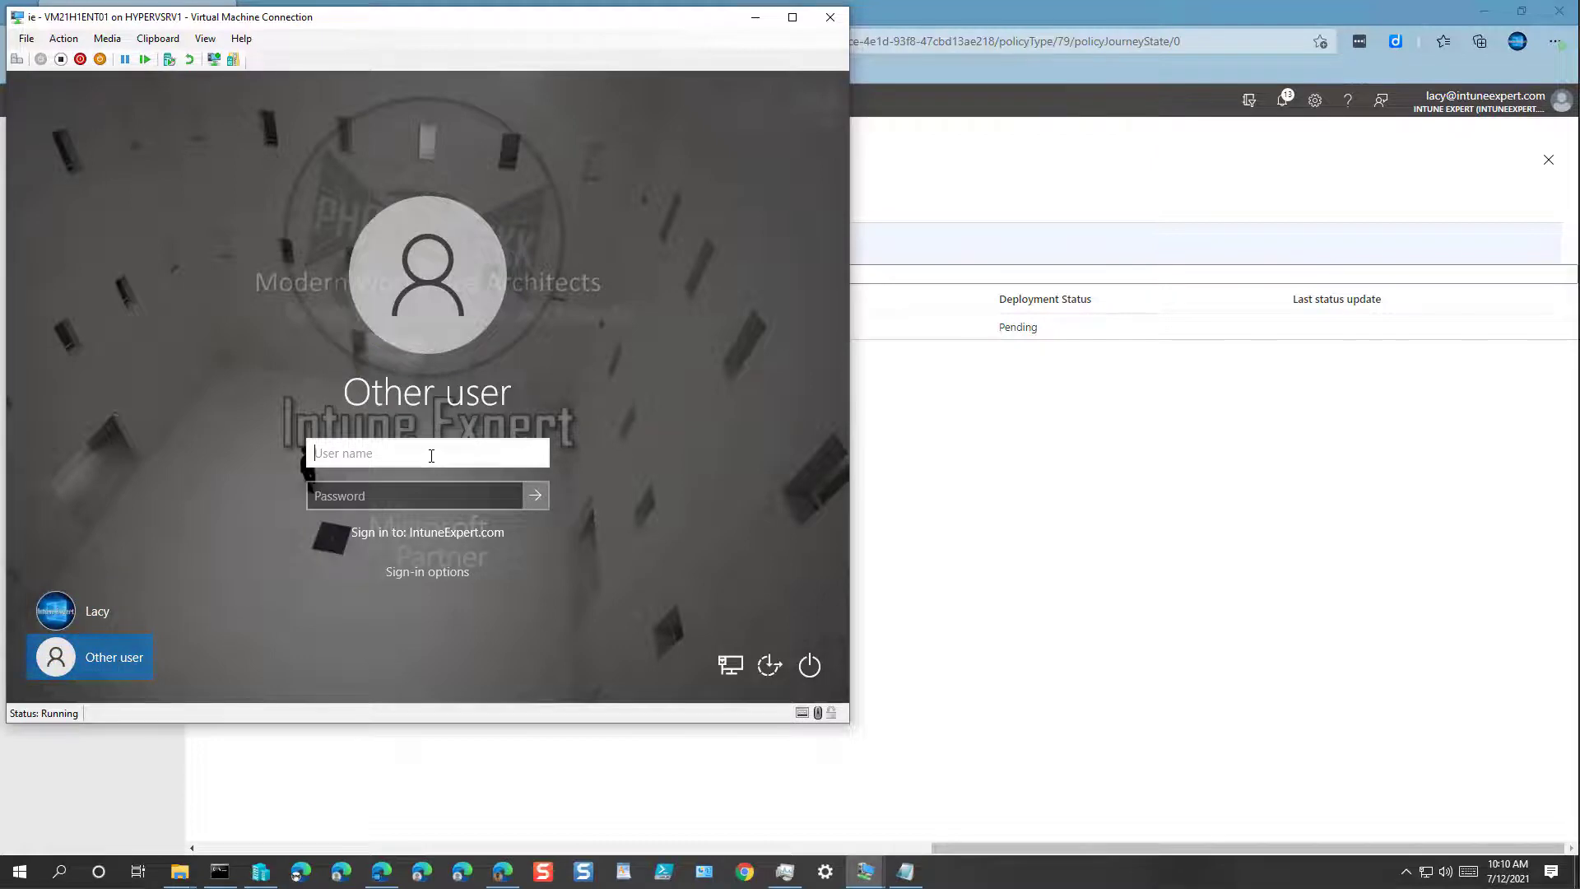
text(lacy)
key(Tab)
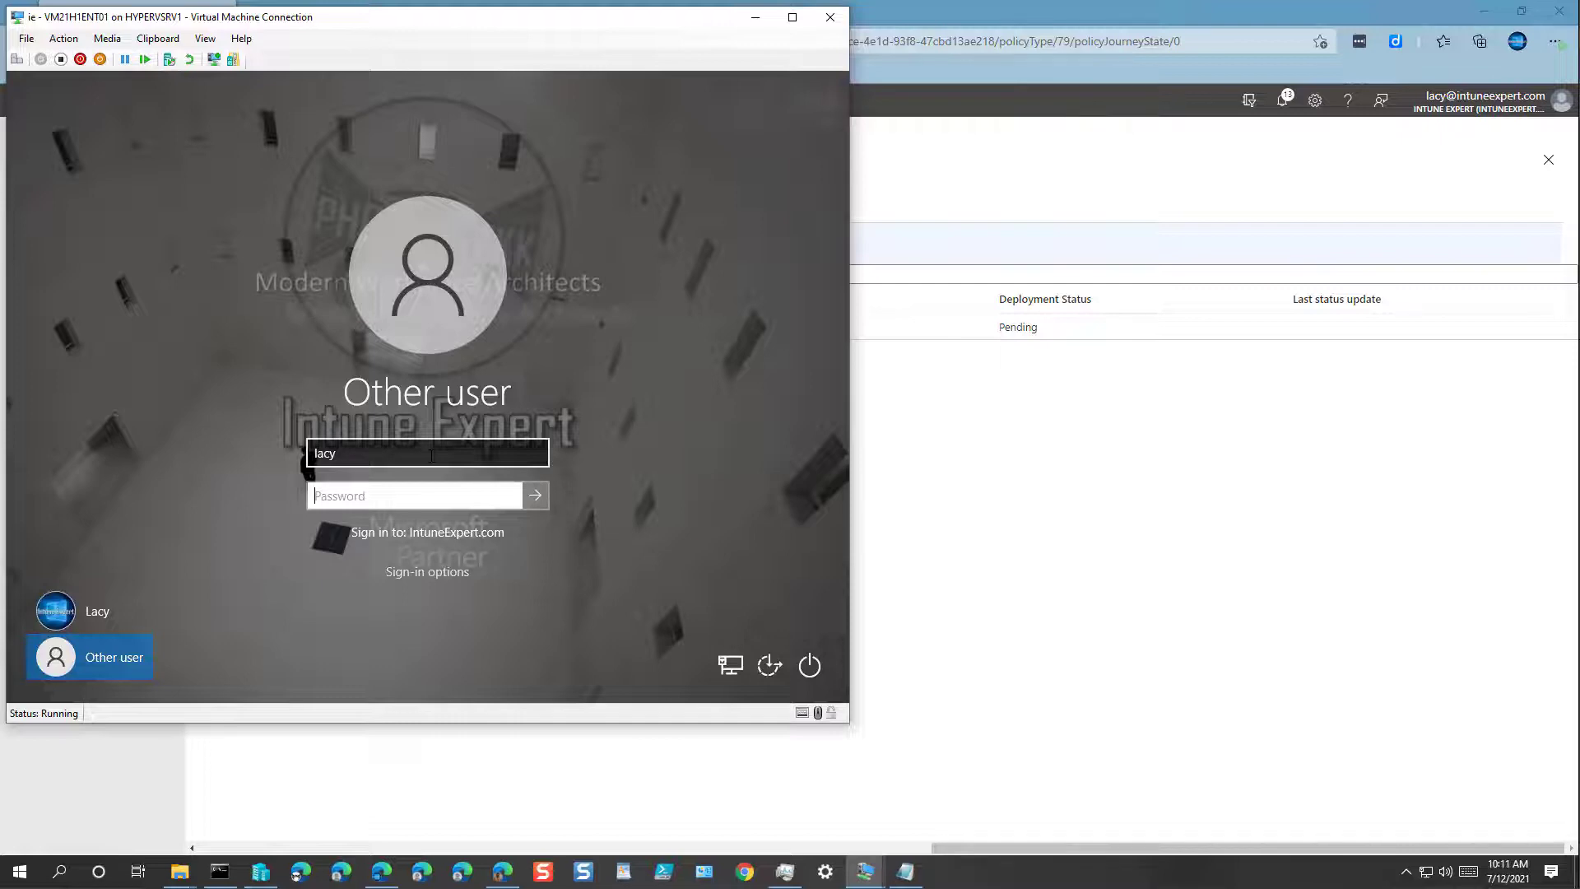
text(P)
key(Return)
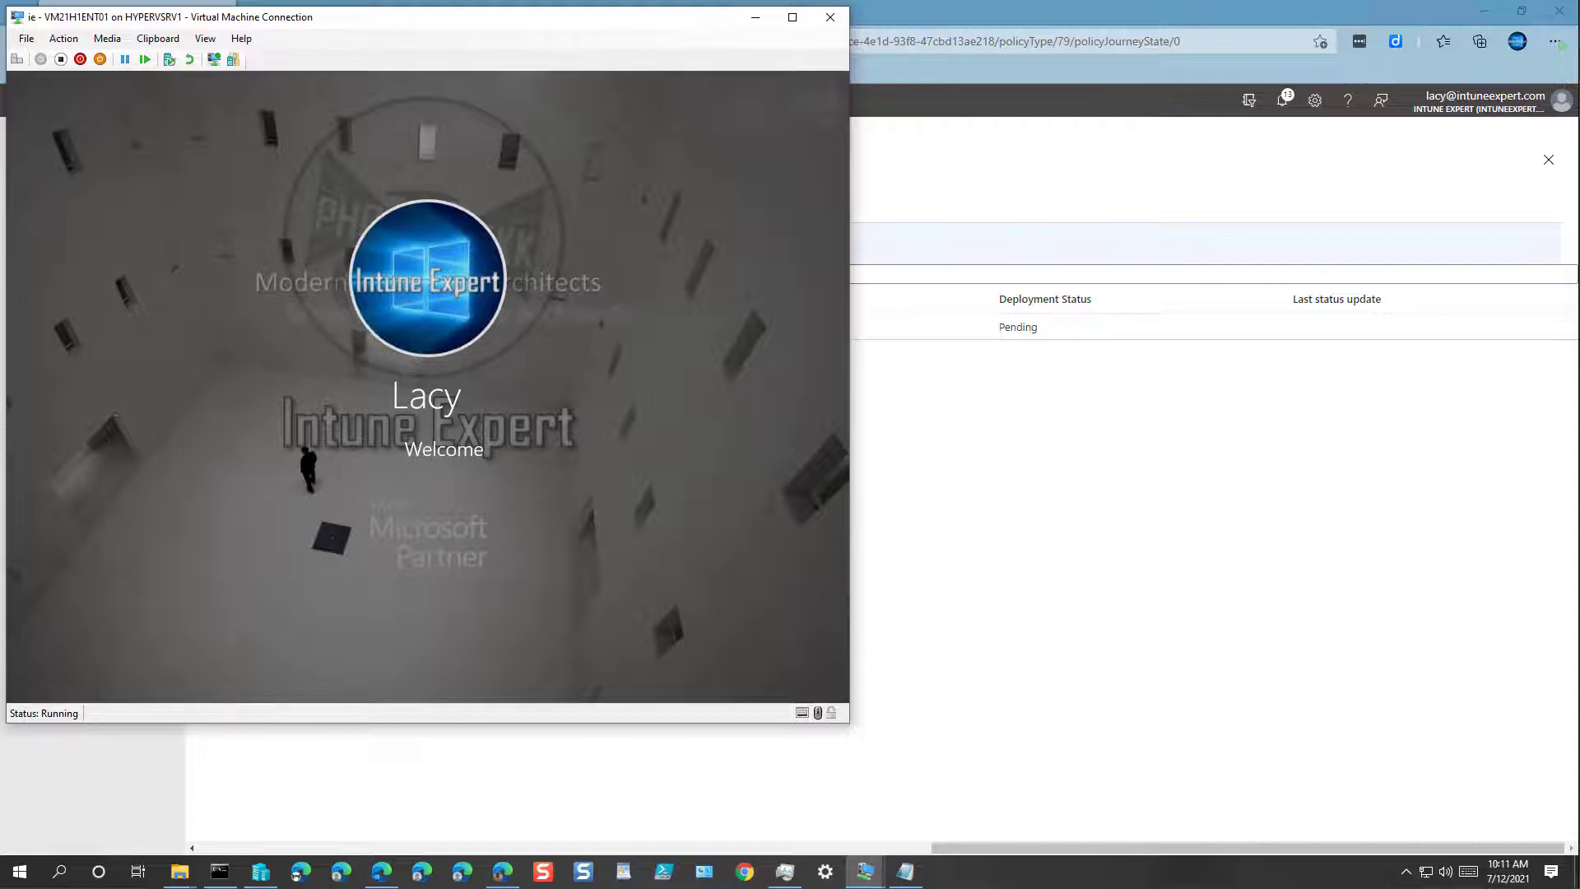
click(1106, 395)
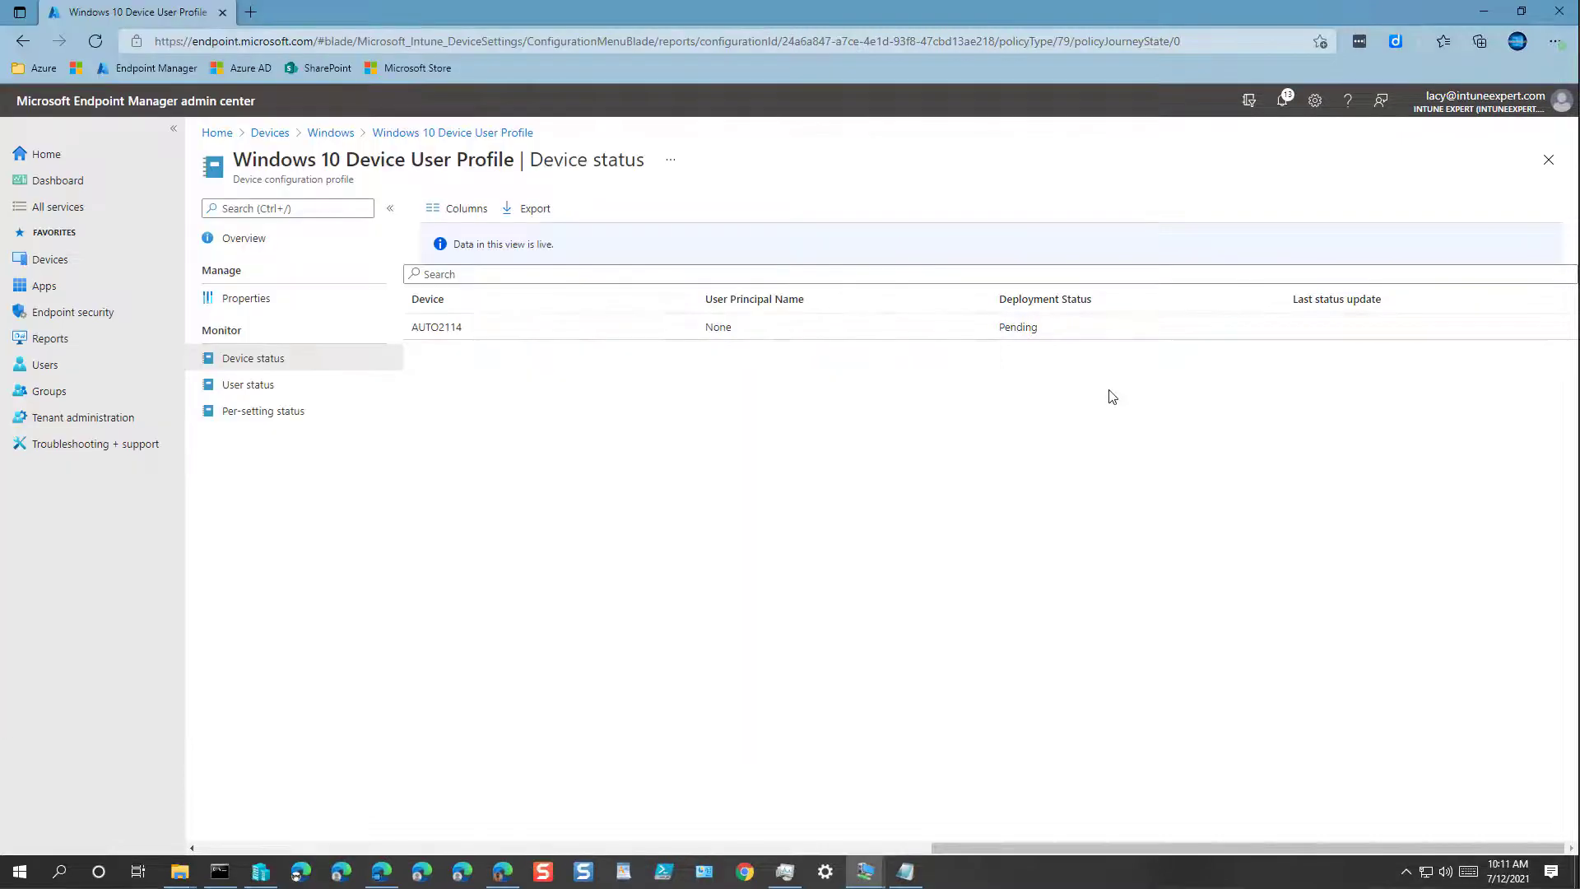
Sync device AUTO2114, then return to the Windows configuration profiles list.
click(1031, 334)
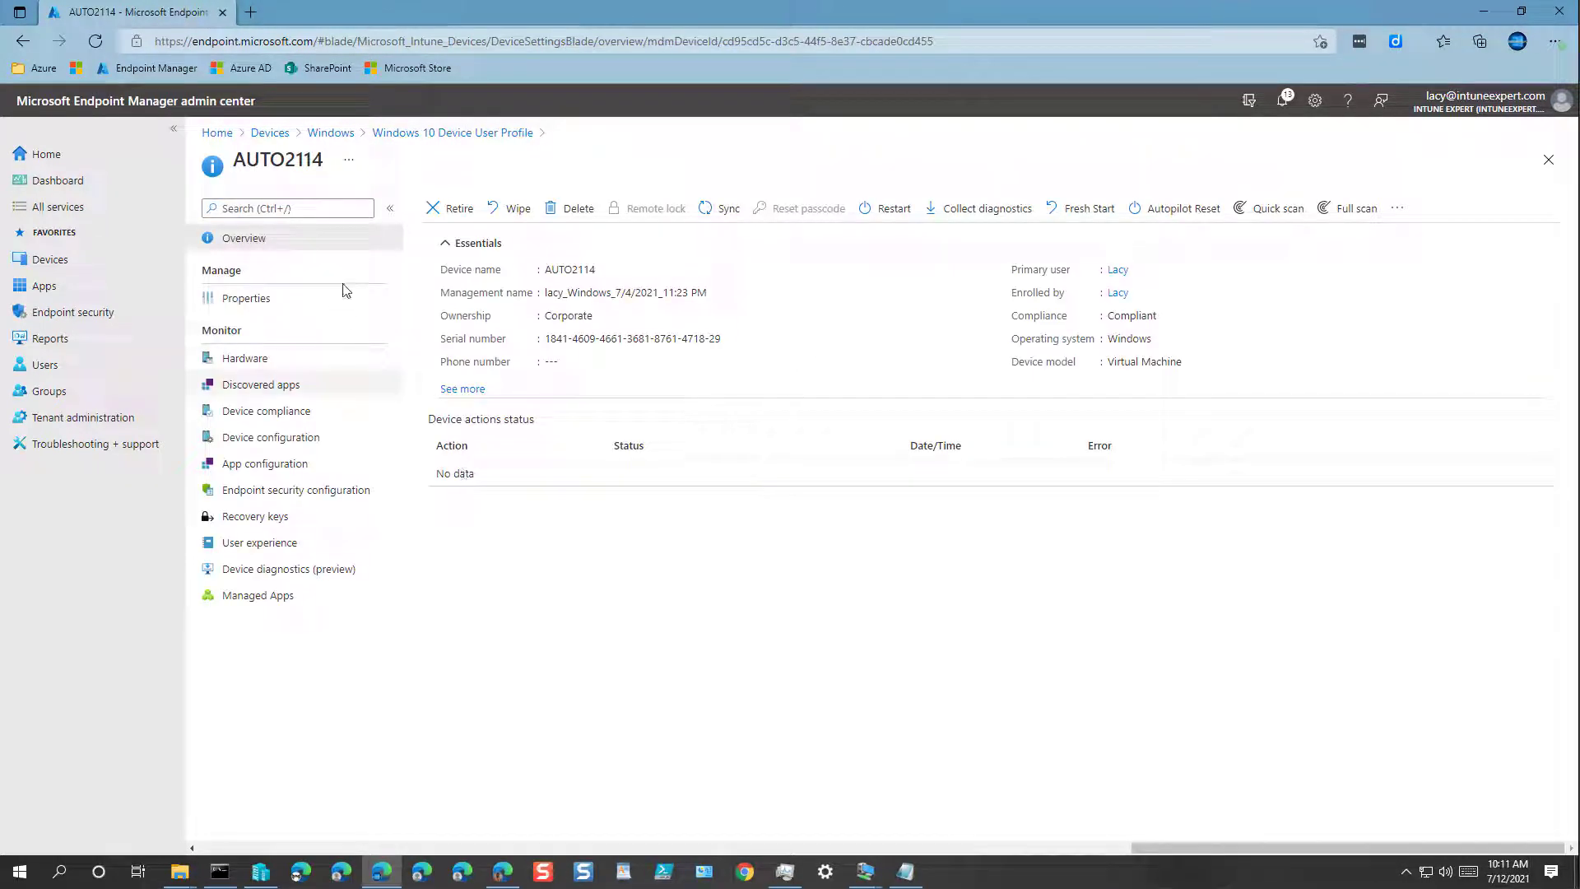
click(723, 210)
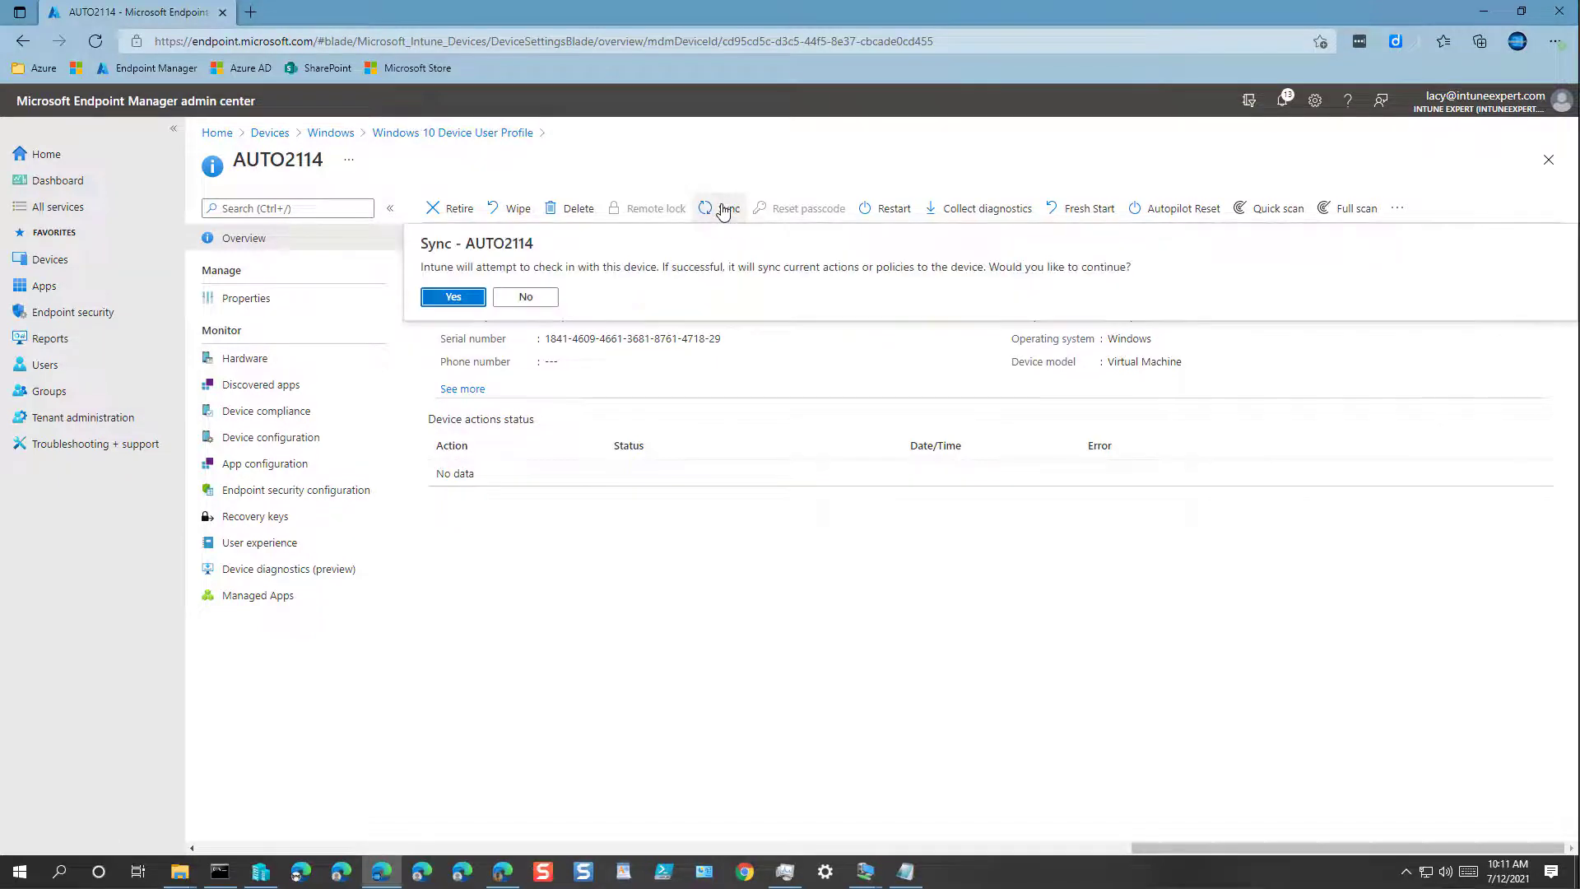
click(455, 298)
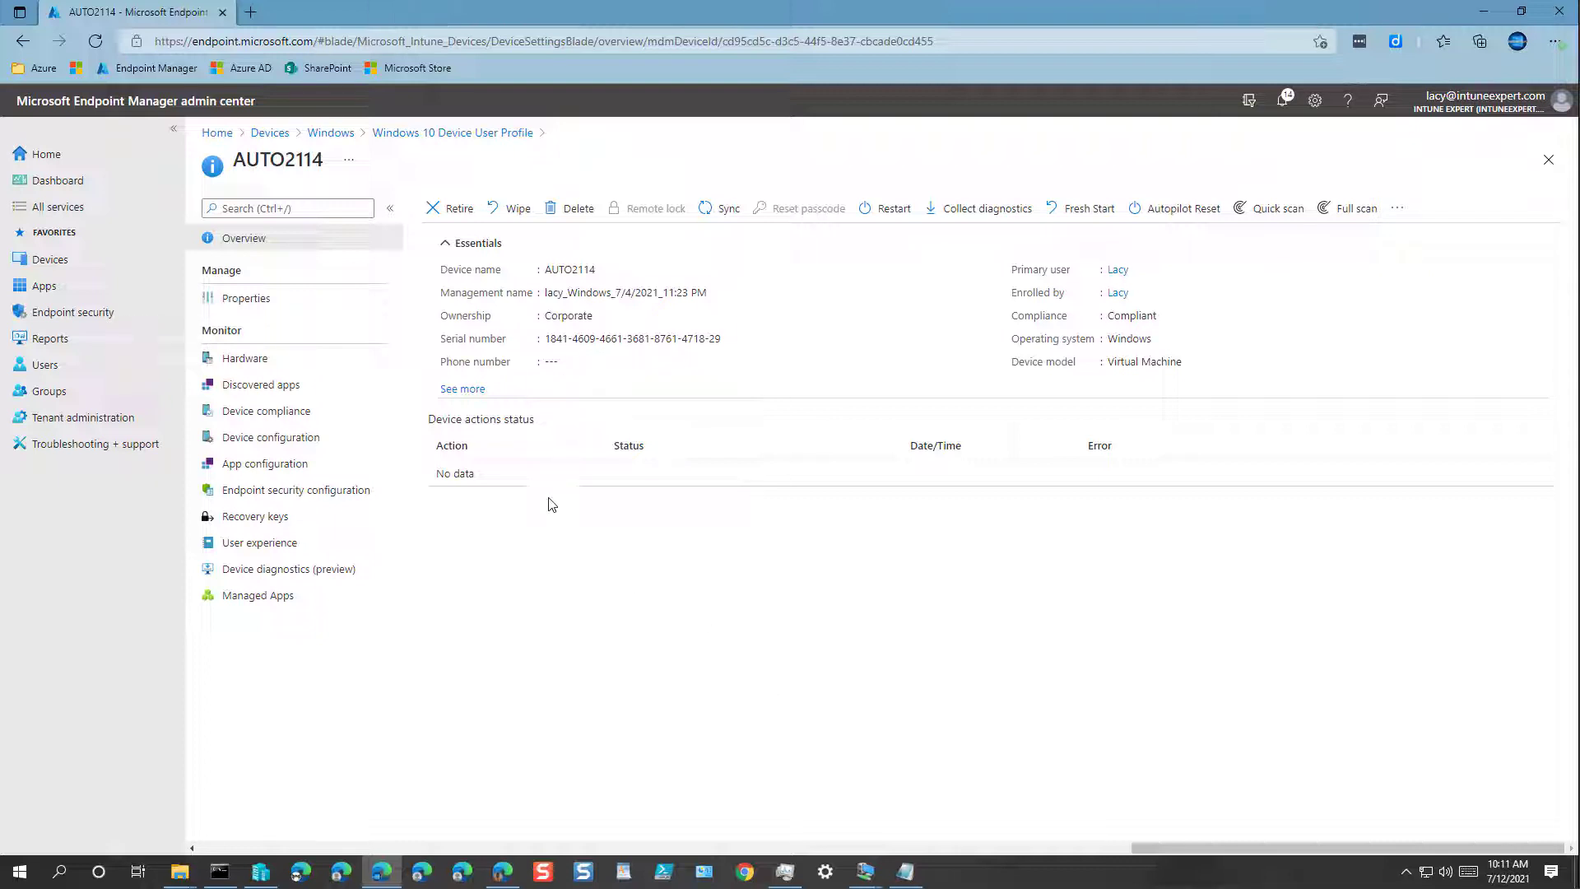
click(330, 134)
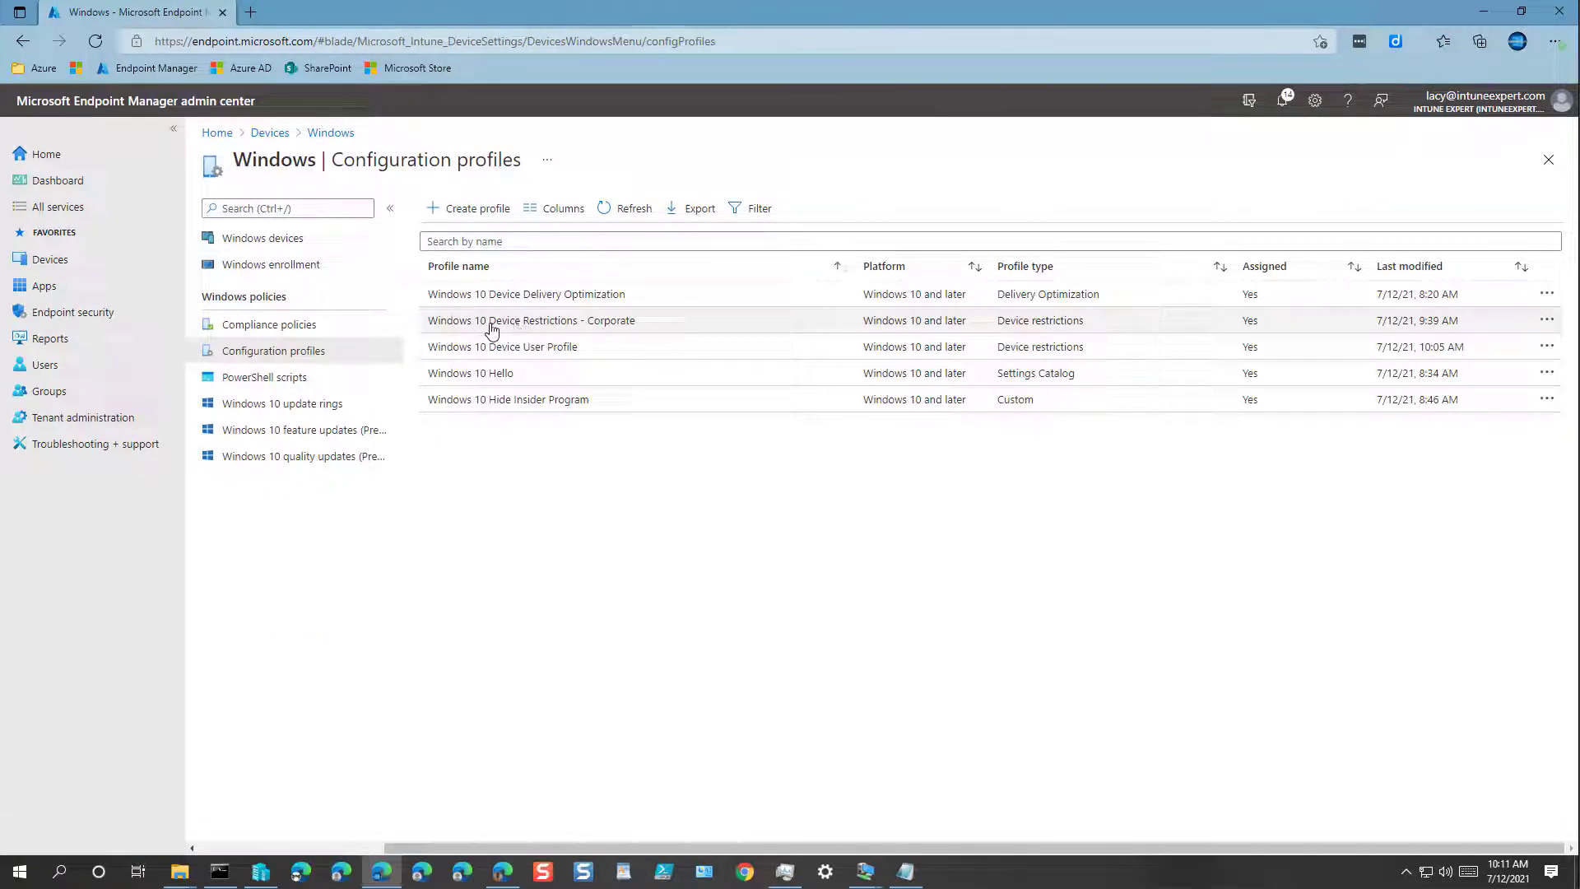
click(497, 352)
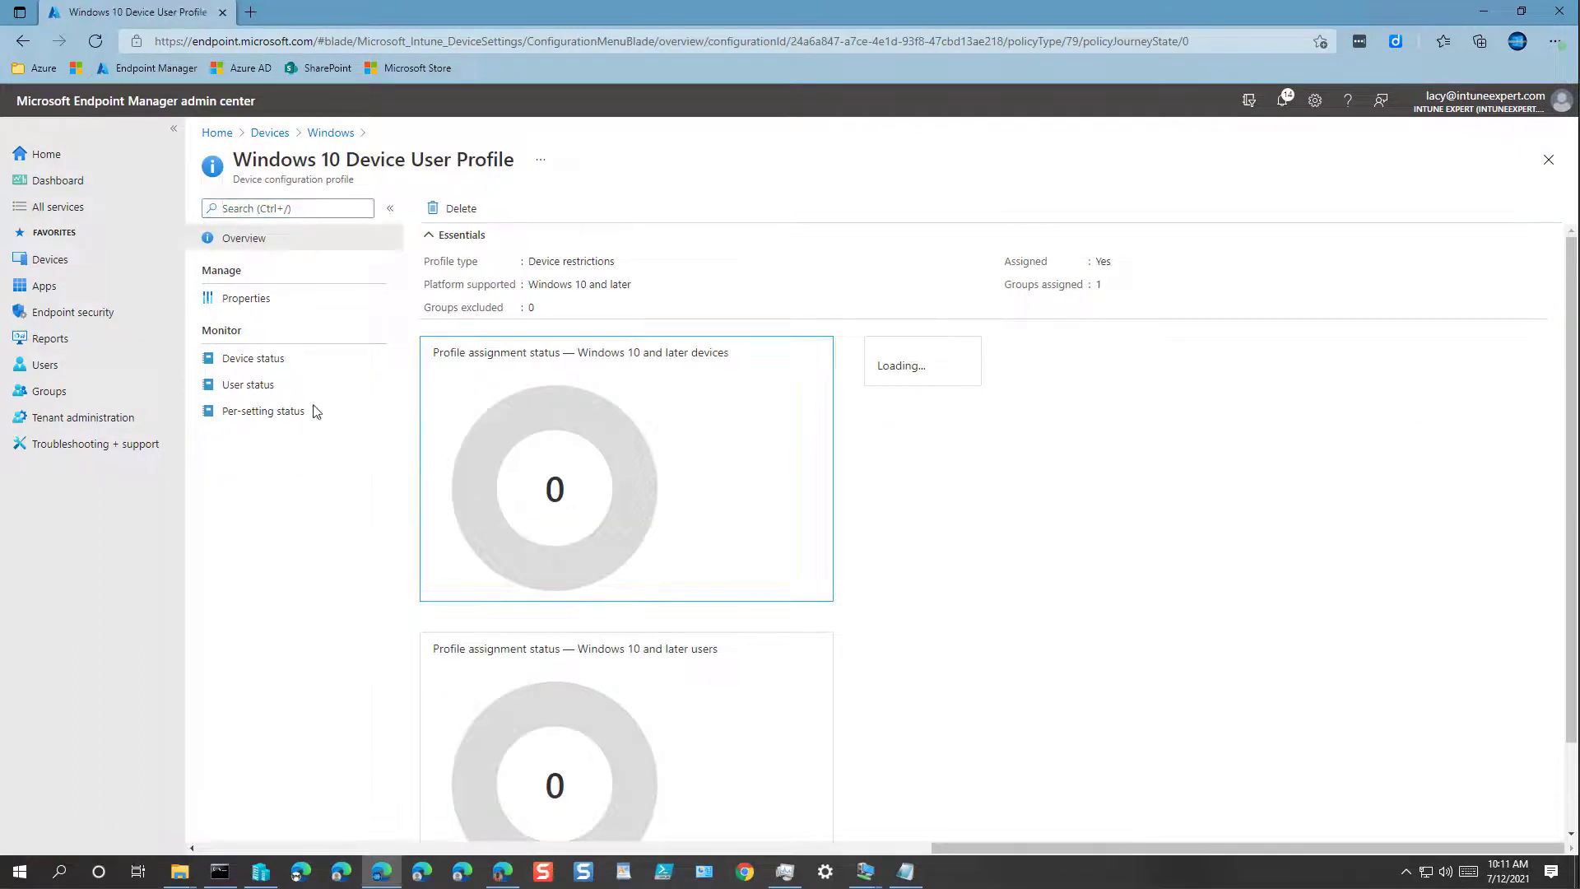
click(278, 362)
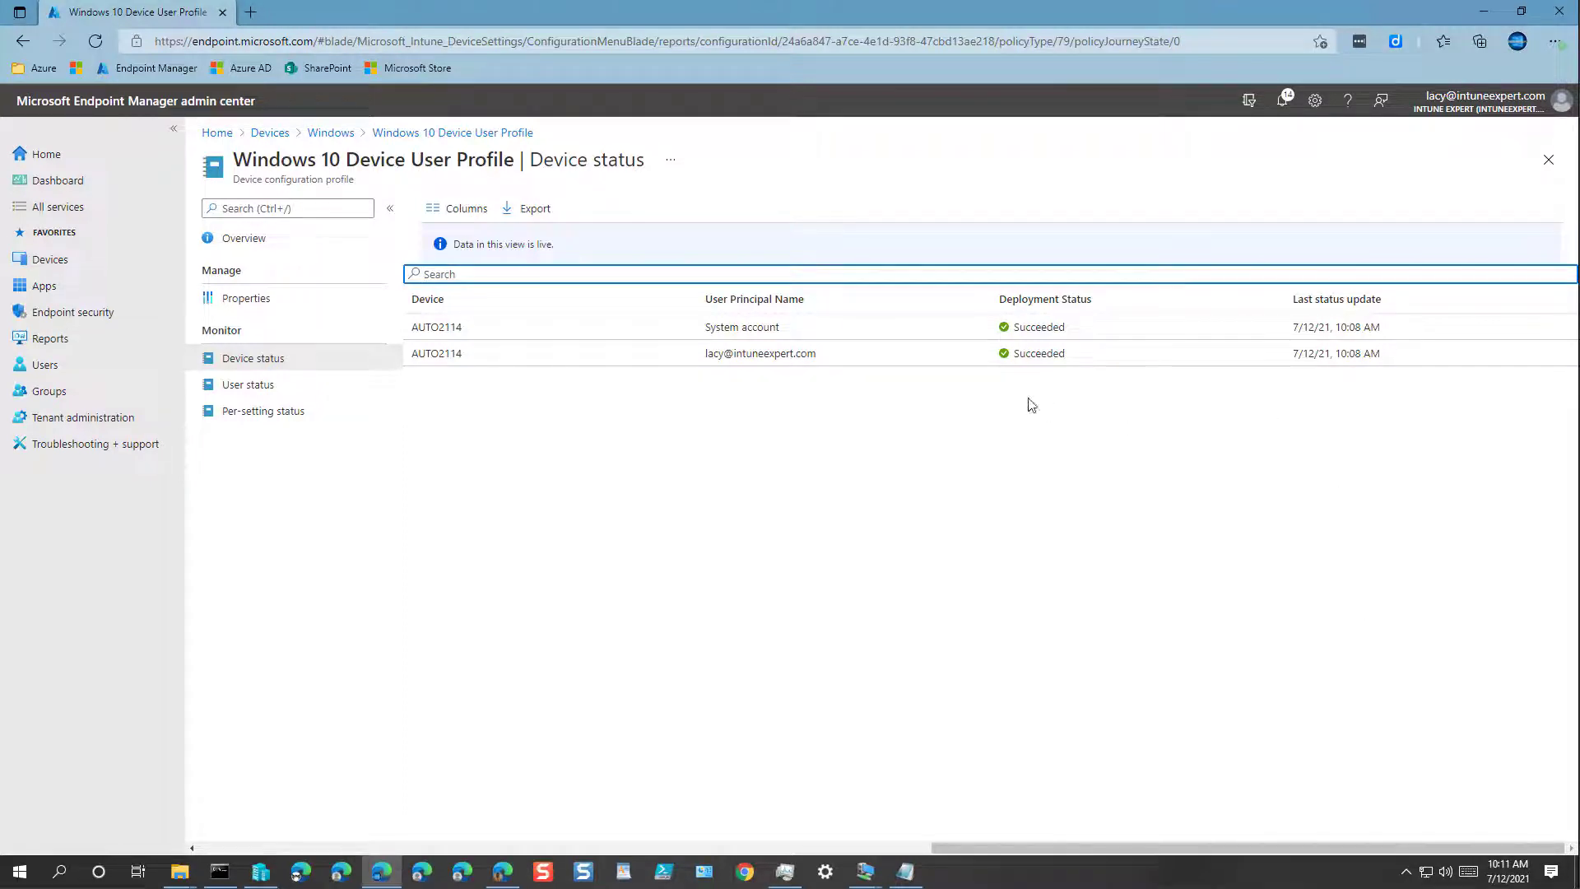
click(414, 408)
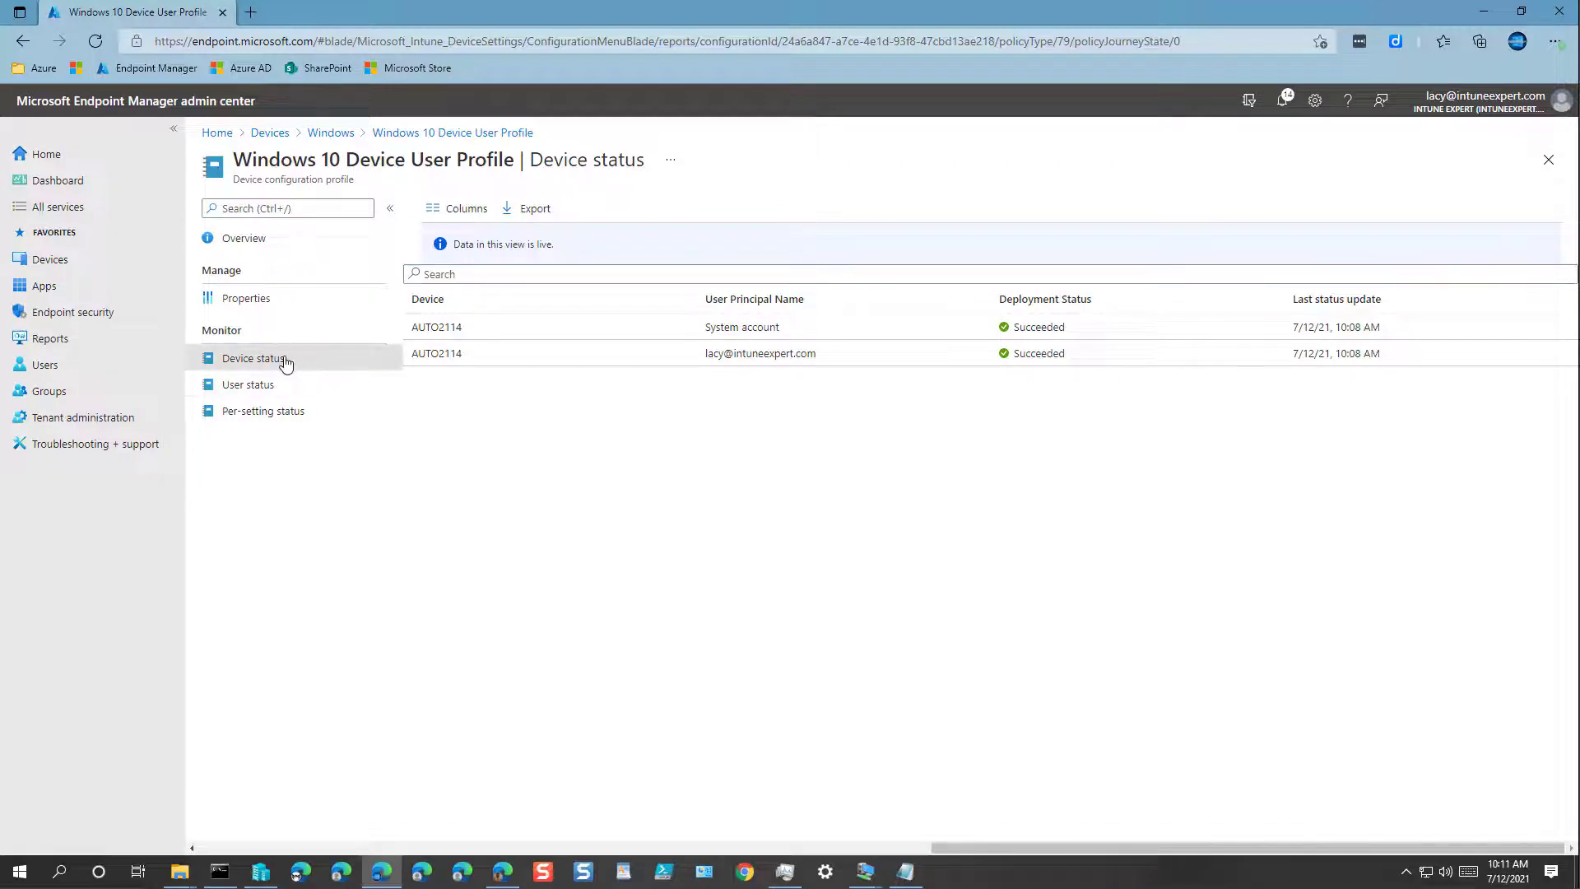
click(251, 387)
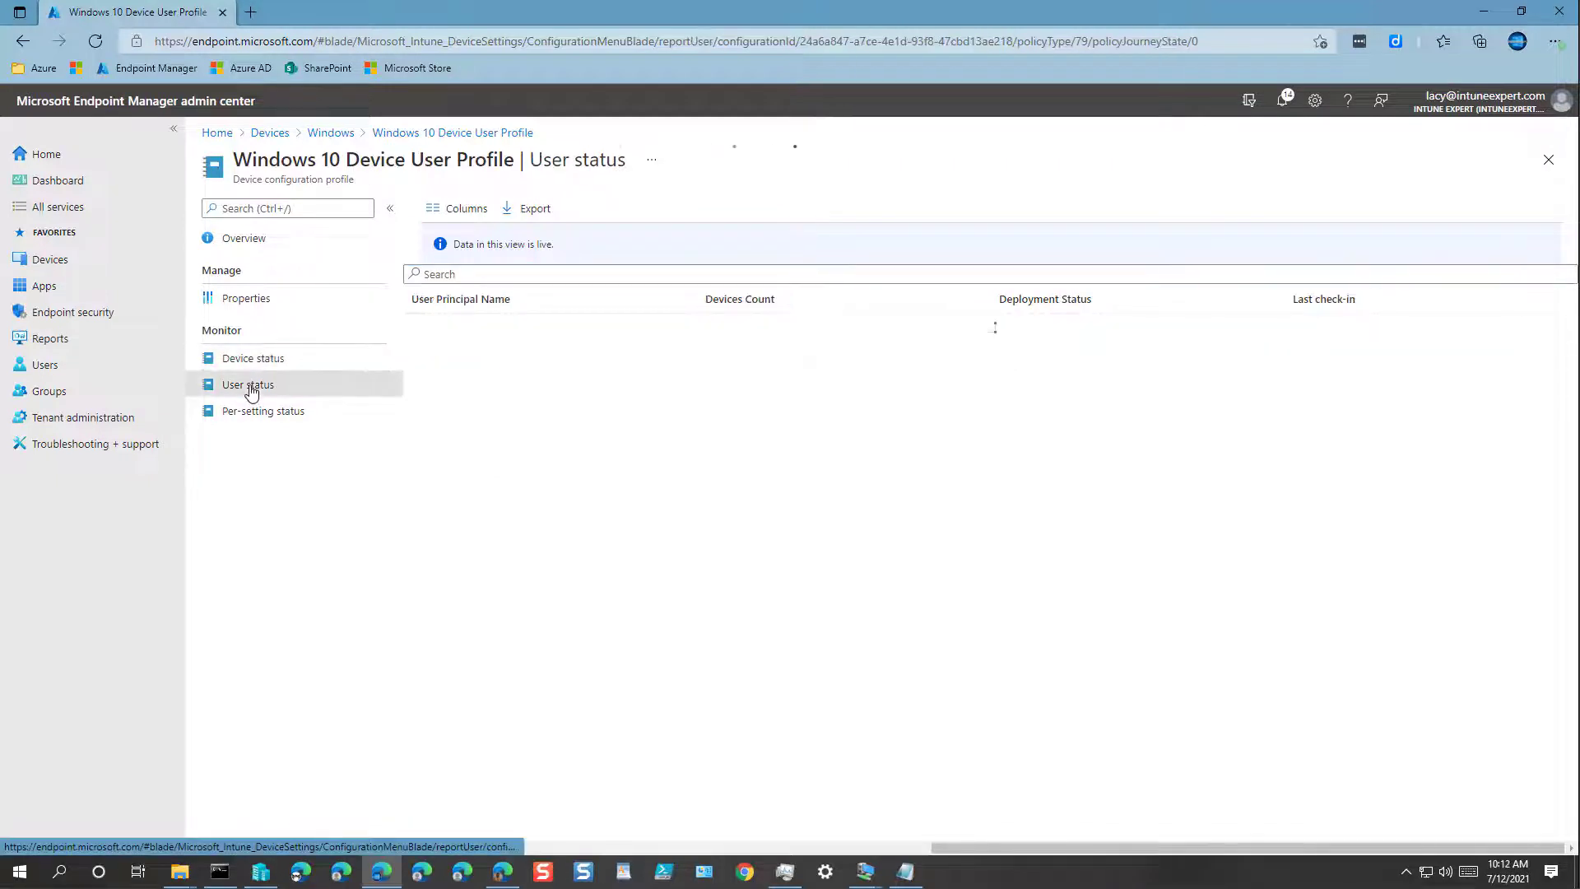
click(288, 411)
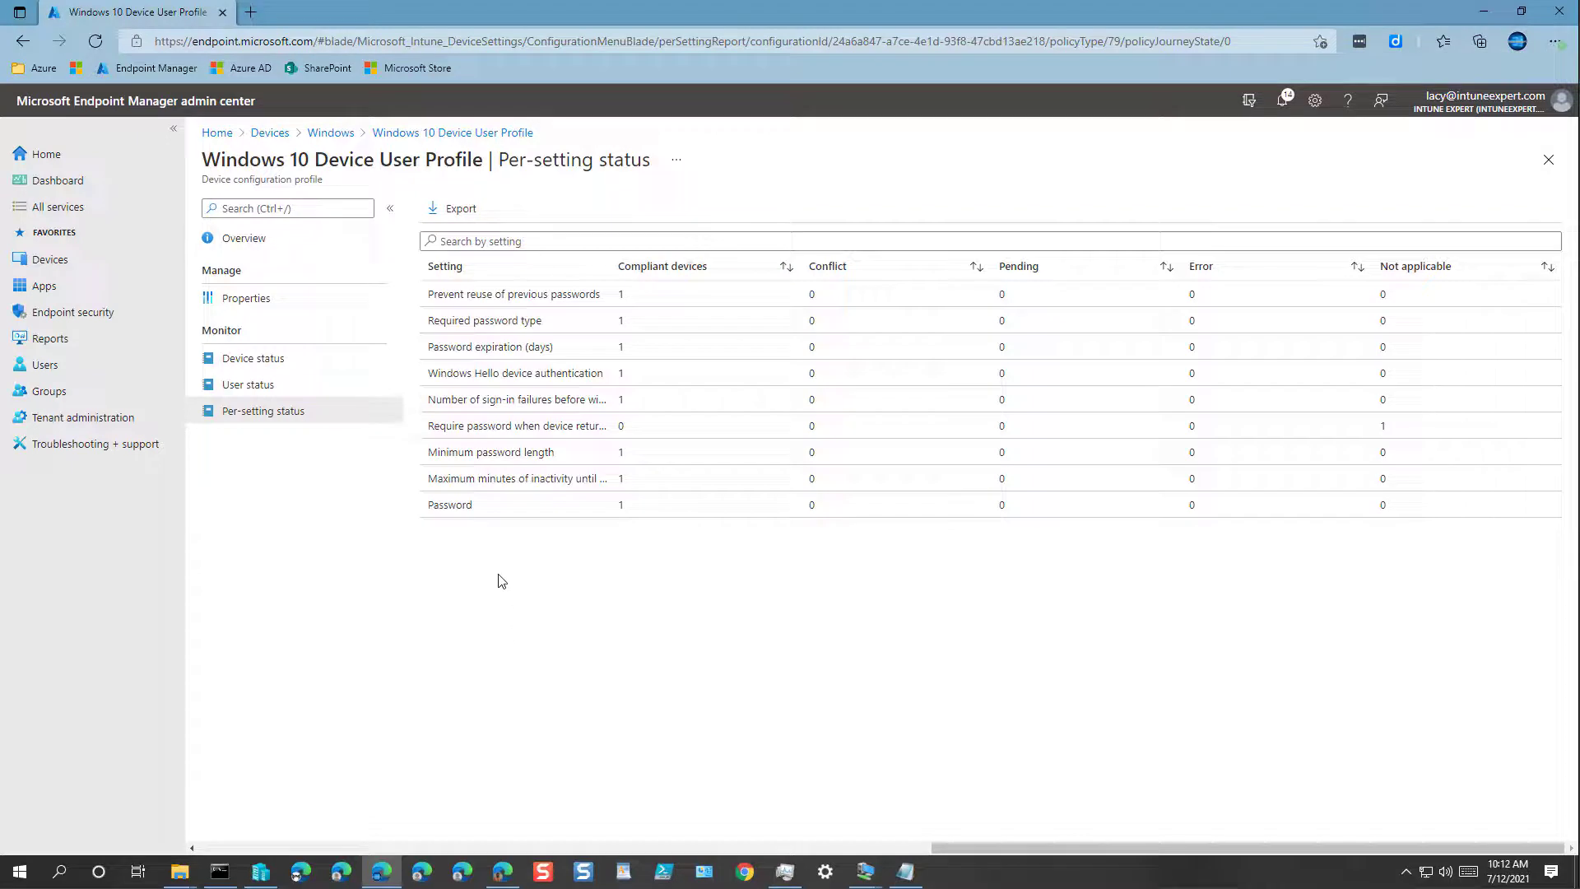
On the test VM, launch Company Portal from Start and dismiss the Teams chat tip.
mouse_move(860, 874)
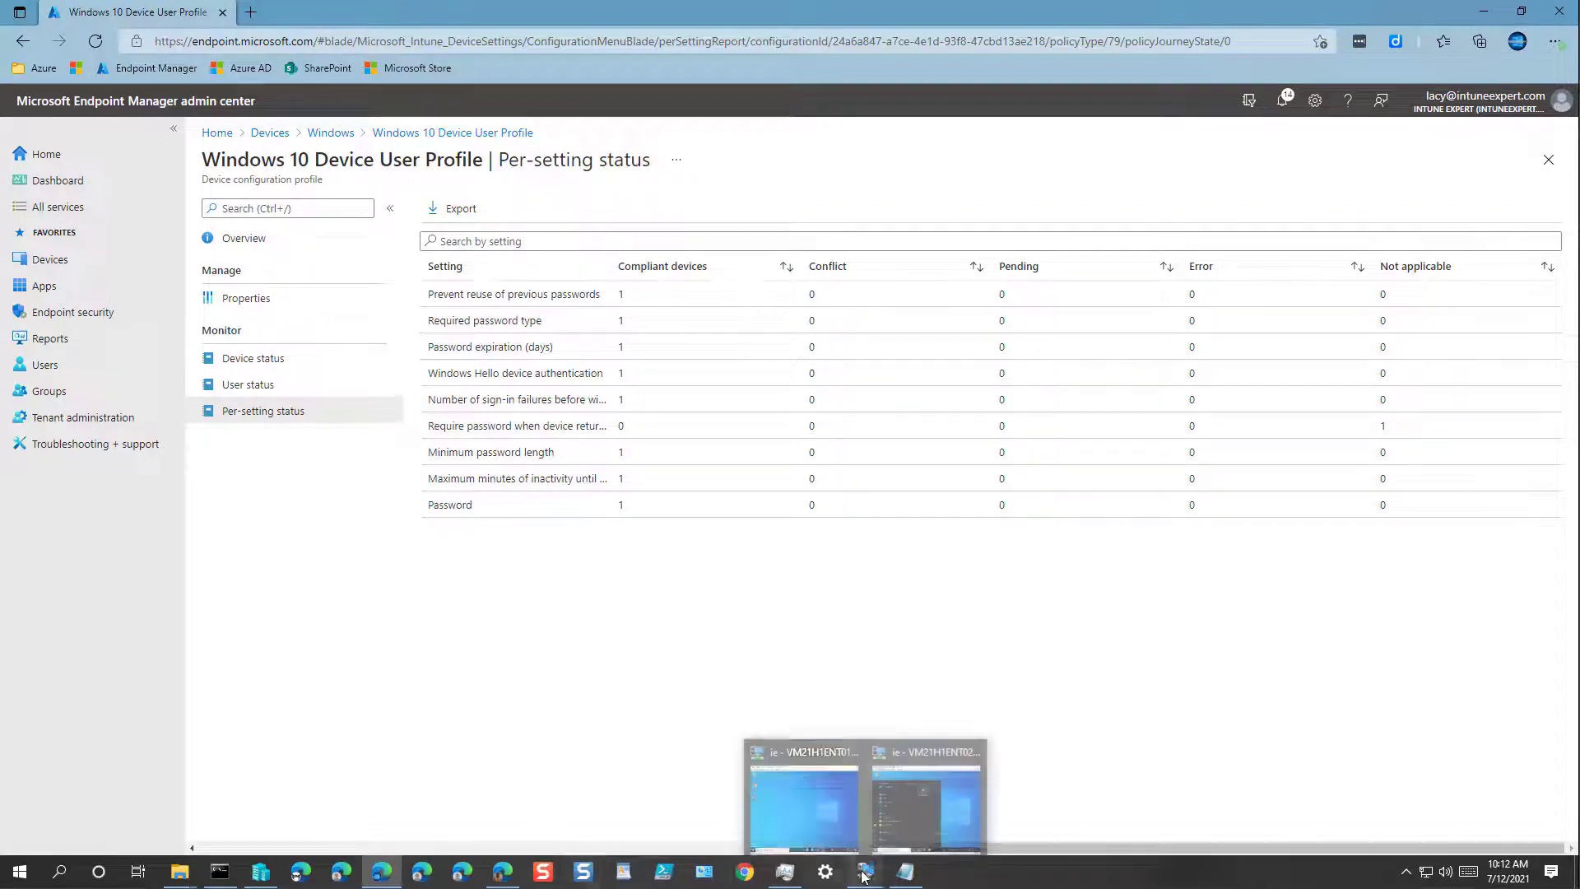
click(831, 817)
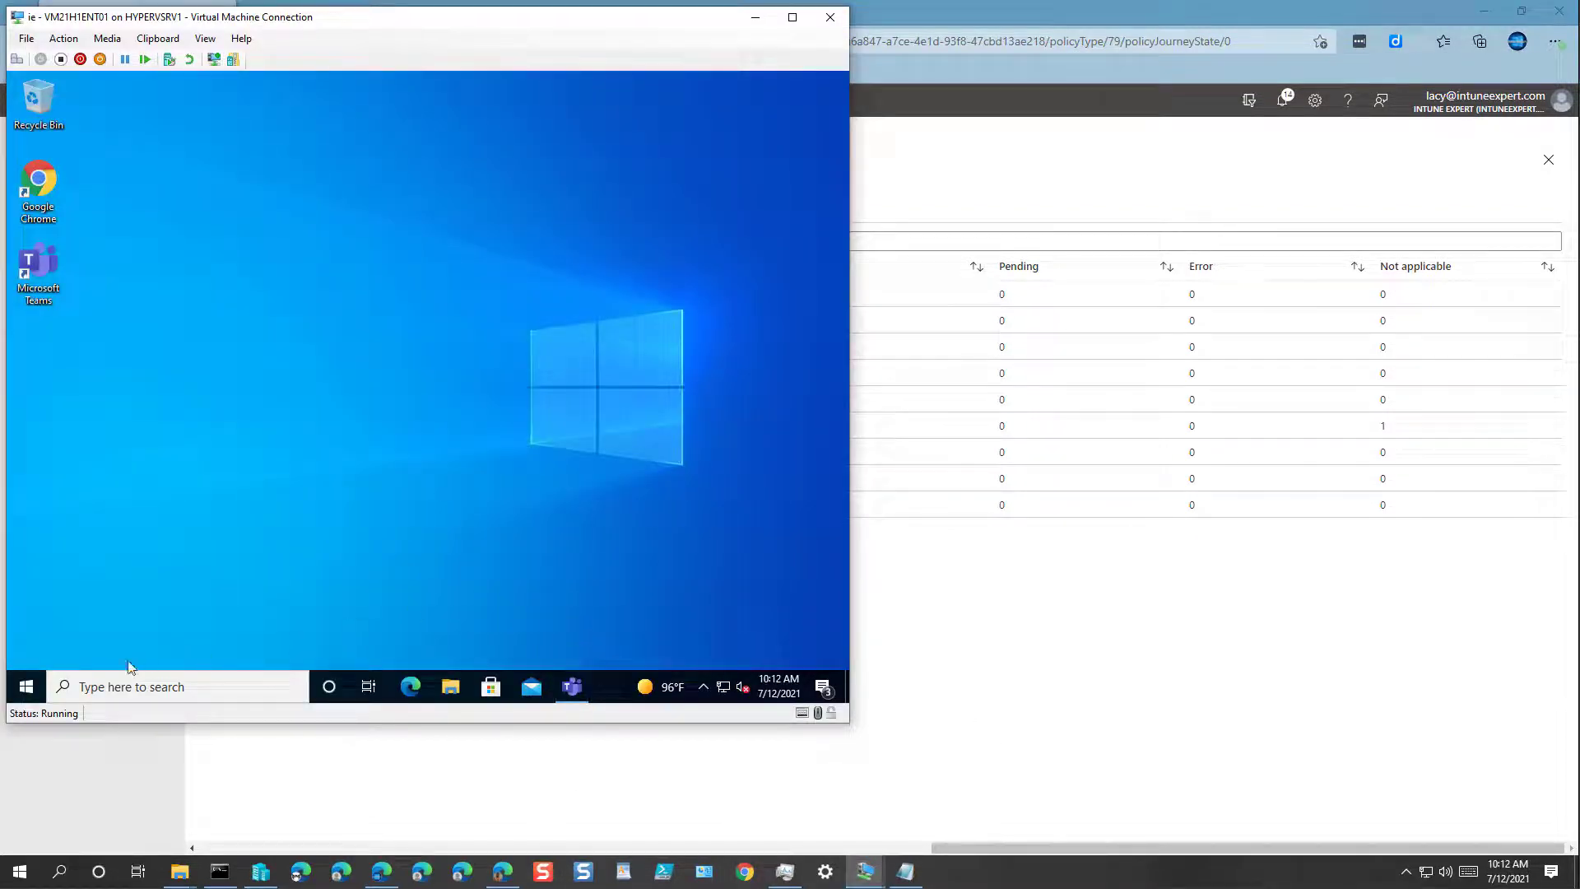
click(27, 688)
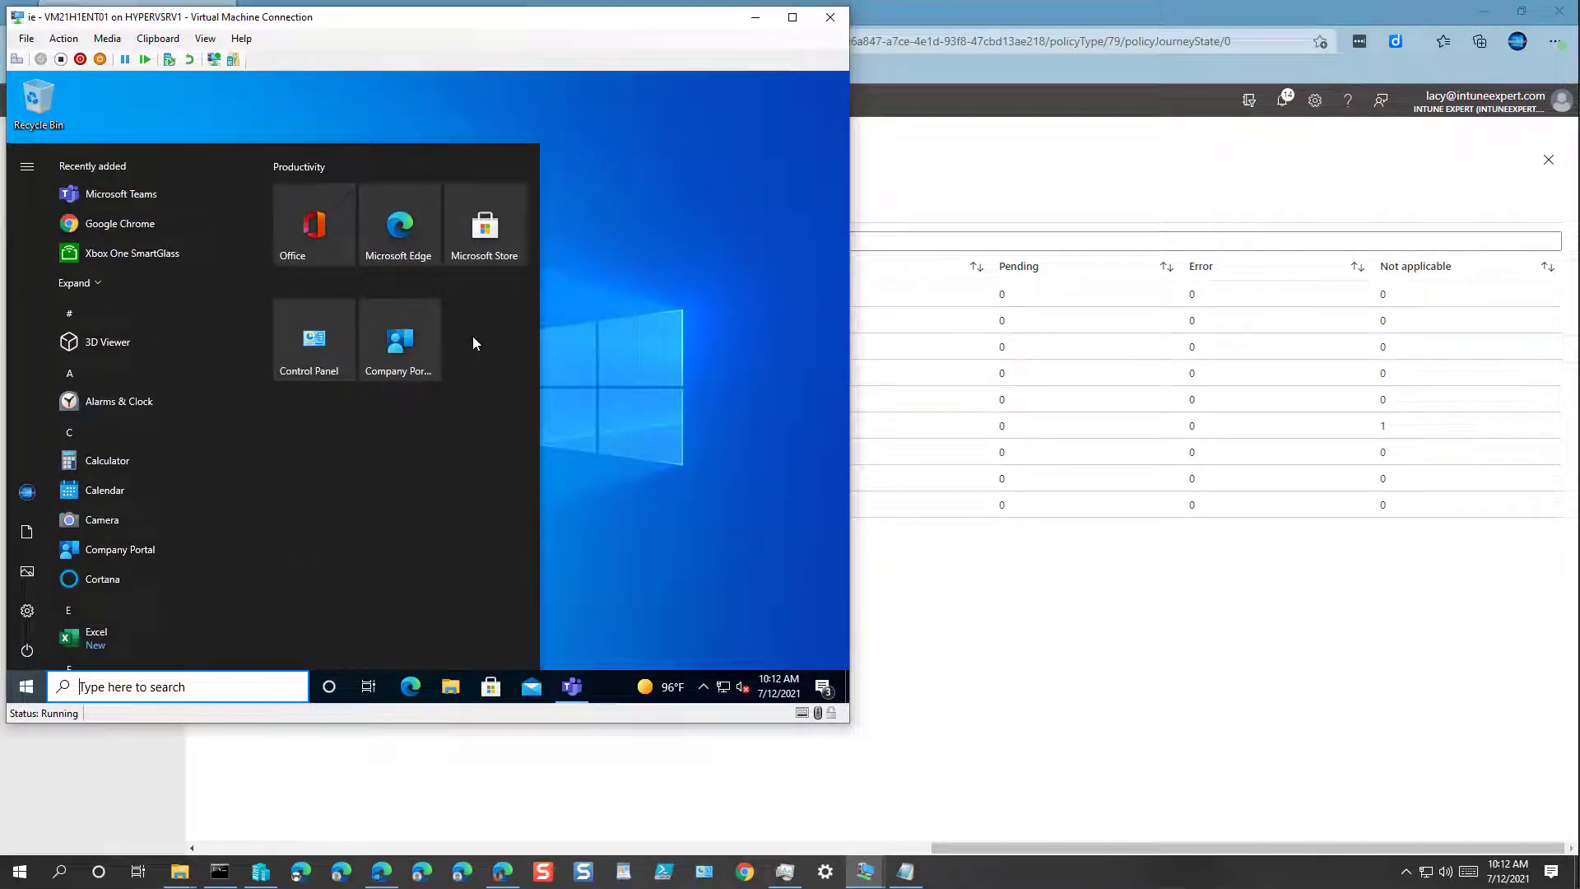
click(421, 338)
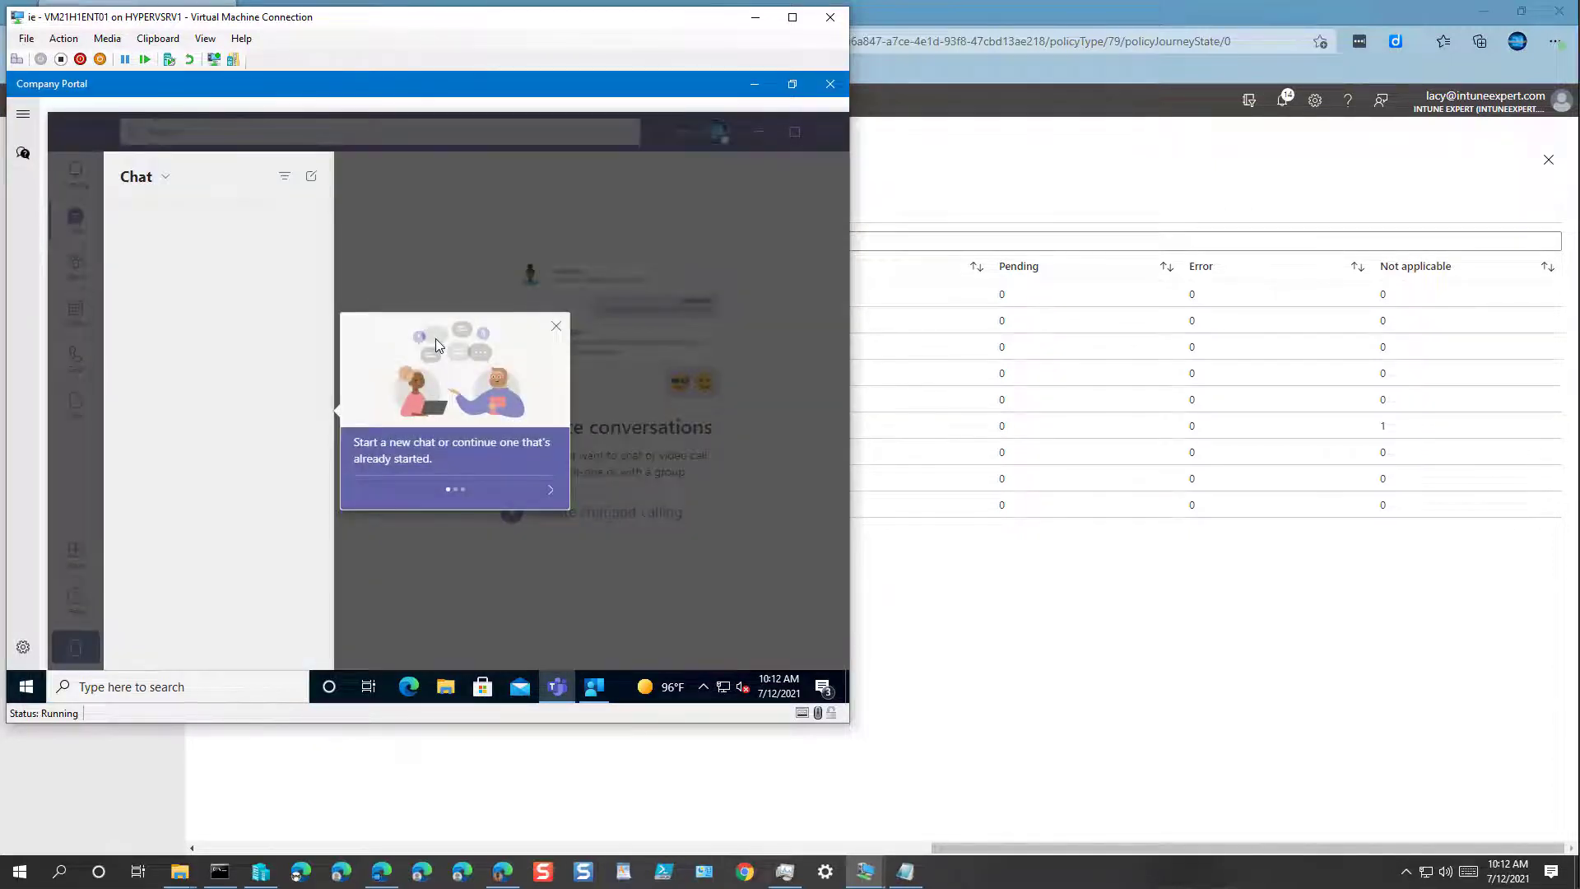
click(556, 329)
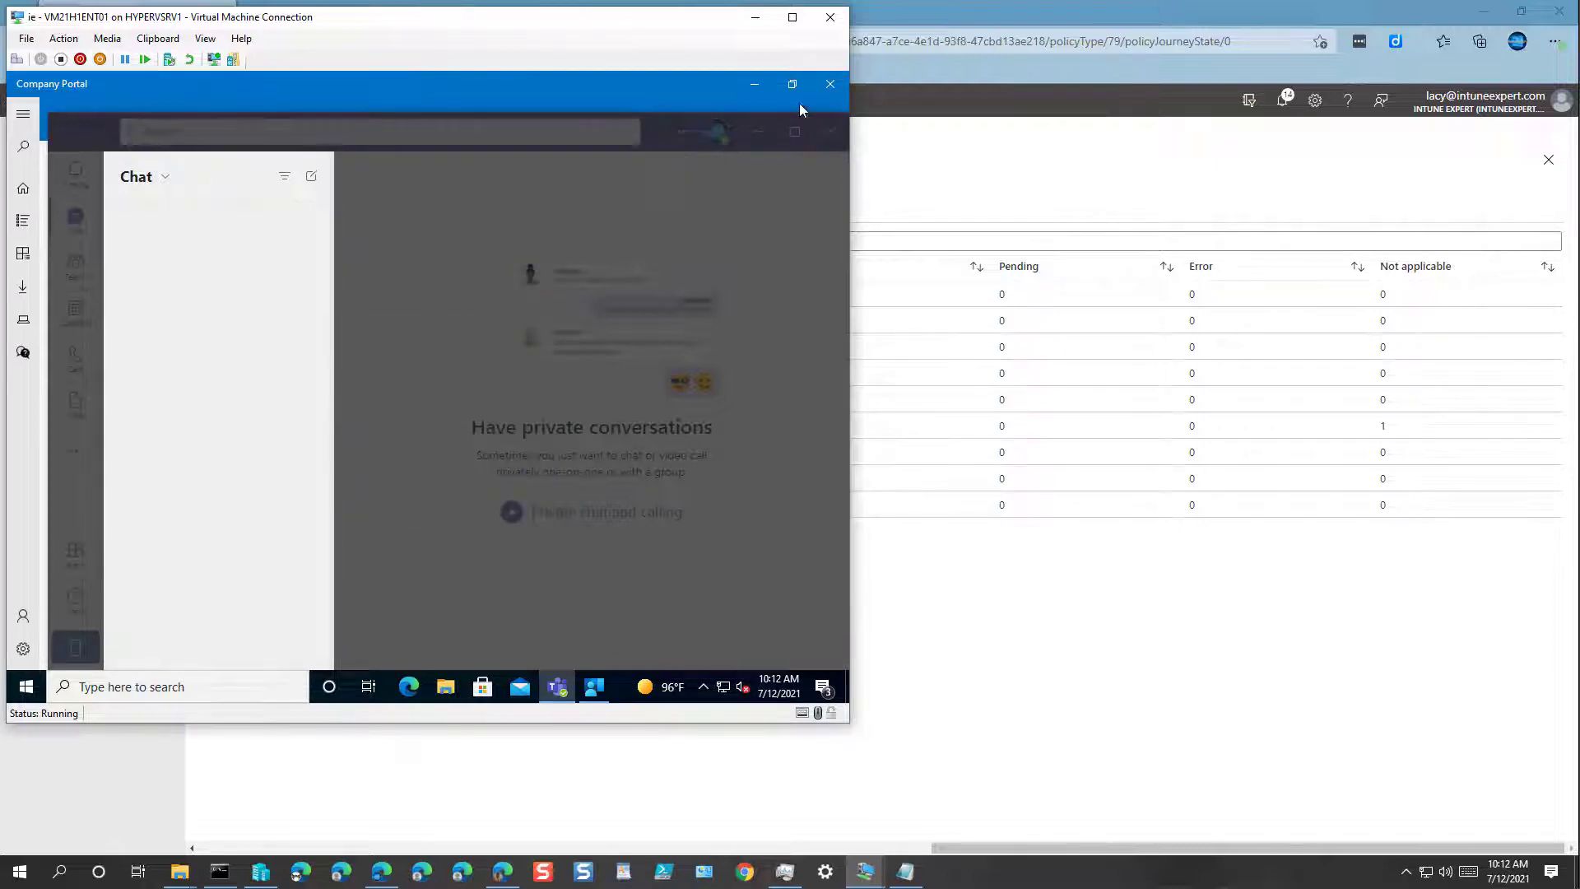
Bring Company Portal to the front, then launch Windows Settings from Start.
click(481, 86)
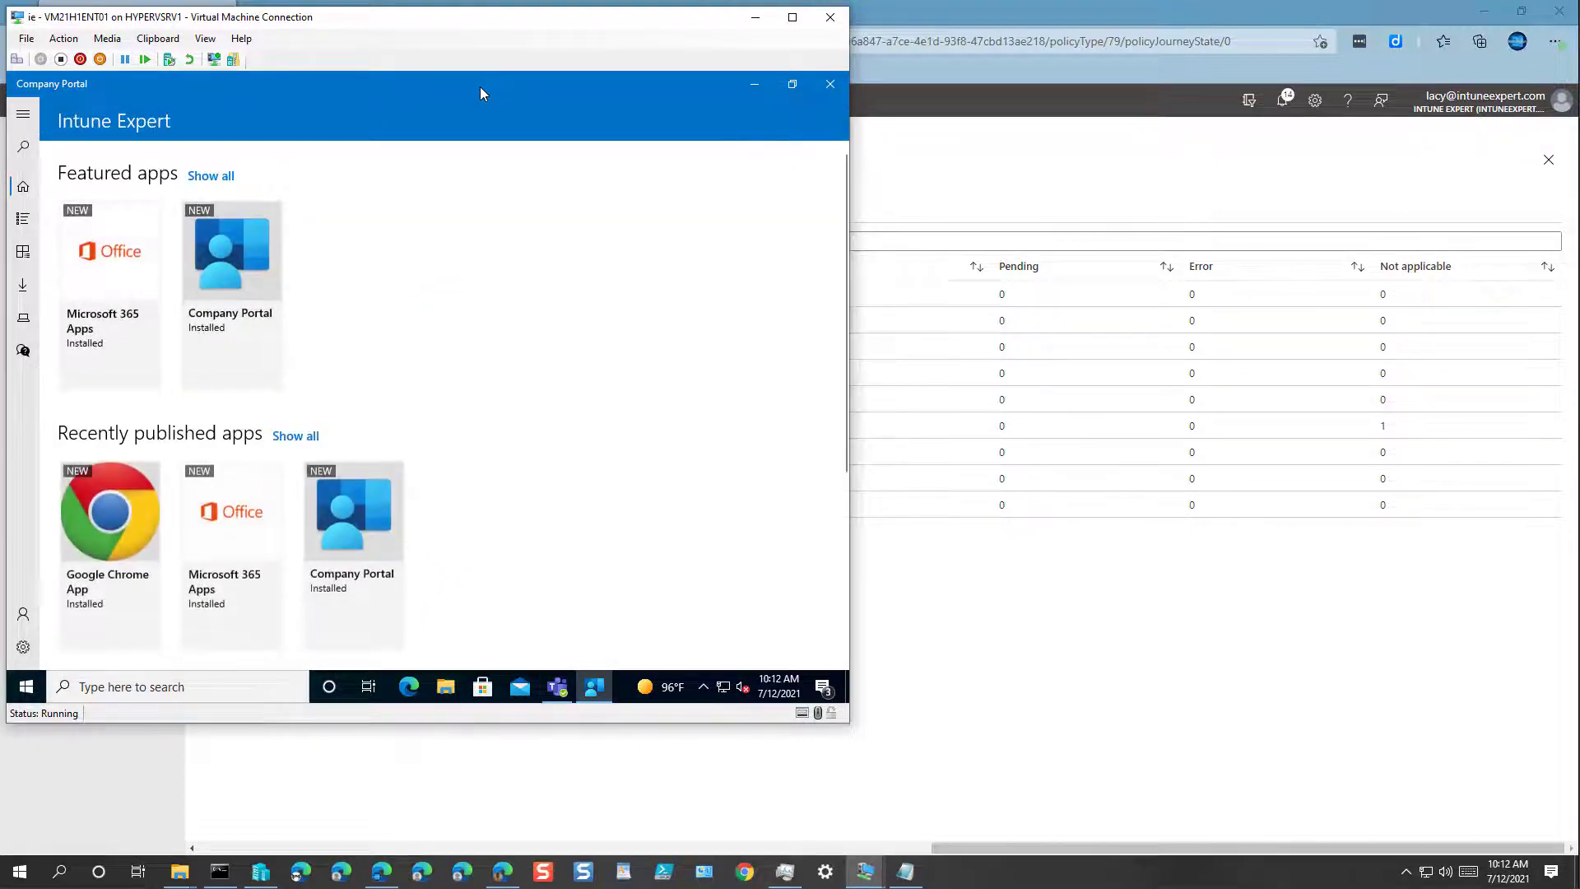
click(27, 690)
click(28, 607)
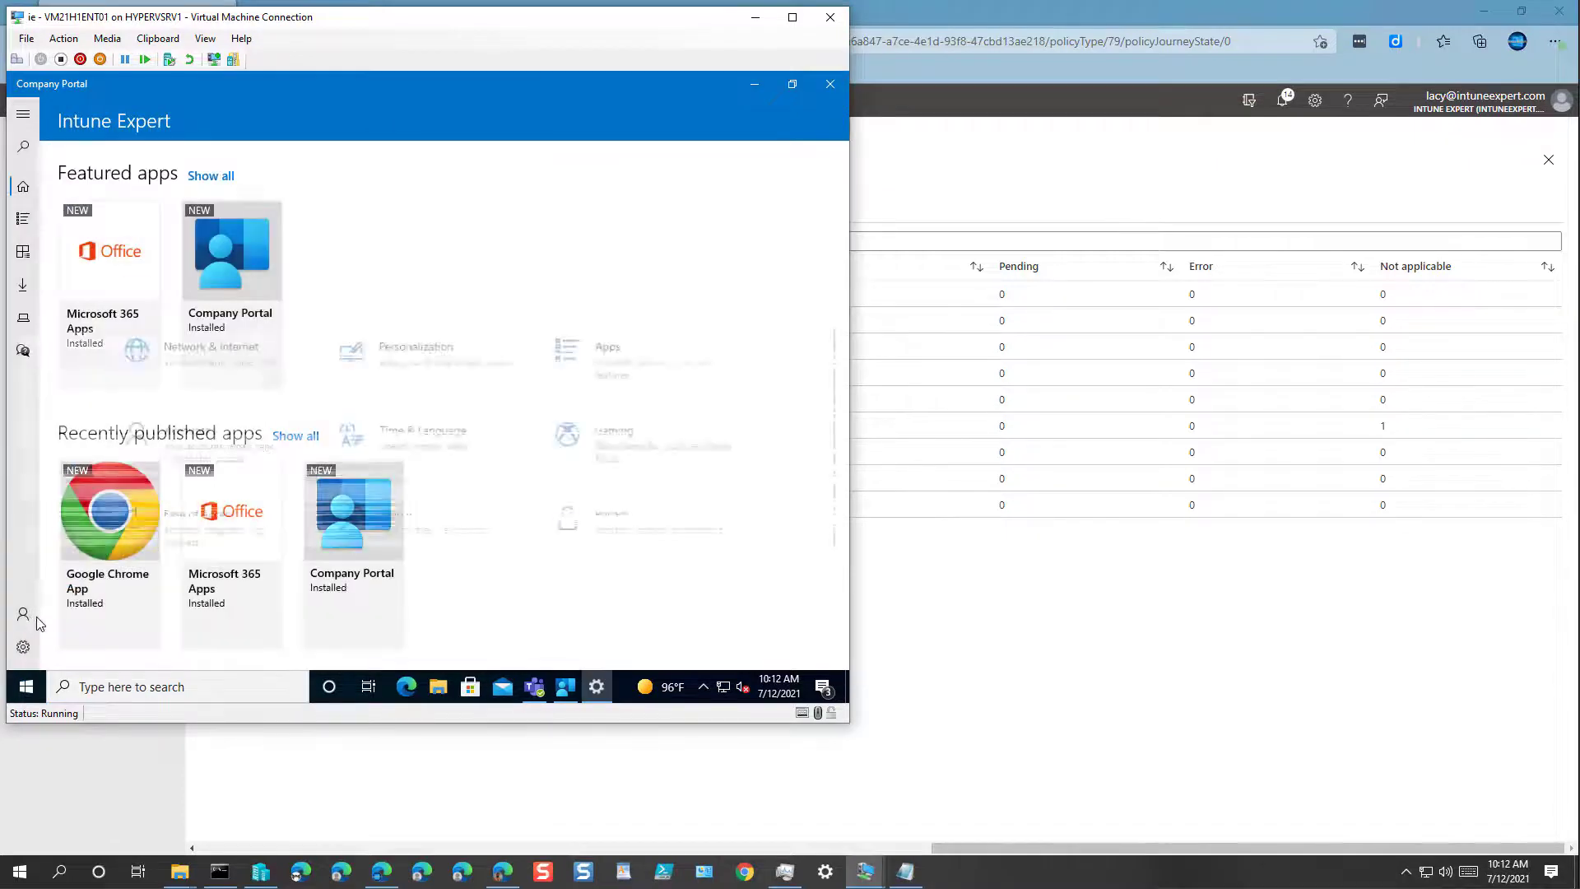
Open the Azure AD work account's management info under Accounts > Access work or school.
click(208, 461)
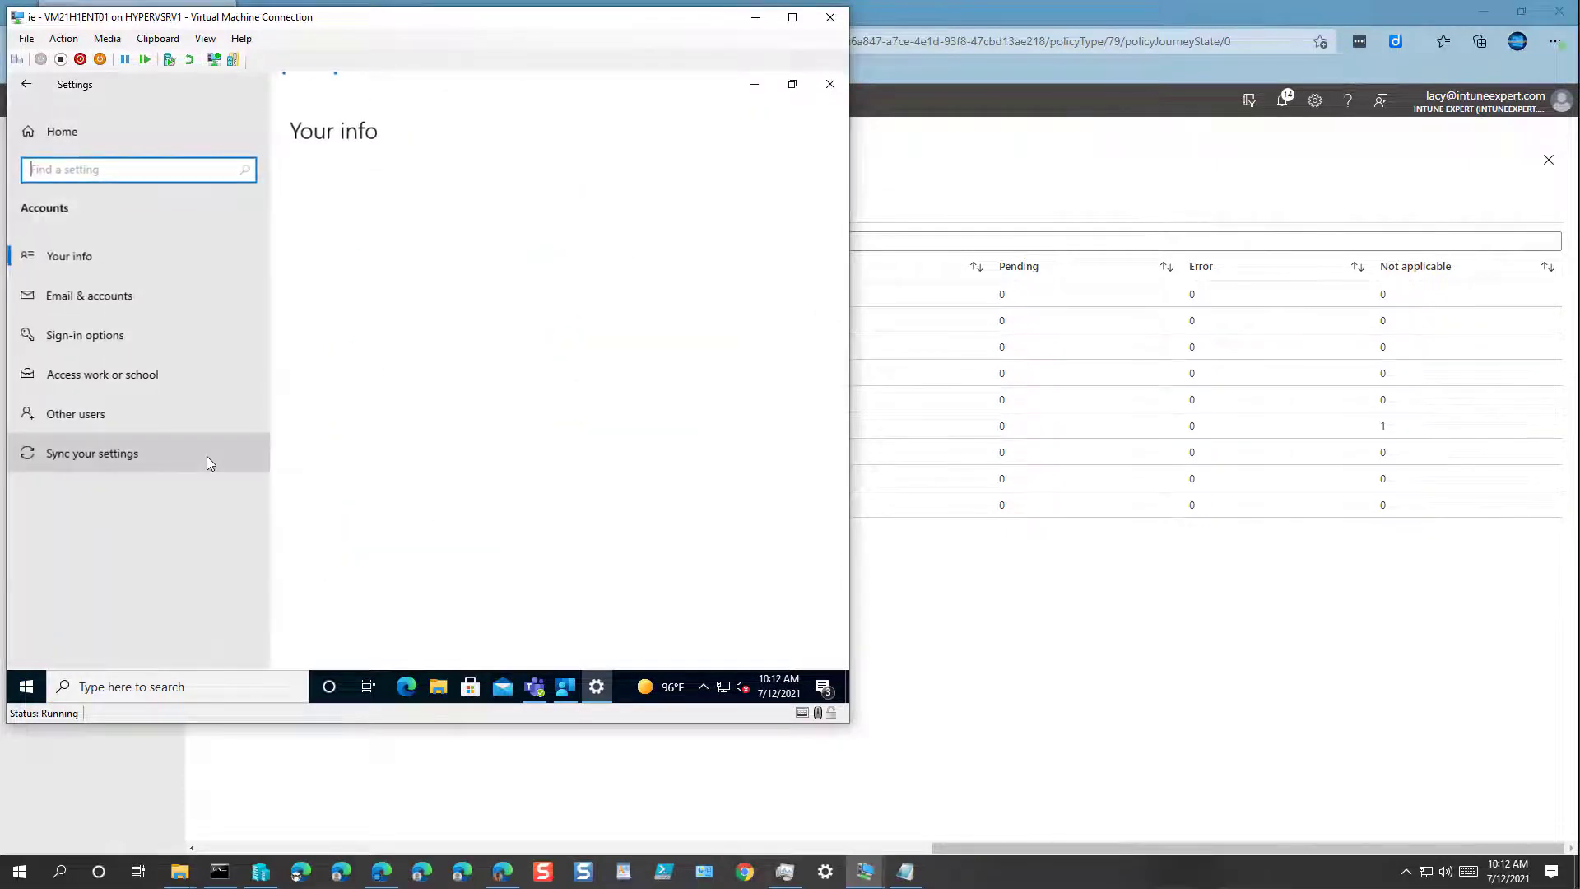
click(127, 380)
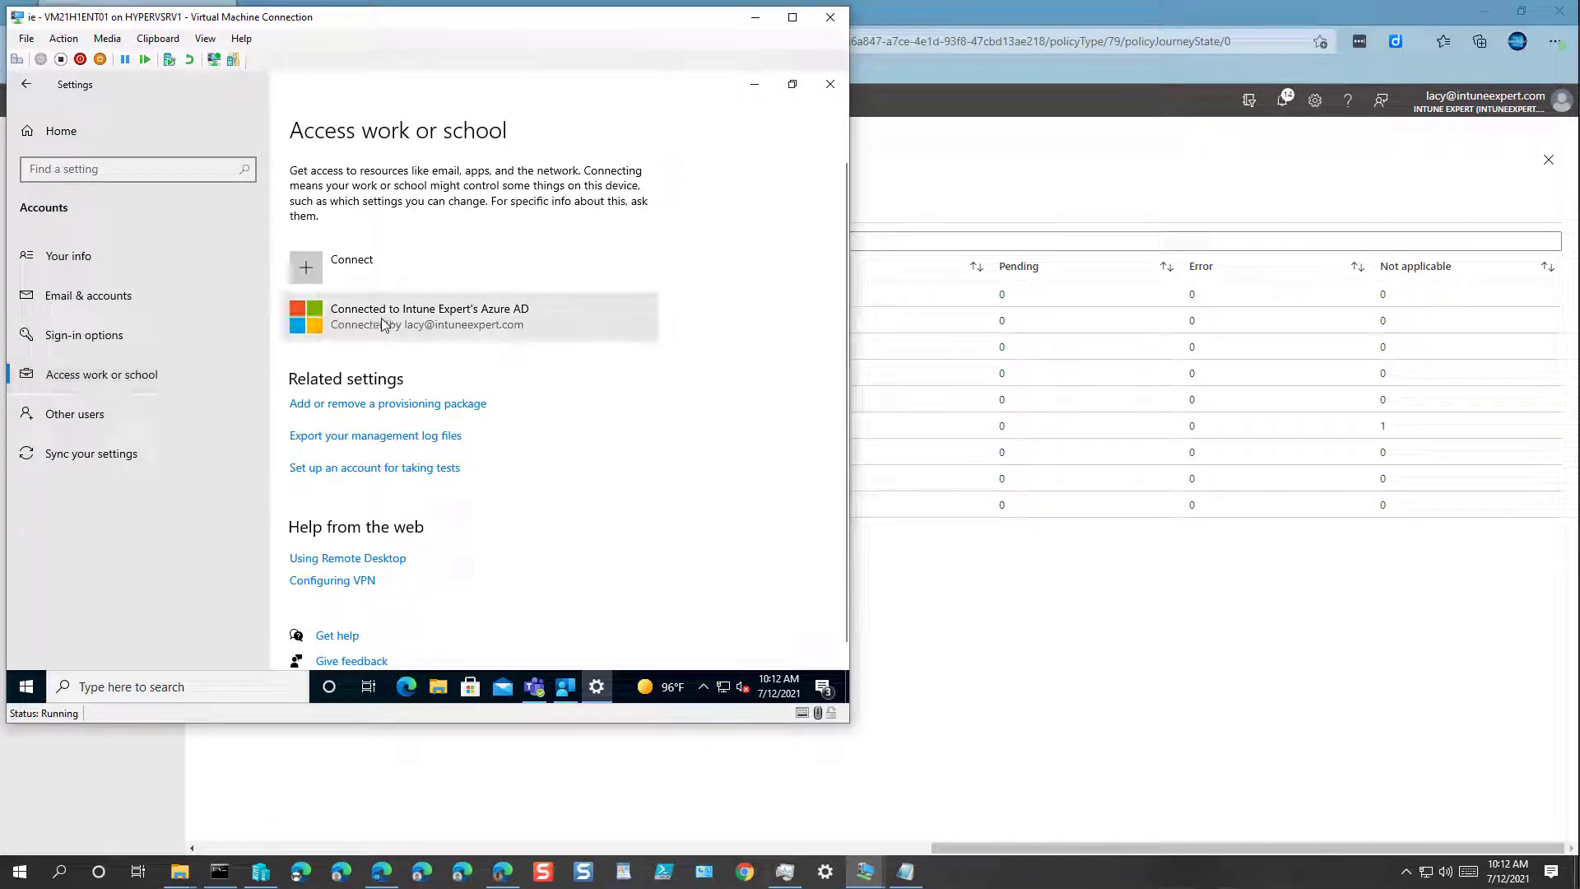
click(380, 325)
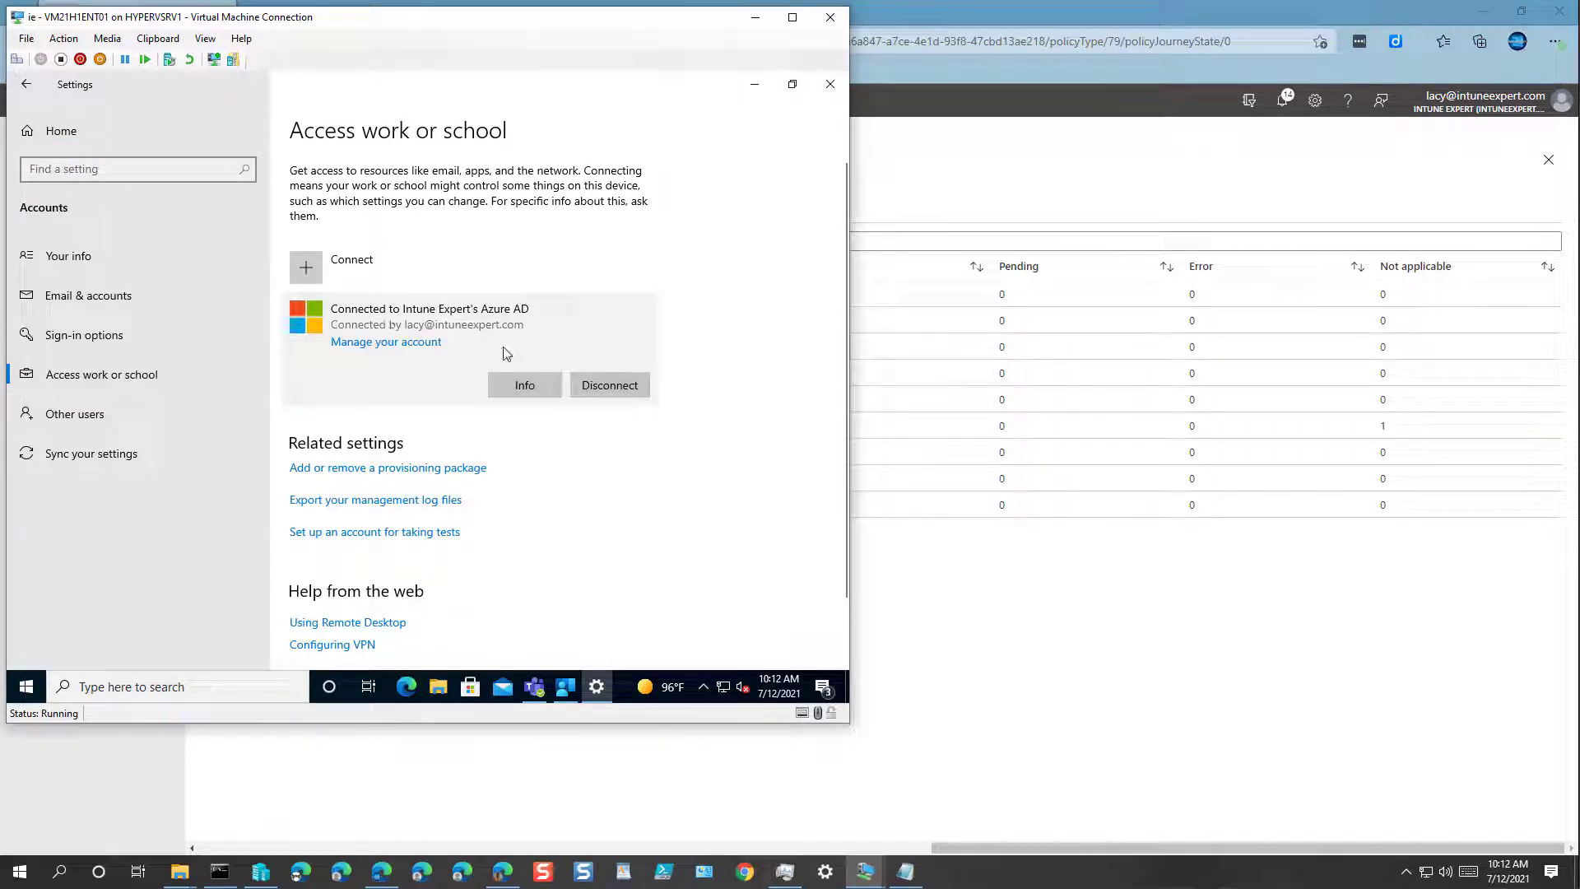
click(527, 385)
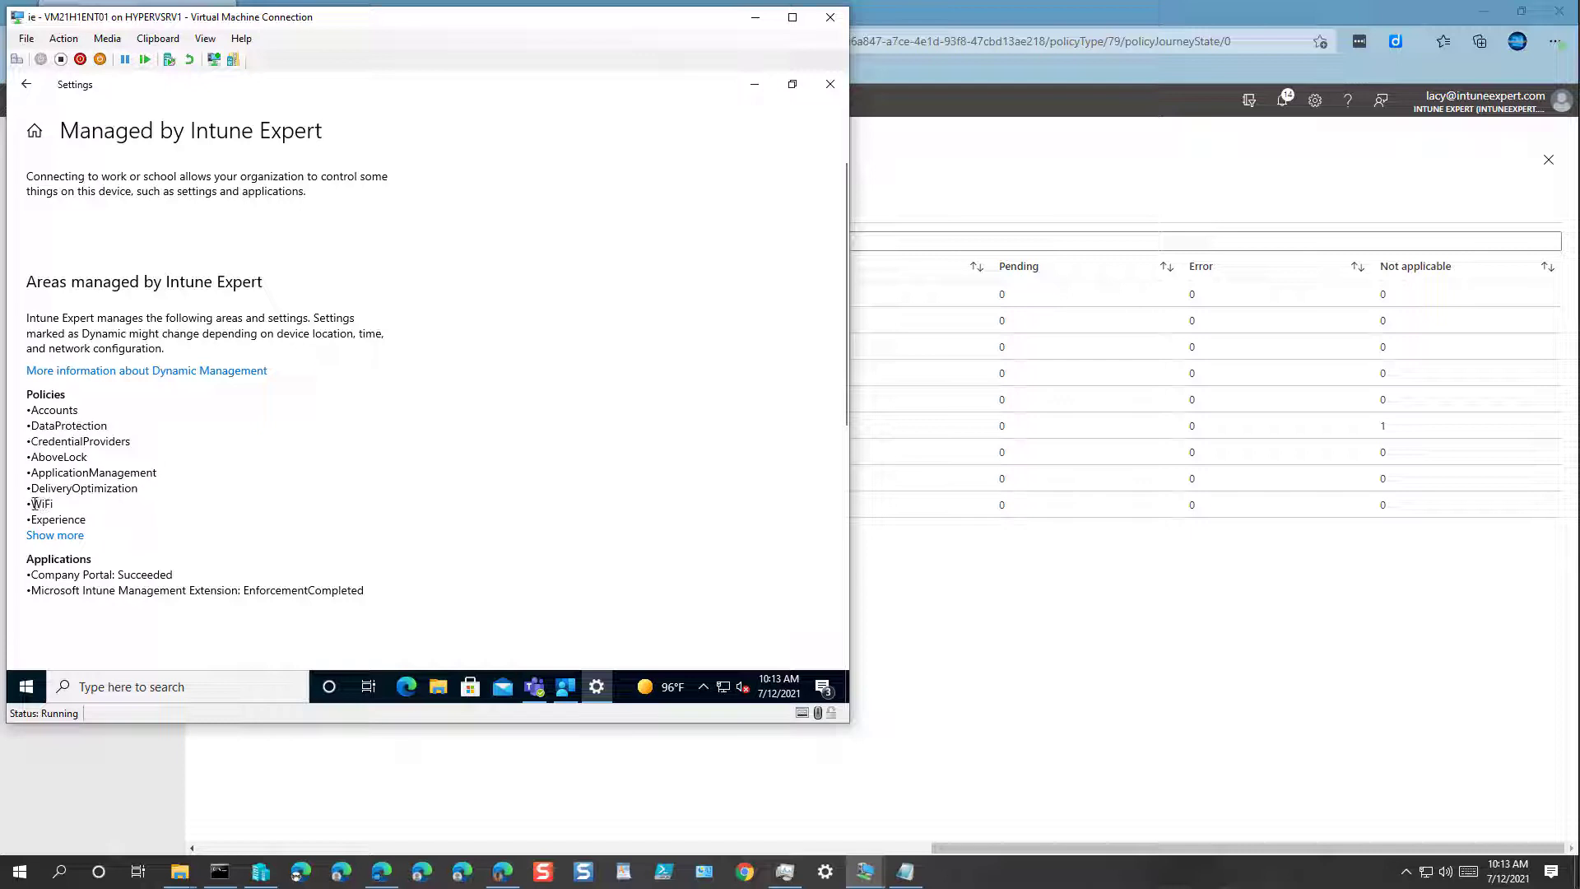
Review the managed WiFi, Browser and SmartScreen policies, then start a device sync.
drag(34, 504, 56, 502)
click(73, 536)
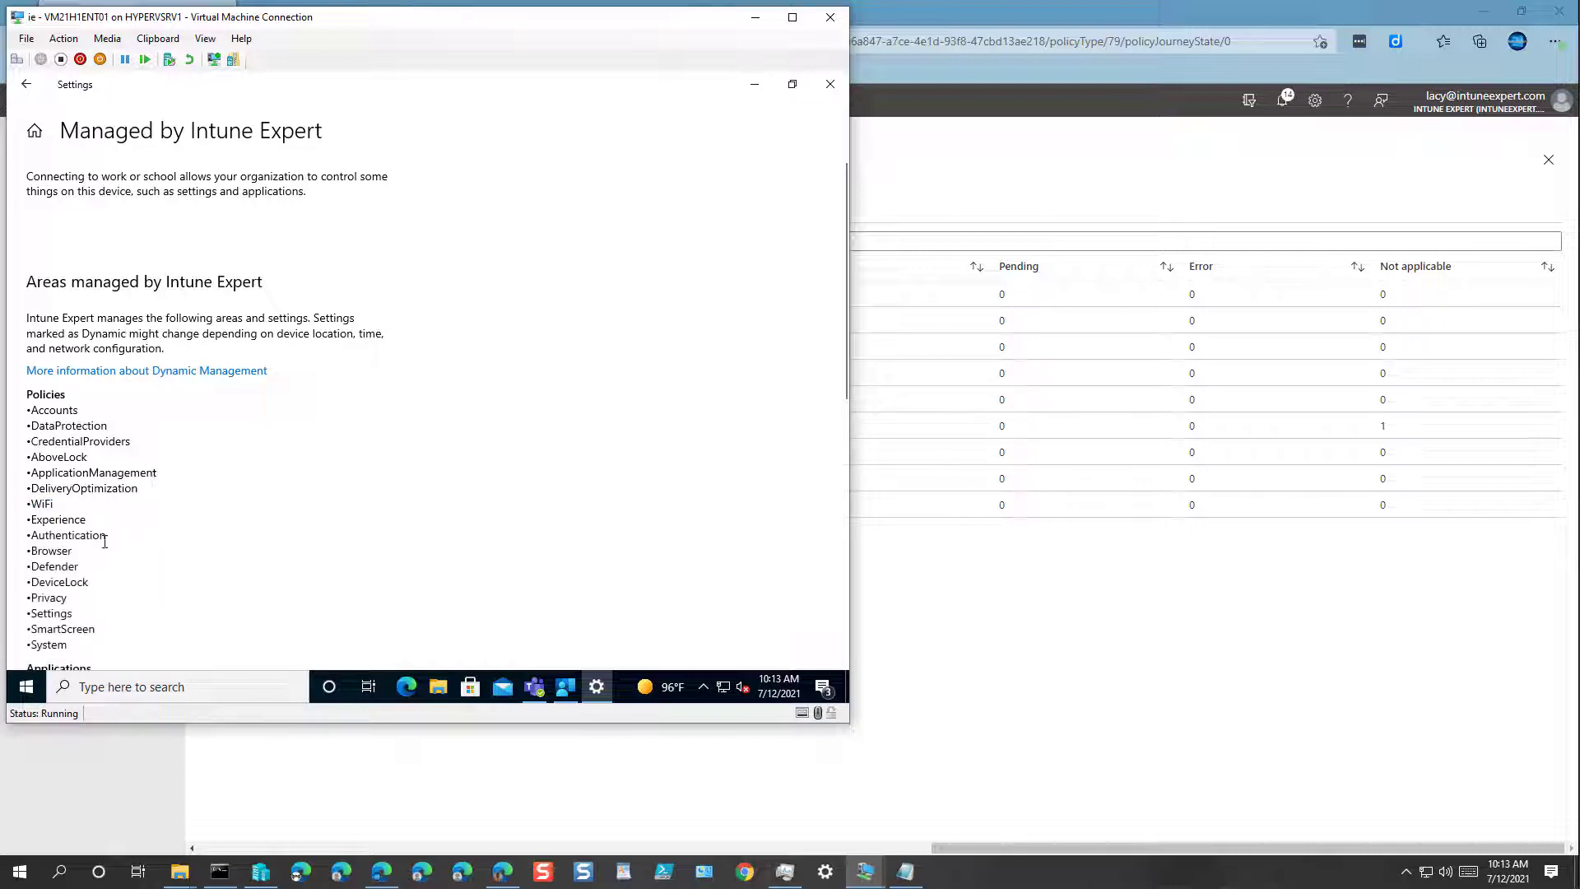
double_click(52, 550)
double_click(67, 629)
scroll(218, 495, down, 3)
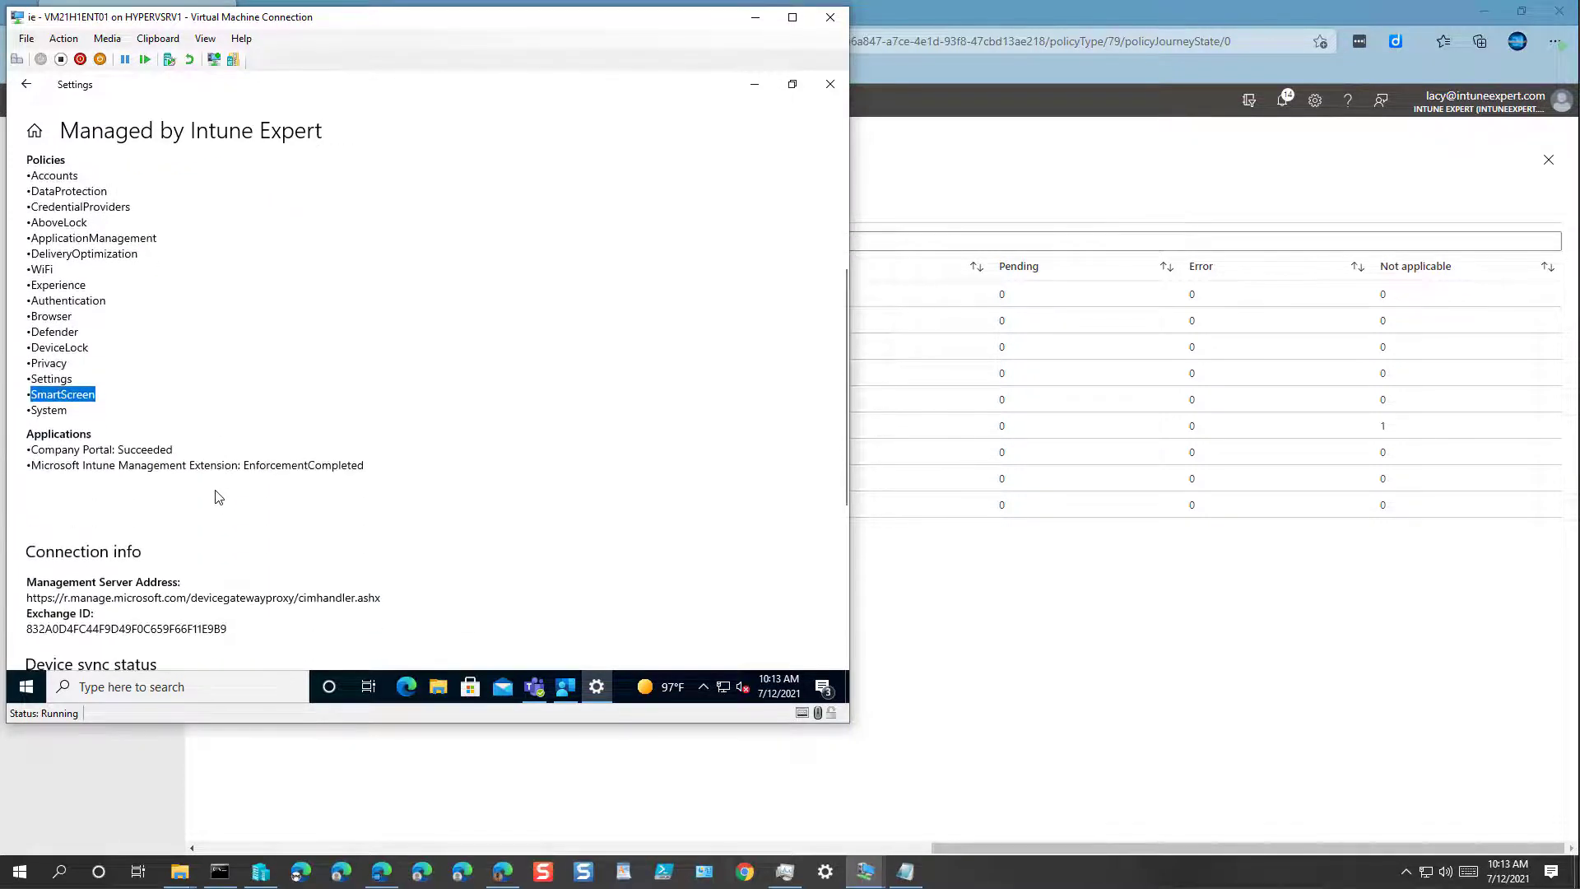
scroll(217, 496, down, 3)
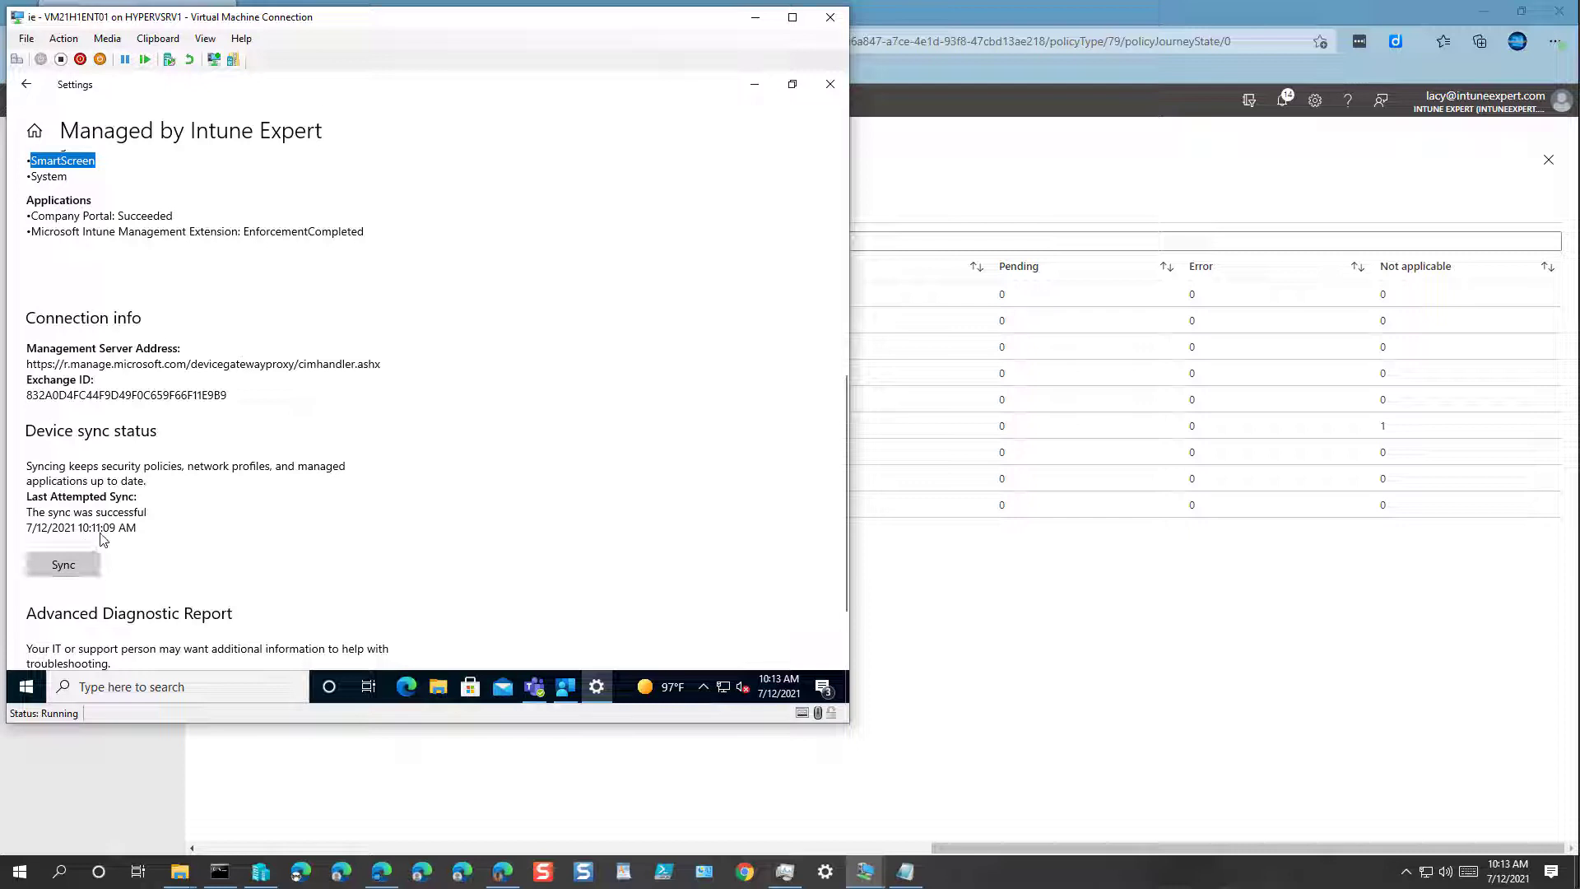
click(82, 567)
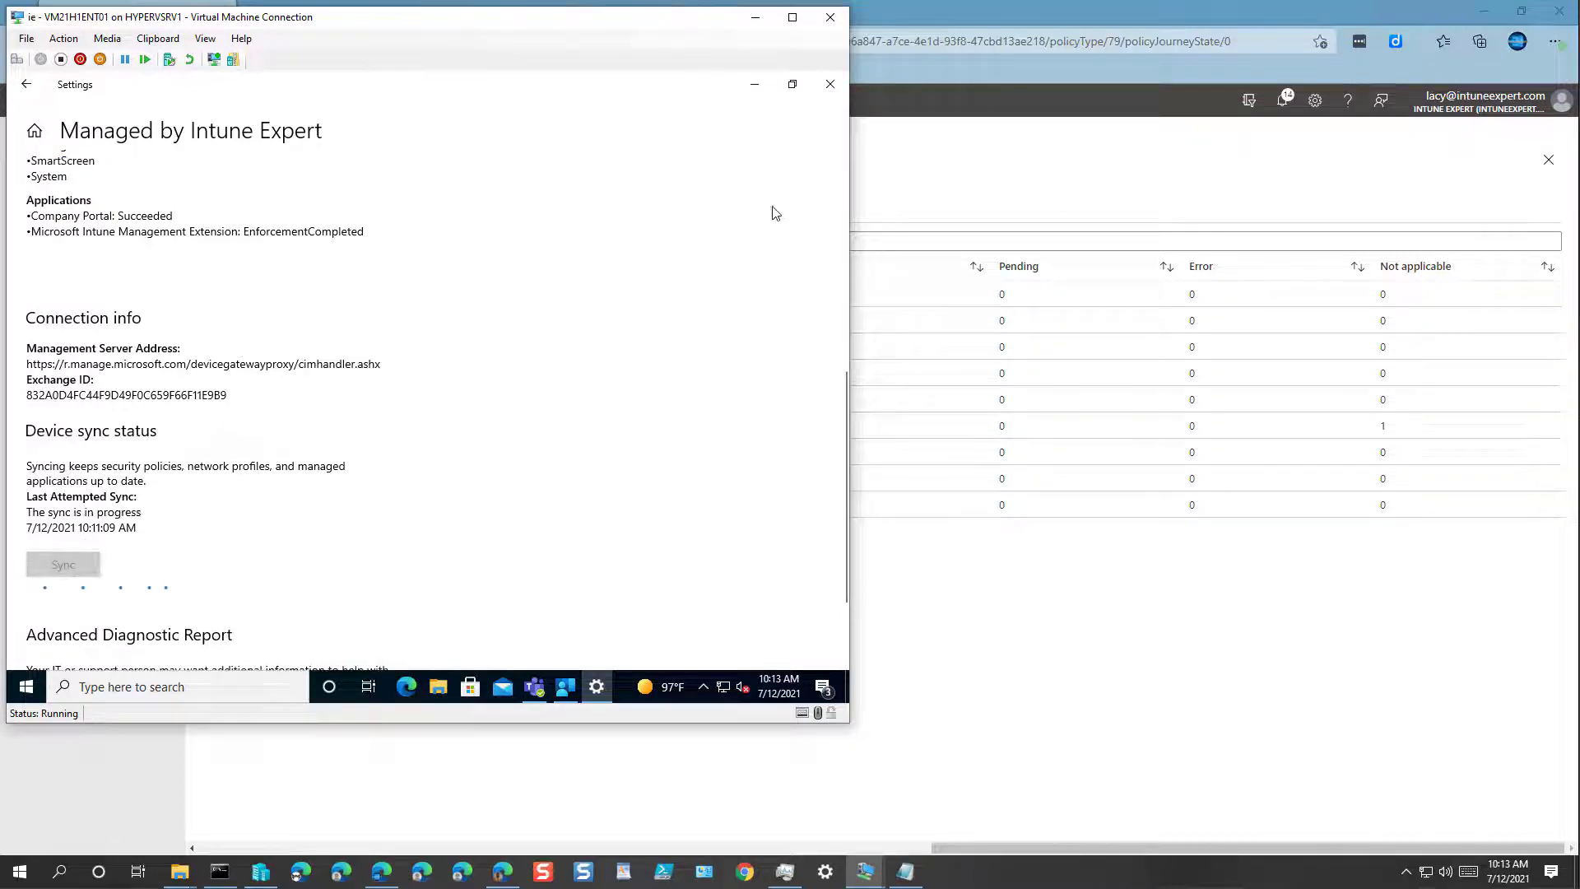
click(25, 86)
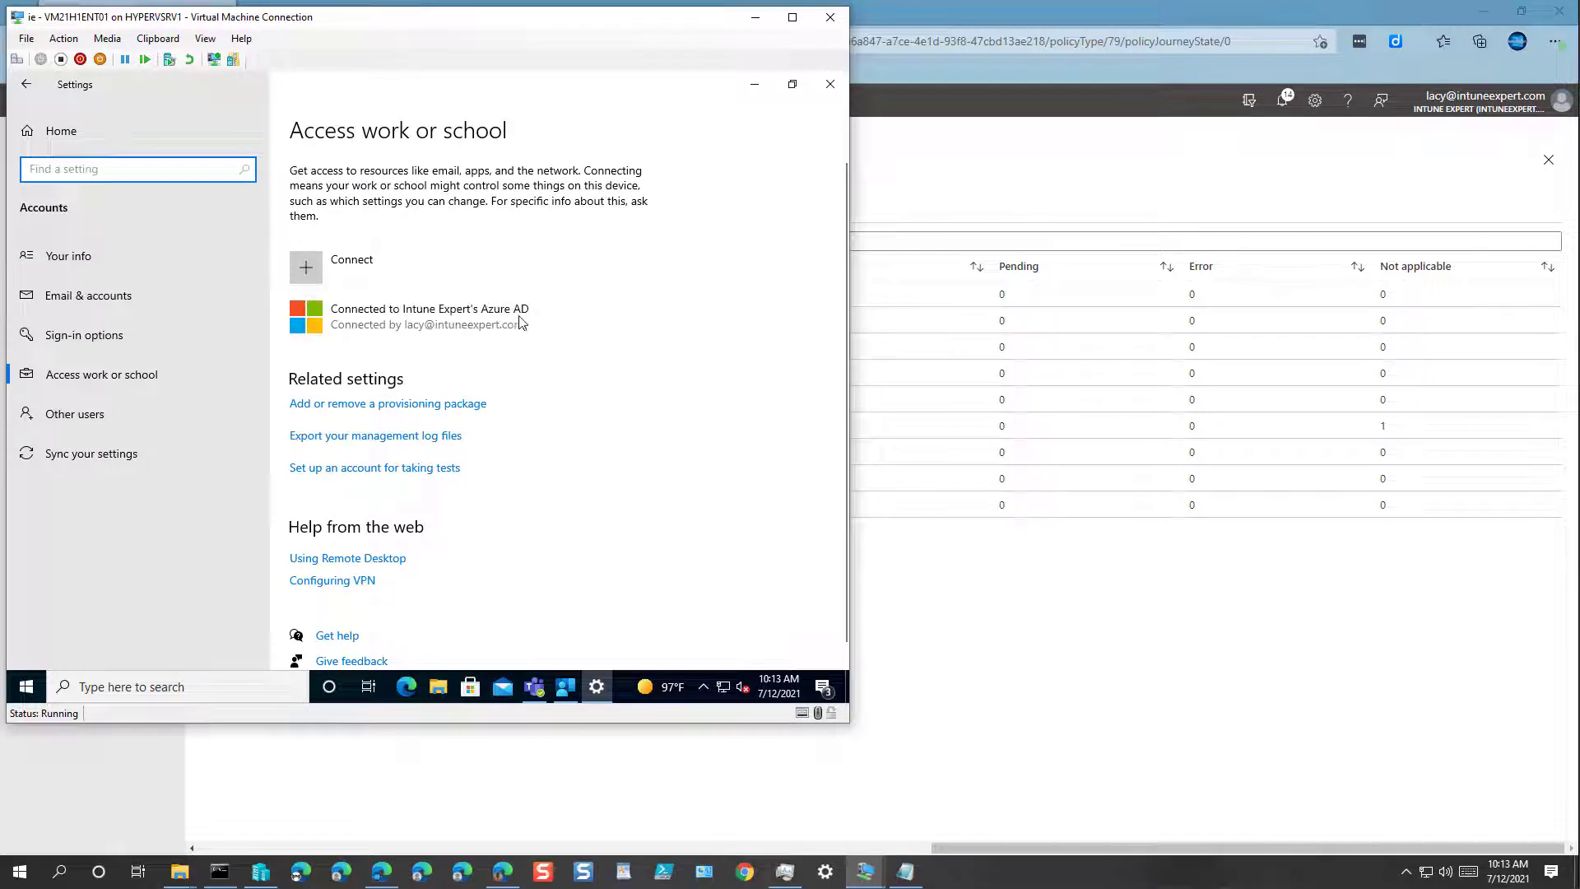
Sign out of the test VM and restart it from the sign-in screen.
click(26, 690)
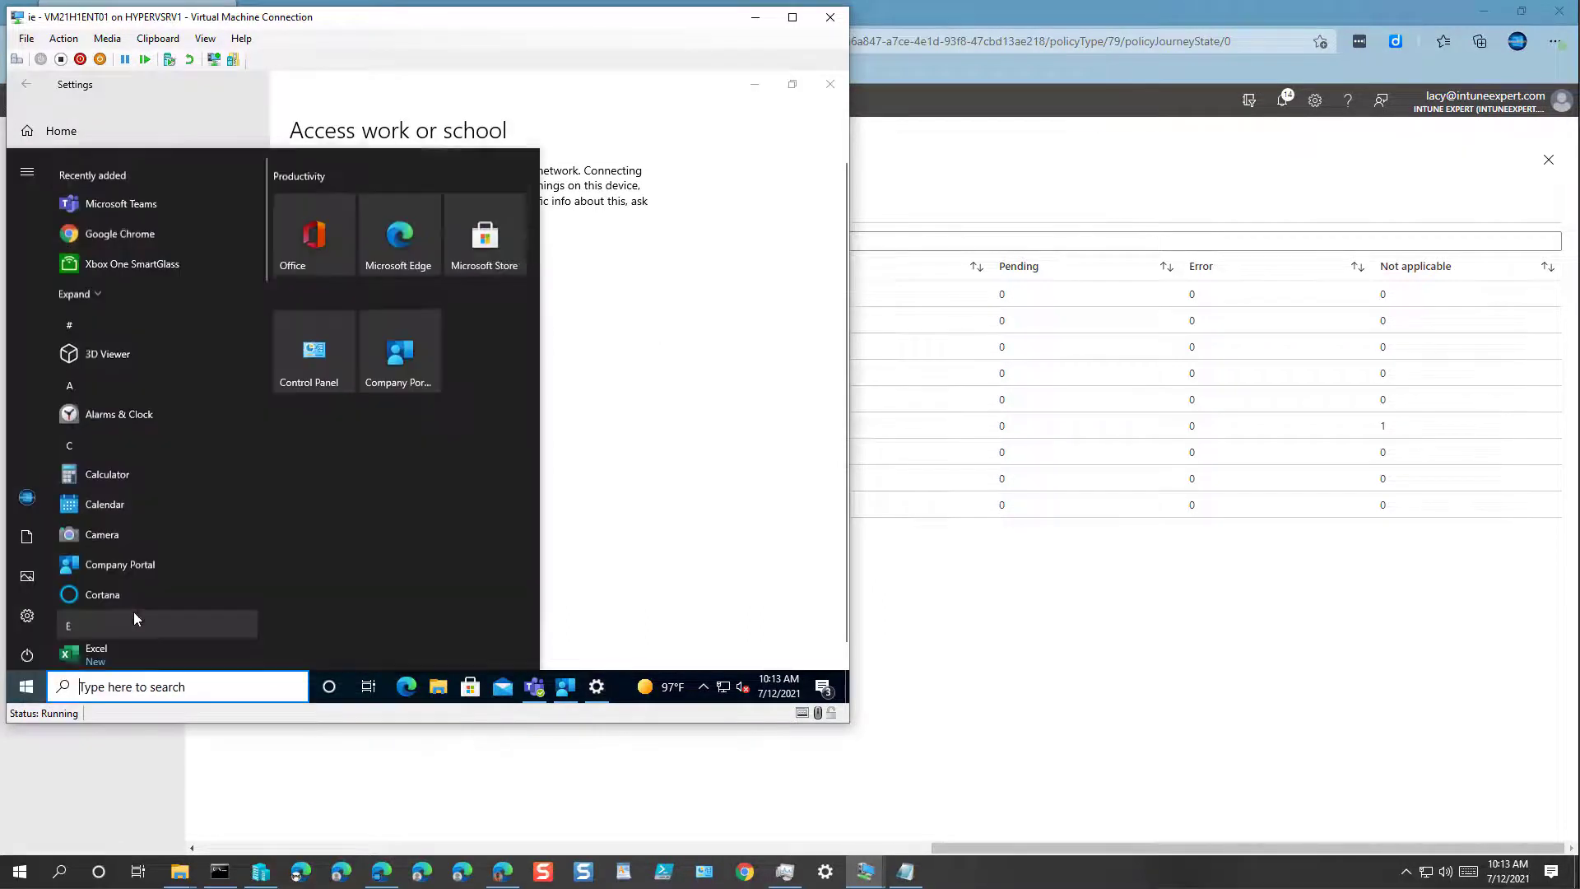
click(33, 494)
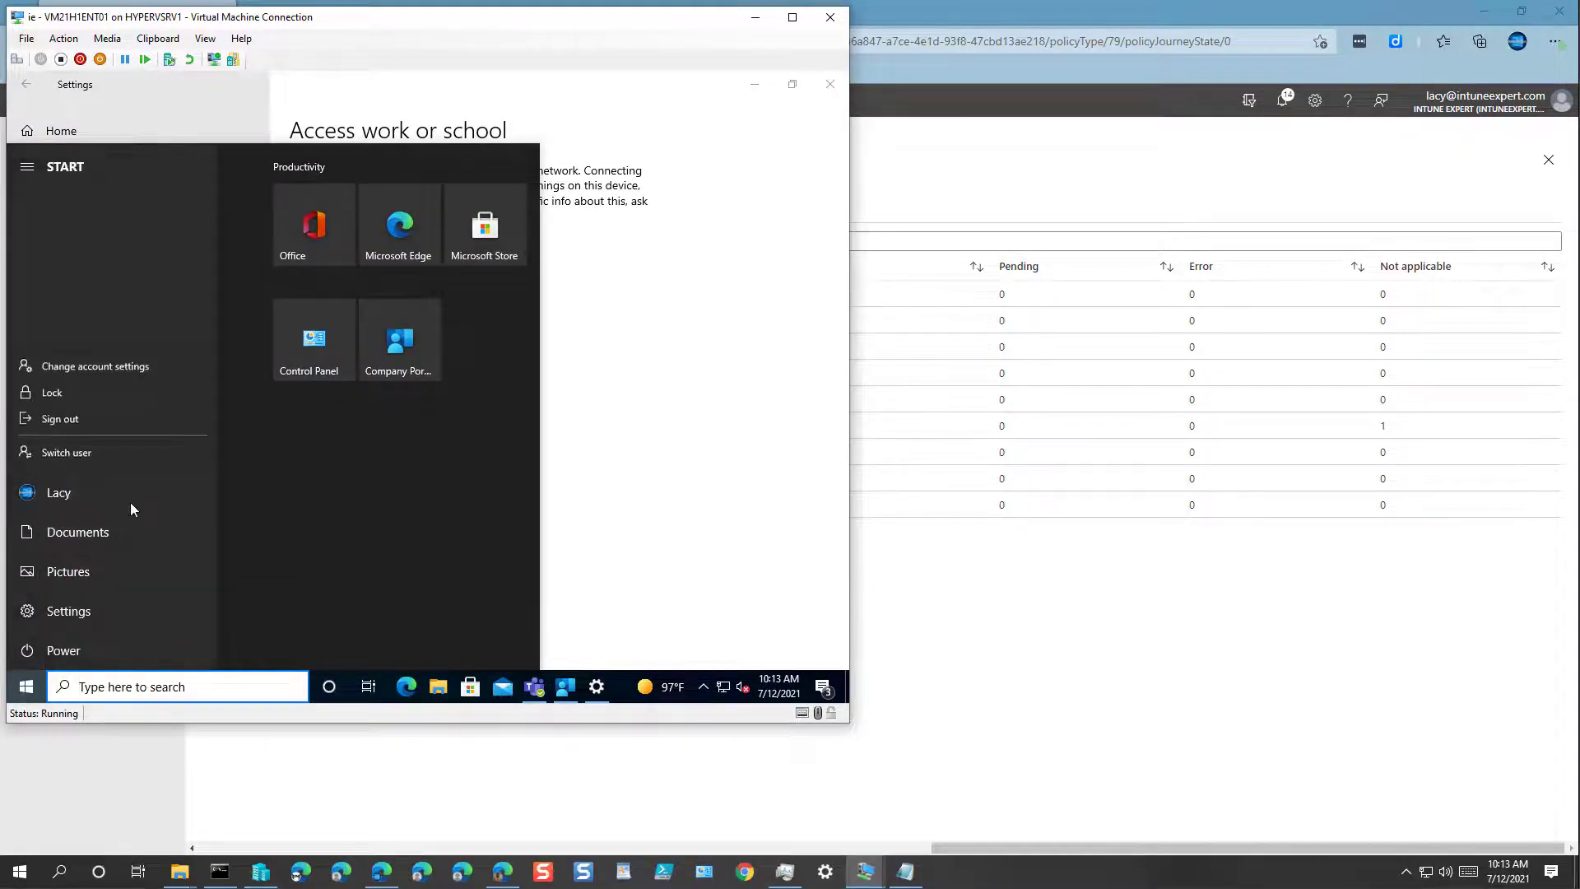
click(56, 421)
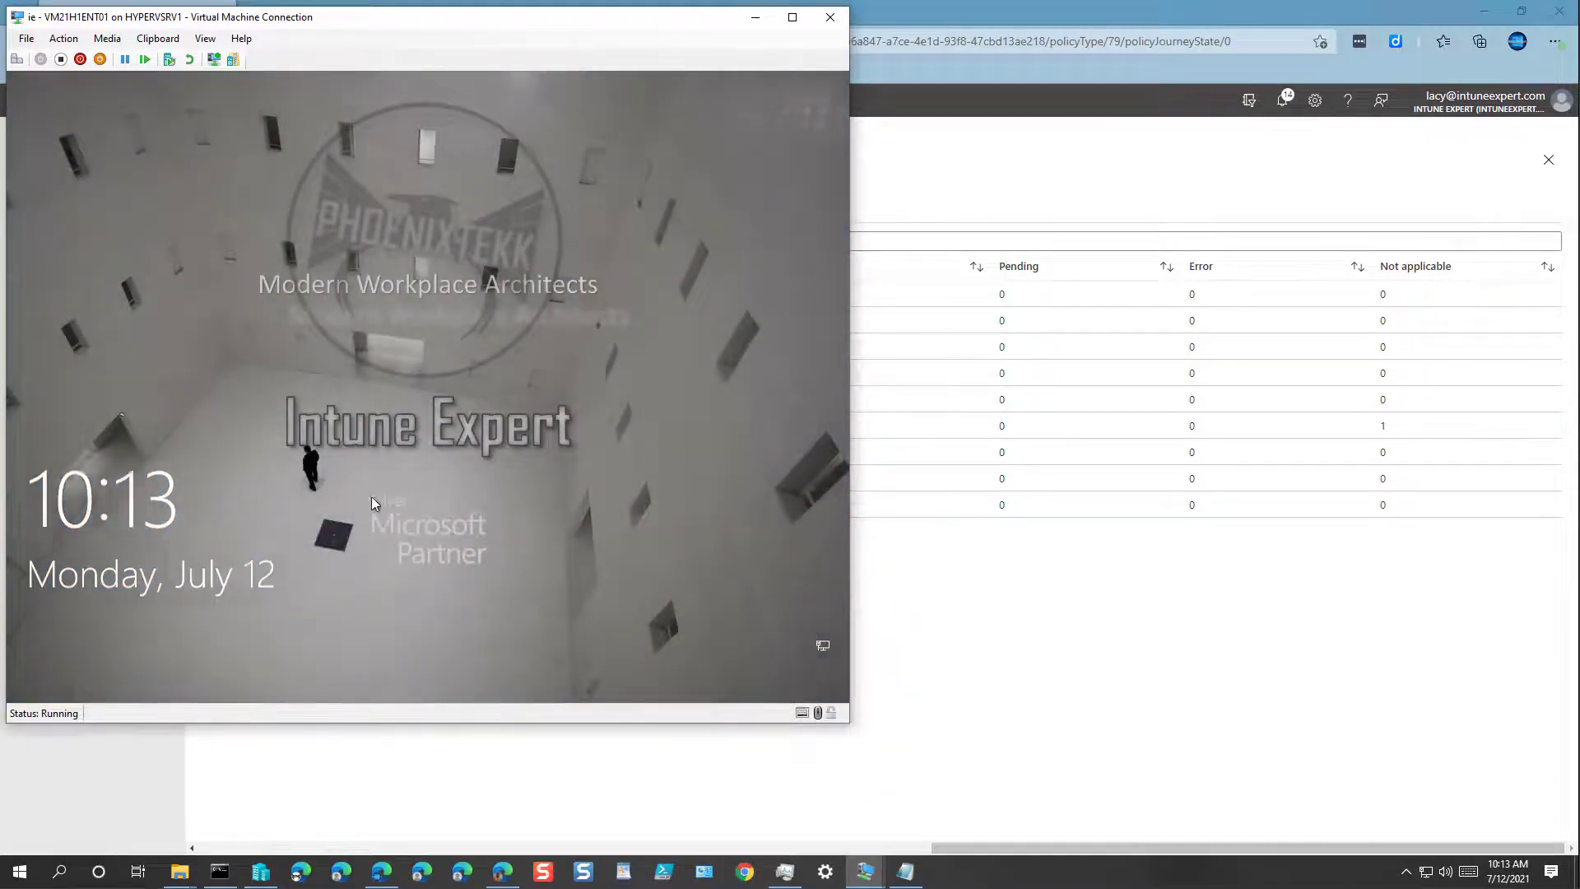
click(303, 334)
click(427, 532)
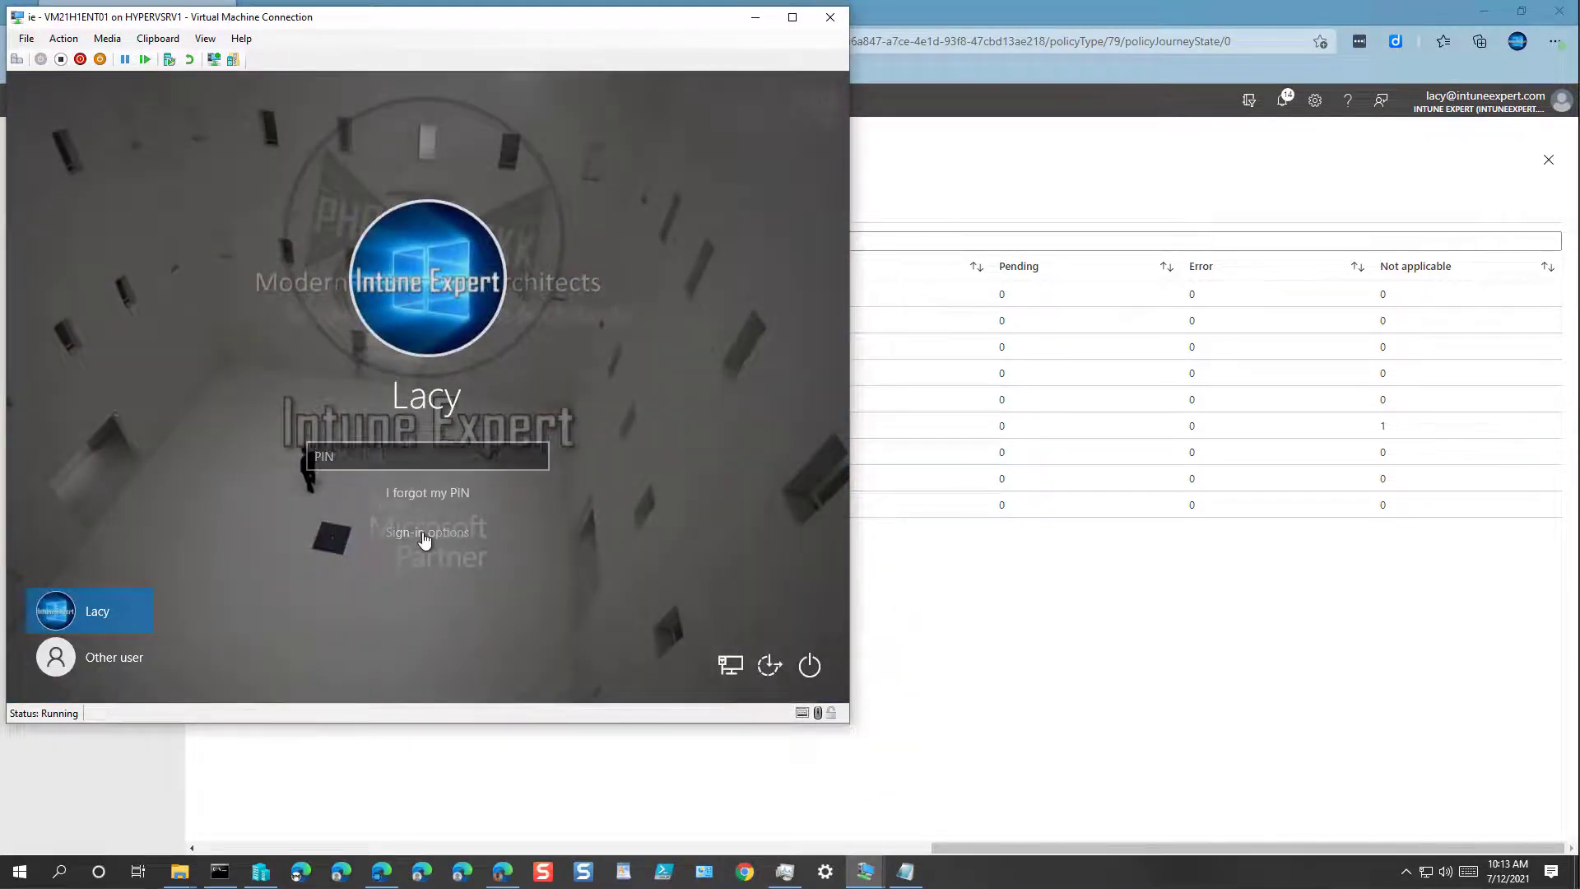
click(403, 546)
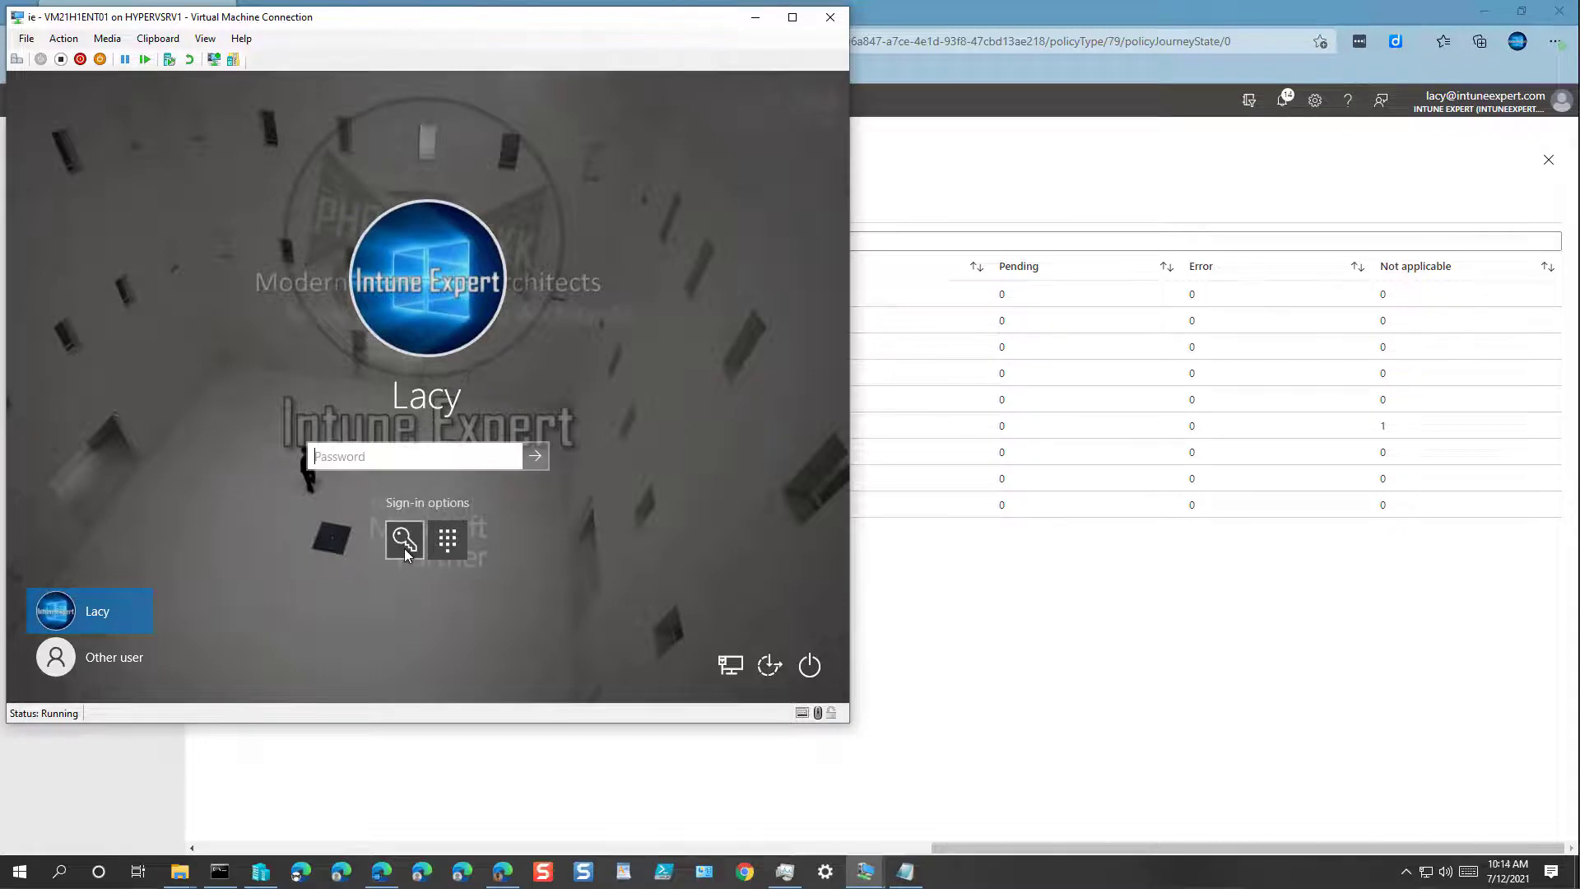
click(139, 659)
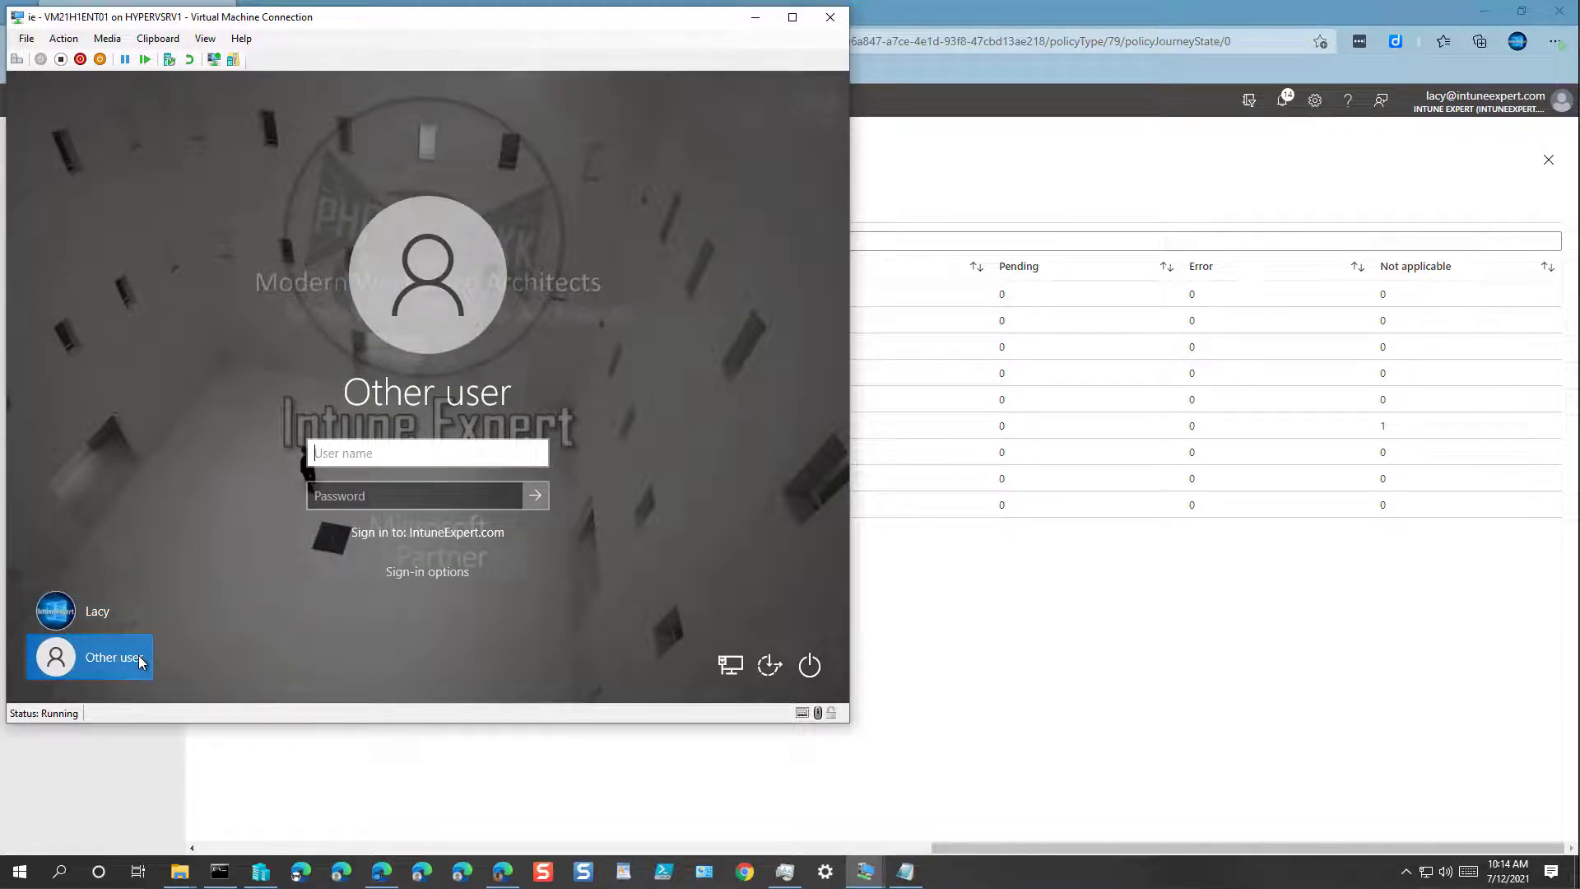
text(lacy)
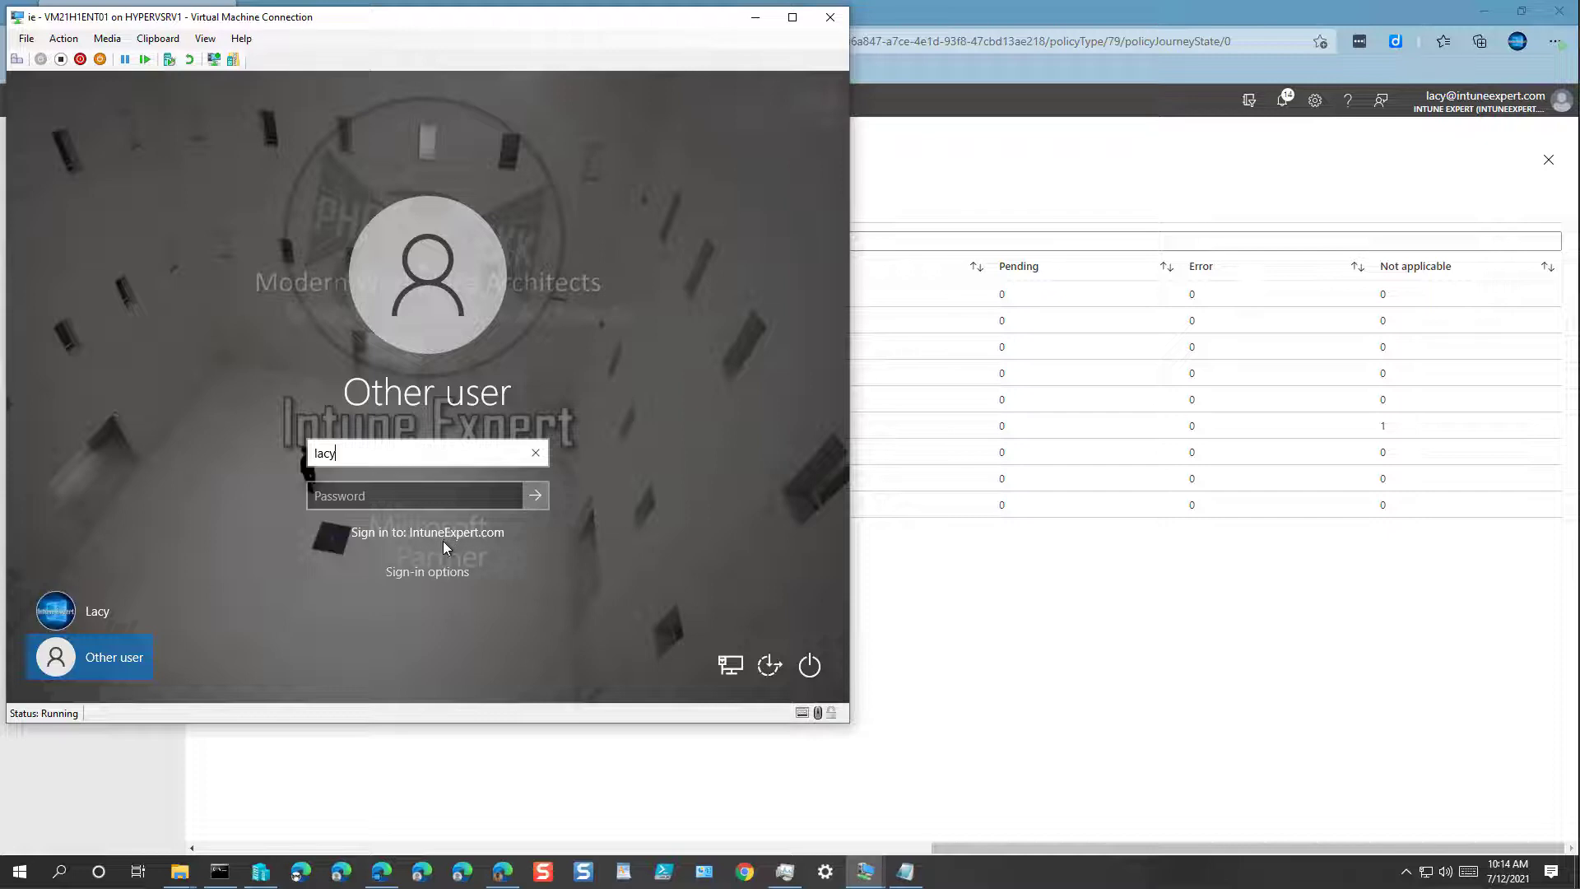
click(812, 664)
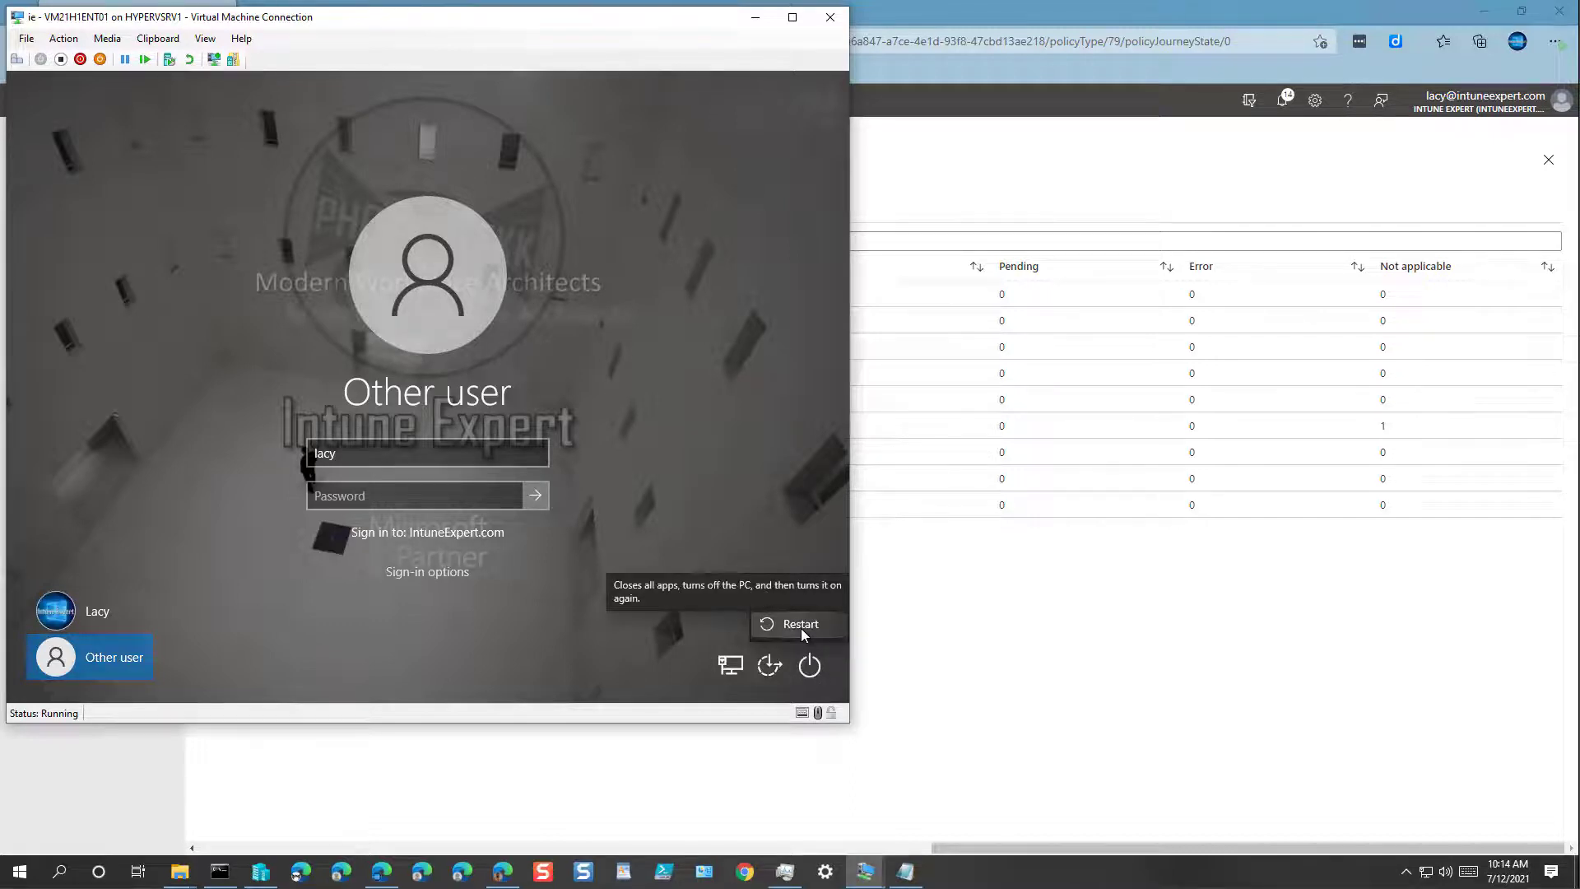
click(801, 629)
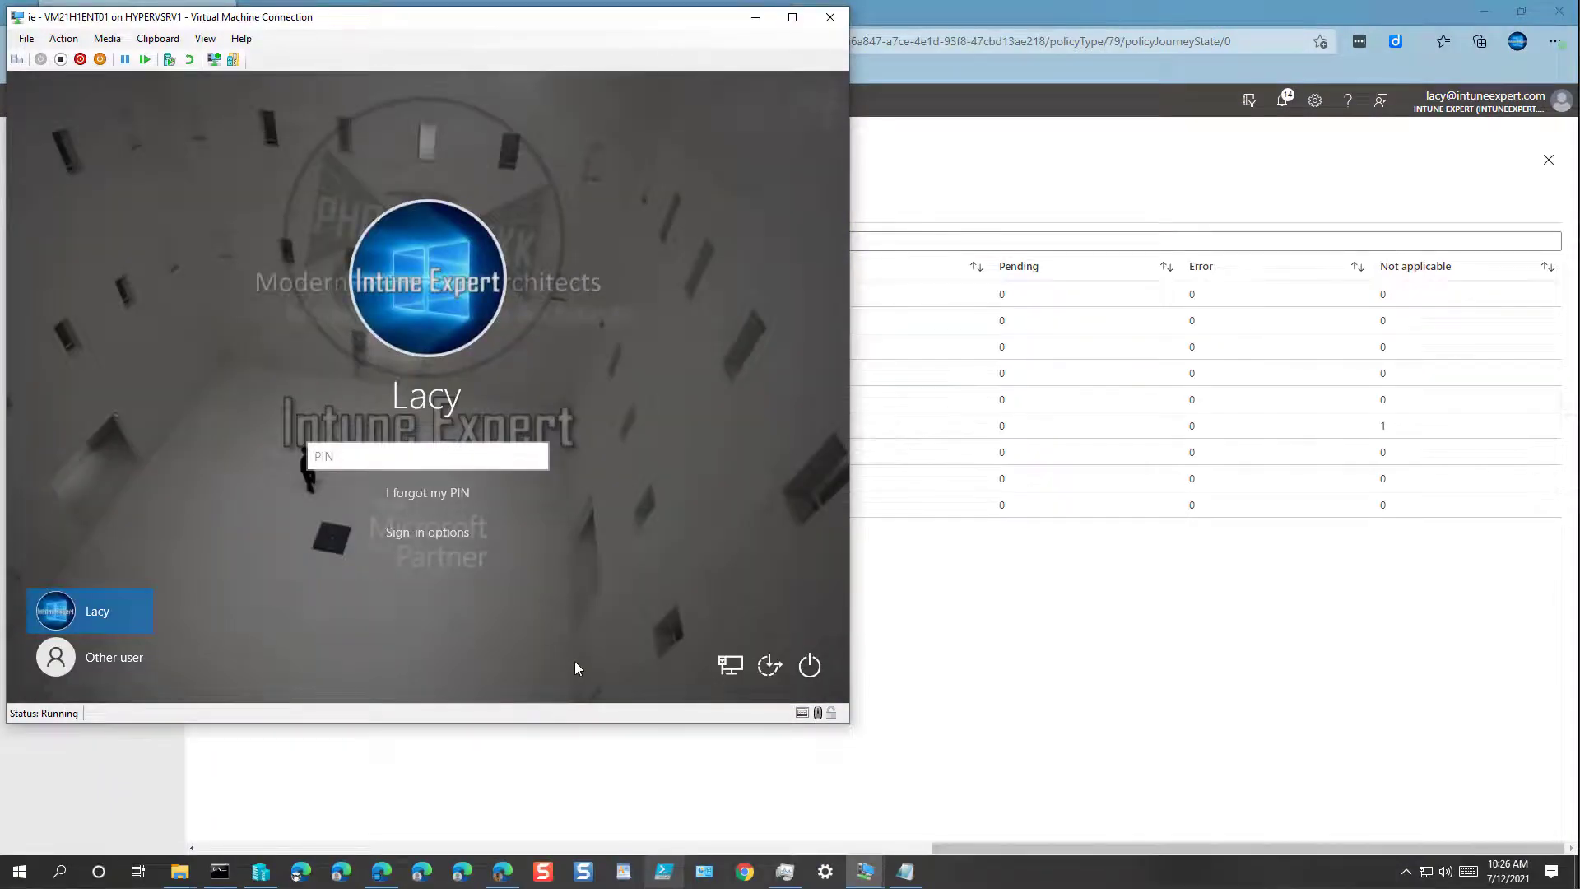
After the reboot, sign in as another user with a username and password.
click(427, 532)
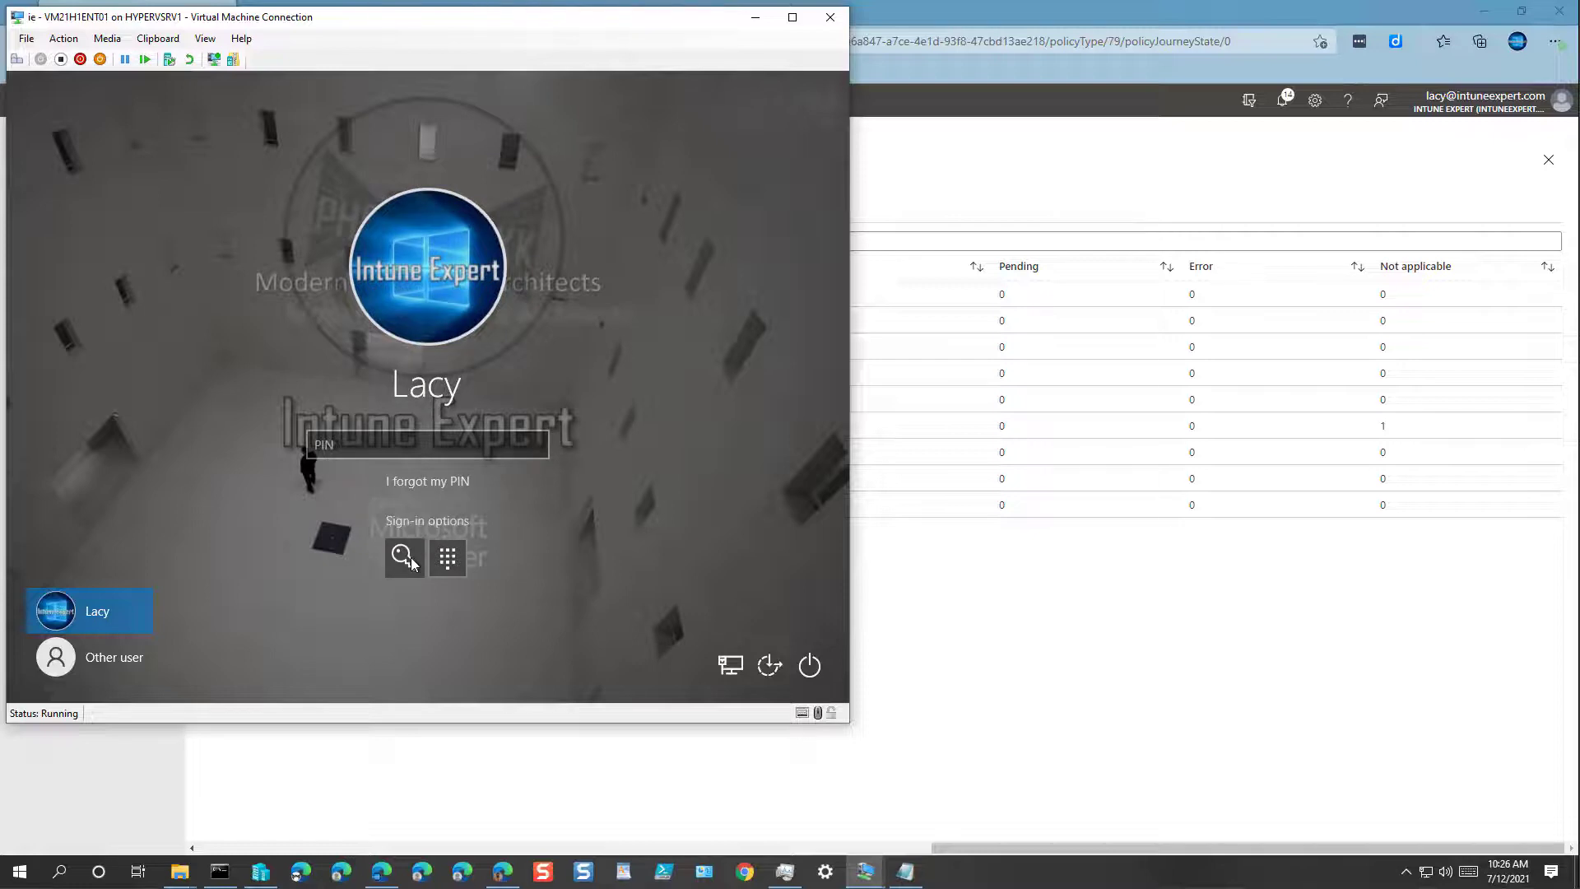
click(412, 556)
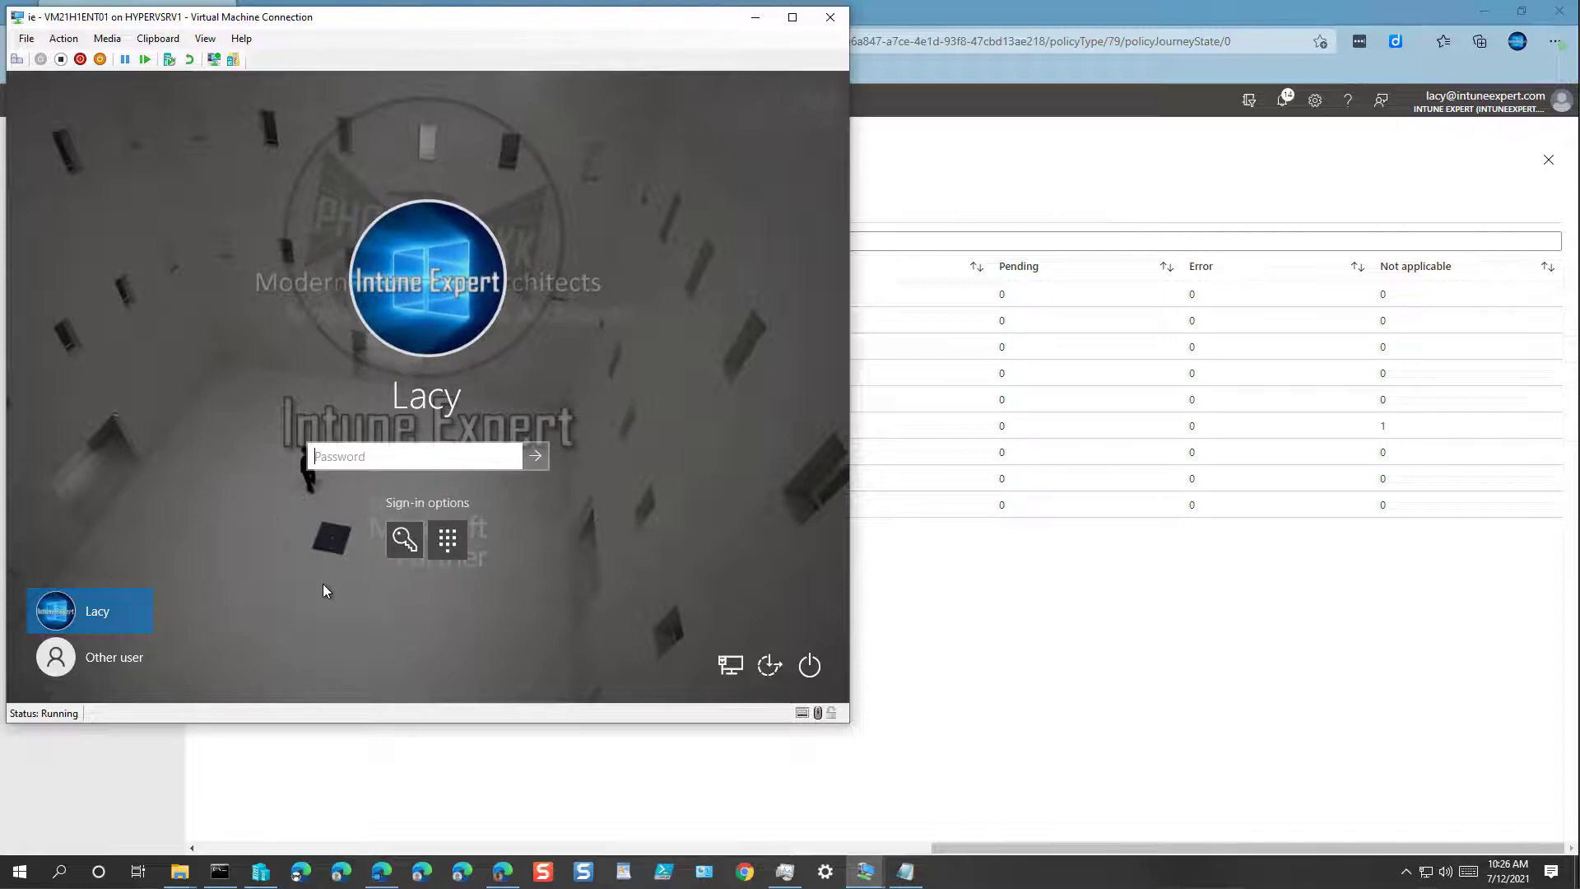
click(118, 662)
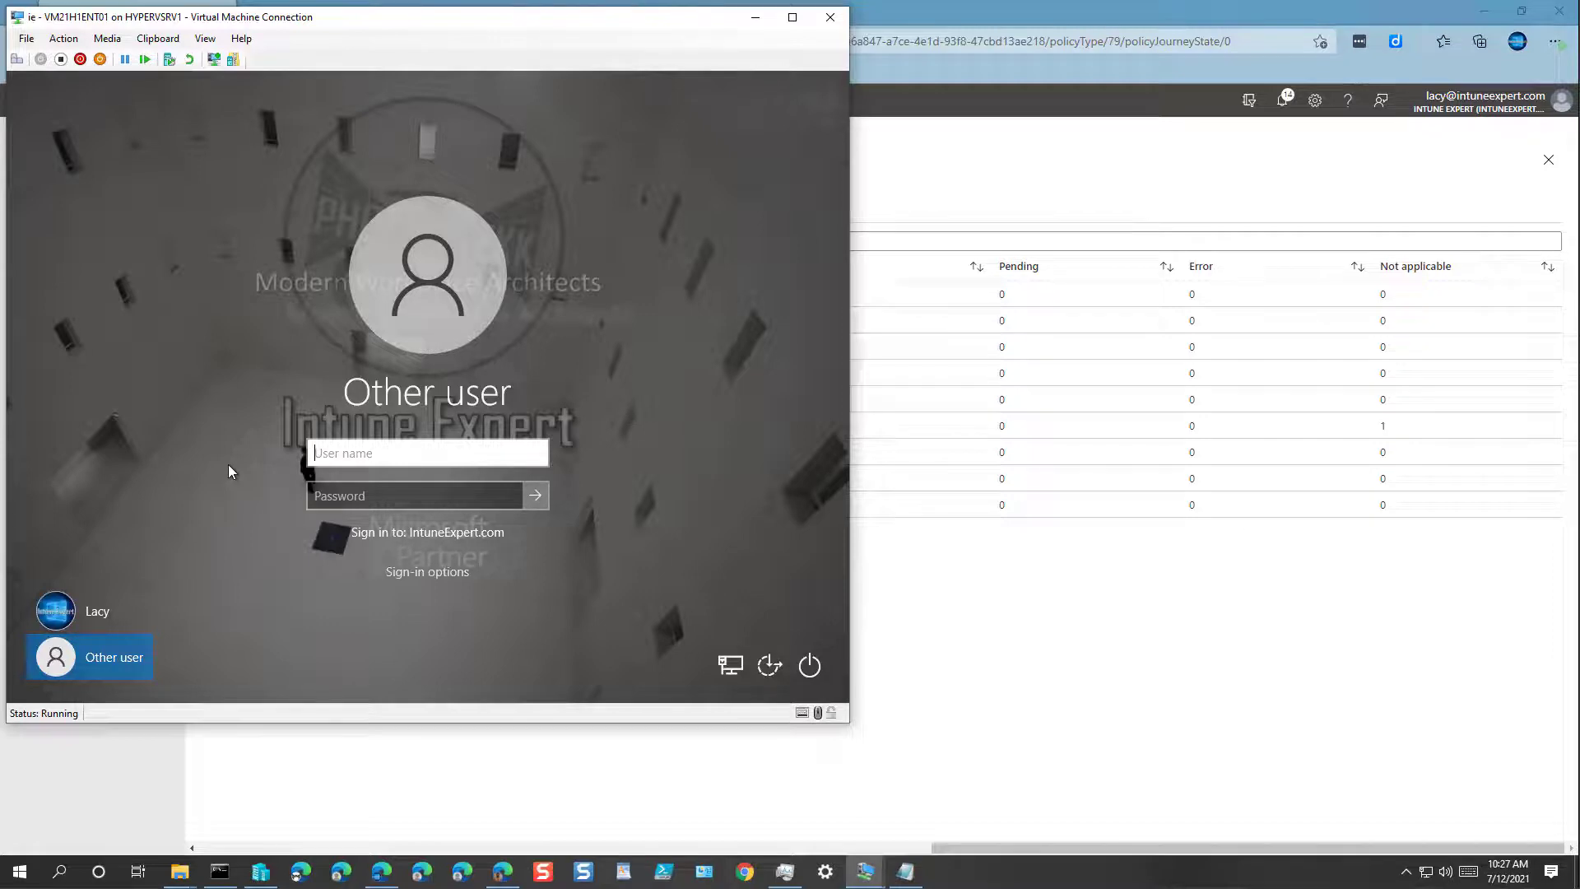
text(lacy)
click(389, 498)
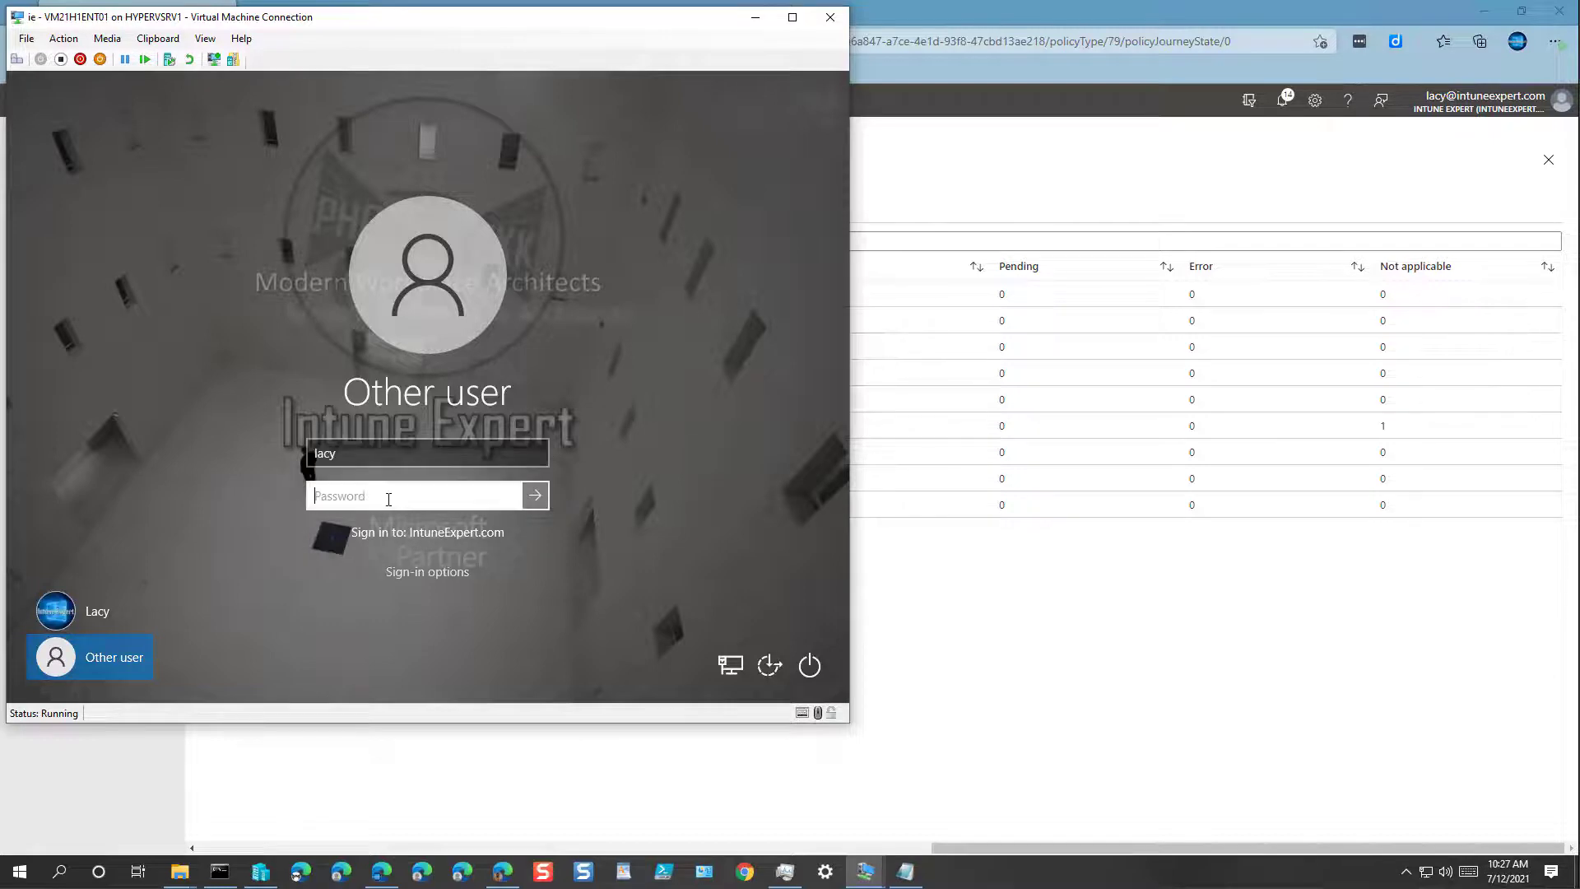
text(*************)
key(Return)
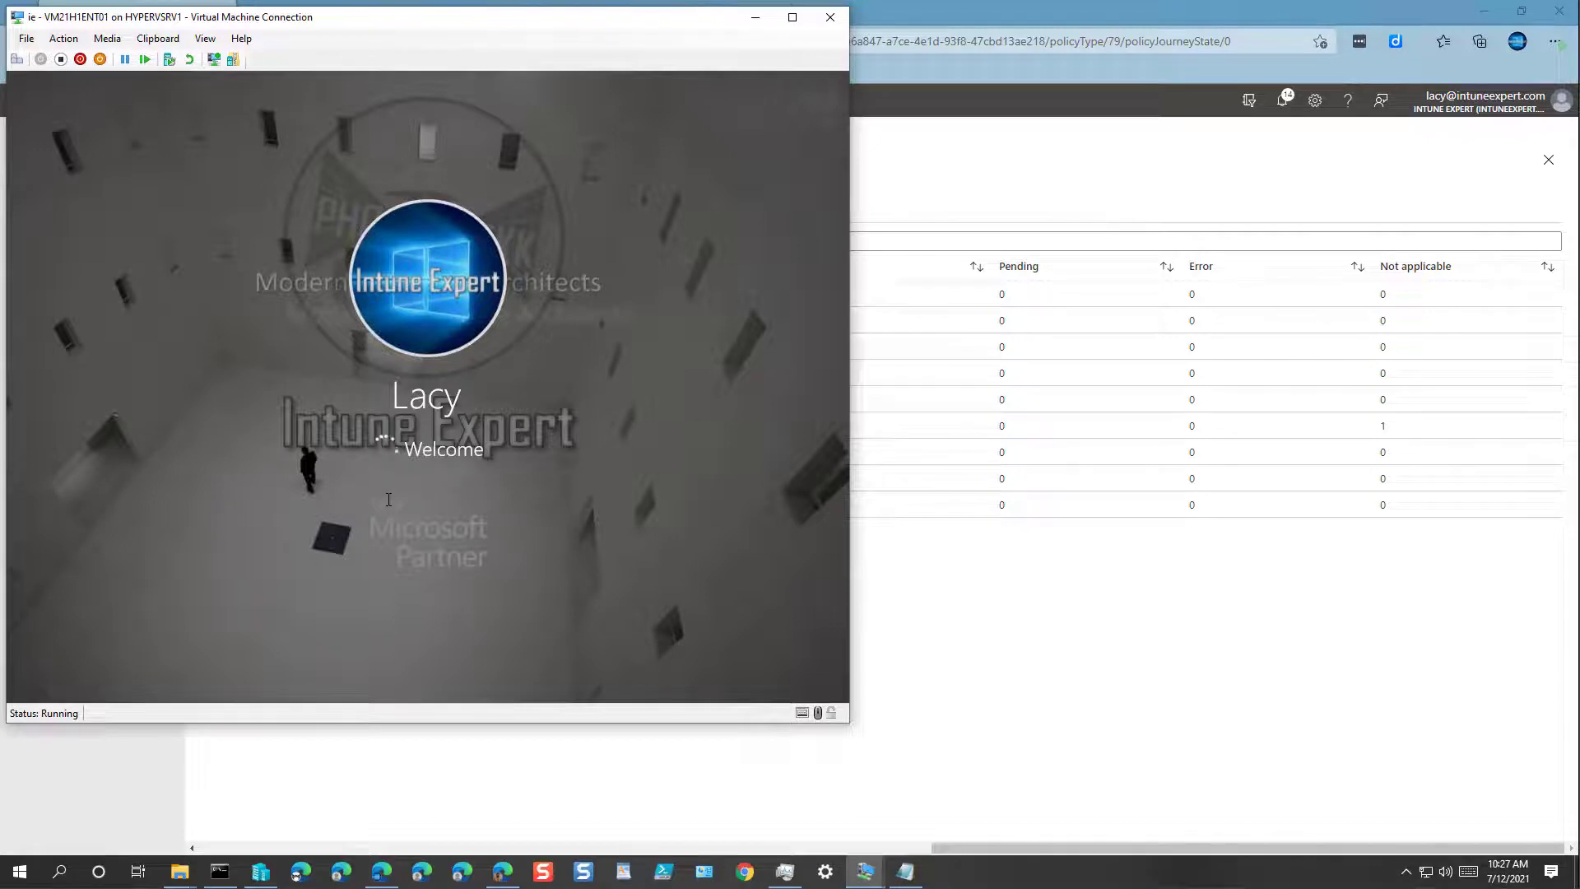
Review the Windows 10 Hello profile's PIN and biometrics settings, then return to the profiles list.
click(864, 512)
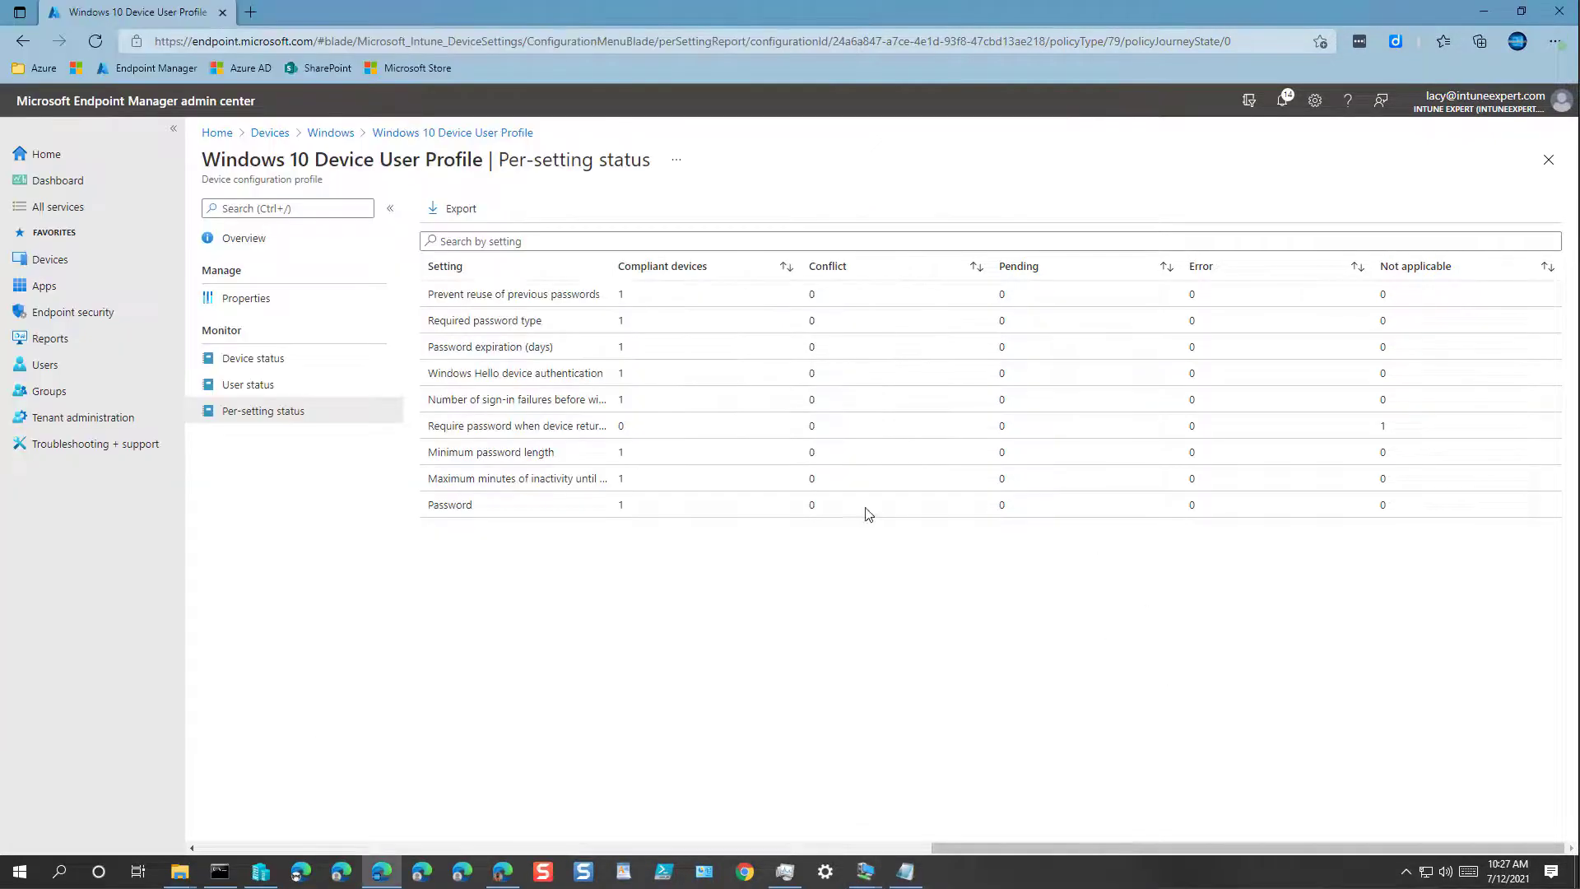
click(330, 133)
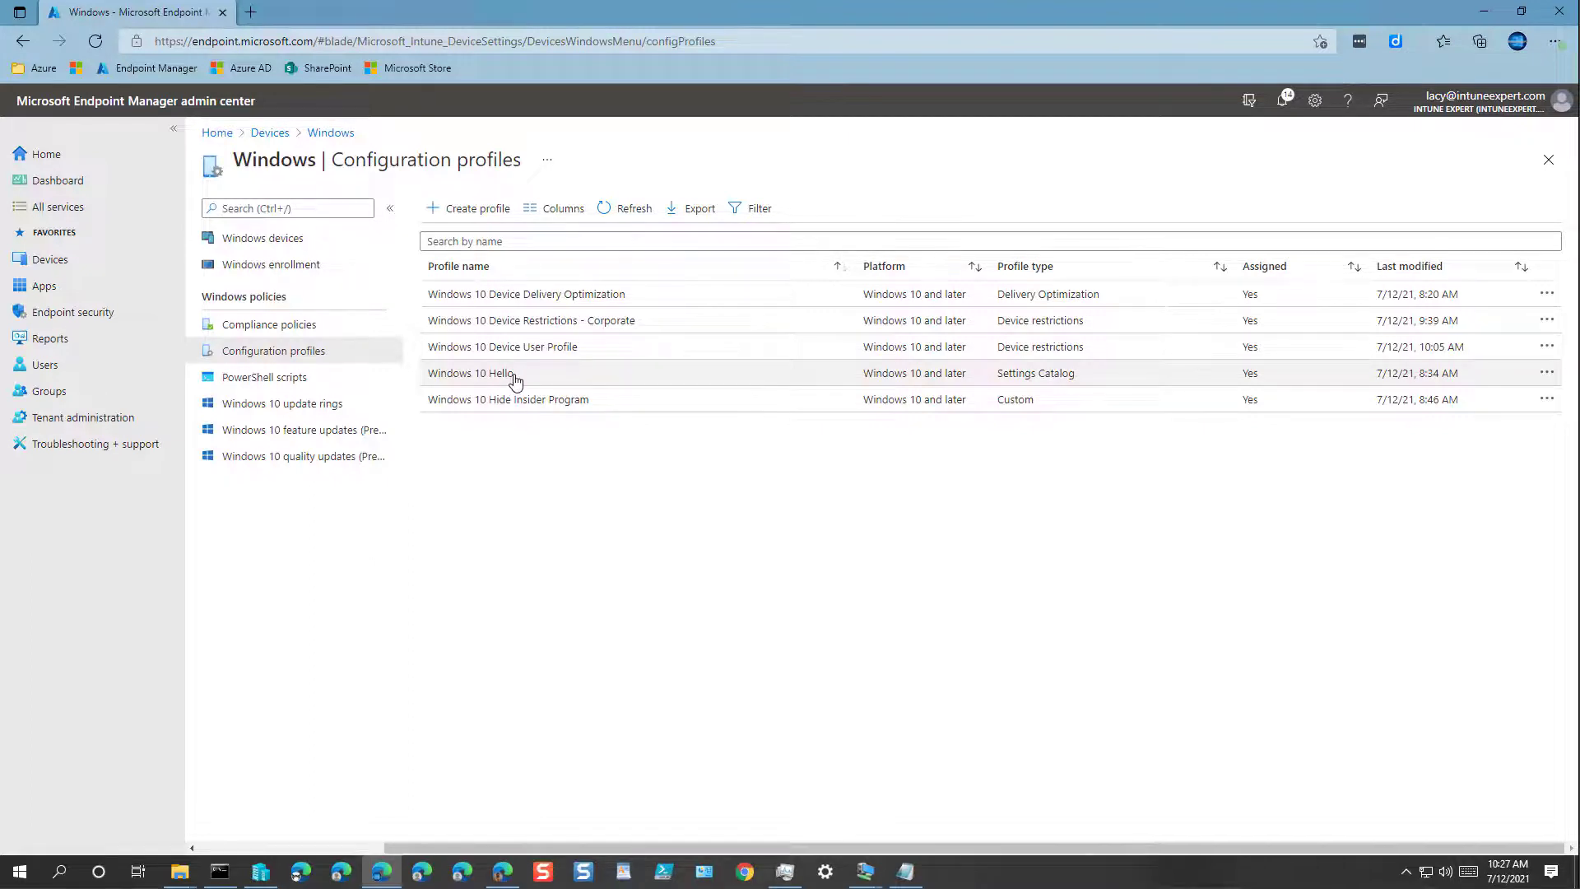
drag(514, 376, 507, 376)
click(485, 375)
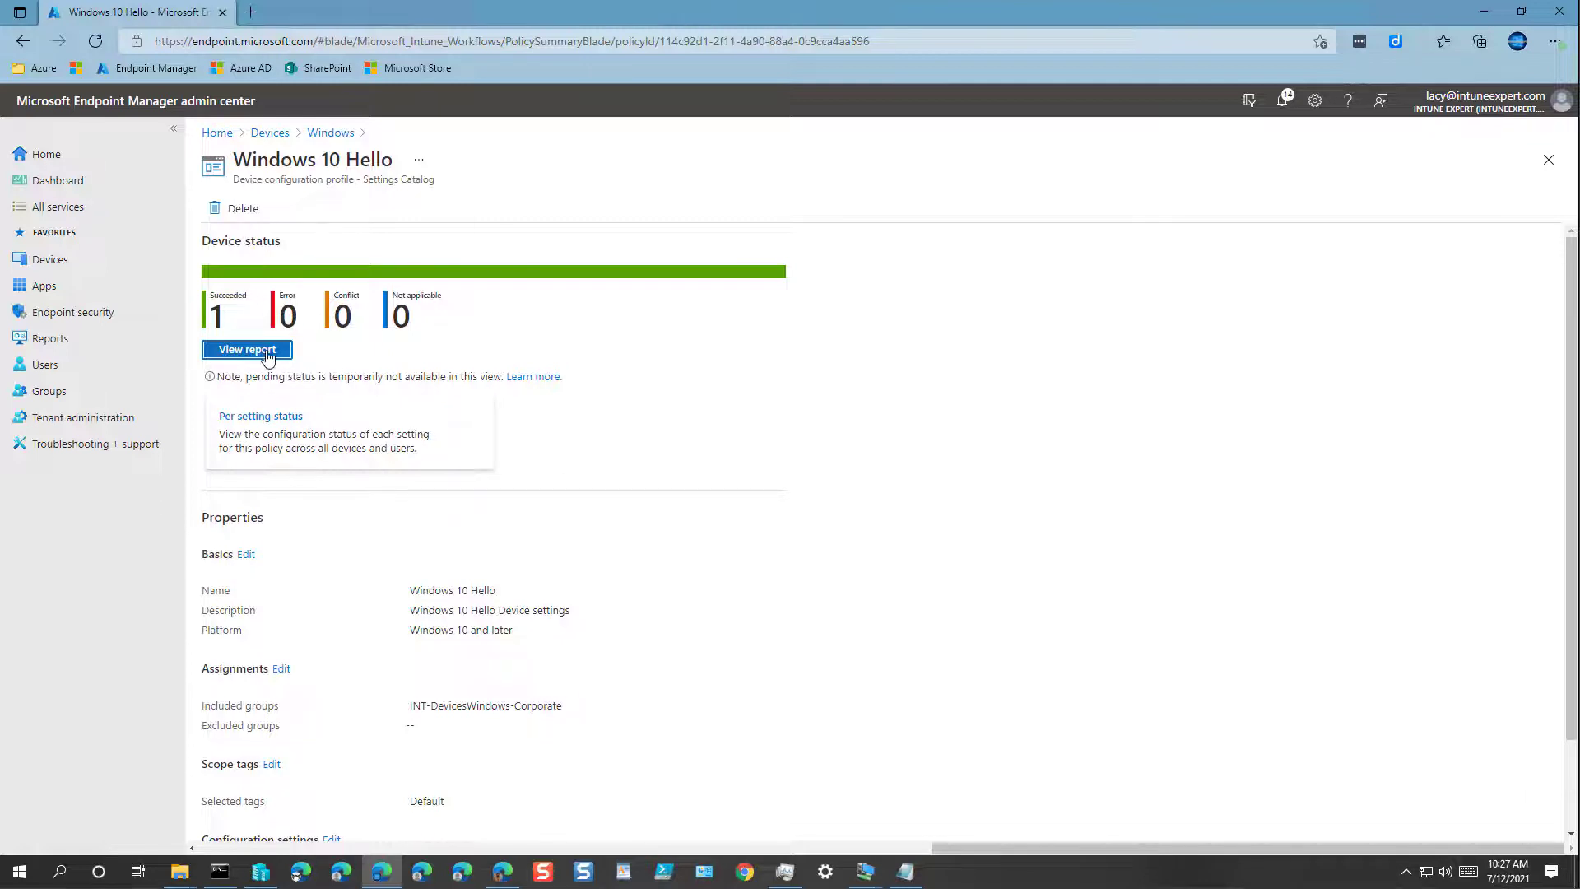
scroll(405, 613, down, 1)
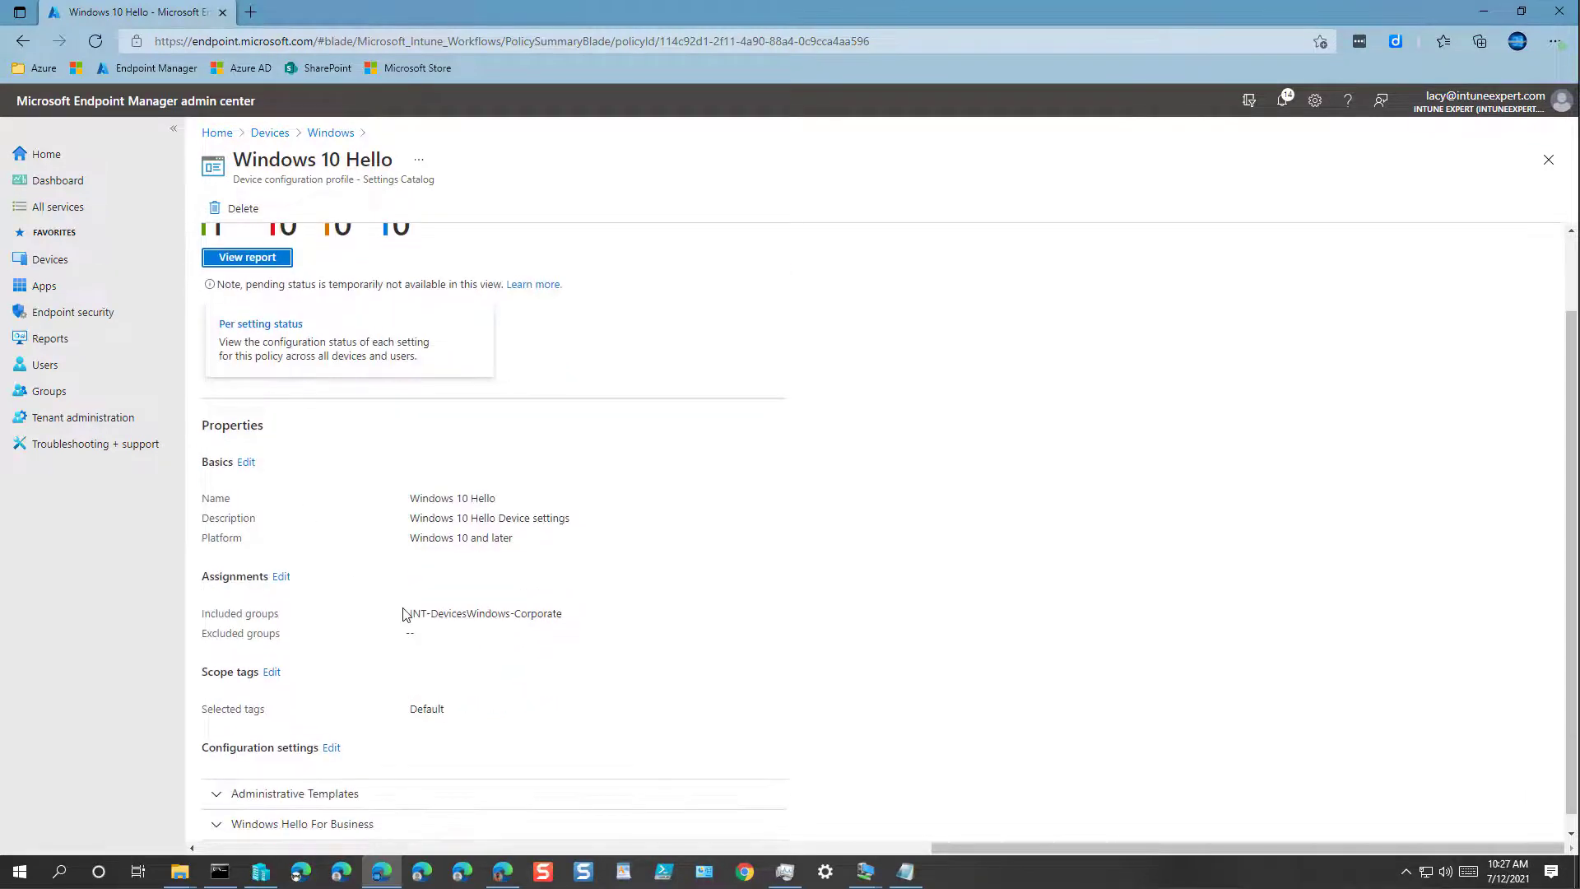
click(313, 768)
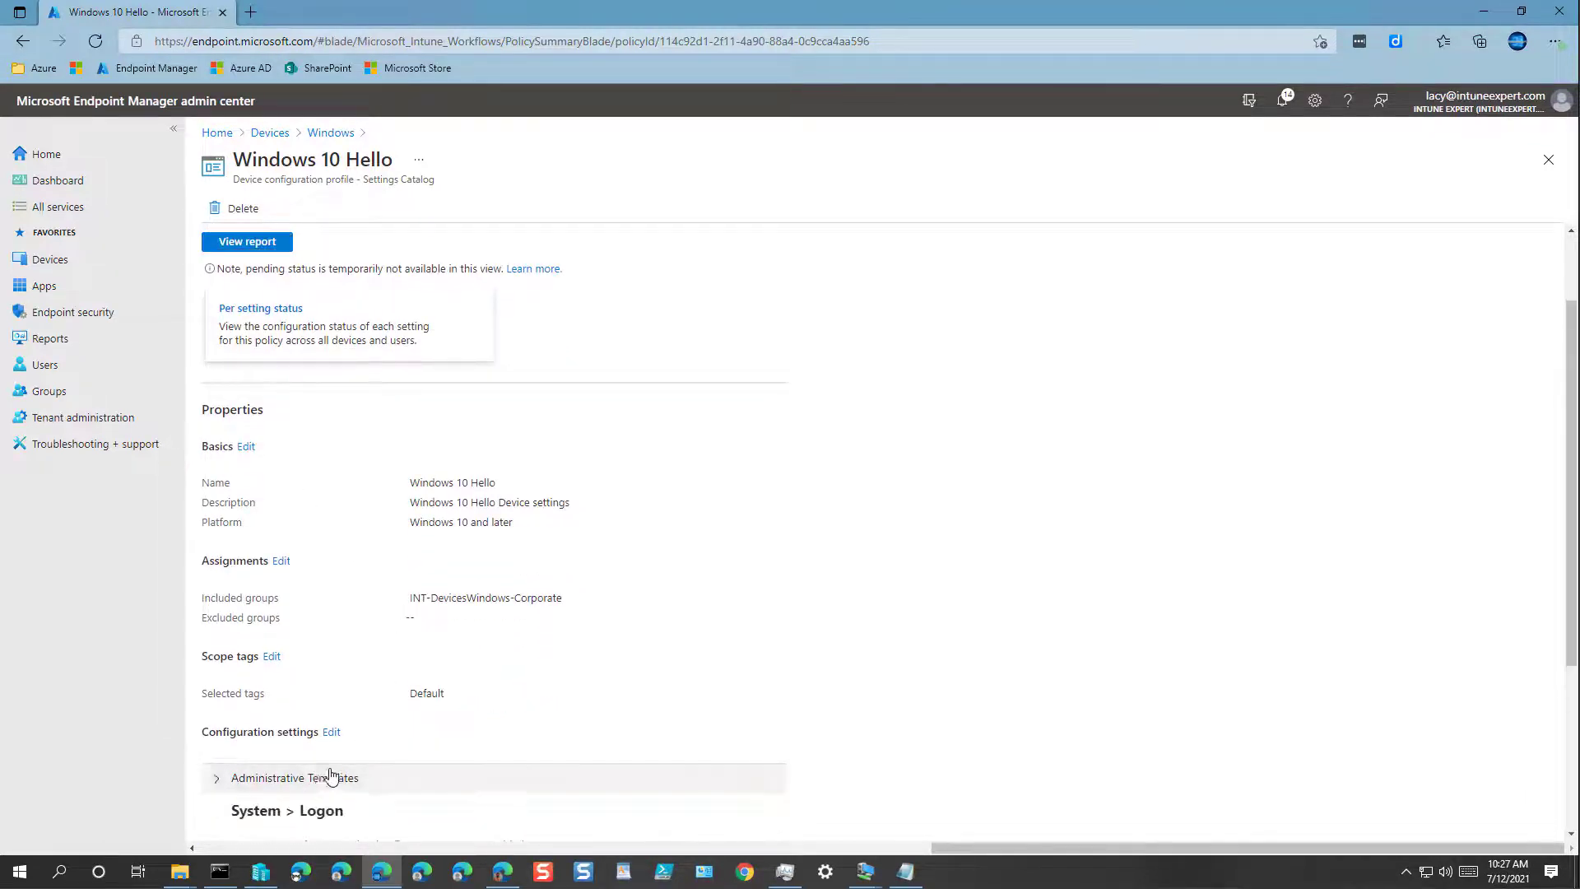
scroll(334, 767, down, 3)
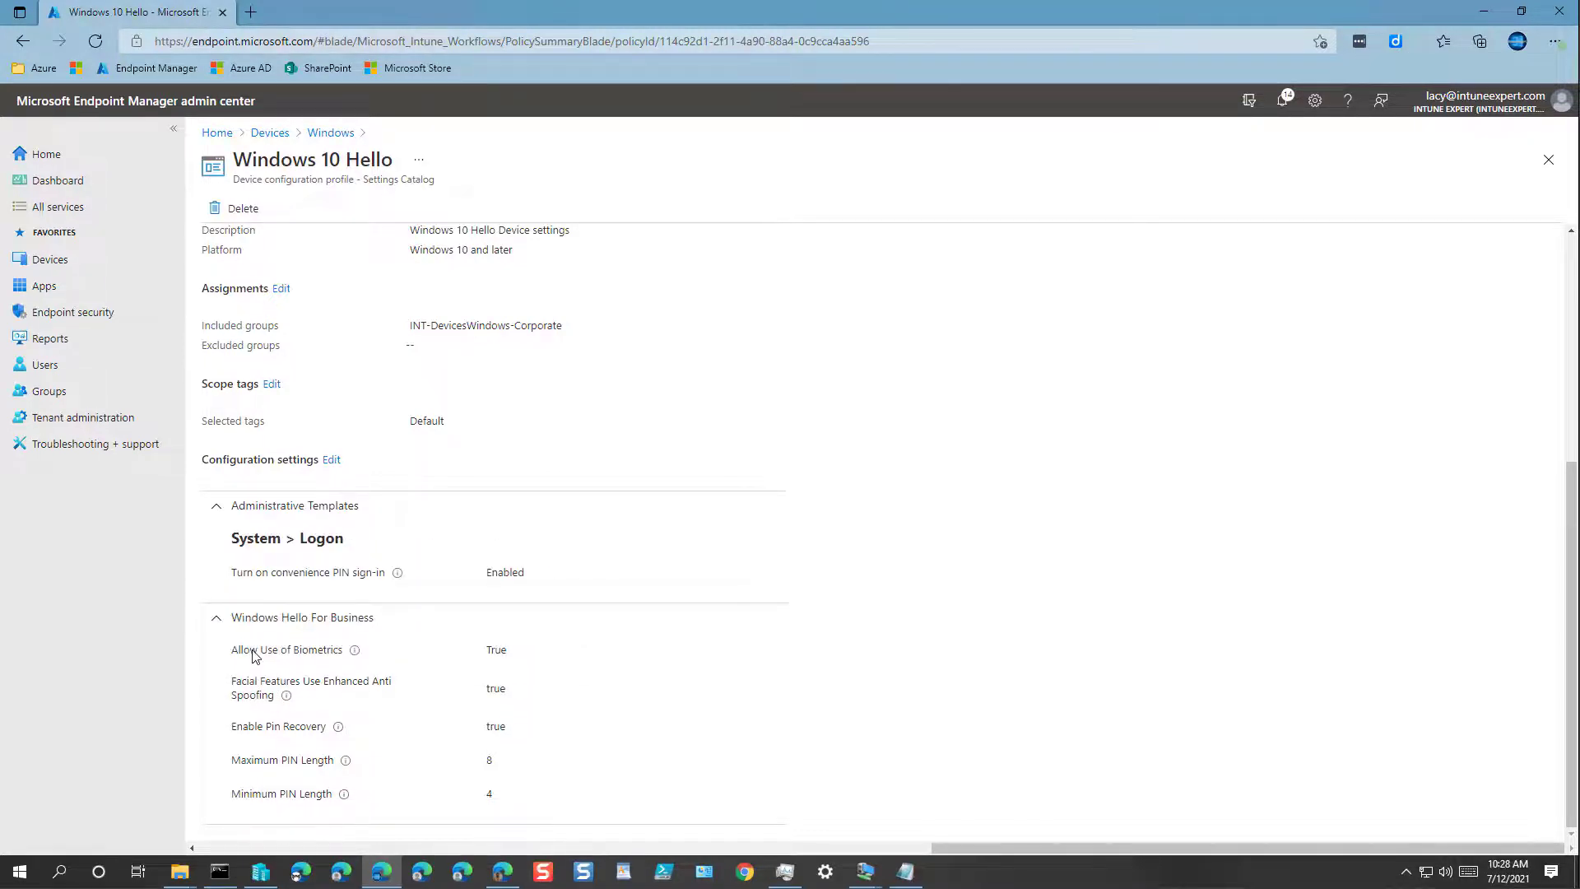
click(332, 134)
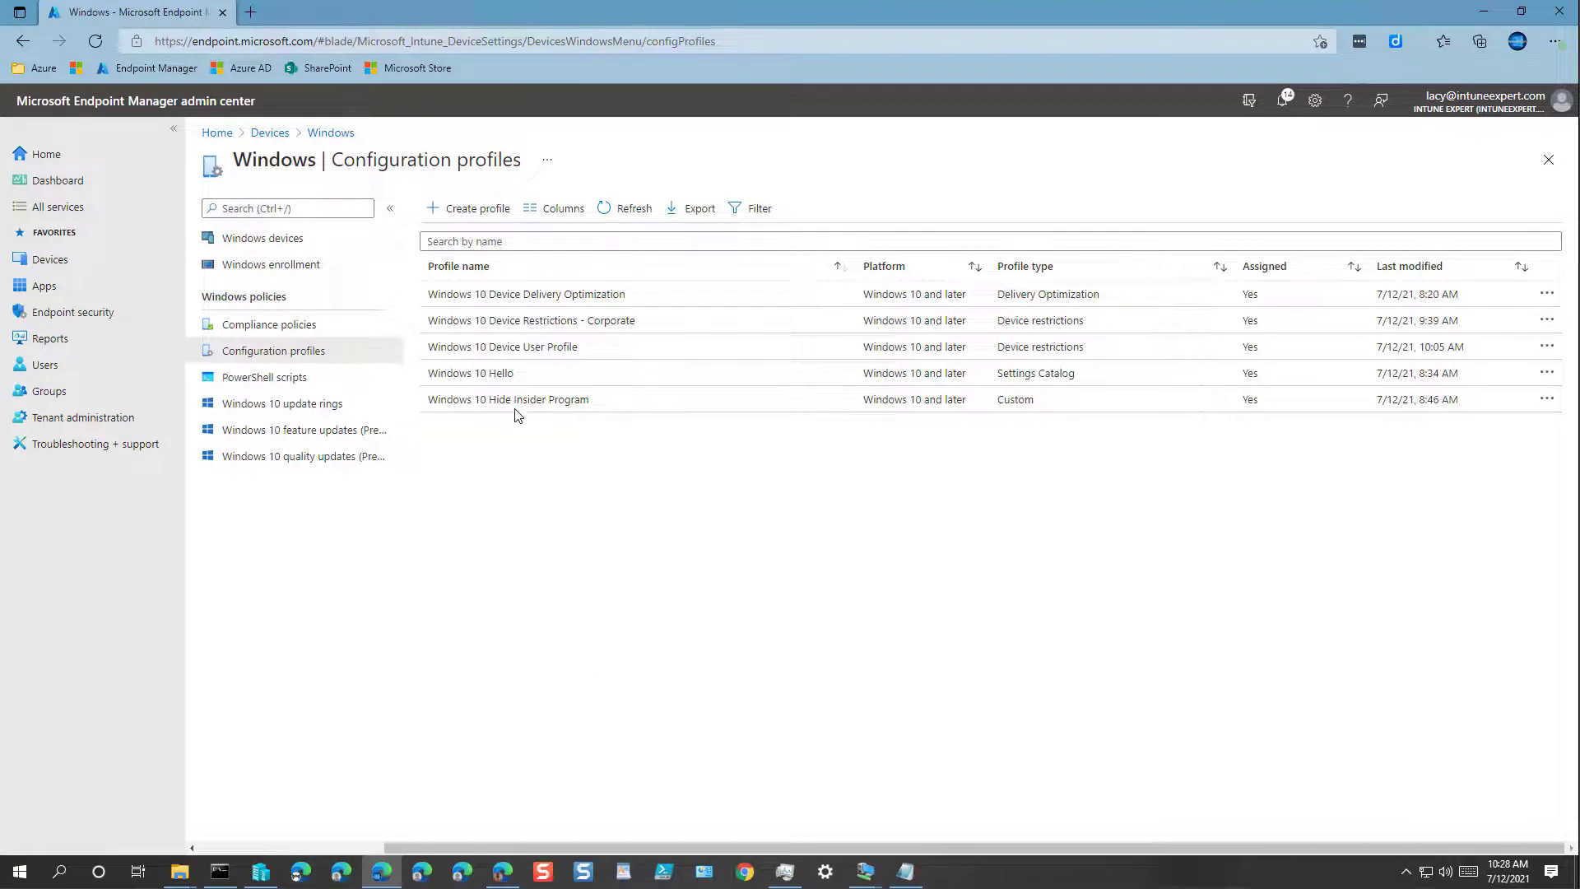
View the Windows 10 Hide Insider Program profile's properties, then bring the second test VM forward.
click(506, 401)
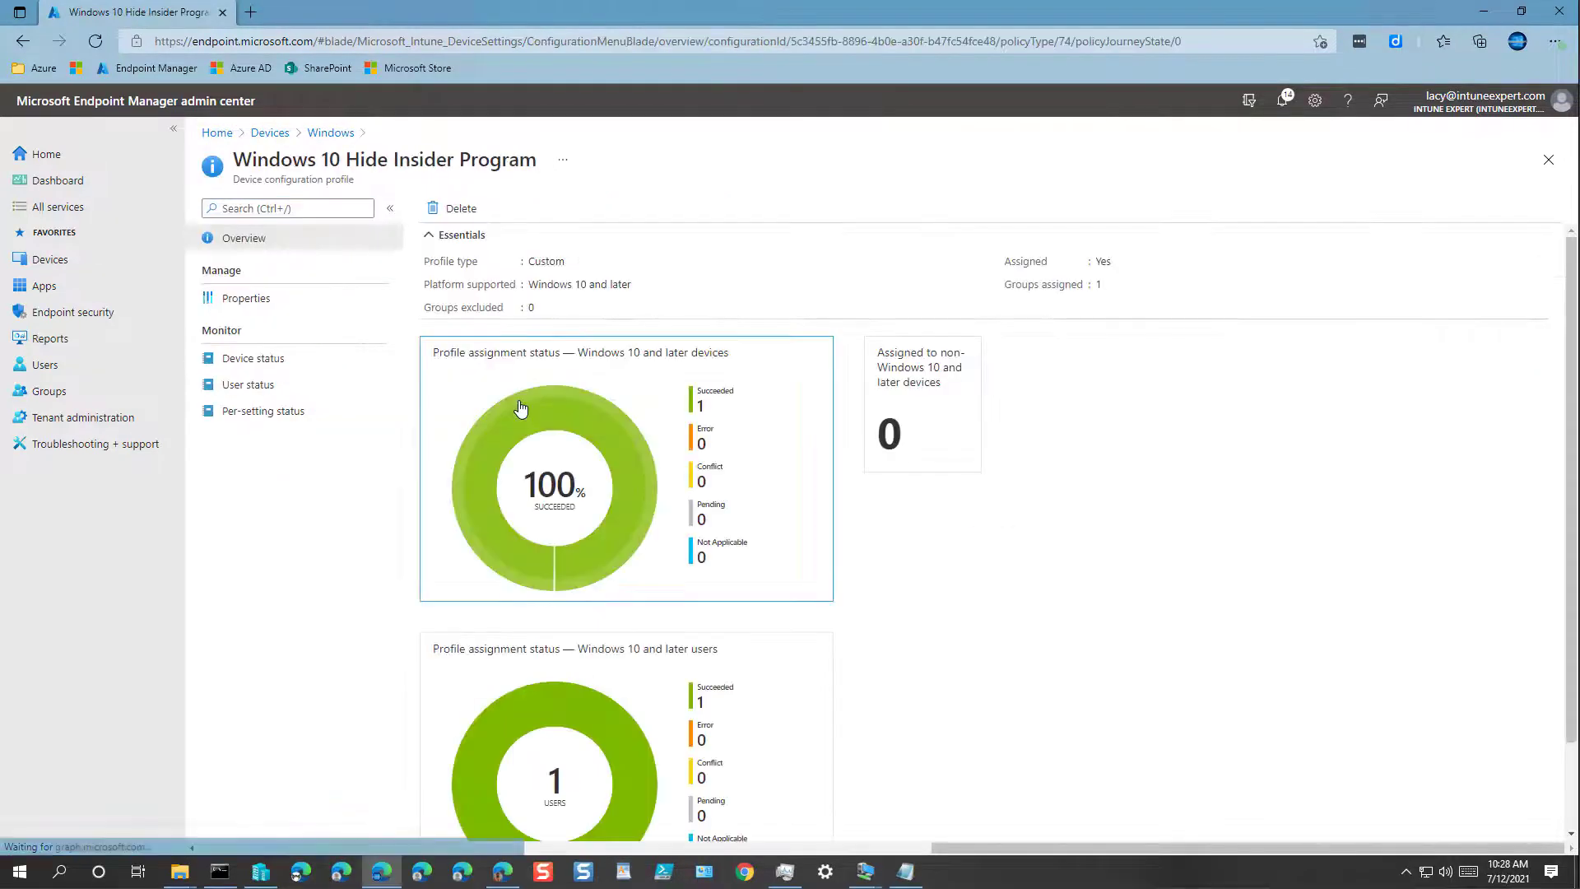
click(266, 310)
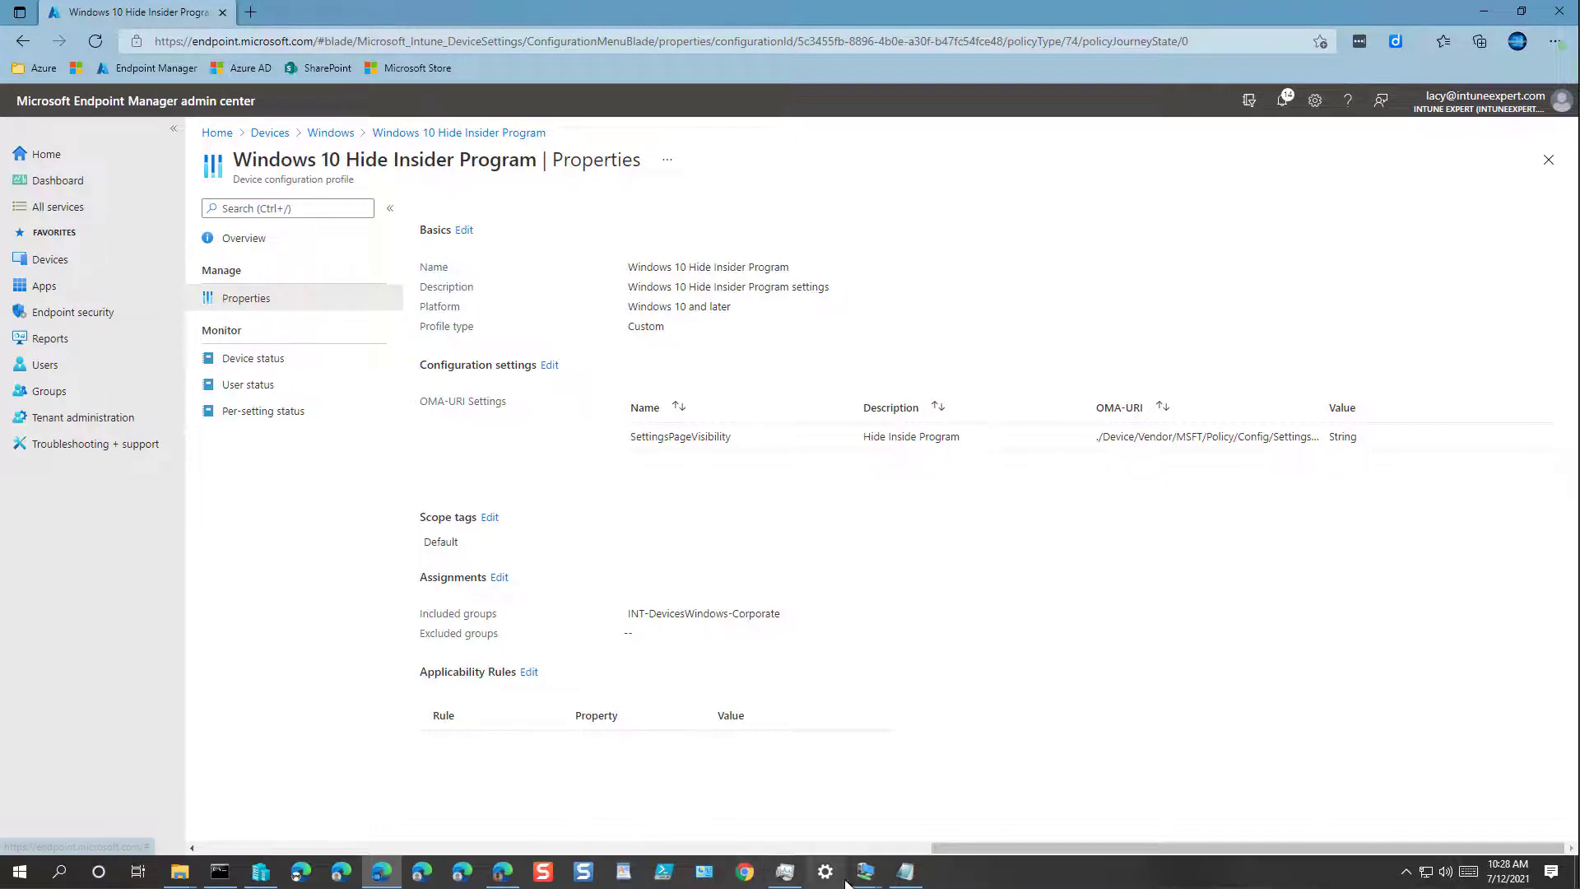
mouse_move(864, 874)
click(923, 790)
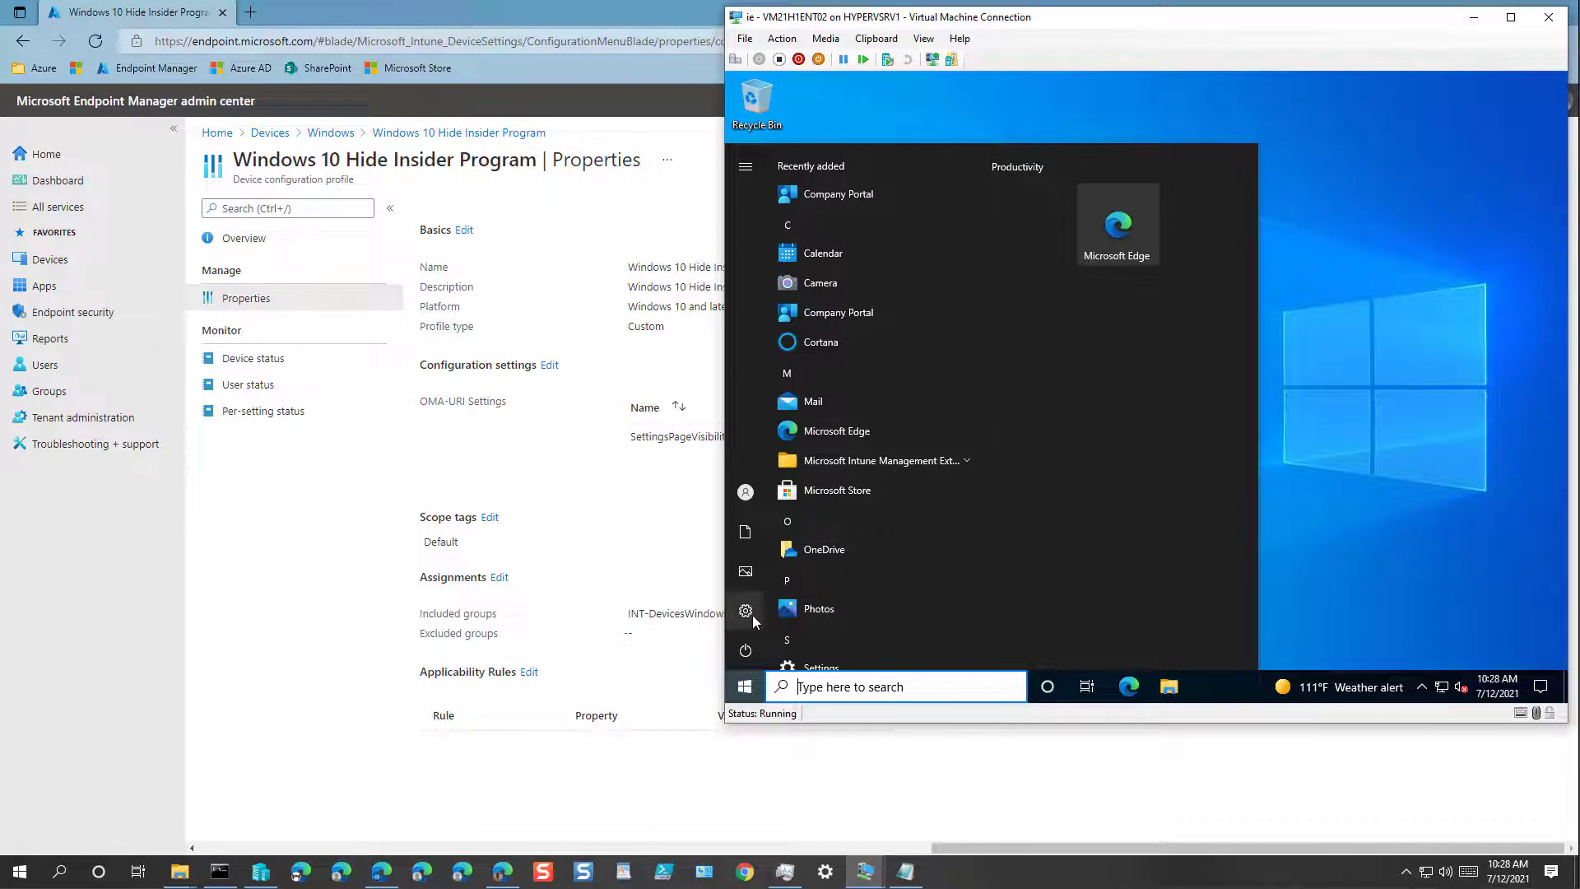
Launch Windows Settings on the test VM, browse Accounts and System, then return to the Settings home.
mouse_move(752, 615)
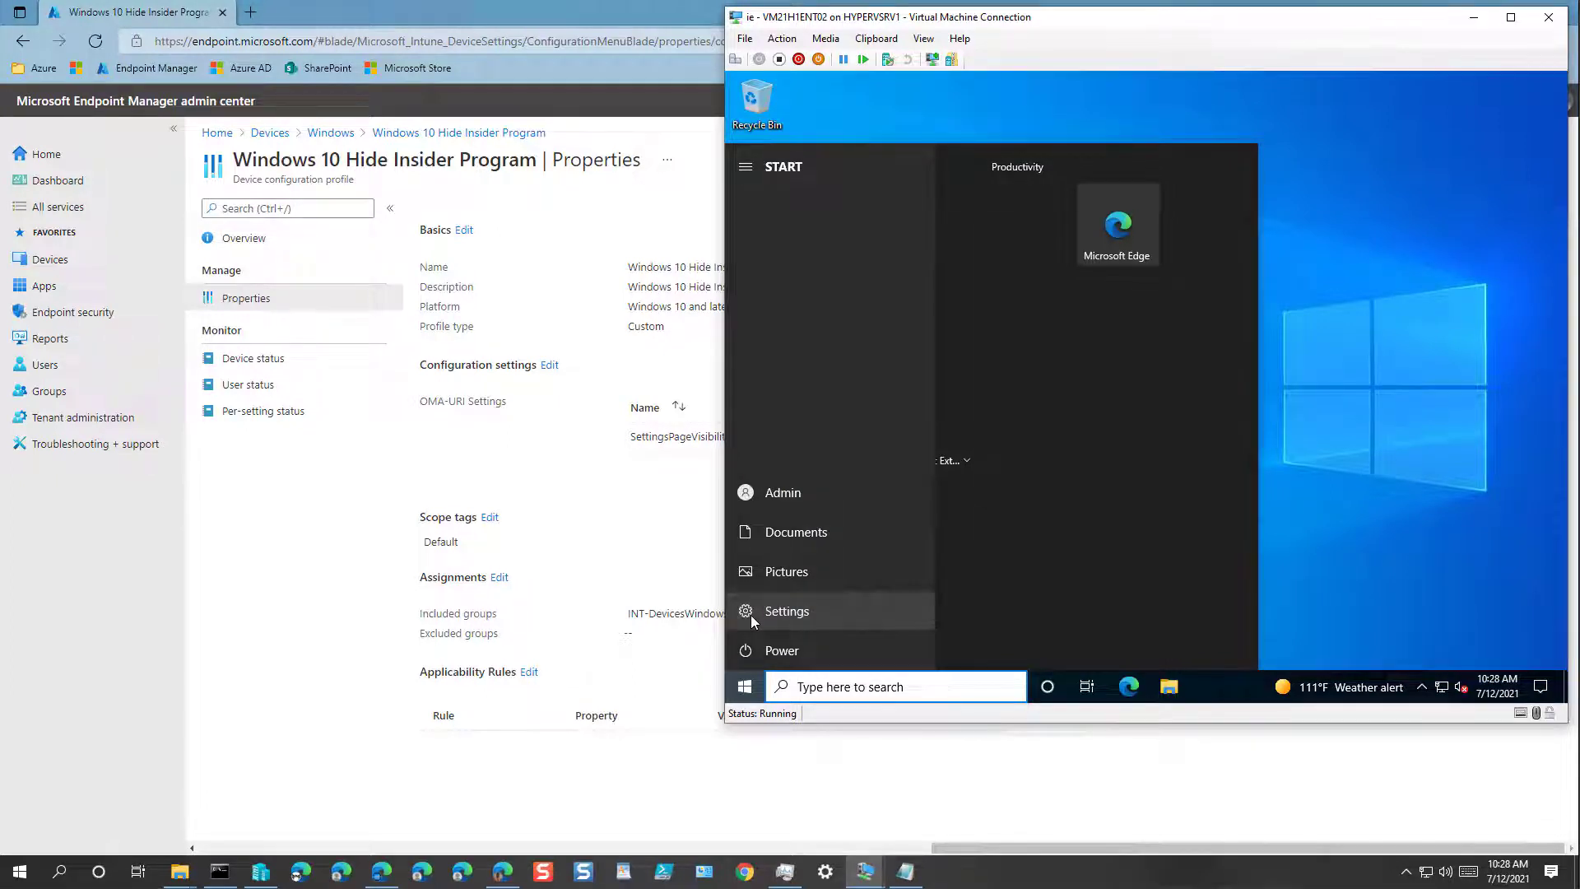
click(751, 615)
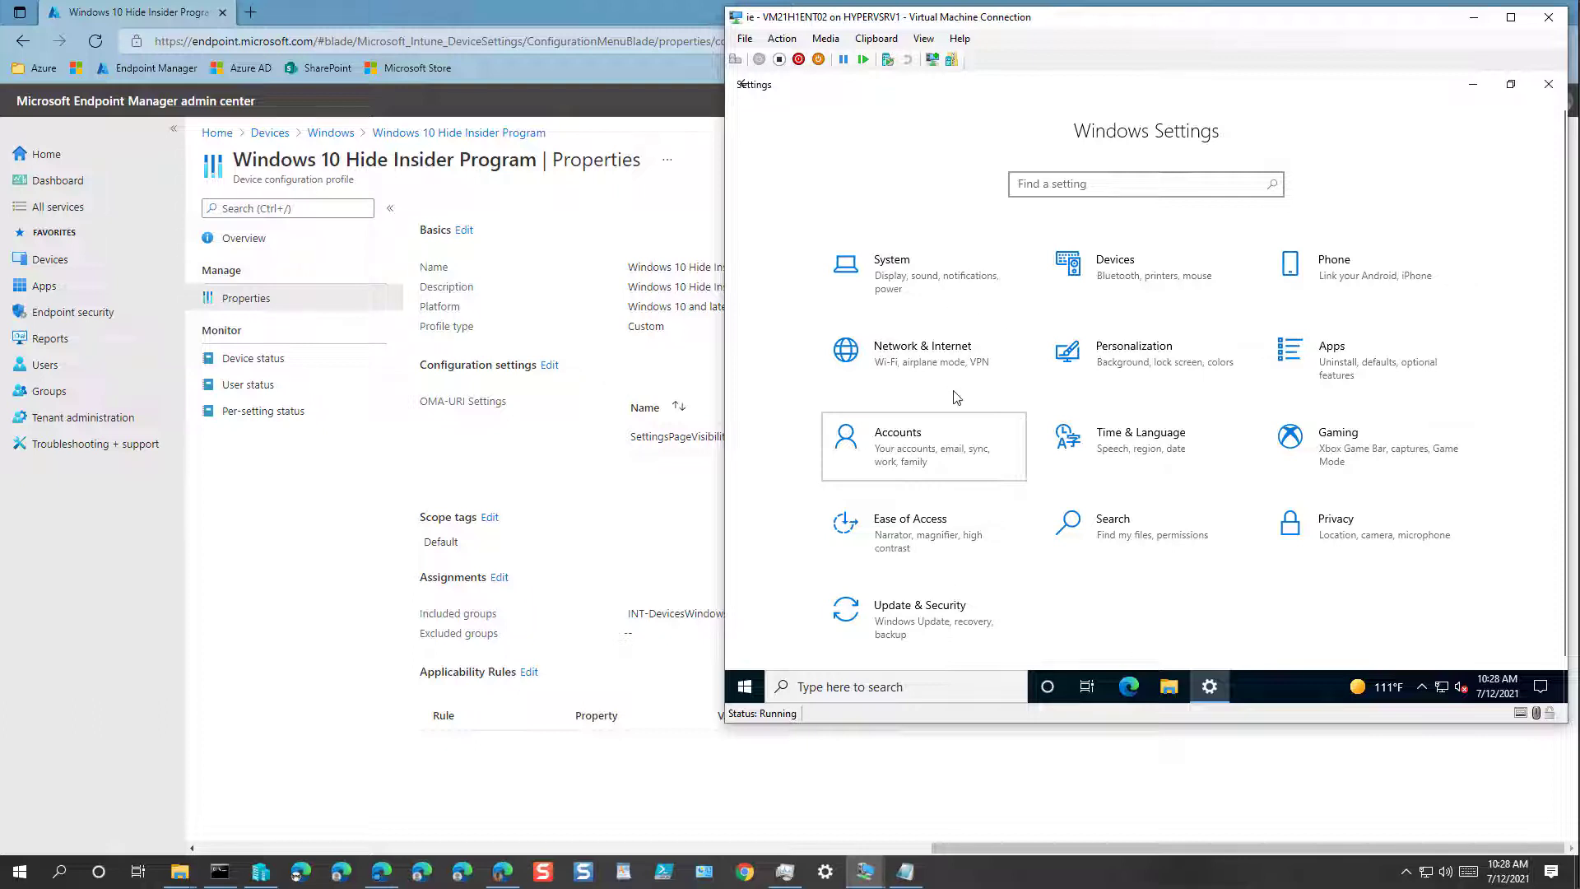
click(966, 447)
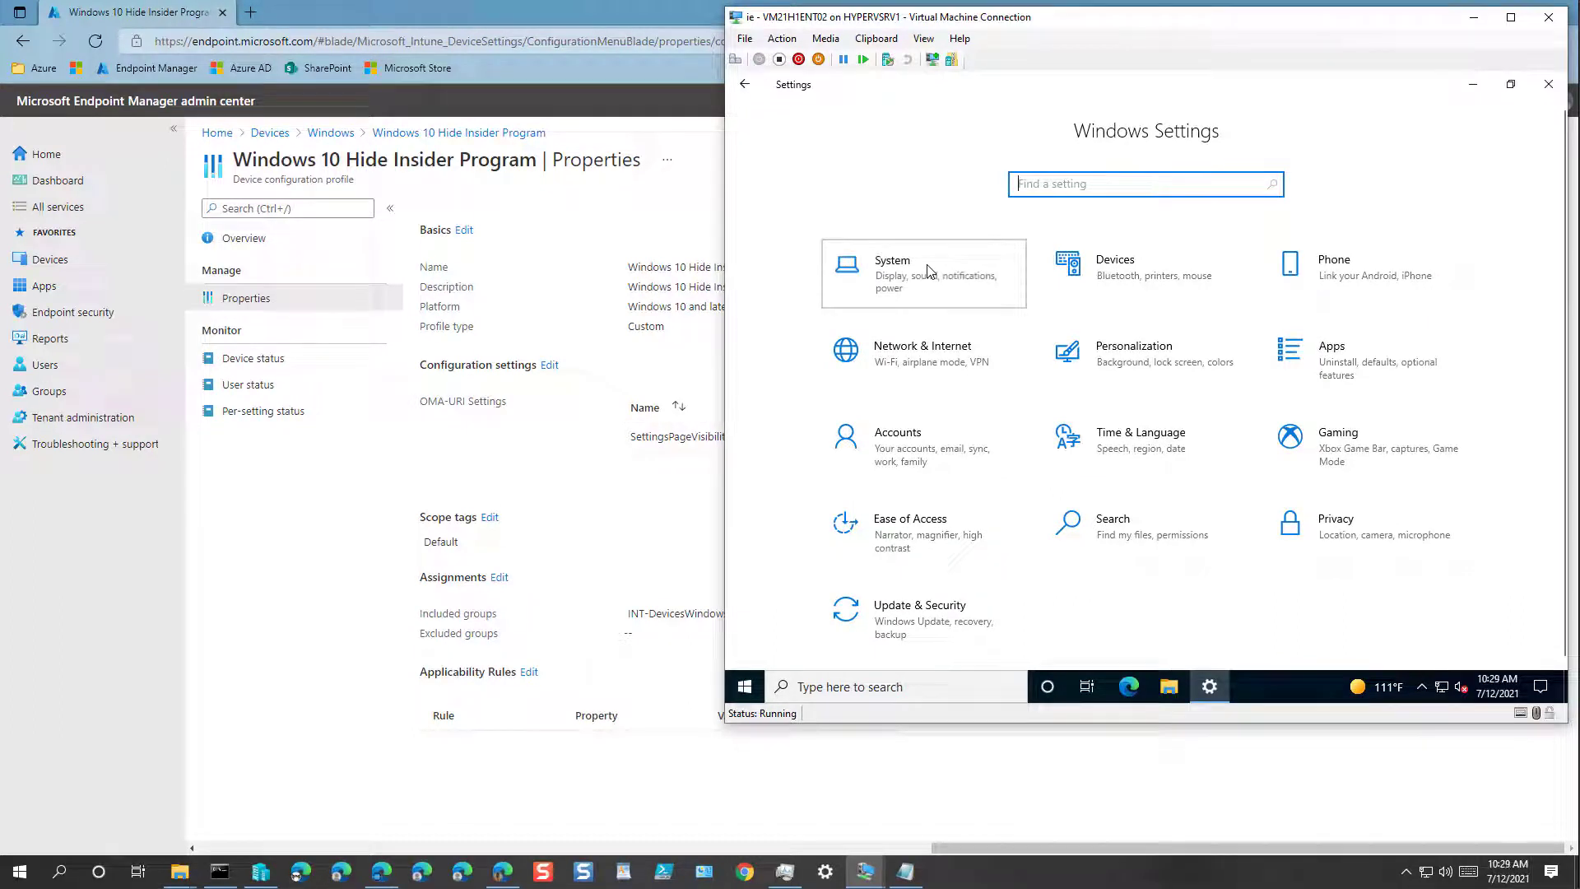
click(926, 270)
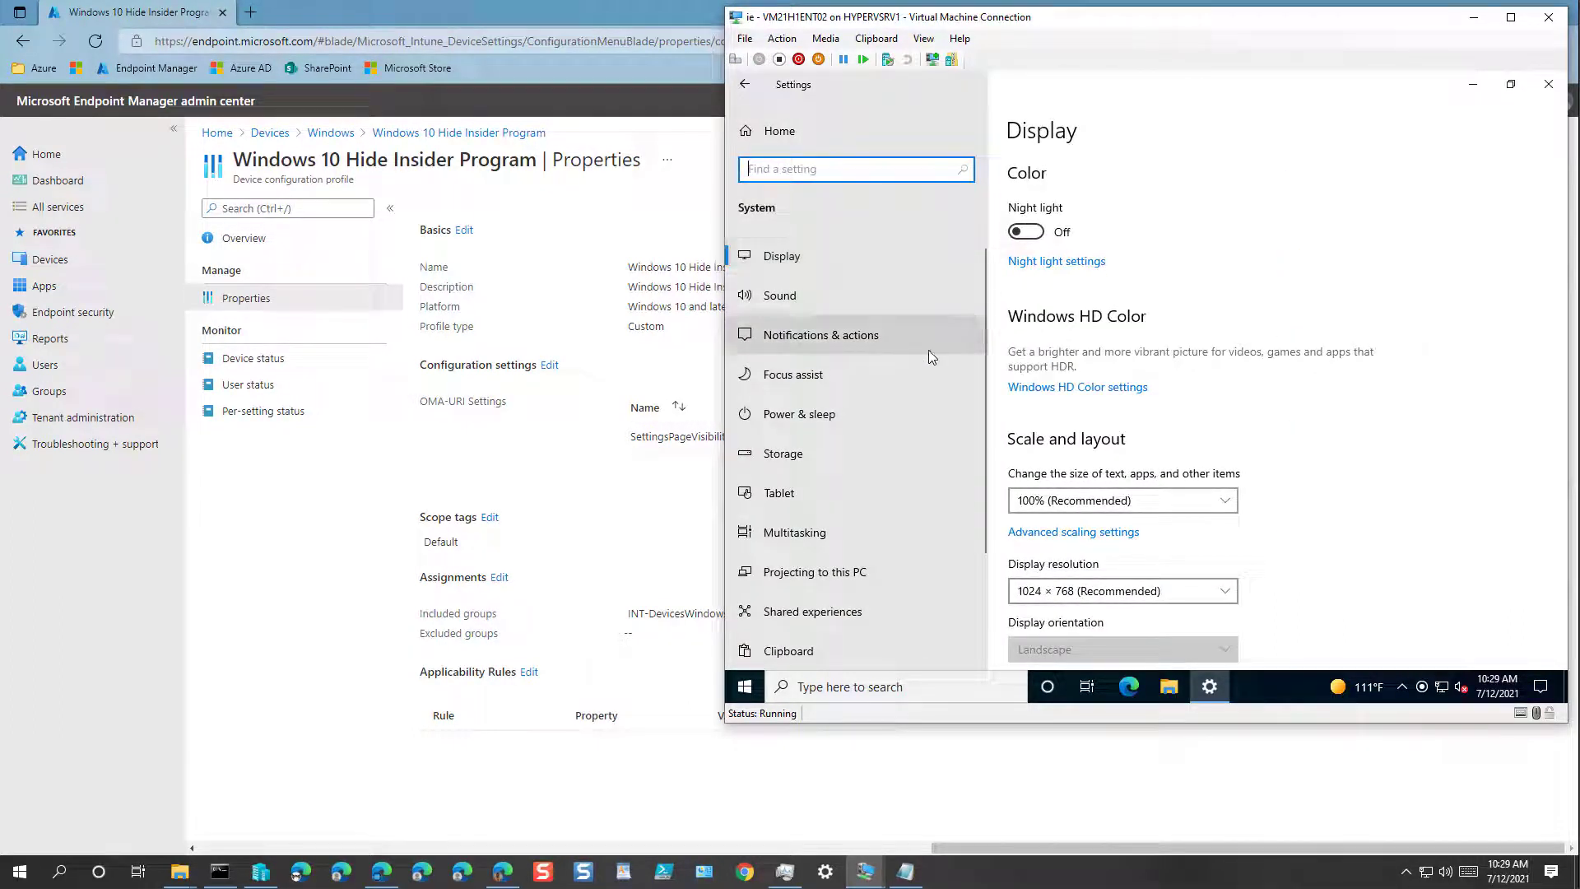
scroll(929, 349, down, 2)
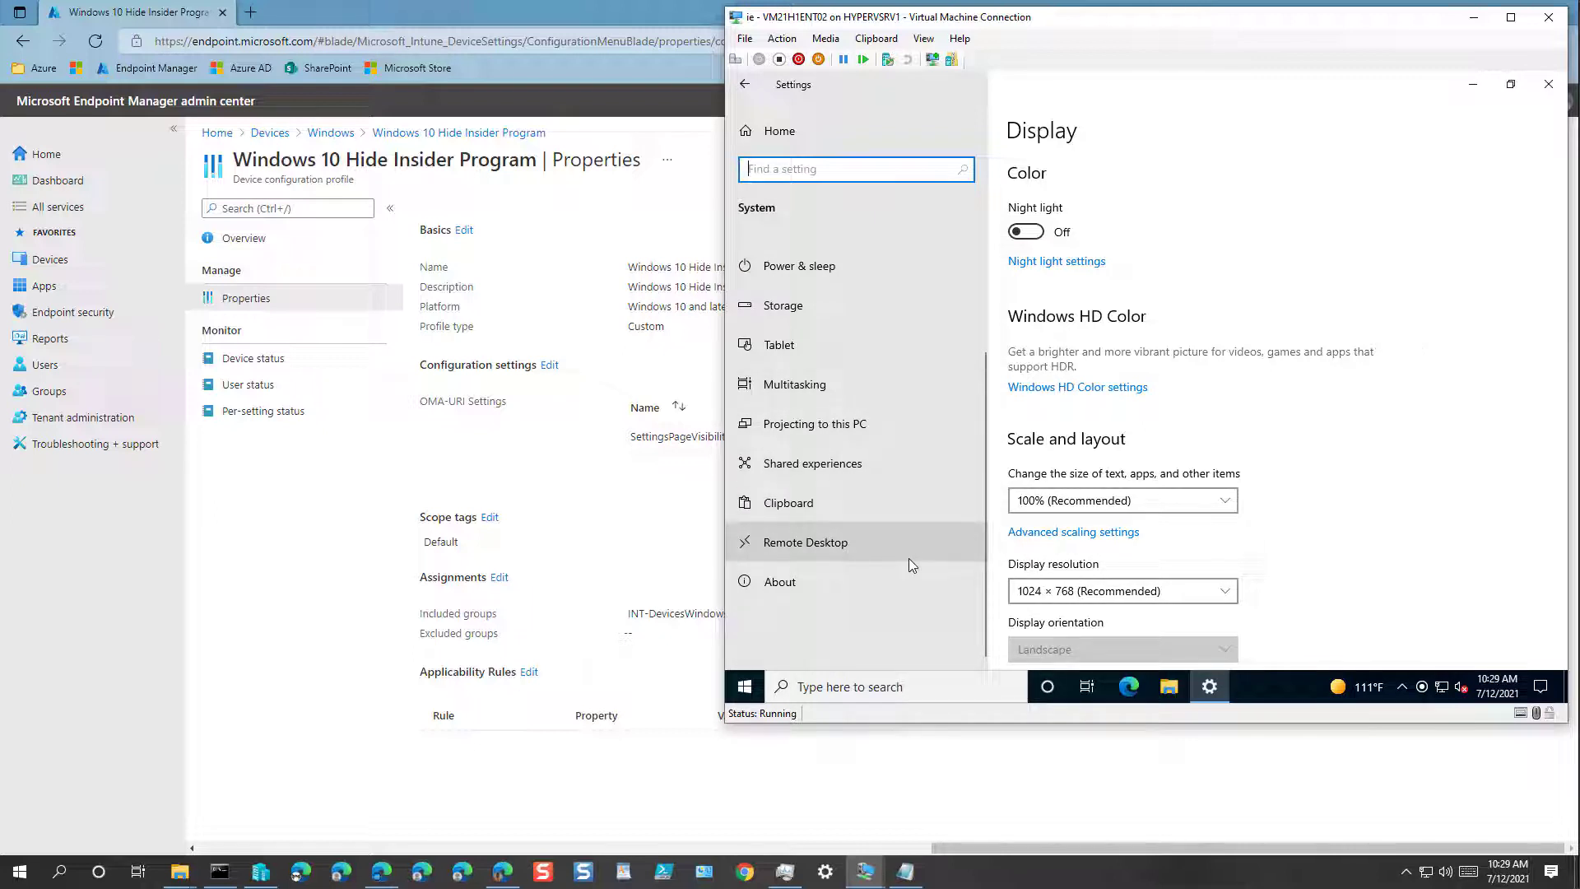
scroll(908, 558, up, 2)
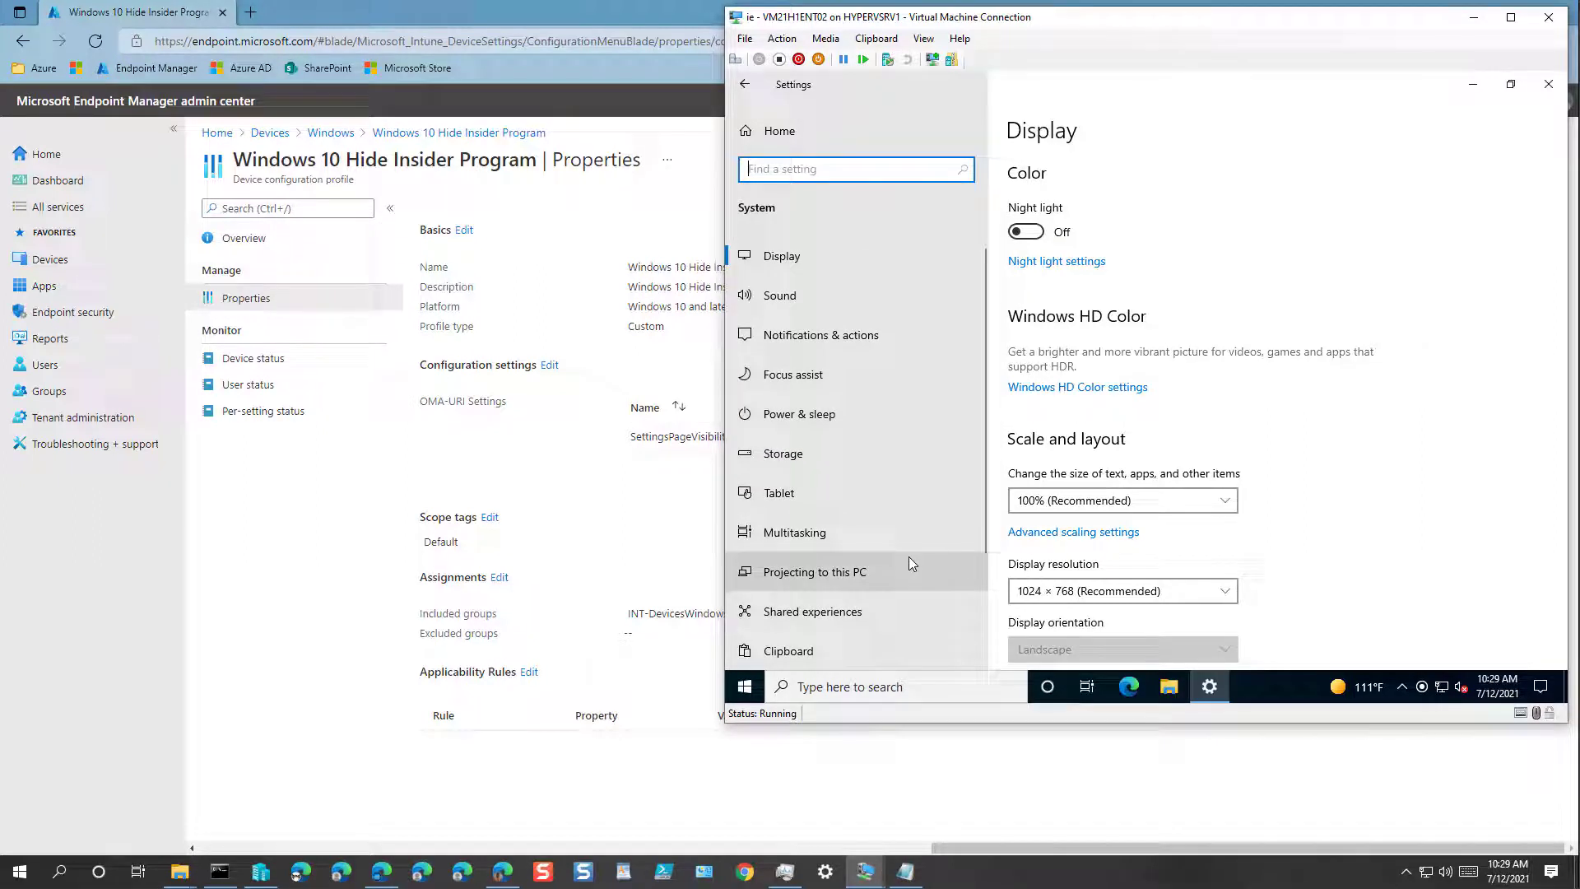
click(785, 134)
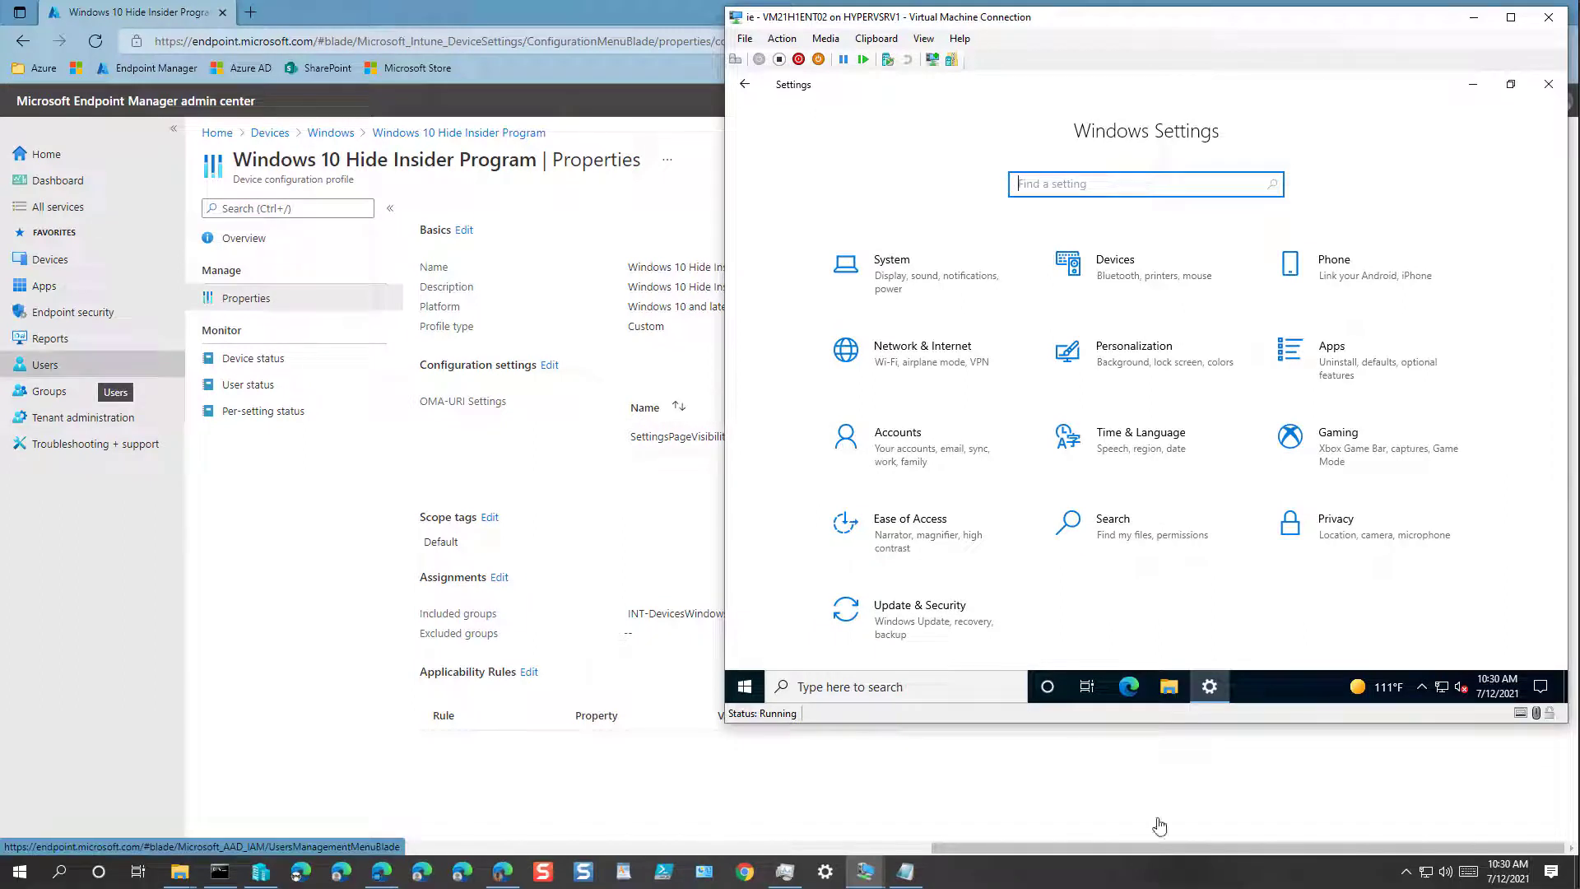
On VM21H1ENT02, go to Update & Security > Windows Insider Program and try Get started.
click(908, 619)
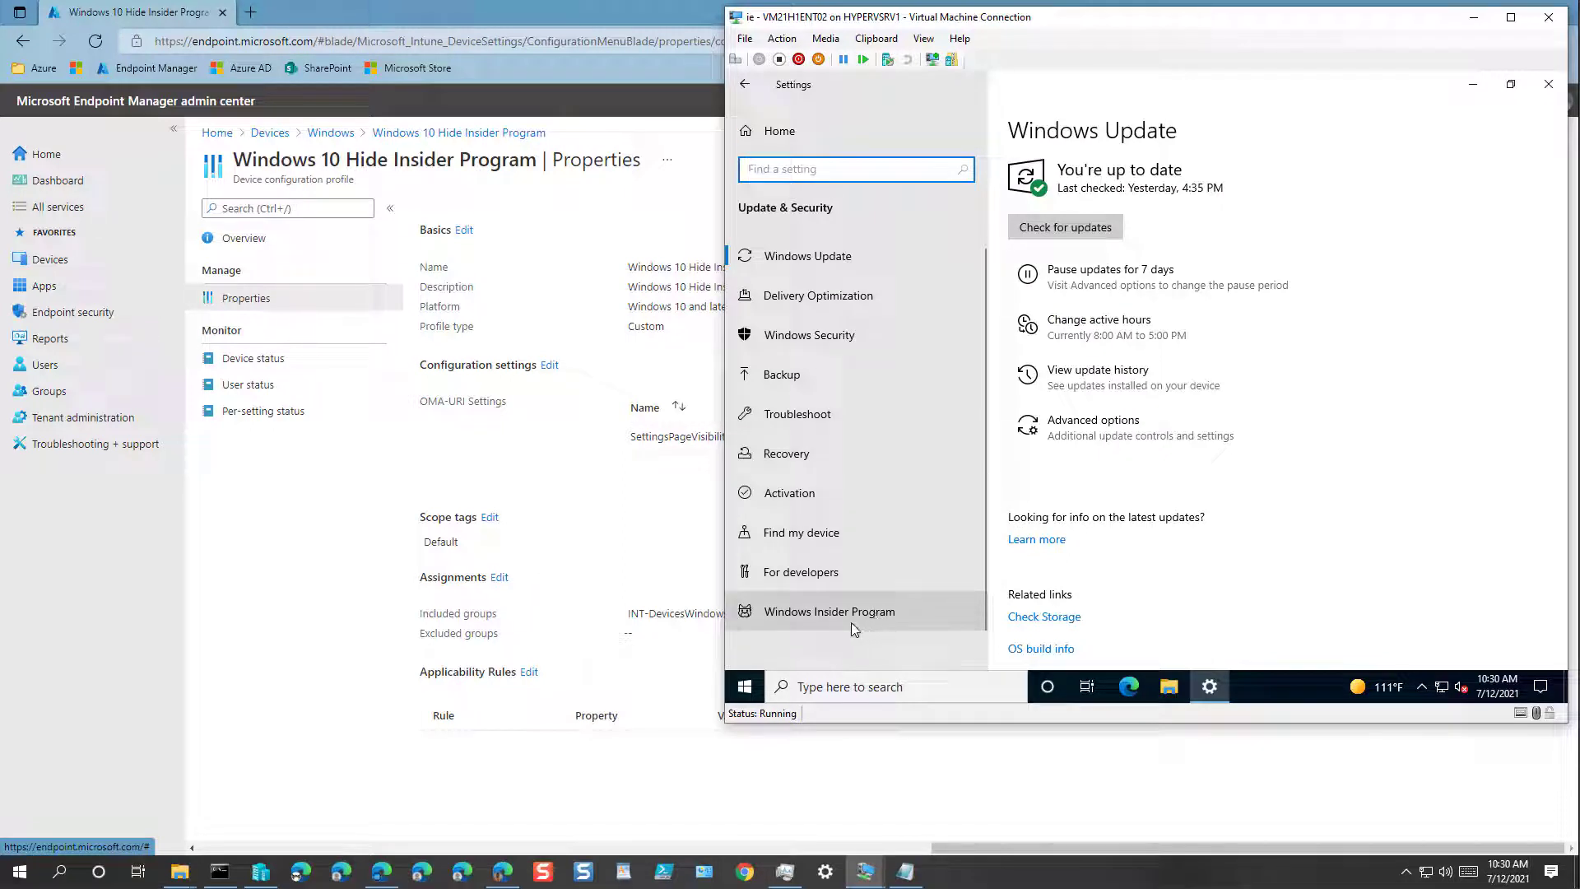
click(899, 607)
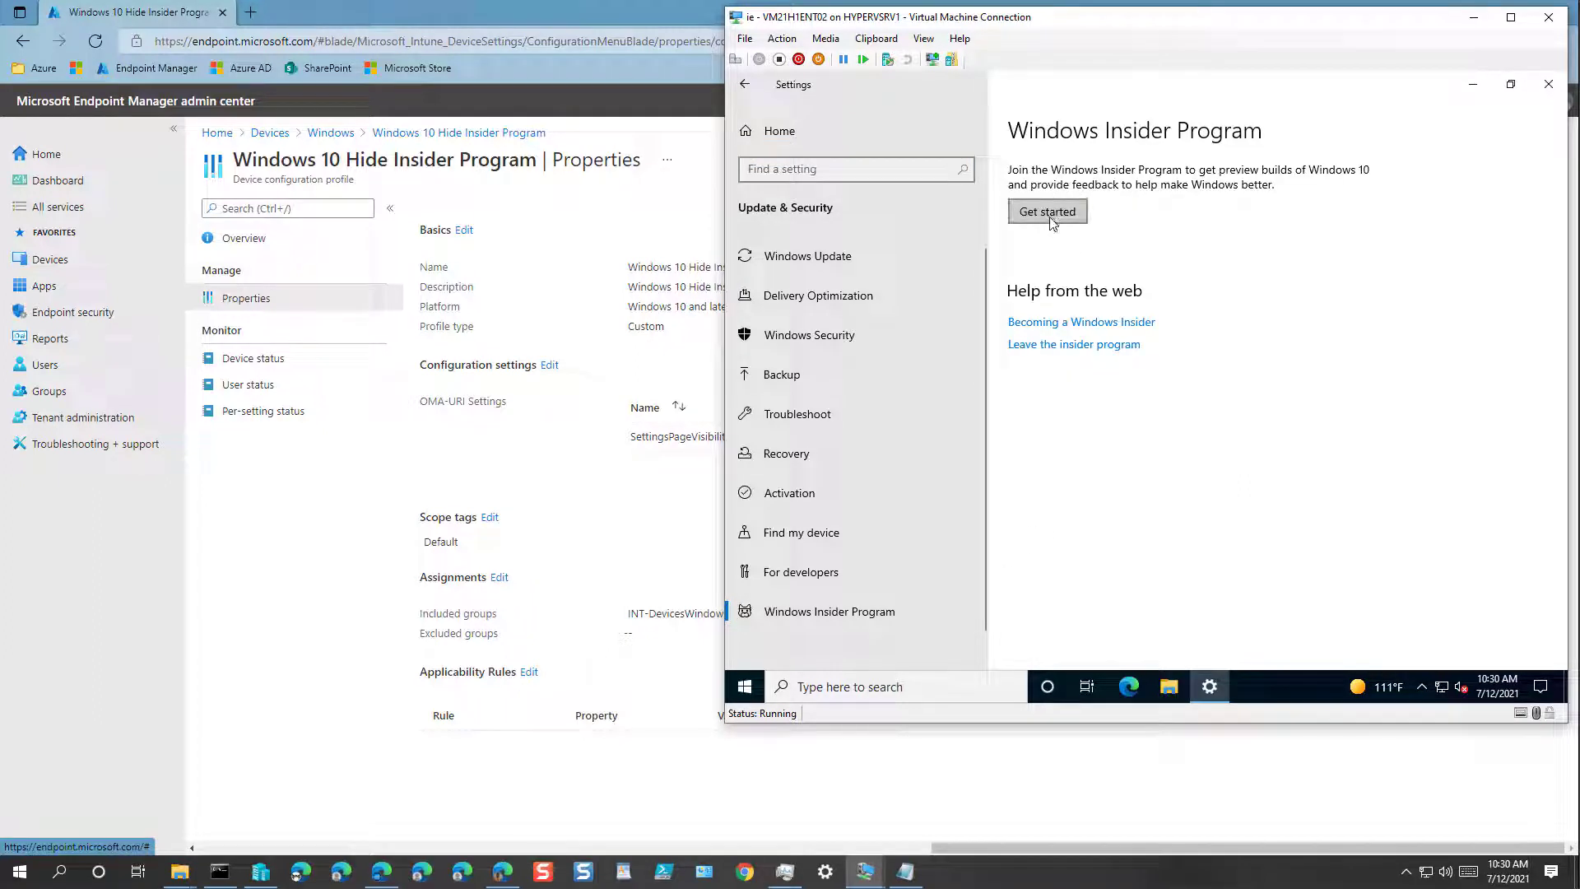
click(1054, 224)
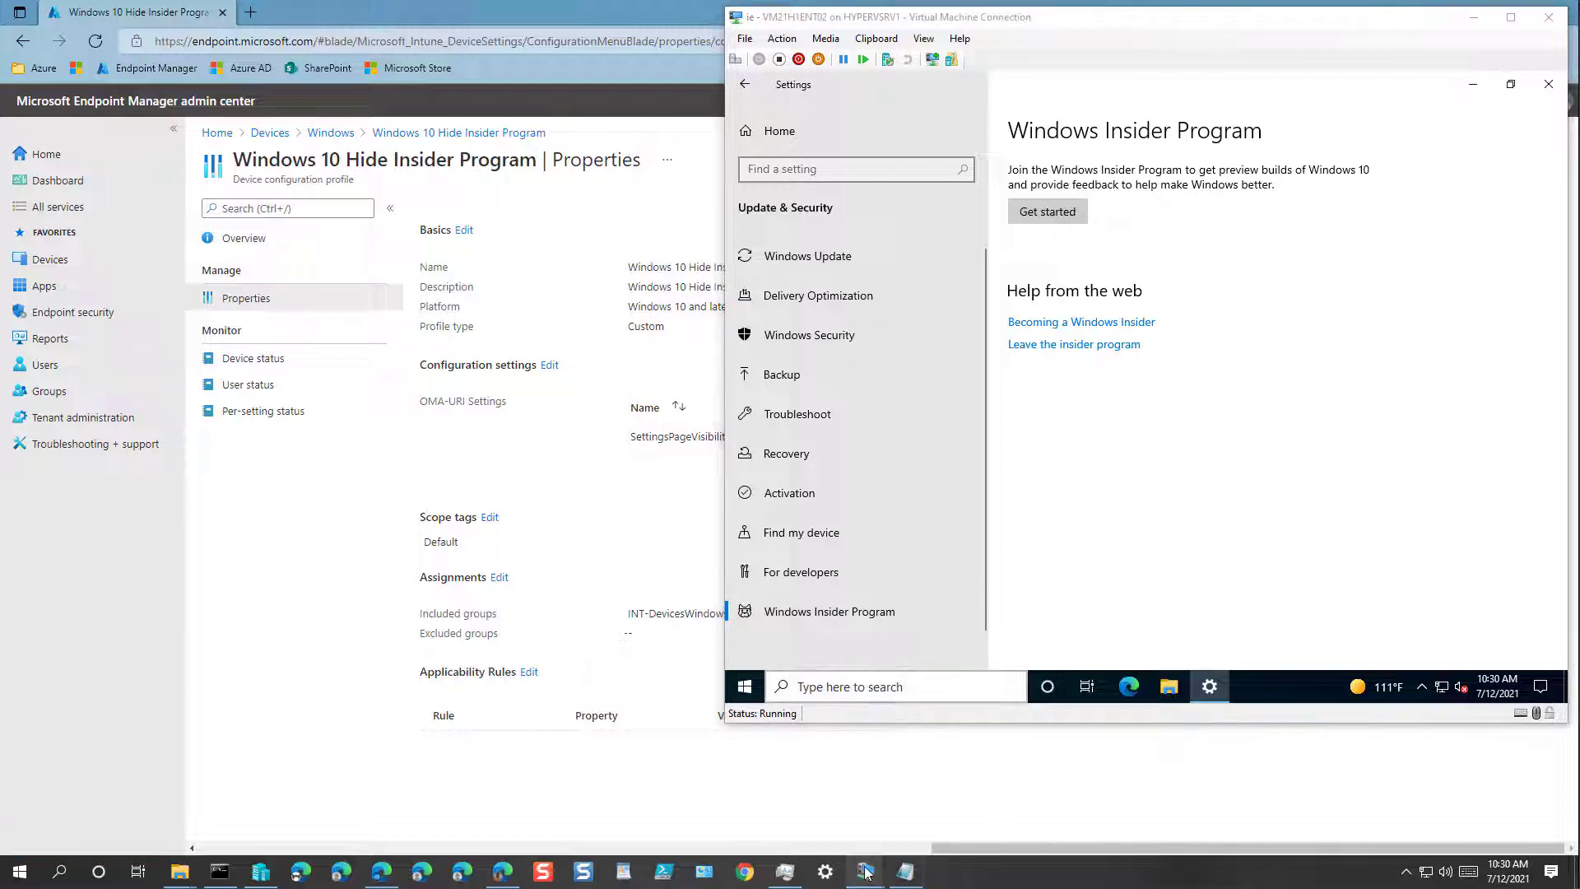
On VM21H1ENT01, close Teams and open Settings > Update & Security, which lacks Windows Insider Program.
mouse_move(864, 871)
click(815, 803)
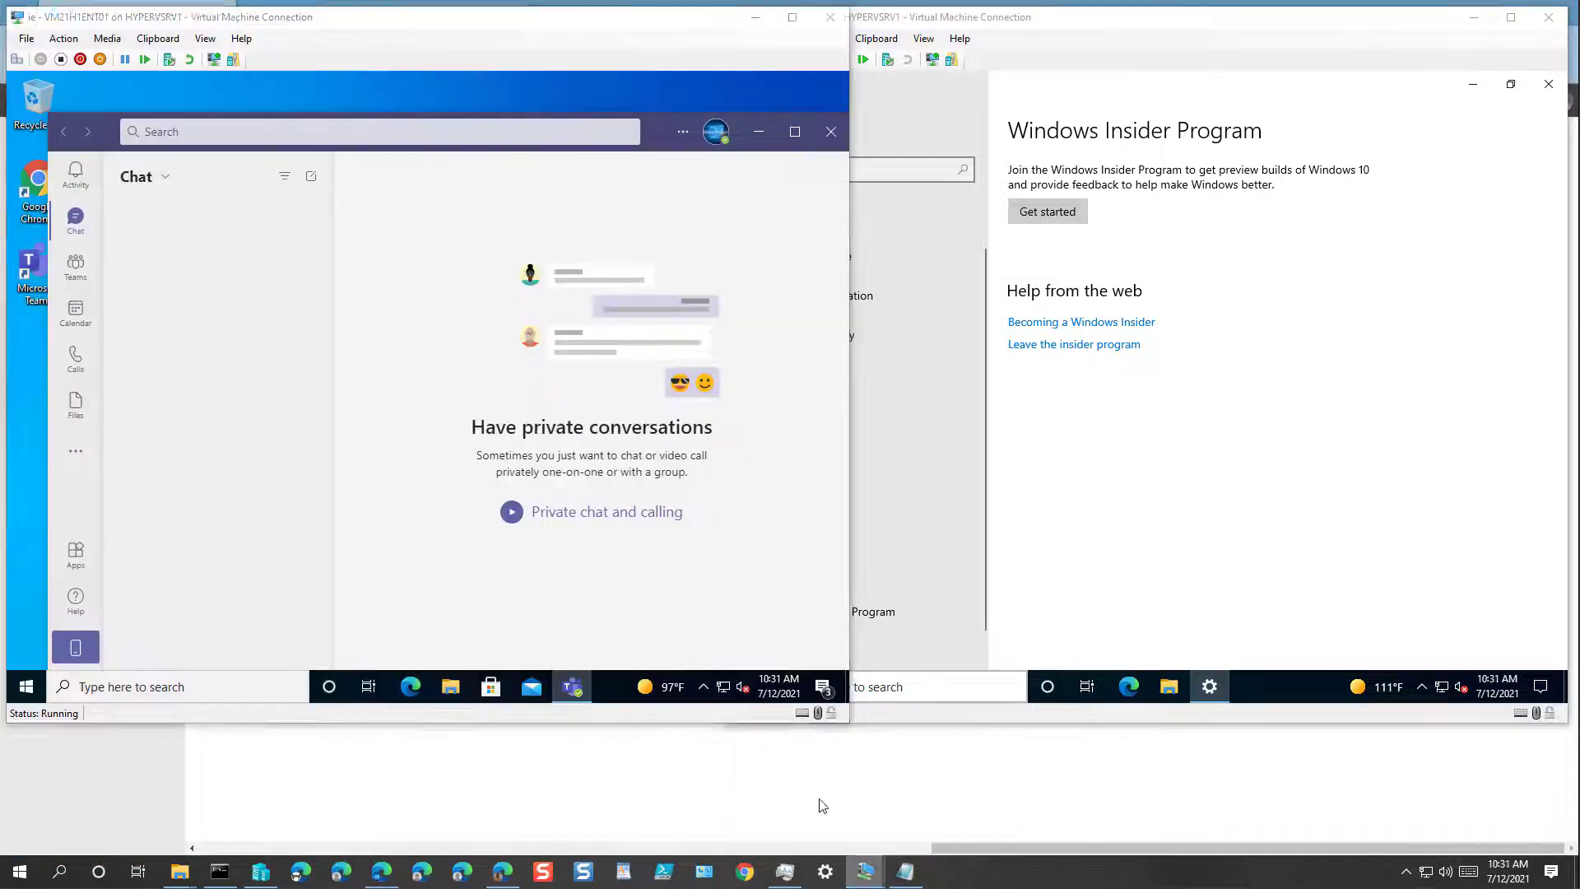
click(829, 135)
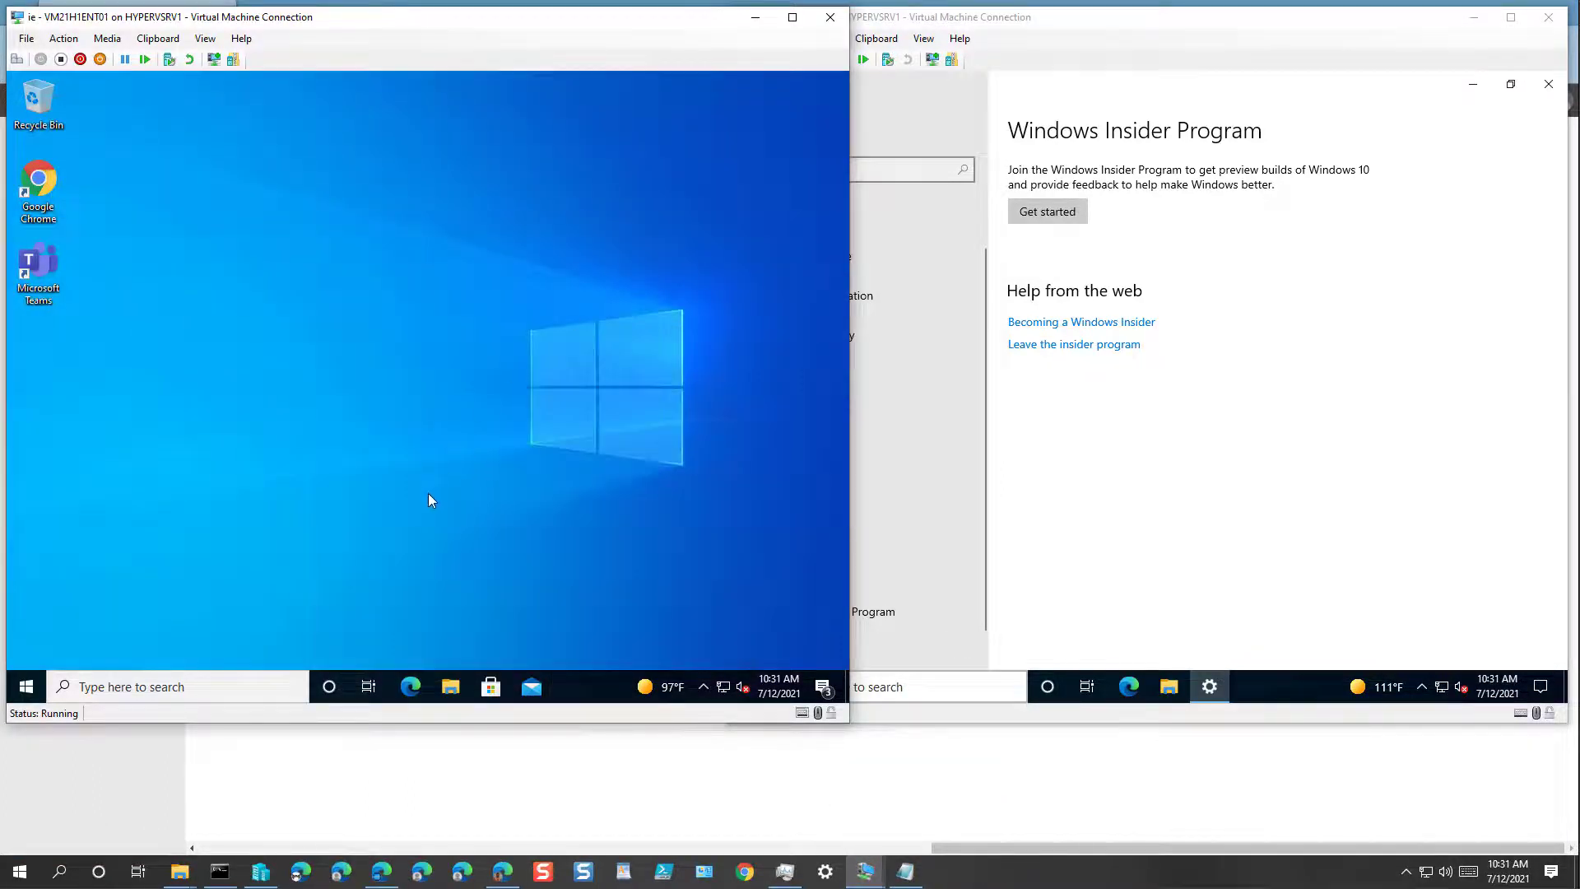
click(26, 687)
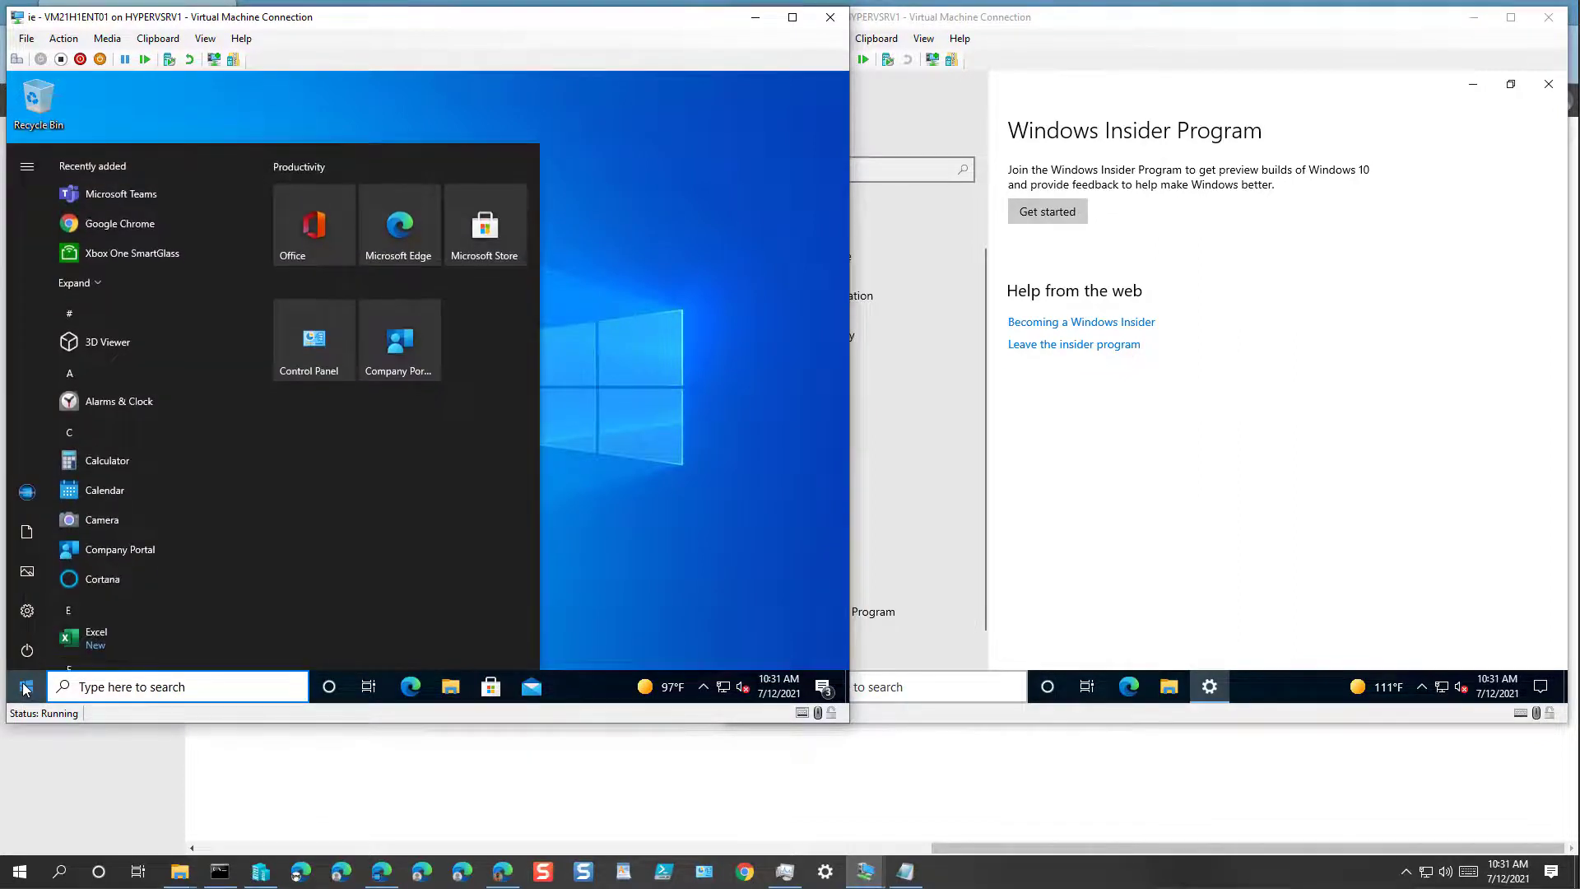
click(28, 612)
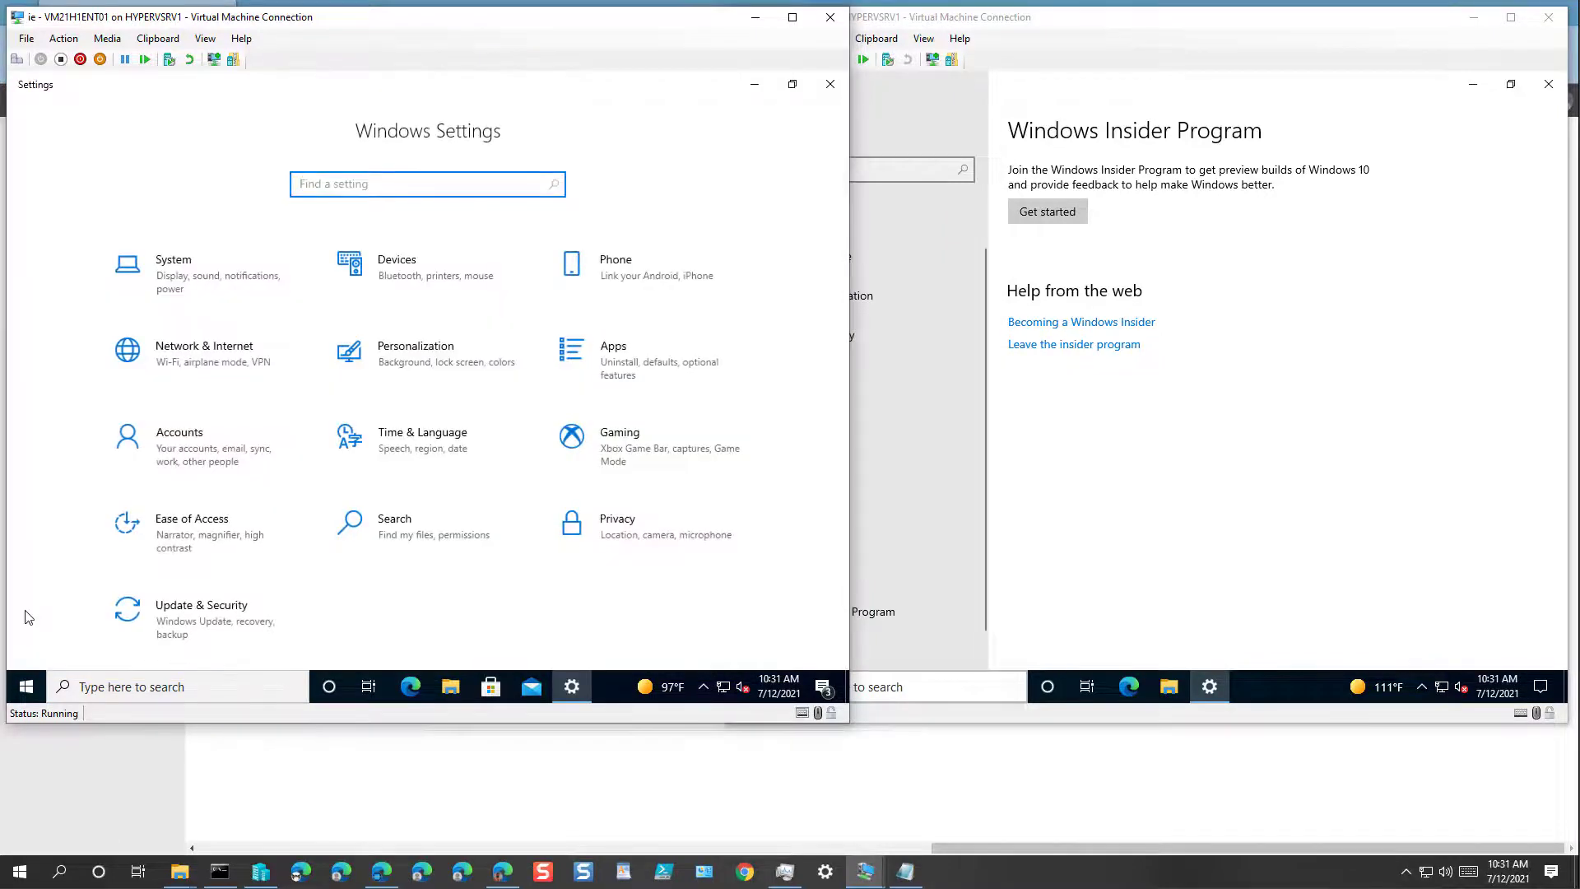
click(205, 623)
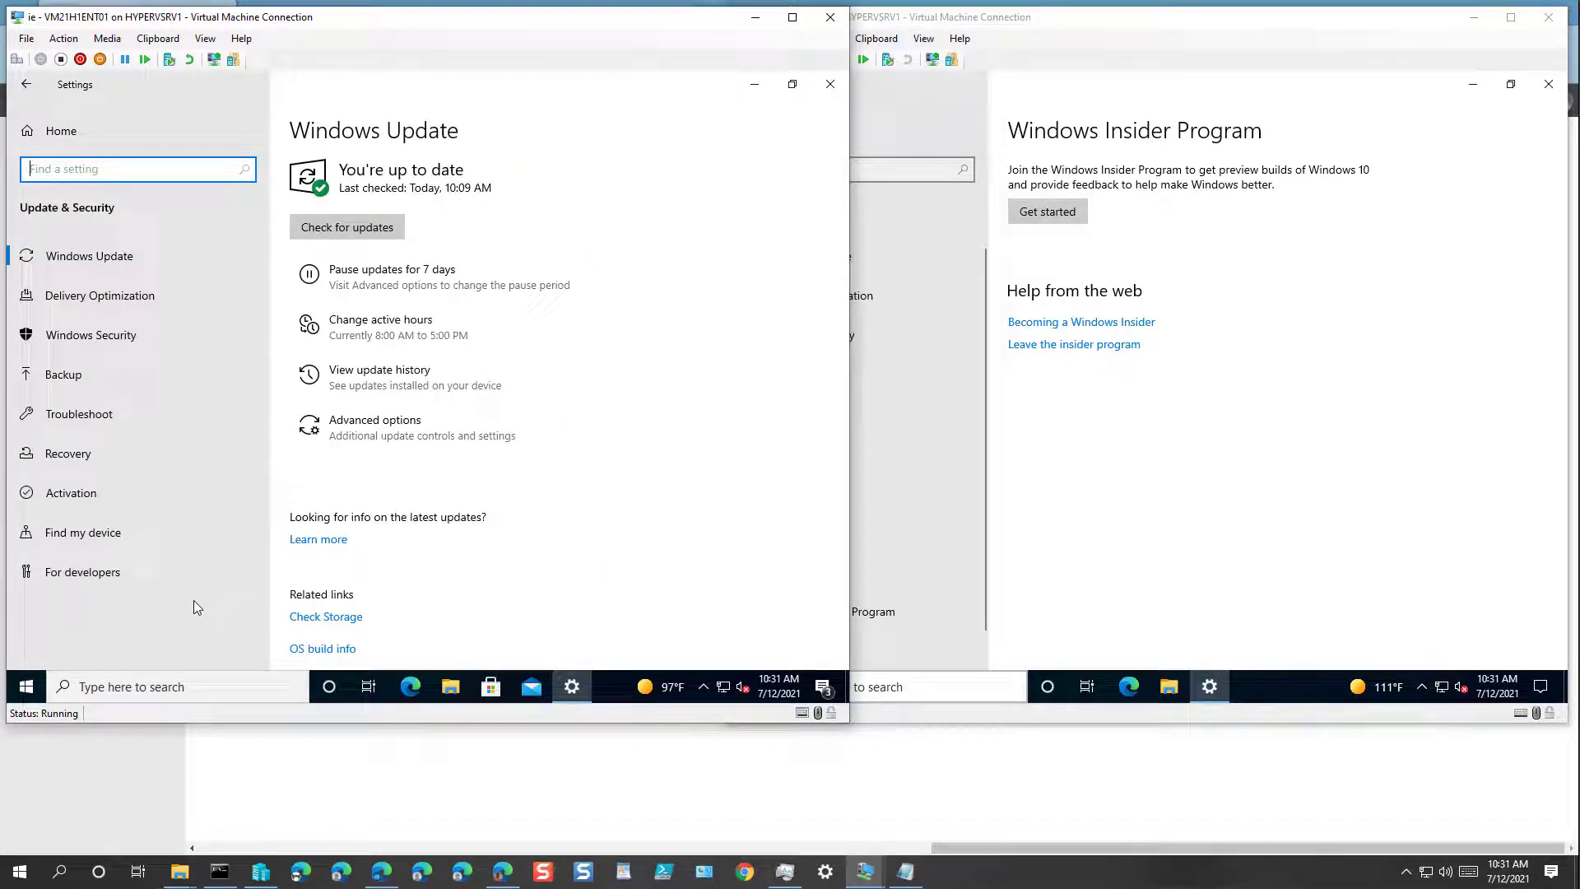
Compare the Update & Security pages of VM21H1ENT02 and VM21H1ENT01.
click(1112, 566)
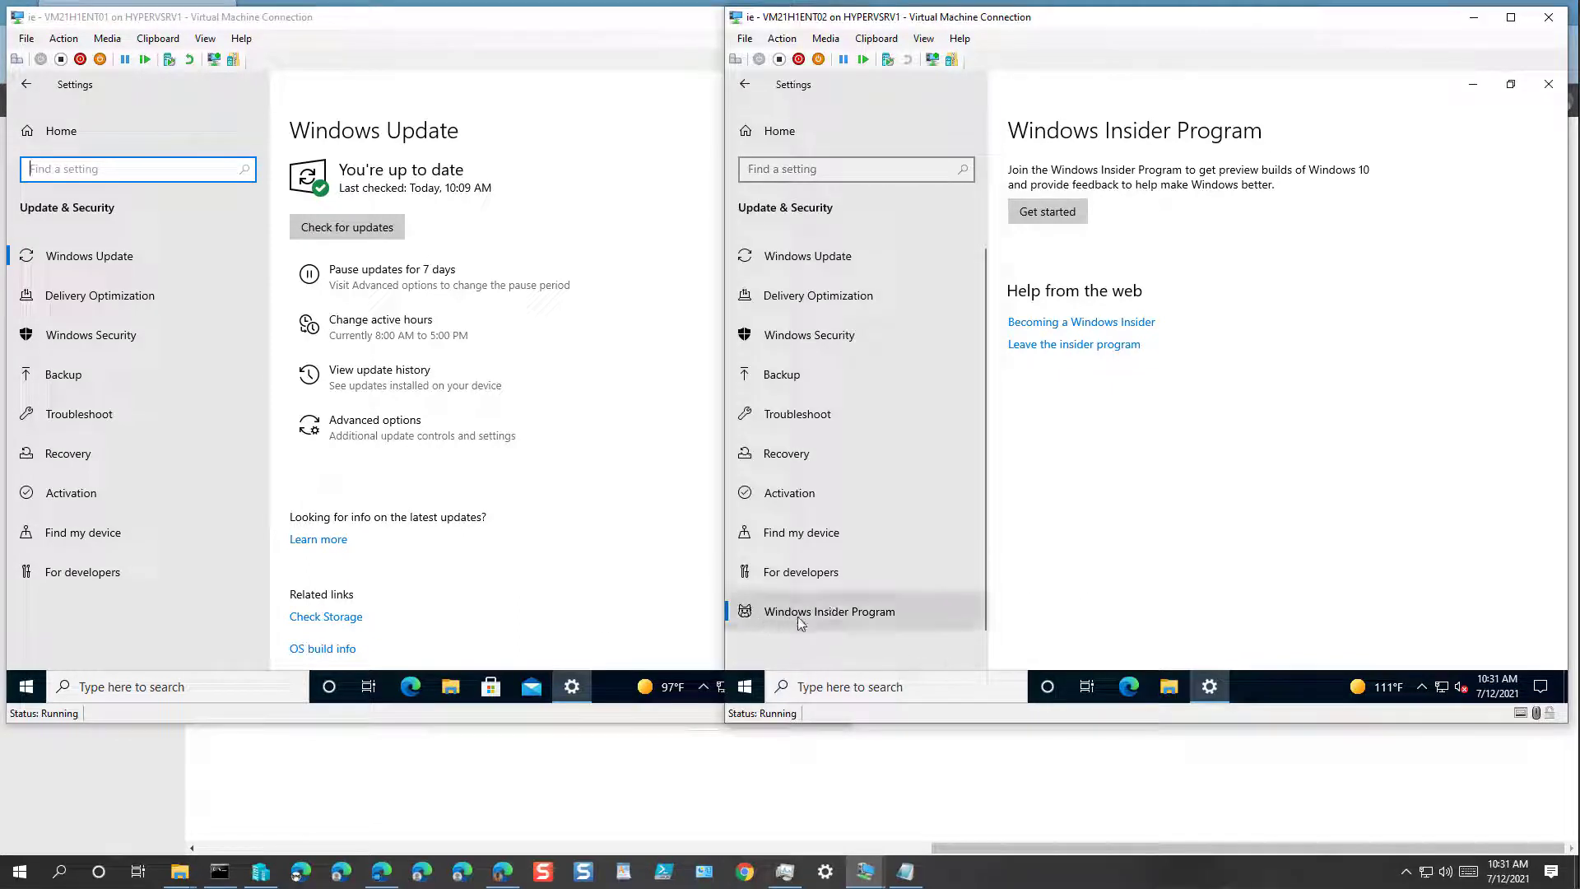
click(80, 619)
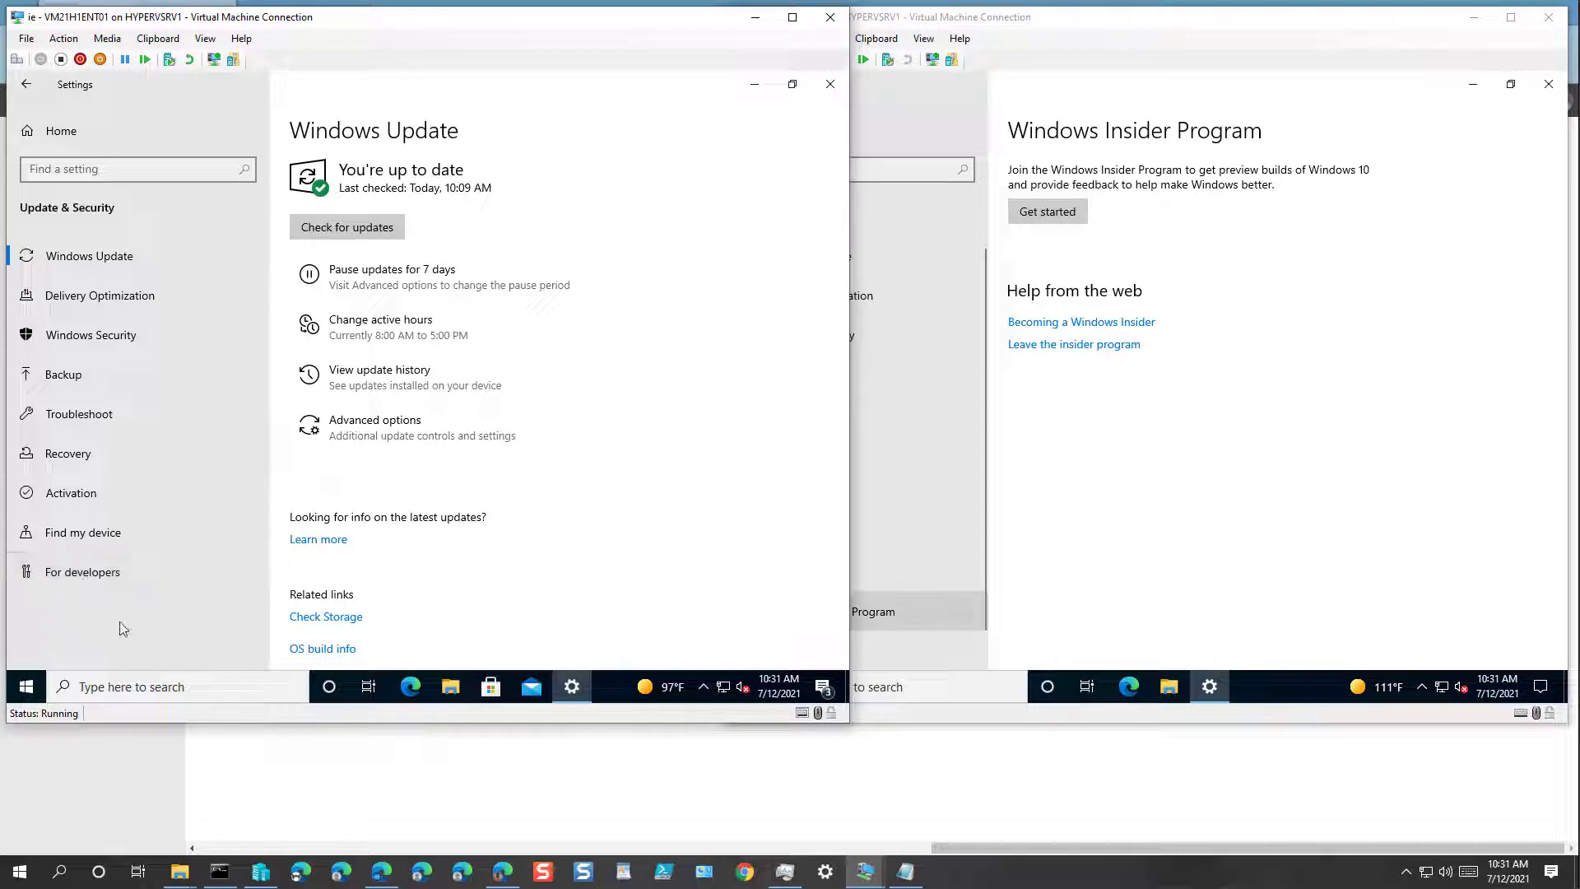
click(887, 646)
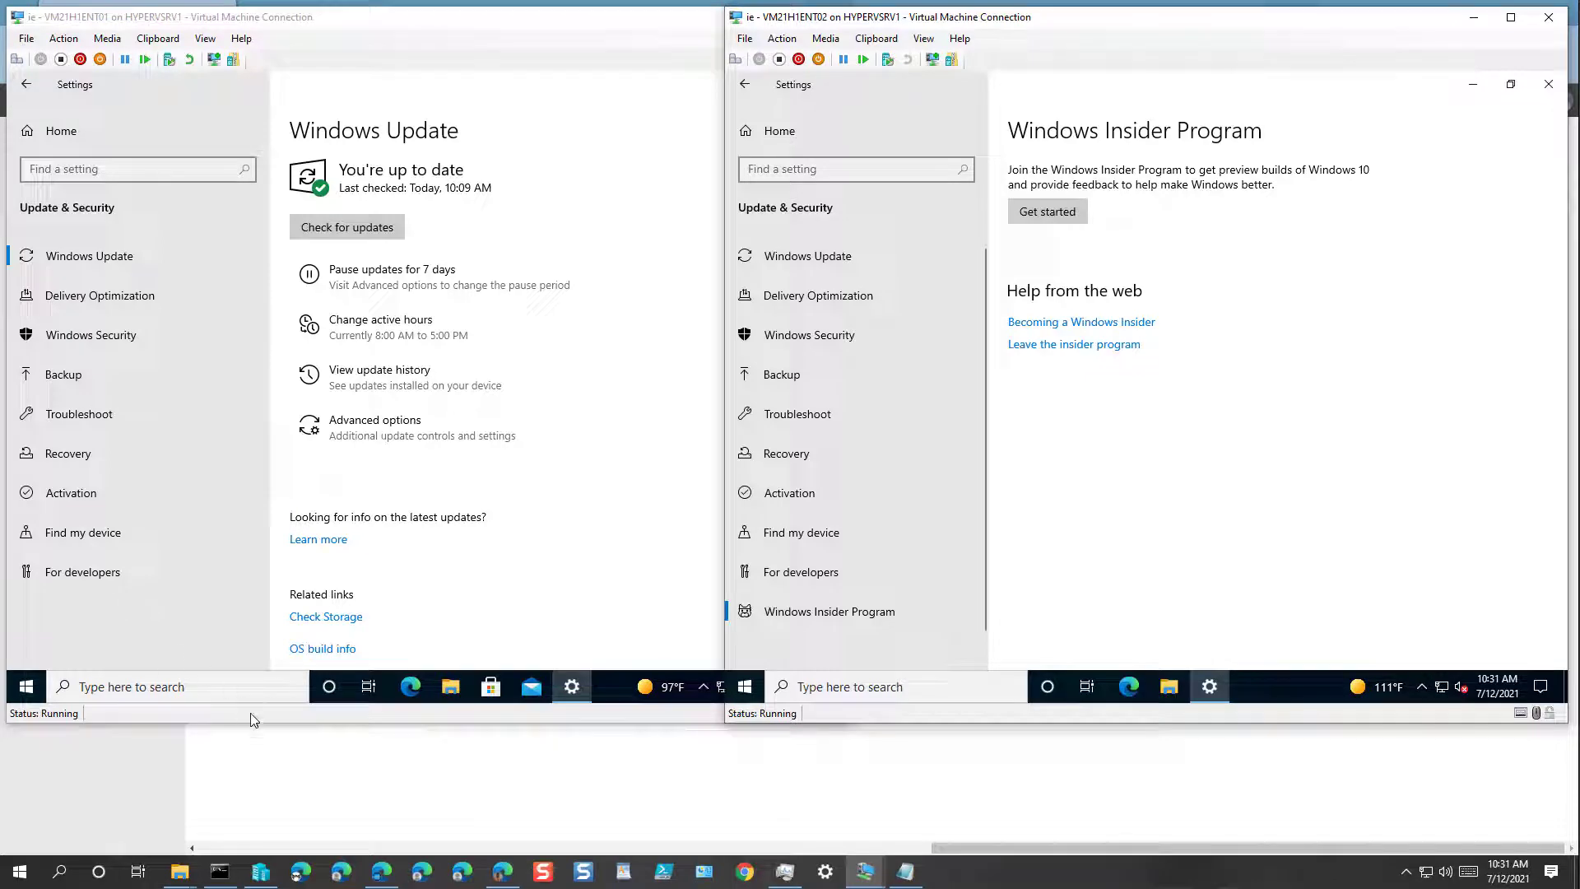
In Endpoint Manager, open the Windows 10 Hide Insider Program configuration profile.
click(381, 872)
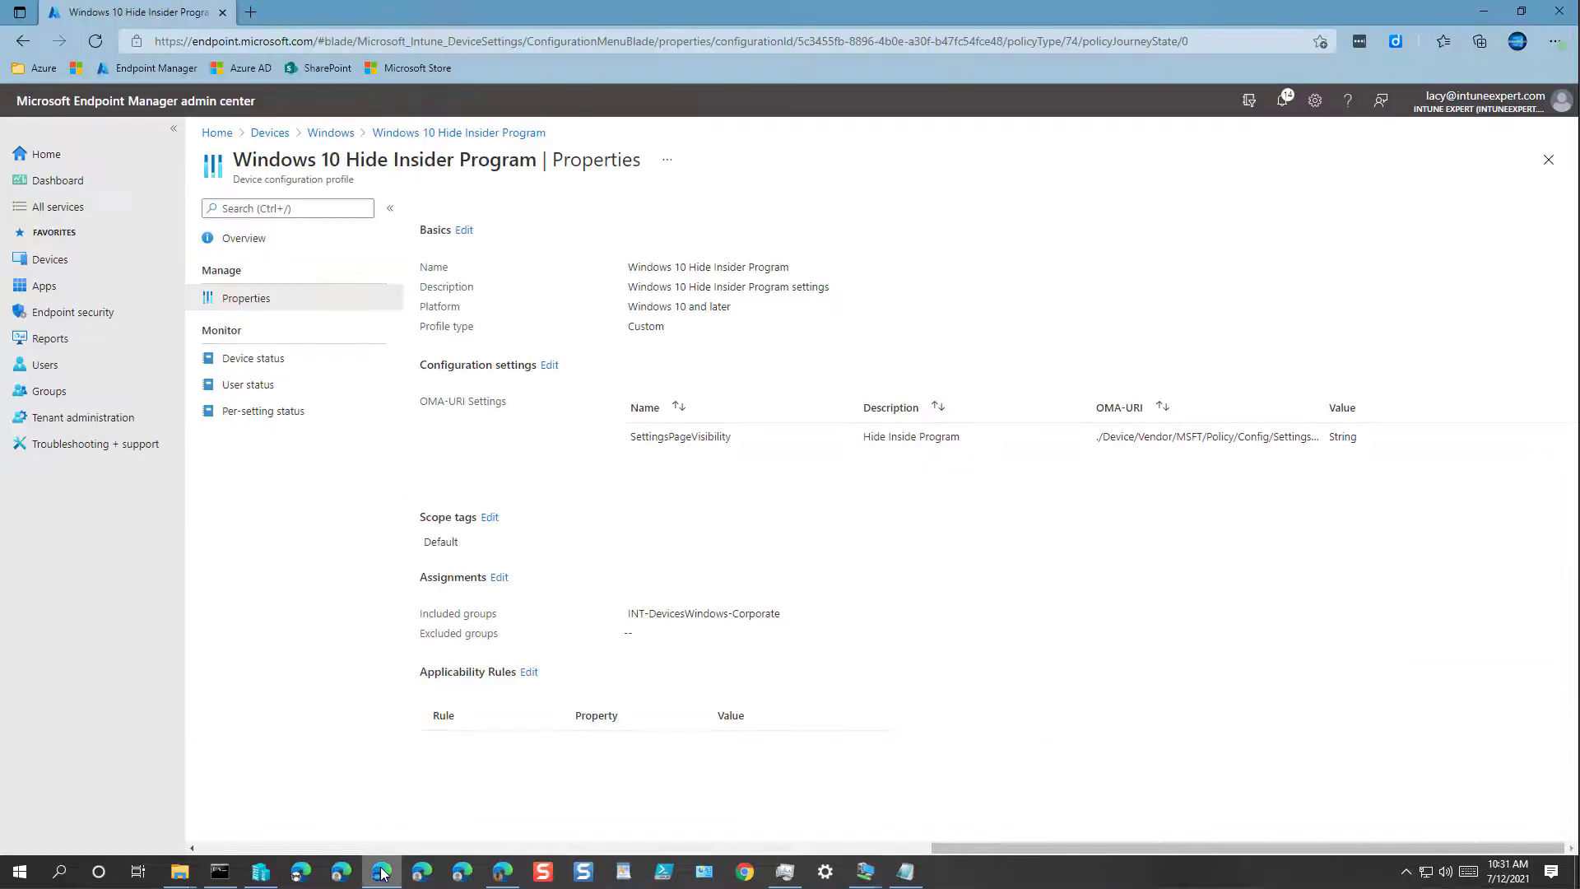
click(46, 154)
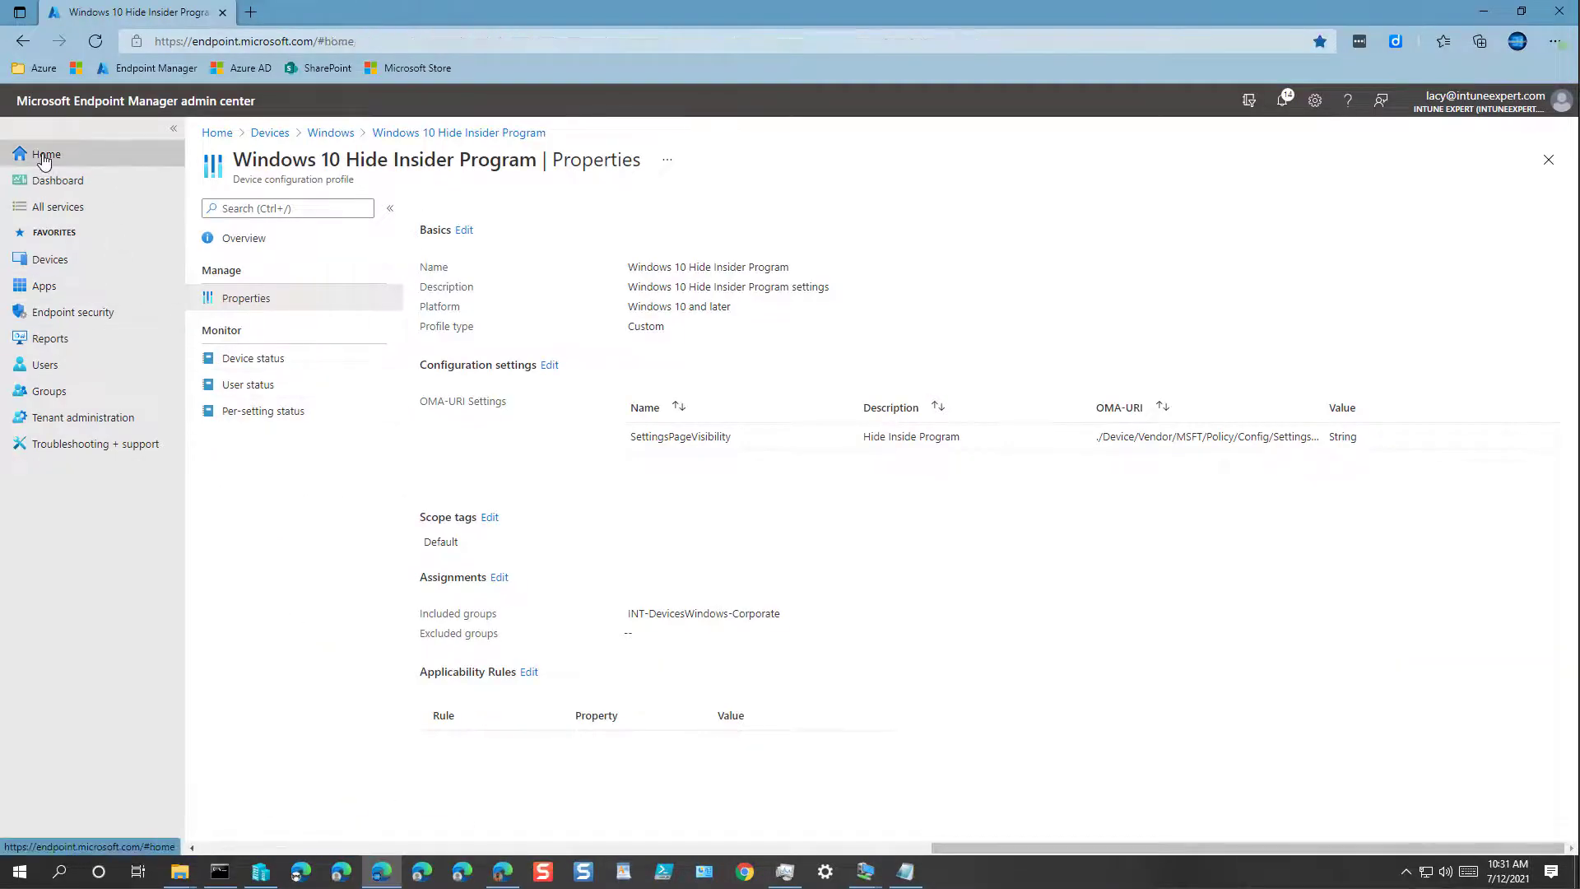
click(56, 260)
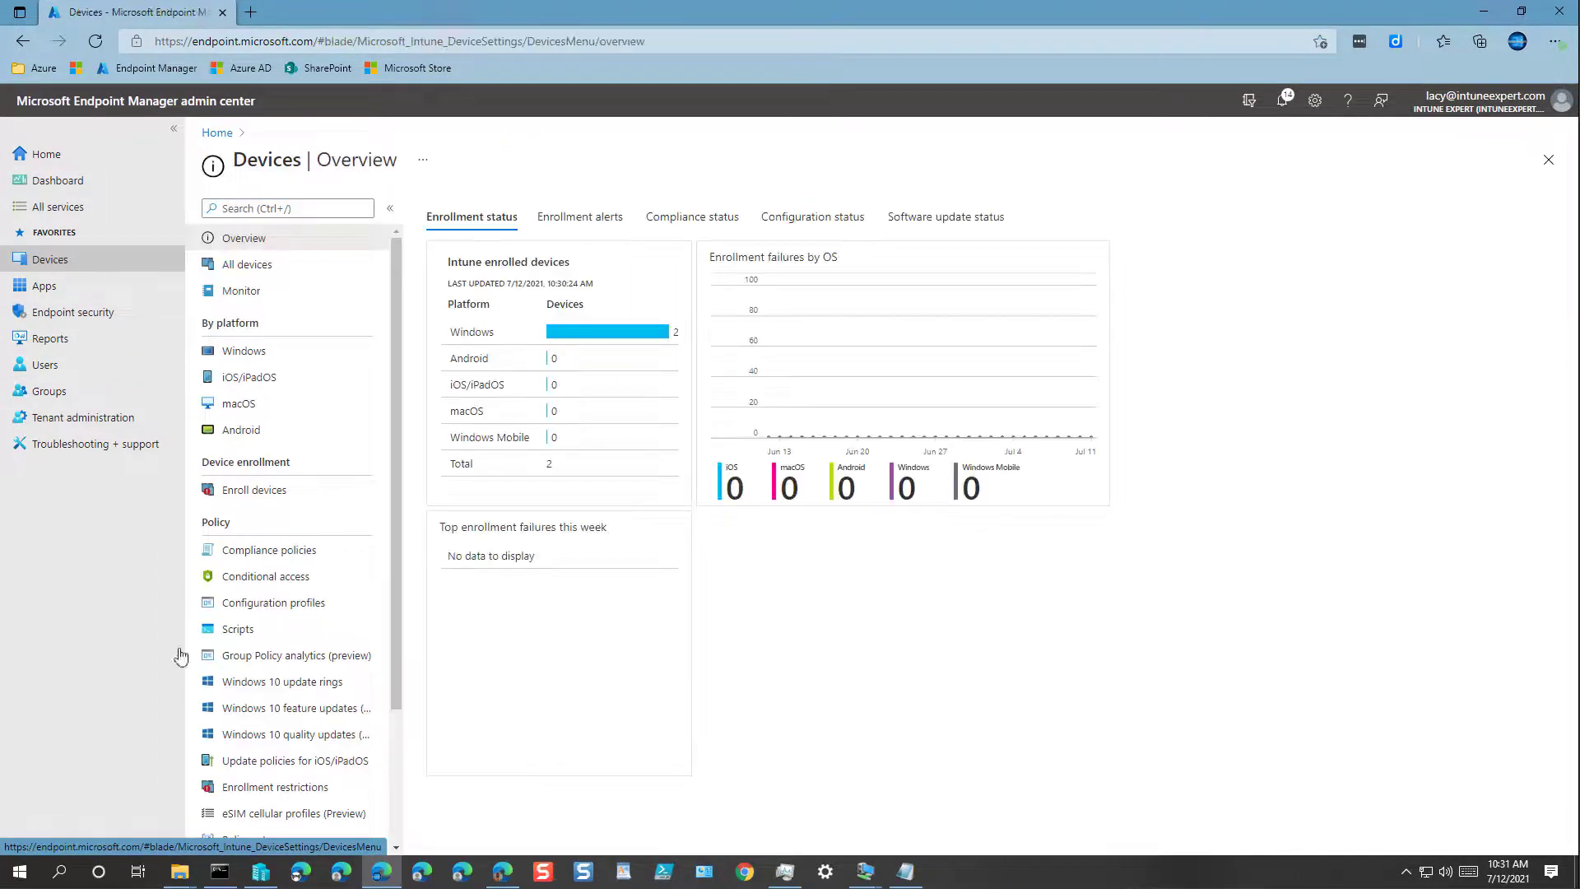
click(247, 351)
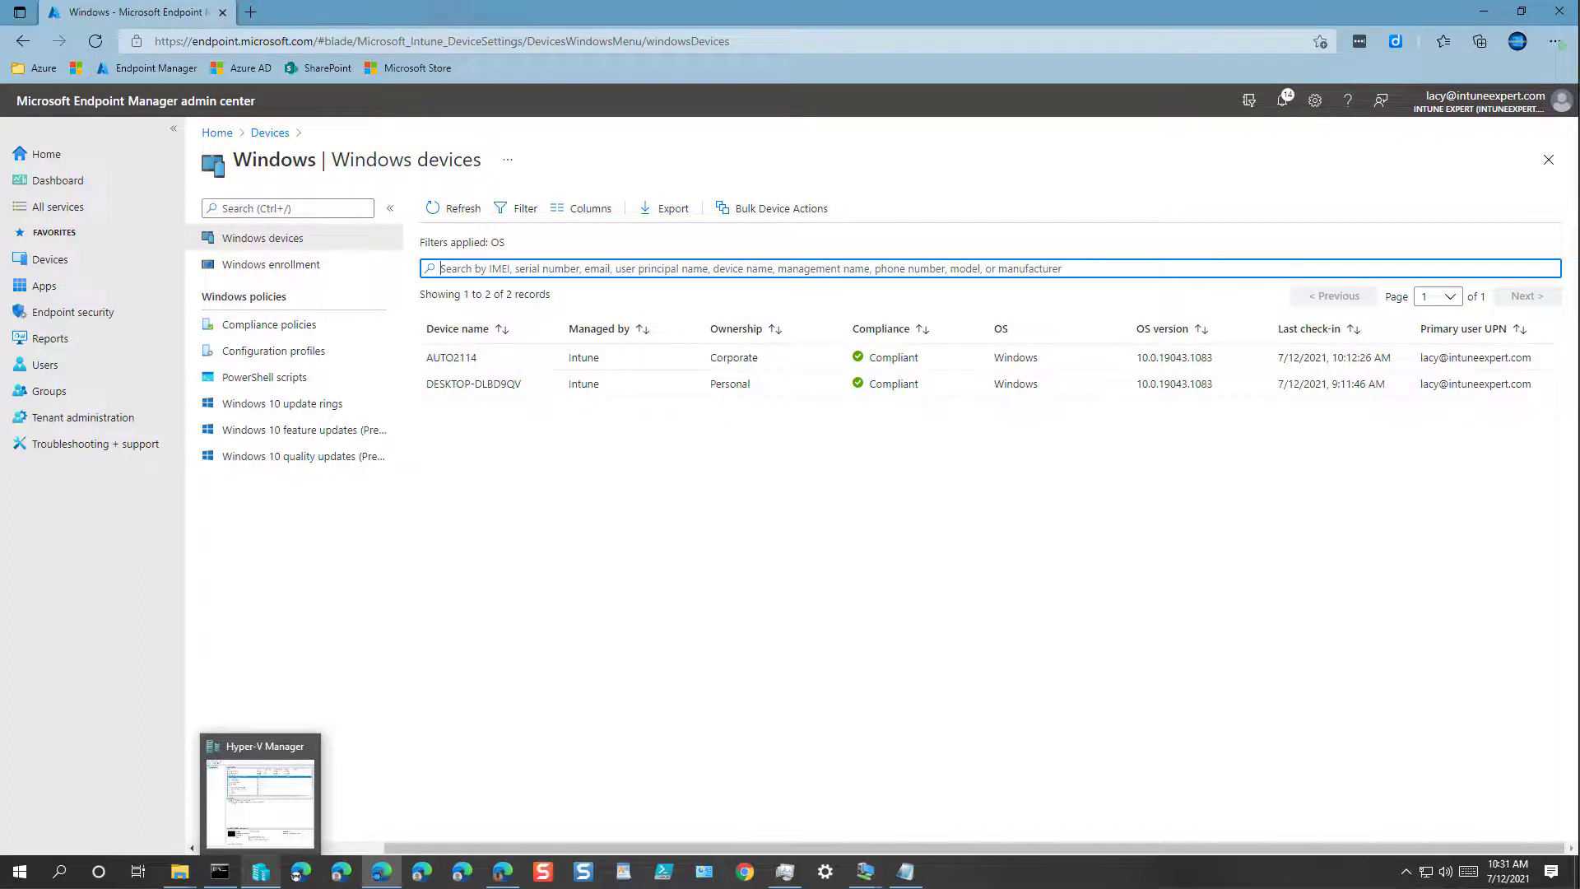
click(275, 356)
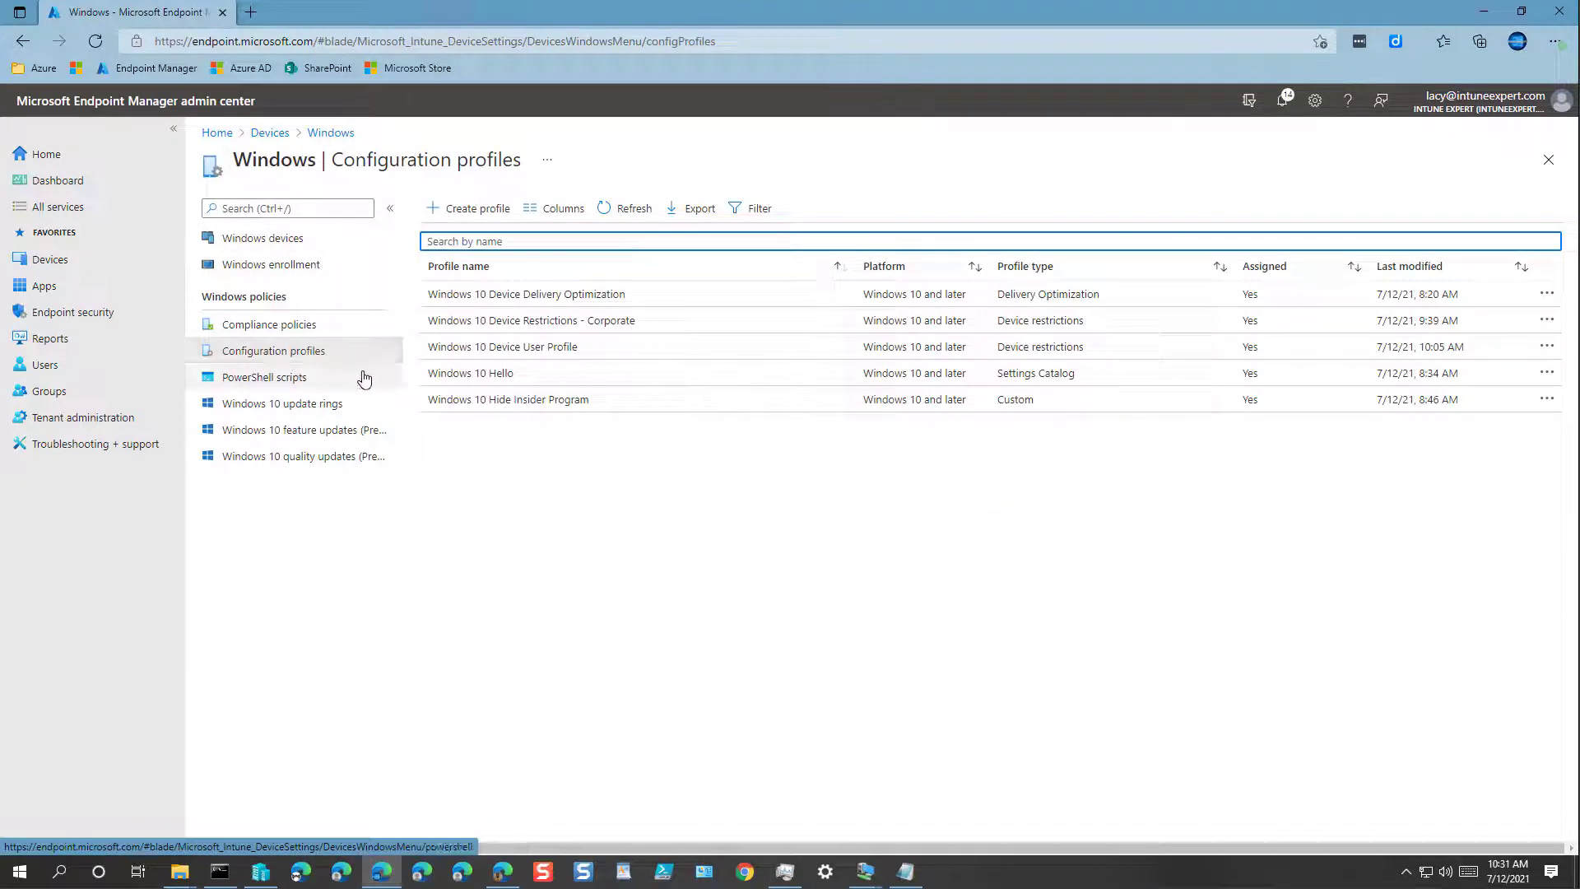
click(529, 401)
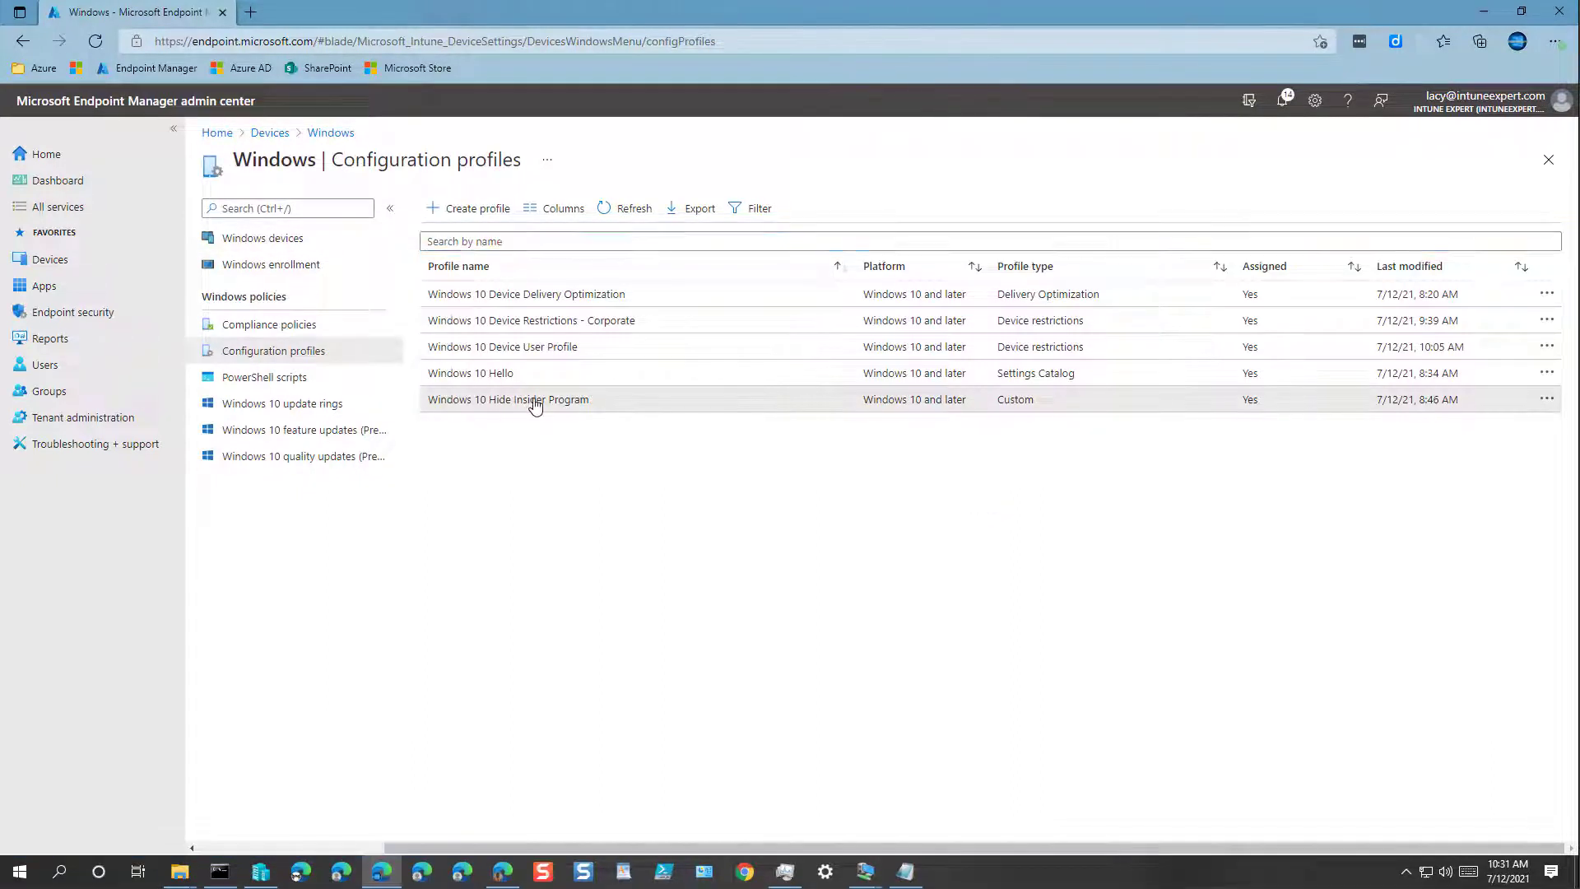
Edit the profile's Basics from its Properties page, placing the cursor at the end of Name.
click(261, 299)
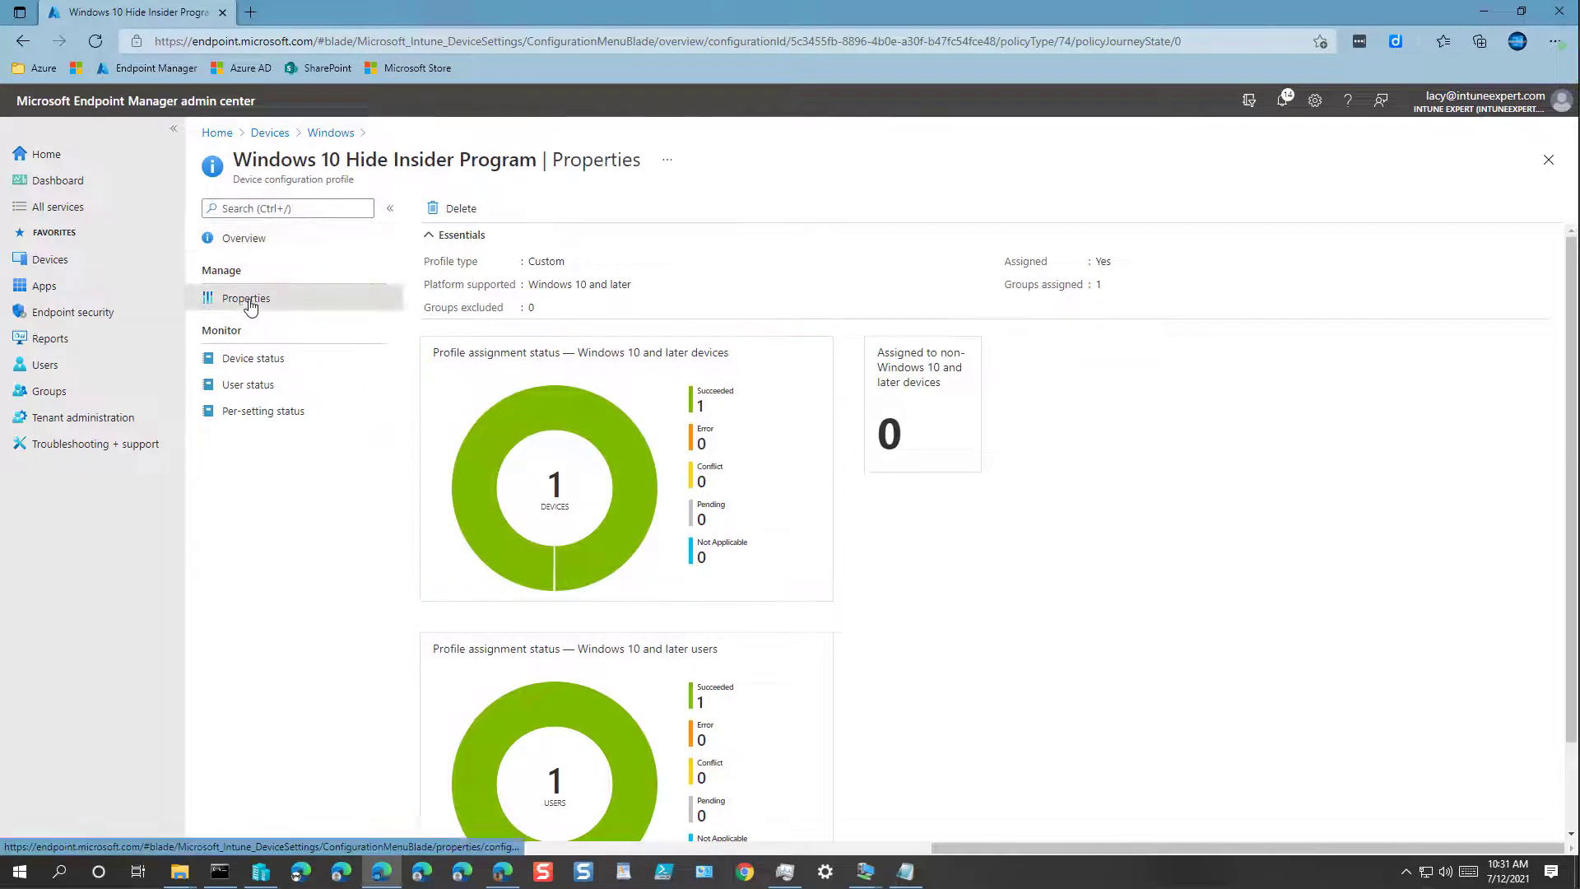
click(464, 230)
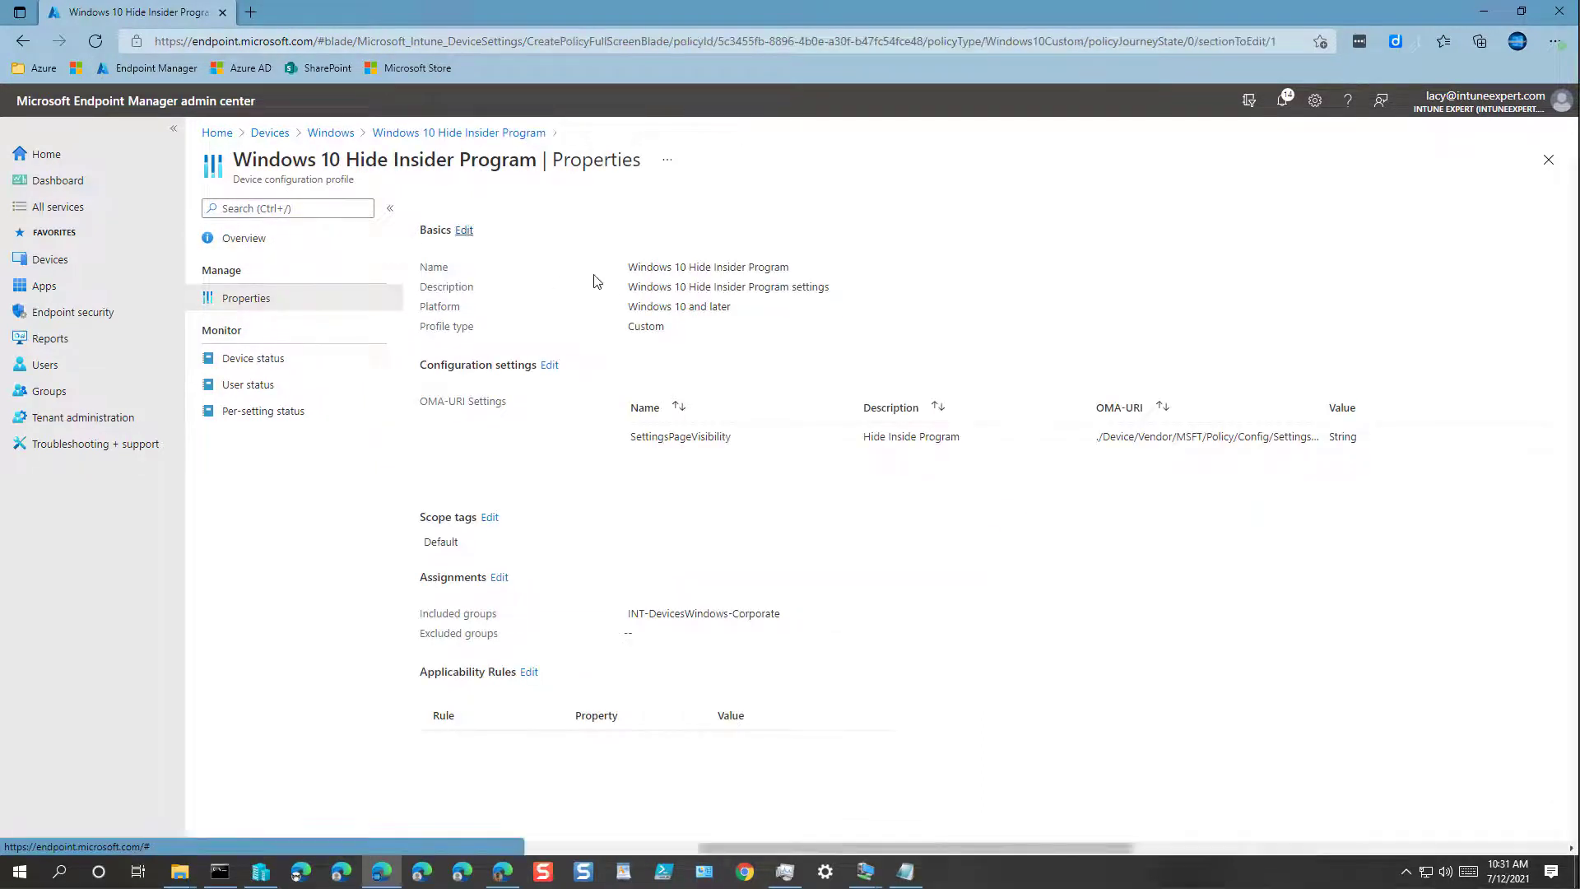
click(625, 258)
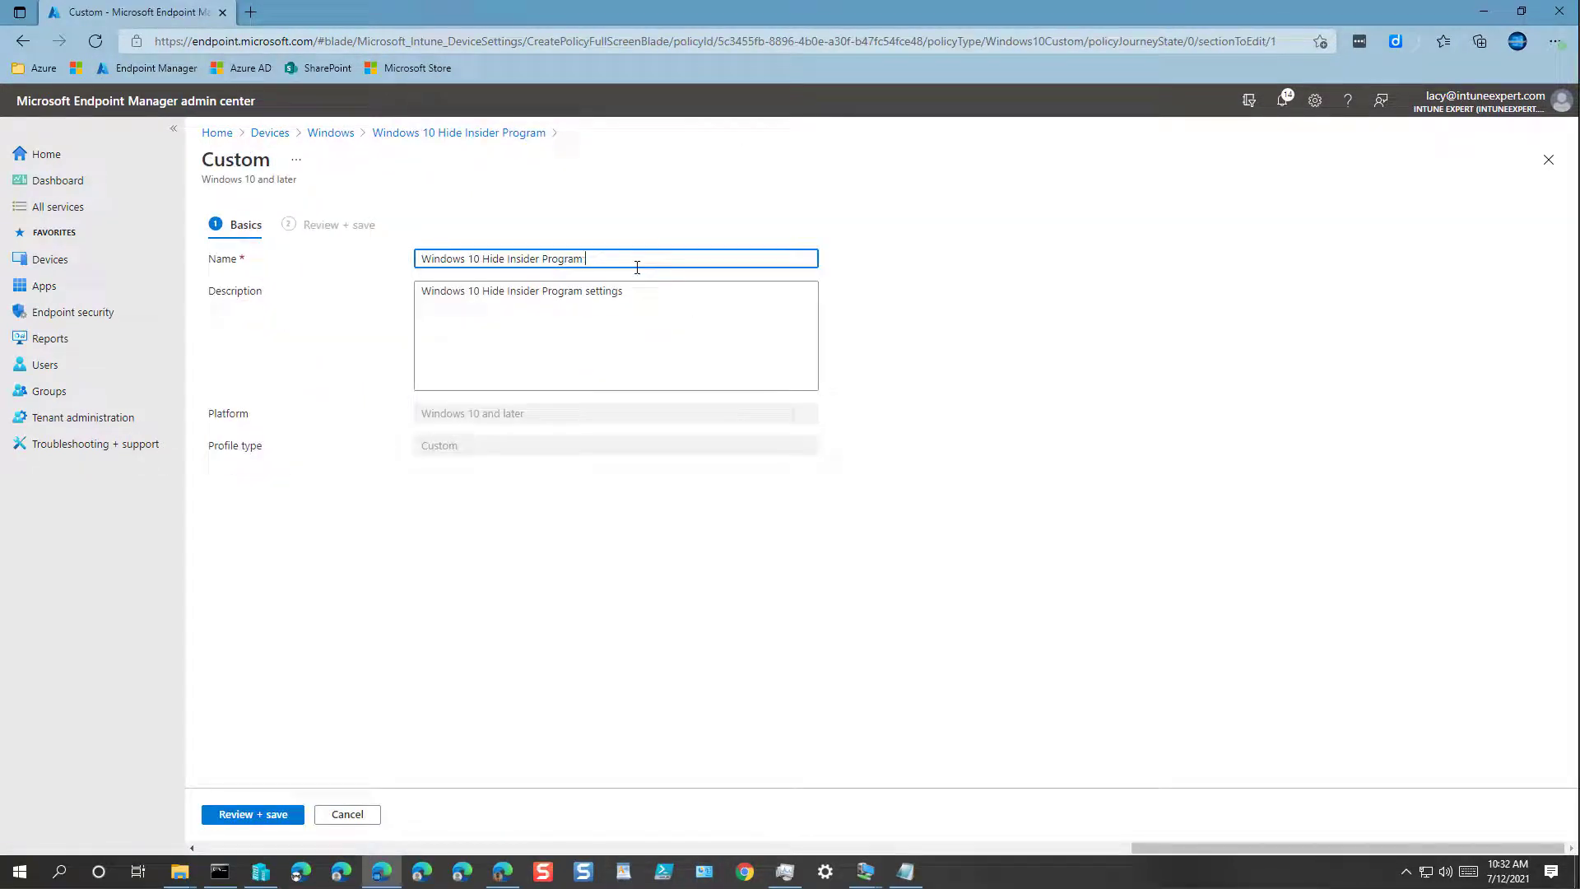
Rename the profile 'Windows 10 Hide Insider Program and For Developers', add the same to the description, and save.
text(and For De)
key(ctrl+shift+Left)
key(ctrl+shift+Left)
key(ctrl+shift+Left)
key(ctrl+c)
click(585, 292)
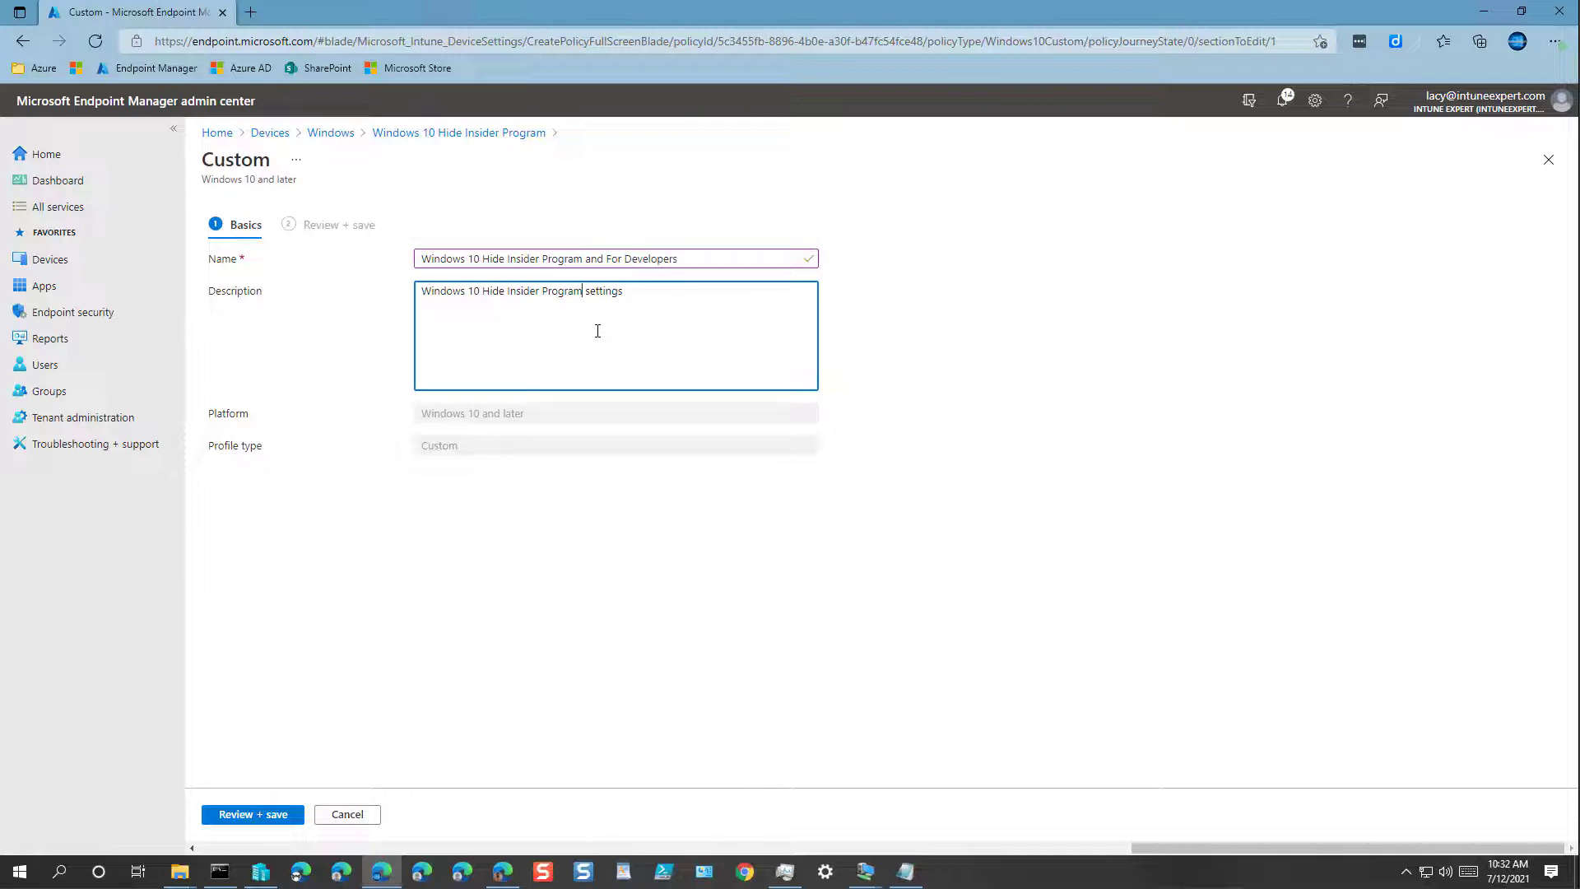
key(ctrl+v)
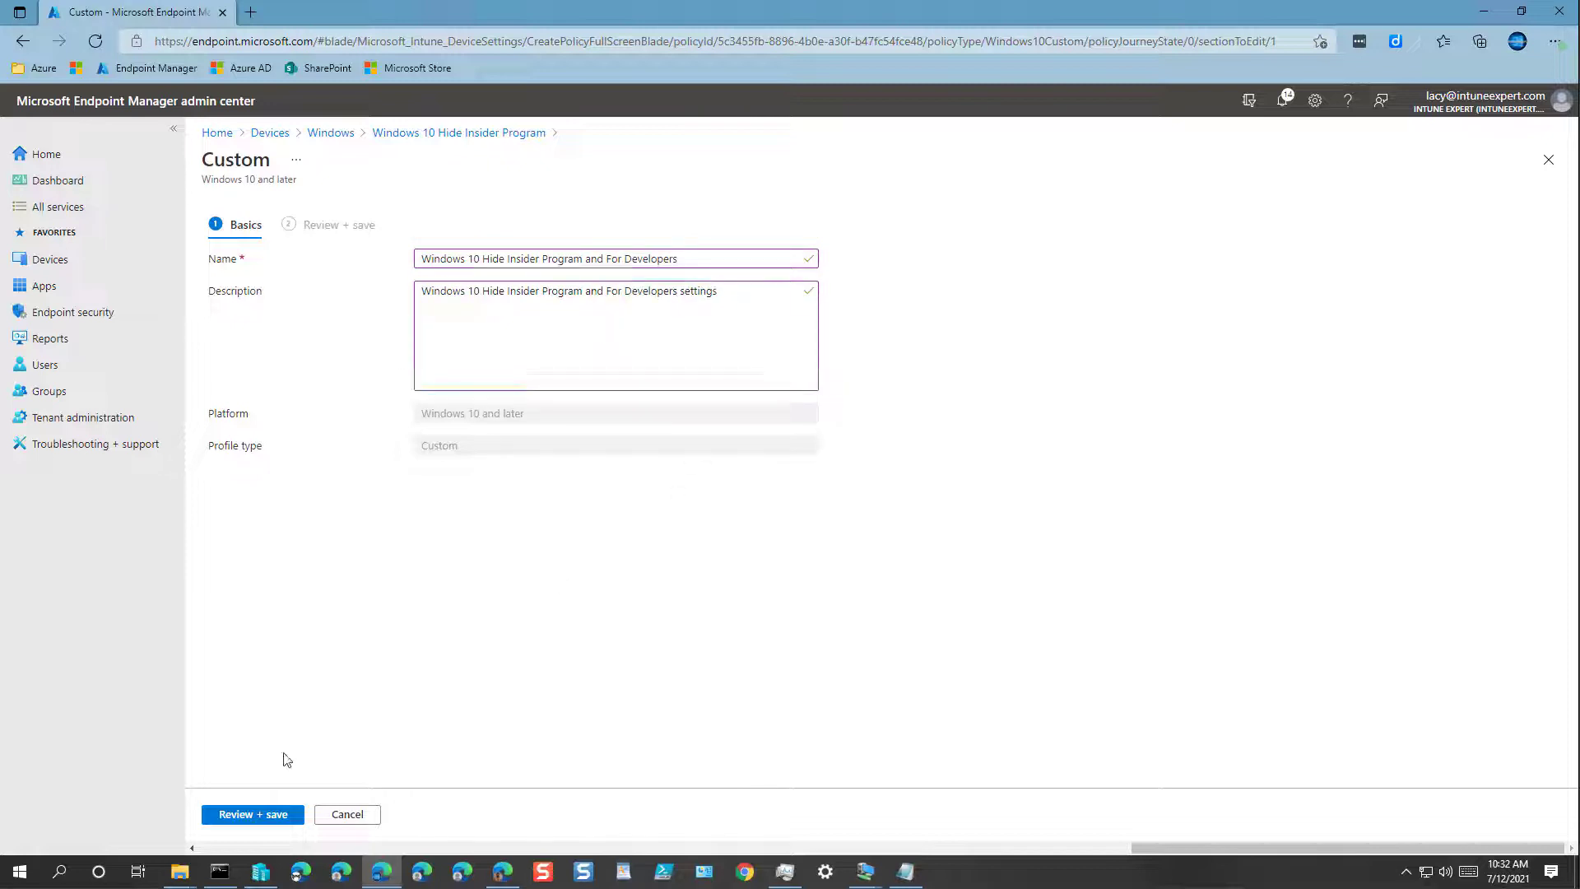
click(267, 813)
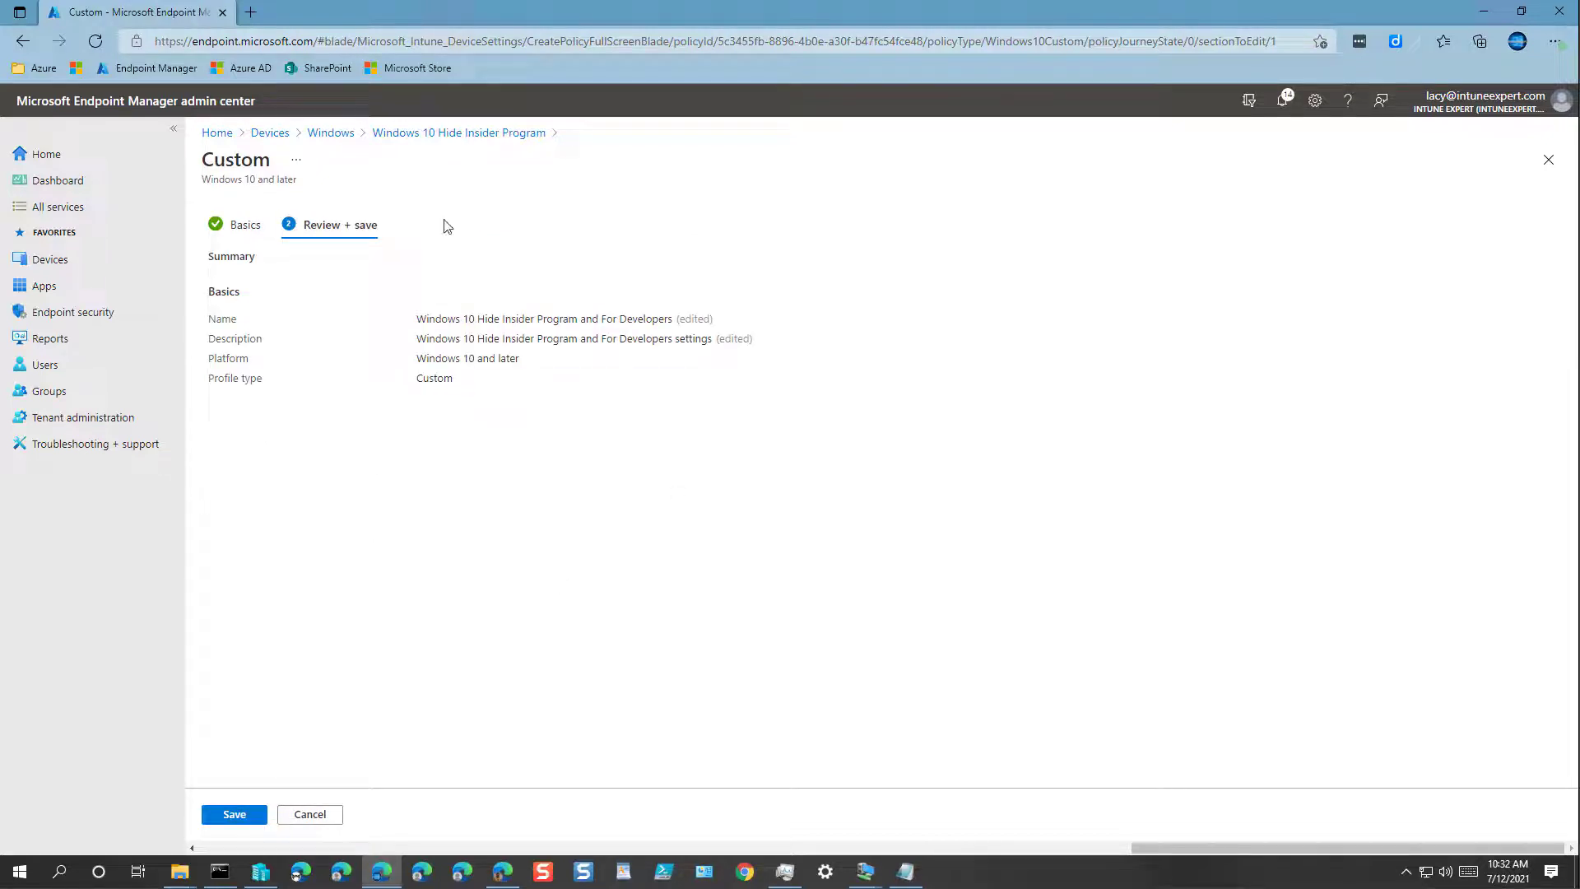
click(234, 815)
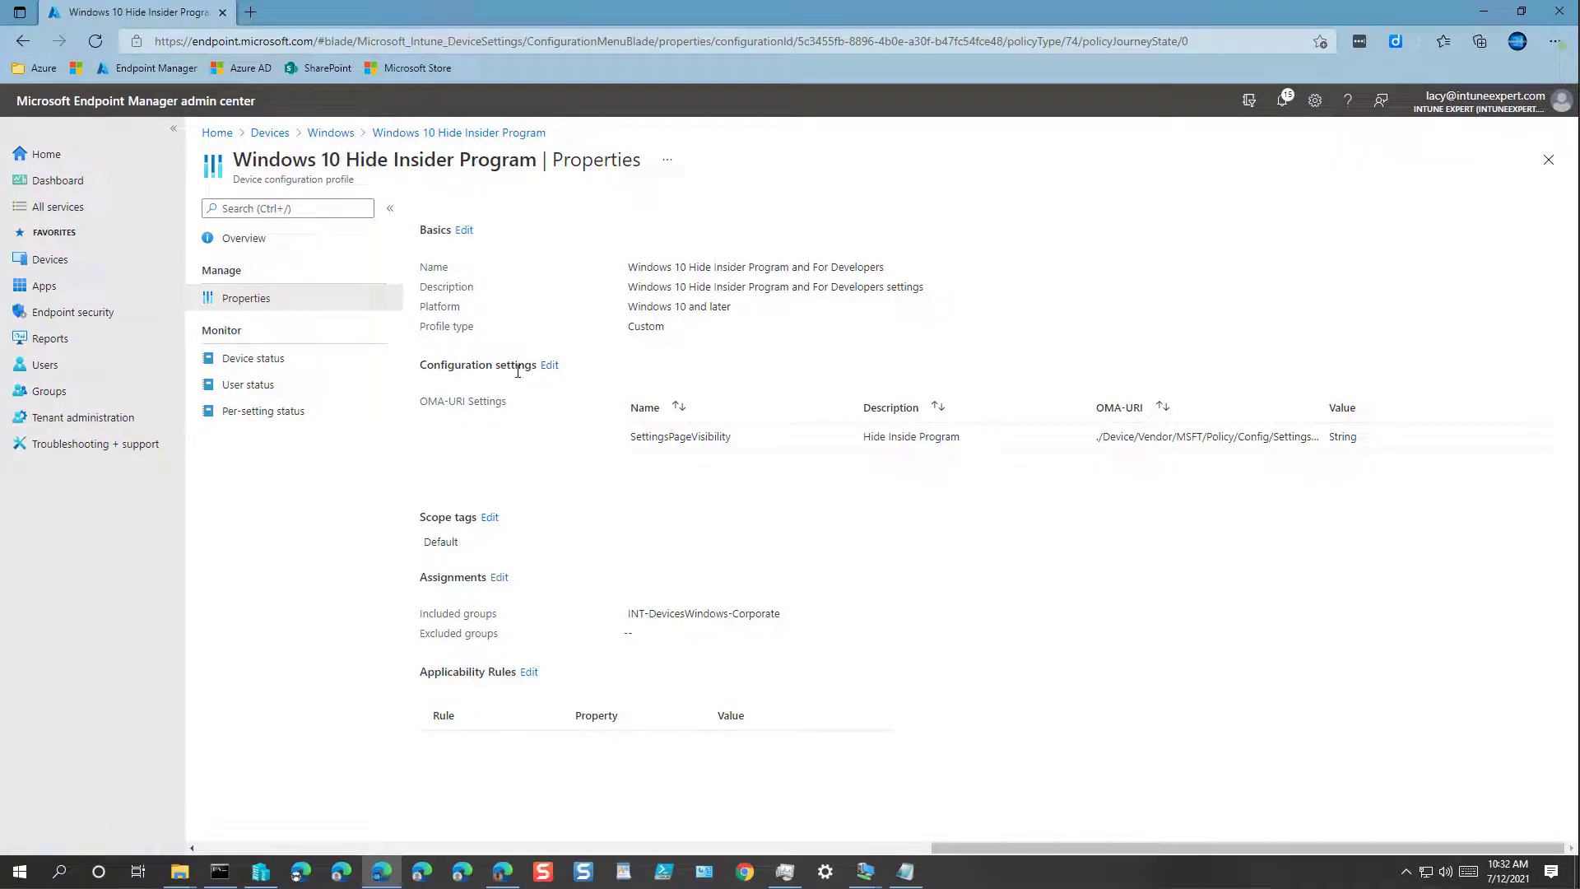
Edit the SettingsPageVisibility row, inserting 'developers;' after 'hide:' in its value.
click(548, 365)
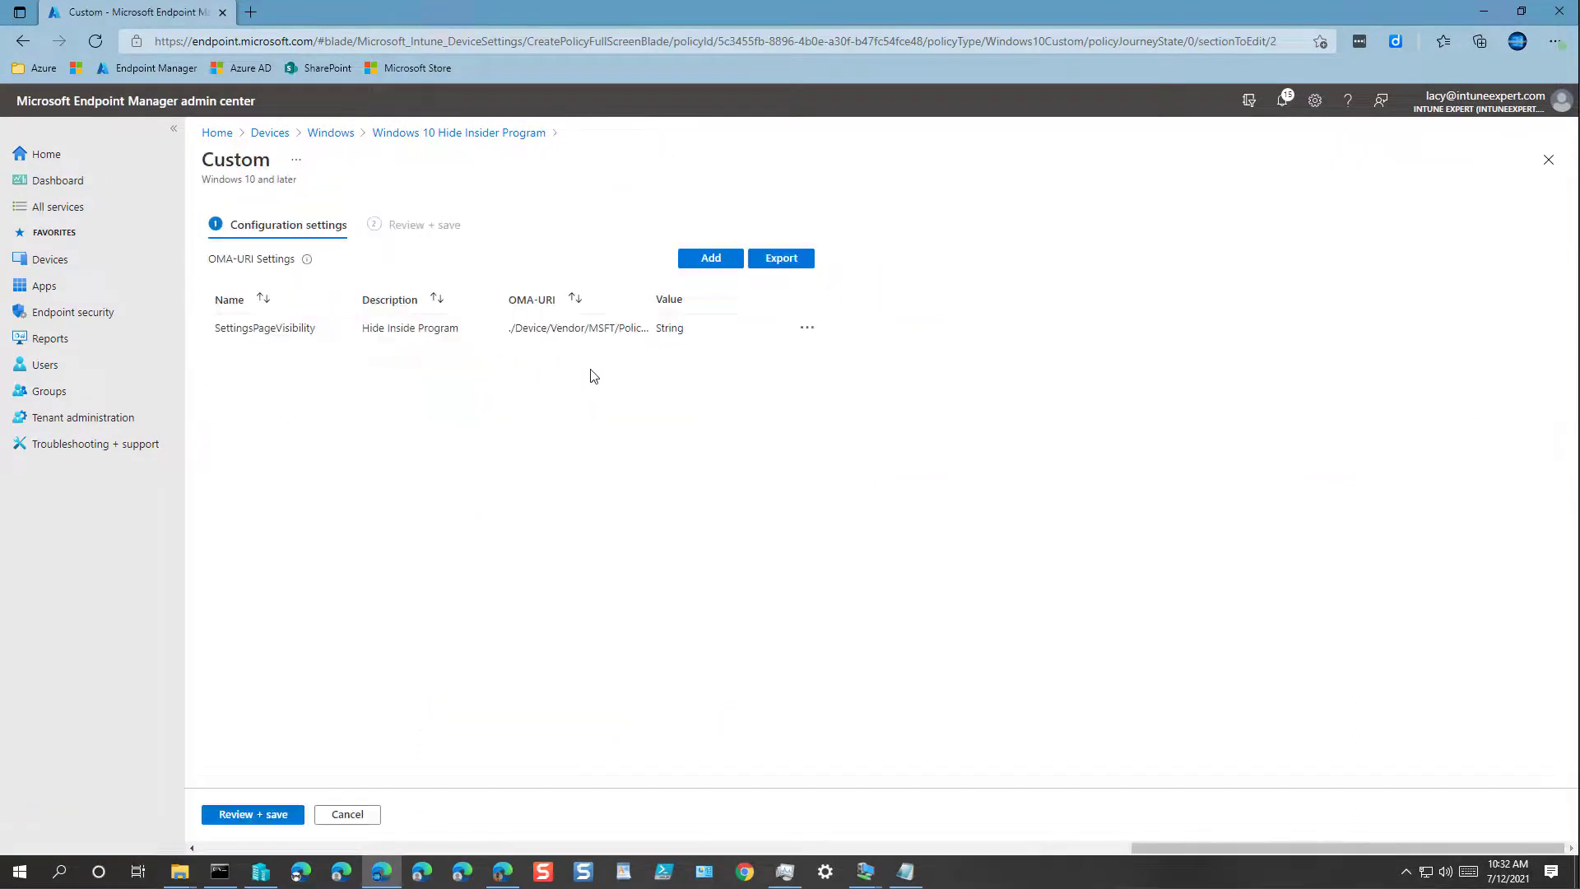
right_click(365, 332)
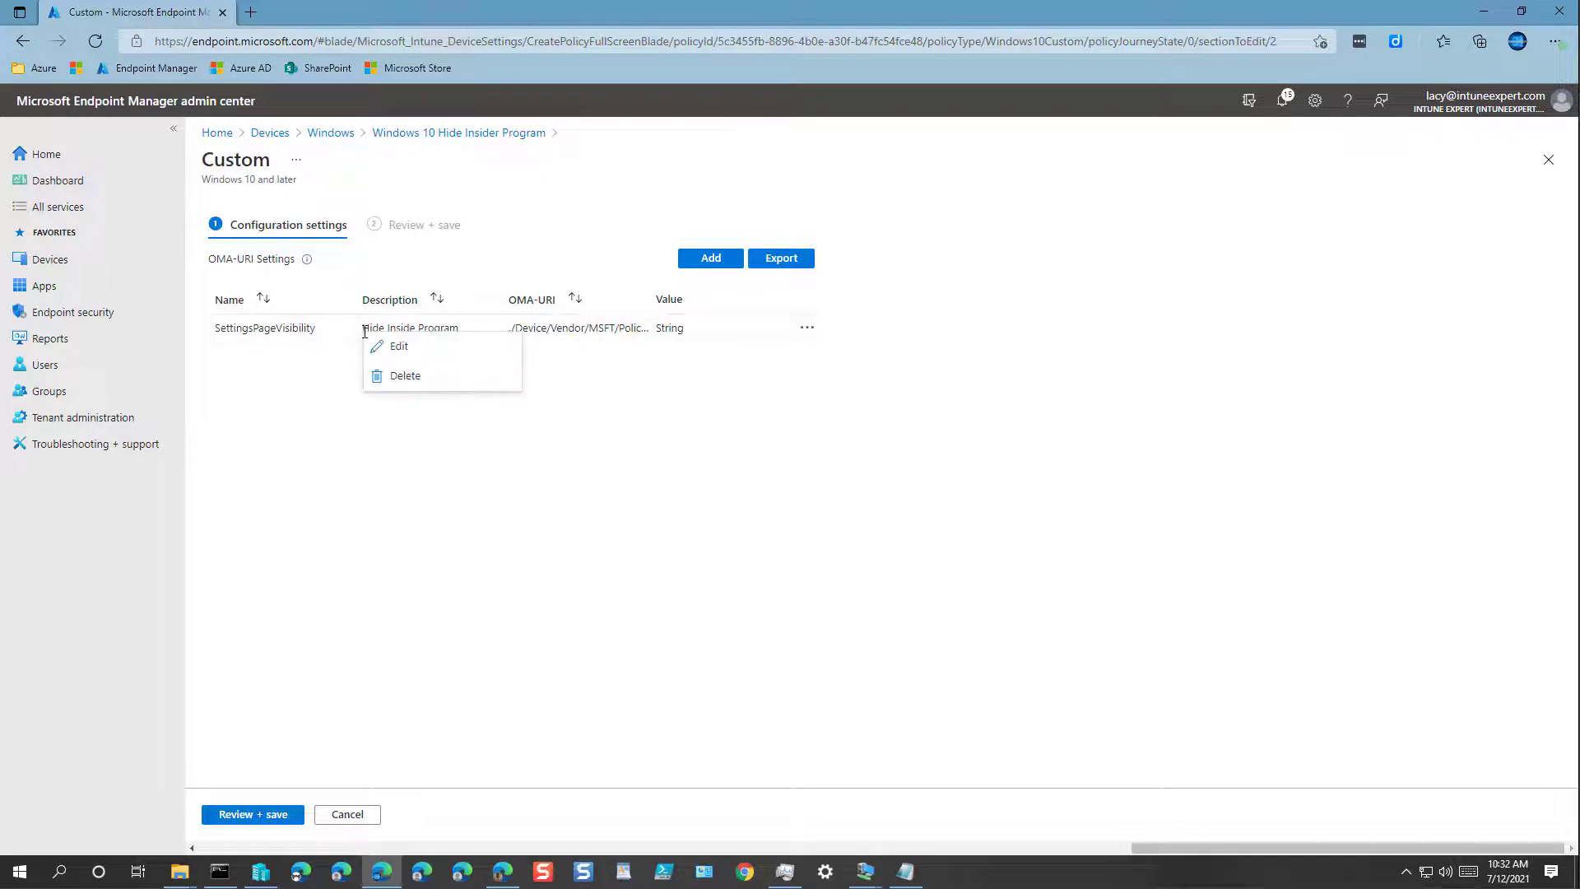
click(807, 328)
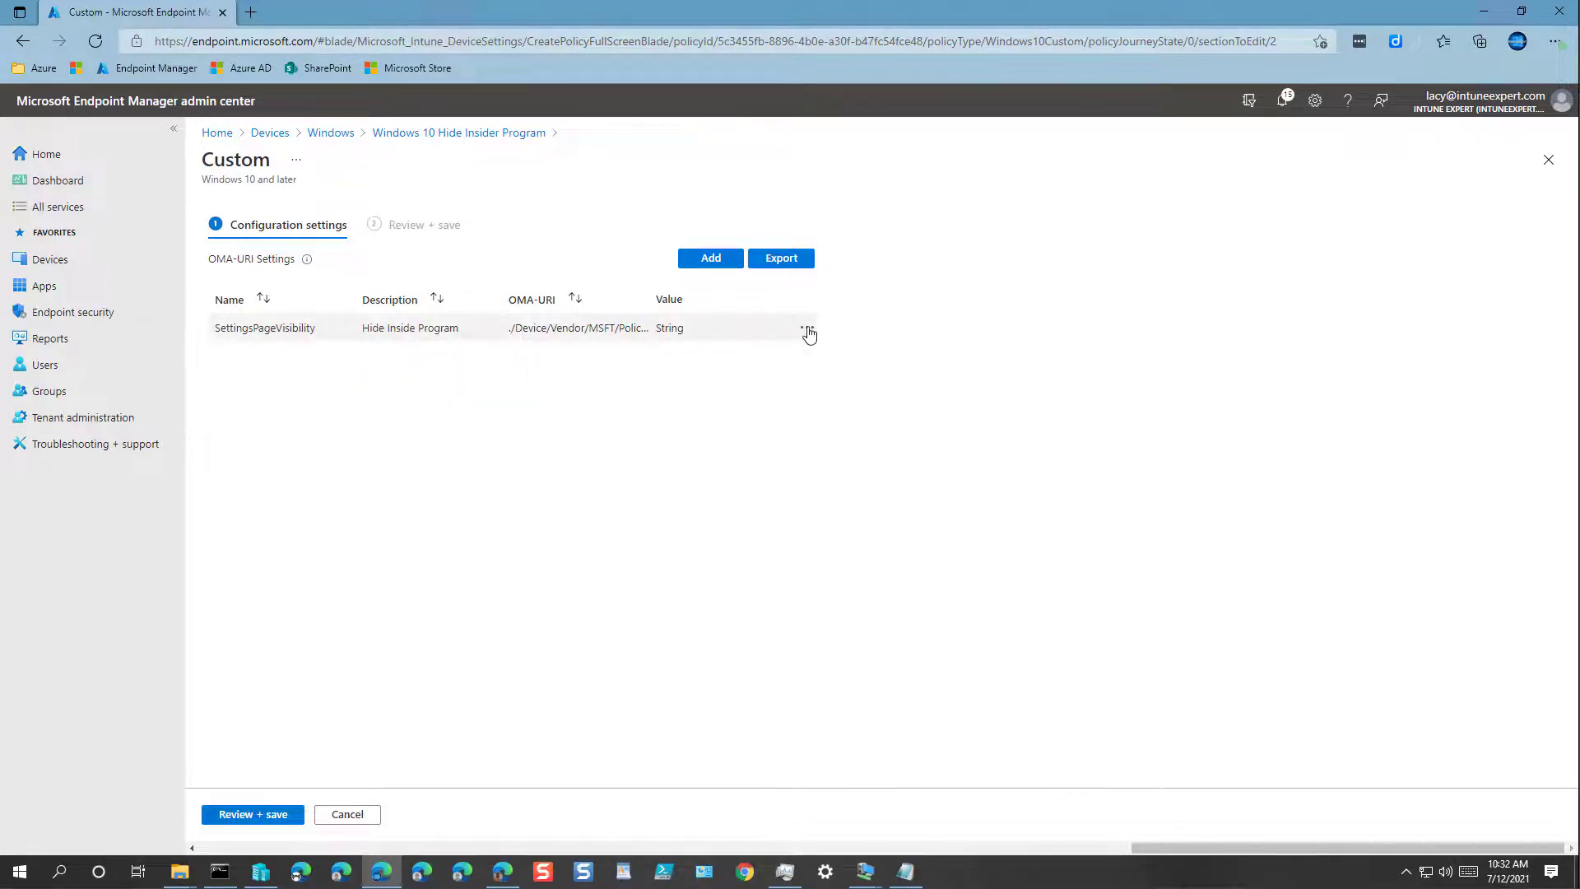
click(809, 330)
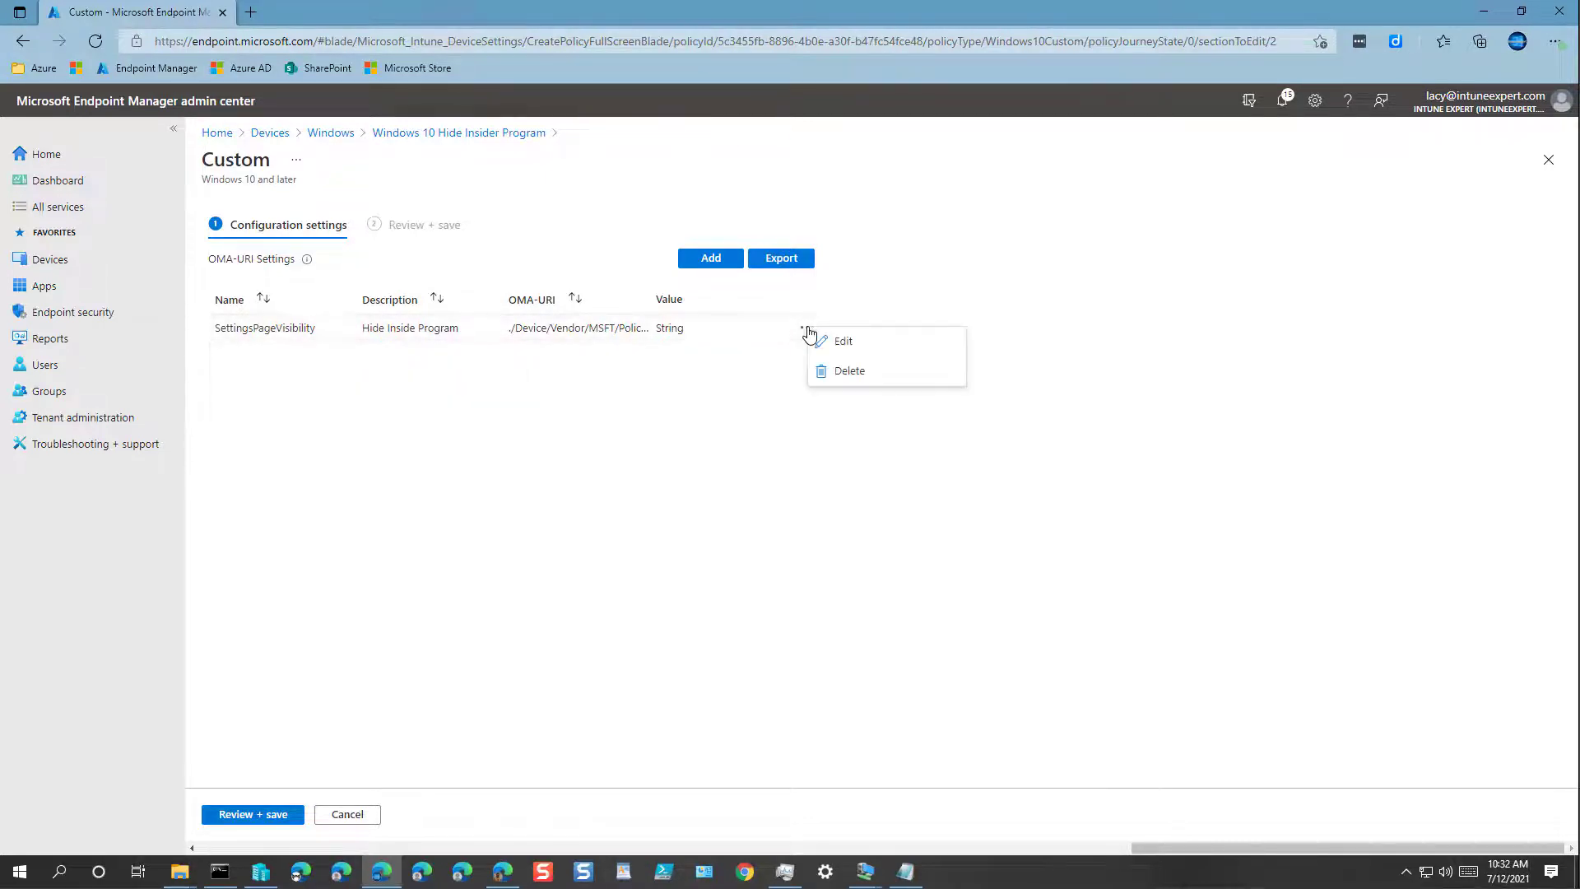
click(851, 346)
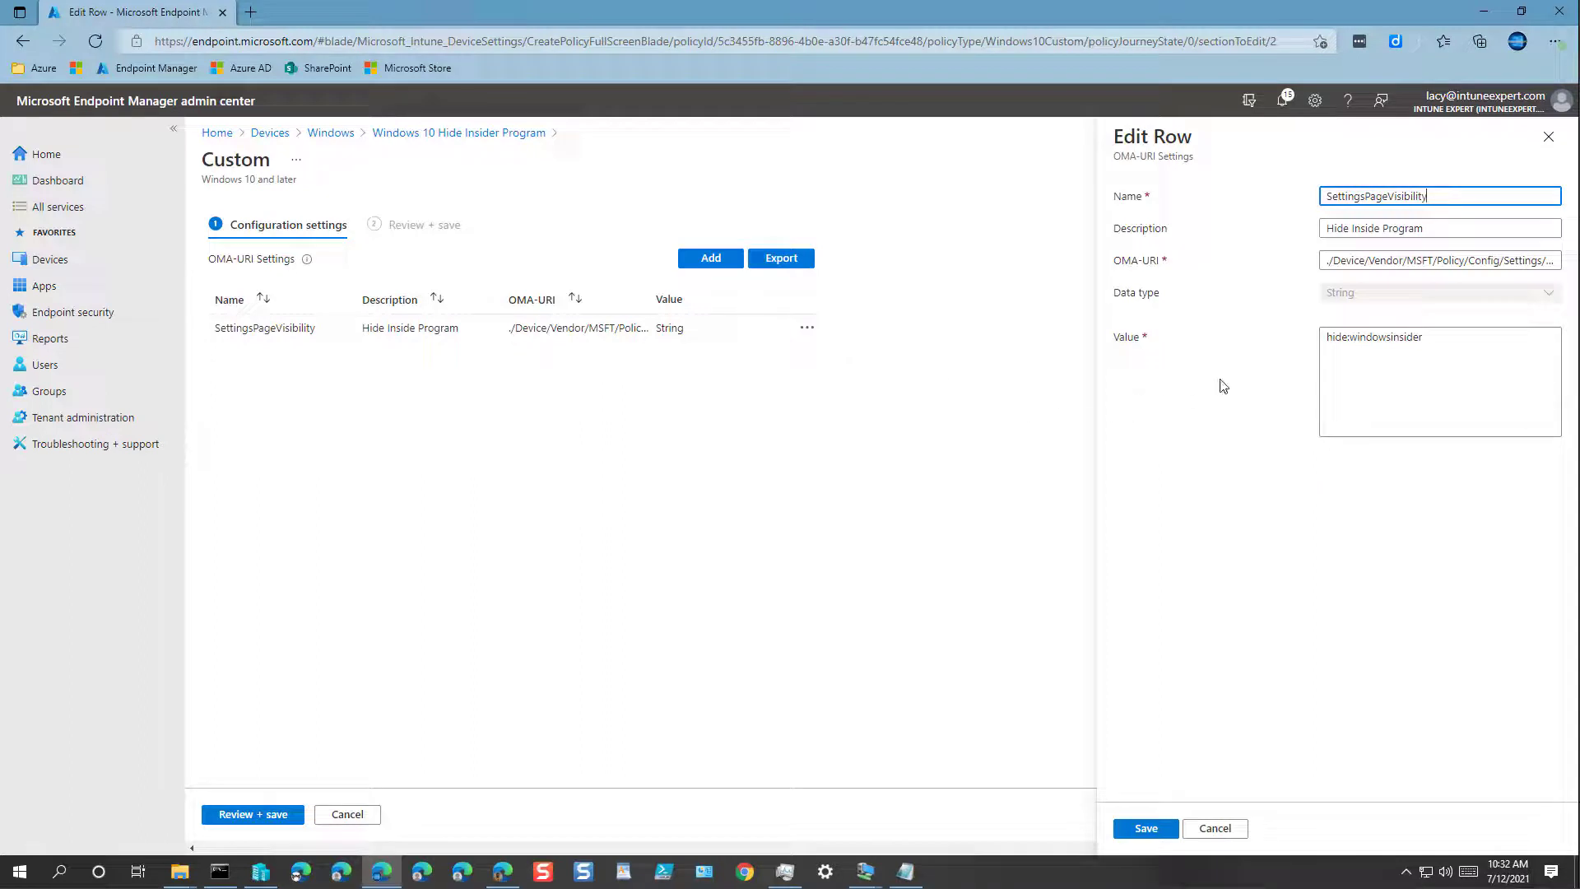
click(1444, 339)
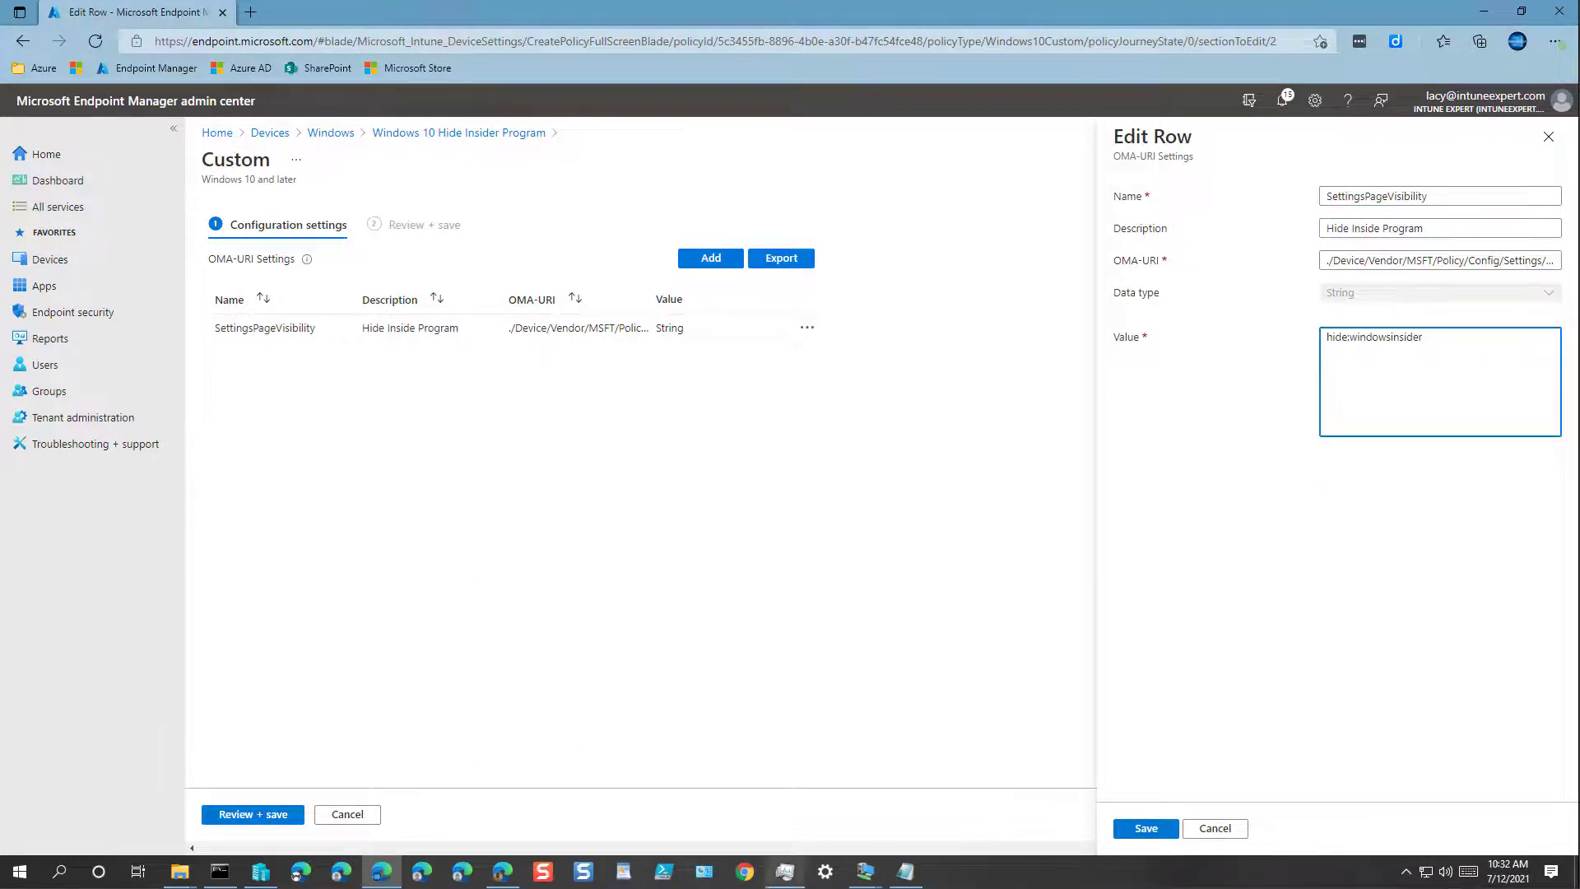
mouse_move(785, 870)
key(Home)
key(Right)
text(developers;)
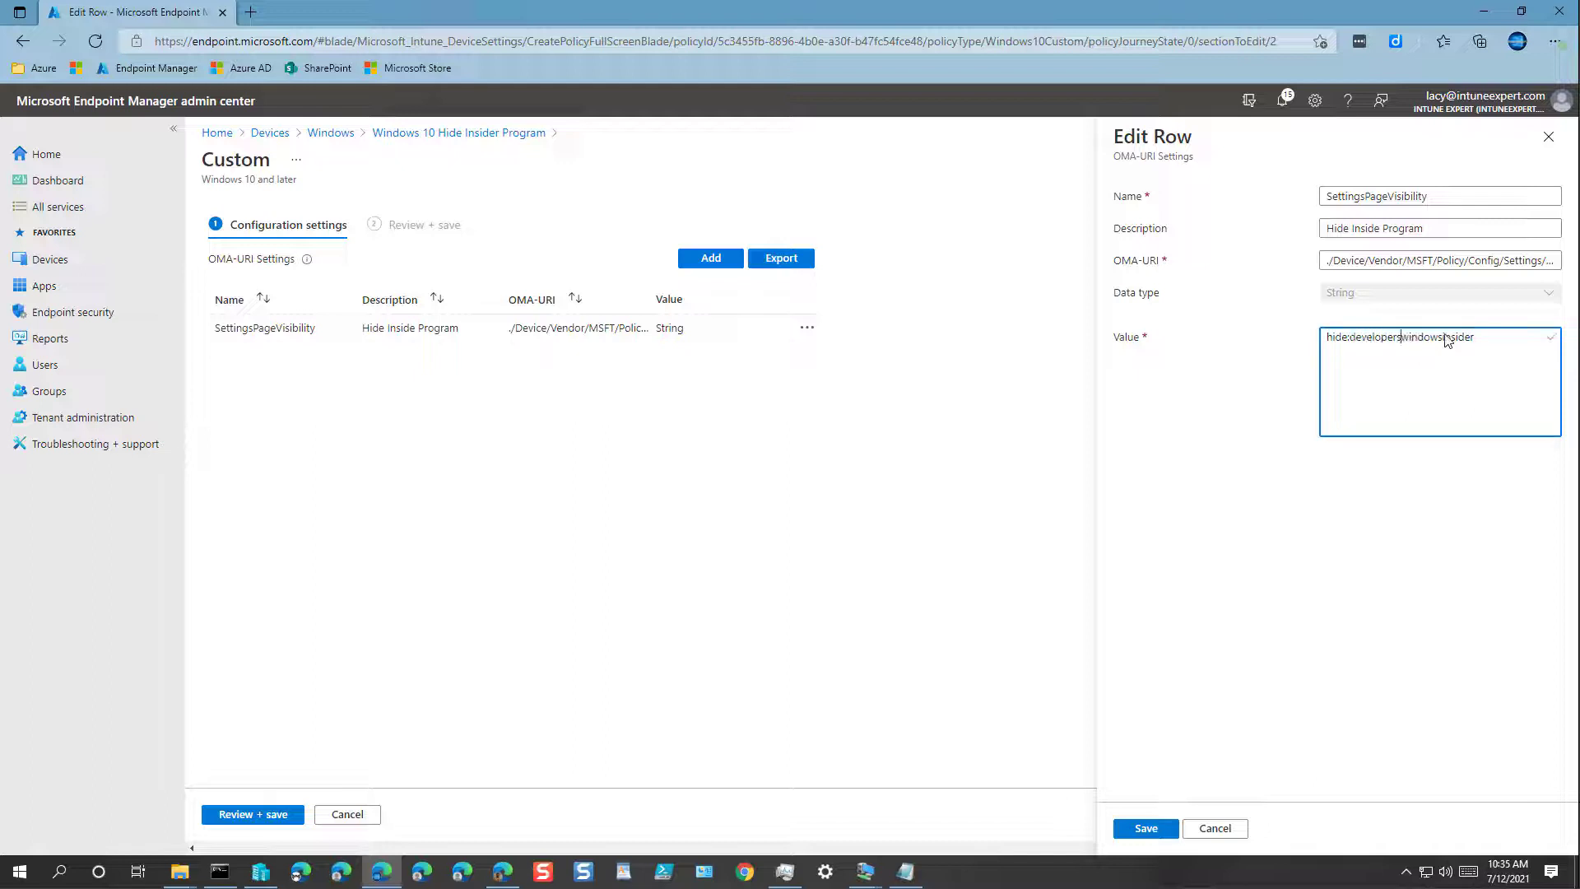
text(;)
click(1146, 828)
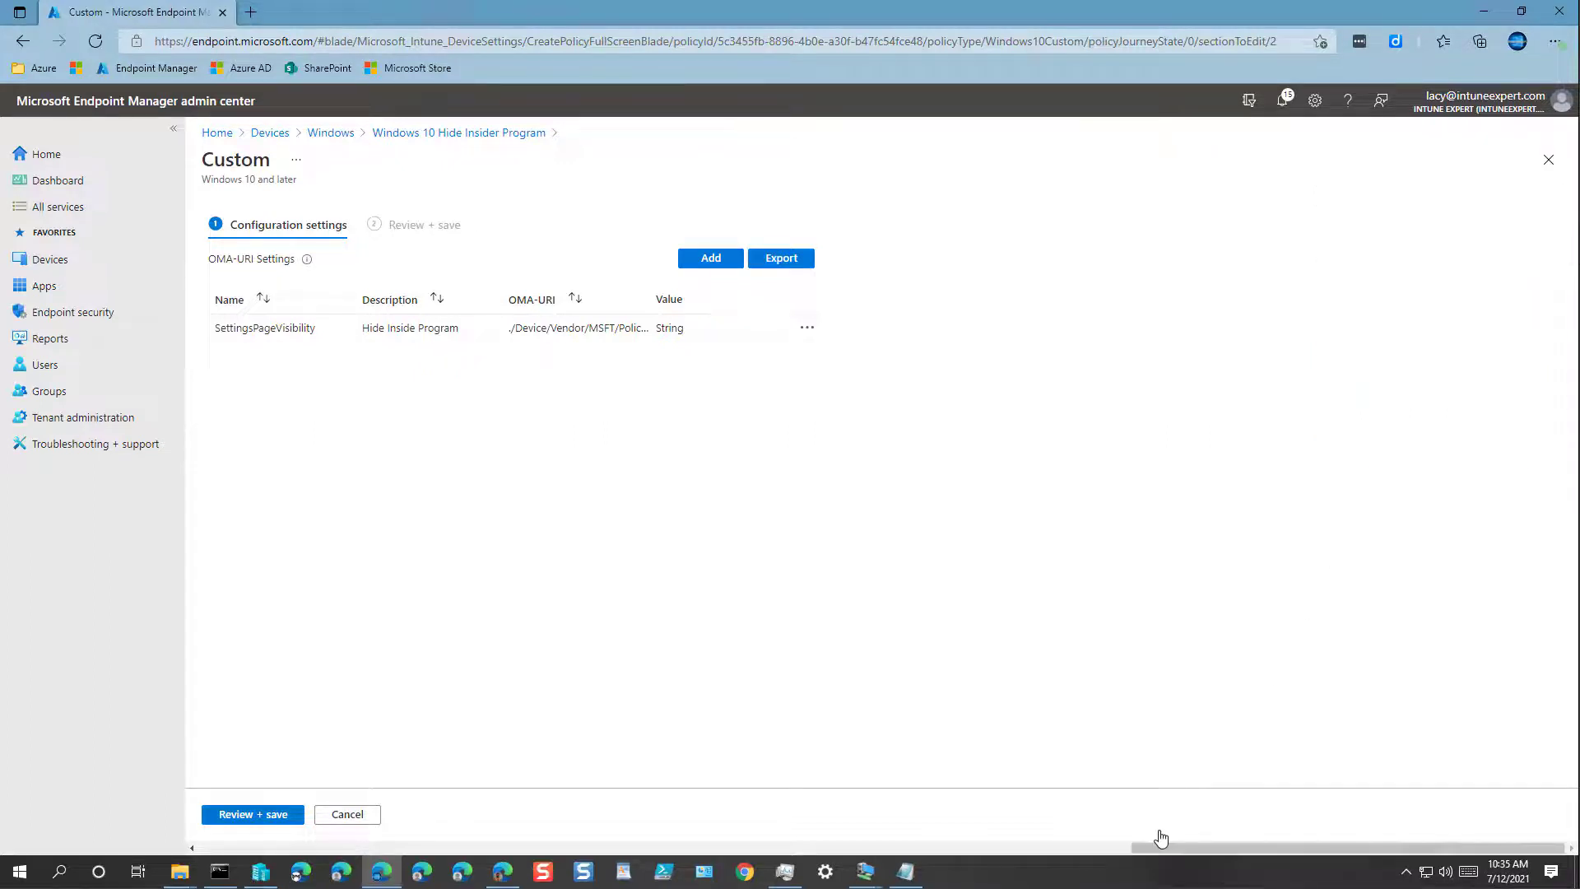
Review and save the profile with value hide:developers;windowsinsider.
click(227, 820)
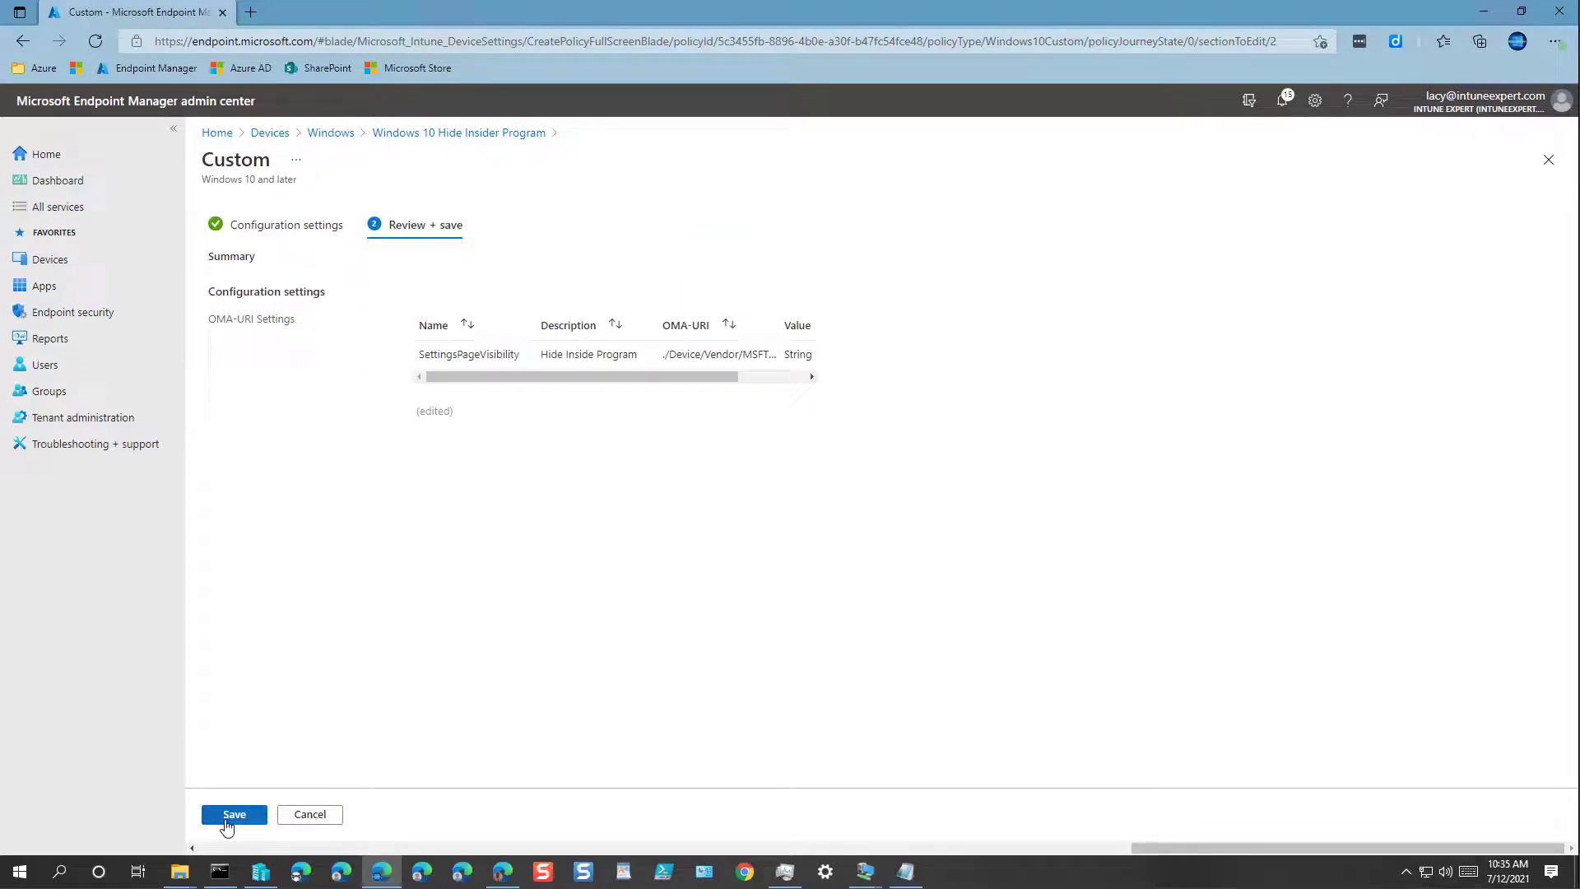
drag(639, 378, 756, 384)
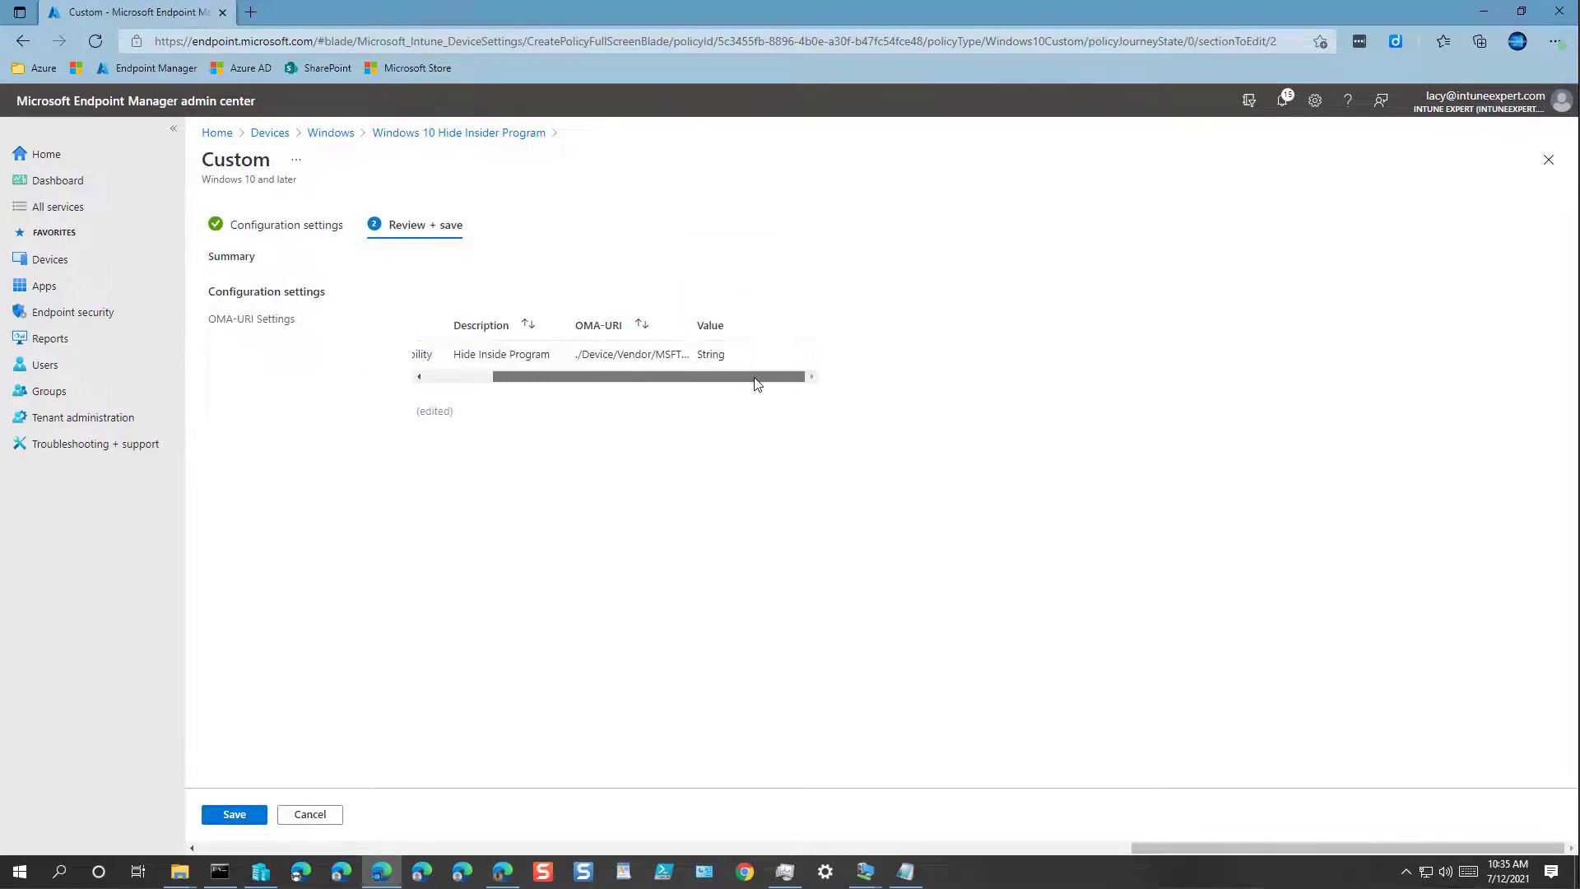
click(233, 816)
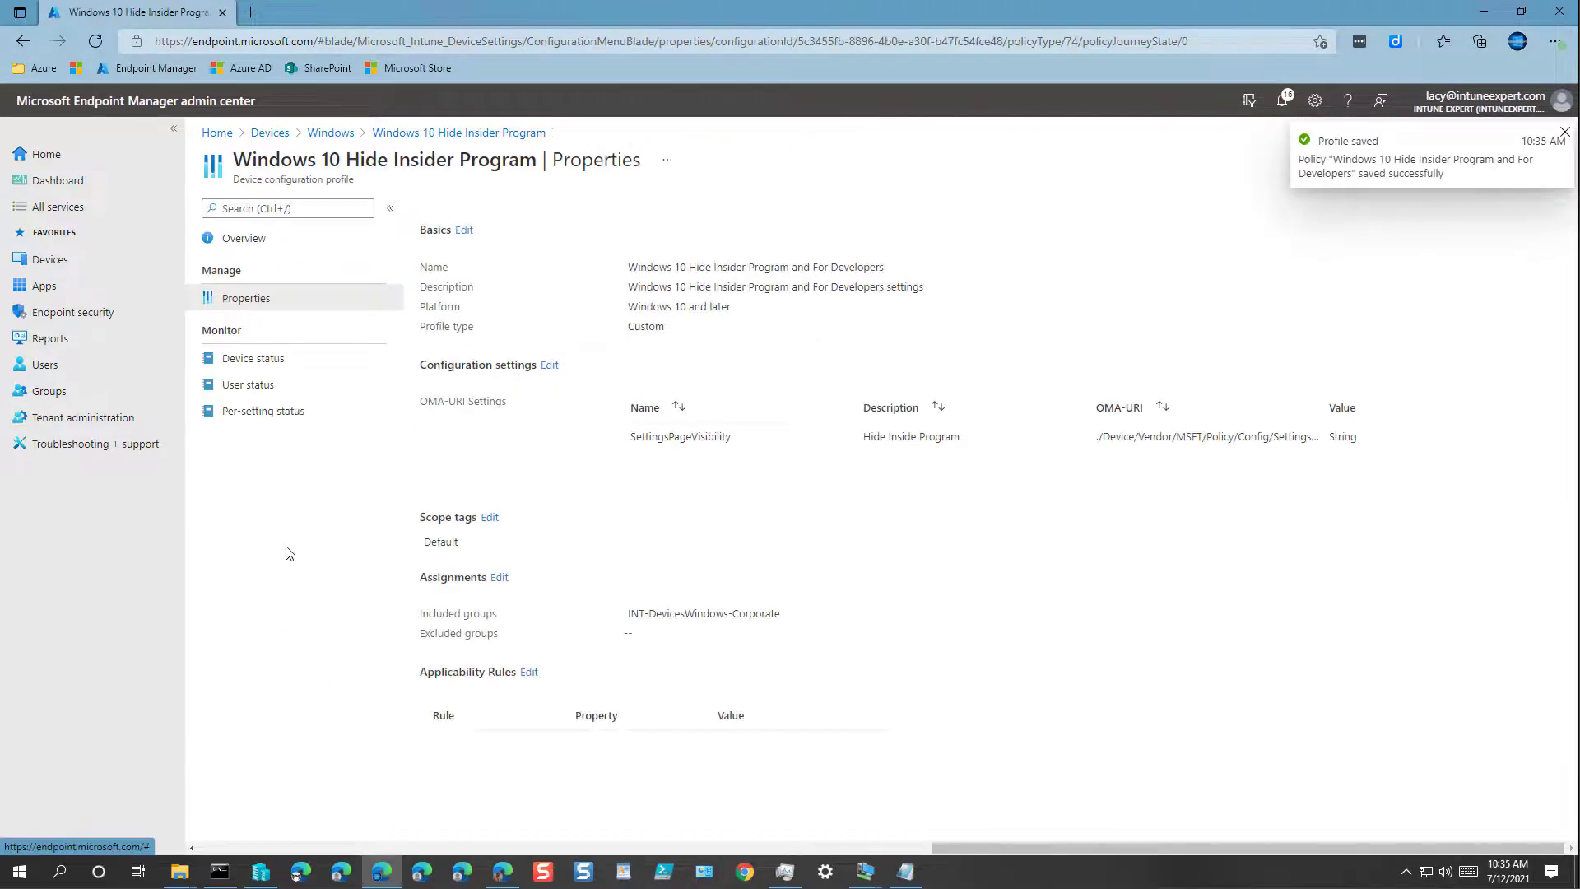
Sync the AUTO2114 device from Troubleshooting + support and confirm Yes.
click(95, 443)
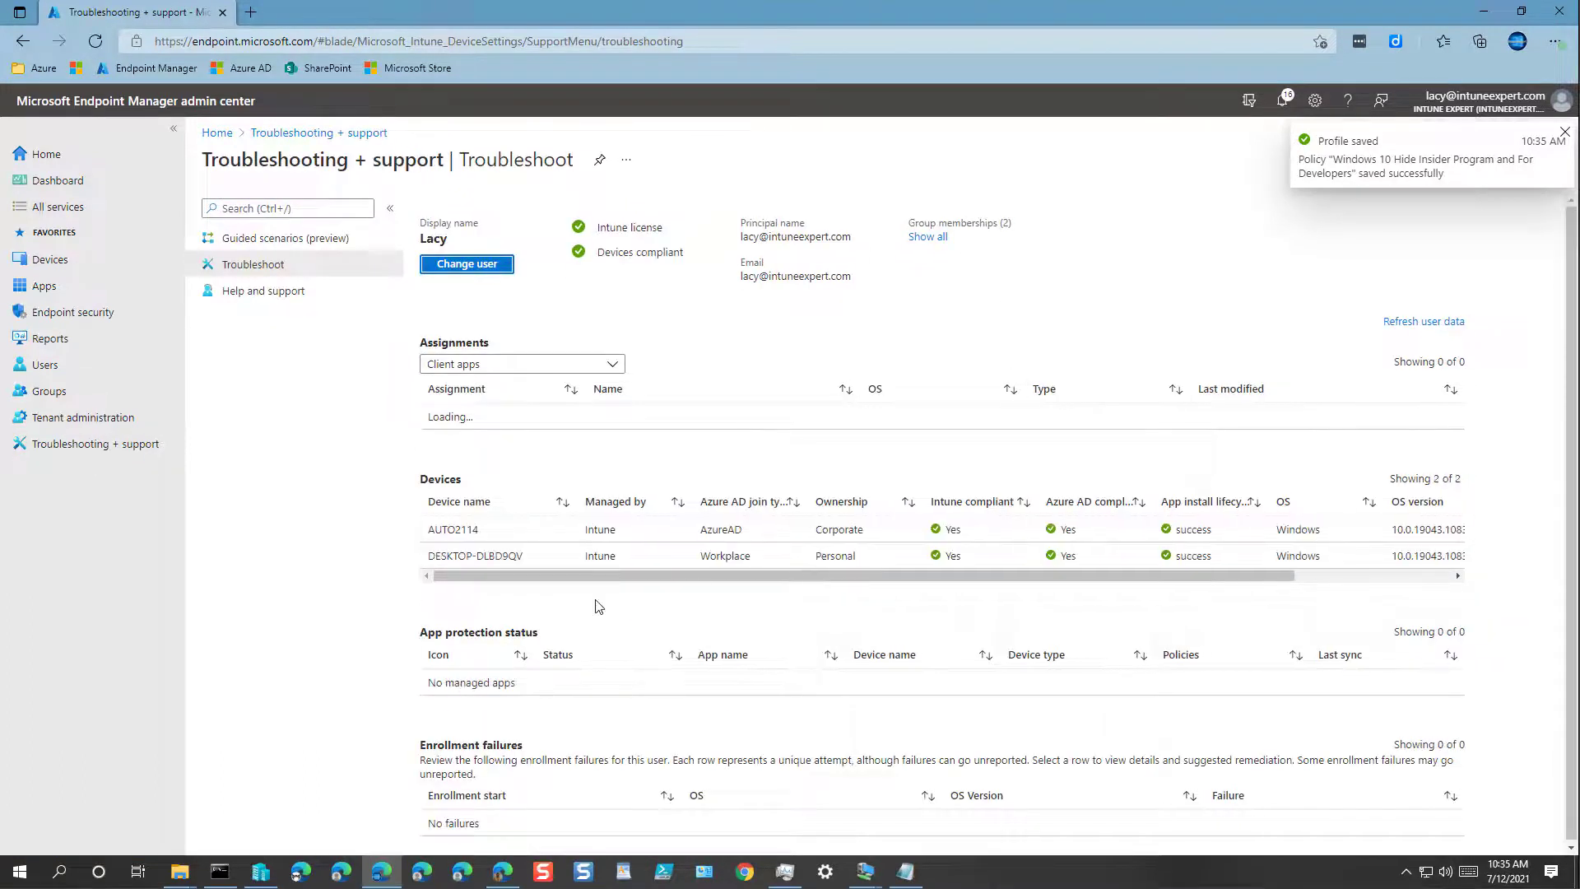
click(460, 531)
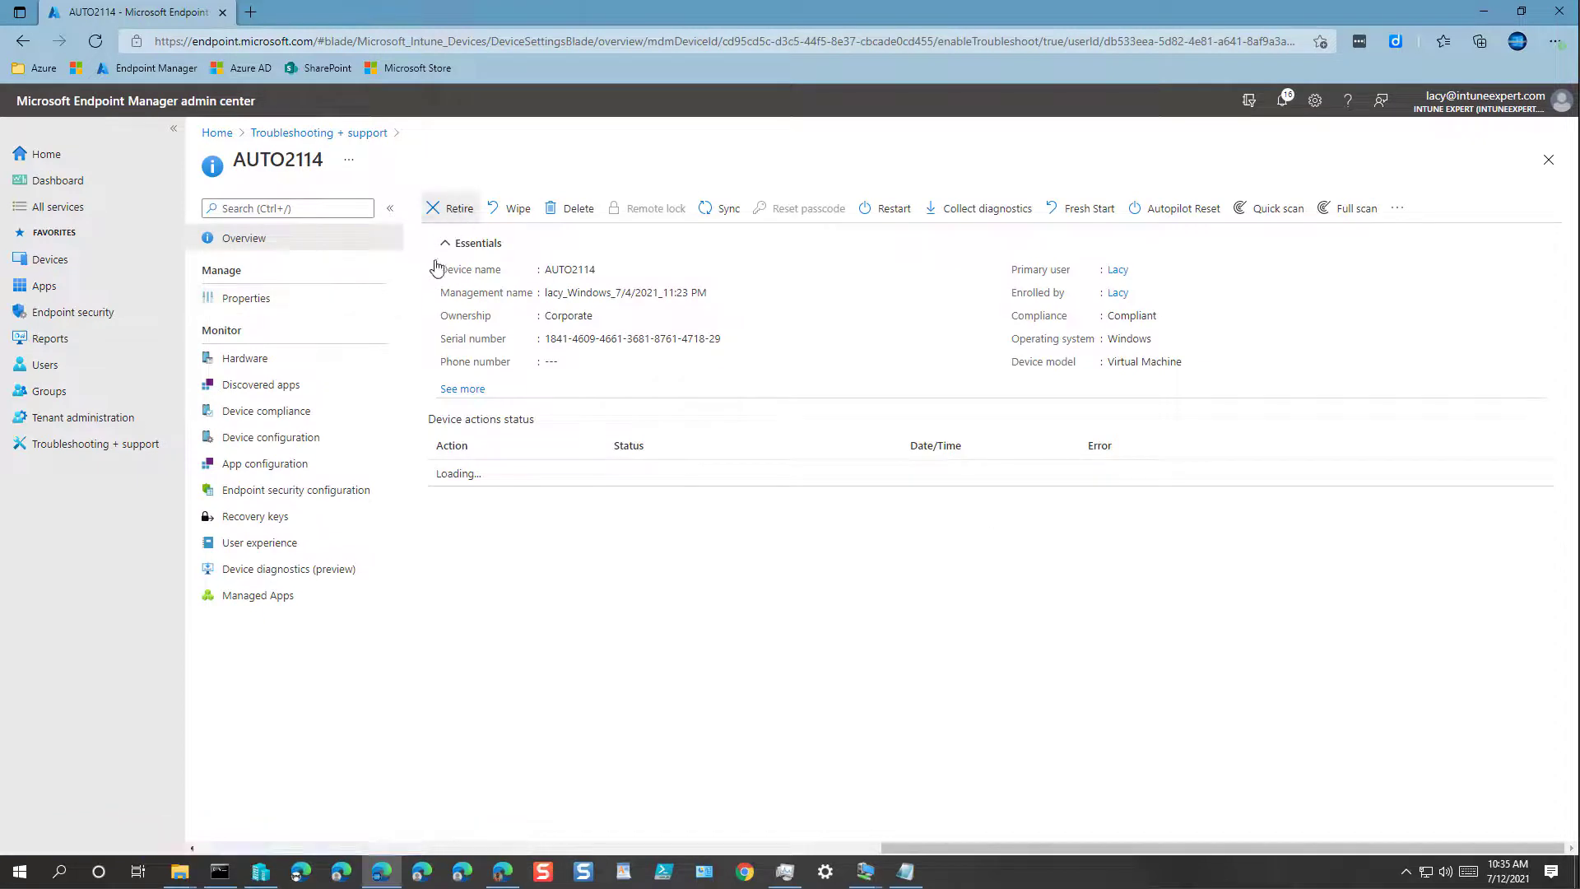
click(728, 211)
click(453, 297)
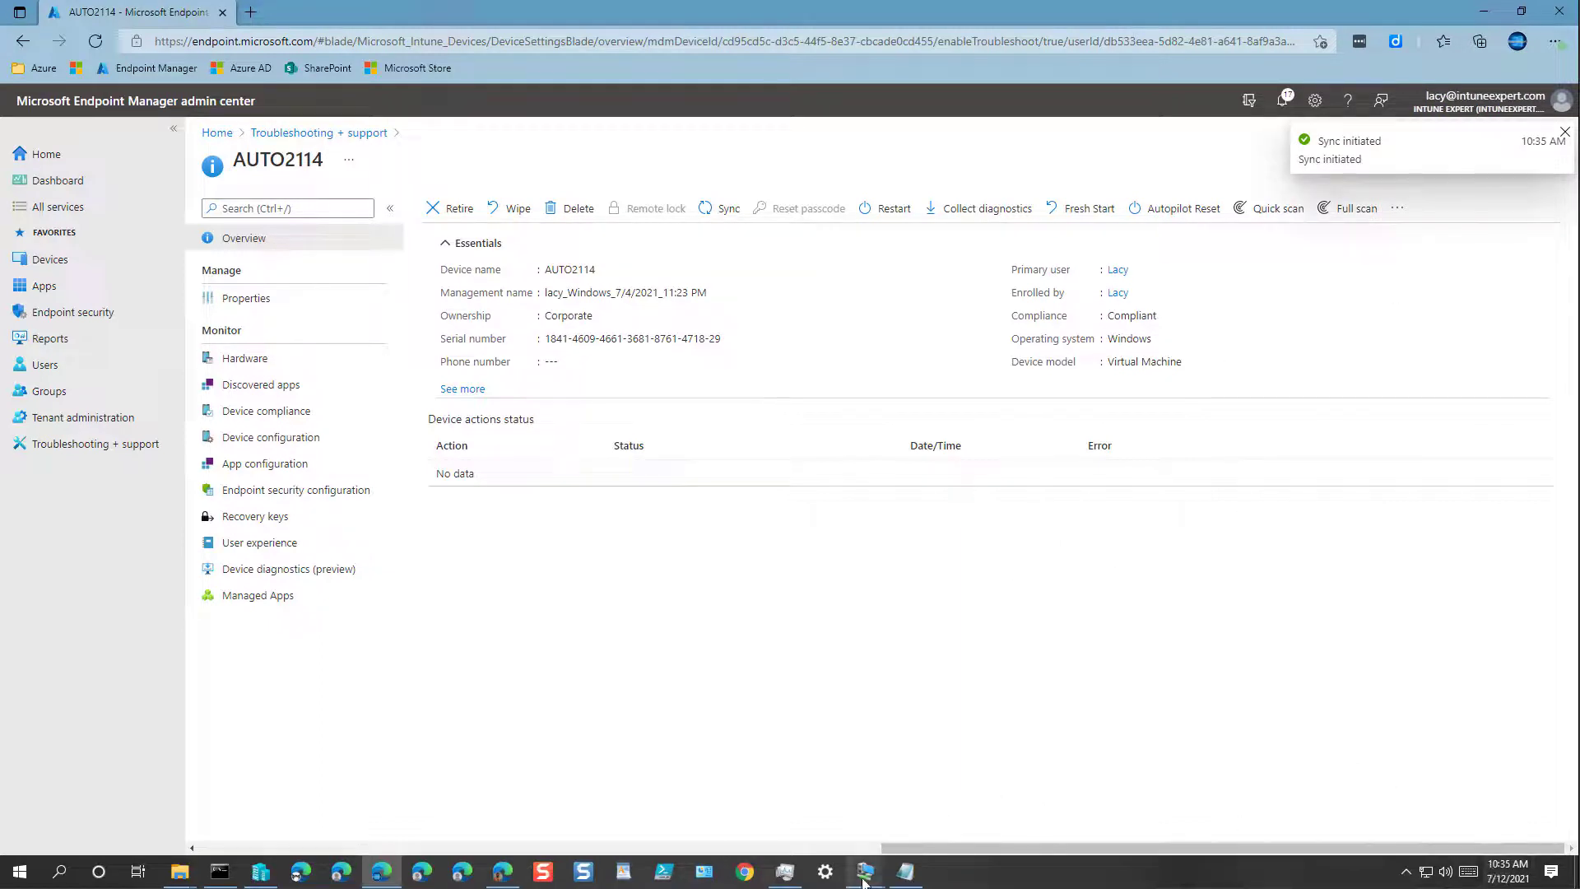
In the VM, open the work account's management info under Accounts > Access work or school.
mouse_move(865, 871)
click(747, 800)
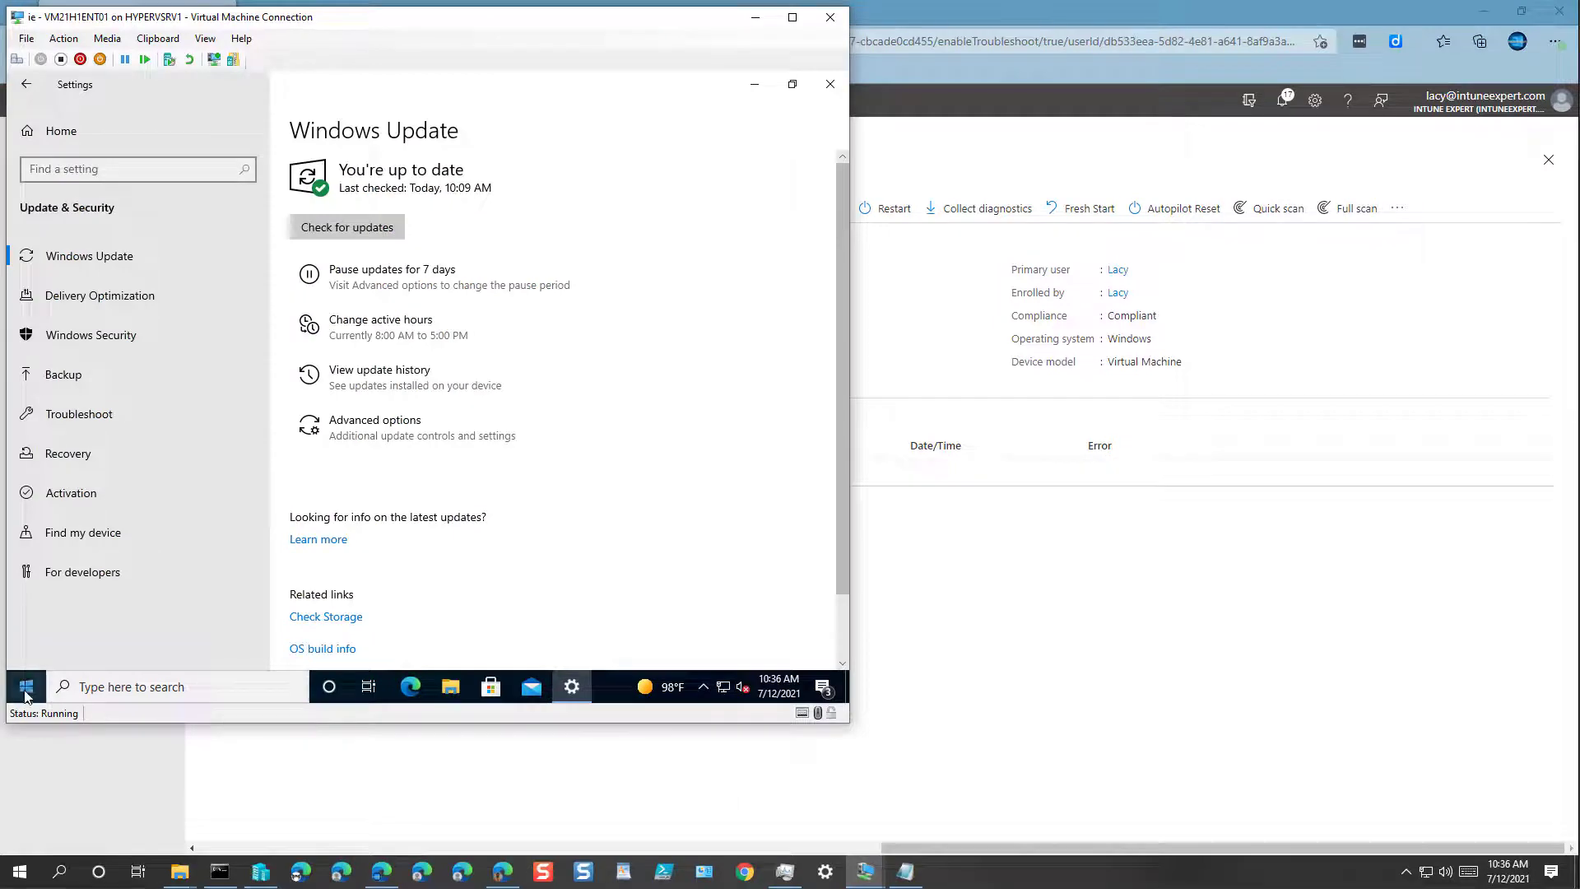
click(831, 84)
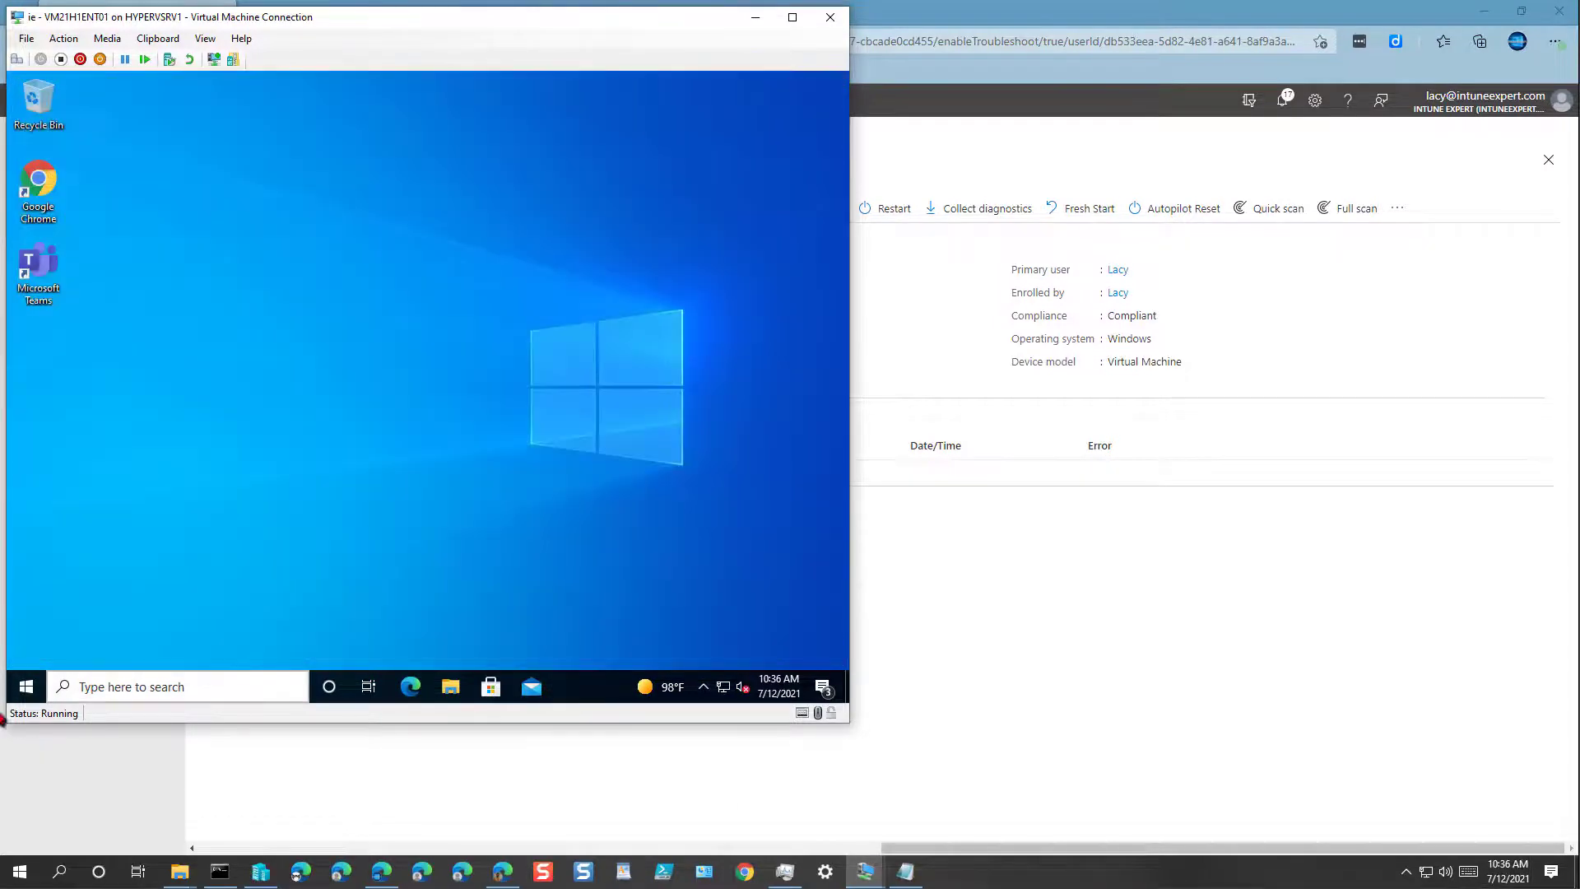
click(26, 686)
click(27, 608)
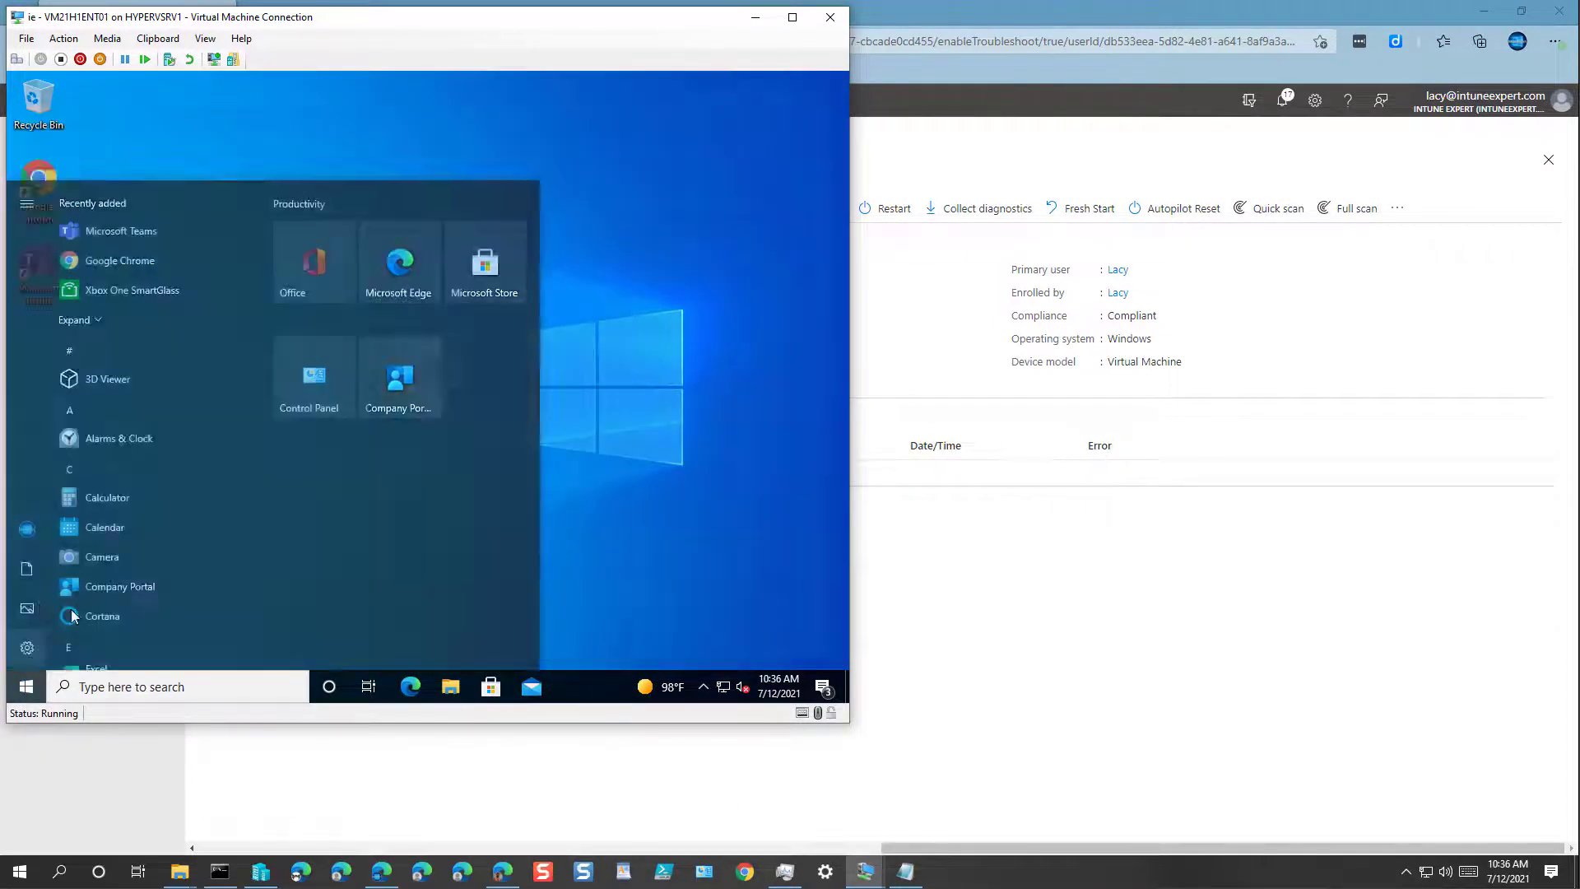
click(189, 453)
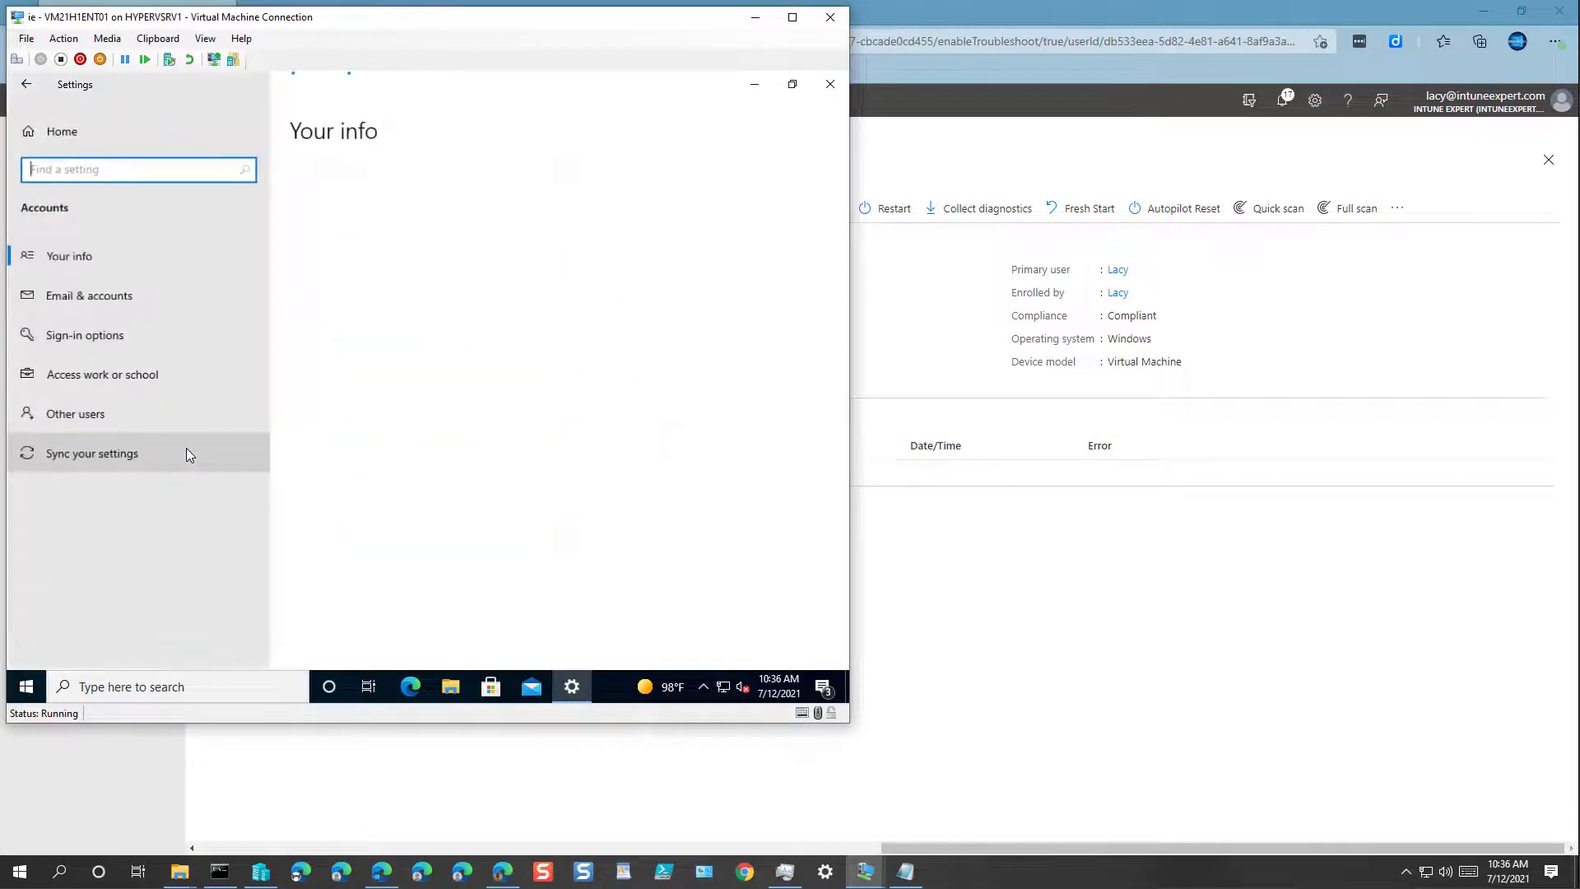
click(182, 376)
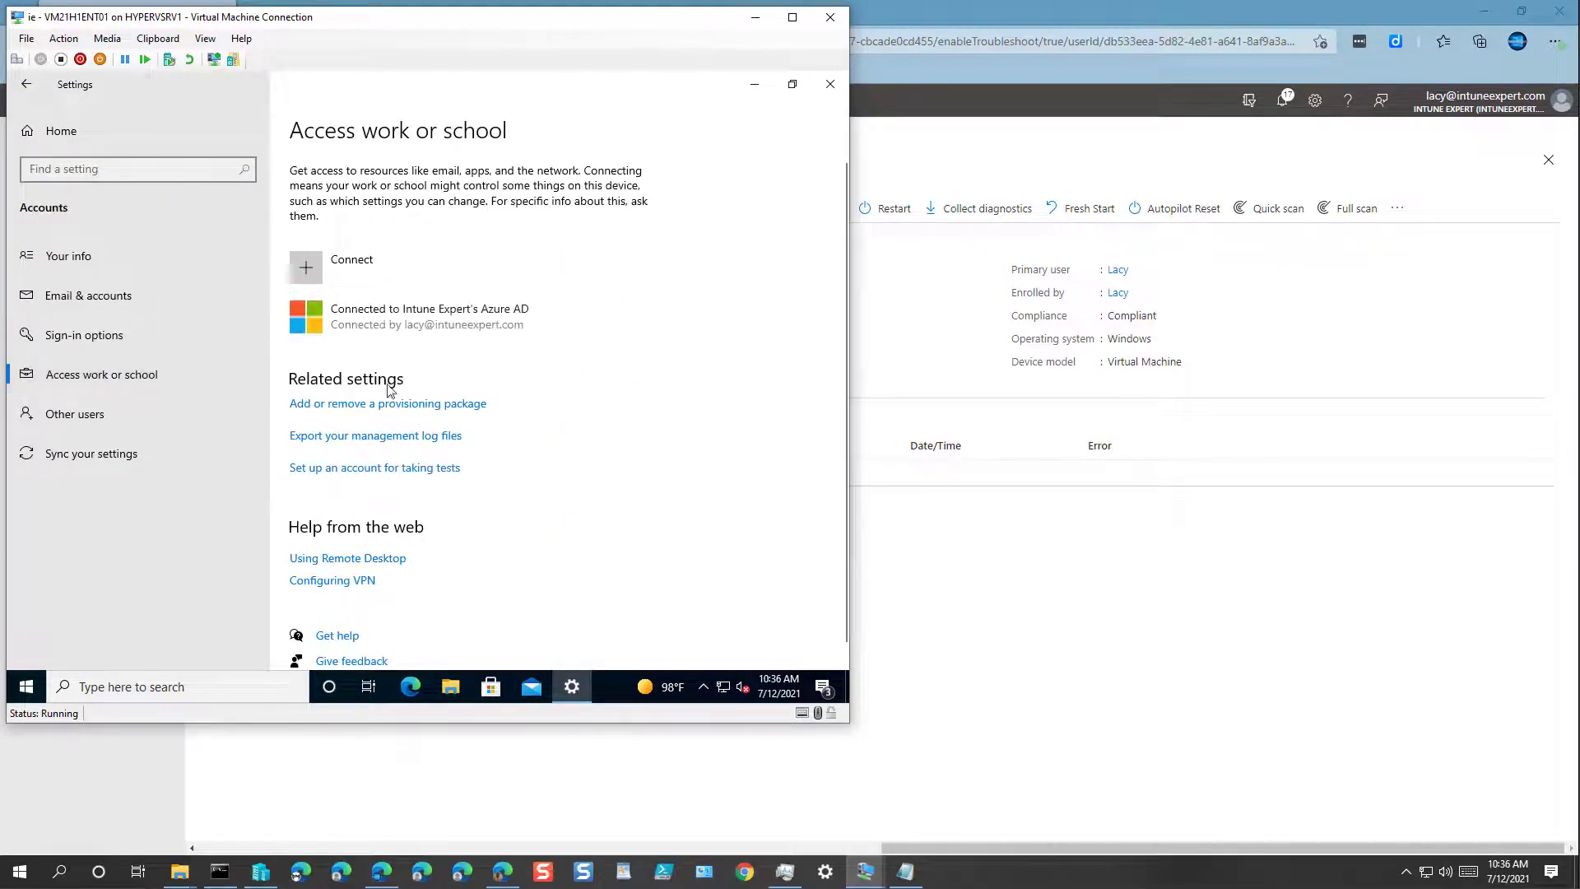
click(400, 323)
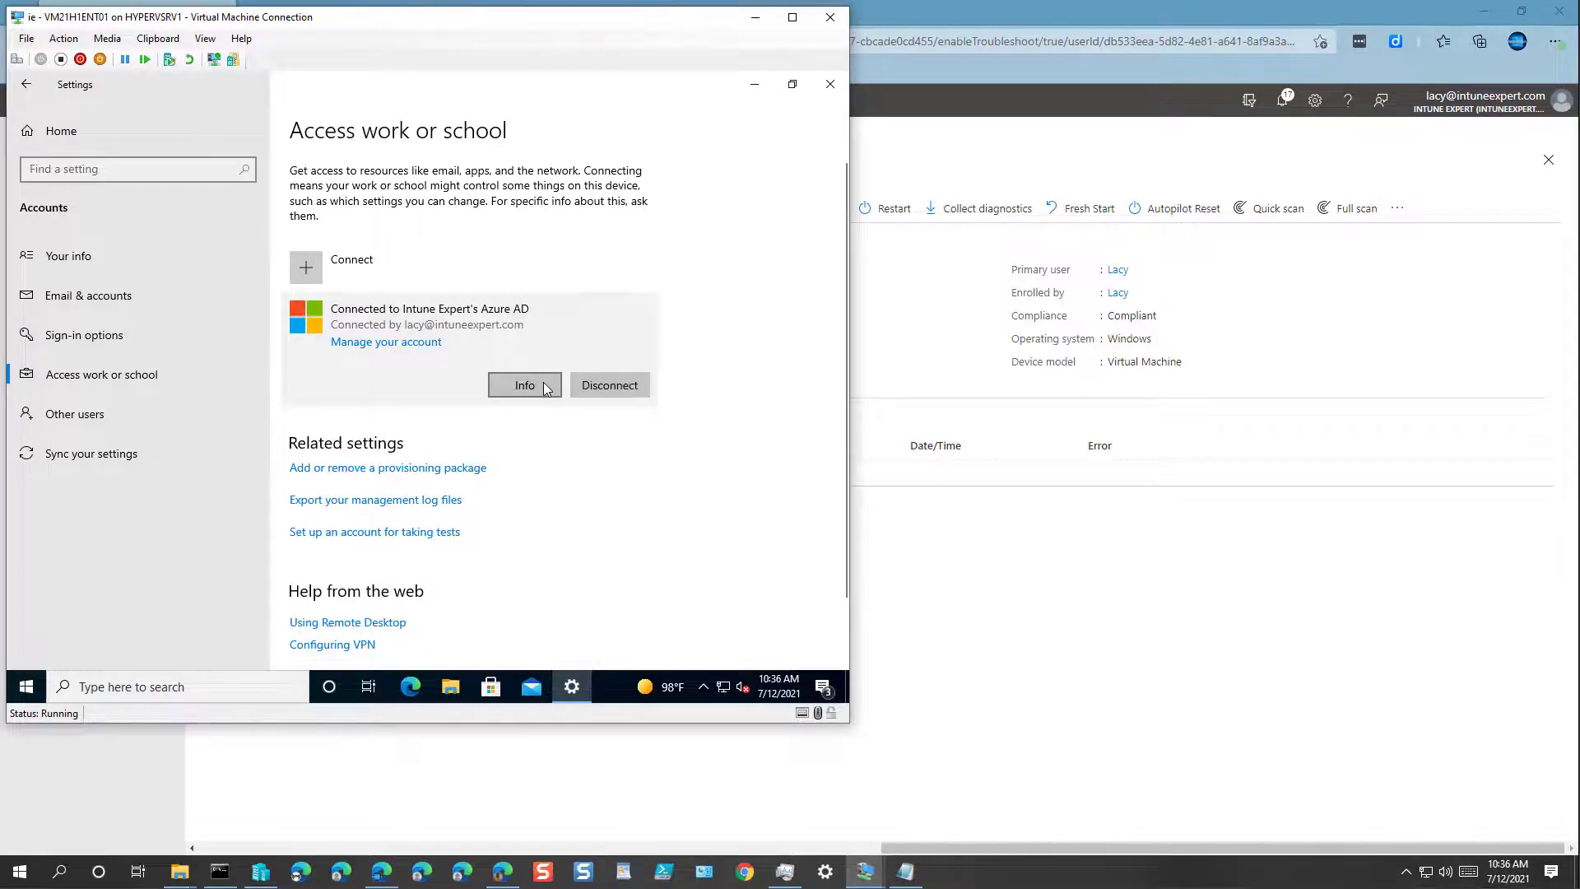
click(543, 383)
Sync the VM with Intune, then minimize Settings to show the desktop.
scroll(263, 508, down, 5)
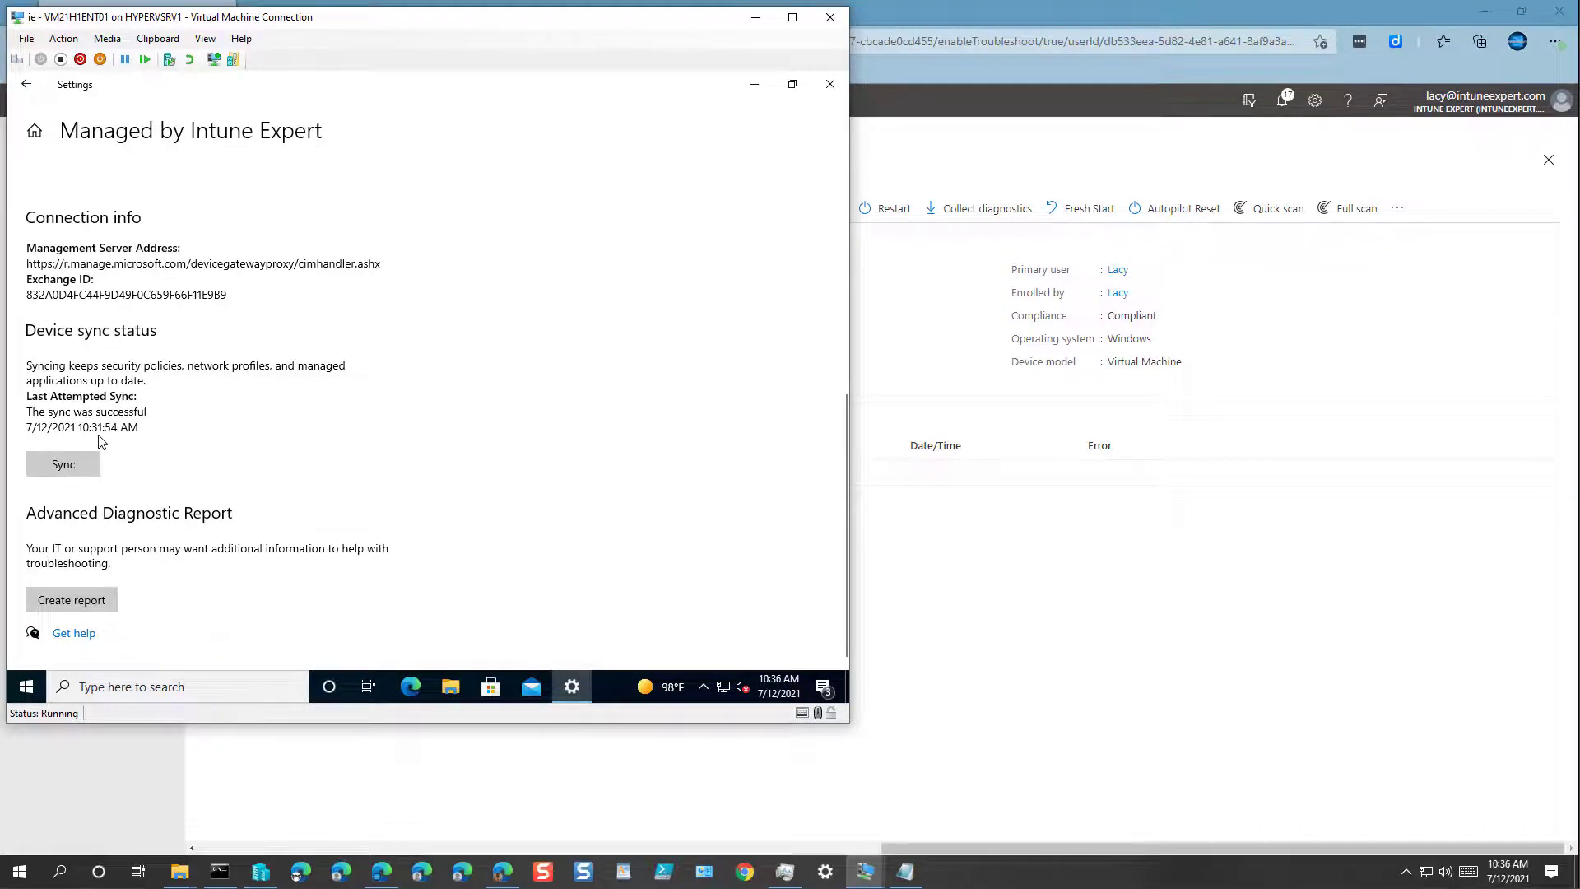
click(90, 460)
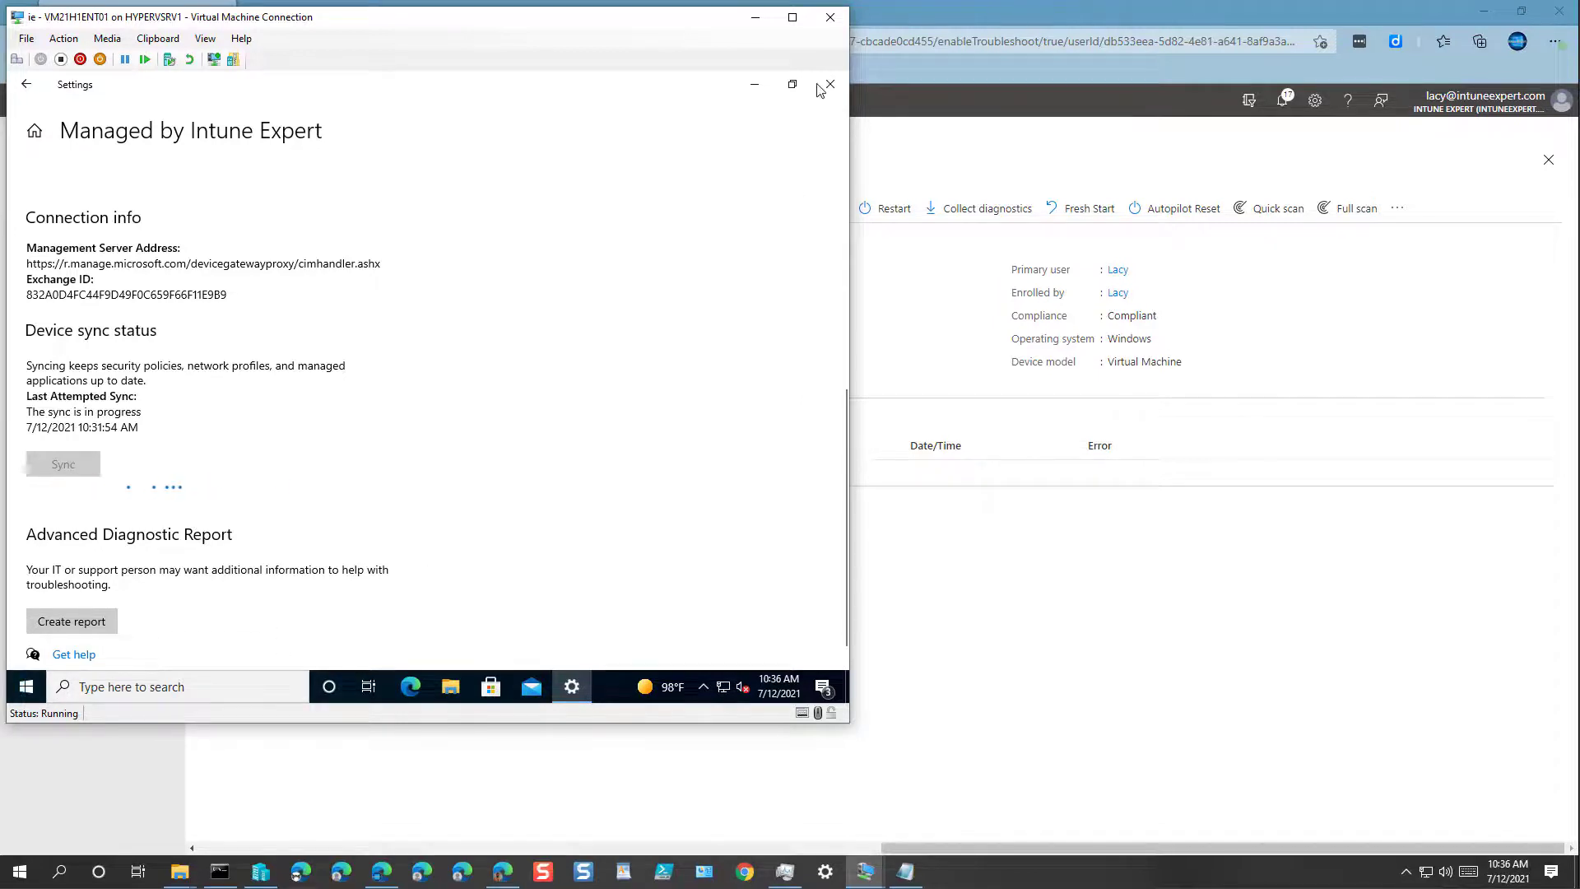
click(753, 84)
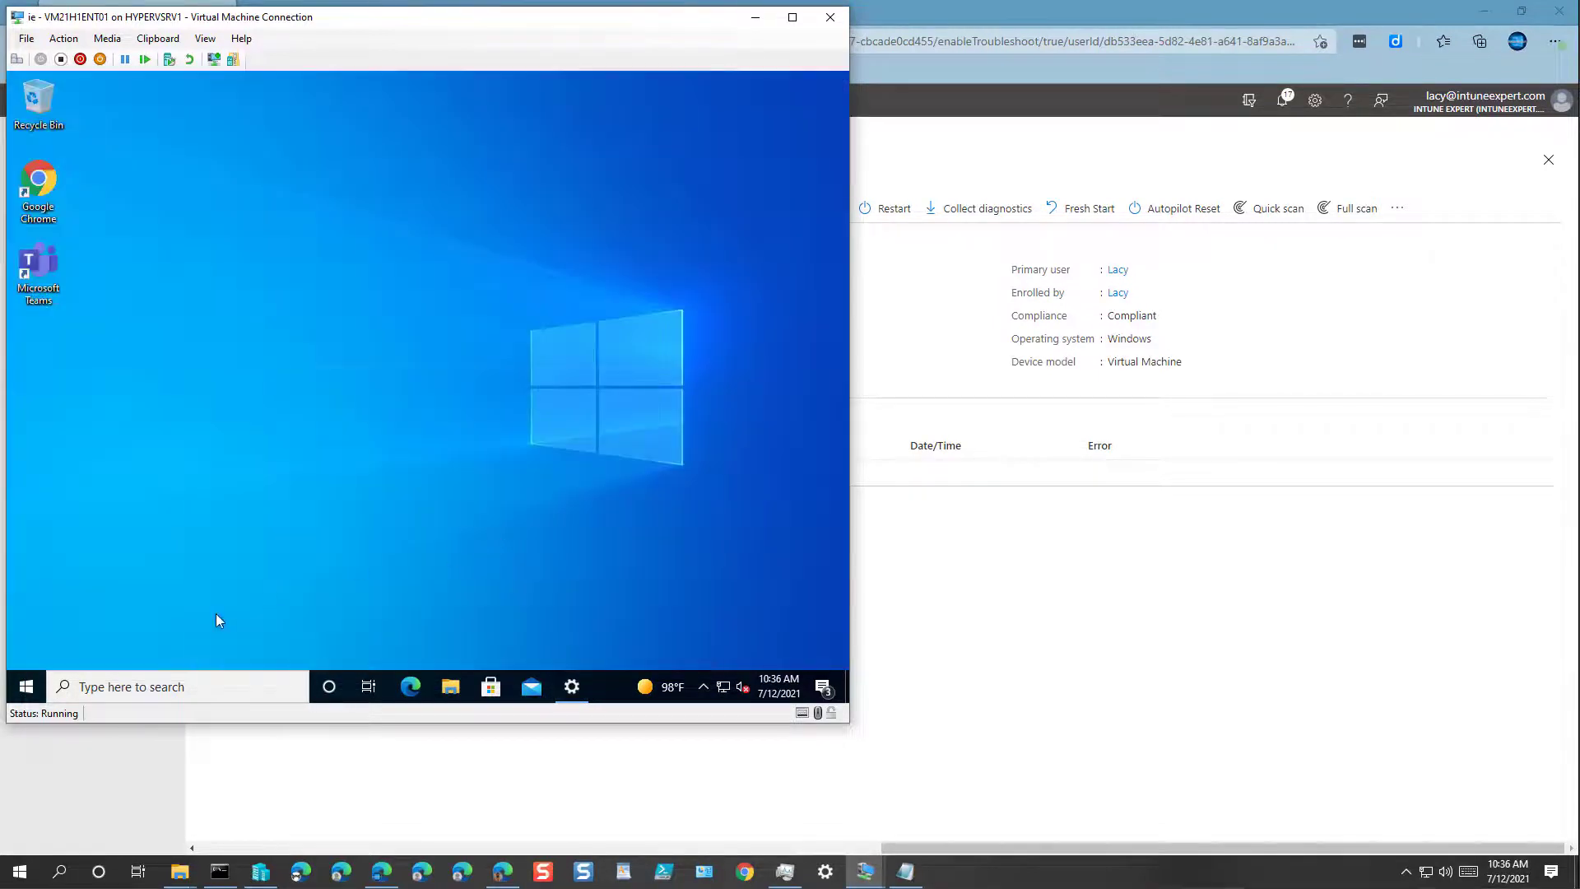
Launch Company Portal from the VM's Start menu and minimize it.
click(26, 688)
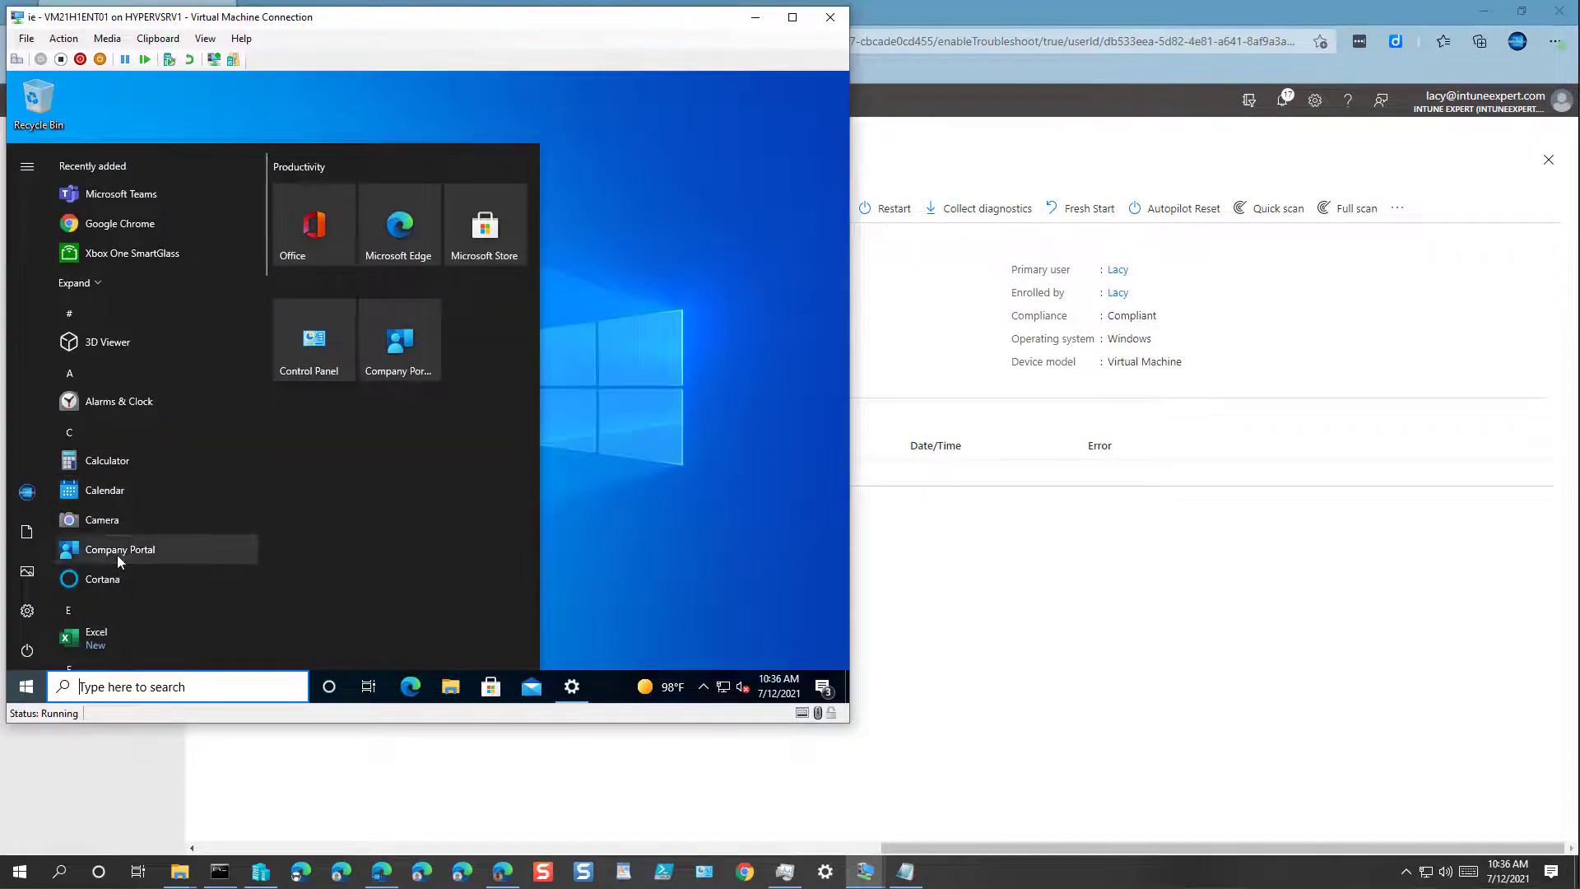
click(117, 551)
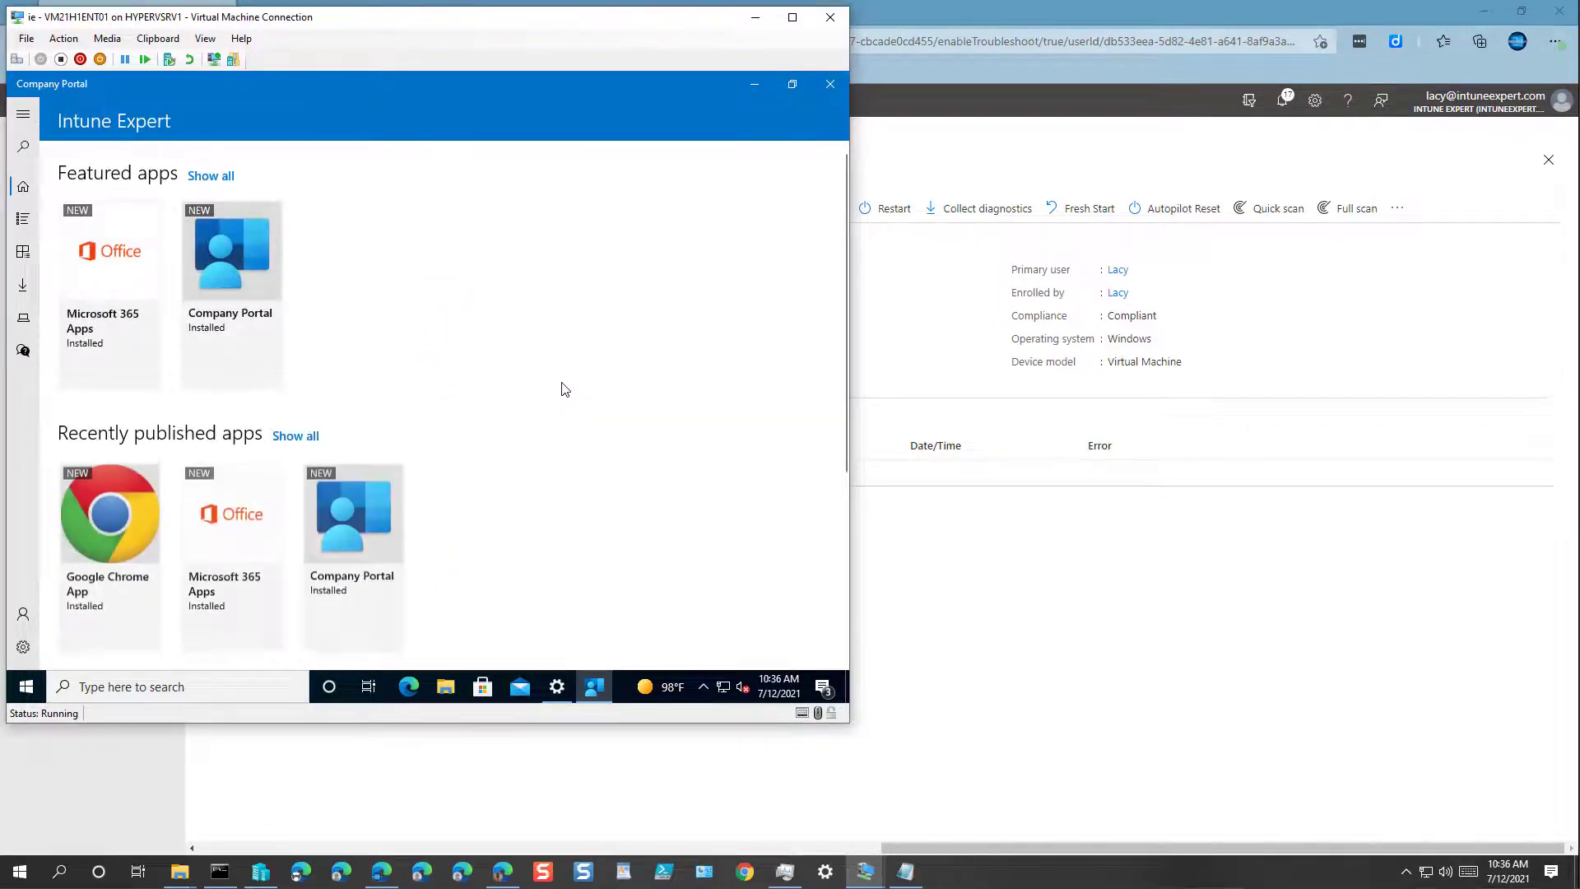
click(754, 84)
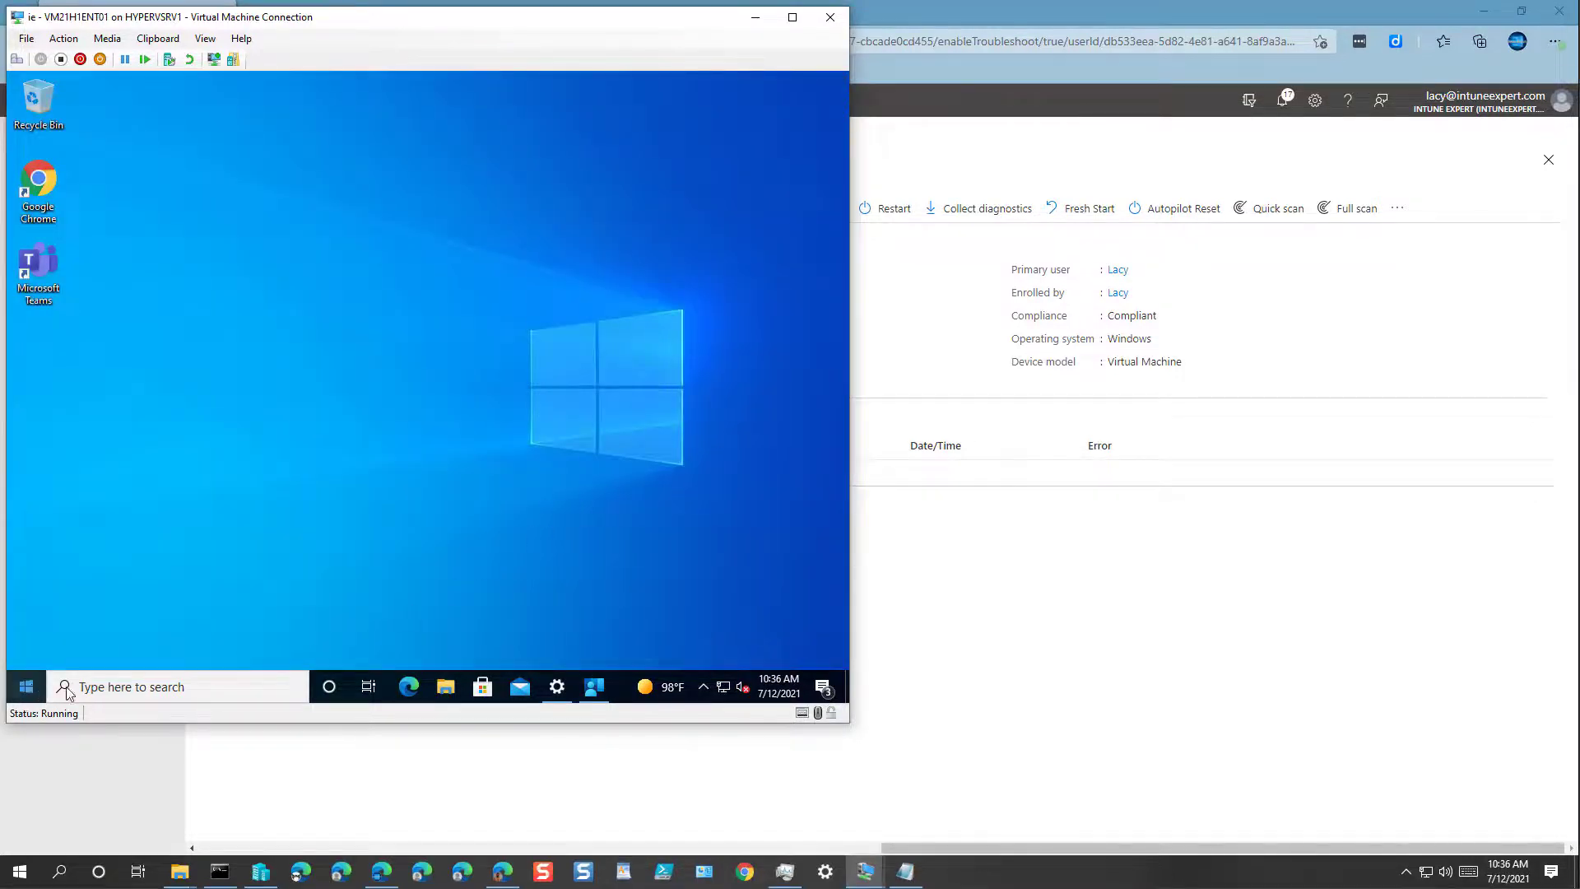
Restart Settings on the VM and check Update & Security, which still lists For developers.
right_click(557, 687)
click(545, 653)
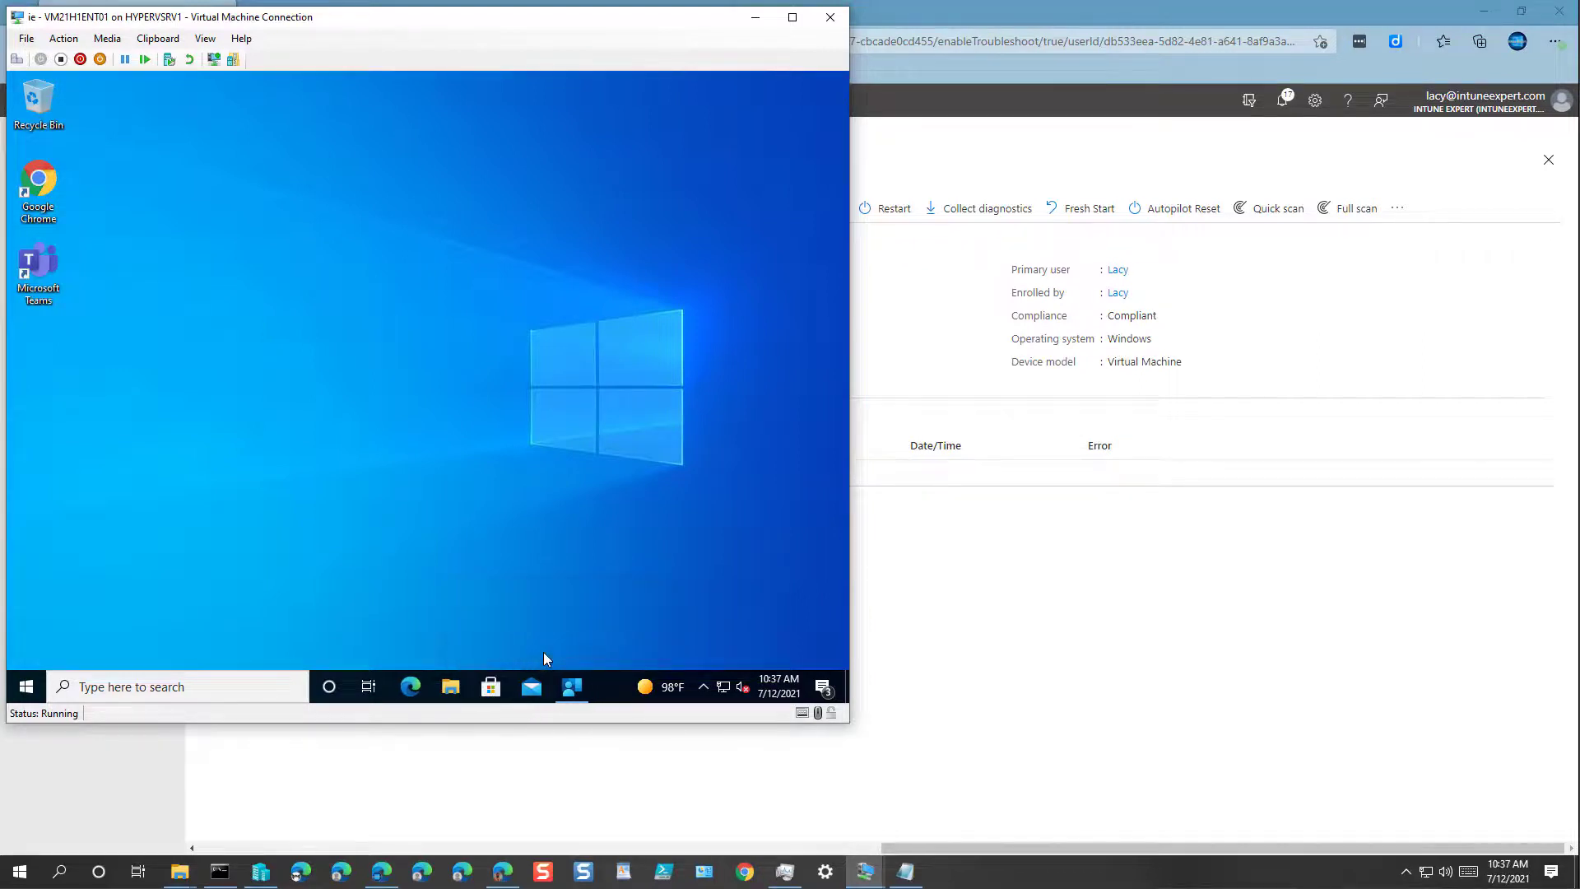
click(25, 686)
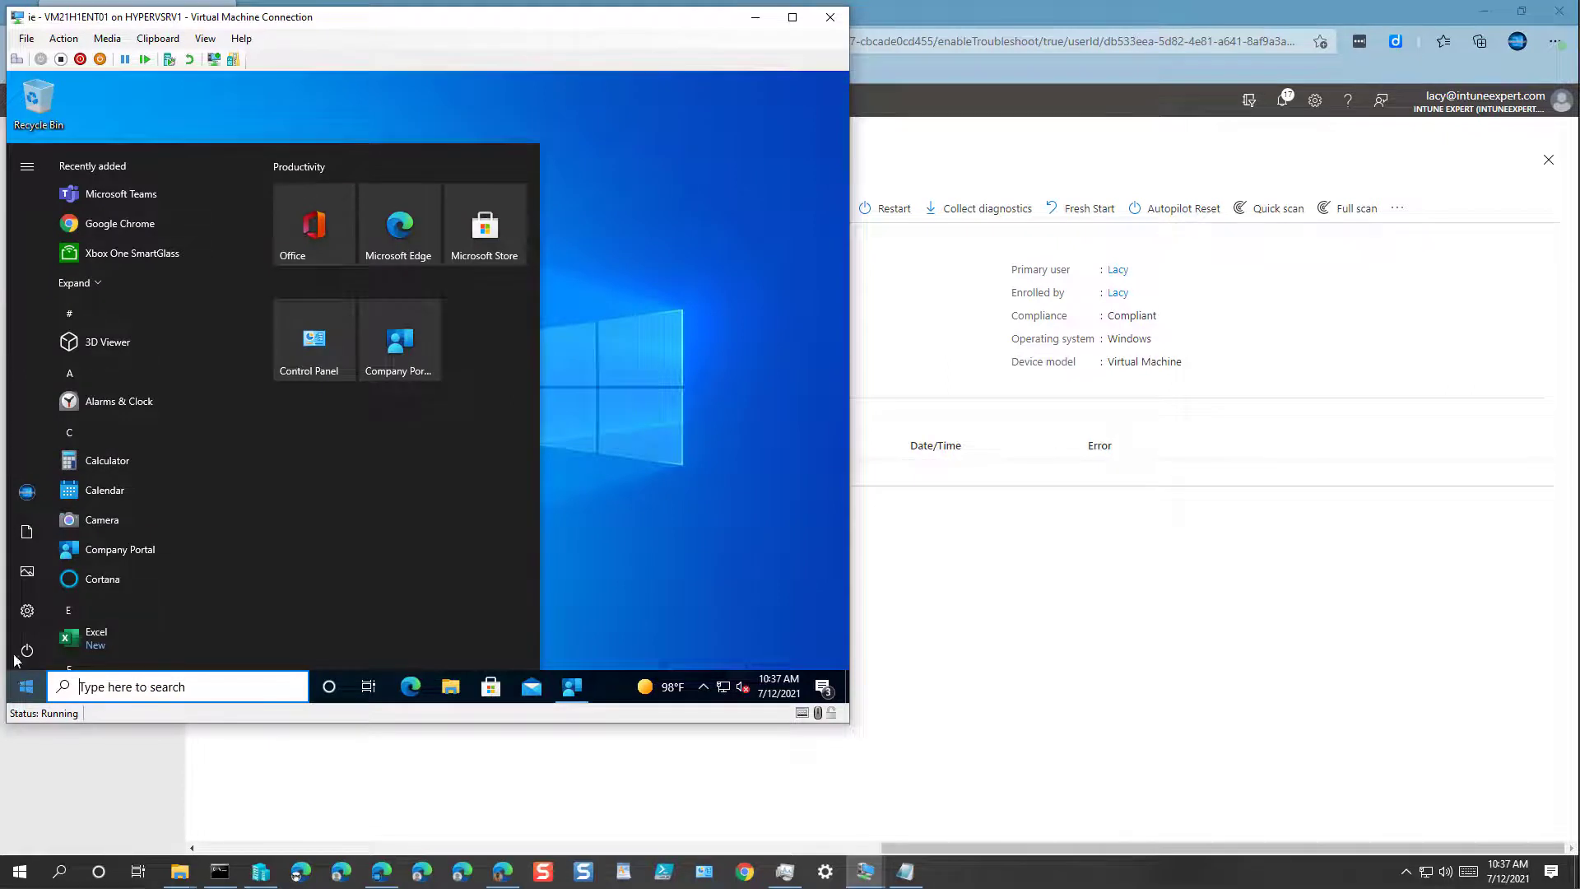
click(31, 610)
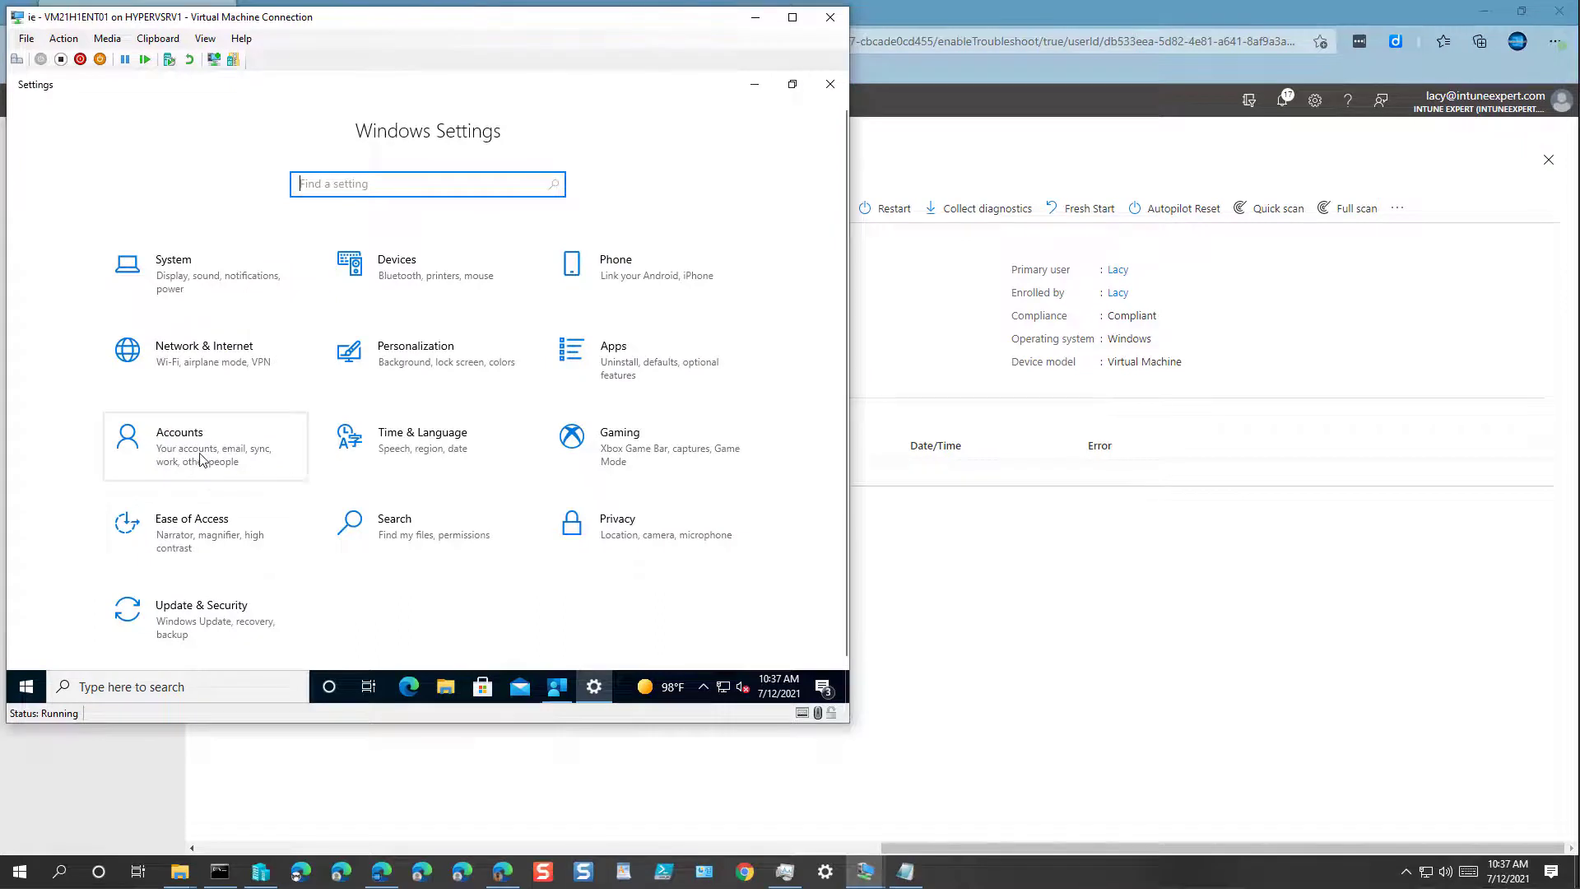
click(294, 609)
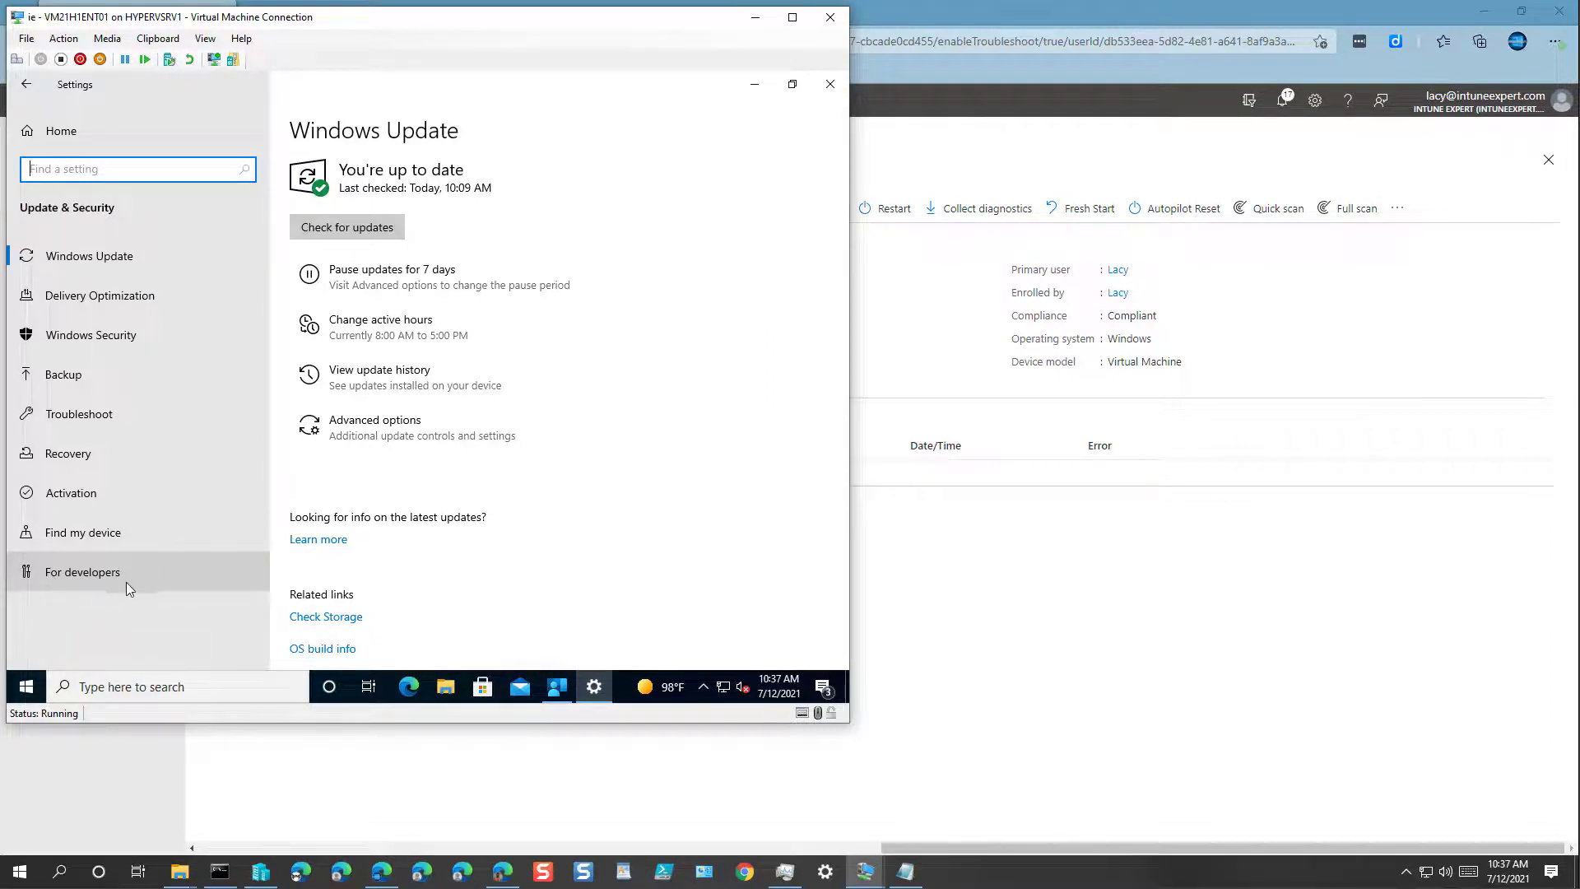
click(1125, 534)
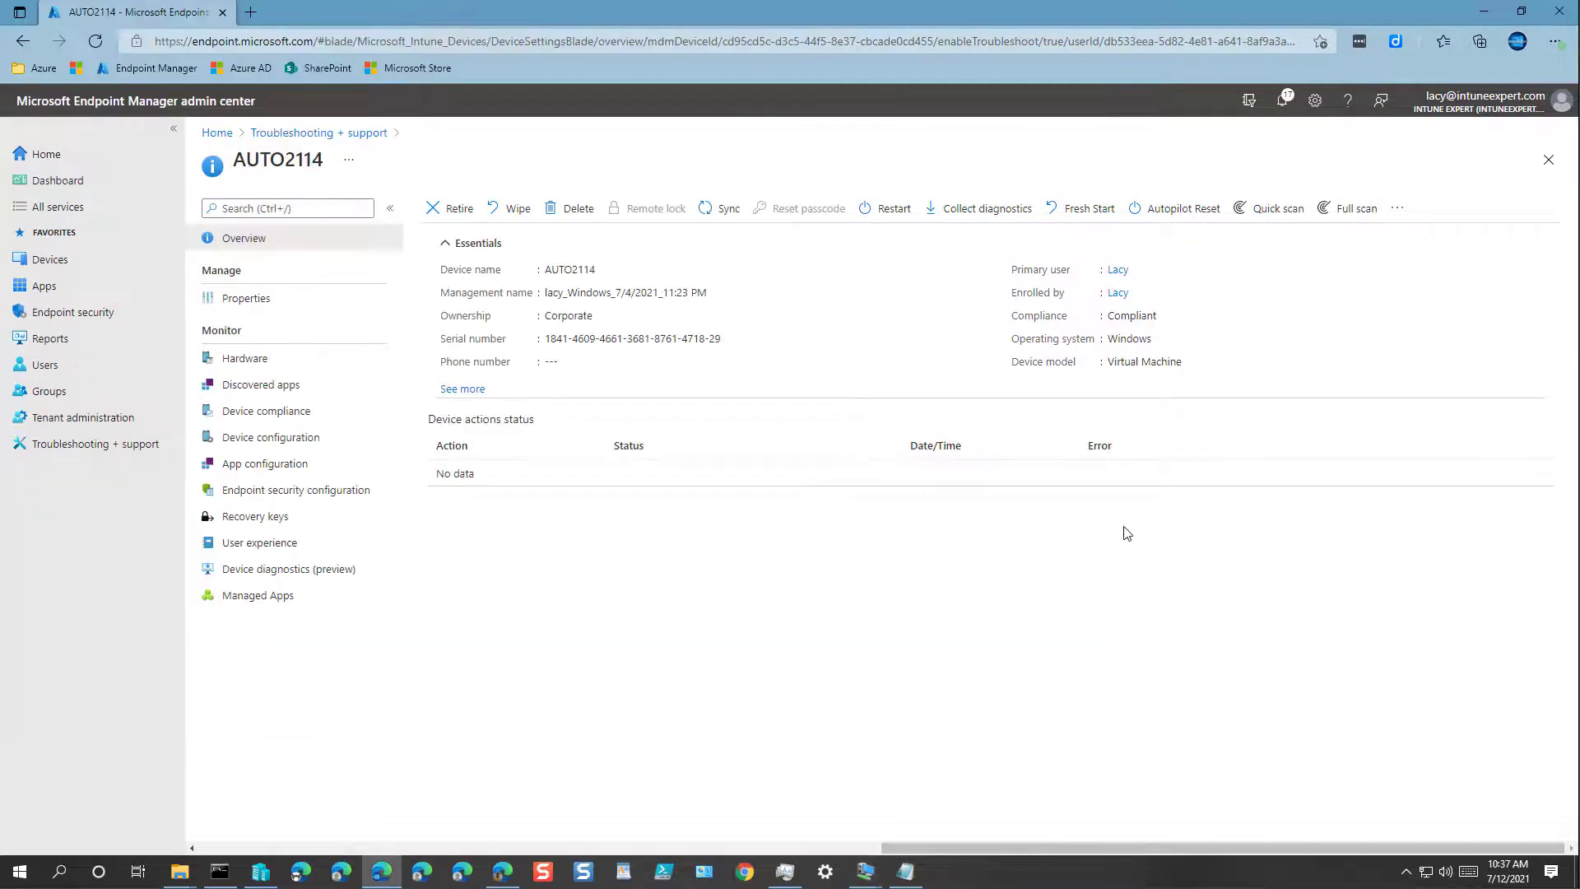
Check AUTO2114's profile states, then open Device status of the Hide Insider Program and For Developers profile.
click(257, 438)
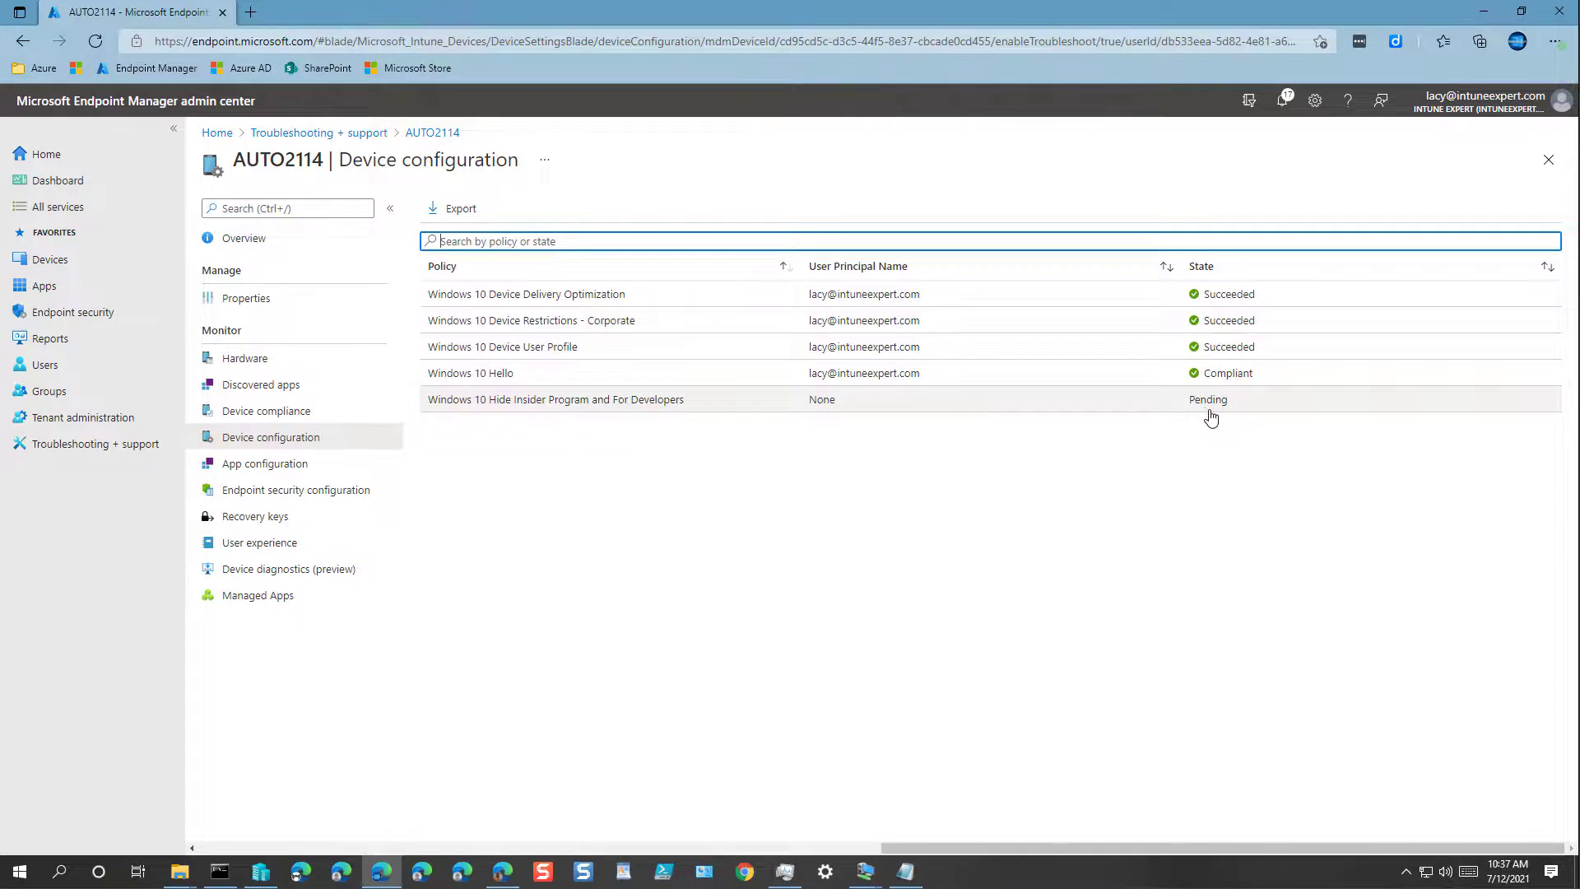
click(465, 410)
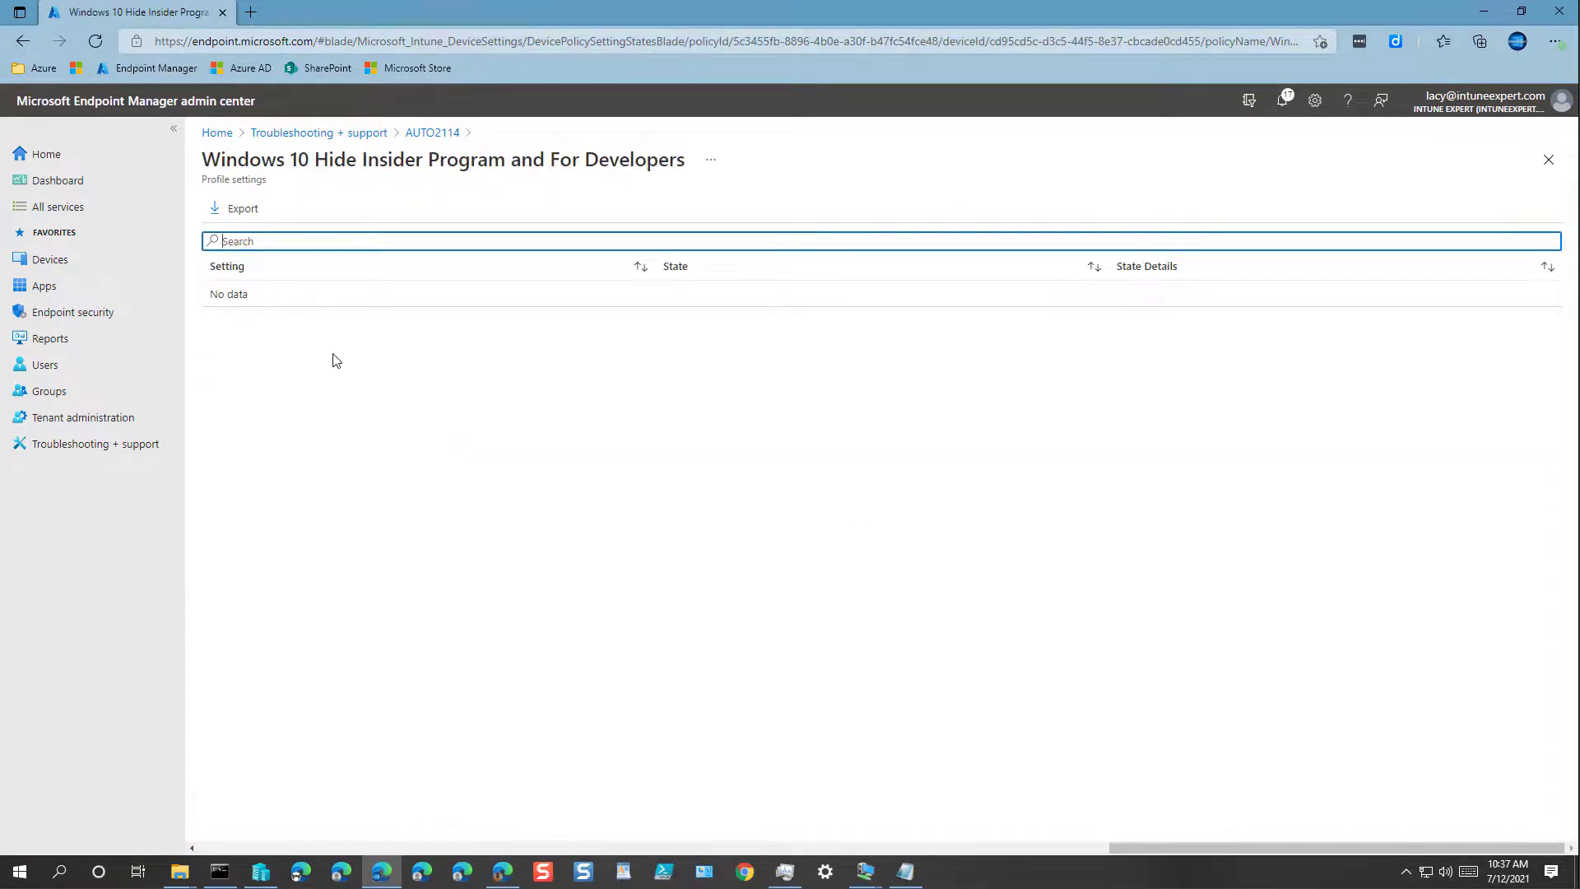
click(59, 260)
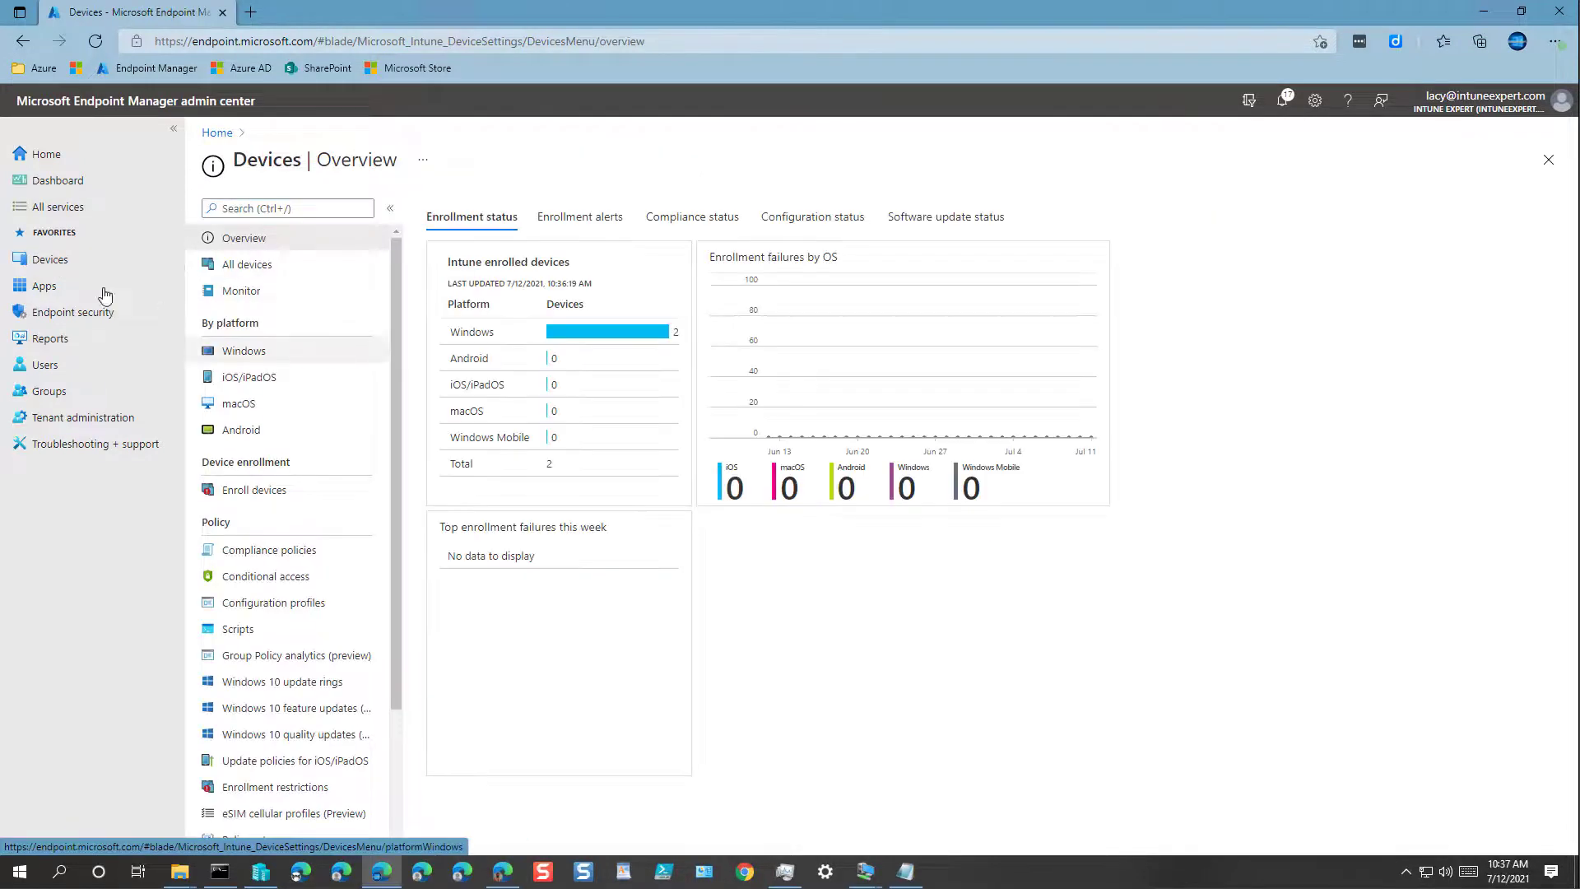
click(280, 351)
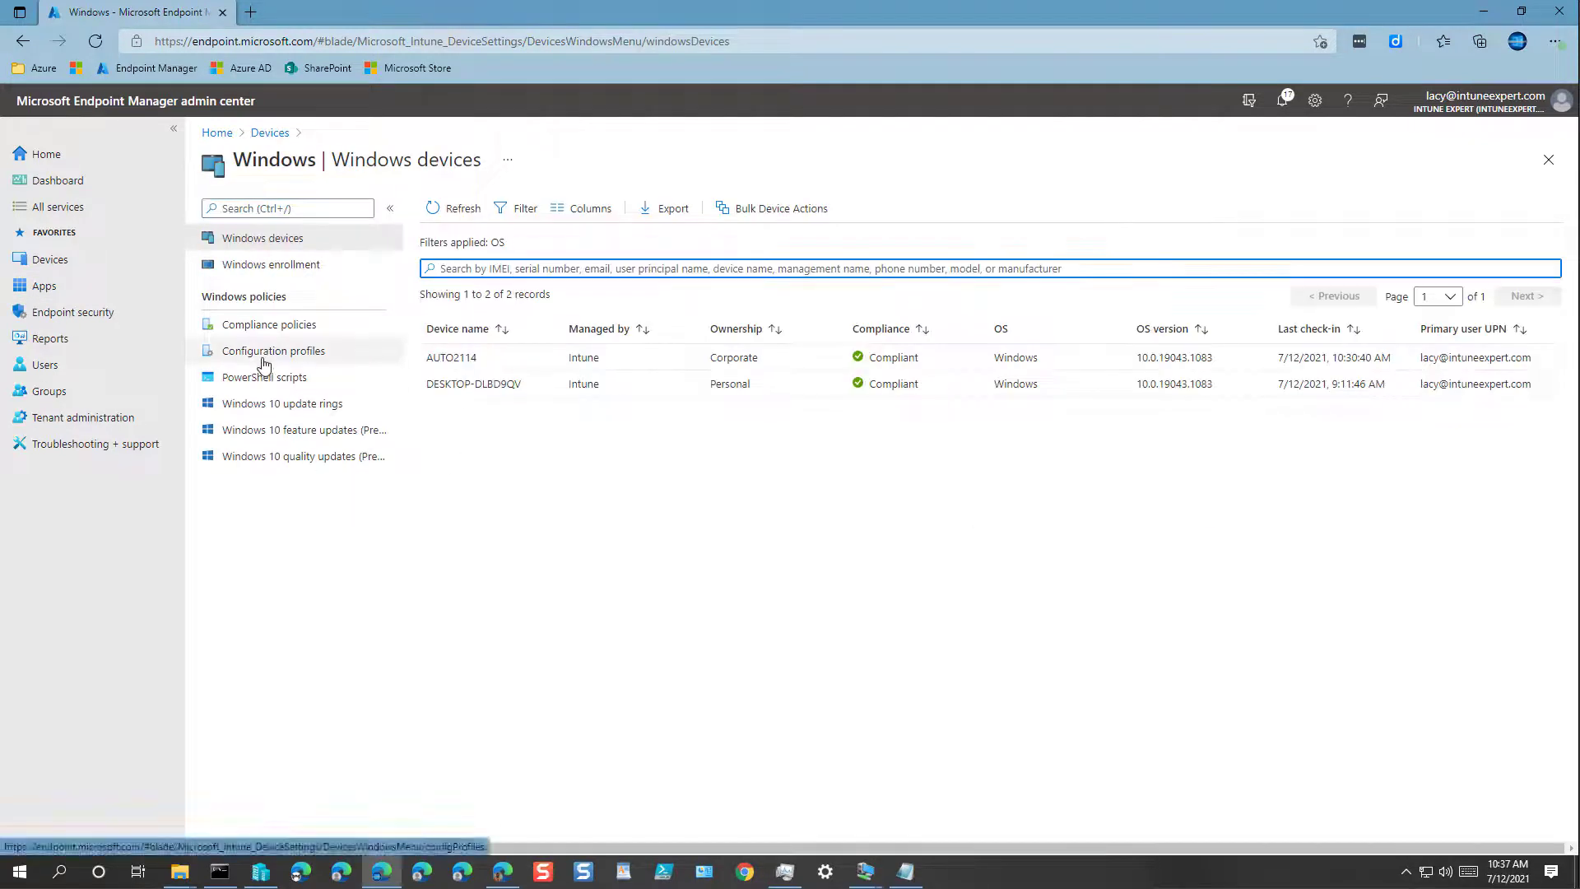
click(263, 359)
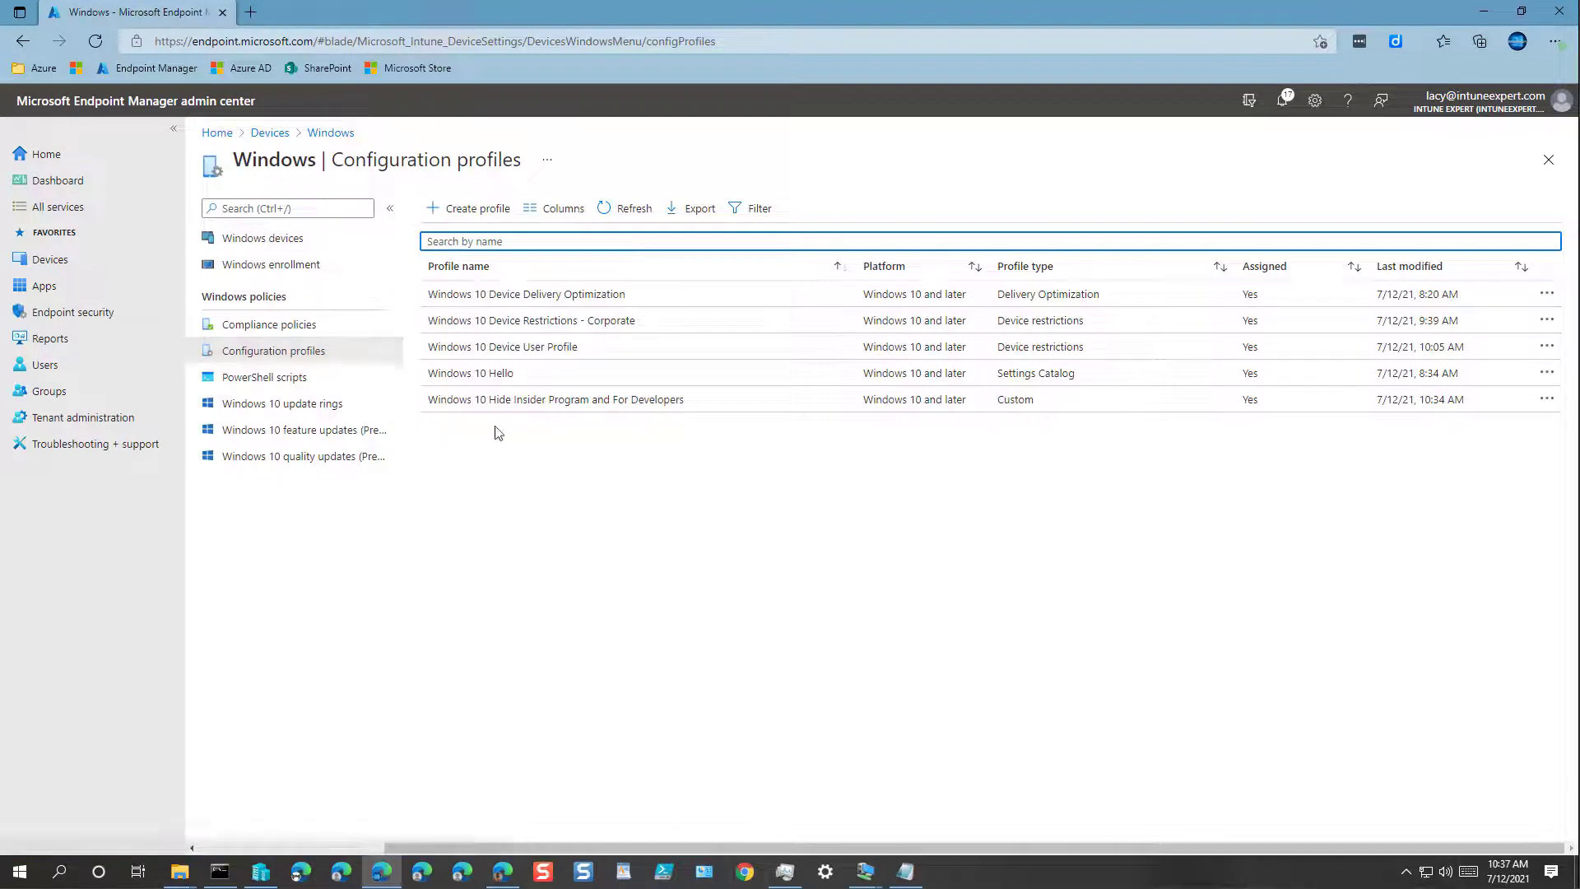
click(573, 403)
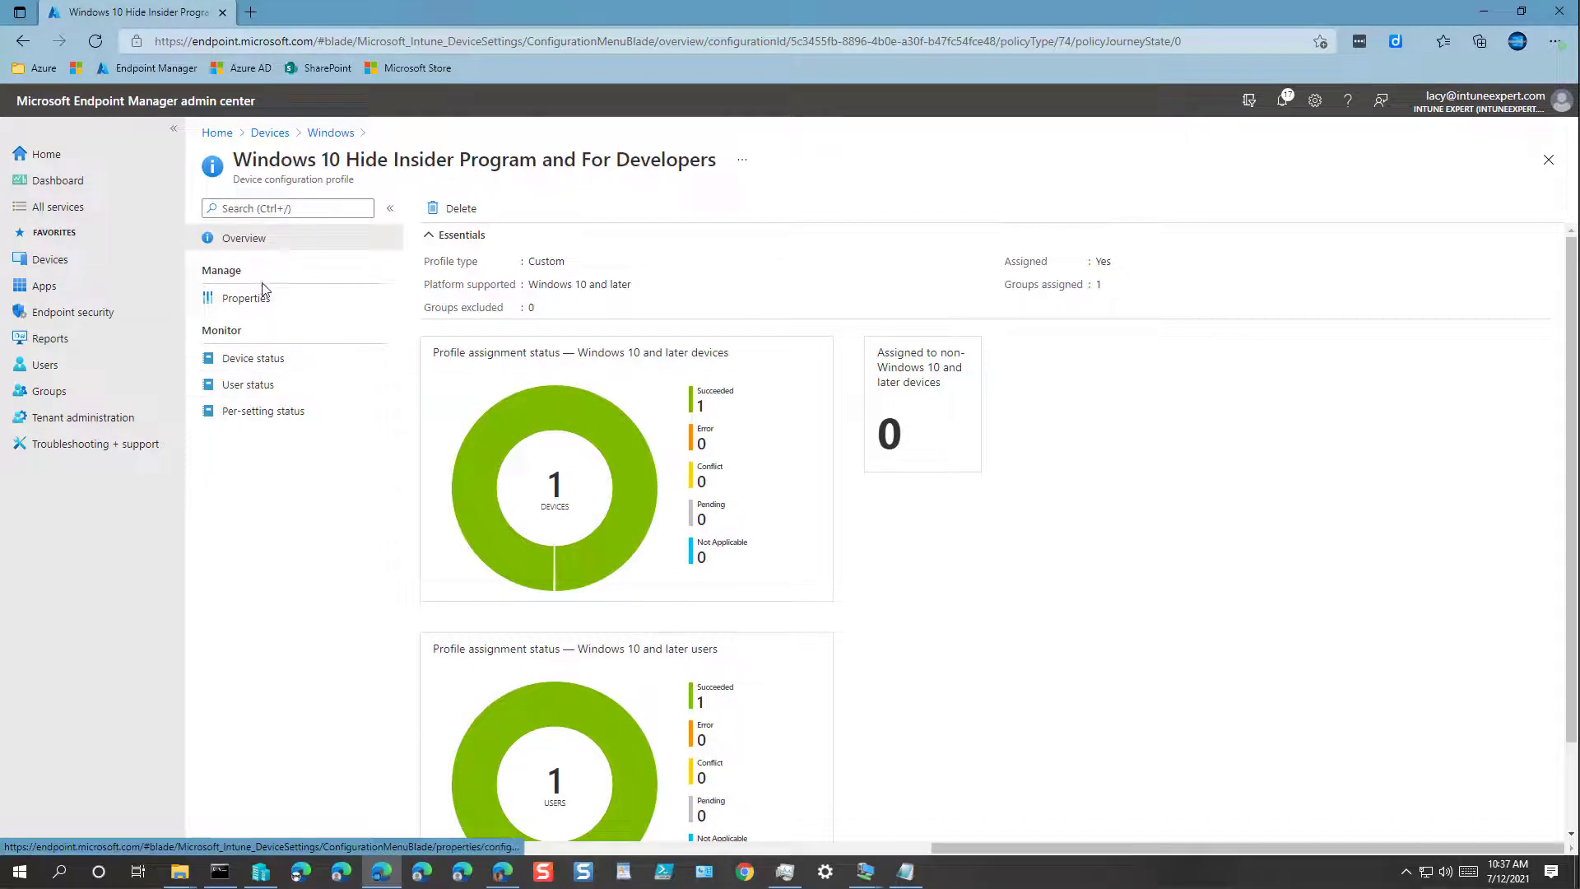
click(245, 359)
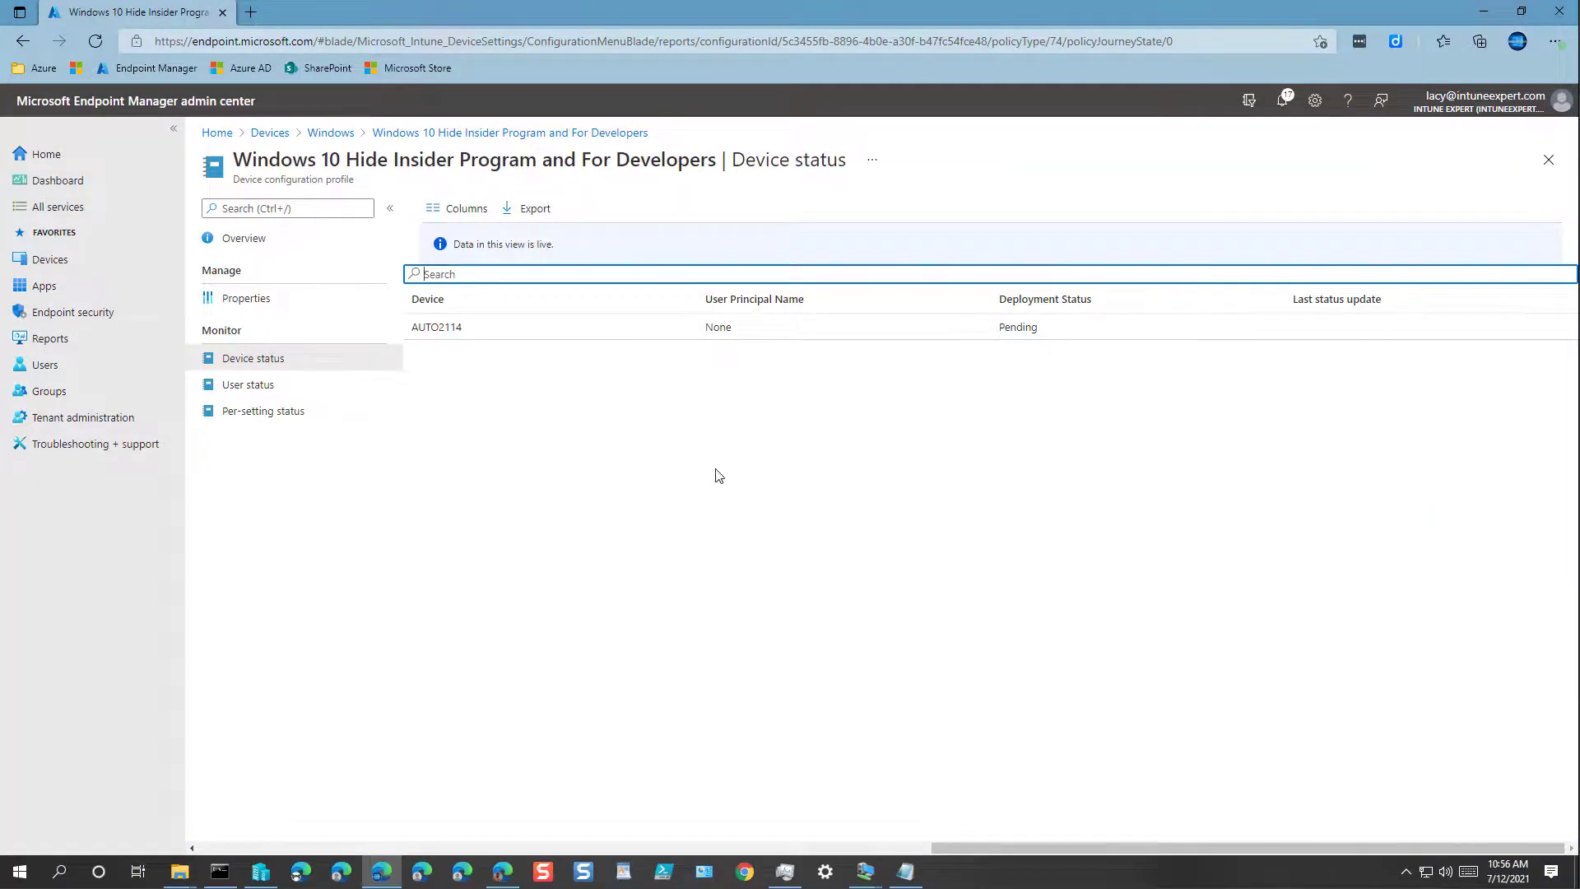
Refresh to confirm AUTO2114 shows Succeeded, then switch to the test VM window.
click(98, 44)
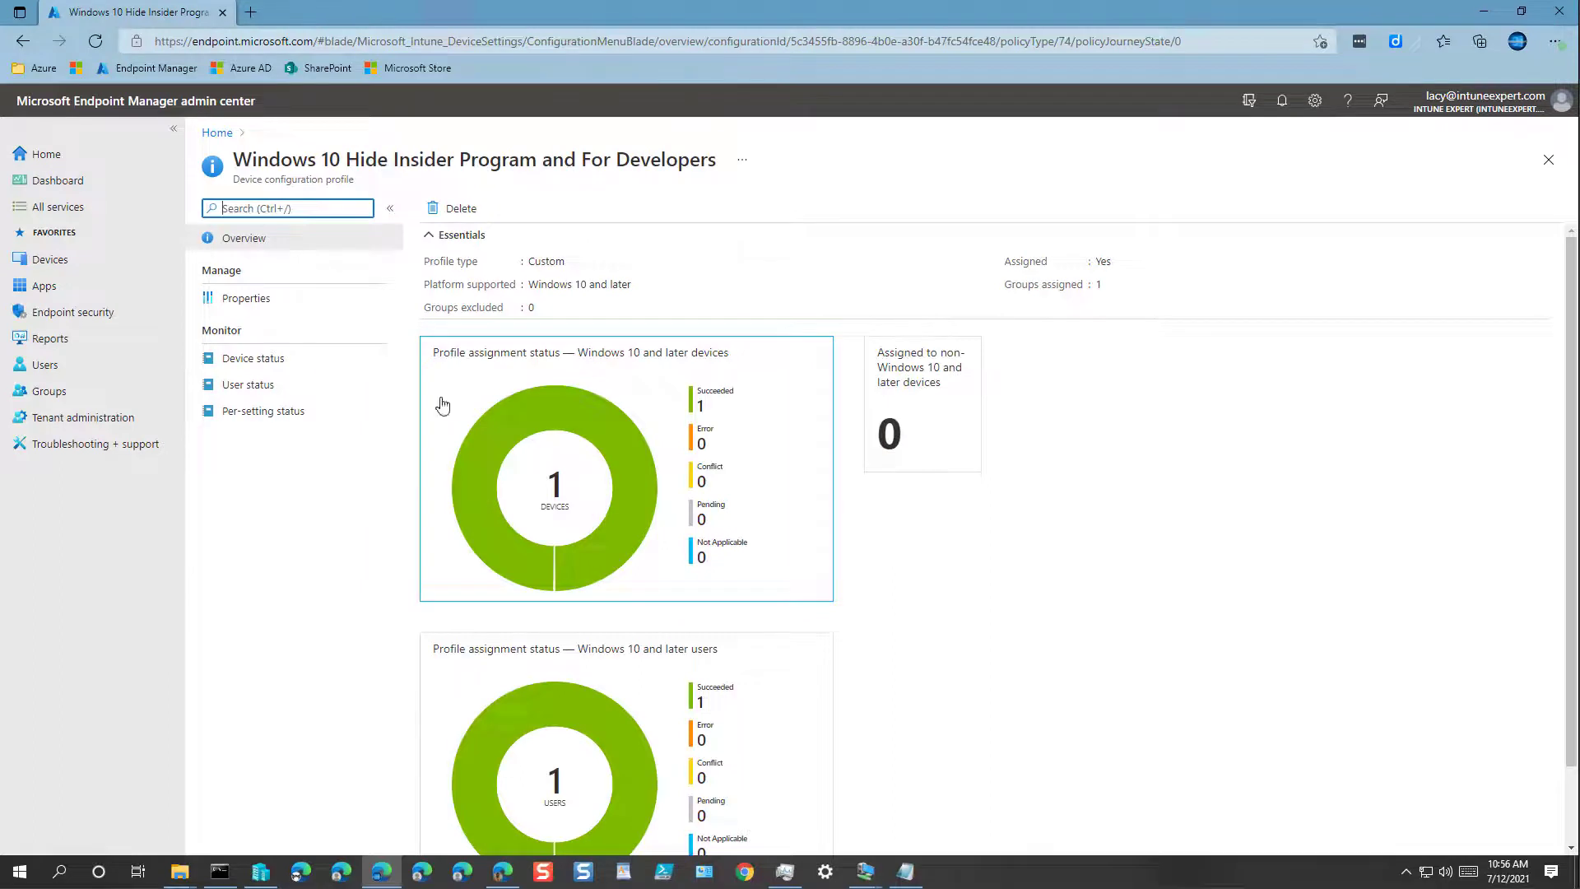
click(276, 362)
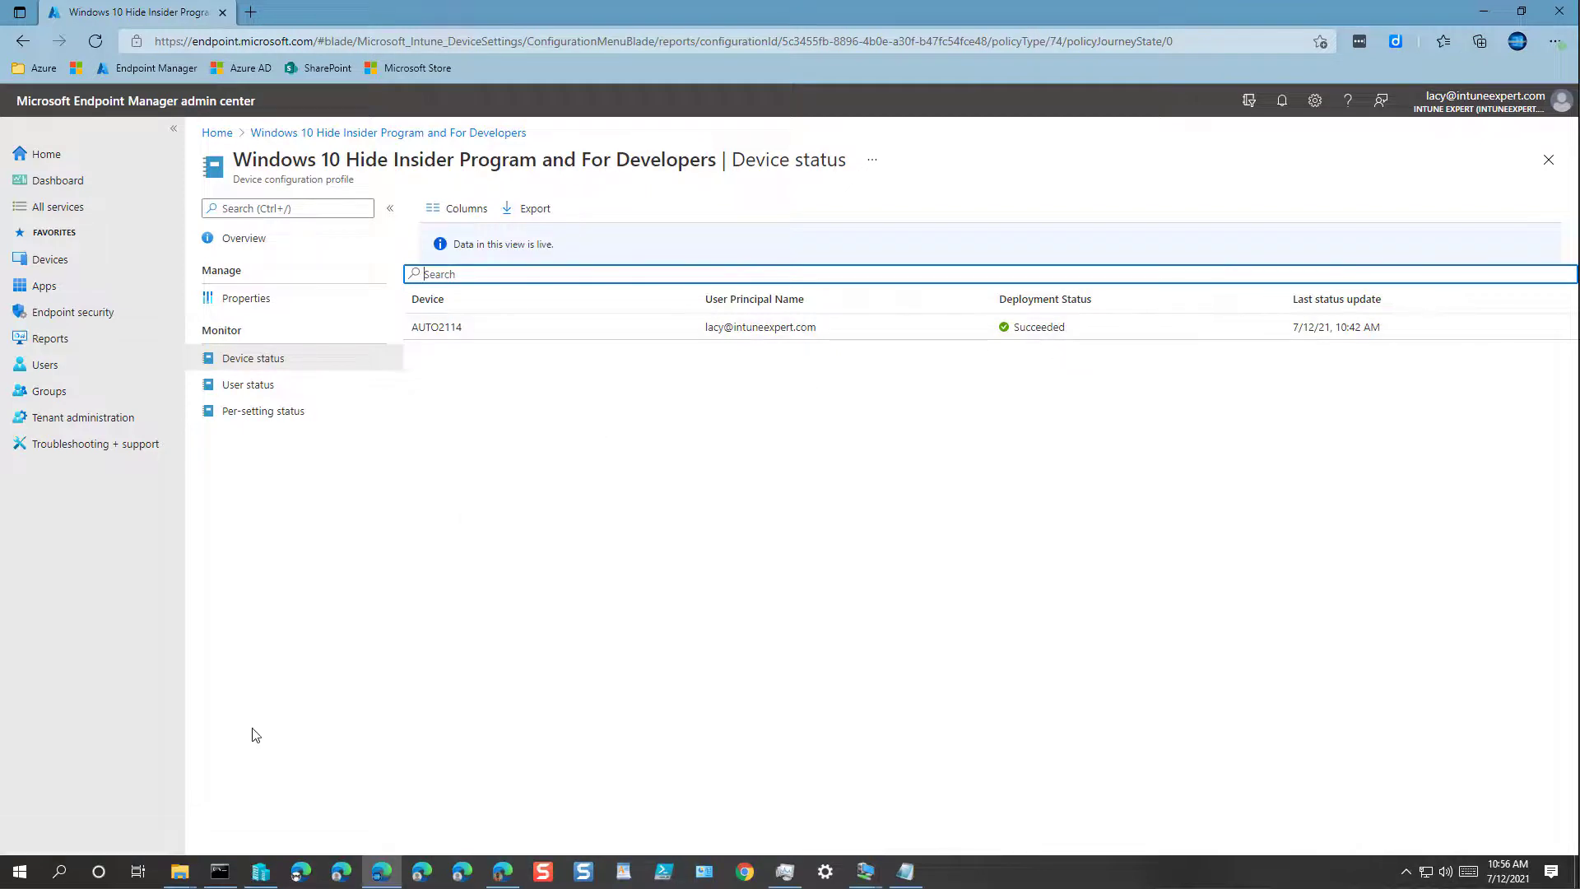
click(856, 874)
click(802, 805)
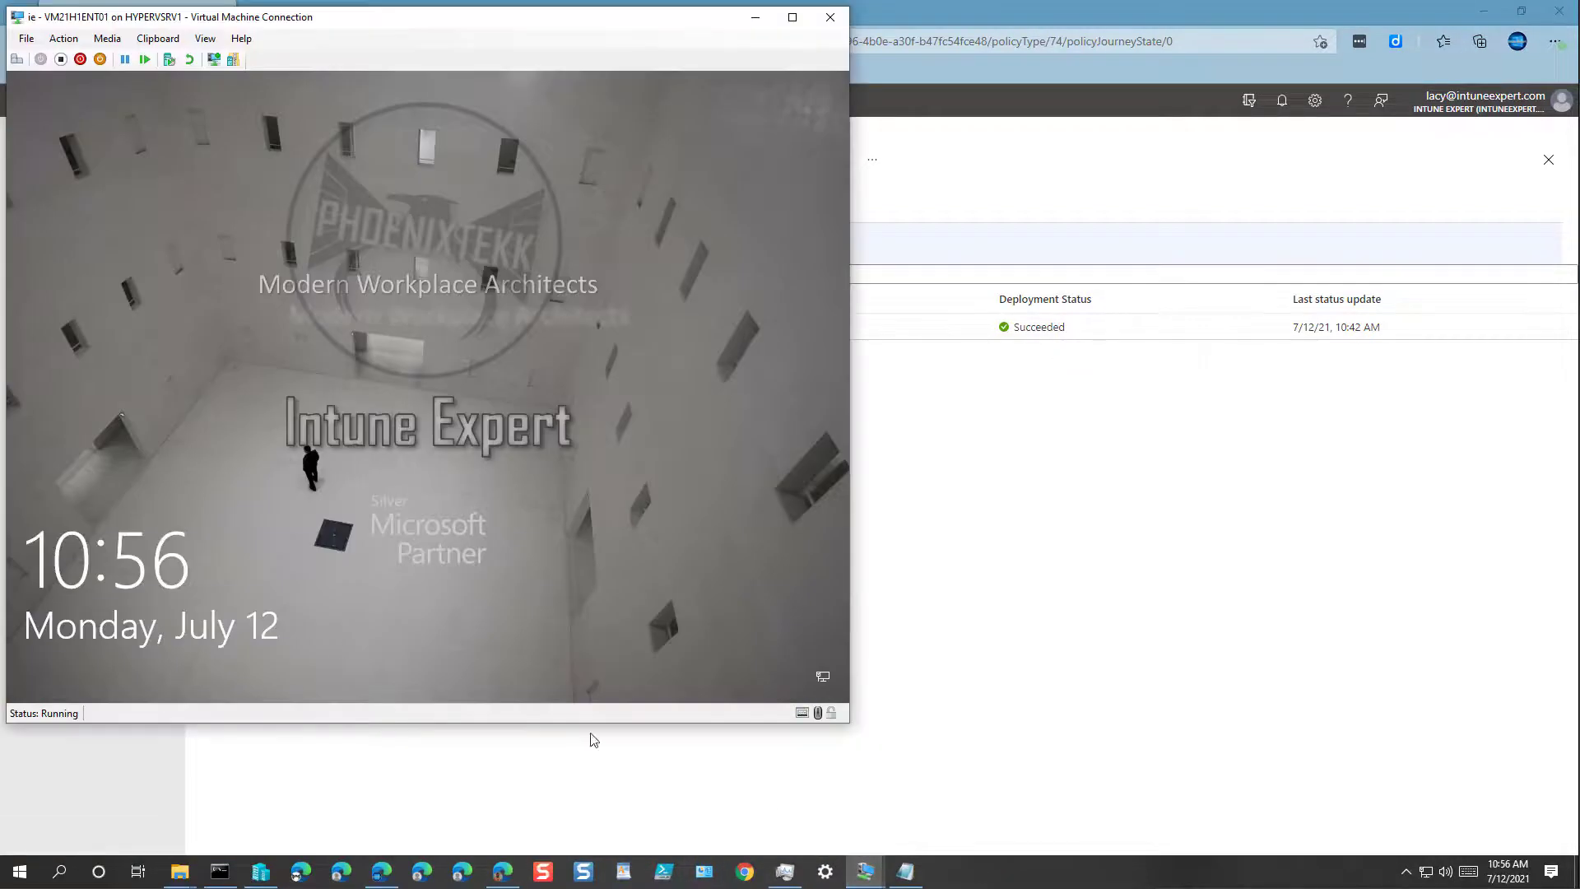
Unlock the test VM, reopen Settings to Update & Security to check its pages, then return to the portal.
click(152, 285)
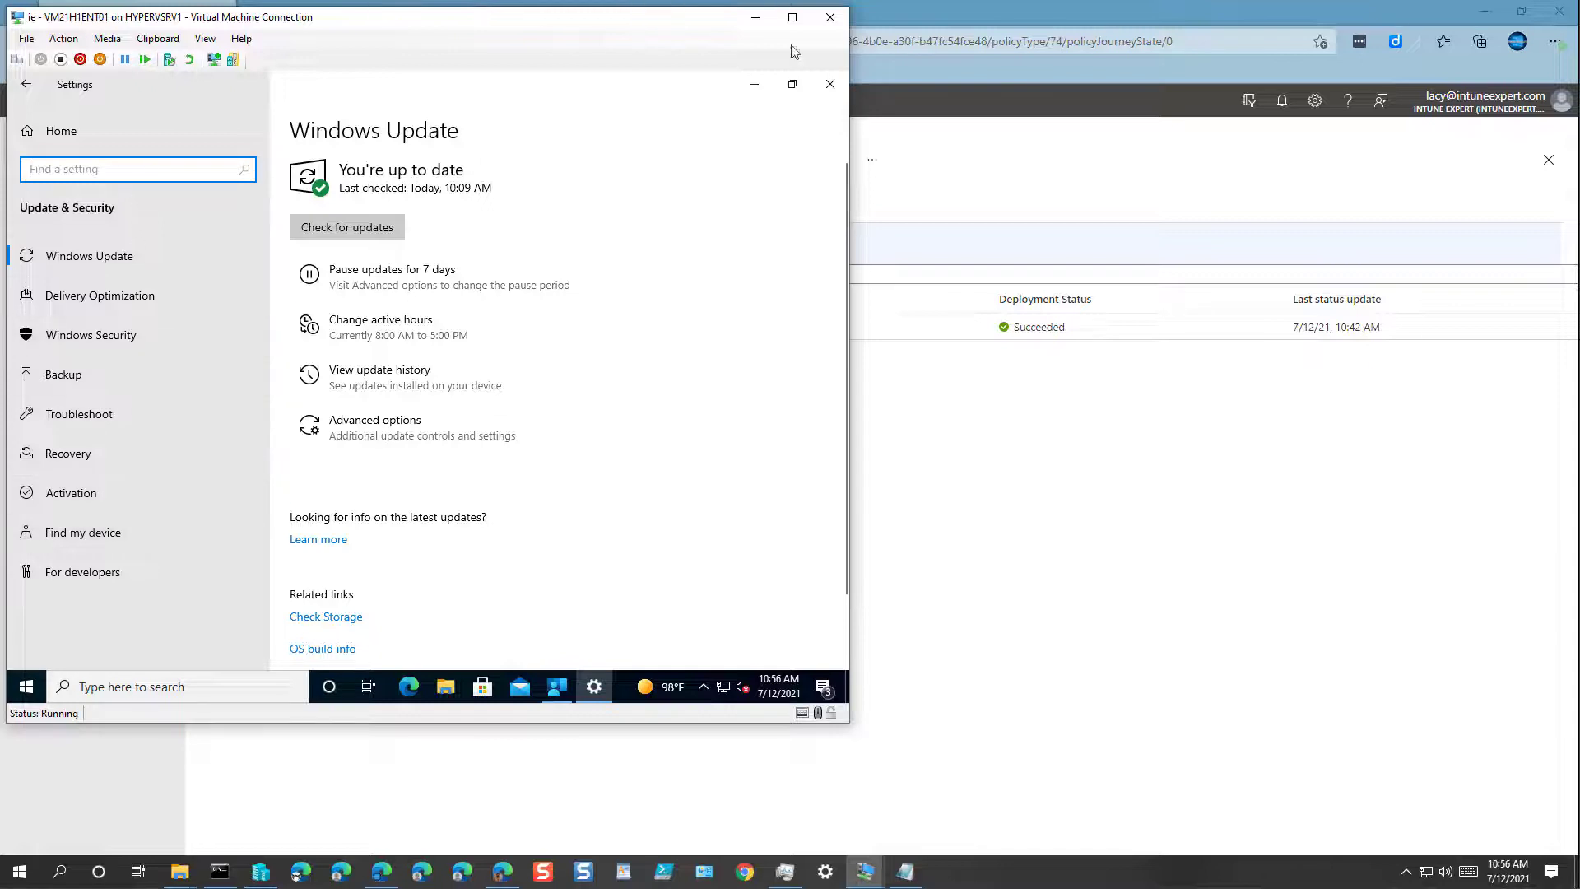
click(829, 83)
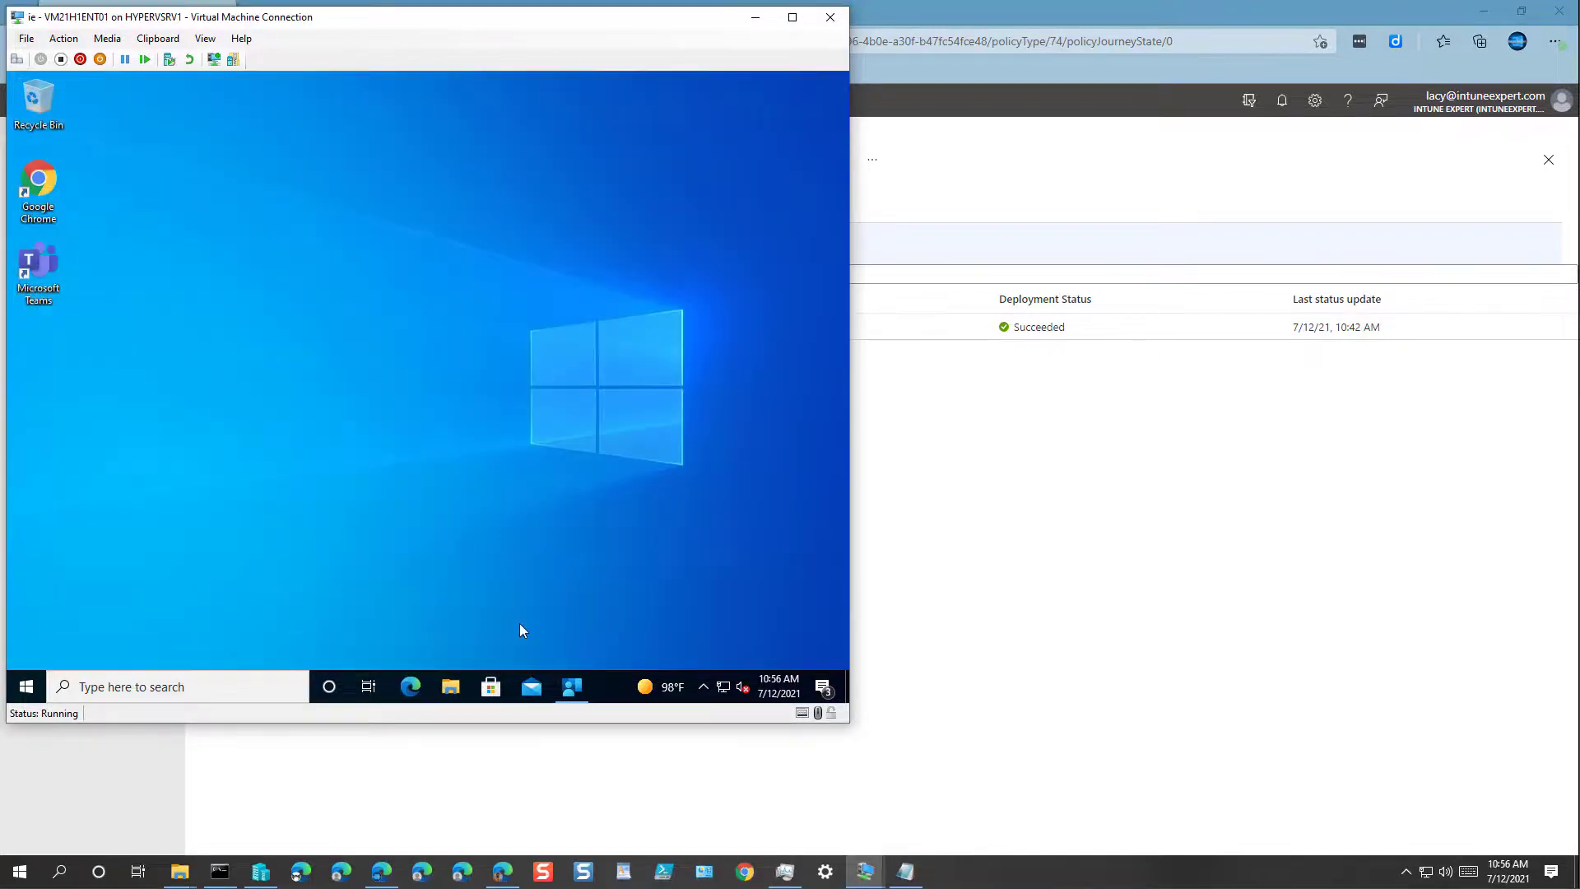
click(27, 687)
click(20, 620)
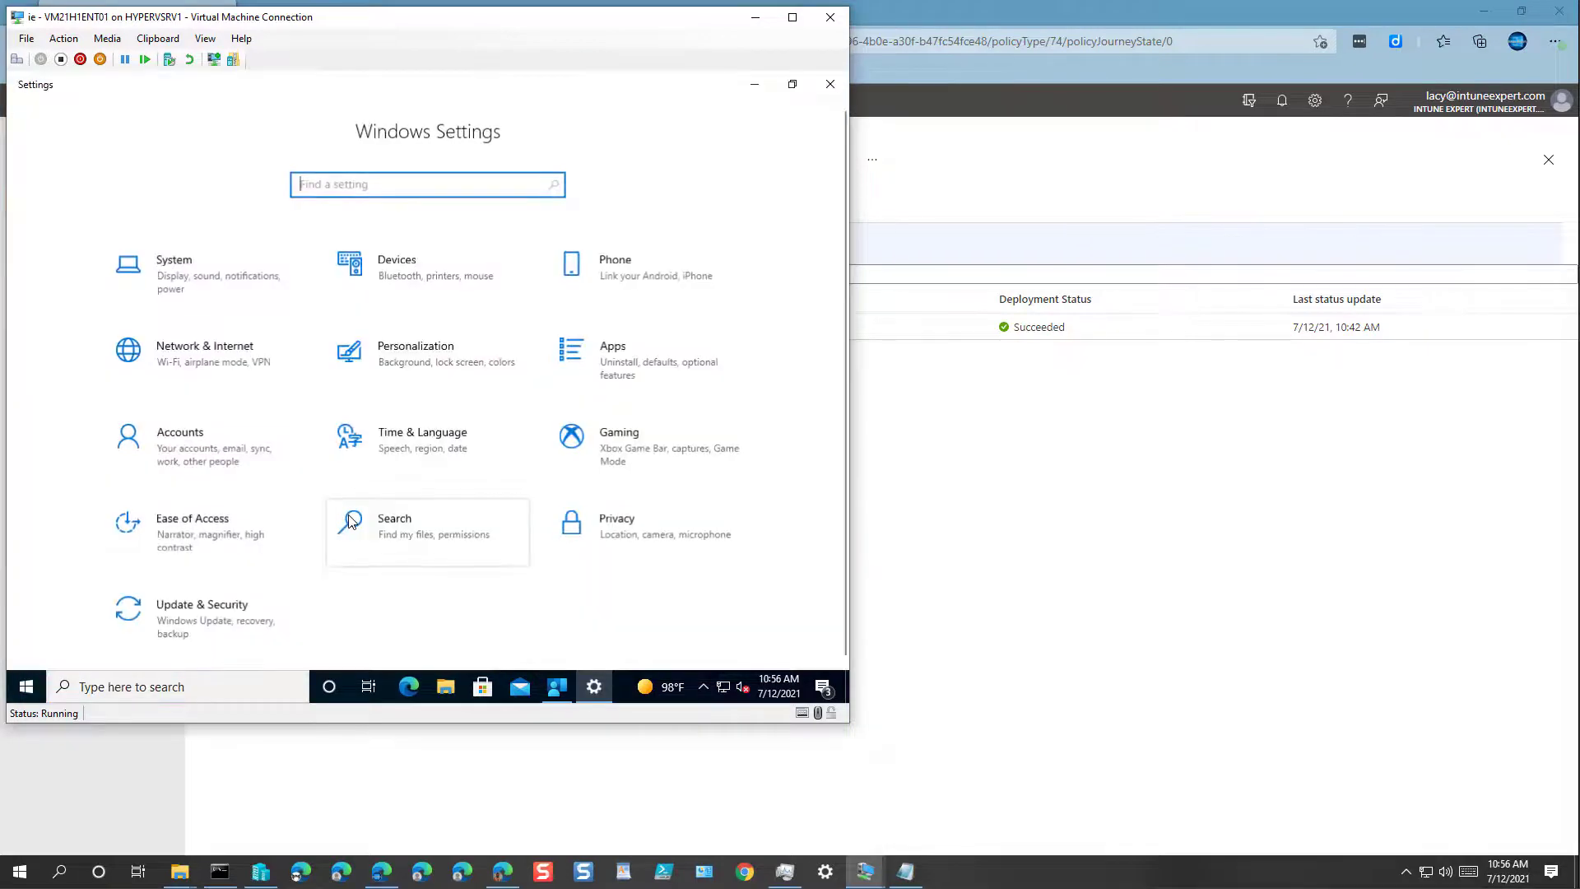
click(243, 618)
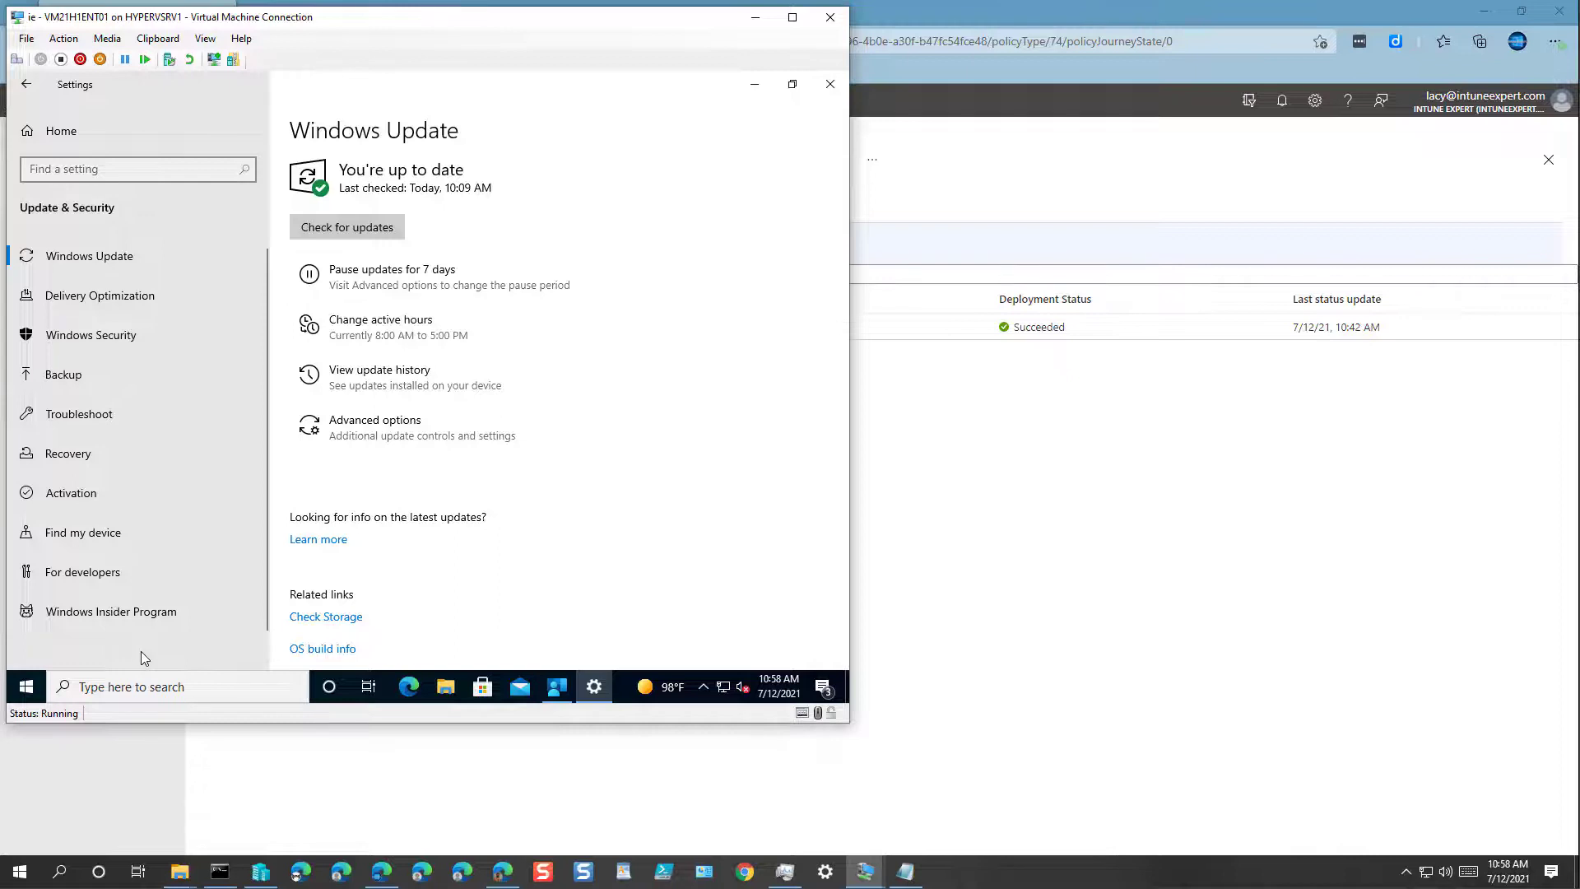
click(975, 611)
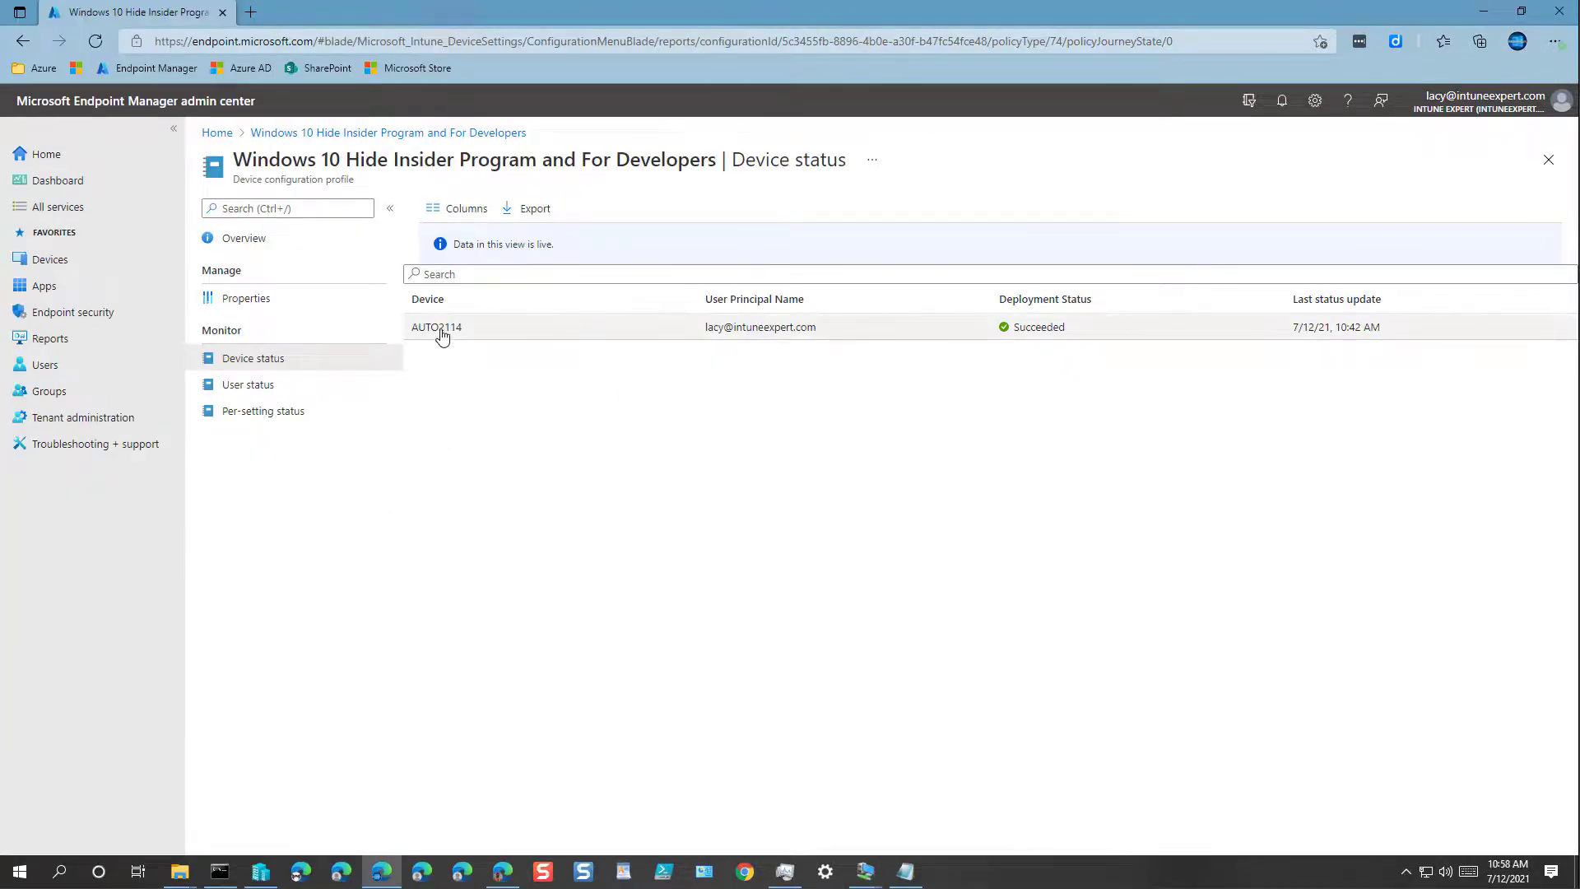
Go to Devices > Windows > Configuration profiles and open the Hide Insider Program and For Developers profile's Properties.
click(56, 262)
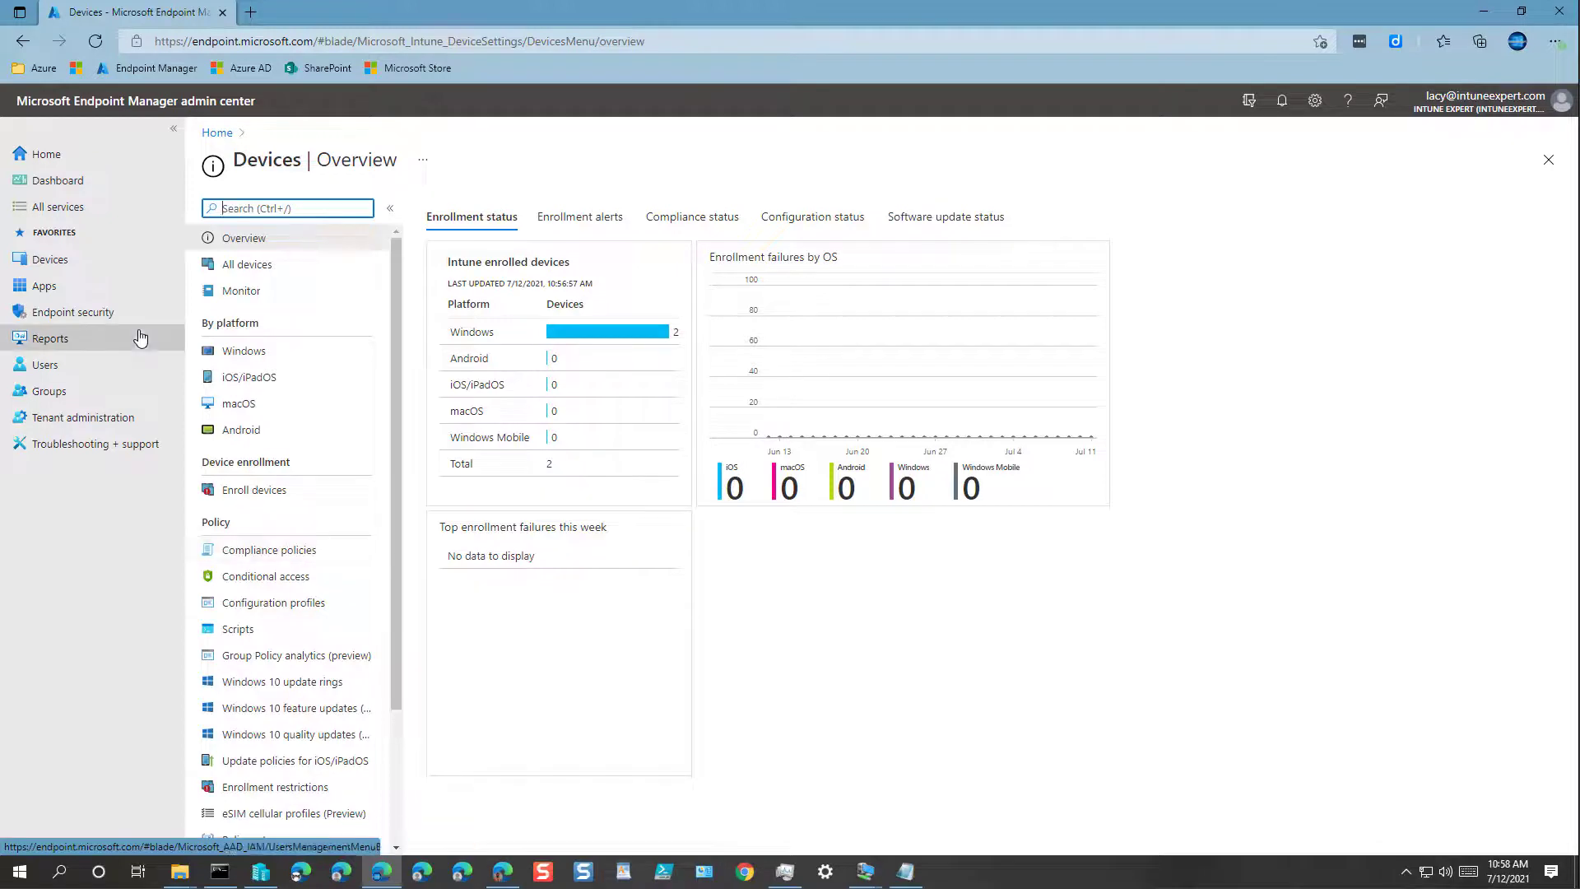
click(43, 259)
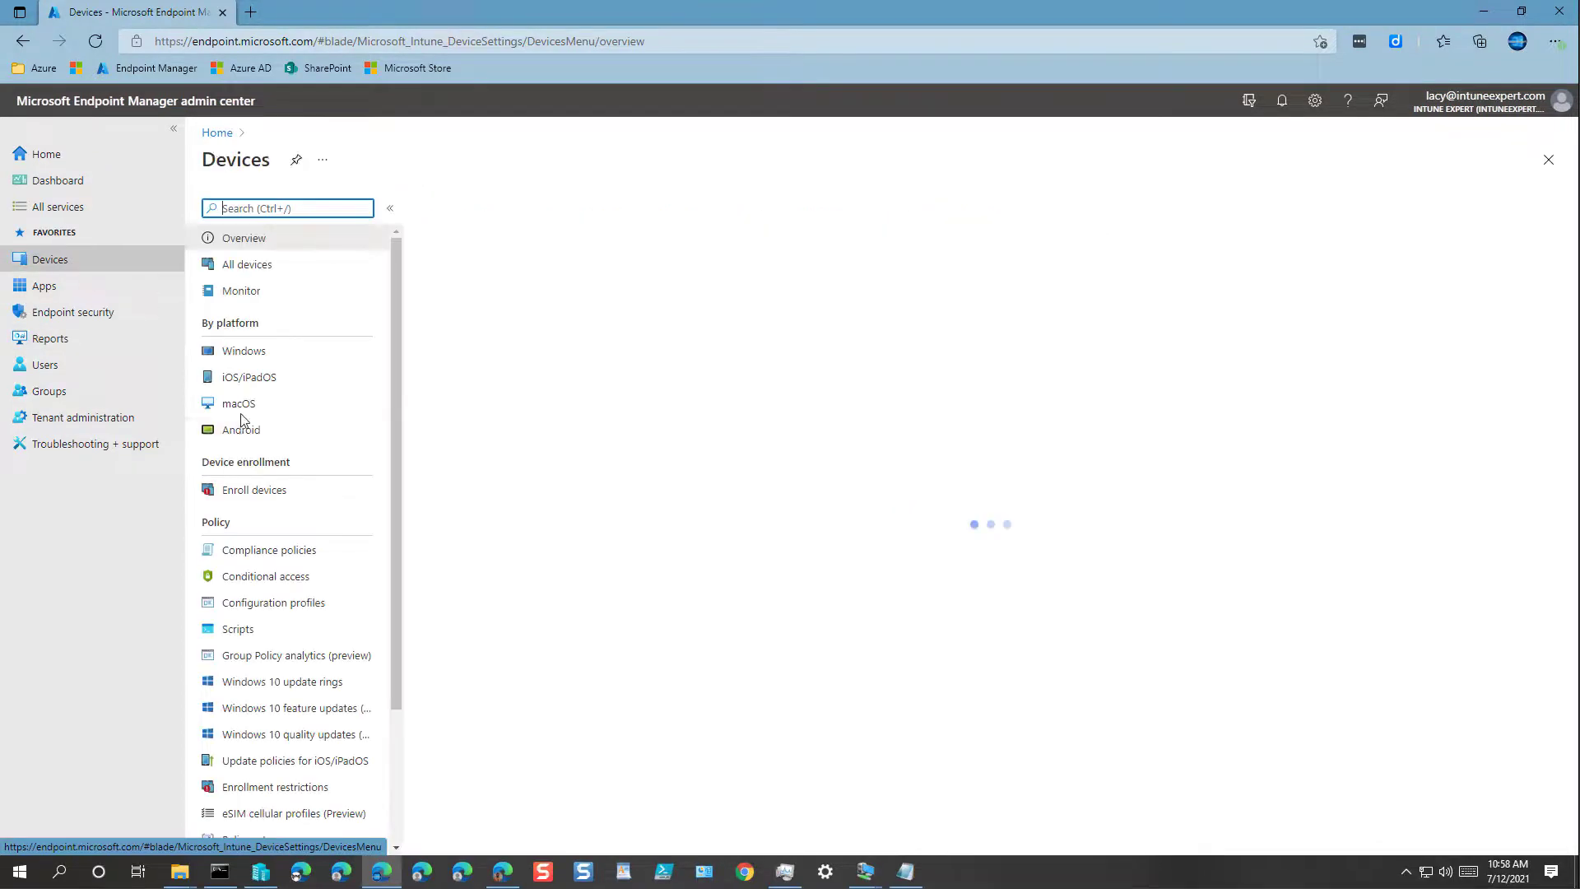
click(245, 352)
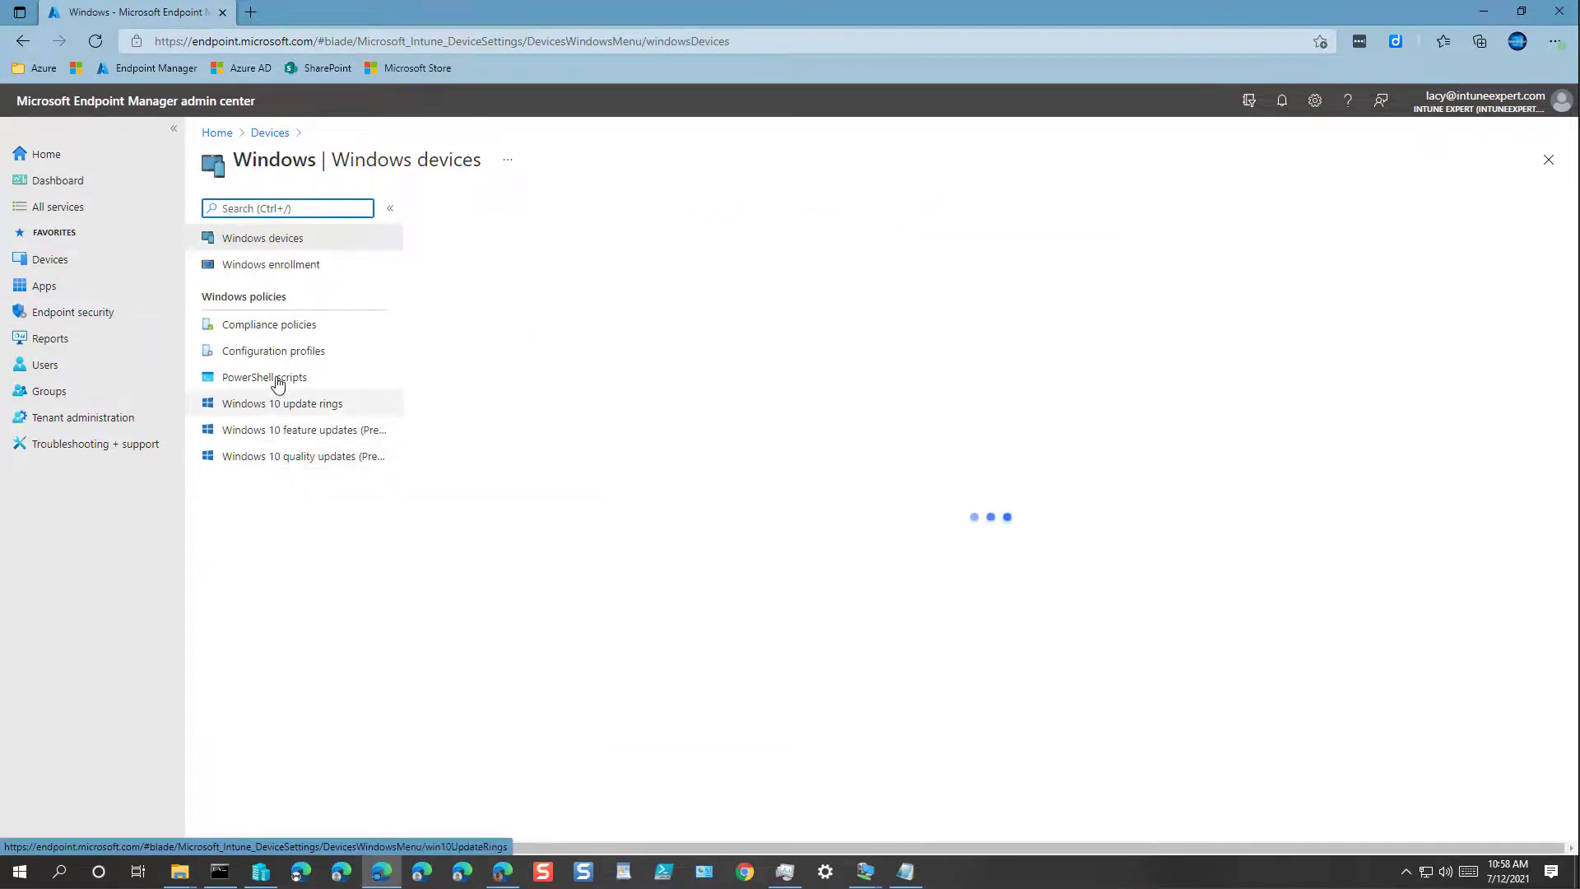
click(268, 352)
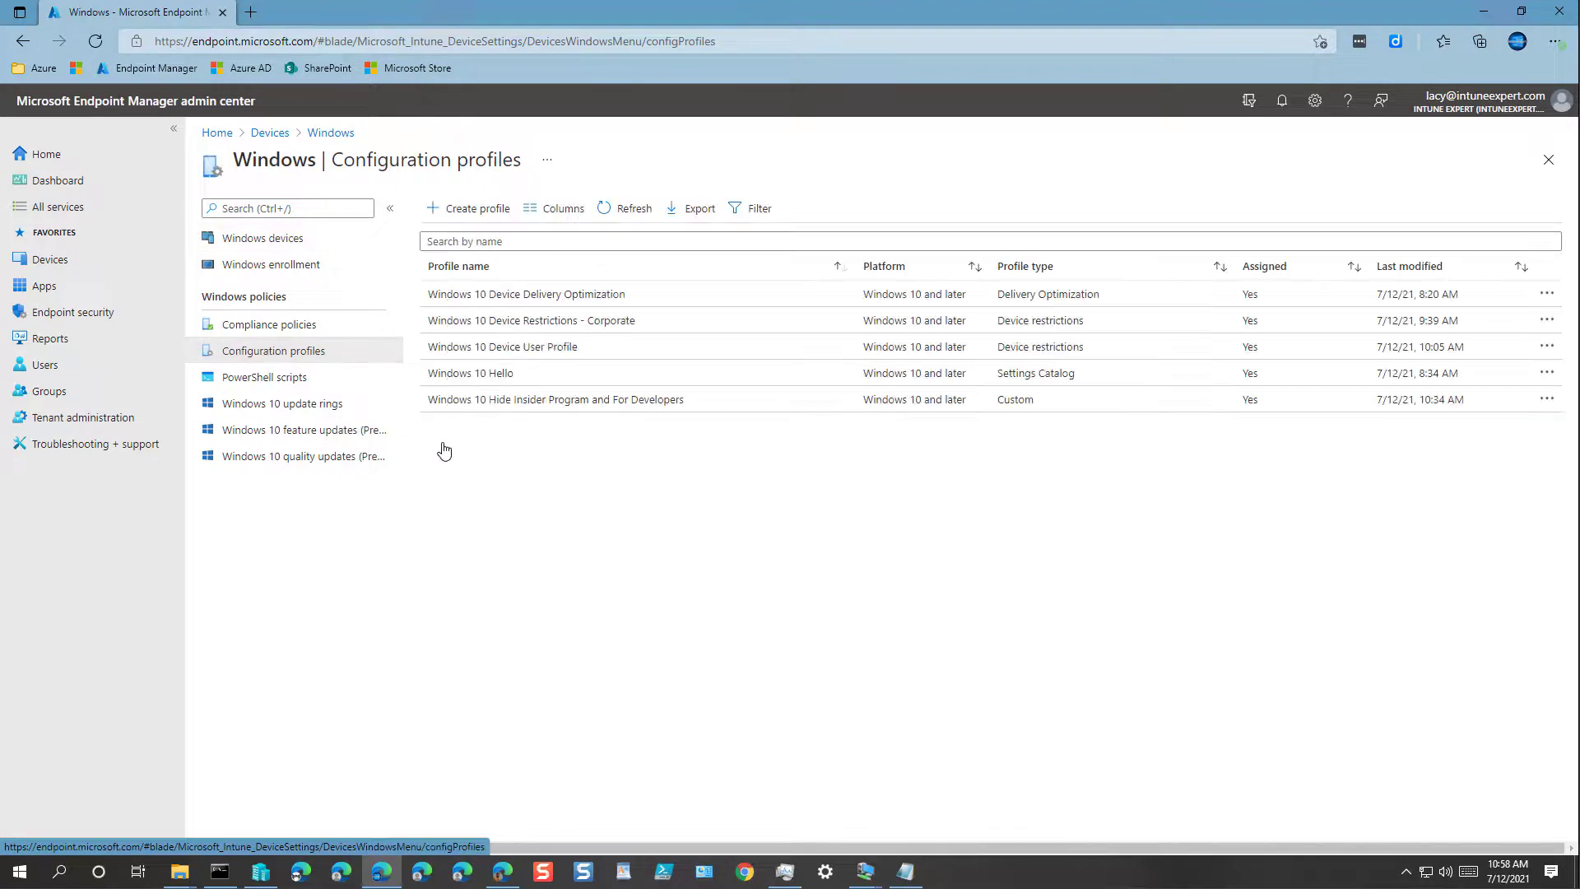
click(519, 401)
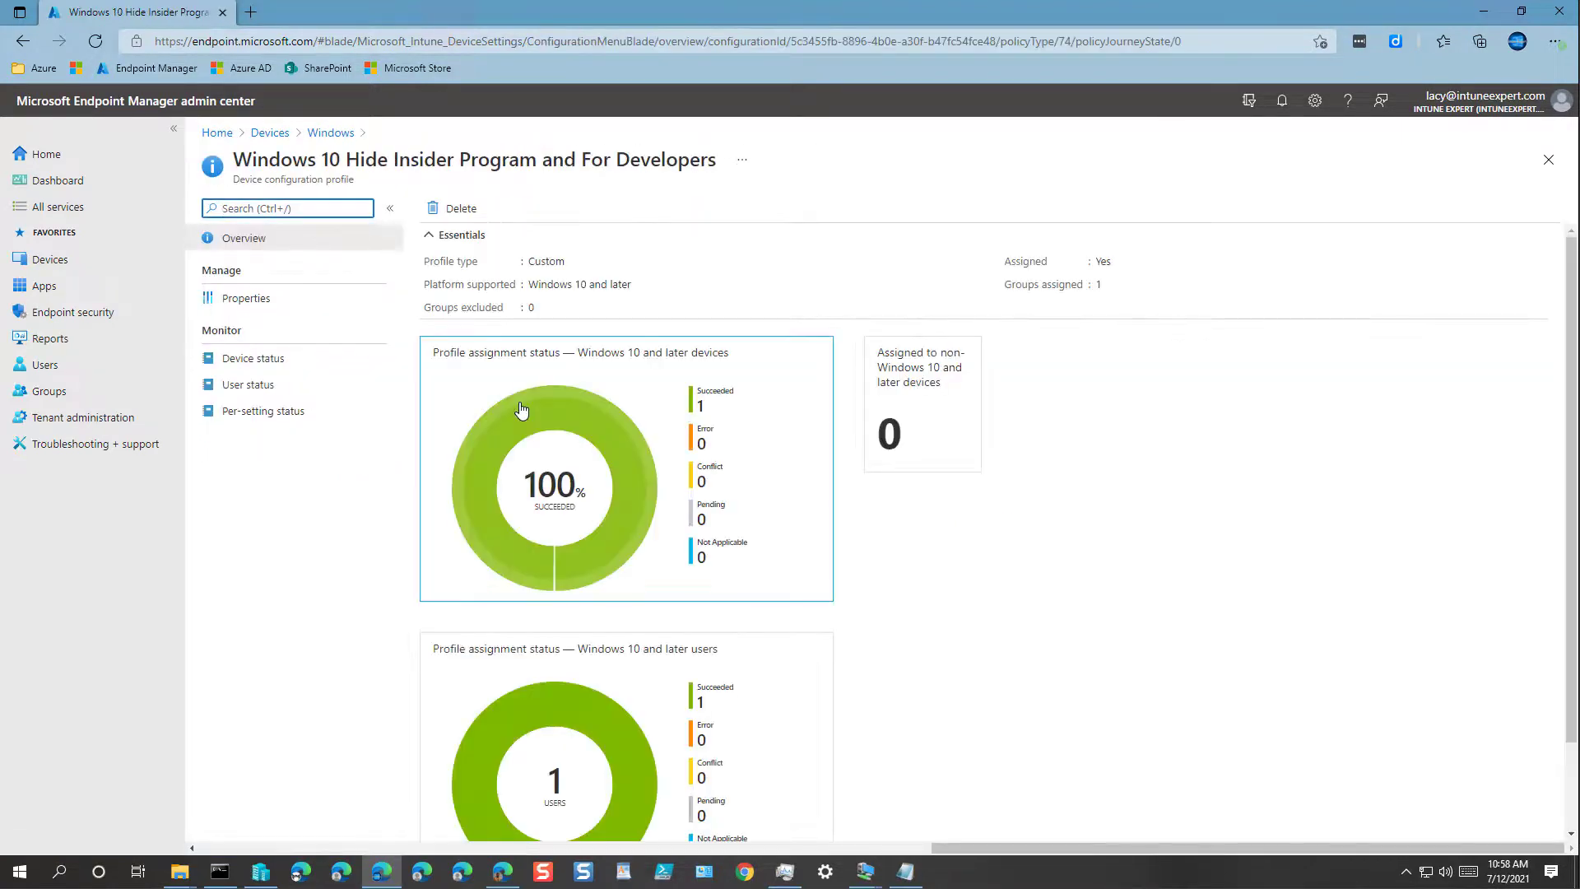
click(262, 301)
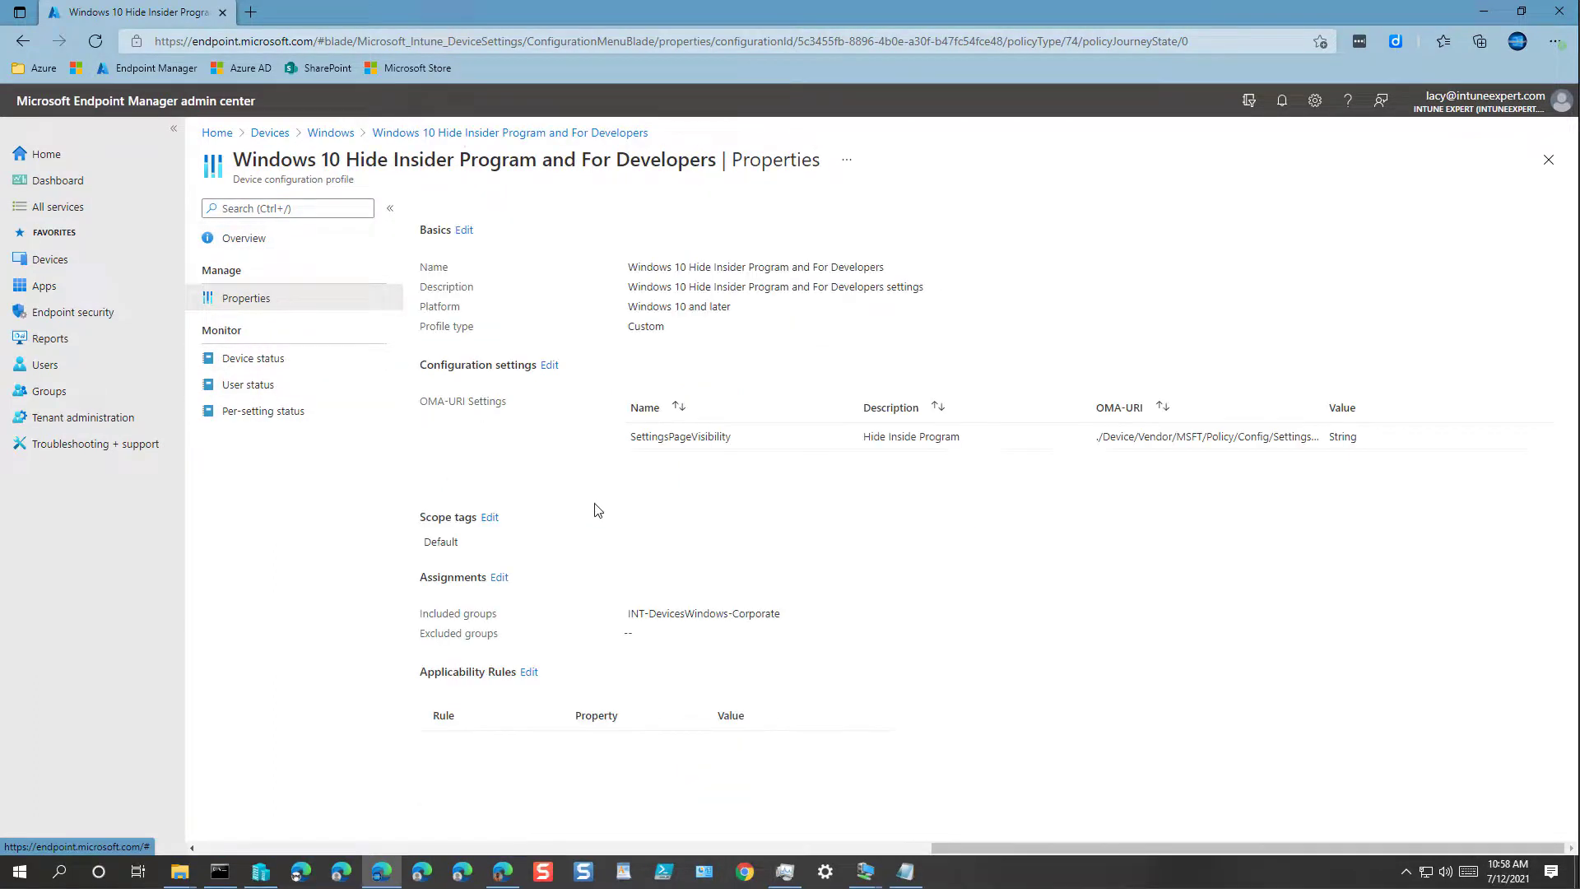
Edit the SettingsPageVisibility value to read hide:developers;windowsinsider, replacing the comma with a semicolon.
click(549, 366)
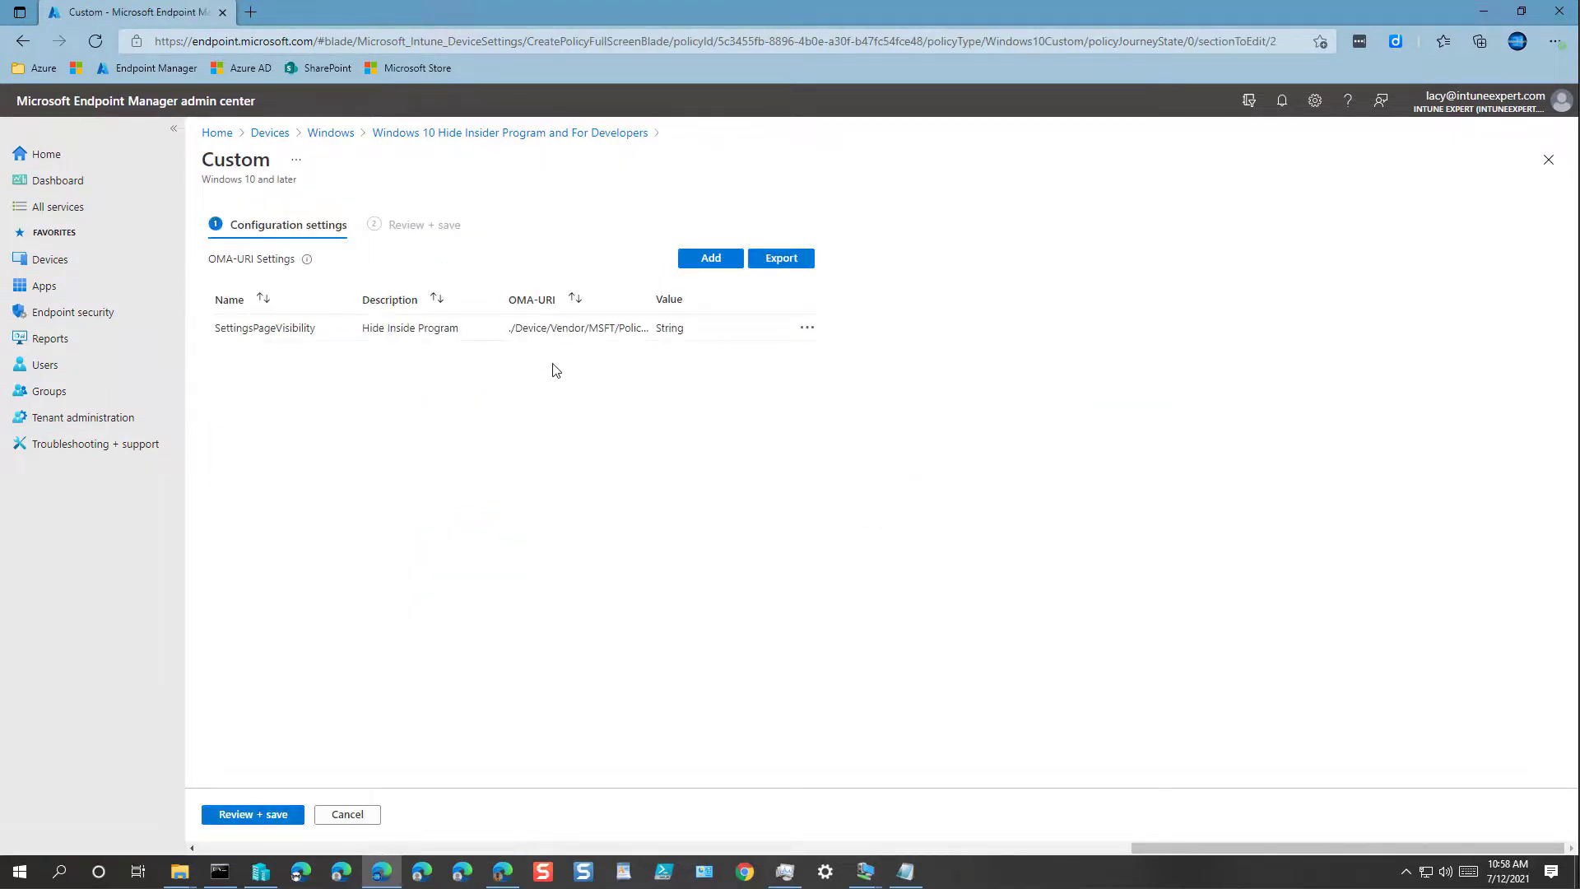
right_click(701, 332)
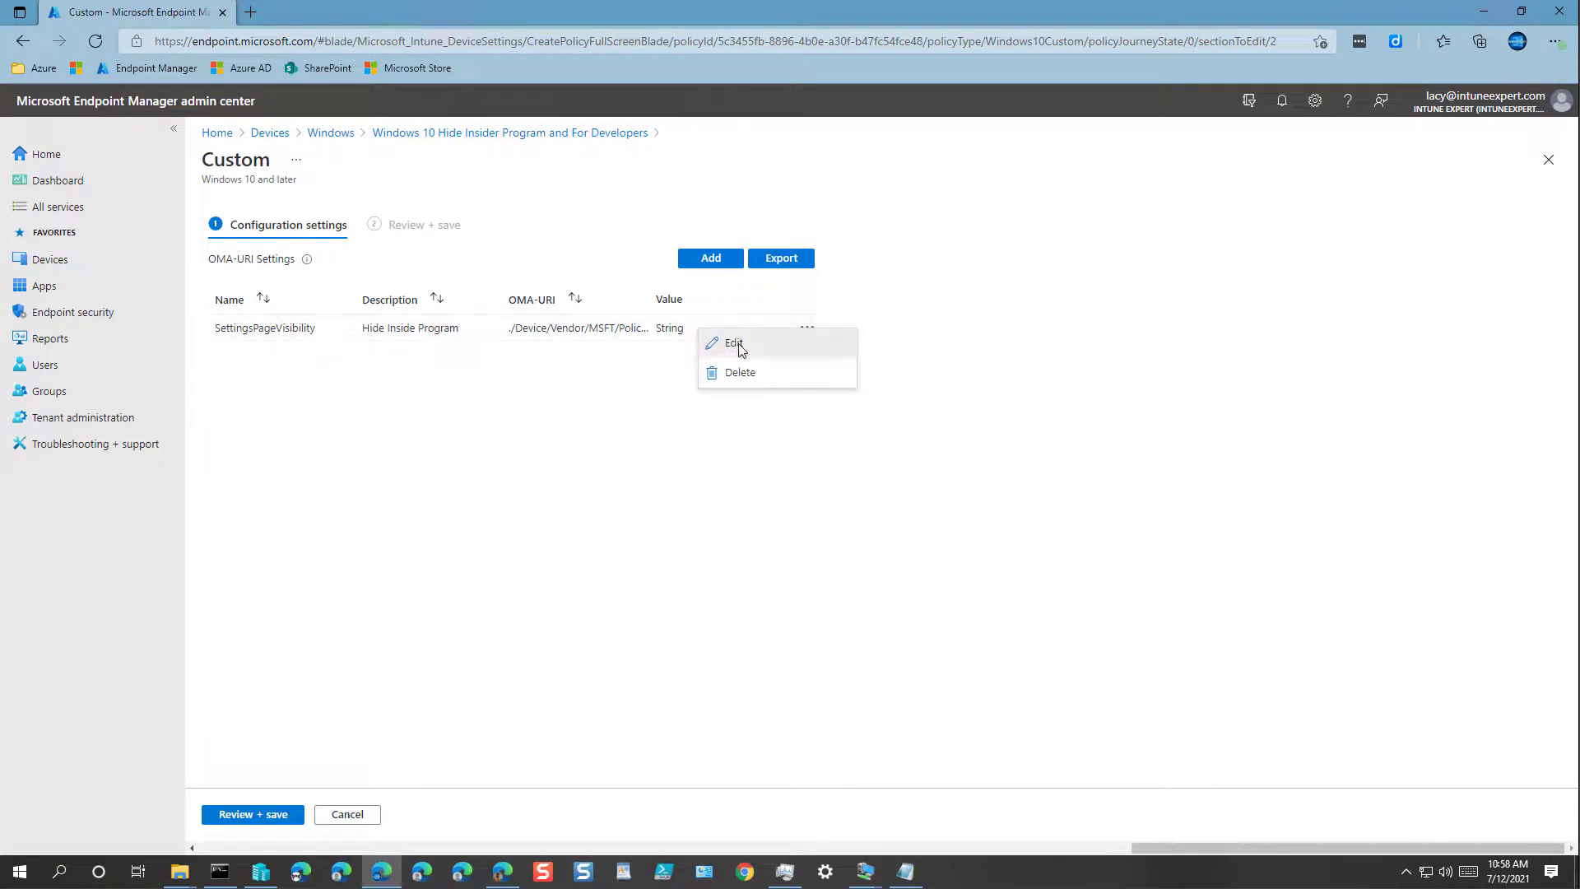
click(738, 347)
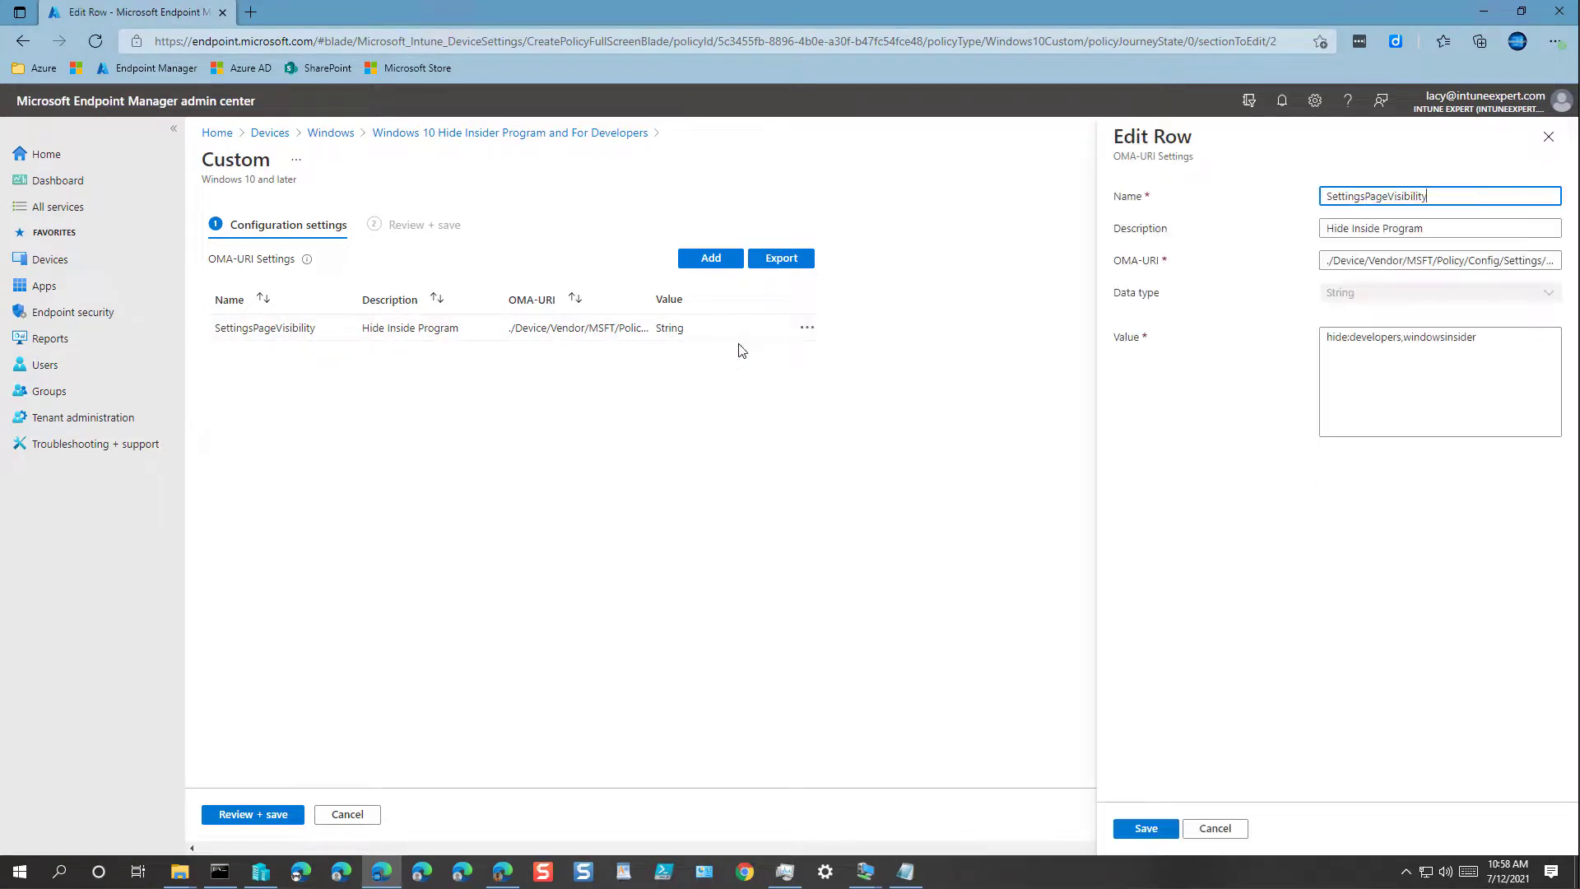
click(1415, 337)
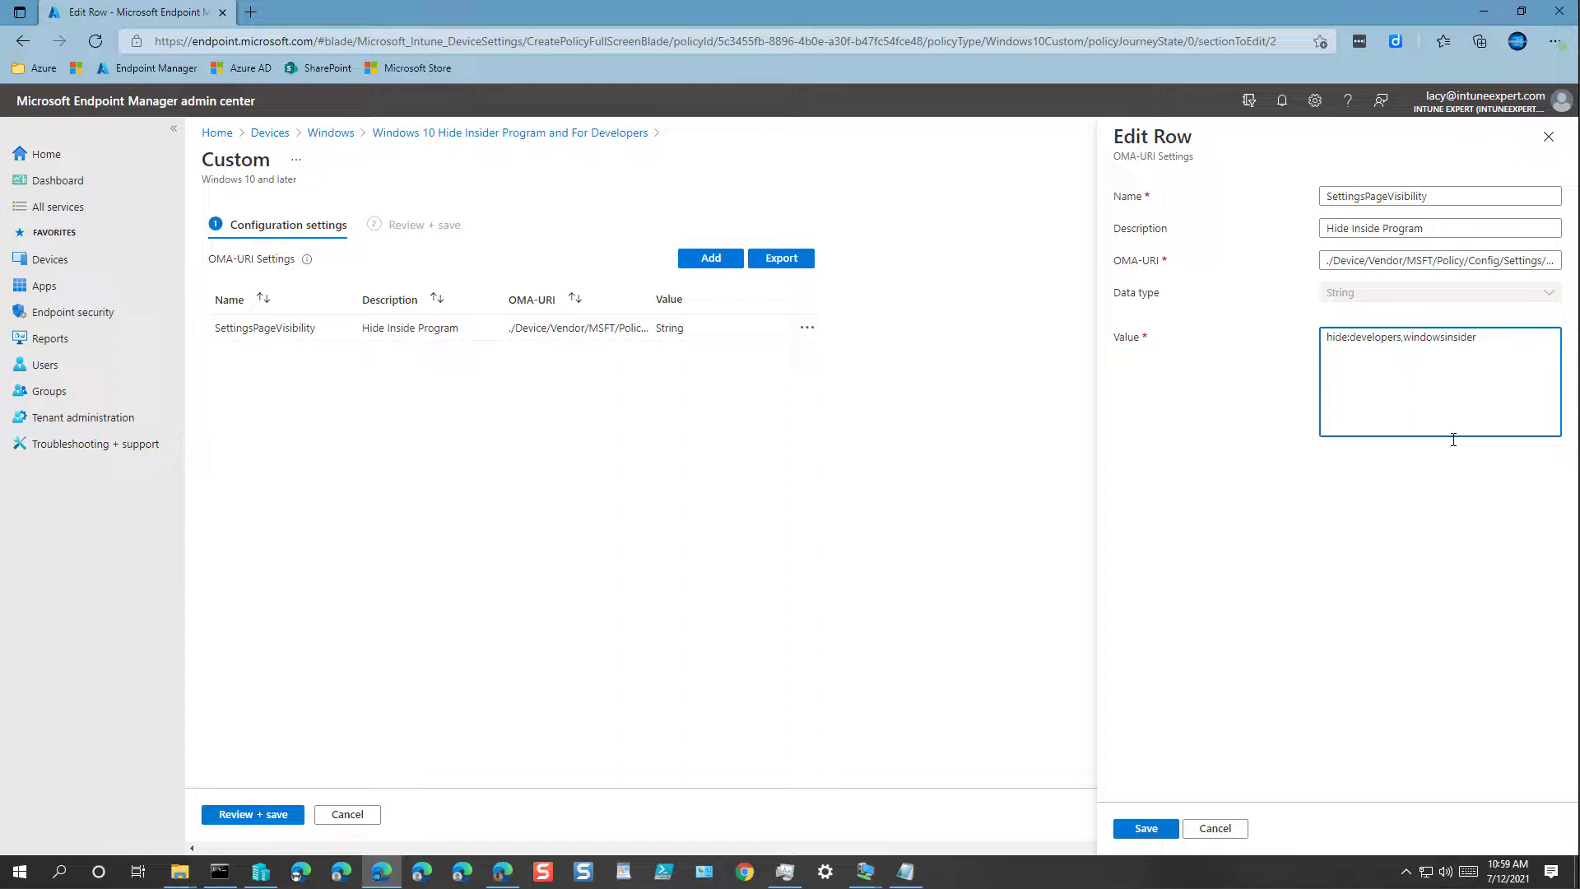
key(BackSpace)
text(;)
Save the edited row and the profile via Review + save, then go to Troubleshooting + support.
click(1150, 830)
click(265, 815)
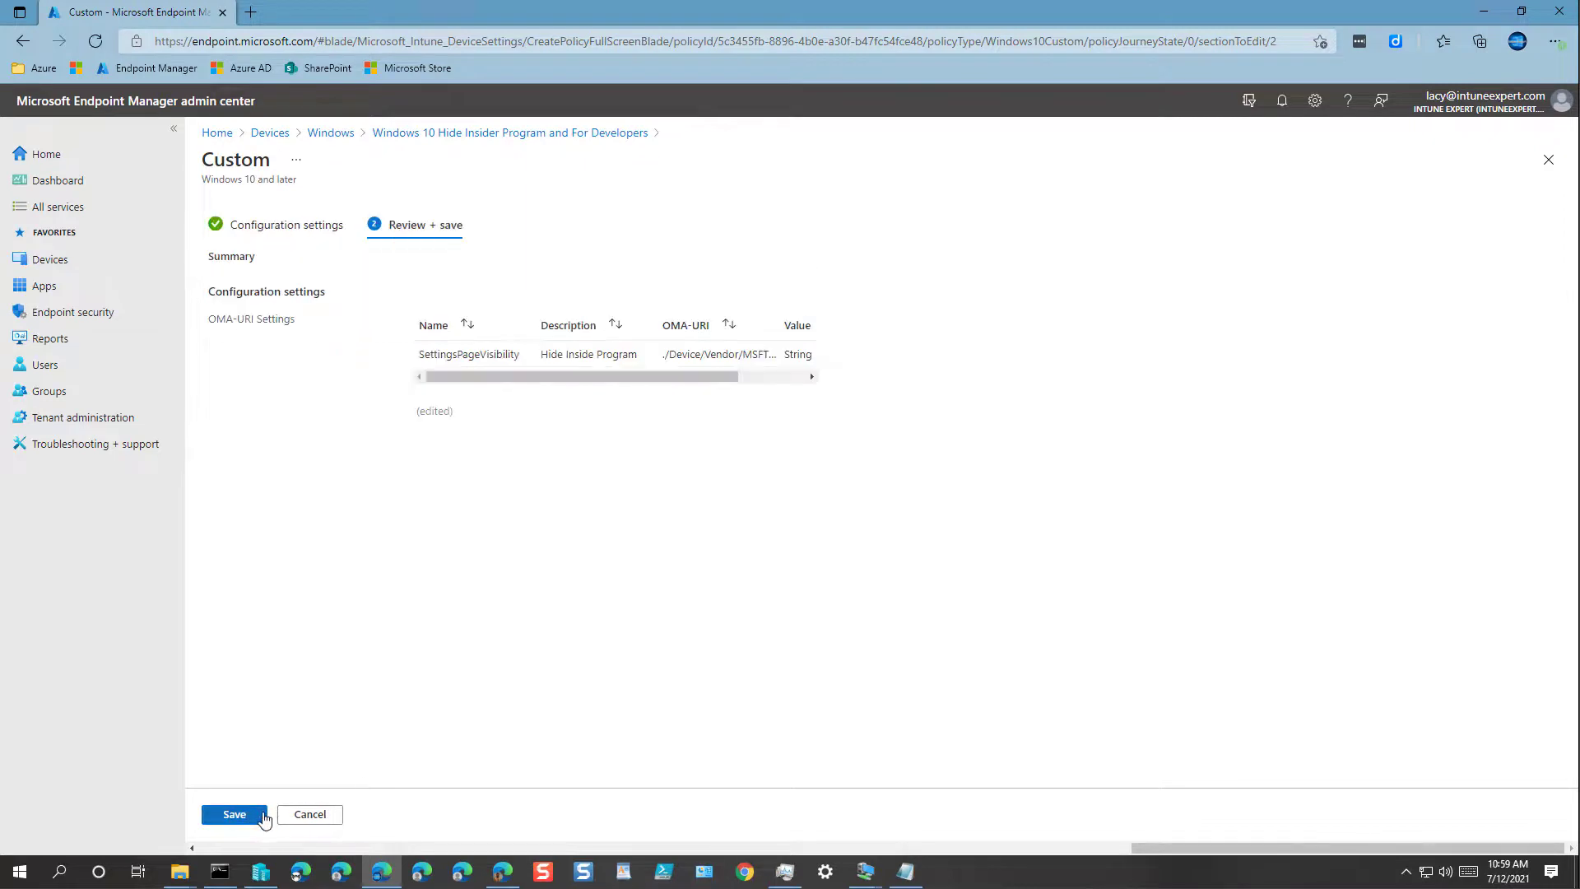
click(234, 814)
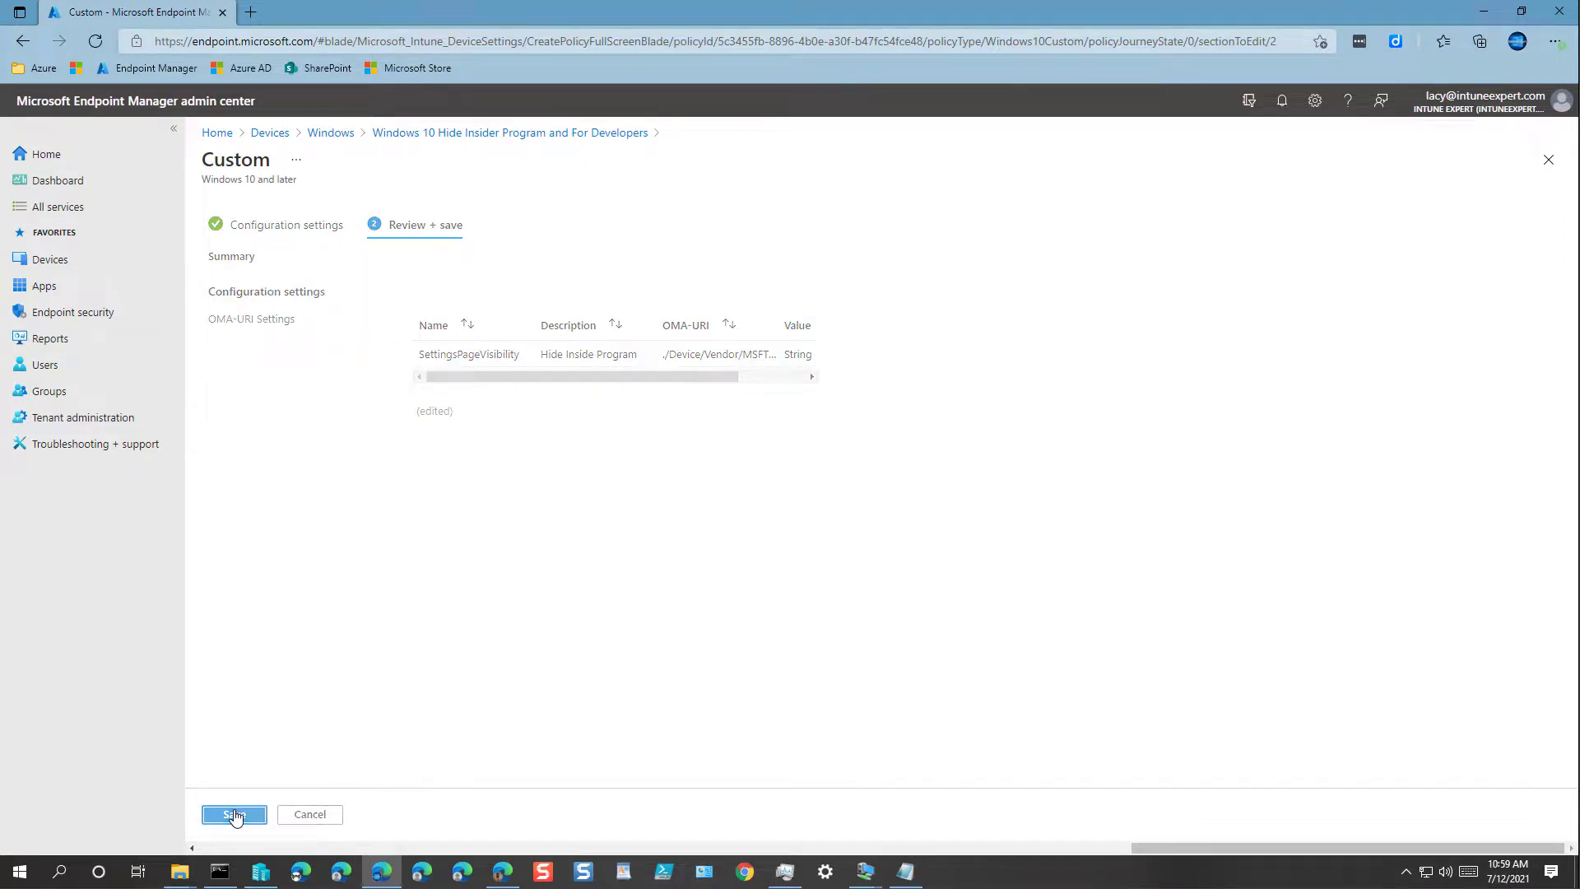
click(82, 444)
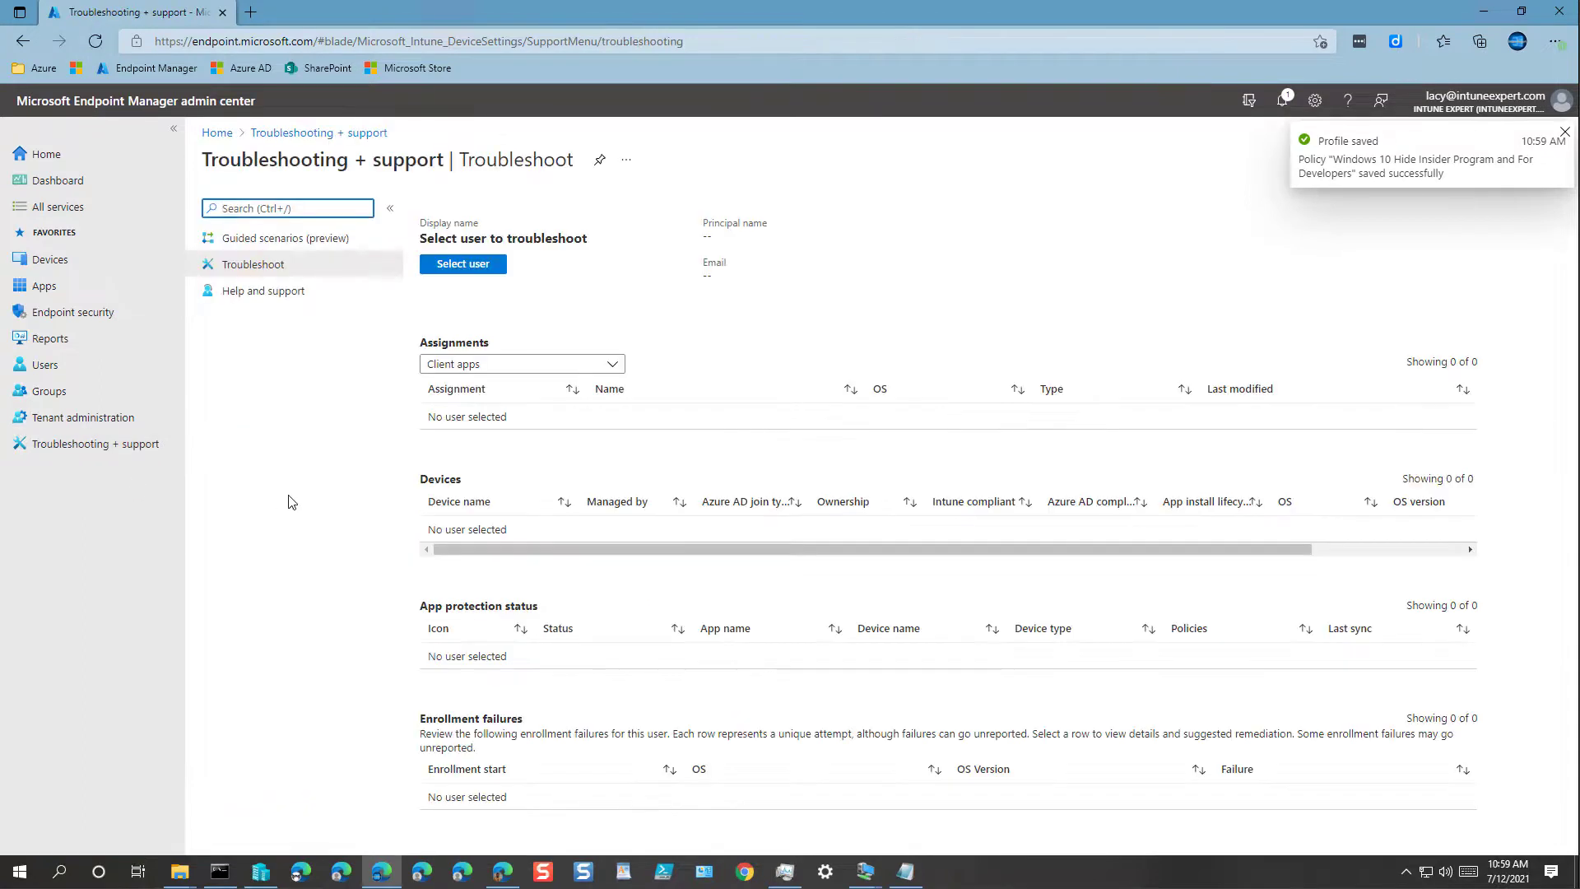
Select the admin user in troubleshooting, open device AUTO2114 and trigger a policy sync.
click(467, 269)
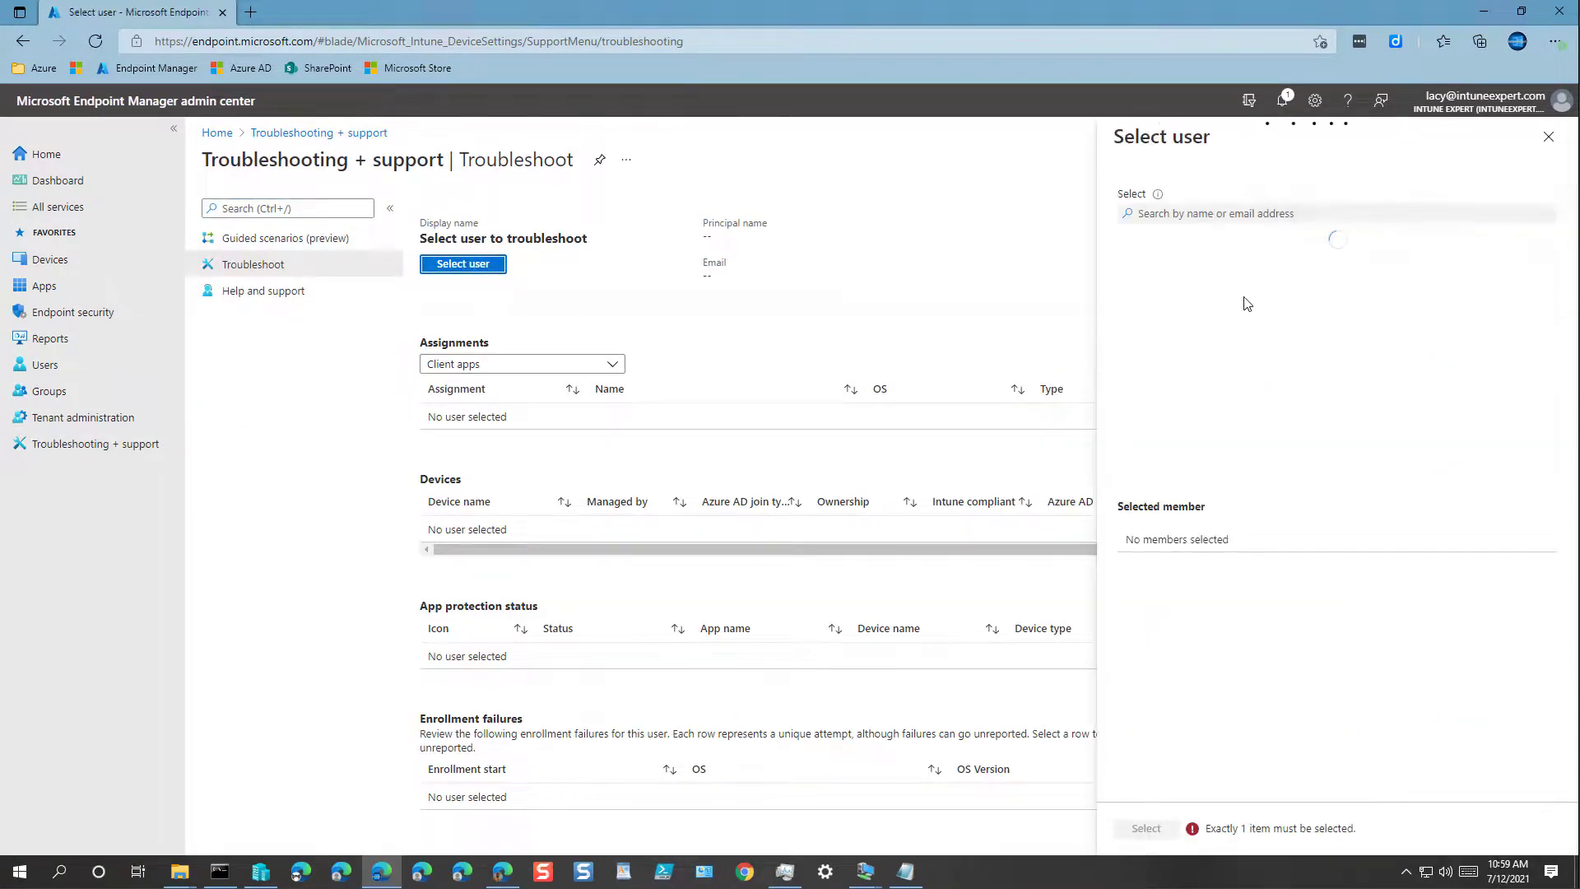
click(1252, 317)
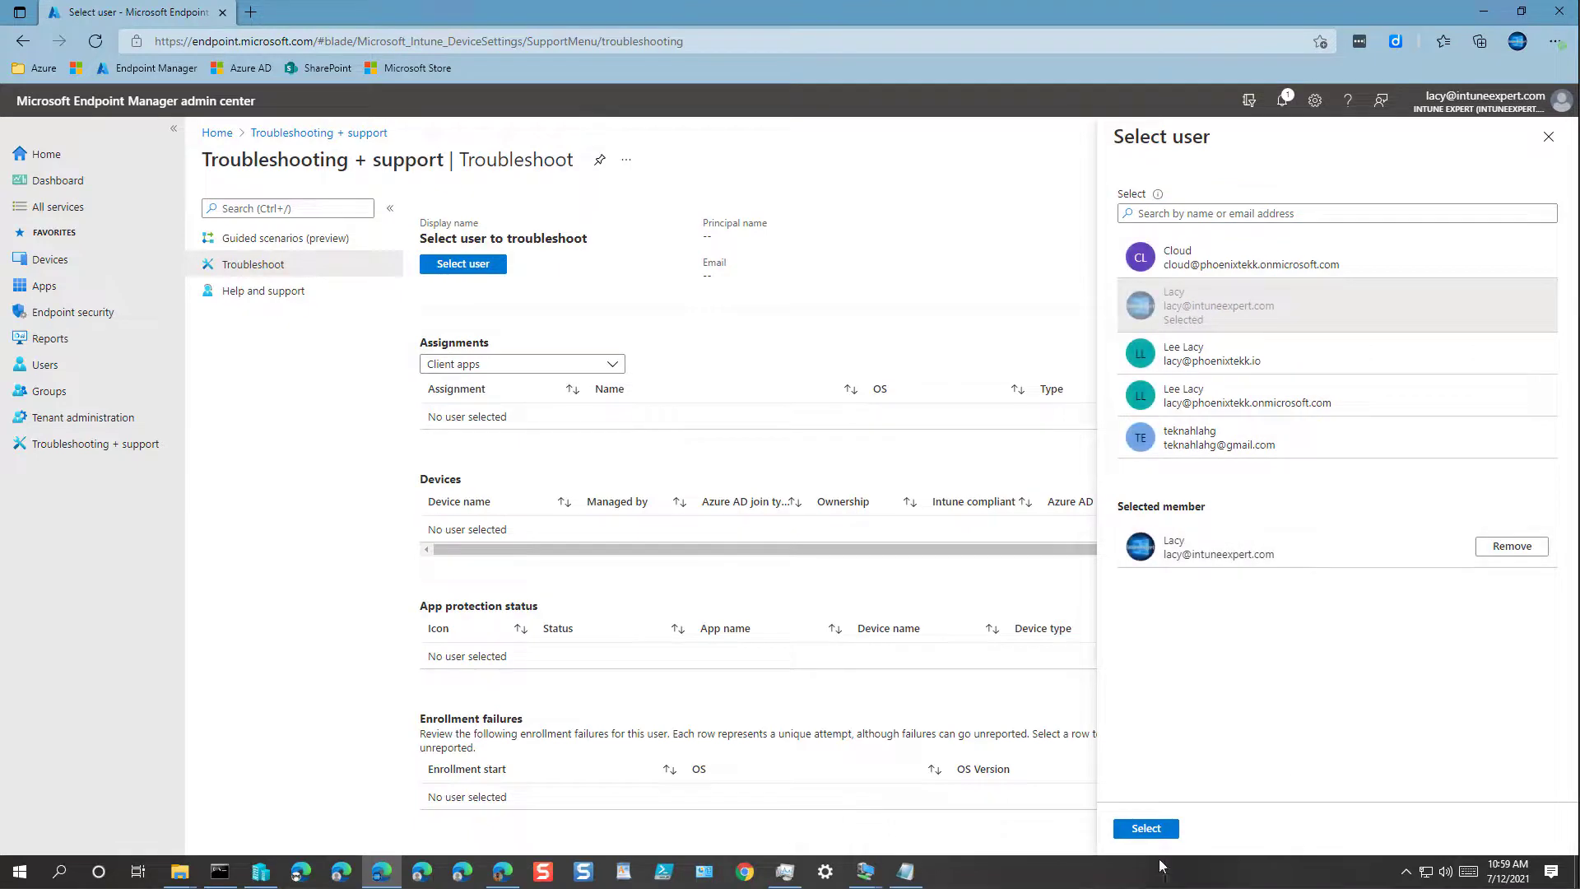
click(1146, 827)
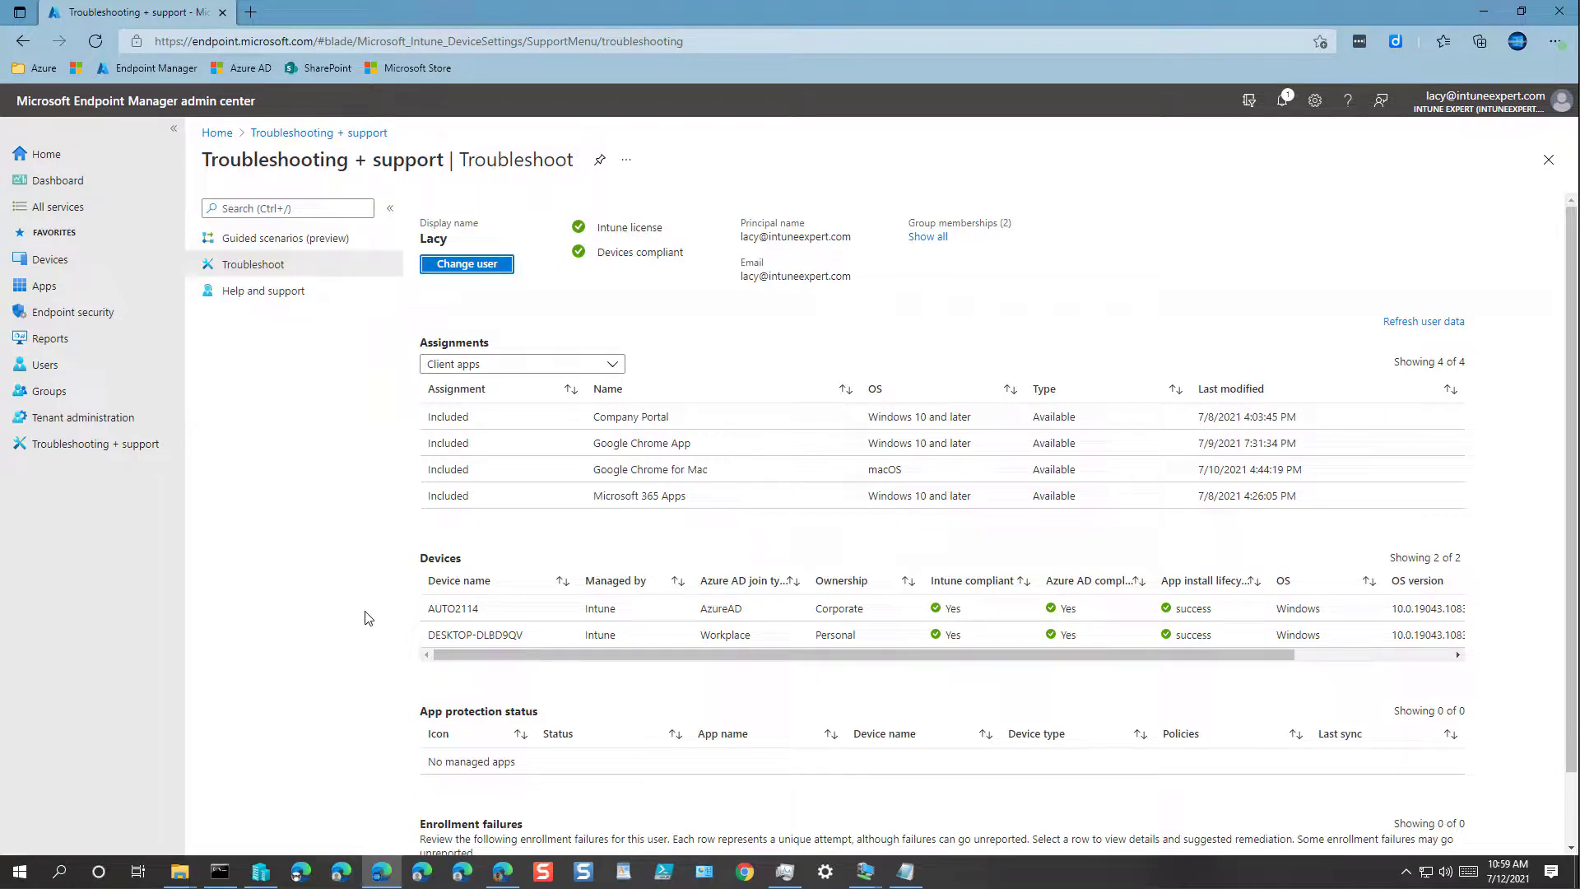
click(465, 610)
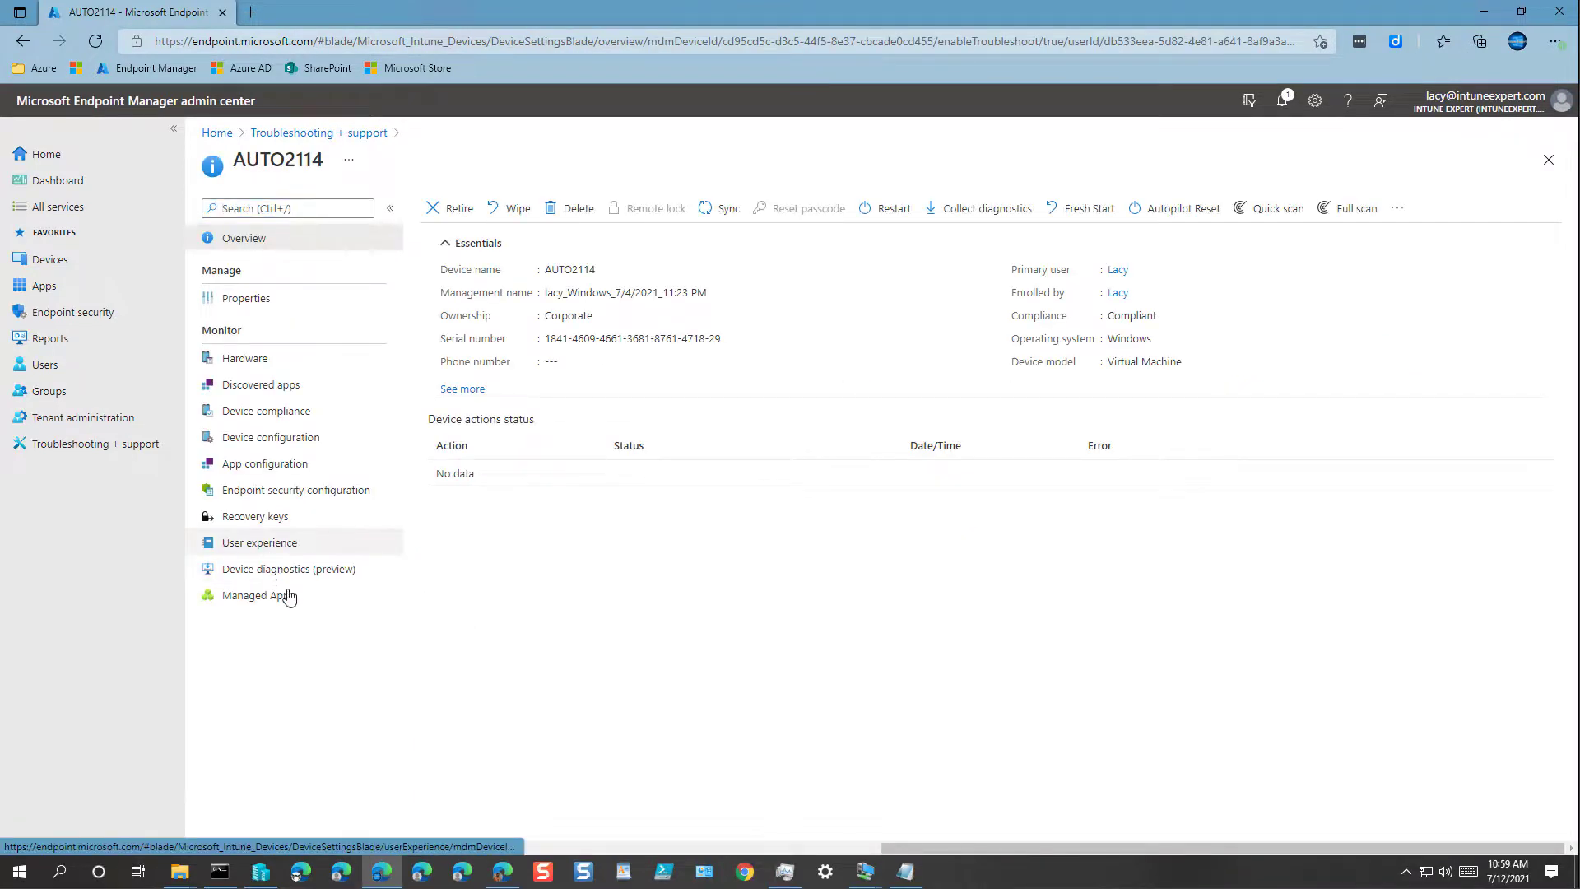
click(721, 208)
click(454, 297)
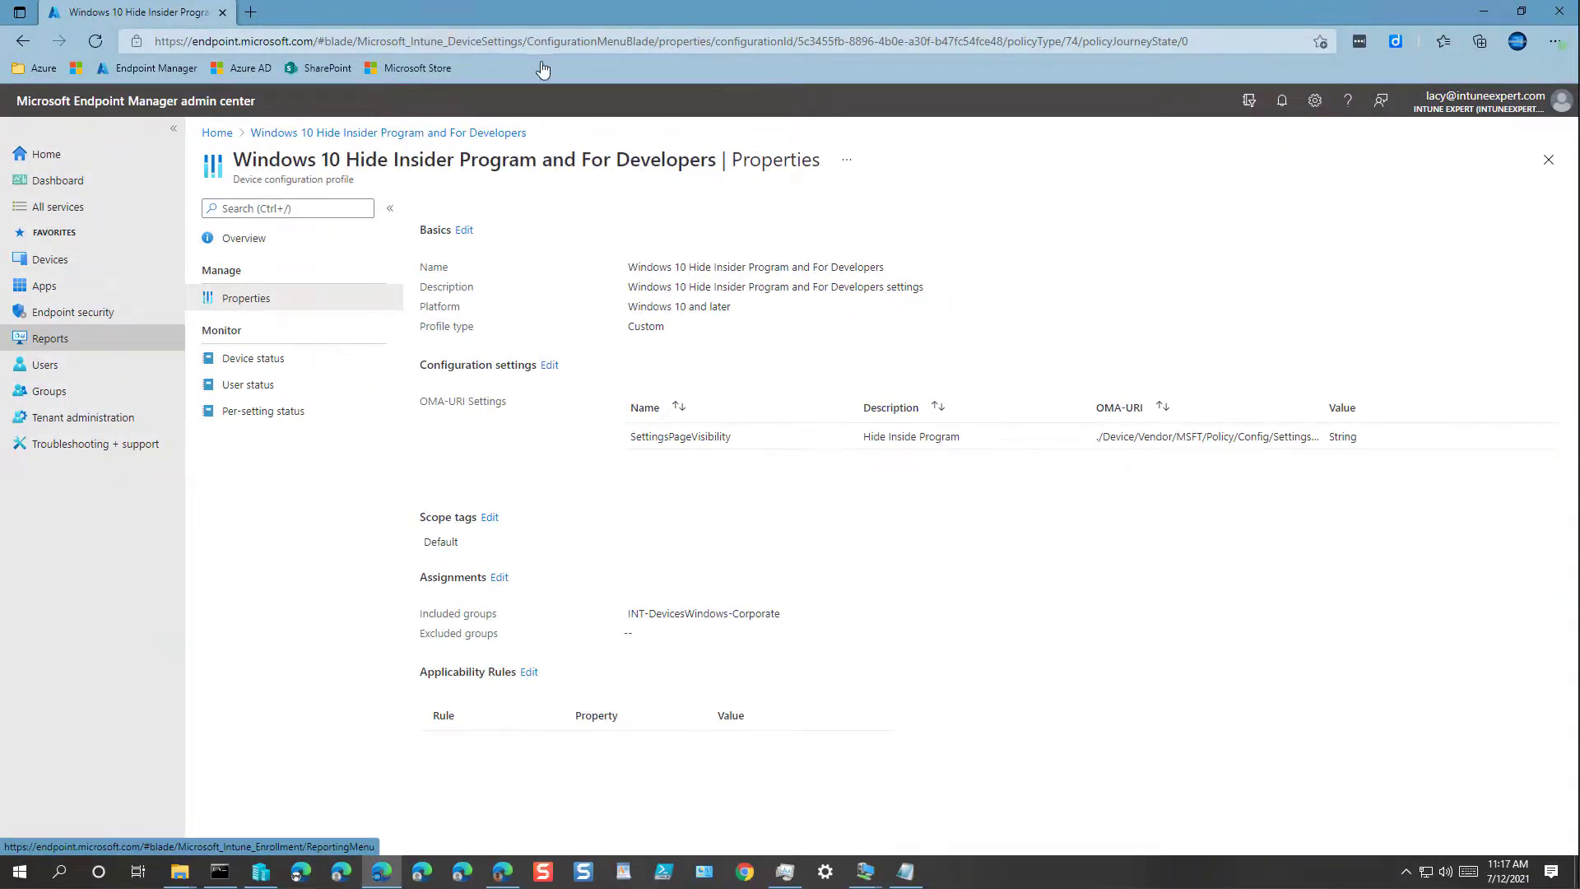
Refresh the profile page and view Device status showing AUTO2114 as Succeeded.
click(96, 43)
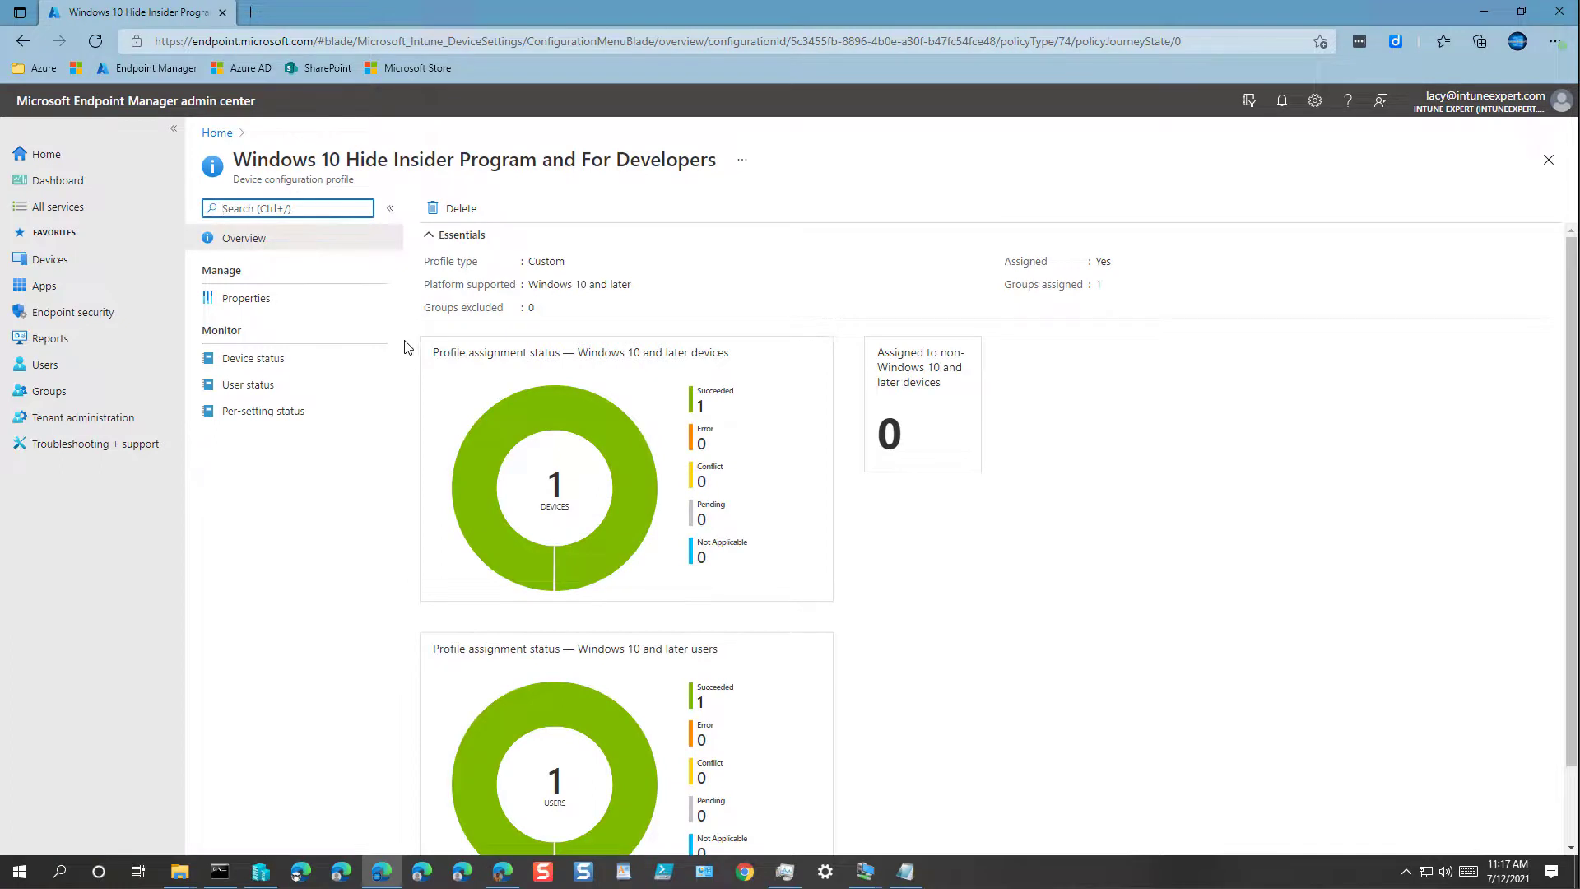
click(280, 362)
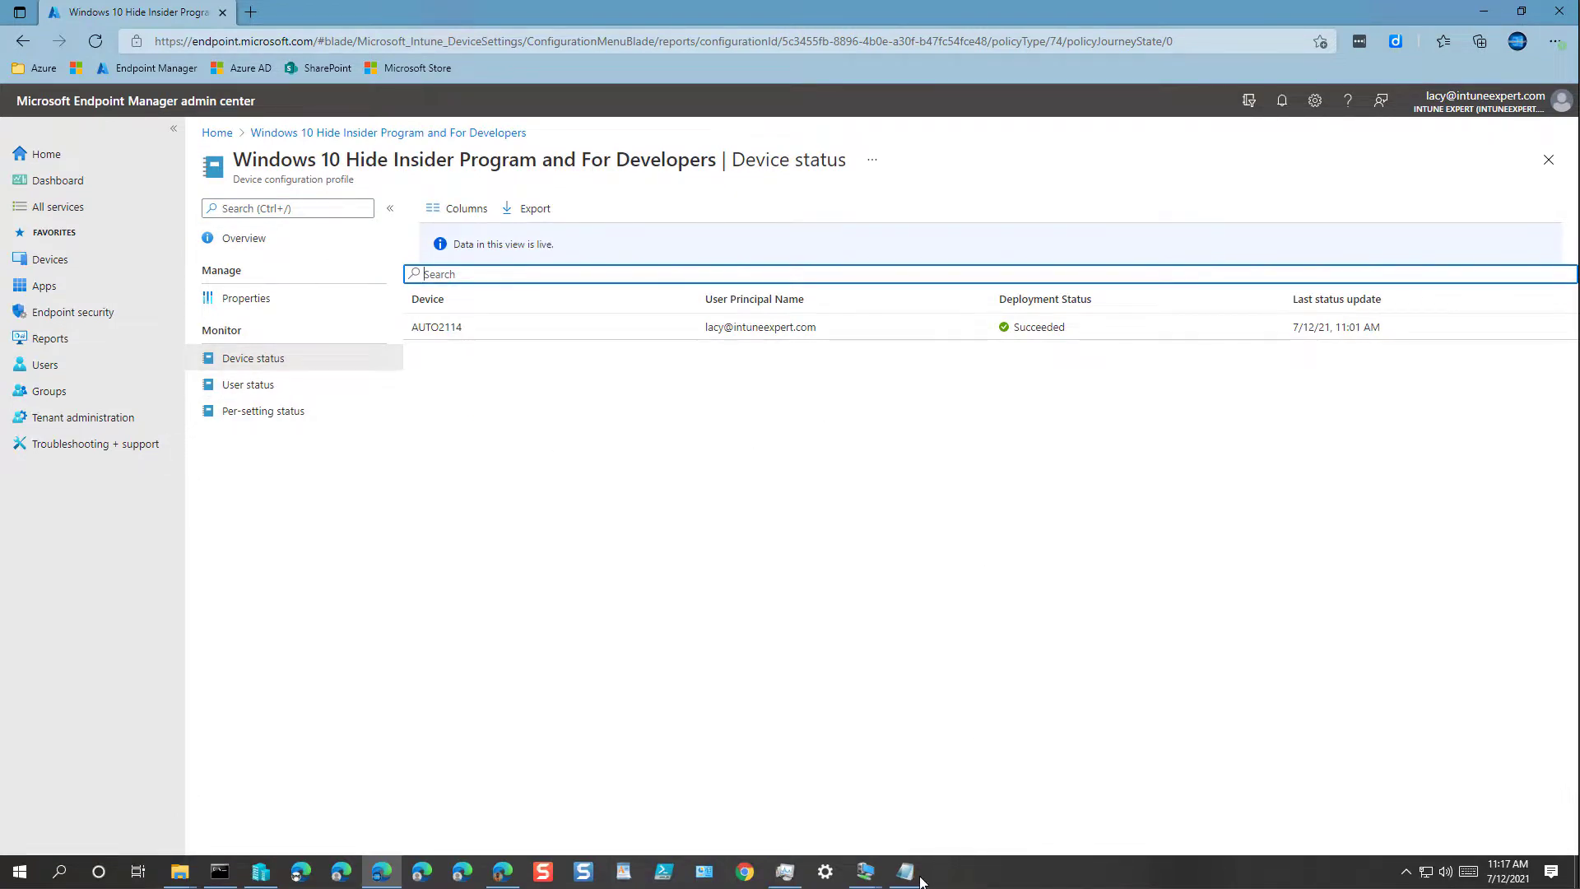
mouse_move(865, 874)
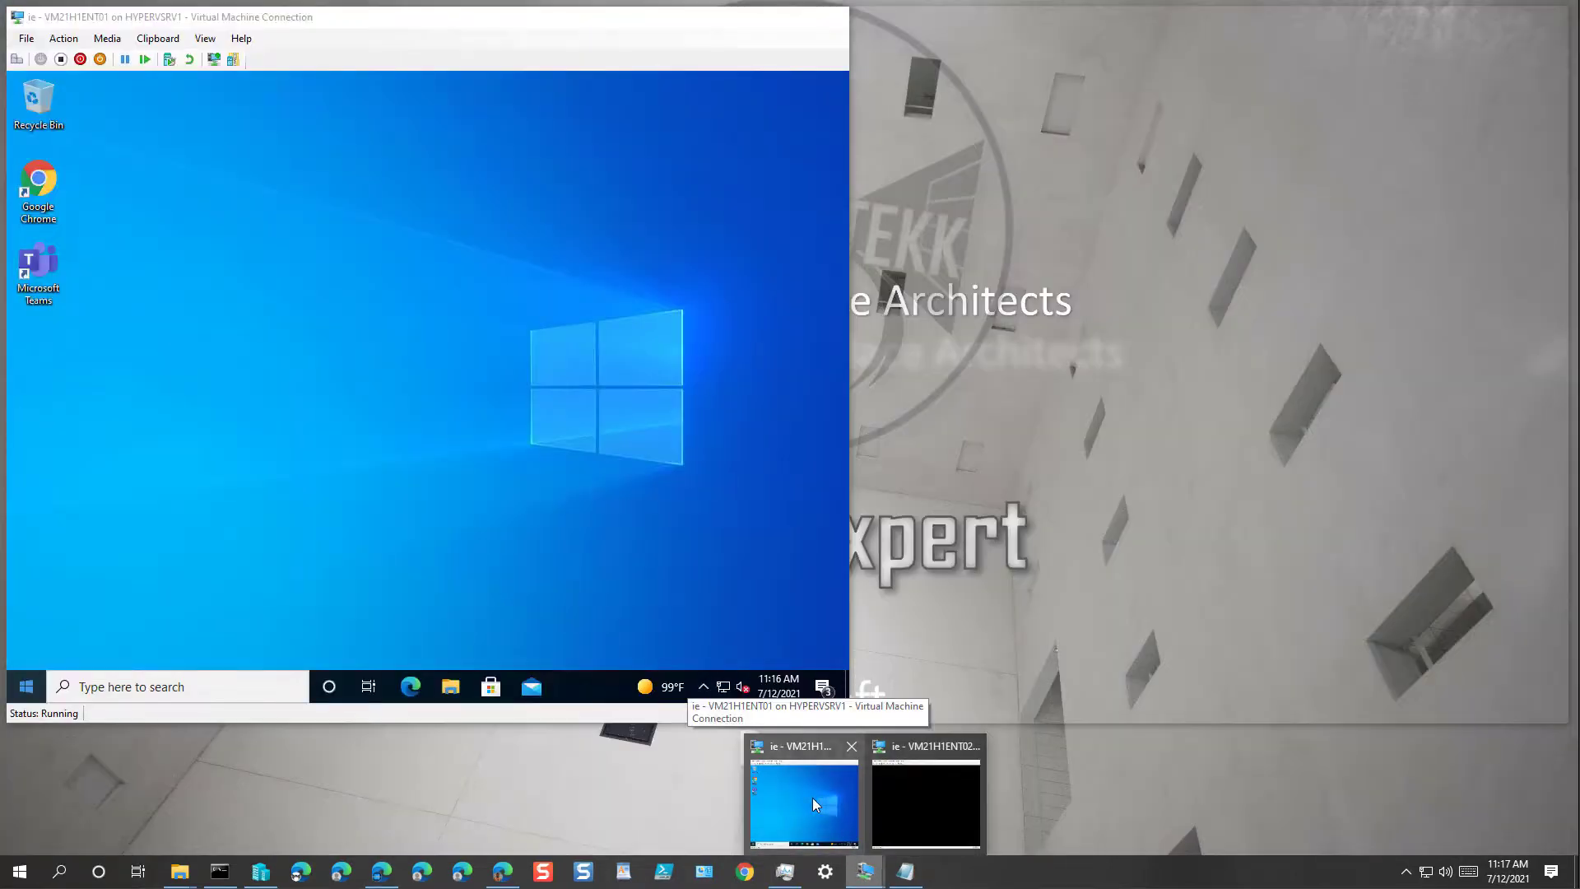
On the first test VM, open Windows Settings to the Update & Security page.
click(812, 797)
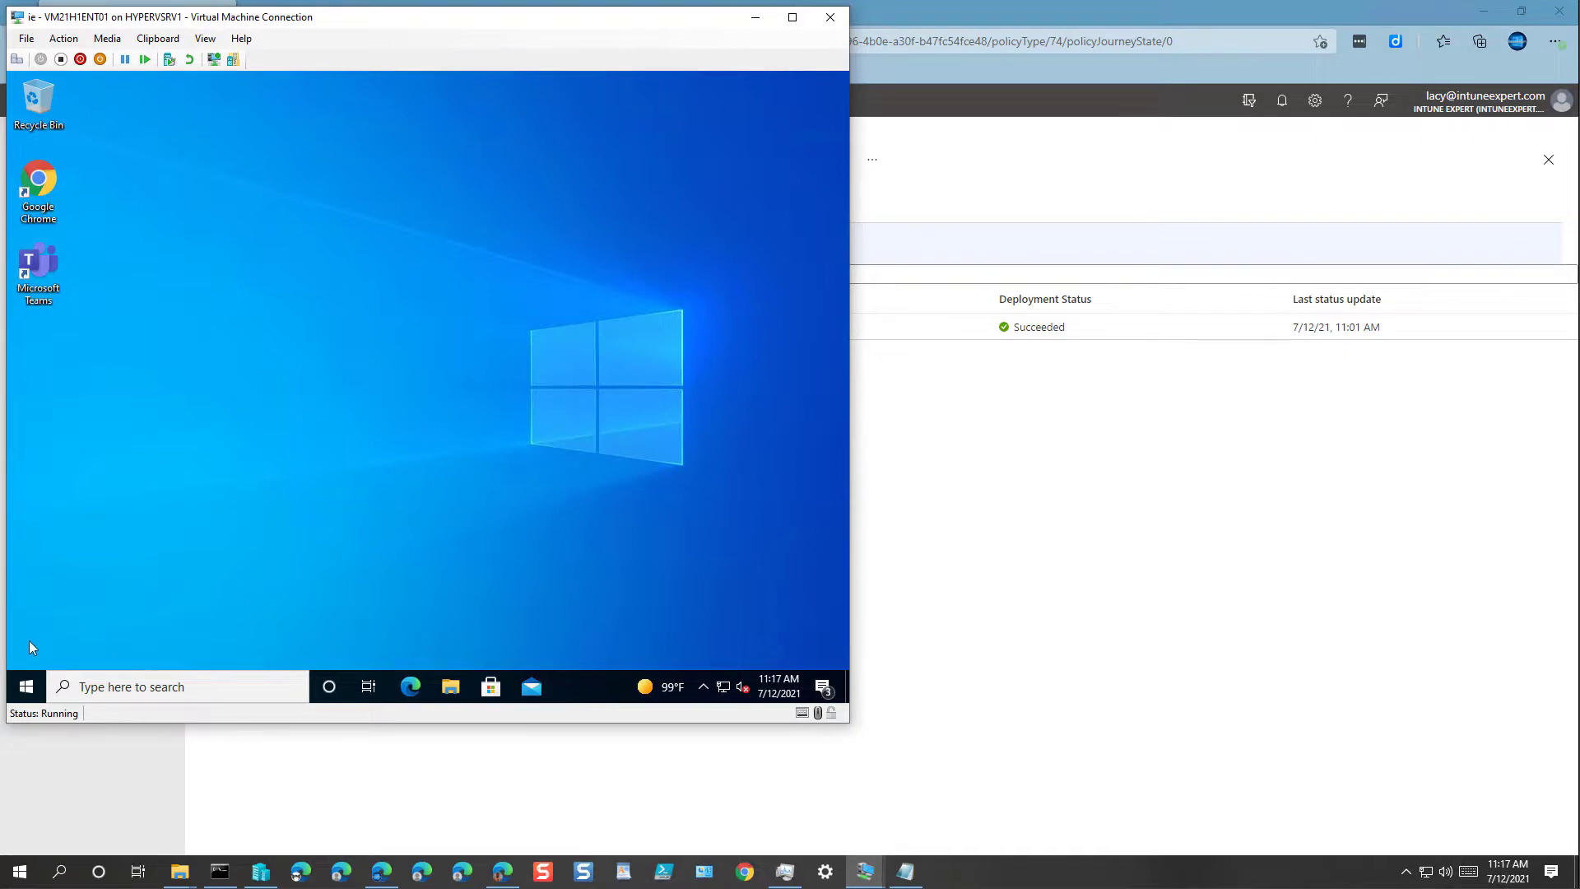
click(27, 686)
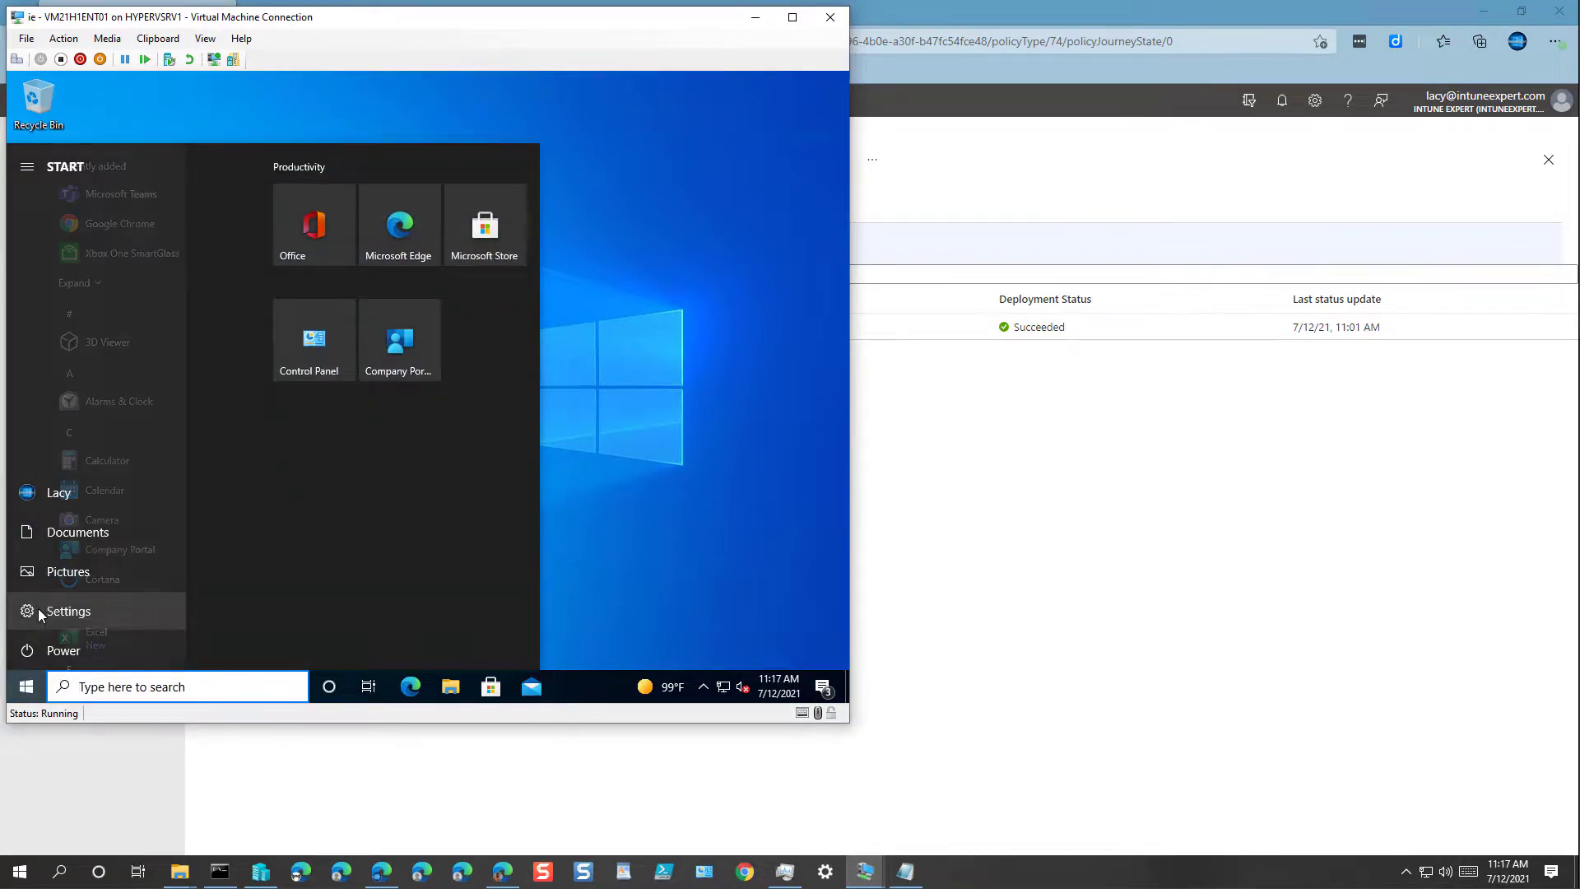
click(38, 609)
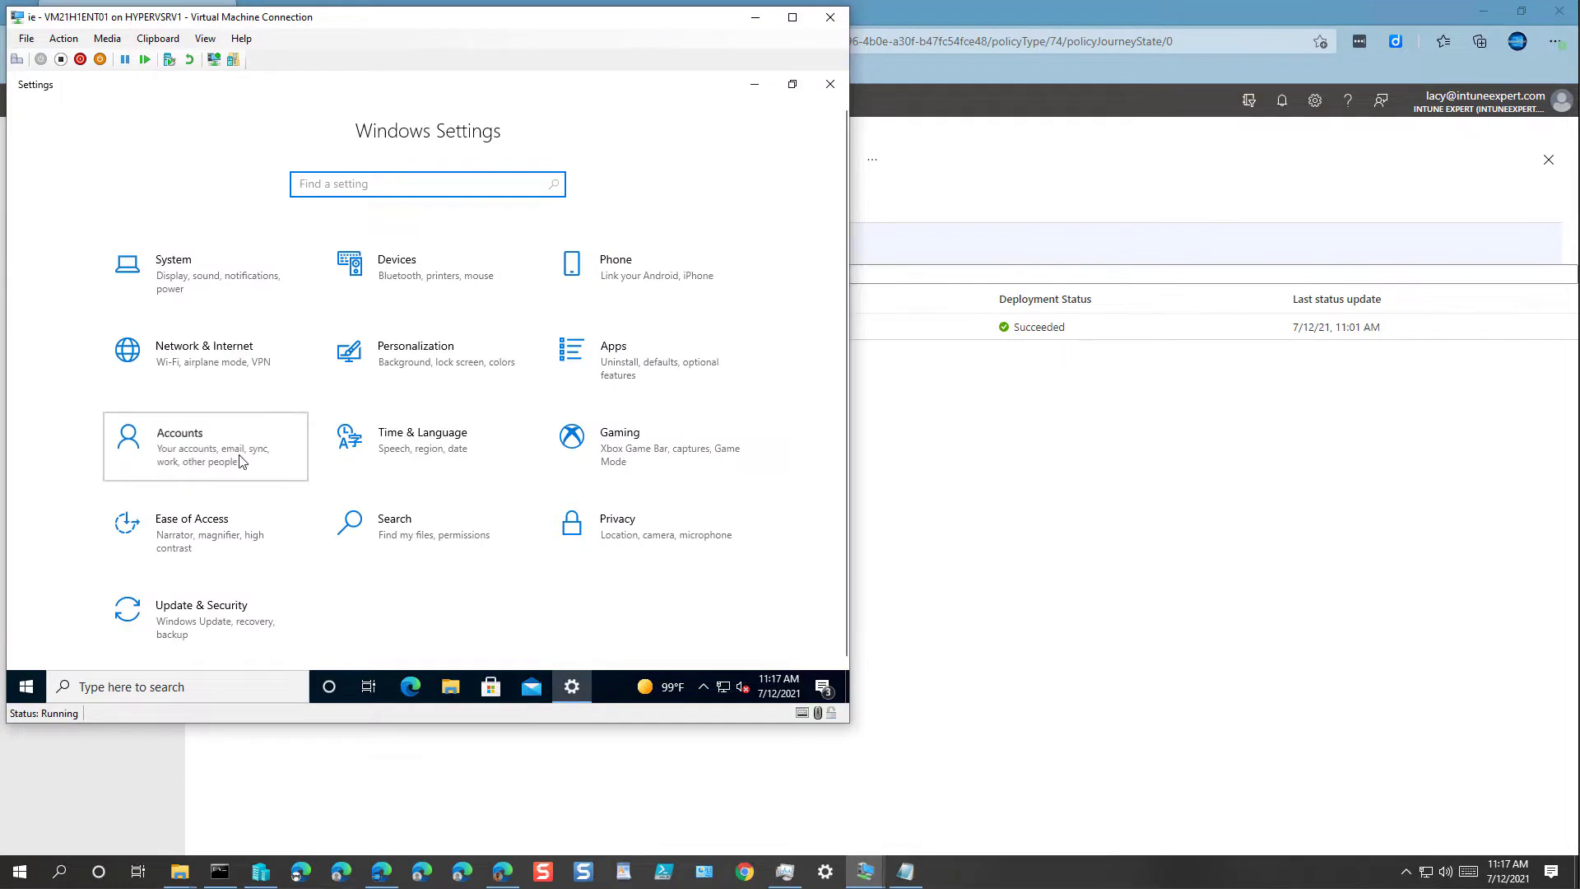
click(242, 459)
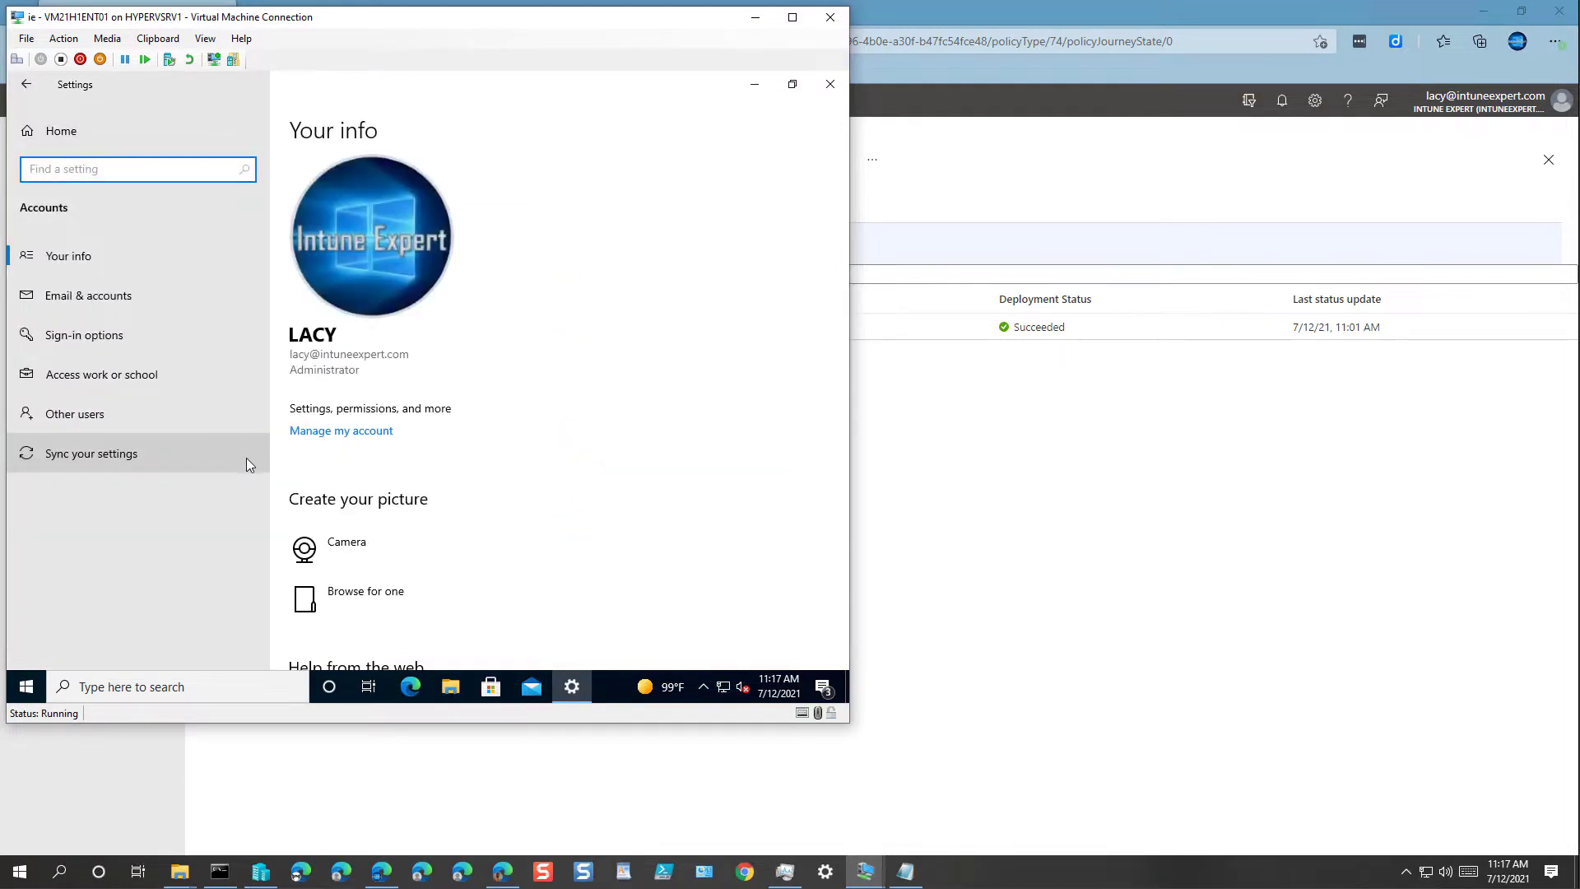
click(77, 130)
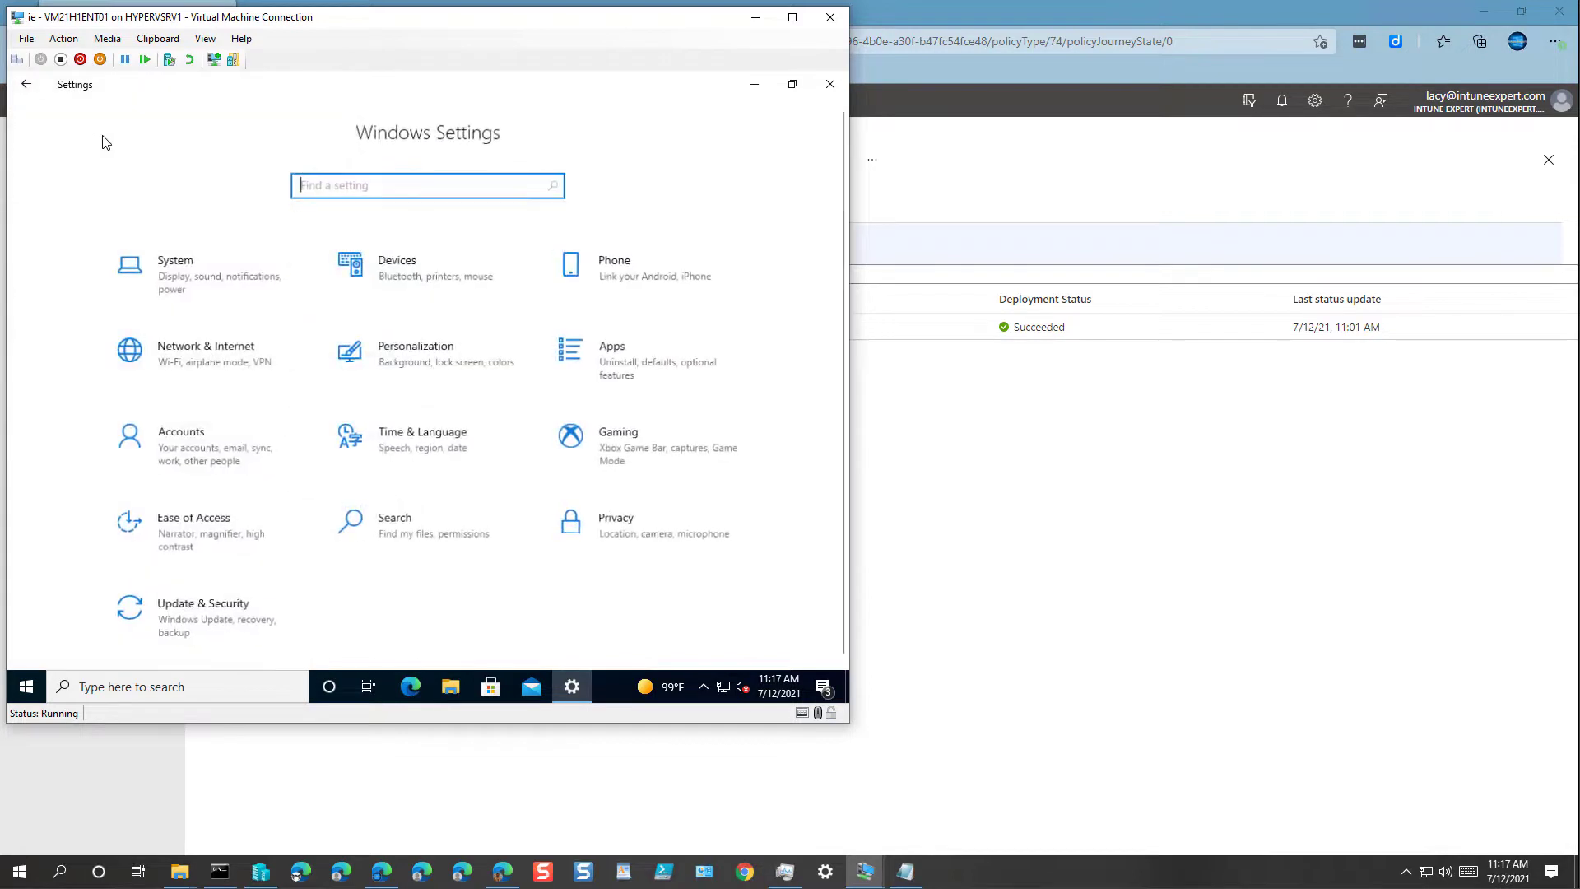
click(211, 594)
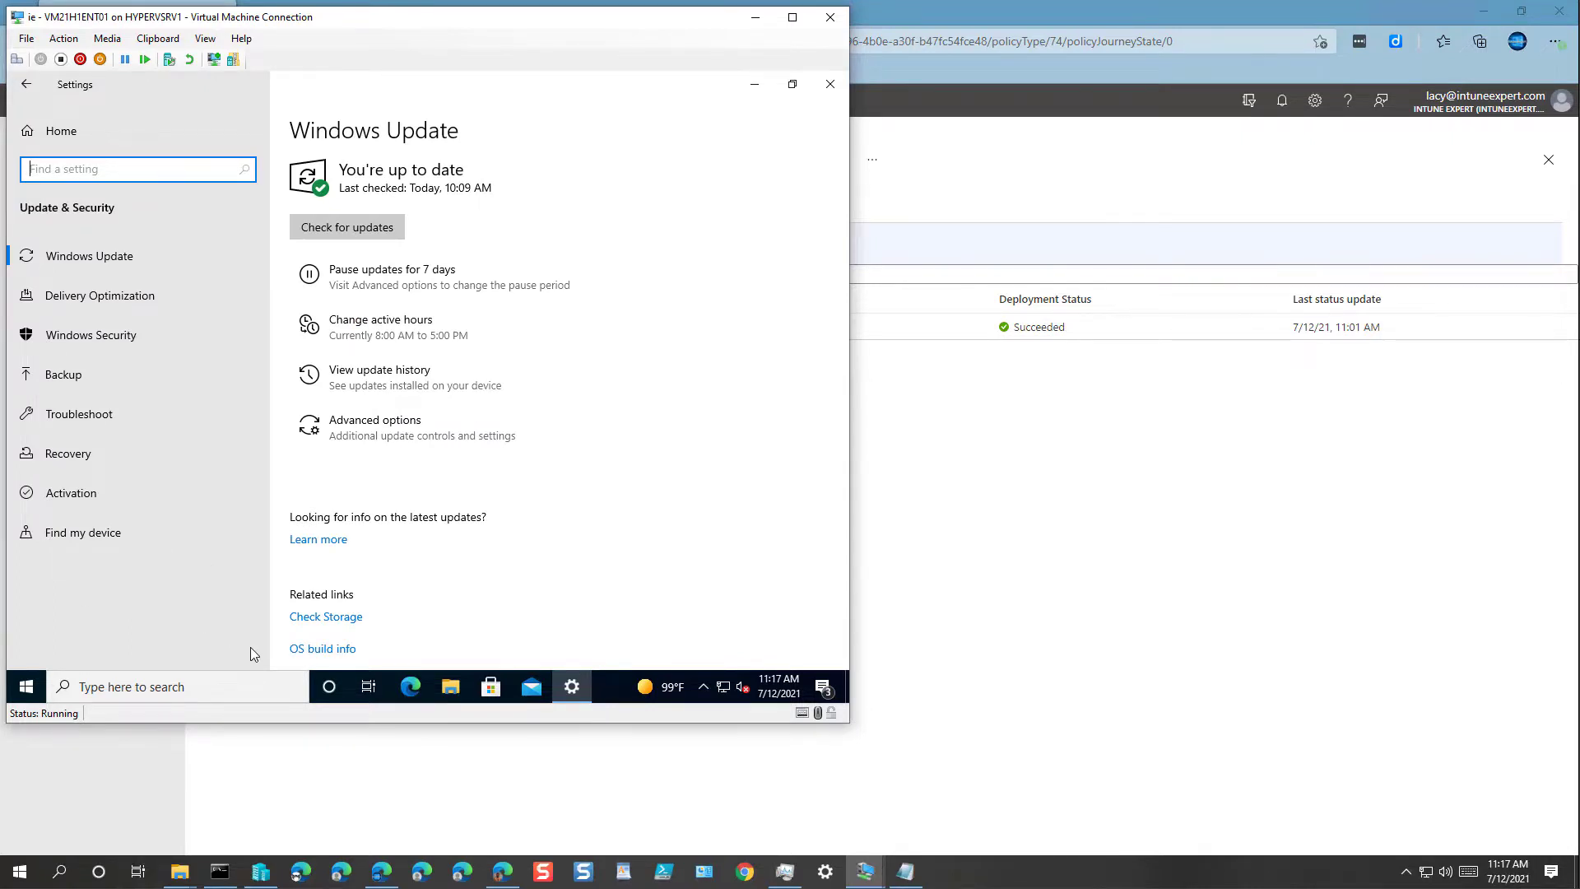
On VM21H1ENT02, close and relaunch Settings, then open Update & Security to check the listed pages.
mouse_move(864, 871)
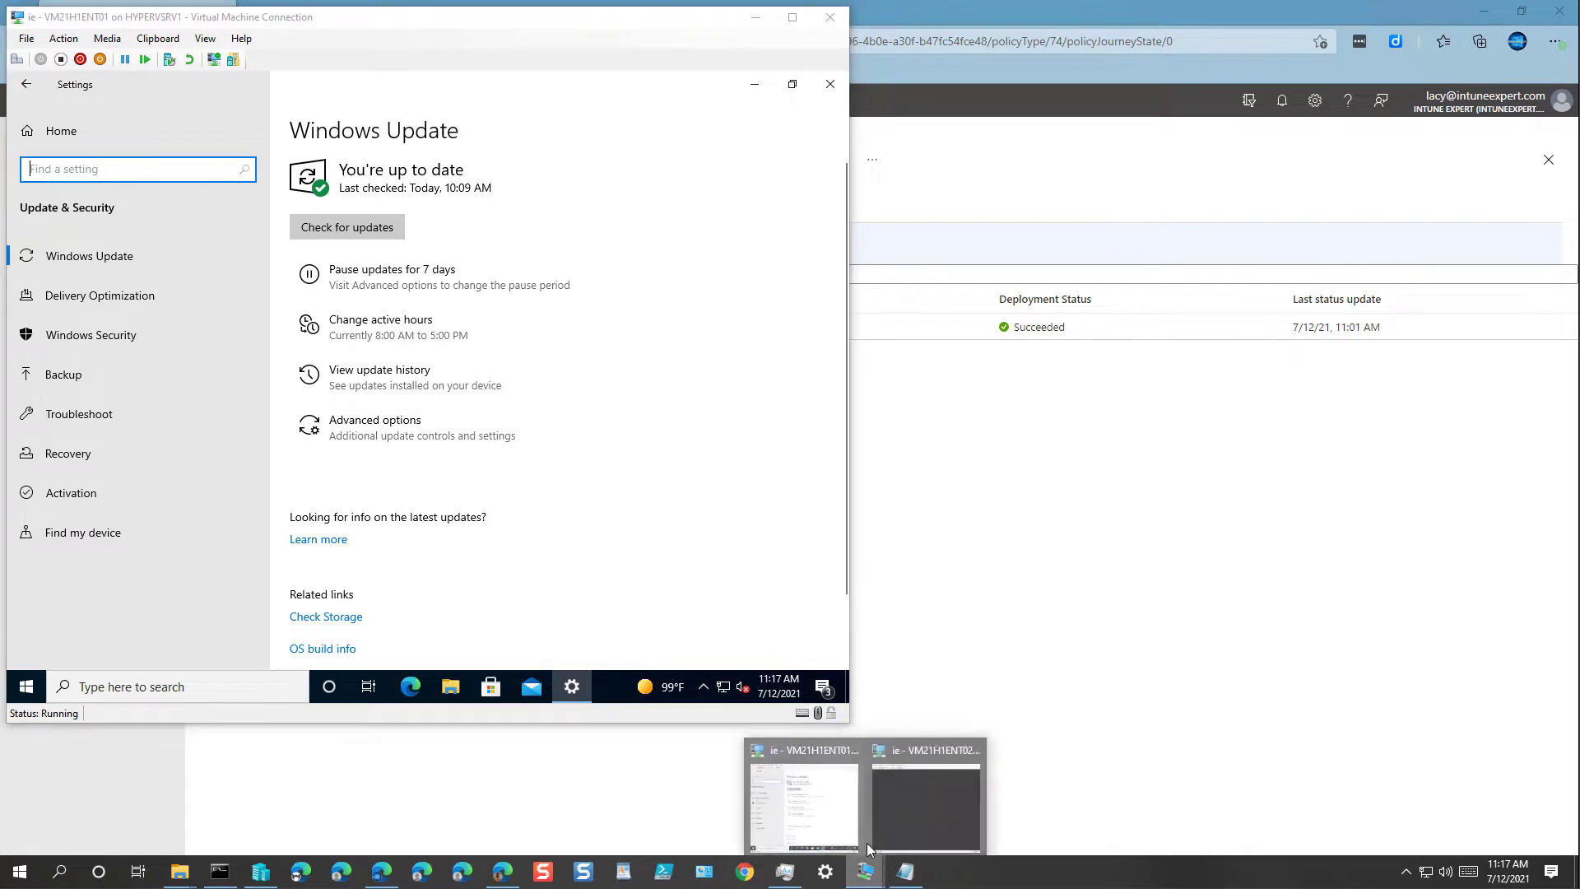
click(919, 817)
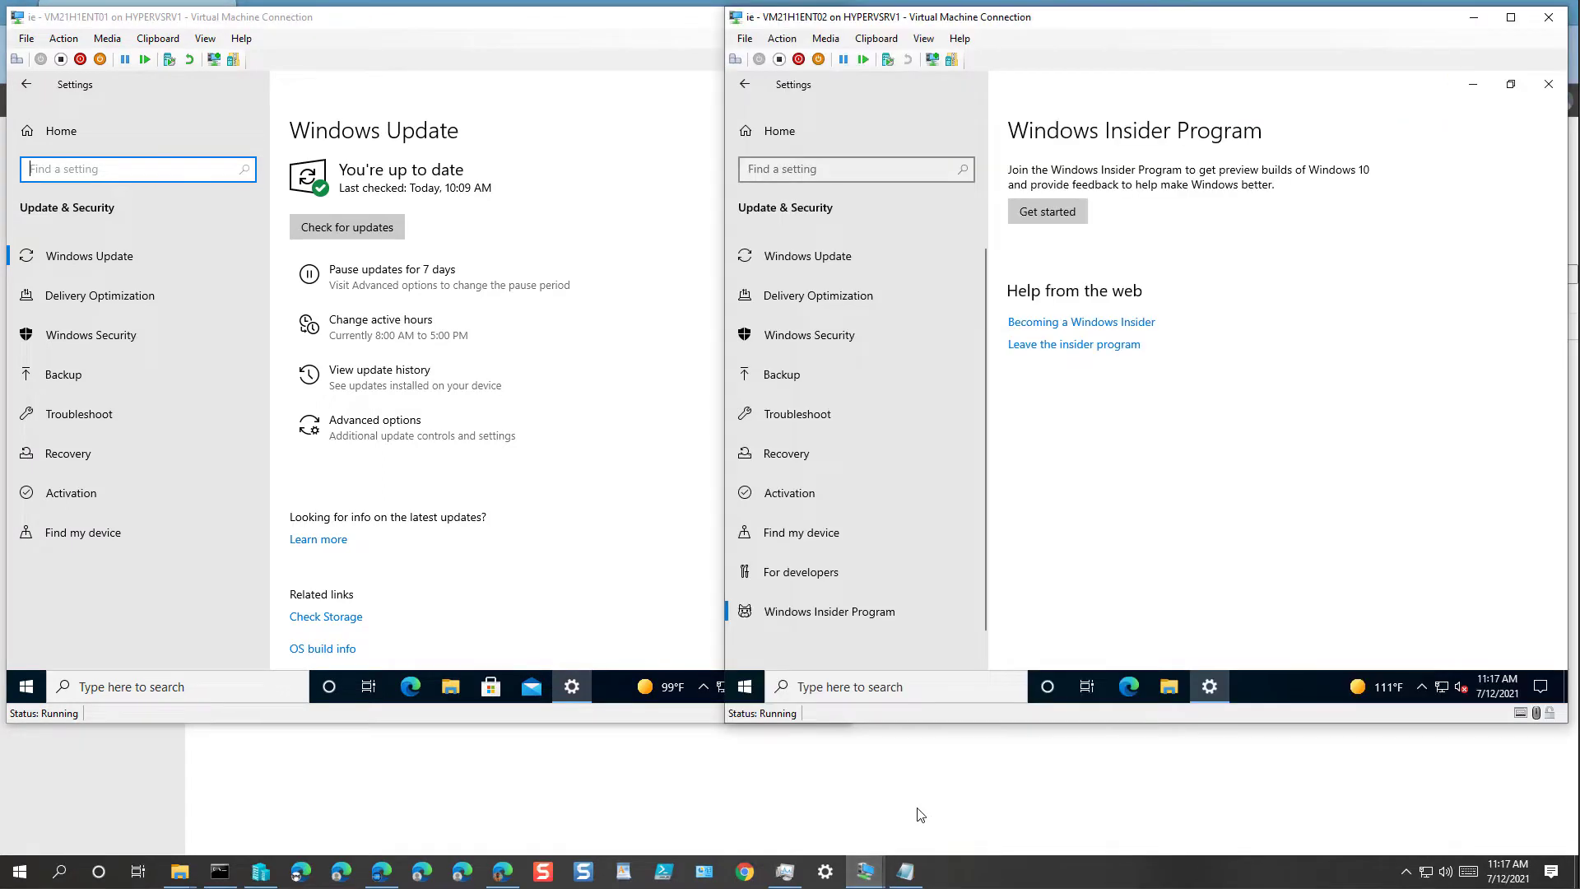
click(746, 85)
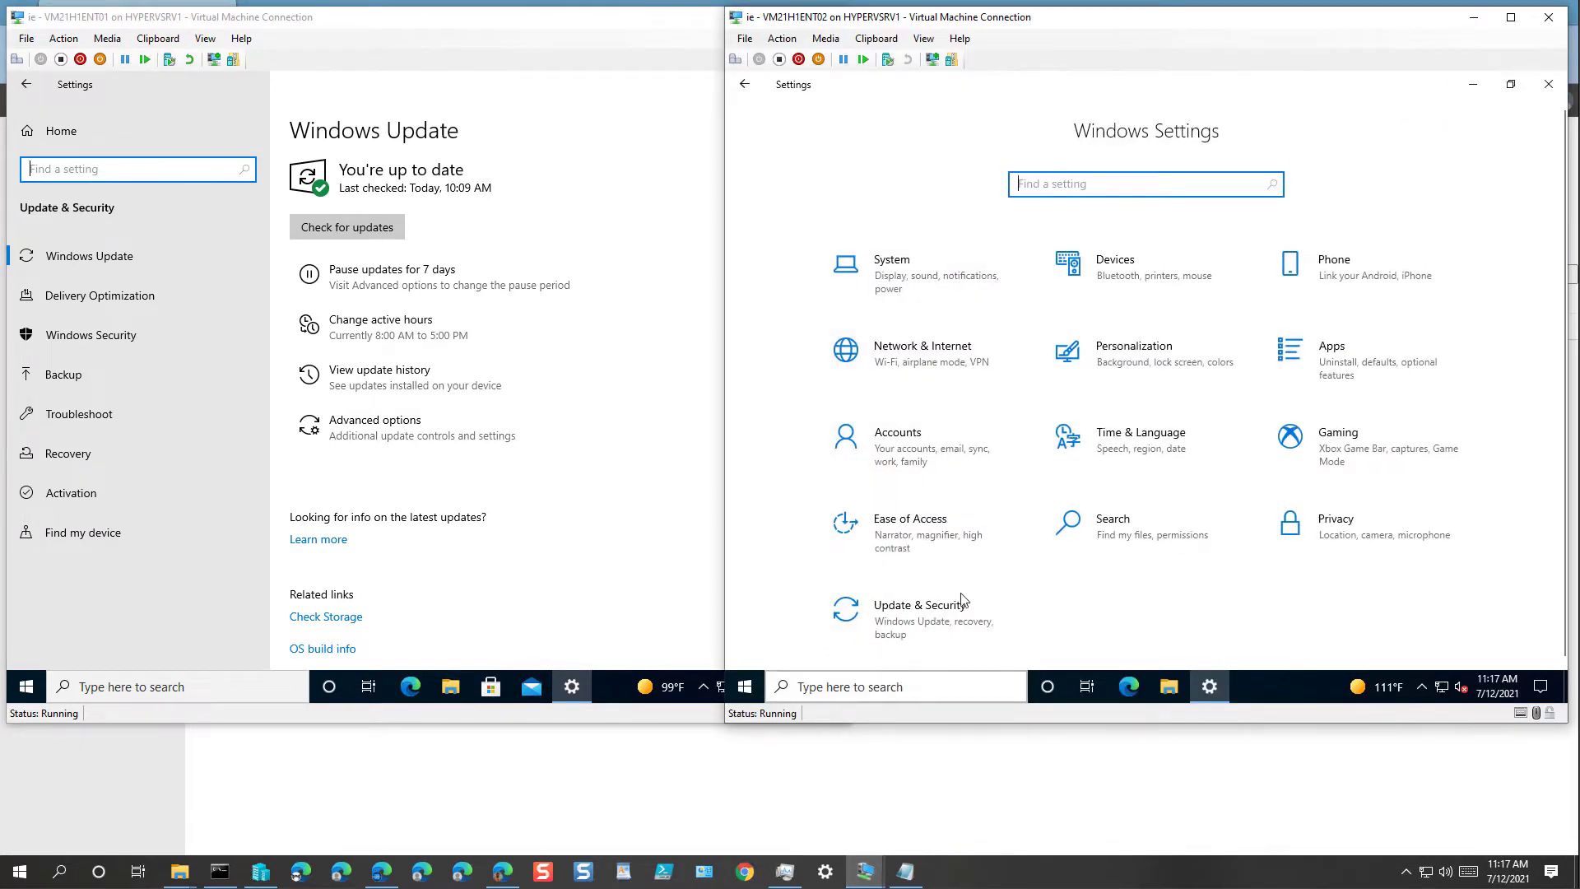
click(1546, 84)
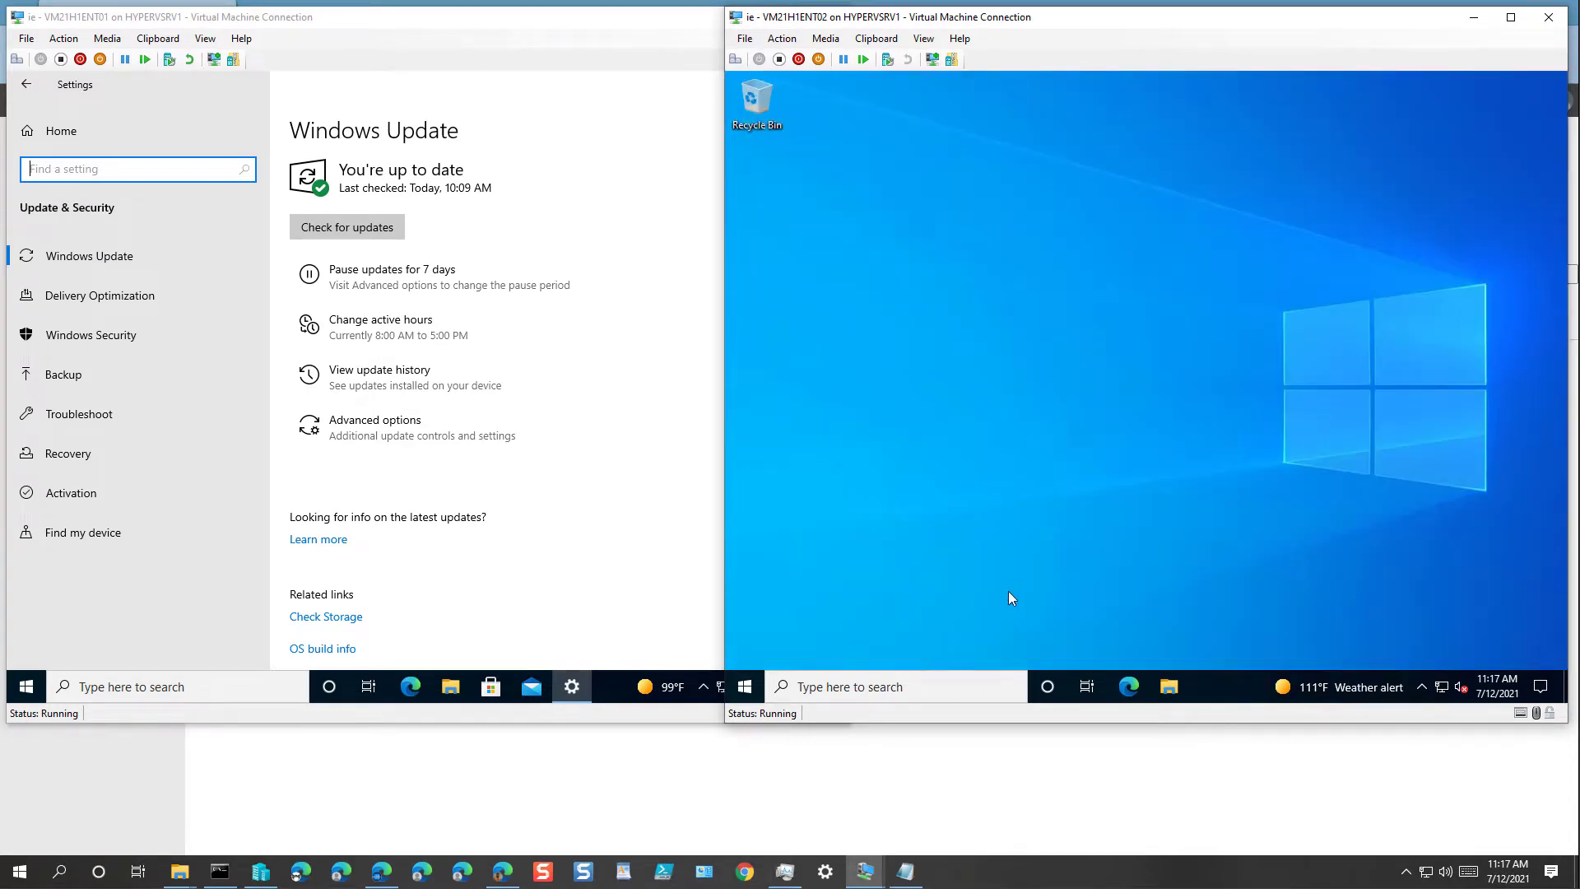
click(746, 687)
click(754, 611)
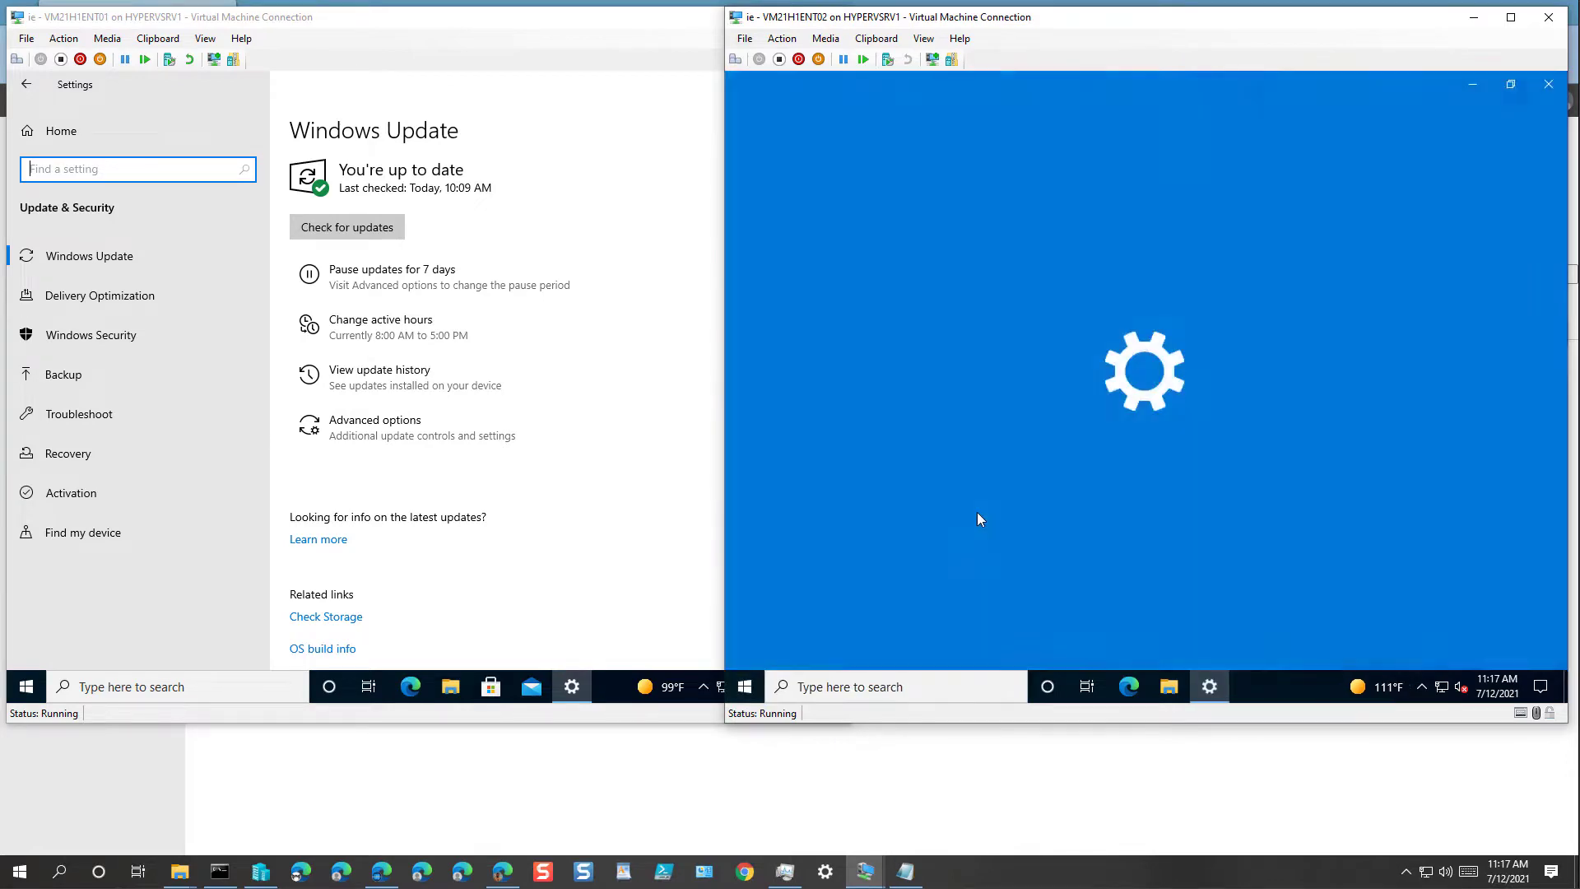
click(917, 617)
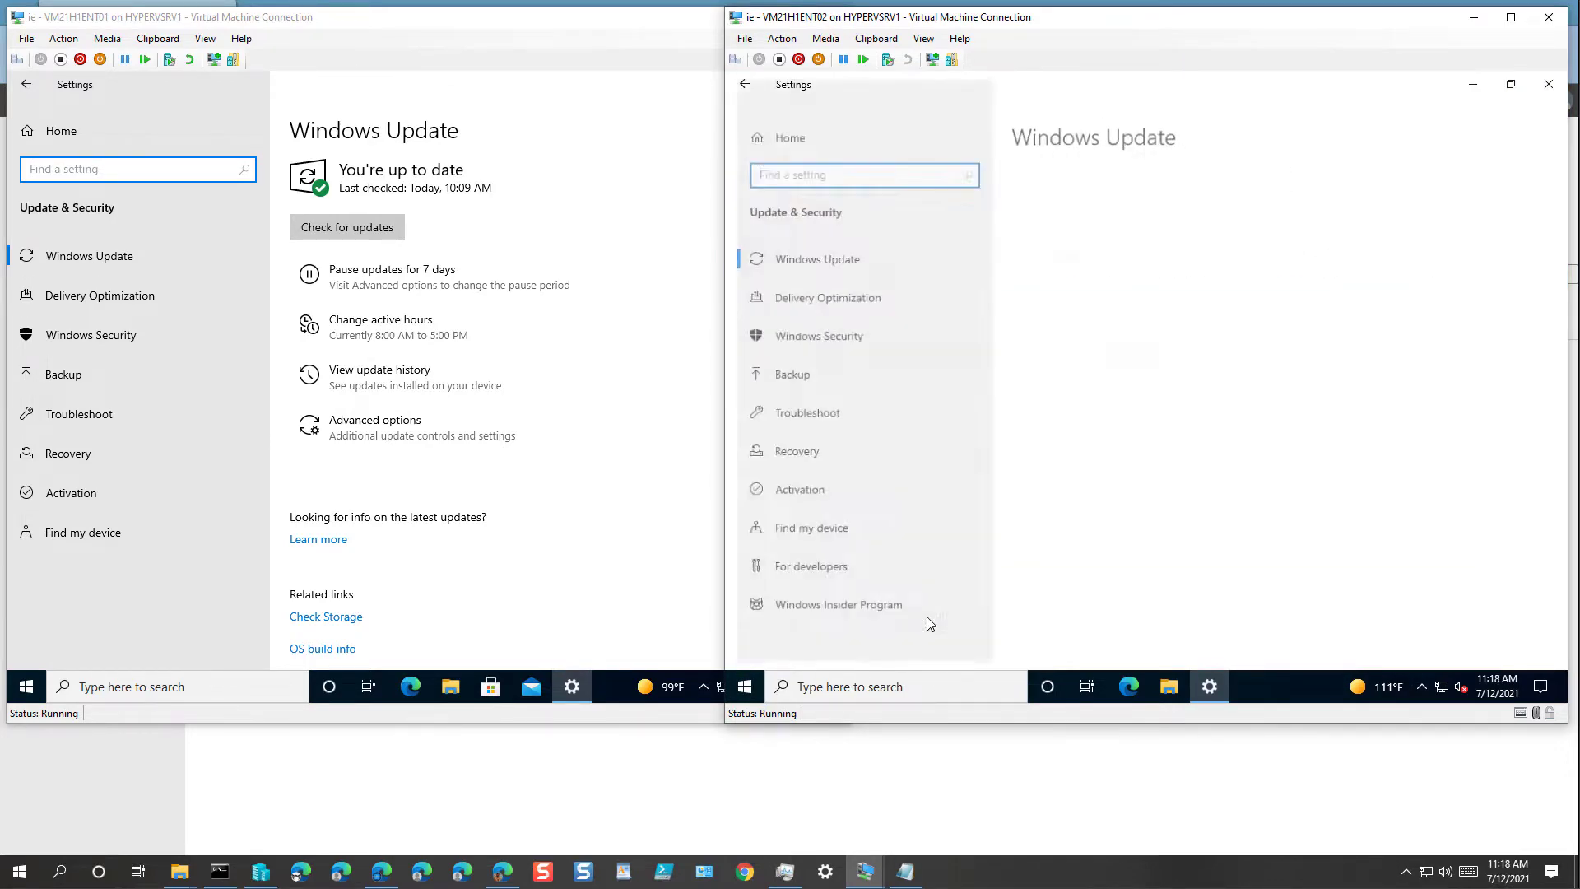